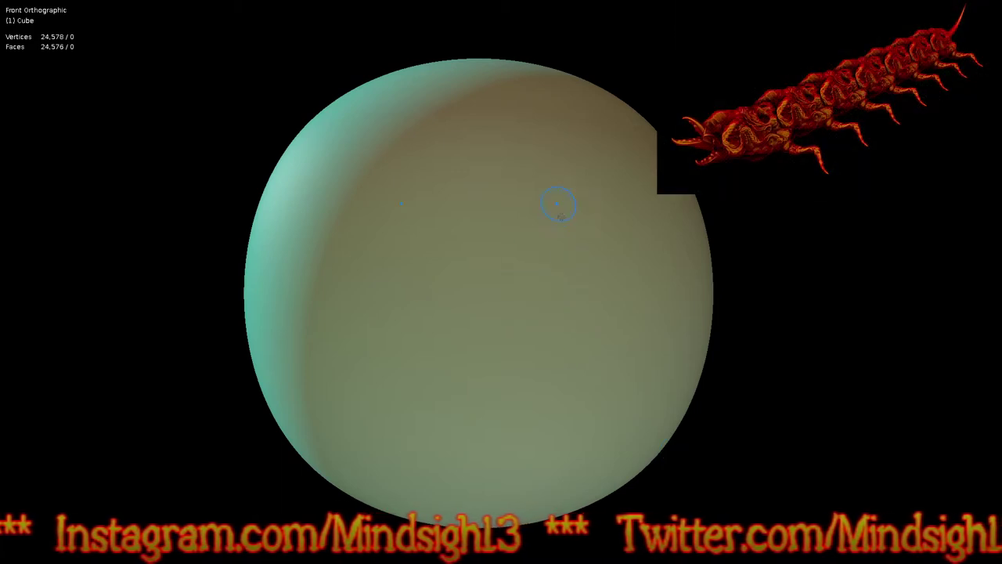
Step: Enlarge the grab brush and reshape the rounded cube from the front, pulling its bottom down and narrowing the lower sides into a head
mouse_move(524, 220)
middle_mouse_down()
mouse_move(552, 238)
mouse_move(672, 228)
mouse_move(351, 253)
mouse_move(535, 290)
mouse_move(443, 379)
mouse_move(549, 117)
mouse_move(465, 423)
mouse_move(555, 99)
mouse_move(564, 431)
mouse_move(501, 127)
mouse_move(573, 431)
mouse_move(620, 248)
mouse_move(568, 286)
middle_mouse_up()
key("KP_1")
middle_click_drag(482, 132, 503, 186, "ctrl")
middle_click_drag(525, 145, 529, 208, "shift")
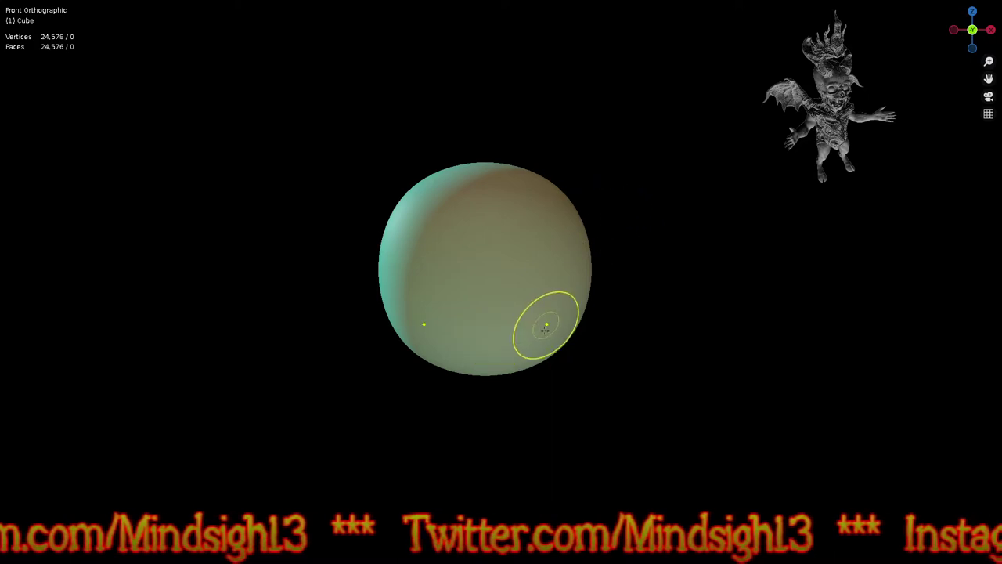
key("f")
left_click(616, 302)
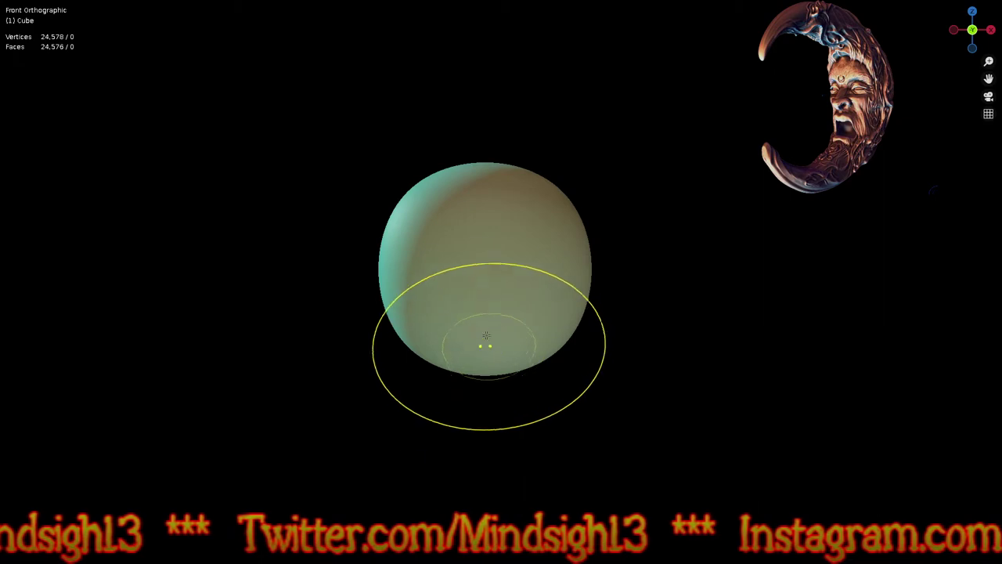
mouse_move(486, 336)
left_mouse_down()
mouse_move(487, 376)
mouse_move(529, 419)
mouse_move(548, 408)
left_mouse_up()
mouse_move(546, 358)
left_mouse_down()
mouse_move(528, 349)
mouse_move(554, 335)
left_mouse_up()
left_click_drag(560, 293, 578, 240)
mouse_move(578, 235)
left_mouse_down()
mouse_move(593, 168)
mouse_move(587, 202)
left_mouse_up()
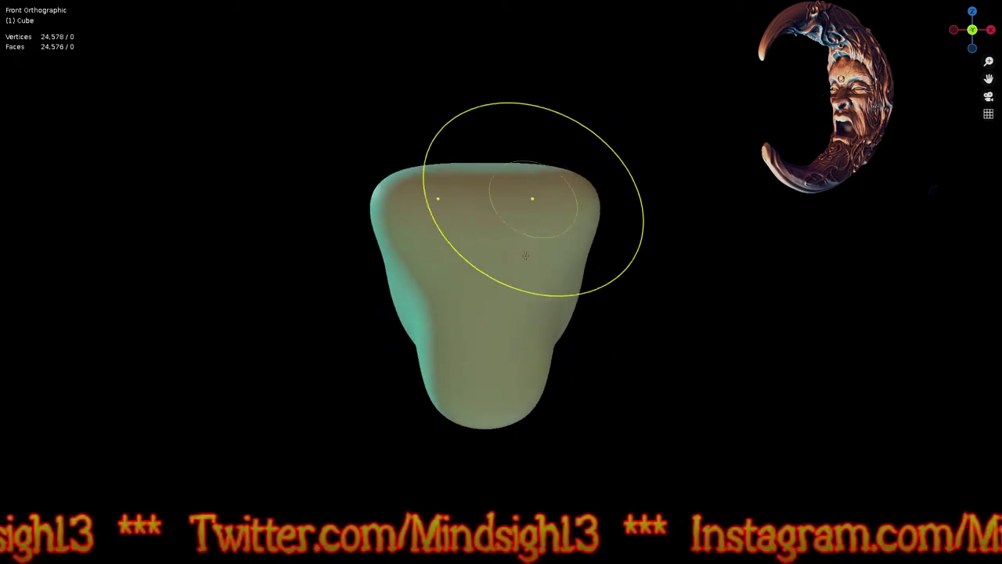
Step: Shape the head's side profile by pulling the lower face forward, and widen the jaw area
key("KP_3")
left_click_drag(506, 341, 483, 334)
left_click_drag(517, 274, 493, 283)
mouse_move(498, 388)
left_mouse_down()
mouse_move(471, 372)
mouse_move(457, 394)
left_mouse_up()
left_click_drag(565, 385, 590, 393)
mouse_move(590, 392)
middle_mouse_down()
mouse_move(578, 409)
mouse_move(631, 432)
mouse_move(585, 380)
middle_mouse_up()
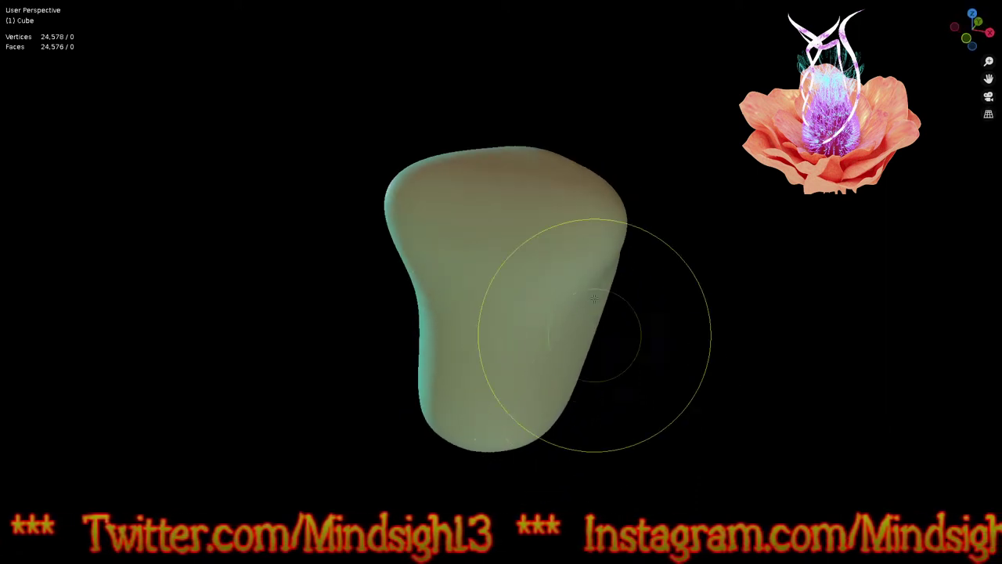
mouse_move(582, 318)
middle_mouse_down()
mouse_move(614, 371)
mouse_move(620, 324)
middle_mouse_up()
key("KP_1")
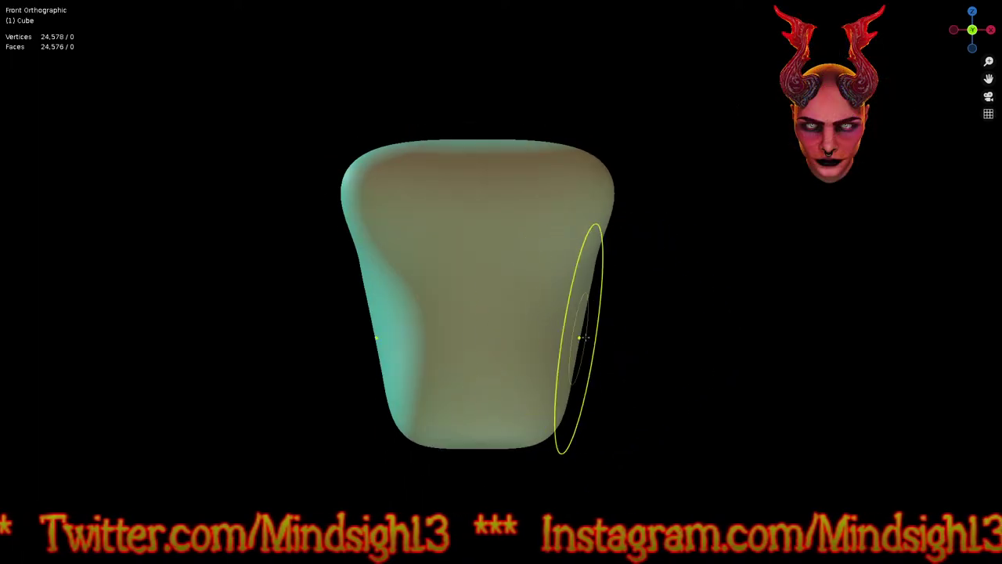
Step: Switch sculpt brushes and build the lower centre of the face out into a protruding muzzle with fuller sides
key("q")
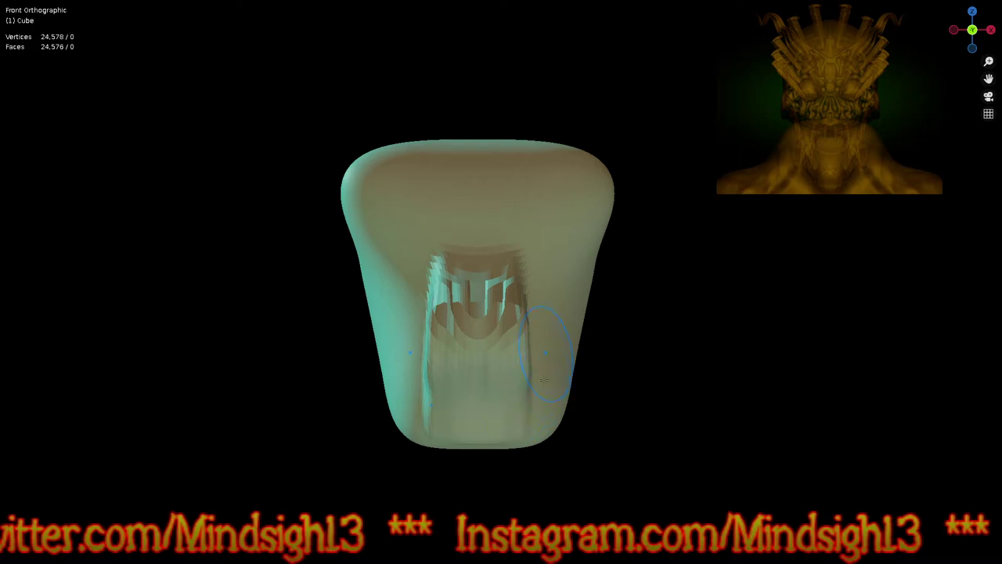
left_click_drag(545, 369, 548, 414)
middle_click_drag(556, 420, 523, 429)
left_click_drag(513, 439, 461, 427)
mouse_move(504, 363)
left_mouse_down()
mouse_move(579, 310)
mouse_move(564, 364)
mouse_move(573, 377)
left_mouse_up()
middle_click_drag(574, 378, 689, 405)
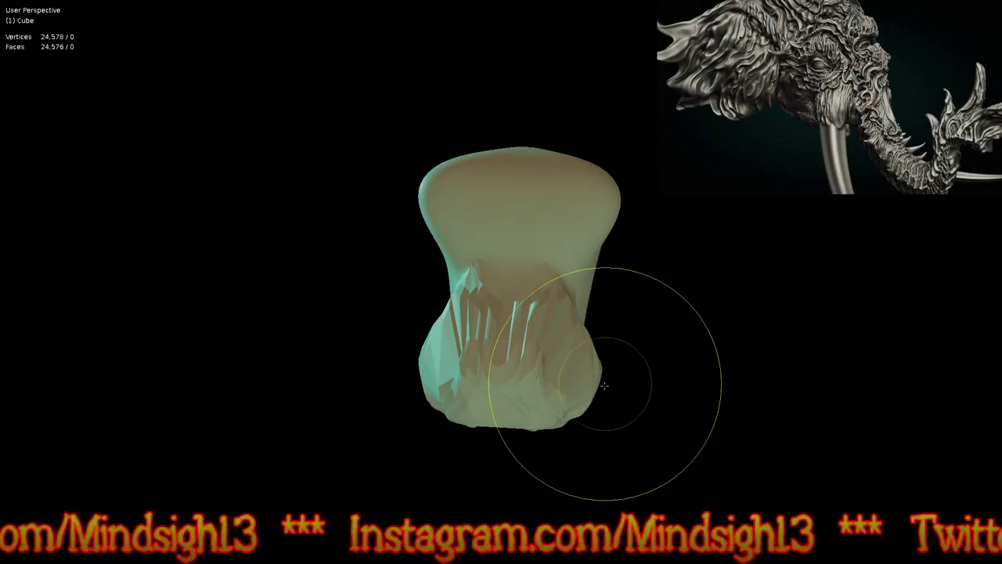
Step: Refine the muzzle and jaw underside in the side profile, and pull the brow area forward
key("KP_3")
mouse_move(522, 373)
middle_mouse_down("shift")
mouse_move(623, 353)
mouse_move(470, 336)
mouse_move(481, 358)
middle_mouse_up("shift")
left_click_drag(439, 370, 442, 372)
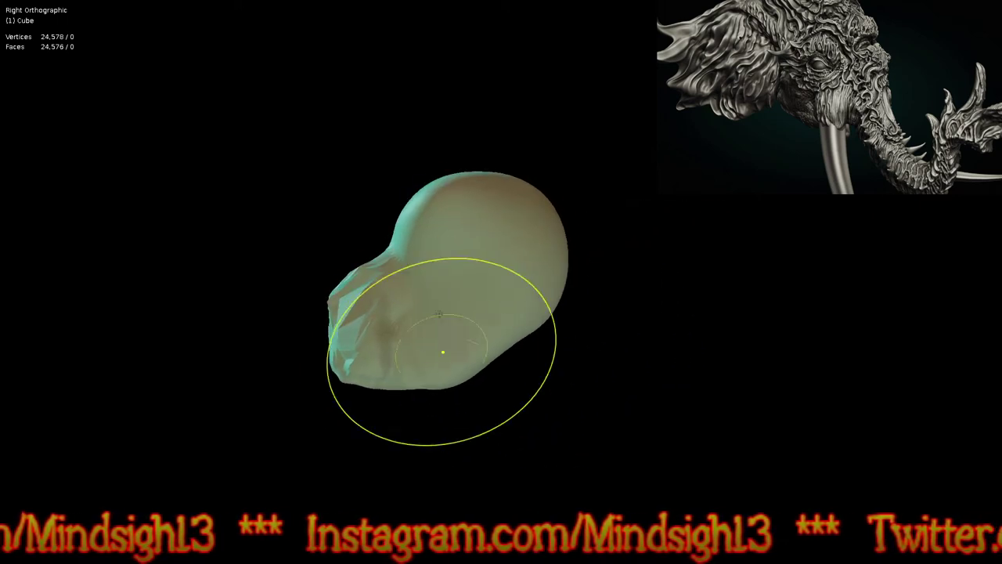
left_click_drag(402, 247, 328, 244)
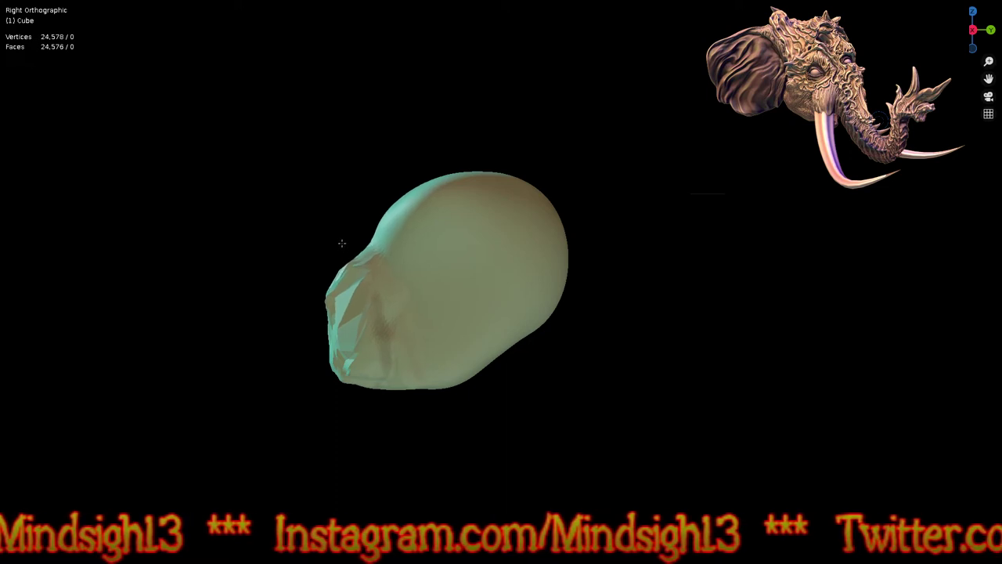
Step: Push the cheek back behind the muzzle and pull the upper edge of that hollow upward
middle_click_drag(384, 265, 392, 183, "ctrl")
mouse_move(397, 268)
left_mouse_down()
mouse_move(372, 274)
mouse_move(472, 283)
left_mouse_up()
middle_click_drag(466, 282, 470, 313)
left_click_drag(397, 255, 367, 201)
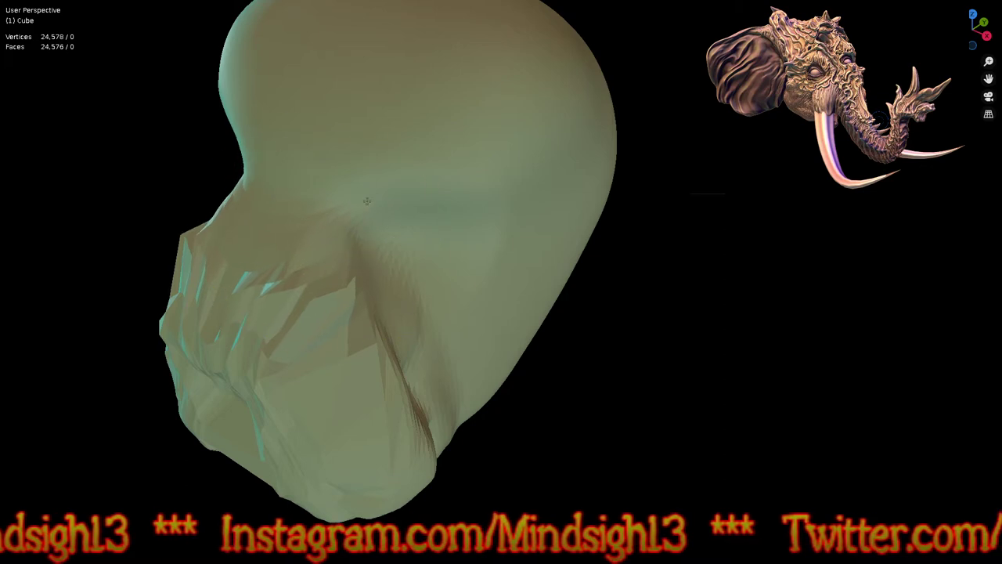
Step: Smooth the jagged surface across the muzzle's front, sides and lower edge
mouse_move(321, 268)
left_mouse_down("shift")
mouse_move(376, 343)
mouse_move(411, 368)
left_mouse_up("shift")
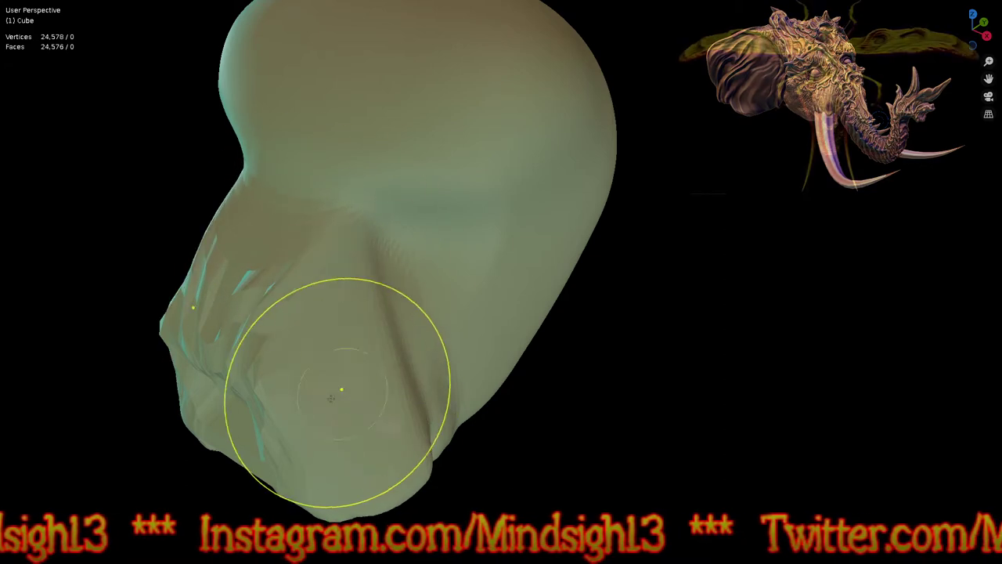
left_click_drag(331, 398, 263, 315, "shift")
left_click_drag(291, 481, 303, 503, "shift")
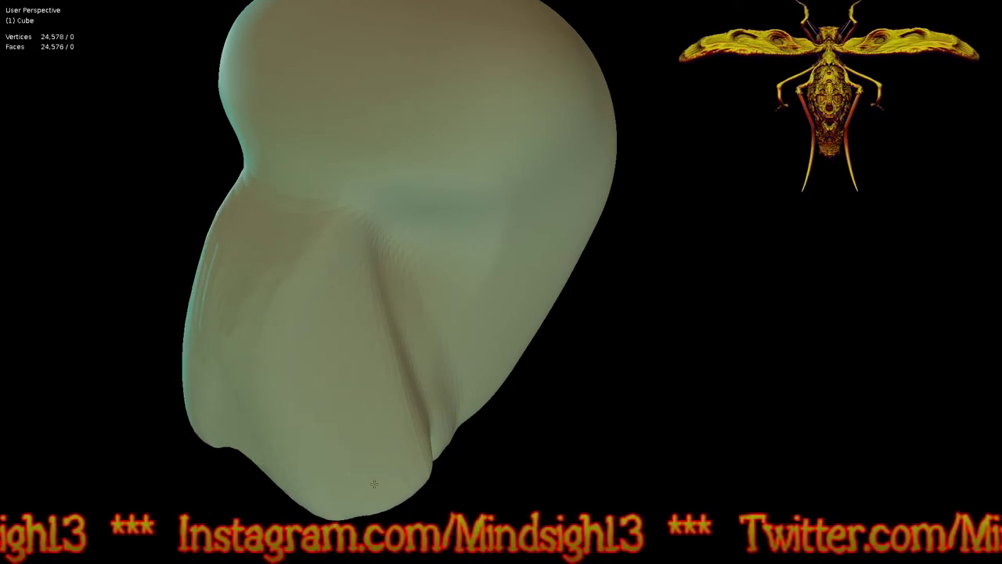
Step: Raise the rear lower edge of the jaw and adjust the skull's centre and side contour from the front
mouse_move(443, 415)
left_mouse_down()
mouse_move(438, 391)
mouse_move(459, 358)
left_mouse_up()
key("KP_1")
scroll(498, 293, "down", 1)
scroll(494, 149, "down", 4)
mouse_move(459, 108)
left_mouse_down()
mouse_move(457, 47)
mouse_move(458, 58)
left_mouse_up()
mouse_move(495, 134)
middle_mouse_down("shift")
mouse_move(485, 208)
mouse_move(482, 201)
middle_mouse_up("shift")
left_click_drag(544, 197, 533, 199)
Step: Pull the cheekbones outward on both sides and shape the hollows between them and the muzzle
middle_click_drag(543, 318, 535, 209, "ctrl")
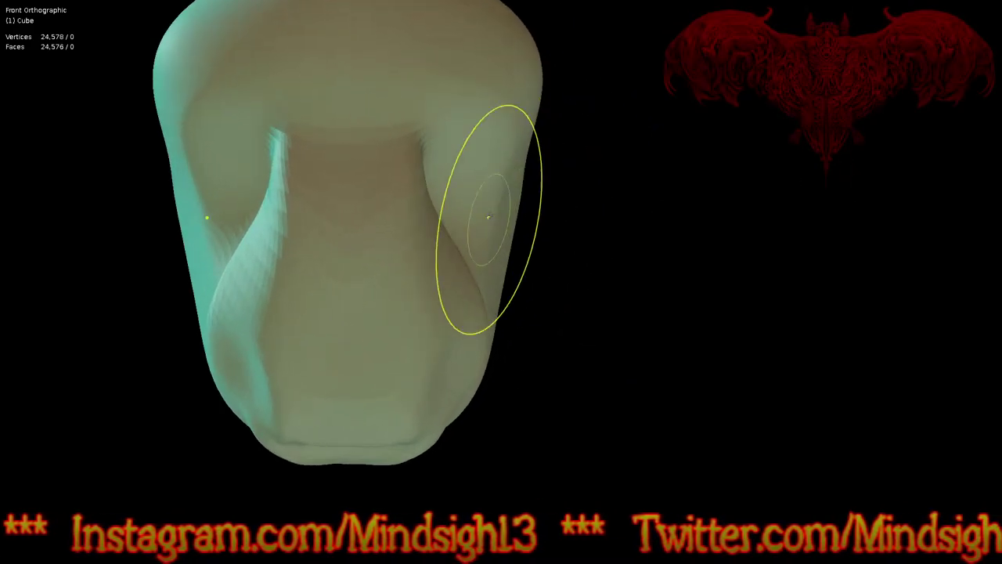
left_click_drag(489, 217, 535, 225)
middle_click_drag(484, 226, 449, 249)
mouse_move(480, 253)
left_mouse_down()
mouse_move(434, 234)
mouse_move(478, 236)
left_mouse_up()
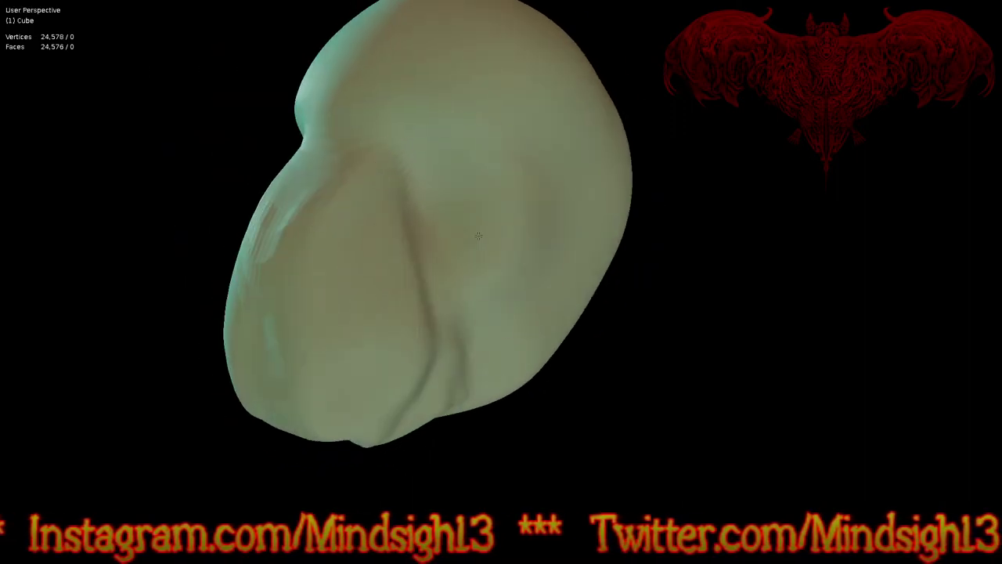
middle_click_drag(483, 256, 474, 257)
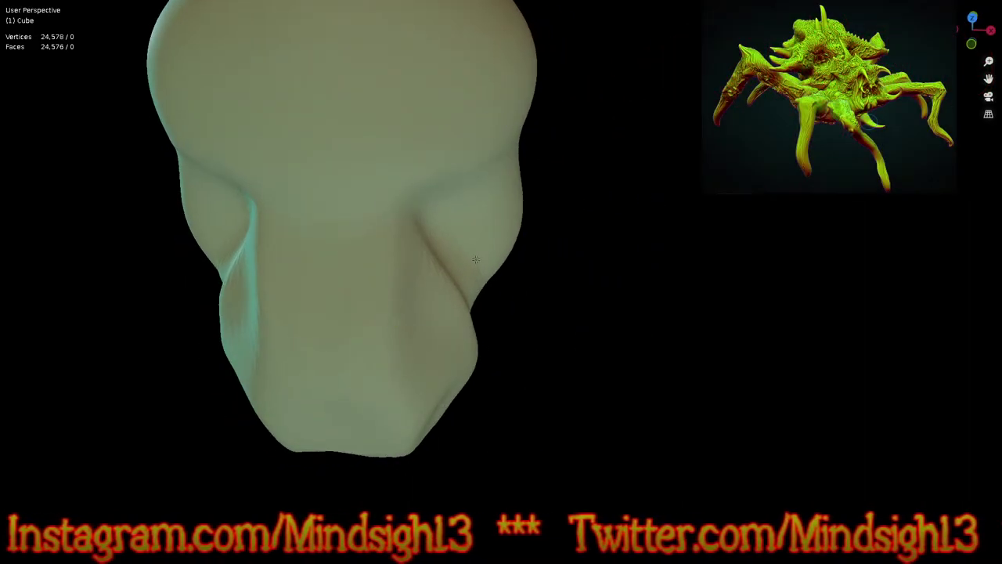
mouse_move(507, 199)
left_mouse_down()
mouse_move(470, 240)
mouse_move(468, 313)
mouse_move(423, 359)
mouse_move(439, 314)
mouse_move(428, 345)
left_mouse_up()
Step: Reshape the muzzle by narrowing its upper part, extending its bottom edge downward and adjusting its side
middle_click_drag(412, 241, 527, 289, "shift")
left_click_drag(526, 289, 444, 329)
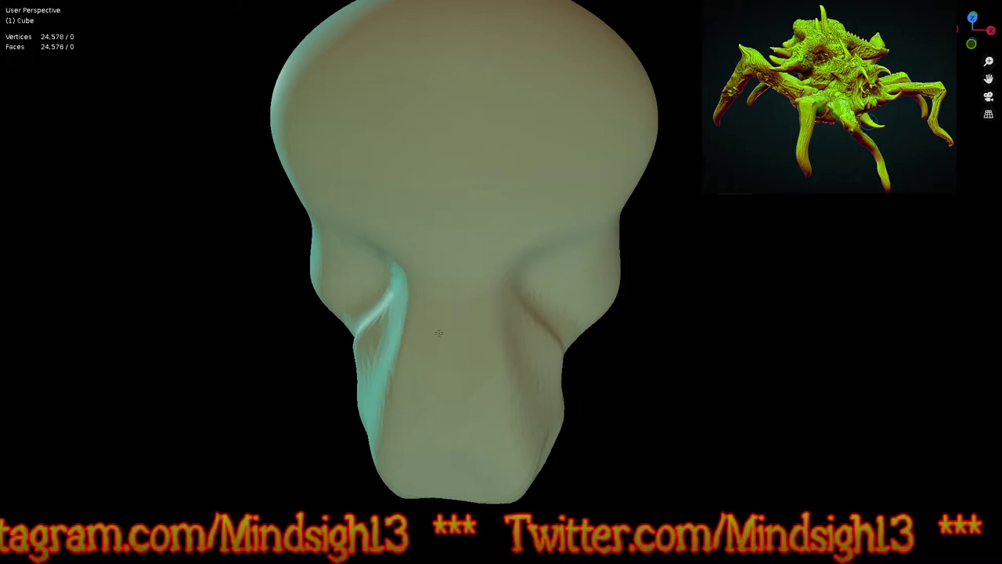
left_click_drag(440, 389, 447, 449)
mouse_move(390, 410)
left_mouse_down()
mouse_move(393, 429)
mouse_move(407, 409)
mouse_move(380, 363)
mouse_move(393, 419)
left_mouse_up()
mouse_move(407, 458)
middle_mouse_down()
mouse_move(530, 365)
mouse_move(478, 336)
middle_mouse_up()
mouse_move(465, 322)
left_mouse_down()
mouse_move(532, 320)
mouse_move(504, 327)
mouse_move(511, 337)
left_mouse_up()
Step: Push both eye sockets deep into the skull behind the nose bridge
middle_click_drag(534, 309, 635, 334, "shift")
middle_click_drag(607, 293, 526, 185, "ctrl")
left_click_drag(527, 185, 414, 206)
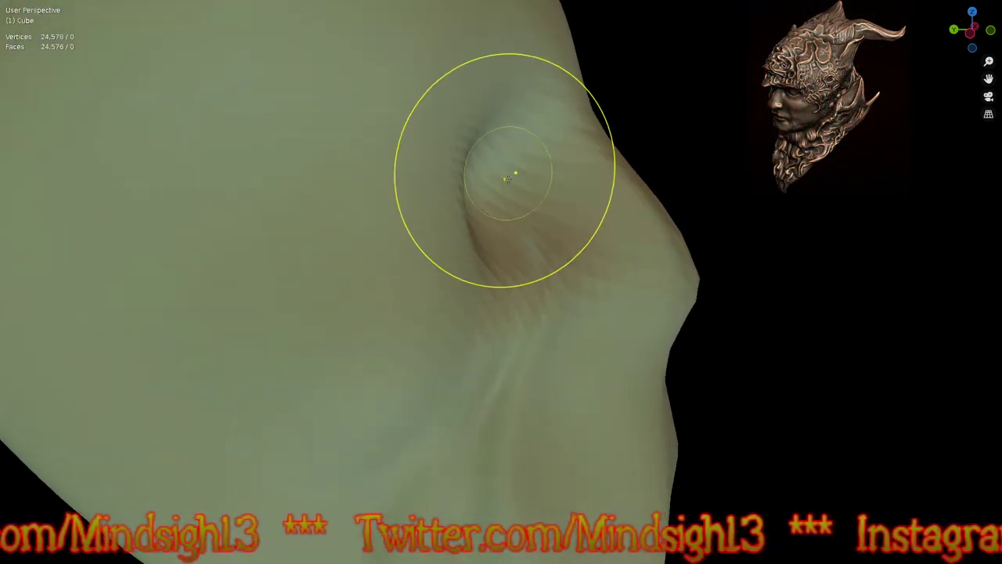
middle_click_drag(449, 257, 411, 175)
left_click_drag(394, 199, 233, 188)
left_click_drag(371, 180, 339, 108)
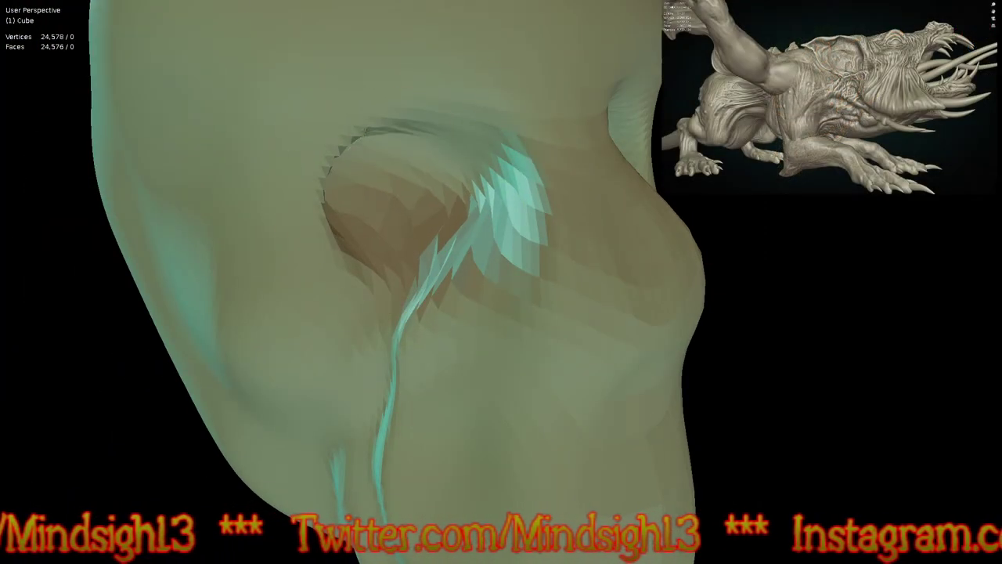
left_click_drag(348, 192, 315, 237)
mouse_move(437, 241)
left_mouse_down()
mouse_move(360, 259)
mouse_move(443, 249)
left_mouse_up()
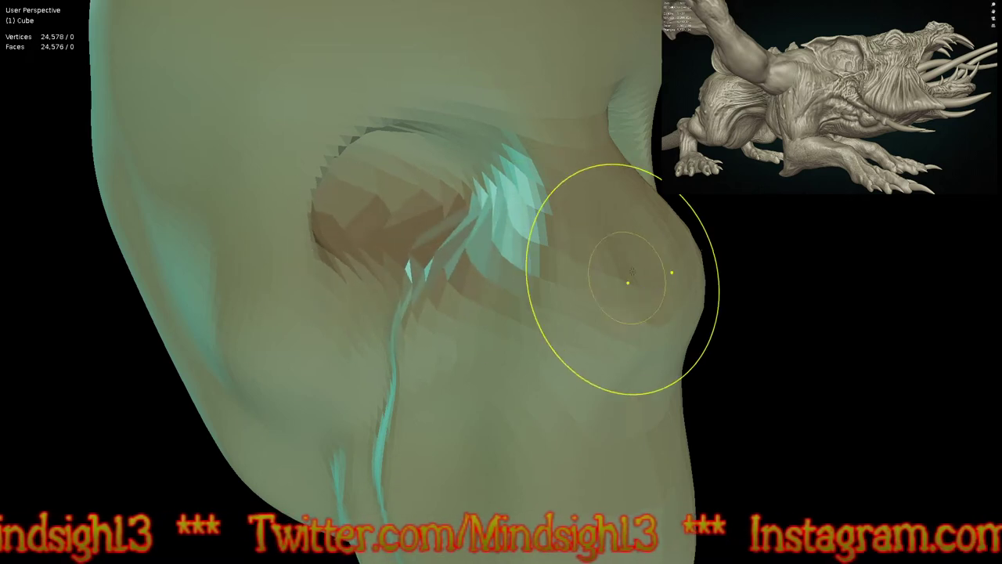
Step: Reshape the nose bridge and the inner edges of the eye sockets beside it
left_click_drag(596, 253, 582, 247)
mouse_move(613, 335)
left_mouse_down()
mouse_move(635, 324)
mouse_move(572, 278)
left_mouse_up()
mouse_move(556, 276)
left_mouse_down()
mouse_move(534, 247)
mouse_move(612, 233)
mouse_move(620, 213)
mouse_move(593, 137)
mouse_move(573, 170)
mouse_move(586, 285)
mouse_move(591, 98)
left_mouse_up()
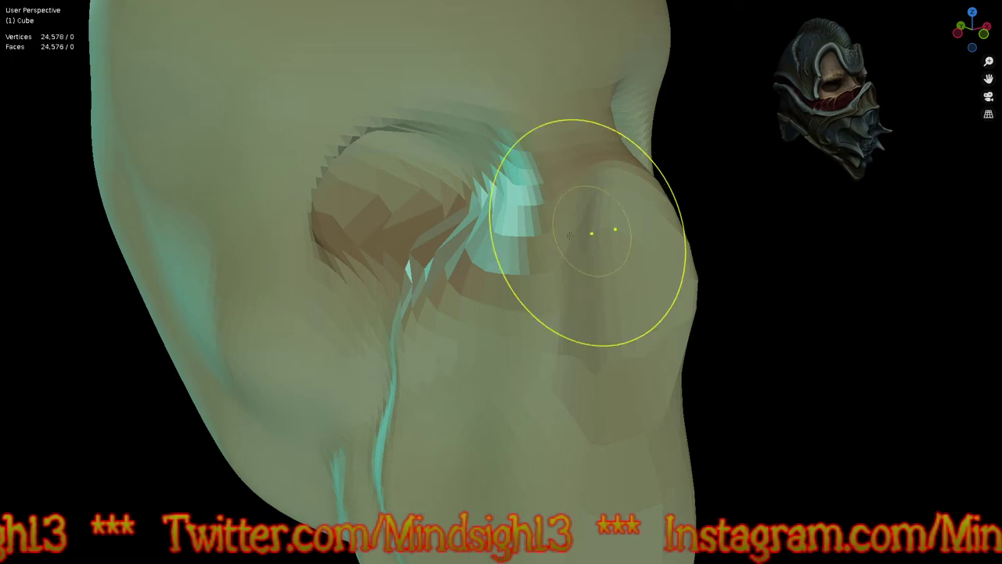
middle_click_drag(592, 233, 644, 224)
mouse_move(628, 174)
left_mouse_down()
mouse_move(644, 201)
mouse_move(548, 201)
mouse_move(474, 186)
mouse_move(519, 208)
mouse_move(522, 235)
left_mouse_up()
Step: Pull the back of the skull outward to round the cranium, and lift the underside of the jaw
mouse_move(525, 251)
middle_mouse_down("ctrl")
mouse_move(522, 328)
mouse_move(584, 242)
middle_mouse_up("ctrl")
middle_click_drag(329, 125, 387, 133)
left_click_drag(409, 139, 409, 141)
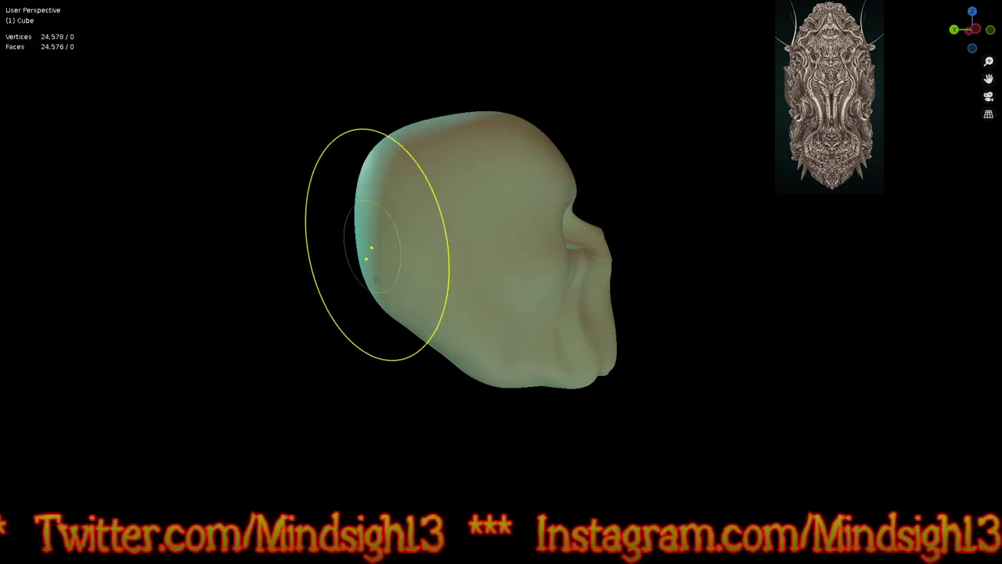
left_click_drag(357, 214, 327, 200)
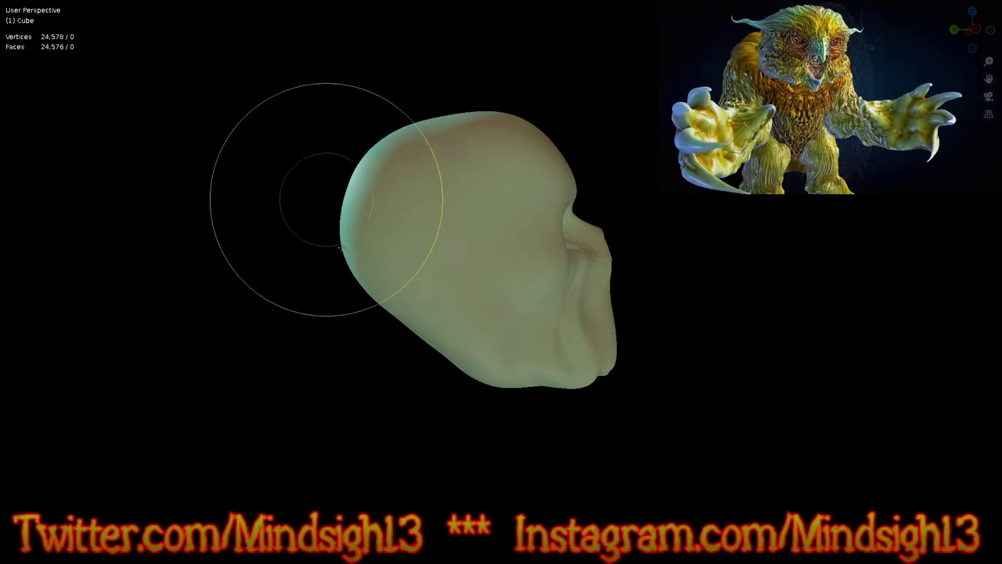
mouse_move(461, 364)
left_mouse_down()
mouse_move(489, 335)
mouse_move(604, 311)
left_mouse_up()
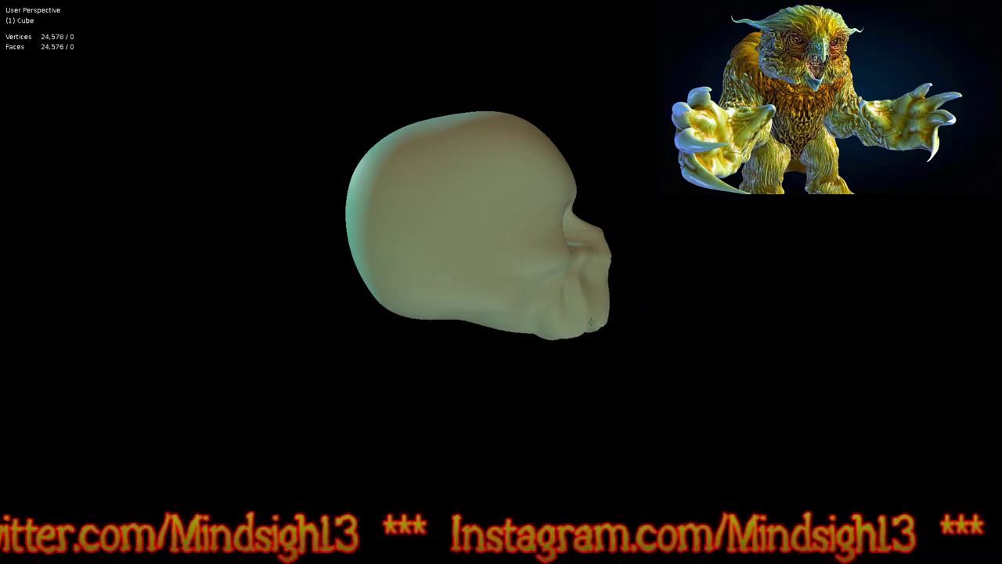
Step: Enlarge both eye sockets upward and outward from the front, and adjust the temples and cheekbones
key("KP_1")
middle_click_drag(713, 231, 608, 273, "shift")
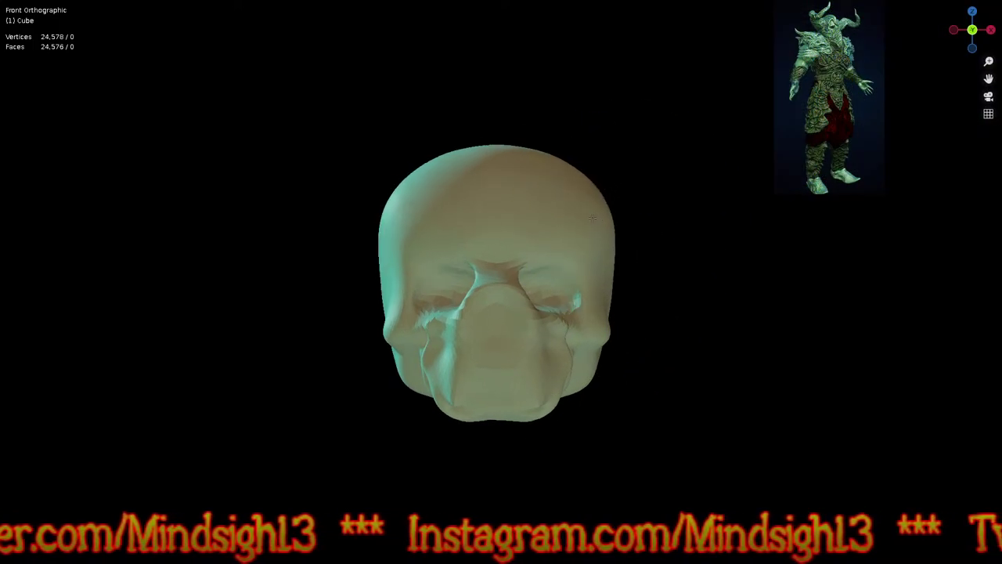
scroll(592, 250, "up", 5)
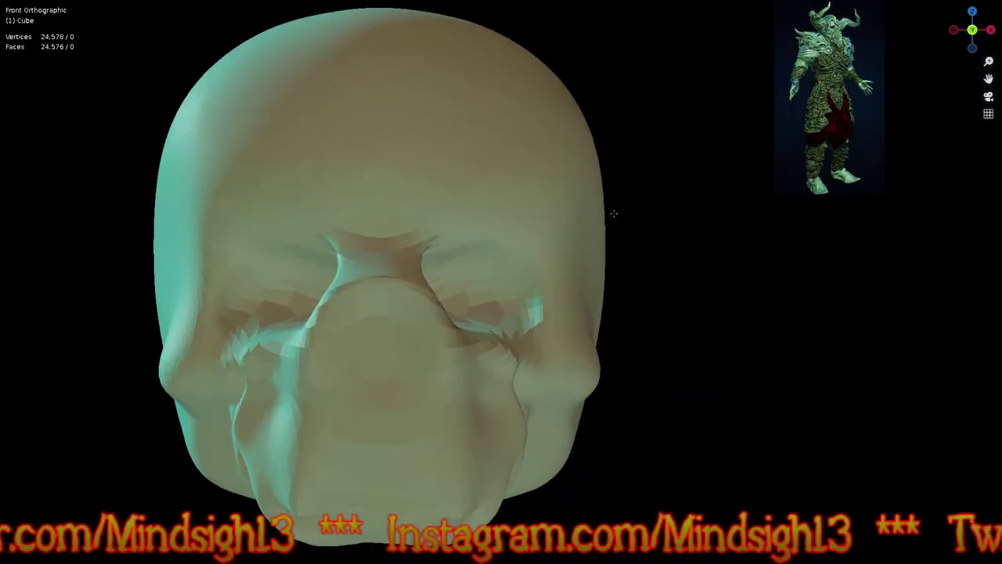
left_click_drag(555, 198, 574, 220)
left_click_drag(468, 281, 495, 252)
left_click_drag(471, 284, 470, 239)
left_click_drag(431, 245, 425, 149)
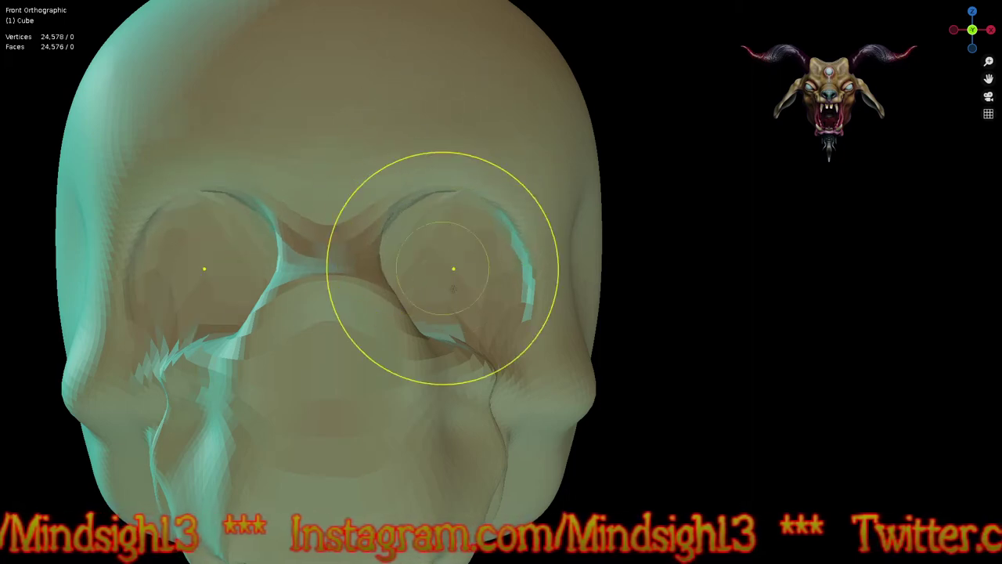
left_click_drag(445, 289, 437, 243)
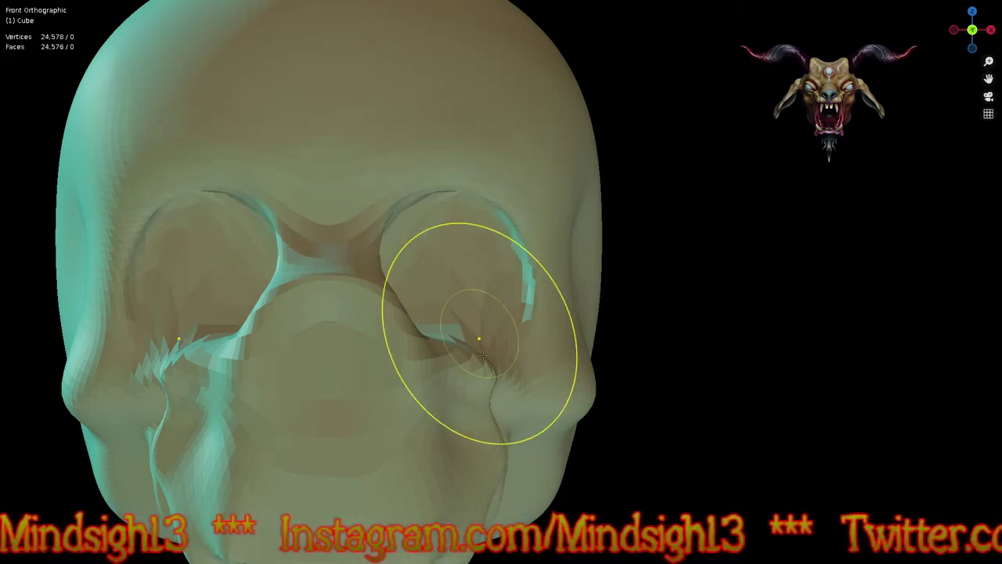
mouse_move(479, 339)
left_mouse_down()
mouse_move(472, 290)
mouse_move(550, 351)
mouse_move(543, 334)
mouse_move(540, 362)
mouse_move(603, 337)
left_mouse_up()
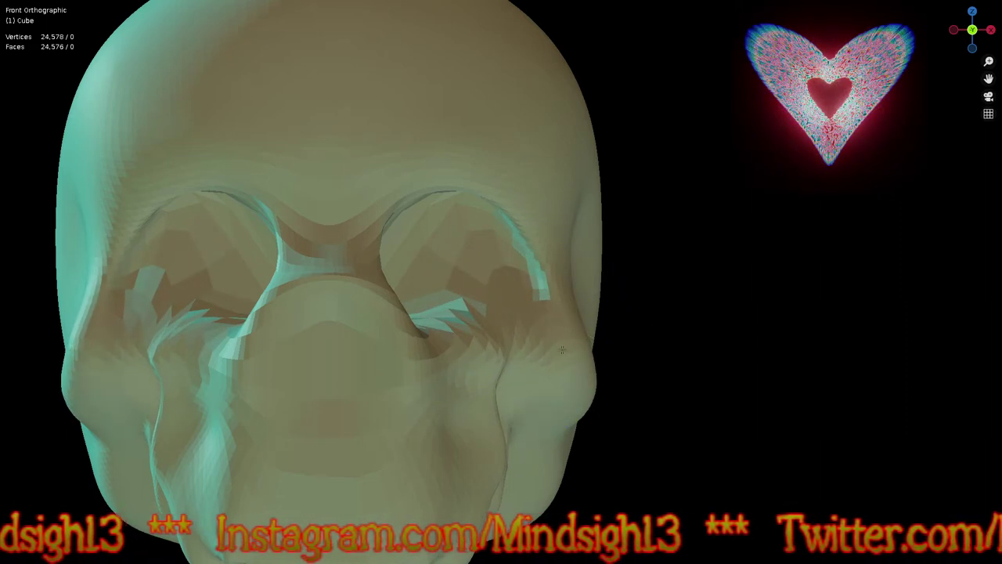
left_click_drag(583, 383, 577, 412)
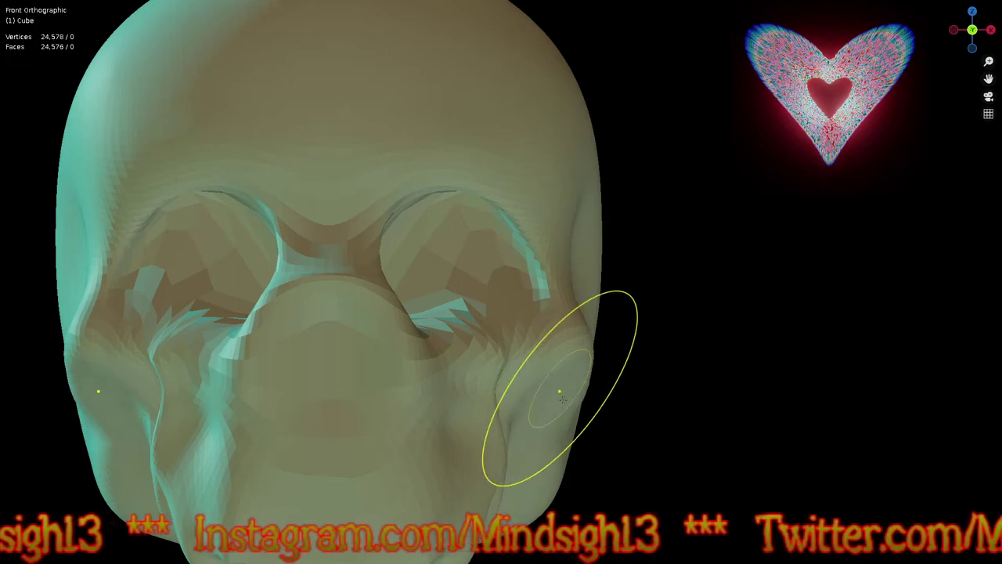
Step: Adjust the voxel size and remesh the skull to even out its stretched geometry
key("shift+r")
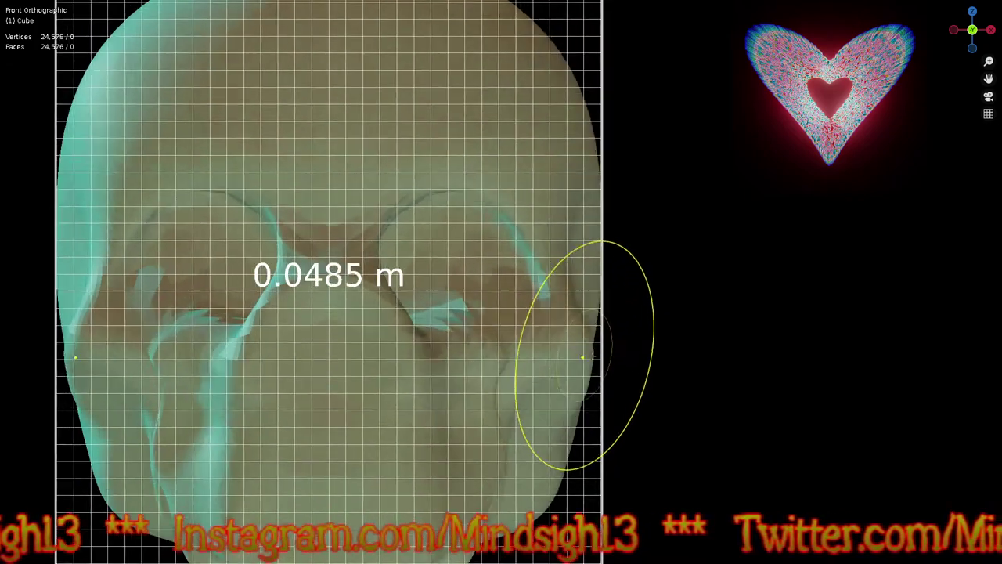
left_click(662, 359)
key("ctrl+r")
Step: Push the lower cheeks inward beneath the cheekbones so the skull tapers towards the jaw
scroll(593, 265, "down", 5)
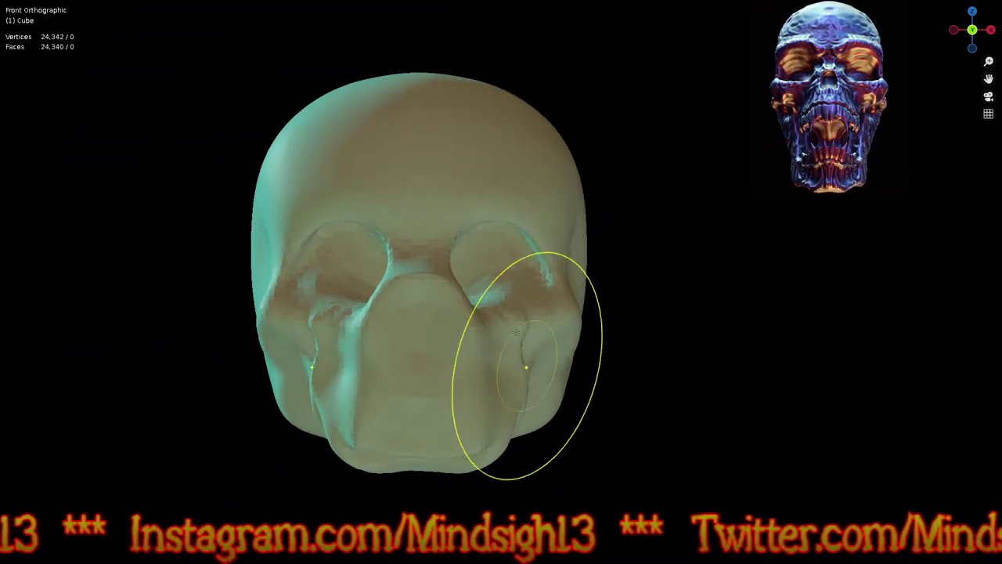
middle_click_drag(522, 311, 569, 303, "shift")
left_click_drag(553, 371, 530, 390)
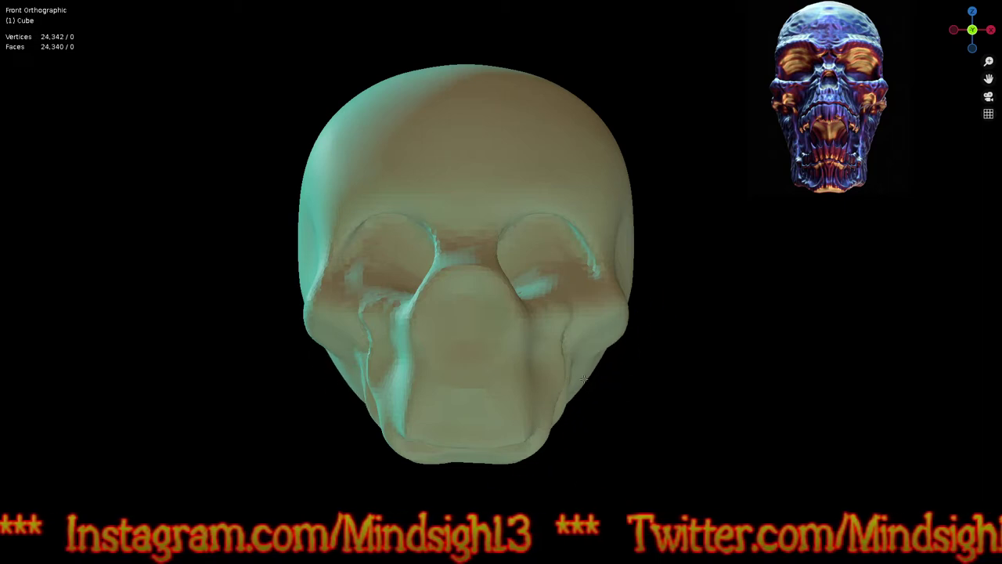
Step: Switch sculpting brush and shape the nose and the front of the muzzle, adjusting the brush strength
key("q")
left_click(504, 319)
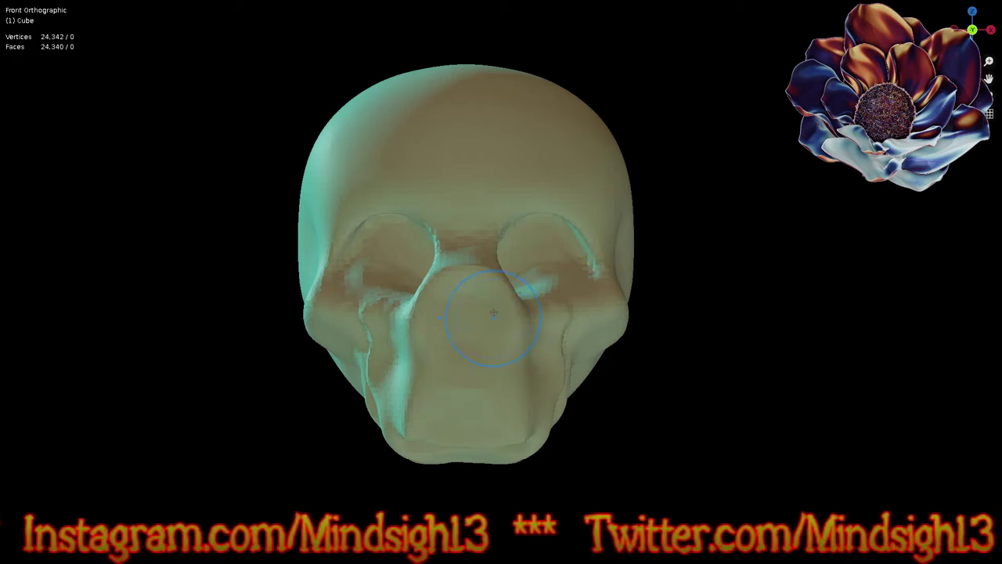
middle_click_drag(500, 336, 561, 338)
scroll(560, 338, "up", 2)
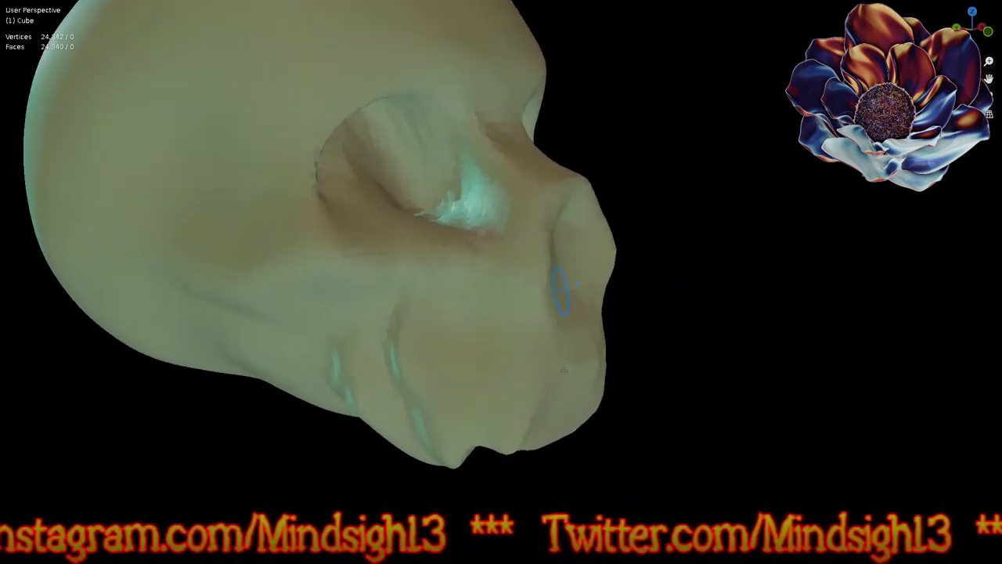
mouse_move(569, 391)
left_mouse_down("shift")
mouse_move(573, 399)
mouse_move(559, 380)
left_mouse_up("shift")
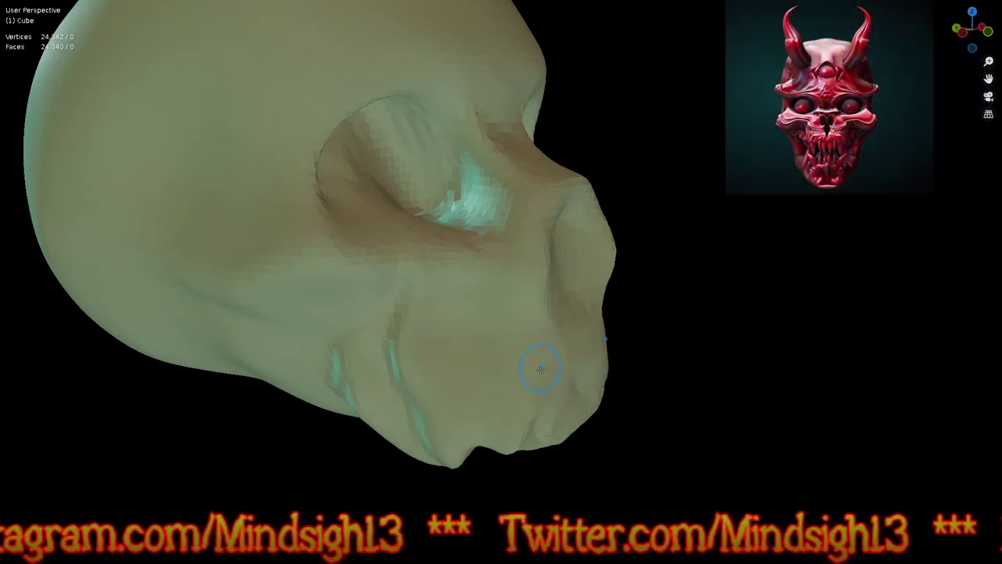
key("shift+f")
left_click(483, 381)
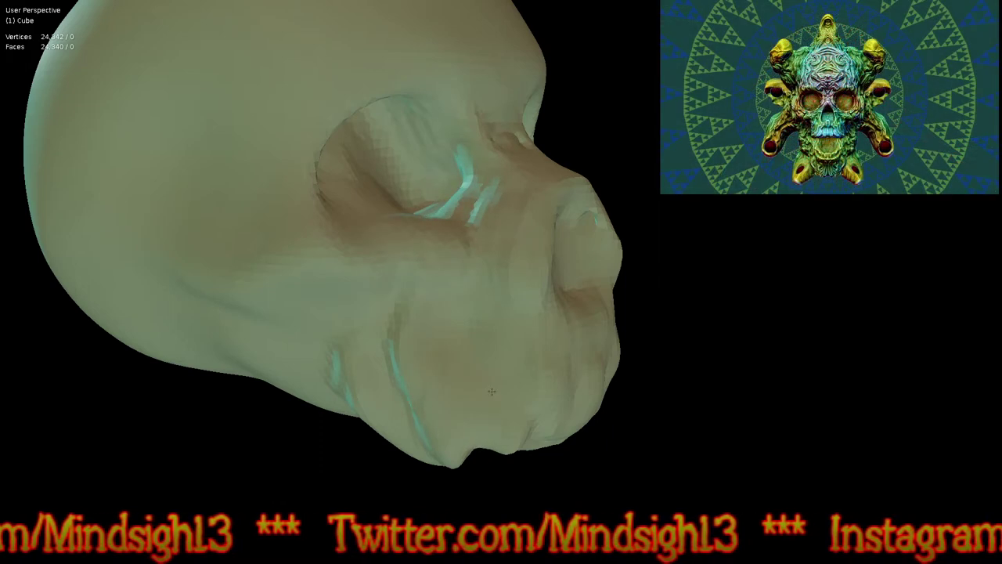
Step: Sculpt the sides of the nose and muzzle, softening the hollows between the muzzle and the cheeks
scroll(509, 439, "down", 3)
middle_click_drag(650, 423, 533, 403)
middle_click_drag(603, 389, 499, 422)
middle_click_drag(489, 308, 441, 329)
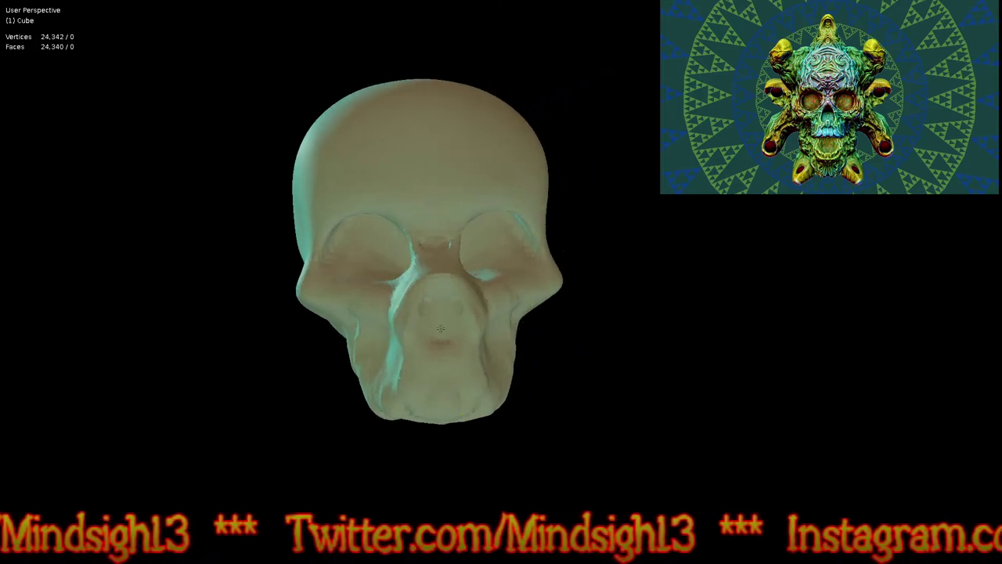
middle_click_drag(489, 376, 470, 265, "ctrl")
left_click_drag(470, 263, 438, 270)
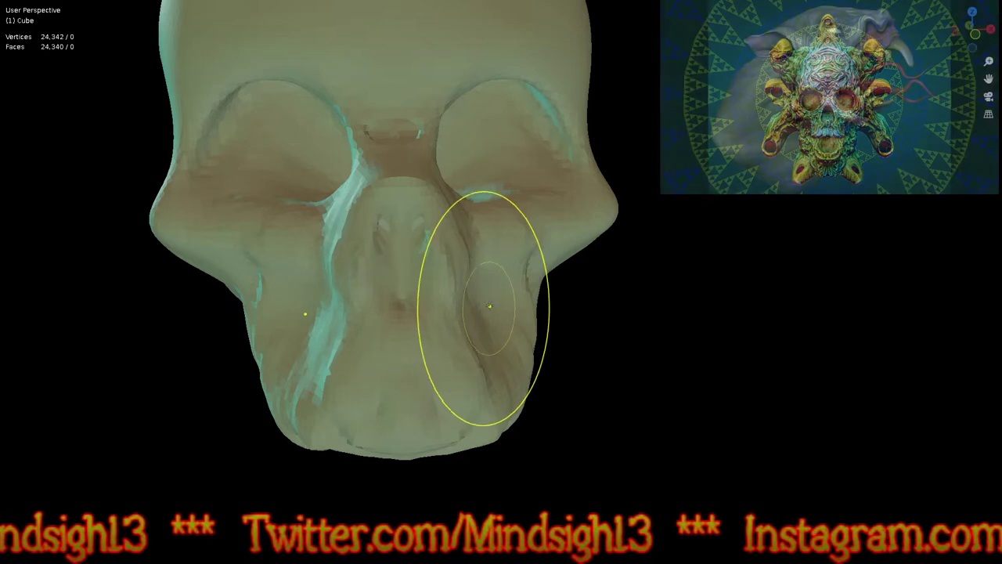
scroll(501, 238, "up", 4)
scroll(501, 239, "up", 2)
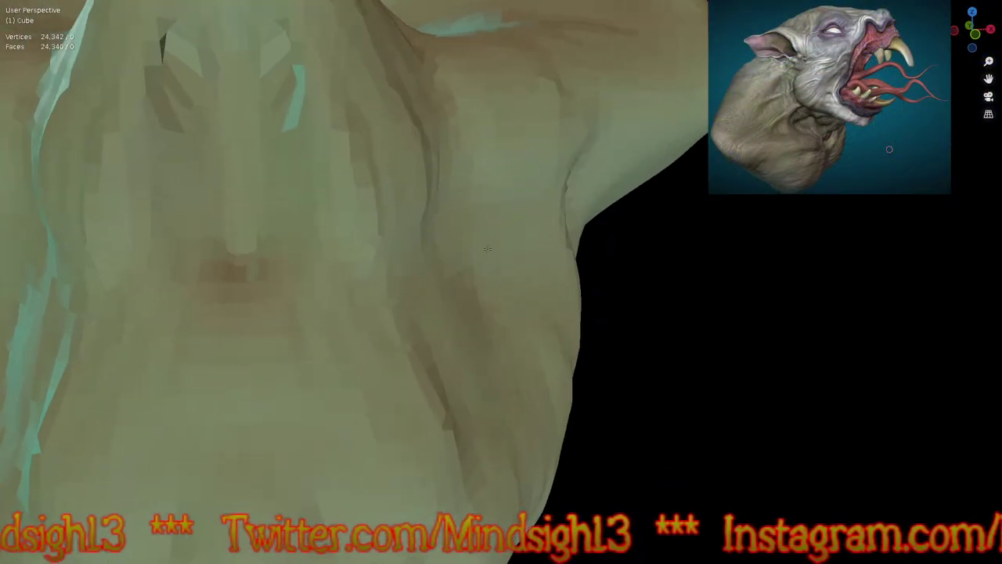
mouse_move(542, 260)
left_mouse_down()
mouse_move(559, 305)
mouse_move(512, 363)
mouse_move(495, 318)
left_mouse_up()
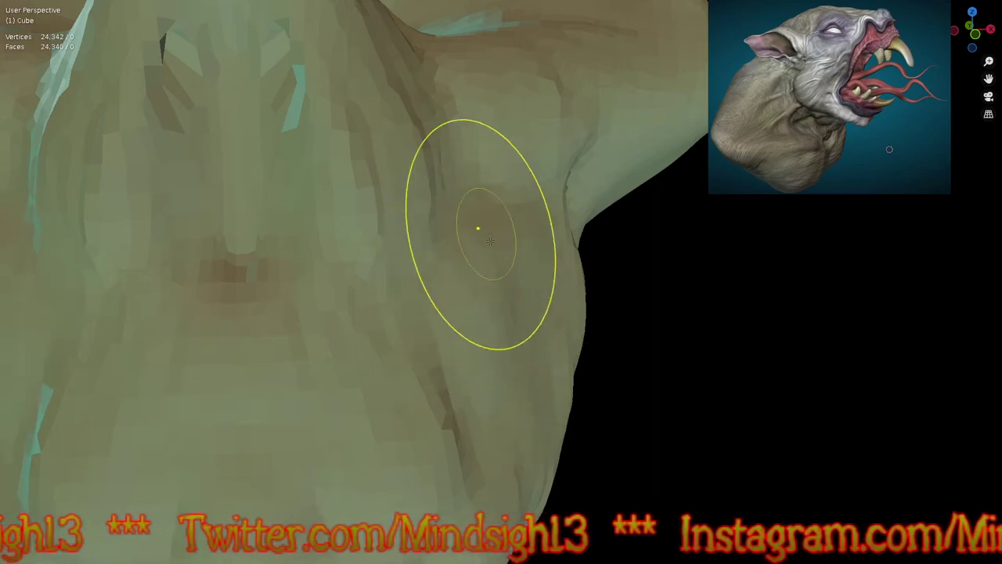
Step: Carve a vertical temple hollow behind the outer rim of the eye socket
mouse_move(514, 284)
middle_mouse_down()
mouse_move(493, 358)
mouse_move(593, 291)
mouse_move(553, 197)
mouse_move(493, 206)
middle_mouse_up()
middle_click_drag(566, 279, 600, 329)
scroll(291, 280, "up", 4)
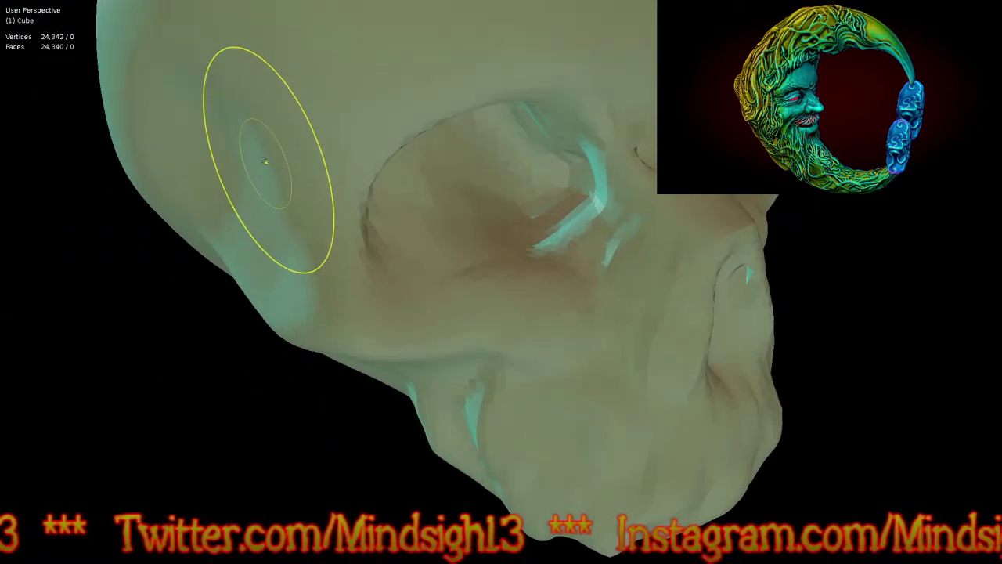
left_click_drag(266, 162, 302, 235)
left_click_drag(303, 174, 300, 229)
mouse_move(275, 112)
left_mouse_down()
mouse_move(284, 67)
mouse_move(275, 112)
mouse_move(302, 177)
mouse_move(288, 127)
left_mouse_up()
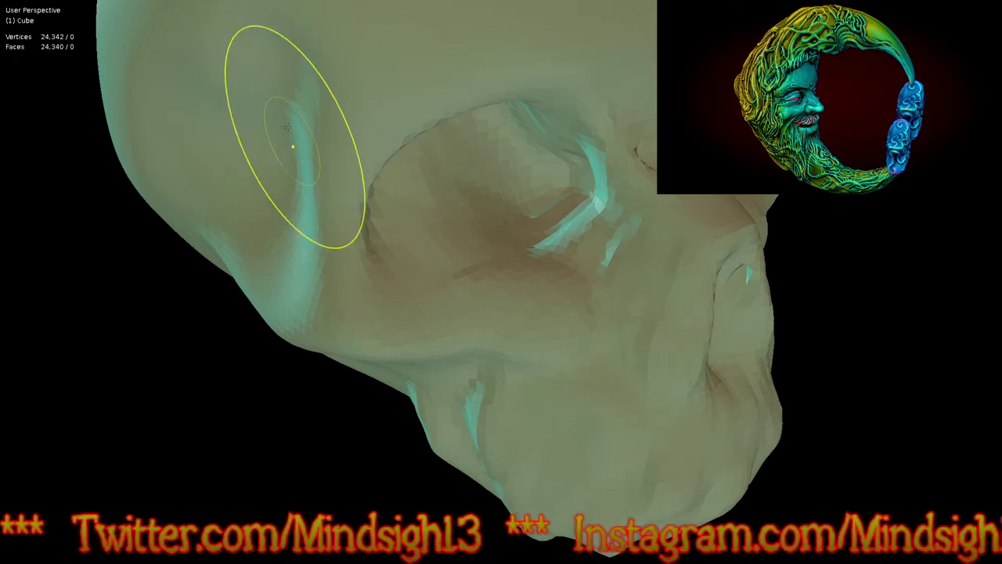
Step: Sculpt the side of the skull behind the cheekbone and along the lower rear edge
scroll(360, 258, "down", 4)
middle_click_drag(438, 418, 537, 341)
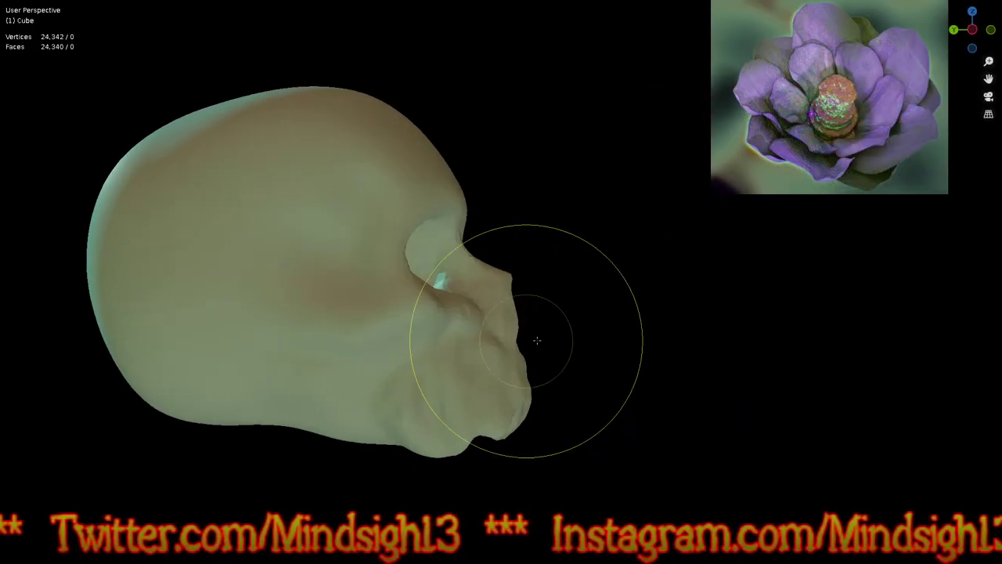
scroll(537, 340, "up", 3)
left_click_drag(281, 324, 214, 247)
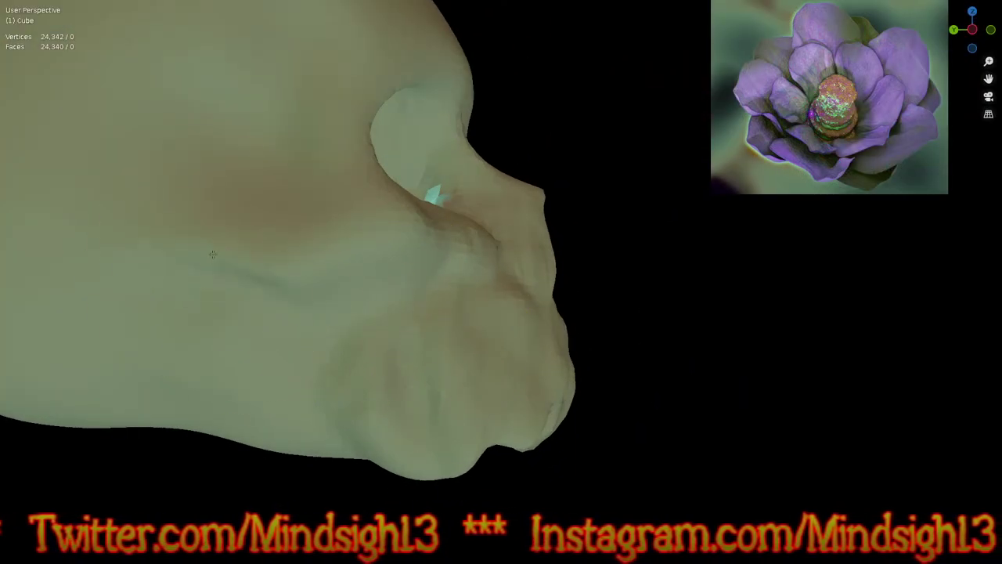
mouse_move(240, 423)
left_mouse_down()
mouse_move(280, 379)
mouse_move(267, 364)
left_mouse_up()
mouse_move(208, 391)
left_mouse_down()
mouse_move(188, 357)
mouse_move(132, 362)
mouse_move(117, 395)
left_mouse_up()
Step: Round the top of the cranium from the front view with a resized brush
middle_click_drag(335, 329, 497, 374, "shift")
mouse_move(371, 347)
middle_mouse_down("ctrl")
mouse_move(440, 388)
mouse_move(380, 472)
middle_mouse_up("ctrl")
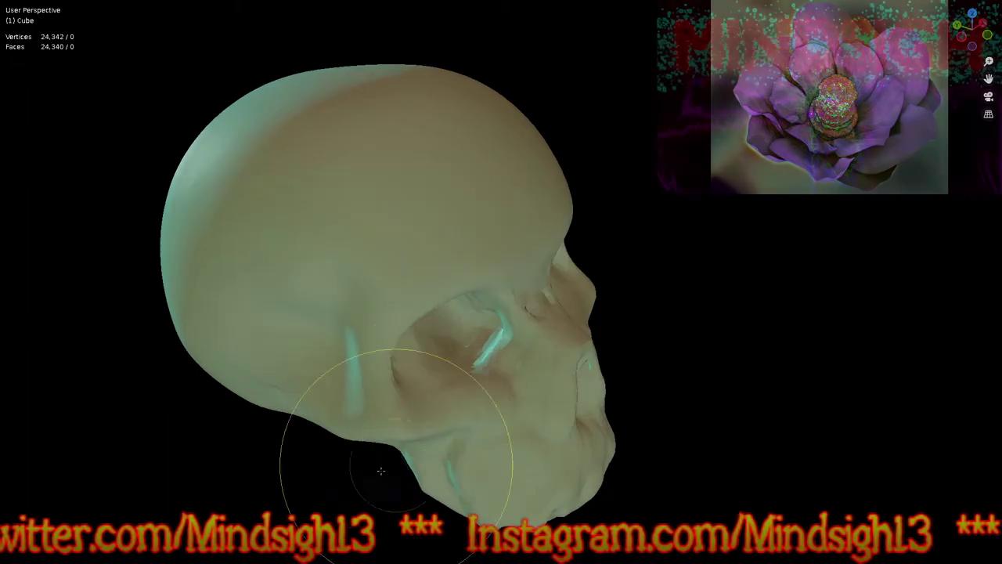
mouse_move(500, 405)
middle_mouse_down()
mouse_move(490, 443)
mouse_move(480, 402)
middle_mouse_up()
middle_click_drag(481, 458, 456, 397, "shift")
mouse_move(548, 391)
middle_mouse_down()
mouse_move(481, 385)
mouse_move(513, 353)
mouse_move(546, 422)
mouse_move(637, 302)
mouse_move(642, 312)
mouse_move(603, 324)
mouse_move(637, 358)
middle_mouse_up()
key("KP_1")
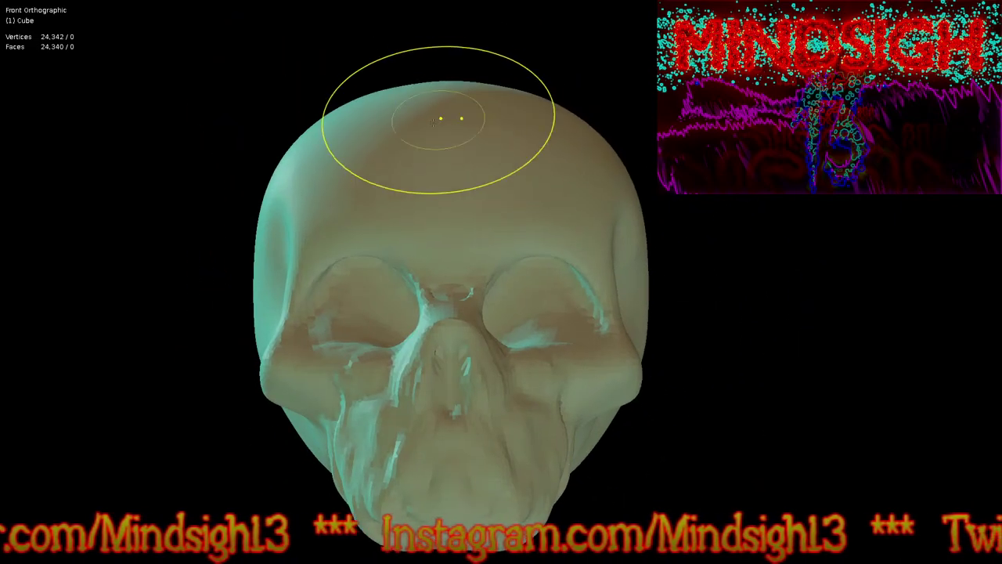
key("f")
left_click(683, 128)
scroll(489, 164, "down", 3)
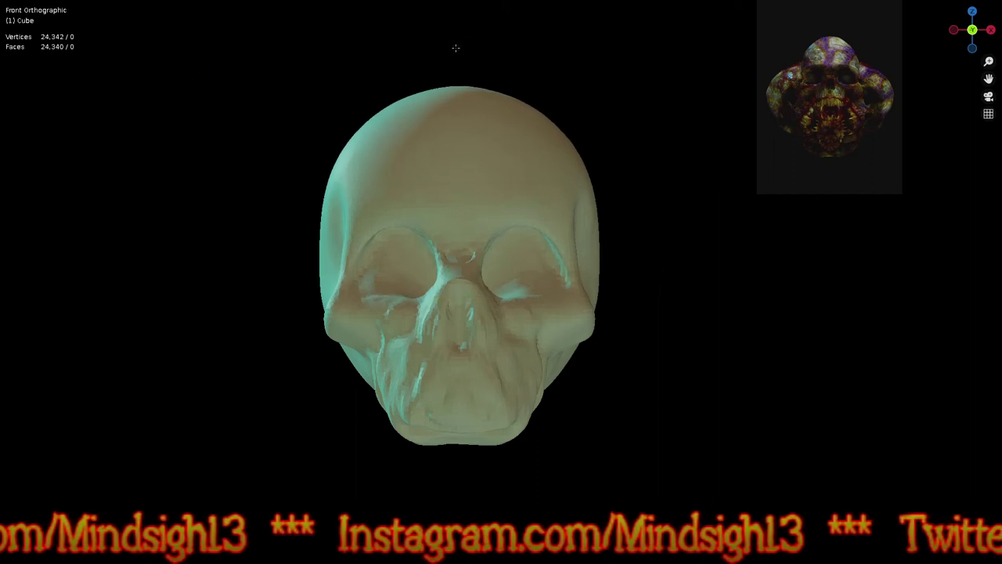
Step: Widen the eye sockets outward from the front and pull the adjoining temple edges out with them
scroll(454, 112, "up", 6)
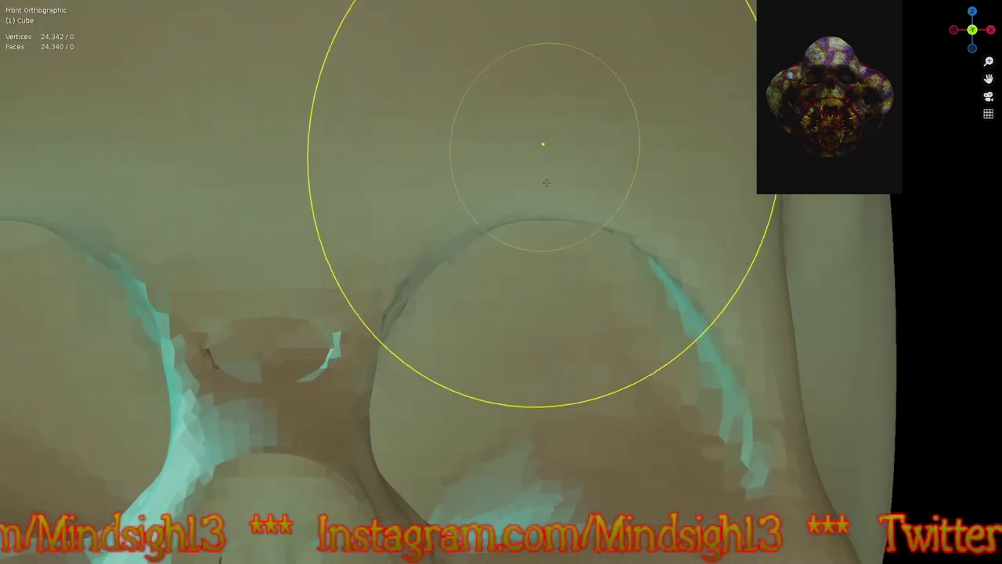
scroll(545, 160, "down", 4)
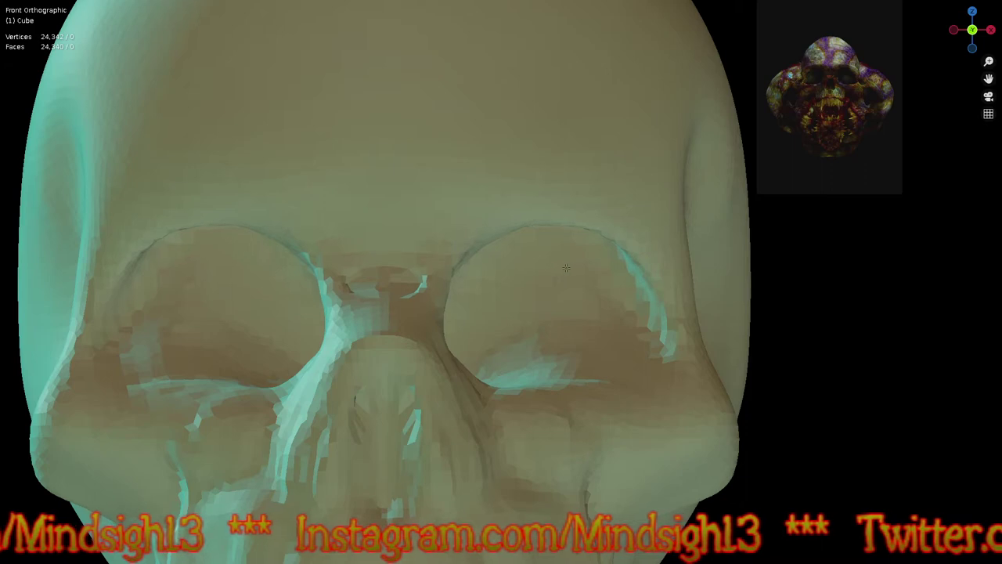
left_click_drag(491, 242, 553, 239)
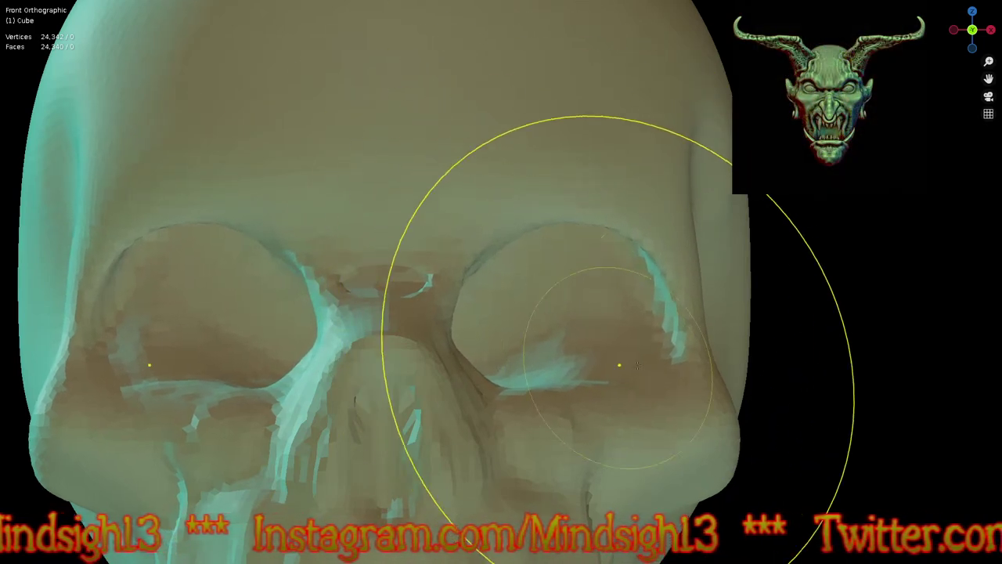
left_click_drag(693, 249, 706, 247)
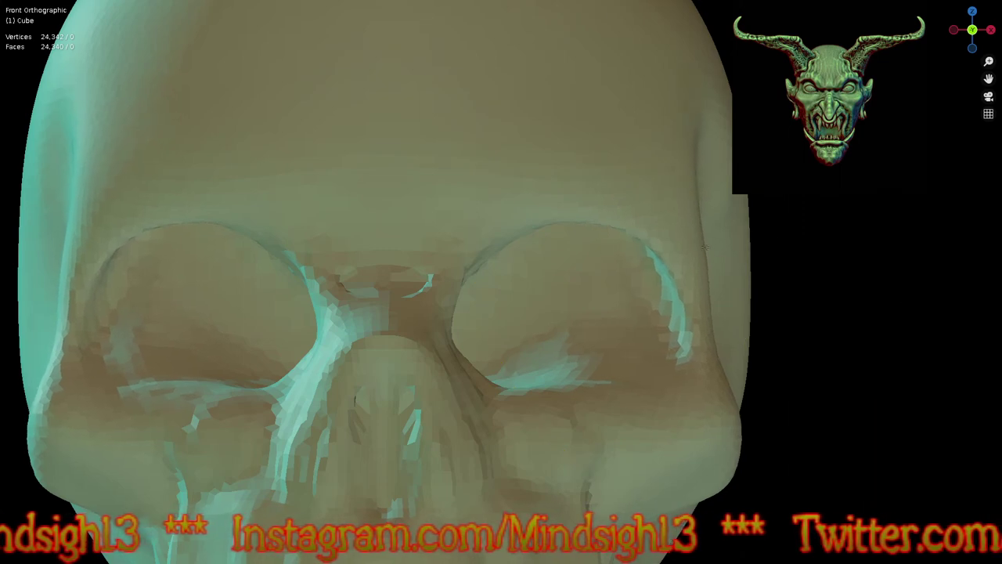
scroll(705, 247, "down", 5)
key("f")
left_click(616, 328)
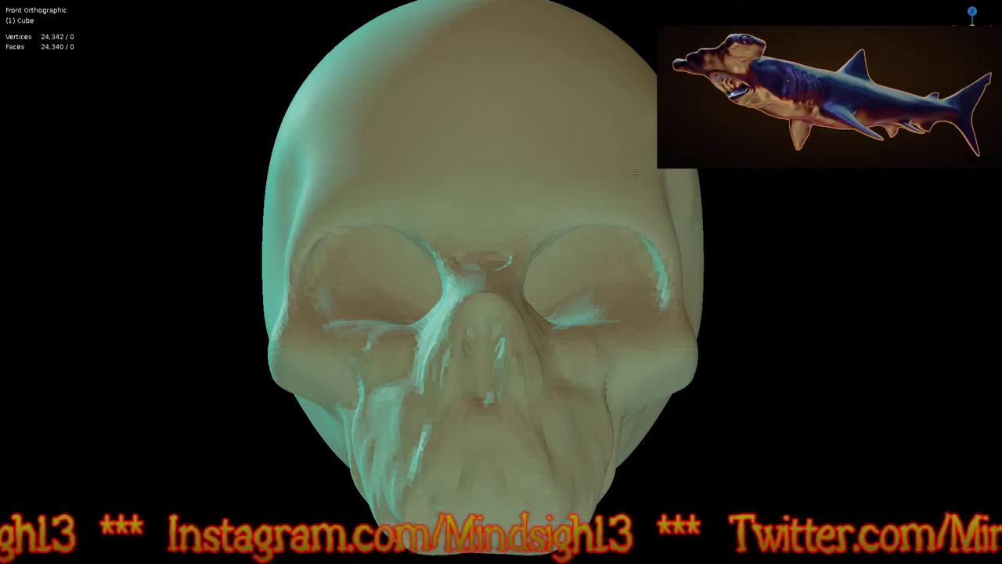
Step: Reshape the cranium in side profile with a resized brush, adjusting the crown and lifting the underside at the back
scroll(549, 195, "down", 3)
mouse_move(537, 201)
middle_mouse_down()
mouse_move(583, 273)
mouse_move(691, 290)
mouse_move(629, 280)
mouse_move(654, 255)
middle_mouse_up()
key("KP_3")
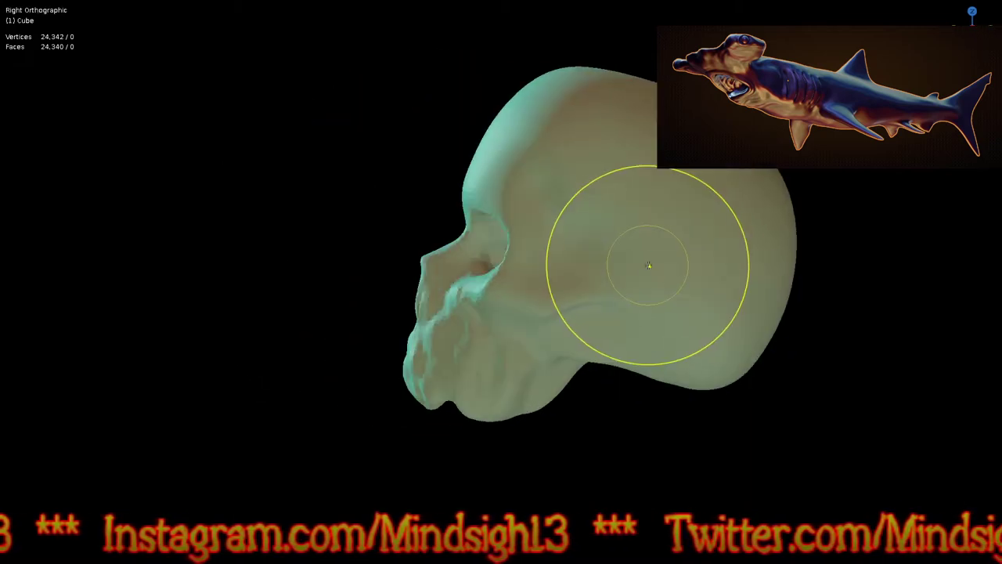
middle_click_drag(711, 313, 599, 319, "shift")
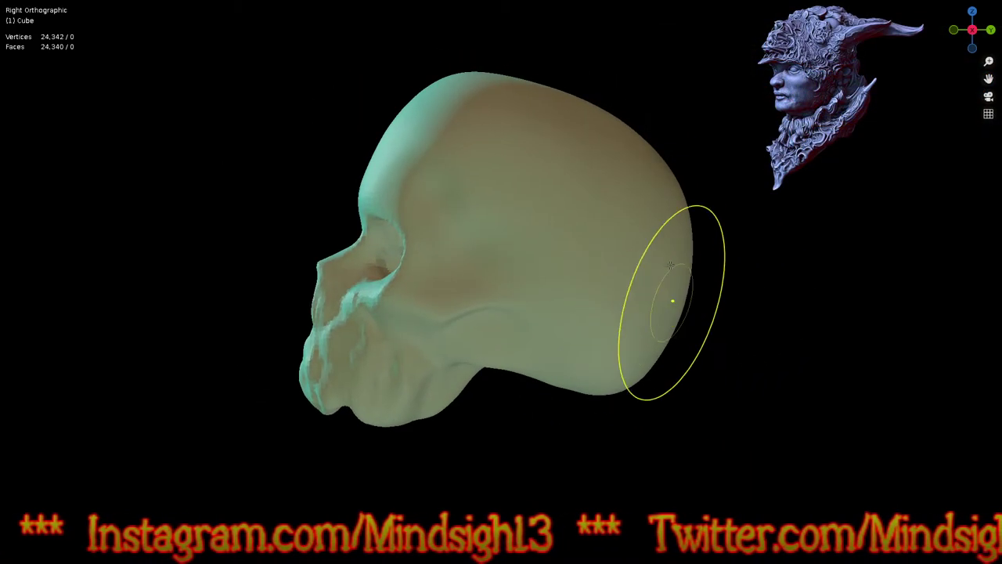
key("f")
left_click(513, 65)
left_click_drag(454, 74, 461, 81)
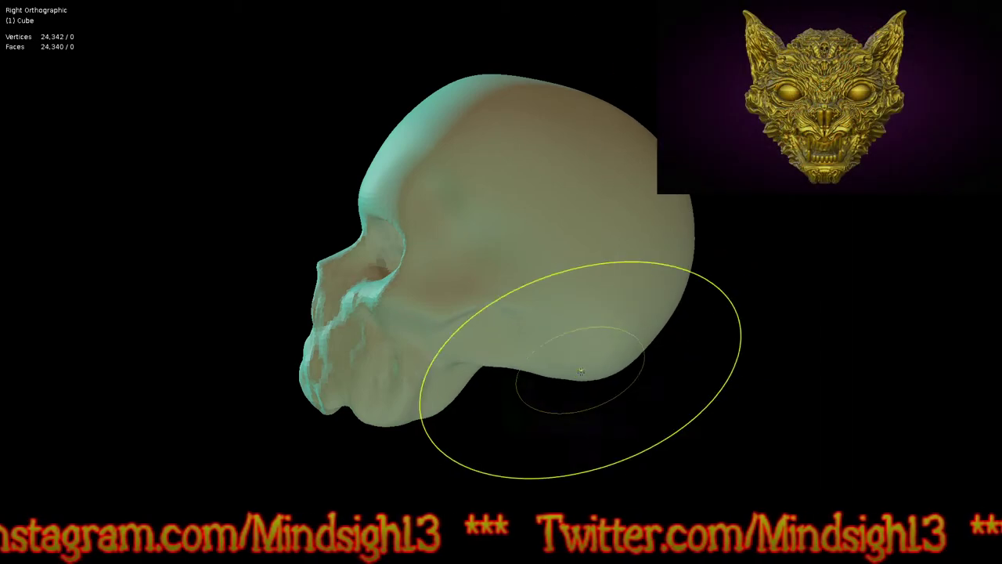
Step: Refine the temples and the sides of the forehead from the front, comparing them with the side profile
mouse_move(538, 425)
middle_mouse_down()
mouse_move(660, 421)
mouse_move(625, 352)
mouse_move(618, 371)
middle_mouse_up()
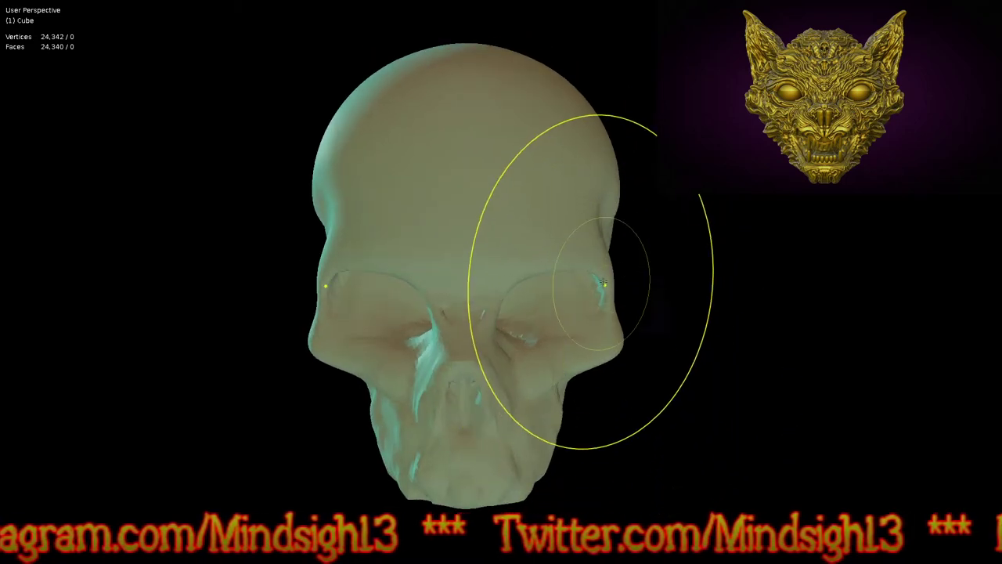
key("KP_1")
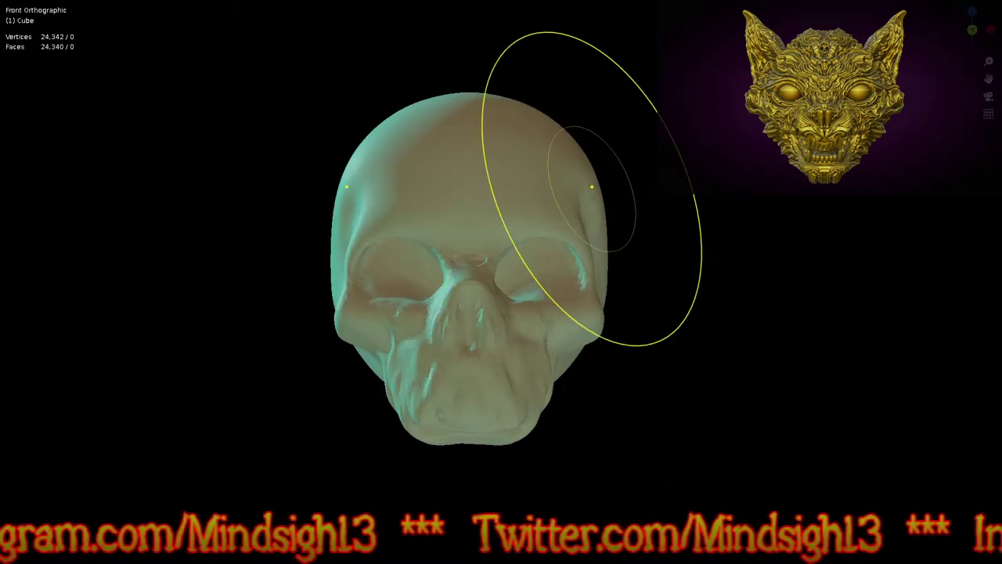
scroll(602, 194, "up", 3)
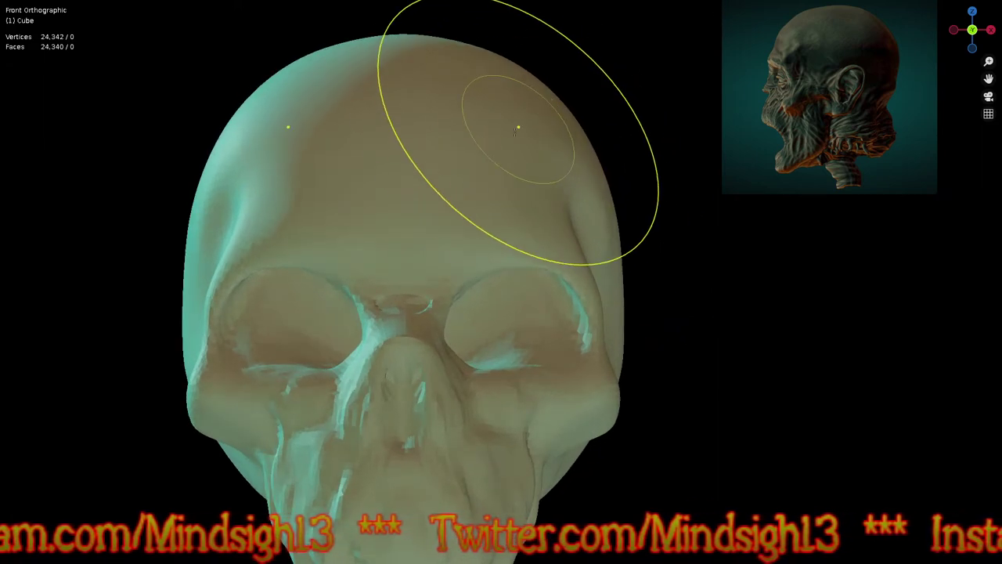
mouse_move(425, 227)
middle_mouse_down()
mouse_move(537, 230)
mouse_move(566, 206)
middle_mouse_up()
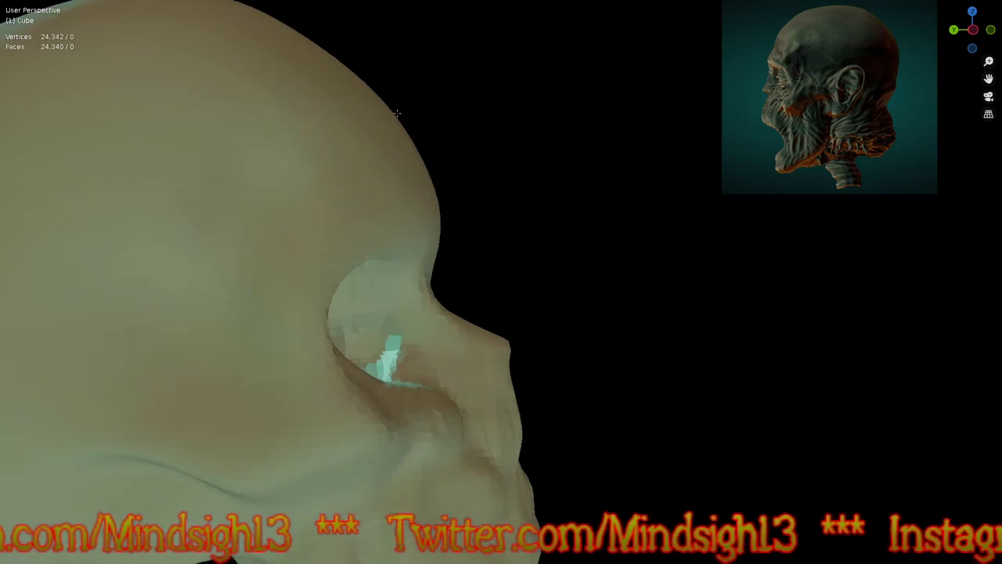
scroll(478, 176, "down", 3)
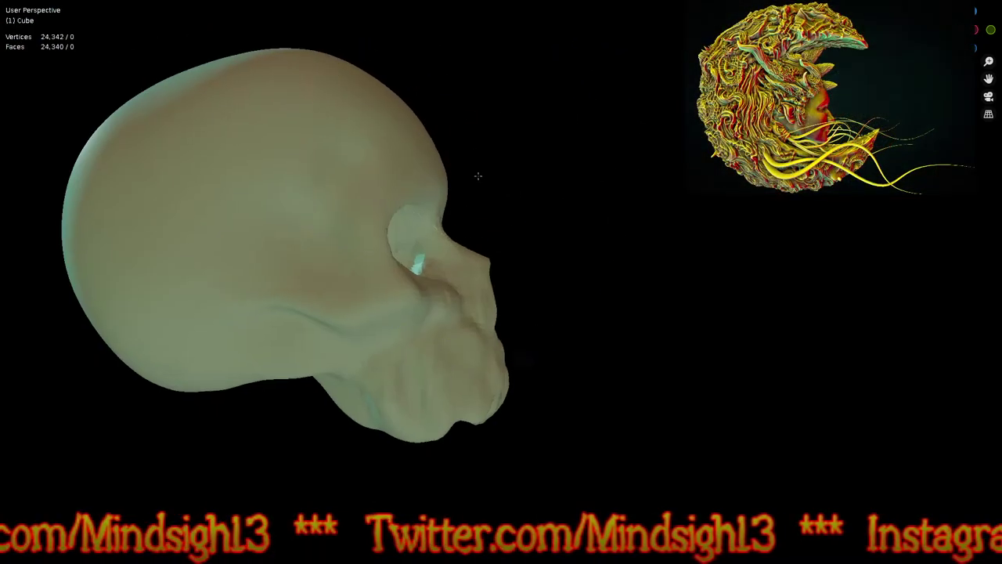
Step: Reshape the outer rim of the eye socket in side view, moving its upper part forward and its lower part back
middle_click_drag(387, 274, 398, 191, "ctrl")
key("ctrl+KP_3")
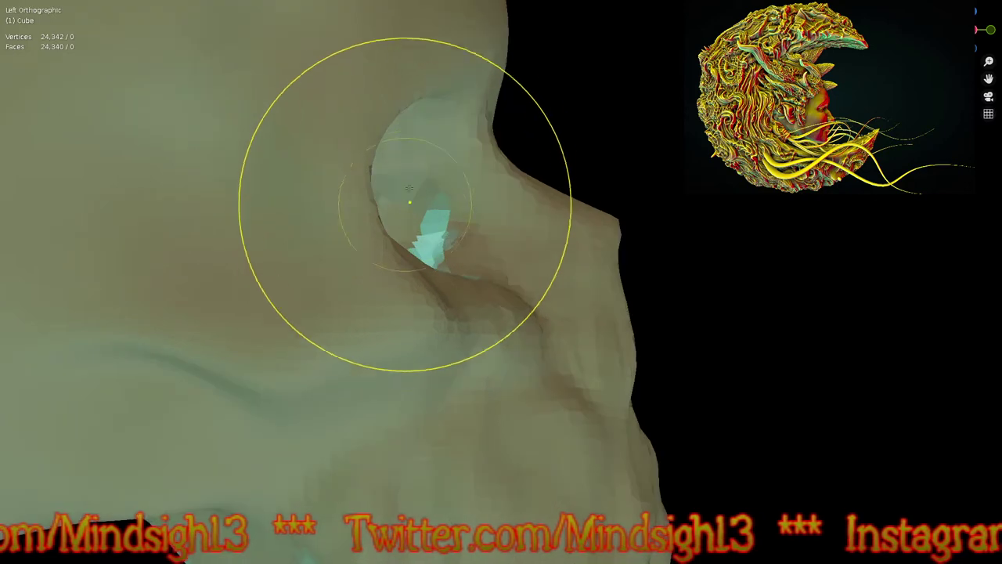
left_click_drag(384, 105, 429, 114)
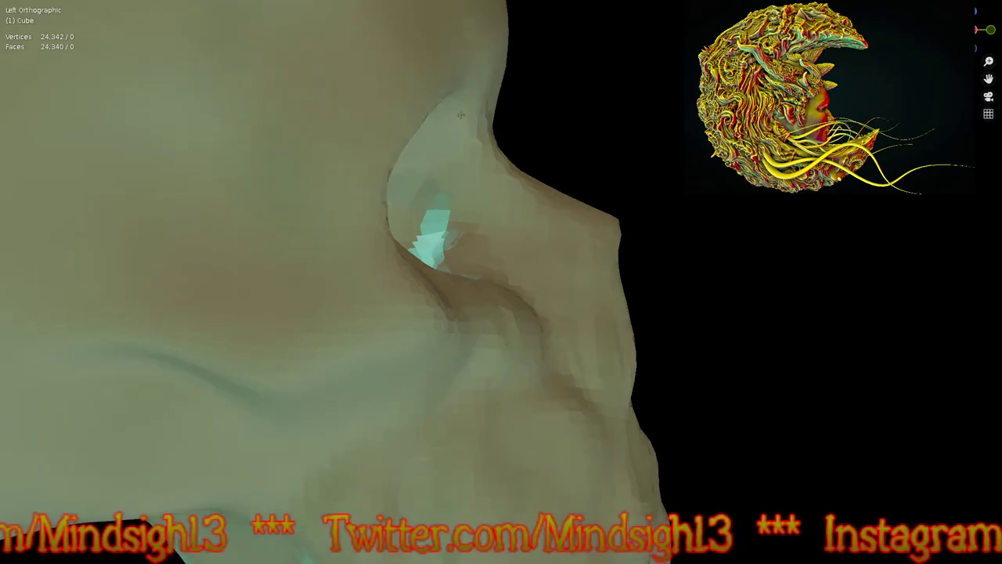
left_click_drag(360, 268, 352, 269)
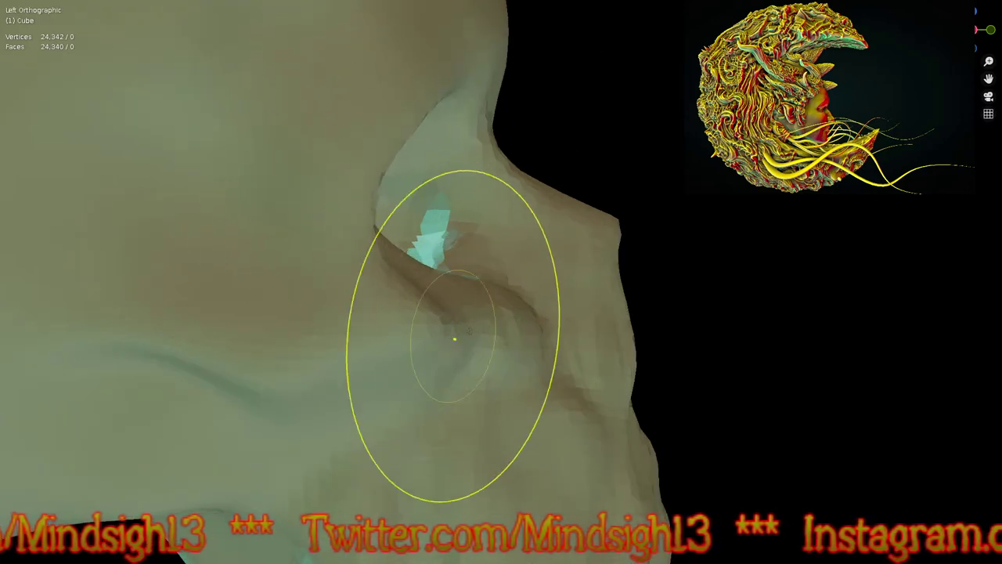
Step: Refine the lower rim of the eye socket with a smaller brush, checking it against the cheek and nose from several angles
key("f")
left_click(587, 265)
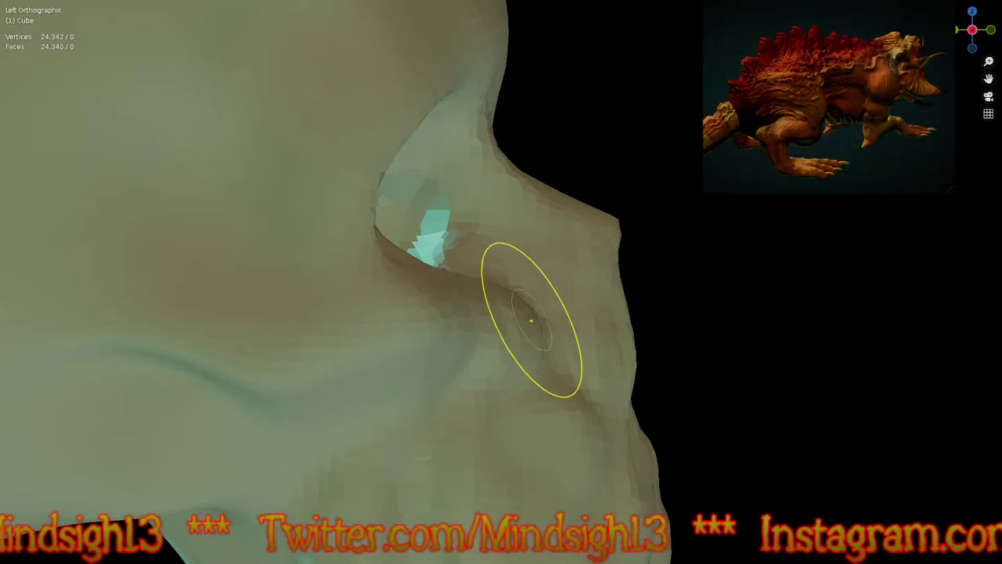
middle_click_drag(531, 333, 466, 262)
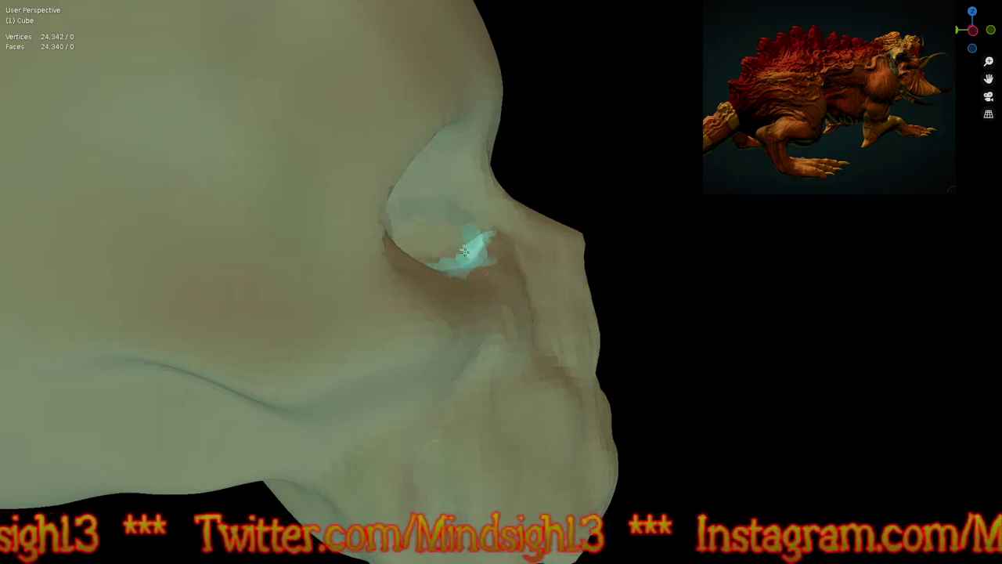
middle_click_drag(468, 260, 399, 243)
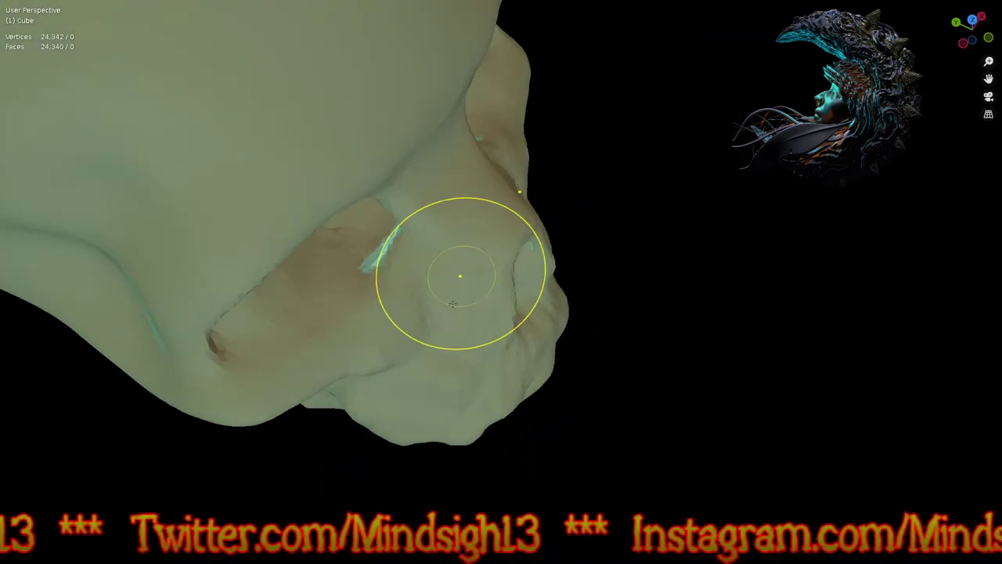
middle_click_drag(457, 289, 470, 270)
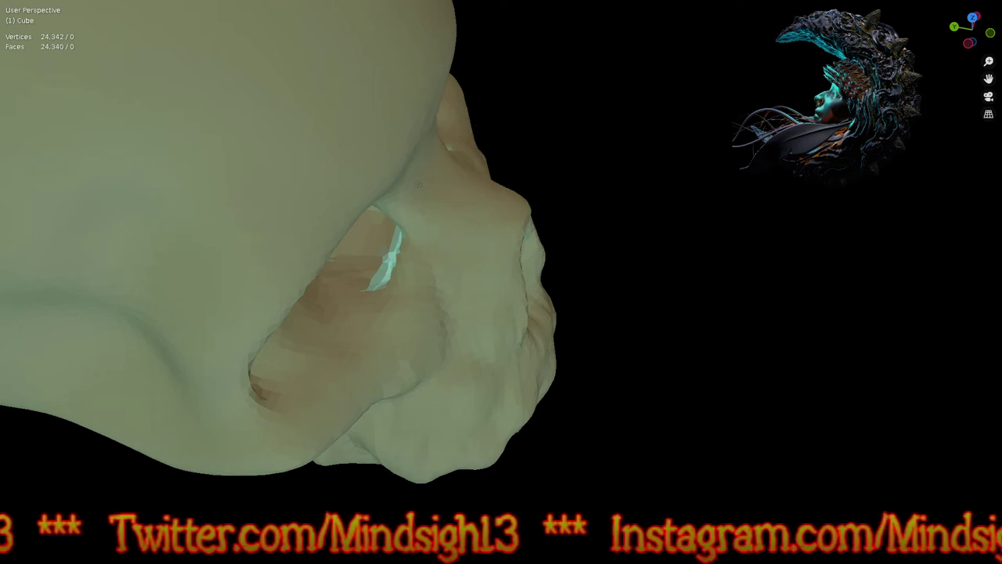
middle_click_drag(390, 187, 475, 238)
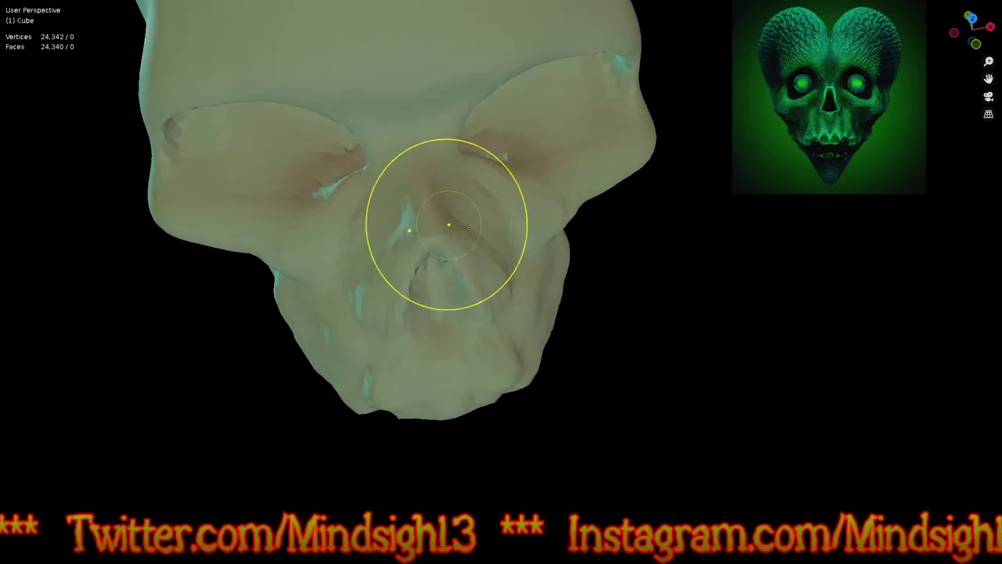
middle_click_drag(486, 263, 553, 257)
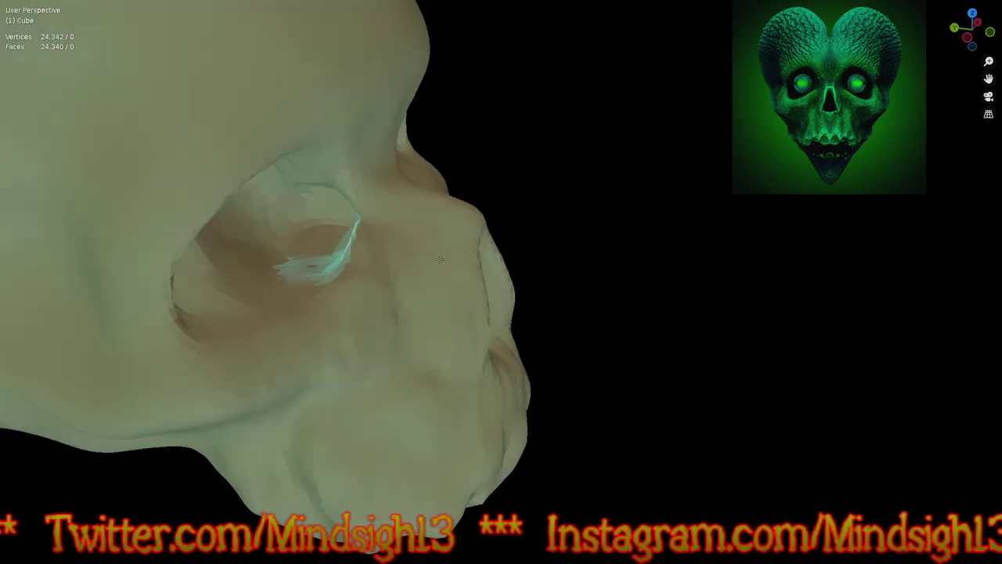
scroll(477, 341, "down", 2)
middle_click_drag(520, 329, 566, 337)
middle_click_drag(574, 241, 626, 279, "shift")
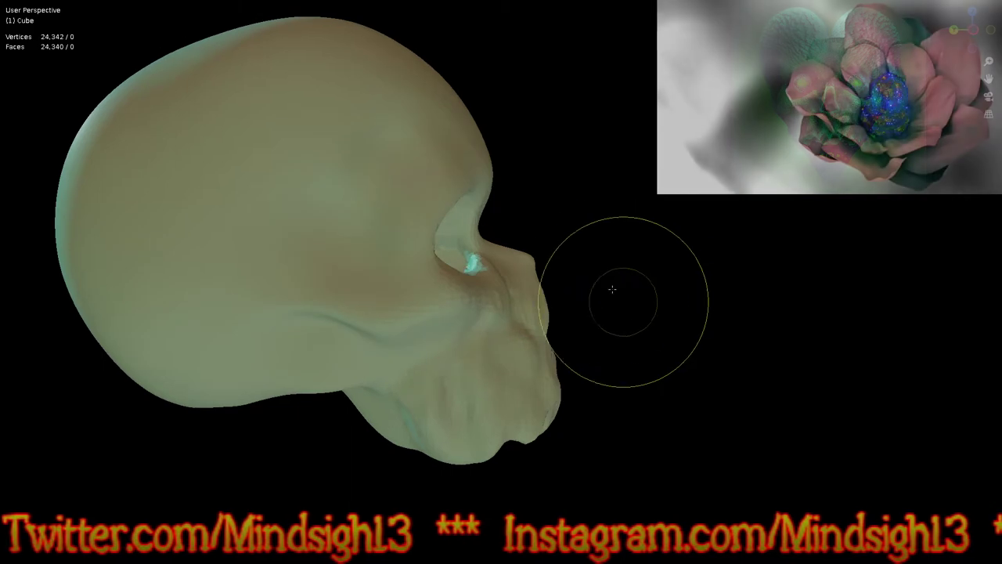
Step: Pull the back edge of the upper jaw into a steeper line in side profile
scroll(430, 309, "up", 2)
scroll(430, 309, "up", 1)
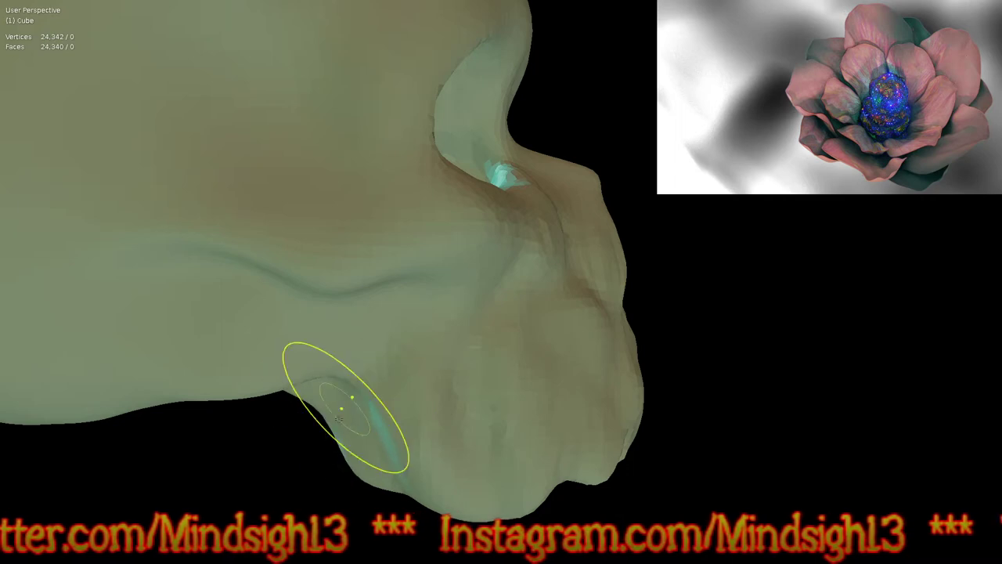
scroll(416, 327, "down", 4)
key("ctrl+KP_3")
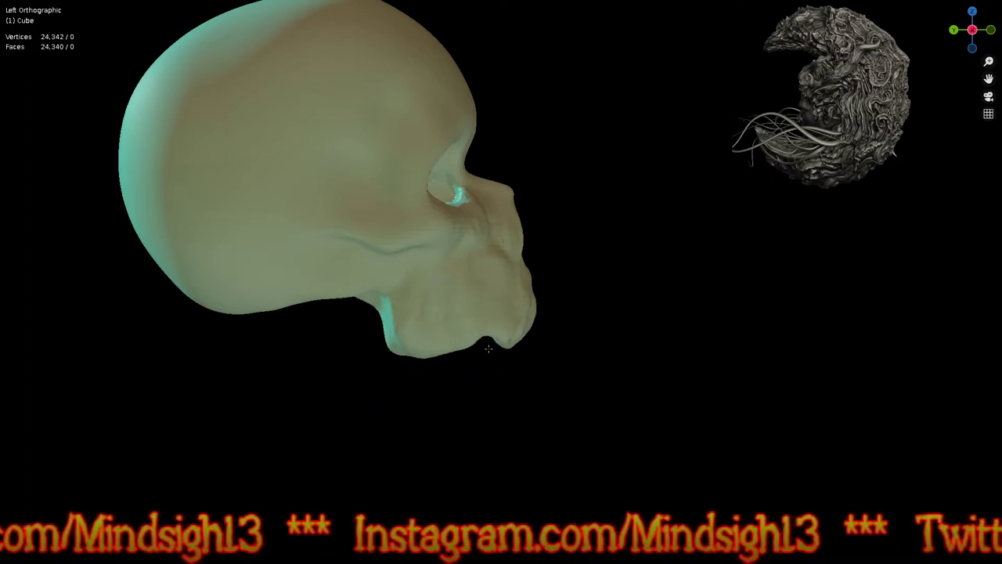
Step: Fill the notch under the muzzle in left side view and pull its lower front corner forward
scroll(488, 349, "up", 4)
left_click_drag(484, 309, 506, 314)
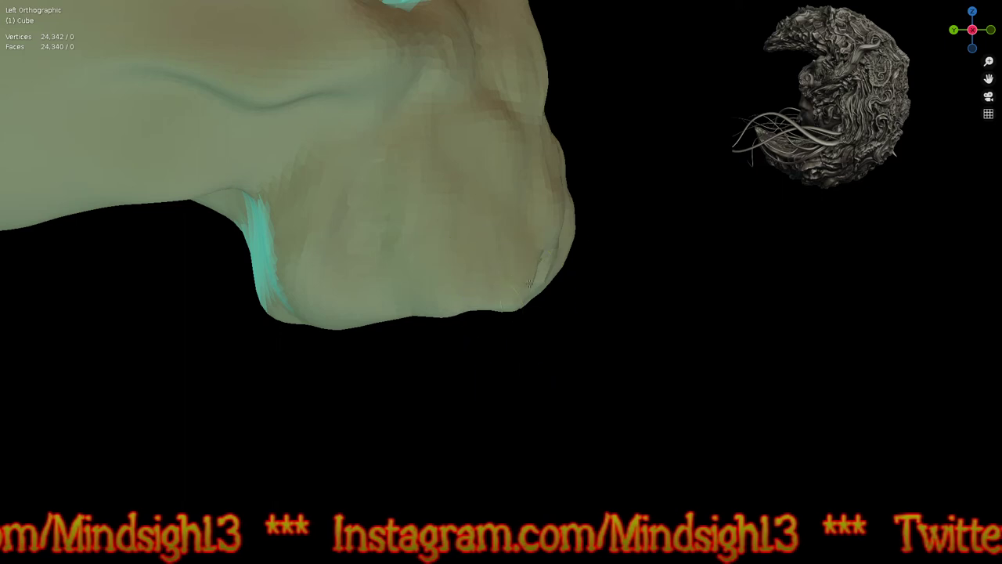
left_click_drag(561, 274, 570, 280)
left_click_drag(551, 277, 547, 276)
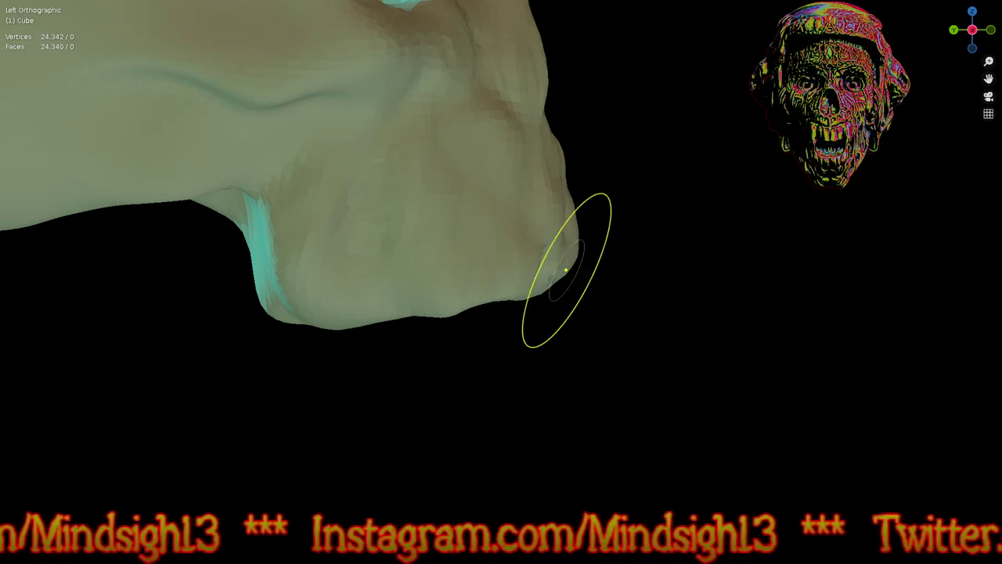
left_click_drag(575, 265, 563, 182)
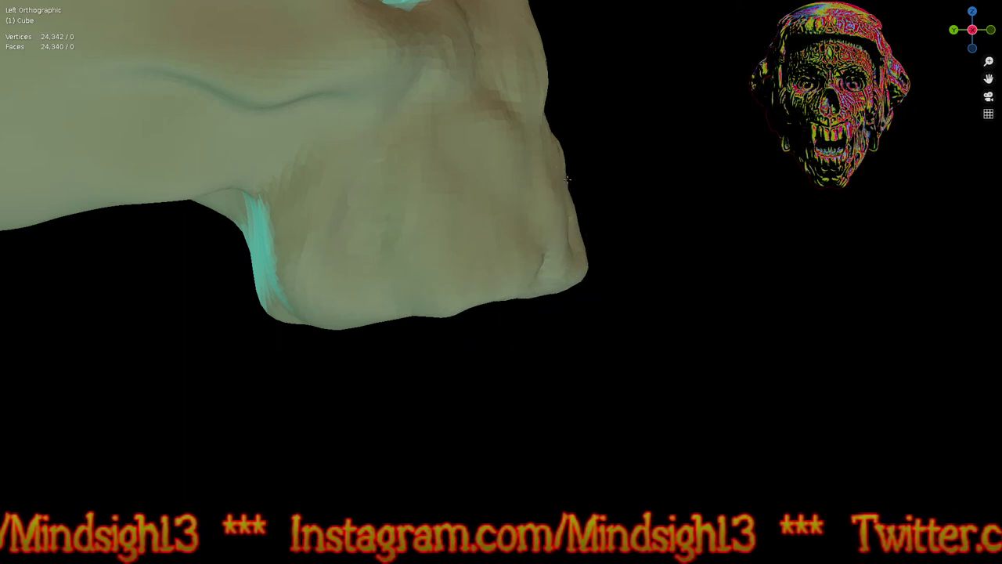
Step: Adjust the lower edge of the muzzle from a three-quarter angle and check the face from the side and below
mouse_move(504, 191)
middle_mouse_down()
mouse_move(559, 331)
mouse_move(605, 318)
mouse_move(571, 290)
mouse_move(593, 358)
mouse_move(588, 336)
middle_mouse_up()
middle_click_drag(602, 383, 571, 364, "ctrl")
left_click_drag(571, 364, 574, 386)
middle_click_drag(584, 359, 644, 290)
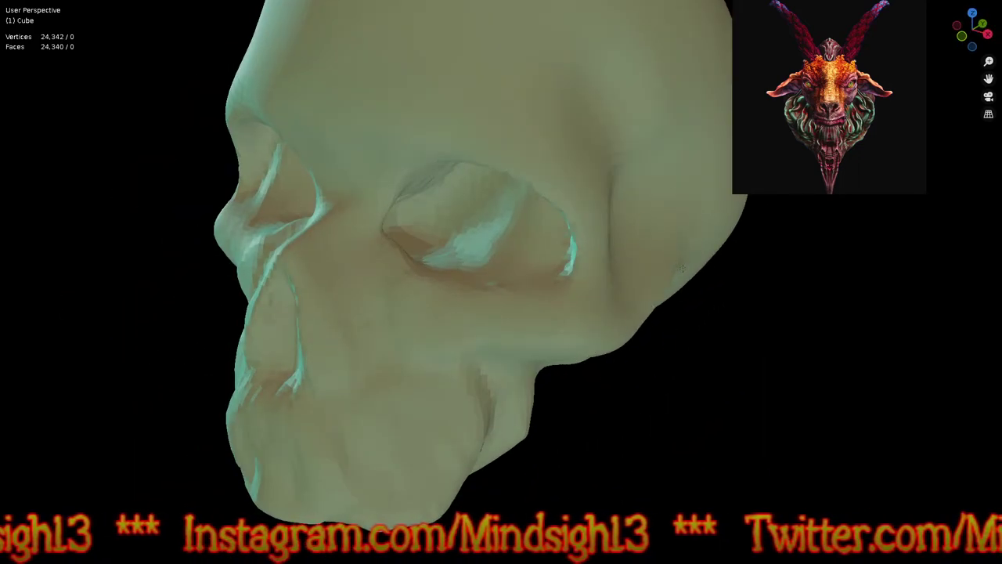
mouse_move(728, 235)
middle_mouse_down()
mouse_move(674, 233)
mouse_move(590, 269)
middle_mouse_up()
mouse_move(592, 360)
middle_mouse_down()
mouse_move(527, 385)
mouse_move(509, 407)
mouse_move(552, 356)
mouse_move(660, 309)
mouse_move(580, 292)
mouse_move(553, 332)
mouse_move(559, 347)
mouse_move(534, 291)
middle_mouse_up()
Step: Restore the full interface around the viewport and show the whole skull from the front
scroll(662, 283, "down", 3)
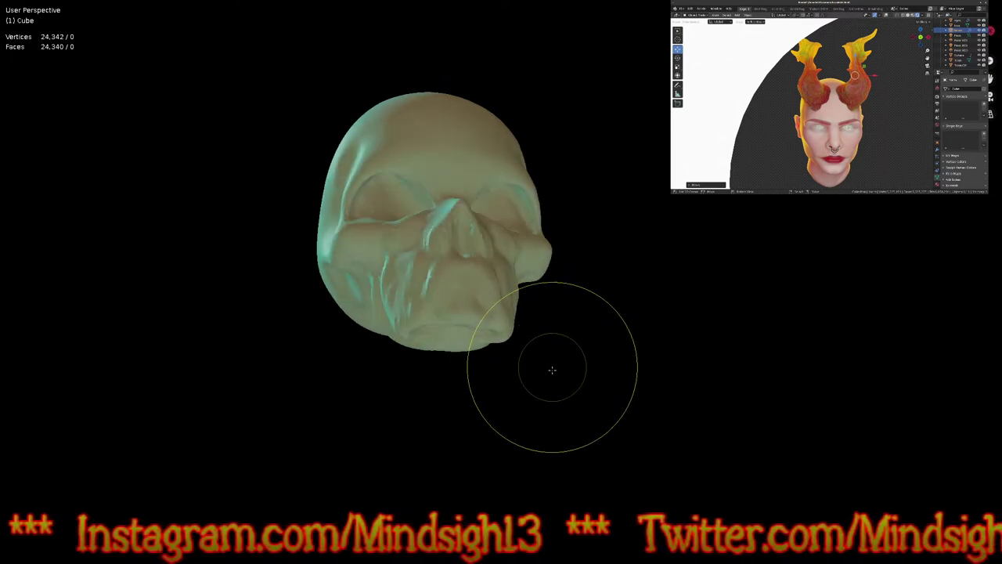
key("ctrl+alt+space")
mouse_move(562, 379)
middle_mouse_down()
mouse_move(580, 358)
mouse_move(619, 357)
mouse_move(599, 381)
mouse_move(666, 274)
middle_mouse_up()
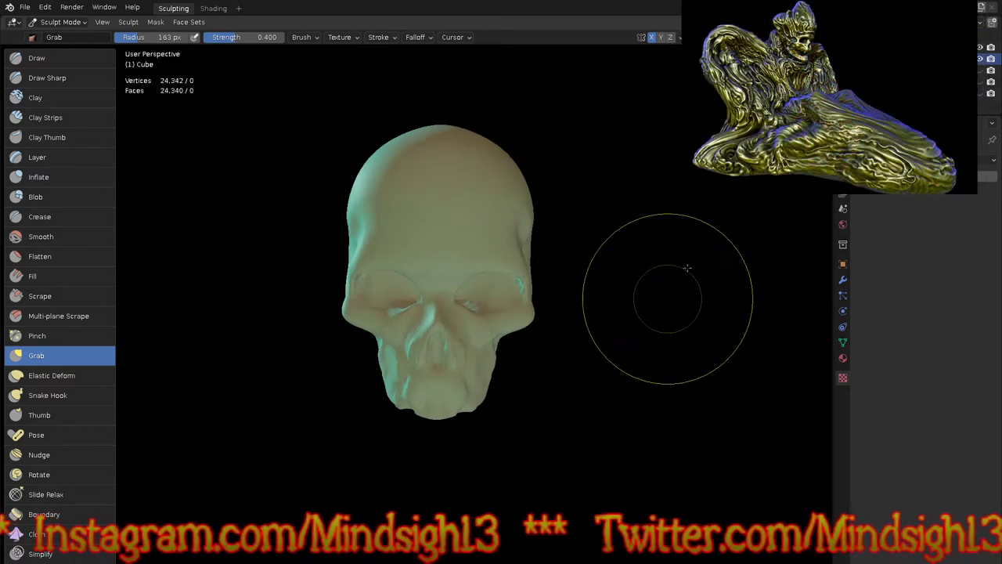
Step: Try Cavity shading with the world-space valley at 0.744 and with the Screen type at a valley of 0.303
left_click(819, 37)
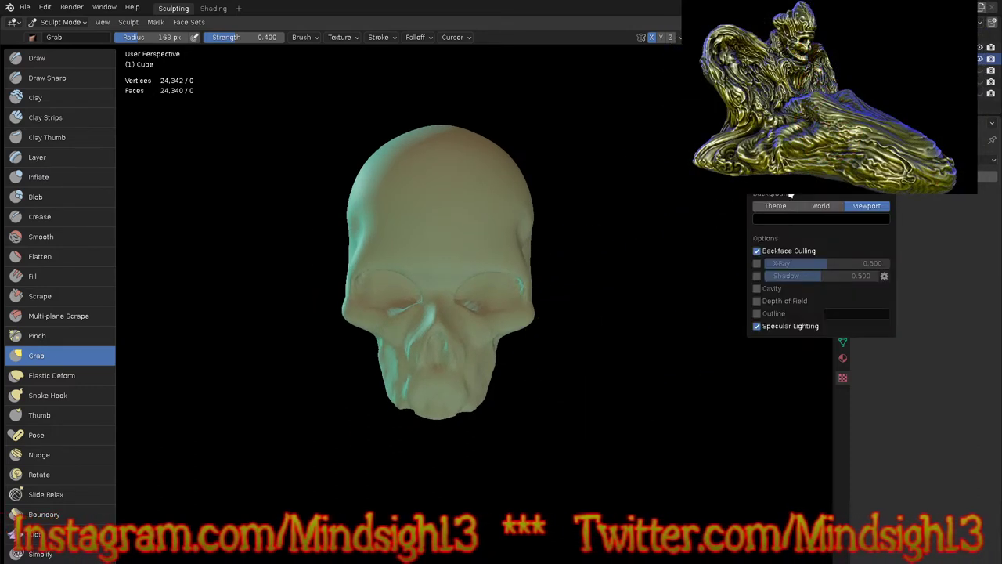
left_click(757, 289)
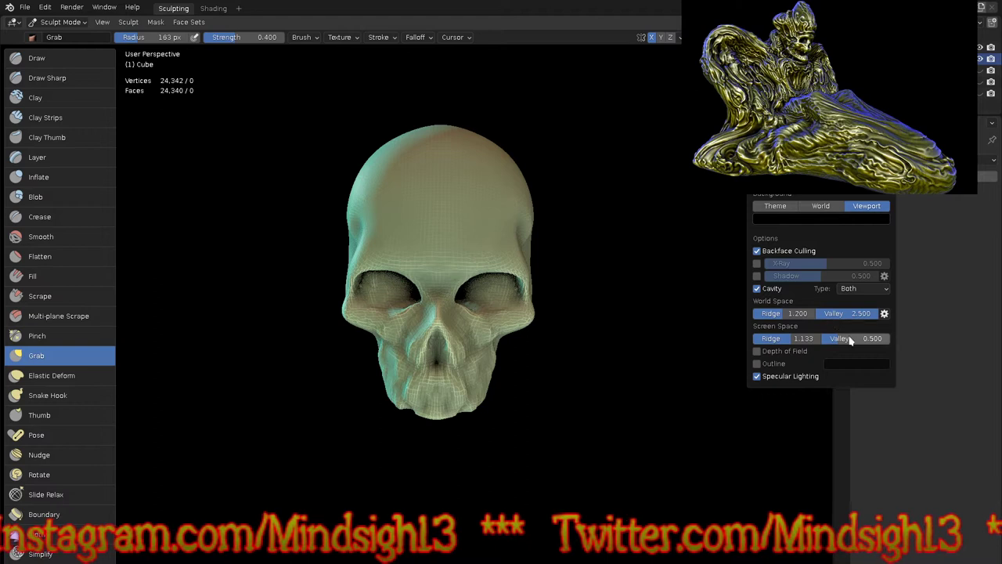
left_click_drag(859, 315, 811, 331)
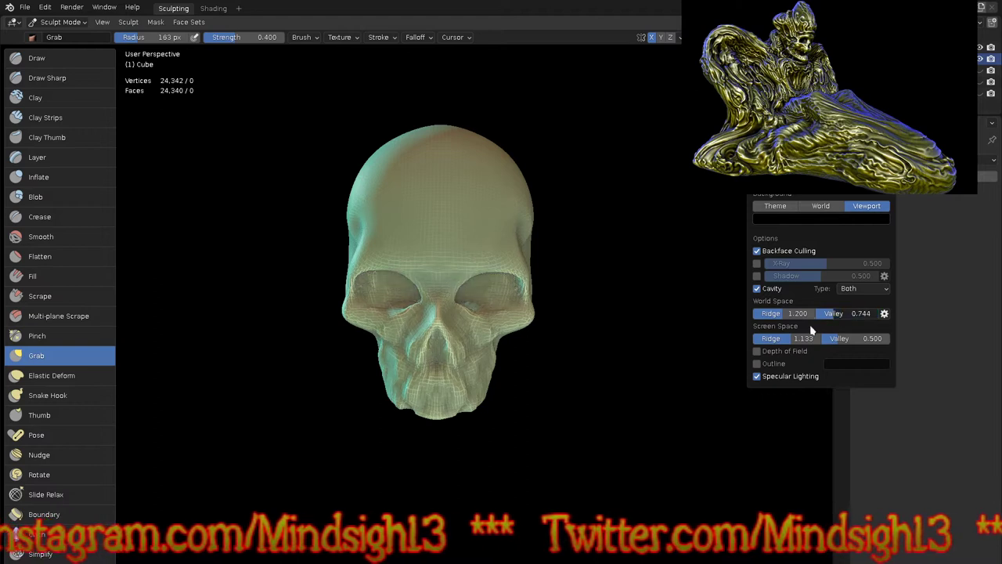
left_click(861, 289)
left_click(855, 313)
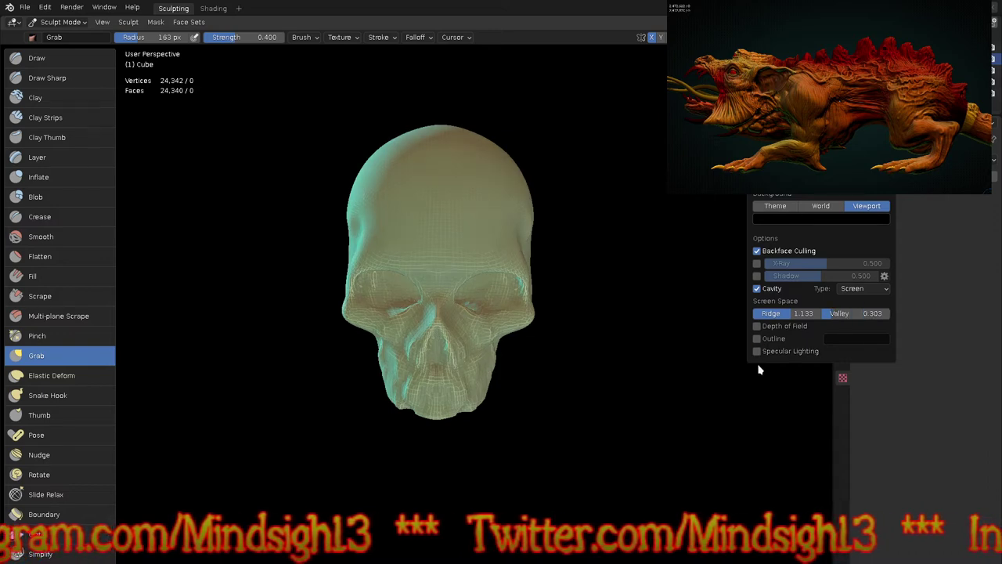
left_click(757, 289)
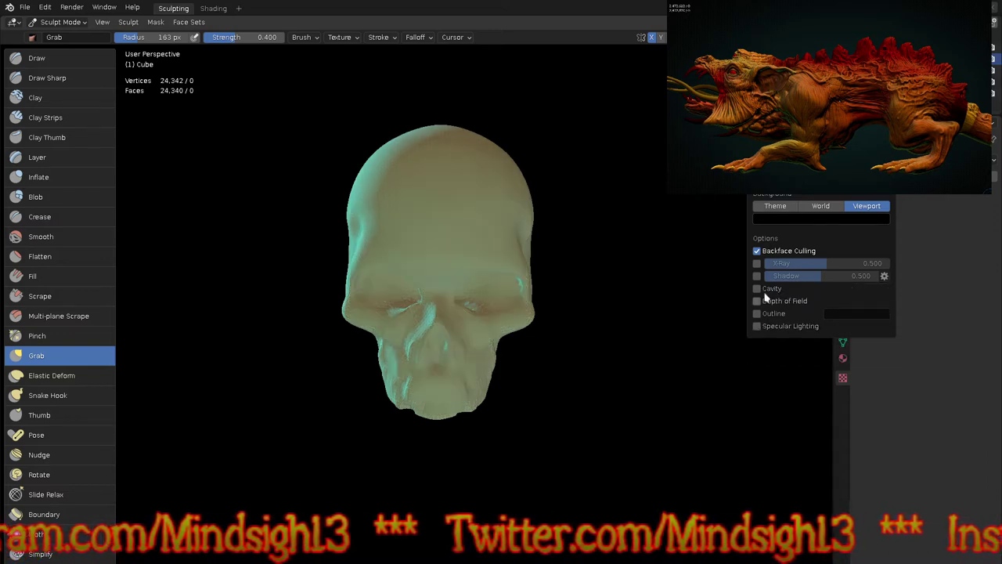
Step: Switch the viewport shading to the muted grey-green matcap
left_click(783, 102)
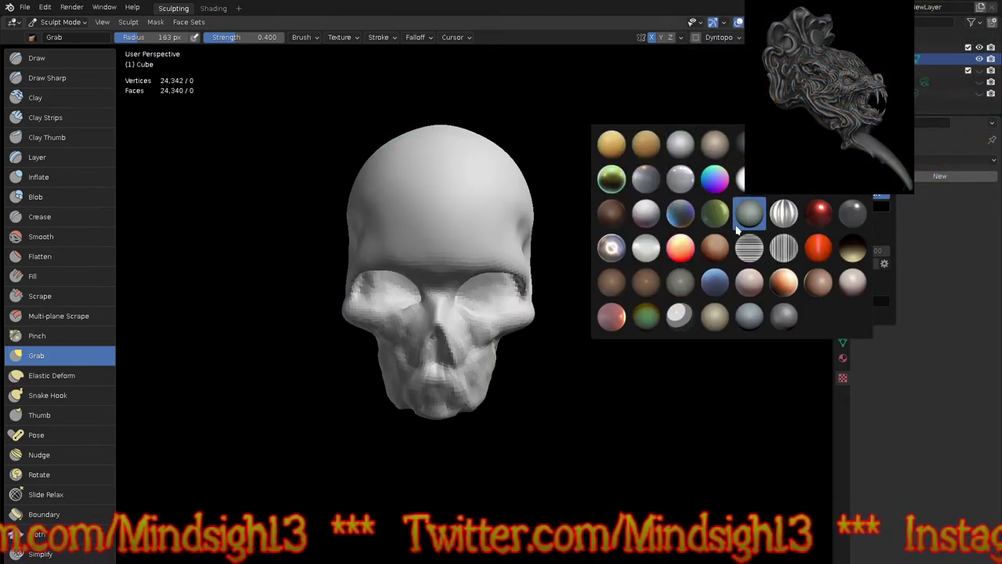
left_click(737, 222)
middle_click_drag(649, 303, 666, 314)
Step: Reshape the muzzle around the lower rim of the nasal opening, comparing it from below, the side and the front
middle_click_drag(510, 352, 466, 235, "ctrl")
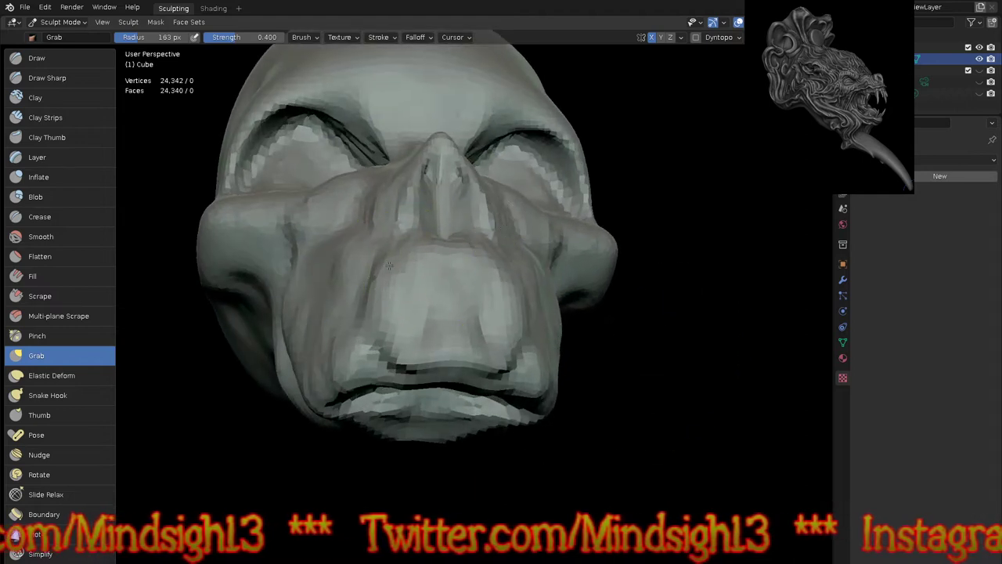
middle_click_drag(384, 317, 381, 295)
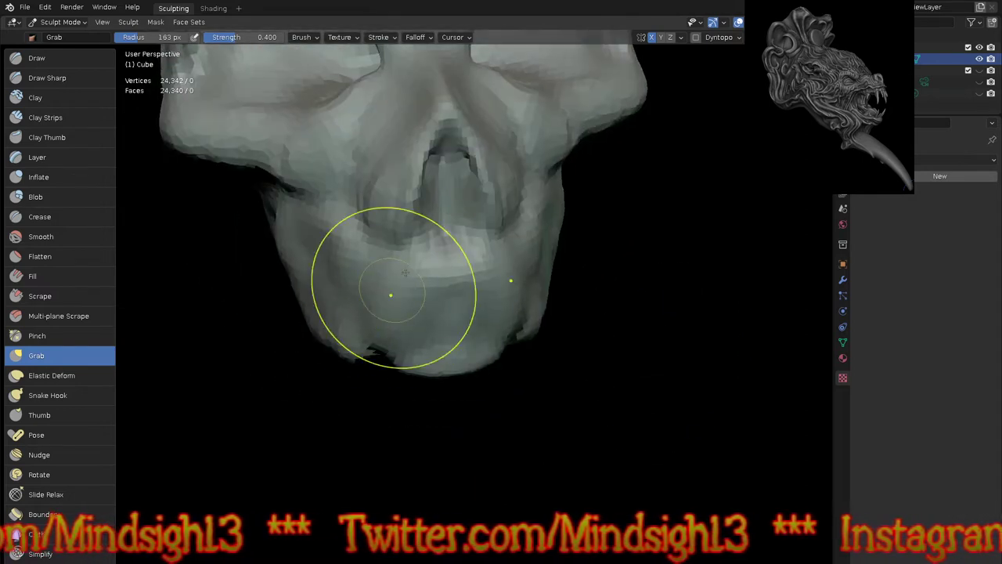
mouse_move(438, 239)
left_mouse_down()
mouse_move(439, 267)
mouse_move(421, 273)
mouse_move(376, 246)
mouse_move(354, 349)
left_mouse_up()
middle_click_drag(353, 355, 463, 358)
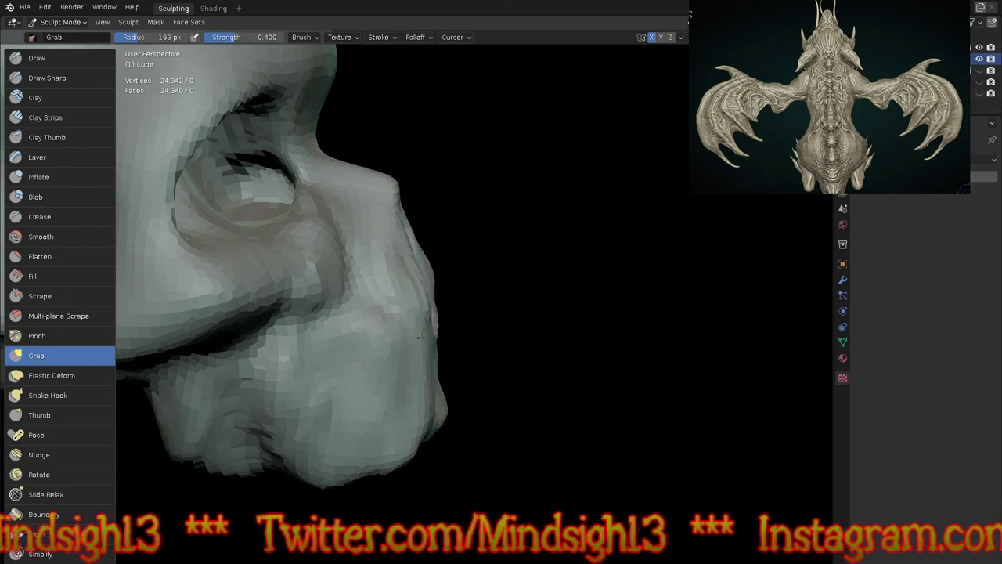
middle_click_drag(420, 337, 595, 259)
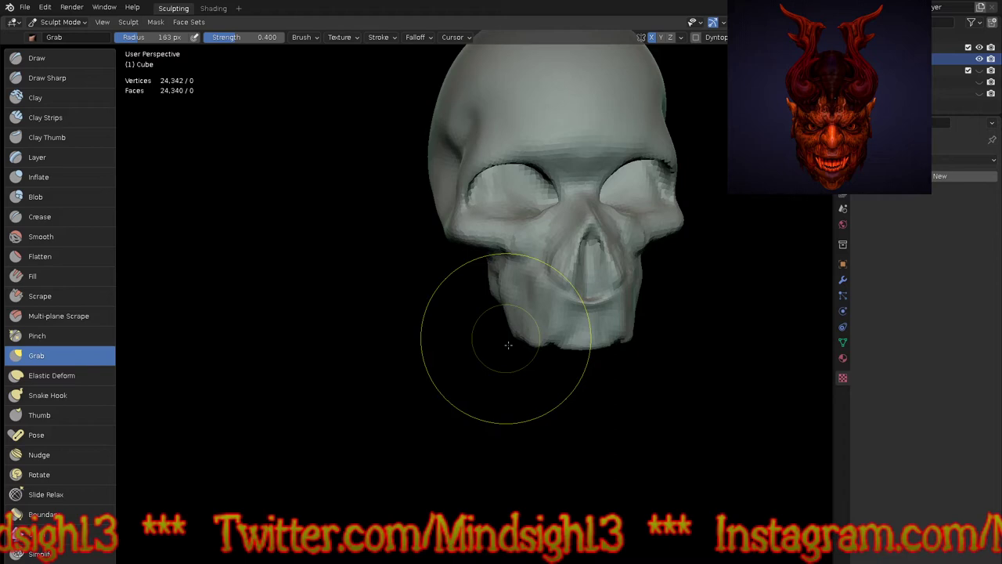
middle_click_drag(508, 344, 517, 325)
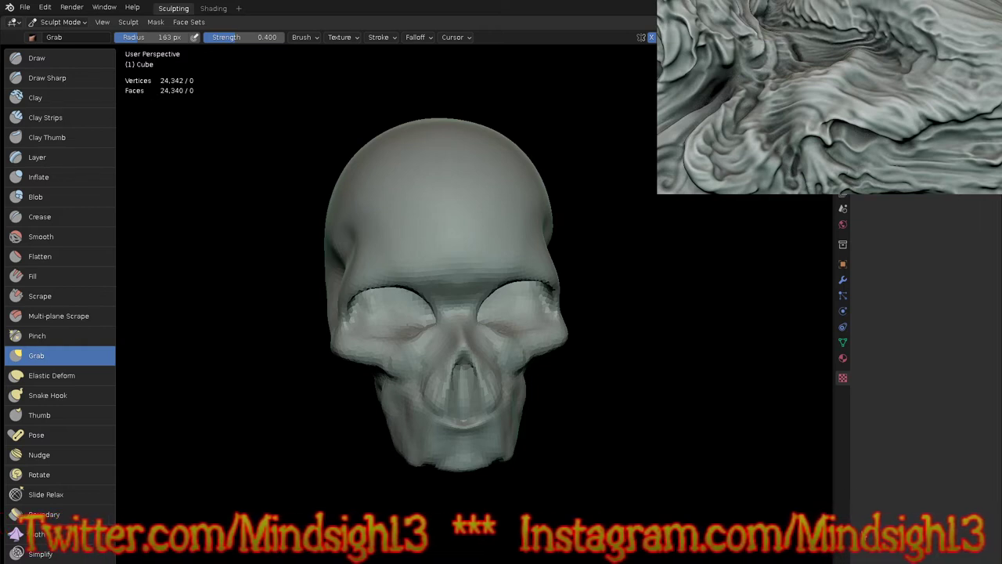
Step: Shade the skull smooth in Object Mode and return to Sculpt Mode
middle_click_drag(618, 391, 549, 387)
scroll(526, 341, "up", 8)
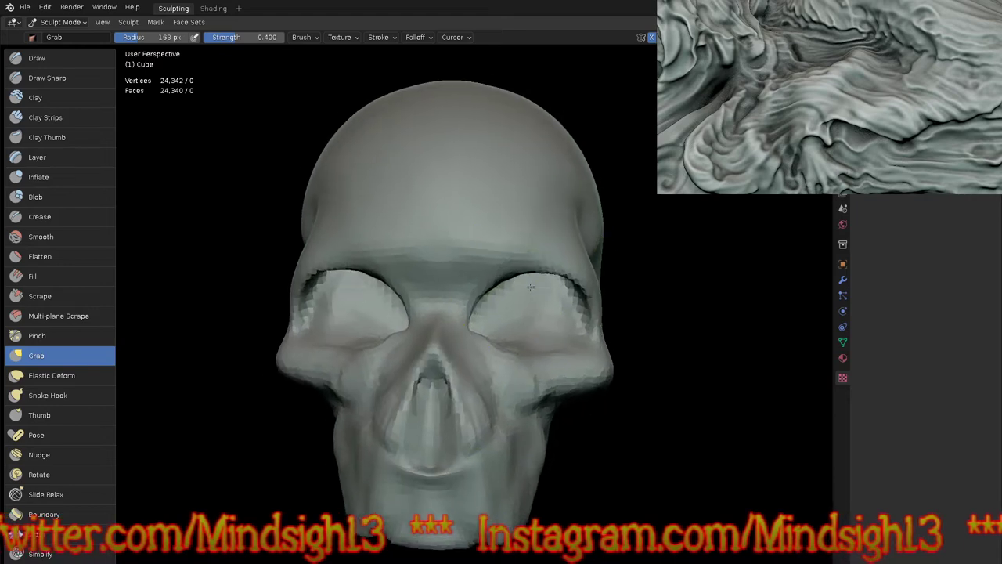
scroll(532, 319, "up", 2)
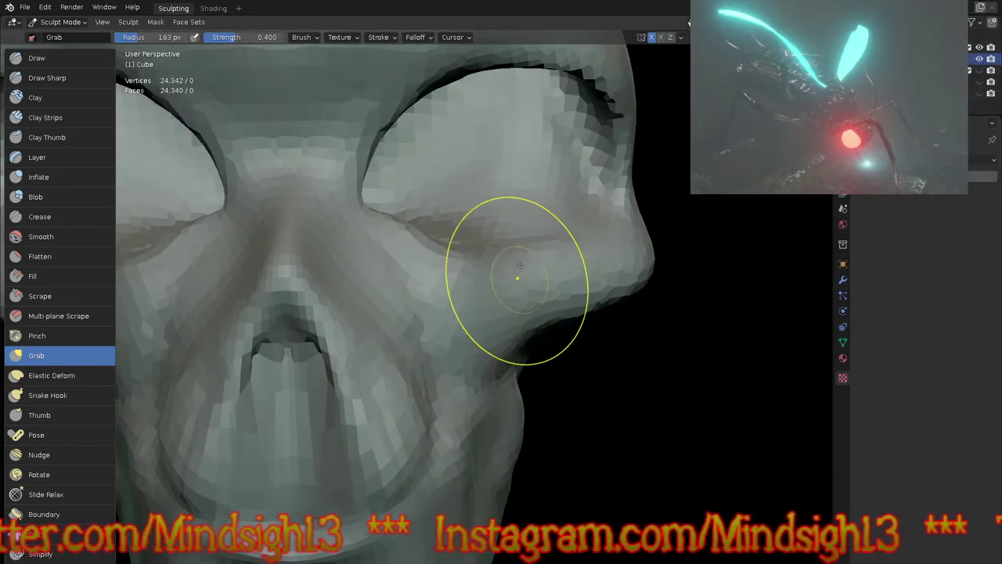
scroll(520, 287, "down", 5)
key("ctrl+Tab")
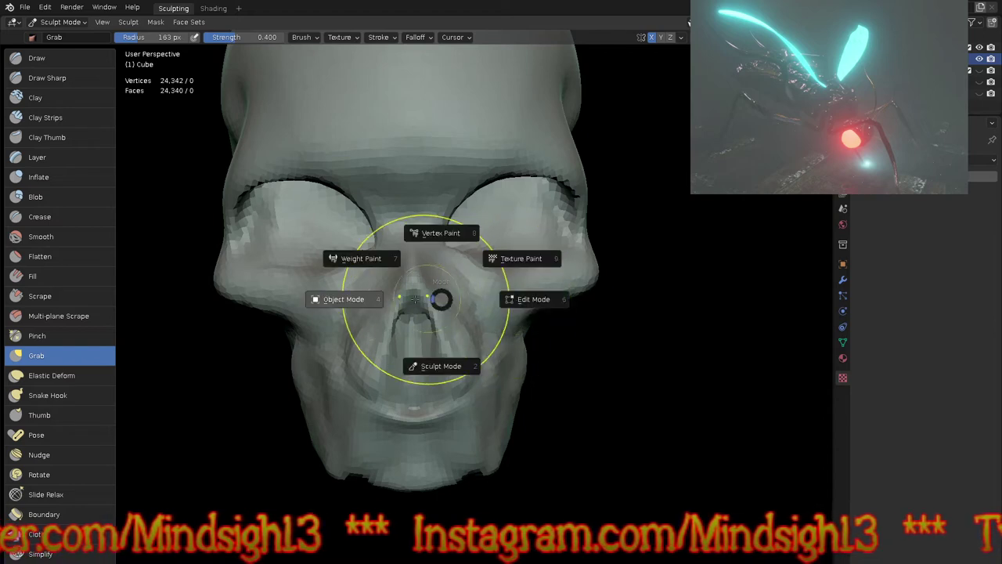
left_click(363, 306)
right_click(495, 349)
left_click(495, 349)
key("ctrl+Tab")
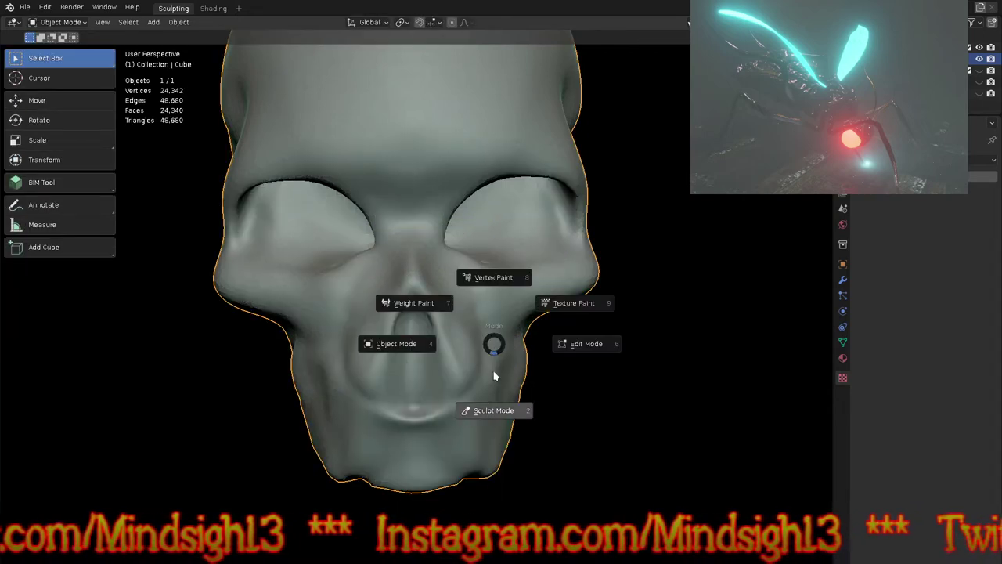
left_click(495, 412)
Step: Pull the lower front corner of the muzzle up and forward in side profile with the Grab brush
scroll(503, 493, "down", 3)
mouse_move(504, 493)
middle_mouse_down()
mouse_move(632, 377)
mouse_move(548, 399)
middle_mouse_up()
scroll(548, 399, "up", 6)
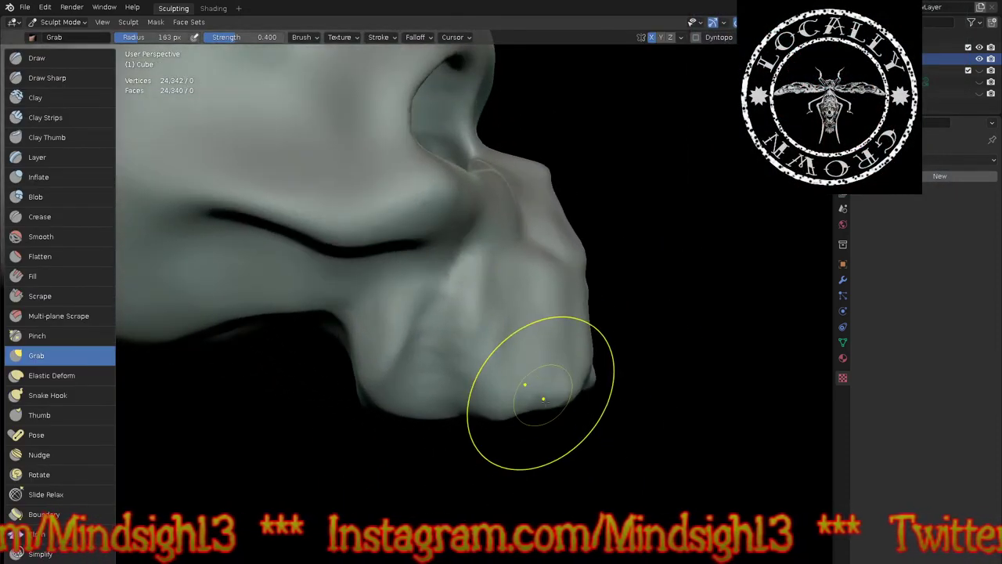
left_click_drag(542, 399, 576, 374)
left_click_drag(602, 313, 618, 312)
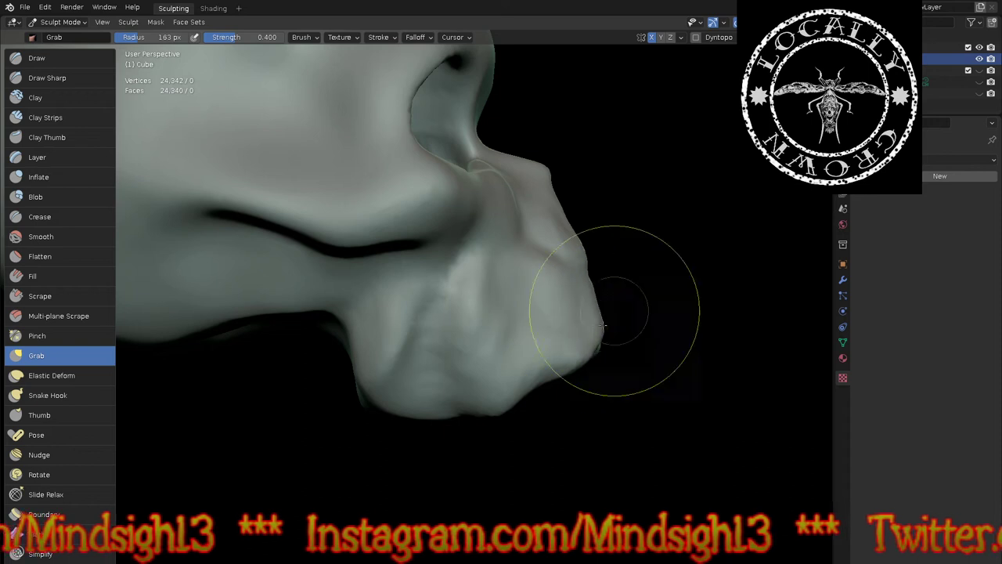
Step: Push the underside of the upper jaw upward from the front teeth area to the back corner
left_click_drag(531, 377, 502, 335)
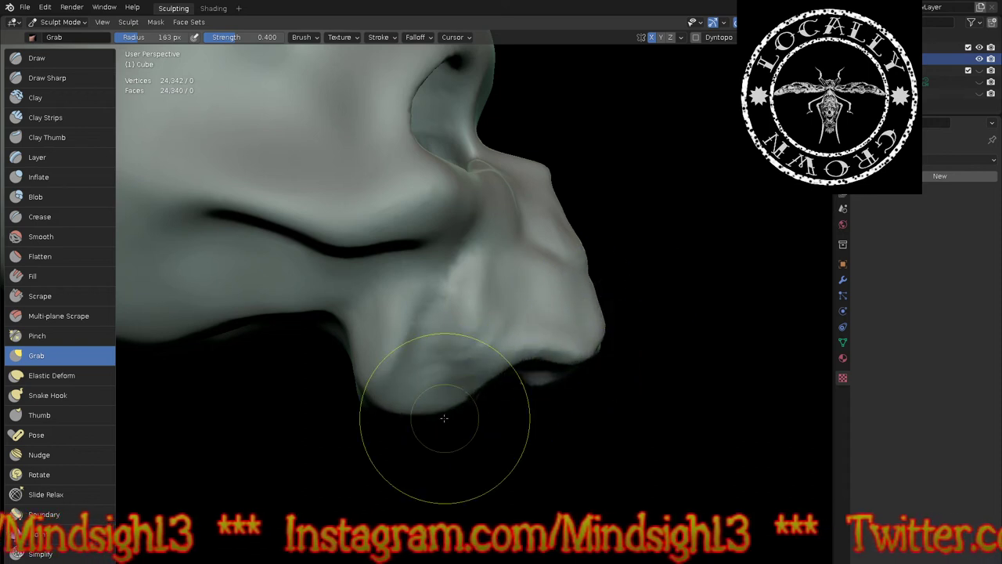
mouse_move(425, 414)
left_mouse_down()
mouse_move(418, 398)
mouse_move(386, 383)
mouse_move(385, 368)
left_mouse_up()
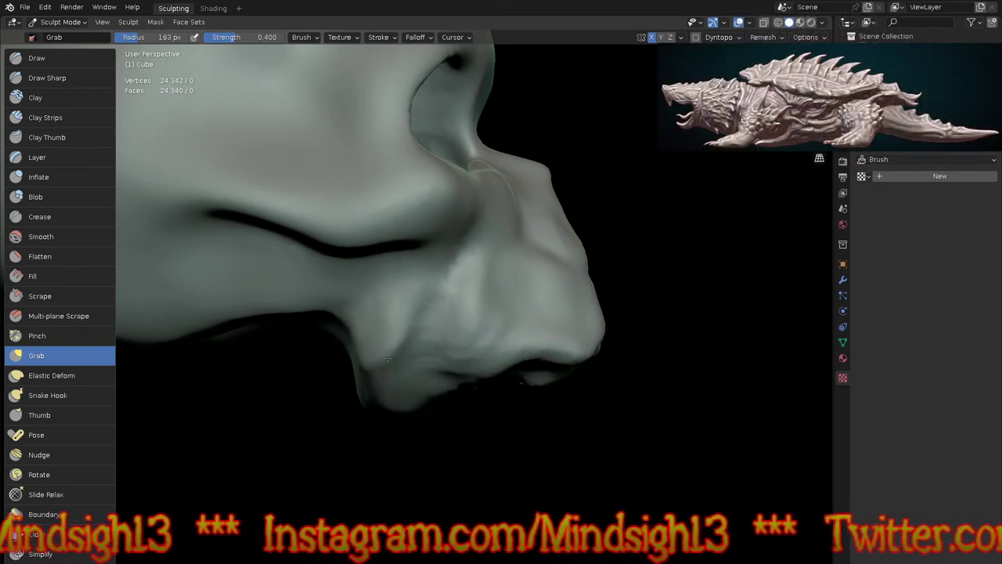
left_click_drag(453, 371, 524, 379)
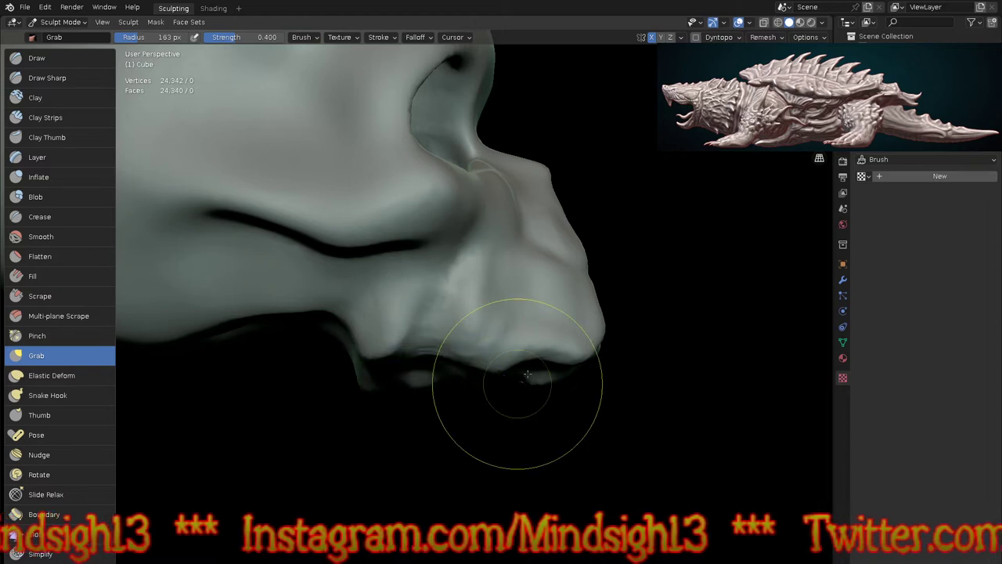
Step: Switch to Object Mode and add a new cube mesh at the snapped 3D cursor
scroll(540, 396, "down", 5)
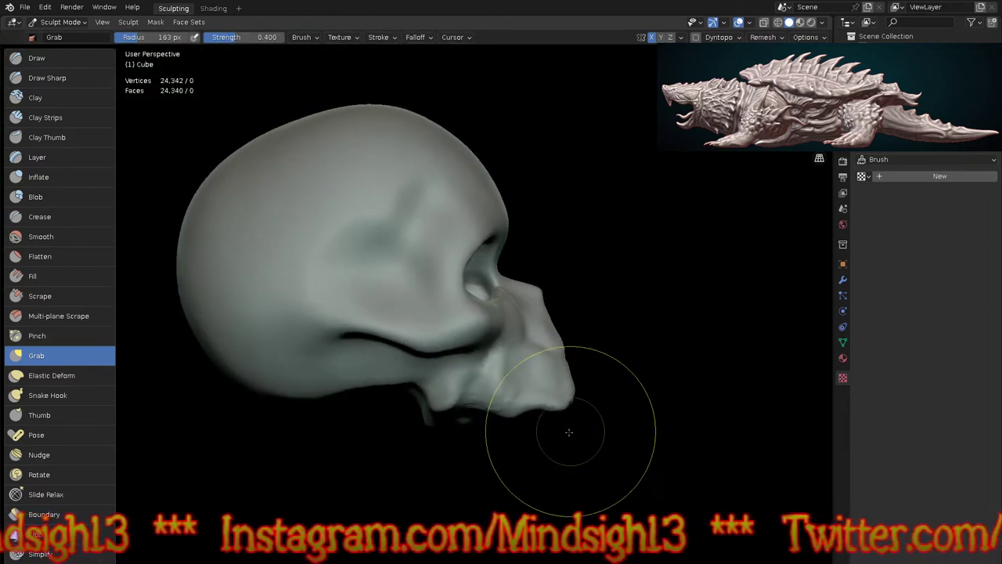
key("ctrl+Tab")
left_click(397, 396)
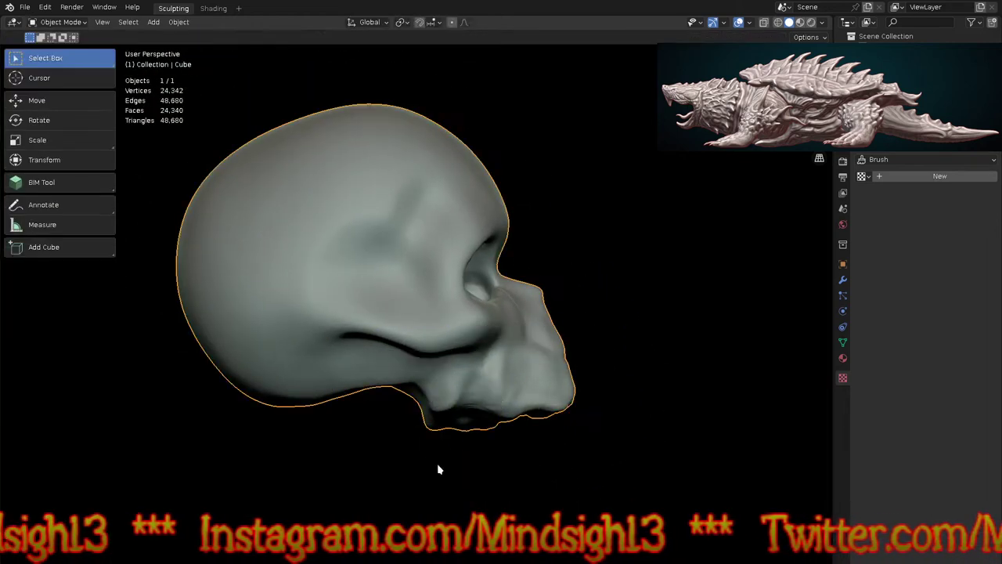
key("shift+s")
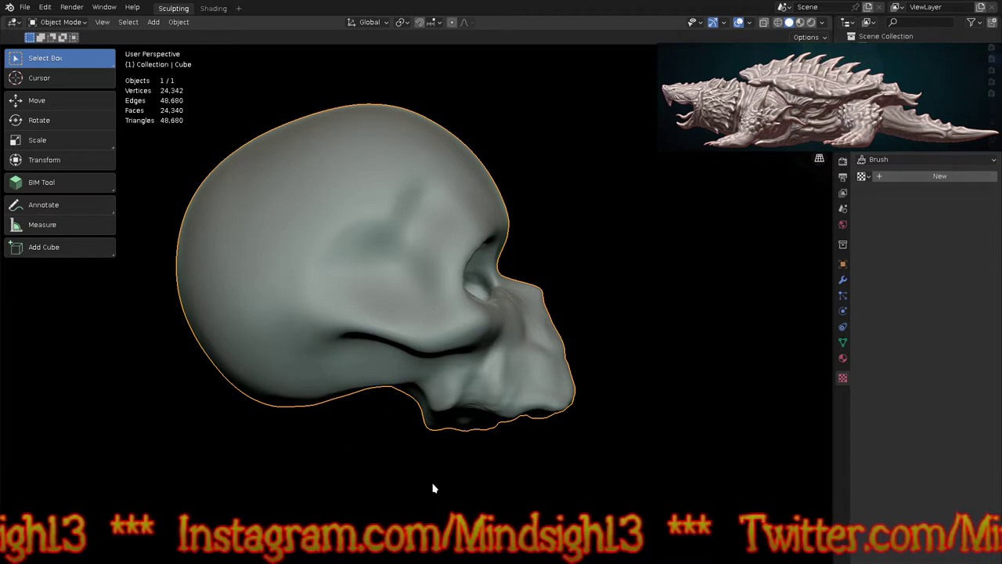
key("shift+s")
left_click(325, 557)
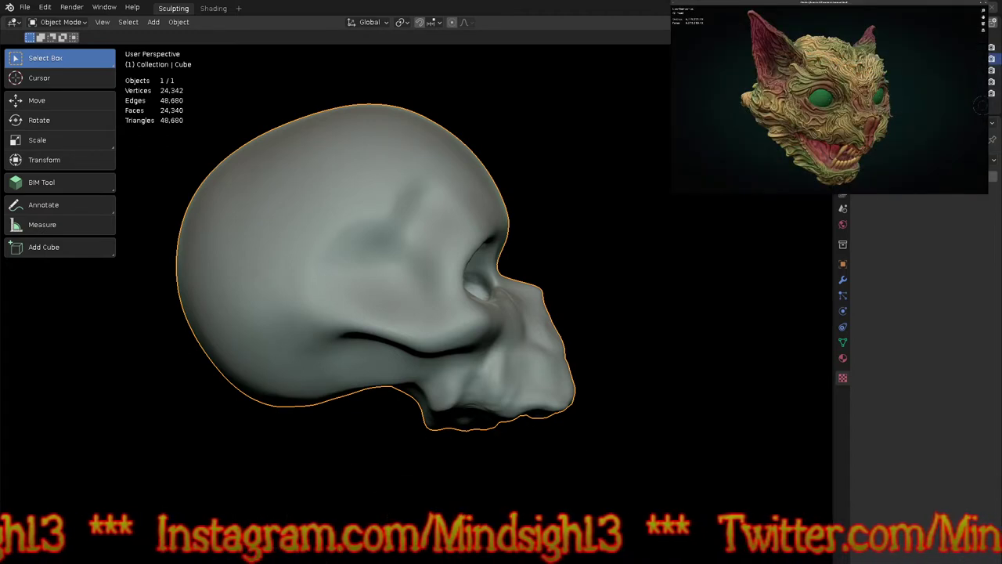
key("shift+a")
mouse_move(342, 357)
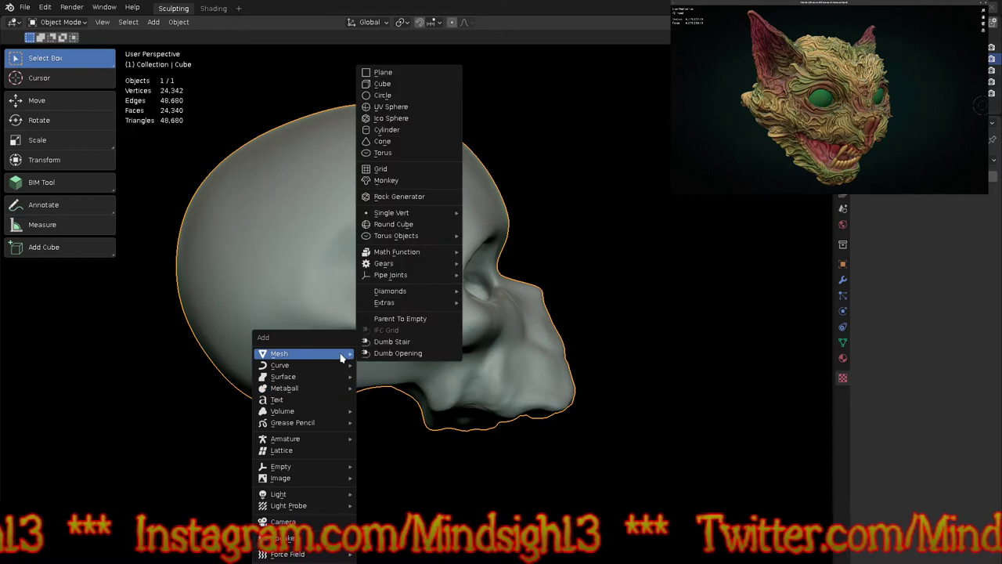
left_click(410, 90)
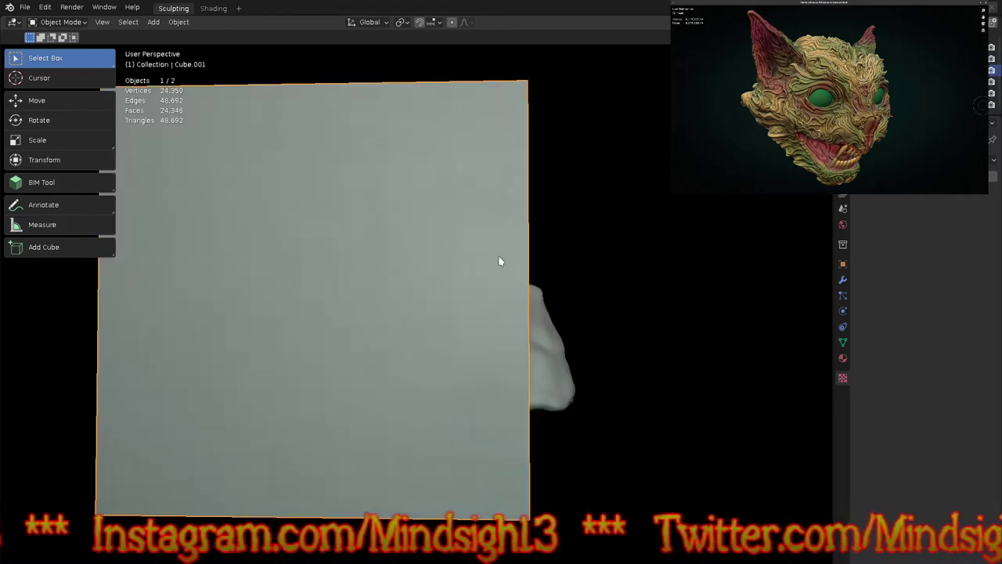
Step: Scale the new cube down to about half its size and move it straight down along Z beneath the skull
key("s")
left_click(566, 275)
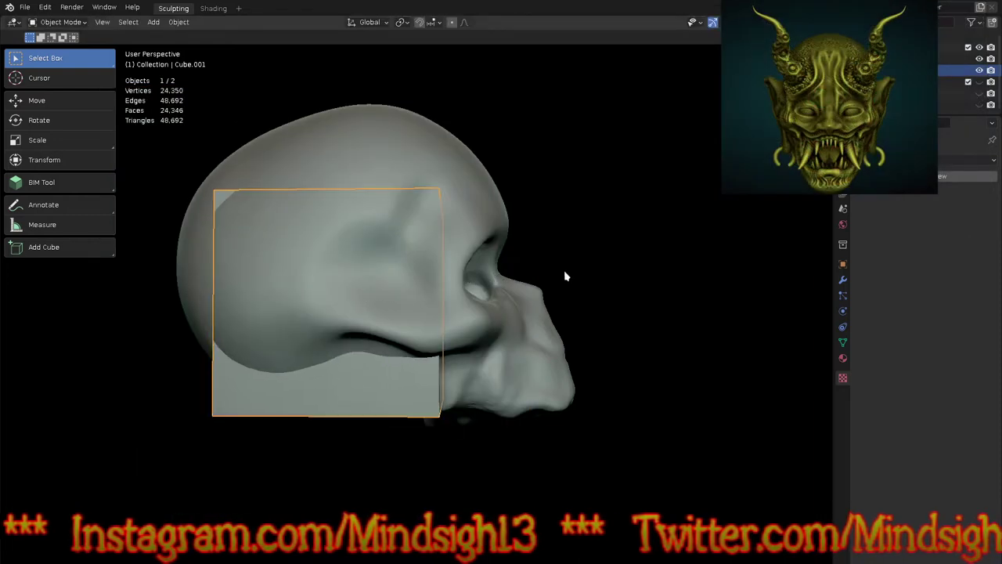
key("g")
key("z")
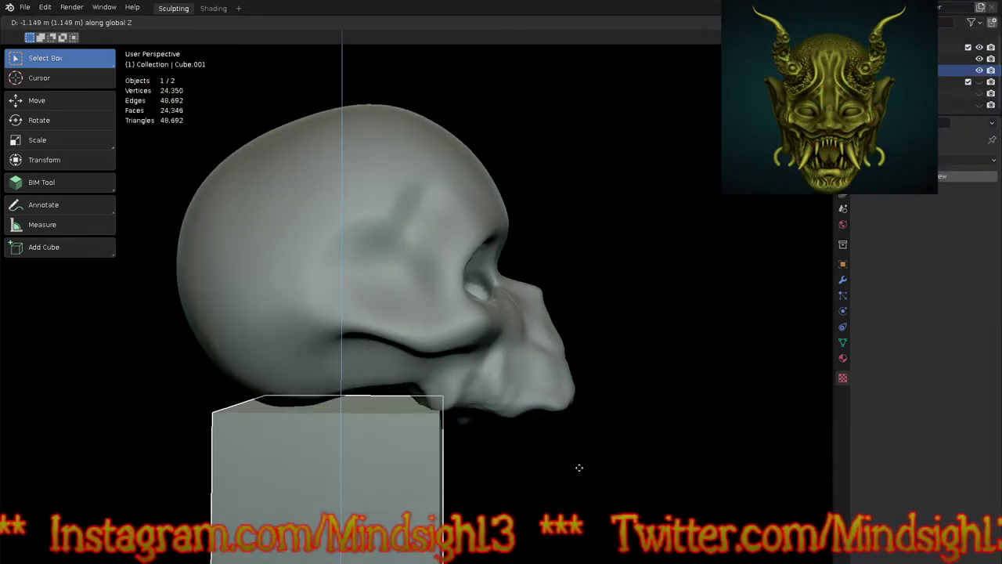
left_click(573, 415)
middle_click_drag(536, 240, 564, 288)
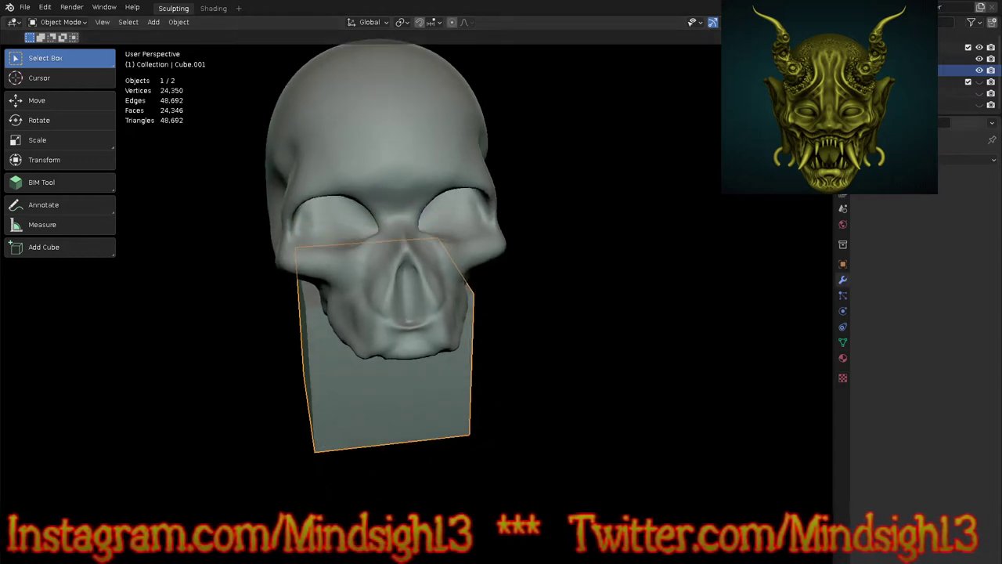
Step: Add a Subdivision Surface modifier with 4 viewport levels to the cube and apply it
left_click(965, 160)
left_click(766, 365)
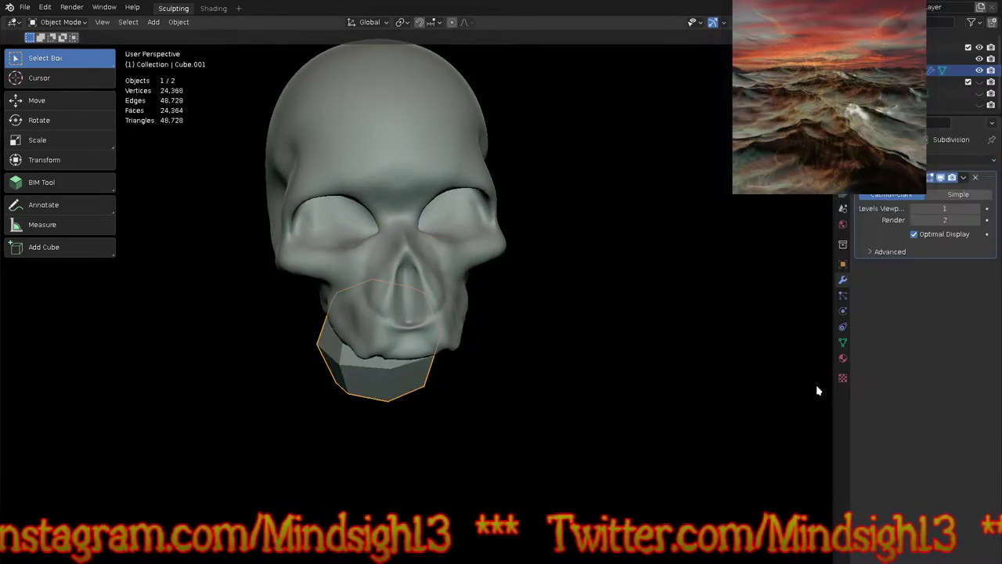
left_click(977, 209)
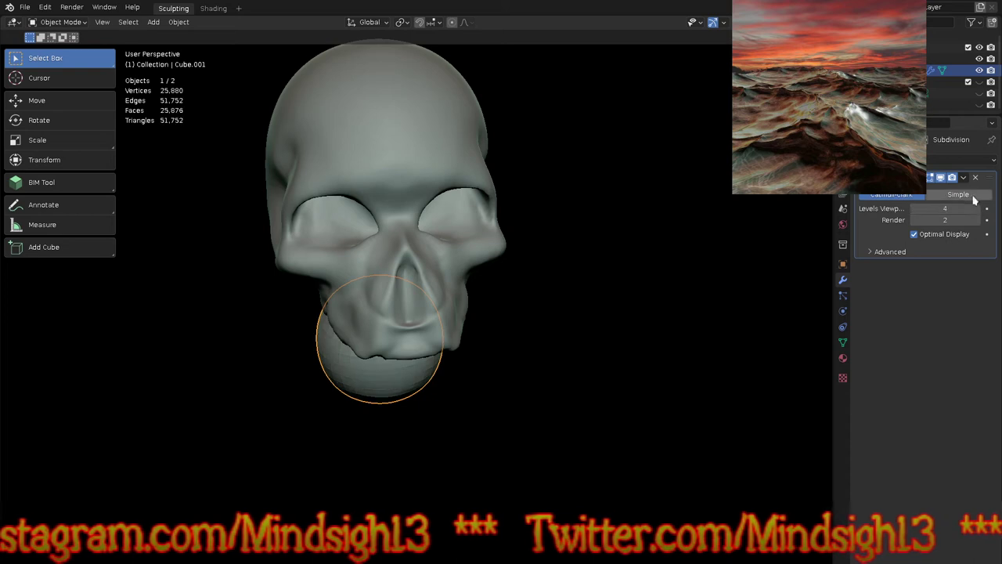
left_click(964, 177)
left_click(940, 205)
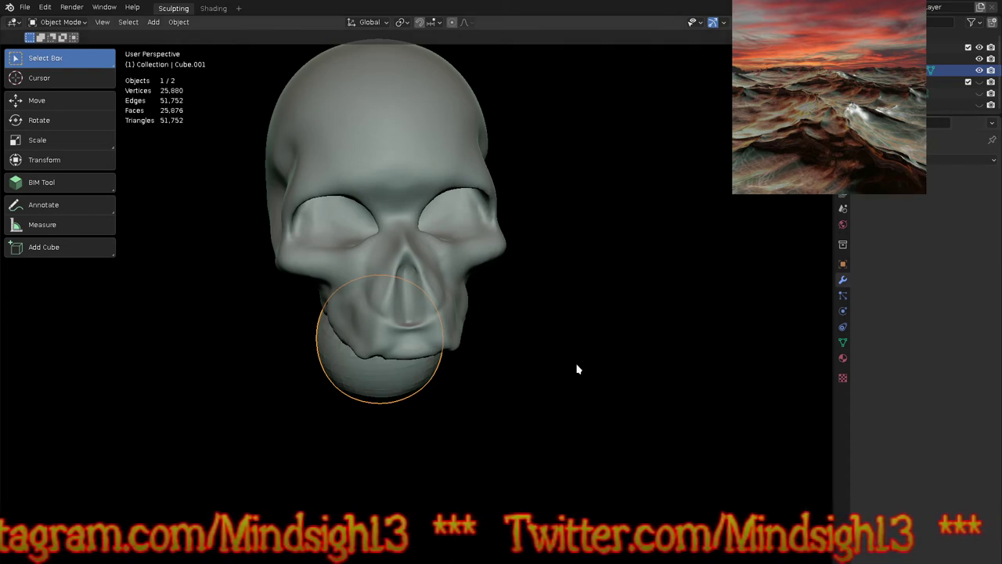
Step: Shade the subdivided ball smooth and switch it to Sculpt Mode
right_click(576, 329)
left_click(574, 333)
key("ctrl+Tab")
left_click(556, 337)
Step: Stretch the ball into a long lower jaw rising at the back in side view, using a 416 px Grab brush and turning on X mirroring
middle_click_drag(561, 433, 530, 392)
key("KP_3")
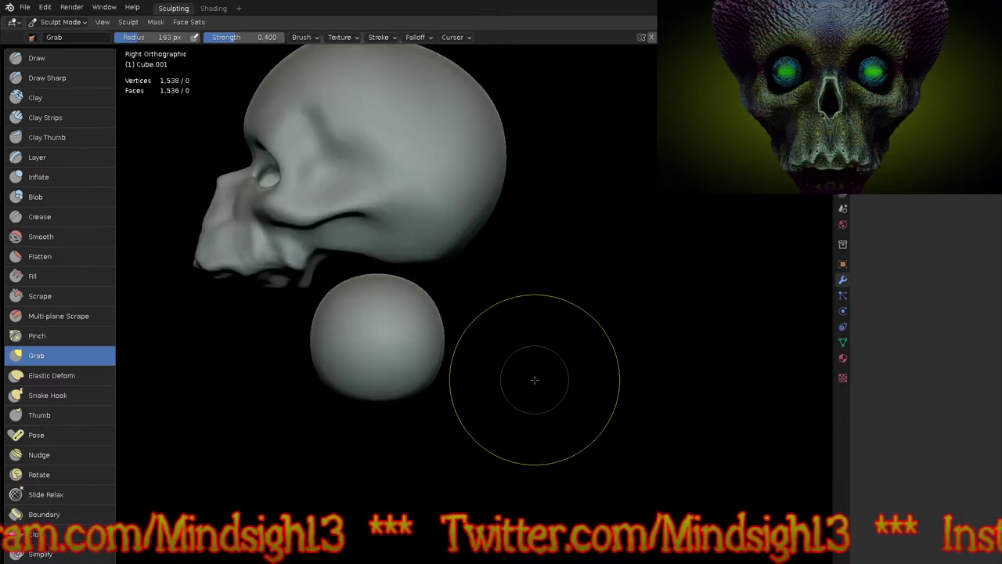
middle_click_drag(510, 346, 692, 327, "shift")
key("f")
left_click(632, 415)
left_click_drag(571, 380, 471, 553)
mouse_move(591, 423)
left_mouse_down()
mouse_move(358, 428)
mouse_move(141, 320)
left_mouse_up()
mouse_move(501, 351)
left_mouse_down()
mouse_move(578, 443)
mouse_move(584, 479)
left_mouse_up()
left_click_drag(467, 444, 458, 415)
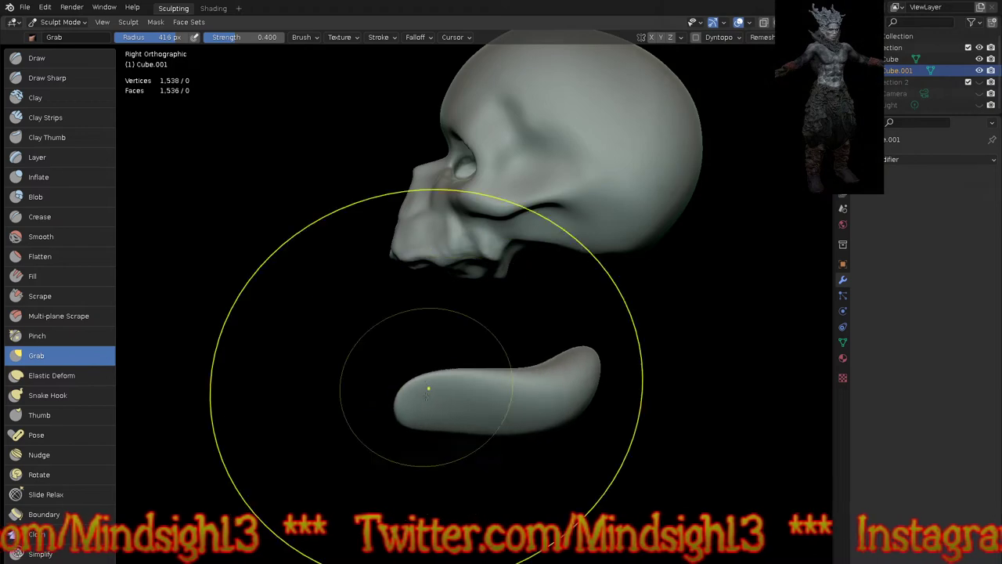
left_click(650, 37)
mouse_move(583, 356)
left_mouse_down()
mouse_move(541, 297)
mouse_move(549, 266)
mouse_move(581, 333)
mouse_move(596, 340)
left_mouse_up()
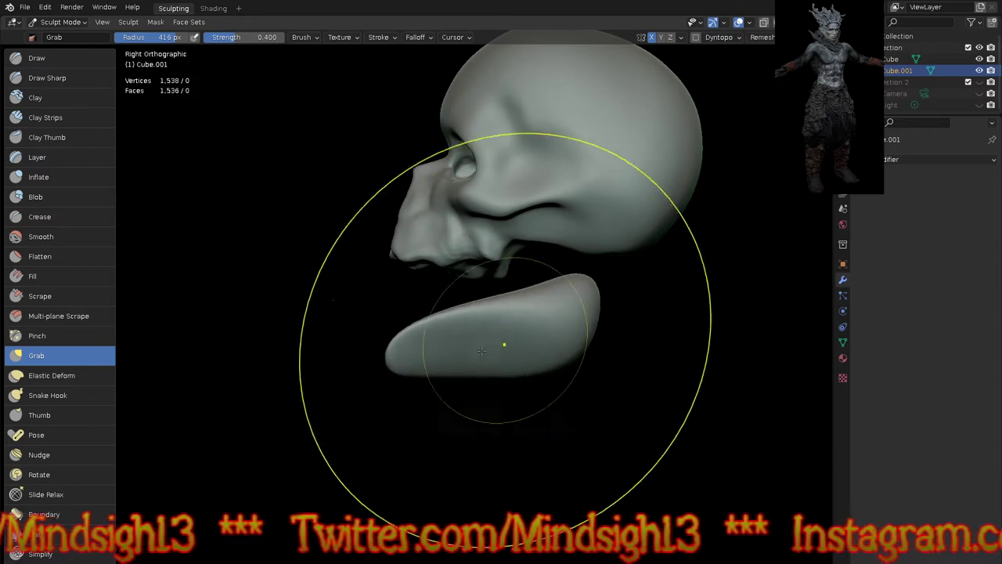
Step: Symmetrize the jaw mesh across X so both halves match in front view
key("KP_1")
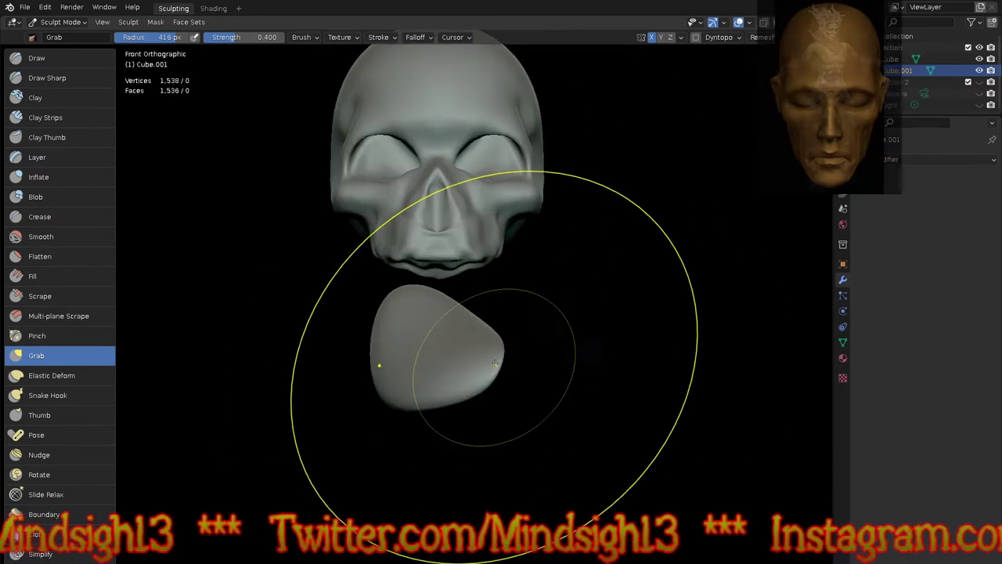
key("n")
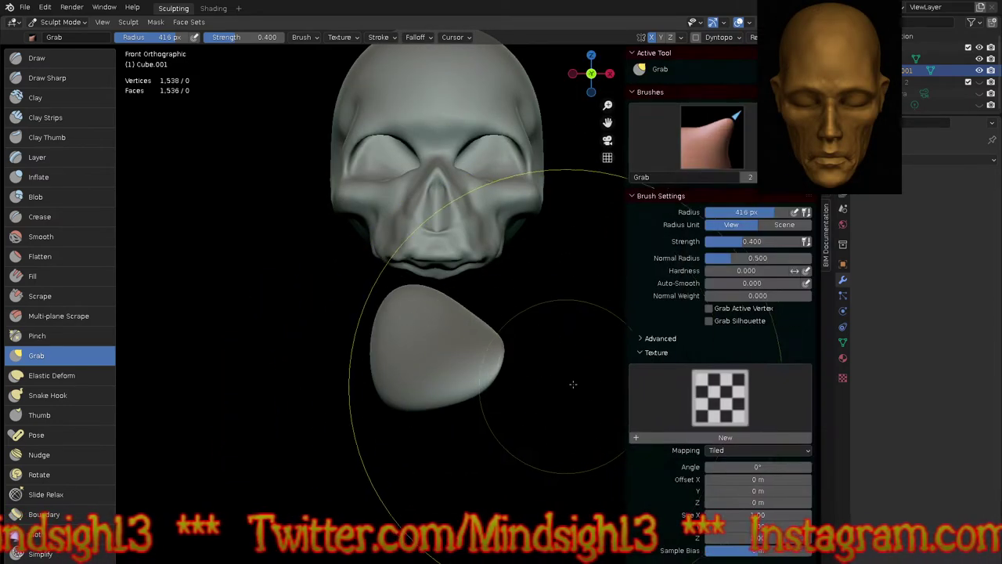
scroll(679, 465, "down", 5)
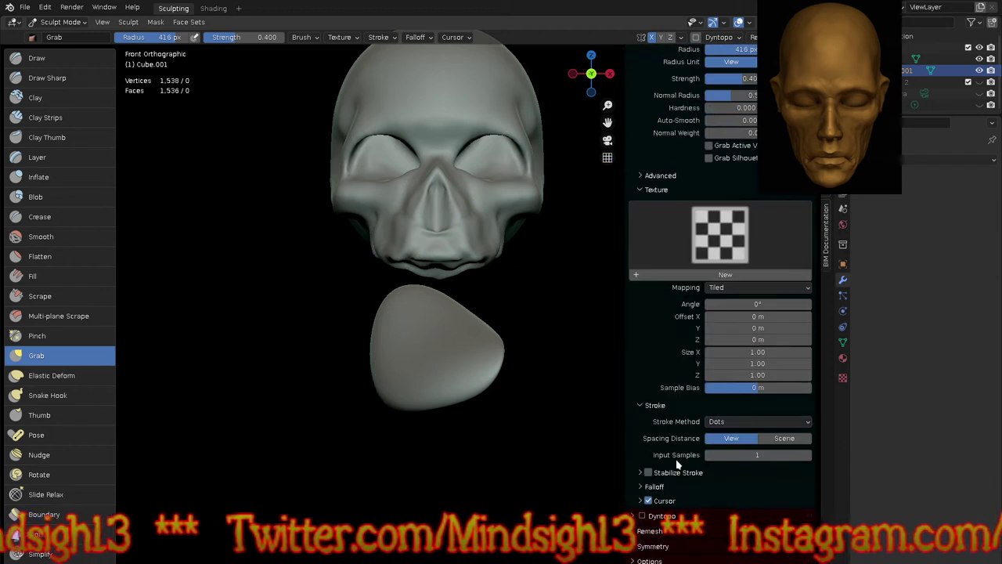
scroll(639, 551, "down", 5)
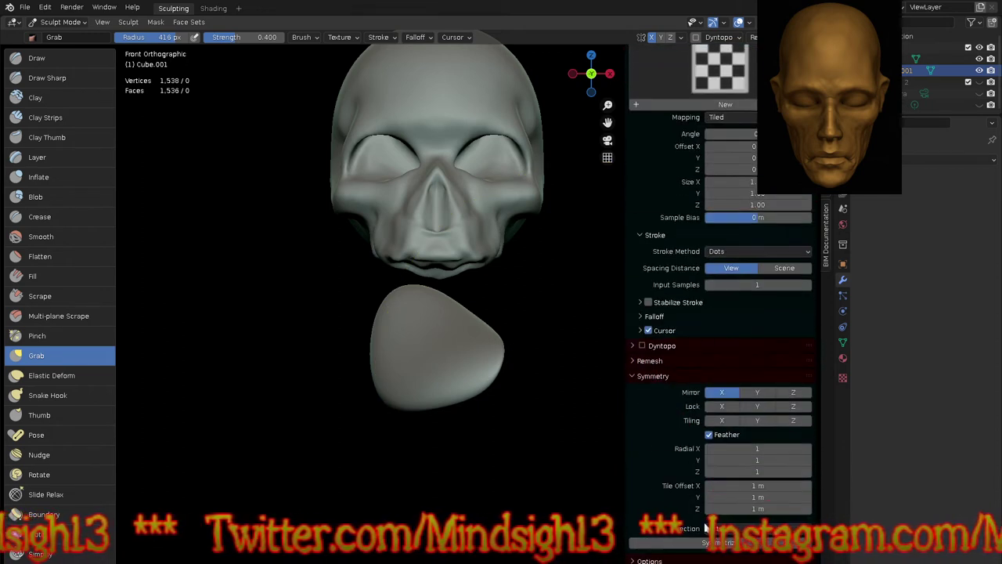
left_click(704, 546)
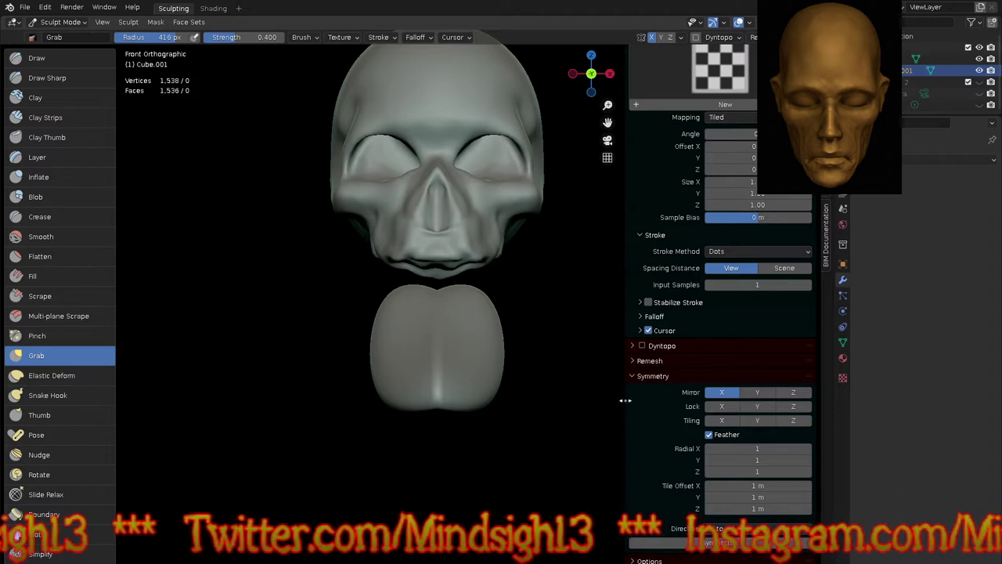
key("n")
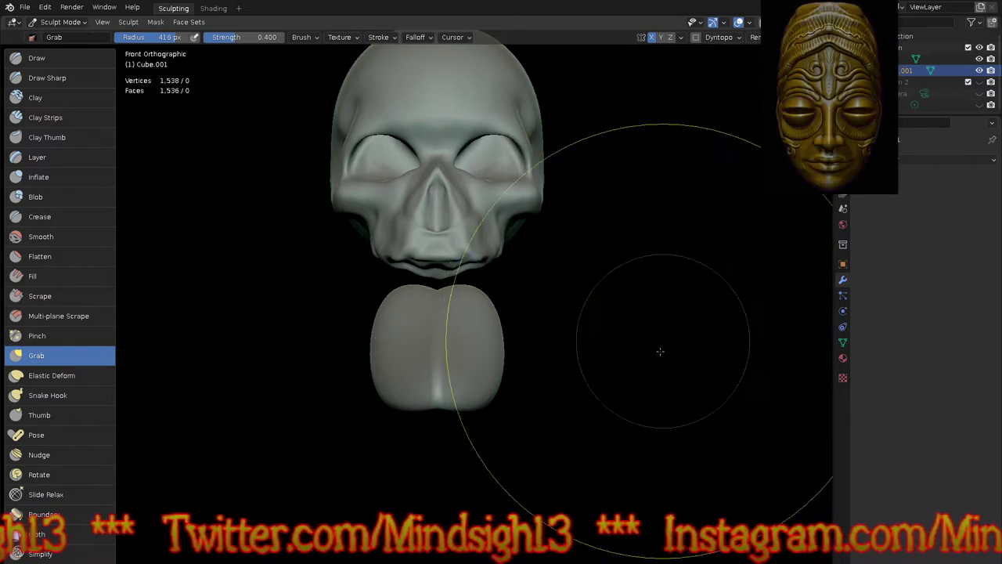
Step: Pull the front of the jaw into a narrow pointed chin with the Grab brush, and select the Clay Strips brush
middle_click_drag(662, 344, 504, 358)
left_click_drag(503, 358, 517, 475)
mouse_move(429, 414)
left_mouse_down()
mouse_move(415, 365)
mouse_move(442, 345)
left_mouse_up()
key("q")
left_click(443, 345)
Step: Set a finer voxel size for the jaw and voxel-remesh it to a denser mesh
middle_click_drag(478, 383, 586, 426)
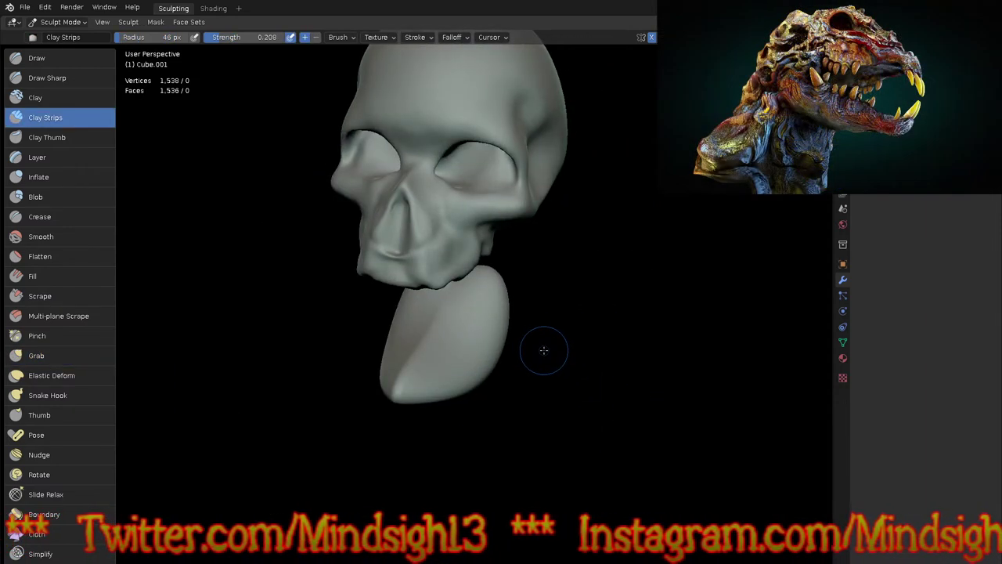
key("r")
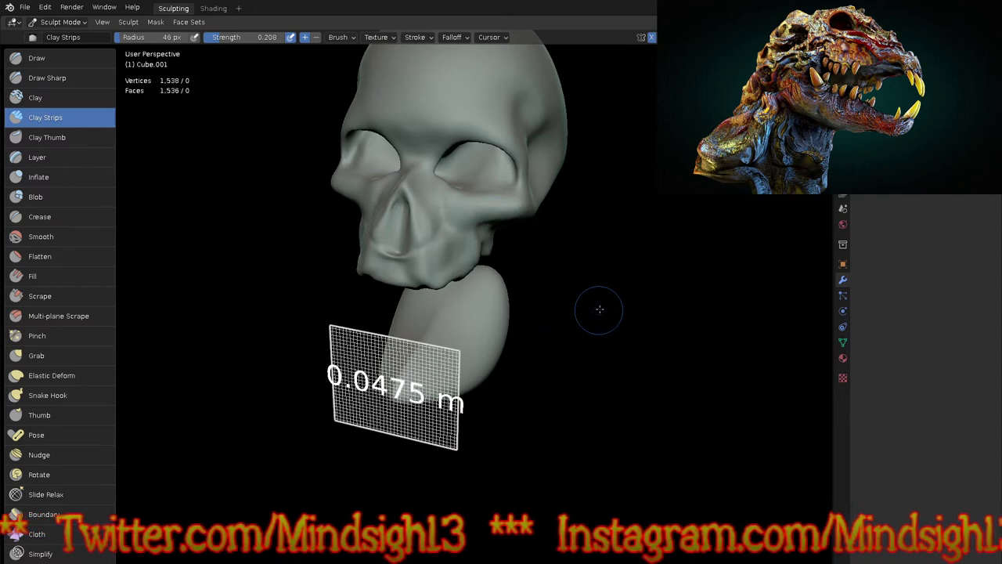
left_click(596, 292)
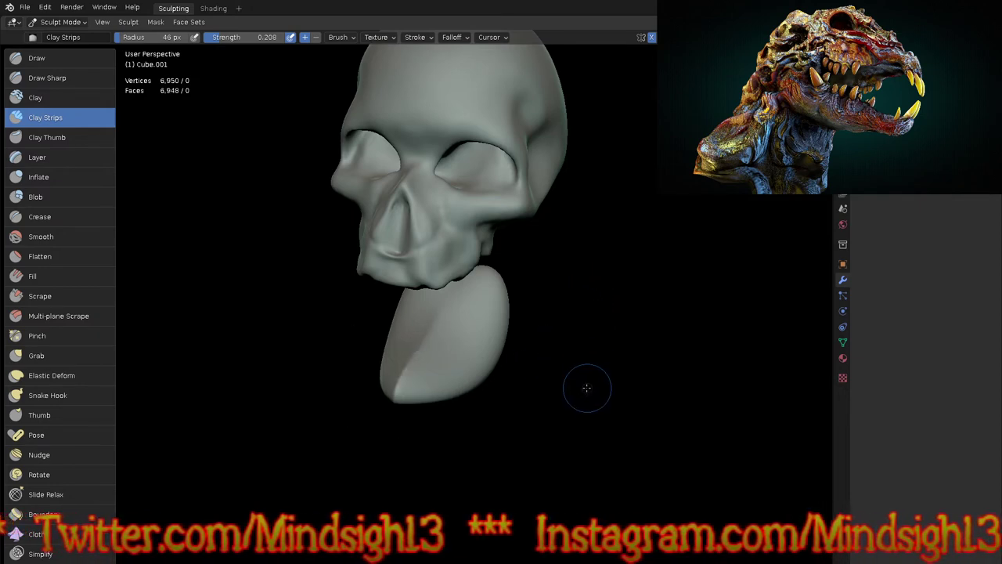
Step: Thicken the jaw's lower rim and rear side branches with the Inflate brush, enlarging its radius to 124 px
key("ctrl+alt+space")
middle_click_drag(587, 392, 616, 358)
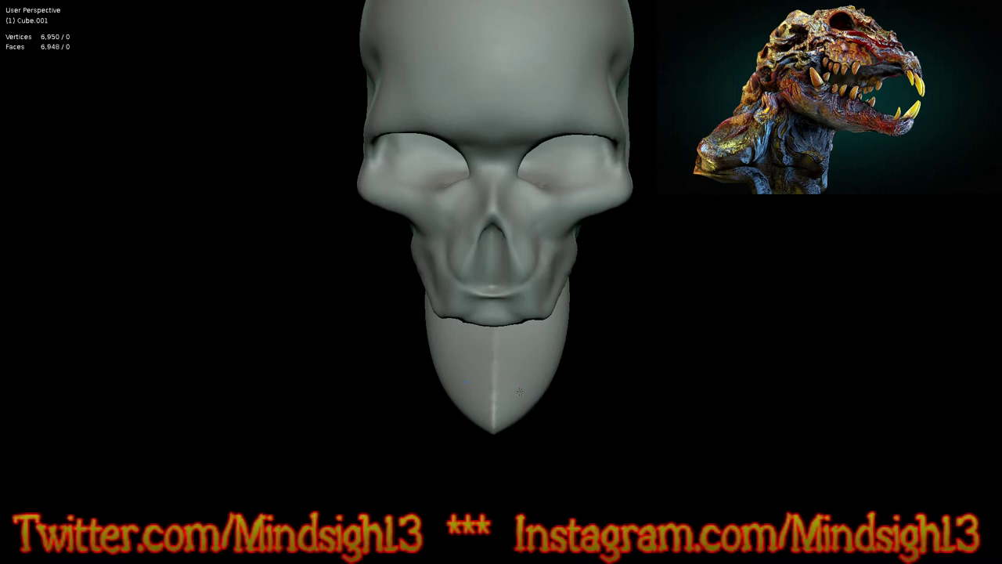
middle_click_drag(541, 378, 582, 264)
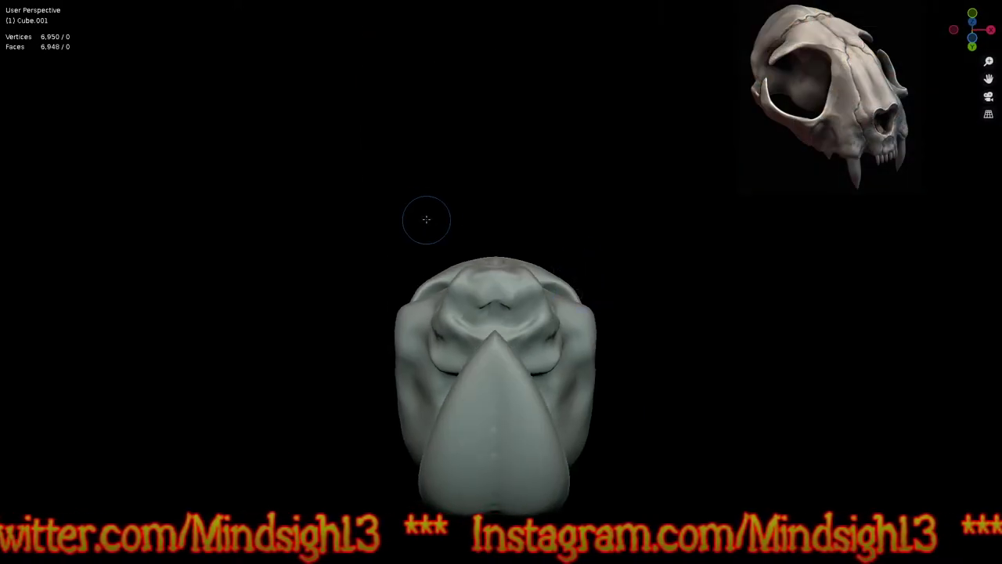
key("ctrl+alt+space")
left_click(339, 36)
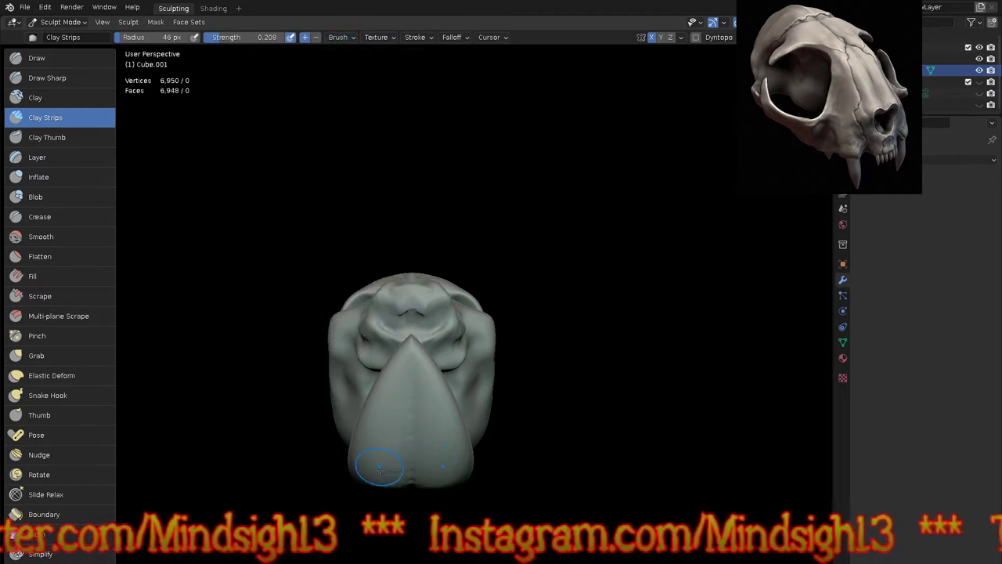
key("i")
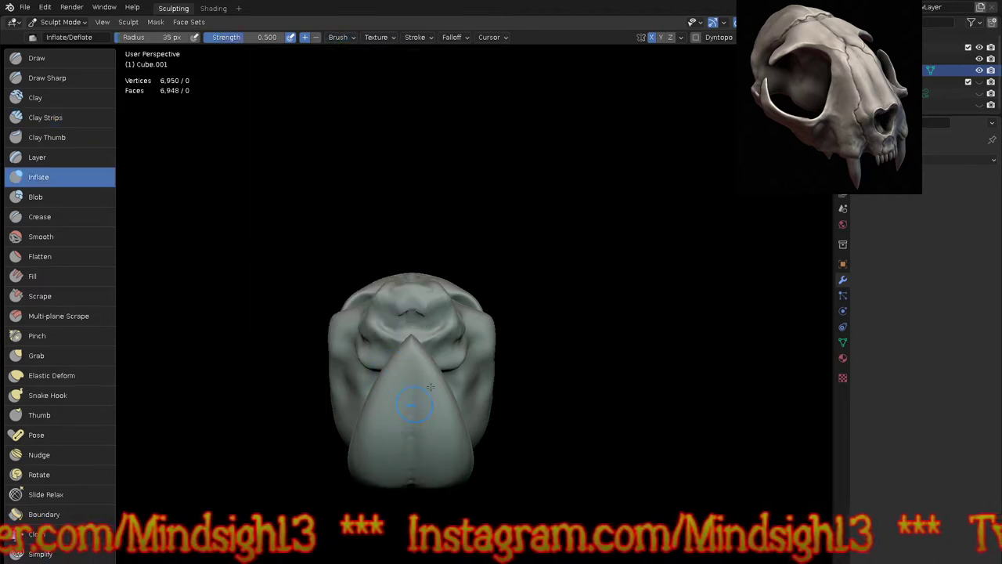
middle_click_drag(445, 421, 401, 421)
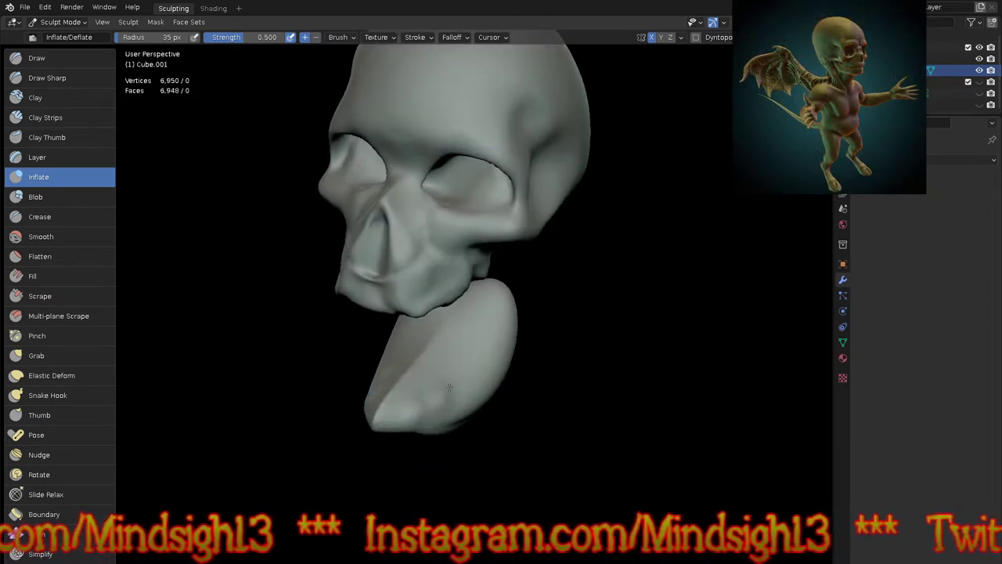
mouse_move(459, 430)
middle_mouse_down("ctrl")
mouse_move(459, 371)
mouse_move(447, 344)
middle_mouse_up("ctrl")
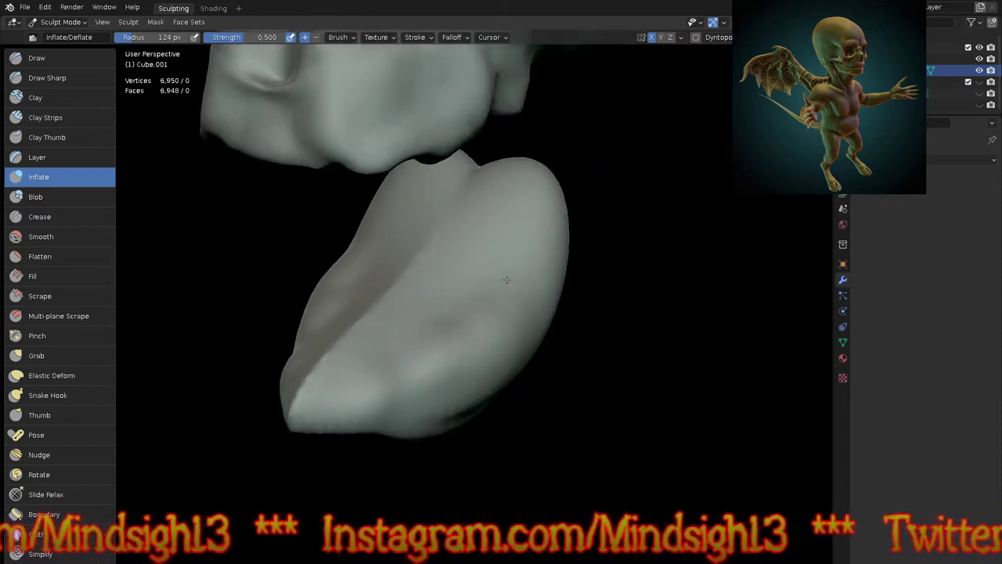
mouse_move(506, 203)
left_mouse_down()
mouse_move(514, 268)
mouse_move(549, 267)
left_mouse_up()
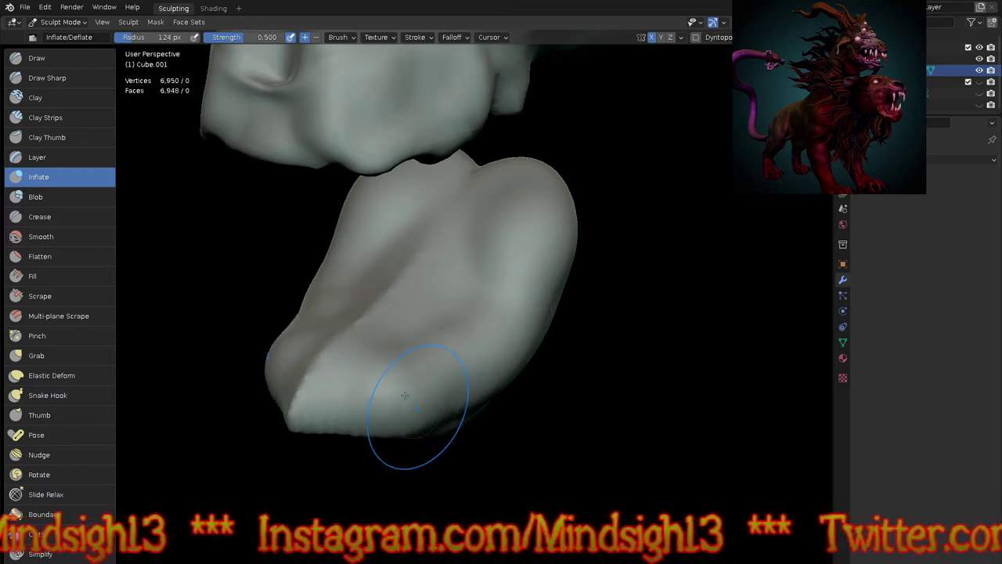
Step: Push the chin back and hollow the inside of the jaw with the Grab brush, reducing its radius to 191 px
key("g")
mouse_move(399, 382)
left_mouse_down()
mouse_move(280, 447)
mouse_move(355, 355)
left_mouse_up()
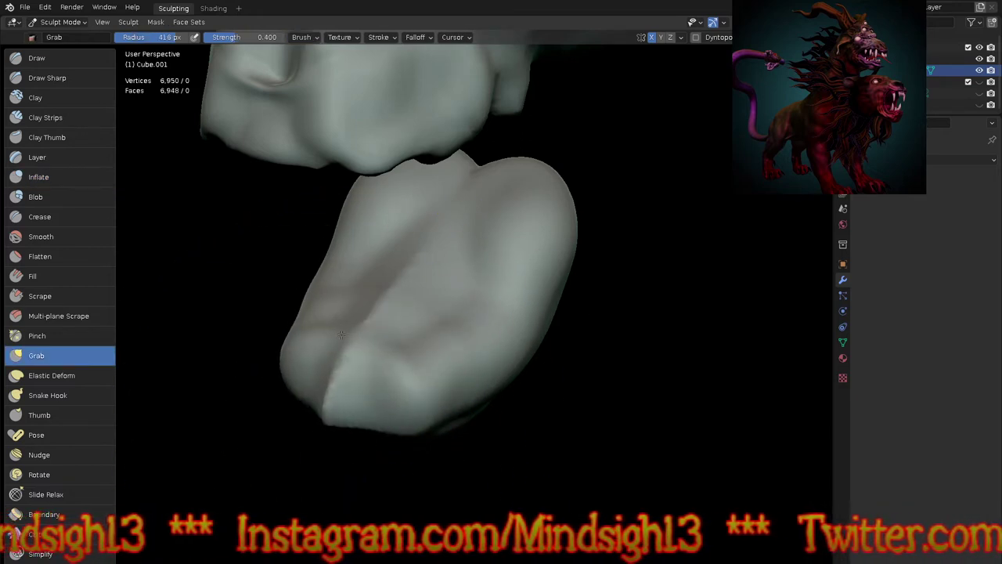
key("f")
left_click(376, 304)
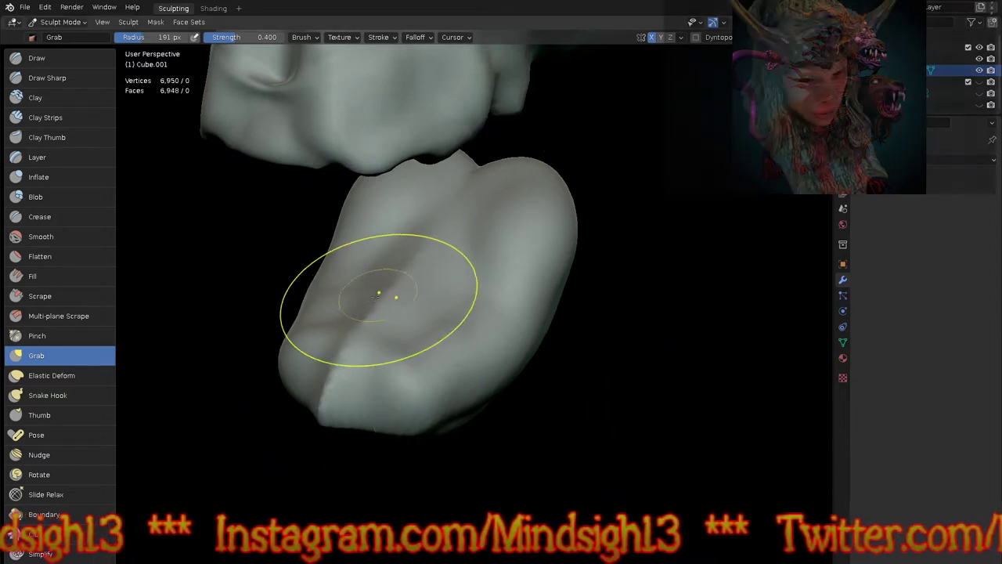
left_click_drag(378, 295, 375, 382)
mouse_move(410, 312)
left_mouse_down()
mouse_move(441, 318)
mouse_move(449, 278)
mouse_move(497, 217)
mouse_move(596, 213)
mouse_move(644, 133)
mouse_move(626, 130)
left_mouse_up()
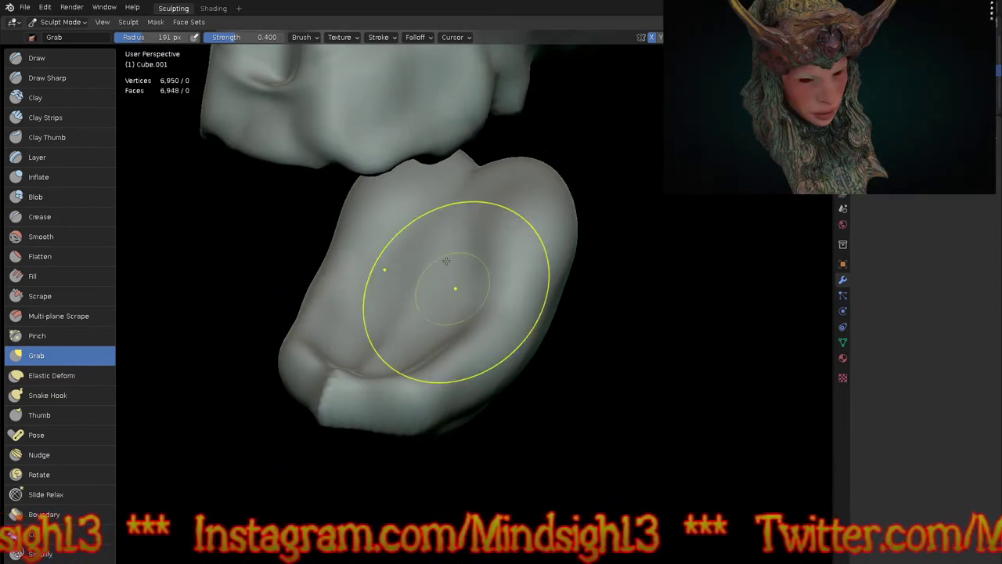
Step: Shape two upright projections with a notch between them at the rear of the jaw in right side view
key("KP_3")
mouse_move(509, 177)
left_mouse_down()
mouse_move(502, 137)
mouse_move(477, 143)
left_mouse_up()
left_click_drag(538, 172, 528, 197)
mouse_move(605, 180)
left_mouse_down()
mouse_move(633, 85)
mouse_move(617, 205)
mouse_move(629, 209)
left_mouse_up()
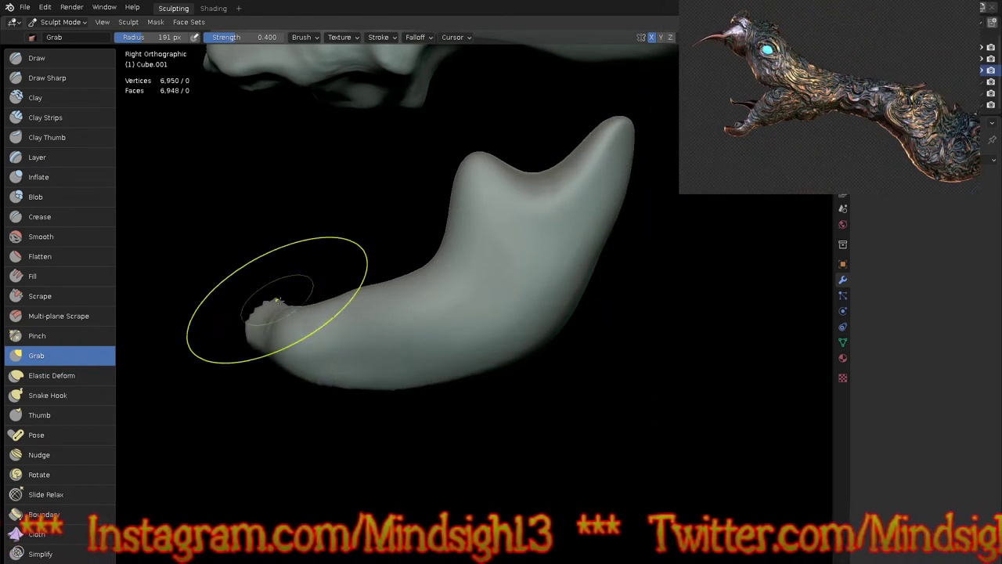
Step: Extend and round the chin tip in right side view, and spread the jaw's rear outward from below with the Grab radius enlarged to 352 px
left_click_drag(282, 325, 259, 303)
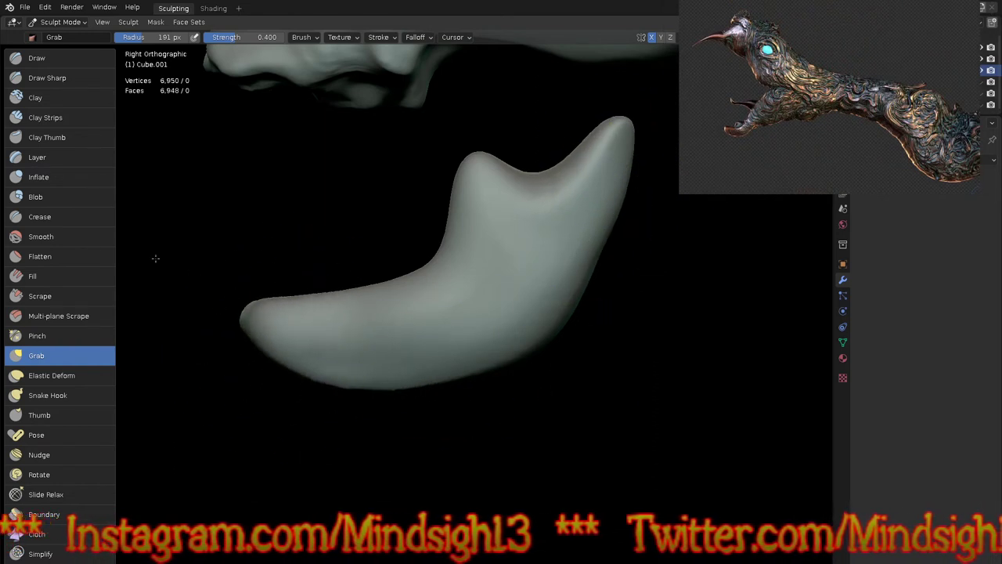
left_click_drag(291, 365, 279, 388)
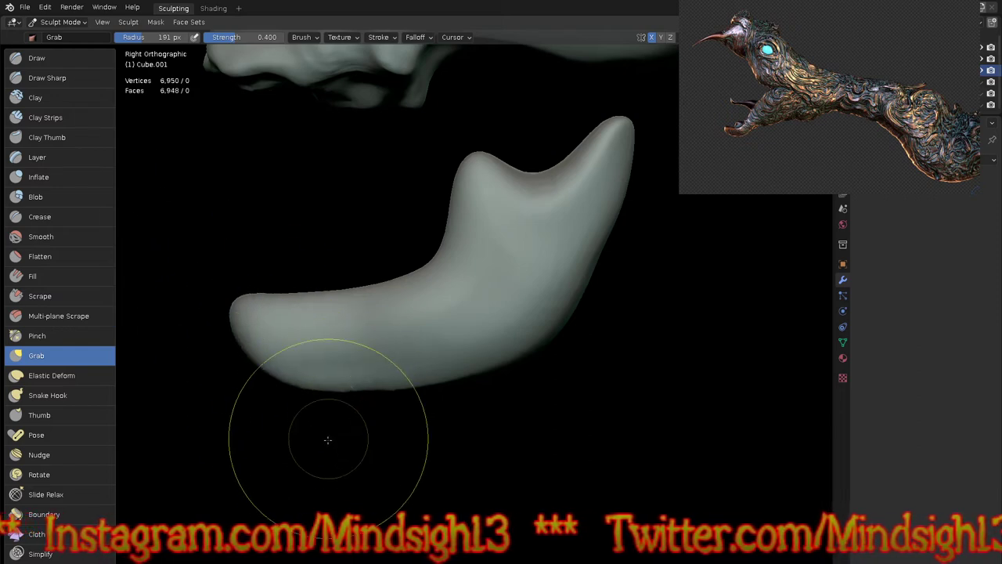
key("ctrl+KP_7")
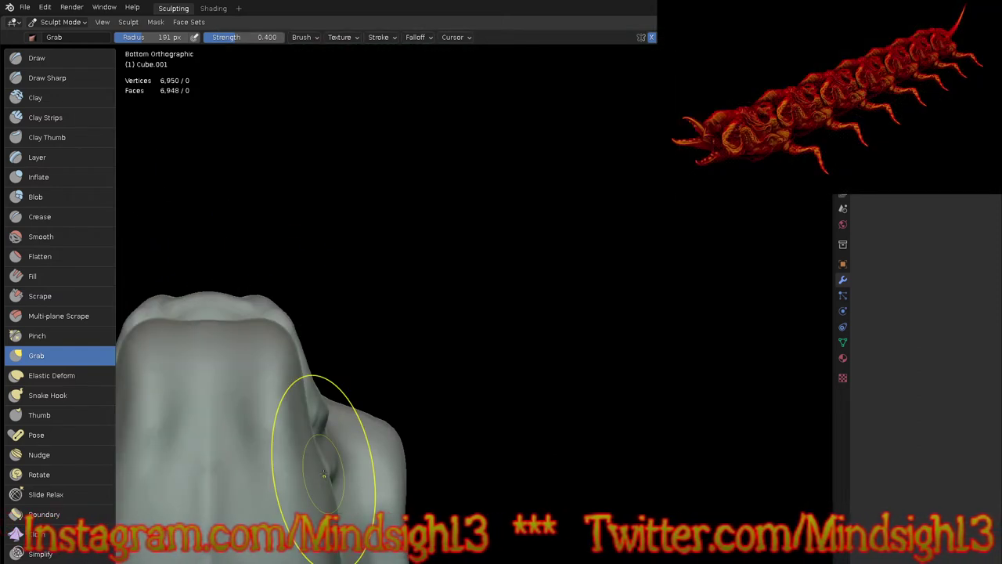
mouse_move(494, 371)
middle_mouse_down("shift")
mouse_move(530, 326)
mouse_move(627, 117)
middle_mouse_up("shift")
middle_click_drag(614, 210, 605, 310, "ctrl")
key("f")
left_click(711, 285)
left_click_drag(532, 314, 671, 274)
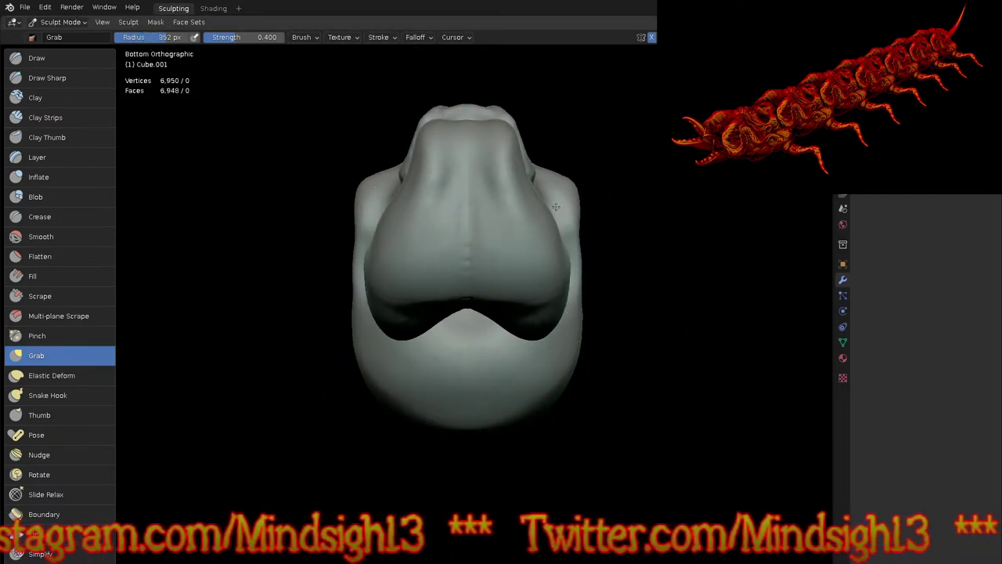
Step: Broaden the front portion of the jaw from below so its sides slope evenly toward the chin
scroll(520, 182, "up", 2)
mouse_move(516, 202)
left_mouse_down()
mouse_move(553, 154)
mouse_move(578, 168)
mouse_move(509, 100)
left_mouse_up()
mouse_move(441, 156)
middle_mouse_down("shift")
mouse_move(478, 290)
mouse_move(446, 205)
mouse_move(448, 174)
middle_mouse_up("shift")
mouse_move(458, 149)
left_mouse_down()
mouse_move(431, 63)
mouse_move(376, 35)
mouse_move(328, 98)
left_mouse_up()
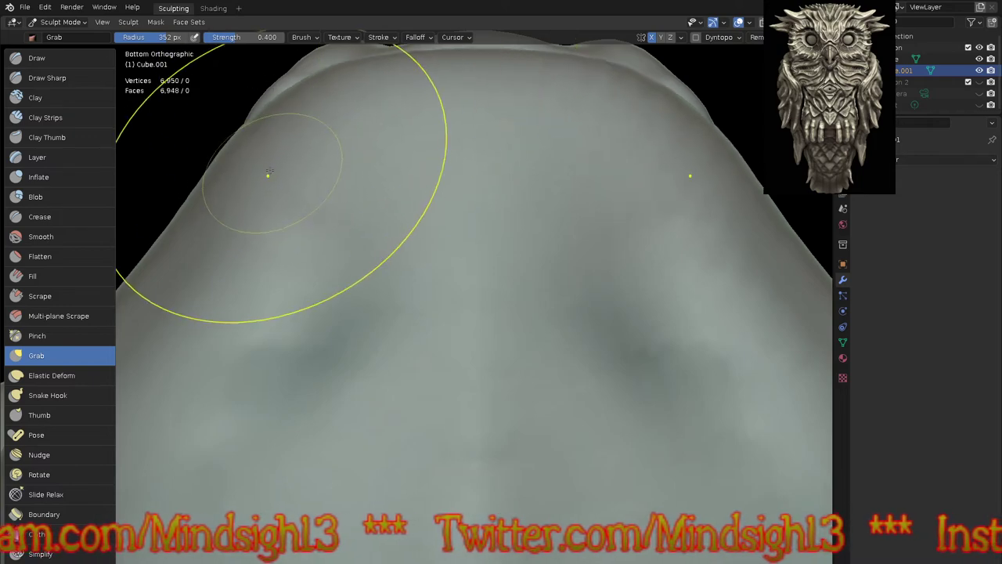
scroll(364, 183, "down", 6)
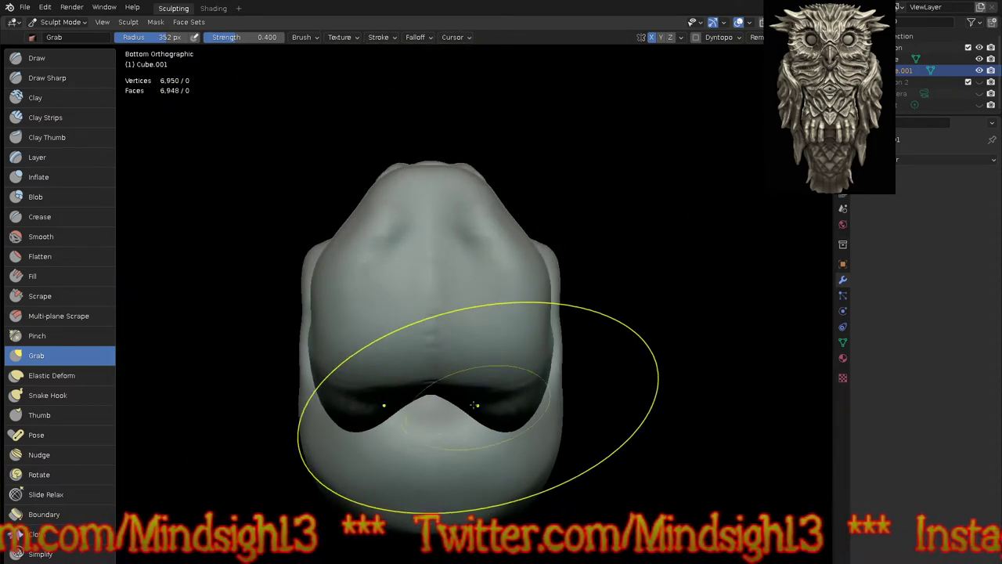
Step: Raise the jaw's rear branches to meet the skull in right side view, then lift the jaw body and push its corner backward
middle_click_drag(506, 365, 561, 269)
key("KP_3")
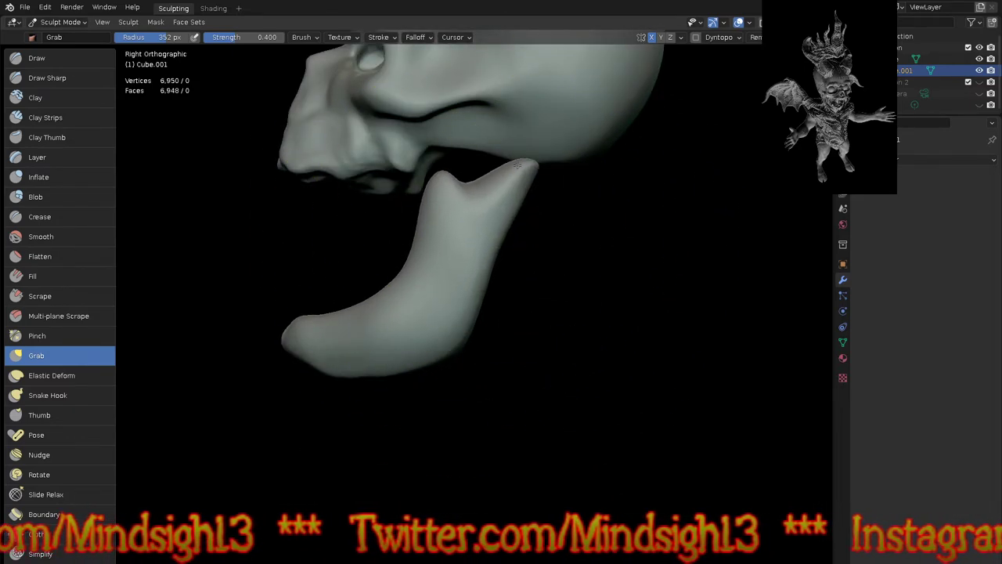
left_click_drag(458, 116, 442, 169)
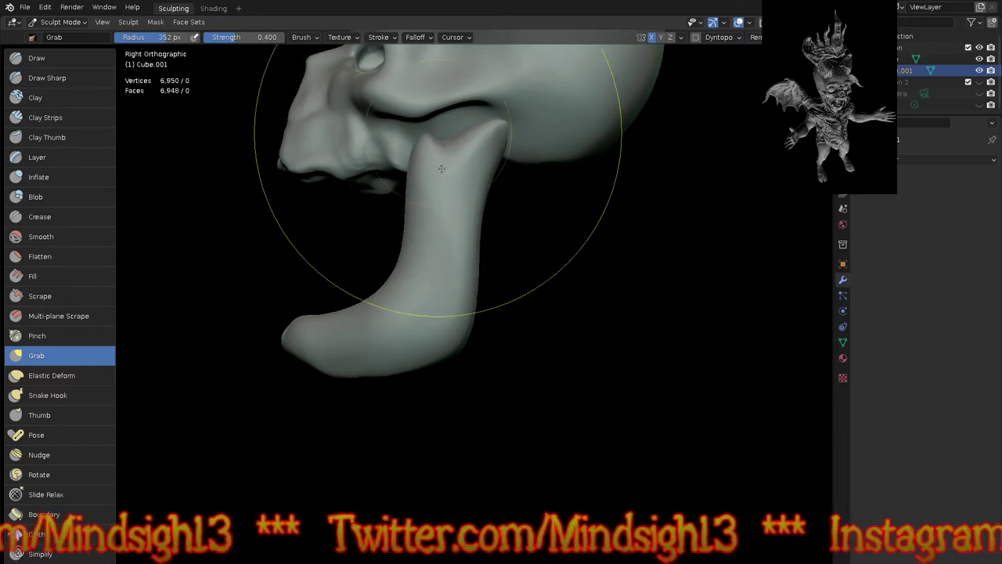
mouse_move(331, 362)
left_mouse_down()
mouse_move(335, 303)
mouse_move(349, 288)
left_mouse_up()
left_click_drag(407, 325, 440, 271)
left_click_drag(423, 304, 387, 274)
mouse_move(448, 264)
left_mouse_down()
mouse_move(513, 219)
mouse_move(504, 219)
mouse_move(515, 240)
mouse_move(504, 262)
left_mouse_up()
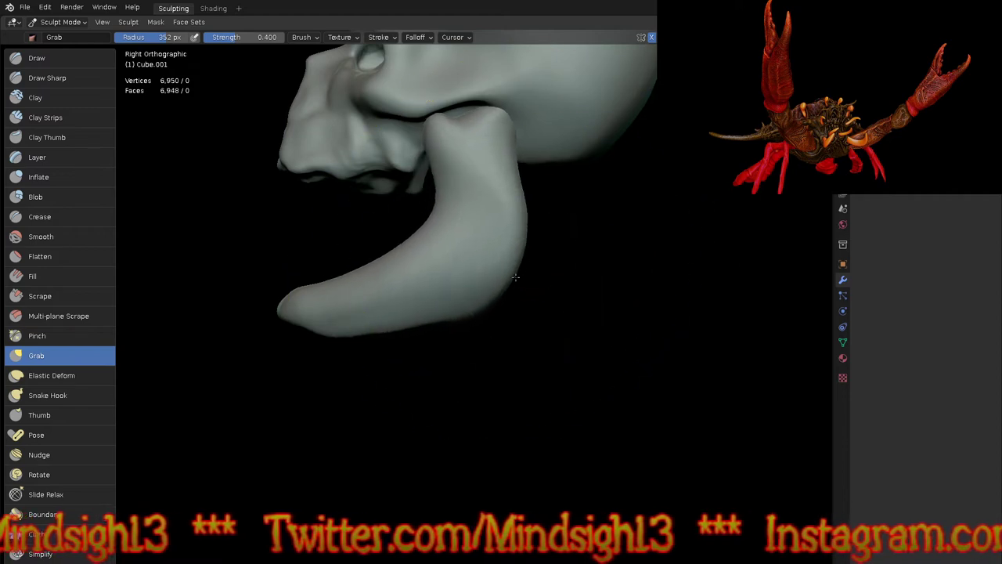
Step: Lift the chin and narrow both sides of the jaw in front view with the Grab brush
middle_click_drag(443, 262, 429, 427)
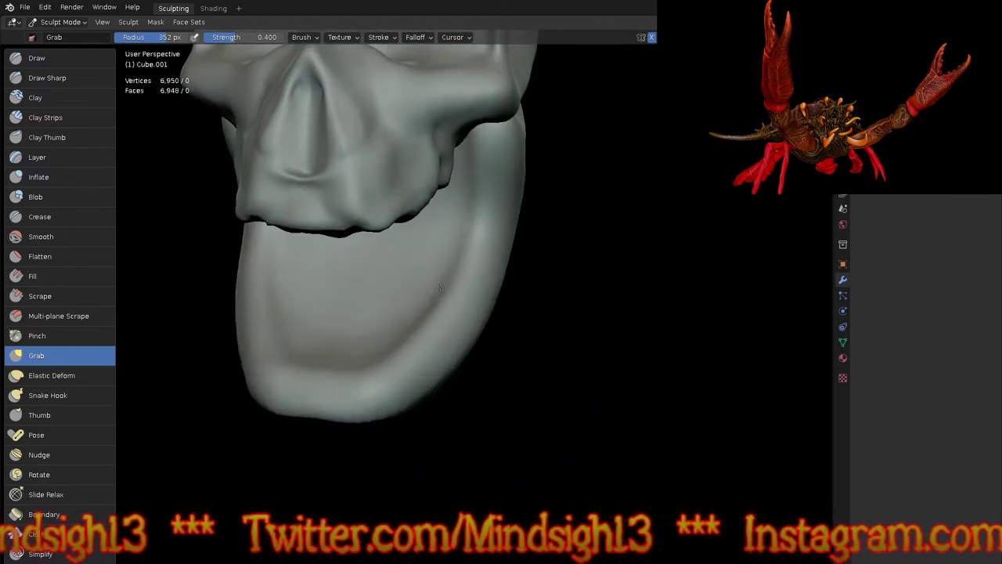
mouse_move(436, 360)
left_mouse_down()
mouse_move(385, 354)
mouse_move(353, 331)
mouse_move(399, 321)
left_mouse_up()
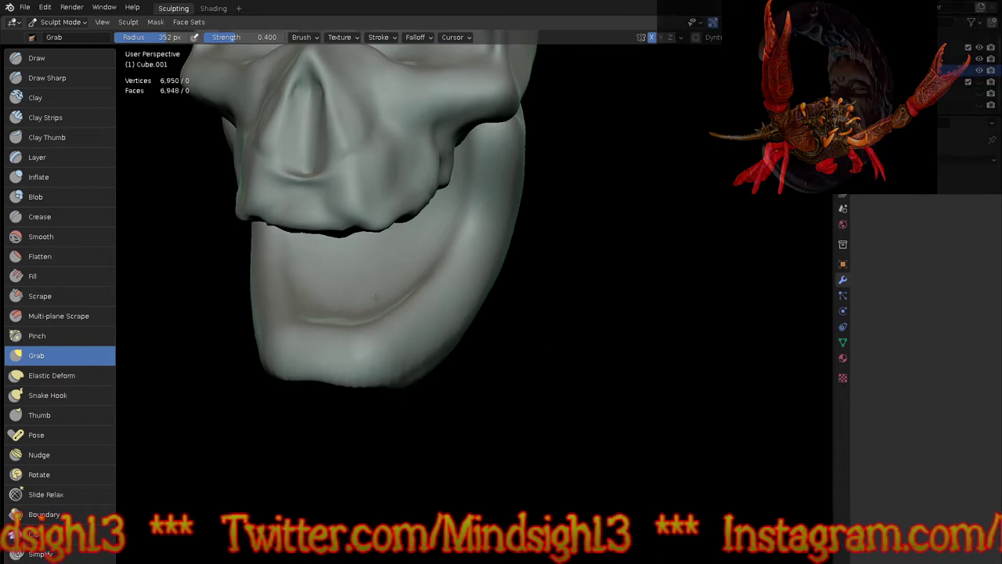
key("KP_1")
left_click_drag(412, 358, 412, 335)
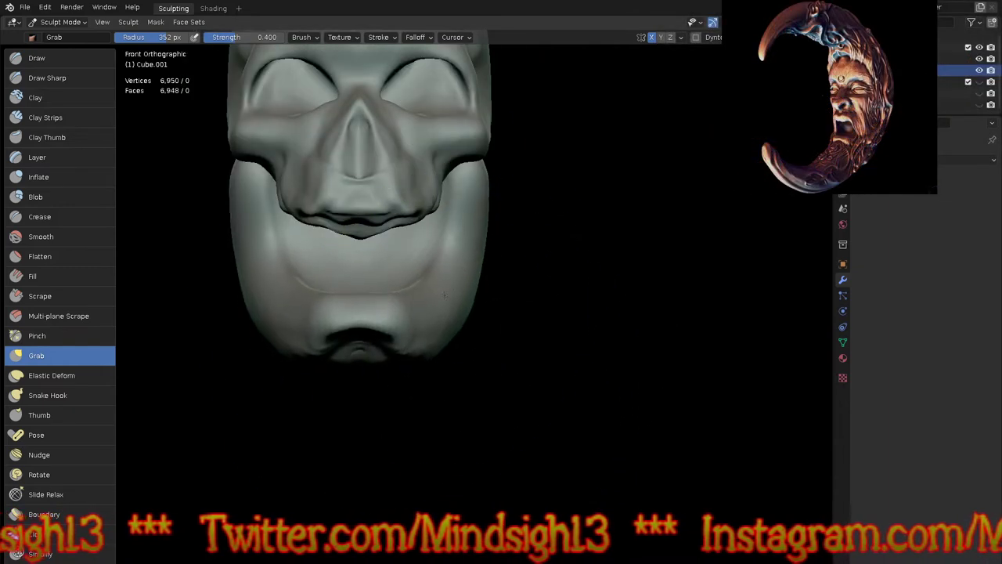
left_click_drag(481, 274, 408, 270)
middle_click_drag(486, 219, 572, 345, "shift")
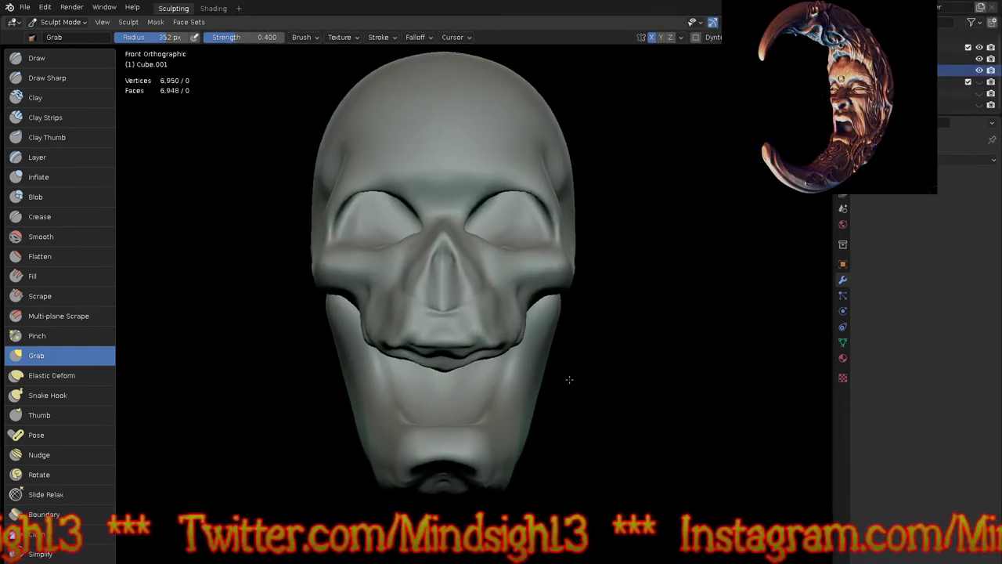
Step: Set the viewport focal length to 90 mm
key("n")
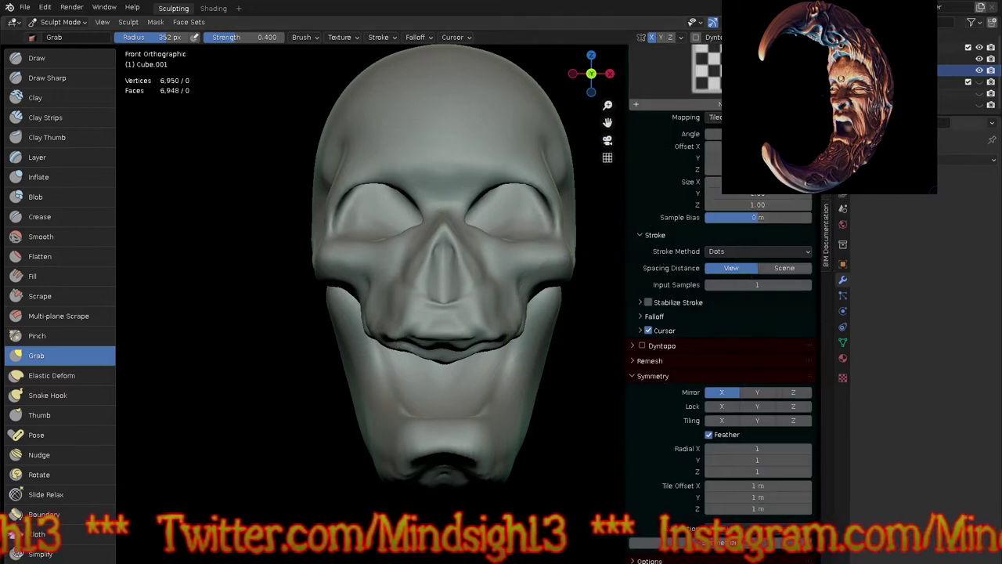
left_click(826, 111)
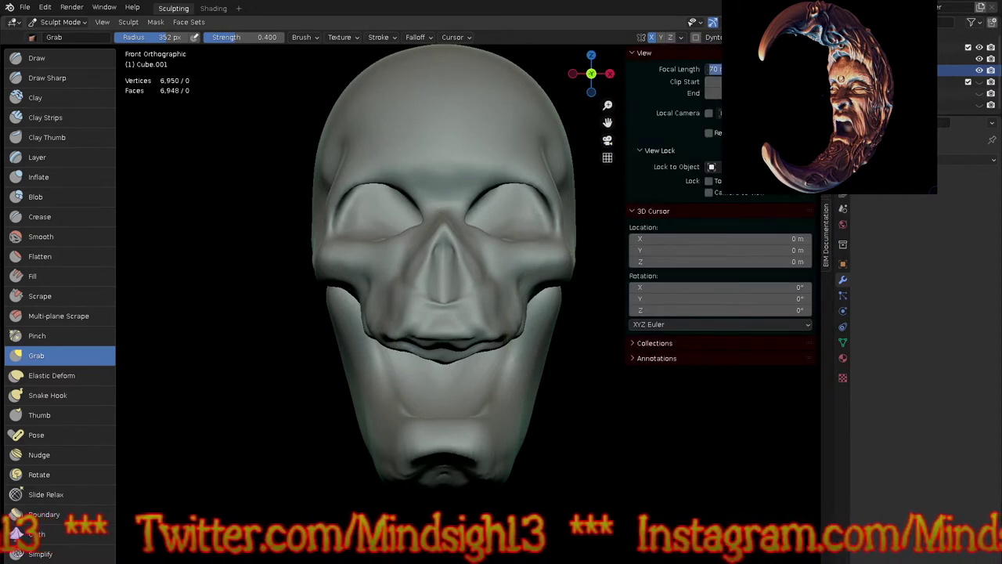
type("90")
key("Return")
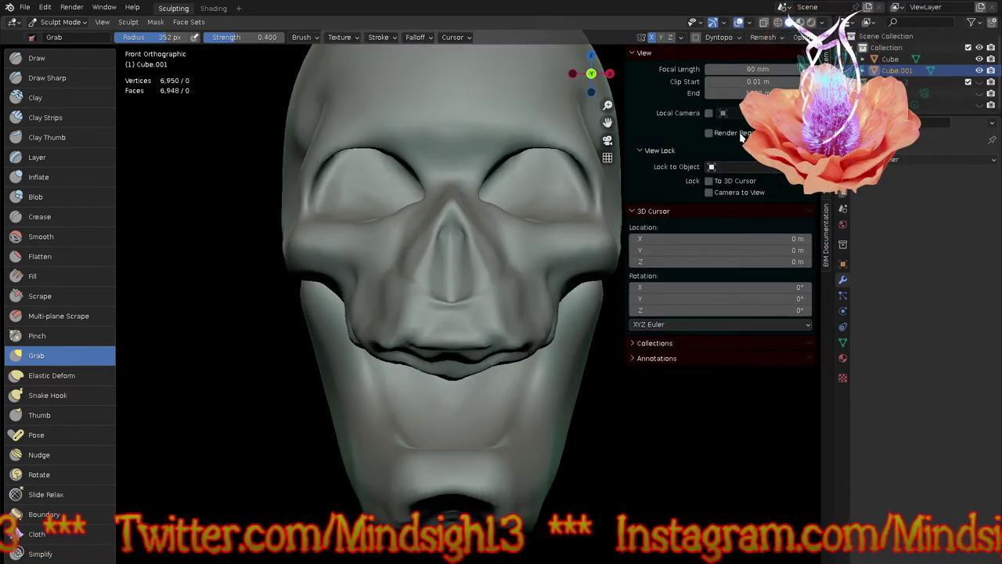
key("n")
Step: Raise the chin in front view and reshape the rear edge of the jaw branch from the side
scroll(486, 438, "down", 3)
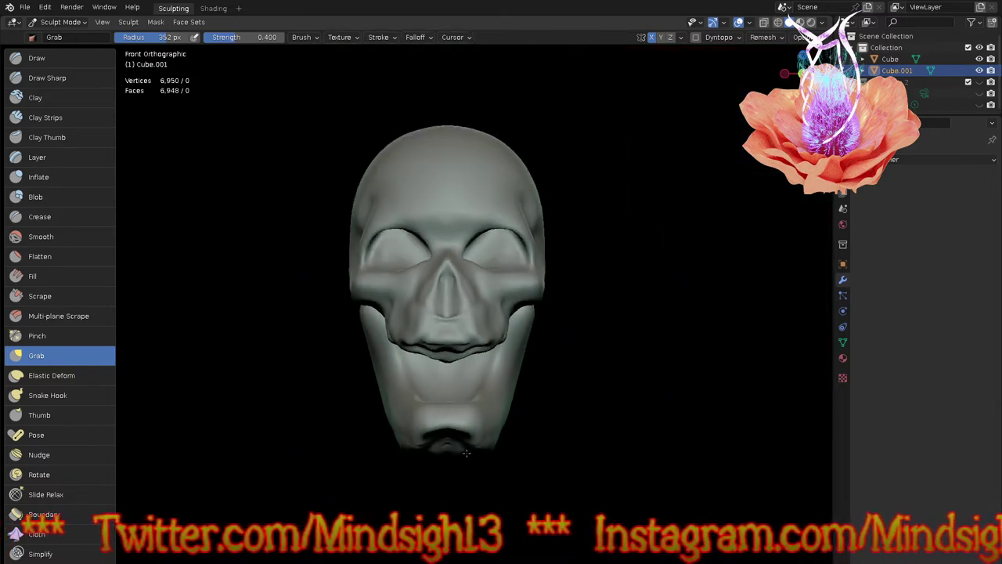
left_click_drag(494, 454, 492, 390)
middle_click_drag(490, 384, 622, 380)
scroll(537, 310, "up", 4)
mouse_move(274, 358)
left_mouse_down()
mouse_move(317, 358)
mouse_move(338, 347)
mouse_move(325, 314)
left_mouse_up()
left_click_drag(305, 267, 322, 267)
Step: Curve the jaw's lower edge, deepen the bend in front of the rear branch, and adjust the two upper projections
left_click_drag(373, 434, 378, 394)
left_click_drag(375, 395, 417, 409)
mouse_move(529, 401)
left_mouse_down()
mouse_move(565, 384)
mouse_move(532, 328)
left_mouse_up()
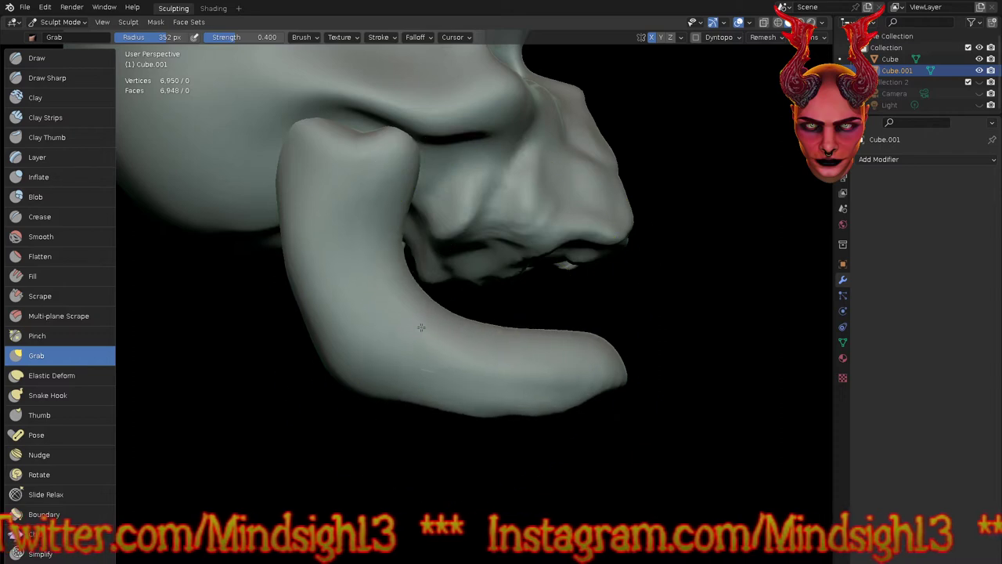
left_click_drag(454, 311, 480, 381)
left_click_drag(414, 184, 417, 187)
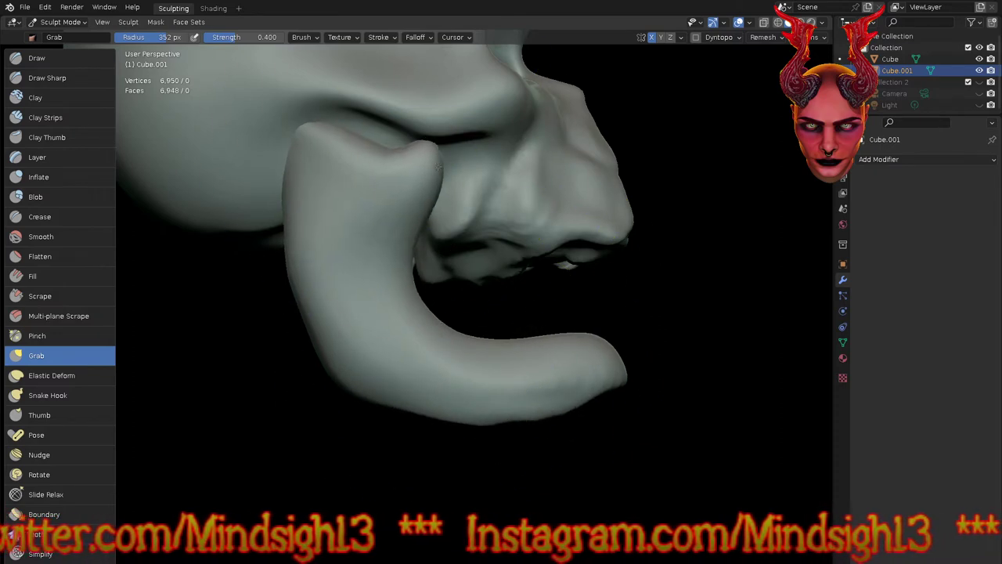
mouse_move(362, 164)
left_mouse_down()
mouse_move(338, 155)
mouse_move(369, 157)
mouse_move(373, 170)
mouse_move(362, 163)
left_mouse_up()
Step: Reduce the Grab radius to 170 px and reshape the chin's lower edge from an angled front view
middle_click_drag(589, 263, 454, 409)
key("f")
left_click(468, 465)
left_click_drag(480, 451, 506, 438)
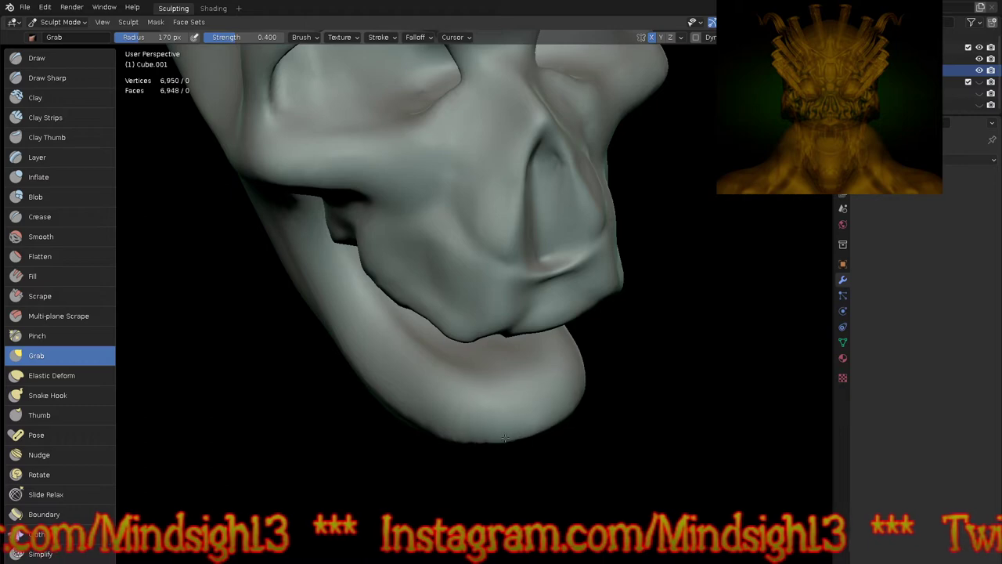
Step: Switch sculpting to the skull and hollow the underside of its upper jaw, closing the small gap there
mouse_move(490, 410)
middle_mouse_down("shift")
mouse_move(475, 468)
mouse_move(407, 458)
middle_mouse_up("shift")
mouse_move(574, 457)
middle_mouse_down("shift")
mouse_move(498, 299)
mouse_move(496, 184)
middle_mouse_up("shift")
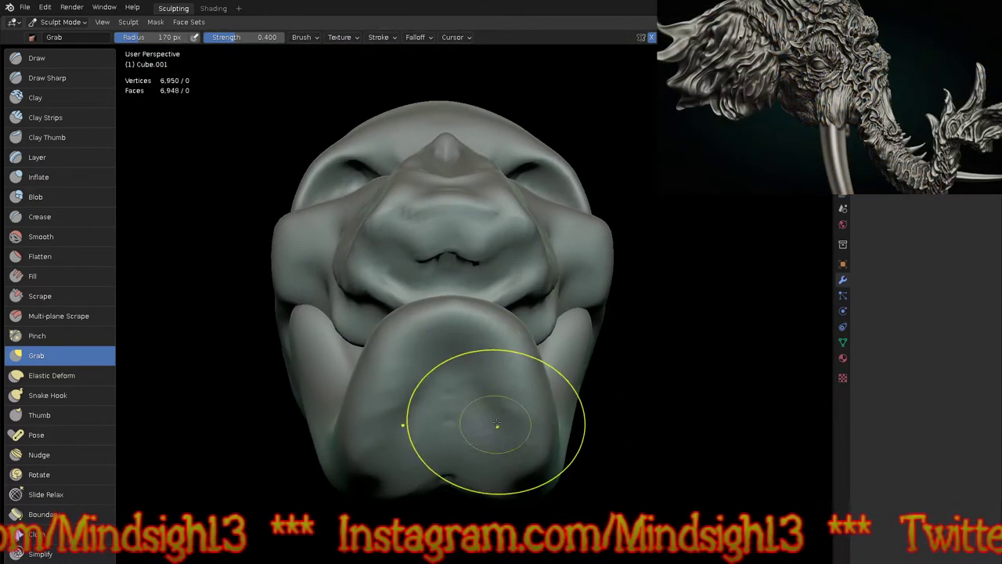
middle_click_drag(497, 426, 475, 349, "shift")
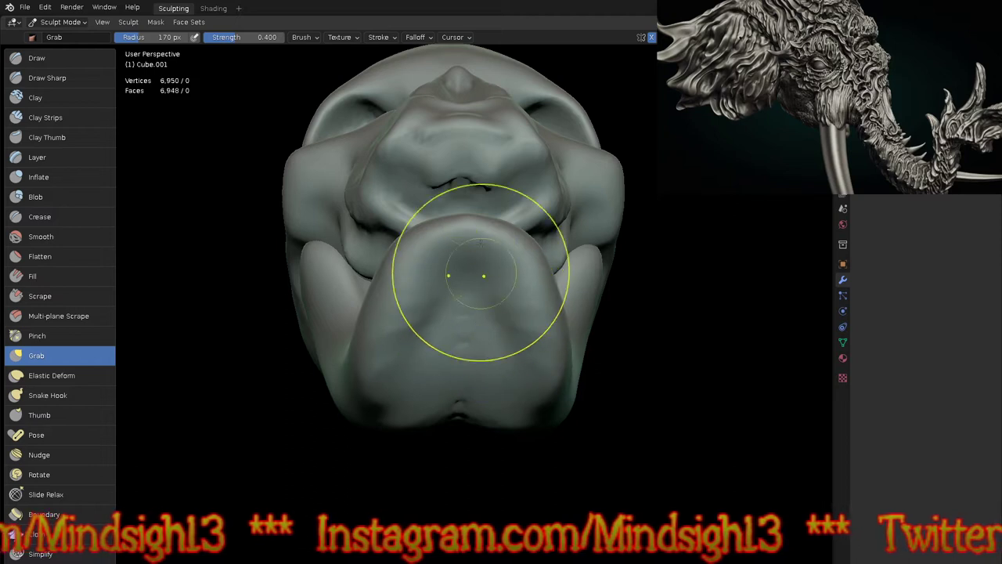
key("alt+q")
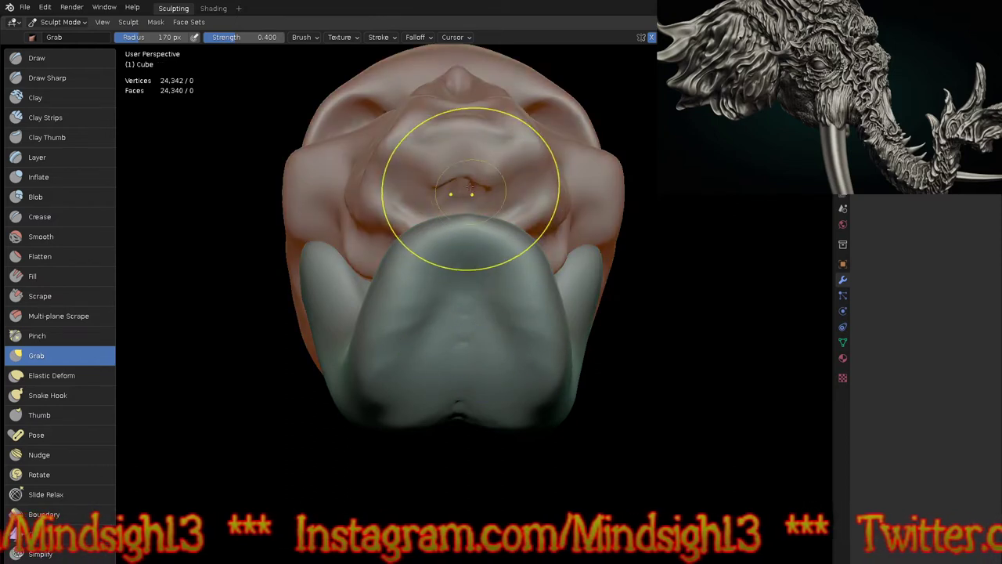
left_click_drag(454, 192, 473, 173)
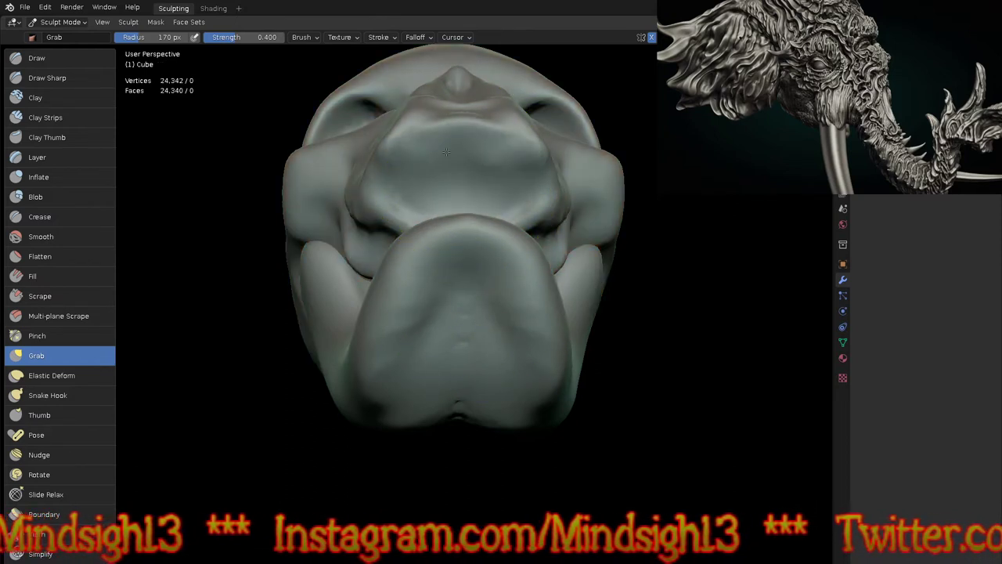
middle_click_drag(436, 150, 481, 168)
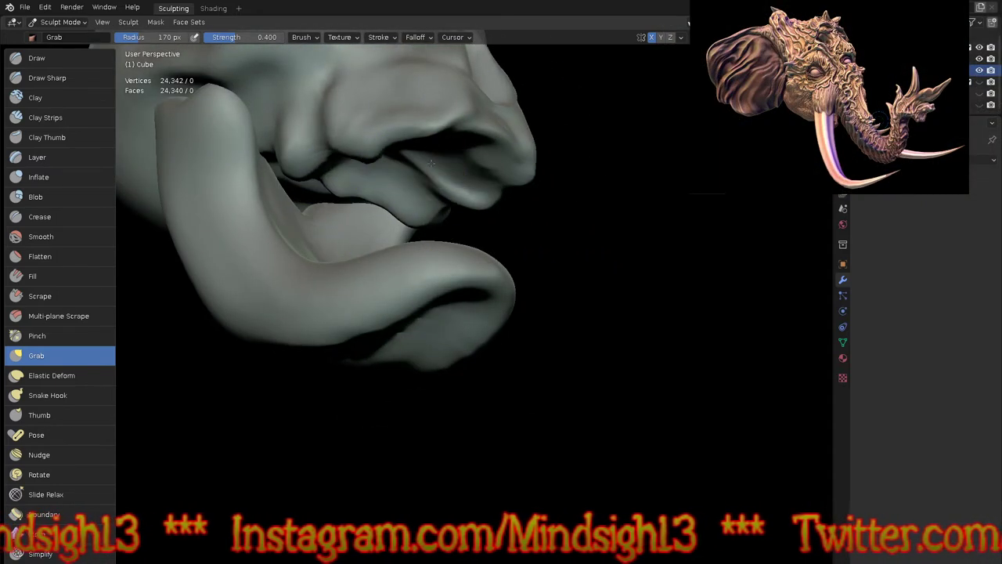
Step: Refine the lower rim of the skull's upper jaw from beneath with close-up Grab strokes
middle_click_drag(444, 135, 468, 144)
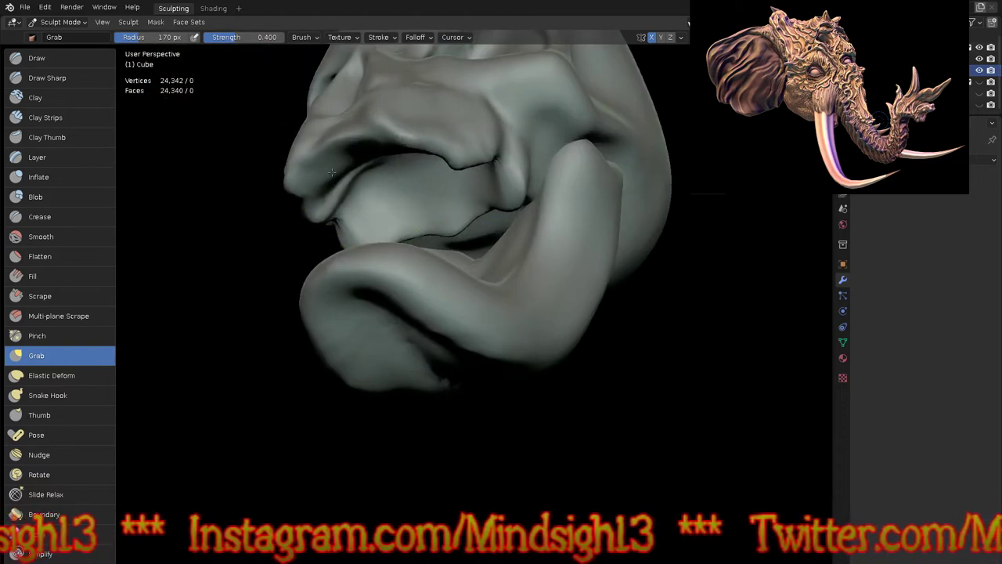
middle_click_drag(440, 223, 391, 170)
scroll(392, 170, "up", 3)
left_click_drag(361, 133, 290, 67)
mouse_move(347, 88)
left_mouse_down()
mouse_move(383, 87)
mouse_move(411, 139)
left_mouse_up()
left_click_drag(312, 150, 262, 100)
Step: Switch sculpting back to the lower jaw and pull its chin up and forward into a taller, blunter front
scroll(379, 205, "down", 8)
mouse_move(379, 205)
middle_mouse_down()
mouse_move(468, 295)
mouse_move(496, 398)
mouse_move(511, 318)
mouse_move(527, 425)
mouse_move(606, 315)
mouse_move(590, 356)
mouse_move(565, 339)
middle_mouse_up()
scroll(347, 302, "up", 4)
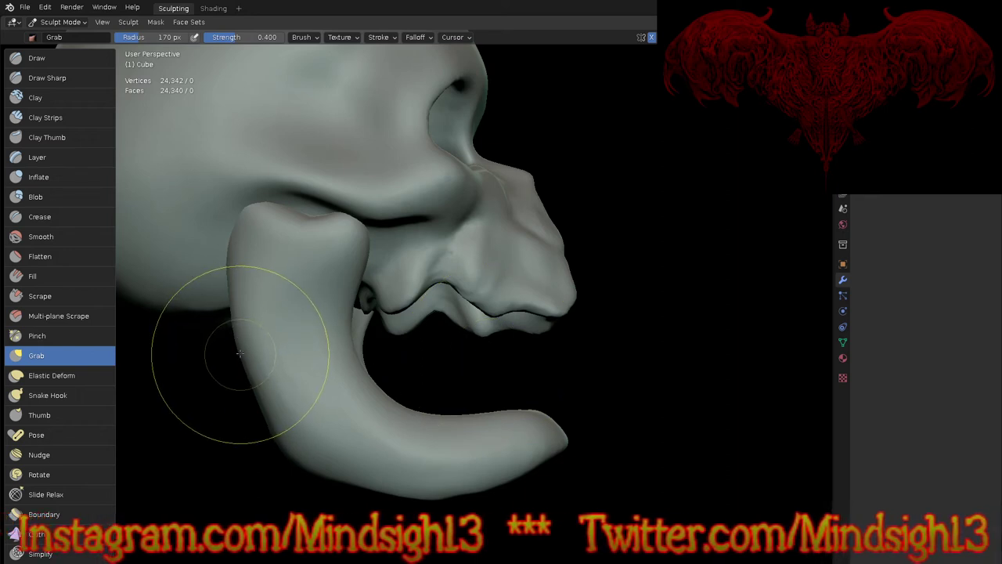
key("alt+q")
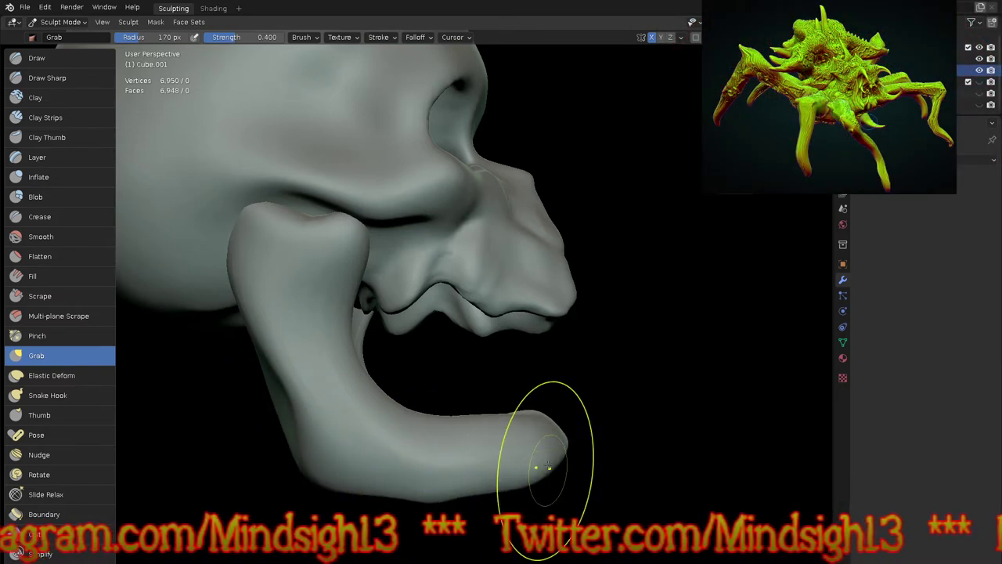
mouse_move(546, 415)
left_mouse_down()
mouse_move(559, 419)
mouse_move(563, 388)
left_mouse_up()
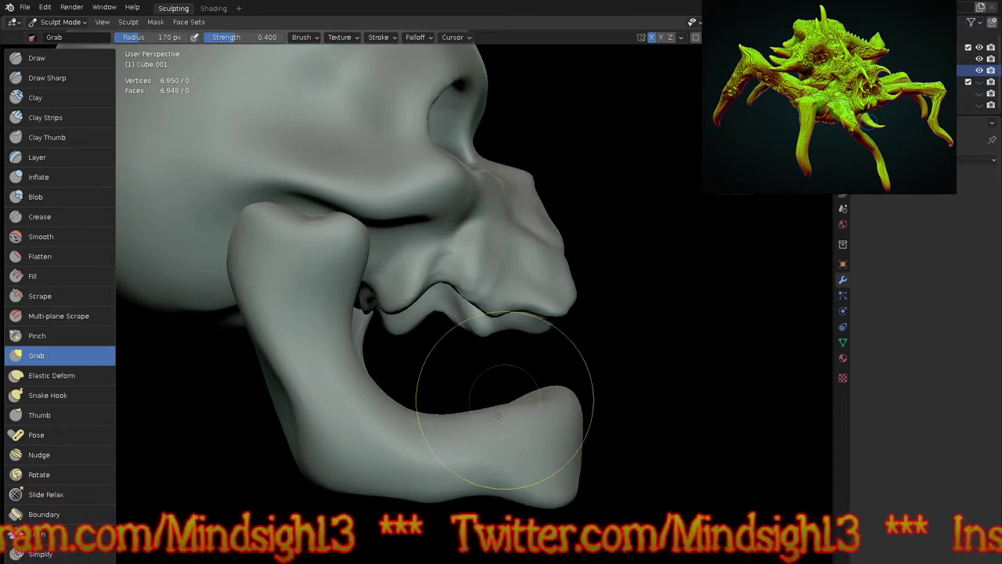
Step: Switch sculpting to the skull and pull the root of the nose below the brow forward in right side view
middle_click_drag(650, 358, 502, 427)
scroll(502, 427, "up", 3)
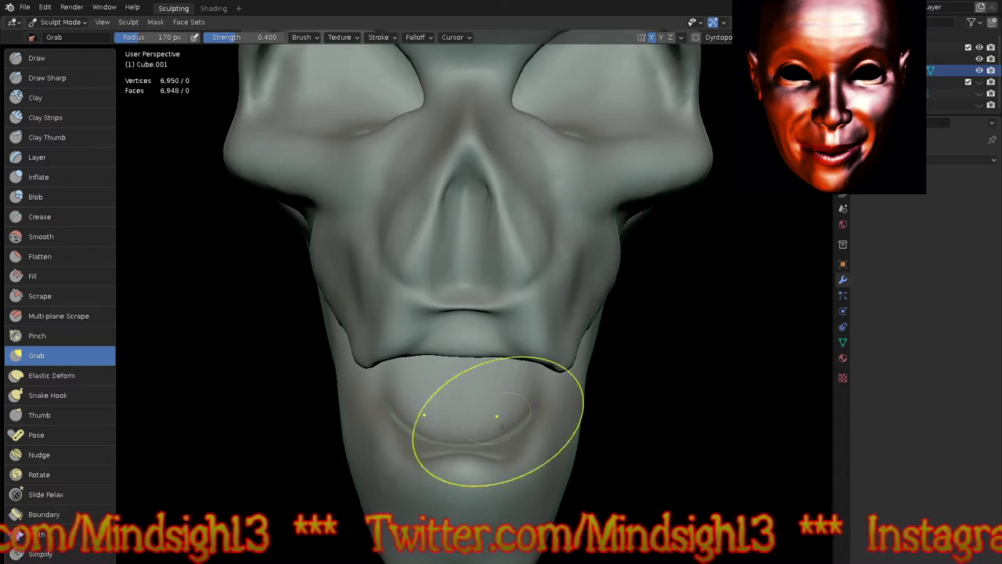
mouse_move(521, 385)
middle_mouse_down()
mouse_move(455, 352)
mouse_move(533, 328)
middle_mouse_up()
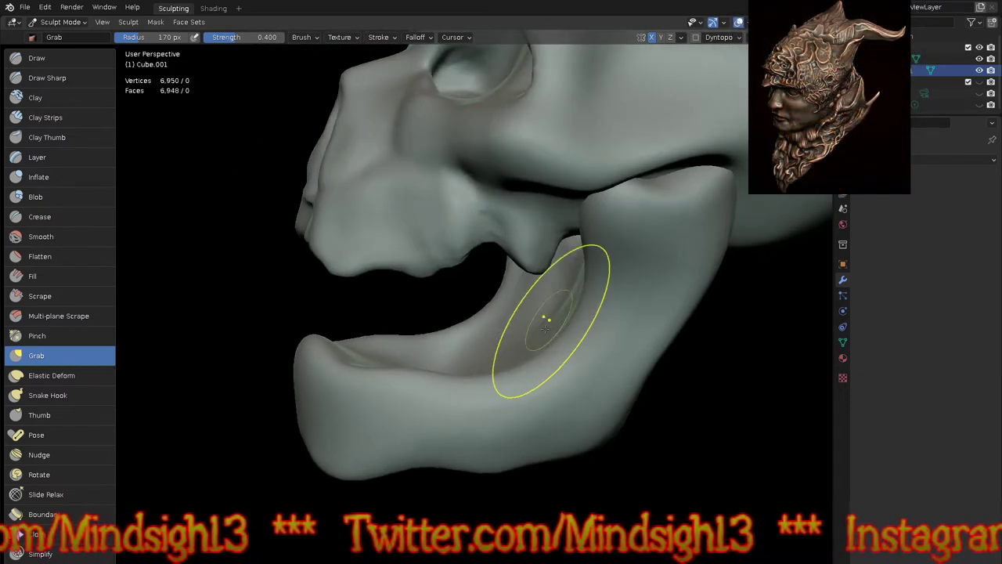
middle_click_drag(548, 287, 493, 381)
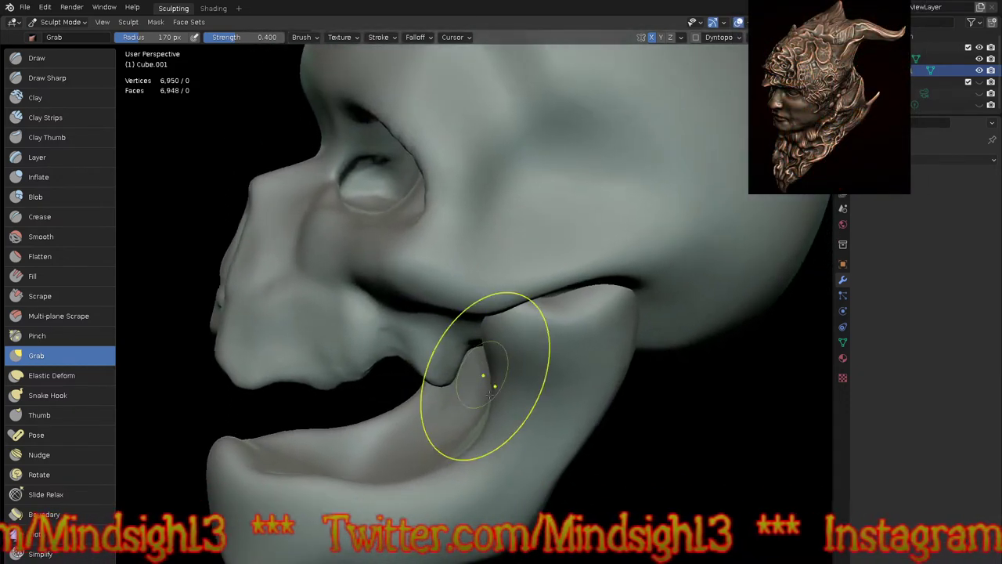
middle_click_drag(493, 436, 484, 414)
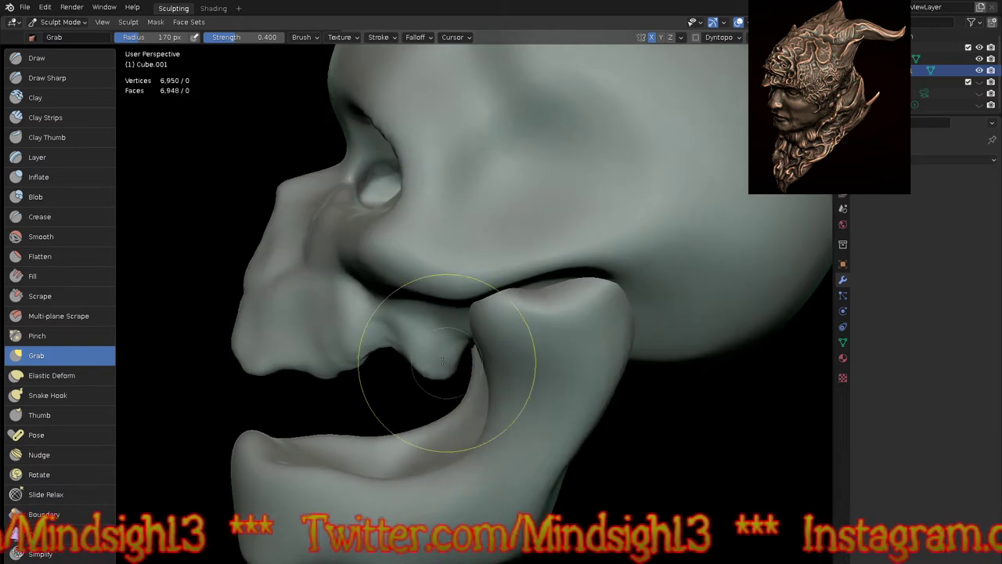
key("KP_3")
key("alt+q")
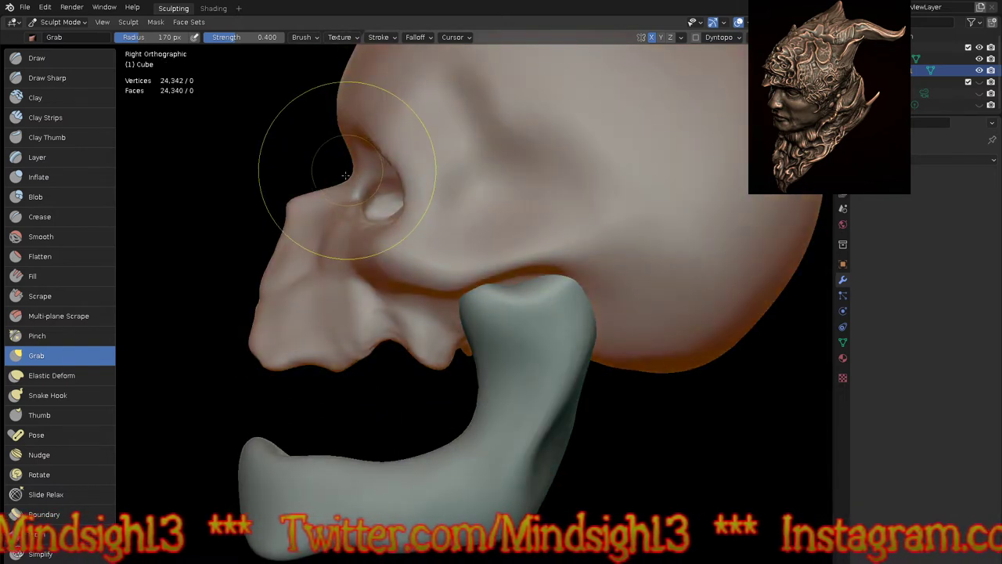
left_click_drag(320, 167, 295, 162)
mouse_move(379, 341)
middle_mouse_down("shift")
mouse_move(402, 352)
mouse_move(386, 333)
middle_mouse_up("shift")
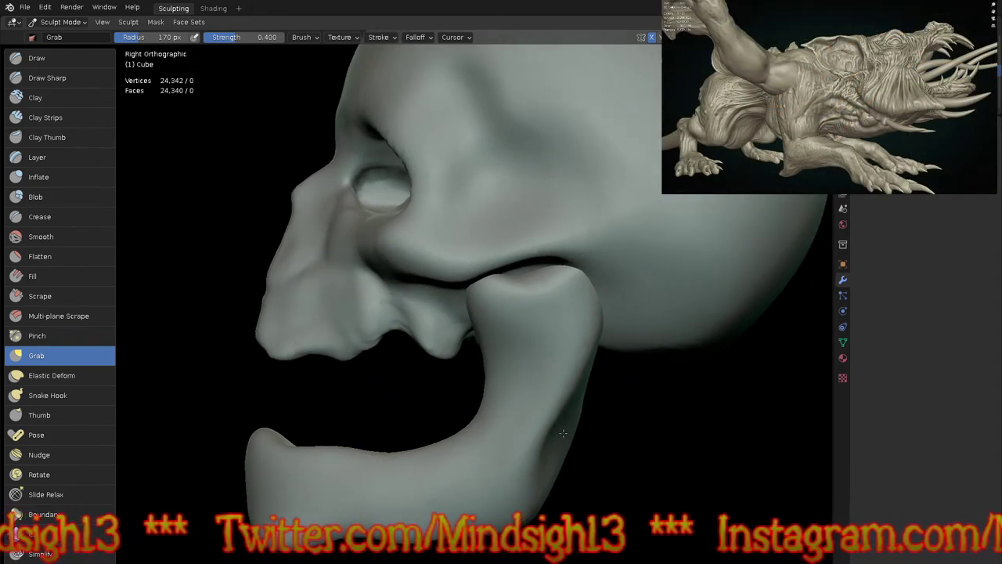
Step: Reshape the surface inside the skull's eye socket with close-up Grab strokes, pulling its inner wall down toward the lower rim
scroll(467, 430, "down", 2)
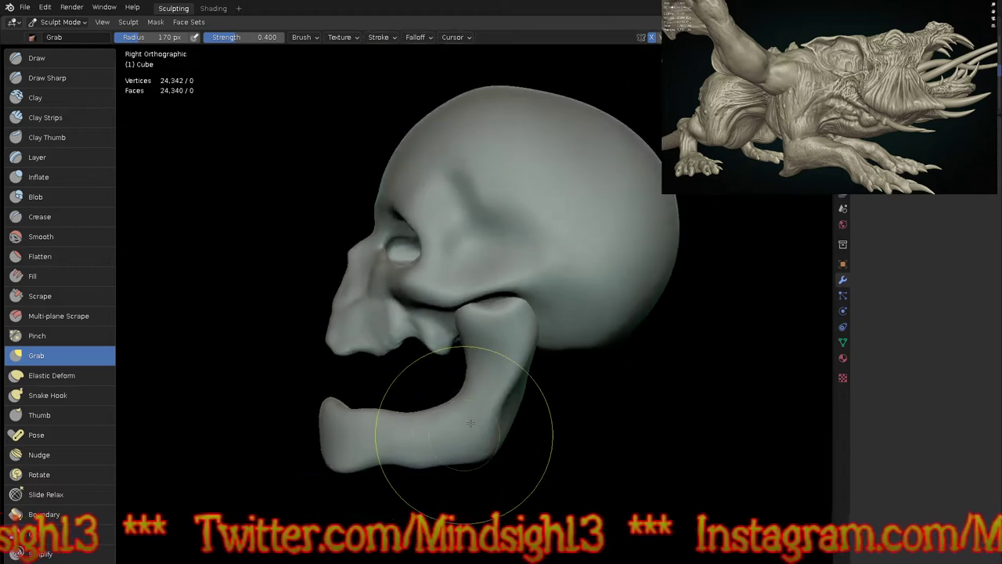
mouse_move(443, 412)
middle_mouse_down()
mouse_move(604, 419)
mouse_move(631, 346)
mouse_move(604, 437)
mouse_move(600, 374)
mouse_move(569, 380)
mouse_move(335, 223)
middle_mouse_up()
scroll(334, 223, "up", 2)
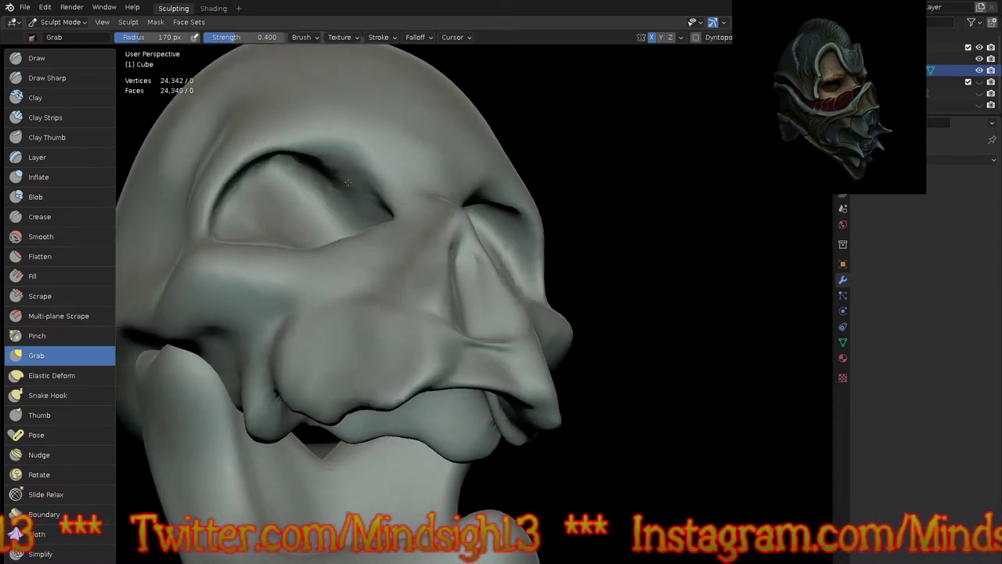
scroll(347, 182, "up", 4)
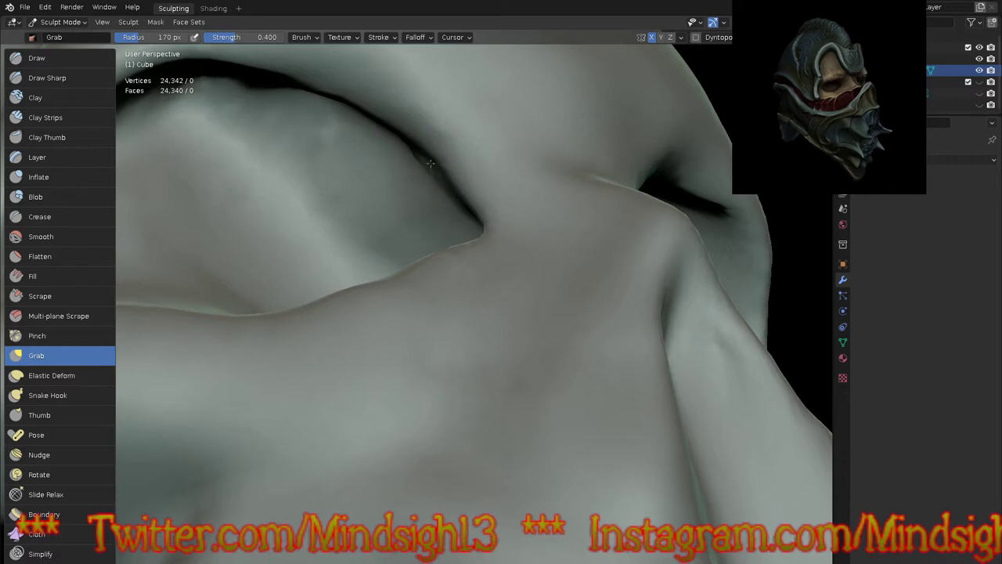
scroll(391, 177, "down", 5)
mouse_move(489, 227)
middle_mouse_down()
mouse_move(439, 270)
mouse_move(387, 293)
middle_mouse_up()
mouse_move(331, 231)
middle_mouse_down()
mouse_move(290, 228)
mouse_move(376, 202)
middle_mouse_up()
scroll(390, 196, "up", 4)
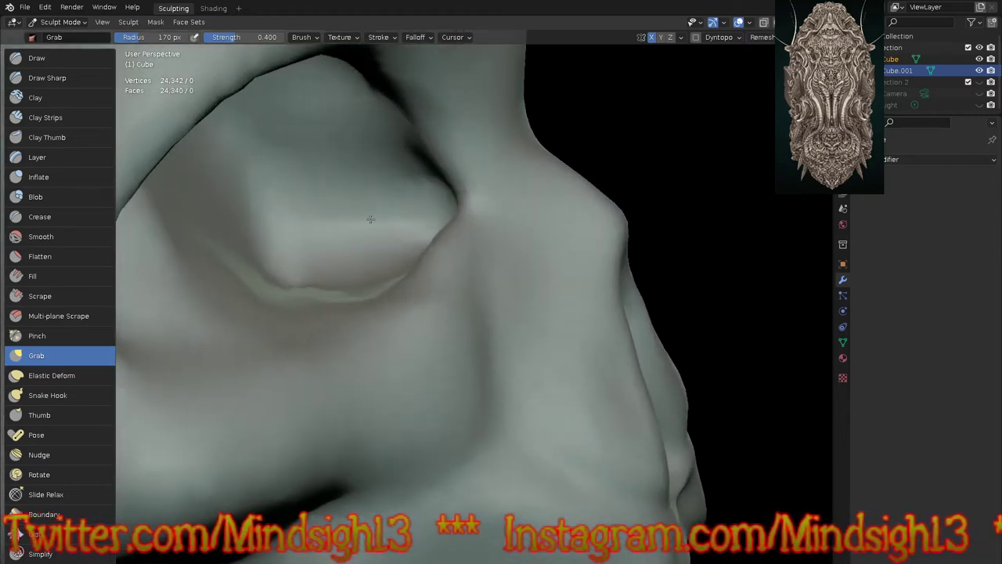
left_click_drag(323, 175, 294, 265)
mouse_move(337, 220)
middle_mouse_down()
mouse_move(389, 238)
mouse_move(352, 209)
middle_mouse_up()
scroll(376, 267, "down", 6)
middle_click_drag(403, 329, 425, 224)
scroll(439, 195, "up", 4)
scroll(444, 166, "up", 2)
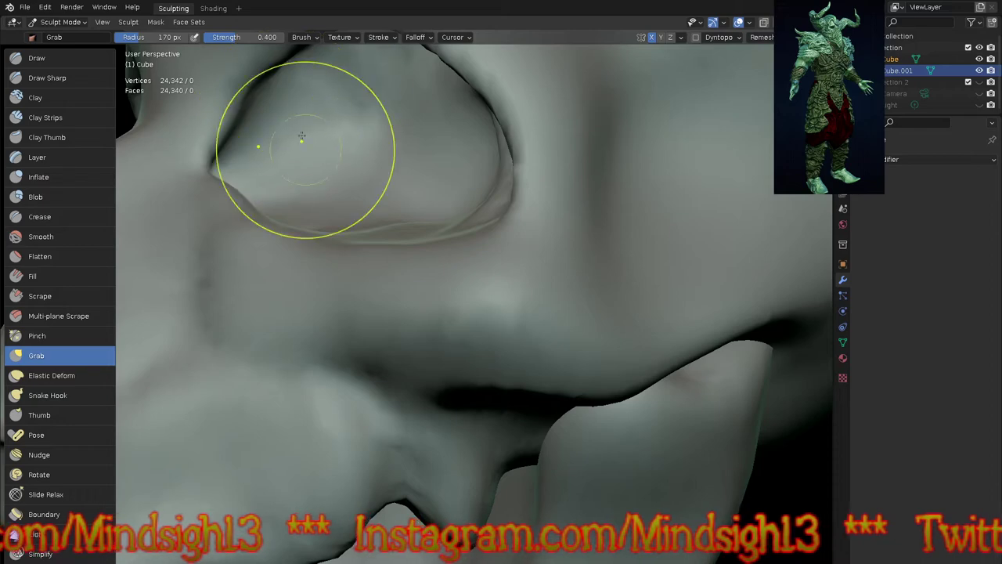
Step: Reshape the nasal cavity from the front with Grab and pull the middle of the upper jaw's lower edge down
scroll(301, 137, "down", 8)
scroll(551, 303, "down", 2)
mouse_move(551, 303)
middle_mouse_down()
mouse_move(507, 332)
mouse_move(558, 320)
middle_mouse_up()
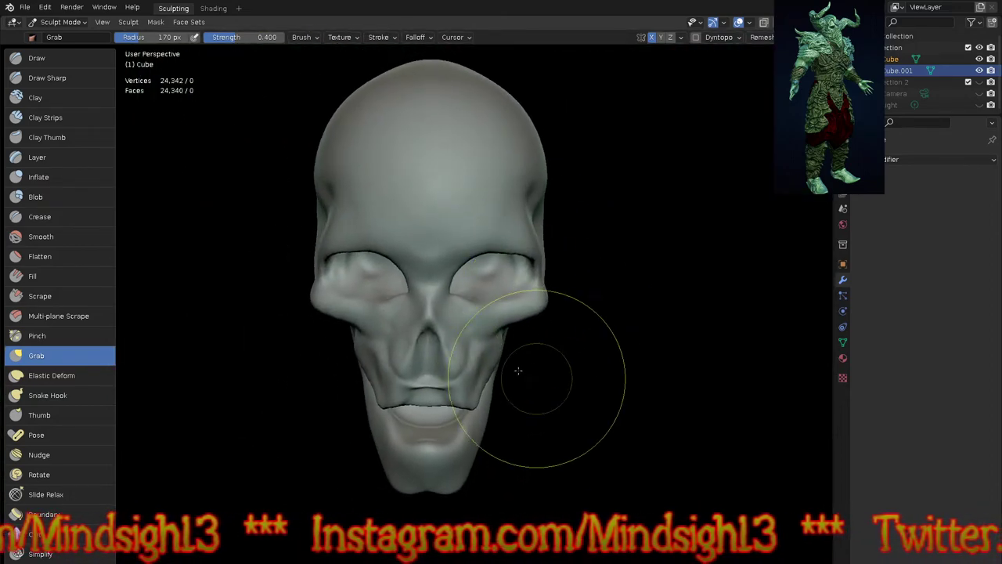
mouse_move(549, 358)
middle_mouse_down()
mouse_move(509, 405)
mouse_move(512, 349)
mouse_move(473, 386)
middle_mouse_up()
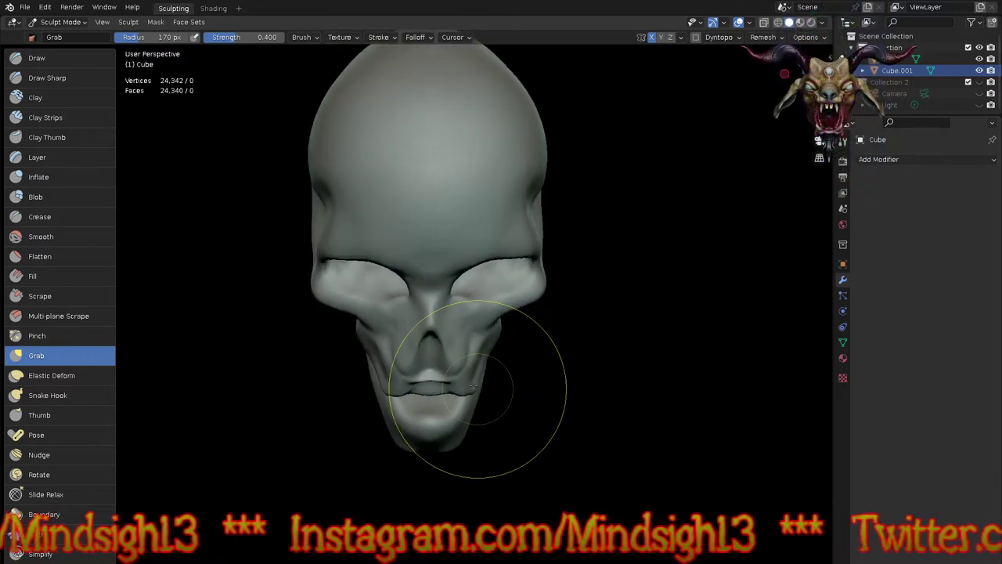
scroll(473, 385, "up", 5)
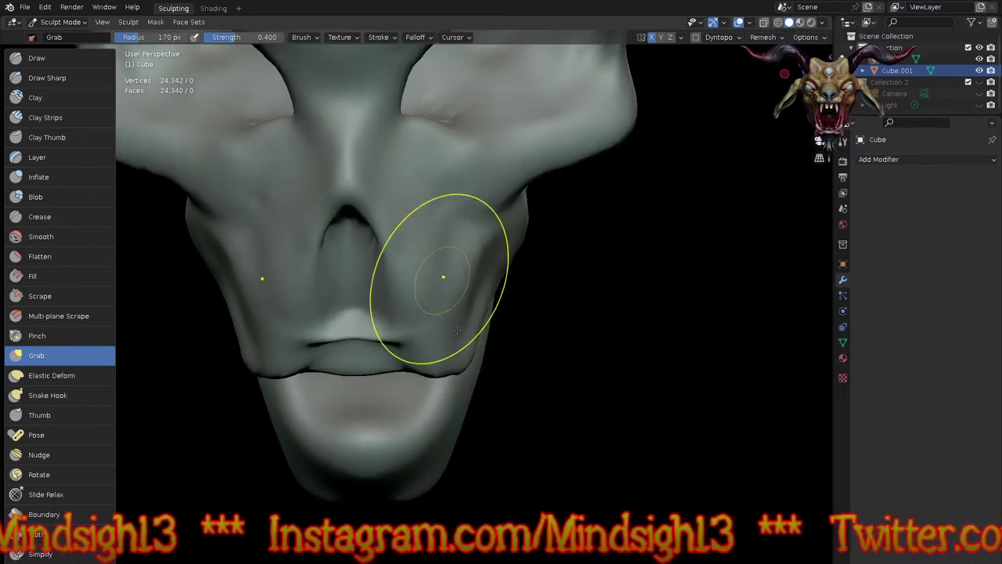
left_click_drag(403, 314, 382, 285)
scroll(393, 319, "up", 3)
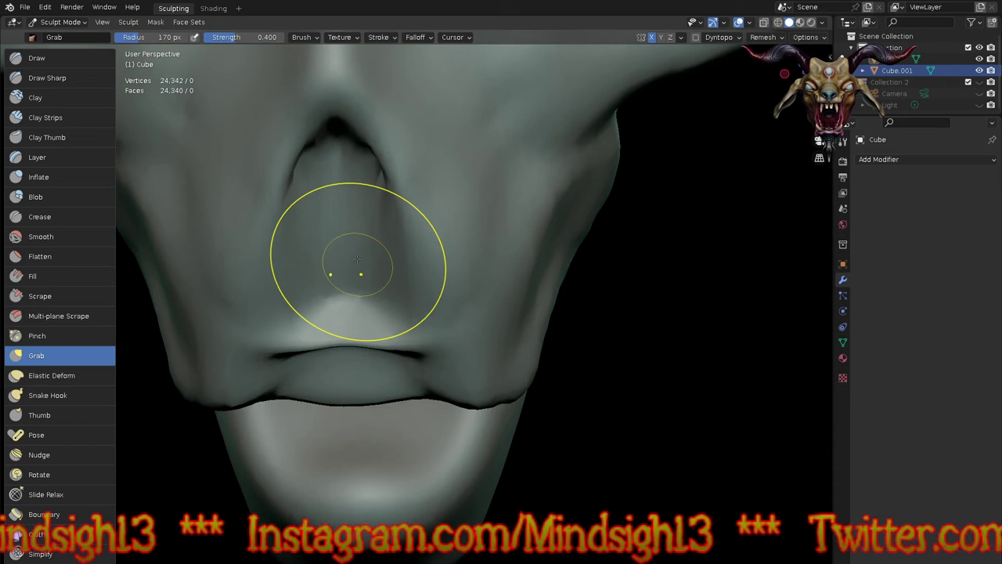
mouse_move(381, 173)
left_mouse_down()
mouse_move(365, 212)
mouse_move(368, 234)
left_mouse_up()
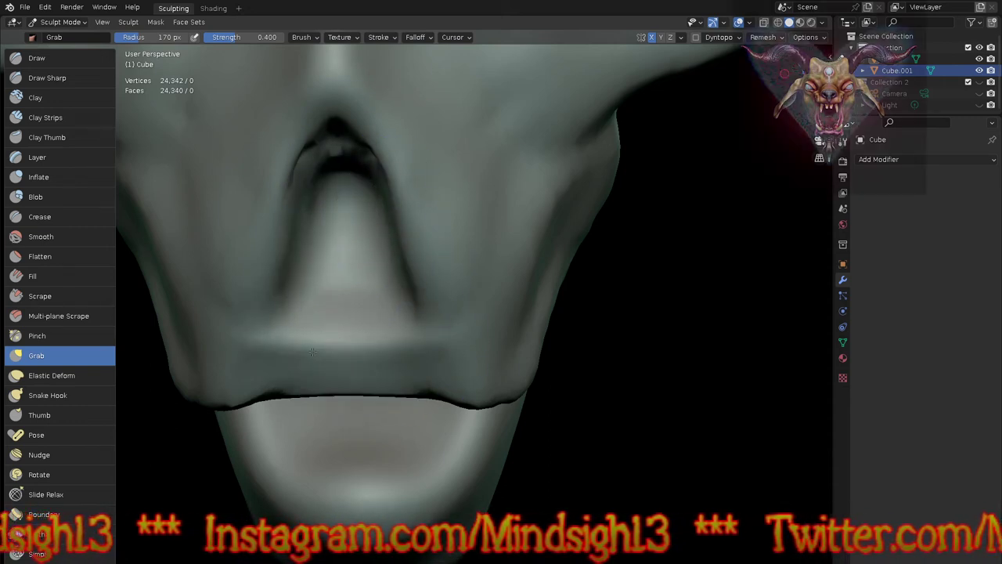
left_click_drag(313, 365, 295, 427)
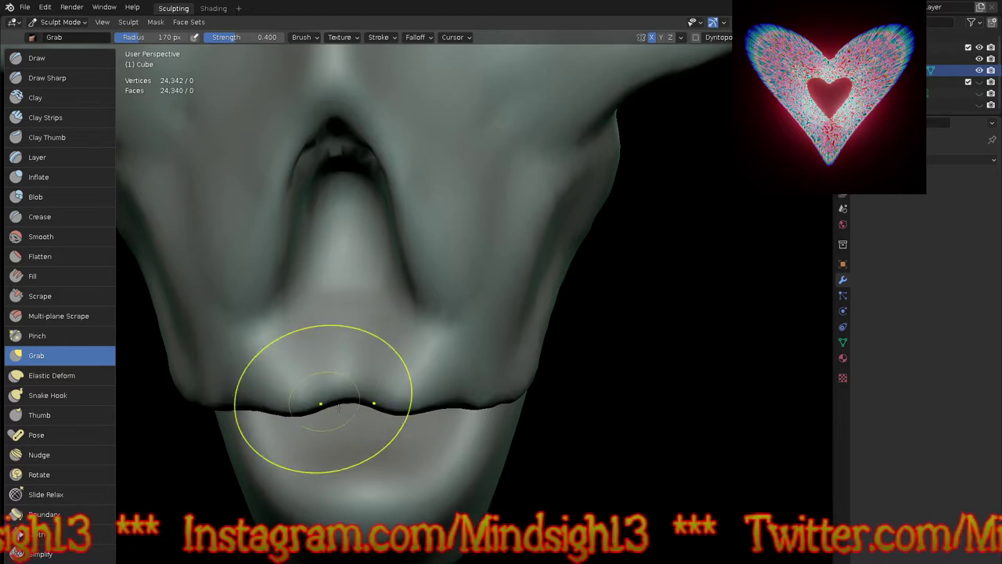
Step: Pull the upper jaw below the nose forward in side view and round off its profile
middle_click_drag(373, 410, 459, 414)
left_click_drag(345, 361, 397, 406)
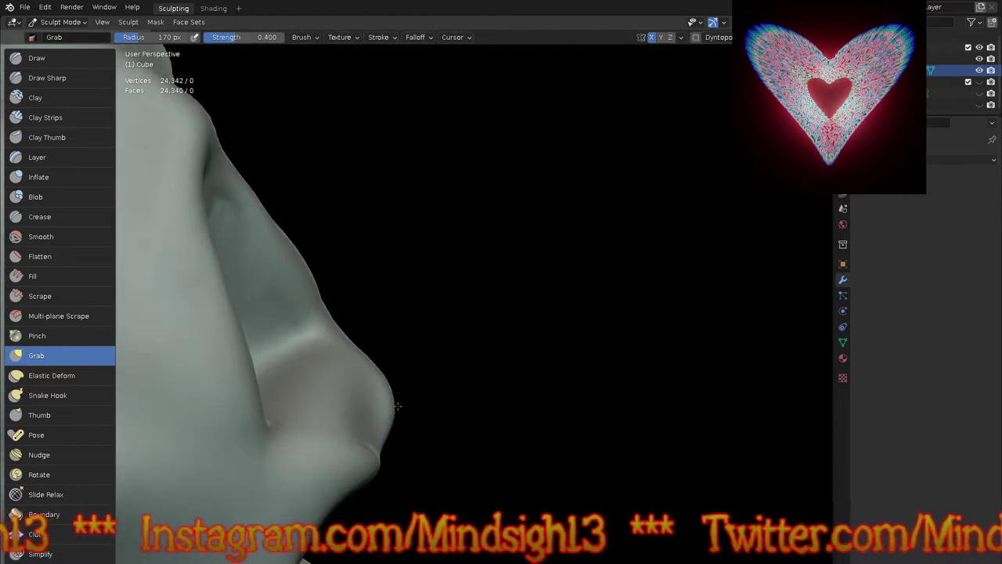
left_click_drag(382, 444, 381, 430)
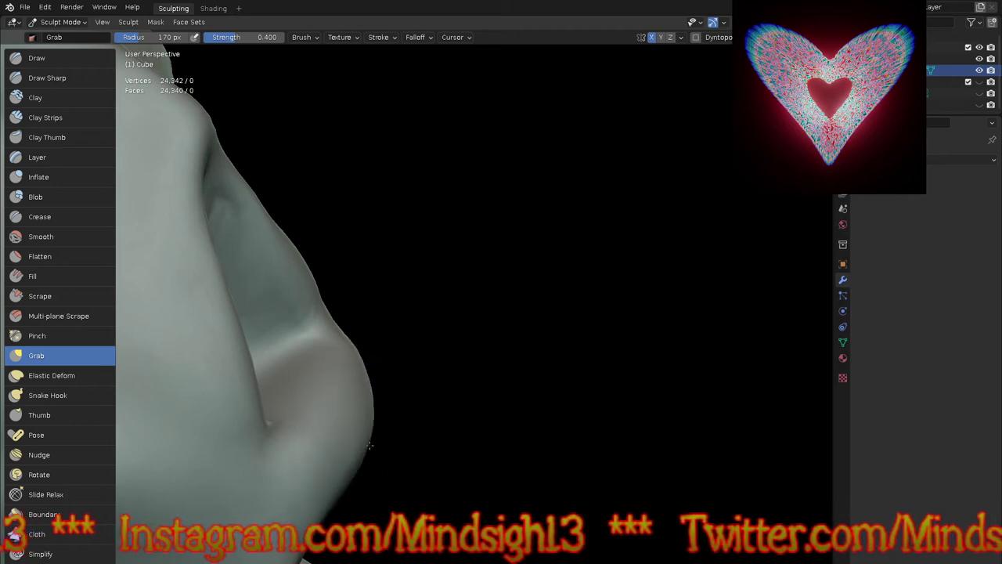
scroll(463, 333, "down", 7)
middle_click_drag(470, 329, 427, 322)
scroll(423, 306, "up", 3)
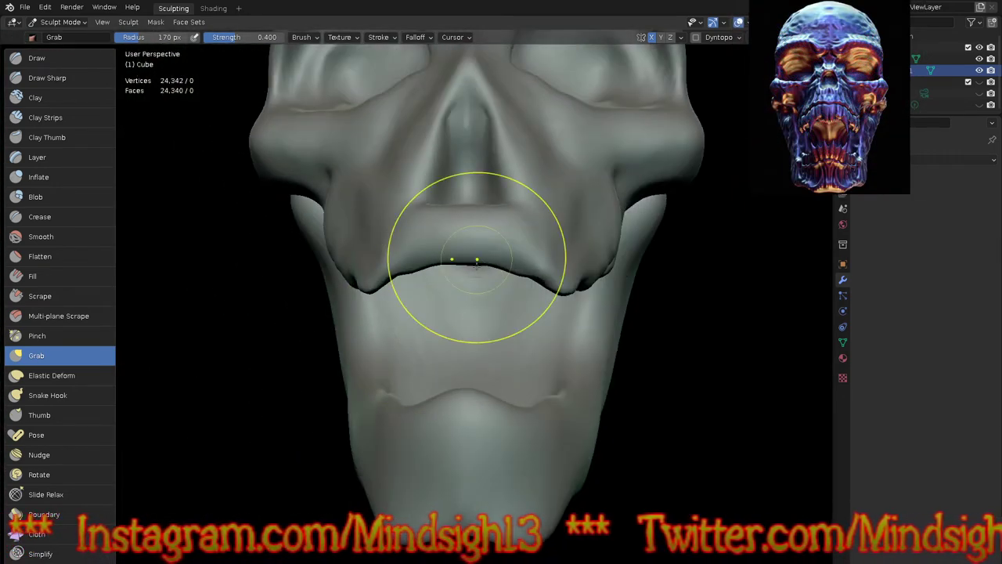
scroll(480, 282, "down", 3)
Step: With Grab at 309 px, pull the skull's nose and upper jaw up and forward, and shift the lower jaw's front slightly down and forward
middle_click_drag(488, 284, 517, 390)
middle_click_drag(514, 336, 571, 331)
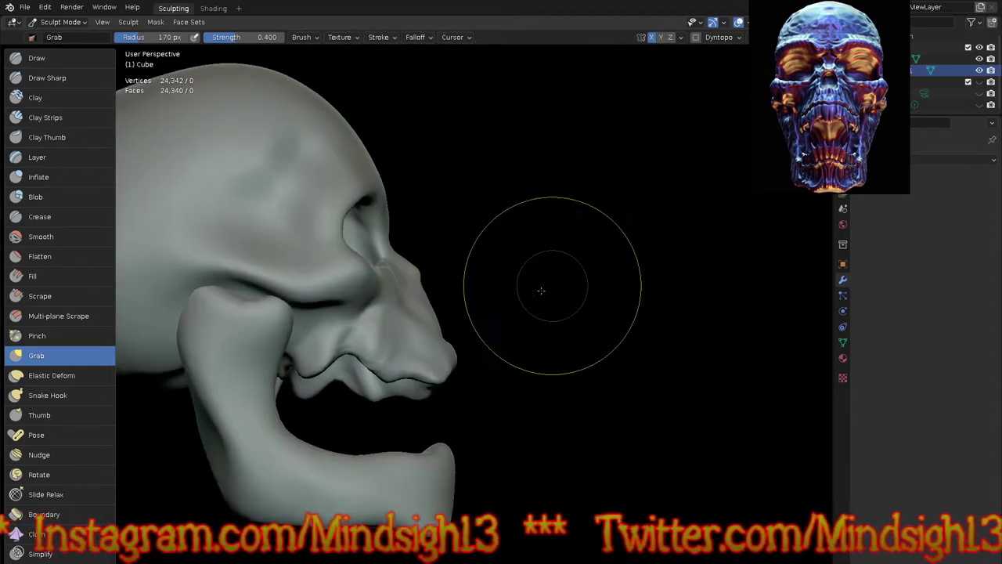
middle_click_drag(537, 291, 582, 317)
mouse_move(546, 257)
middle_mouse_down()
mouse_move(587, 275)
mouse_move(585, 265)
mouse_move(611, 259)
mouse_move(608, 238)
middle_mouse_up()
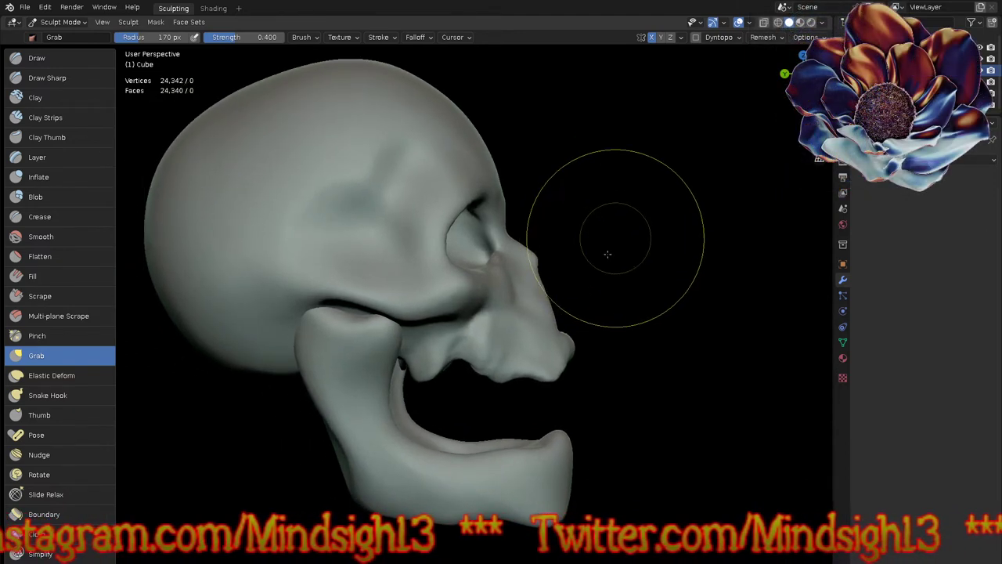
key("f")
left_click(556, 321)
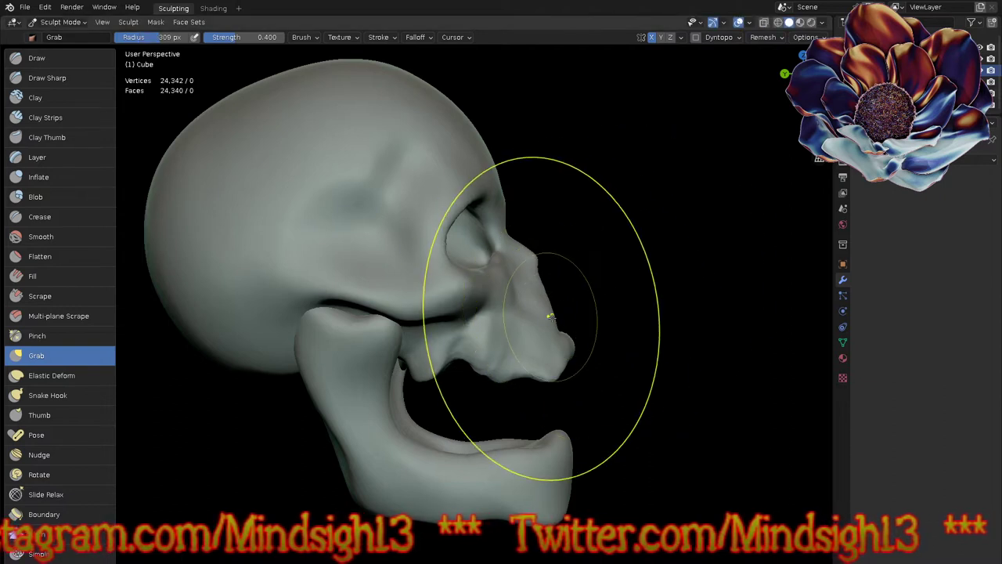
left_click_drag(561, 335, 600, 279)
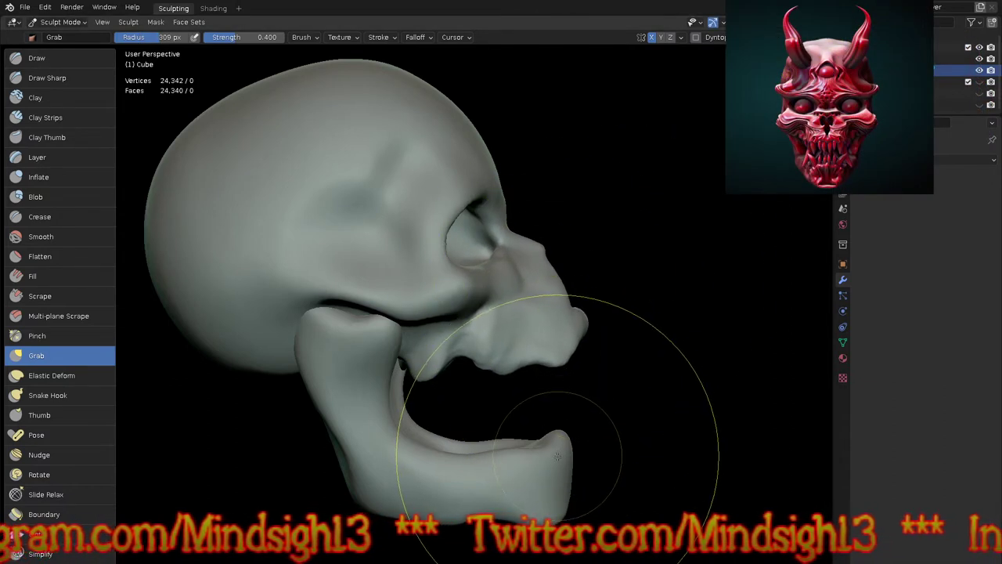
key("alt+q")
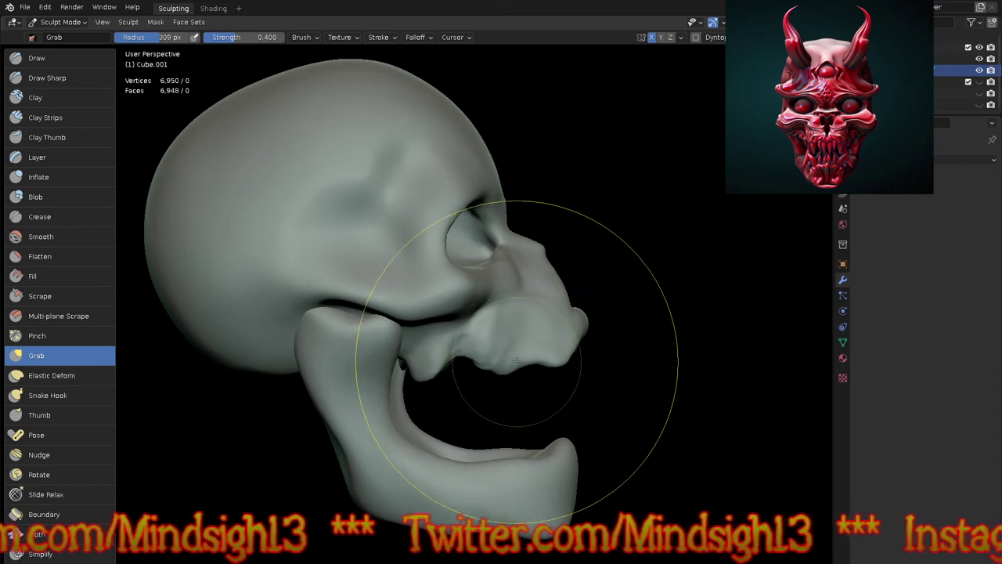
Step: Switch to Clay Strips and back to the skull, and sculpt tooth-root hollows and ridges across the front of the upper jaw
key("q")
left_click(510, 358)
mouse_move(600, 365)
middle_mouse_down()
mouse_move(521, 408)
mouse_move(444, 381)
middle_mouse_up()
middle_click_drag(453, 435, 454, 336, "ctrl")
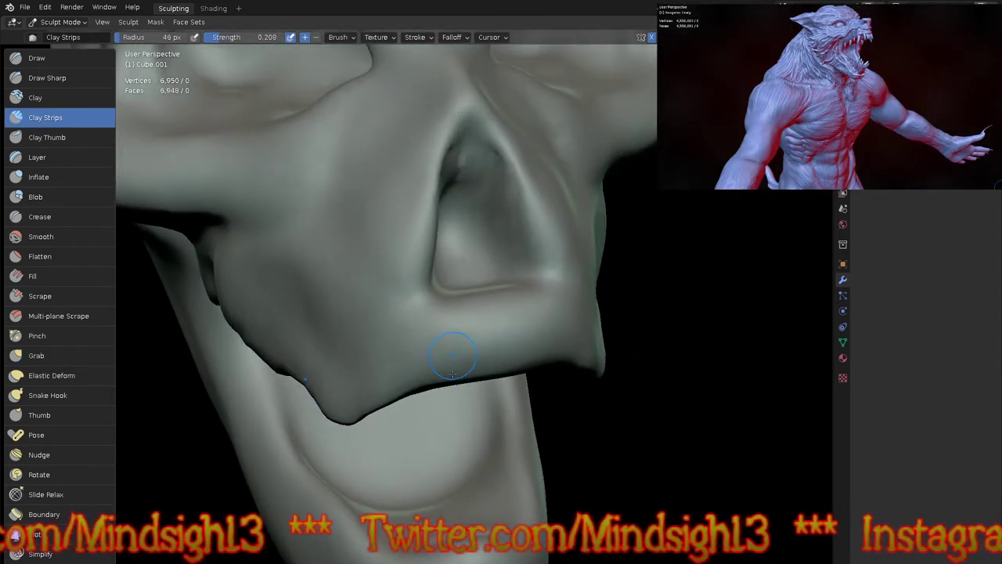
key("alt+q")
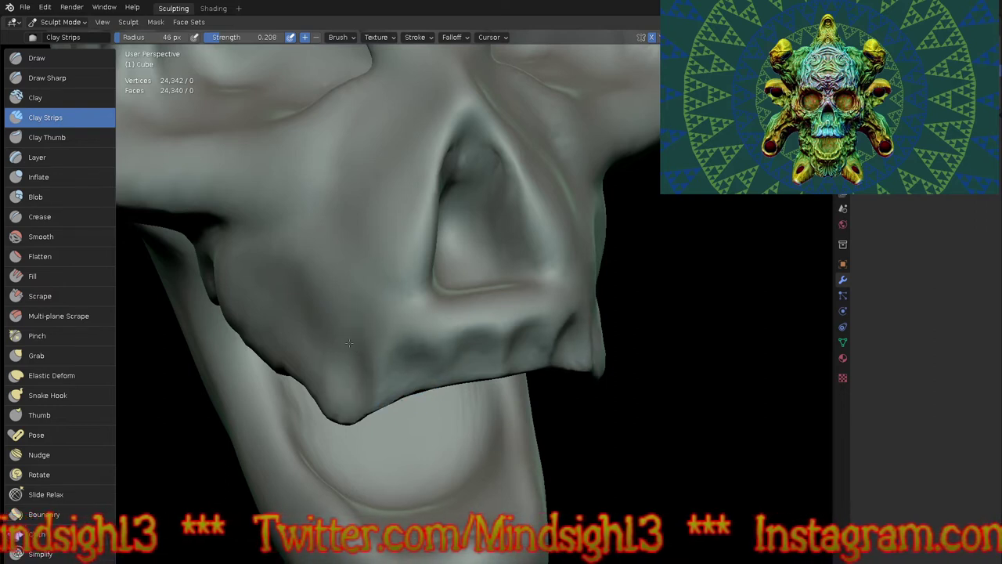
Step: Build up pointed canine ridges beside the front tooth roots on the upper jaw's lower rim
middle_click_drag(361, 442, 363, 397)
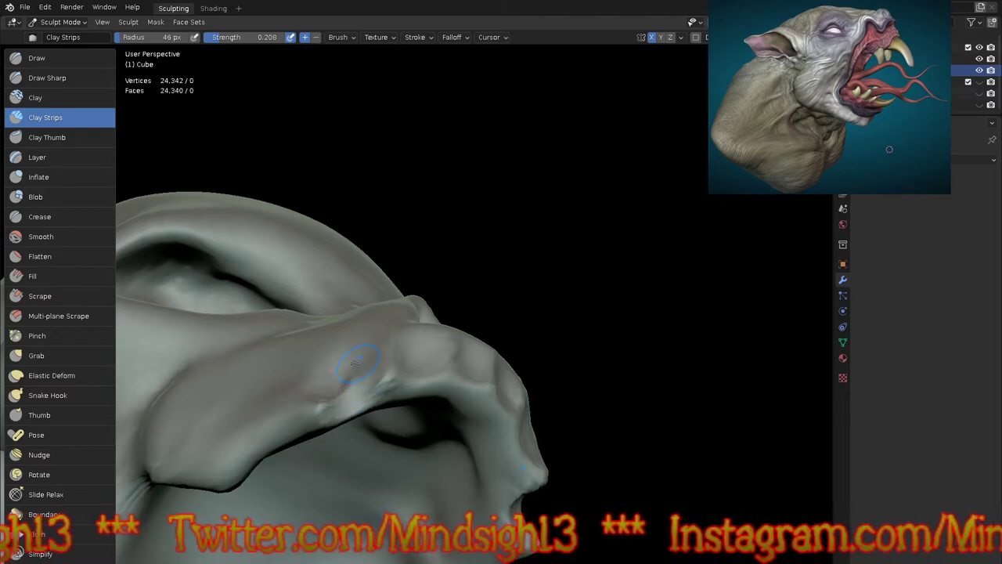
middle_click_drag(386, 383, 371, 412)
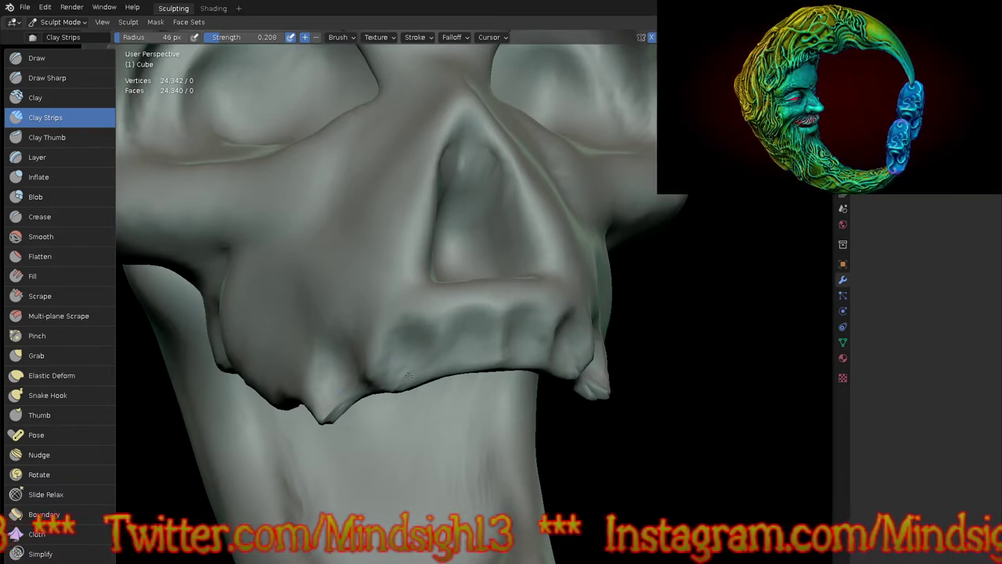
scroll(408, 377, "down", 4)
middle_click_drag(408, 377, 472, 323)
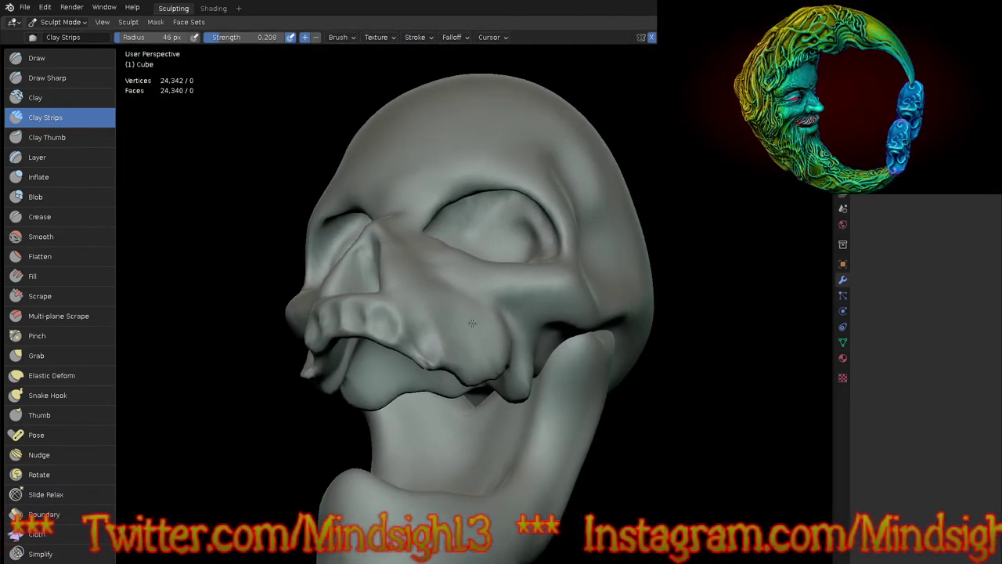
Step: Extend the tooth-root bumps with Clay Strips along the sides of the upper jaw toward the back
scroll(472, 322, "up", 5)
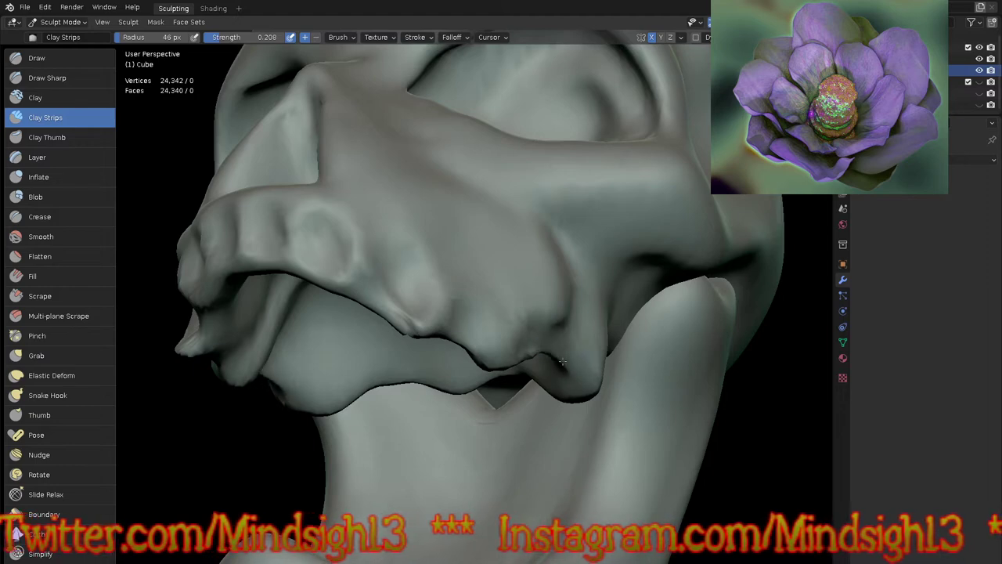
middle_click_drag(553, 352, 587, 447)
scroll(587, 448, "down", 3)
middle_click_drag(501, 368, 634, 362)
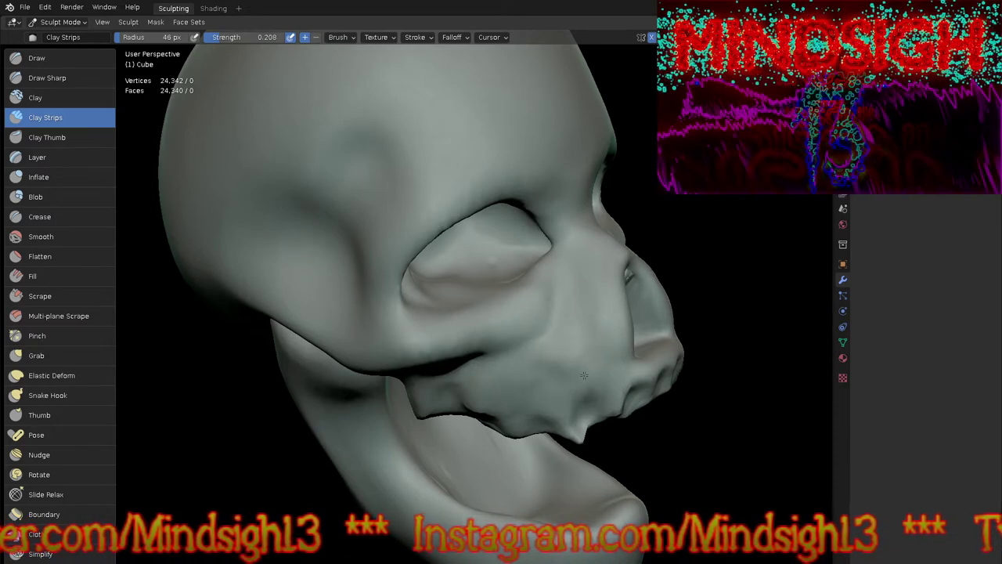
middle_click_drag(654, 373, 610, 379)
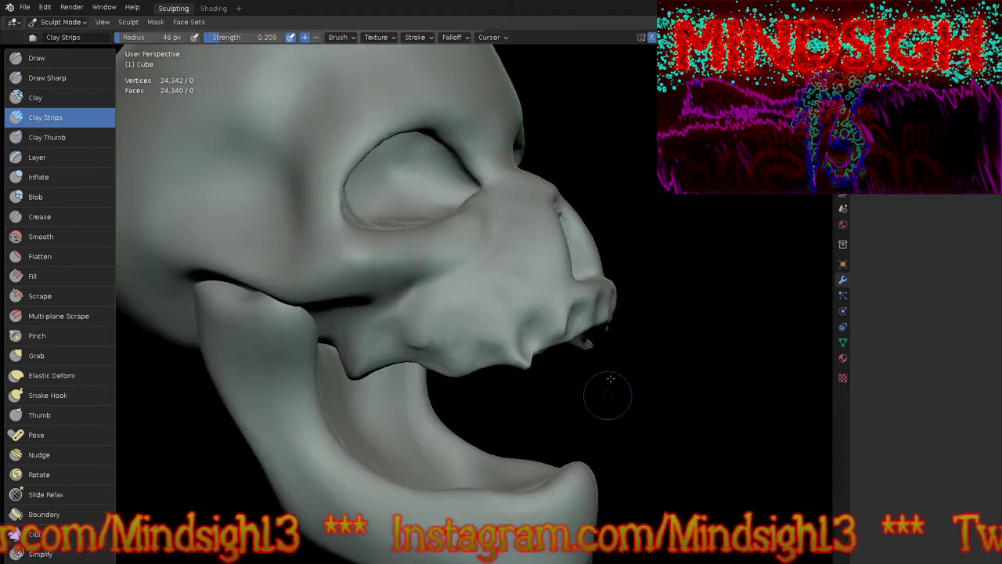
middle_click_drag(555, 333, 474, 333)
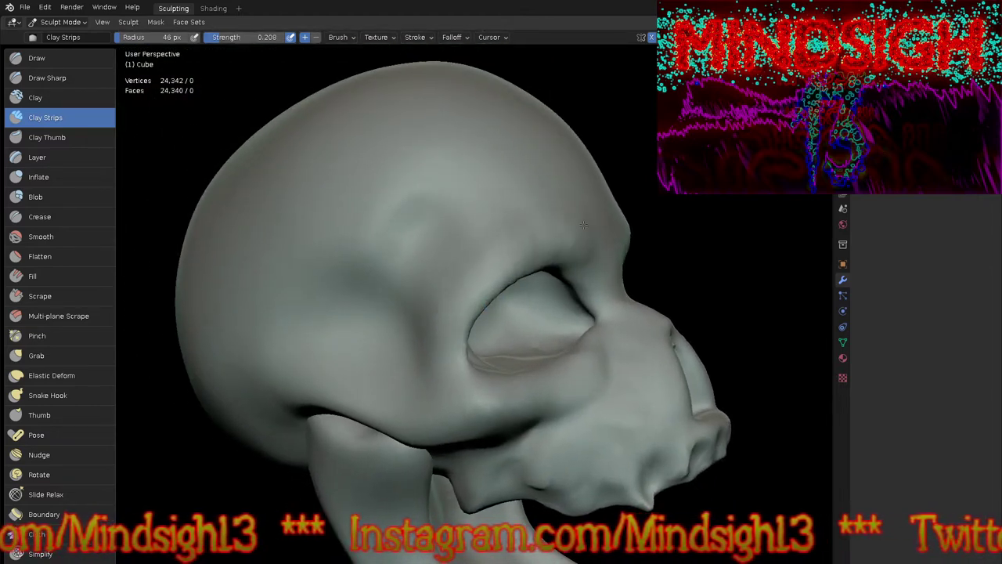
Step: Activate the Draw brush, maximize the viewport with the toolbar hidden, and show the active brush's settings in the sidebar
scroll(543, 219, "down", 4)
mouse_move(704, 266)
middle_mouse_down()
mouse_move(637, 274)
mouse_move(506, 344)
mouse_move(517, 400)
middle_mouse_up()
key("x")
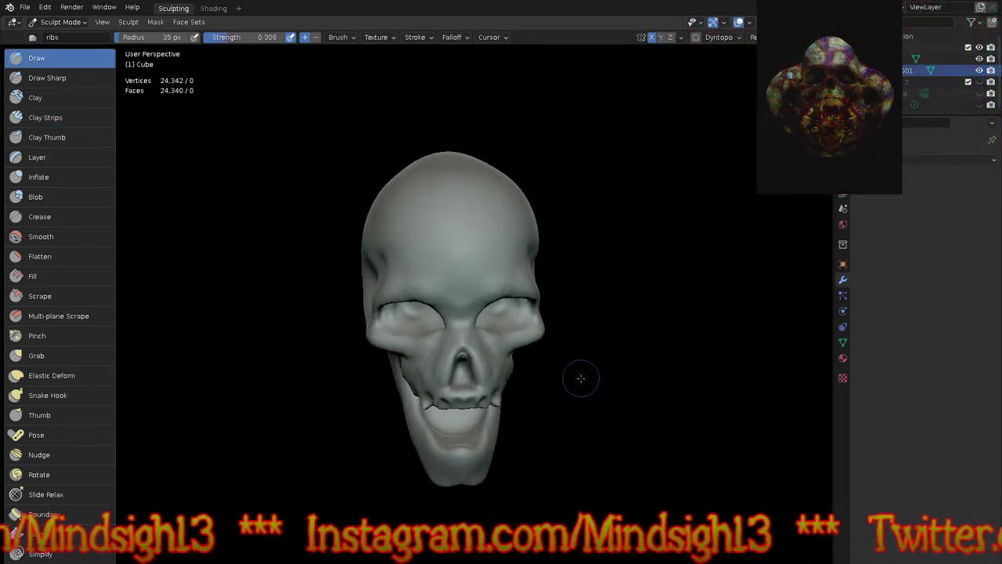
key("n")
key("ctrl+space")
mouse_move(732, 316)
middle_mouse_down("shift")
mouse_move(625, 336)
mouse_move(618, 327)
middle_mouse_up("shift")
key("t")
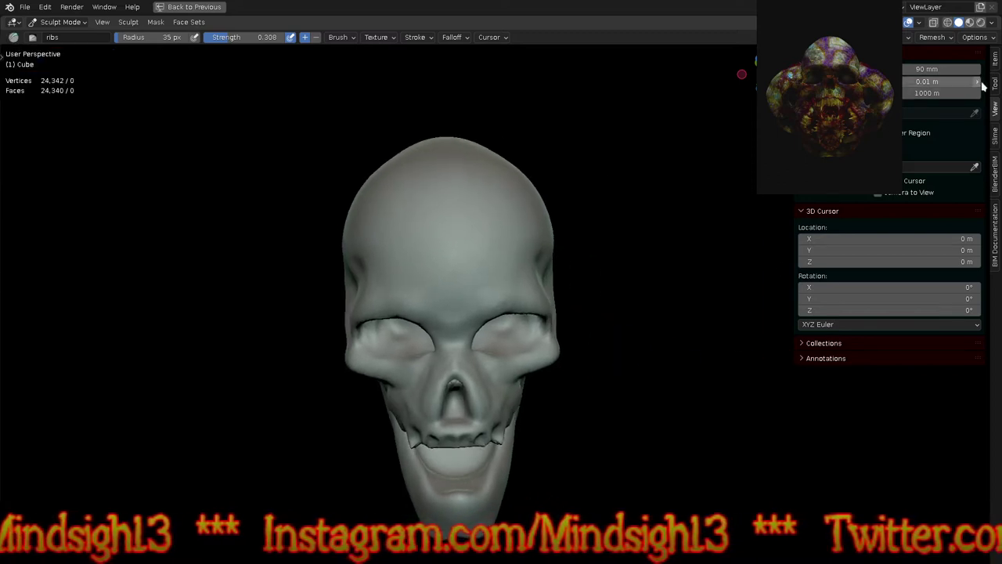
left_click(995, 84)
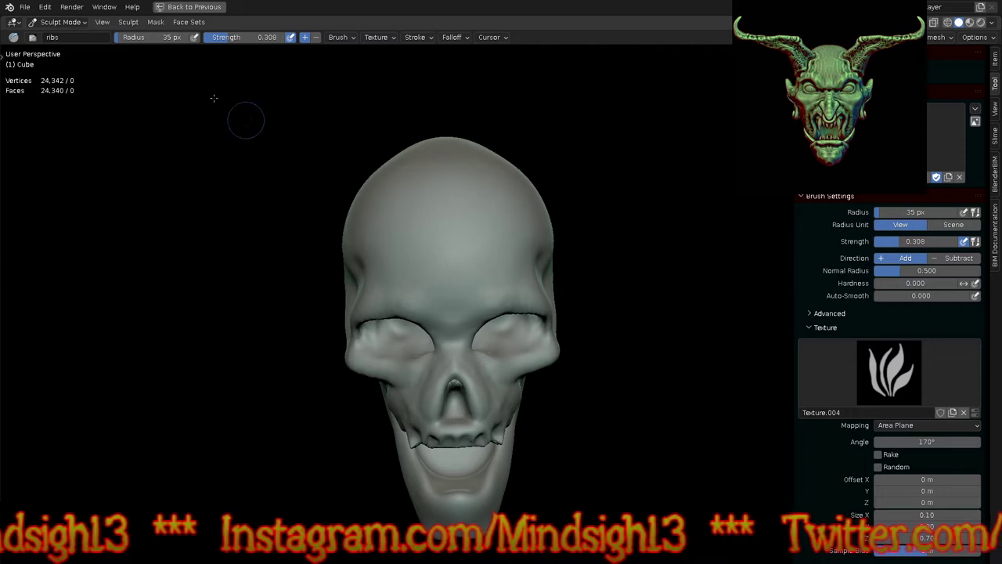
left_click(41, 9)
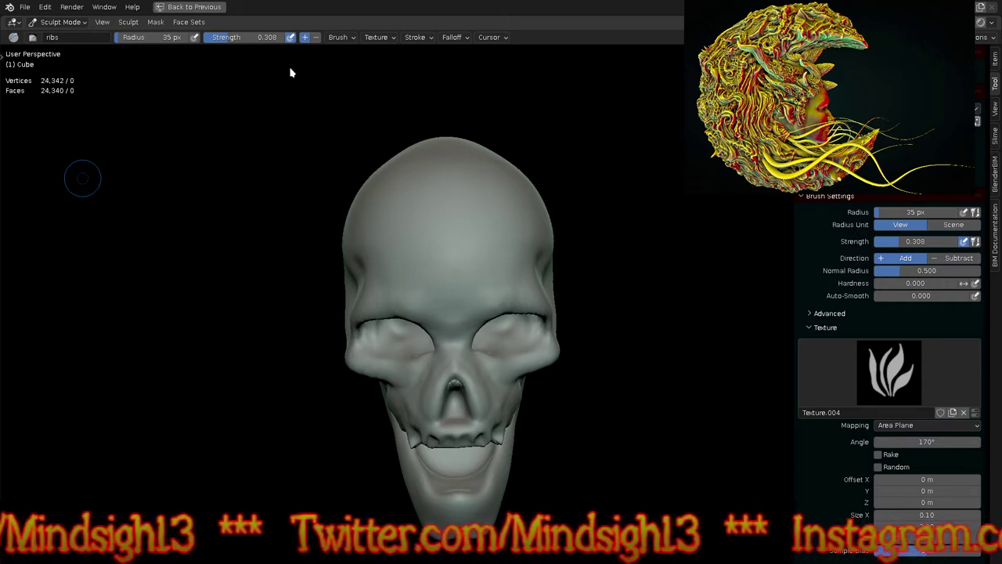
Step: Turn the view onto the skull's forehead and switch the Draw brush from ribs to the gross texture brush
middle_click_drag(566, 390, 552, 274)
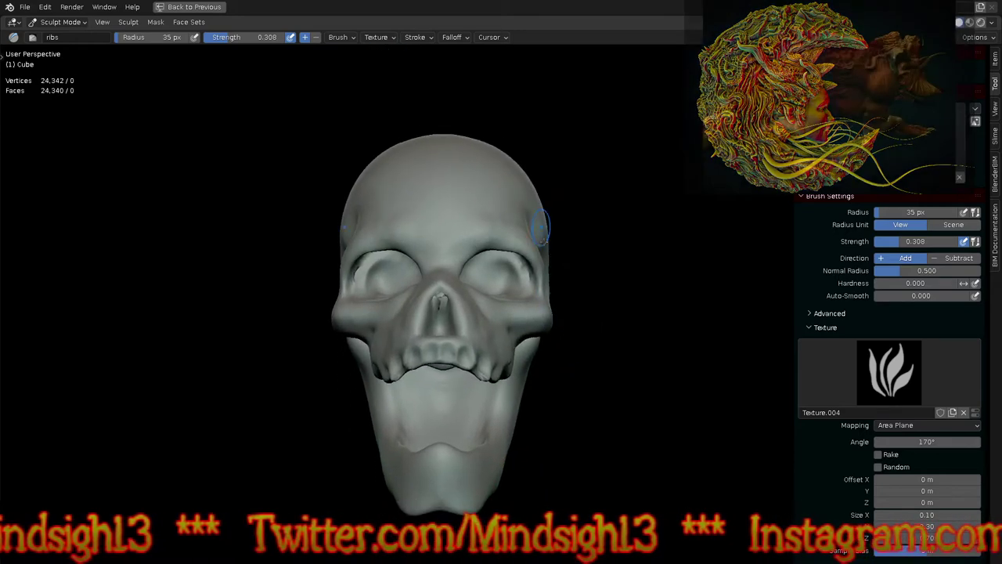
middle_click_drag(541, 233, 542, 324)
middle_click_drag(541, 266, 538, 406, "shift")
left_click(881, 137)
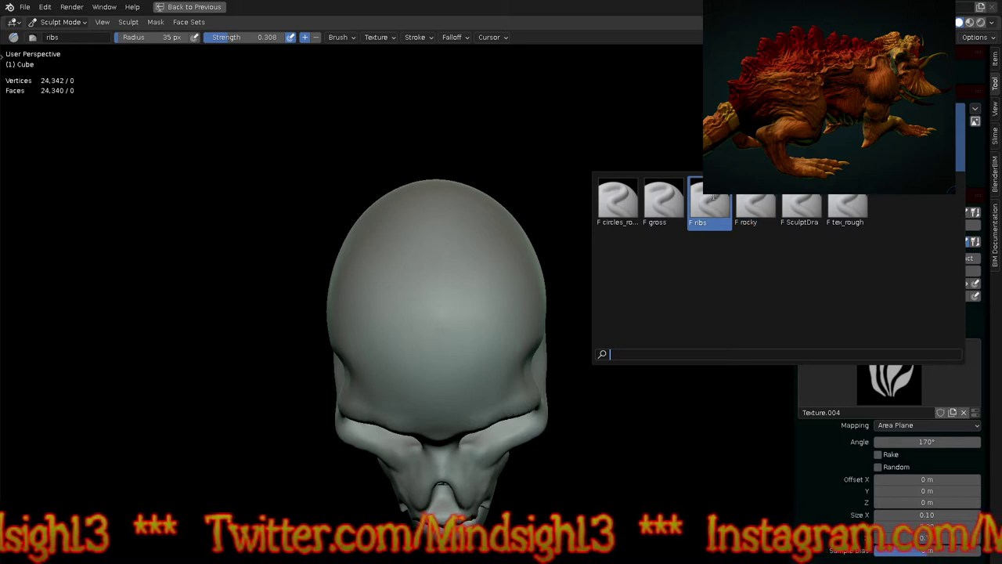
left_click(664, 202)
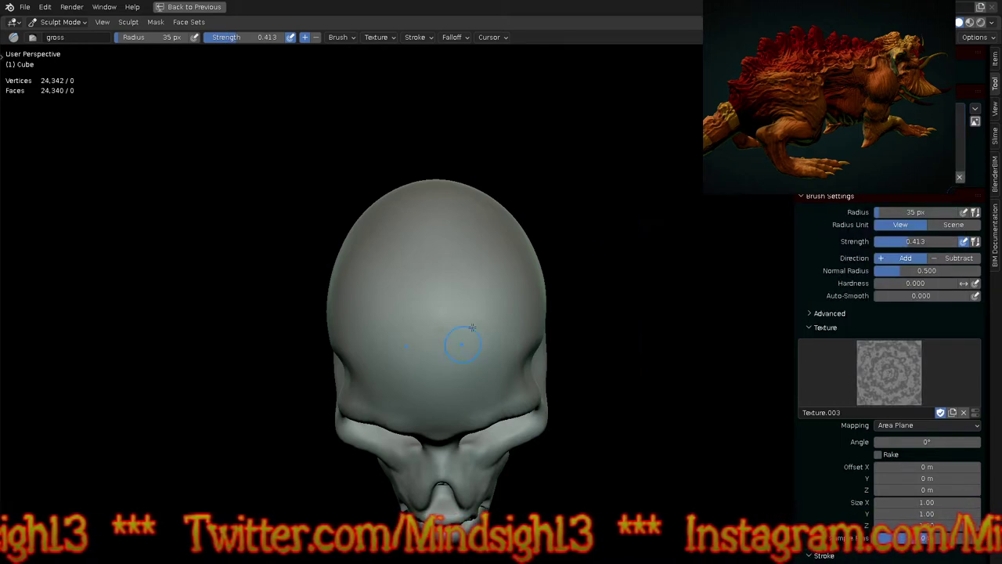
Step: Texture the forehead, cranium side, cheekbone and upper jaw with strokes of the gross brush
mouse_move(485, 328)
left_mouse_down()
mouse_move(513, 368)
mouse_move(462, 386)
mouse_move(441, 428)
left_mouse_up()
middle_click_drag(599, 420, 486, 334)
scroll(485, 334, "up", 3)
mouse_move(525, 144)
left_mouse_down()
mouse_move(538, 286)
mouse_move(672, 398)
mouse_move(686, 268)
left_mouse_up()
left_click_drag(567, 119, 517, 141)
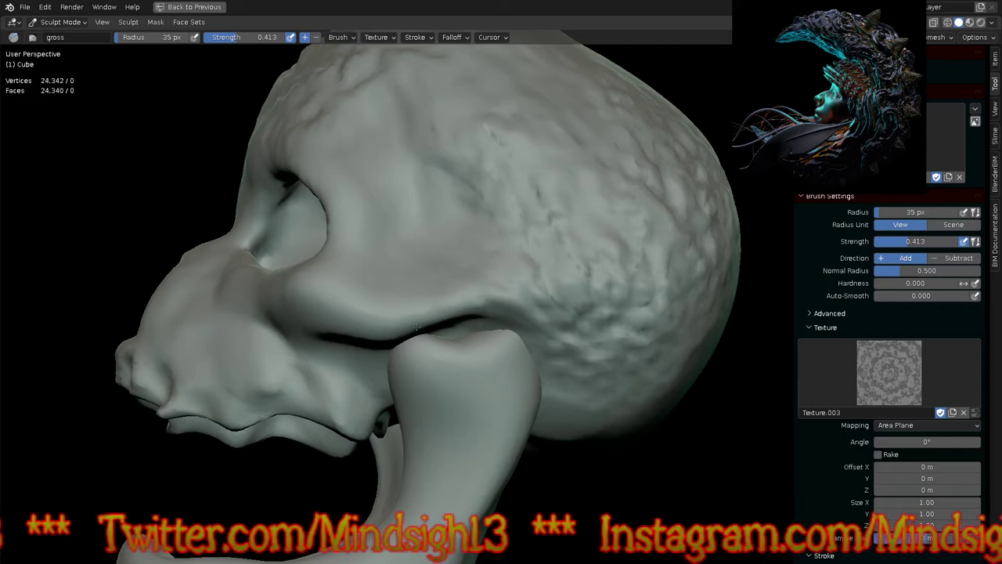
left_click_drag(321, 338, 274, 349)
left_click_drag(155, 359, 366, 417)
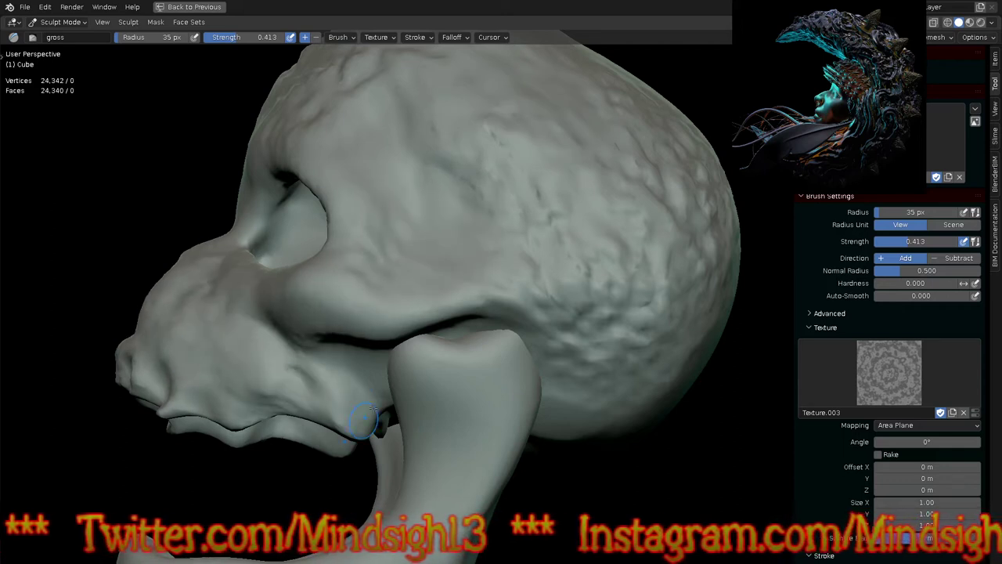
Step: Make the lower jaw the active sculpt object and roughen its side and rear corner with the gross brush
key("alt+q")
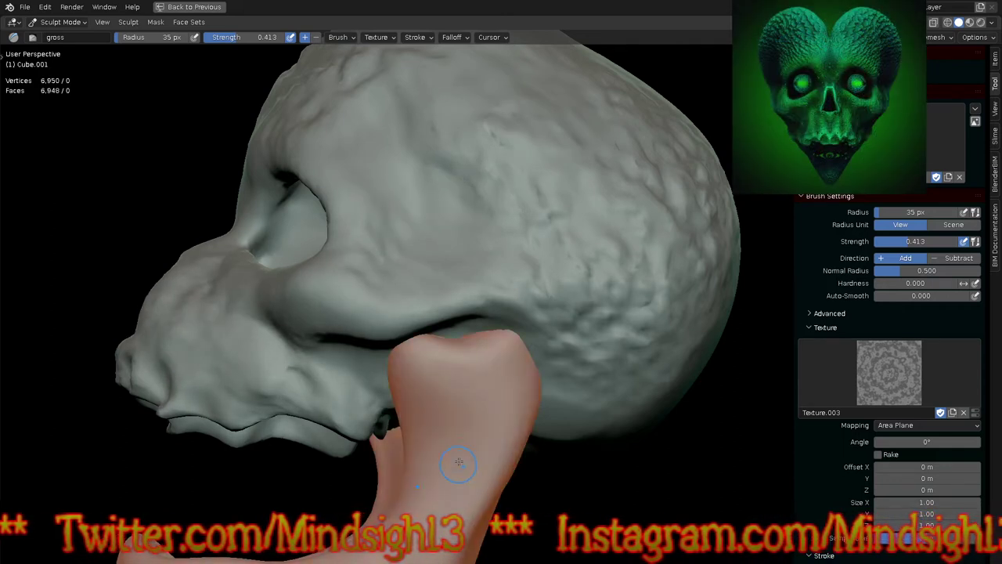
scroll(478, 469, "down", 4)
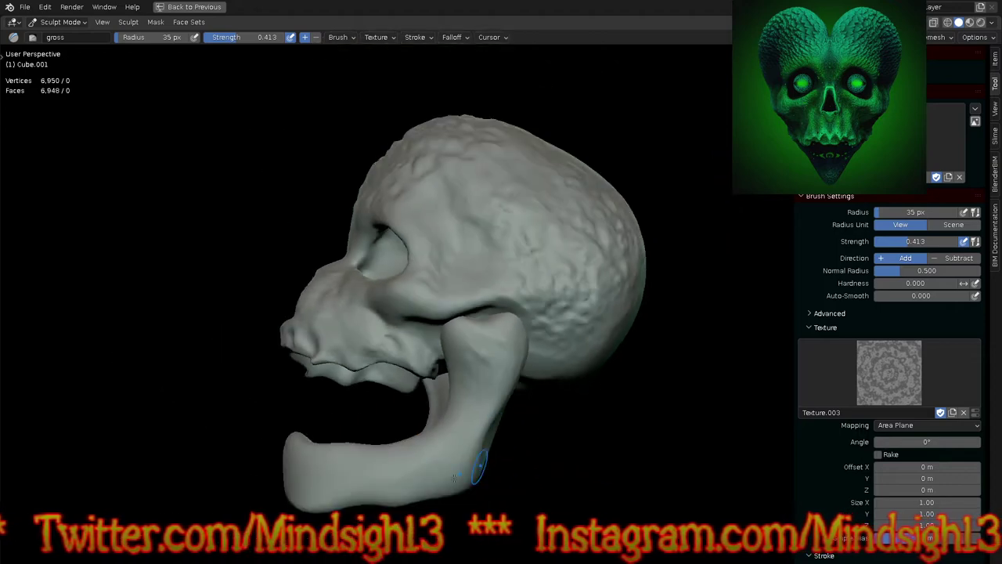
left_click_drag(429, 450, 376, 455)
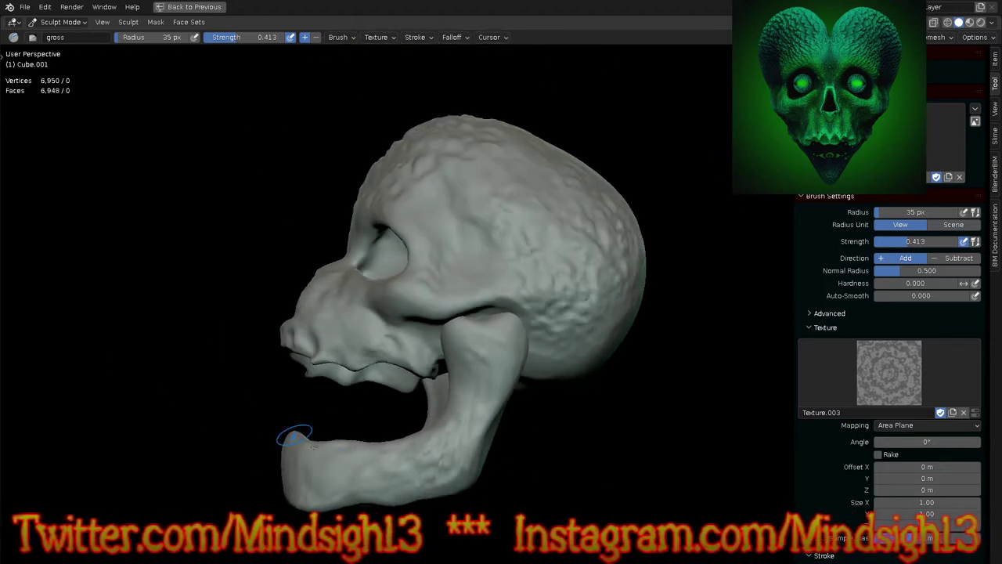
key("ctrl+z")
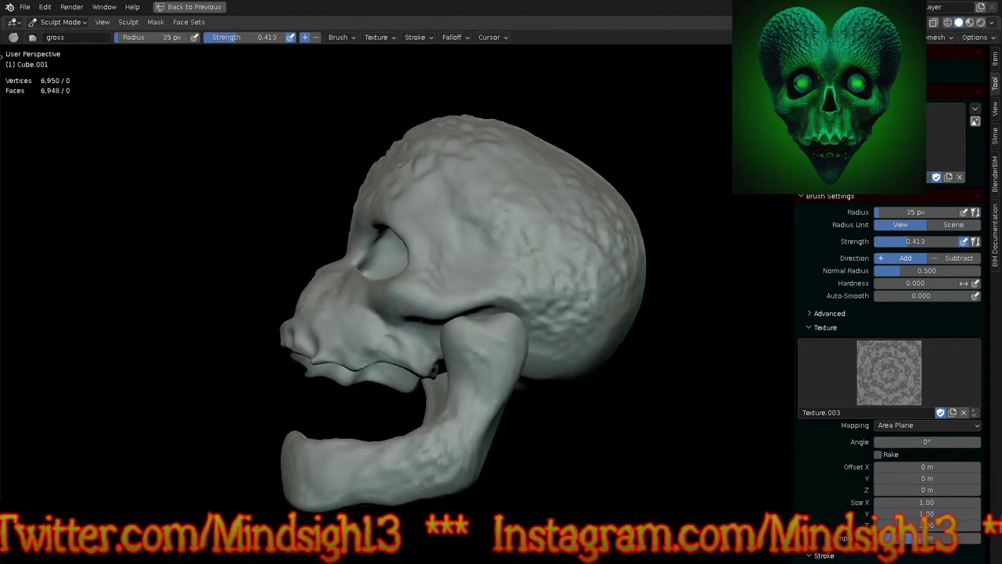
Step: Return to sculpting the skull, add gross texture across the upper jaw, cheekbones and back of the cranium, and smooth the nose area
key("alt+q")
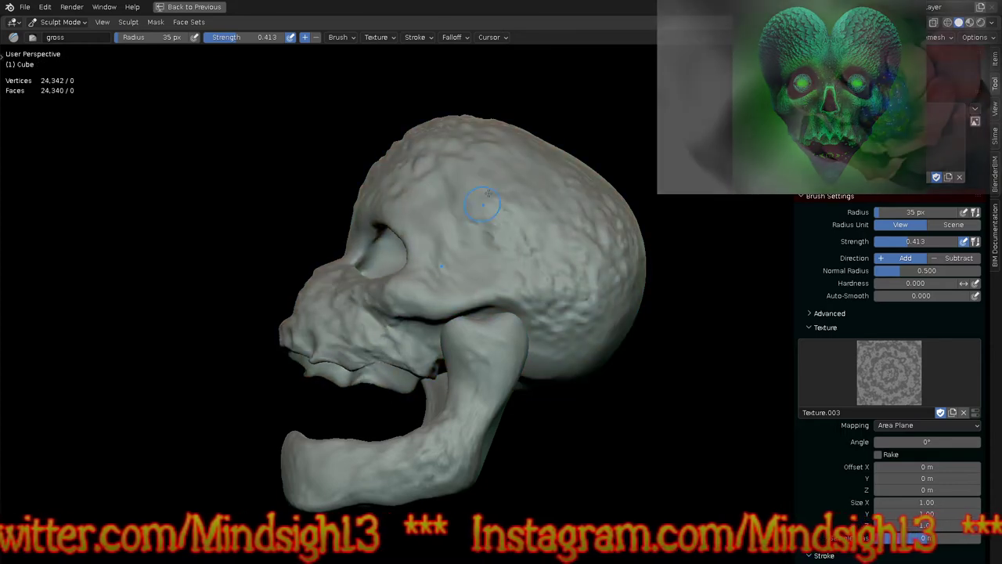
middle_click_drag(479, 248, 439, 311)
left_click_drag(279, 296, 180, 308)
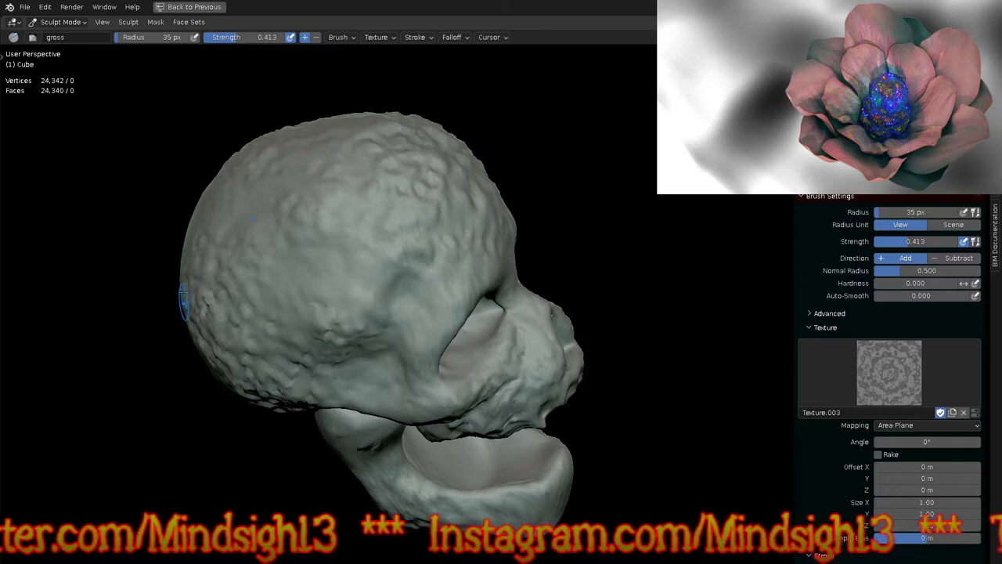
mouse_move(183, 420)
middle_mouse_down()
mouse_move(569, 205)
mouse_move(593, 265)
mouse_move(525, 264)
middle_mouse_up()
middle_click_drag(404, 328, 398, 235, "ctrl")
left_click_drag(398, 219, 401, 212, "shift")
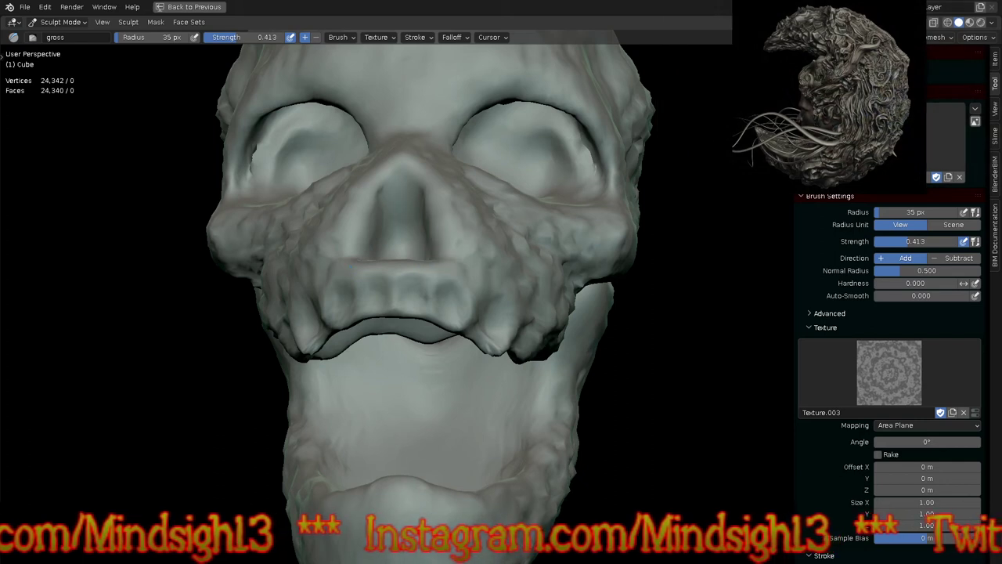
Step: Switch to the tex_rough brush, try strokes across the nose bridge and cheeks, and undo the unwanted ones
left_click(888, 137)
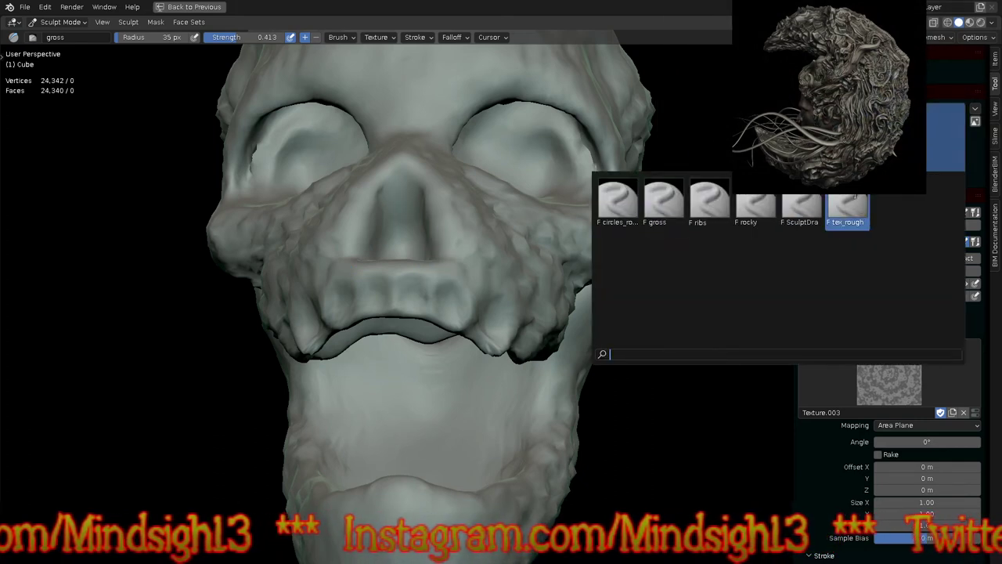
left_click(848, 205)
mouse_move(556, 219)
left_mouse_down()
mouse_move(532, 235)
mouse_move(501, 227)
mouse_move(462, 188)
left_mouse_up()
mouse_move(613, 428)
left_mouse_down()
mouse_move(352, 435)
mouse_move(288, 414)
left_mouse_up()
key("ctrl+z")
key("ctrl+z")
key("ctrl+z")
key("ctrl+z")
key("ctrl+z")
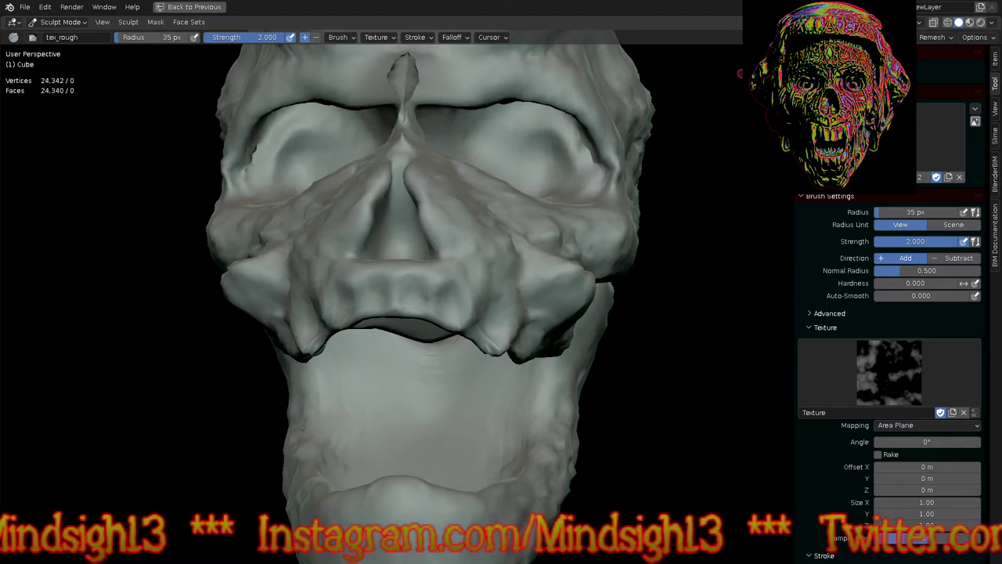
Step: Raise pointed spikes on the sides of the forehead and along the cheekbones with the tex_rough brush
scroll(480, 445, "down", 1)
scroll(480, 445, "down", 2)
mouse_move(480, 445)
middle_mouse_down()
mouse_move(600, 418)
mouse_move(583, 427)
mouse_move(566, 425)
mouse_move(566, 407)
mouse_move(585, 394)
middle_mouse_up()
mouse_move(299, 329)
left_mouse_down()
mouse_move(459, 161)
mouse_move(548, 130)
mouse_move(612, 257)
left_mouse_up()
scroll(614, 319, "down", 2)
middle_click_drag(614, 319, 561, 279)
scroll(499, 324, "up", 2)
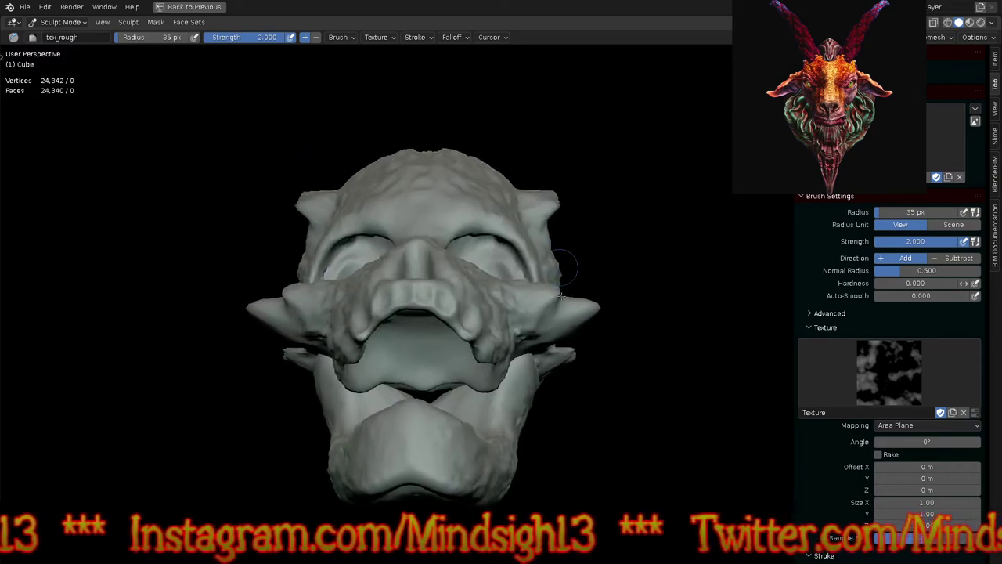
Step: Switch to the Grab brush with a 198 px radius and pull the tips of the forehead spikes outward
scroll(561, 276, "up", 2)
key("g")
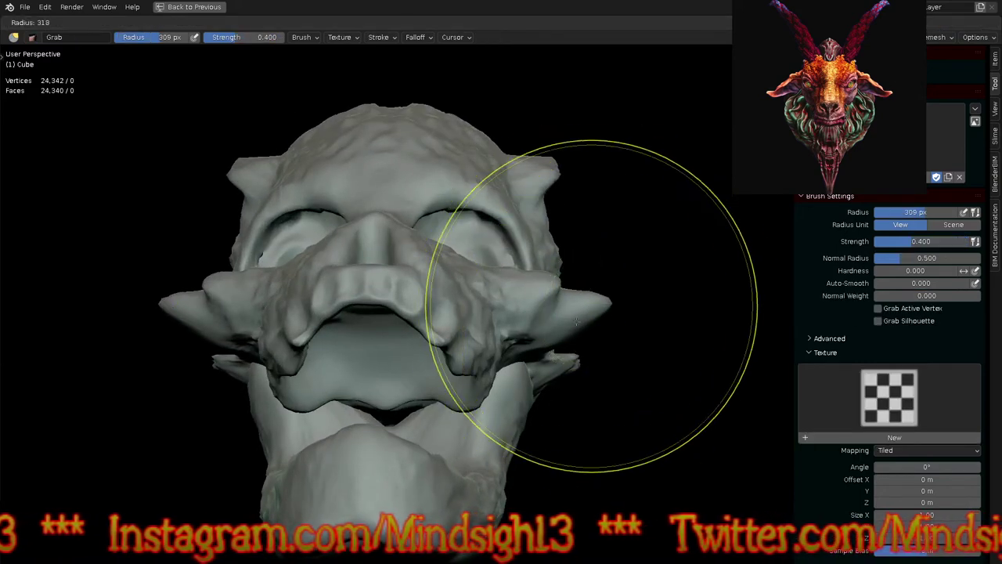
left_click_drag(606, 300, 677, 282)
scroll(549, 292, "up", 3)
mouse_move(603, 242)
left_mouse_down()
mouse_move(631, 264)
mouse_move(551, 310)
left_mouse_up()
mouse_move(517, 273)
middle_mouse_down()
mouse_move(538, 351)
mouse_move(509, 188)
middle_mouse_up()
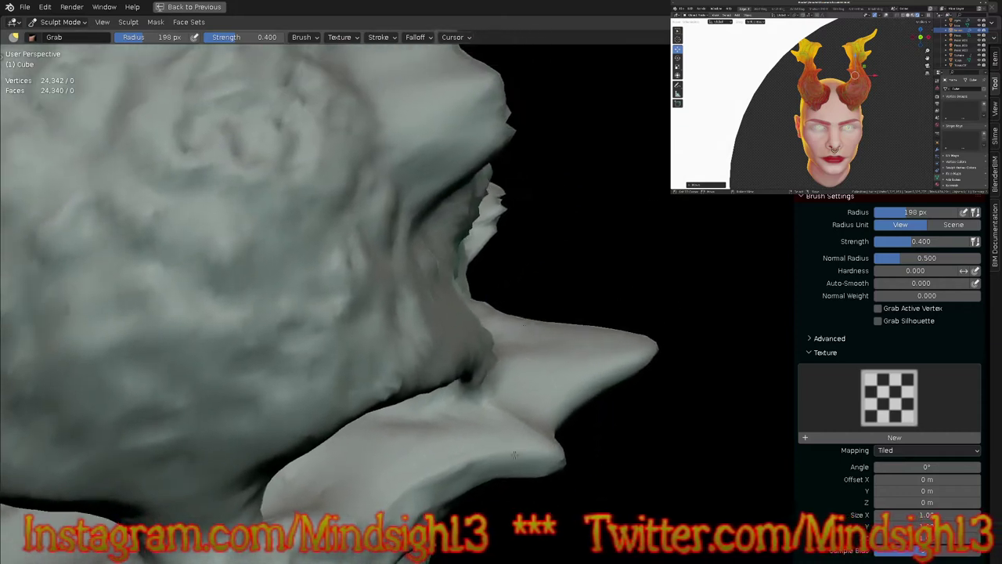
mouse_move(524, 86)
left_mouse_down()
mouse_move(552, 69)
mouse_move(562, 75)
left_mouse_up()
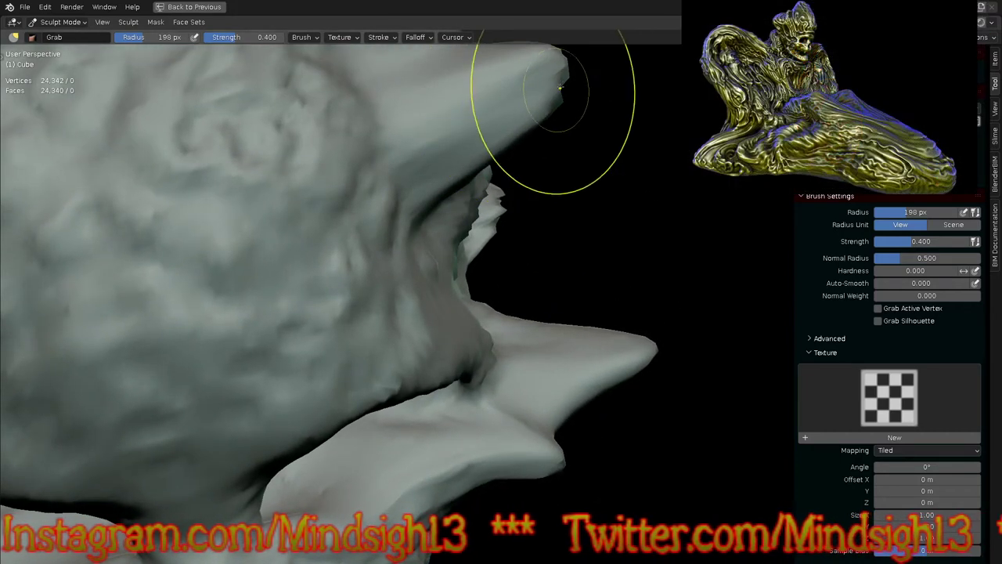
Step: Stretch the forehead spikes into long horns that sweep outward and upward with the Grab brush
mouse_move(549, 210)
middle_mouse_down("ctrl")
mouse_move(546, 338)
mouse_move(523, 123)
middle_mouse_up("ctrl")
mouse_move(539, 123)
left_mouse_down()
mouse_move(574, 132)
mouse_move(538, 137)
mouse_move(564, 155)
left_mouse_up()
mouse_move(564, 155)
left_mouse_down()
mouse_move(576, 124)
mouse_move(605, 130)
mouse_move(650, 90)
mouse_move(657, 99)
left_mouse_up()
mouse_move(650, 270)
middle_mouse_down()
mouse_move(612, 260)
mouse_move(599, 271)
mouse_move(600, 261)
mouse_move(604, 290)
middle_mouse_up()
left_click_drag(523, 178, 527, 200)
left_click_drag(525, 180, 528, 196)
middle_click_drag(592, 291, 589, 202, "shift")
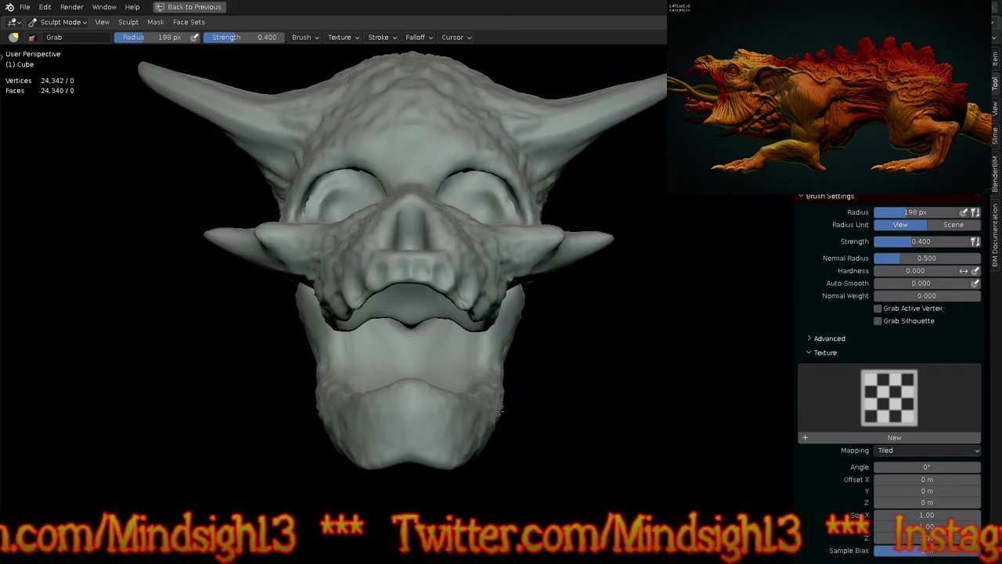
Step: Make the lower jaw the active sculpt object and pull its sides slightly outward with the Grab brush
scroll(504, 425, "up", 5)
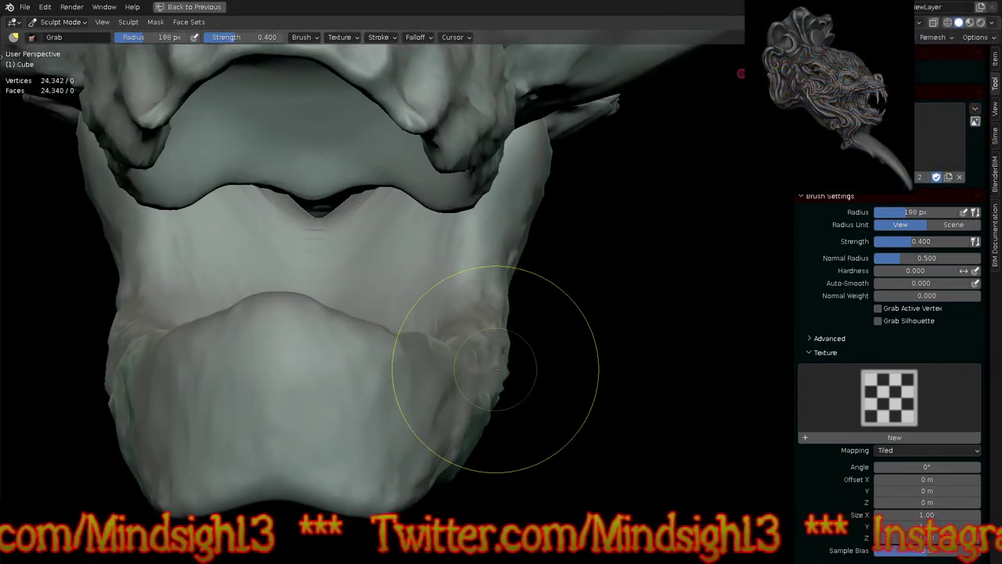
key("alt+q")
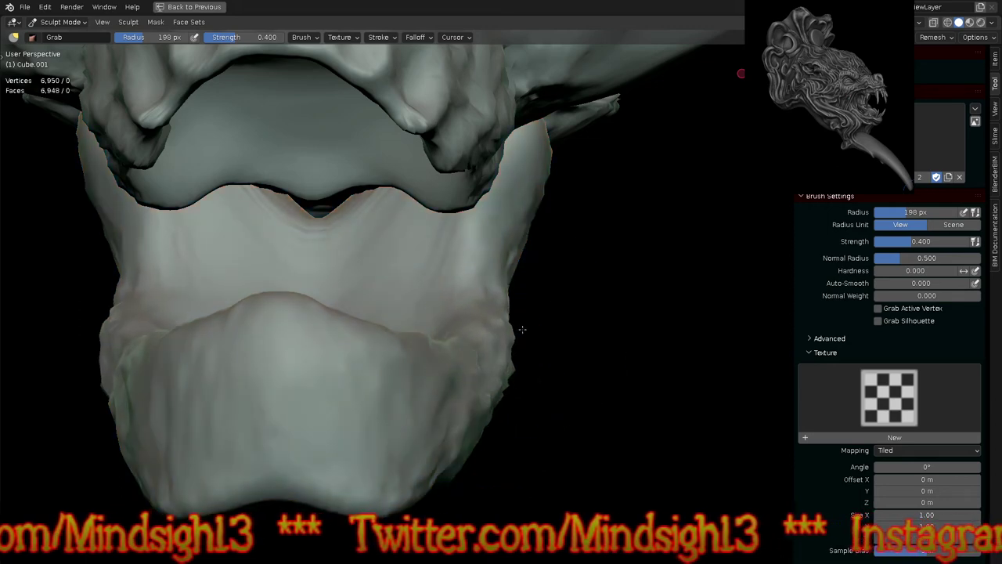
middle_click_drag(525, 317, 528, 385, "ctrl")
mouse_move(552, 337)
middle_mouse_down()
mouse_move(556, 385)
mouse_move(596, 358)
mouse_move(548, 368)
mouse_move(566, 381)
middle_mouse_up()
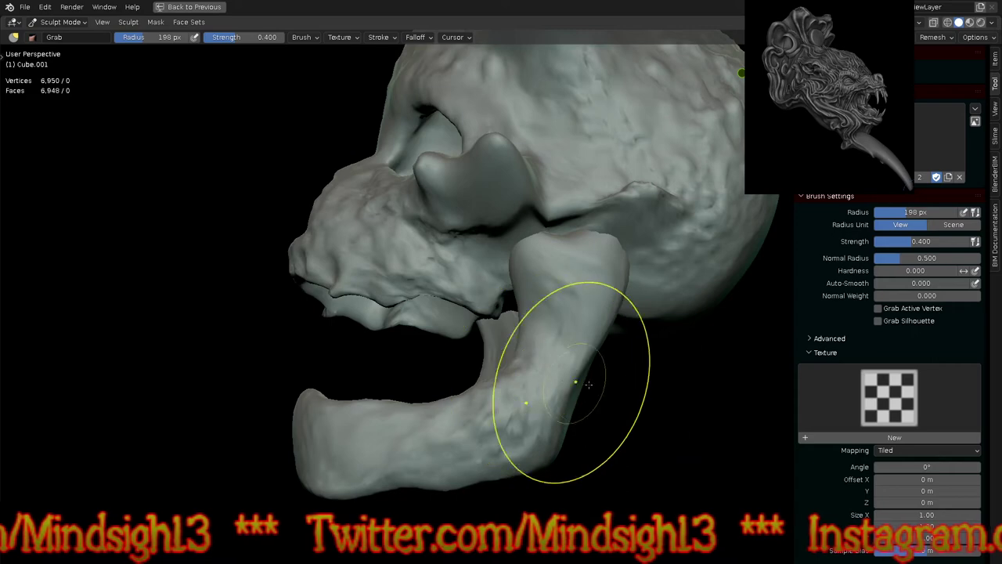
middle_click_drag(636, 243, 476, 374)
Step: Return to sculpting the skull and push up the bump on its lower edge behind the cheekbone
key("alt+q")
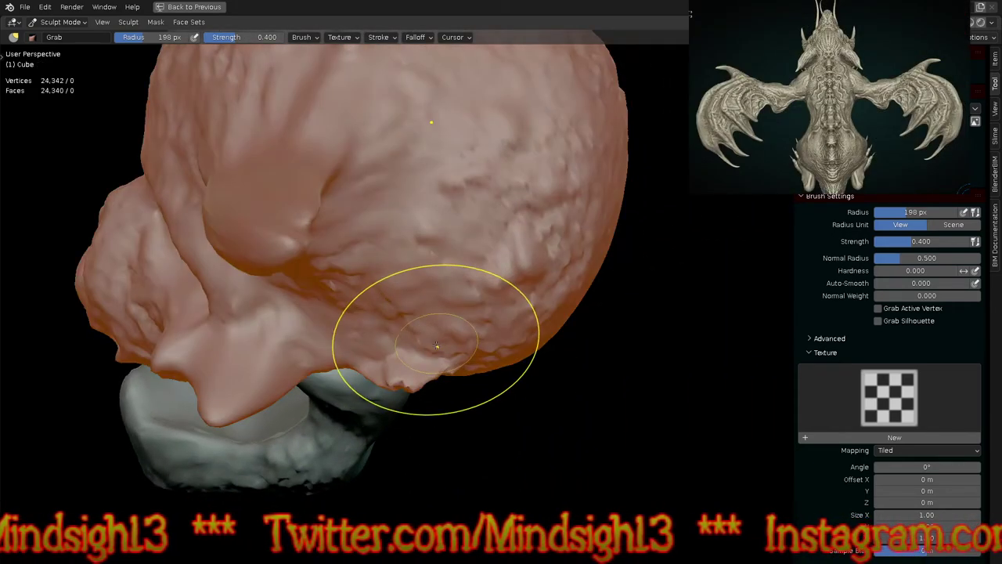
scroll(383, 378, "up", 3)
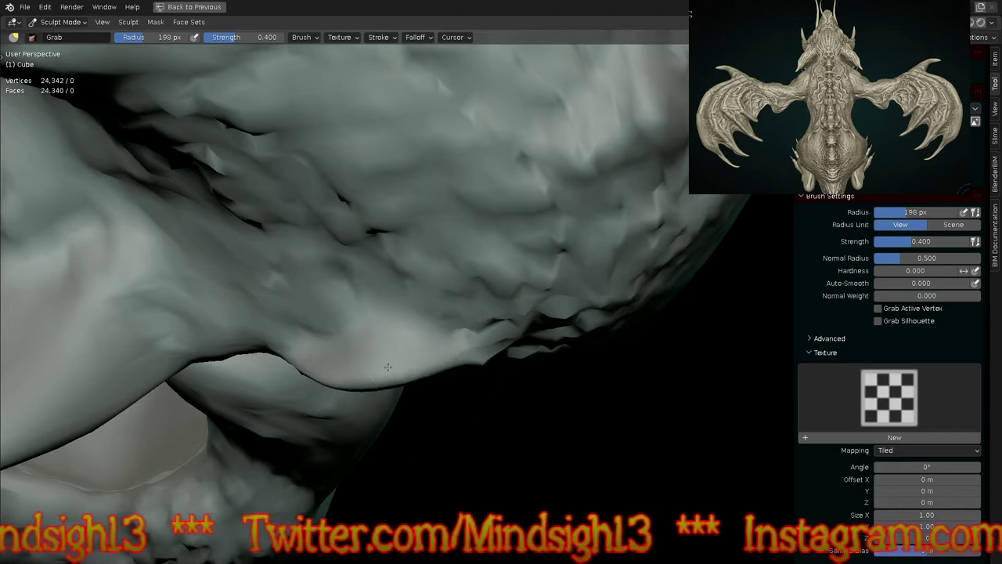
left_click_drag(376, 377, 374, 350)
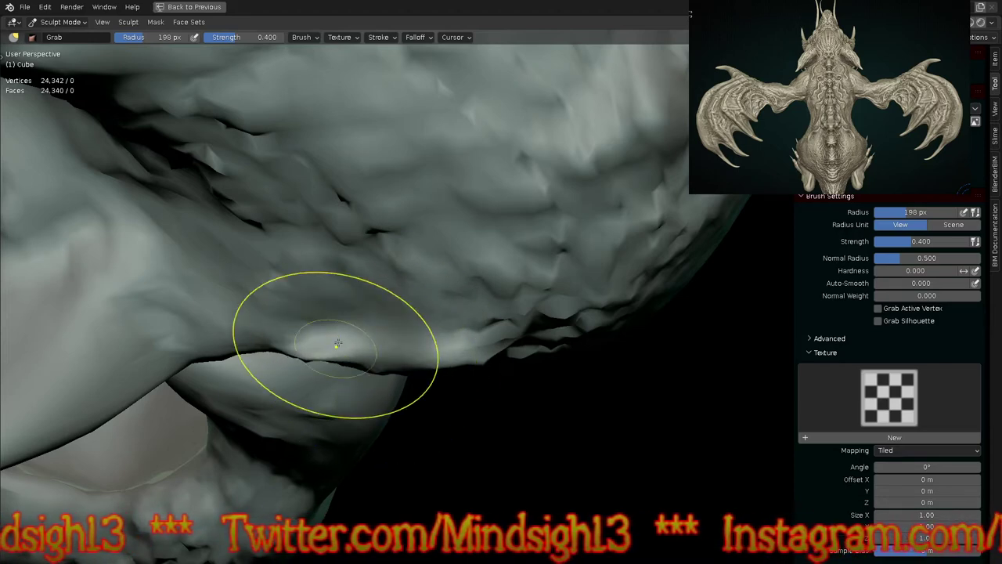
Step: Reshape the brow above the eye sockets and the area near the horn bases with the Grab brush
scroll(483, 280, "down", 5)
mouse_move(483, 279)
middle_mouse_down()
mouse_move(609, 363)
mouse_move(588, 419)
mouse_move(566, 298)
mouse_move(527, 405)
mouse_move(539, 329)
middle_mouse_up()
mouse_move(311, 304)
left_mouse_down()
mouse_move(298, 327)
mouse_move(298, 280)
left_mouse_up()
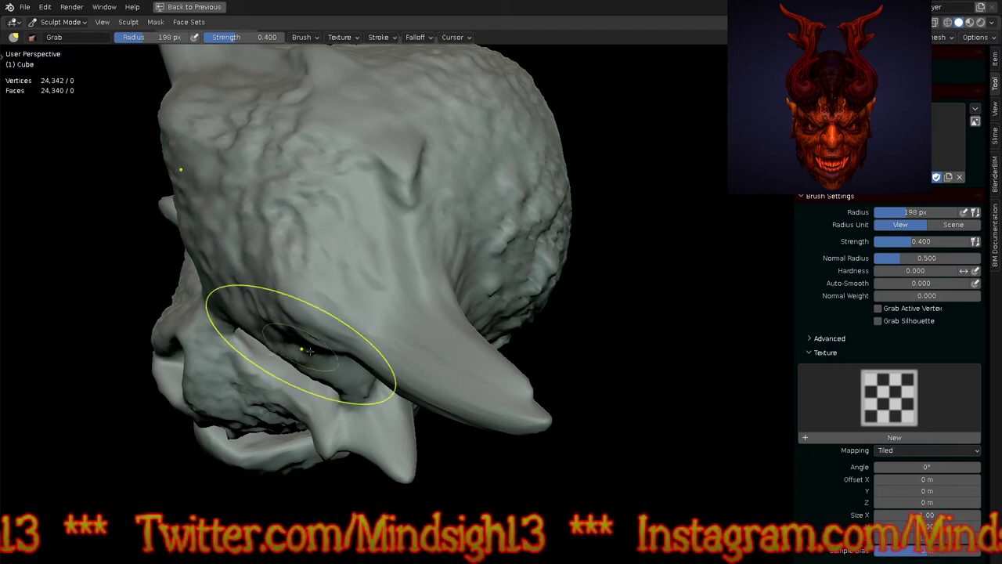
mouse_move(358, 381)
middle_mouse_down()
mouse_move(448, 425)
mouse_move(566, 362)
mouse_move(548, 335)
middle_mouse_up()
left_click_drag(416, 296, 398, 331)
Step: Pull the horns further outward and curve them with the Grab brush, checking their profile from the side
scroll(402, 282, "up", 3)
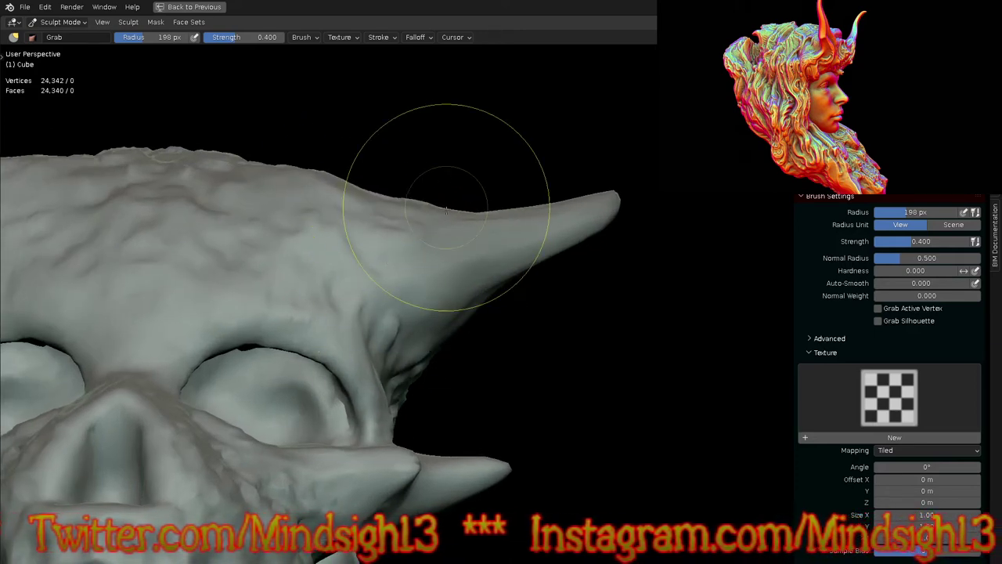
scroll(447, 190, "down", 5)
middle_click_drag(527, 314, 518, 321)
mouse_move(501, 243)
left_mouse_down()
mouse_move(538, 251)
mouse_move(535, 217)
mouse_move(564, 222)
left_mouse_up()
mouse_move(560, 260)
middle_mouse_down()
mouse_move(582, 380)
mouse_move(598, 264)
mouse_move(481, 297)
mouse_move(511, 290)
mouse_move(526, 303)
mouse_move(461, 293)
middle_mouse_up()
scroll(461, 293, "up", 2)
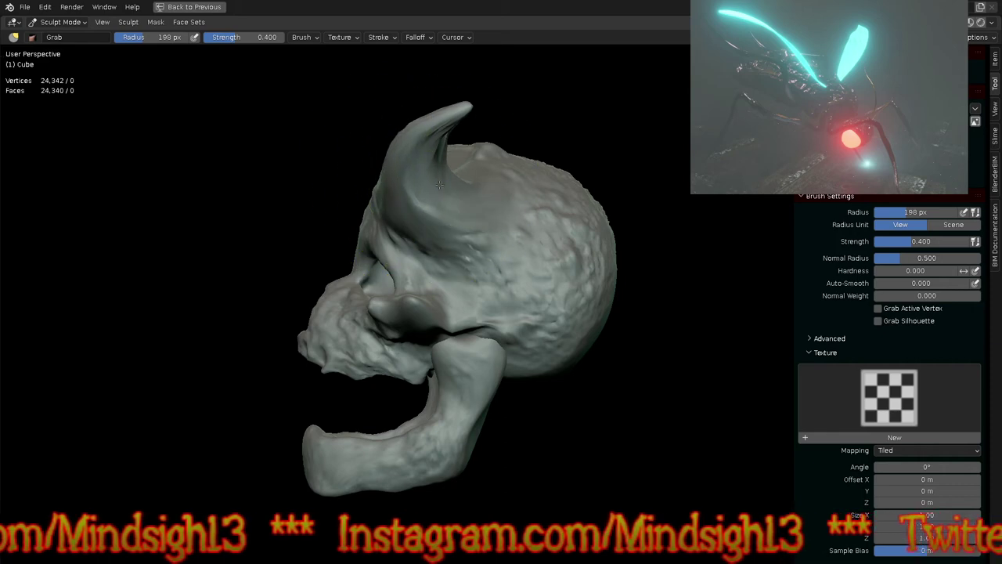
Step: Narrow the front of the upper jaw from below by pulling its sides inward with the Grab brush
mouse_move(425, 224)
middle_mouse_down()
mouse_move(450, 179)
mouse_move(577, 177)
mouse_move(593, 258)
mouse_move(593, 208)
mouse_move(617, 300)
mouse_move(425, 224)
mouse_move(388, 182)
middle_mouse_up()
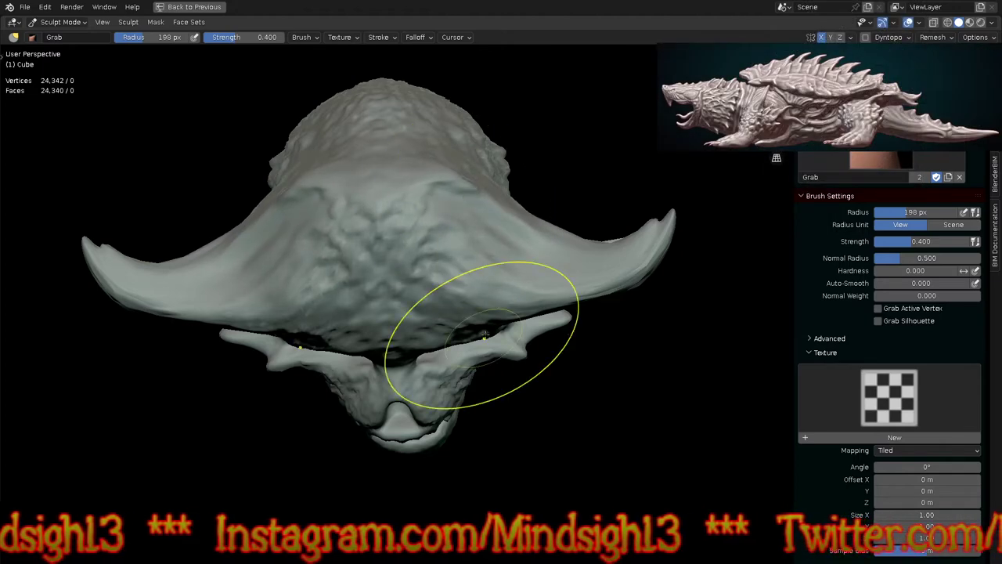
mouse_move(484, 335)
middle_mouse_down()
mouse_move(459, 179)
mouse_move(481, 269)
mouse_move(495, 267)
middle_mouse_up()
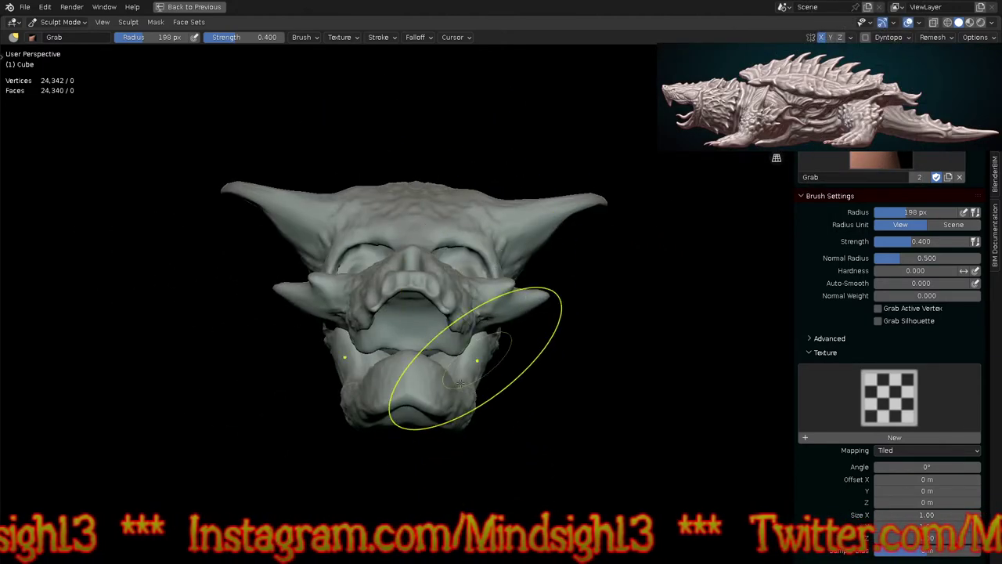
scroll(447, 349, "up", 4)
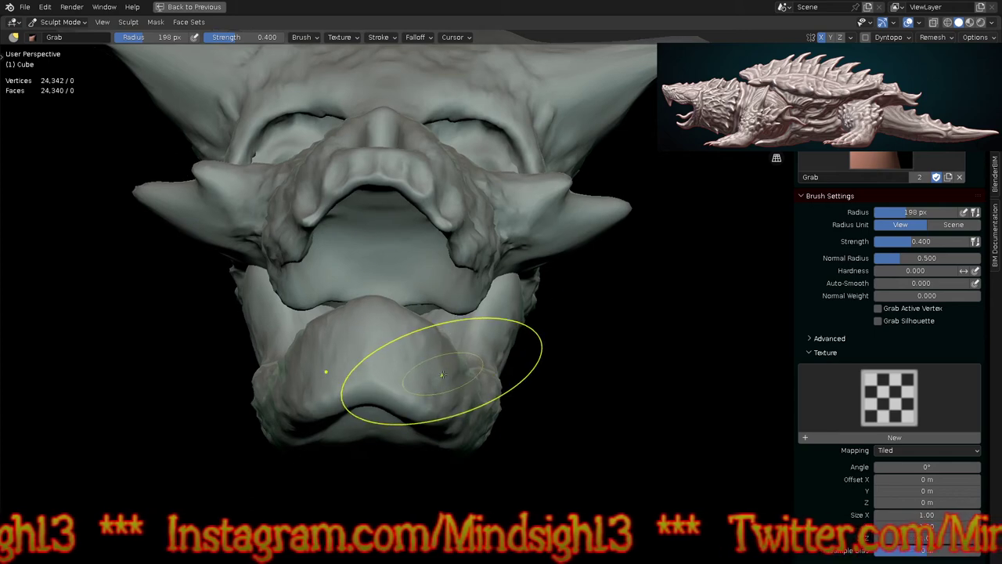
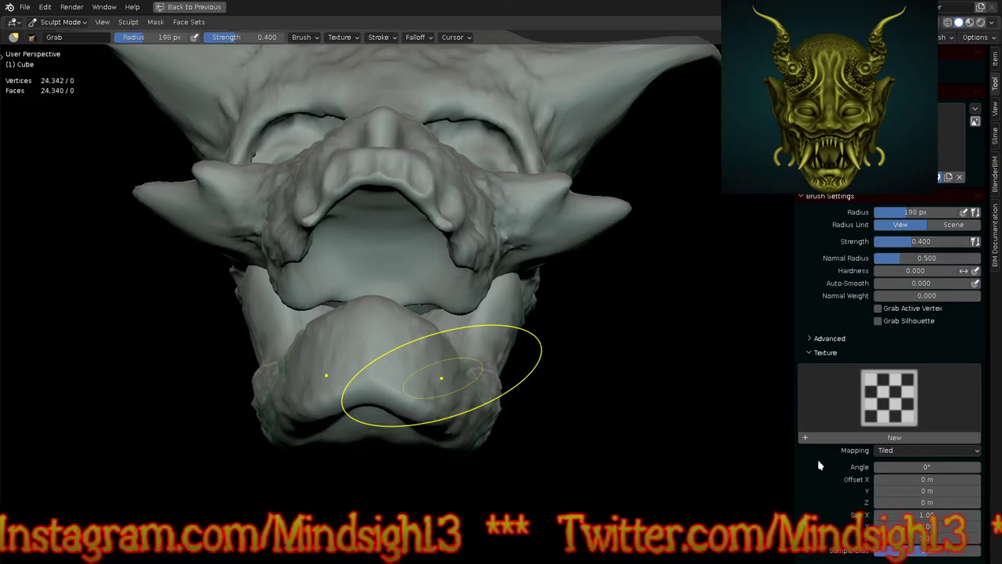
middle_click_drag(548, 358, 587, 402)
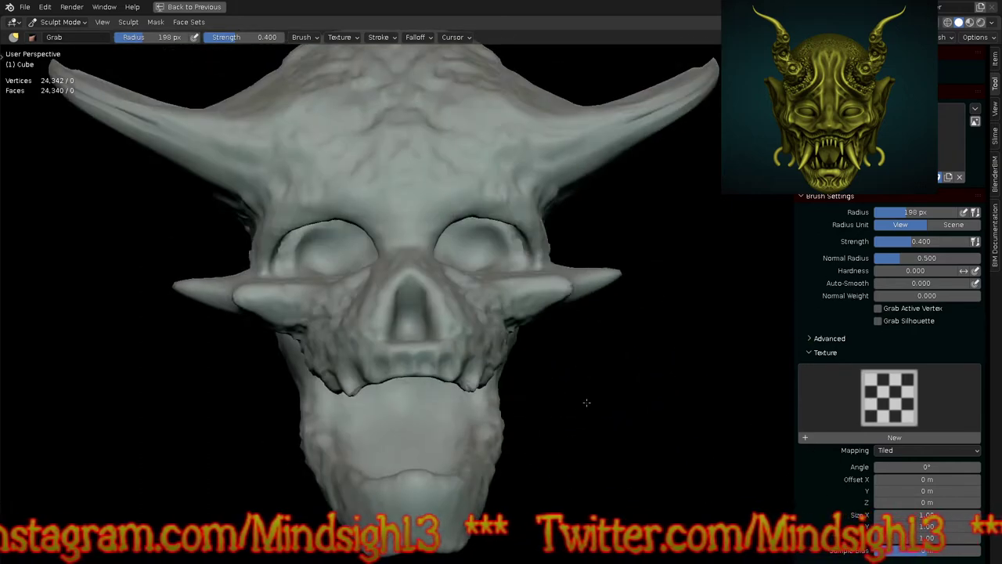
scroll(552, 384, "down", 3)
mouse_move(560, 367)
middle_mouse_down()
mouse_move(566, 311)
mouse_move(600, 336)
mouse_move(586, 340)
mouse_move(582, 364)
middle_mouse_up()
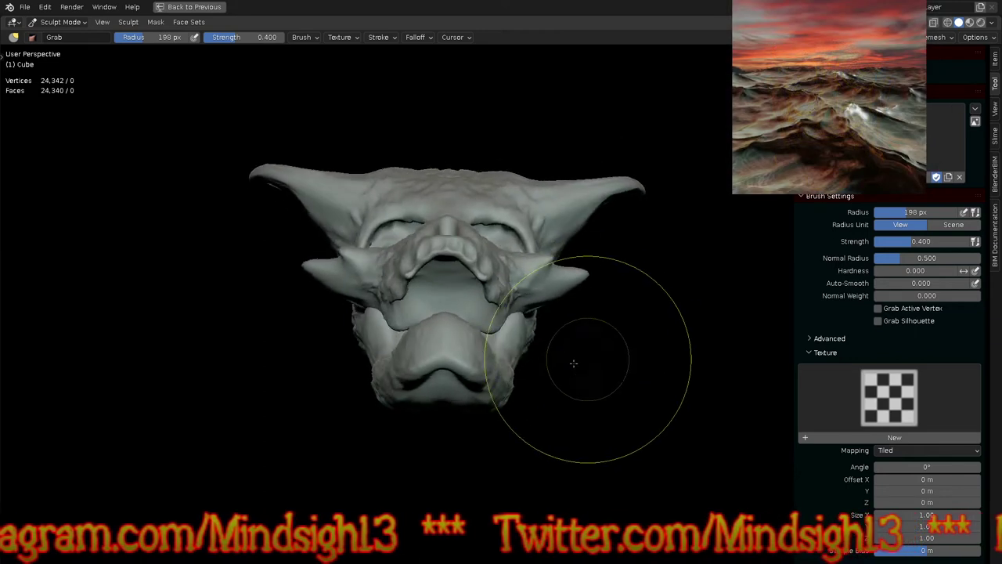
mouse_move(503, 320)
left_mouse_down()
mouse_move(465, 318)
mouse_move(473, 289)
mouse_move(462, 291)
mouse_move(459, 278)
left_mouse_up()
left_click_drag(467, 277, 454, 280)
left_click_drag(473, 280, 462, 301)
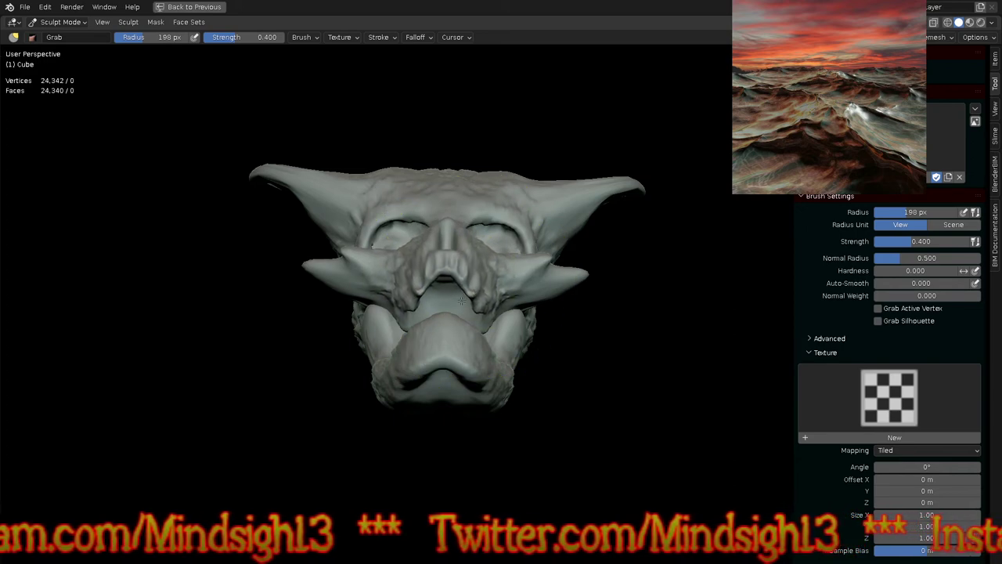
Step: Pull the front of the upper jaw forward and upward in side view with the Grab brush
mouse_move(470, 197)
middle_mouse_down()
mouse_move(600, 321)
mouse_move(575, 295)
middle_mouse_up()
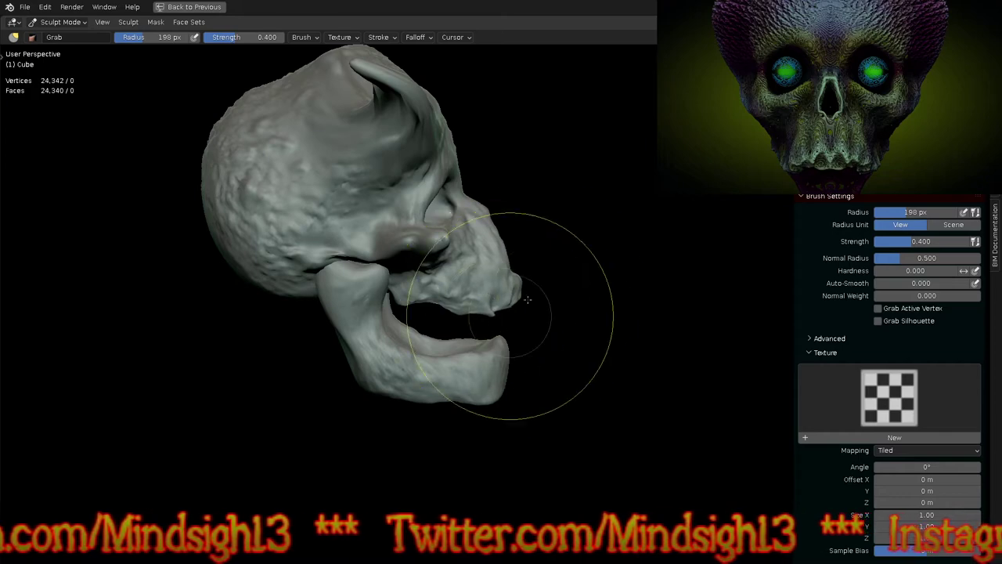
scroll(532, 309, "up", 5)
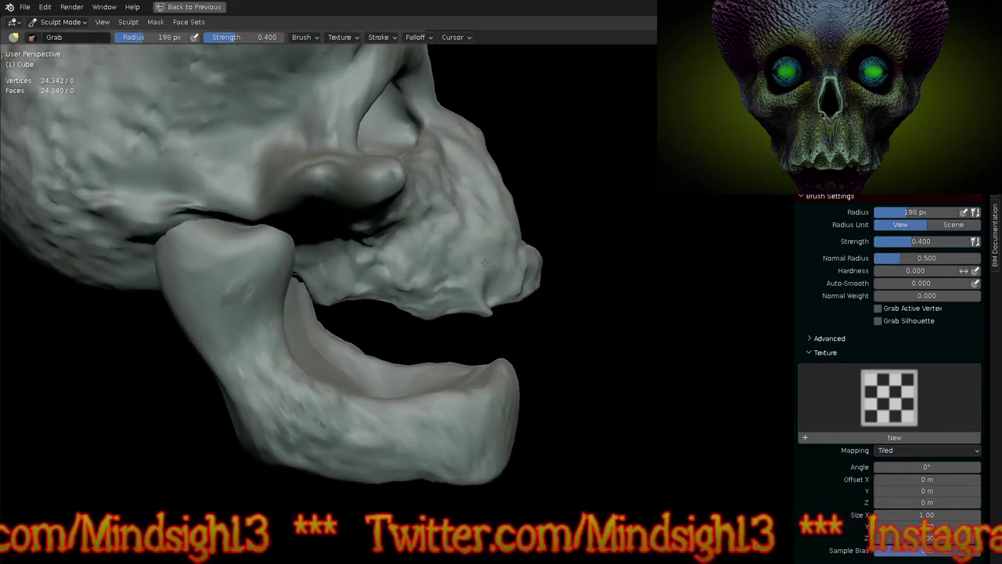
mouse_move(485, 262)
left_mouse_down()
mouse_move(515, 256)
mouse_move(526, 215)
left_mouse_up()
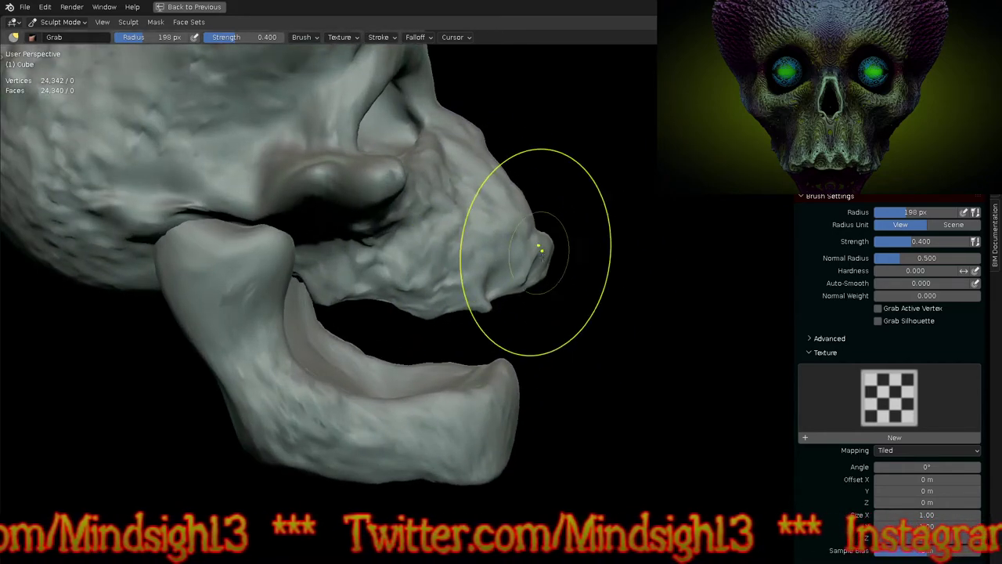
Step: Switch sculpting to the lower jaw and pull its chin forward and down into a long point with the Grab brush
key("alt+q")
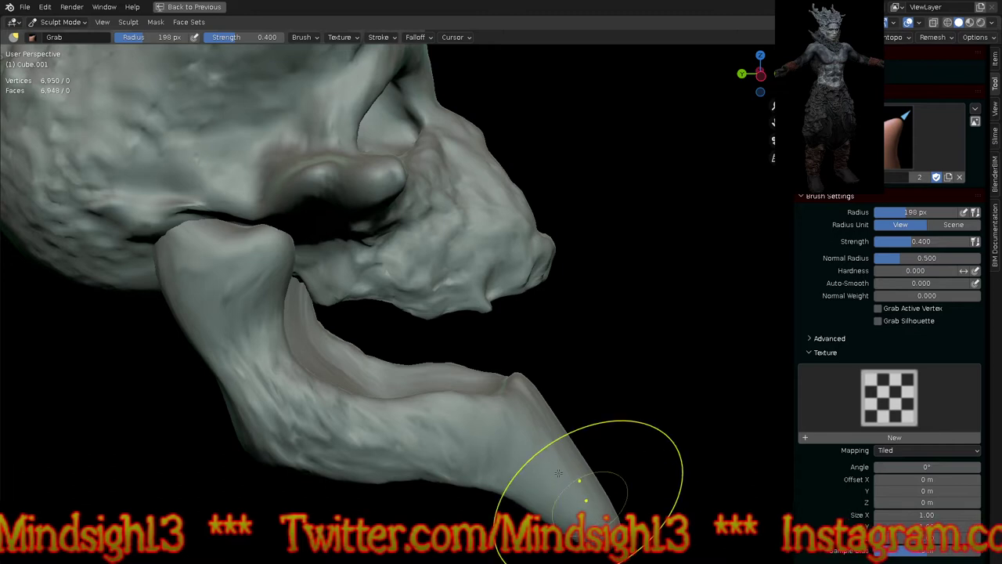
left_click_drag(549, 394, 598, 376)
mouse_move(591, 424)
left_mouse_down()
mouse_move(607, 428)
mouse_move(580, 442)
mouse_move(610, 492)
left_mouse_up()
middle_click_drag(562, 312, 617, 430, "ctrl")
left_click_drag(594, 414, 557, 423)
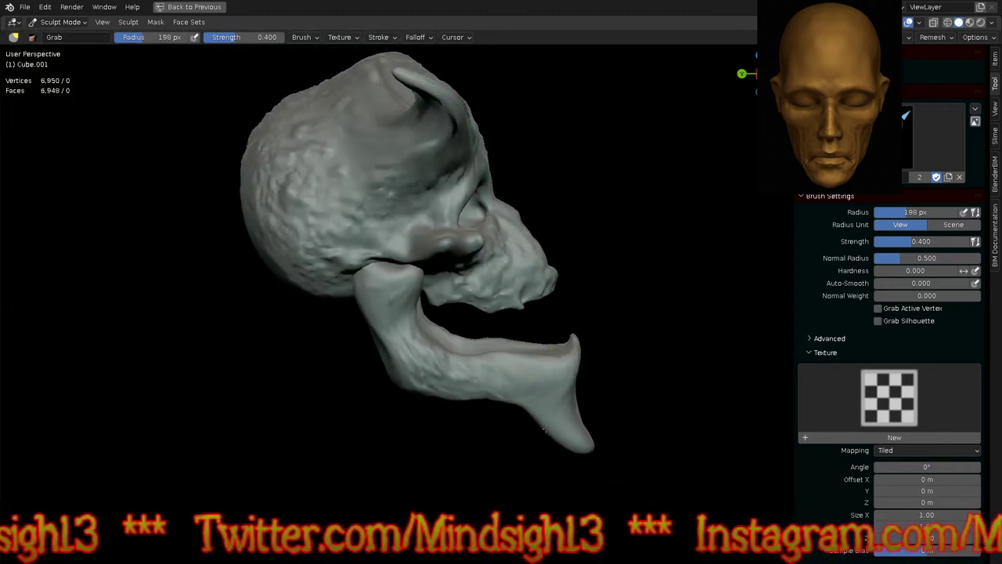
Step: Reshape the side of the lower jaw and pull its rear lower corner downward and forward with the Grab brush
left_click_drag(428, 335, 525, 315)
middle_click_drag(494, 348, 478, 302, "ctrl")
left_click_drag(447, 379, 480, 358)
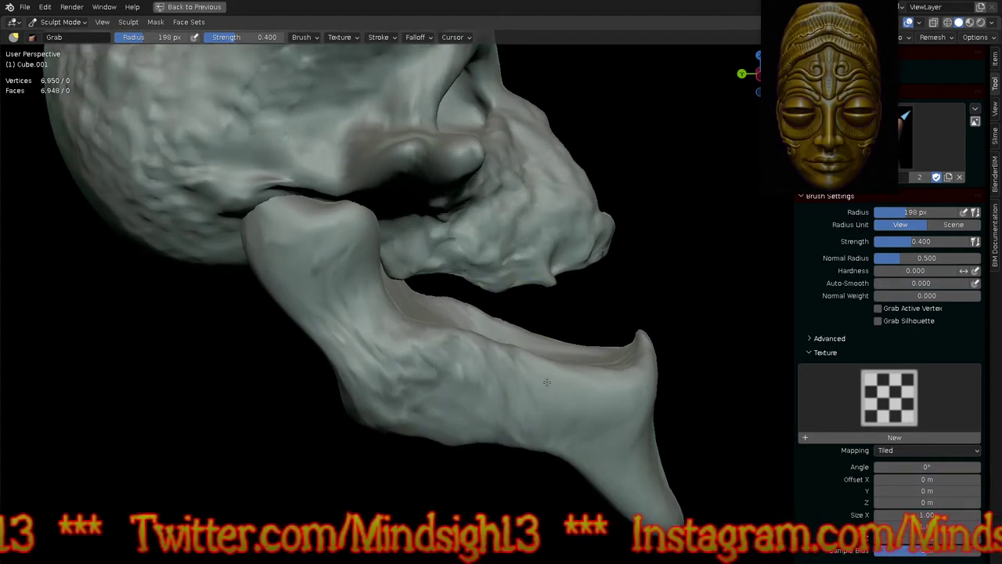
mouse_move(349, 403)
left_mouse_down()
mouse_move(332, 429)
mouse_move(438, 454)
left_mouse_up()
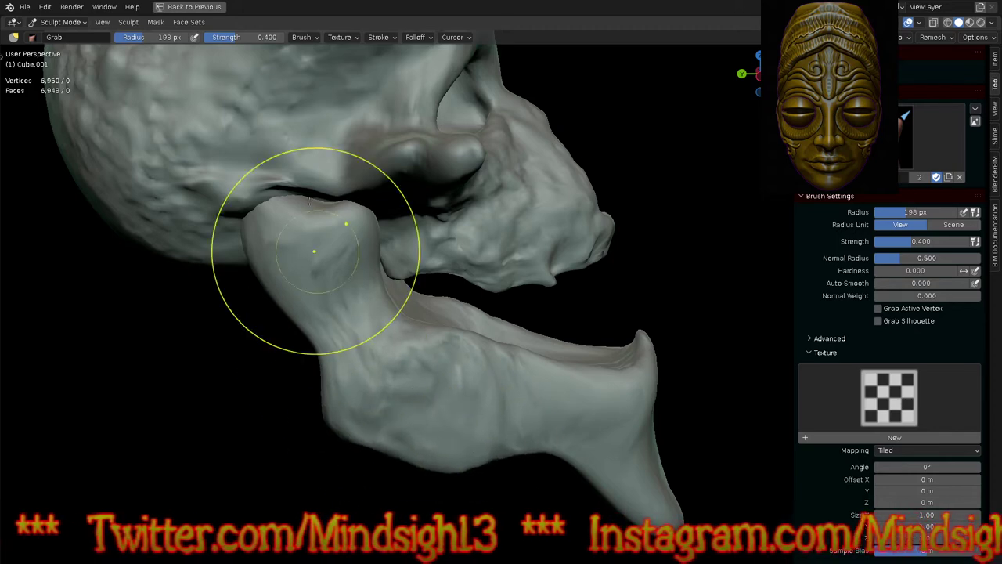
Step: Pull the lower jaw's upper rear end back into a point and adjust its side contour from behind with the Grab brush
left_click_drag(319, 239, 318, 247)
left_click_drag(389, 217, 379, 216)
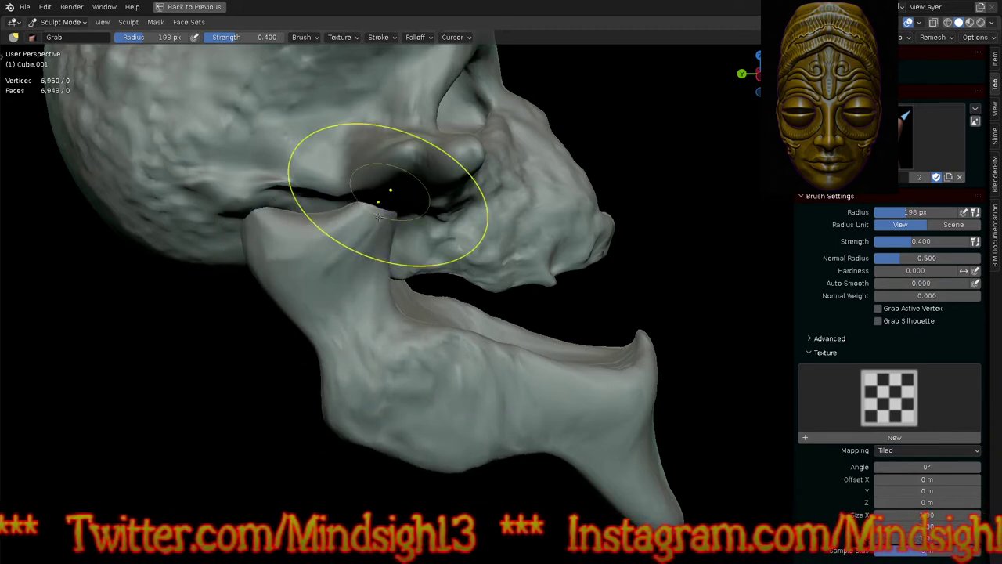
mouse_move(357, 249)
left_mouse_down()
mouse_move(266, 252)
mouse_move(227, 266)
left_mouse_up()
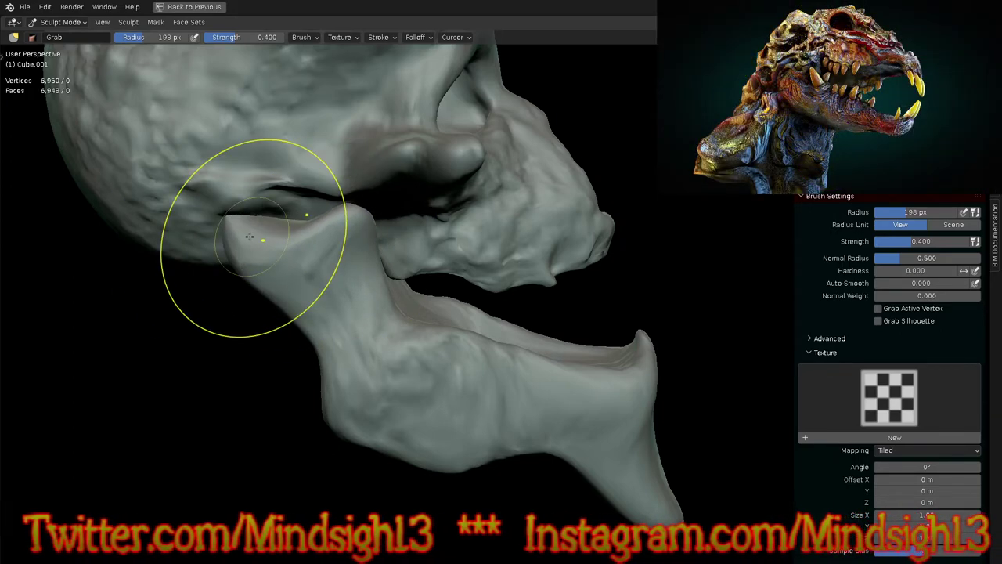
middle_click_drag(246, 246, 320, 291)
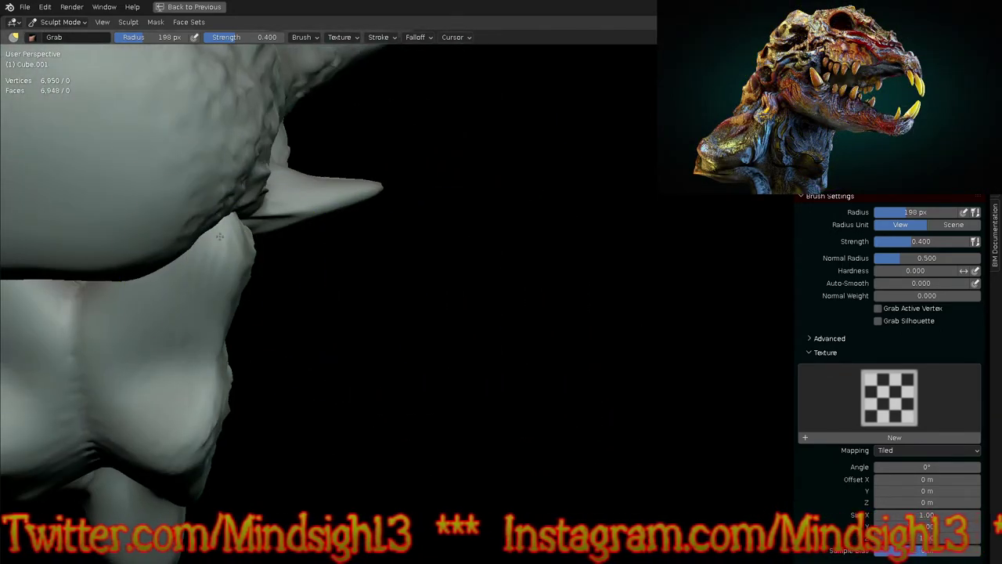
mouse_move(245, 235)
left_mouse_down()
mouse_move(251, 221)
mouse_move(247, 233)
left_mouse_up()
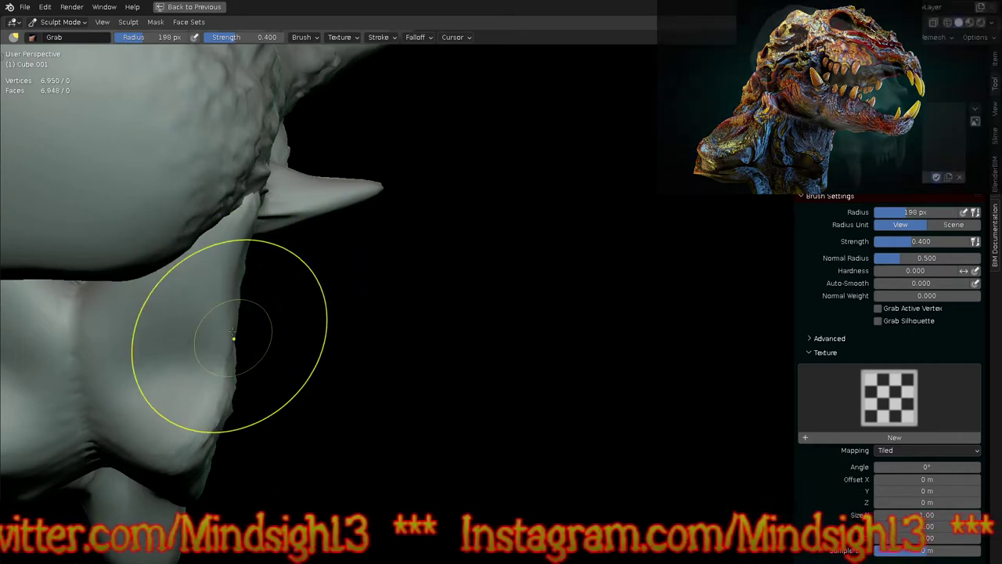
left_click_drag(188, 469, 230, 471)
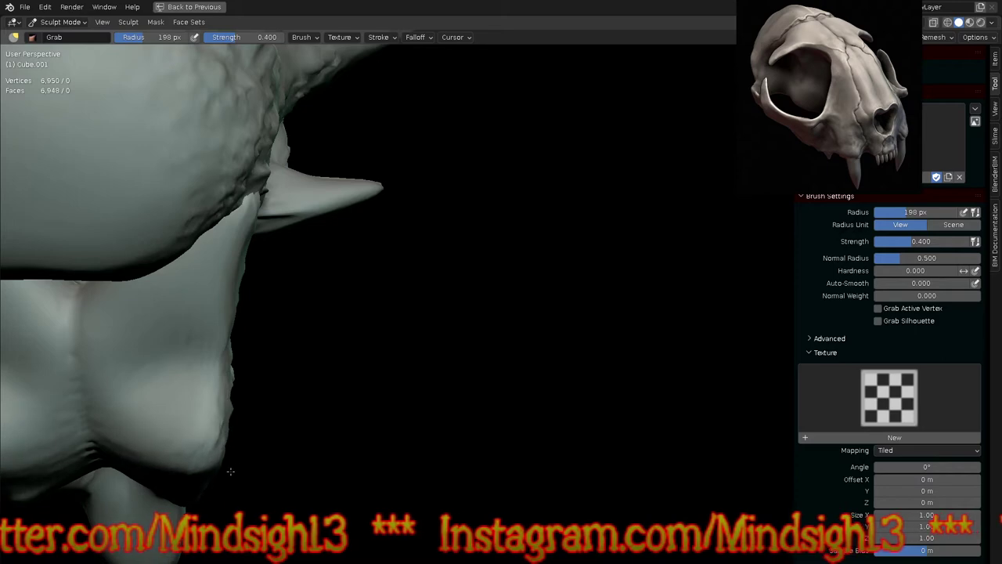
scroll(434, 387, "down", 4)
mouse_move(491, 378)
middle_mouse_down()
mouse_move(427, 378)
mouse_move(431, 400)
mouse_move(486, 376)
mouse_move(479, 421)
mouse_move(442, 374)
mouse_move(442, 329)
middle_mouse_up()
left_click_drag(462, 413, 430, 427)
middle_click_drag(479, 243, 523, 434, "shift")
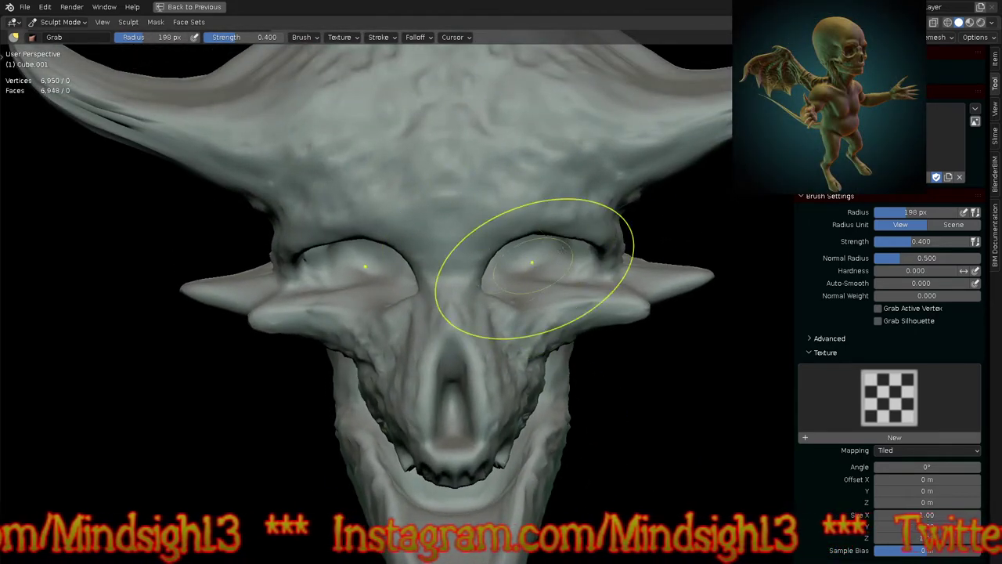
Step: Switch sculpting to the skull, pull the cheekbones below the eye sockets down, and stretch the front cheek spikes outward
key("alt+q")
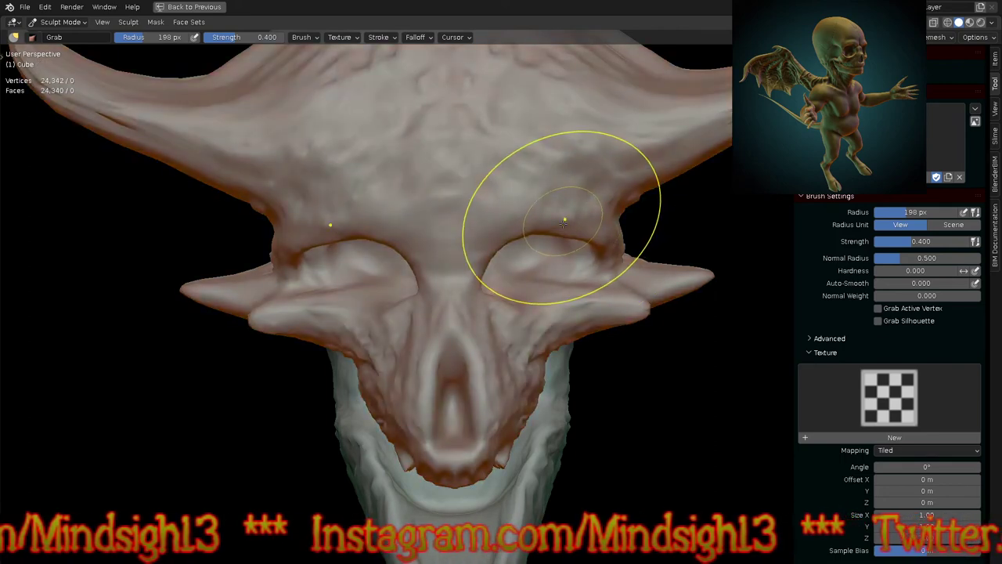
left_click_drag(548, 306, 554, 357)
middle_click_drag(590, 404, 586, 345)
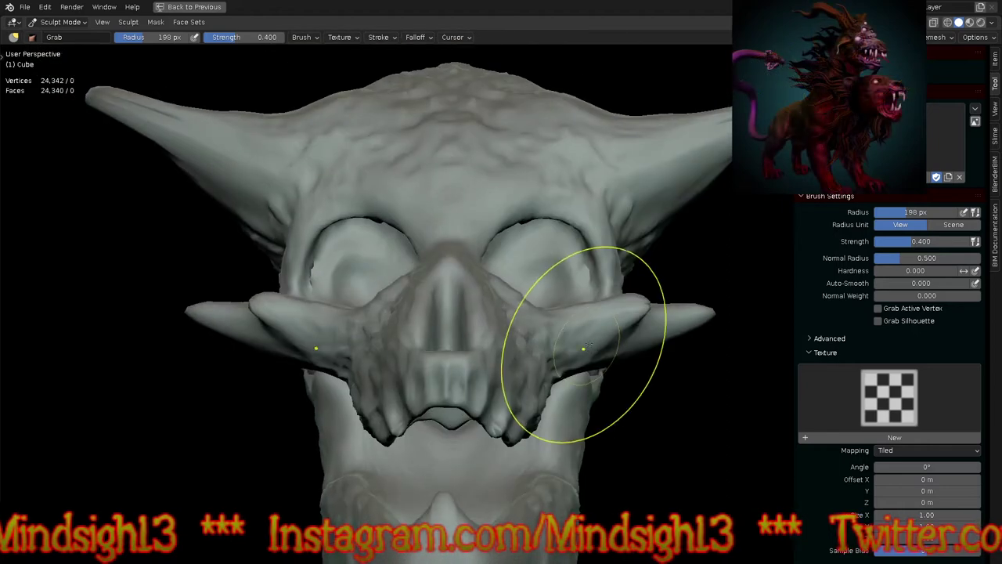
scroll(546, 308, "up", 4)
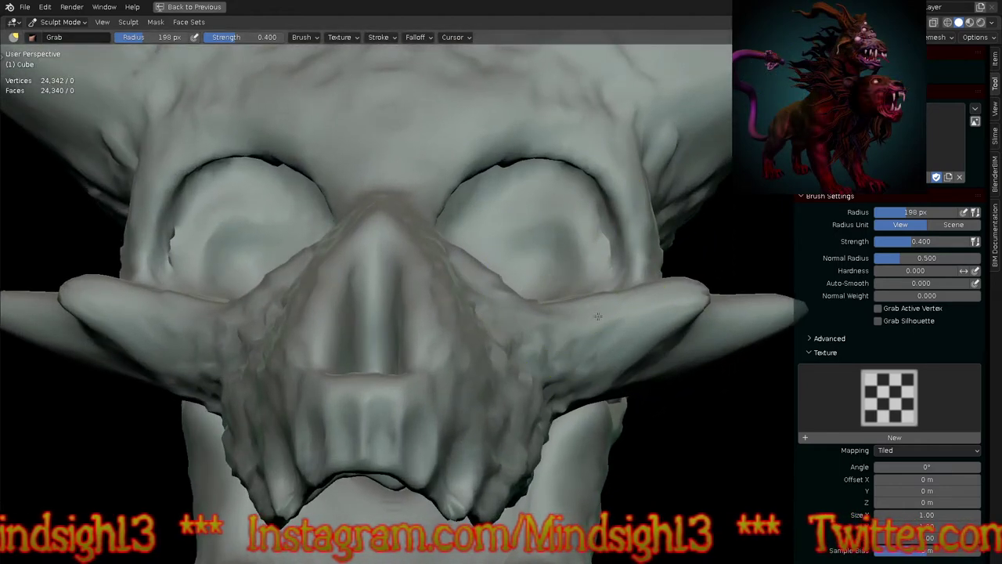
mouse_move(662, 311)
left_mouse_down()
mouse_move(707, 278)
mouse_move(687, 314)
left_mouse_up()
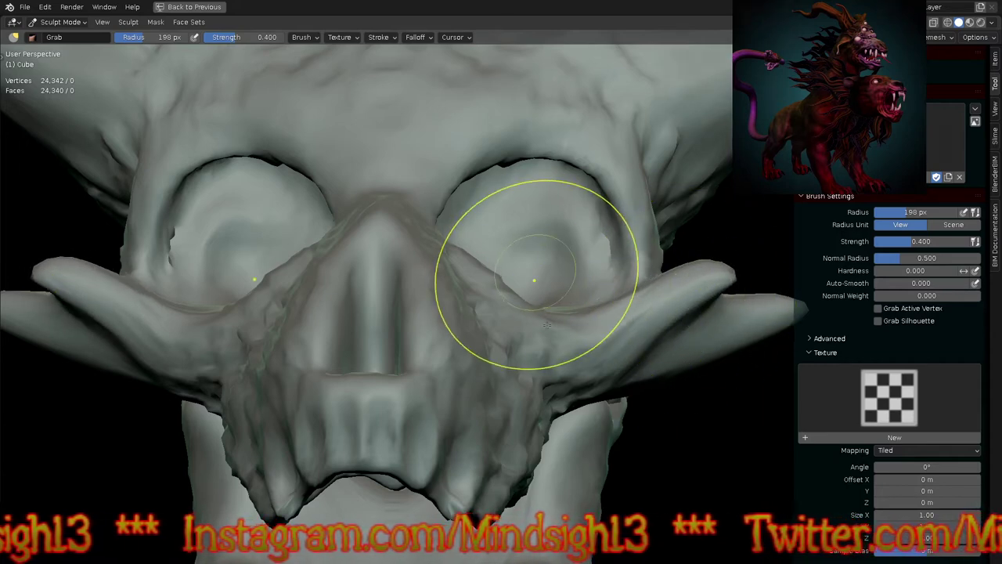
Step: Pull the nasal bridge forward and upward in side view with the Grab brush
scroll(543, 297, "down", 5)
mouse_move(595, 385)
middle_mouse_down()
mouse_move(580, 306)
mouse_move(589, 384)
middle_mouse_up()
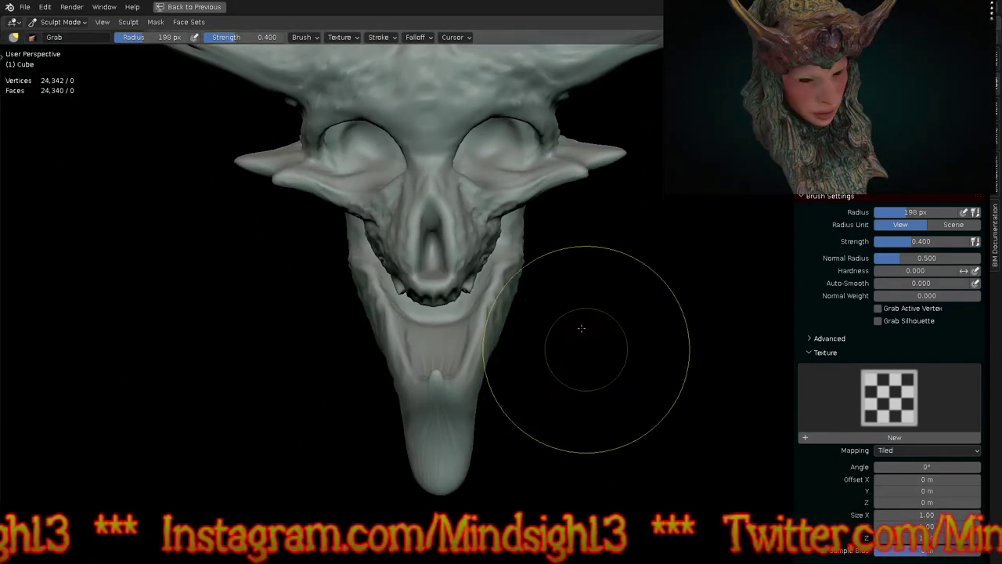
middle_click_drag(581, 334, 598, 406, "shift")
middle_click_drag(521, 380, 525, 235)
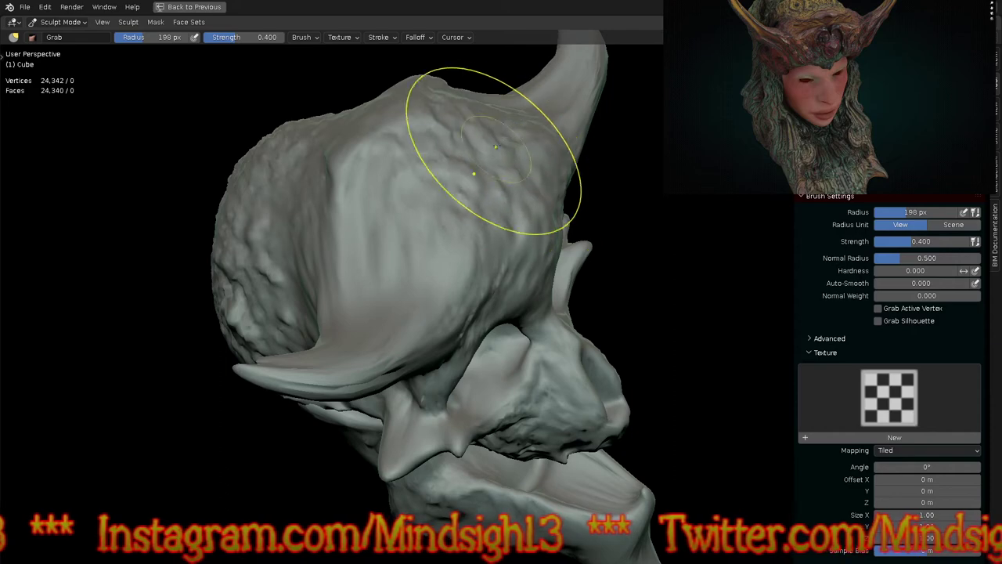
mouse_move(501, 167)
middle_mouse_down()
mouse_move(544, 295)
mouse_move(723, 227)
mouse_move(494, 271)
middle_mouse_up()
scroll(494, 271, "up", 3)
left_click_drag(443, 228, 488, 193)
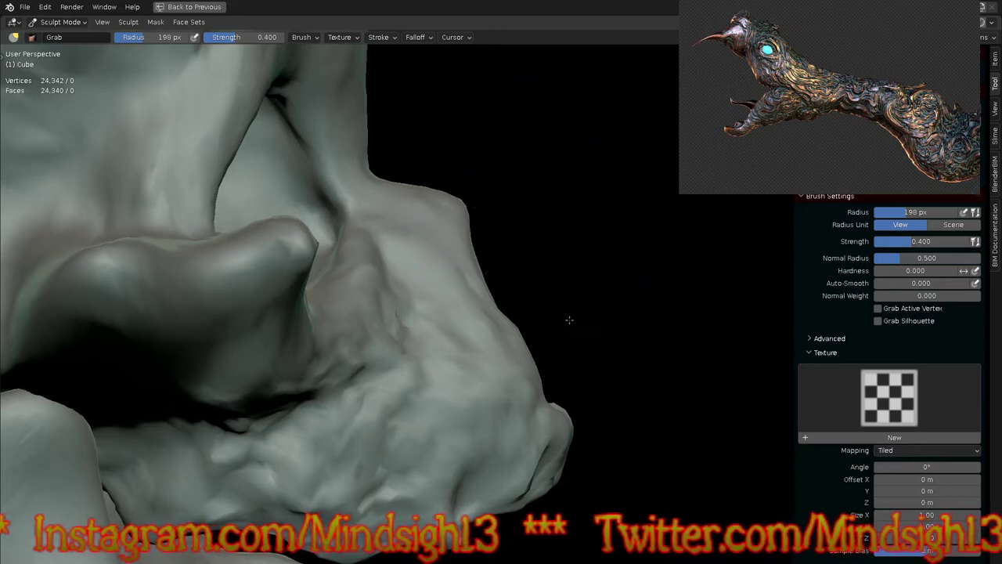
Step: Enlarge the Grab brush radius to 417 px and pull the back of the cranium backward into a longer, fuller shape
middle_click_drag(569, 297, 566, 387, "ctrl")
middle_click_drag(577, 234, 676, 308, "shift")
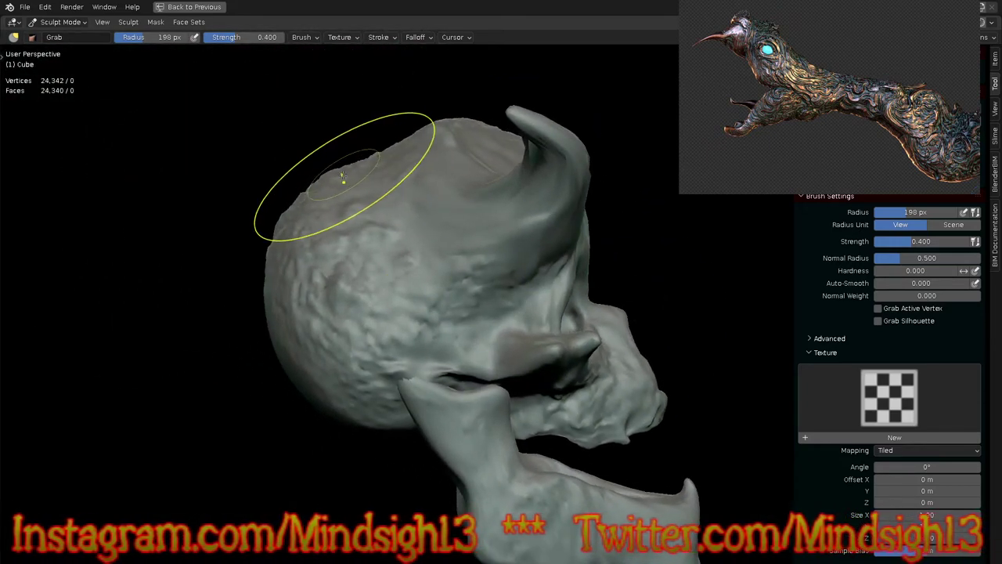
key("f")
left_click(284, 182)
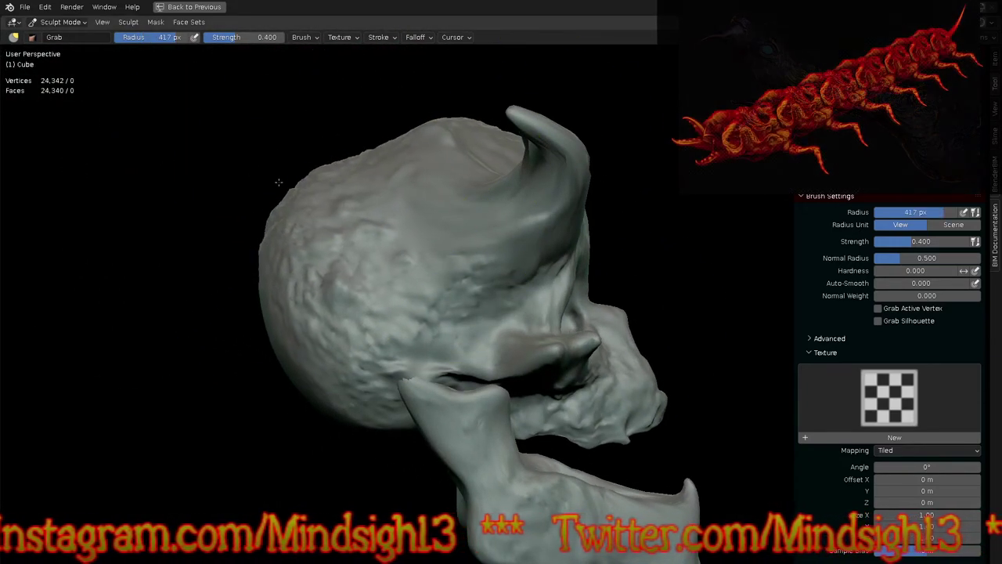
left_click_drag(284, 183, 246, 133)
mouse_move(317, 349)
left_mouse_down()
mouse_move(216, 362)
mouse_move(223, 376)
left_mouse_up()
left_click_drag(259, 290, 208, 290)
left_click_drag(262, 344, 239, 364)
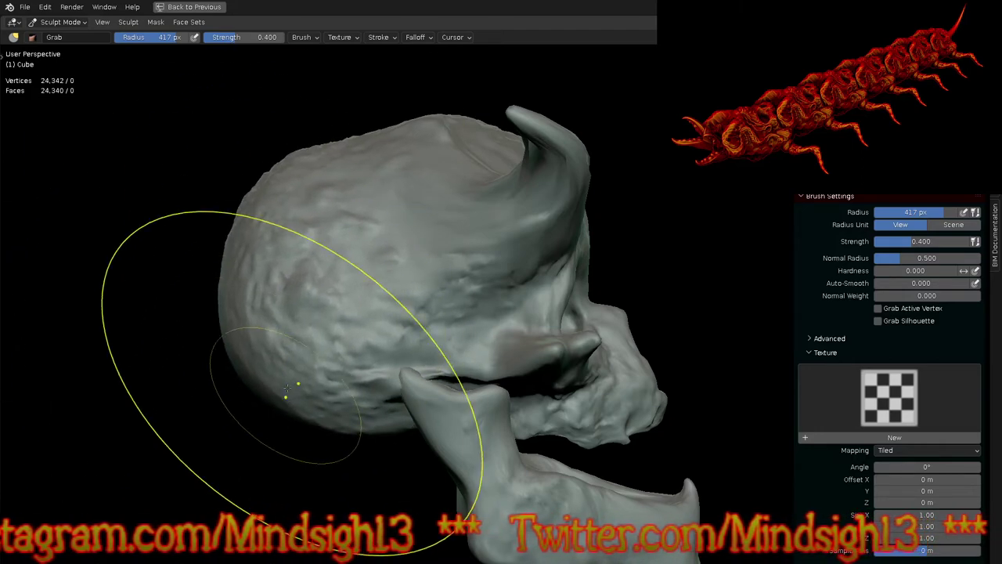
left_click_drag(280, 410, 300, 437)
Step: Examine the reshaped cranium and horns from behind, from the side and from the front
mouse_move(290, 438)
middle_mouse_down()
mouse_move(425, 407)
mouse_move(520, 345)
middle_mouse_up()
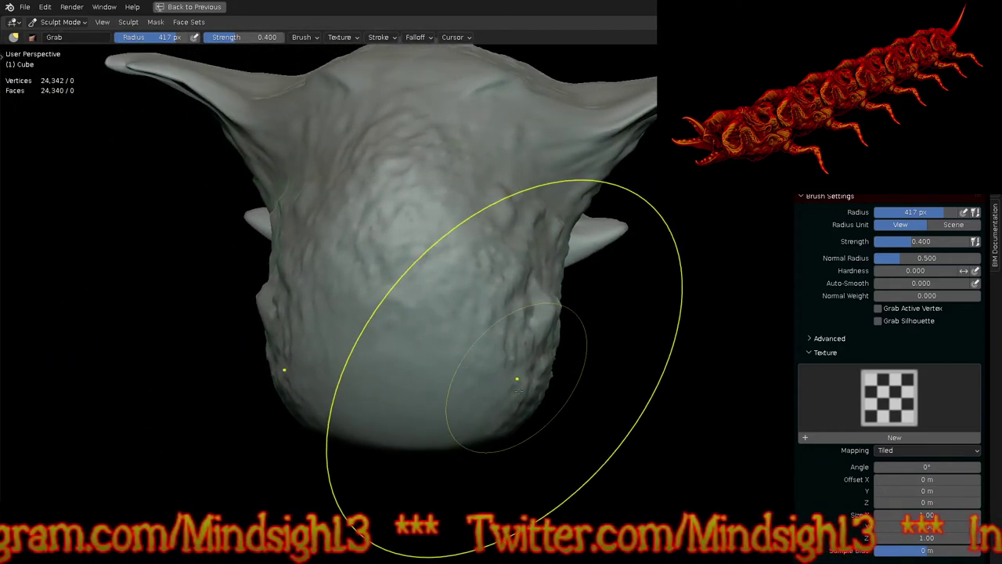
middle_click_drag(439, 497, 564, 360)
middle_click_drag(470, 306, 587, 381)
scroll(564, 227, "up", 5)
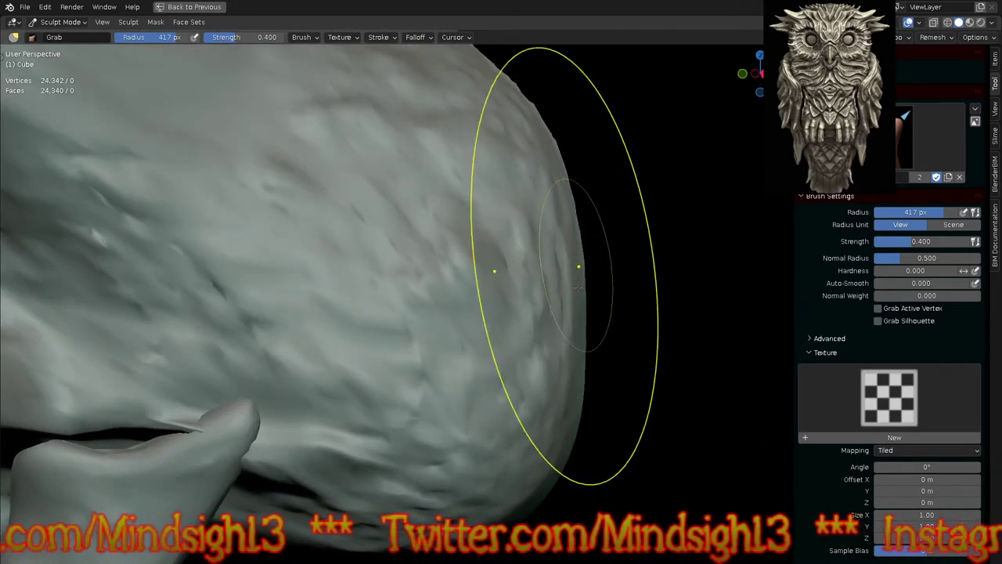
scroll(599, 353, "down", 5)
middle_click_drag(559, 416, 586, 368)
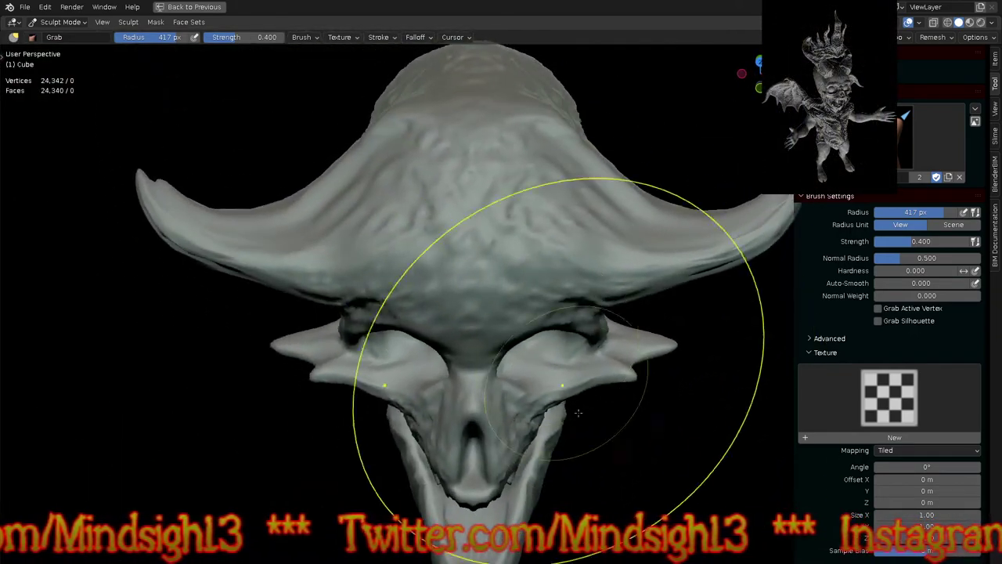
scroll(518, 247, "up", 2)
middle_click_drag(518, 247, 501, 352)
Step: Switch sculpting to the lower jaw and pull its upper edge down behind the front tip with the Grab brush
key("alt+q")
middle_click_drag(531, 317, 528, 243, "ctrl")
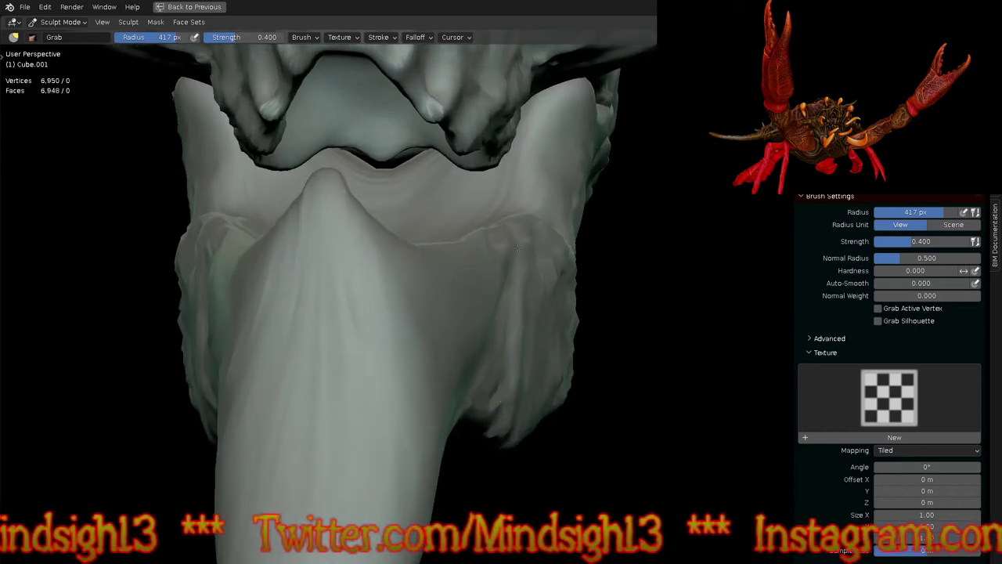
middle_click_drag(575, 243, 525, 258)
middle_click_drag(419, 320, 363, 345)
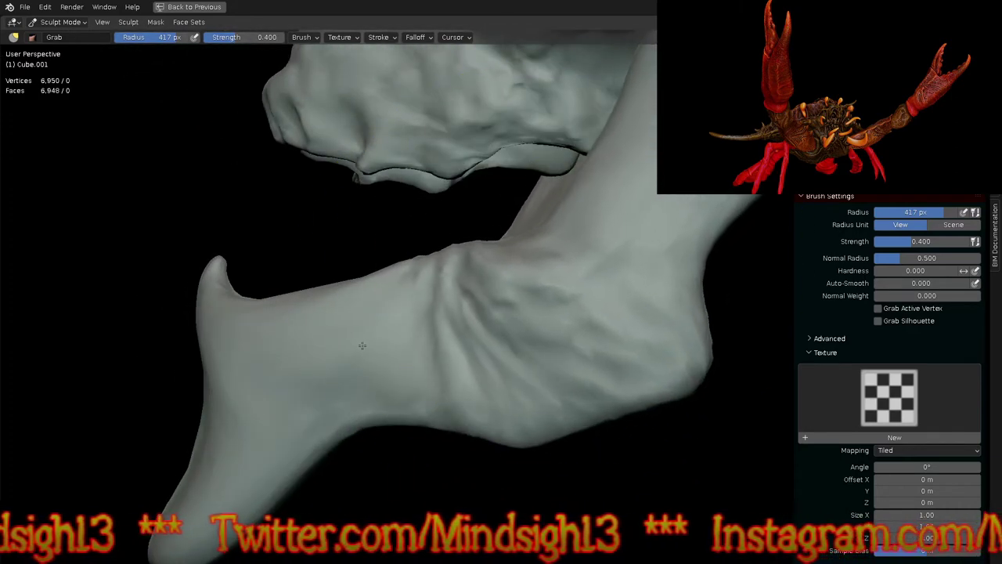
middle_click_drag(385, 310, 337, 270)
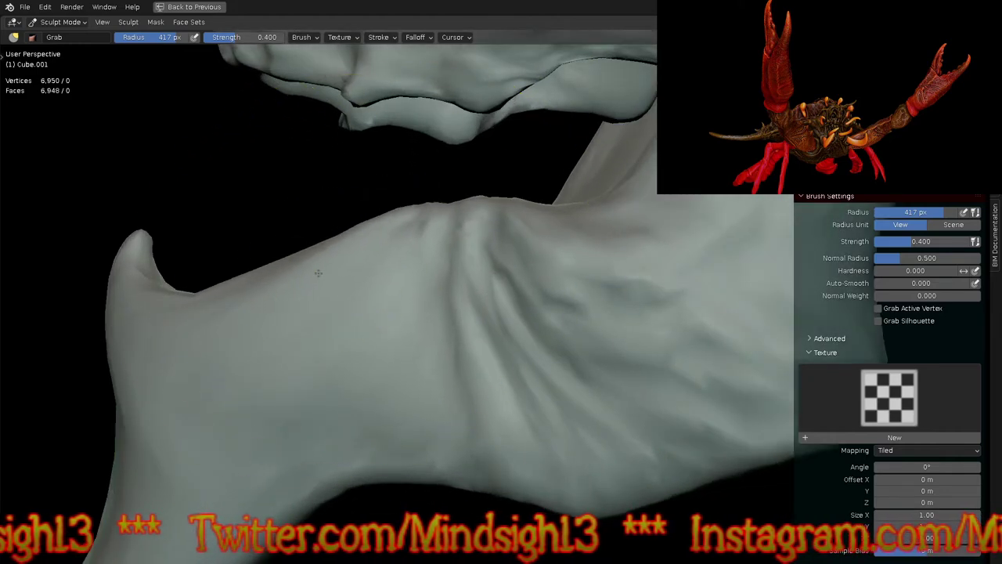
left_click_drag(262, 250, 336, 383)
Step: Undo the last stroke on the lower jaw's upper edge, and lower the ridge further back with the Grab brush
left_click_drag(369, 259, 381, 244)
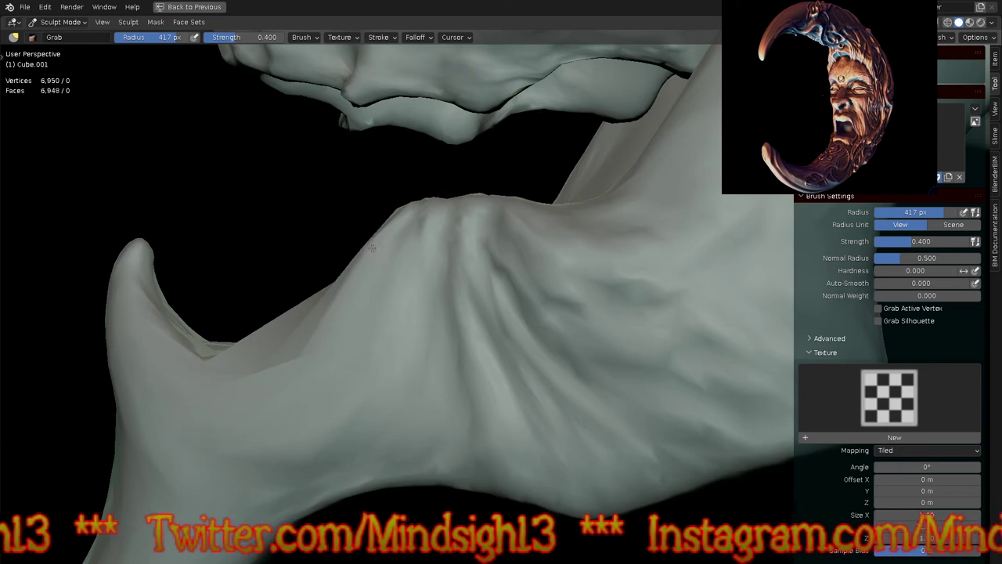
key("ctrl+z")
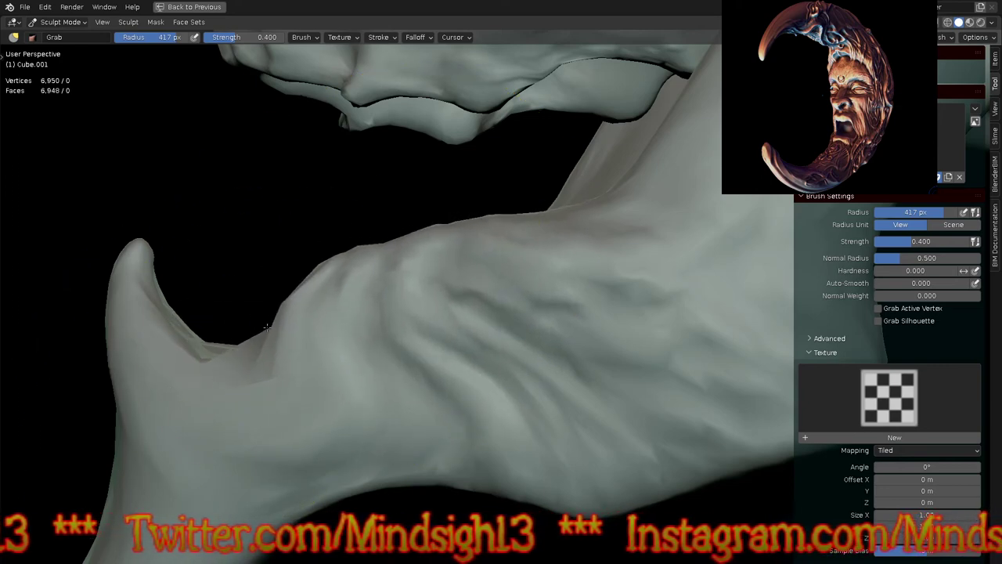
left_click_drag(431, 234, 438, 302)
left_click_drag(600, 227, 643, 258)
middle_click_drag(663, 192, 611, 332)
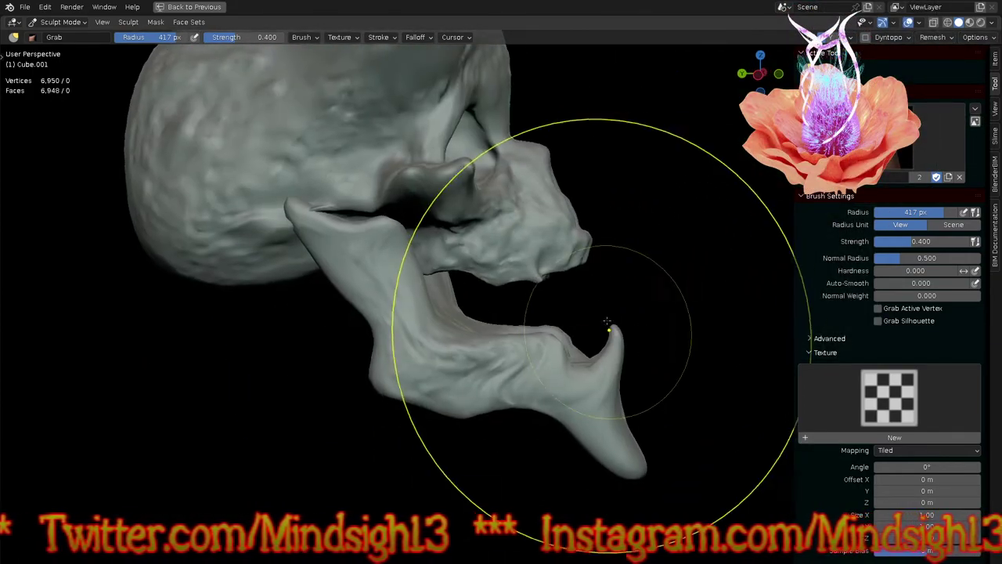
Step: Set the Grab brush radius to 246 px and pull the front of the skull's upper jaw forward and down into a beak-like tip
scroll(559, 225, "up", 4)
scroll(559, 225, "up", 1)
key("f")
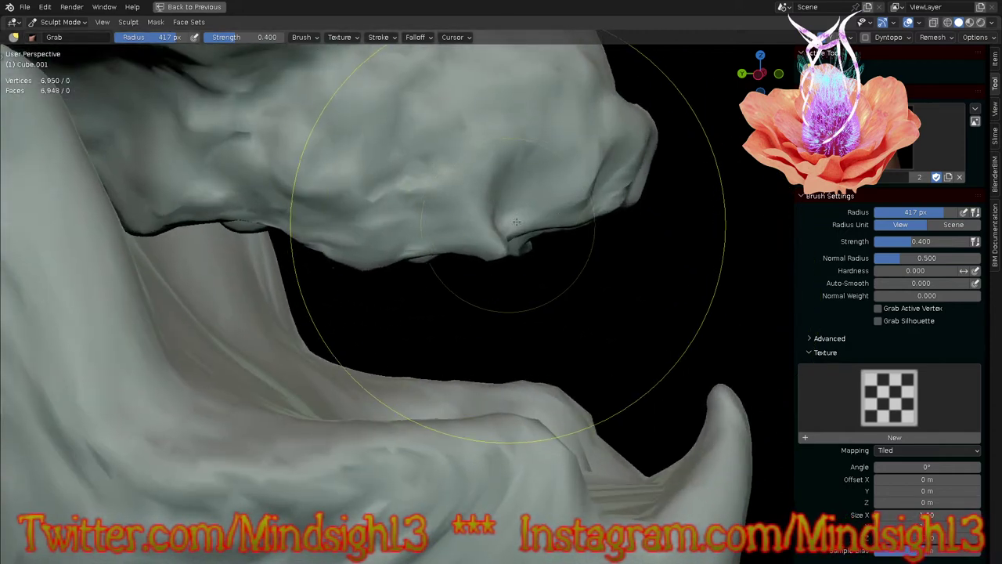
left_click(478, 286)
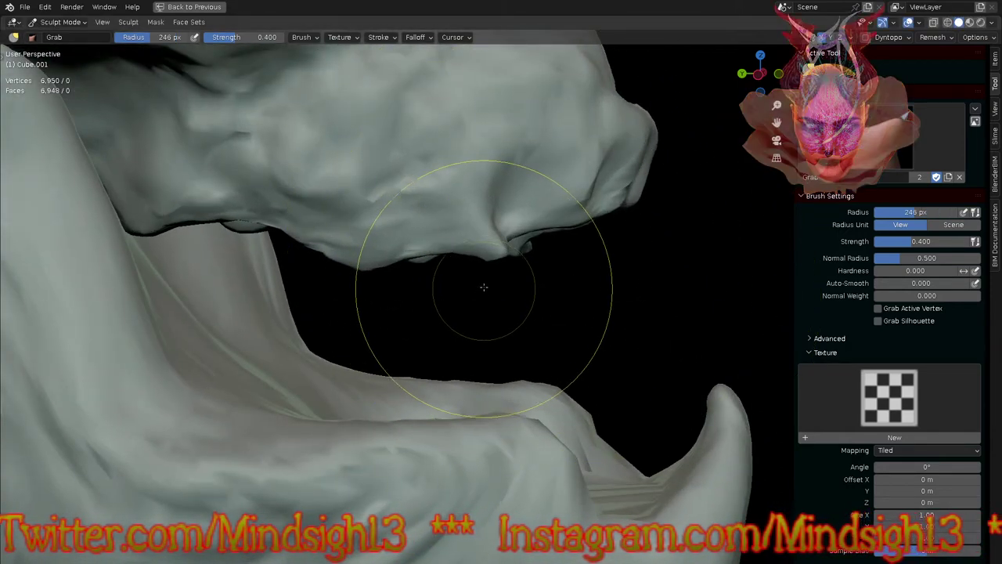
key("alt+q")
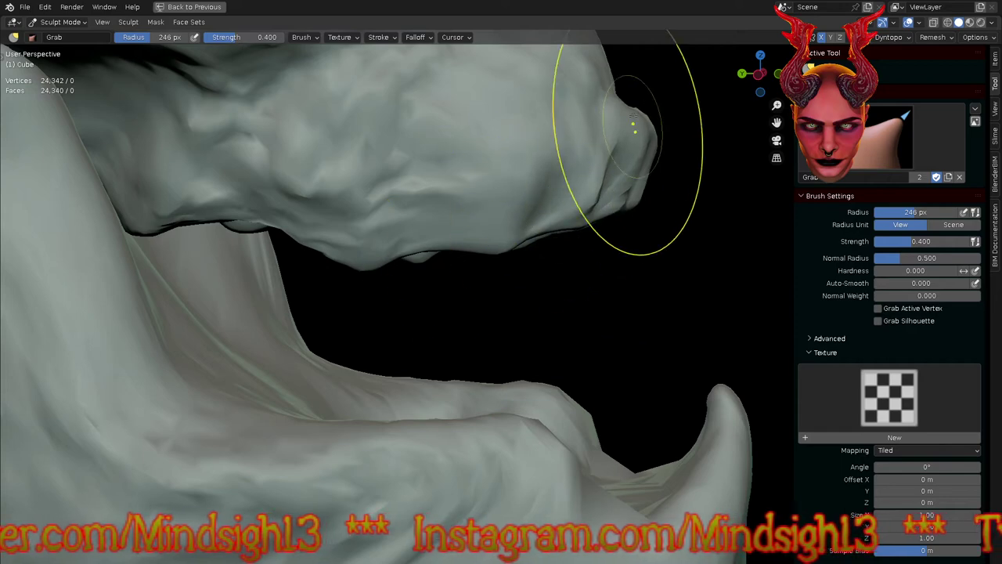
mouse_move(642, 206)
left_mouse_down()
mouse_move(729, 235)
mouse_move(707, 233)
left_mouse_up()
middle_click_drag(708, 233, 557, 311, "shift")
mouse_move(468, 318)
left_mouse_down()
mouse_move(480, 357)
mouse_move(514, 345)
left_mouse_up()
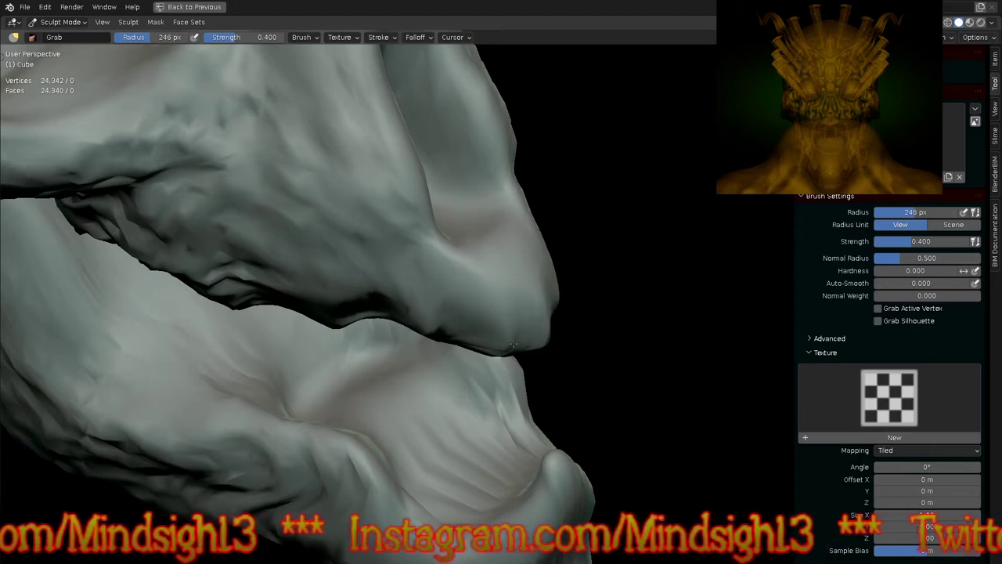
middle_click_drag(496, 426, 616, 306)
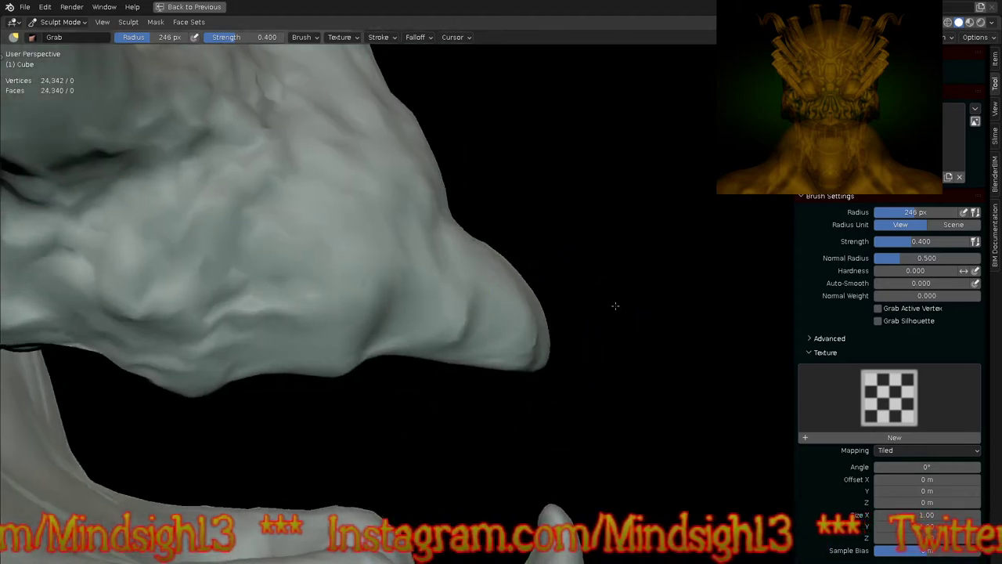
key("ctrl+KP_3")
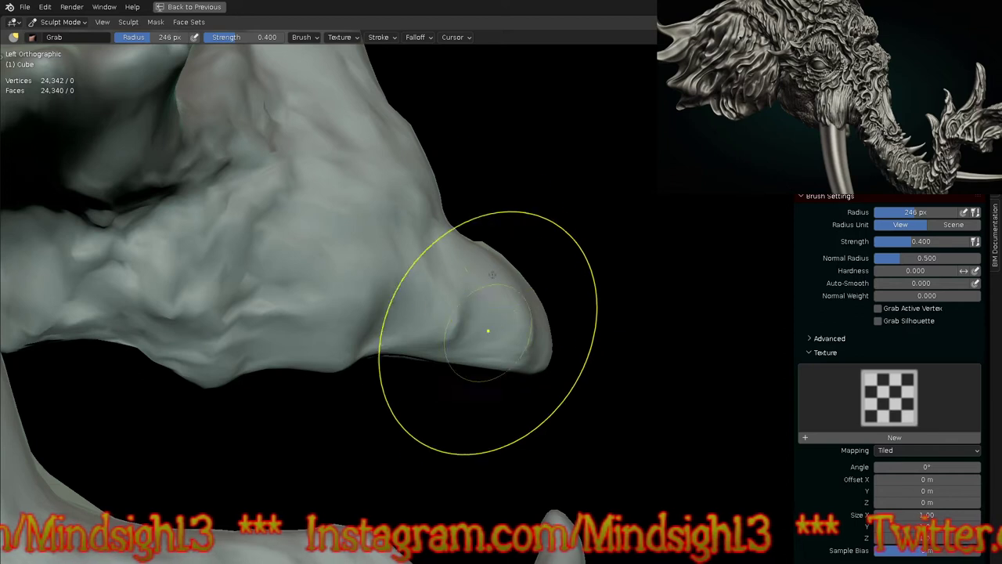
Step: Pull the upper jaw's beak tip further forward and fill out its upper edge into an even slope with the Grab brush
left_click_drag(459, 230, 532, 128)
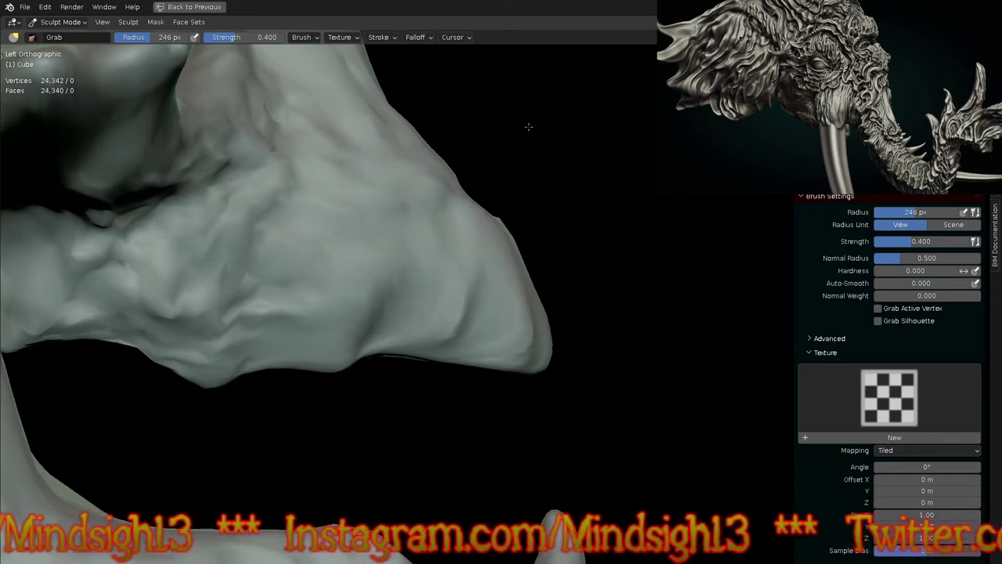
left_click_drag(463, 363, 549, 267)
mouse_move(555, 342)
left_mouse_down()
mouse_move(616, 317)
mouse_move(618, 329)
mouse_move(533, 367)
mouse_move(448, 352)
mouse_move(437, 364)
left_mouse_up()
left_click_drag(603, 382, 577, 381)
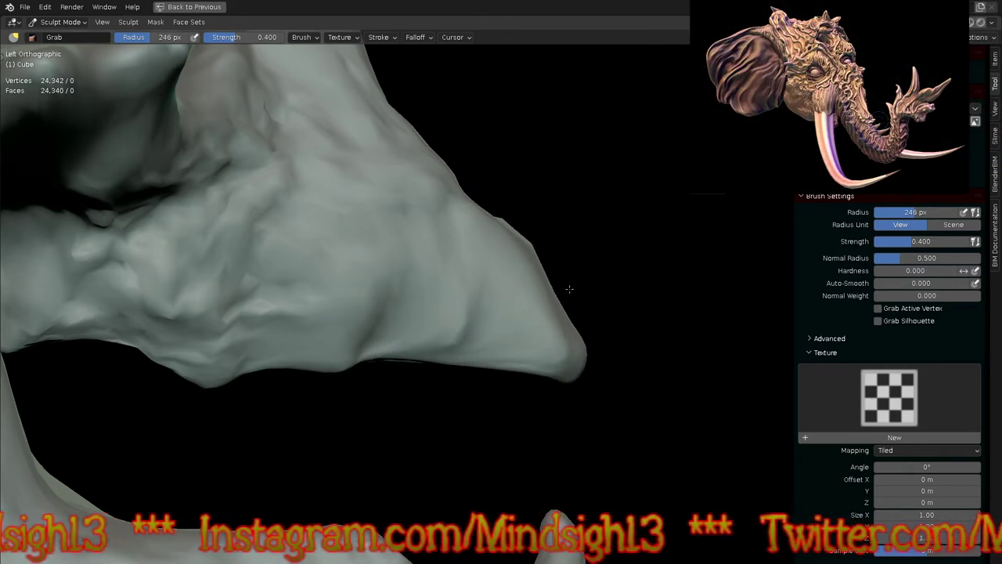
mouse_move(579, 334)
left_mouse_down()
mouse_move(580, 348)
mouse_move(544, 352)
left_mouse_up()
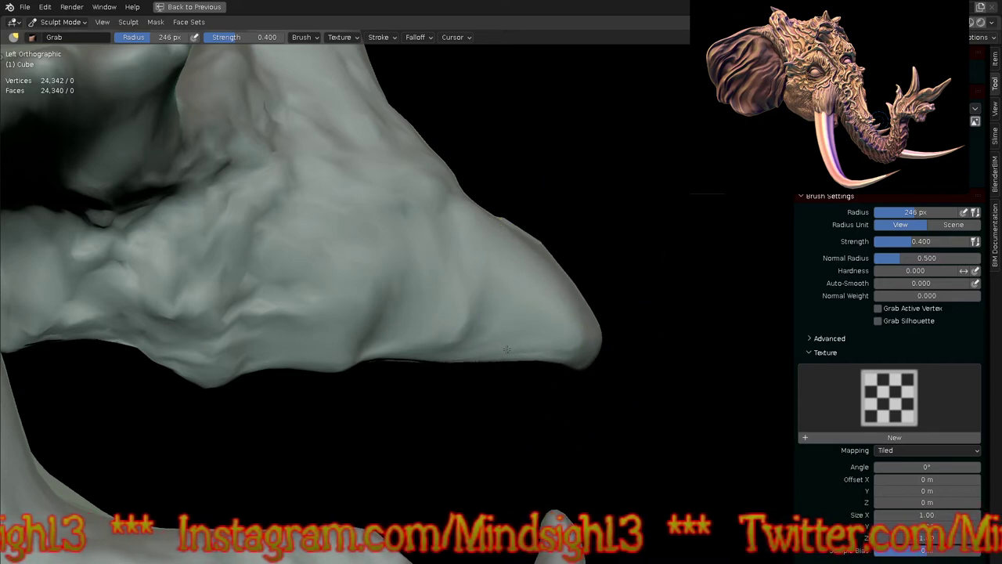
Step: Reshape the brow above the eye sockets into a lower, scowling ridge with the Grab brush
middle_click_drag(533, 251, 560, 419, "ctrl")
scroll(581, 355, "down", 2)
middle_click_drag(593, 291, 582, 425)
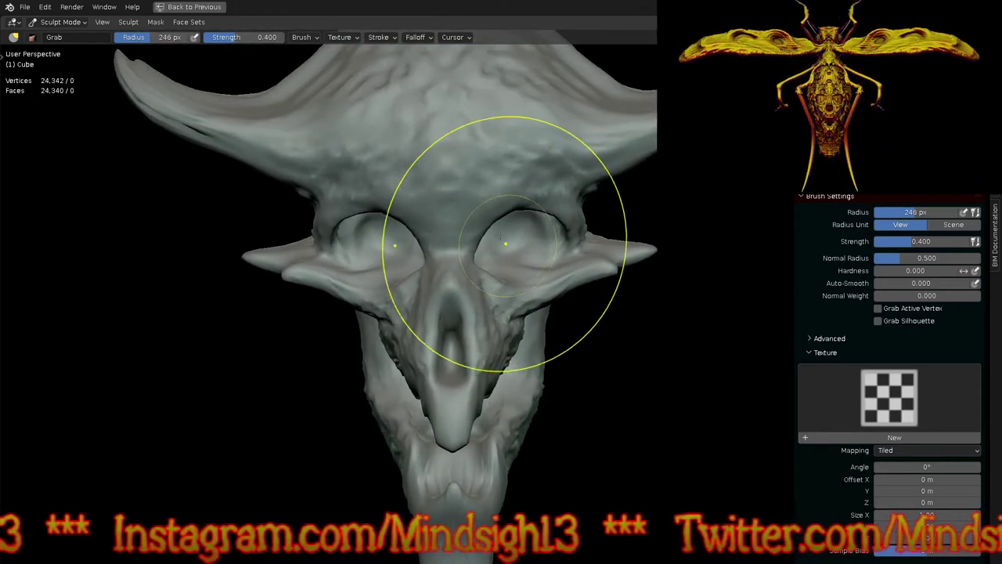
scroll(484, 231, "up", 5)
mouse_move(479, 226)
left_mouse_down()
mouse_move(472, 255)
mouse_move(564, 177)
left_mouse_up()
Step: Switch to the Clay Strips brush and remesh the skull at a finer voxel size of about 0.013 m
key("q")
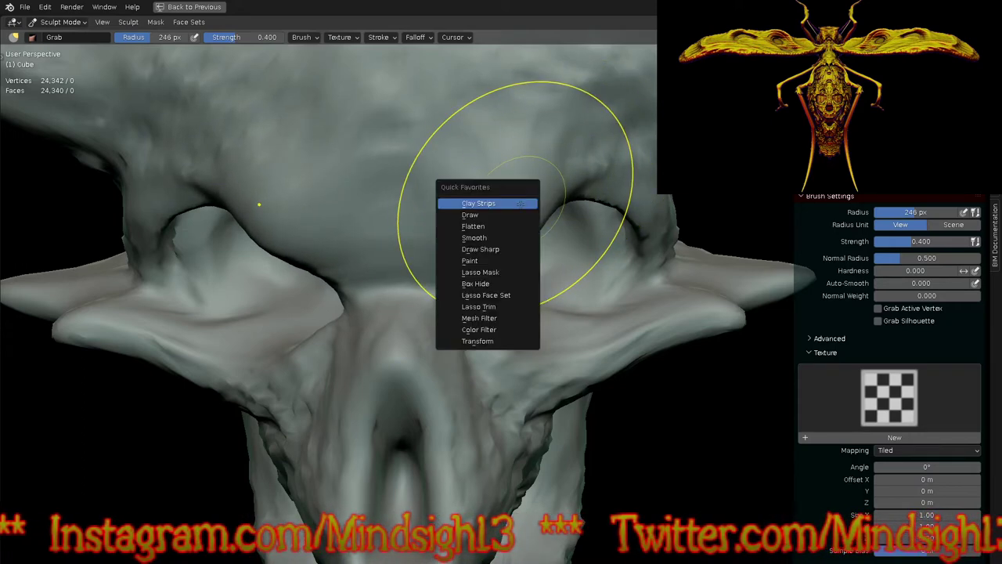
left_click(532, 202)
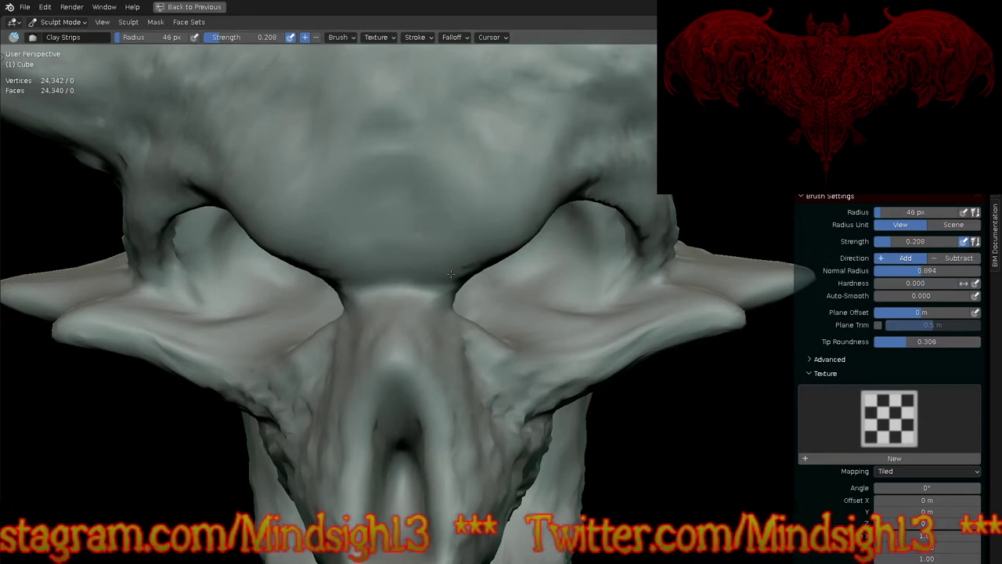
scroll(442, 279, "down", 6)
middle_click_drag(442, 280, 494, 354)
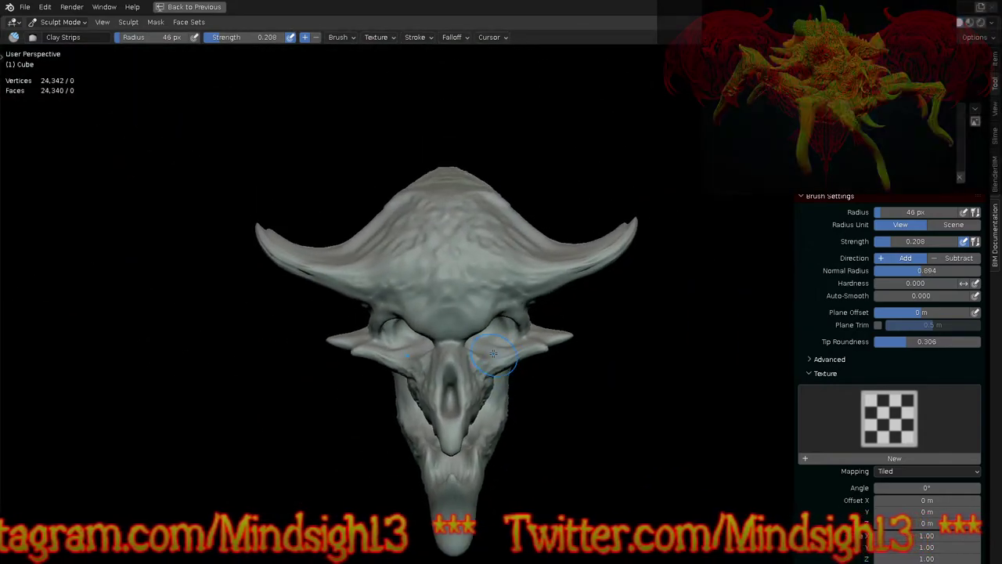
key("shift+r")
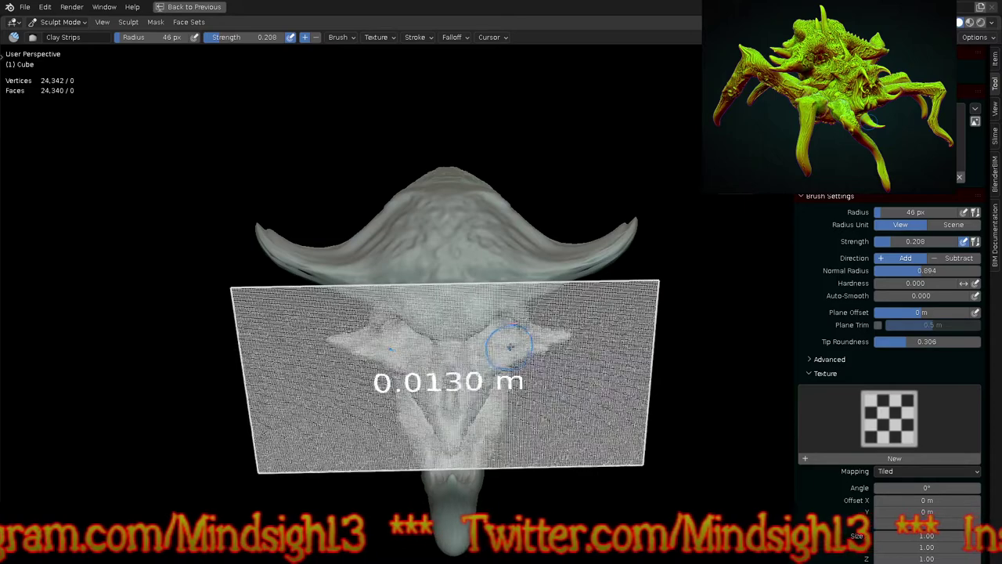
left_click(504, 347)
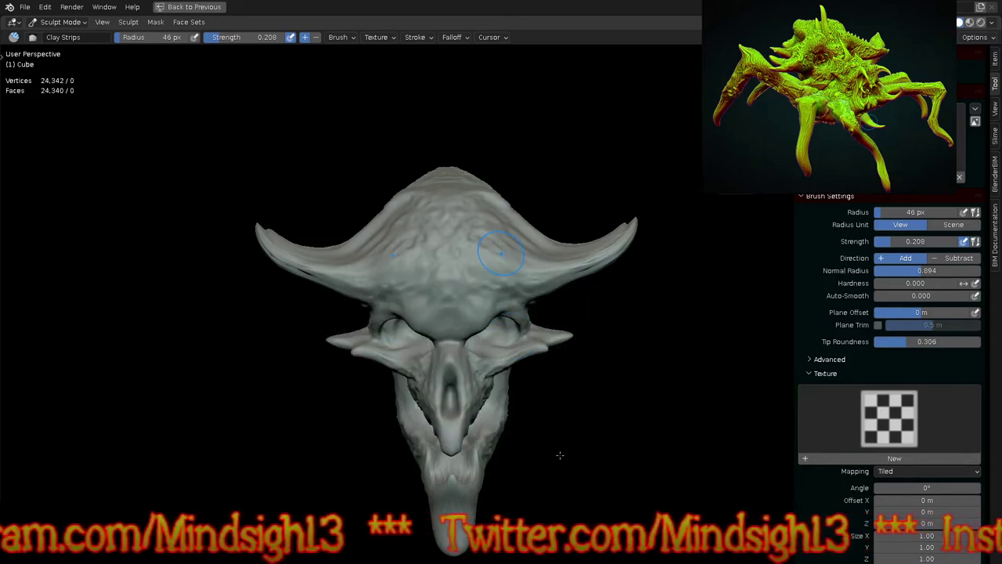
key("ctrl+r")
Step: Switch sculpting to the lower jaw and work over its inner side with Clay Strips, setting the strength to 0.415
mouse_move(553, 426)
middle_mouse_down()
mouse_move(548, 447)
mouse_move(552, 398)
mouse_move(487, 427)
middle_mouse_up()
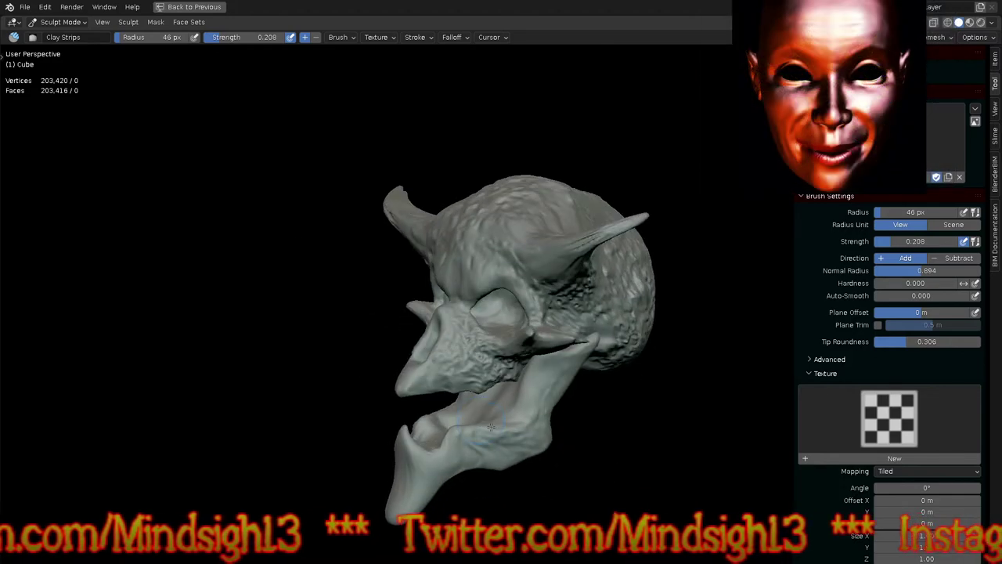
scroll(505, 346, "up", 2)
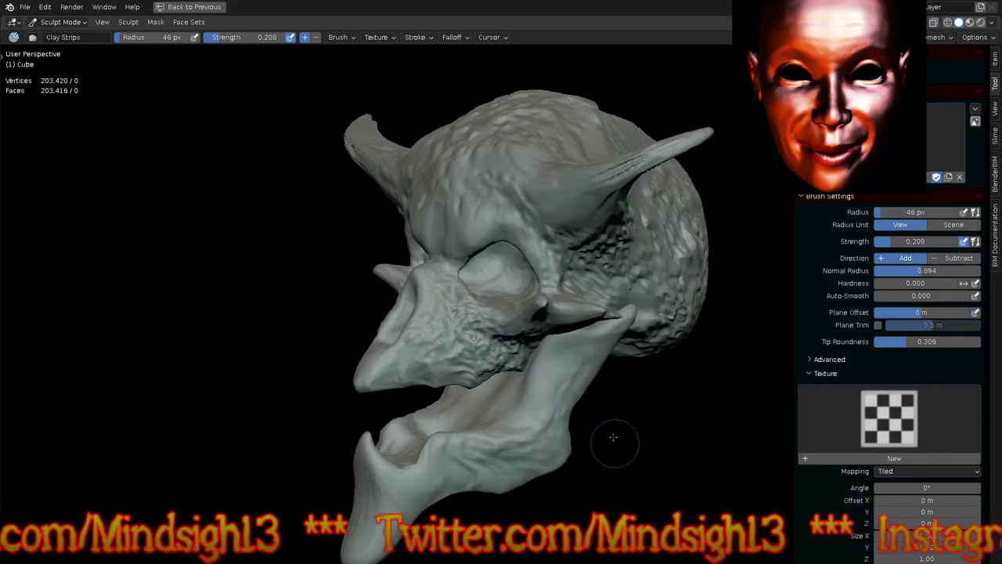
middle_click_drag(609, 447, 571, 385)
scroll(571, 385, "up", 5)
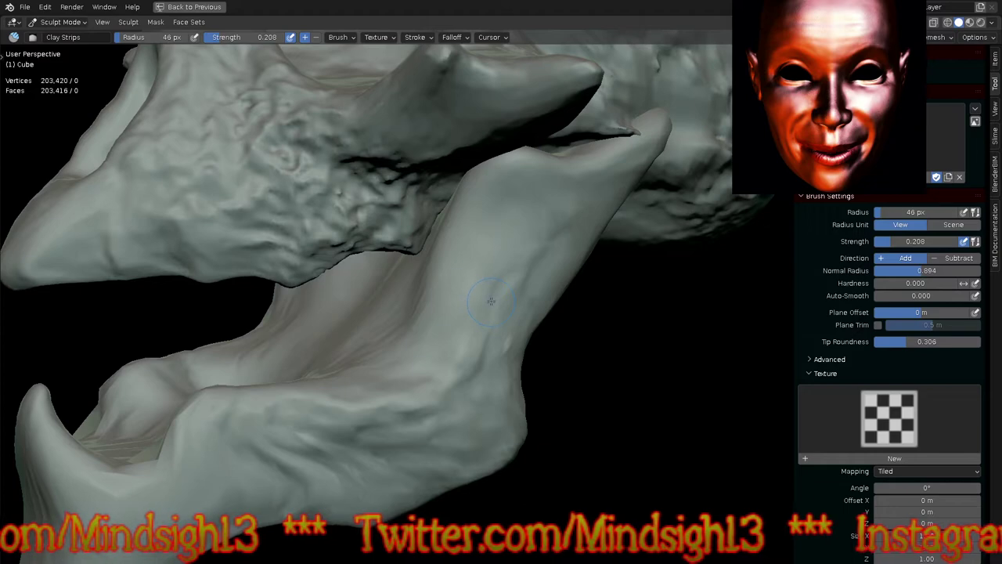
key("alt+q")
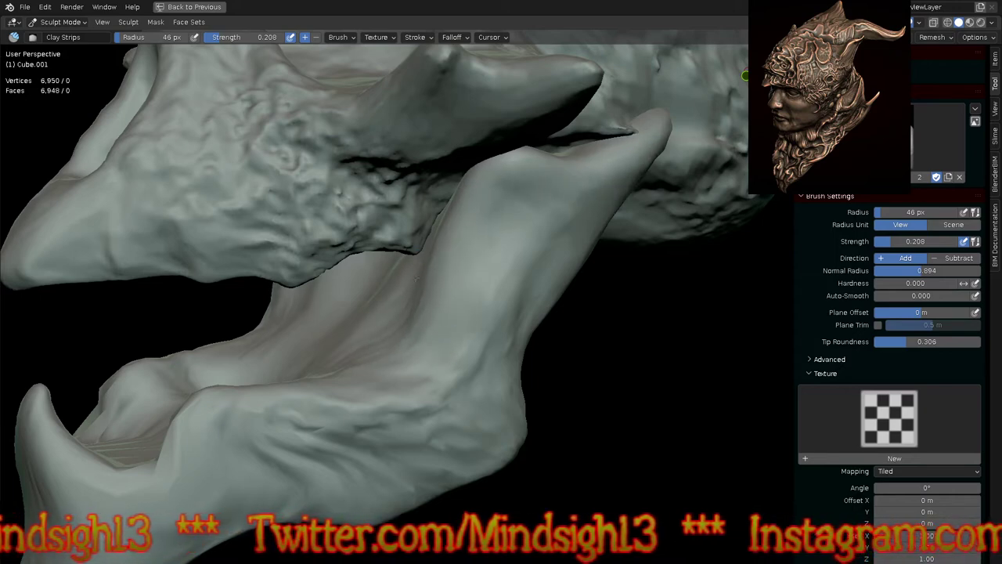
left_click_drag(392, 299, 359, 312)
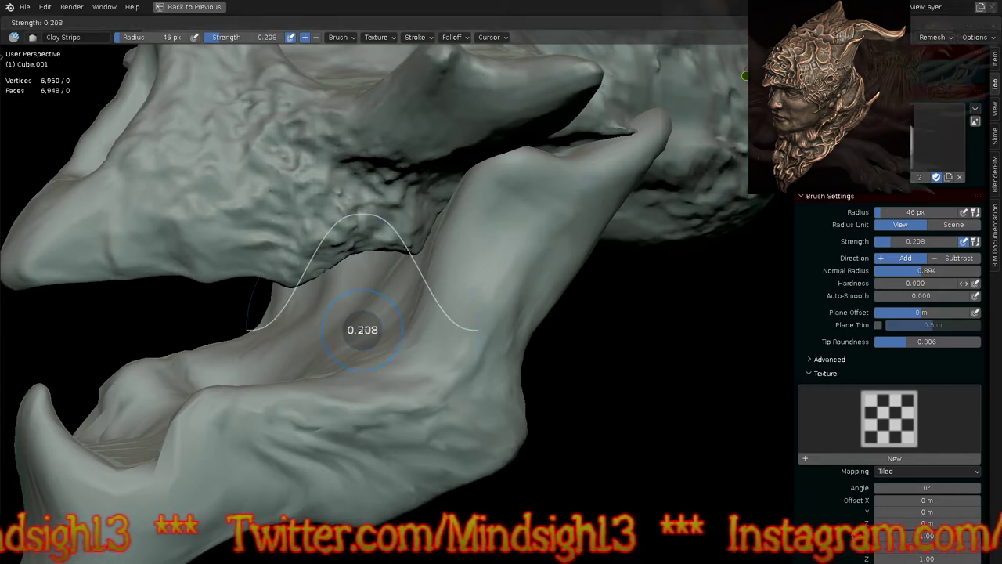
key("shift+f")
left_click(383, 294)
mouse_move(338, 270)
left_mouse_down()
mouse_move(321, 301)
mouse_move(362, 283)
mouse_move(374, 308)
left_mouse_up()
left_click_drag(365, 359, 345, 362)
mouse_move(302, 305)
left_mouse_down()
mouse_move(348, 271)
mouse_move(368, 309)
left_mouse_up()
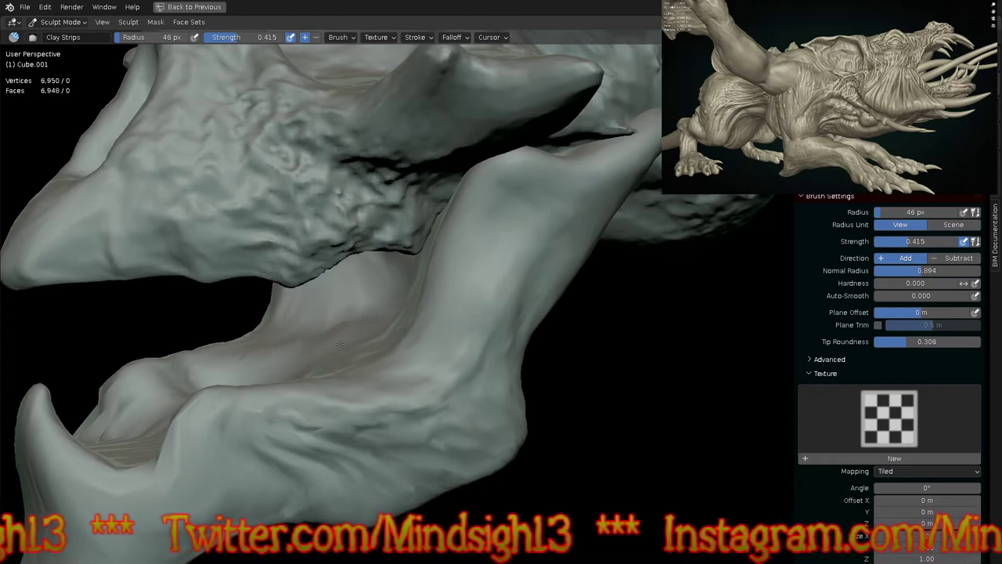
Step: Hide the sidebar and frame the skull's face from the front
mouse_move(503, 215)
middle_mouse_down()
mouse_move(518, 304)
mouse_move(662, 368)
middle_mouse_up()
middle_click_drag(559, 262, 566, 400, "ctrl")
middle_click_drag(562, 312, 593, 410, "shift")
key("n")
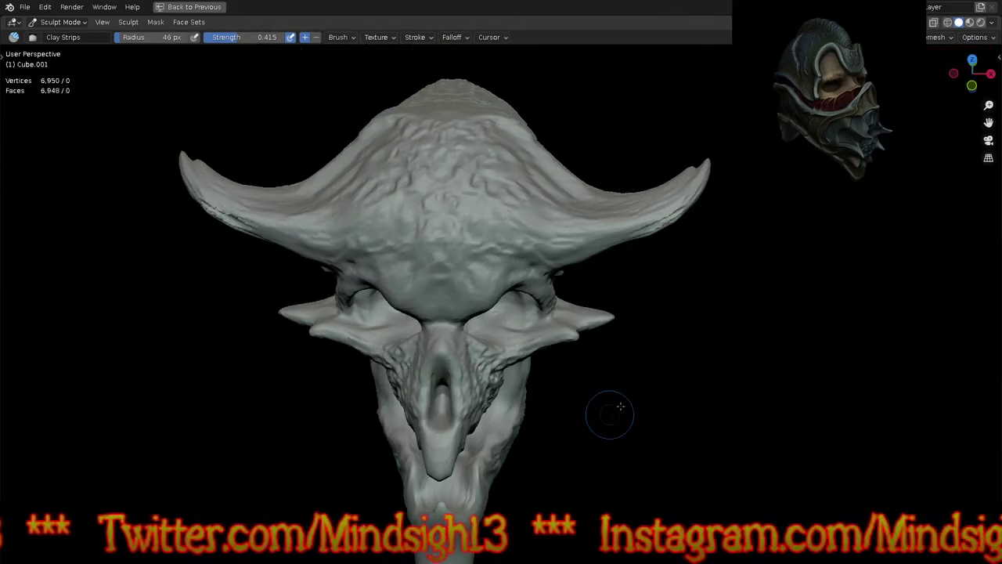
middle_click_drag(683, 414, 676, 357, "shift")
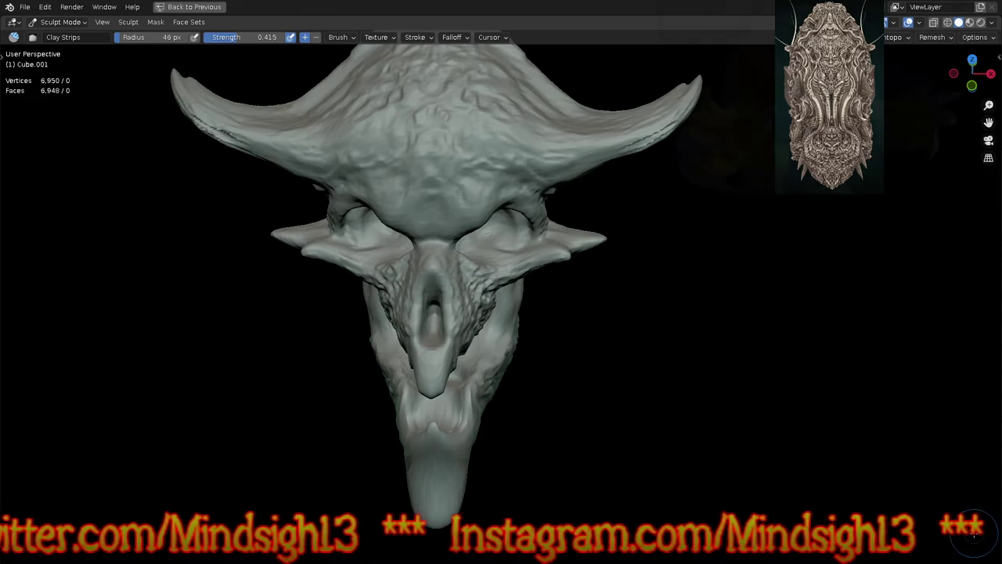
mouse_move(672, 327)
middle_mouse_down()
mouse_move(697, 391)
mouse_move(694, 353)
mouse_move(689, 441)
middle_mouse_up()
scroll(486, 231, "up", 5)
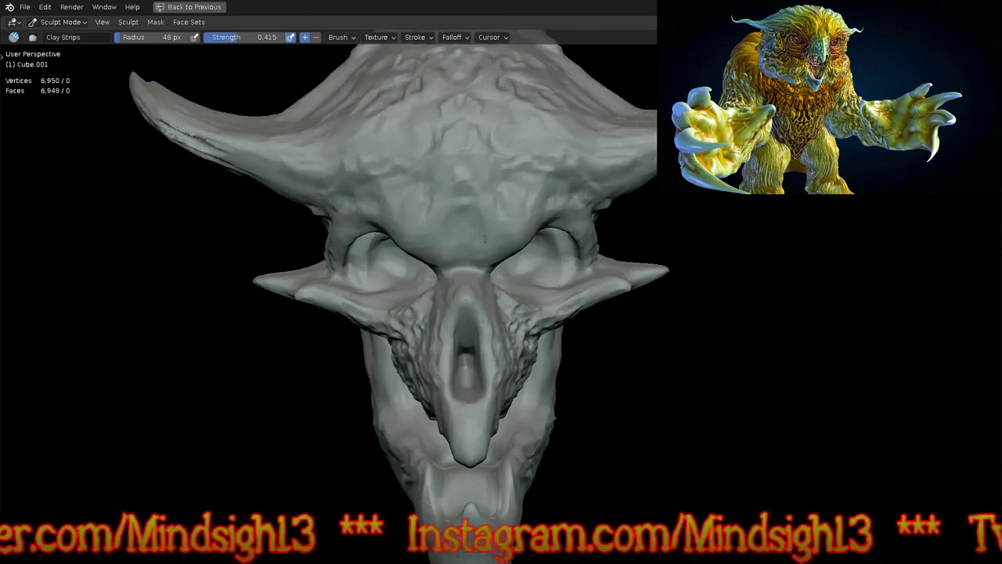
Step: Switch sculpting to the skull and build up the brow ridge with Clay Strips, setting the strength to 0.208 for the finishing strokes
key("d")
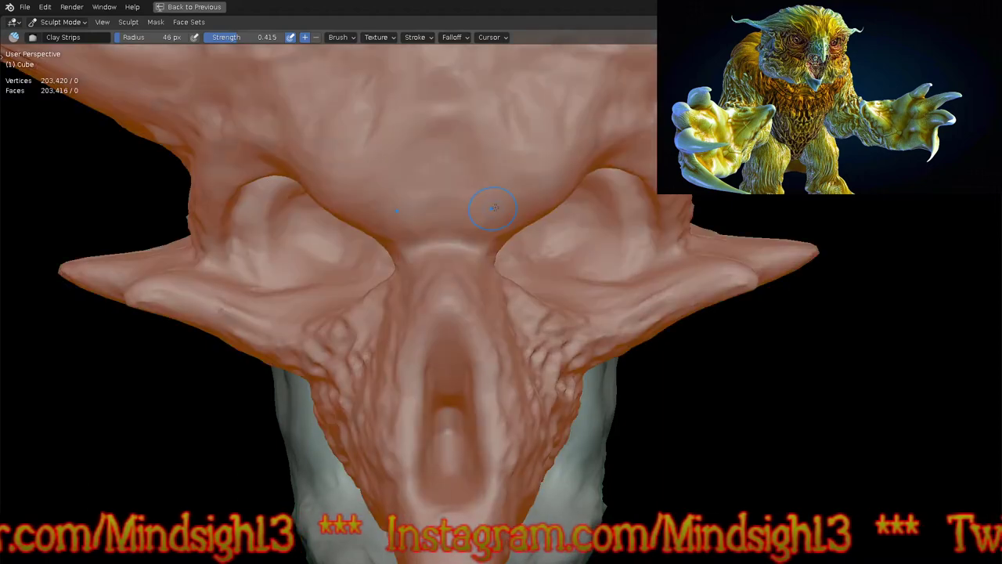
mouse_move(494, 222)
left_mouse_down()
mouse_move(495, 200)
mouse_move(474, 228)
mouse_move(449, 207)
mouse_move(558, 184)
mouse_move(651, 67)
left_mouse_up()
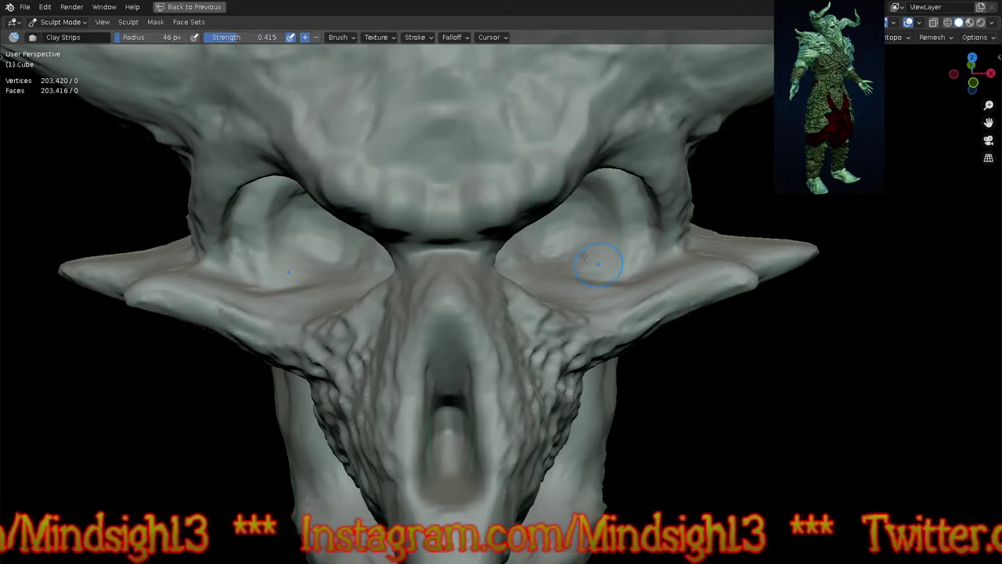
scroll(595, 282, "down", 5)
mouse_move(604, 309)
middle_mouse_down()
mouse_move(734, 253)
mouse_move(714, 237)
mouse_move(675, 273)
mouse_move(611, 286)
mouse_move(602, 311)
middle_mouse_up()
scroll(494, 198, "up", 4)
scroll(493, 197, "up", 1)
key("shift+f")
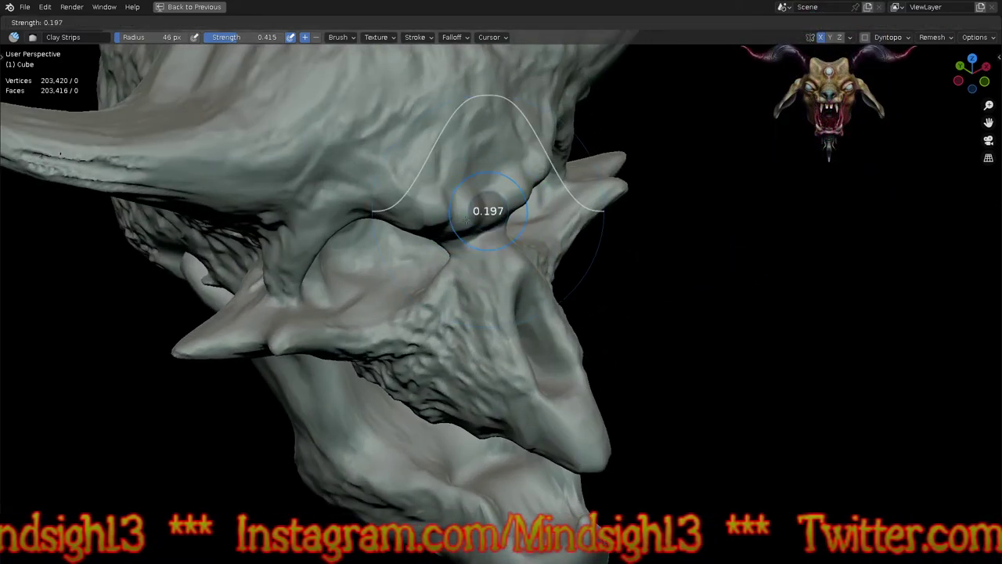
left_click(467, 221)
mouse_move(495, 167)
left_mouse_down()
mouse_move(483, 189)
mouse_move(455, 196)
mouse_move(527, 143)
mouse_move(548, 94)
left_mouse_up()
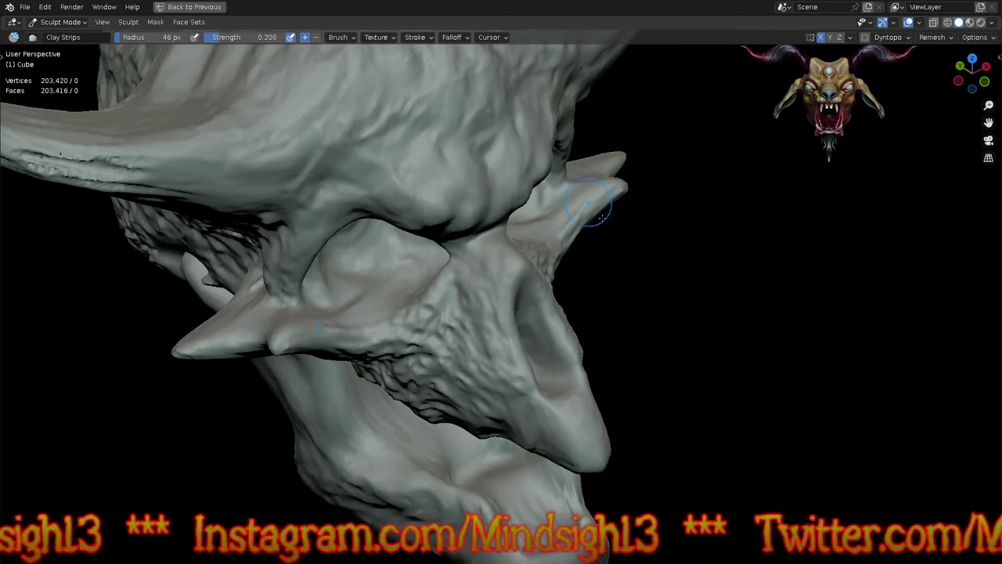
Step: Refine the surface of the nose bridge below the brow with Clay Strips
middle_click_drag(601, 218, 589, 292, "shift")
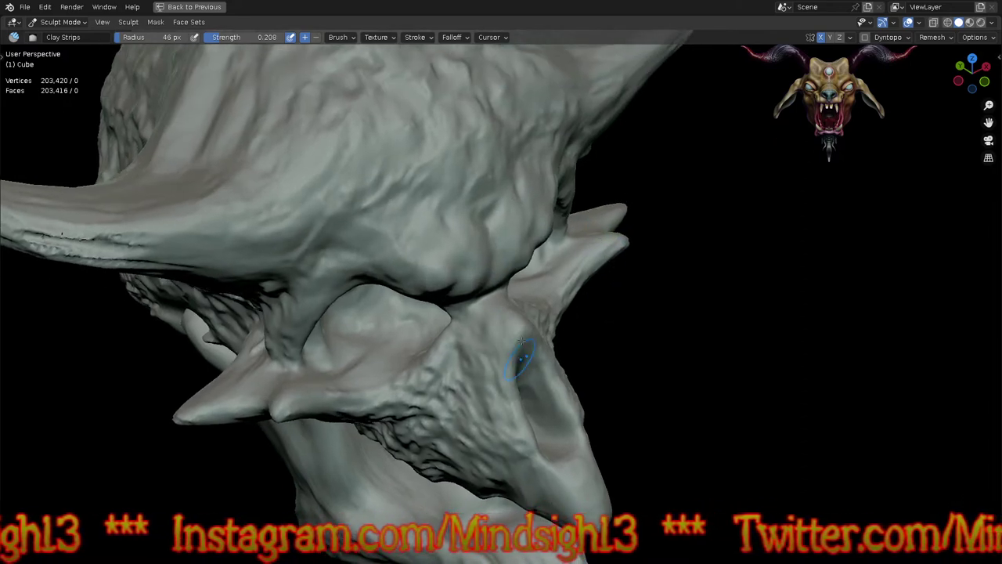
scroll(522, 342, "up", 4)
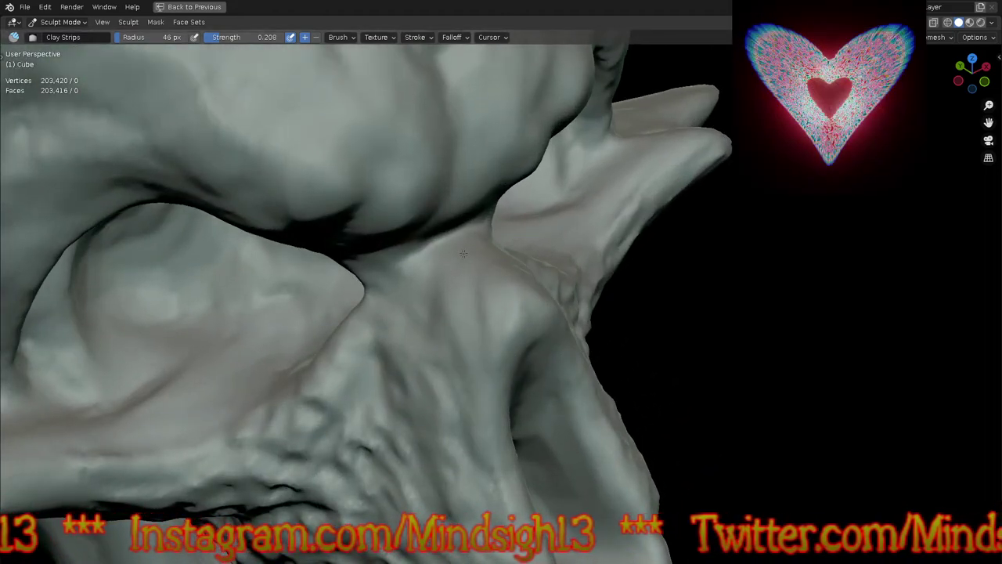
left_click_drag(469, 243, 429, 298)
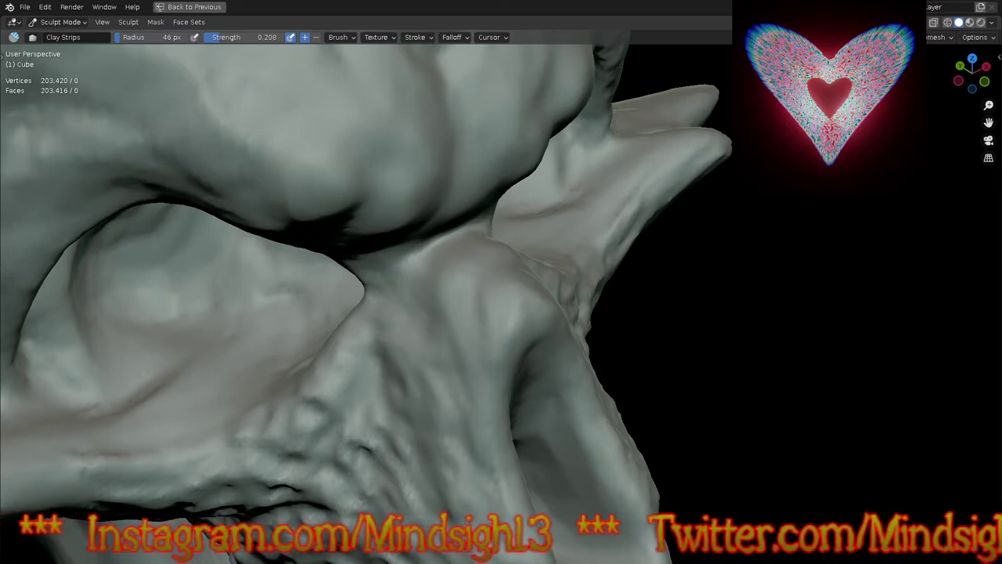
Step: Examine the skull's snout, side, back of the cranium and face from several angles
middle_click_drag(502, 436, 515, 339)
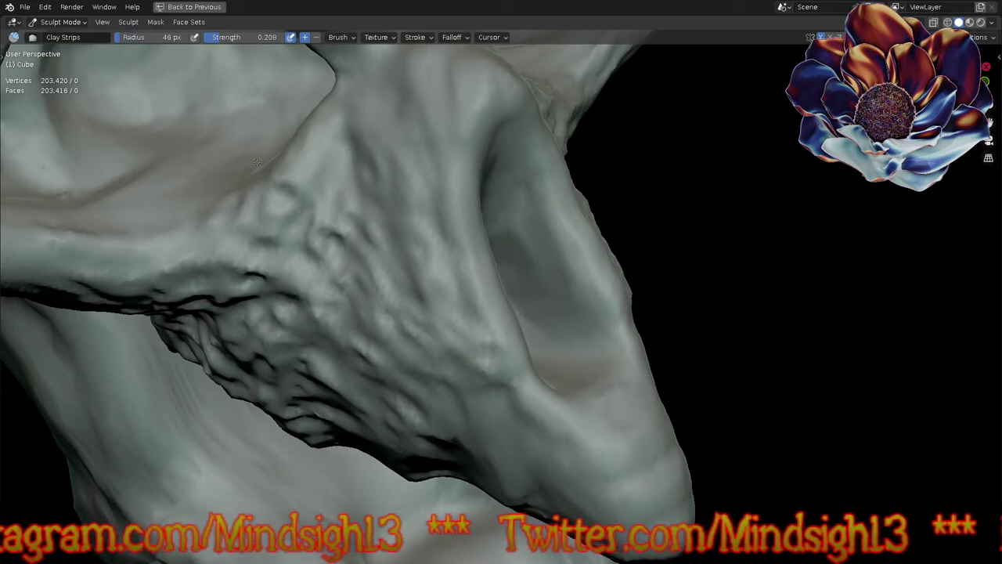
middle_click_drag(465, 236, 652, 405, "ctrl")
middle_click_drag(543, 445, 622, 420, "shift")
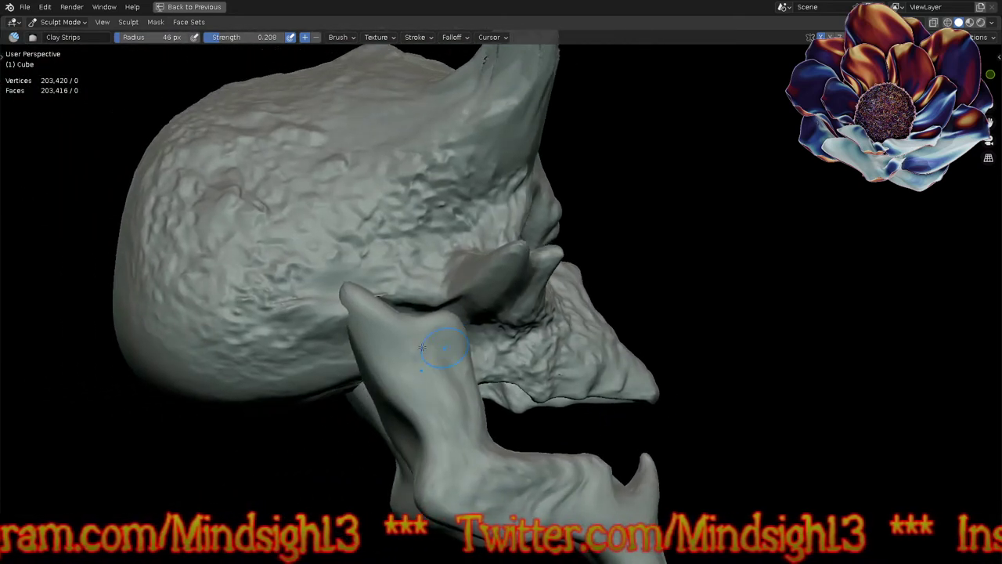
middle_click_drag(430, 346, 480, 400)
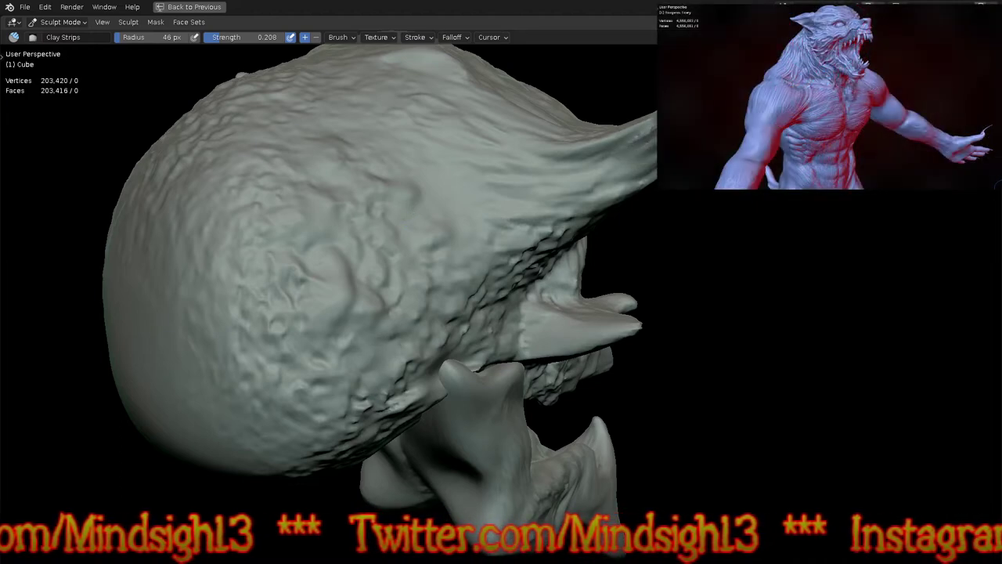
middle_click_drag(724, 205, 546, 252)
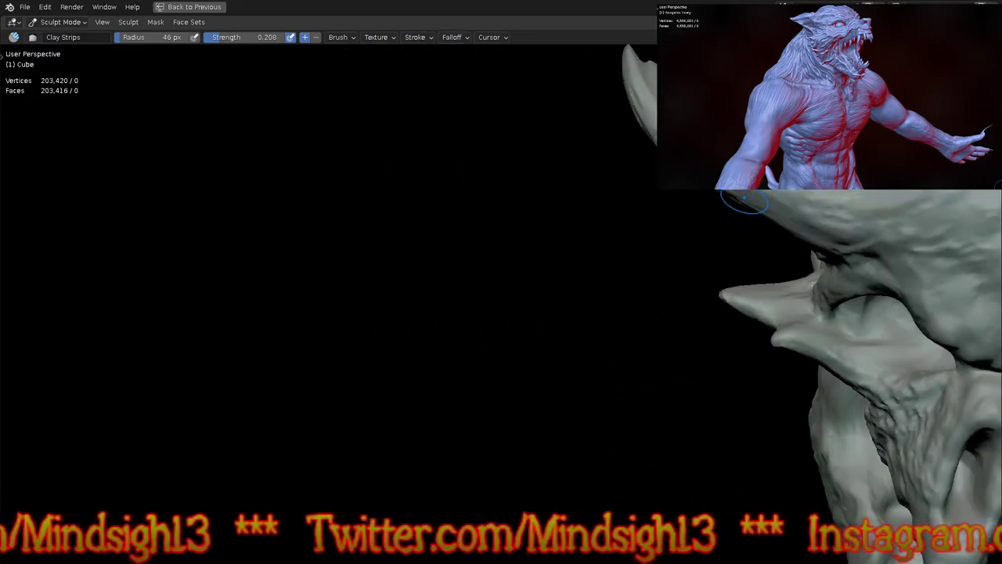
mouse_move(738, 252)
middle_mouse_down()
mouse_move(520, 316)
mouse_move(529, 274)
mouse_move(533, 299)
mouse_move(556, 274)
middle_mouse_up()
Step: Carve the nasal cavity deeper with Clay Strips, leaving a narrow ridge down its middle
left_click_drag(468, 257, 469, 285)
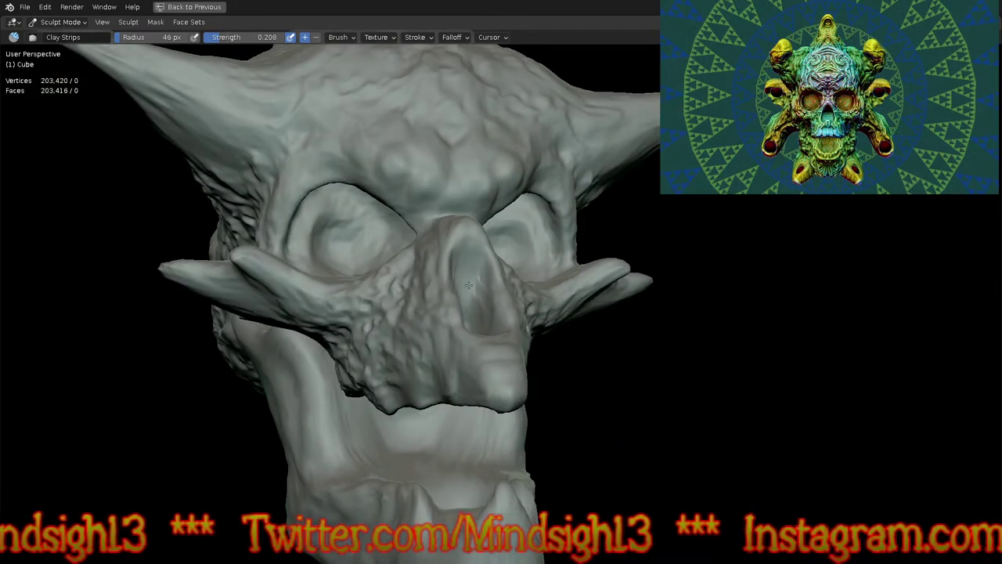
middle_click_drag(490, 307, 457, 318)
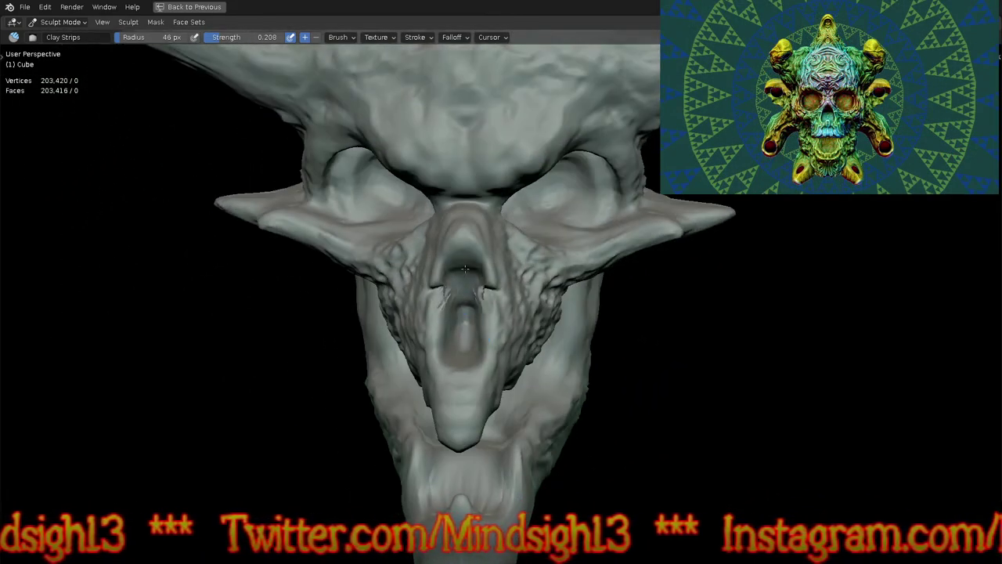
scroll(480, 285, "up", 1)
scroll(479, 285, "up", 2)
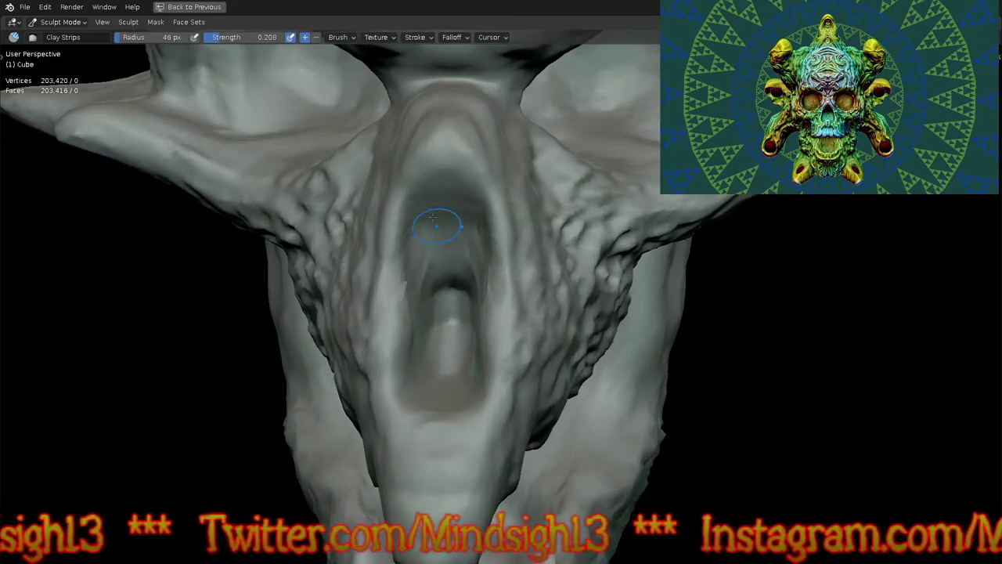
mouse_move(440, 250)
left_mouse_down()
mouse_move(443, 264)
mouse_move(440, 228)
left_mouse_up()
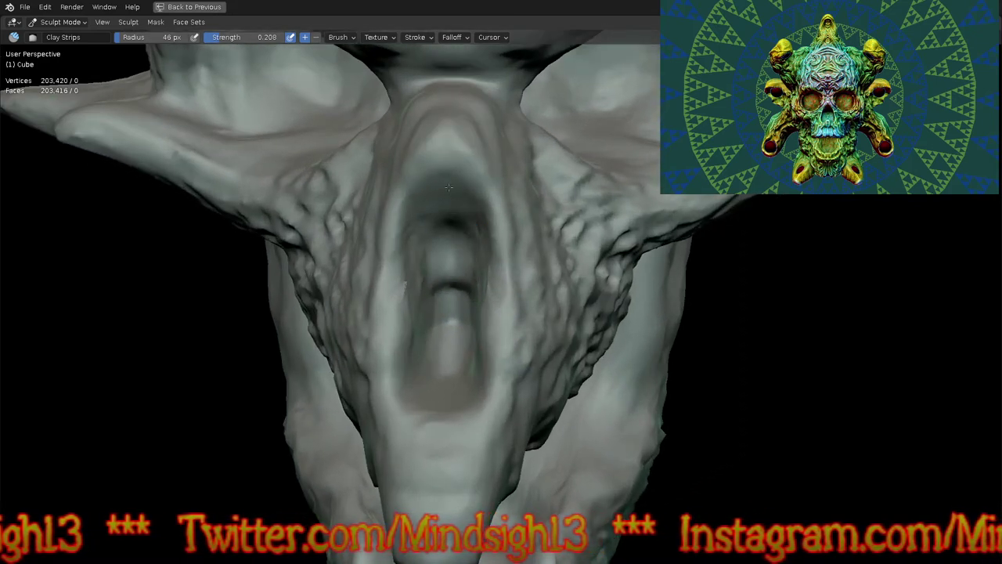
left_click_drag(448, 186, 439, 346)
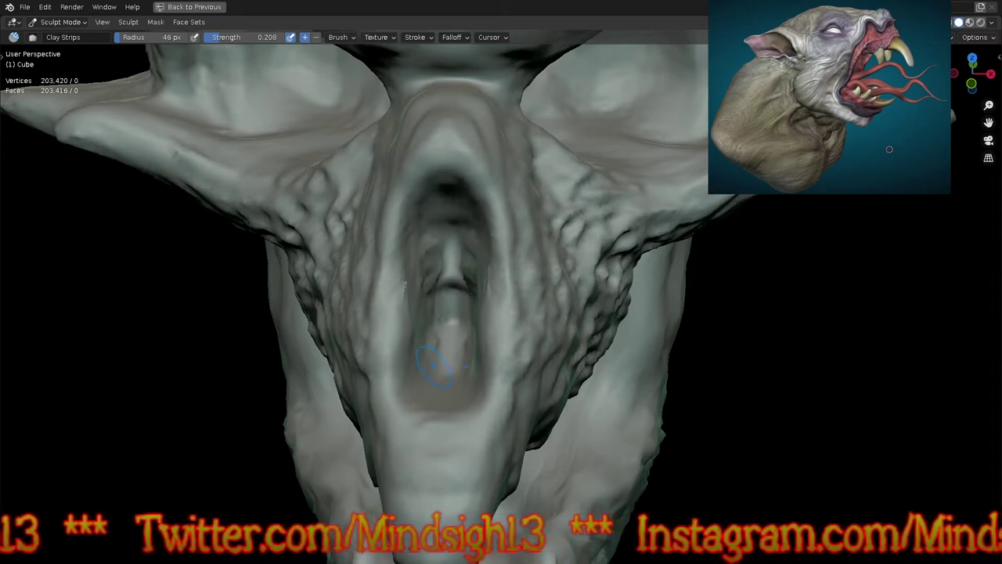
left_click_drag(435, 250, 437, 284)
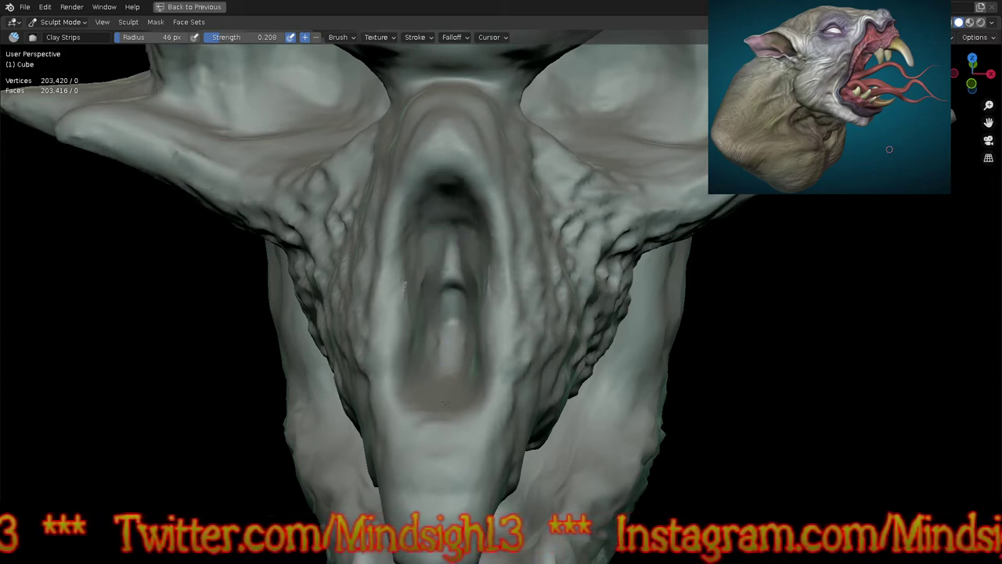
Step: Widen the nasal cavity's side walls into a rounder opening with Grab at a 116 px radius
middle_click_drag(437, 400, 440, 390)
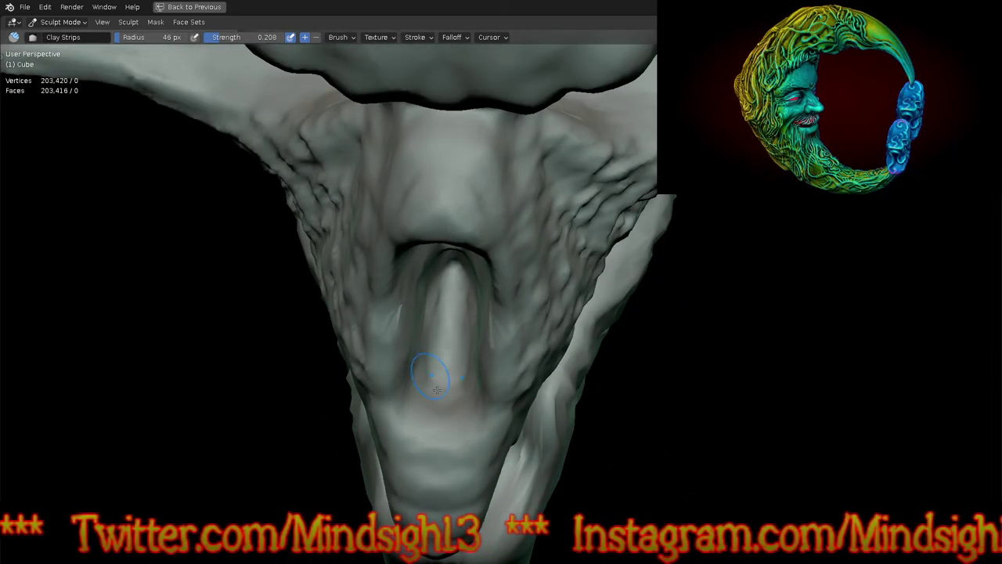
key("g")
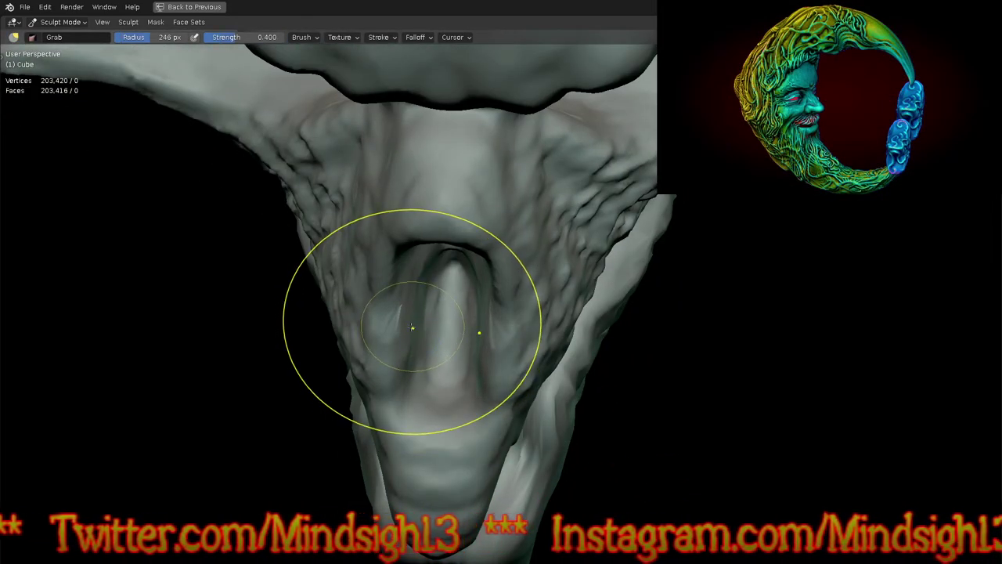
key("f")
left_click(381, 361)
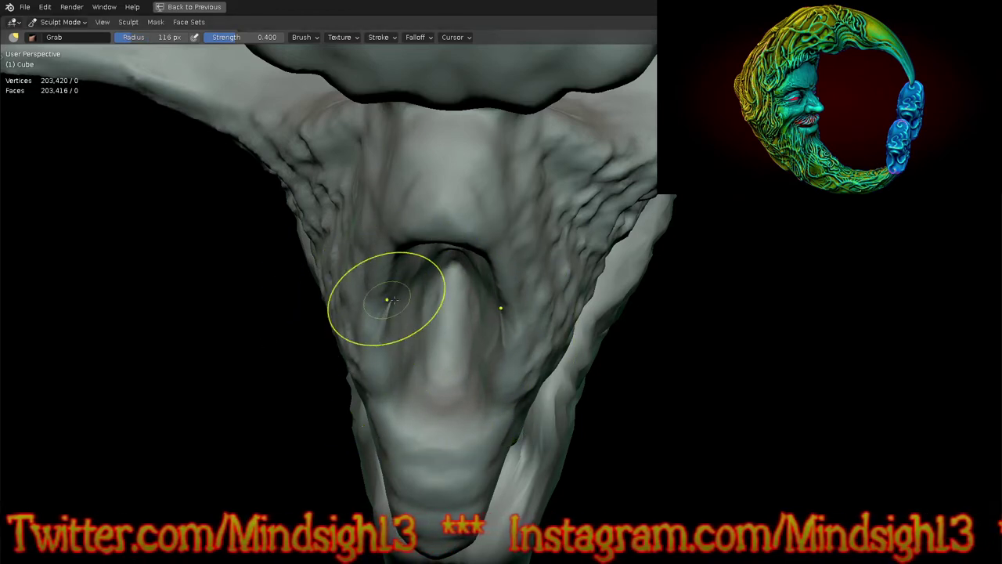
mouse_move(399, 264)
left_mouse_down()
mouse_move(408, 302)
mouse_move(380, 369)
mouse_move(396, 366)
mouse_move(444, 436)
mouse_move(405, 440)
left_mouse_up()
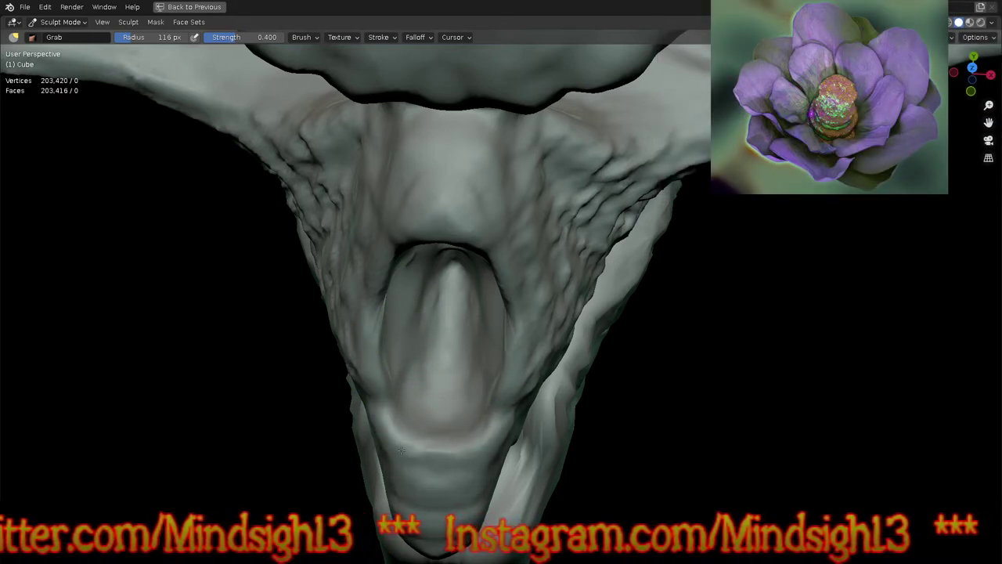
Step: Broaden the front of the upper jaw below the nose with Grab at a 210 px radius
mouse_move(436, 492)
middle_mouse_down()
mouse_move(624, 387)
mouse_move(609, 394)
mouse_move(649, 405)
middle_mouse_up()
mouse_move(693, 340)
middle_mouse_down()
mouse_move(577, 363)
mouse_move(613, 411)
mouse_move(633, 416)
mouse_move(655, 369)
mouse_move(649, 331)
mouse_move(604, 273)
middle_mouse_up()
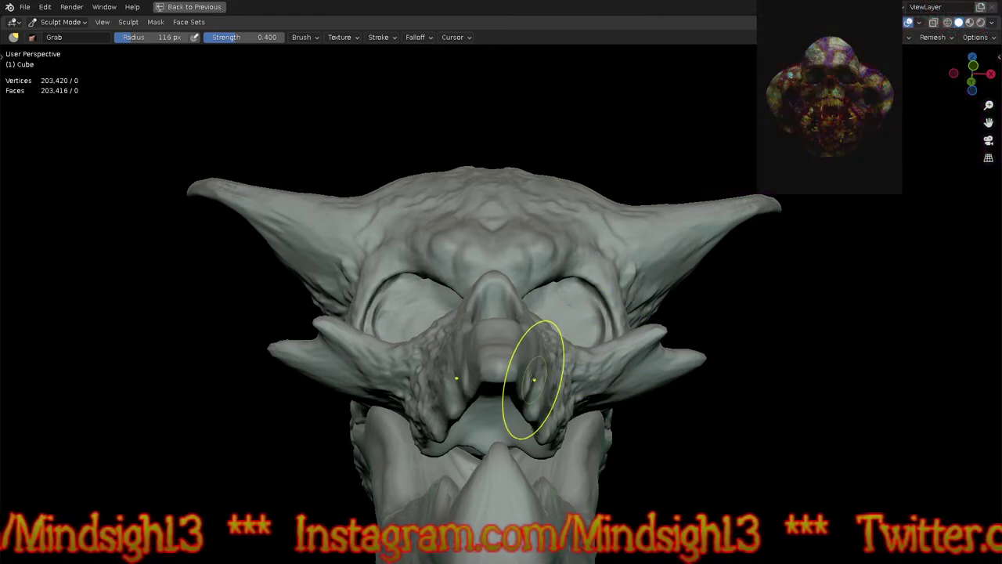
left_click(582, 382)
mouse_move(544, 377)
left_mouse_down()
mouse_move(589, 365)
mouse_move(576, 363)
left_mouse_up()
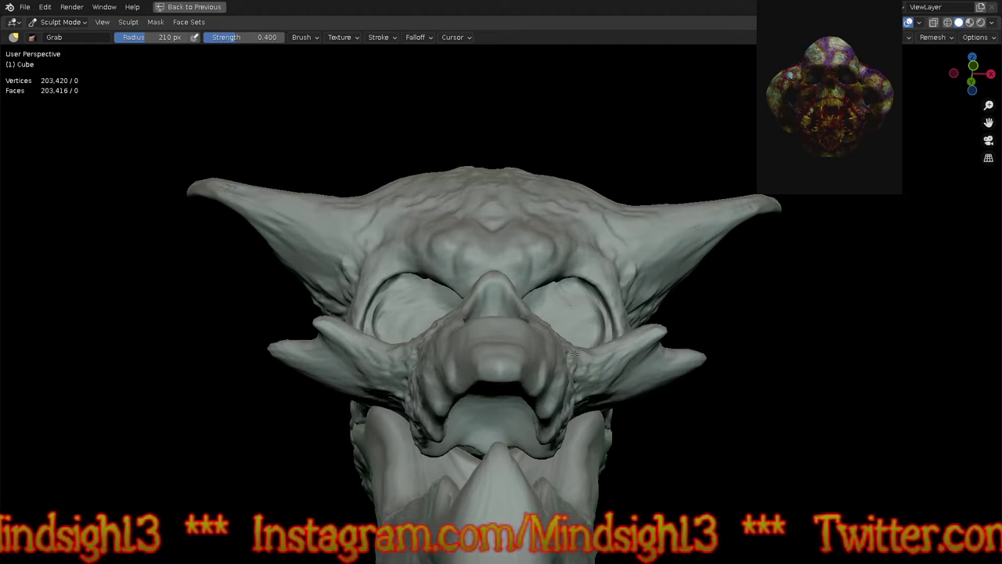
Step: Switch sculpting to the lower jaw and pull the rear tip of its hinge end down with Grab
mouse_move(588, 380)
middle_mouse_down()
mouse_move(600, 419)
mouse_move(584, 282)
mouse_move(697, 291)
mouse_move(671, 325)
middle_mouse_up()
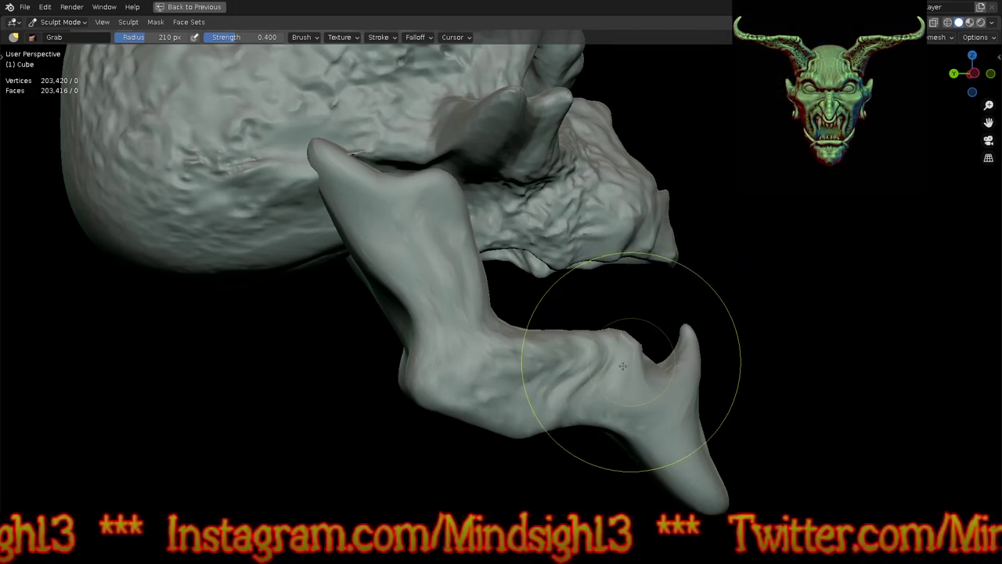
key("alt+q")
mouse_move(707, 274)
middle_mouse_down()
mouse_move(558, 360)
mouse_move(682, 358)
mouse_move(570, 358)
middle_mouse_up()
mouse_move(657, 265)
middle_mouse_down()
mouse_move(587, 384)
mouse_move(721, 316)
mouse_move(671, 280)
mouse_move(559, 358)
middle_mouse_up()
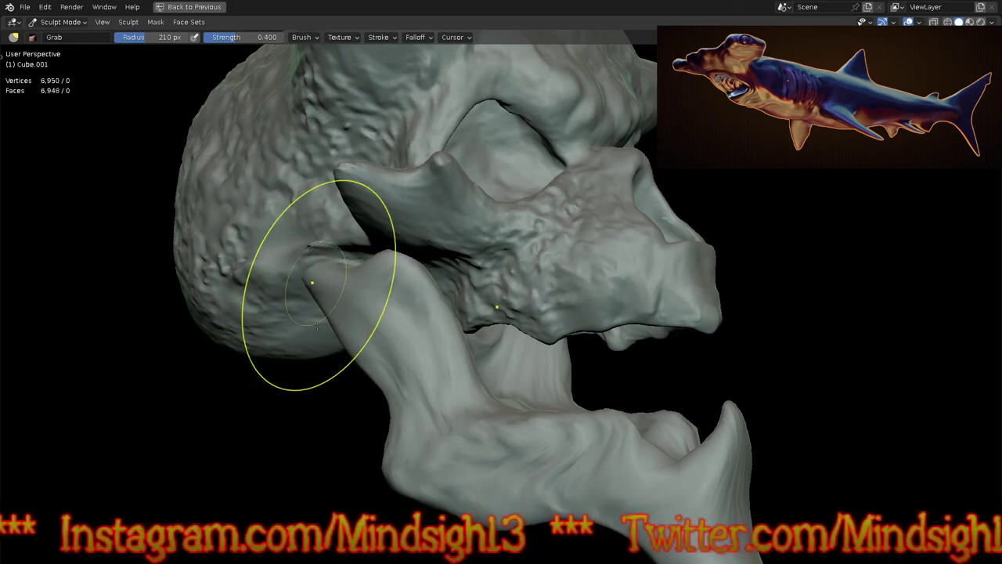
mouse_move(336, 287)
middle_mouse_down()
mouse_move(517, 358)
mouse_move(445, 433)
mouse_move(517, 338)
mouse_move(547, 255)
middle_mouse_up()
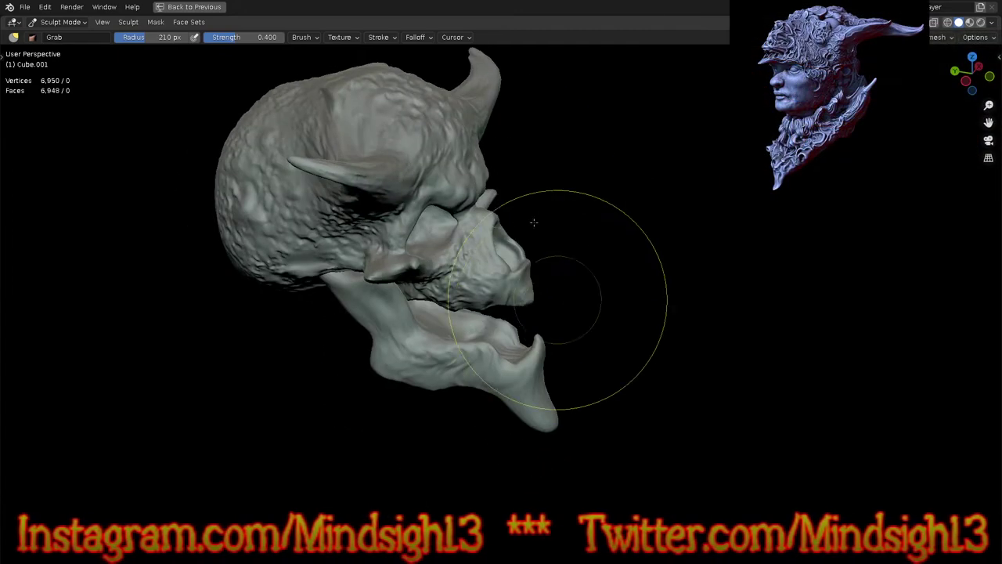
Step: Switch sculpting back to the skull and pull the brow, nose bridge and cheekbone spikes forward with Grab
key("alt+q")
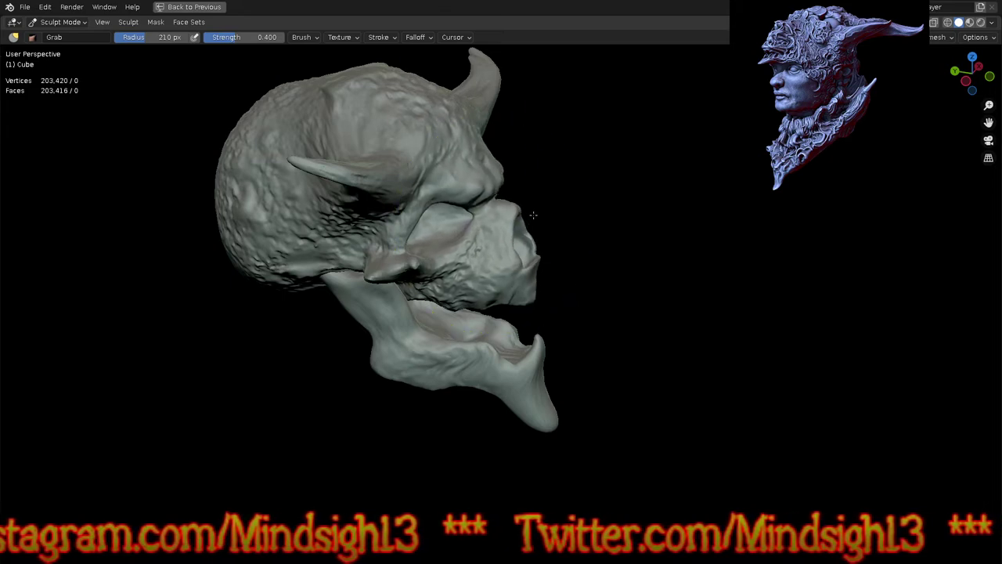
middle_click_drag(561, 308, 593, 264)
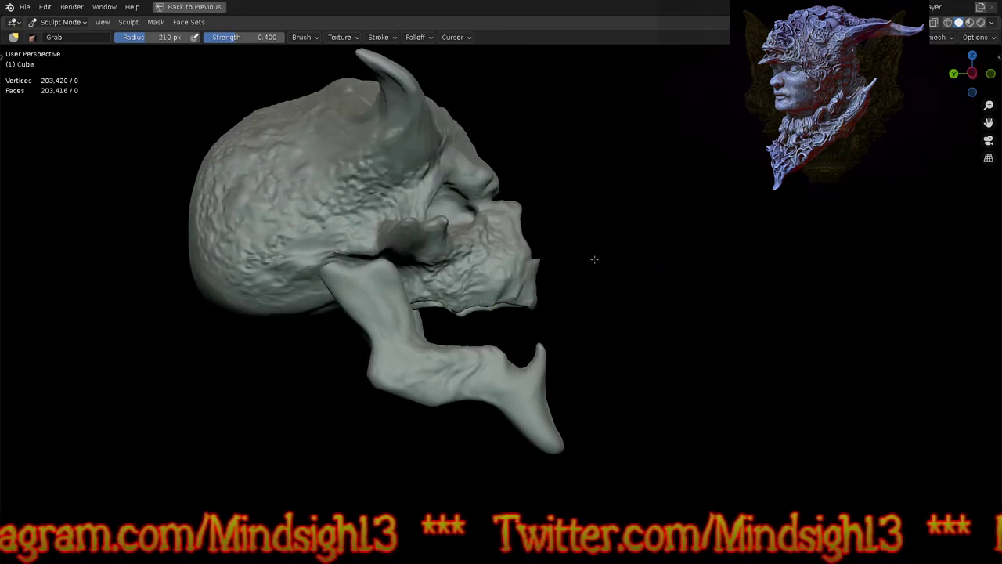
scroll(445, 141, "up", 4)
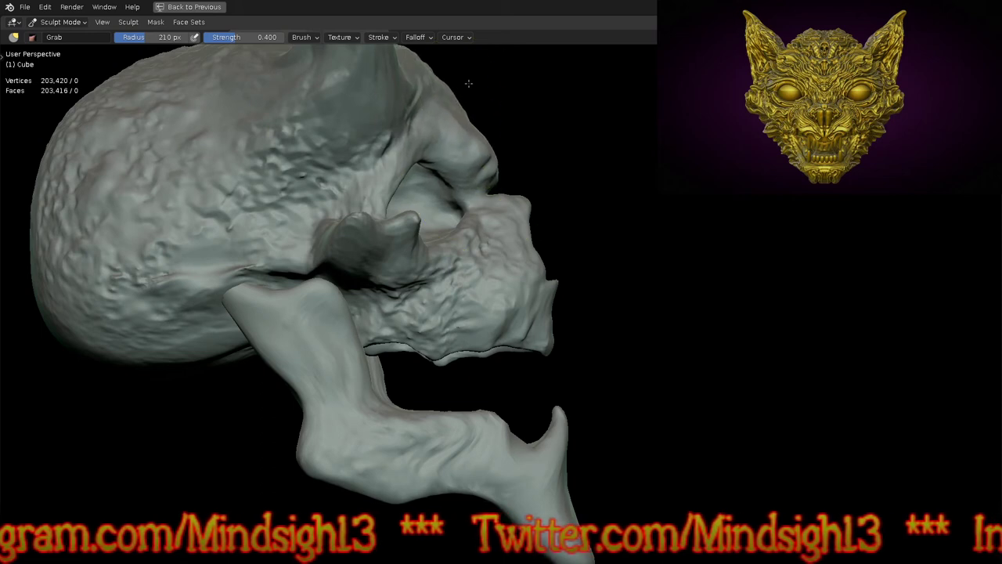
left_click_drag(383, 206, 421, 201)
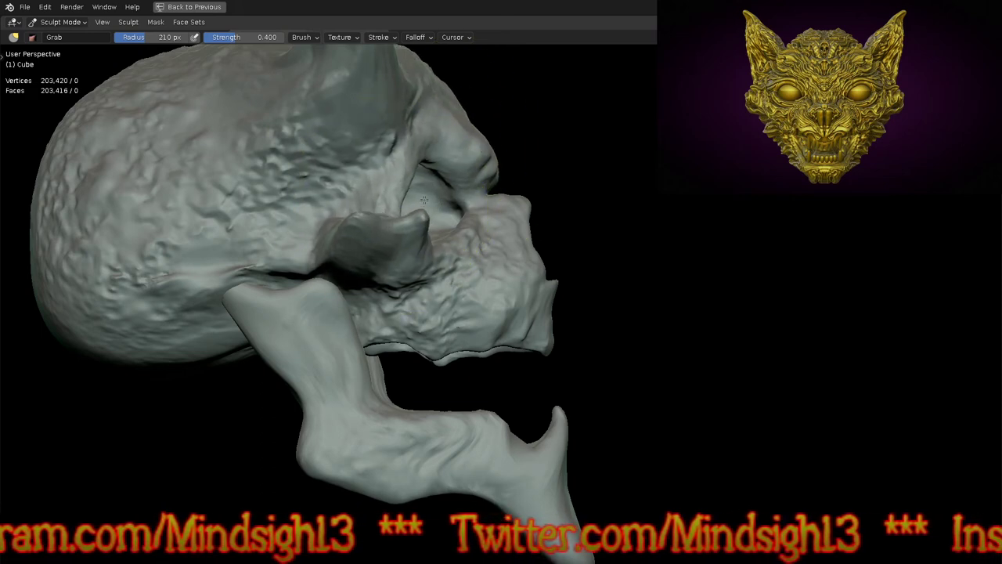
middle_click_drag(537, 216, 587, 254)
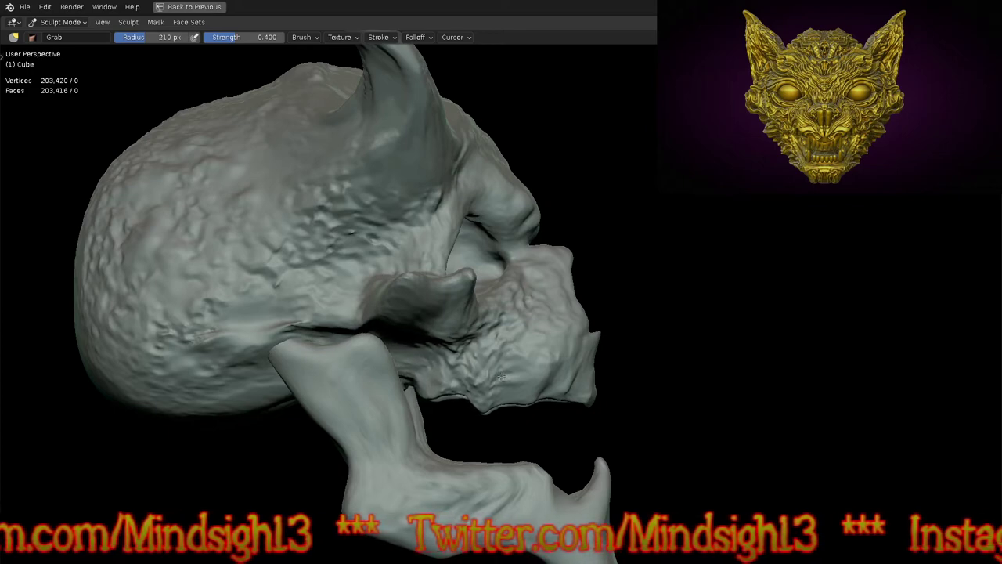
Step: Adjust the outer ends of the brow ridge above the eye sockets with Grab
middle_click_drag(604, 224, 529, 208)
scroll(559, 417, "down", 2)
mouse_move(531, 207)
left_mouse_down()
mouse_move(531, 183)
mouse_move(535, 198)
left_mouse_up()
left_click_drag(526, 255, 533, 302)
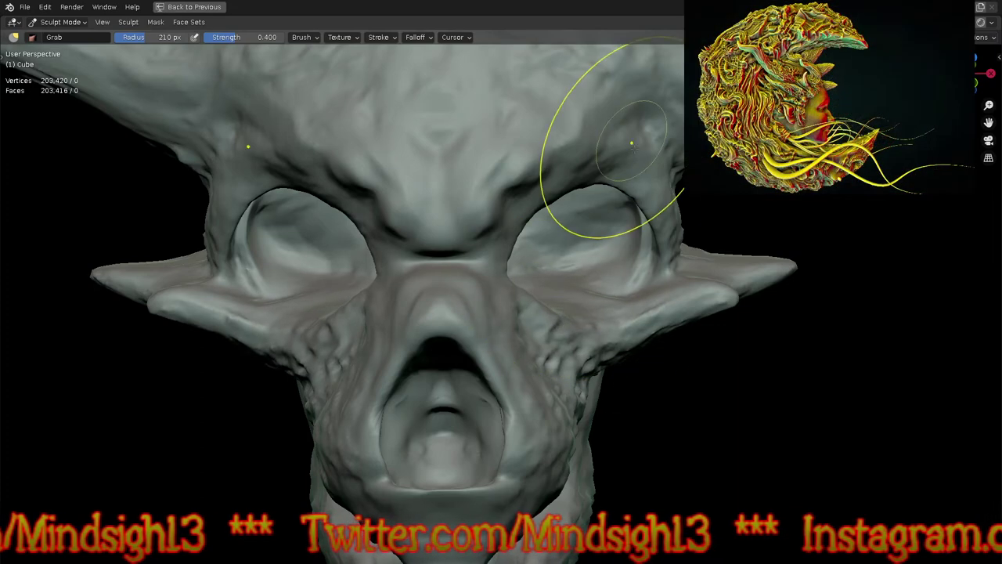
left_click_drag(639, 147, 646, 163)
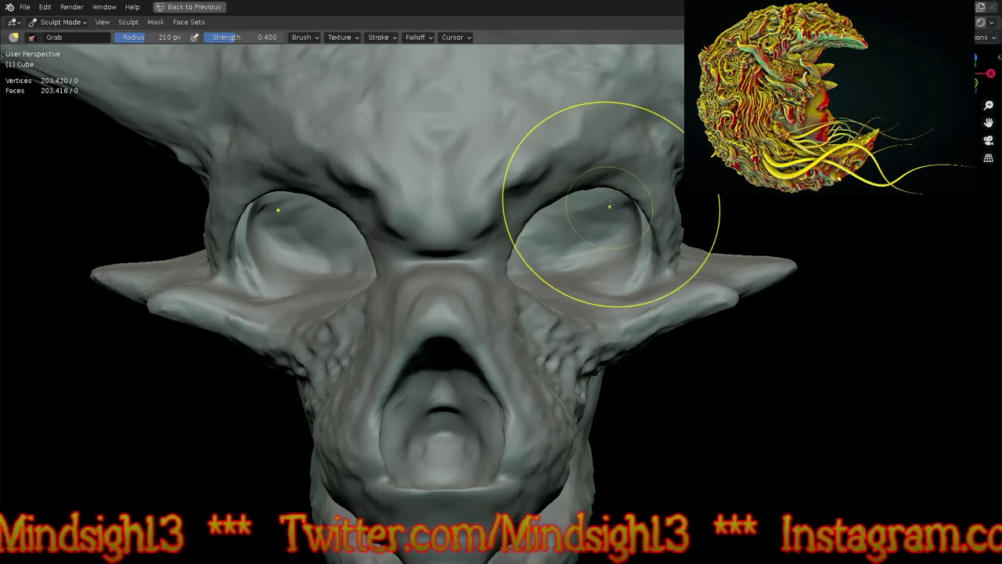
Step: Carve vertical tooth-root grooves along the lower edge of the upper jaw with Clay Strips at strength 0.208
key("q")
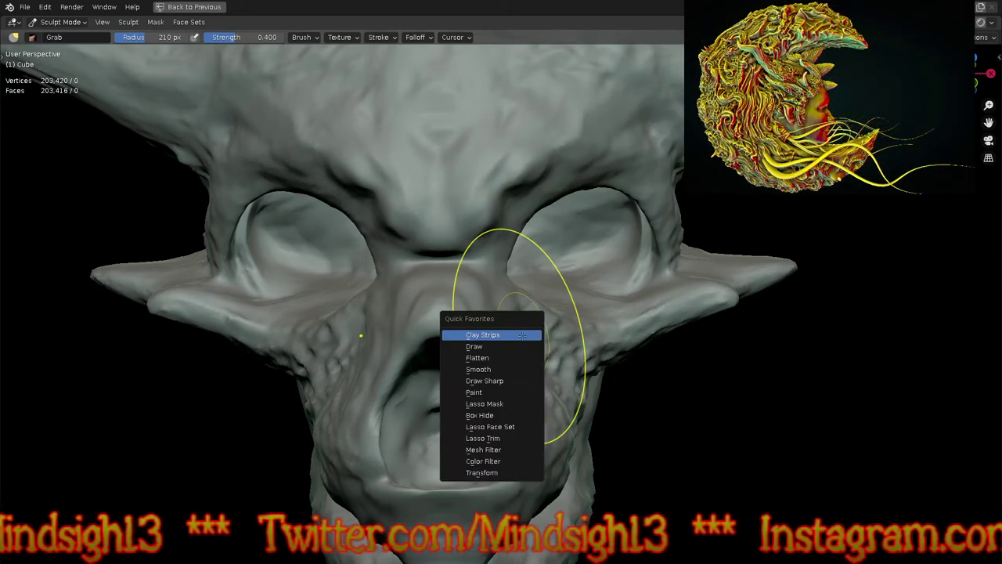
left_click(523, 336)
mouse_move(524, 330)
middle_mouse_down()
mouse_move(600, 339)
mouse_move(600, 409)
mouse_move(600, 361)
mouse_move(578, 351)
mouse_move(586, 213)
middle_mouse_up()
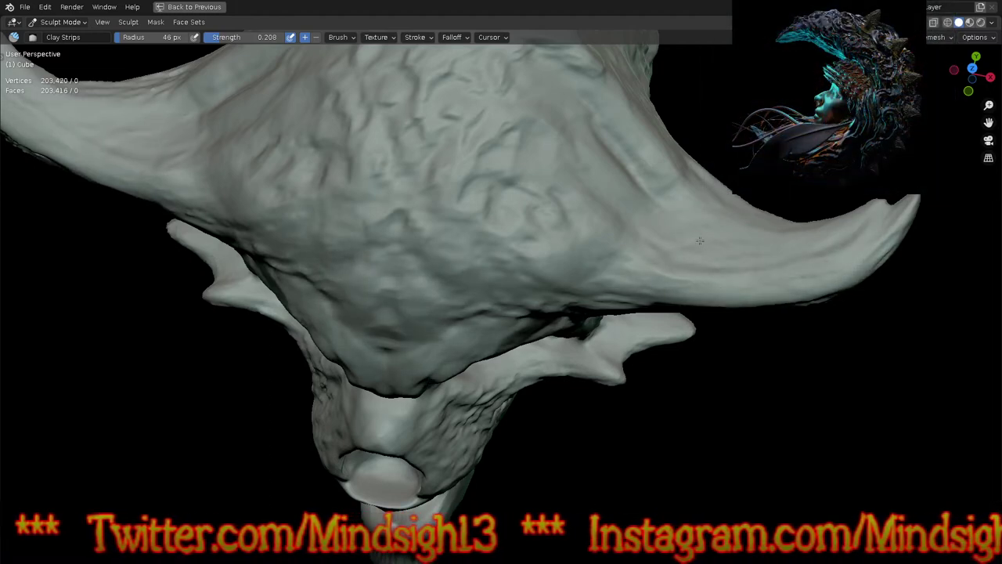
scroll(580, 309, "down", 5)
mouse_move(580, 309)
middle_mouse_down()
mouse_move(655, 381)
mouse_move(620, 277)
mouse_move(613, 289)
mouse_move(439, 204)
middle_mouse_up()
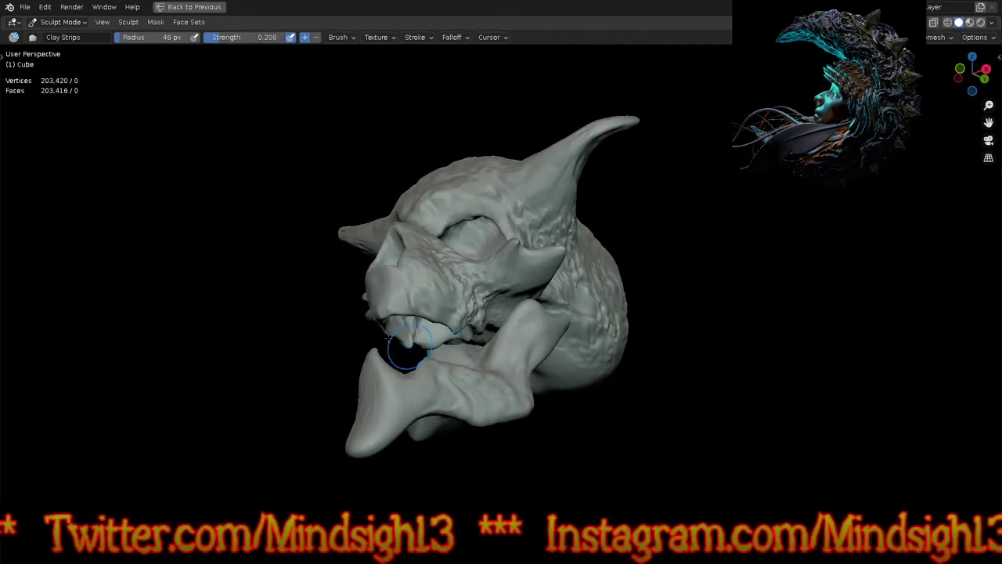
scroll(428, 197, "up", 6)
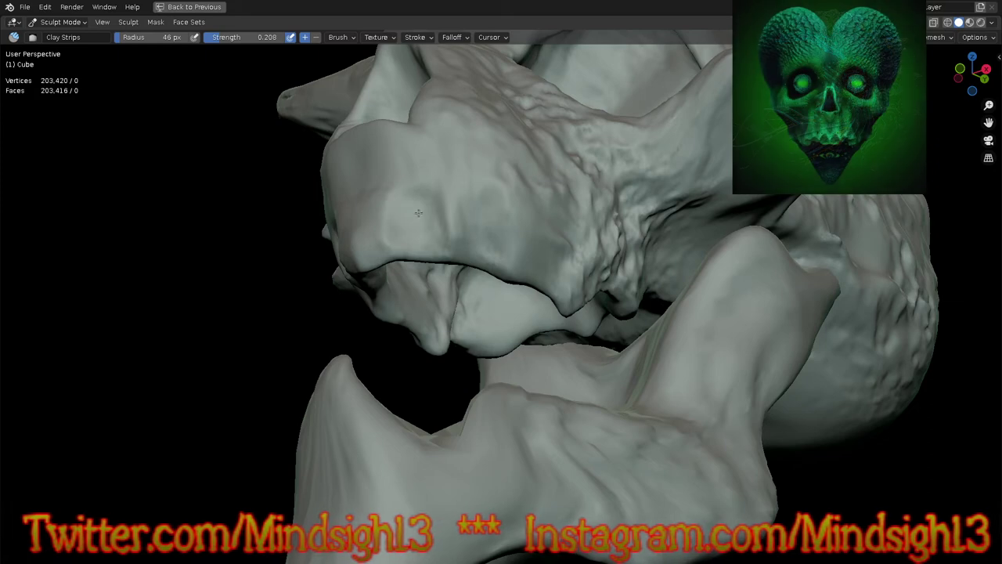
middle_click_drag(369, 274, 377, 247)
scroll(377, 247, "up", 2)
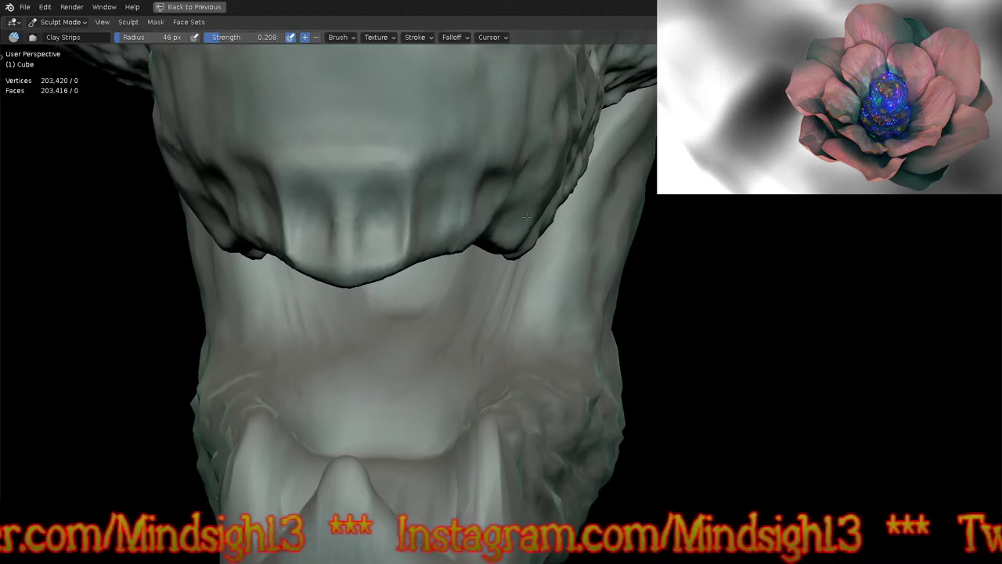
scroll(539, 290, "down", 5)
middle_click_drag(539, 291, 607, 325)
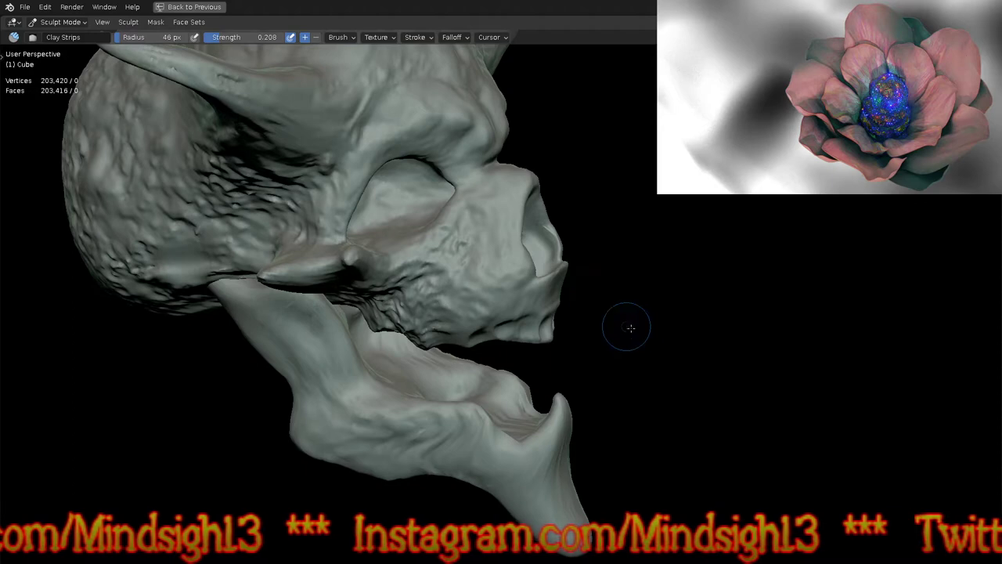
Step: Leave sculpting for Object Mode and add a UV sphere with smooth shading
key("ctrl+Tab")
left_click(535, 309)
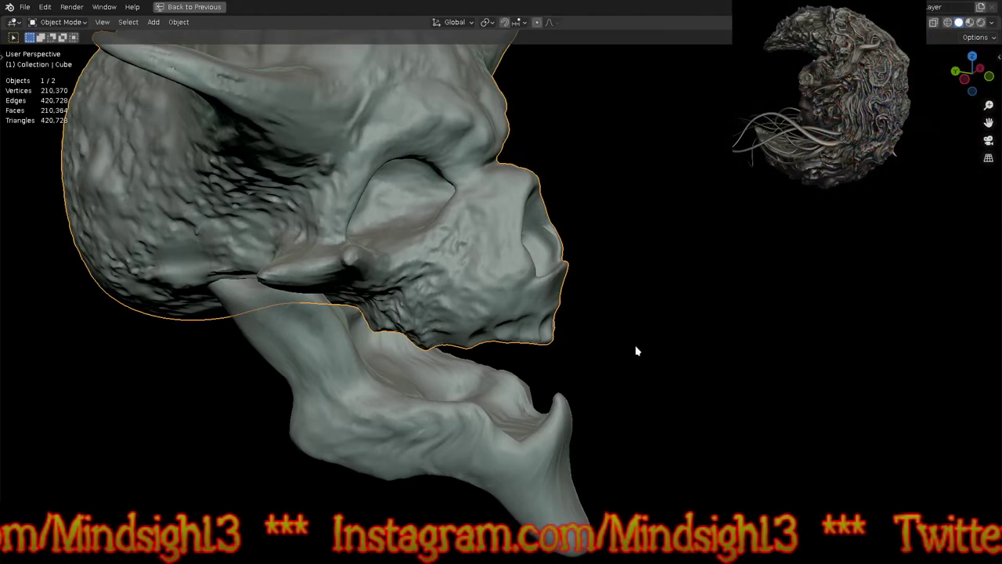
key("shift+a")
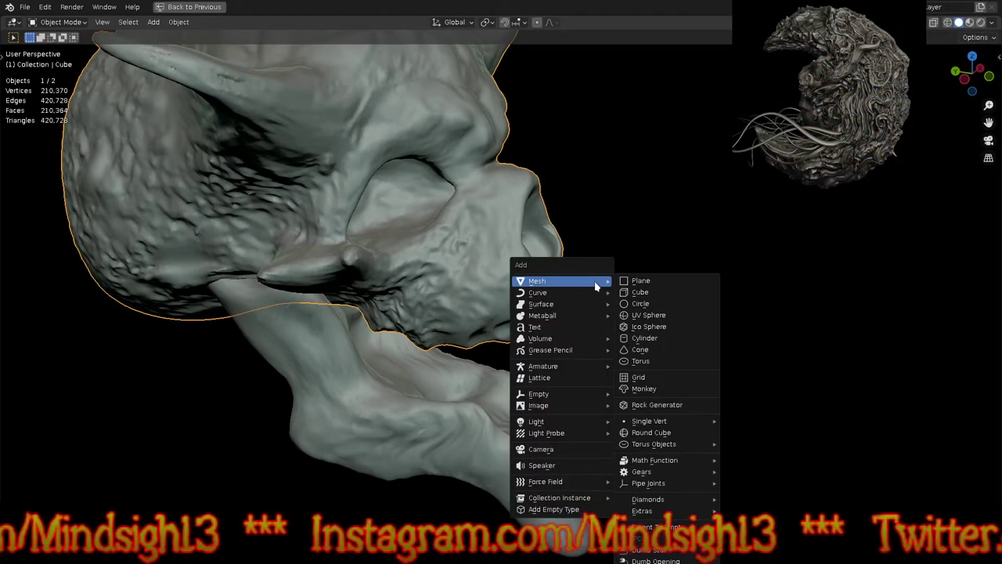
left_click(662, 317)
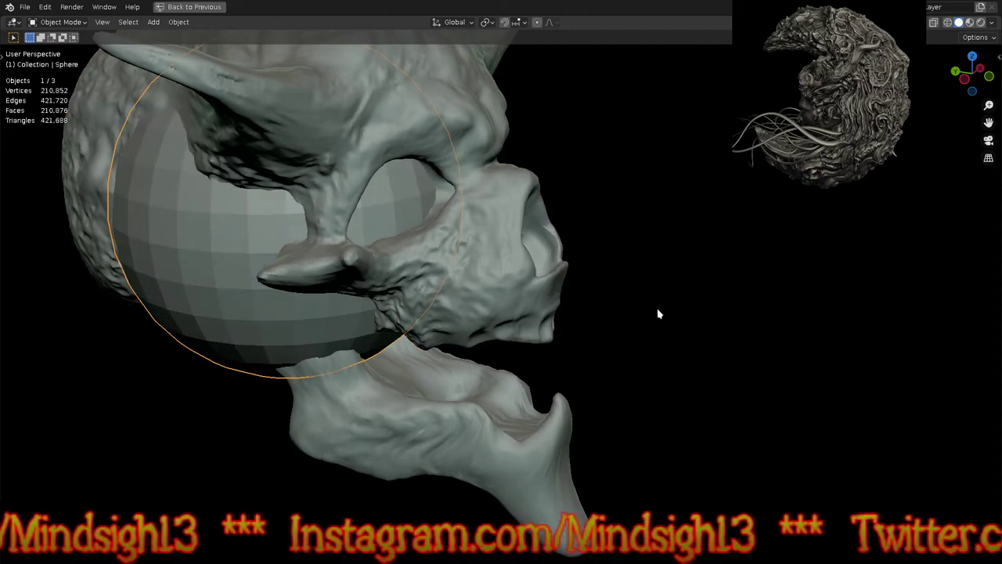
right_click(658, 305)
left_click(658, 302)
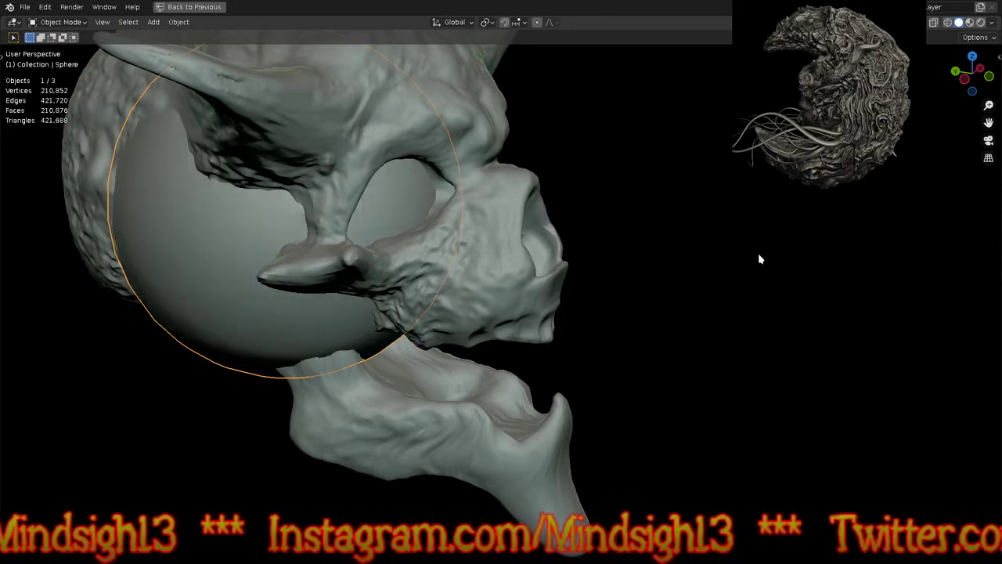
Step: Narrow the sphere in X and Y only, and move it in front of the lower jaw in the right side view
key("s")
key("shift+z")
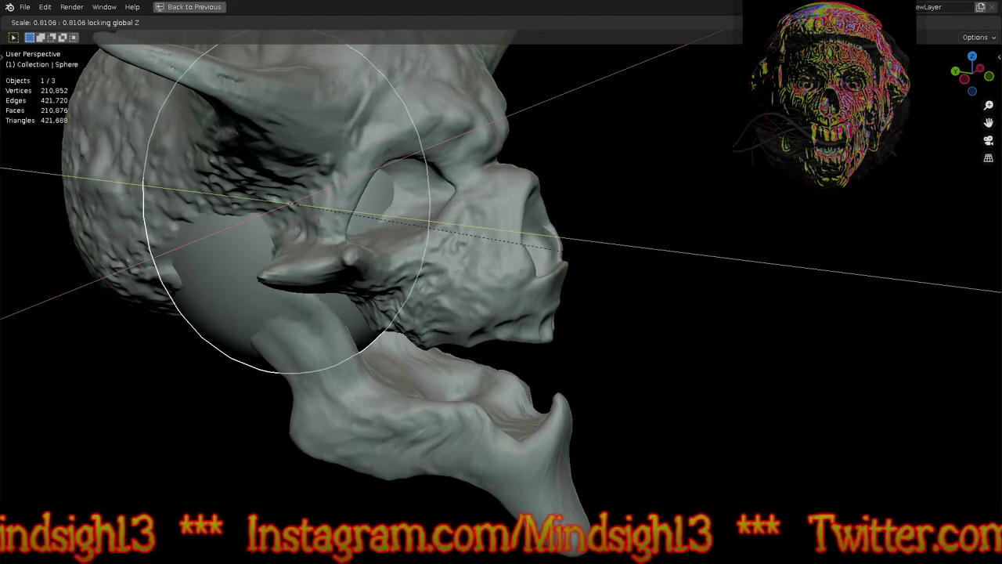
left_click(298, 207)
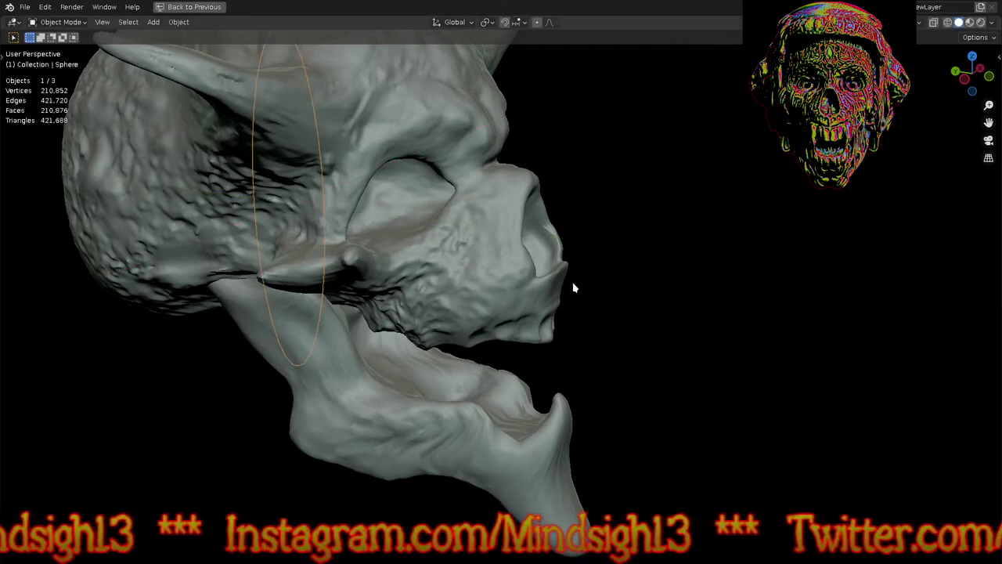
key("KP_3")
scroll(539, 330, "down", 6)
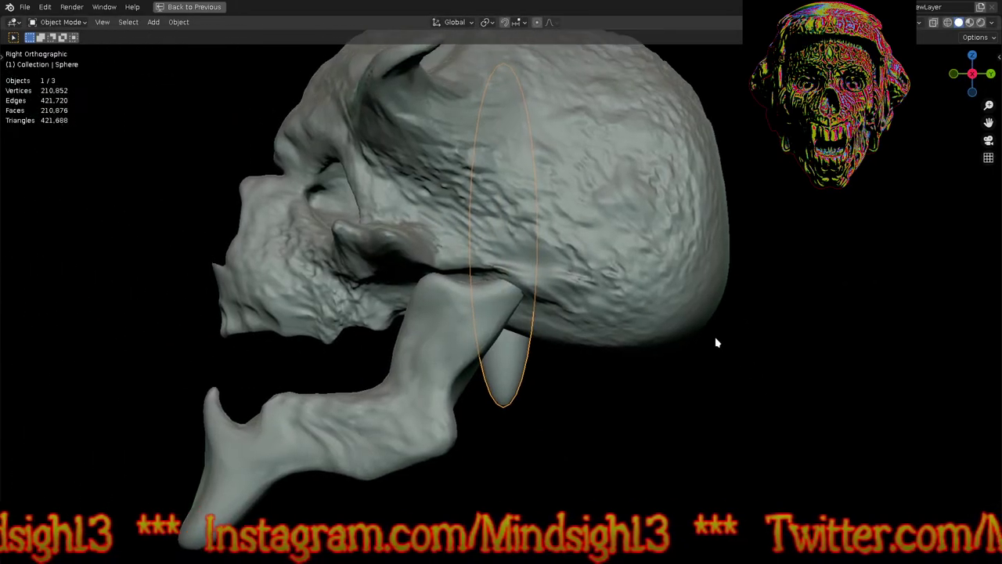
key("g")
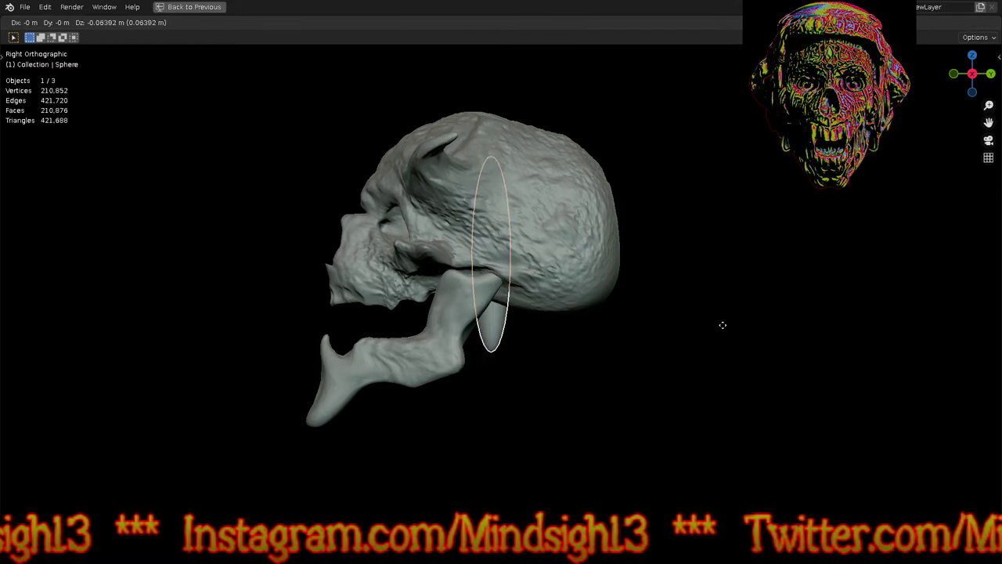
left_click(471, 421)
Step: Scale the sphere down uniformly, and narrow it further in X and Y only into a thin spindle
key("s")
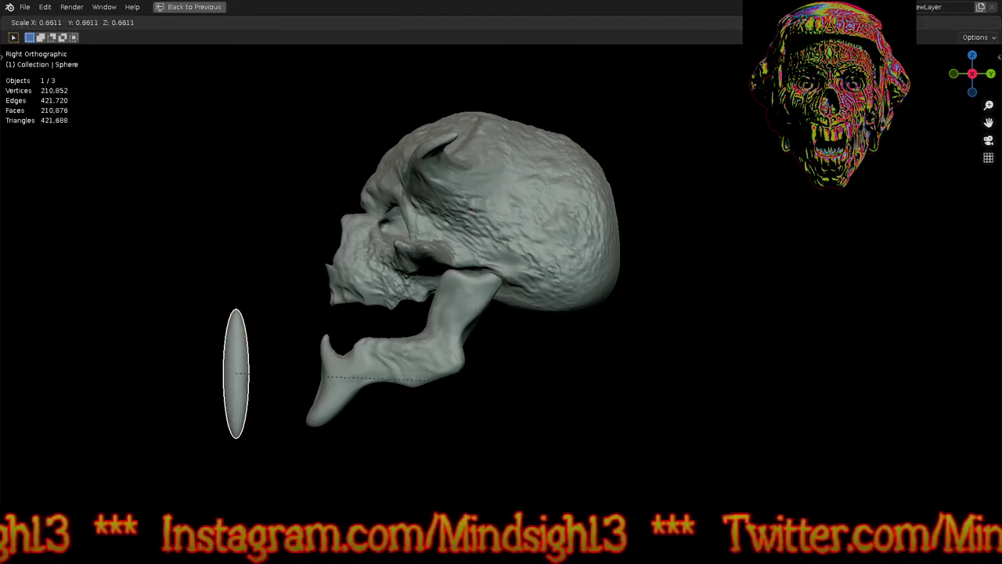
left_click(437, 412)
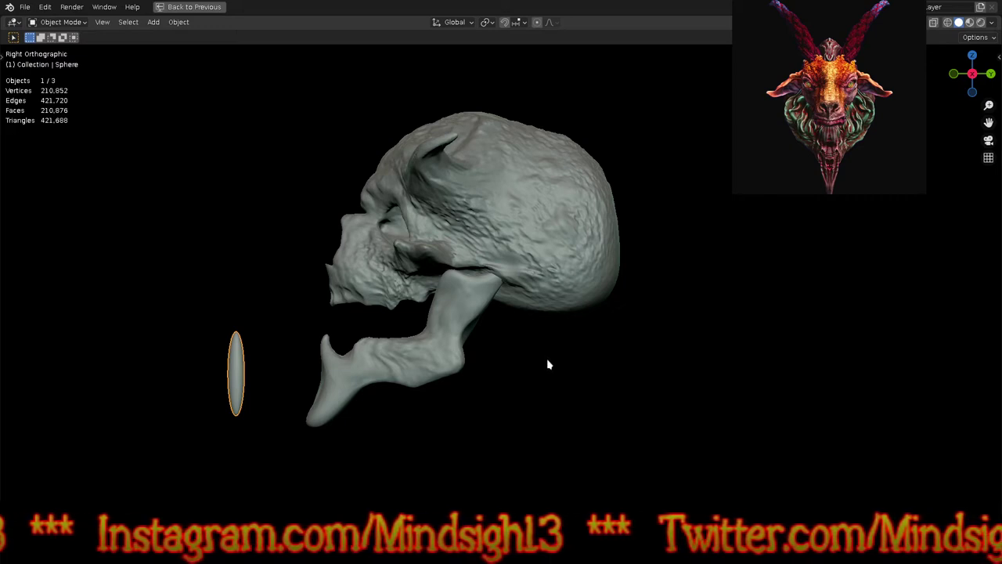
key("s")
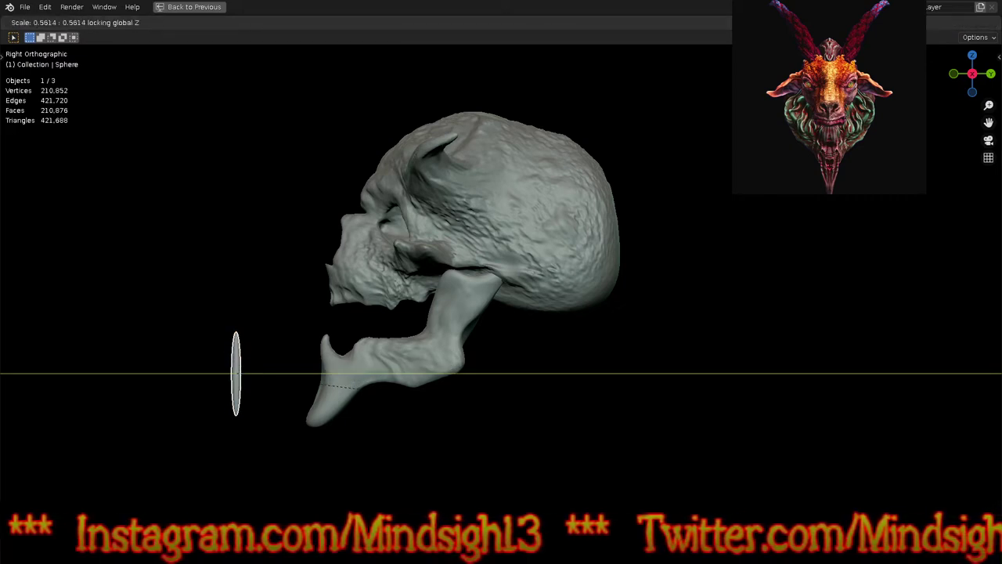
left_click(417, 397)
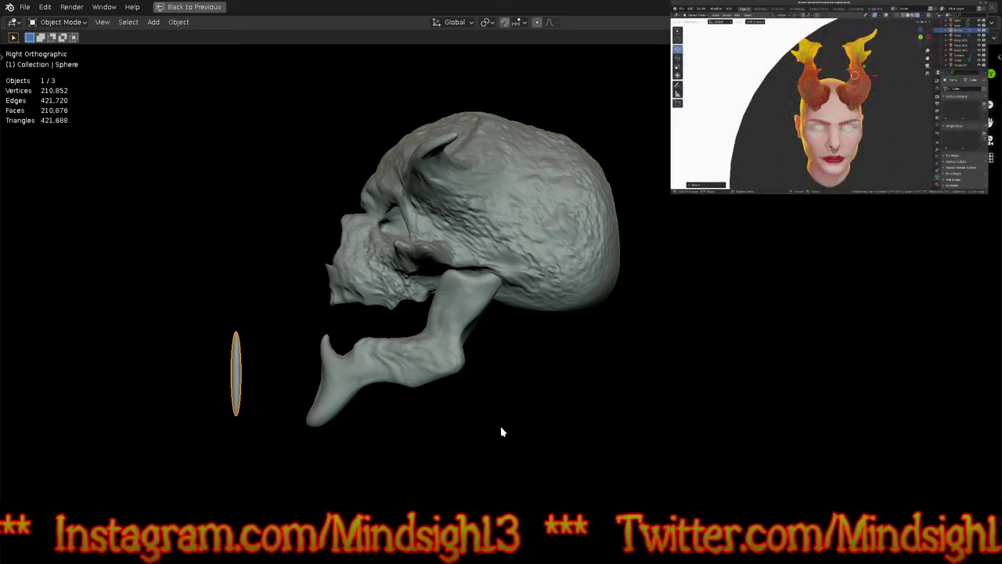
Step: Apply all transforms to the narrowed sphere and set its origin to its geometry
key("ctrl+a")
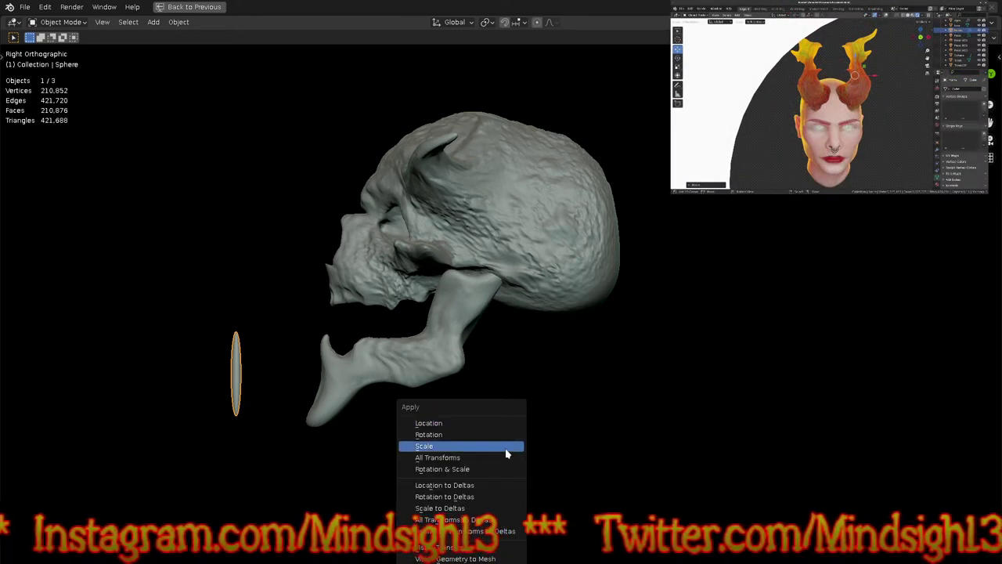
left_click(508, 460)
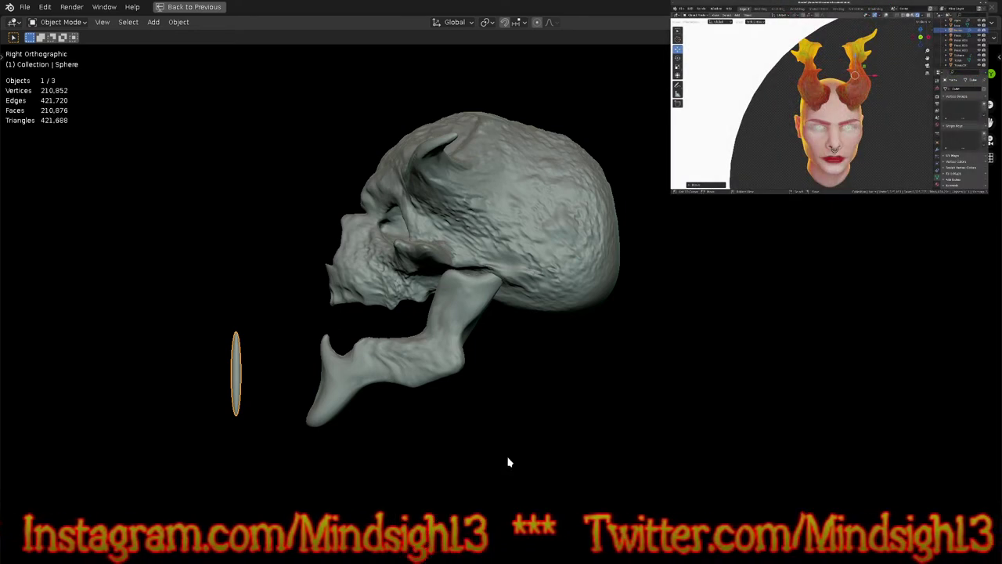
right_click(484, 379)
mouse_move(490, 419)
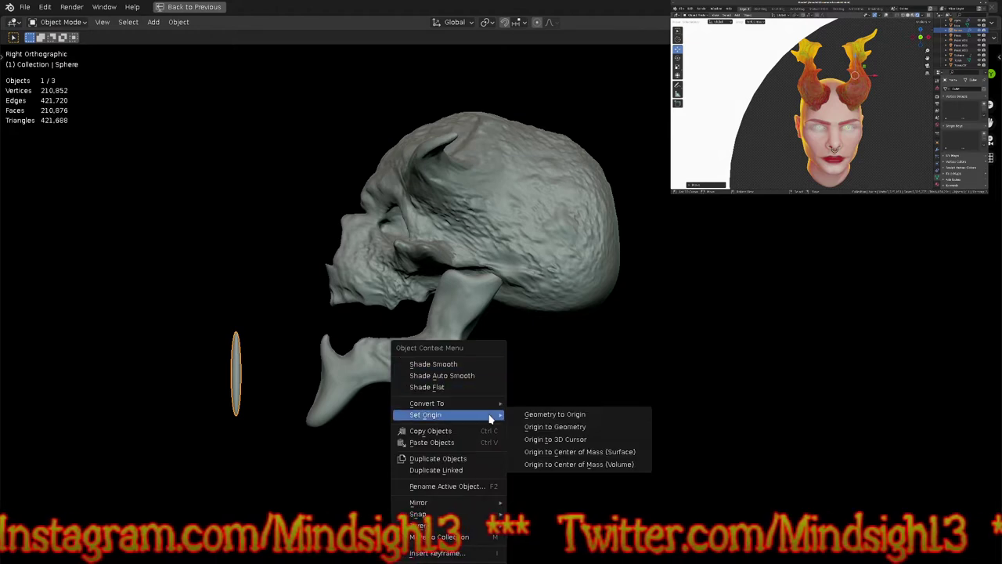
left_click(526, 428)
Step: Switch the spindle to Sculpt Mode and bend it into a curved tooth with Grab at strength 0.400
key("ctrl+Tab")
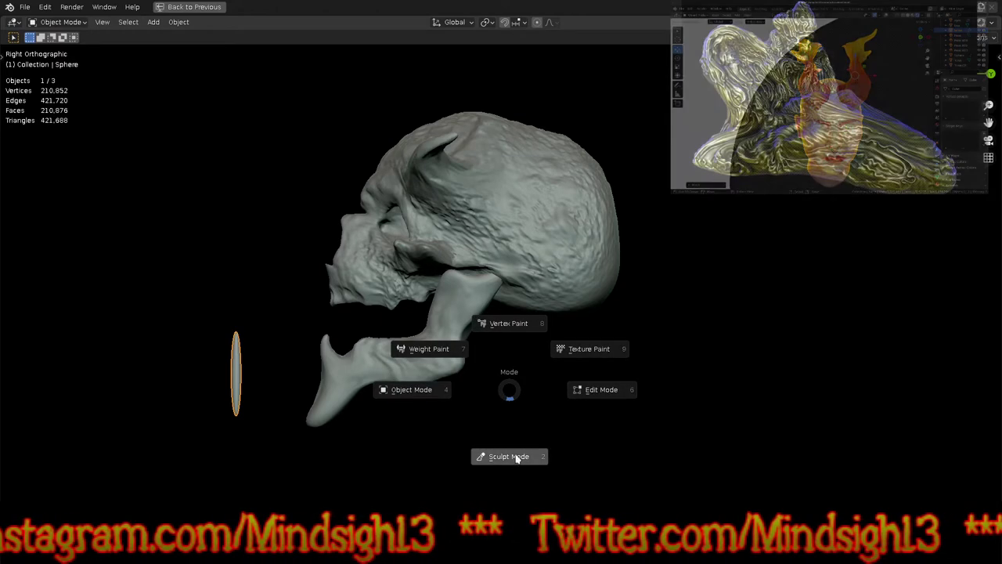
left_click(510, 454)
key("g")
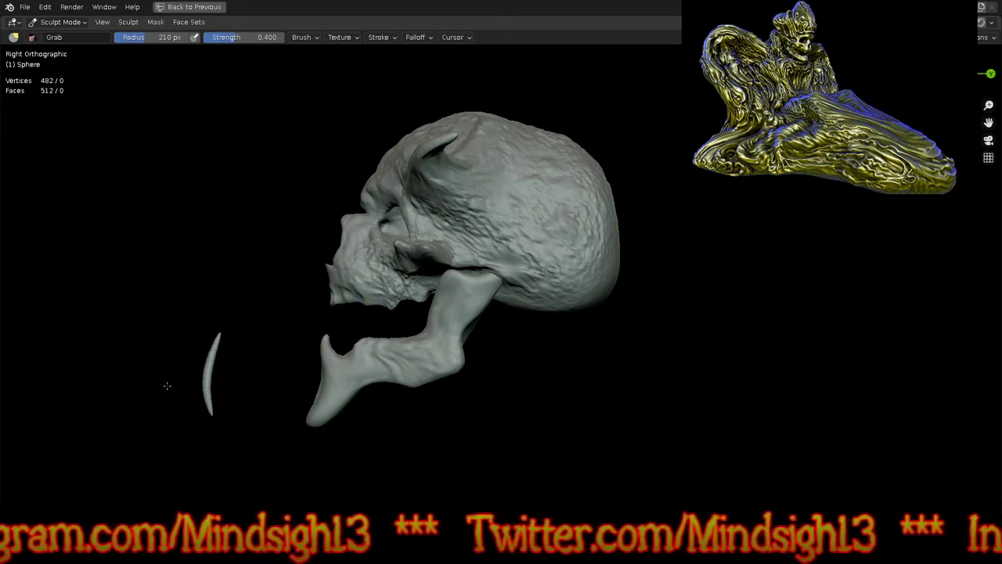
scroll(206, 412, "up", 5)
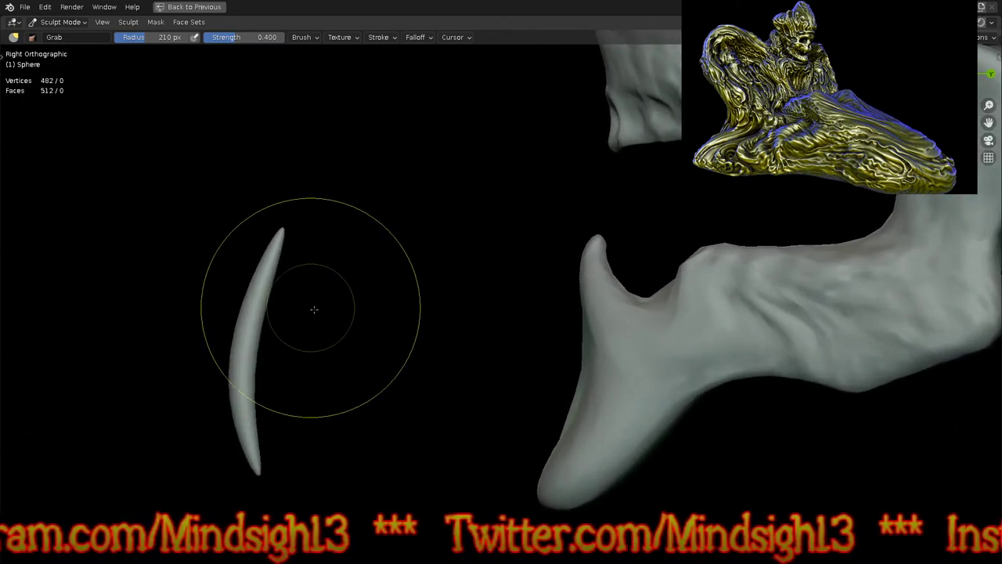
Step: Thicken the tooth's upper end with Inflate/Deflate at strength 0.500, and remesh it at a voxel size of about 0.0085 m
key("i")
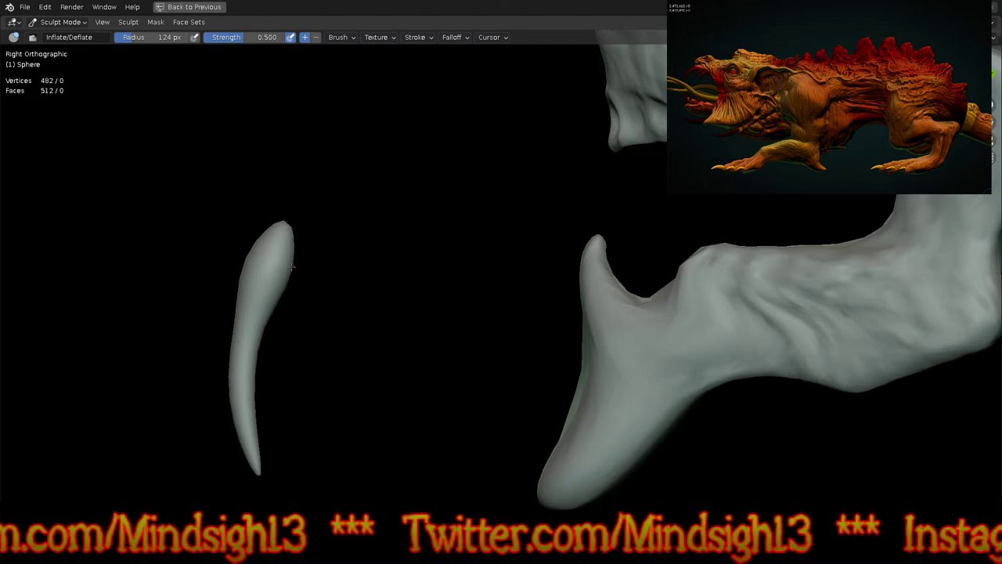
middle_click_drag(360, 303, 334, 300)
key("shift+r")
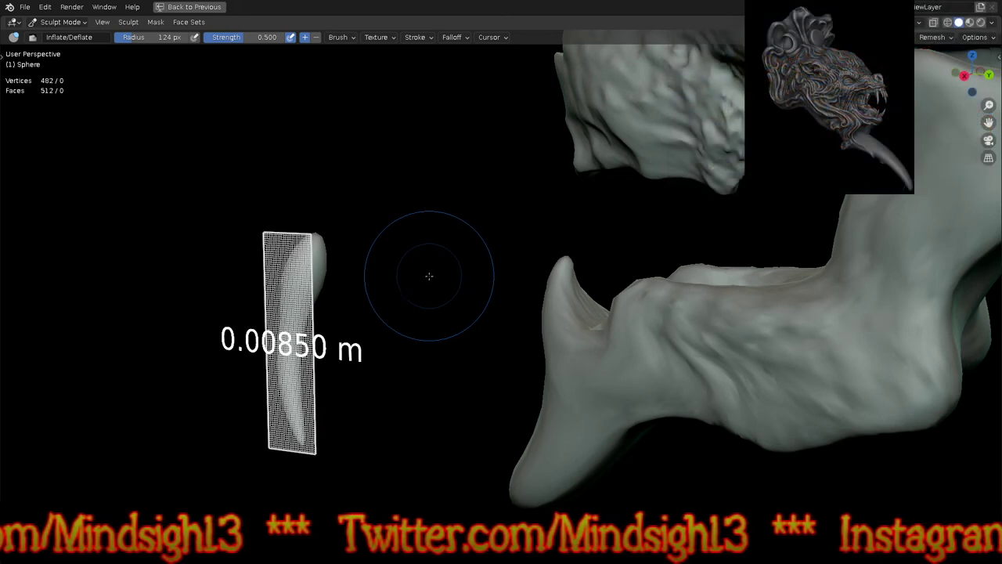
left_click(425, 275)
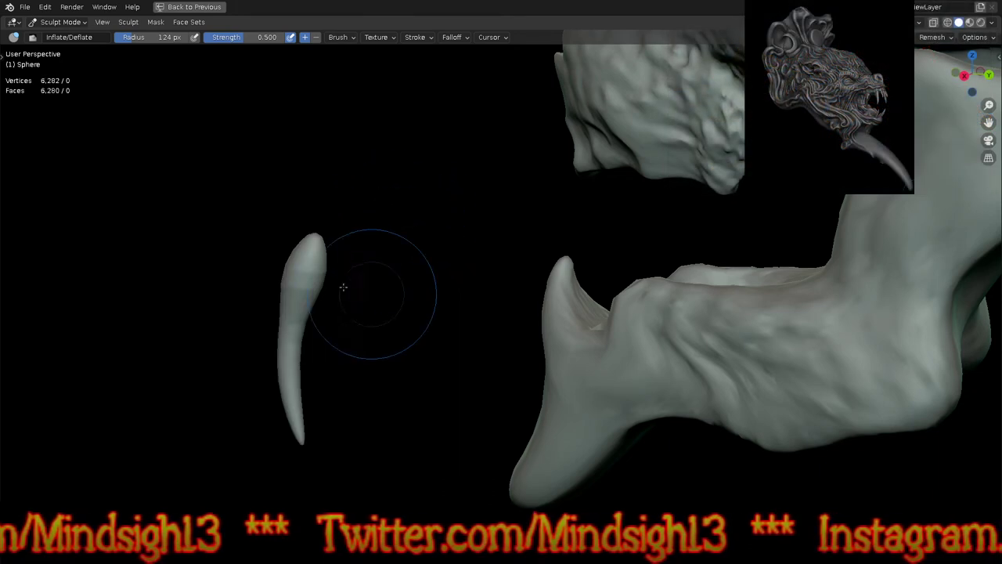
Step: Round out the tooth's upper end further with Inflate/Deflate and check its shape from the front and side
mouse_move(317, 275)
left_mouse_down()
mouse_move(331, 267)
mouse_move(331, 248)
left_mouse_up()
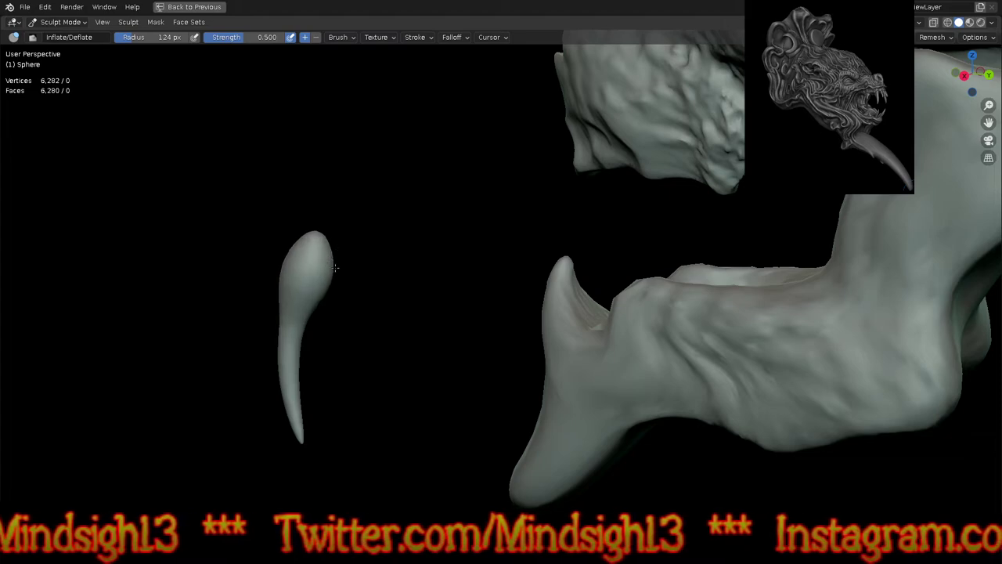
mouse_move(261, 329)
middle_mouse_down()
mouse_move(430, 334)
mouse_move(470, 306)
middle_mouse_up()
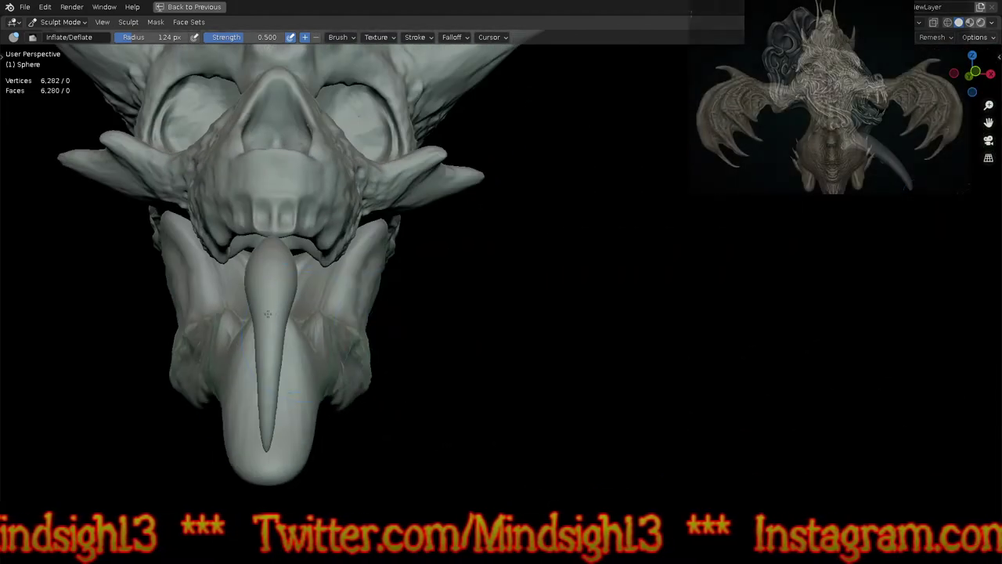
middle_click_drag(282, 439, 405, 346)
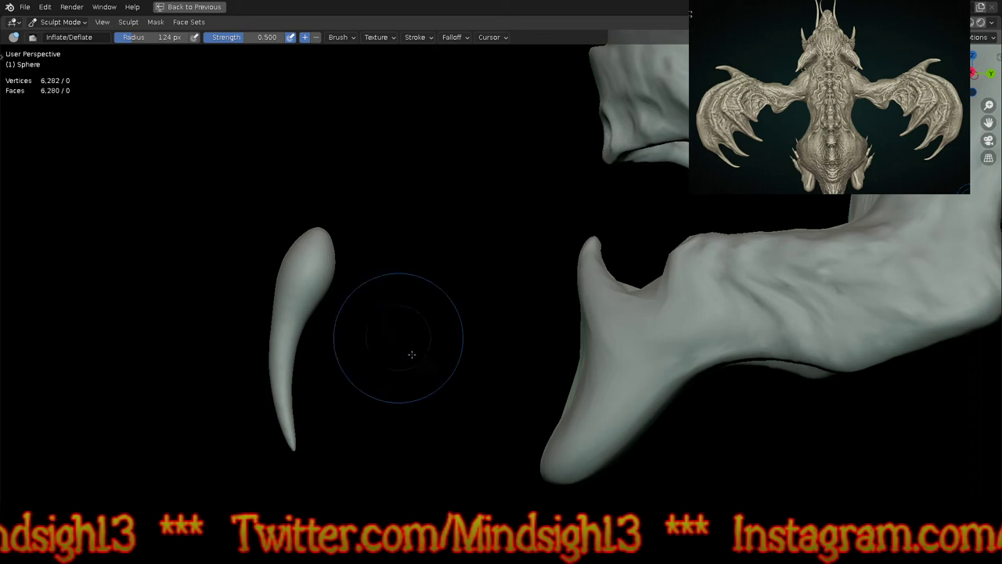
Step: Return to Object Mode and move the tooth to the front edge of the upper jaw in the right side view
key("ctrl+Tab")
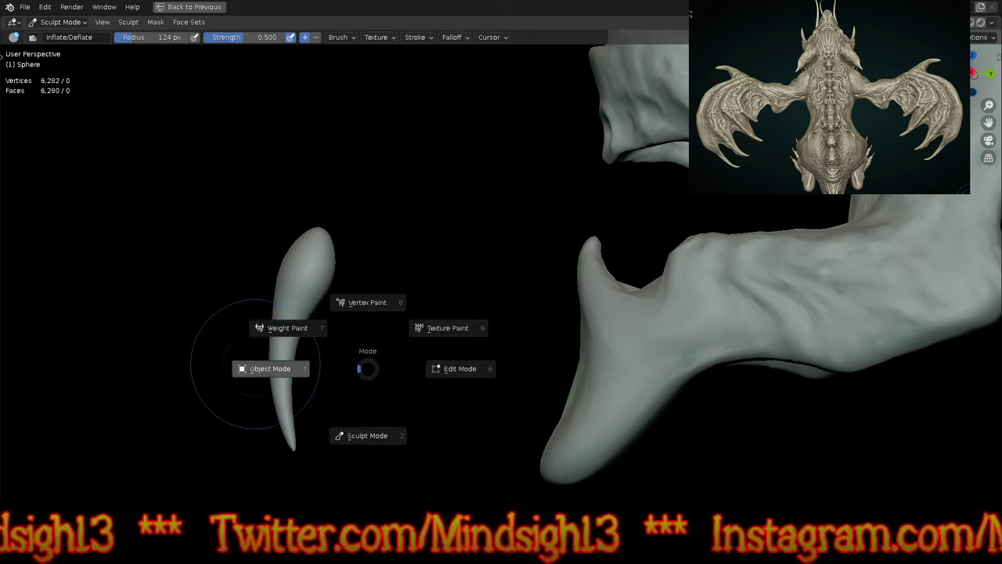
left_click(270, 368)
middle_click_drag(291, 509, 384, 486)
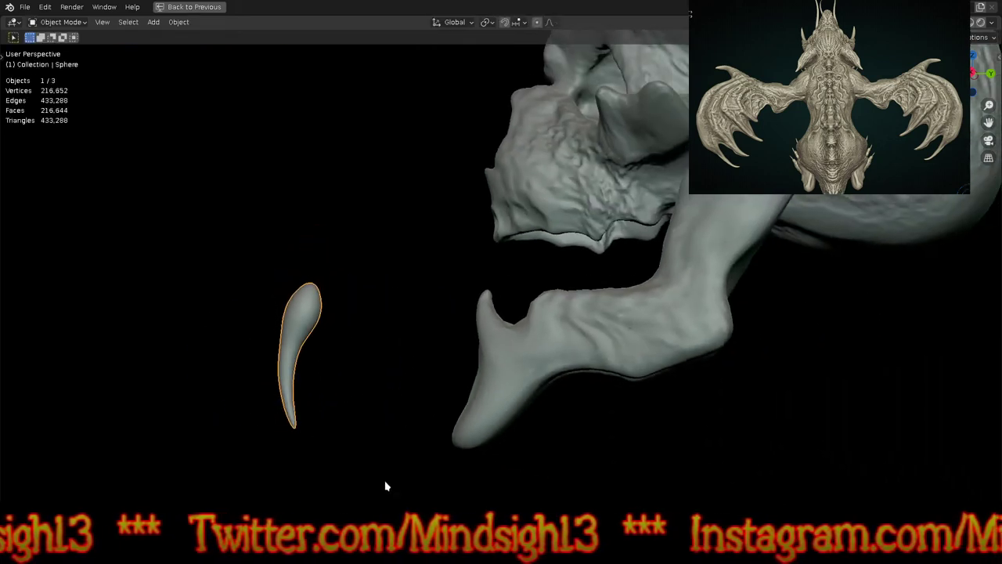
key("KP_3")
key("g")
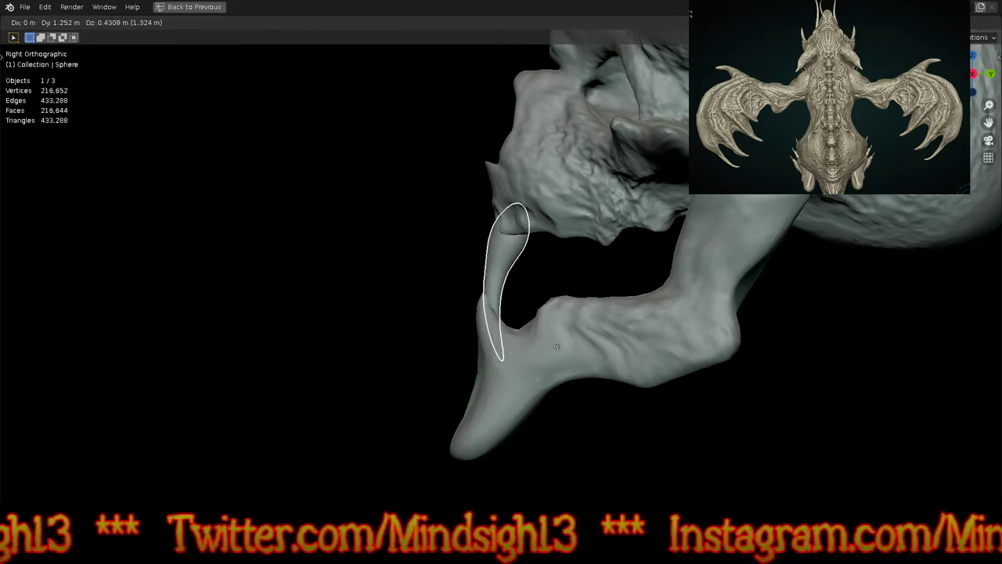
left_click(546, 343)
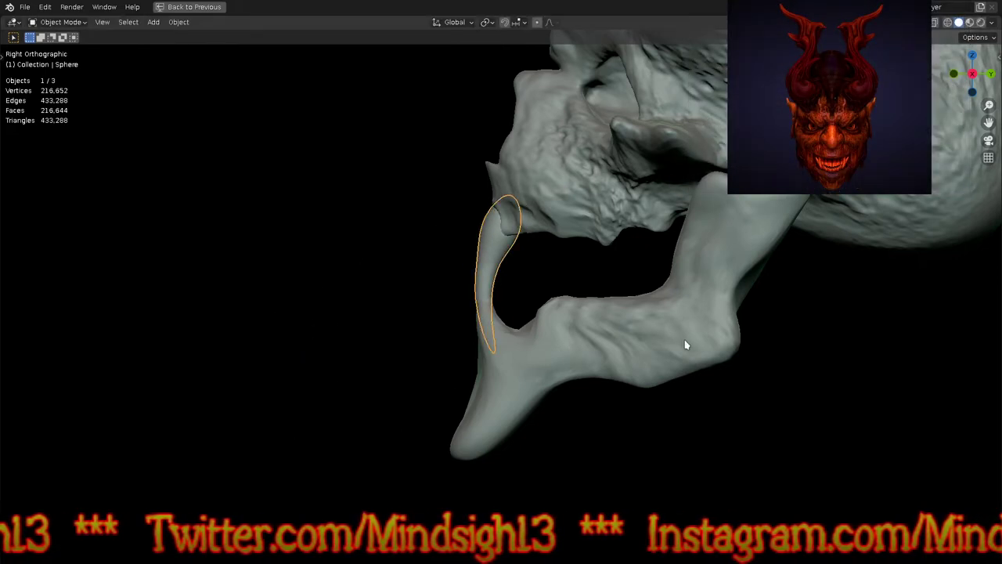
Step: Scale the tooth down and reposition it at the front socket of the upper jaw
key("s")
left_click(629, 334)
key("g")
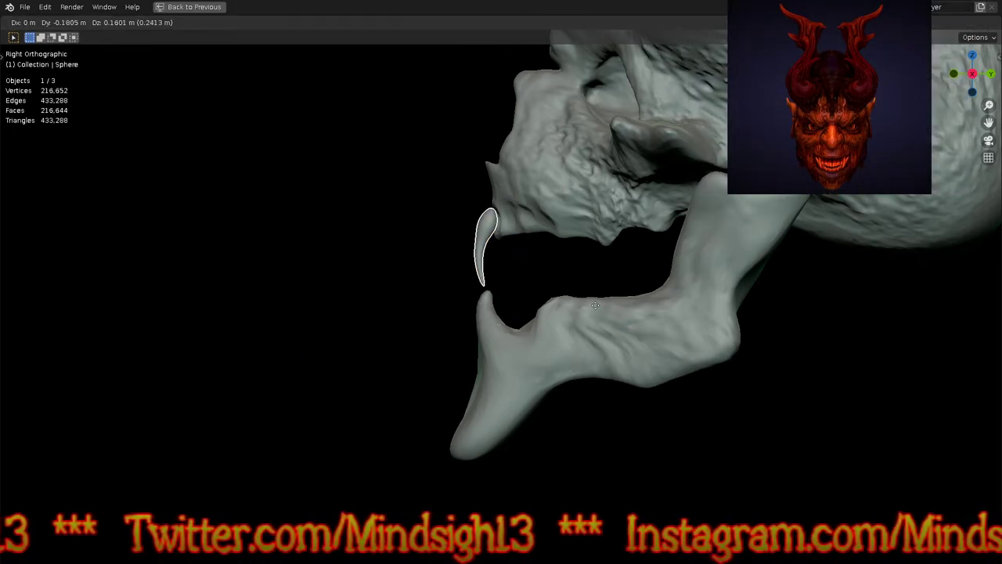
Step: Place the curved tooth at the front edge of the skull's upper jaw
left_click(603, 302)
middle_click_drag(605, 300, 666, 334)
middle_click_drag(582, 230, 577, 355)
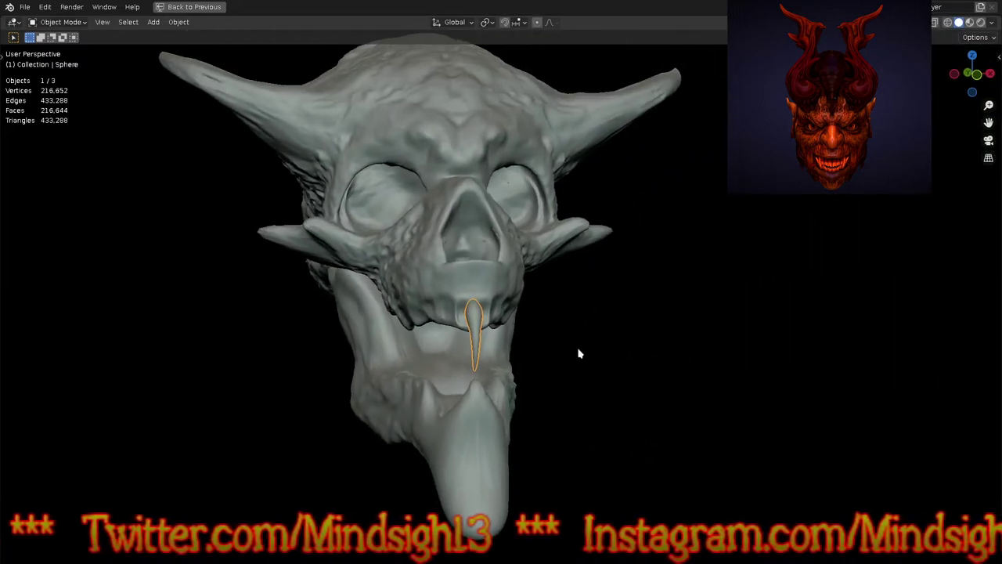
Step: Add a Mirror modifier on the X axis to the tooth, with the skull (Cube) as the mirror object
key("ctrl+space")
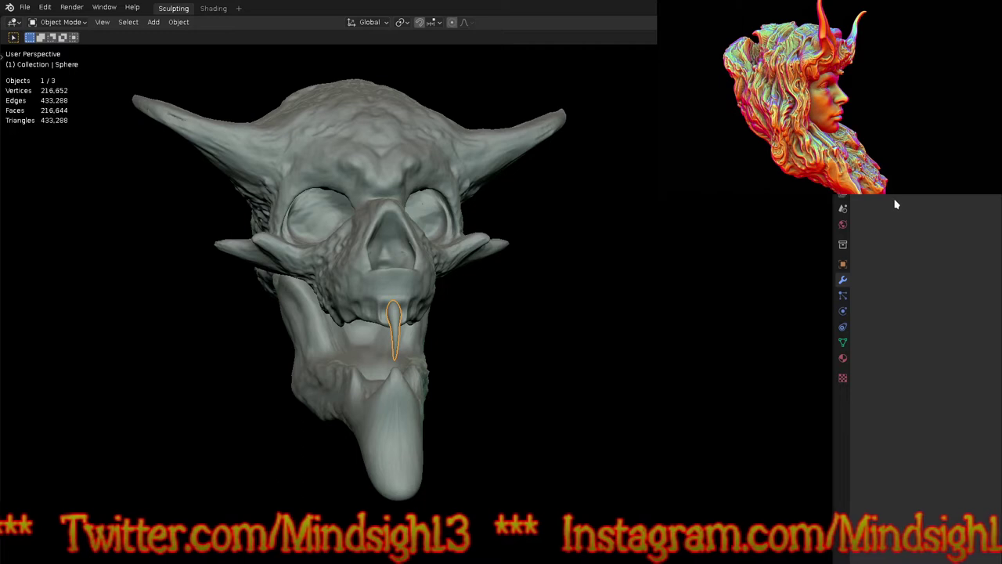
left_click(891, 217)
left_click(766, 291)
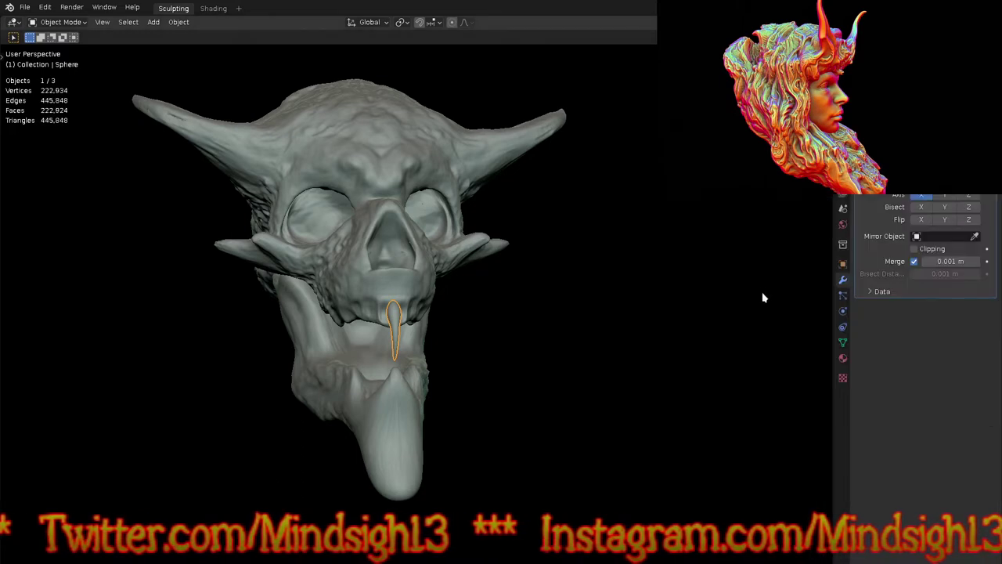
left_click(975, 236)
left_click(389, 208)
Step: Move the mirrored tooth about 0.08 m along X, away from the jaw's centre line
scroll(414, 292, "up", 4)
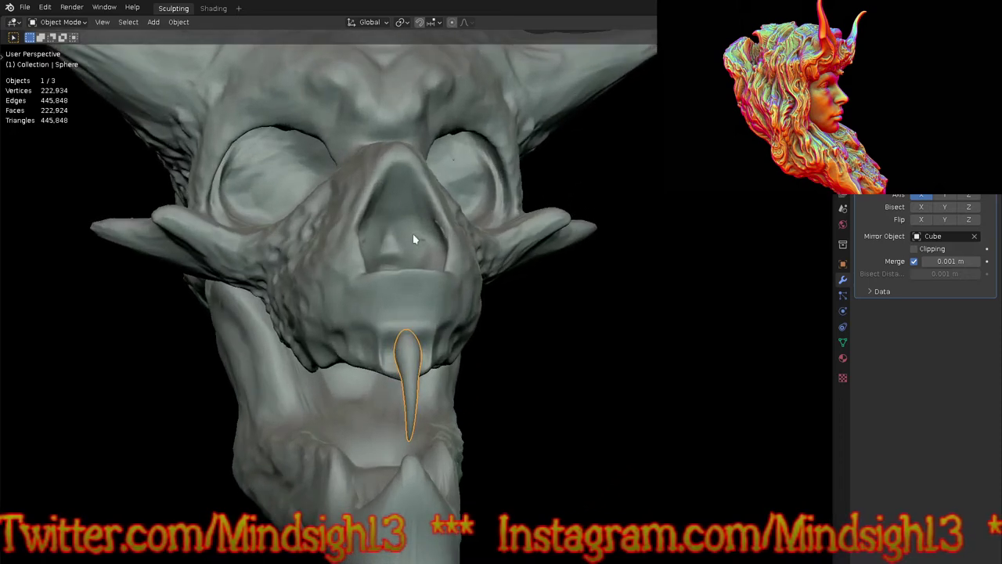
key("x")
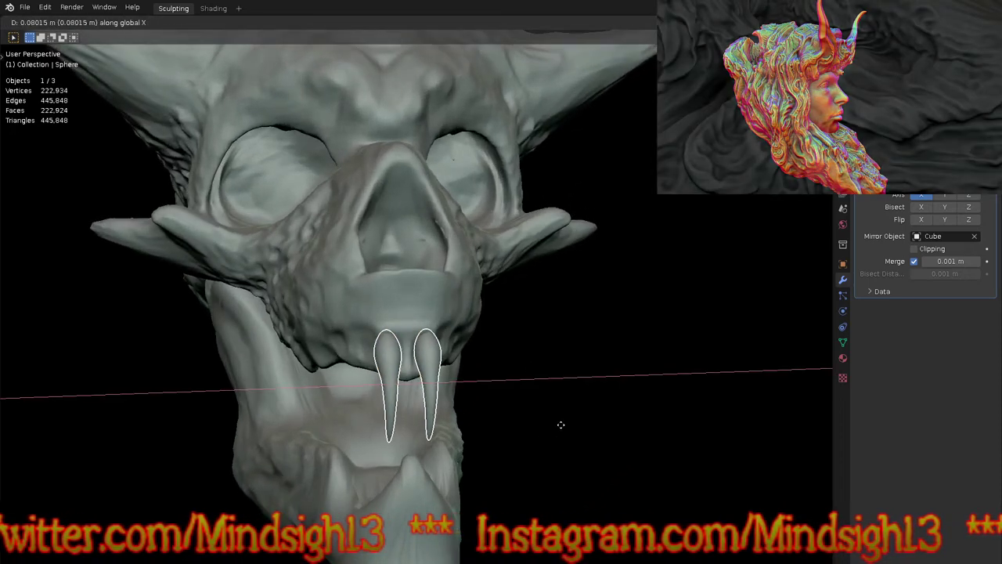
left_click(564, 425)
Step: Tilt the front tooth pair so the tips converge, move the teeth closer together and adjust their depth along Y
middle_click_drag(627, 425, 612, 408)
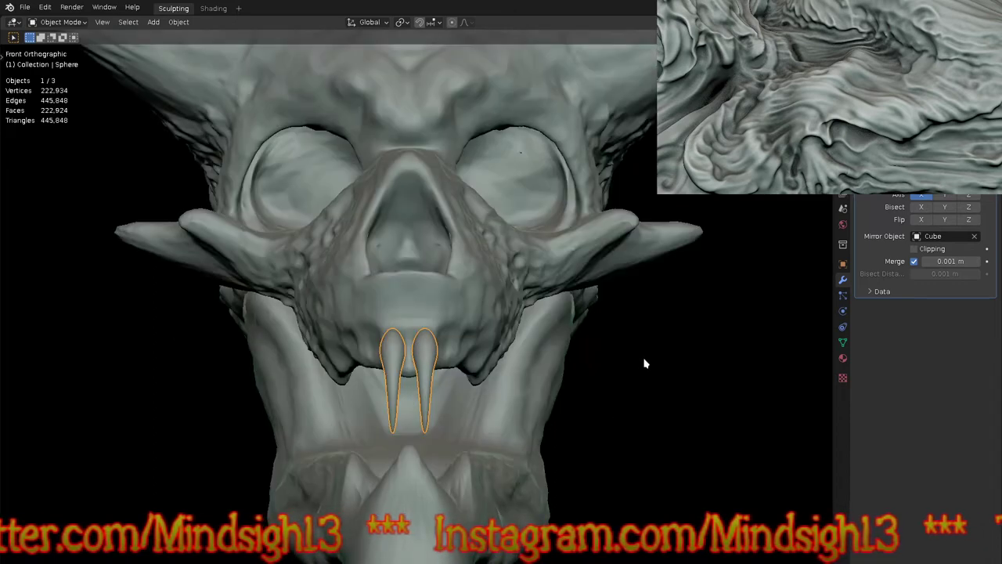
key("r")
left_click(563, 382)
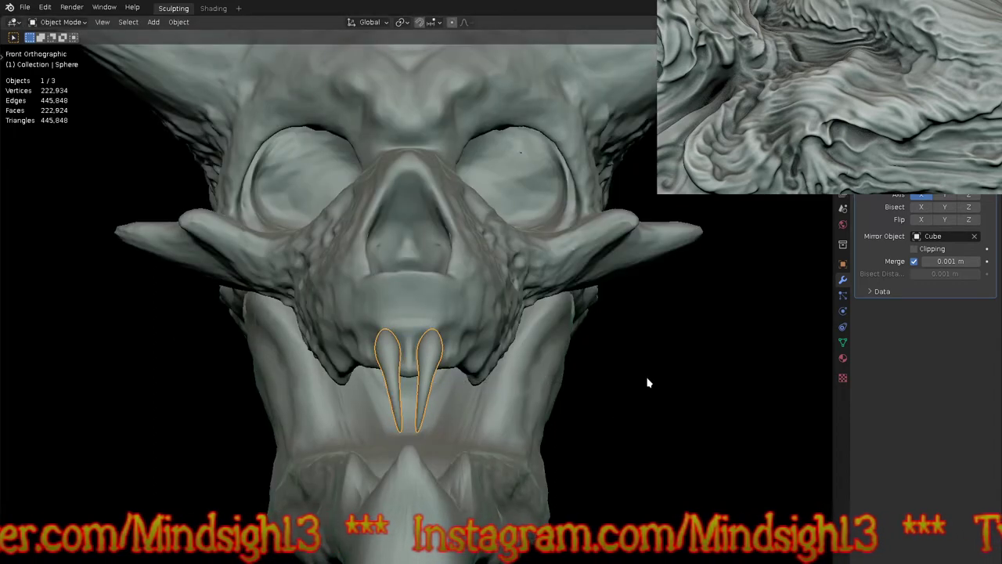
key("g")
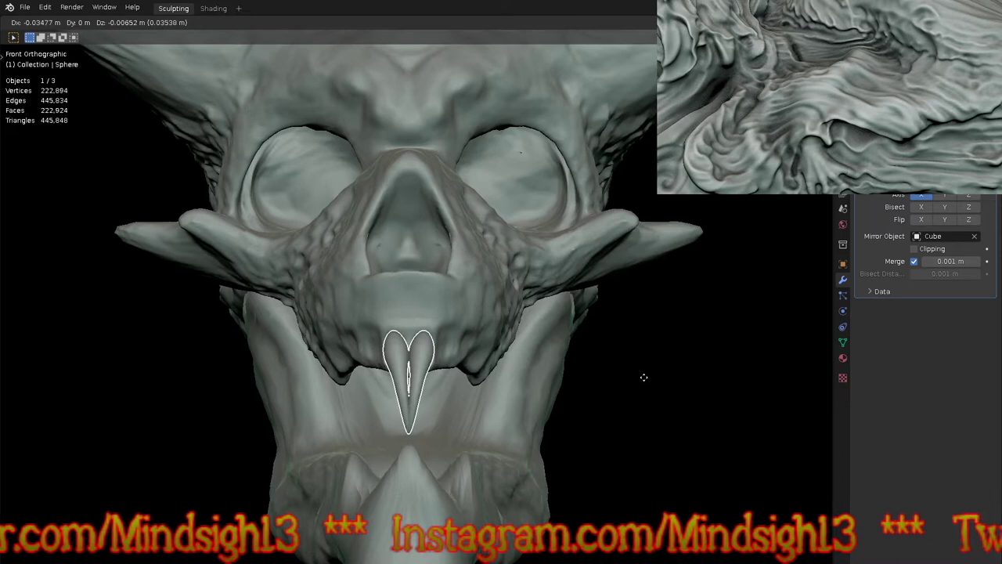
left_click(647, 378)
key("g")
key("y")
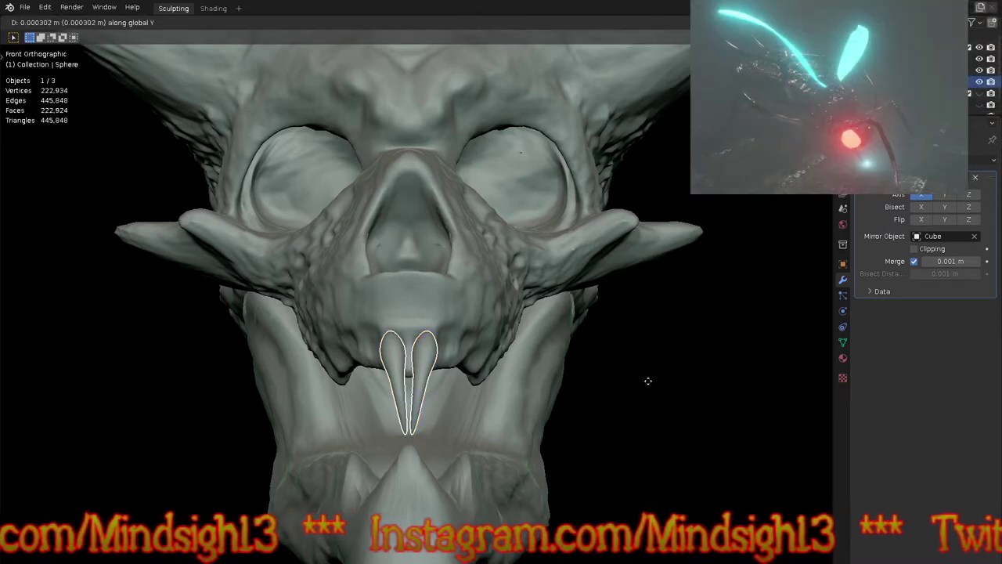
left_click(647, 402)
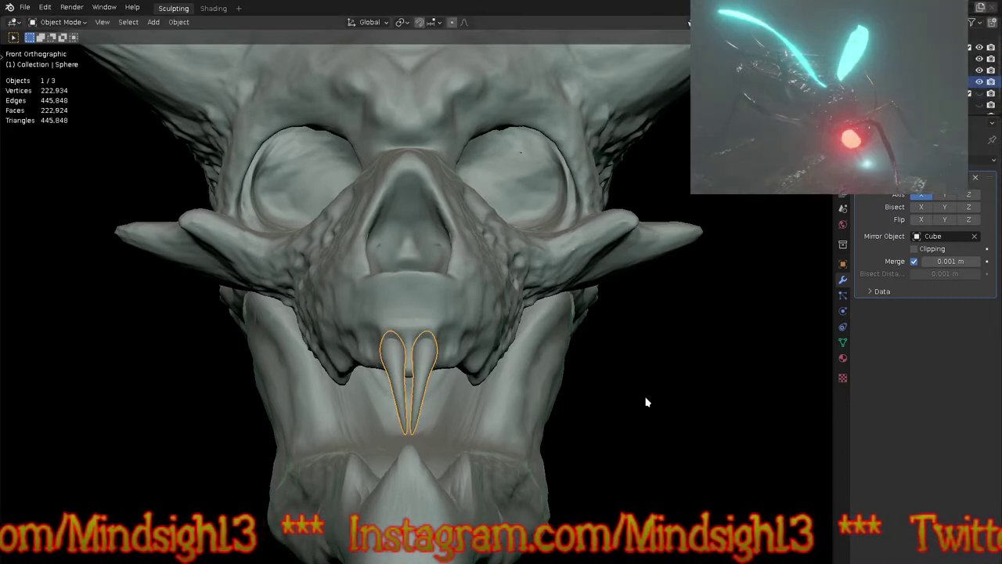
Step: Duplicate the front tooth pair outward along the upper jaw and scale the copy slightly
key("shift+d")
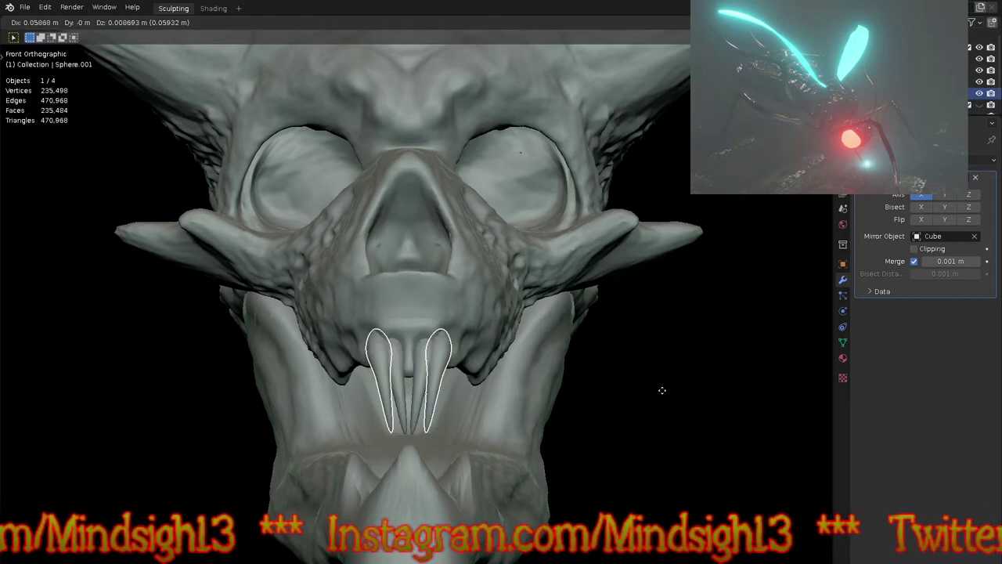
left_click(683, 369)
key("s")
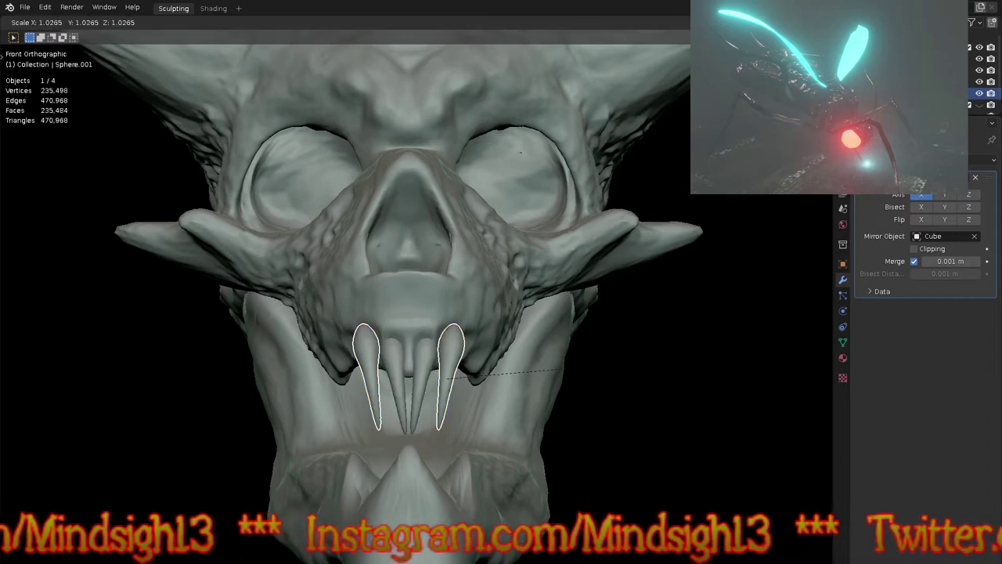
left_click(660, 401)
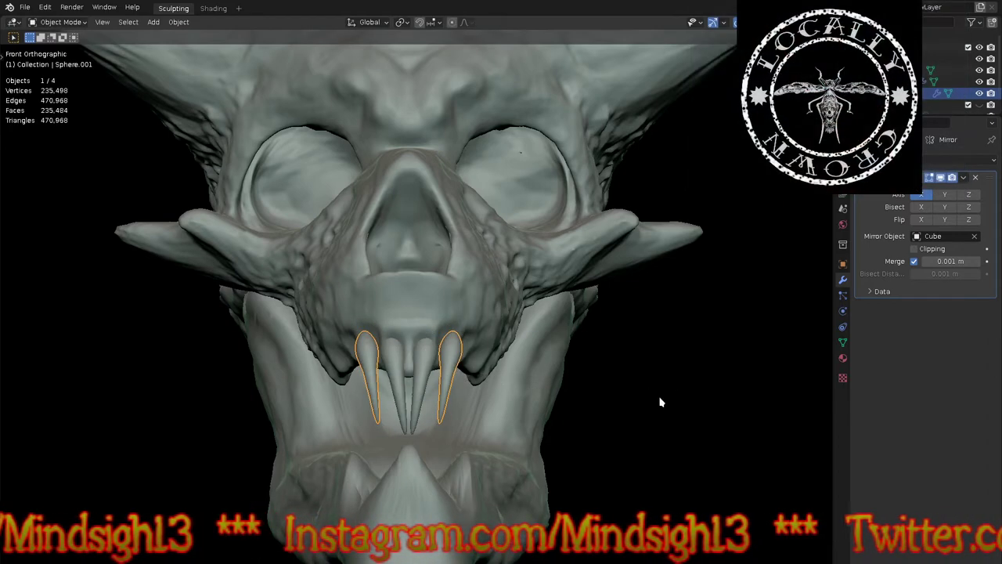
Step: Move the second tooth pair closer to the front teeth and adjust its depth along Y
key("g")
left_click(656, 395)
key("g")
key("y")
left_click(656, 423)
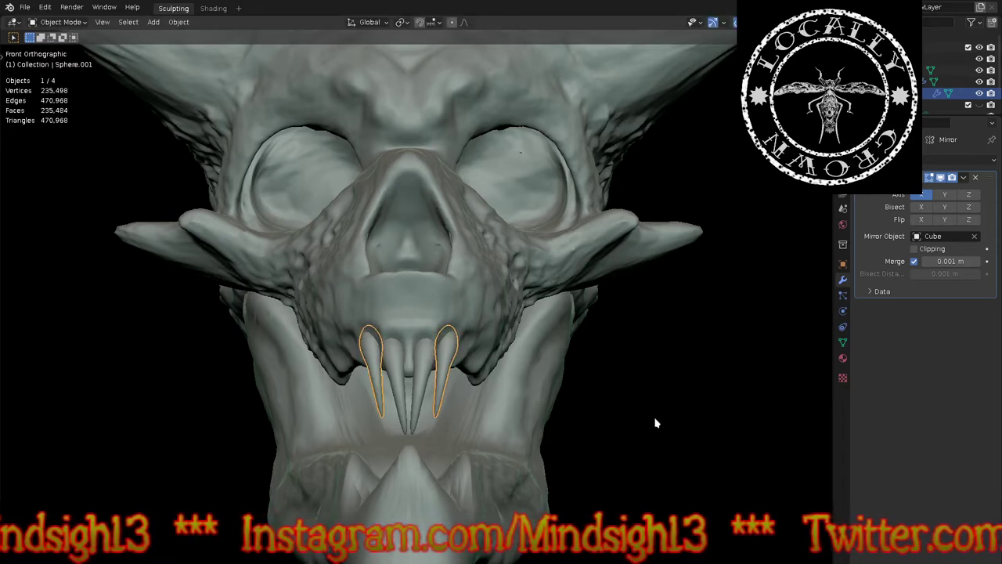
Step: Rotate the second tooth pair about Z to follow the jaw's curve and move it inward against the front teeth
key("r")
key("z")
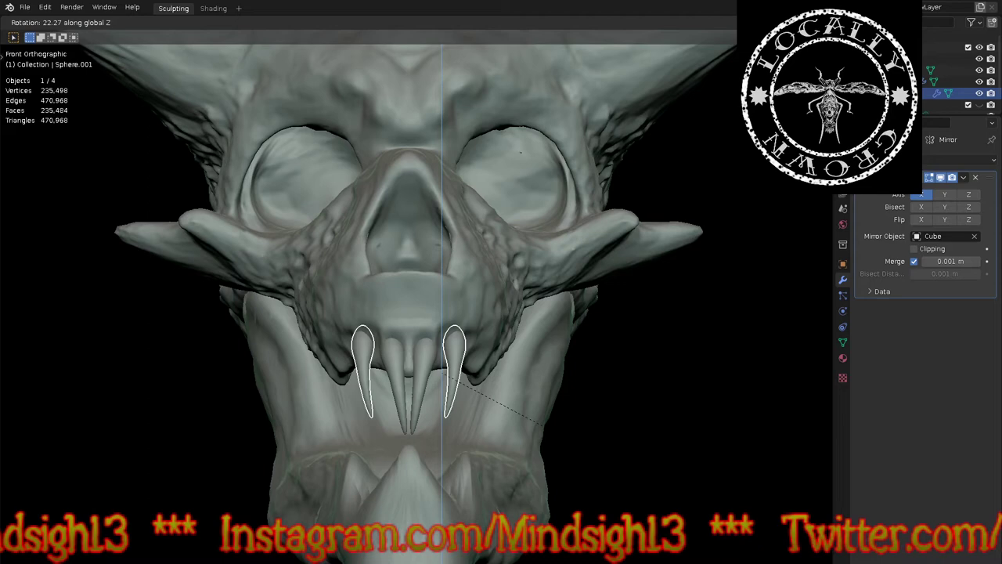
left_click(635, 483)
key("g")
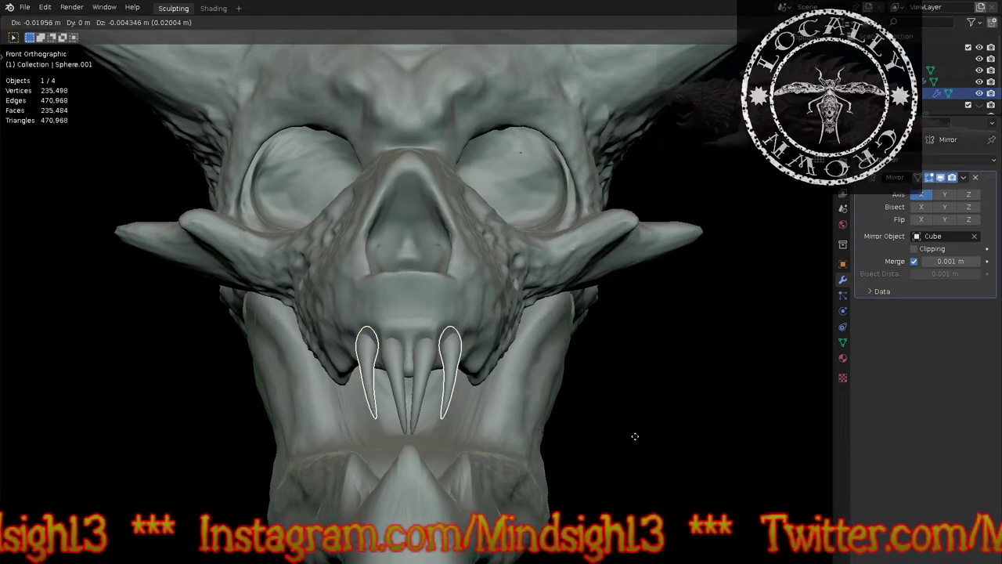
left_click(635, 439)
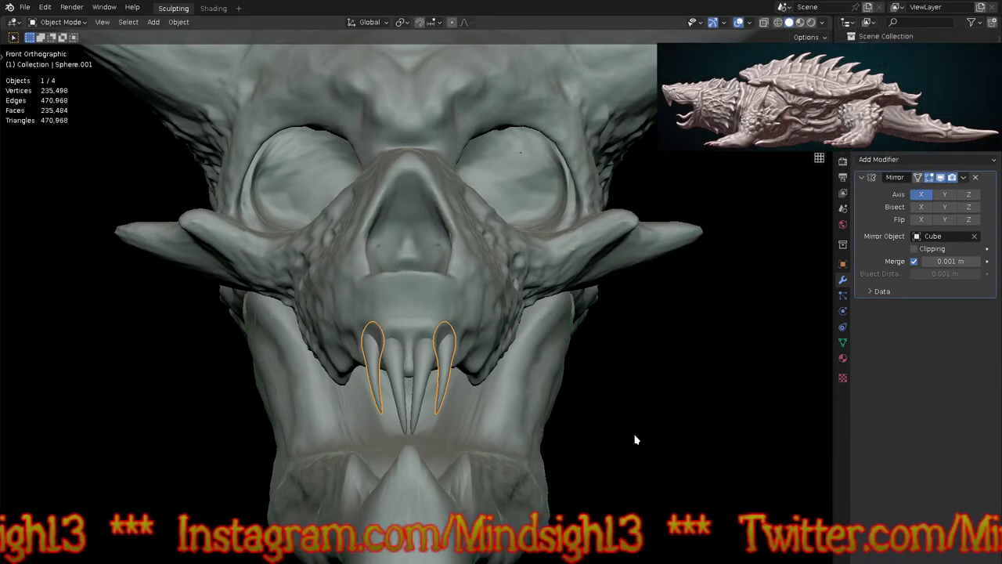
Step: Duplicate the second tooth pair outward and enlarge the copy to about 1.5 times to form large fangs
key("shift+d")
left_click(660, 448)
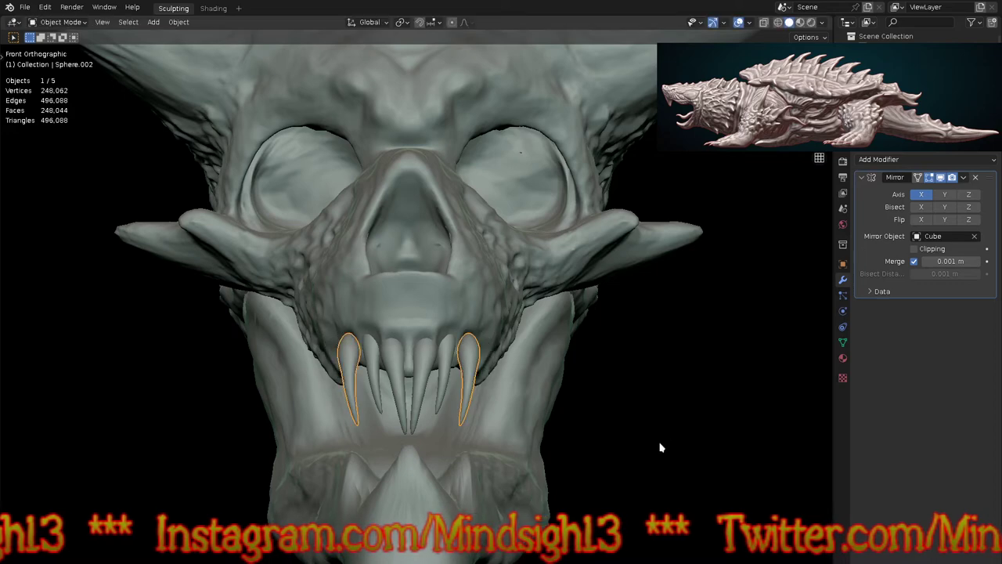
key("s")
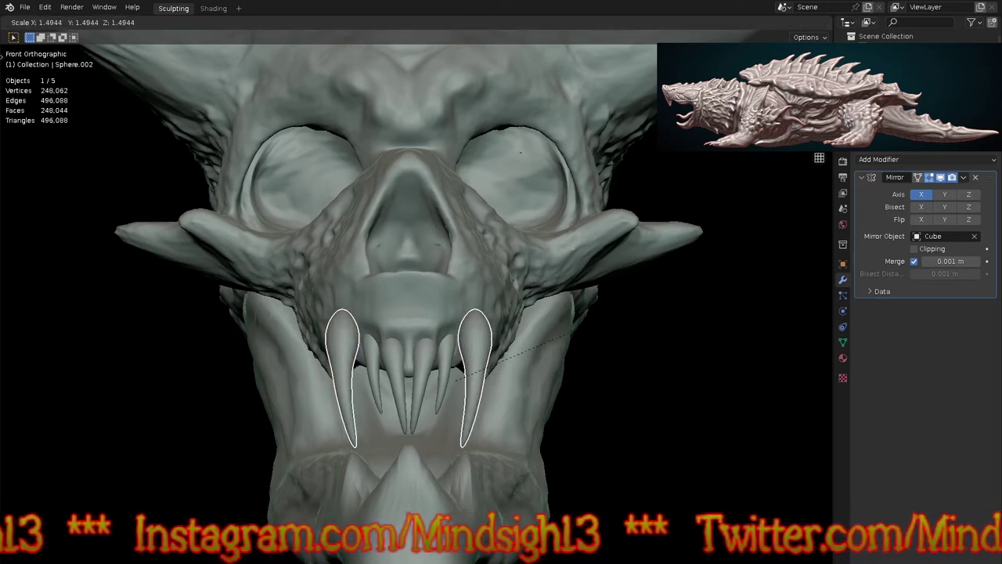
left_click(766, 241)
Step: Adjust the large fang pair's depth along Y and move it inward so its roots sink into the jaw
key("g")
key("y")
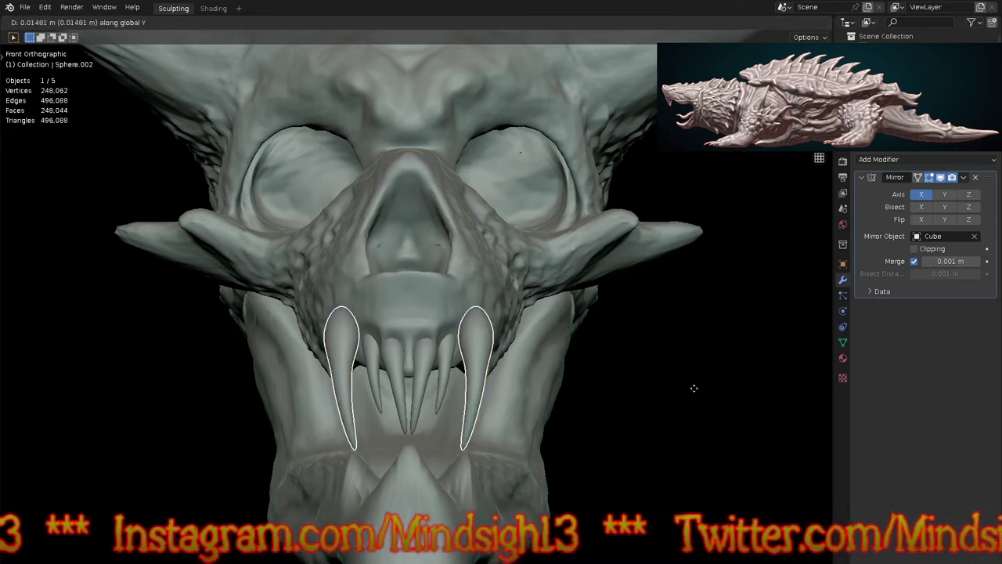
left_click(677, 418)
key("g")
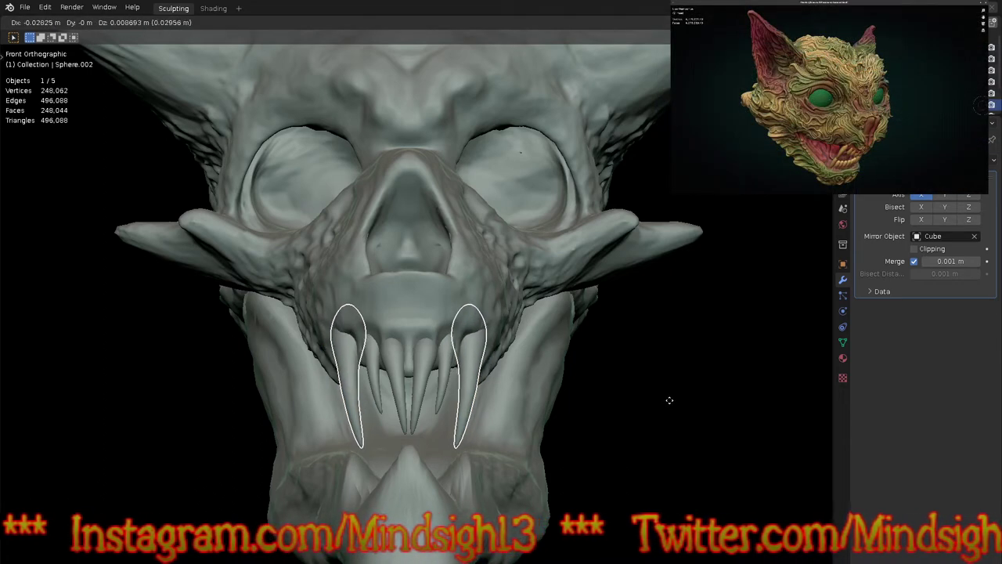
left_click(671, 402)
Step: From the right side view, duplicate the large fang pair further back along the upper jaw and scale the copy down
middle_click_drag(678, 415, 678, 413)
key("KP_3")
middle_click_drag(497, 361, 538, 372)
scroll(540, 354, "up", 3)
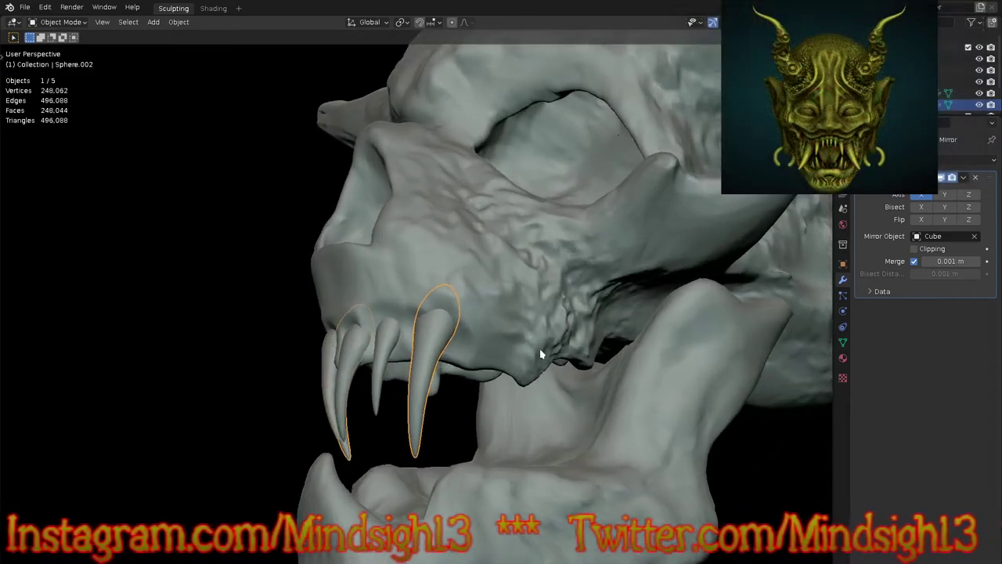
key("KP_3")
scroll(503, 365, "up", 2)
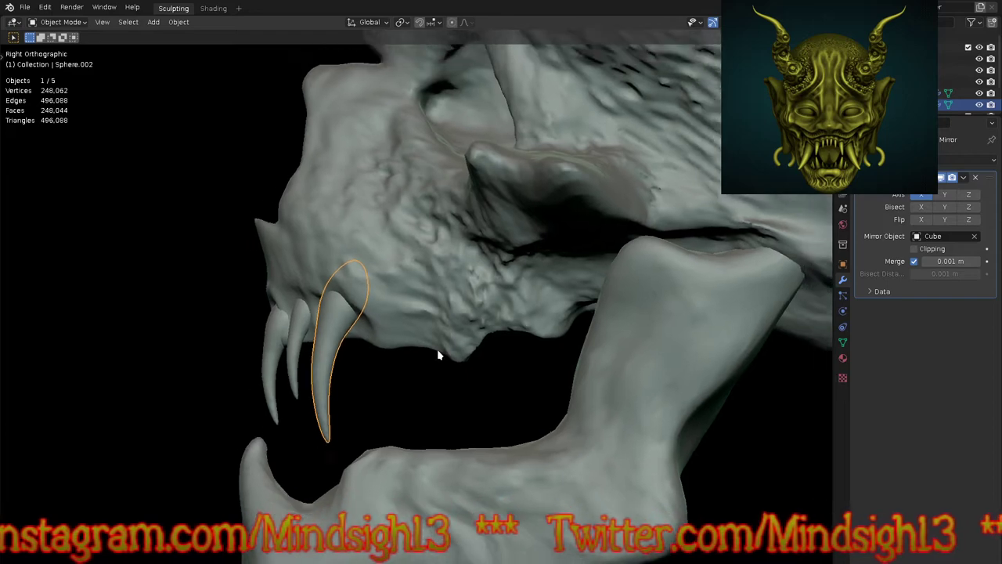
key("shift+d")
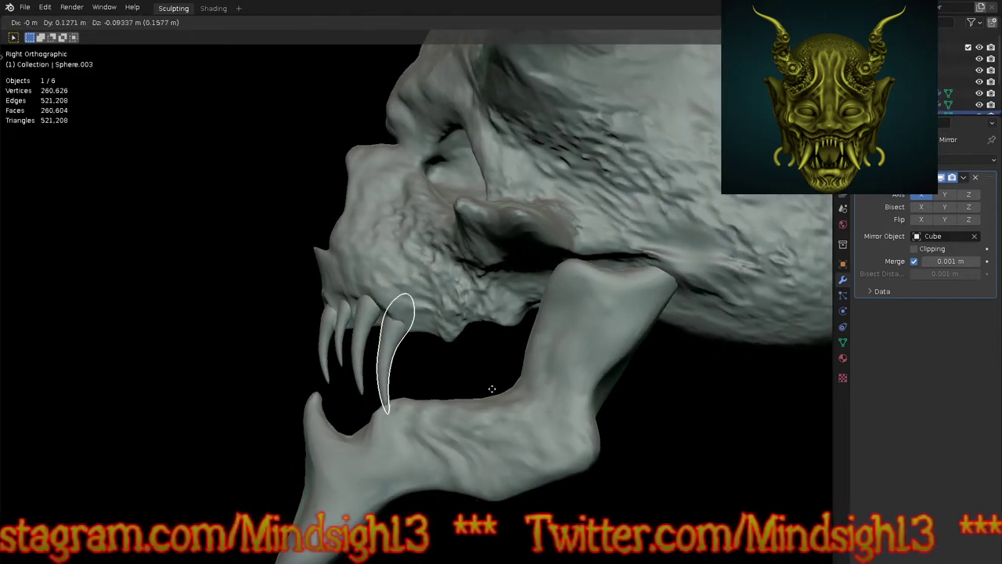
left_click(495, 389)
key("s")
left_click(527, 397)
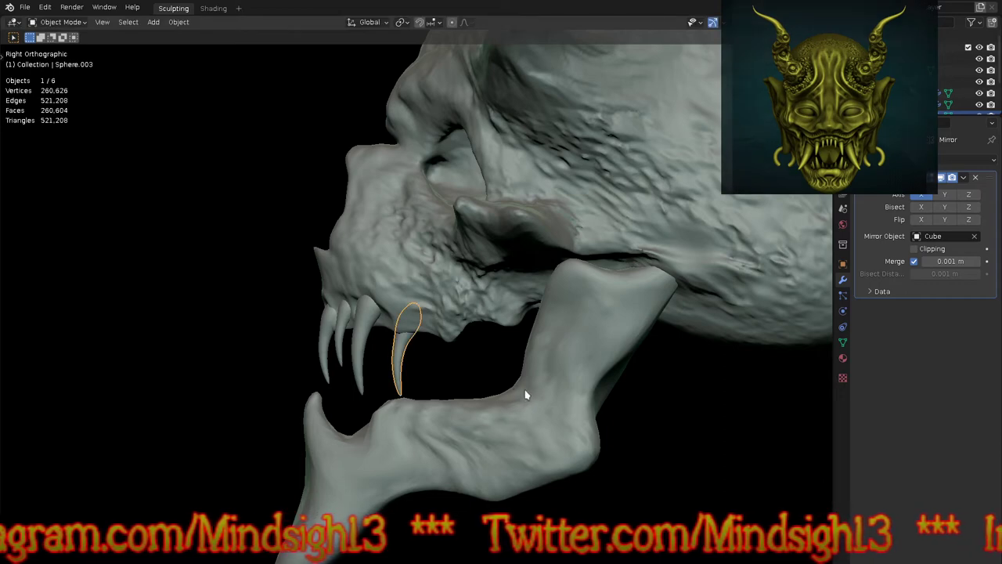
Step: Set the fourth tooth pair against the jaw edge and shift it outward about 0.1 m along X
key("g")
left_click(518, 387)
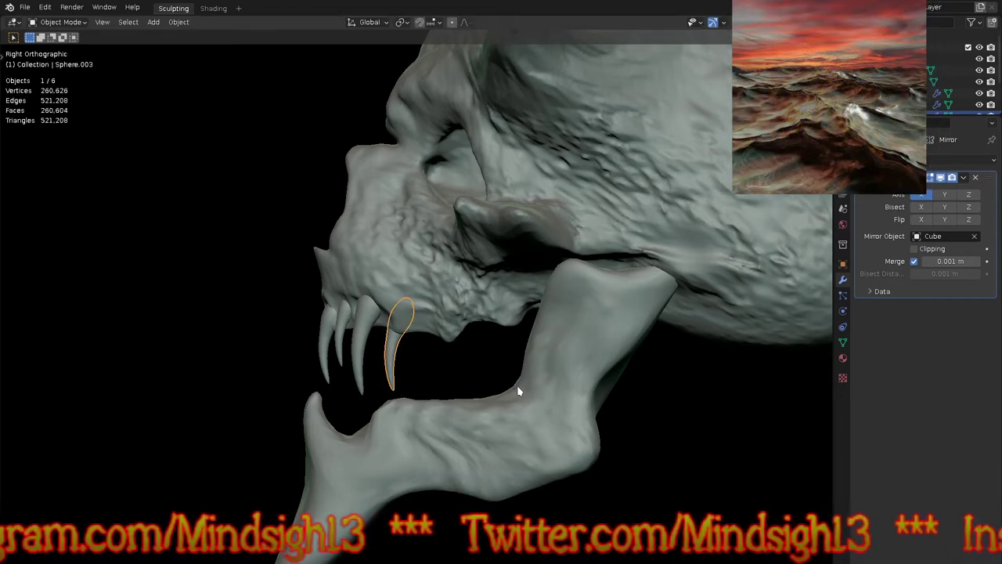
key("g")
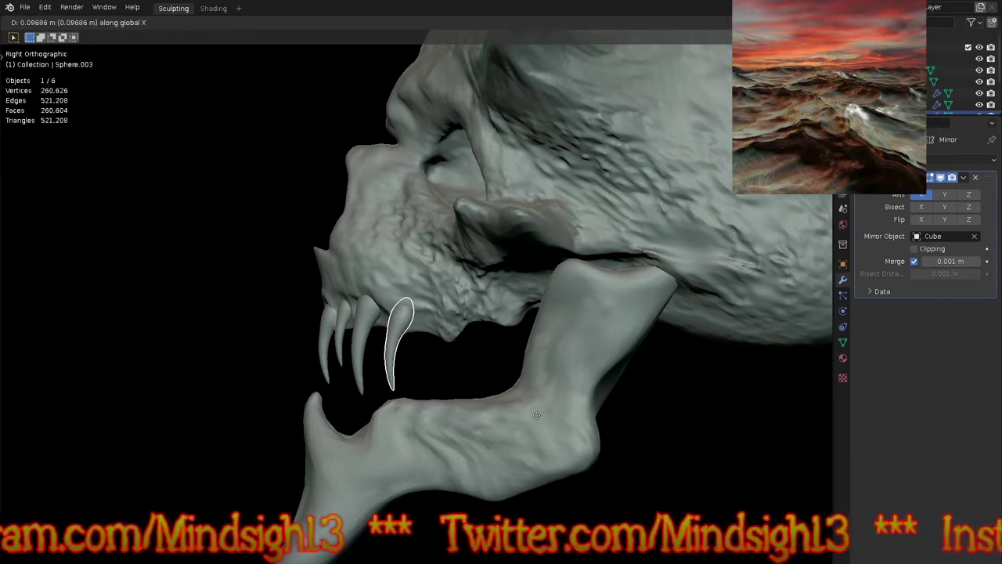
left_click(536, 411)
Step: Shorten the fourth tooth pair by scaling it to about 0.8 along Z
middle_click_drag(525, 410, 721, 421)
key("s")
key("z")
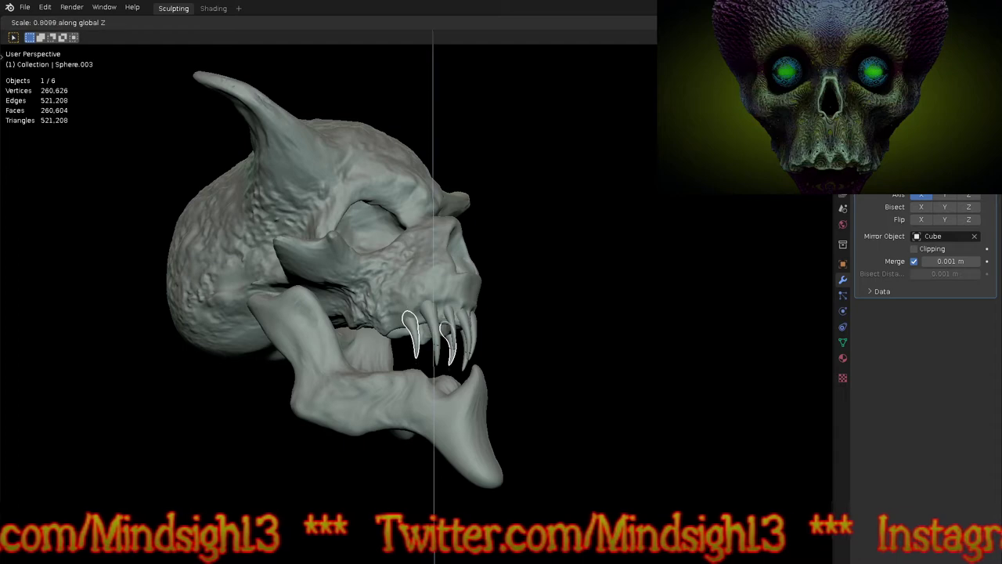
left_click(638, 401)
Step: In the right side view, duplicate the shortened tooth pair about 0.17 m further back along the upper jaw
middle_click_drag(679, 375, 488, 387)
key("KP_3")
scroll(517, 368, "up", 4)
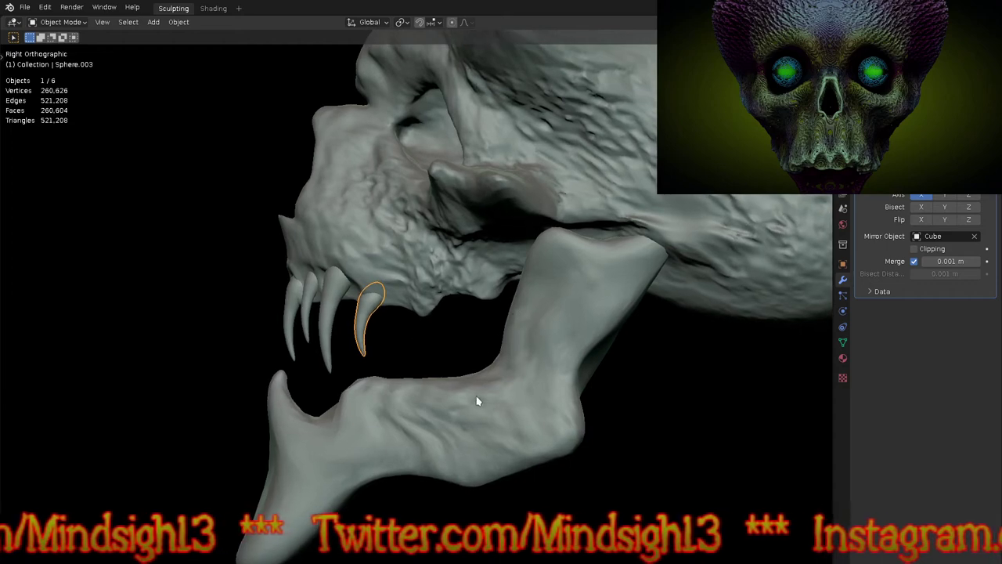
key("shift+d")
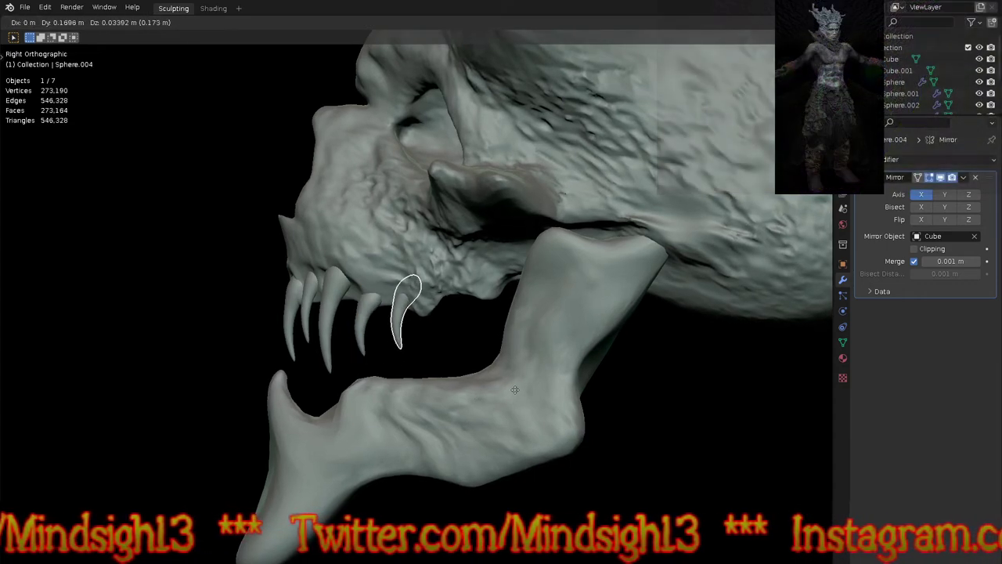
left_click(513, 389)
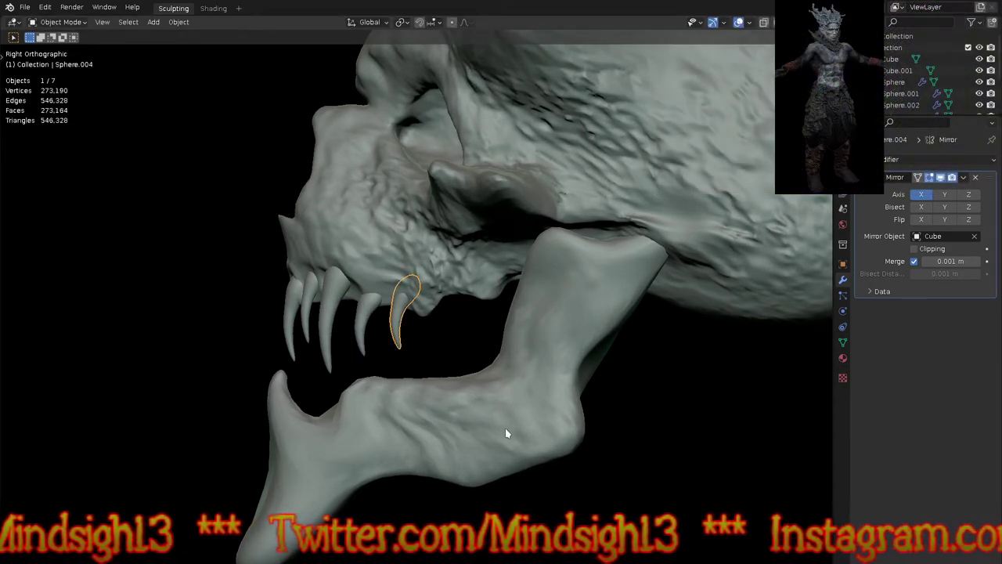
Step: Rotate the front tooth pair slightly to spread its tips and raise it about 0.05 m into the upper jaw
middle_click_drag(487, 413, 558, 414)
middle_click_drag(446, 335, 442, 235, "ctrl")
left_click(443, 337)
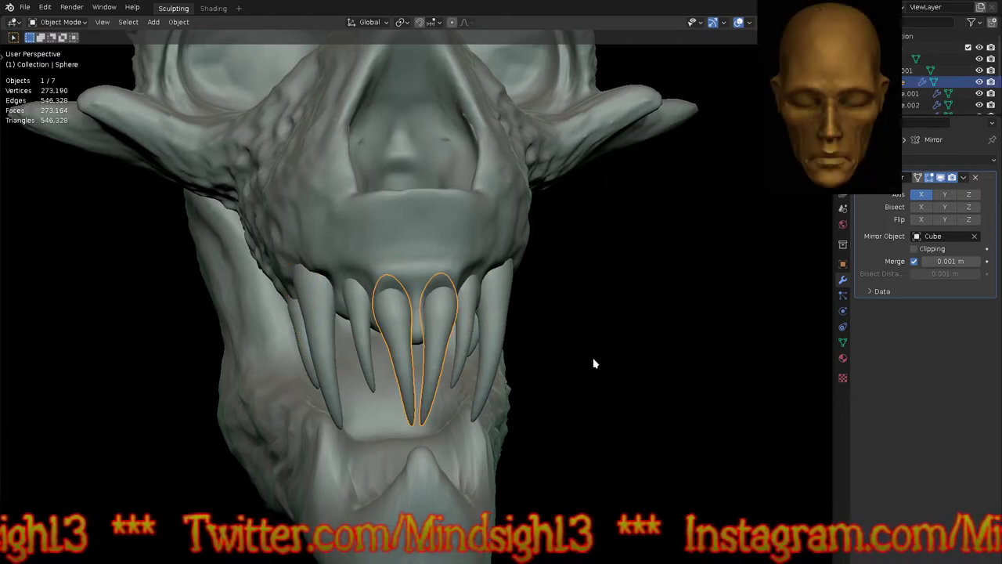
key("r")
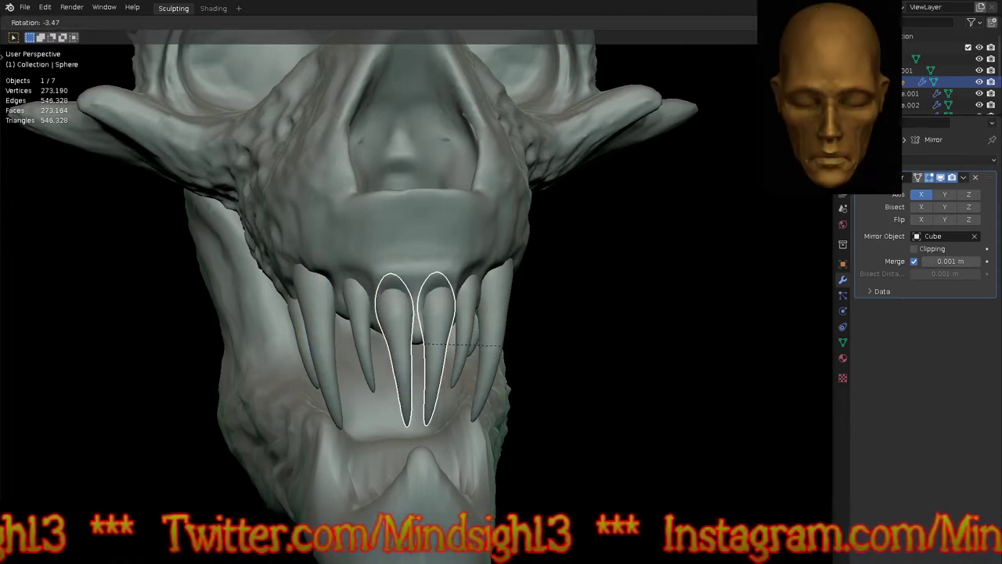
left_click(602, 355)
key("g")
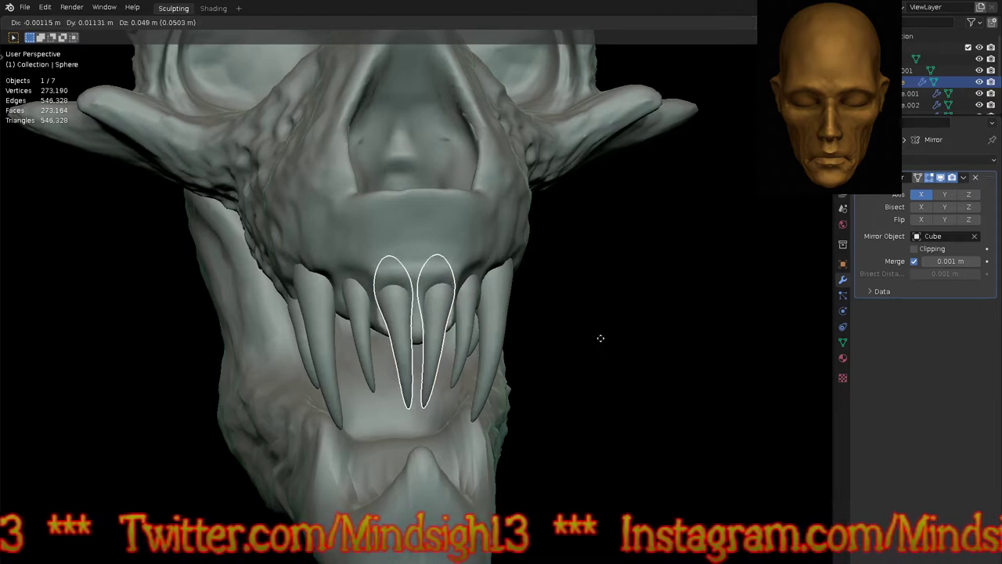
left_click(599, 339)
Step: Enter Sculpt Mode and adjust the roots of the two front tooth pairs against the upper jaw with the Inflate and Grab brushes
middle_click_drag(572, 389, 644, 374)
left_click(383, 320)
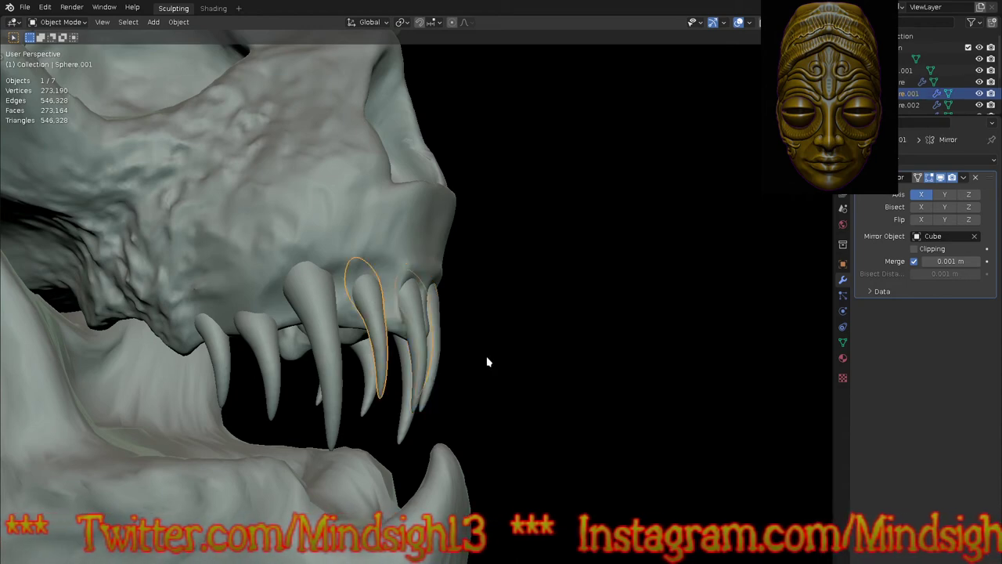
middle_click_drag(520, 373, 560, 365)
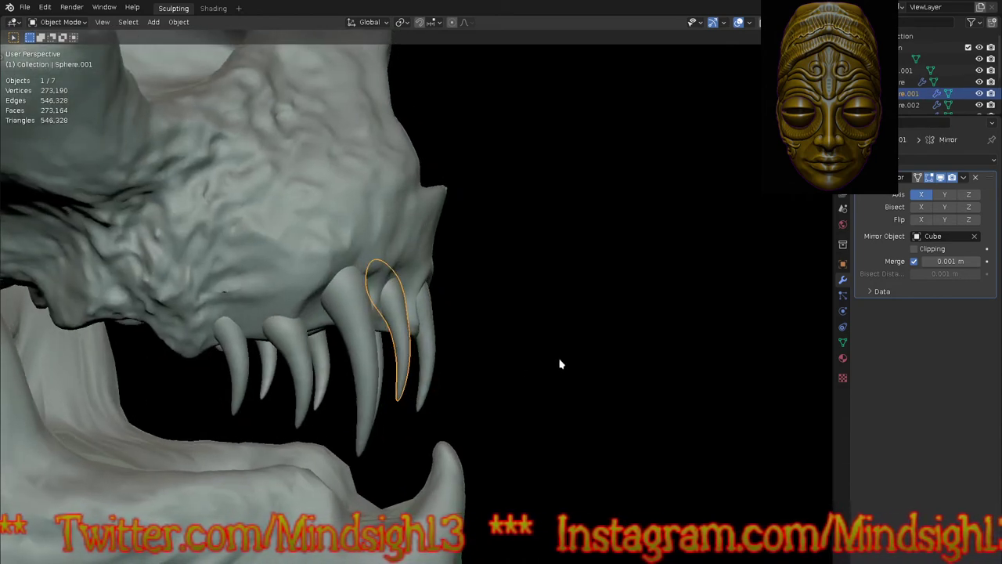
key("ctrl+Tab")
left_click(561, 416)
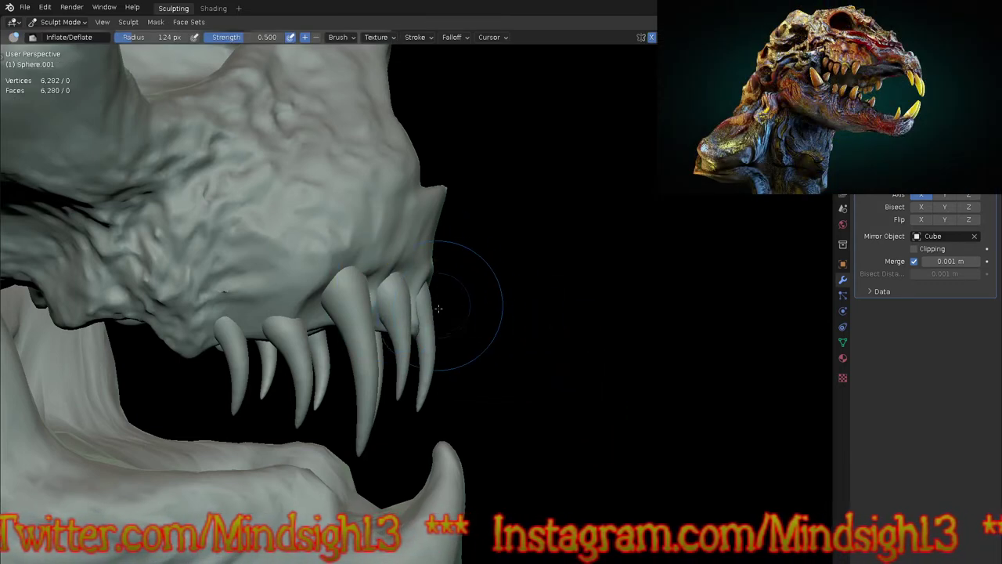
key("alt+q")
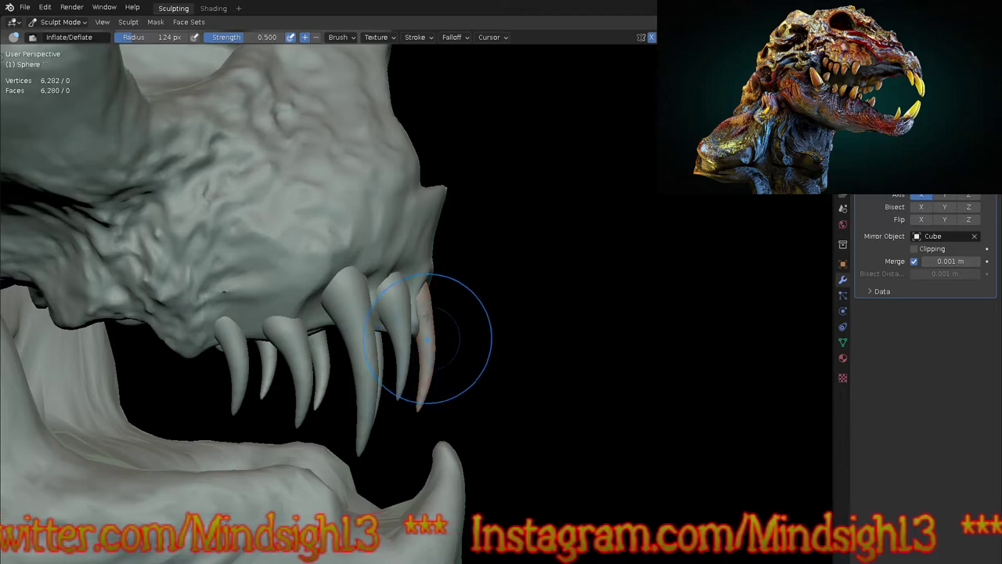
middle_click_drag(455, 305, 440, 302)
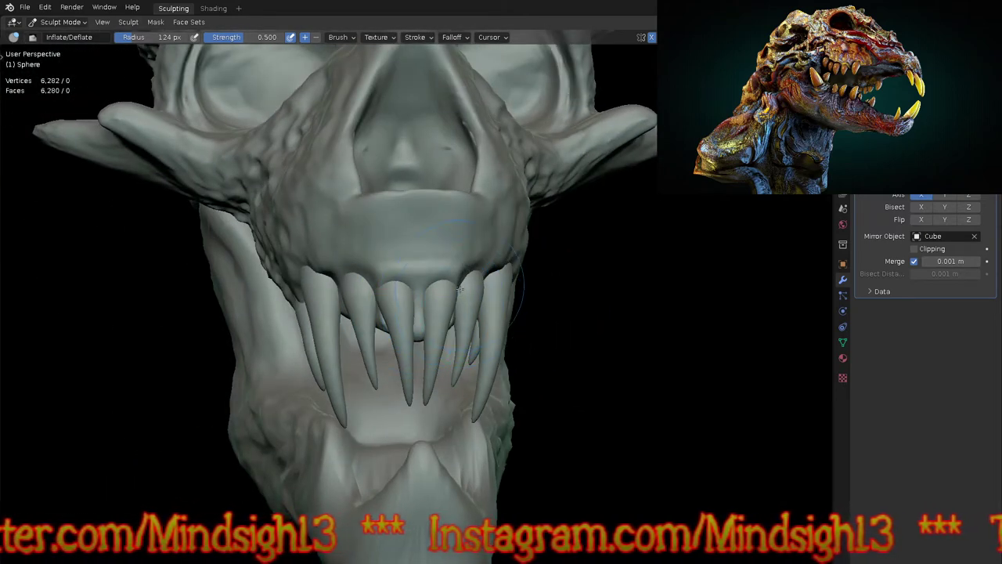
key("g")
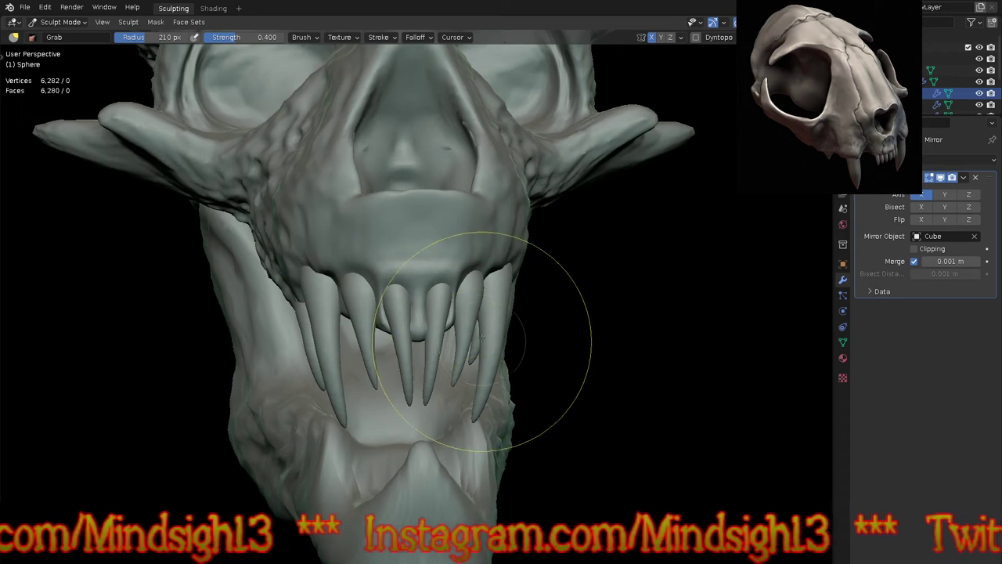
Step: Pull the root of the large canine pair up and outward over the upper jaw with a 120 px Grab brush
key("alt+q")
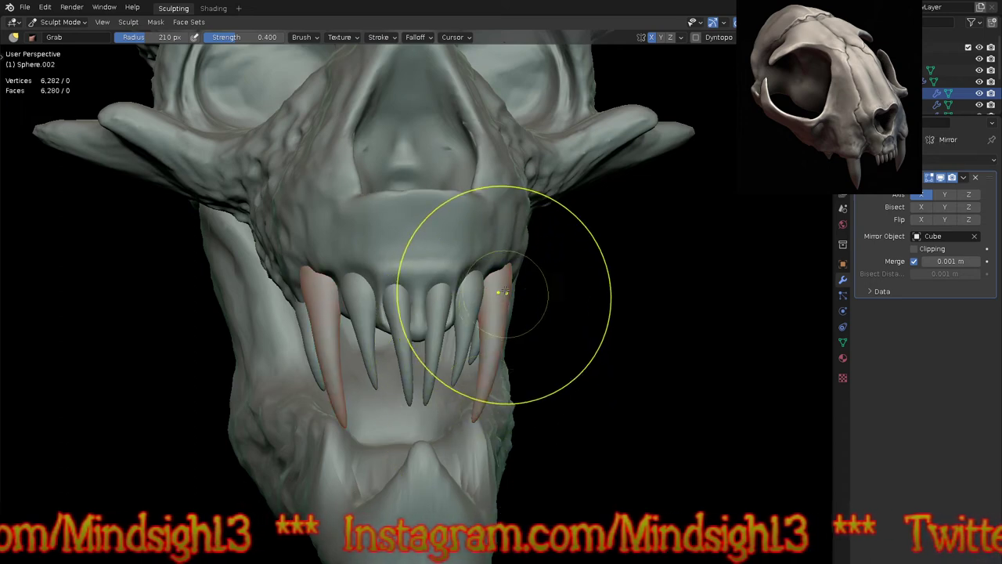
key("i")
middle_click_drag(577, 279, 527, 260)
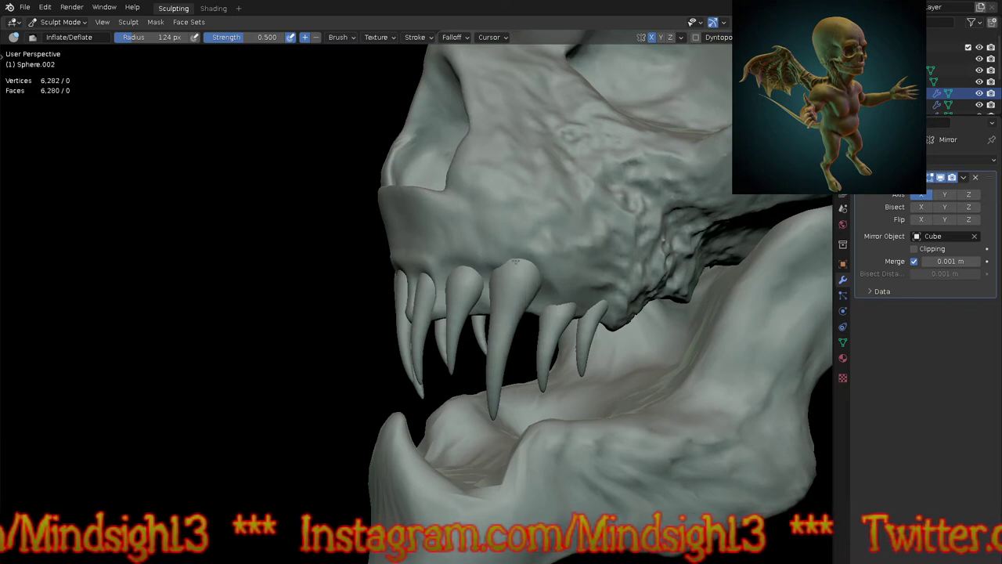
key("g")
key("f")
left_click(620, 260)
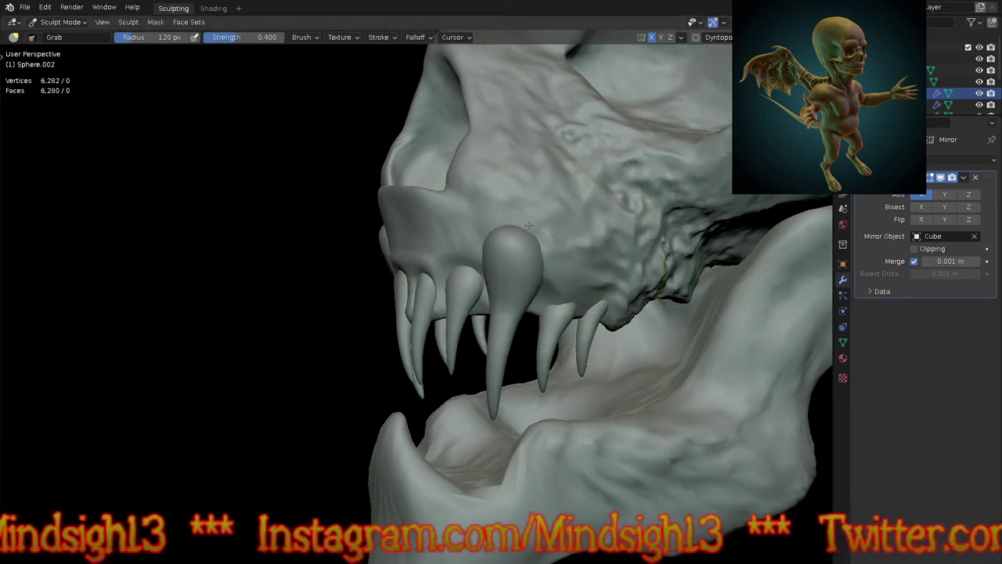
left_click_drag(503, 265, 522, 255)
middle_click_drag(518, 289, 515, 256)
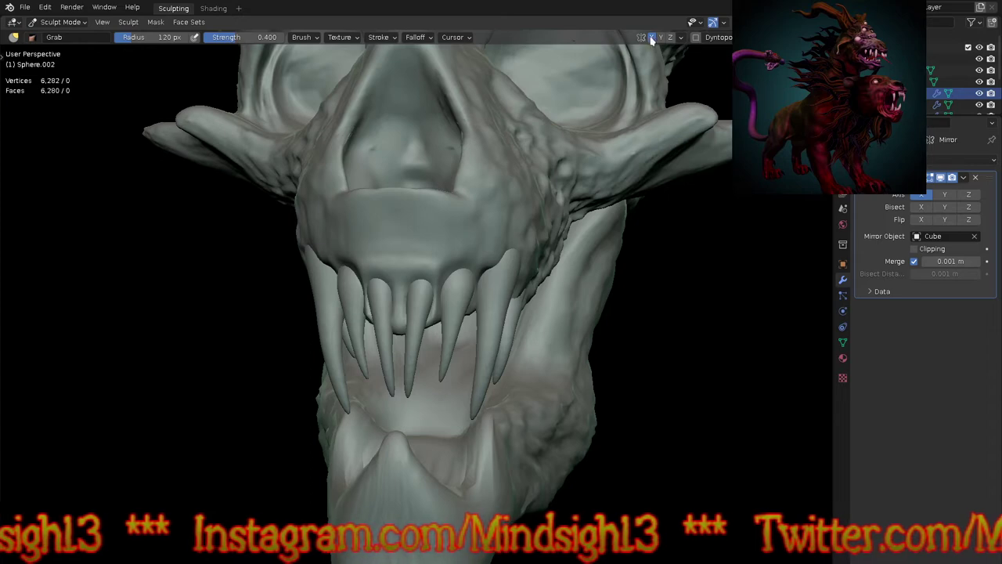
left_click_drag(524, 249, 537, 228)
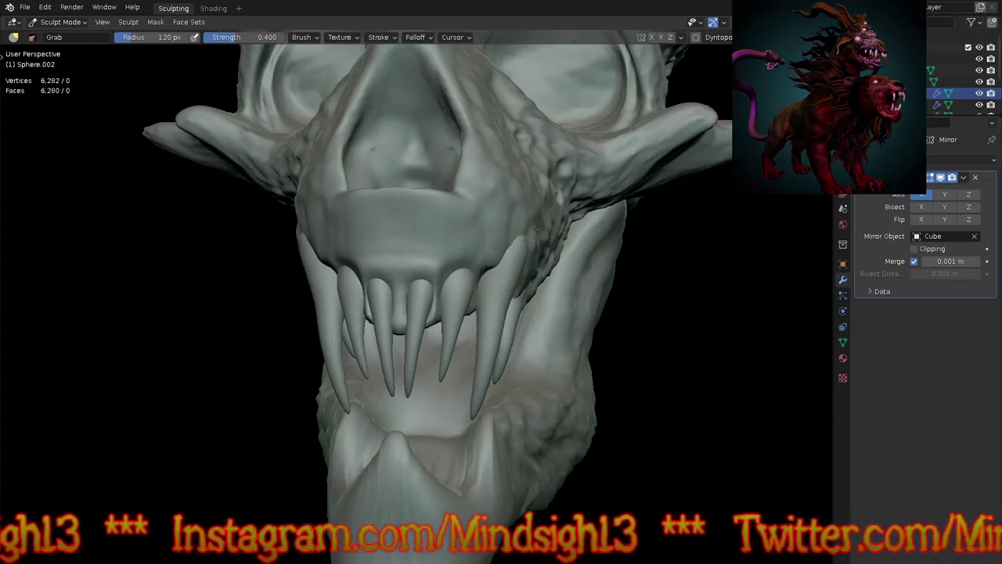
Step: In the right side view, pull the skull's gum line over the large canine's root with the Grab brush
key("KP_3")
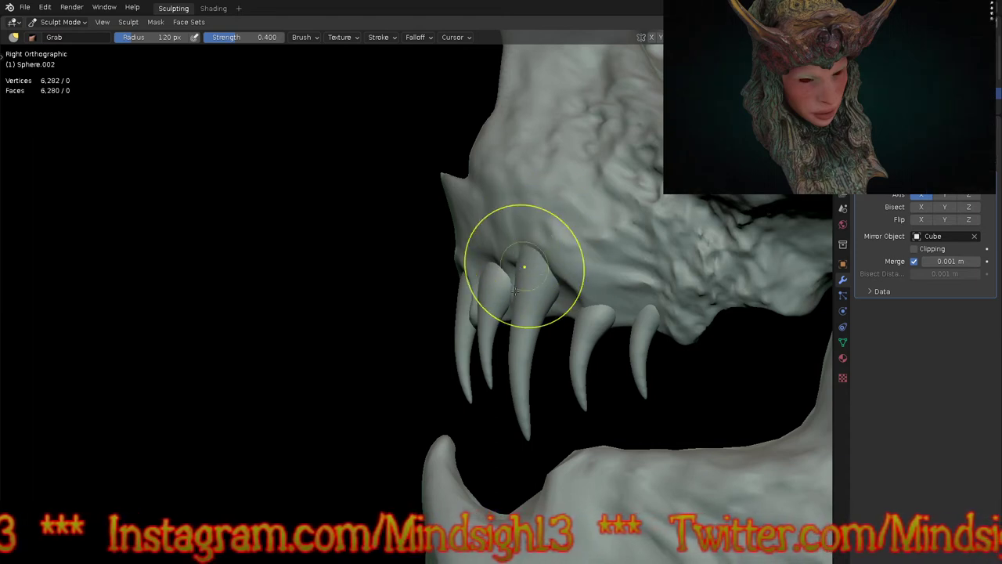
key("alt+q")
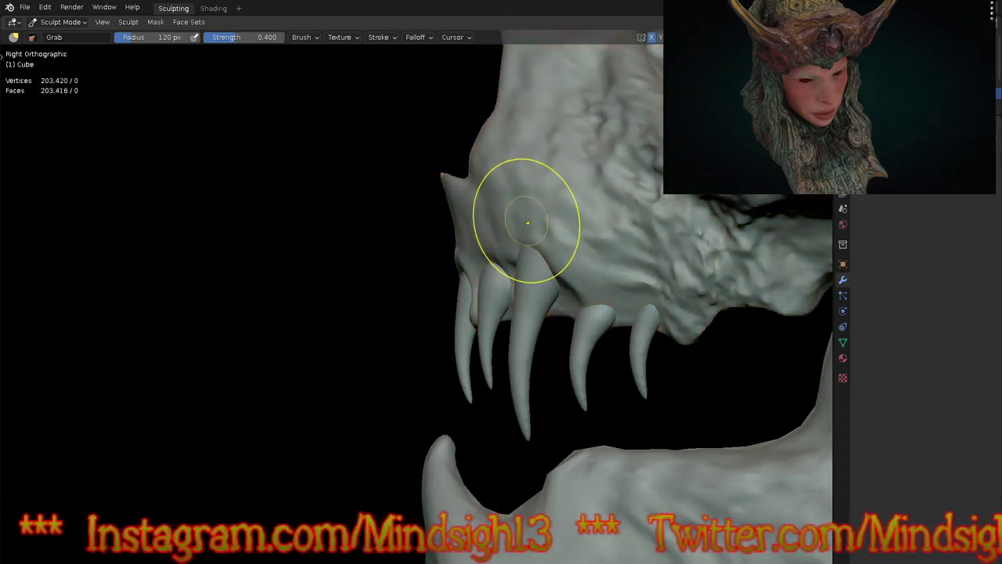
scroll(534, 255, "up", 5)
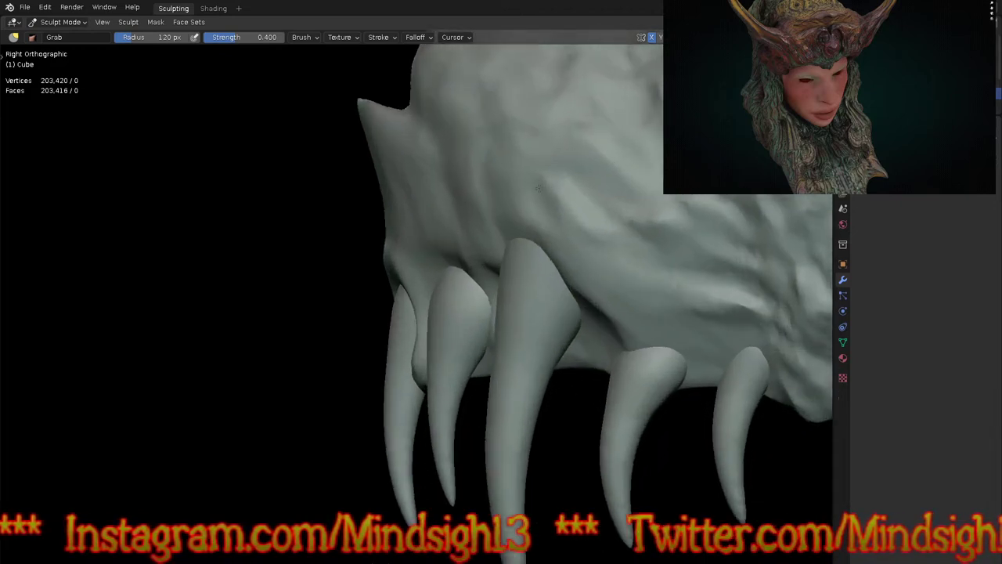
left_click_drag(497, 229, 504, 242)
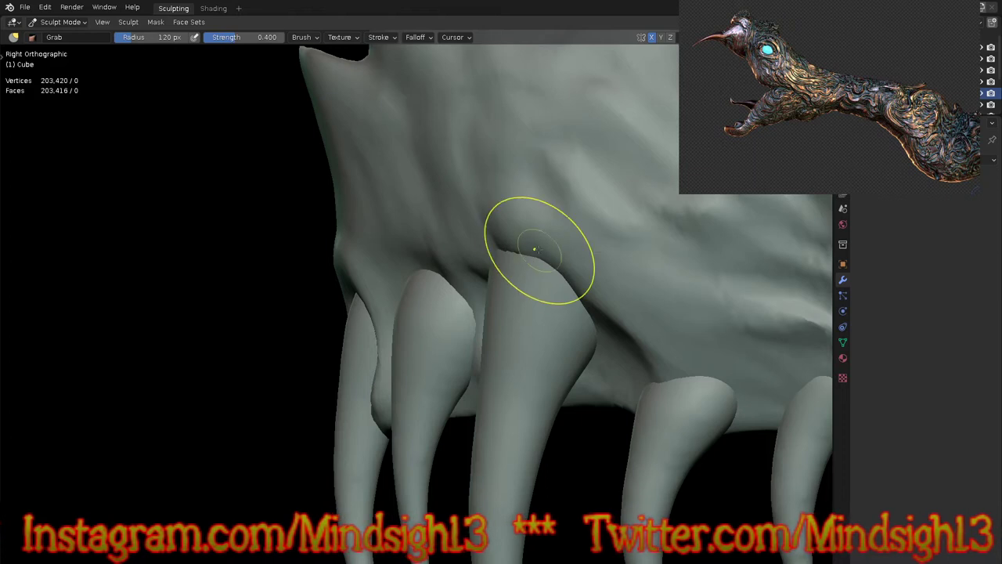
Step: Swell the upper jaw around the tooth roots and build vertical ridges across its front with an 82 px Inflate brush
key("i")
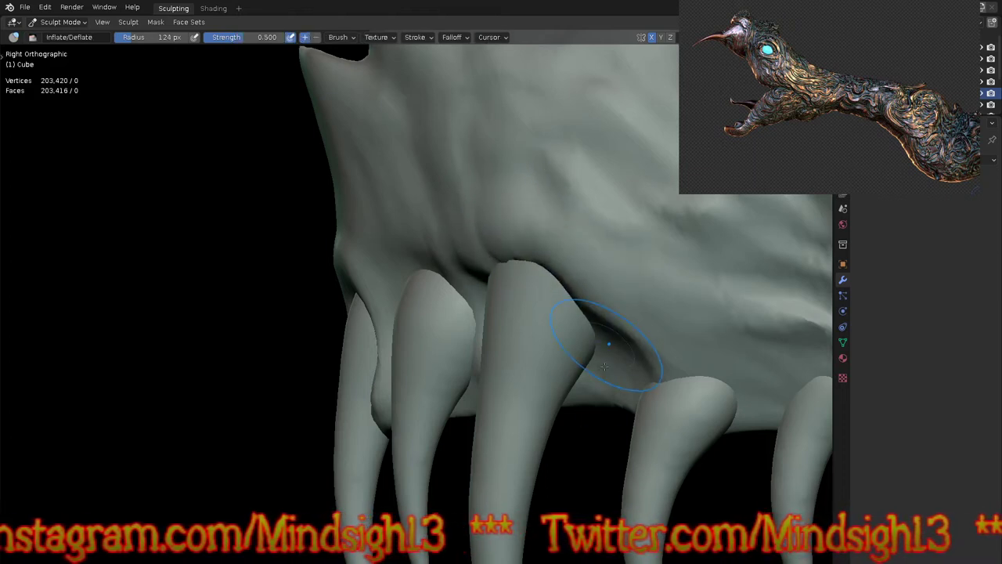
mouse_move(595, 399)
middle_mouse_down()
mouse_move(566, 371)
mouse_move(603, 358)
mouse_move(703, 287)
mouse_move(414, 212)
mouse_move(511, 374)
mouse_move(587, 365)
mouse_move(502, 271)
middle_mouse_up()
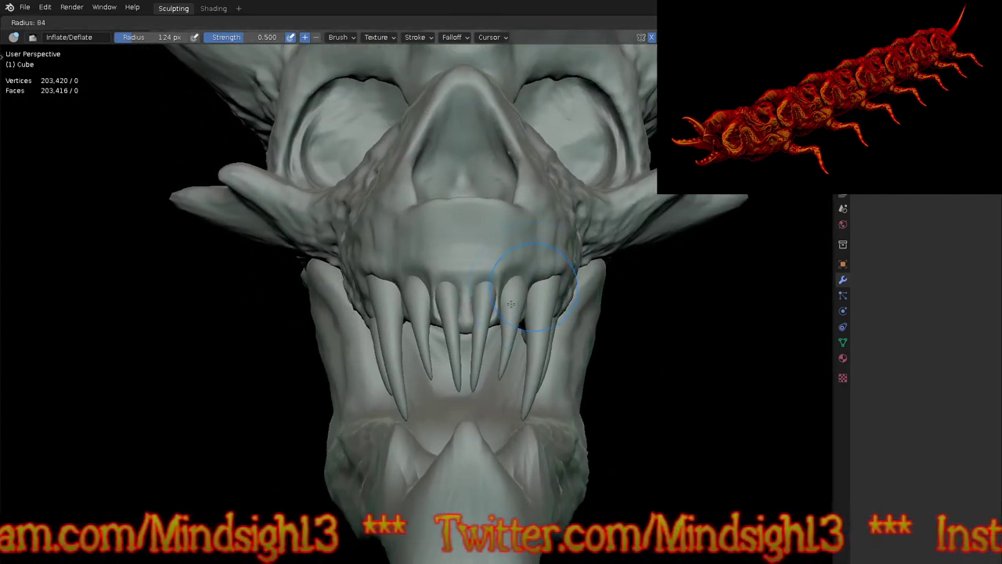
scroll(501, 258, "up", 5)
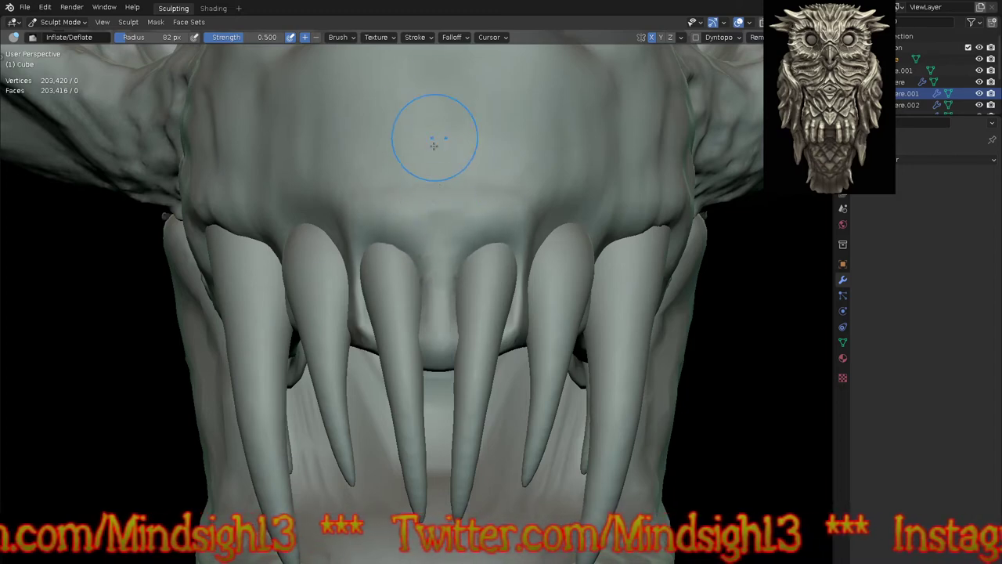
middle_click_drag(440, 101, 454, 245)
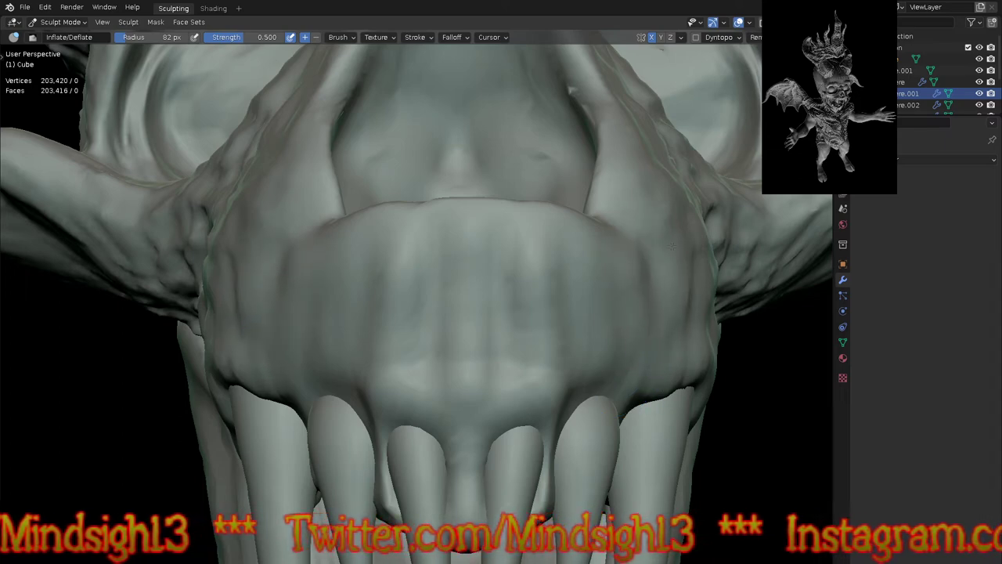
middle_click_drag(619, 196, 657, 264)
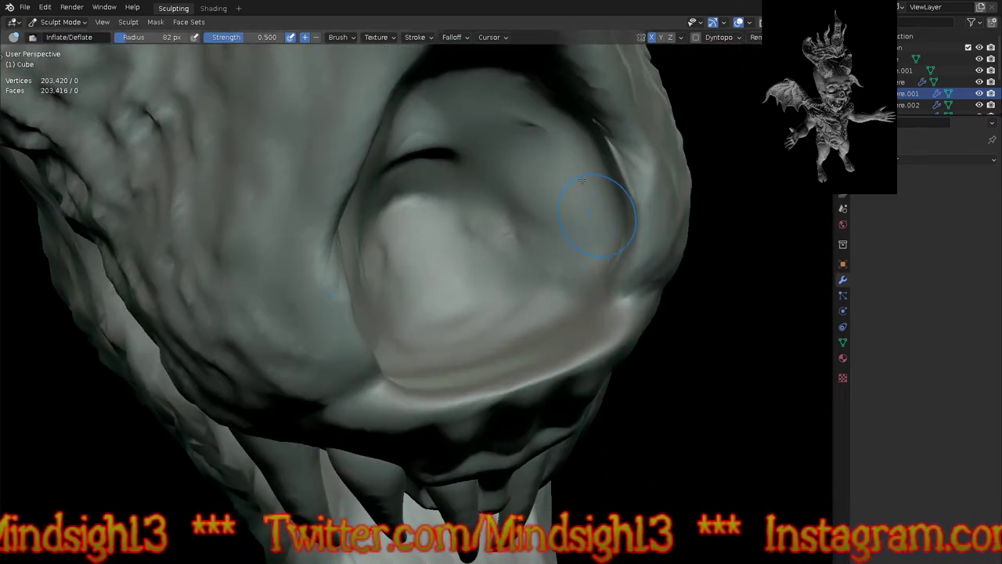
mouse_move(523, 98)
left_mouse_down()
mouse_move(493, 219)
mouse_move(439, 180)
mouse_move(415, 204)
mouse_move(494, 273)
mouse_move(507, 309)
mouse_move(490, 261)
left_mouse_up()
Step: Remesh the lower jaw at a 0.0240 m voxel size and sculpt rough ridges over its surface with the Inflate brush
middle_click_drag(490, 261, 501, 400, "ctrl")
mouse_move(520, 329)
middle_mouse_down("shift")
mouse_move(508, 408)
mouse_move(557, 410)
mouse_move(598, 351)
middle_mouse_up("shift")
mouse_move(559, 414)
middle_mouse_down()
mouse_move(580, 312)
mouse_move(552, 241)
middle_mouse_up()
scroll(578, 454, "up", 3)
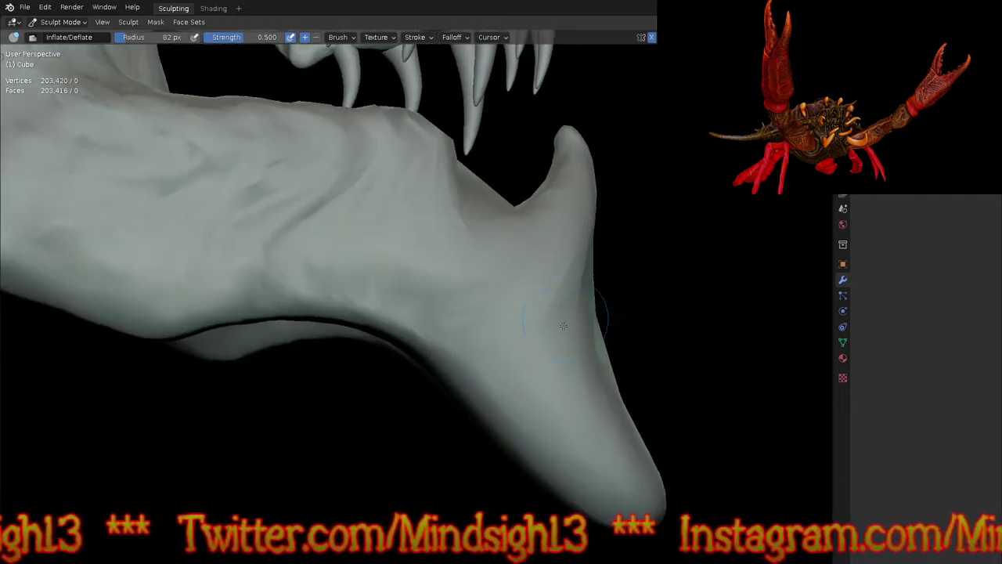
key("alt+q")
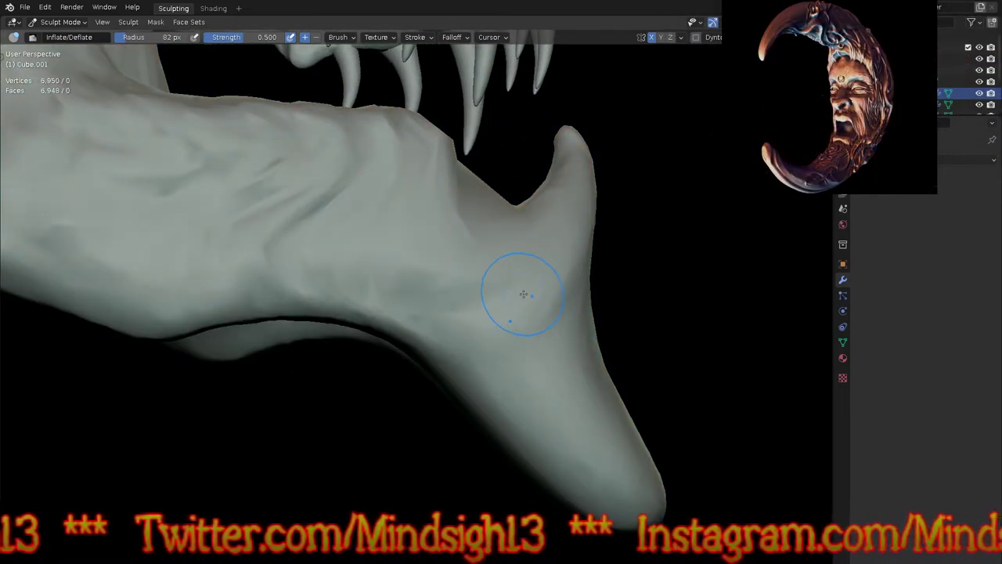
key("shift+r")
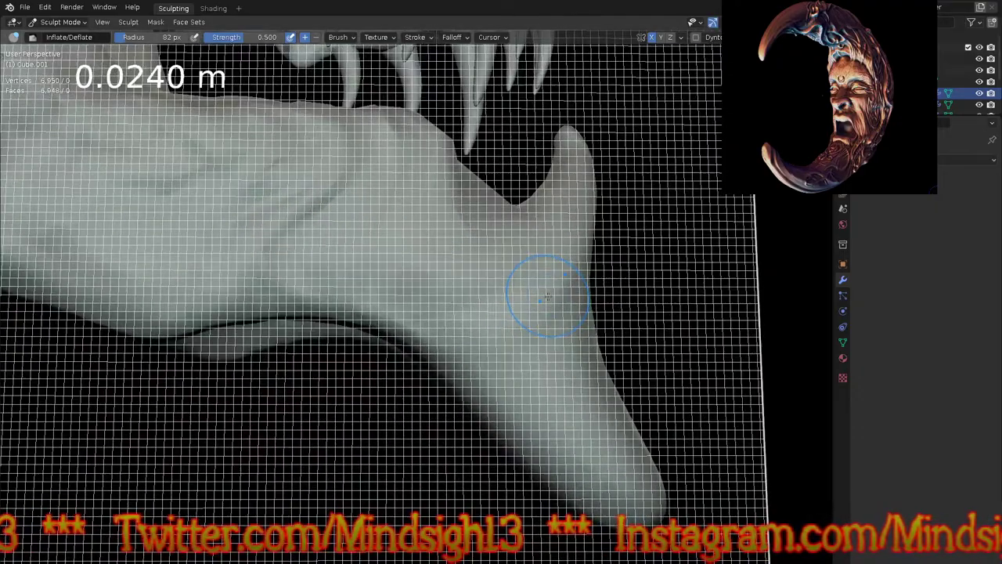
left_click(549, 296)
key("ctrl+r")
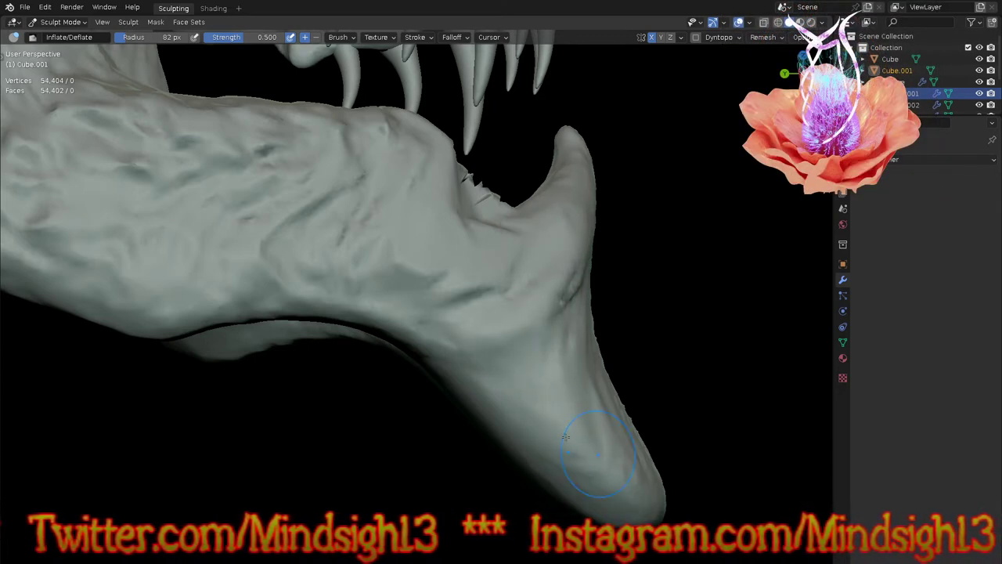
Step: In the front view, stretch the lower jaw's chin downward into a long tapered spike with a 120 px Grab brush
scroll(577, 345, "down", 5)
middle_click_drag(577, 345, 515, 393, "shift")
scroll(597, 456, "down", 2)
key("KP_1")
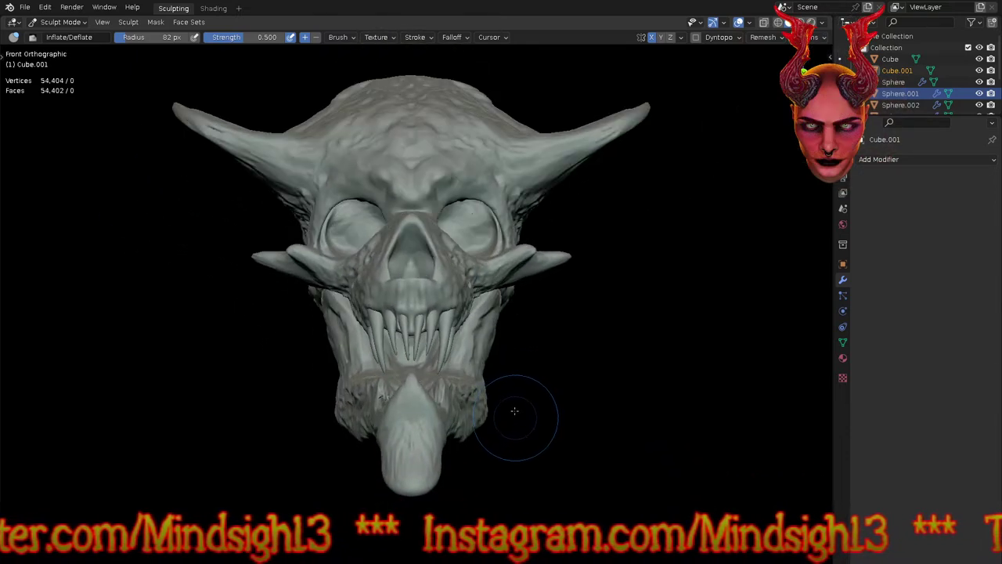
middle_click_drag(482, 346, 492, 382, "shift")
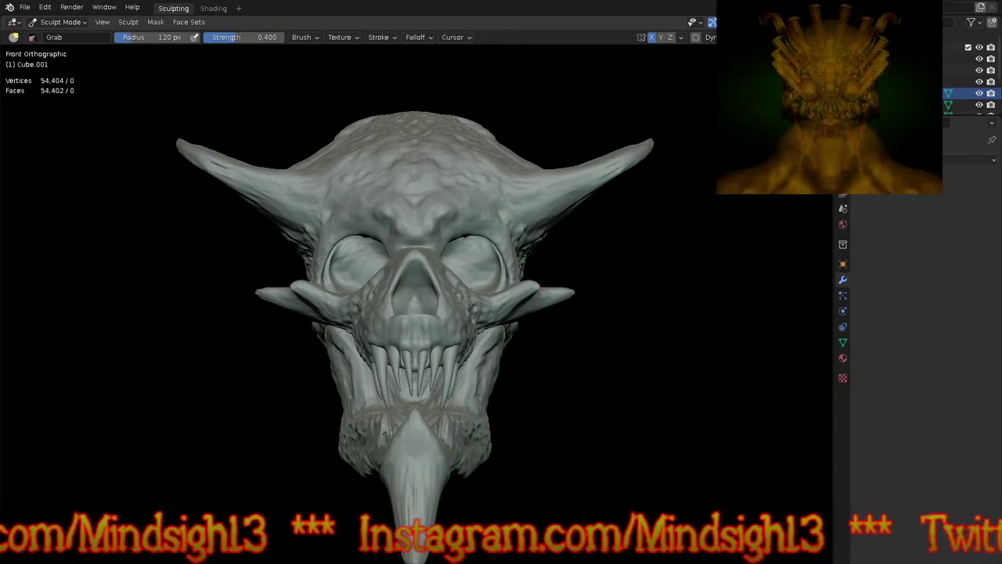
scroll(481, 514, "up", 5)
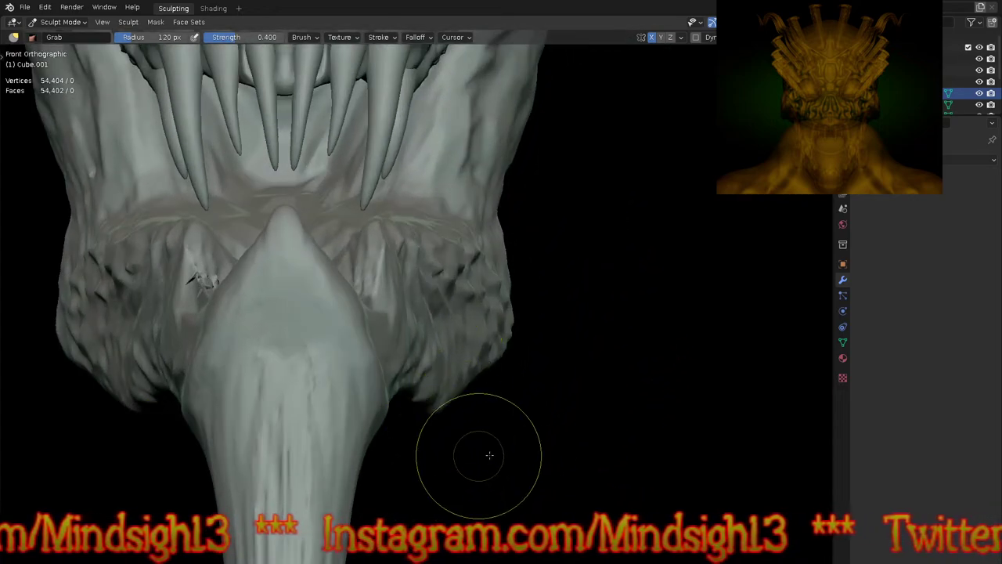
Step: Switch sculpting to the skull and raise the crown into a fuller dome with a 230 px Grab brush
mouse_move(490, 455)
middle_mouse_down()
mouse_move(518, 402)
mouse_move(537, 415)
mouse_move(446, 390)
middle_mouse_up()
scroll(448, 391, "down", 8)
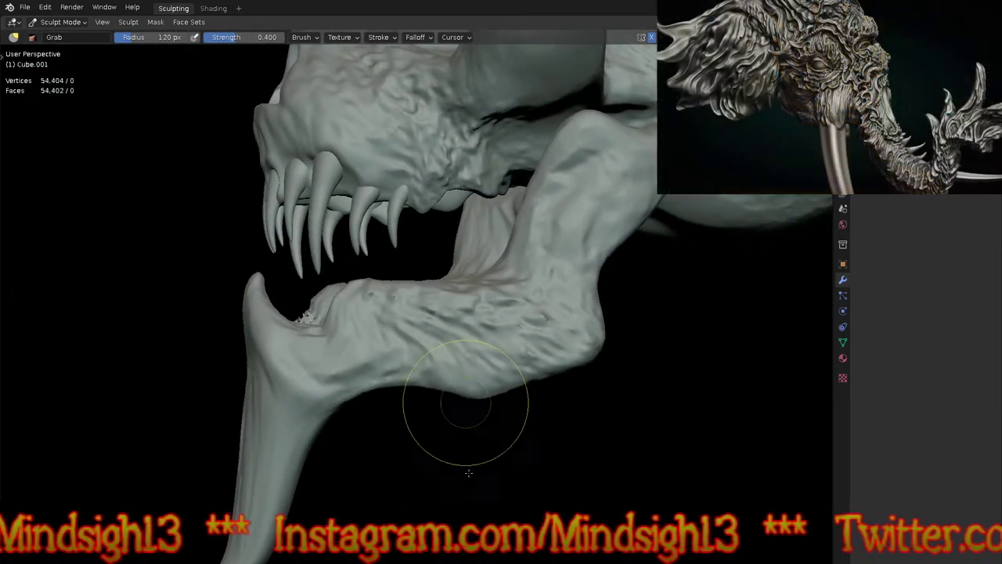
mouse_move(512, 399)
middle_mouse_down("shift")
mouse_move(446, 441)
mouse_move(493, 425)
mouse_move(498, 468)
middle_mouse_up("shift")
middle_click_drag(506, 425, 538, 390)
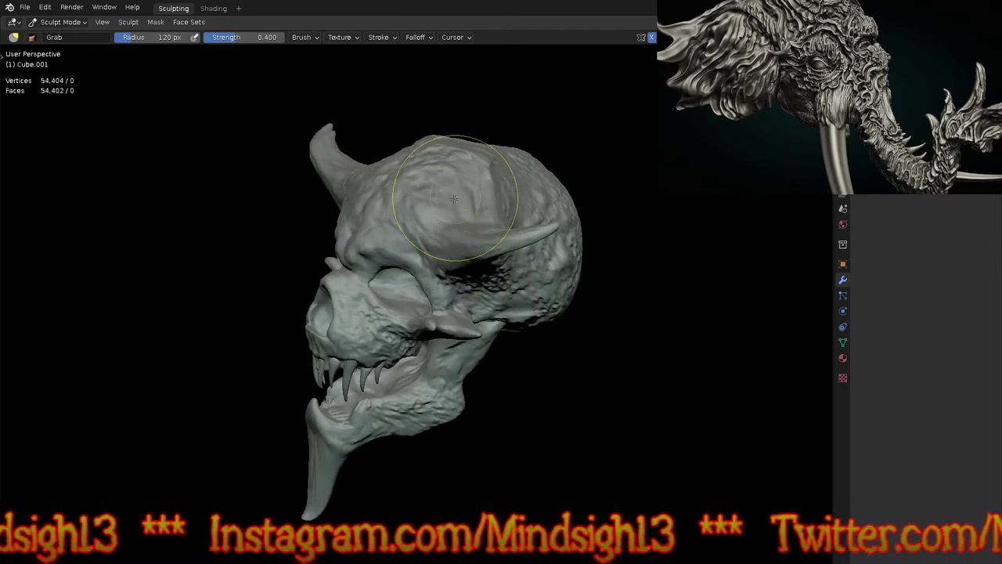
key("alt+q")
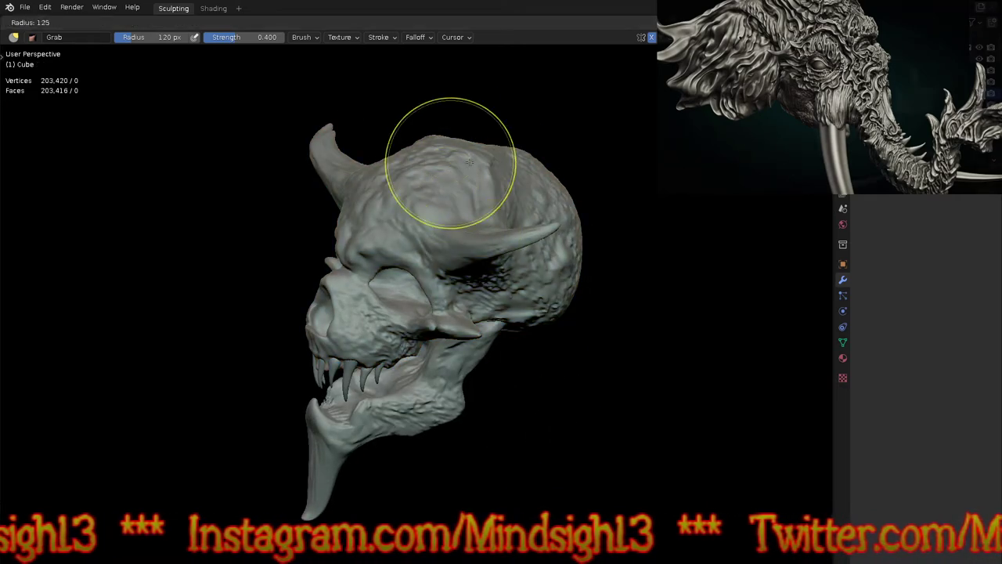
left_click(520, 159)
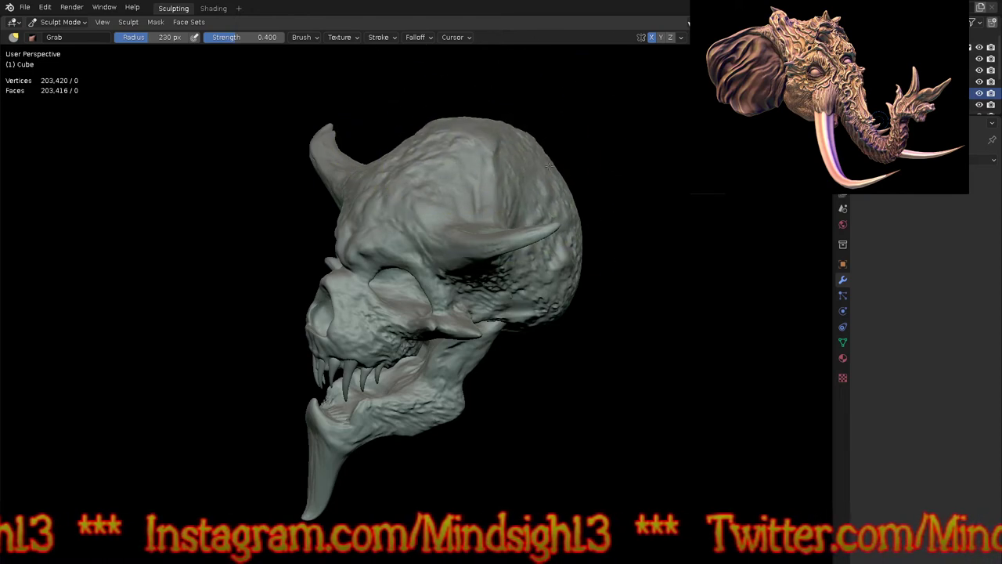
Step: Reshape the lower back of the cranium with the 230 px Grab brush
middle_click_drag(557, 157, 584, 228)
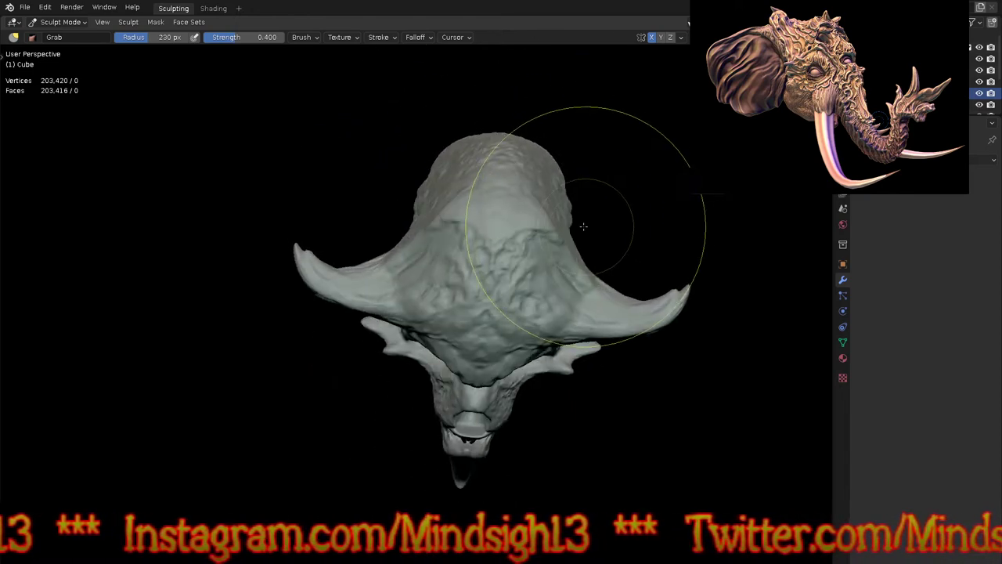
mouse_move(610, 258)
middle_mouse_down()
mouse_move(553, 407)
mouse_move(471, 342)
mouse_move(484, 396)
middle_mouse_up()
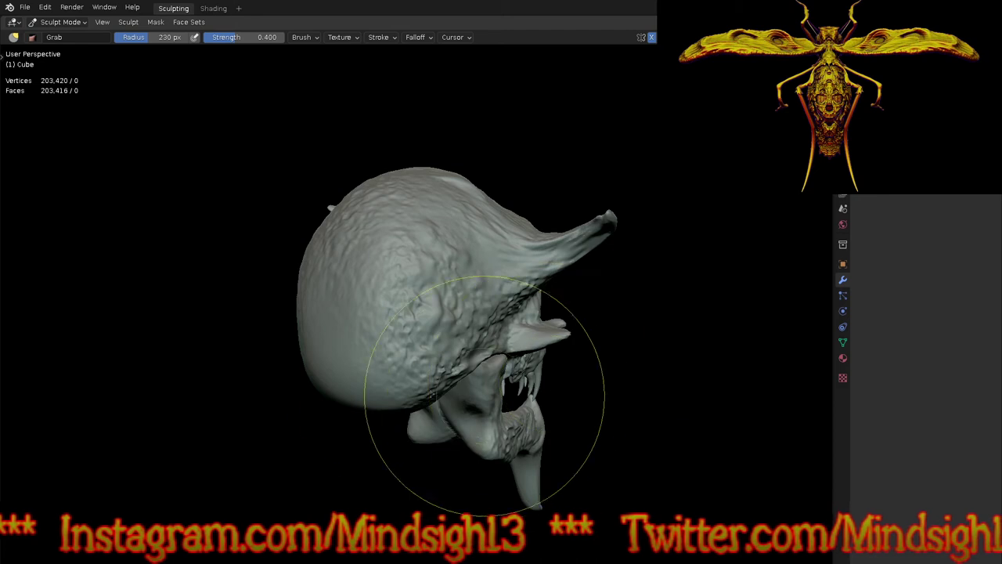
middle_click_drag(396, 429, 417, 393, "ctrl")
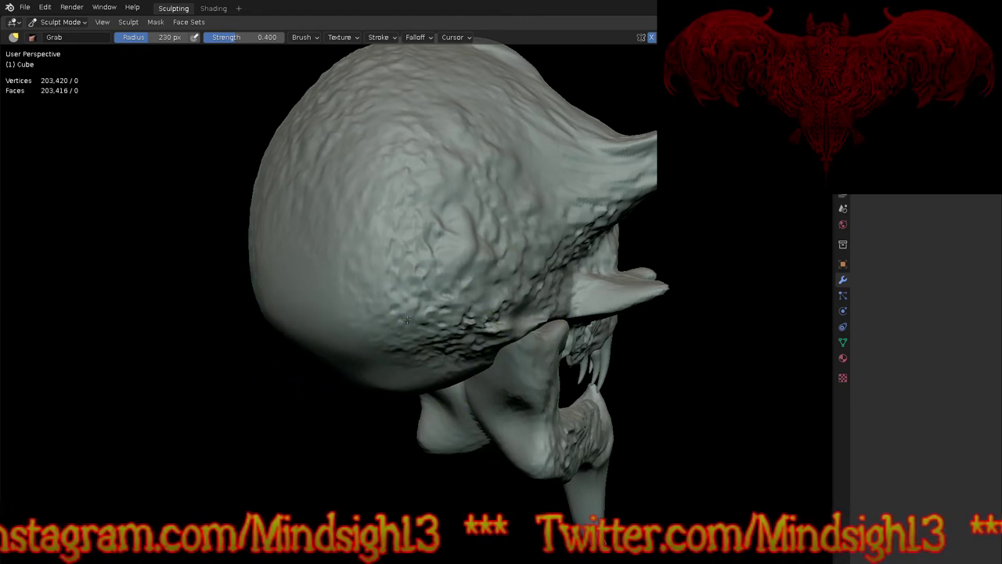
middle_click_drag(576, 126, 509, 288)
scroll(494, 274, "up", 4)
middle_click_drag(480, 247, 477, 326)
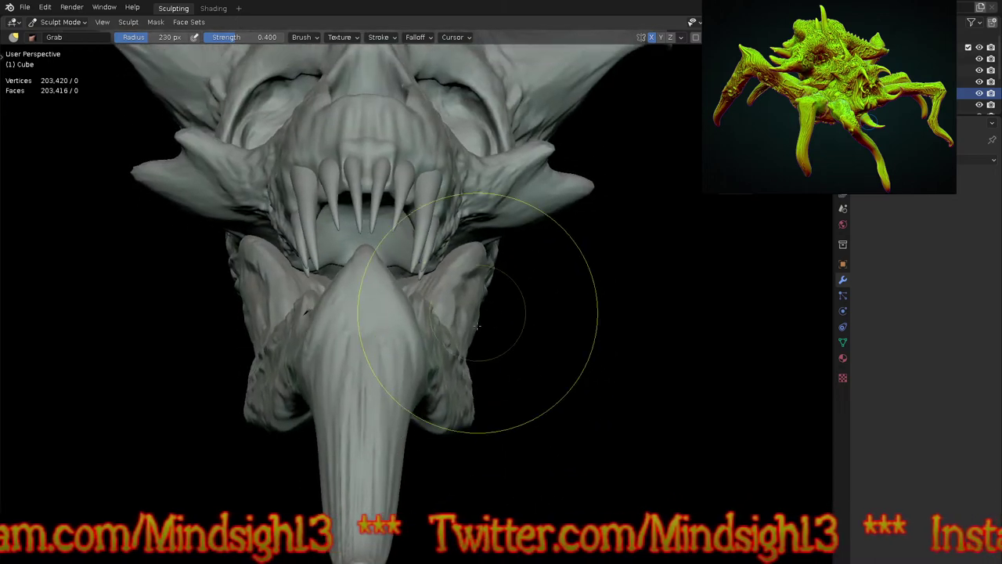
Step: Switch sculpting to the lower jaw and rotate it downward in the right side view to open the mouth wider
key("ctrl+Tab")
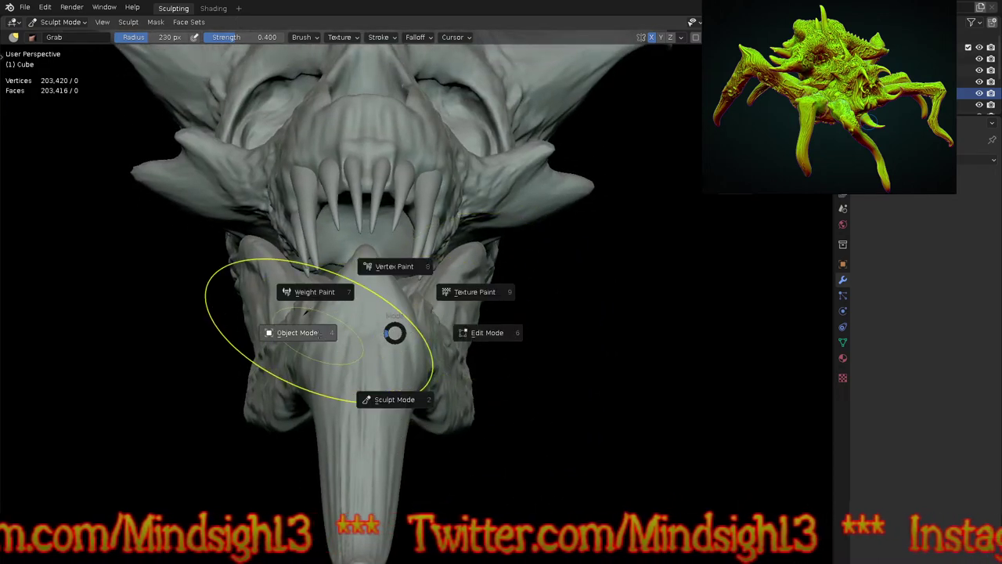
left_click(298, 333)
scroll(523, 421, "down", 4)
middle_click_drag(524, 420, 431, 457)
left_click(383, 427)
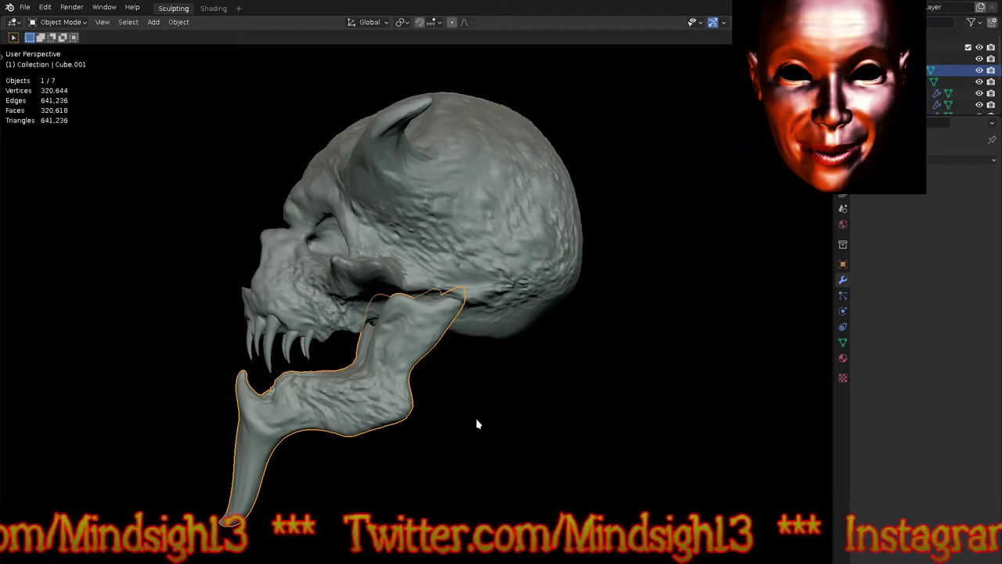
key("ctrl+Tab")
left_click(477, 489)
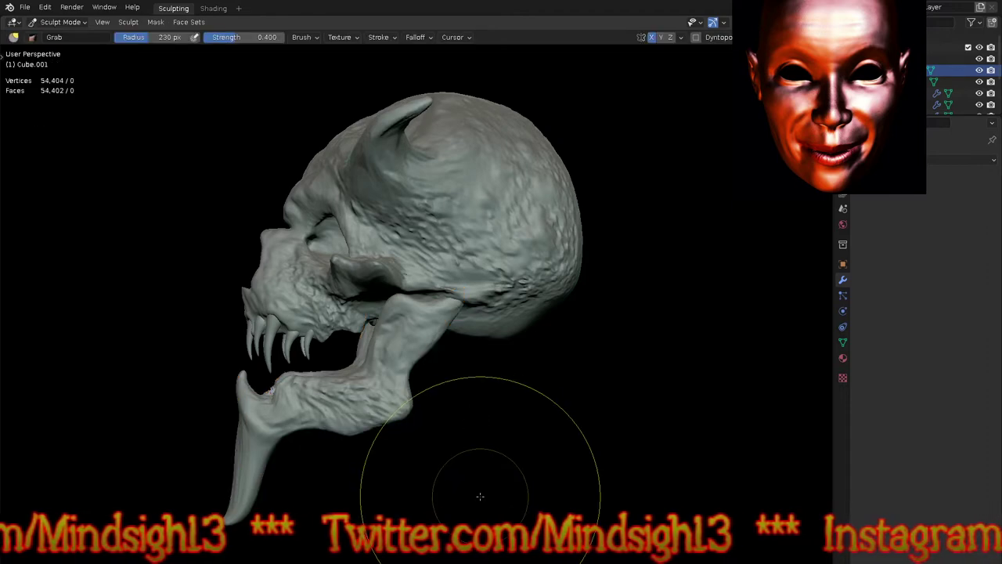
key("t")
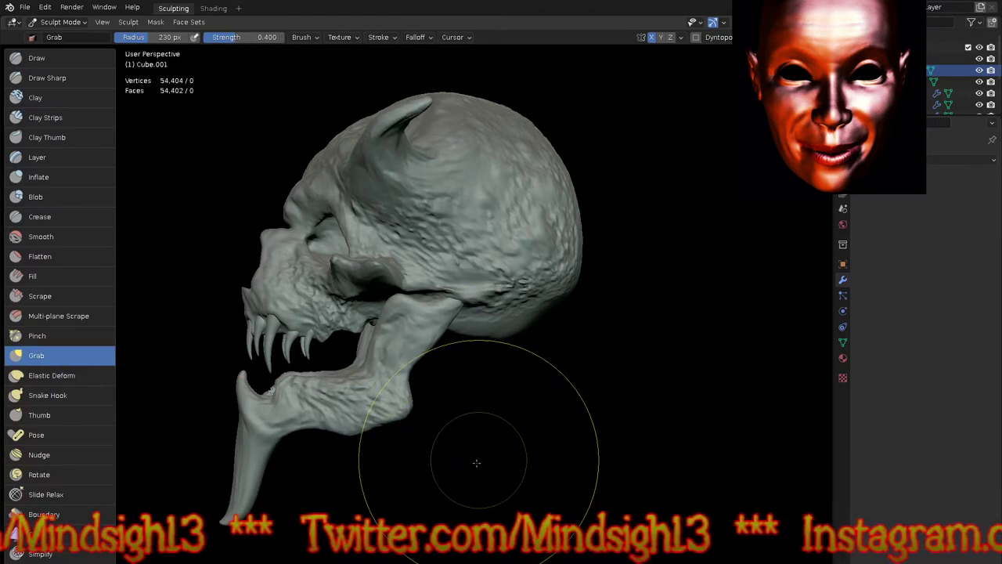
scroll(73, 224, "down", 10)
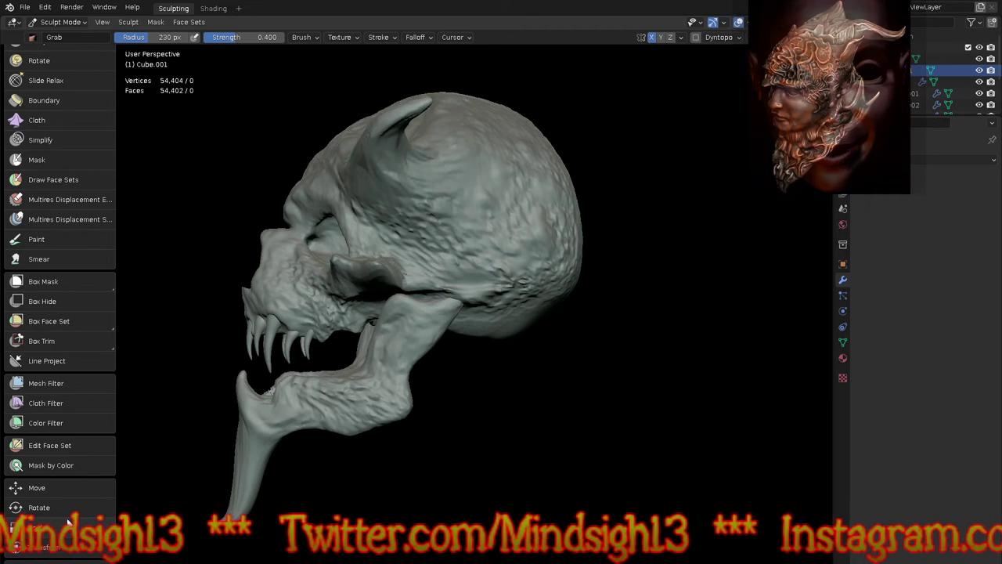
left_click(47, 507)
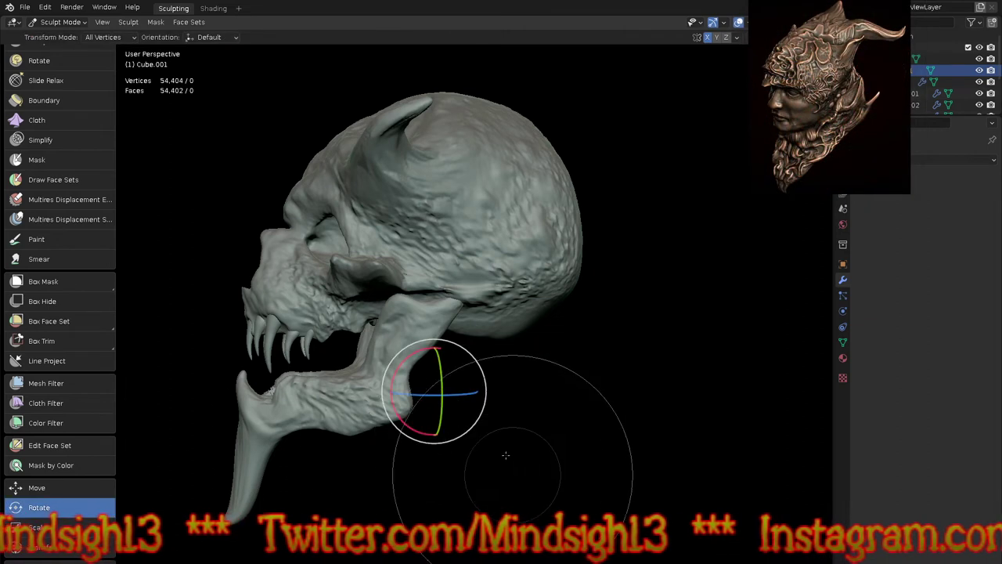
key("KP_3")
mouse_move(456, 429)
left_mouse_down()
mouse_move(470, 413)
mouse_move(474, 437)
left_mouse_up()
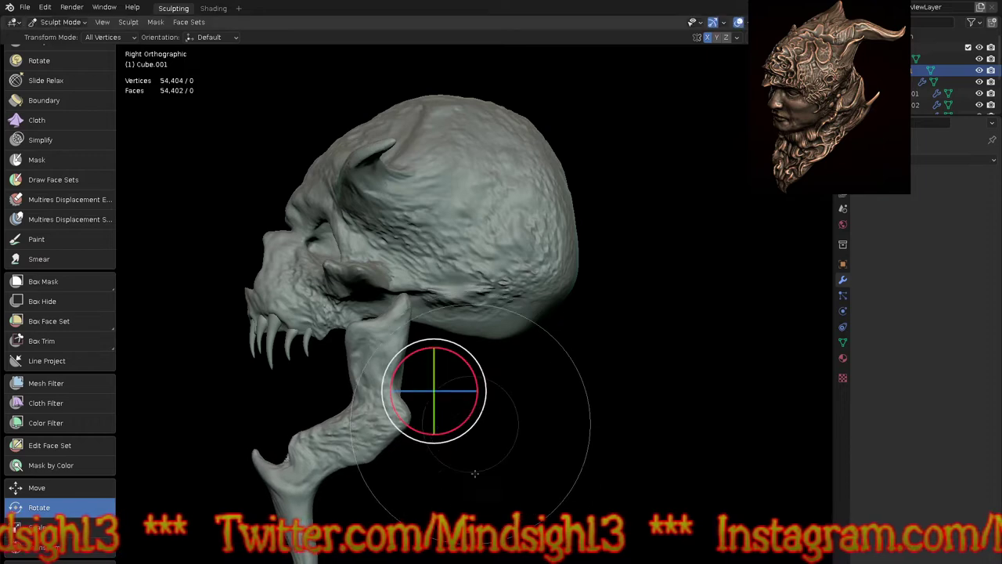
Step: Shift the whole lower jaw backward beneath the skull with the Move tool and return to Object Mode
left_click(56, 493)
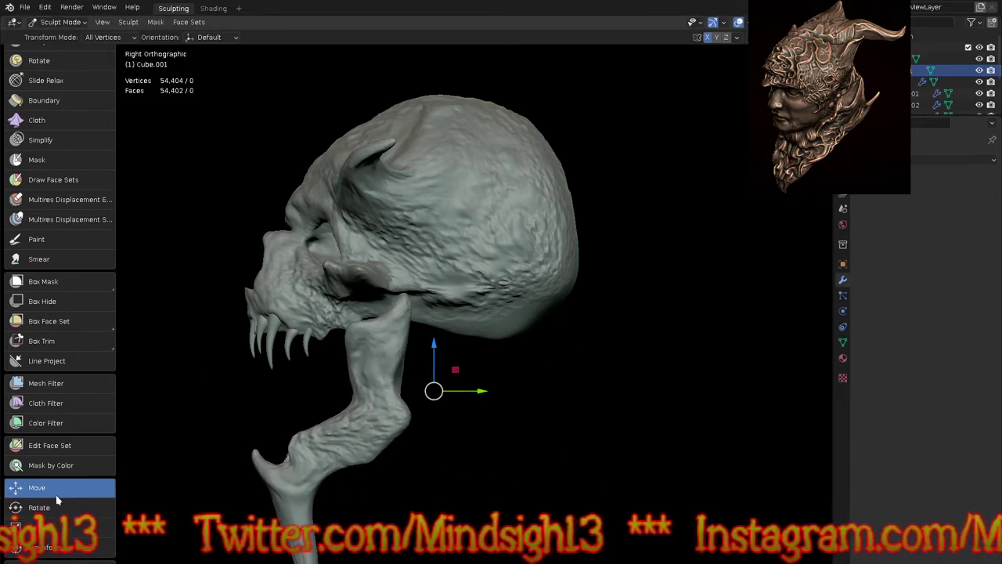
mouse_move(454, 365)
left_mouse_down()
mouse_move(482, 357)
mouse_move(483, 368)
left_mouse_up()
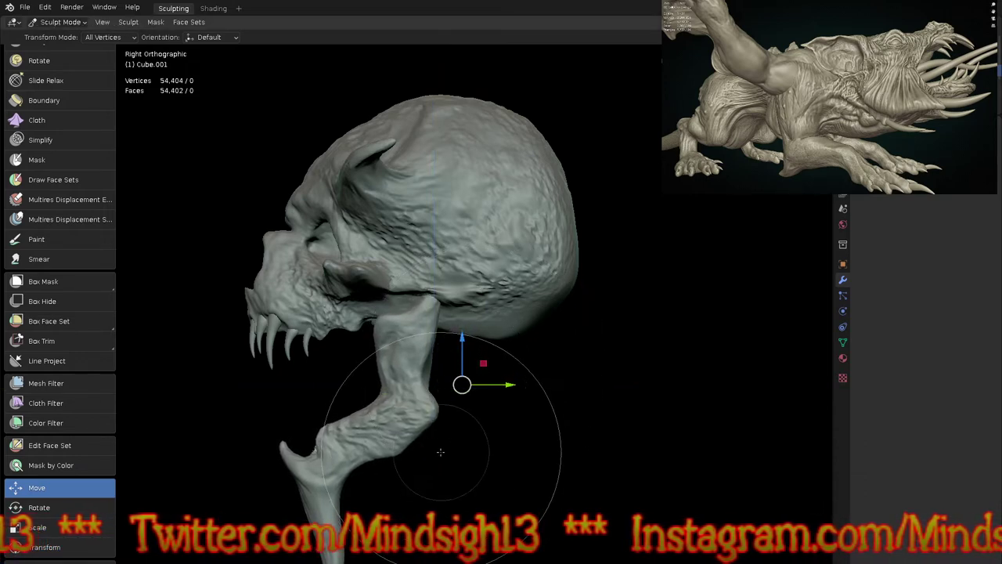
key("ctrl+Tab")
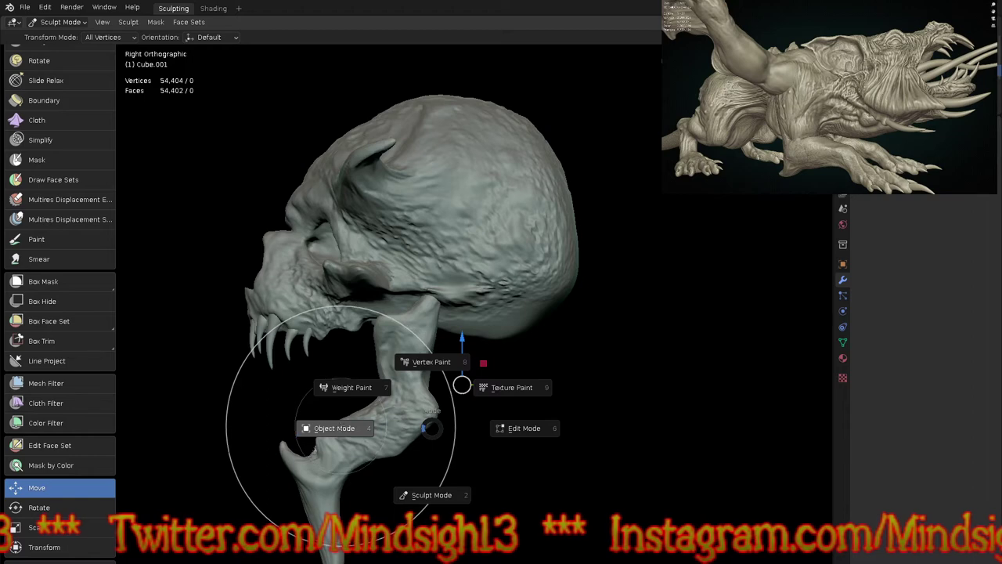
left_click(329, 423)
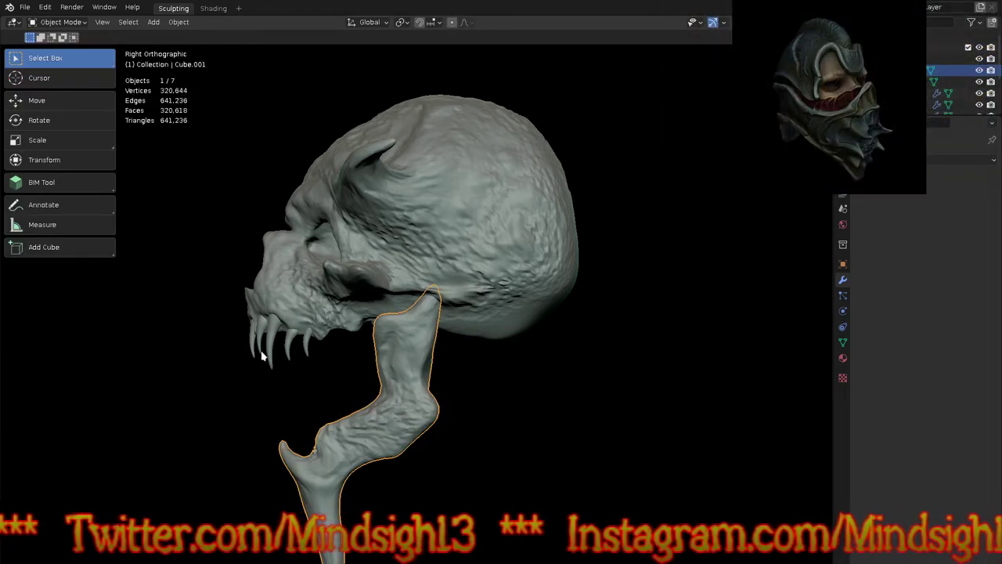
Step: Duplicate an upper front fang pair below the mouth, flip it in the front view to point upward, and keep the pair apart
left_click(260, 349)
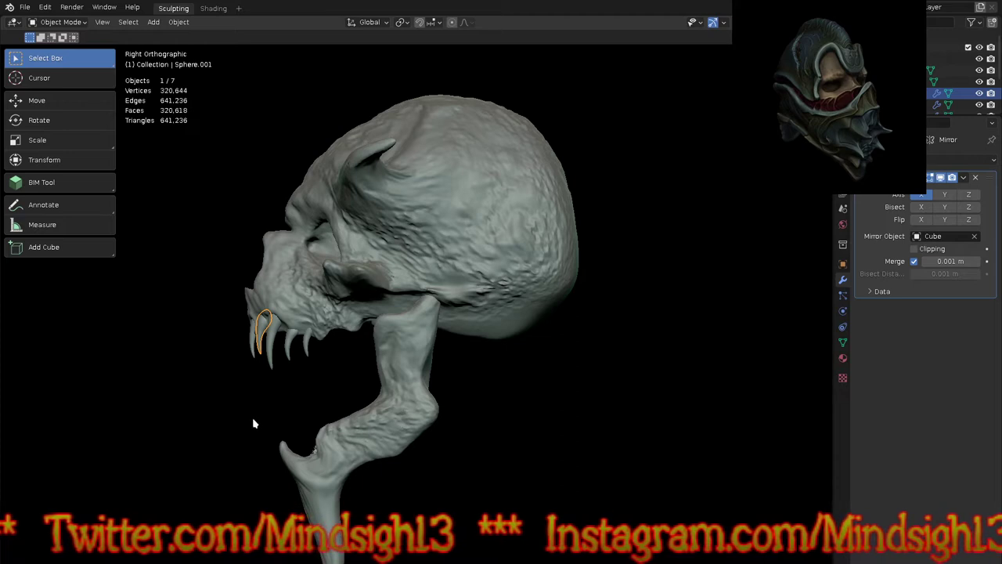
key("shift+d")
left_click(261, 513)
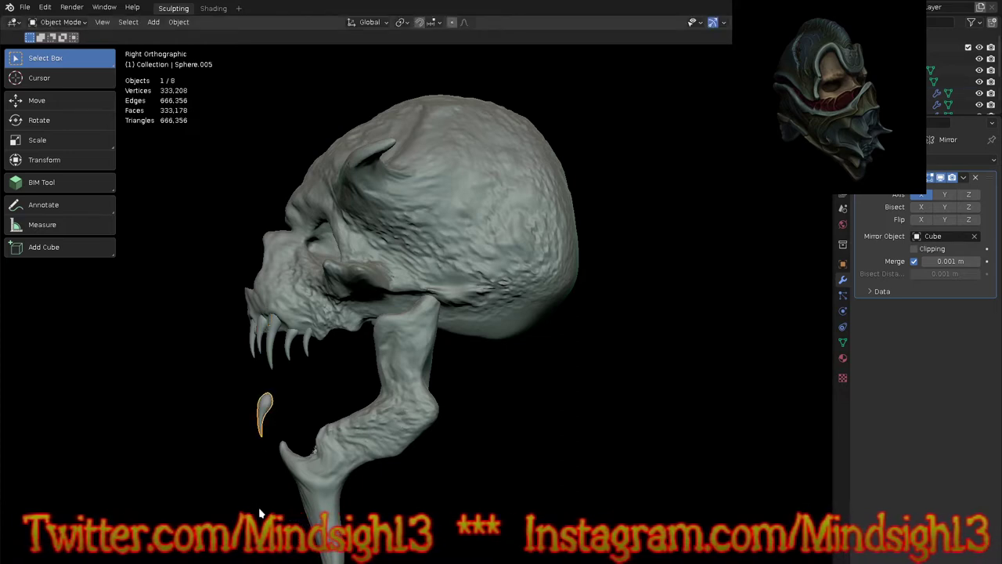
key("KP_1")
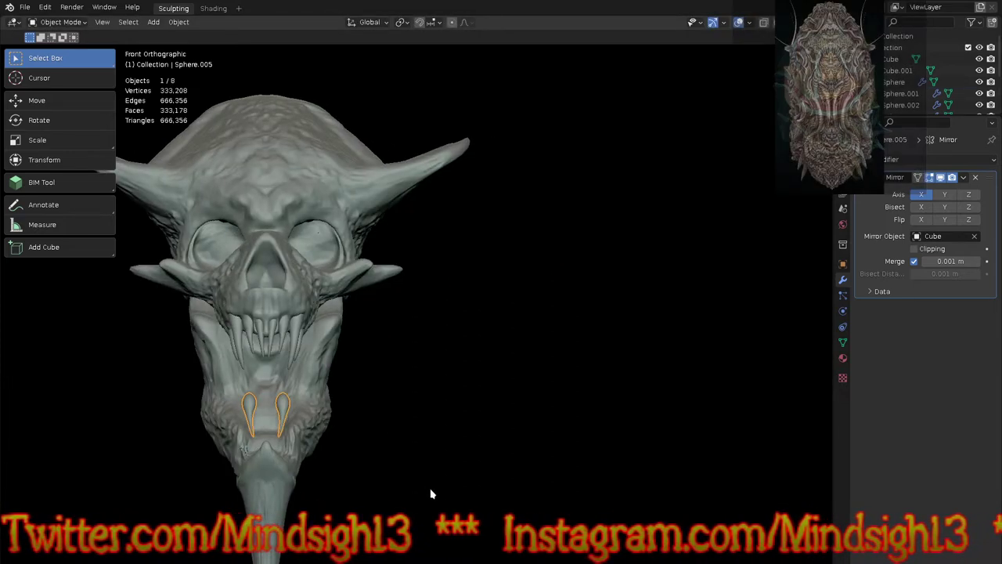
key("r")
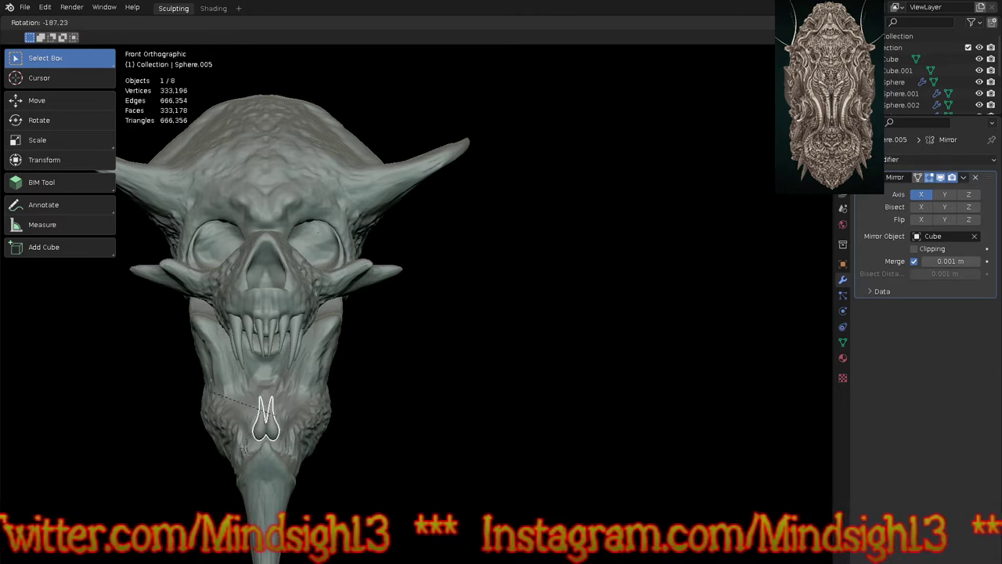
key("g")
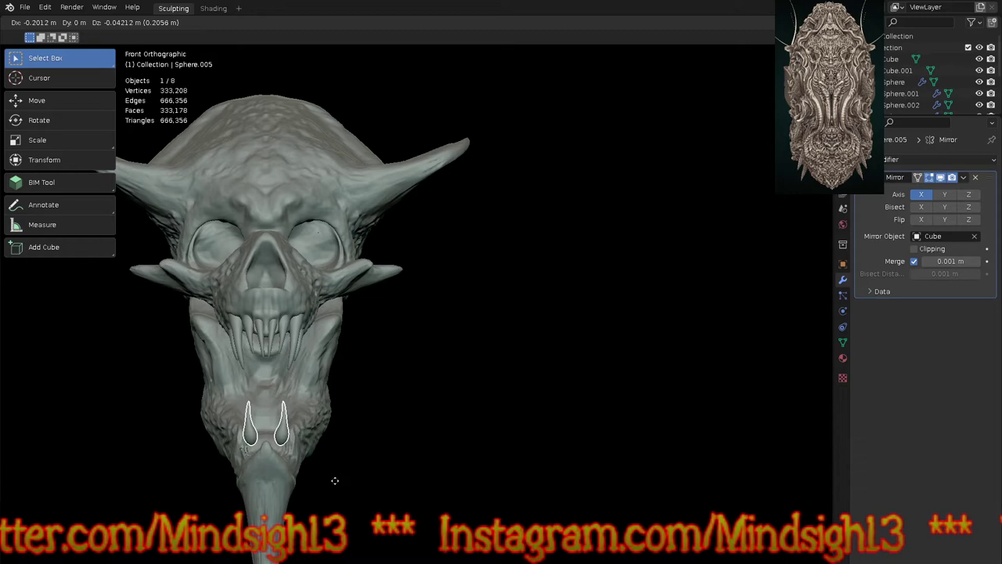
left_click(349, 488)
Step: In the right side view, tilt the upturned fang pair forward and seat it on the front of the lower jaw
key("KP_3")
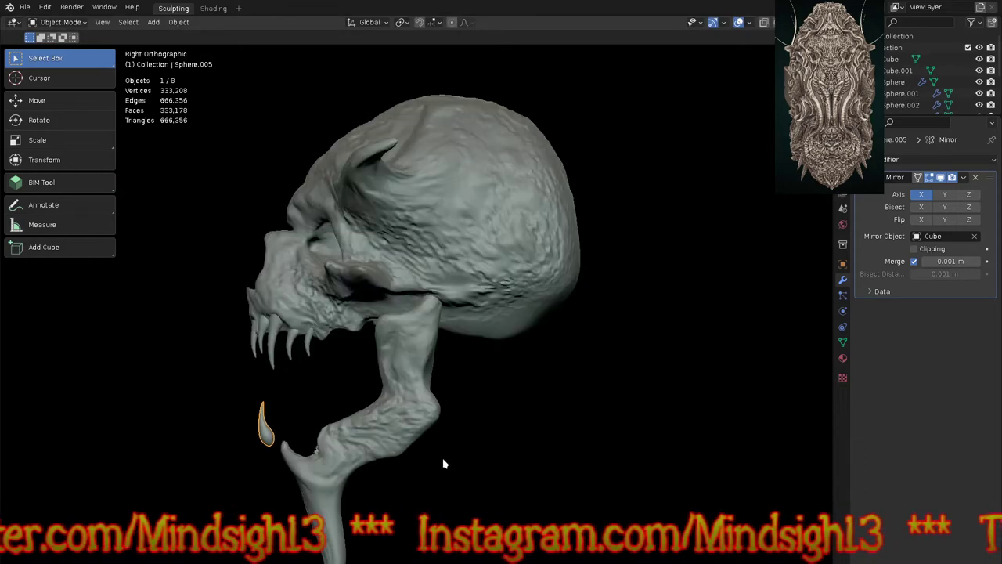
scroll(325, 396, "up", 4)
key("r")
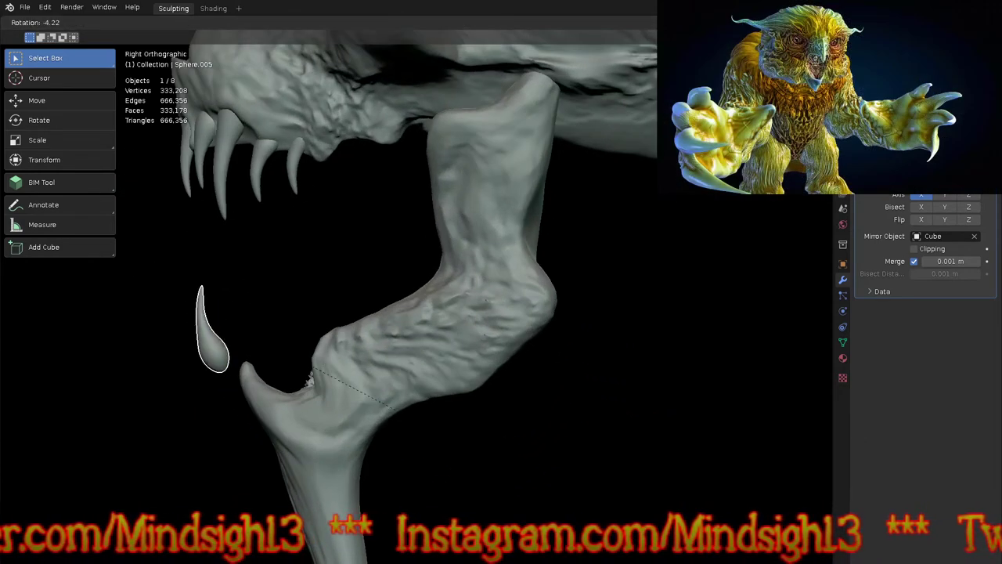
left_click(530, 305)
key("g")
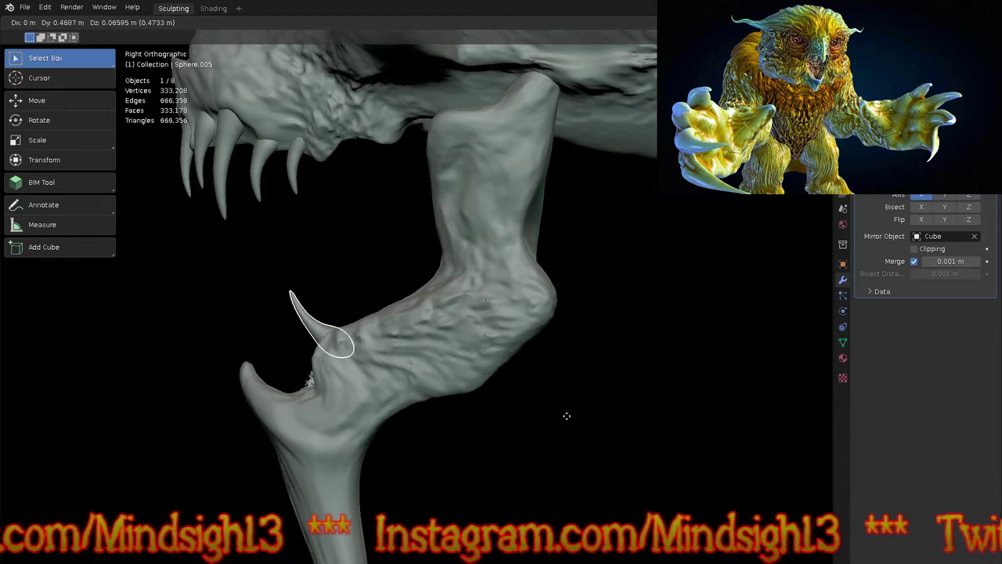
left_click(563, 422)
Step: Spread the lower fang pair apart along X, then angle the tips outward and reposition the pair in the front view
middle_click_drag(557, 470, 483, 465)
key("g")
key("x")
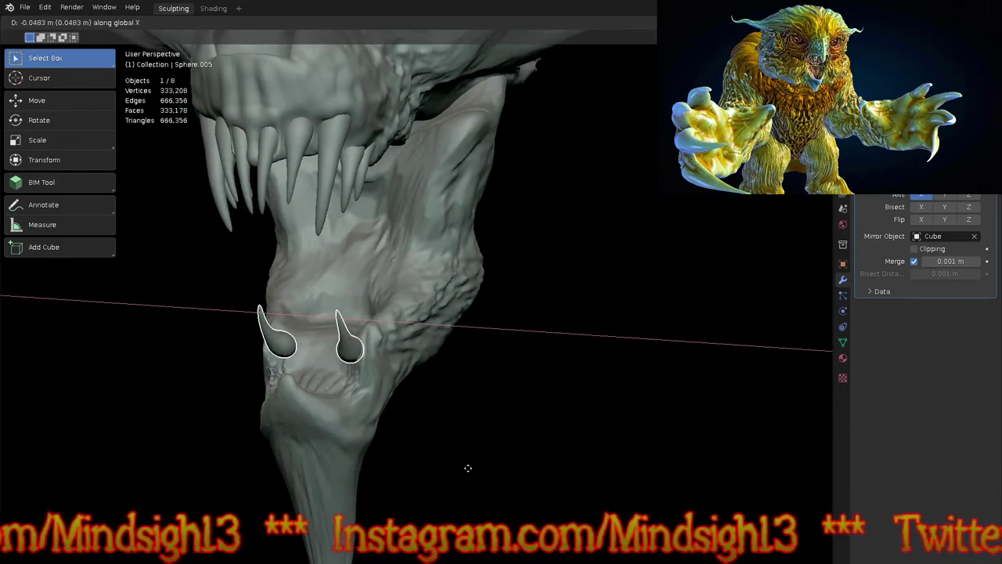
left_click(458, 473)
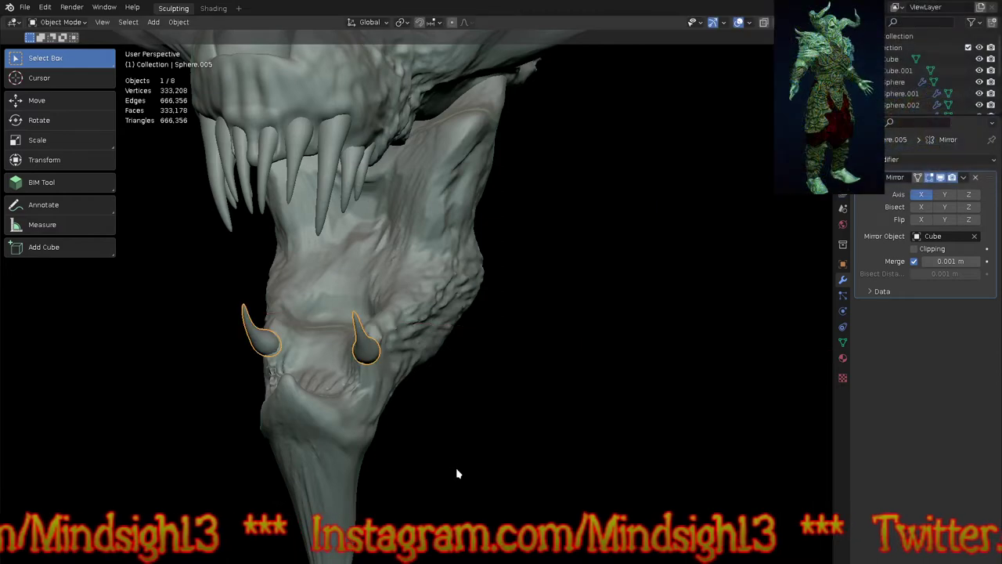
key("KP_1")
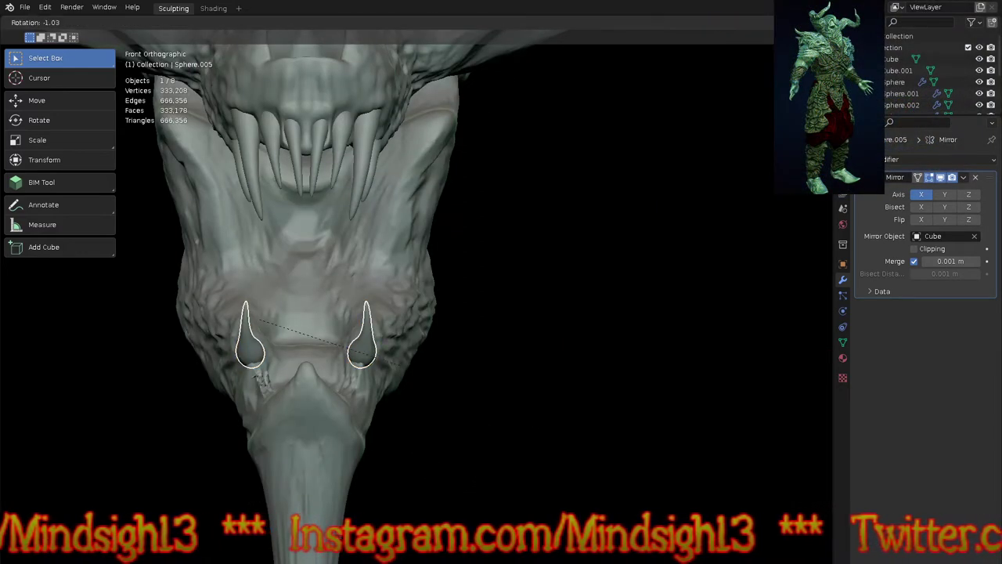
key("g")
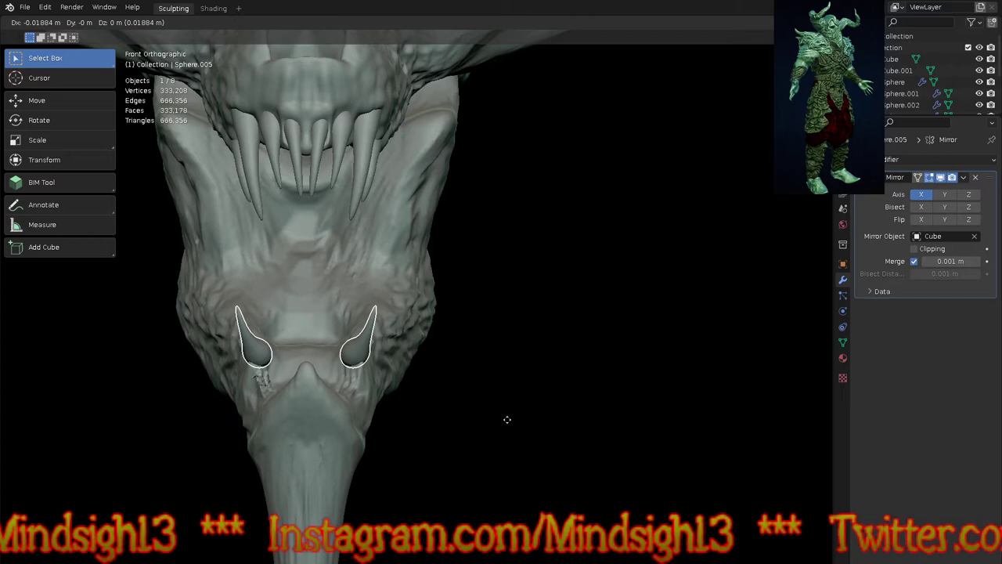
left_click(502, 431)
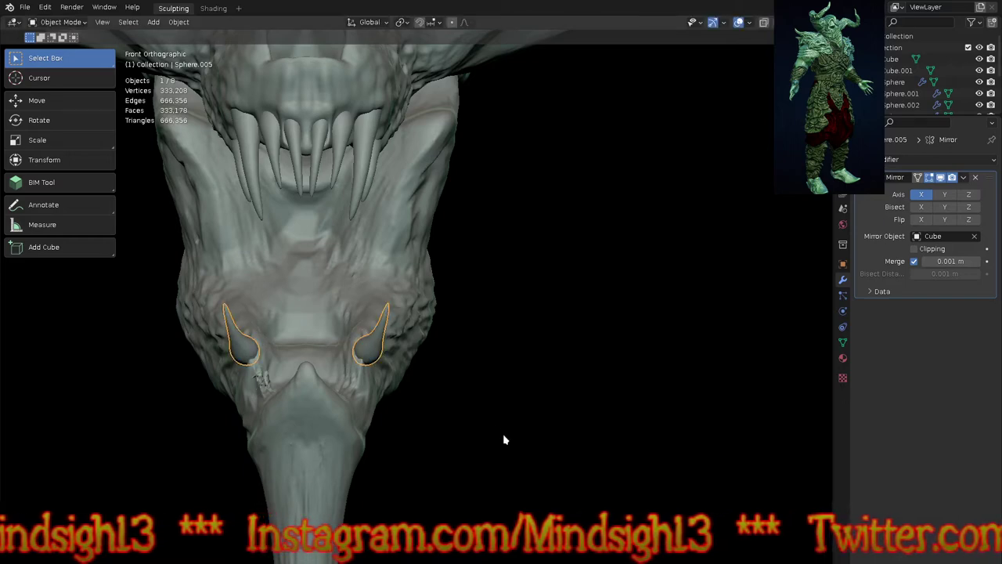
Step: Duplicate the lower fang pair twice in the right side view, placing each copy farther back along the jaw's upper edge
middle_click_drag(566, 398, 459, 412)
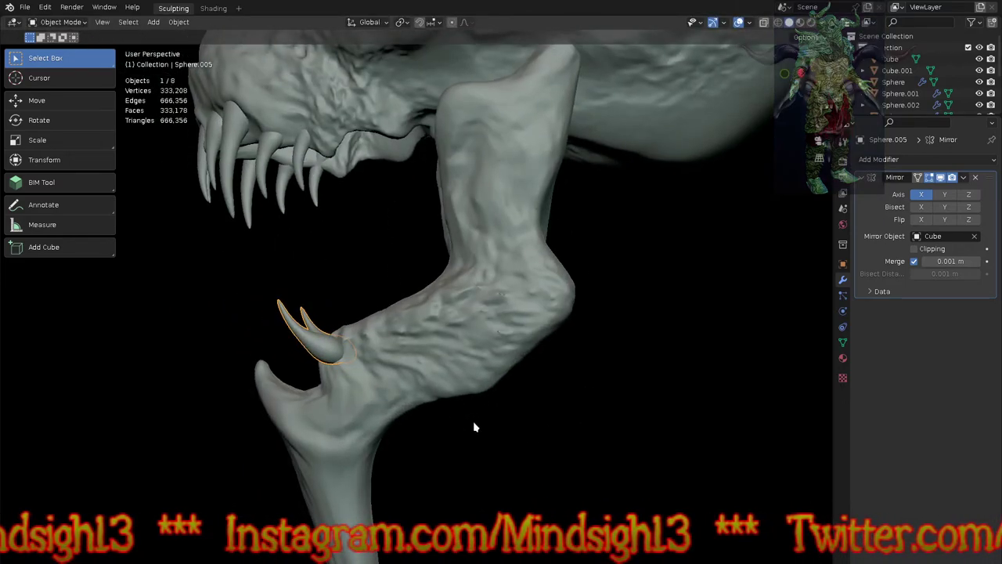
key("KP_3")
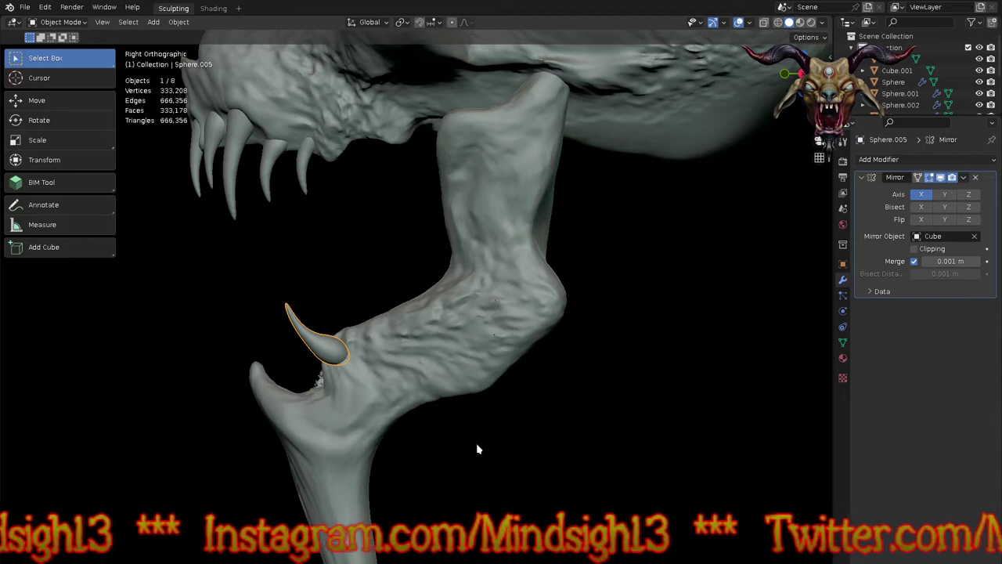
key("shift+d")
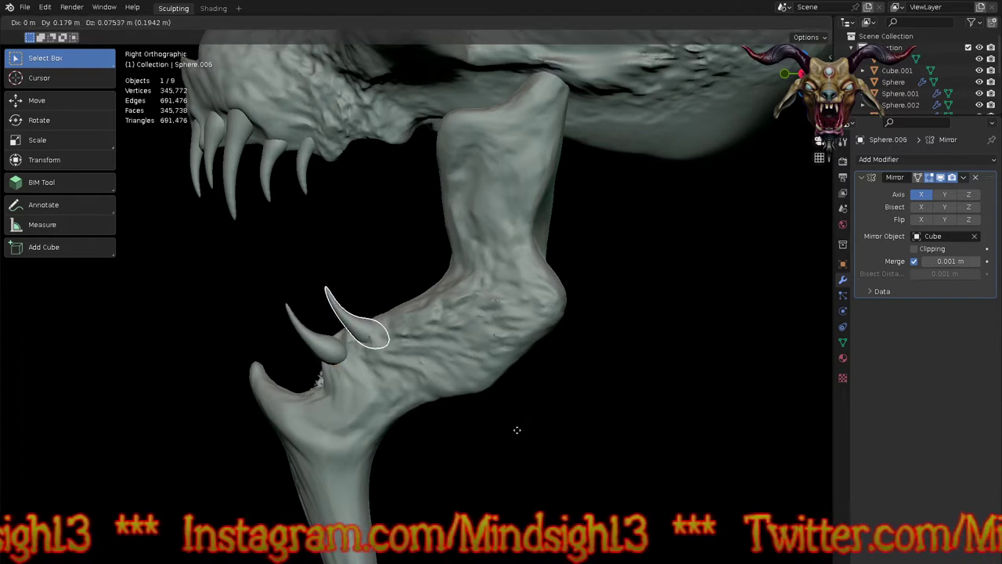
left_click(517, 435)
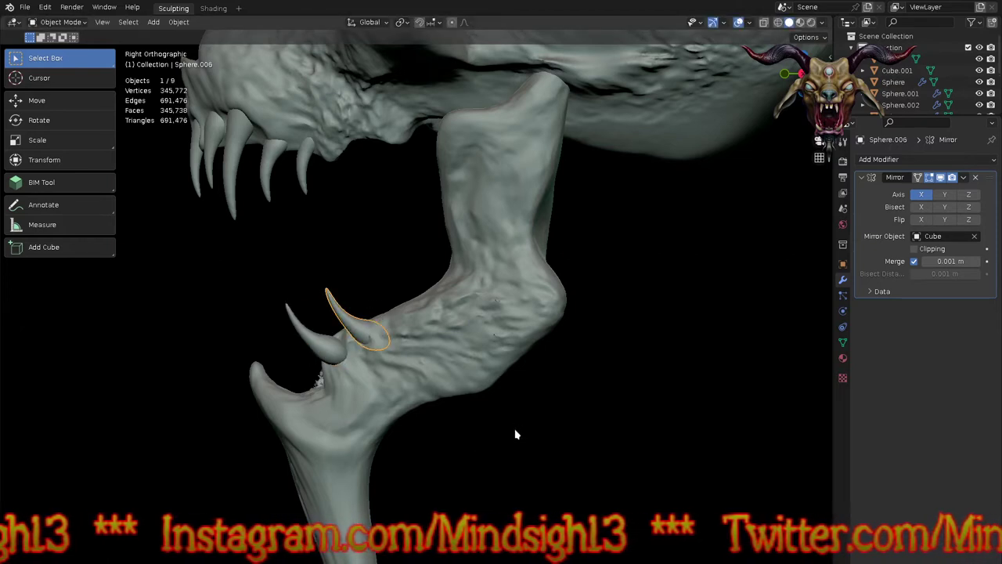
key("shift+d")
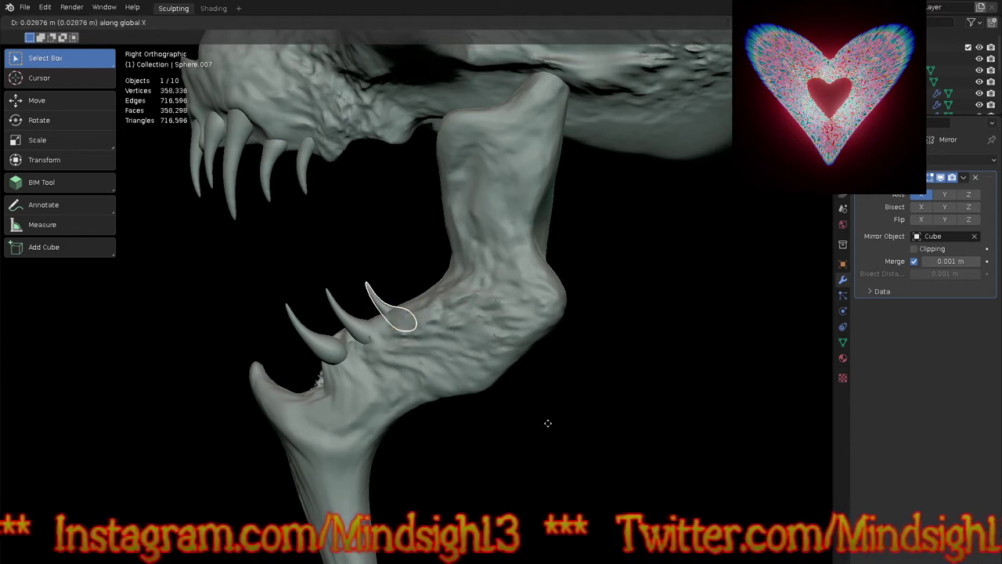
left_click(535, 380)
Step: Scale up the middle pair of lower fangs
middle_click_drag(519, 432, 535, 380)
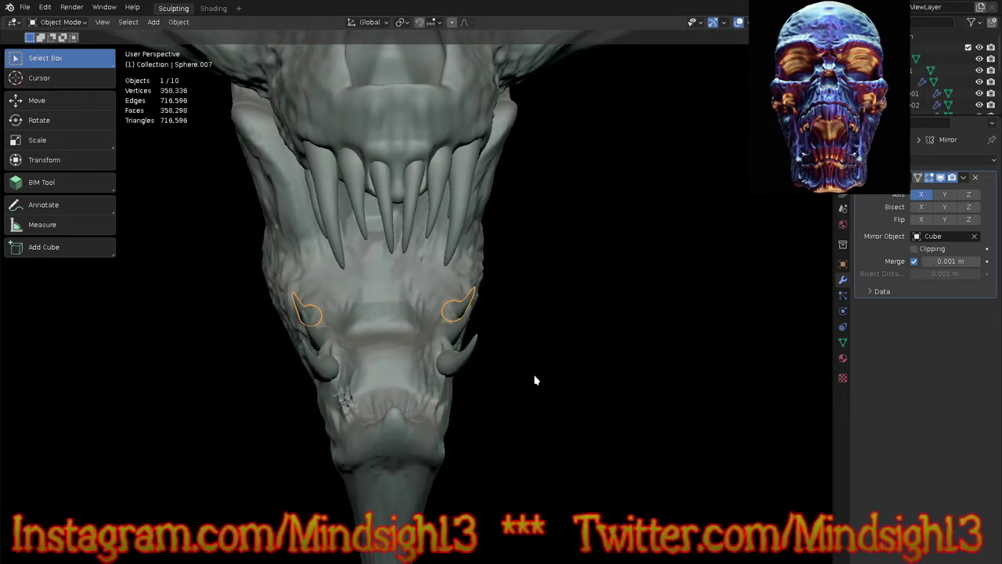
key("s")
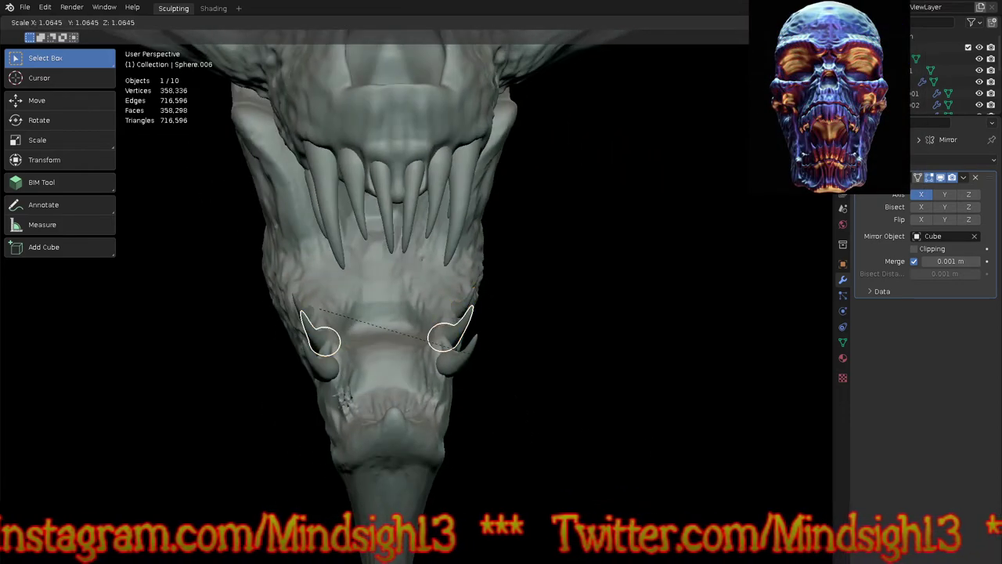
left_click(733, 326)
Step: Duplicate the enlarged lower fang pair onto the front of the jaw and move the copies inward in the front view
middle_click_drag(658, 422, 503, 403)
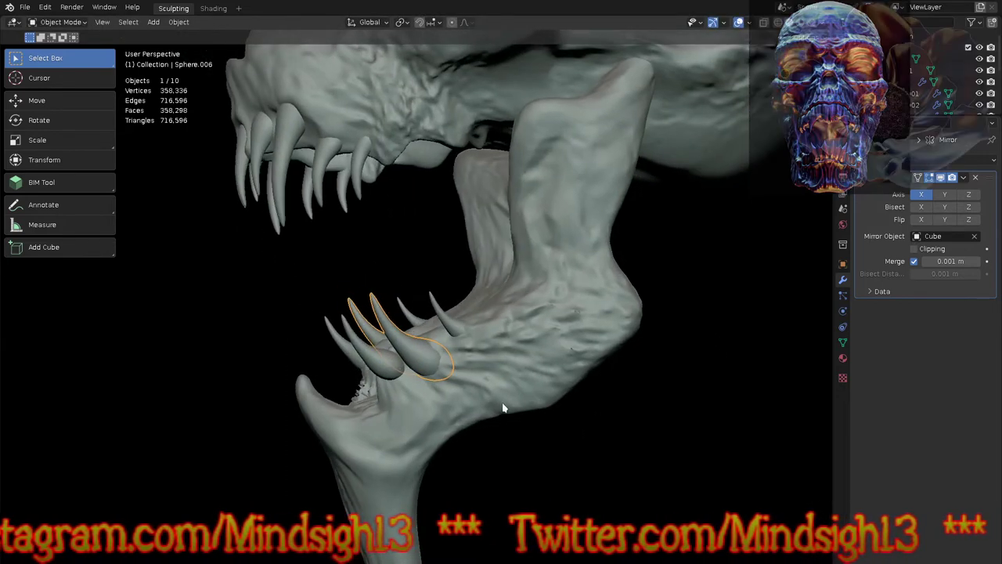
key("shift+d")
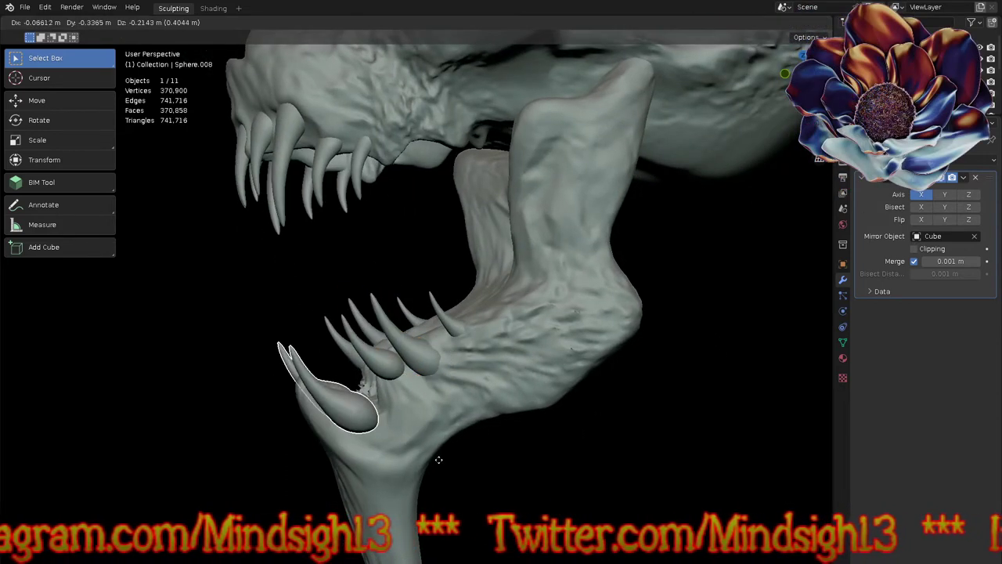
left_click(439, 468)
key("KP_1")
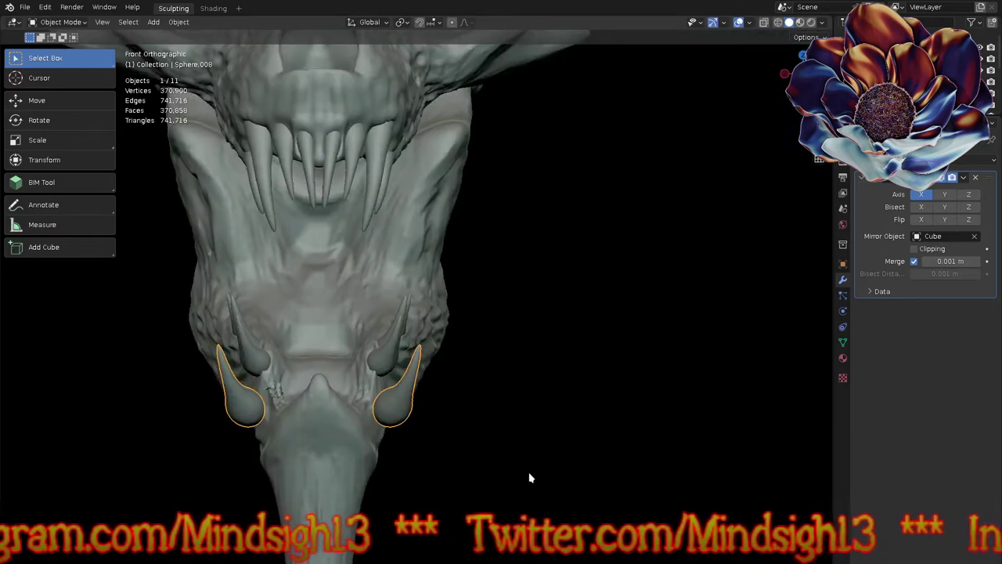
key("g")
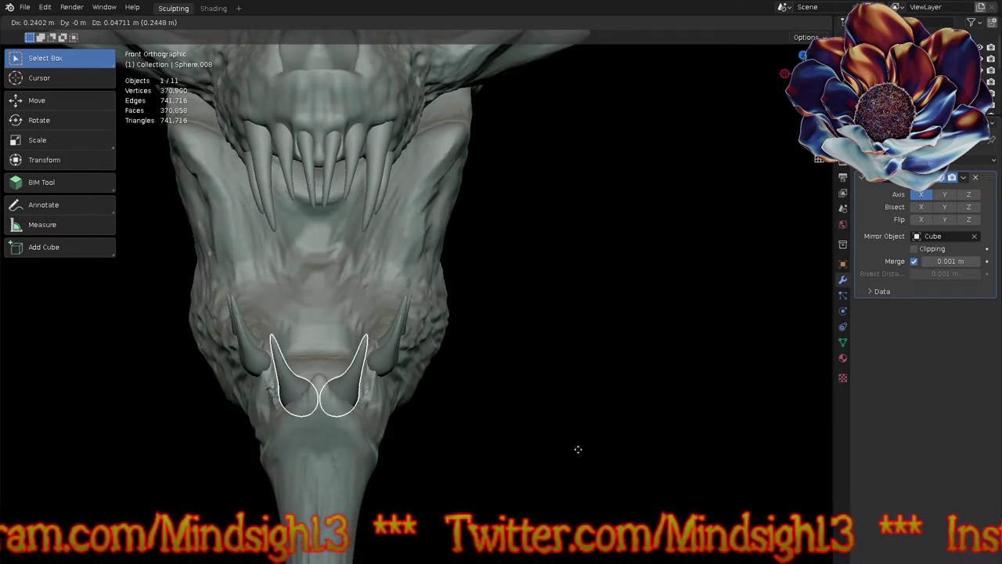
left_click(567, 459)
Step: Reposition the front lower fang pair so its bases sit on the outer edges of the jaw's front rim
middle_click_drag(517, 493, 681, 434)
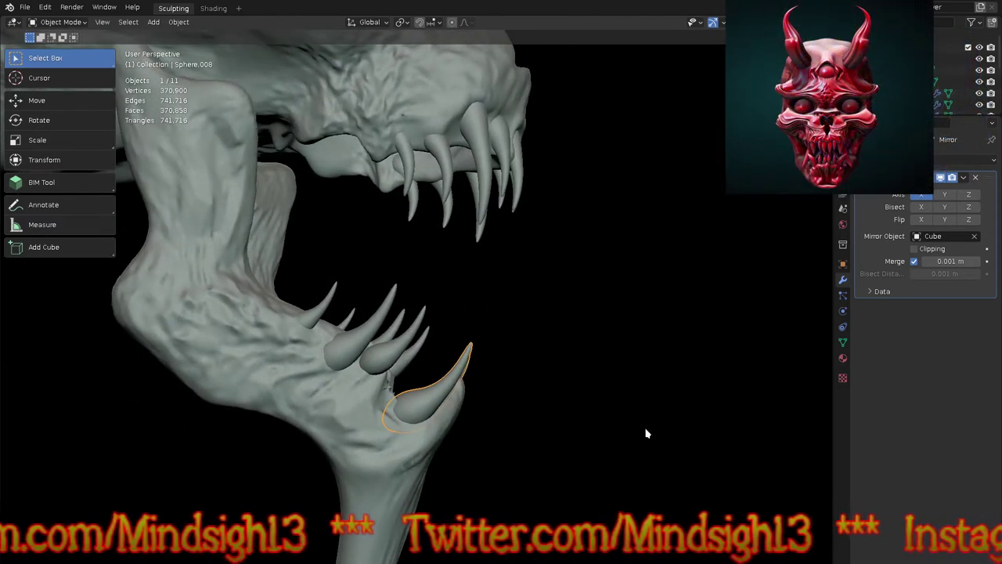
middle_click_drag(517, 510, 439, 453)
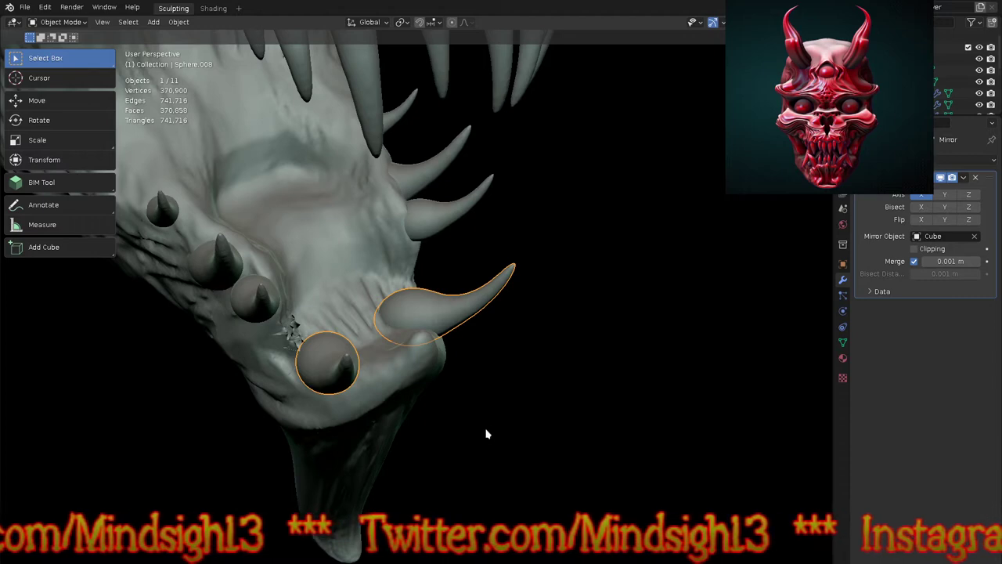
key("g")
left_click(452, 432)
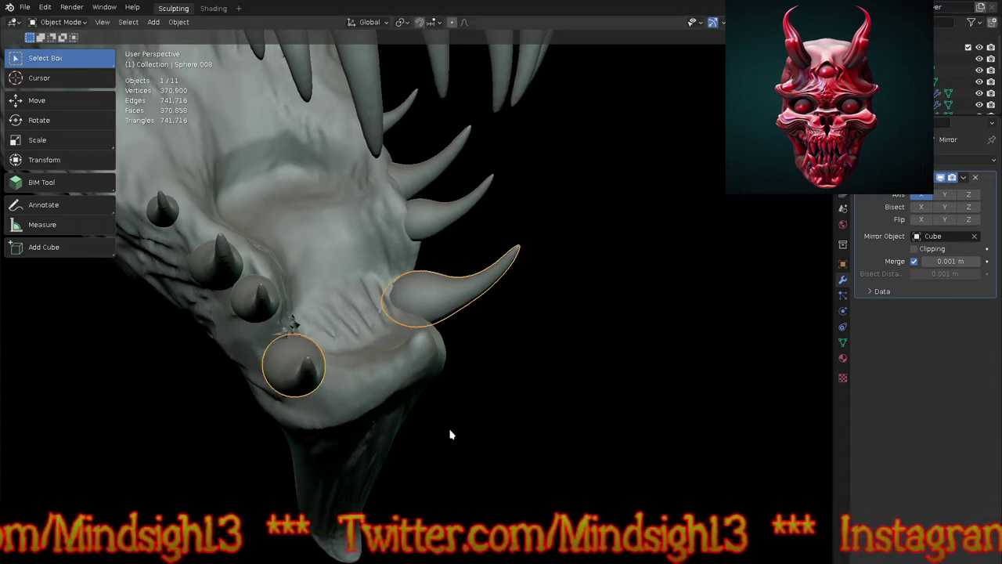
Step: Duplicate the small rearmost lower fang pair and place the copy at the front of the chin
left_click(398, 117)
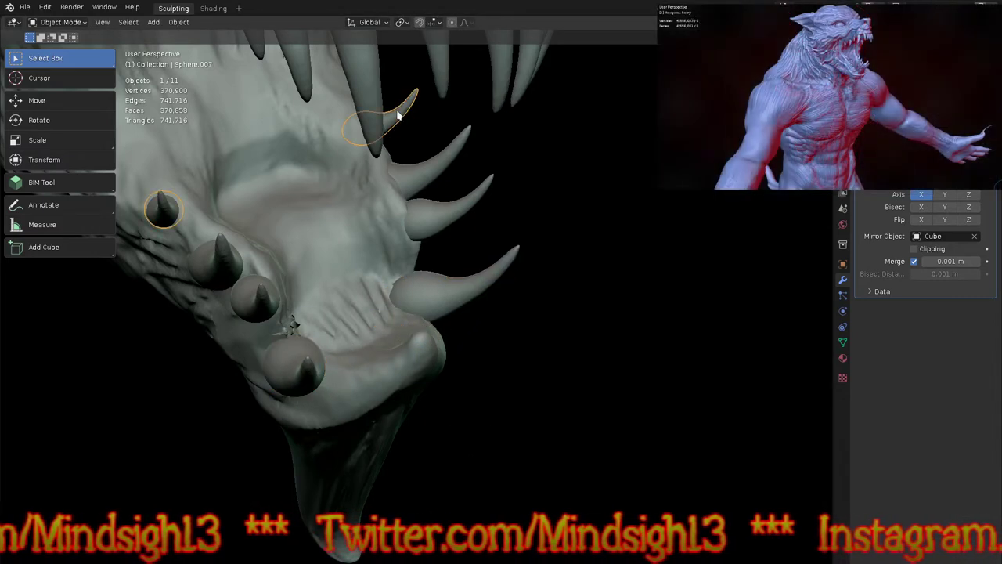
key("shift+d")
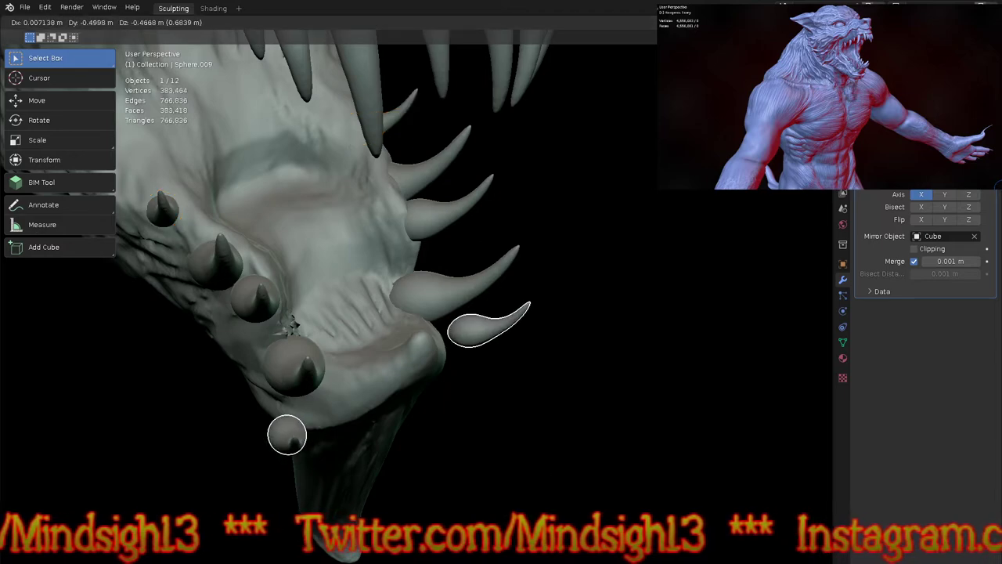
left_click(600, 519)
middle_click_drag(600, 519, 507, 376)
middle_click_drag(494, 422, 465, 302)
Step: Rotate the small front fang pair upright and move it inward toward the middle of the chin
key("r")
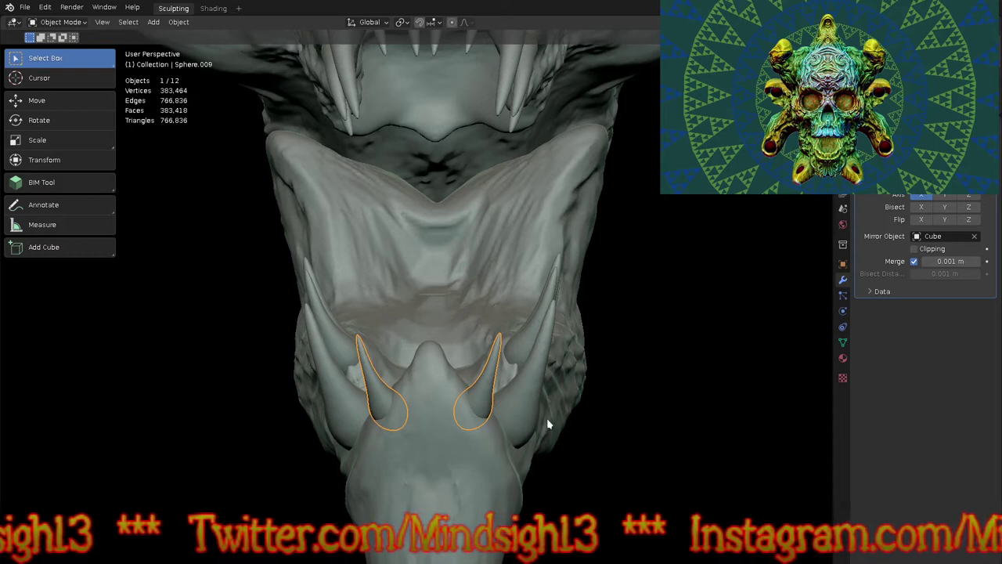
left_click(509, 470)
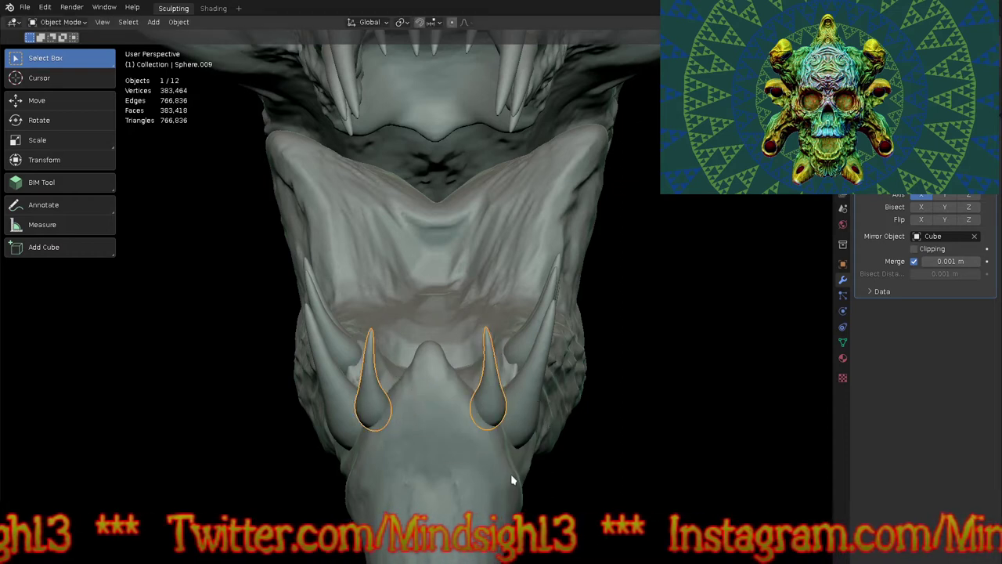
key("g")
left_click(549, 459)
Step: Shift the small front fang pair forward along Y, then seat it on the jaw's front edge in the right side view
middle_click_drag(549, 463, 515, 436)
key("g")
key("y")
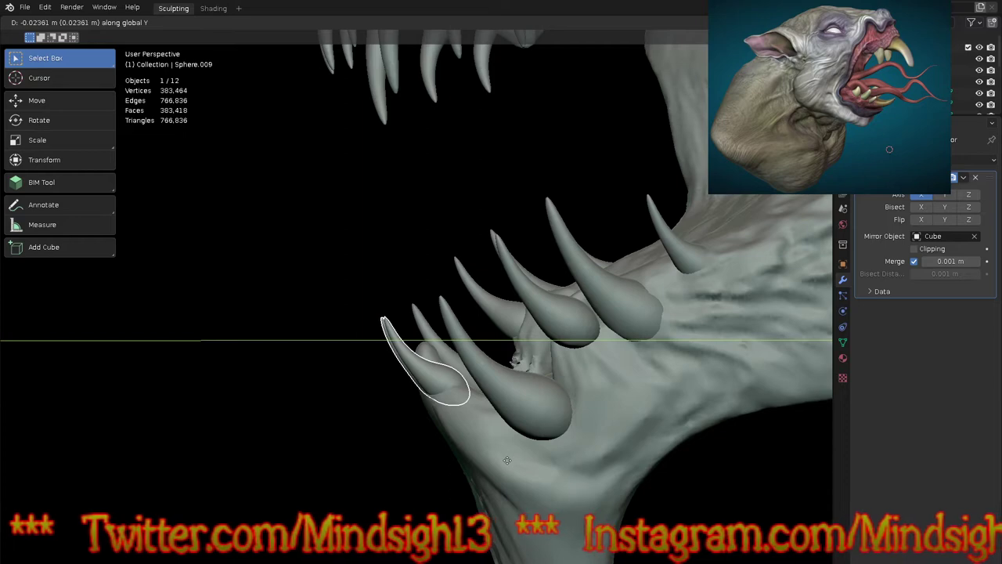
left_click(495, 485)
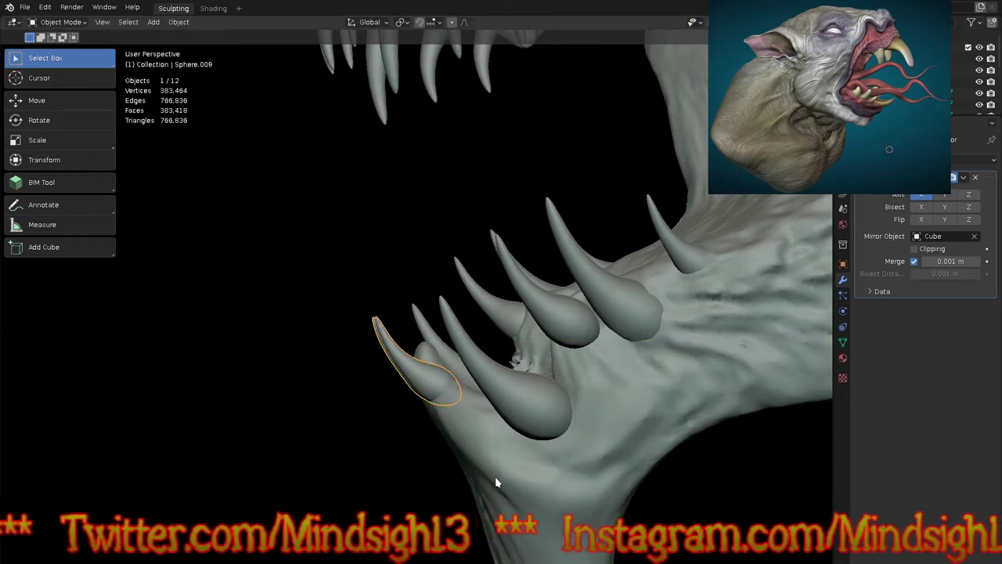
key("KP_3")
key("g")
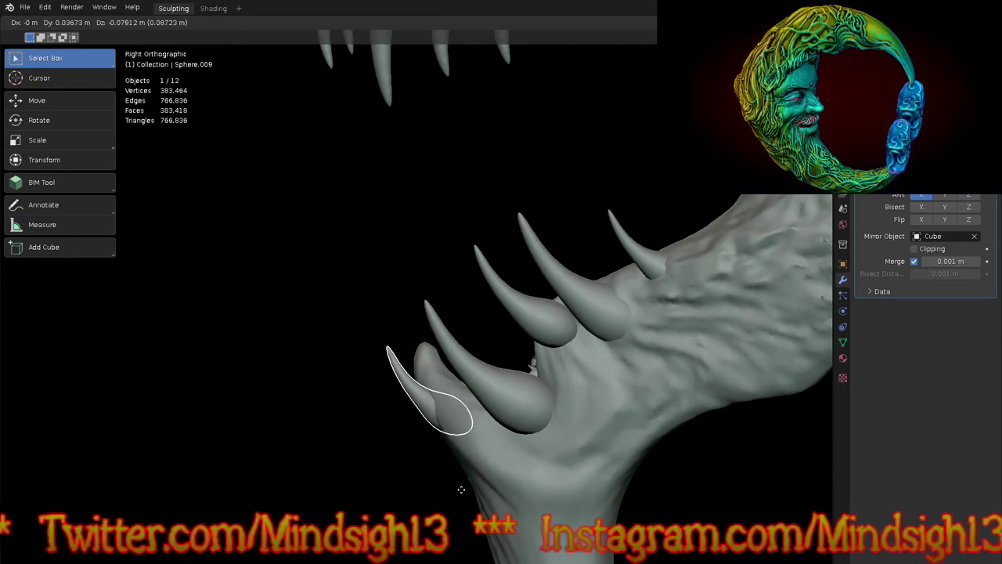
left_click(461, 496)
Step: Duplicate the small front fang pair and place the copy between it and the large front fangs
key("shift+d")
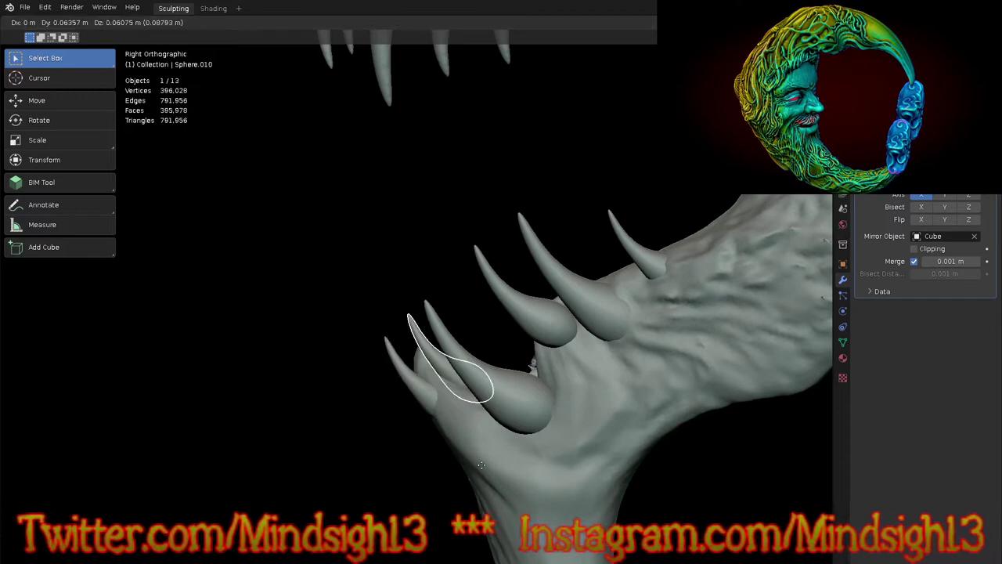
left_click(484, 479)
middle_click_drag(486, 481, 568, 468)
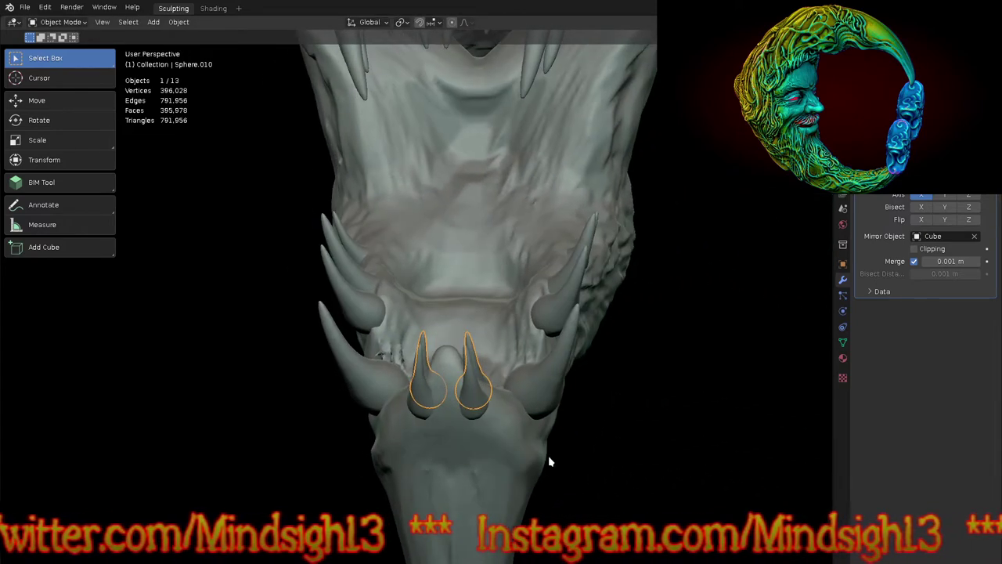
key("g")
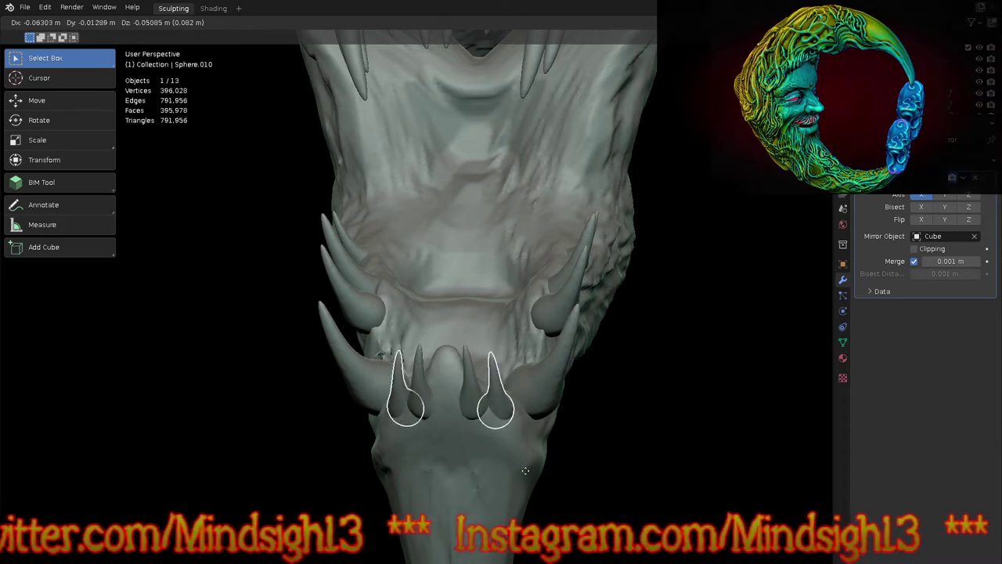
left_click(526, 471)
Step: In the front view, angle the tips of the copied small fang pair outward and move the pair beside the large front fangs
key("KP_1")
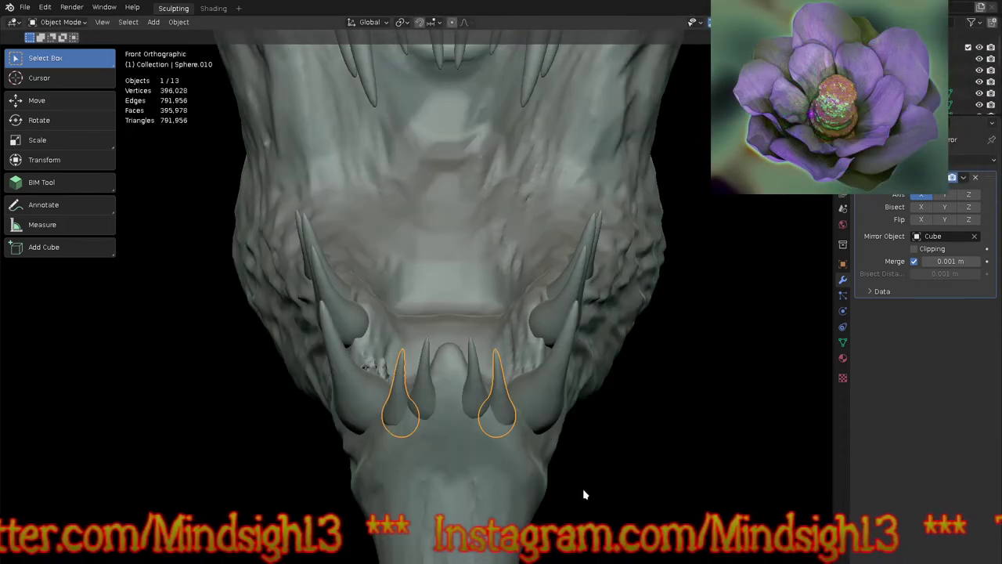
key("r")
left_click(581, 397)
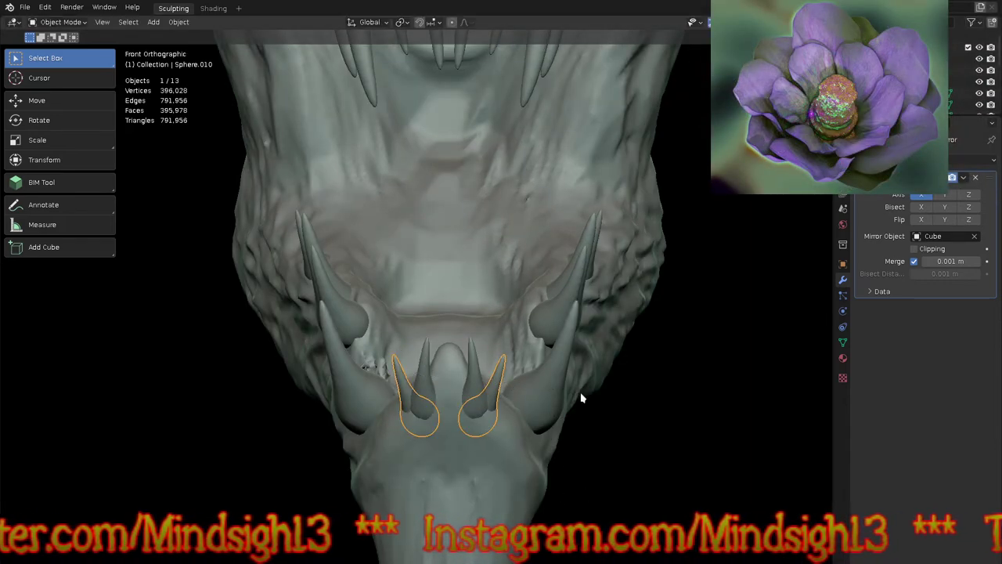
left_click(549, 471)
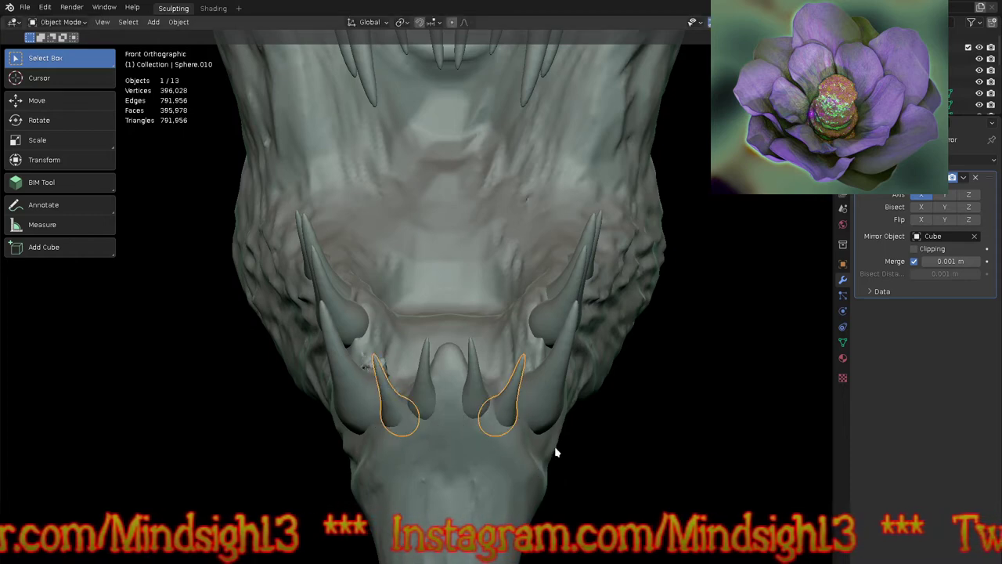
key("r")
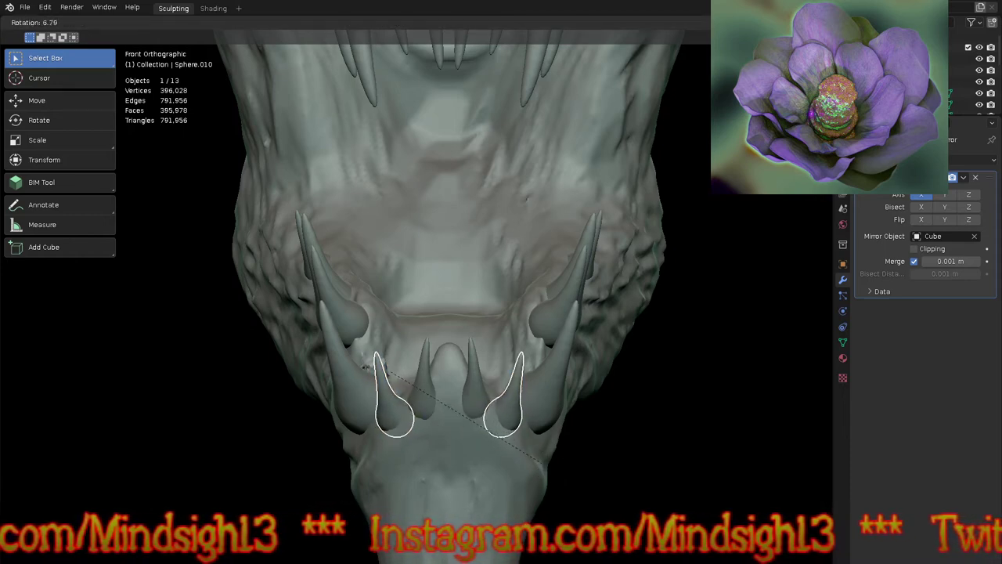
left_click(548, 474)
Step: Rotate the innermost small fang pair so its tips lean outward, then spread the pair apart around the chin's central bump
left_click(422, 369)
key("r")
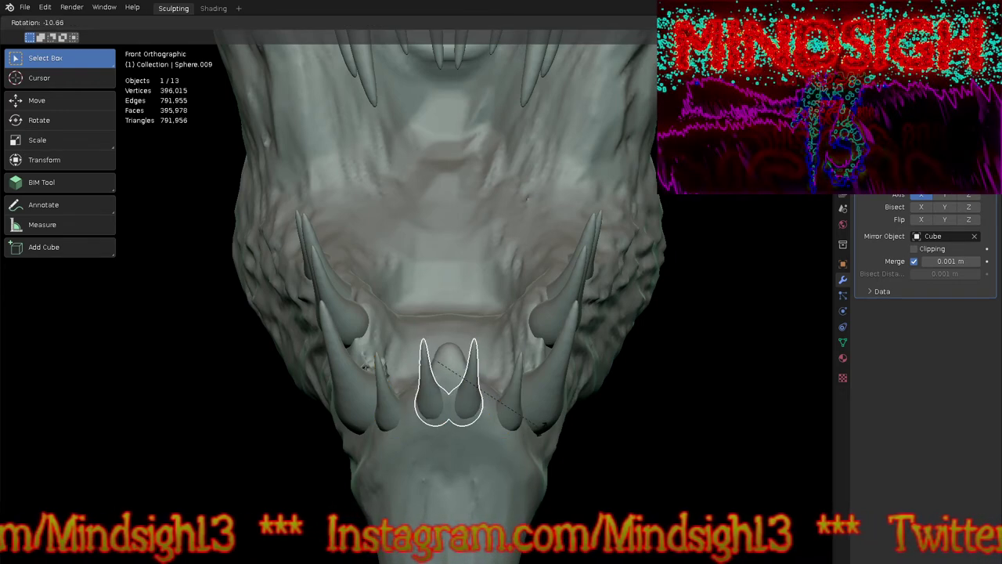
left_click(554, 461)
key("g")
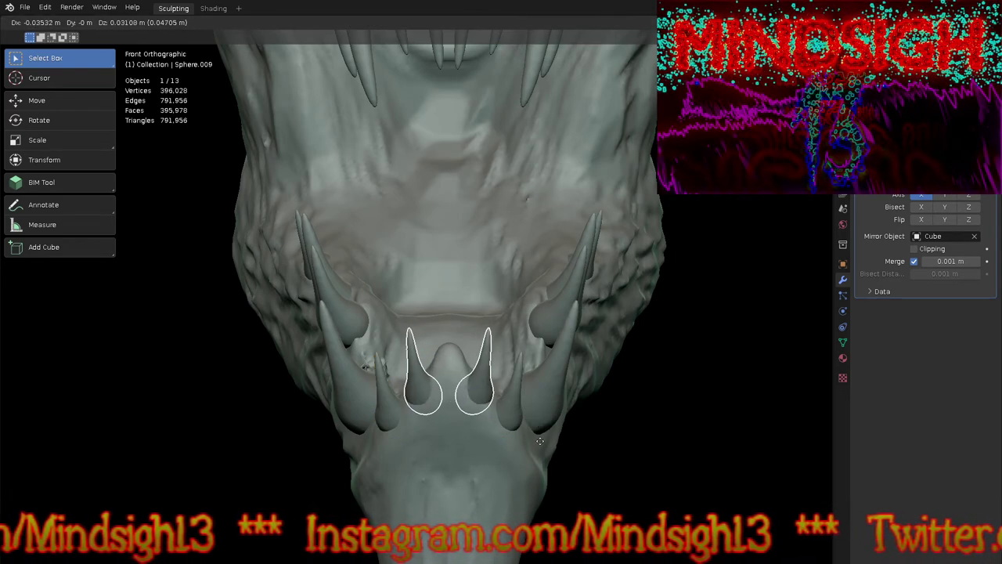
left_click(546, 450)
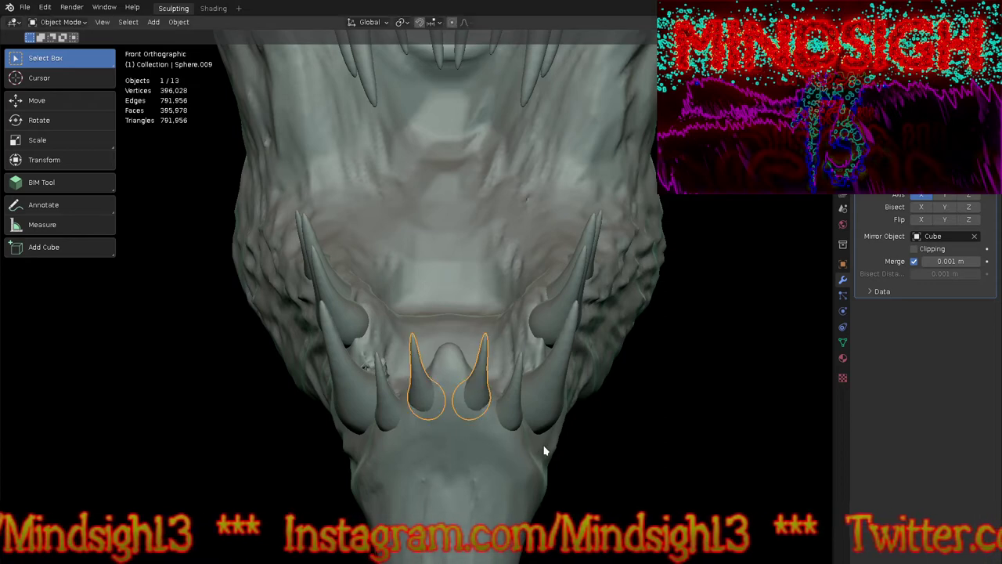
Step: Select the upper skull and put it in Sculpt Mode, with the viewport's tool shelf hidden
scroll(467, 387, "down", 5)
middle_click_drag(467, 387, 582, 352)
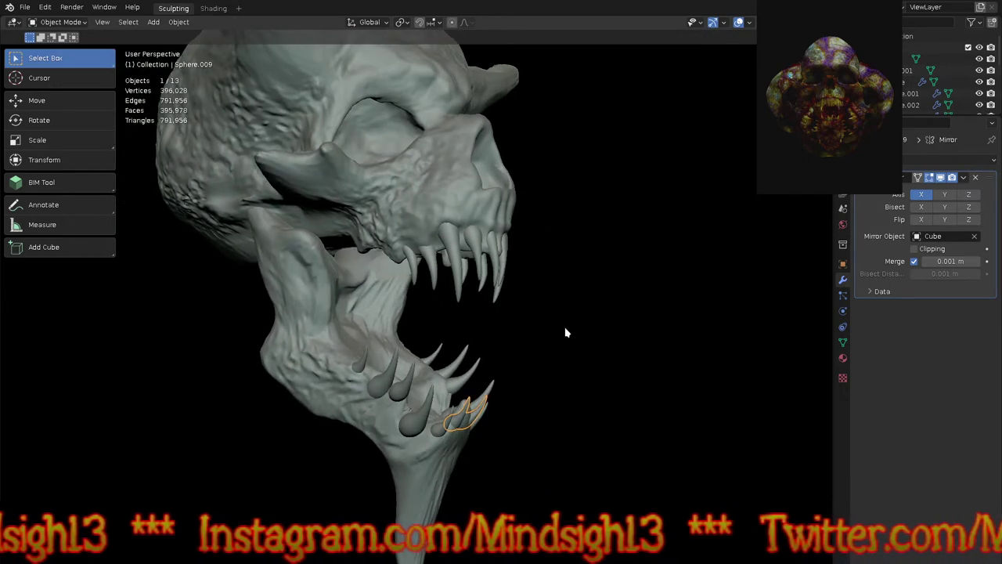
left_click(448, 179)
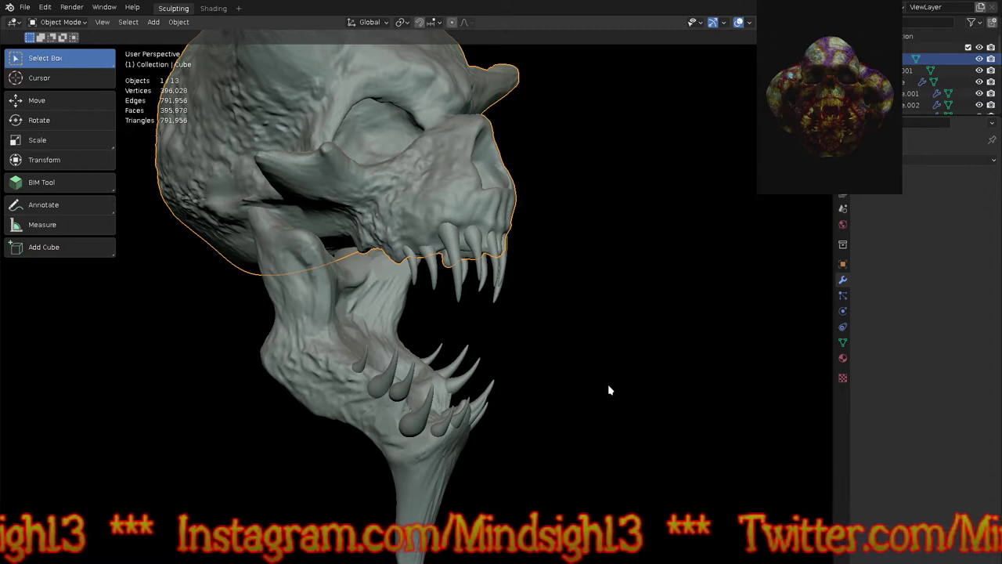
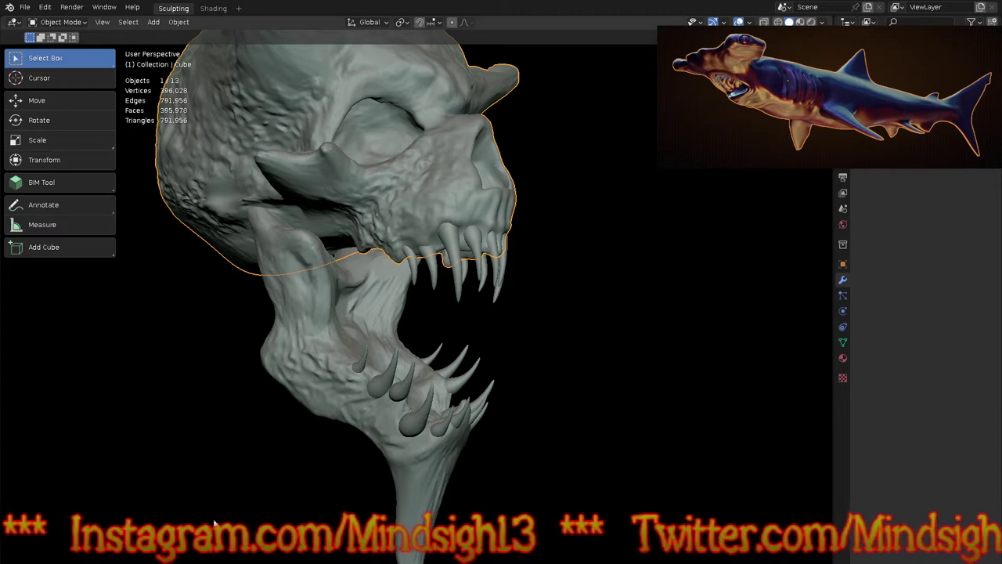
middle_click_drag(589, 400, 509, 403)
middle_click_drag(537, 307, 569, 379, "shift")
scroll(594, 323, "down", 3)
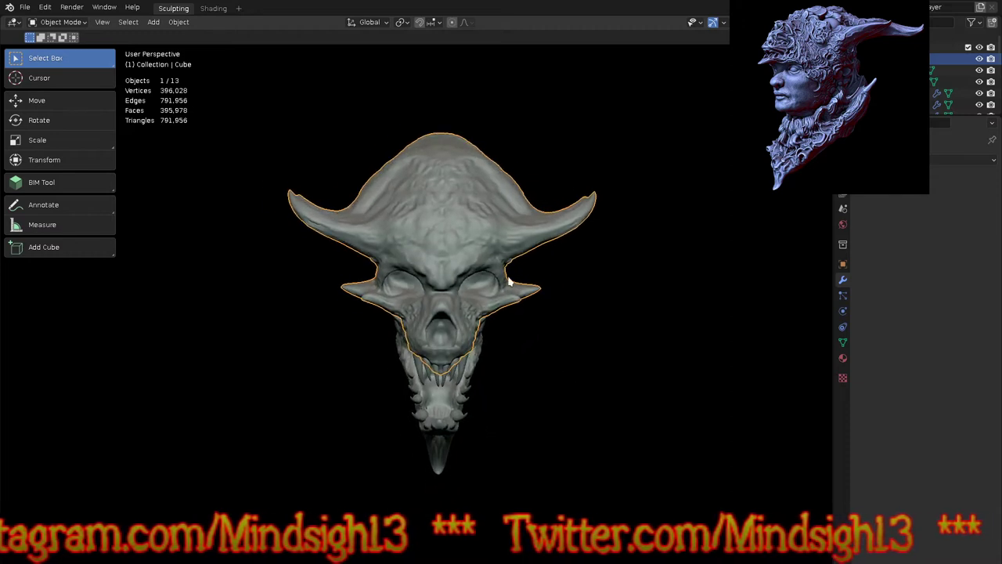
scroll(510, 278, "up", 2)
key("t")
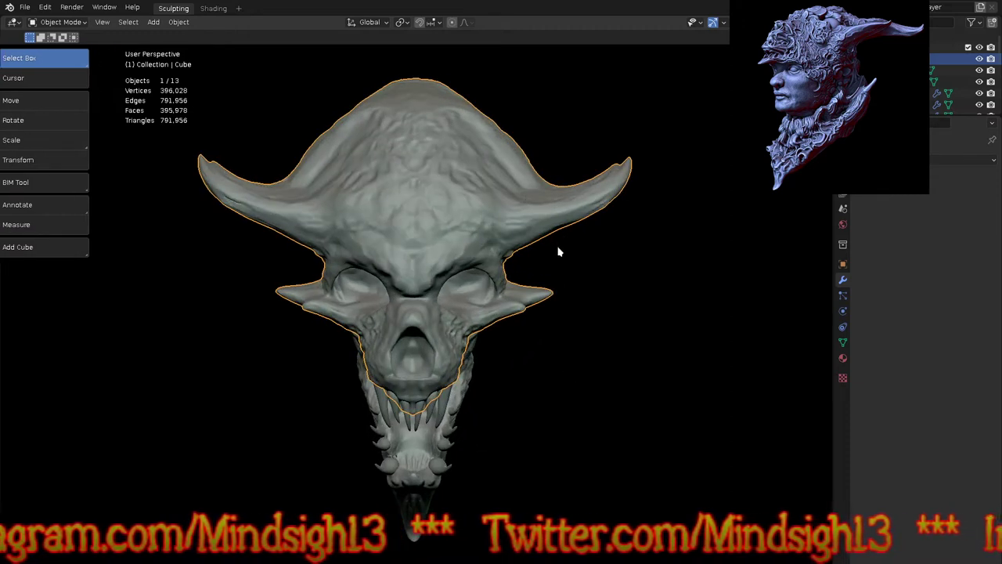
key("ctrl+Tab")
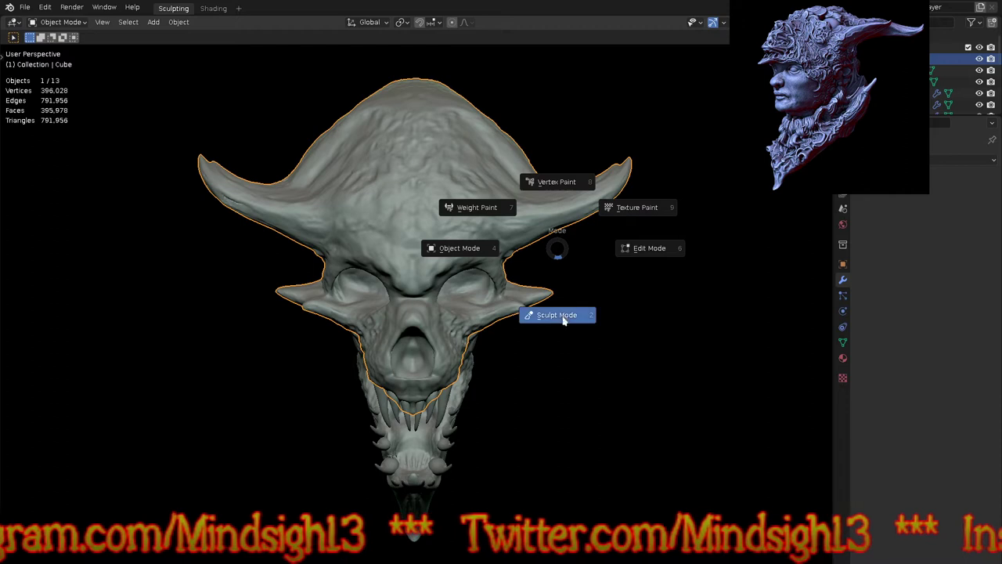
left_click(563, 317)
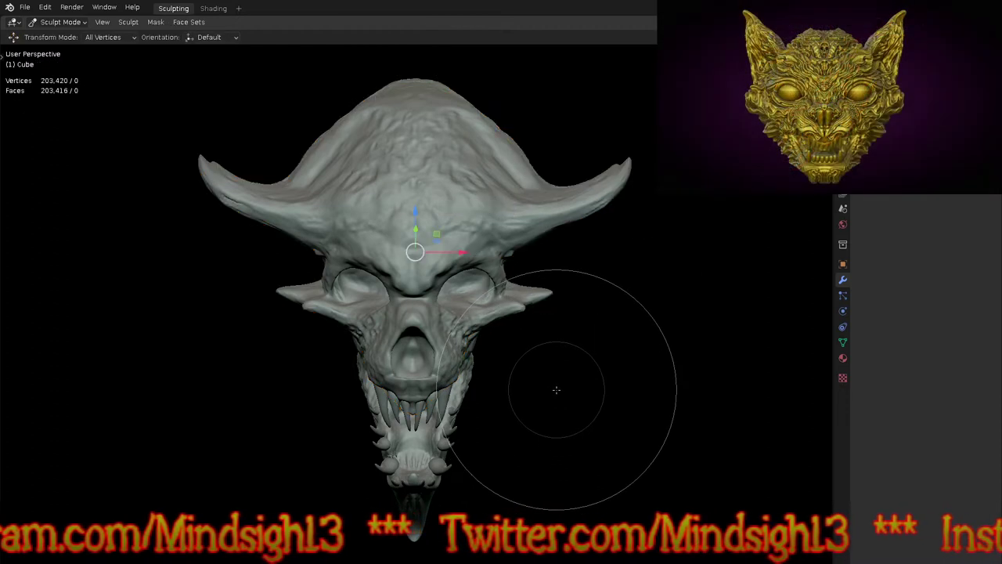
Step: Activate the Clay Strips brush for sculpting the upper skull
key("q")
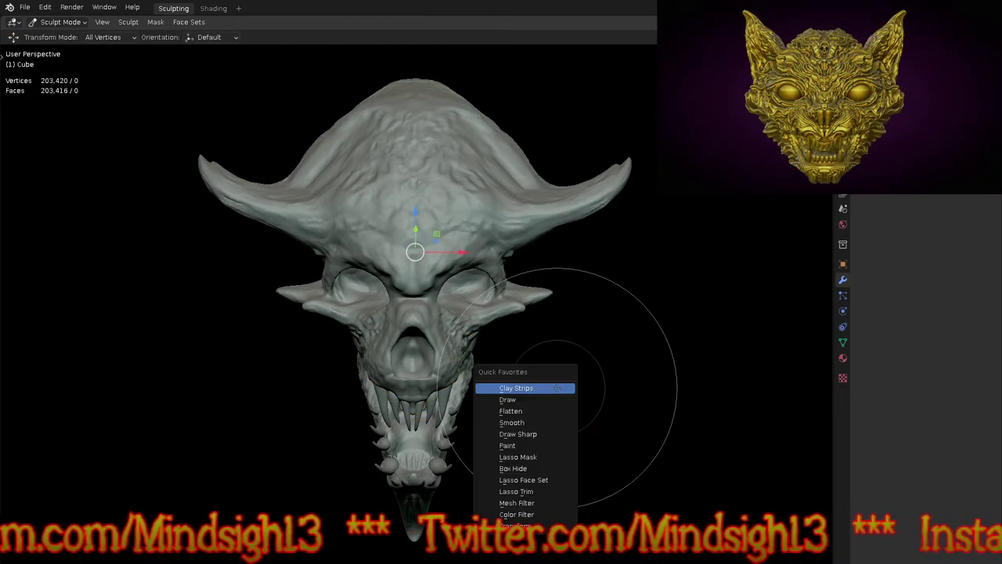
left_click(557, 387)
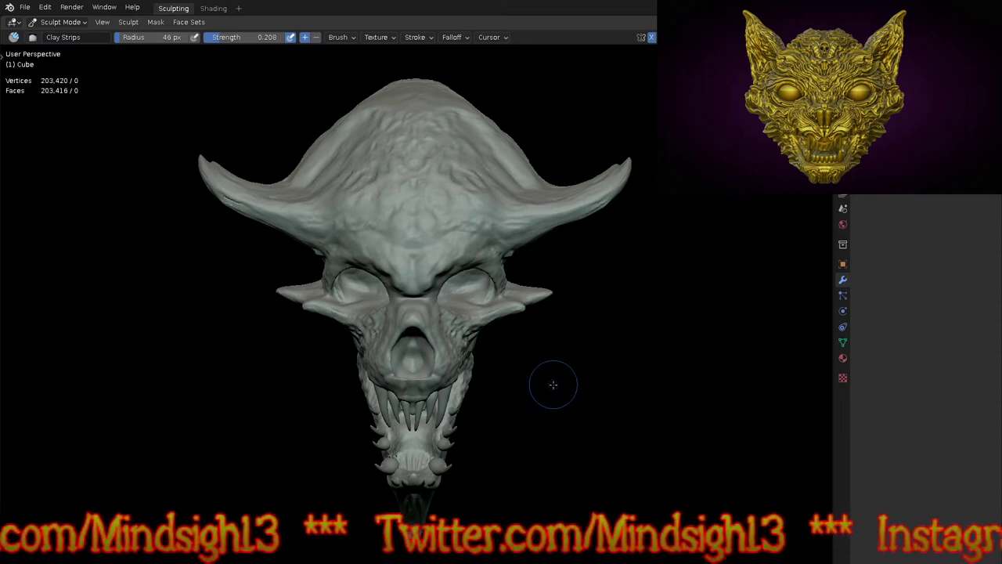
mouse_move(540, 354)
middle_mouse_down()
mouse_move(547, 381)
mouse_move(547, 368)
middle_mouse_up()
middle_click_drag(436, 235, 398, 155, "ctrl")
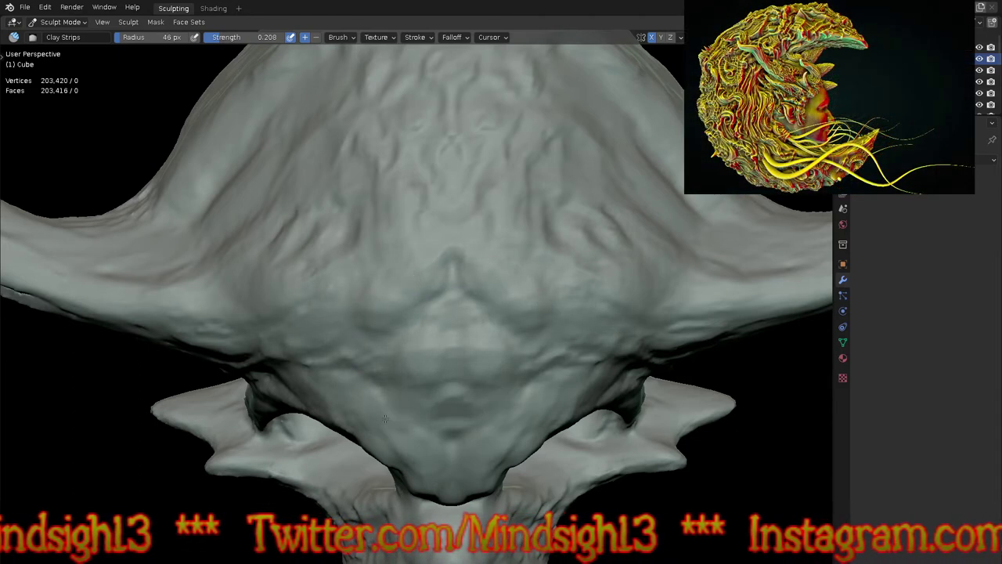
scroll(409, 402, "down", 5)
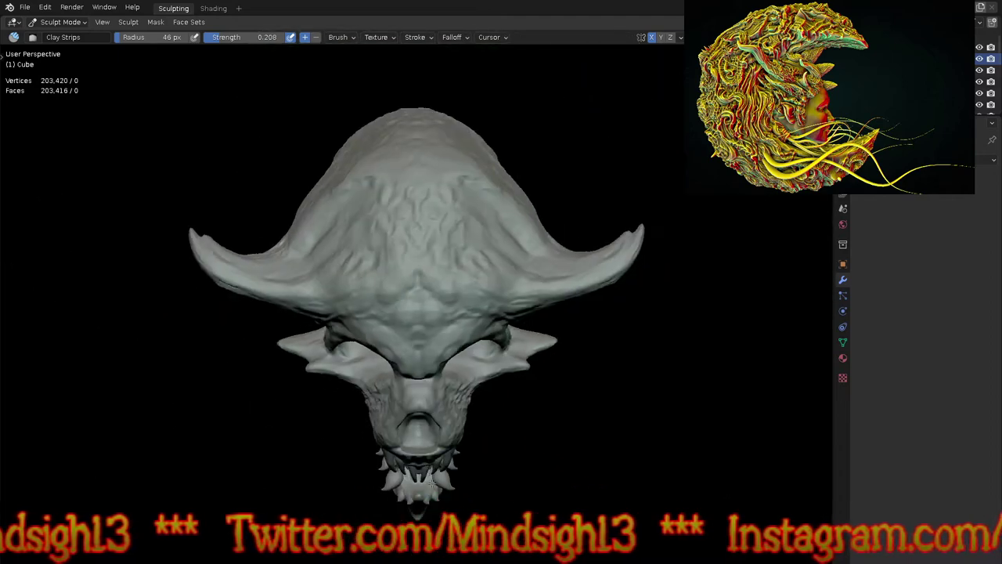
Step: Switch sculpting to the lower jaw and build up rounded bulges across the chin below the front fangs with Clay Strips
middle_click_drag(468, 469, 488, 282)
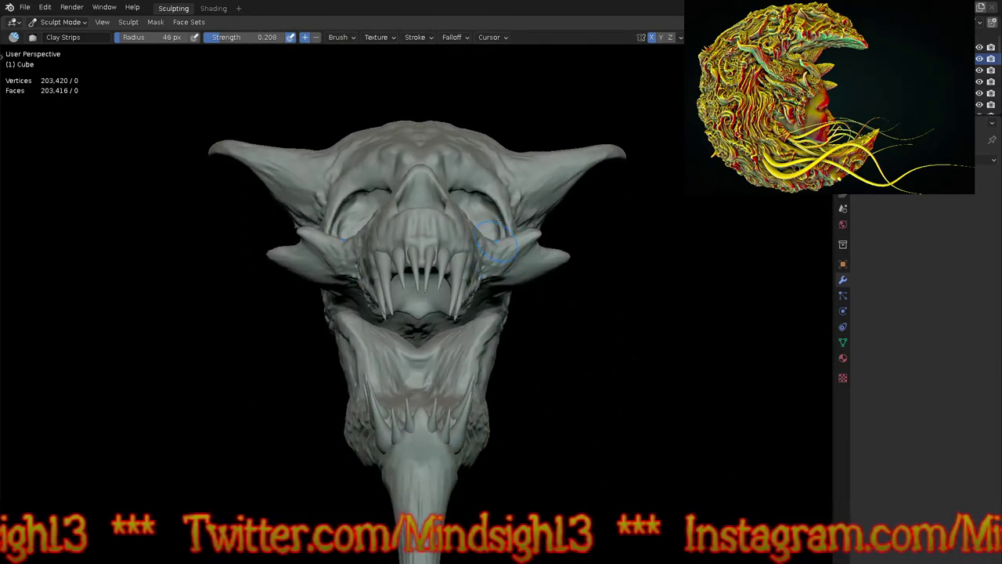
middle_click_drag(514, 394, 446, 354)
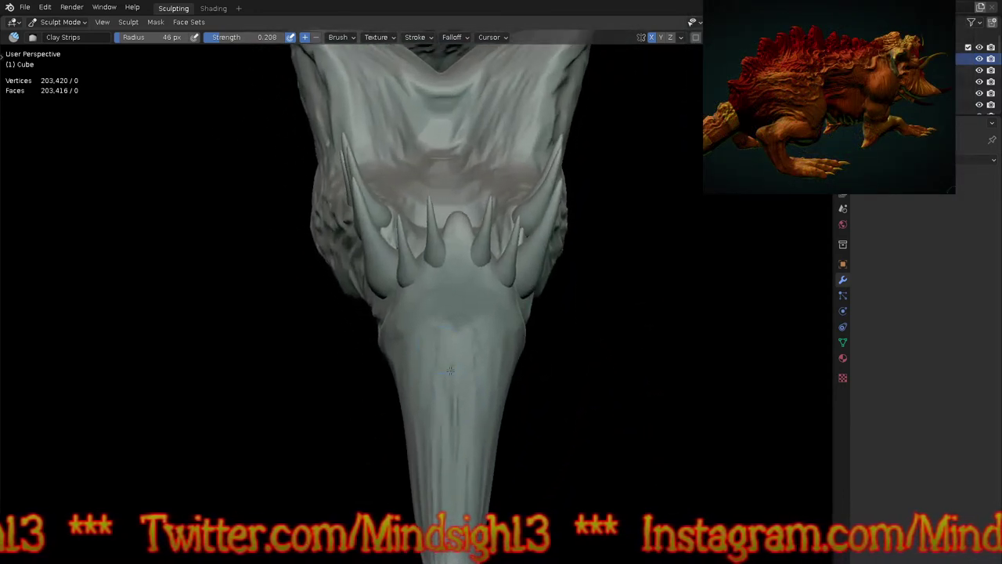
key("alt+q")
middle_click_drag(462, 426, 468, 302, "ctrl")
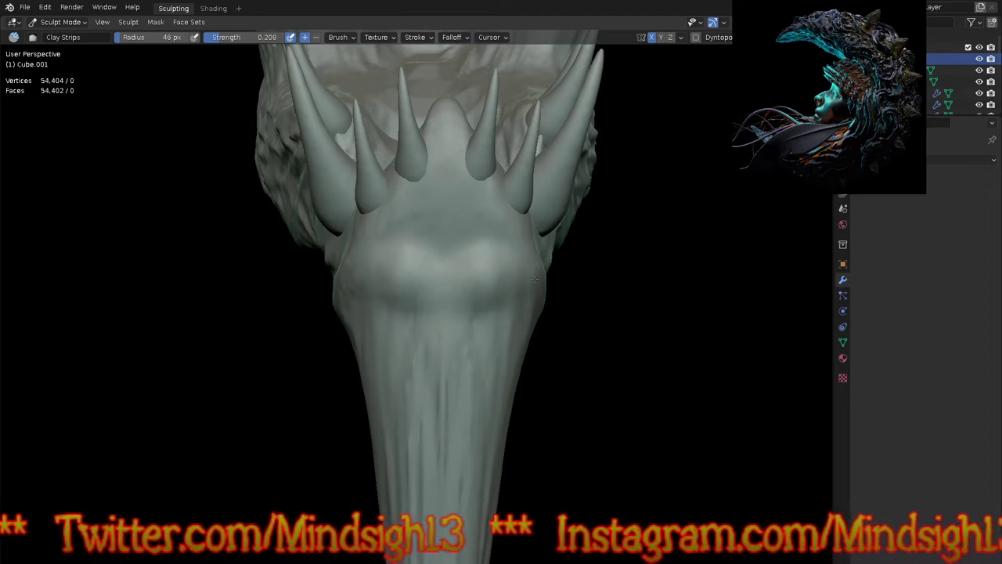
mouse_move(510, 248)
middle_mouse_down()
mouse_move(537, 313)
mouse_move(559, 321)
mouse_move(516, 293)
middle_mouse_up()
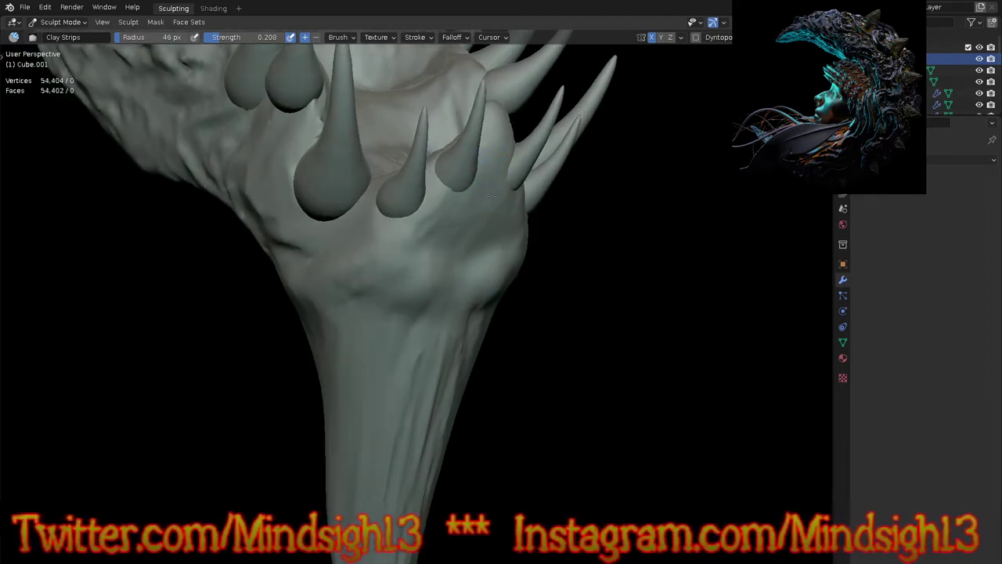
Step: Shape the front of the chin with Clay Strips, carving a hollow under the central bump and building a split bulge beneath it
middle_click_drag(491, 219, 489, 315)
scroll(496, 234, "up", 5)
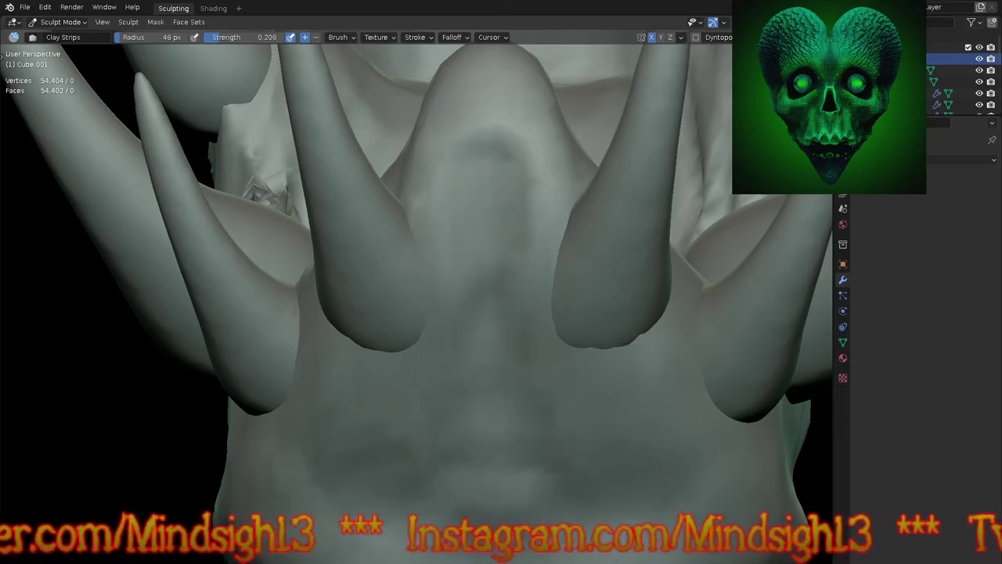
scroll(470, 415, "down", 5)
mouse_move(470, 415)
middle_mouse_down()
mouse_move(543, 396)
mouse_move(525, 375)
mouse_move(509, 401)
middle_mouse_up()
middle_click_drag(520, 365, 520, 255)
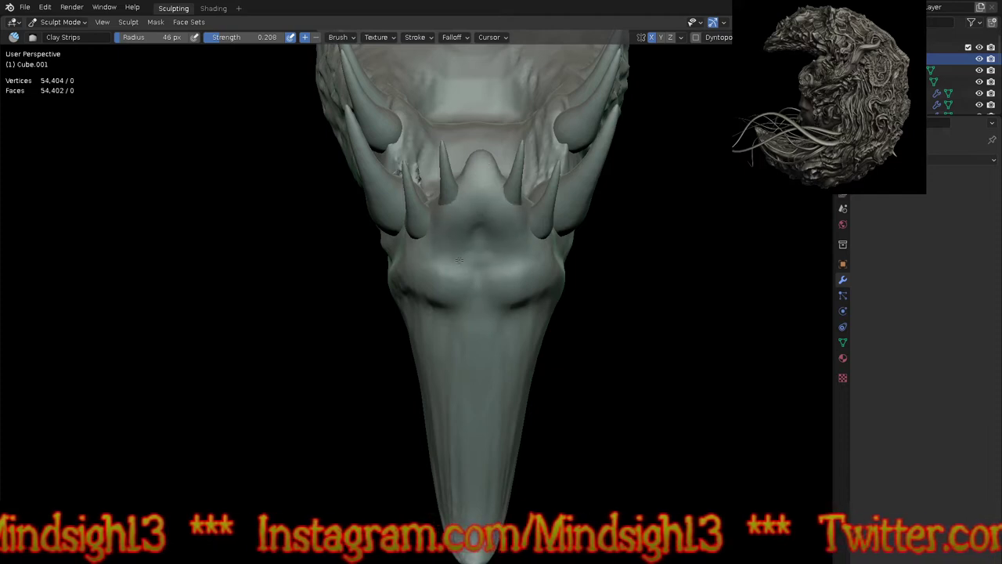
left_click_drag(455, 251, 455, 274)
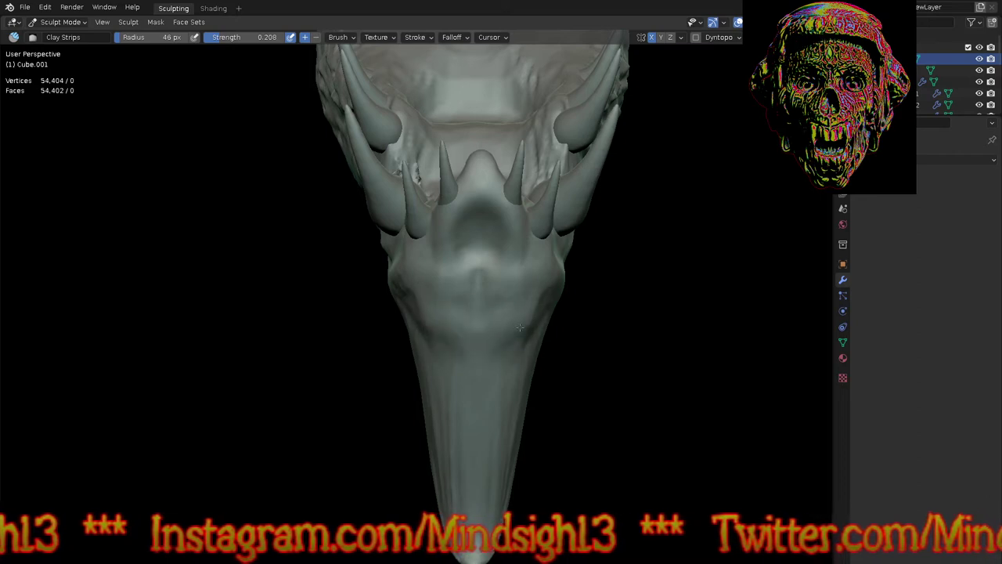
left_click_drag(496, 323, 494, 343)
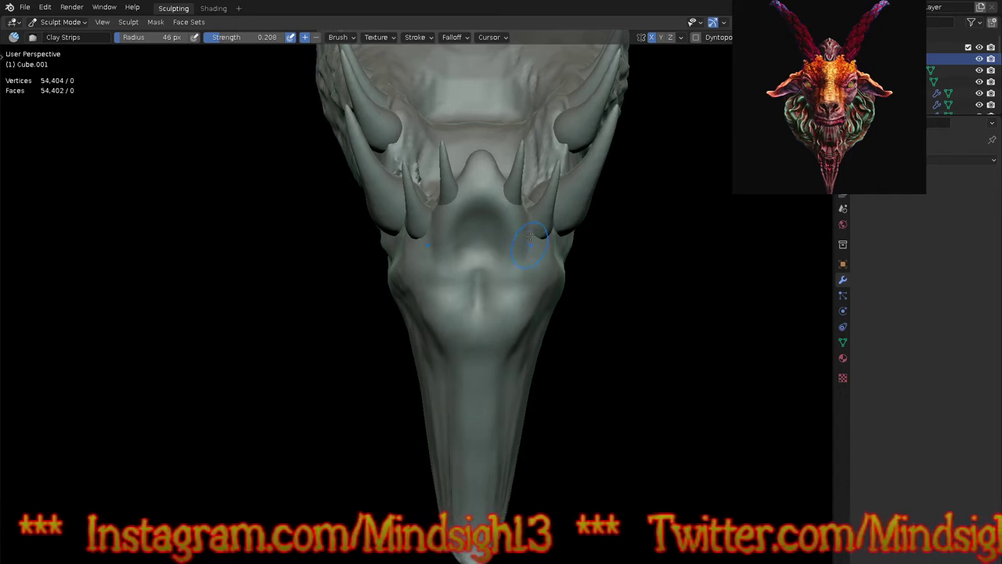
Step: Reshape the chin's central bump between the innermost fangs with the Grab brush, working from the front and from above
key("g")
left_click_drag(523, 216, 489, 269)
scroll(509, 251, "up", 5)
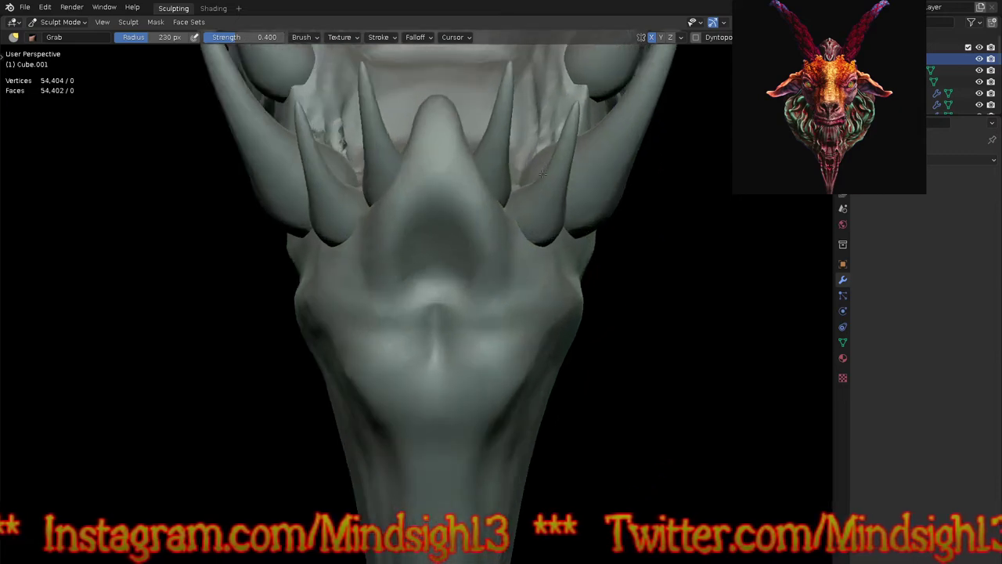
middle_click_drag(537, 191, 532, 232)
mouse_move(473, 161)
left_mouse_down()
mouse_move(454, 116)
mouse_move(444, 141)
mouse_move(453, 105)
left_mouse_up()
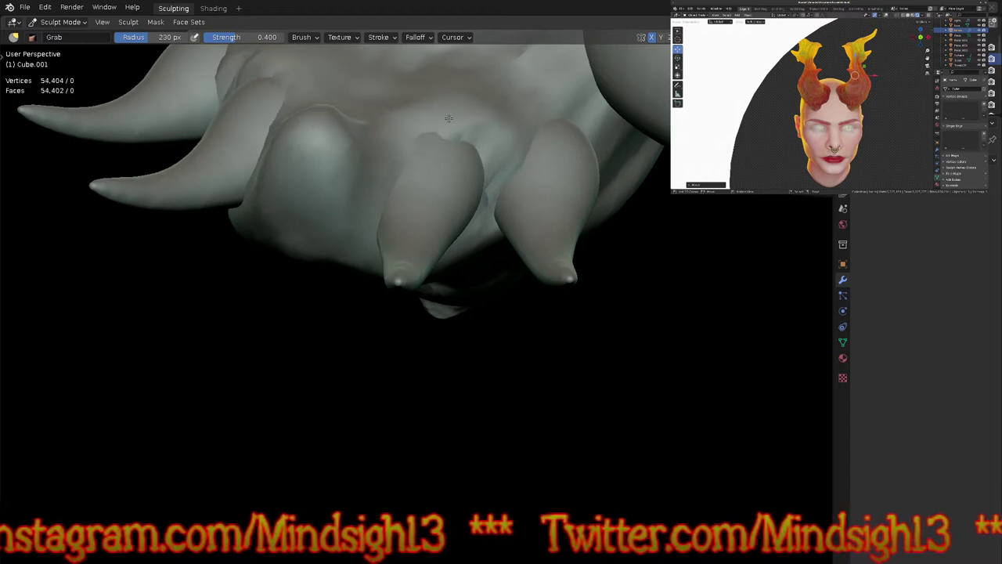
mouse_move(435, 142)
left_mouse_down()
mouse_move(422, 163)
mouse_move(408, 143)
mouse_move(443, 138)
left_mouse_up()
middle_click_drag(441, 141, 340, 134)
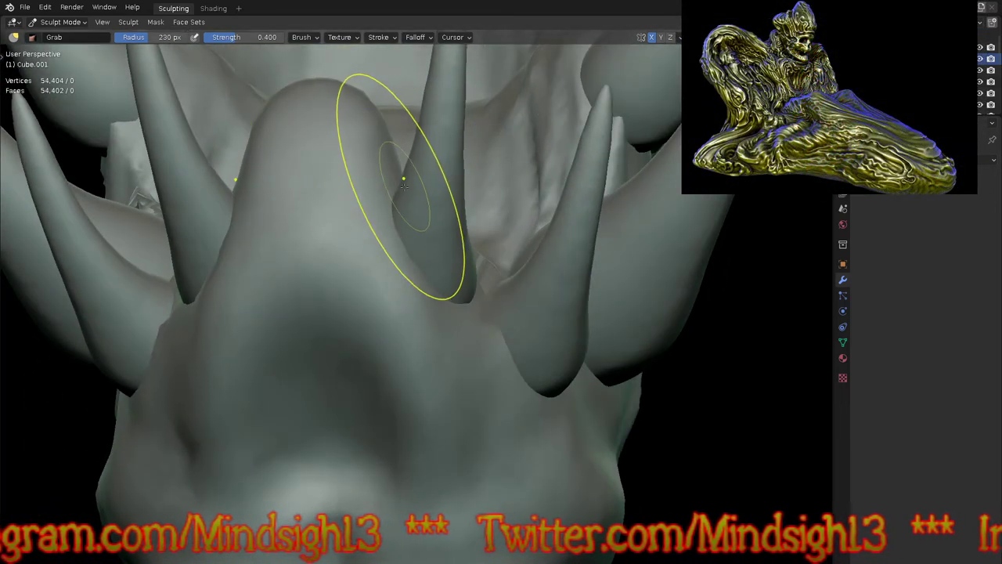
Step: In the front view, pull the chin's central bump down over the hollow with Grab, then check the whole skull
key("KP_1")
middle_click_drag(431, 168, 417, 228, "ctrl")
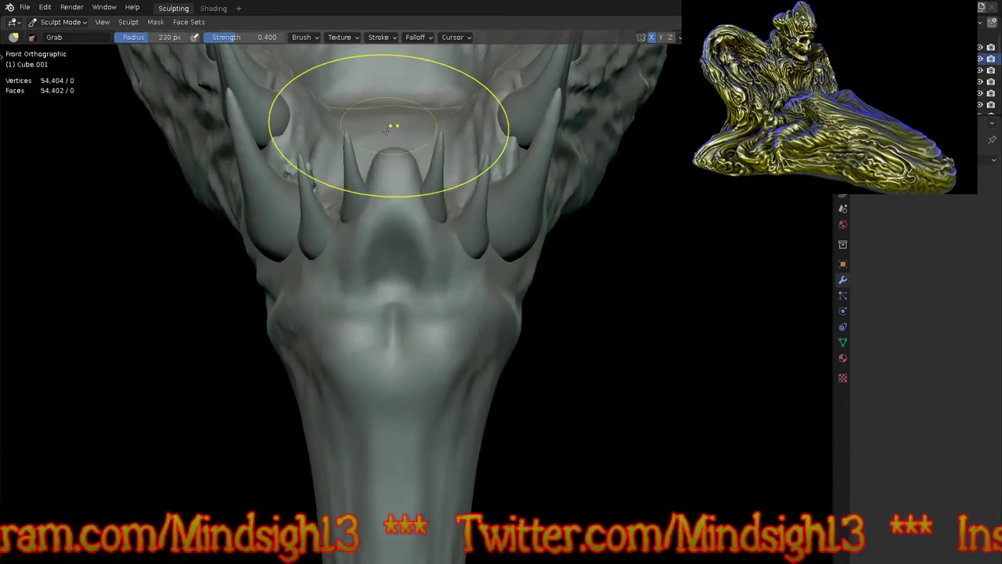
left_click_drag(385, 165, 397, 218)
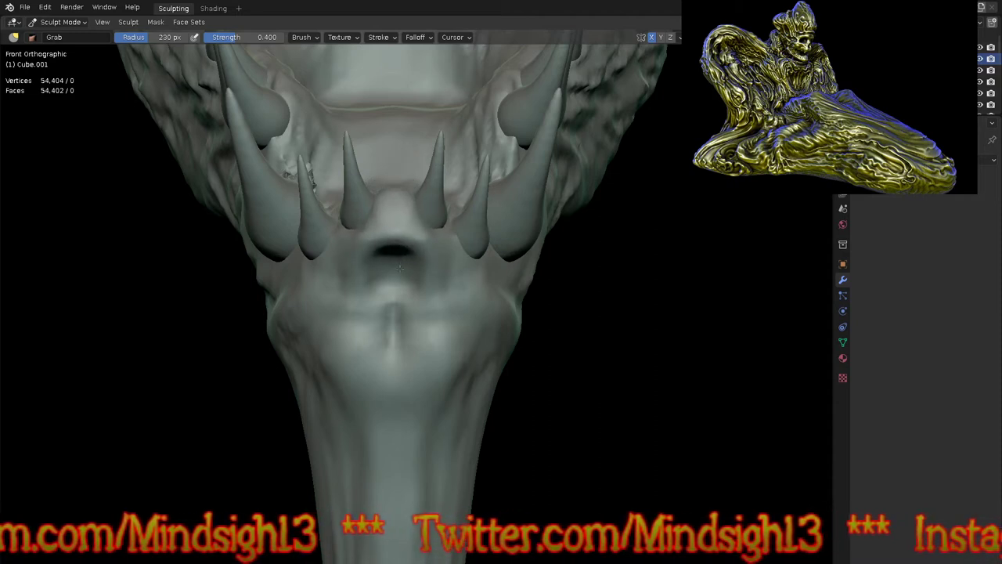
scroll(470, 345, "down", 5)
scroll(480, 363, "down", 2)
mouse_move(494, 350)
middle_mouse_down("shift")
mouse_move(502, 465)
mouse_move(532, 439)
mouse_move(569, 477)
mouse_move(597, 459)
middle_mouse_up("shift")
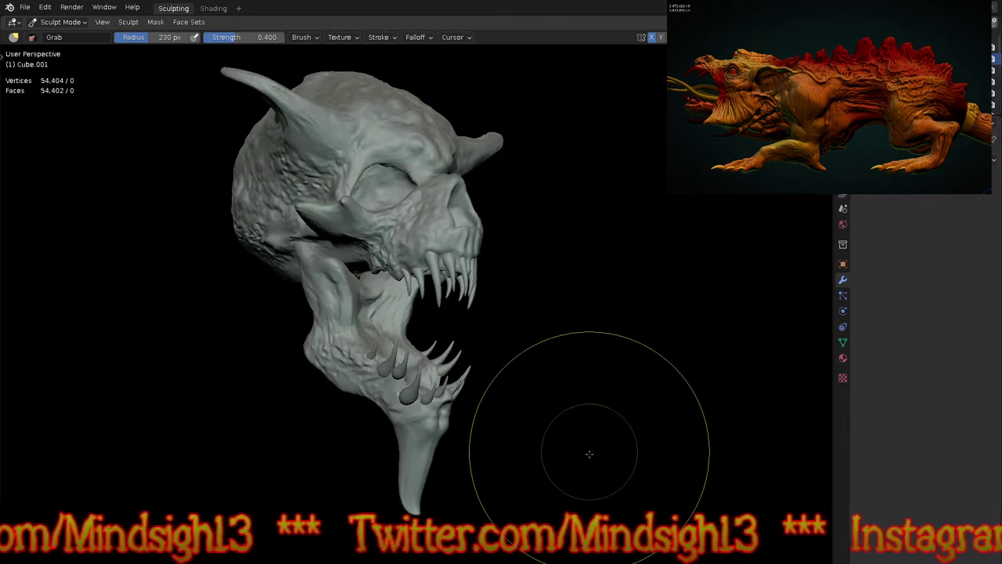
mouse_move(592, 425)
middle_mouse_down()
mouse_move(635, 418)
mouse_move(536, 417)
middle_mouse_up()
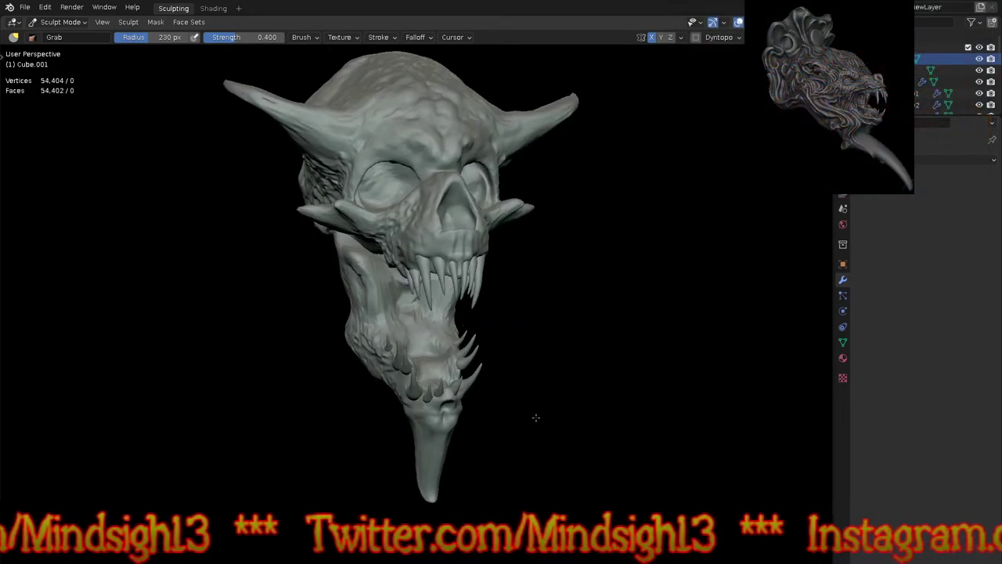
Step: Choose the circles_rough Draw brush, set its strength to 0.492 and switch sculpting to the upper skull
key("x")
middle_click_drag(633, 291, 595, 353)
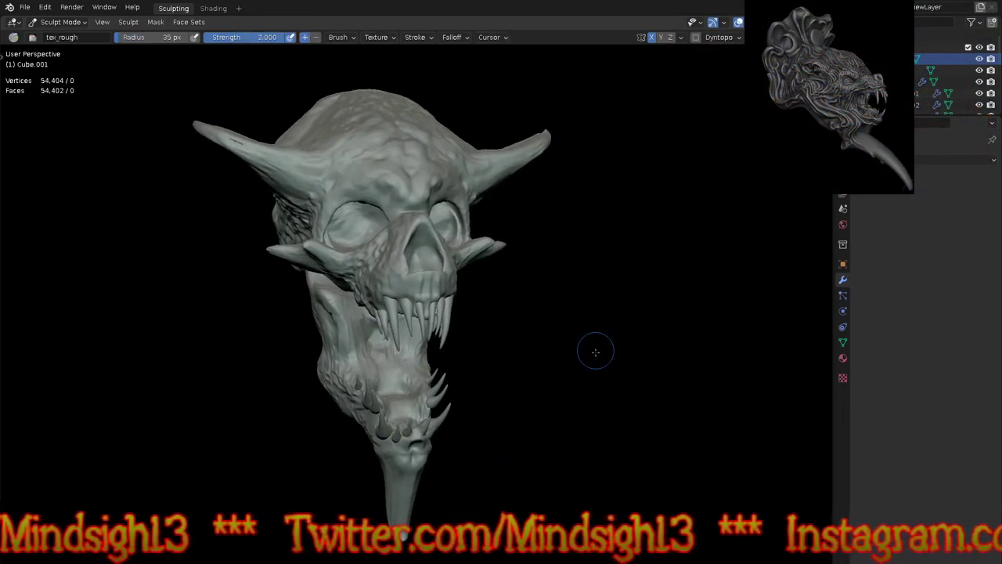
key("n")
left_click(717, 139)
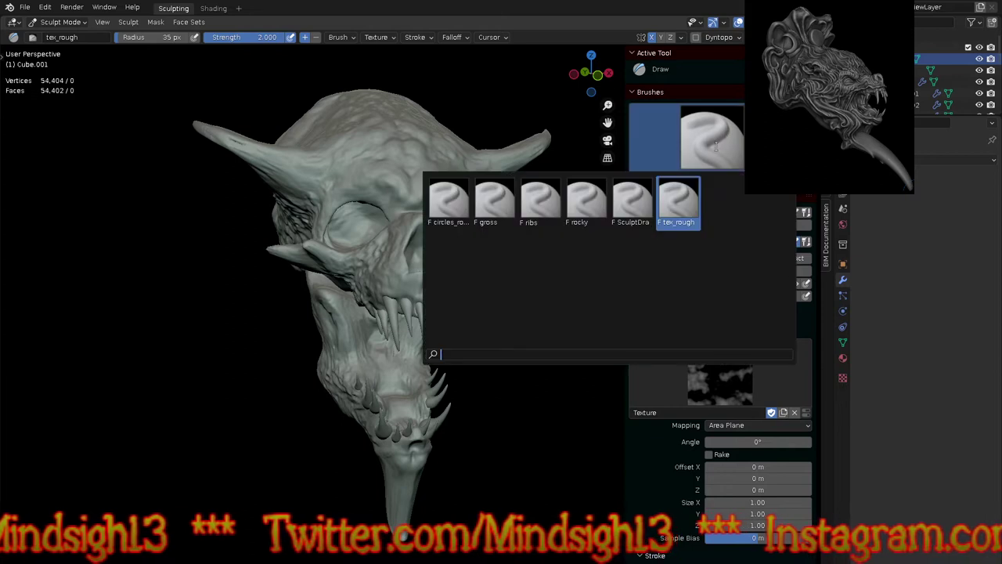
left_click(449, 205)
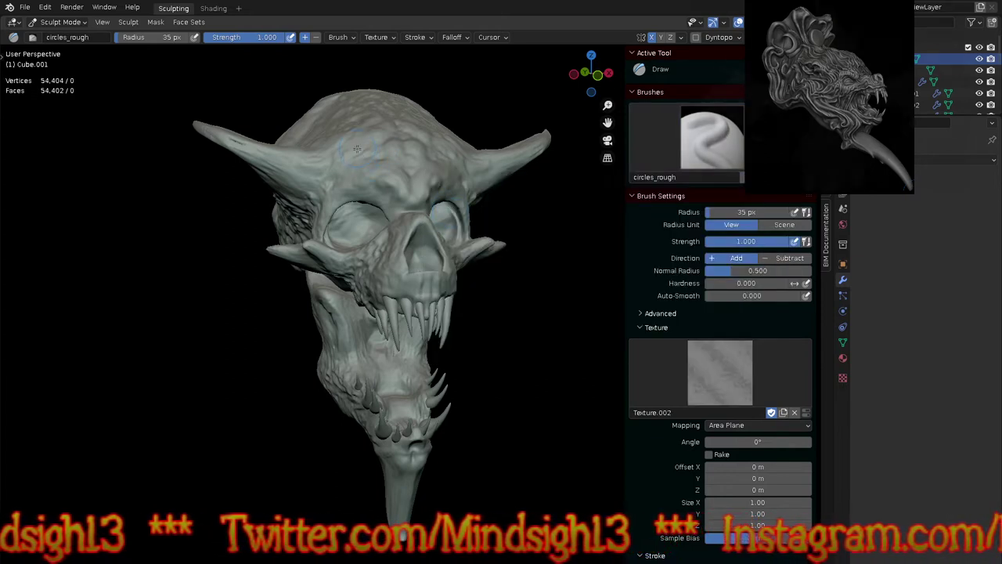
key("shift+f")
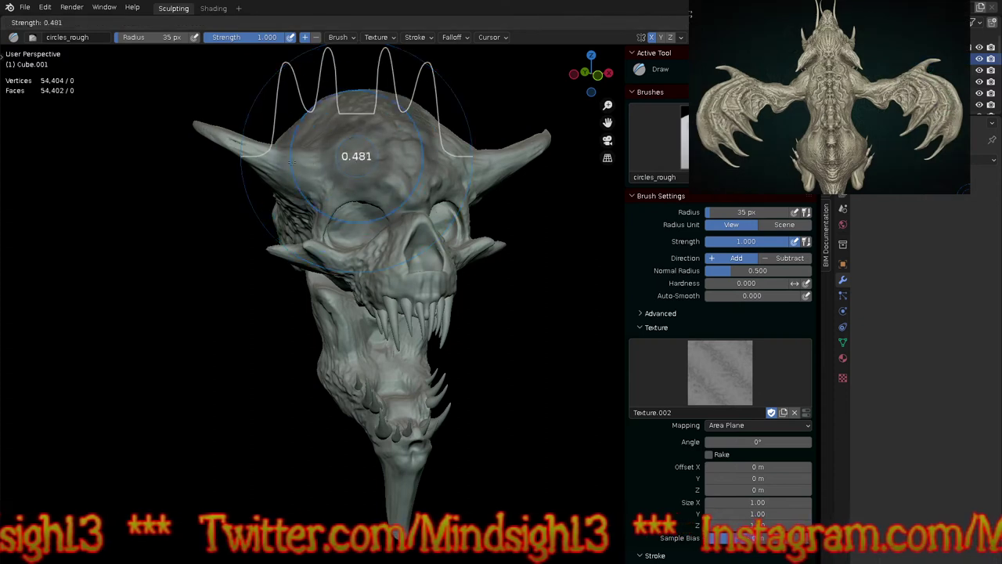
left_click(276, 167)
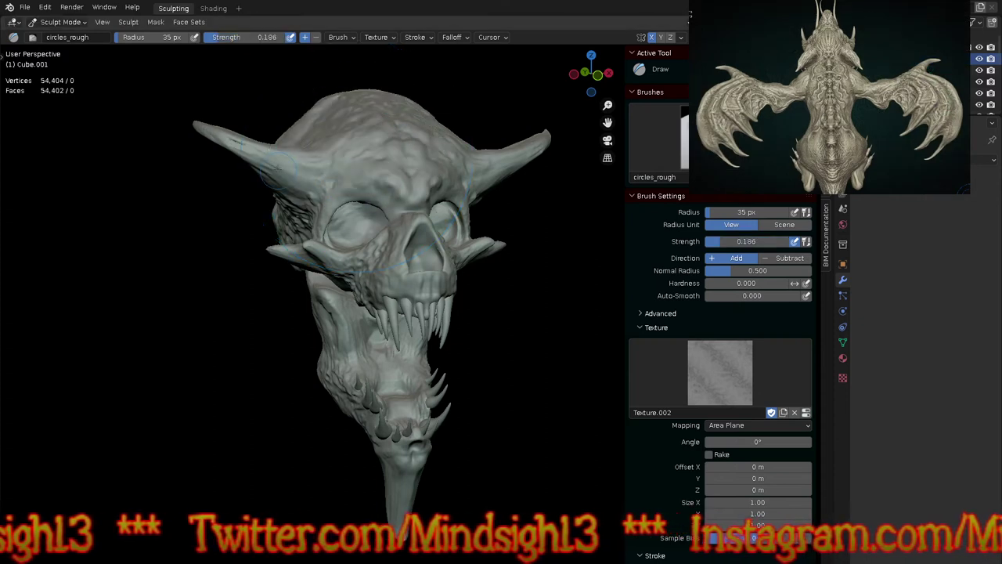
key("shift+f")
left_click(361, 149)
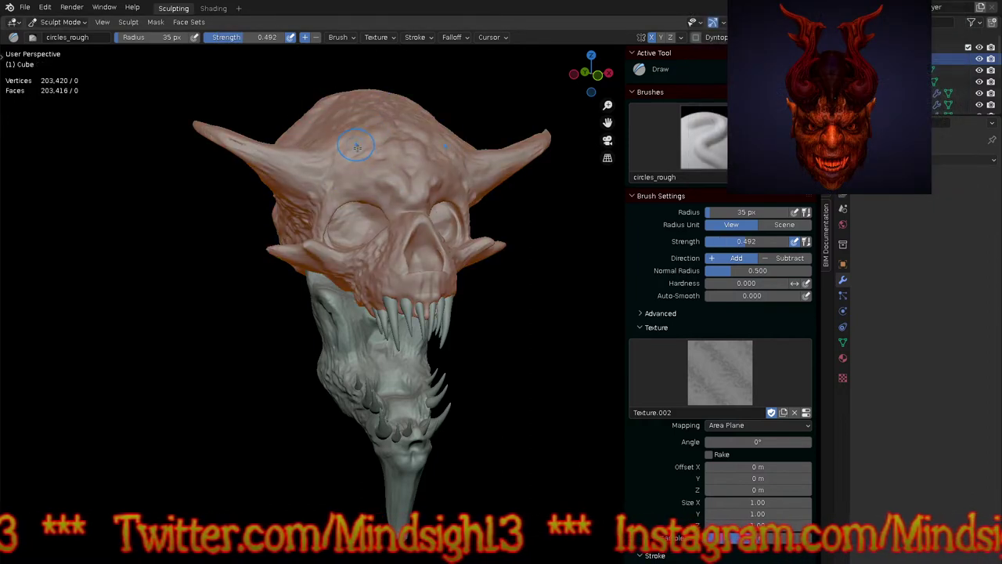
Step: Try the circles_rough texture in a broad stroke over the forehead of the upper skull
left_click_drag(351, 151, 403, 272)
middle_click_drag(402, 272, 423, 345)
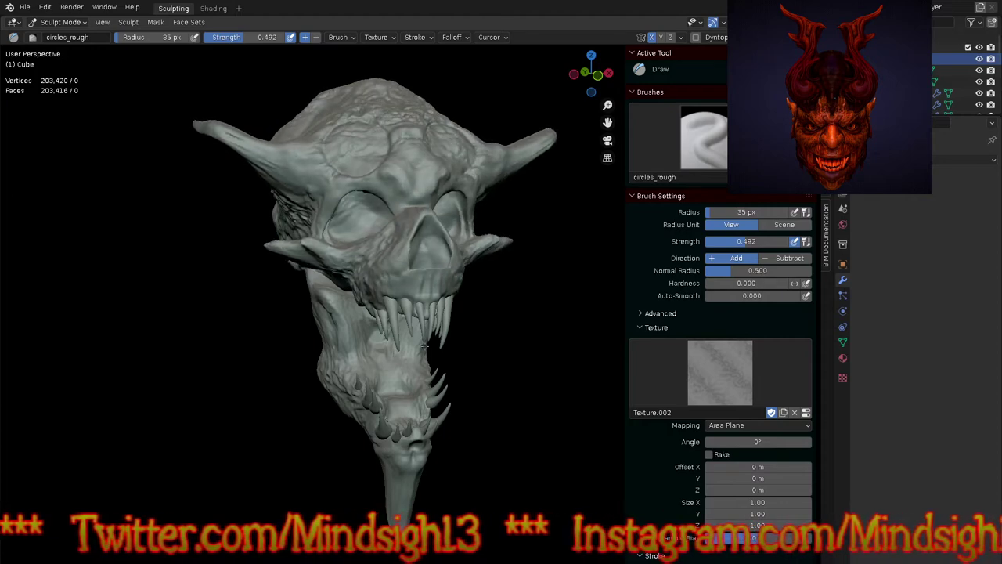
mouse_move(487, 304)
middle_mouse_down()
mouse_move(464, 473)
mouse_move(473, 404)
mouse_move(551, 386)
mouse_move(516, 397)
mouse_move(512, 373)
middle_mouse_up()
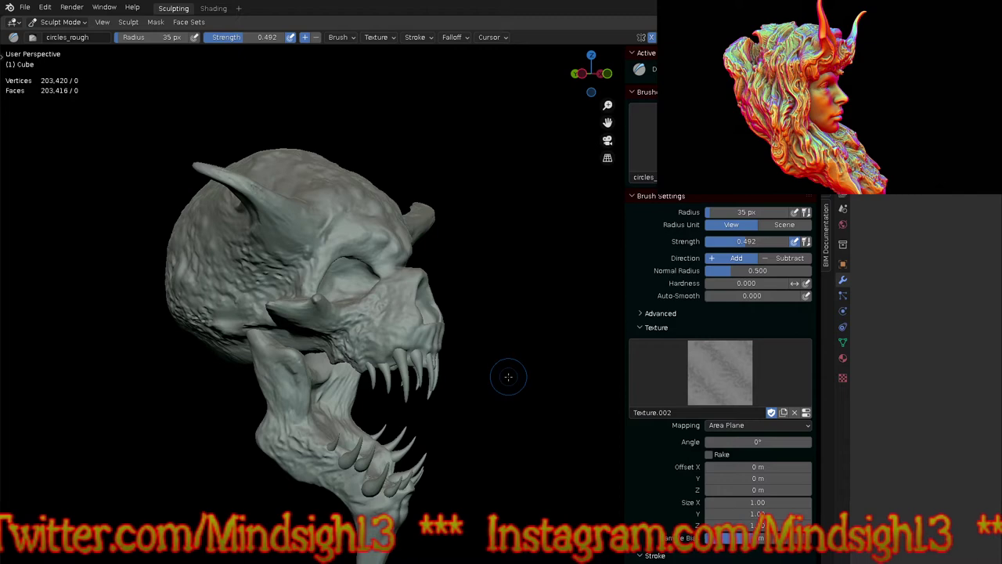
Step: Maximize the viewport and try stamping concentric rings on the brow above the eye sockets
key("ctrl+space")
middle_click_drag(576, 344, 425, 170)
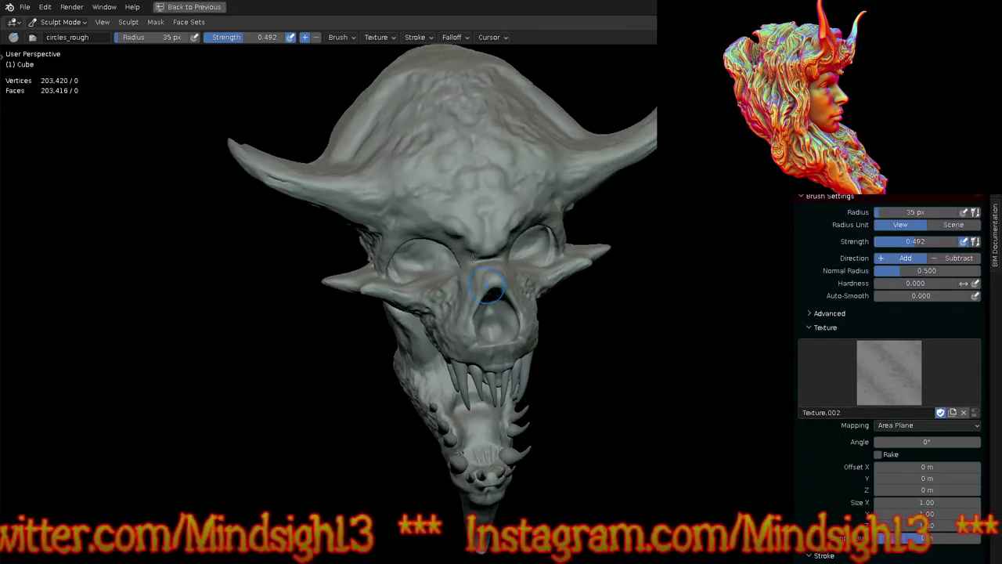
scroll(436, 179, "up", 5)
left_click_drag(459, 173, 479, 197)
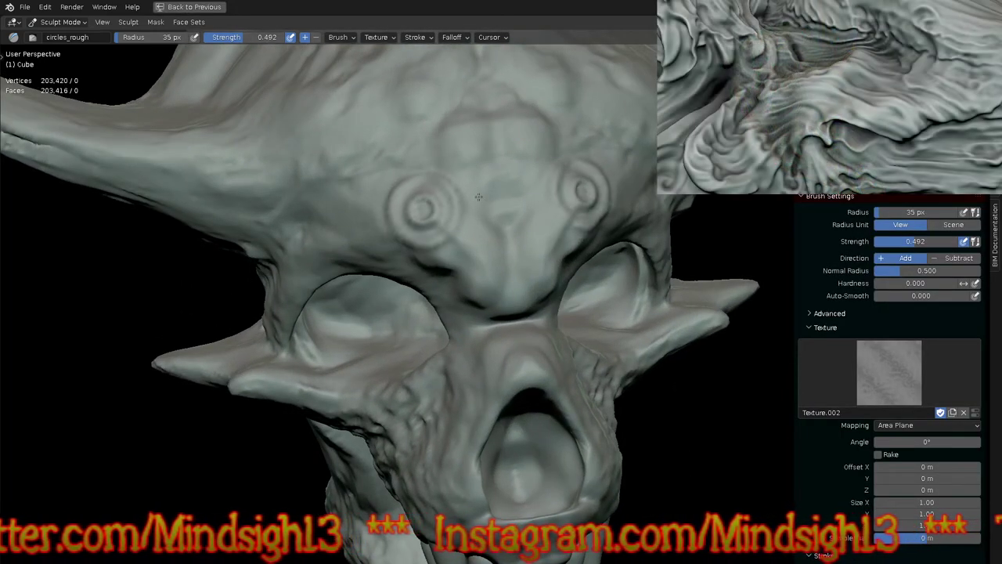
left_click(338, 195)
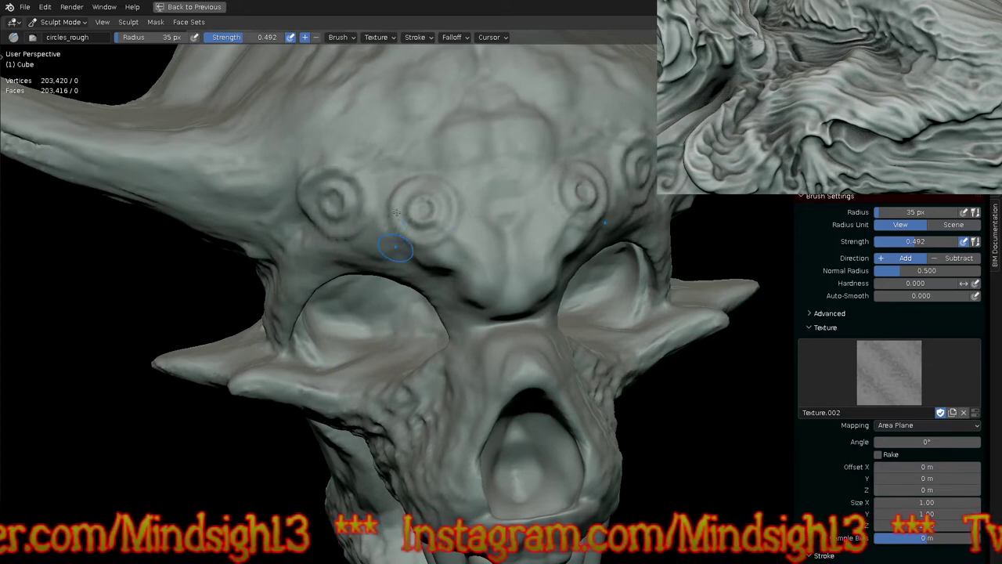
scroll(398, 241, "down", 8)
Step: Try larger mirrored ring patterns on the sides of the cranium above the horn bases
middle_click_drag(397, 240, 352, 218)
middle_click_drag(423, 216, 452, 357)
middle_click_drag(453, 314, 519, 352)
scroll(480, 211, "up", 4)
mouse_move(481, 186)
middle_mouse_down()
mouse_move(484, 241)
mouse_move(505, 227)
mouse_move(579, 98)
middle_mouse_up()
left_click_drag(562, 106, 619, 70)
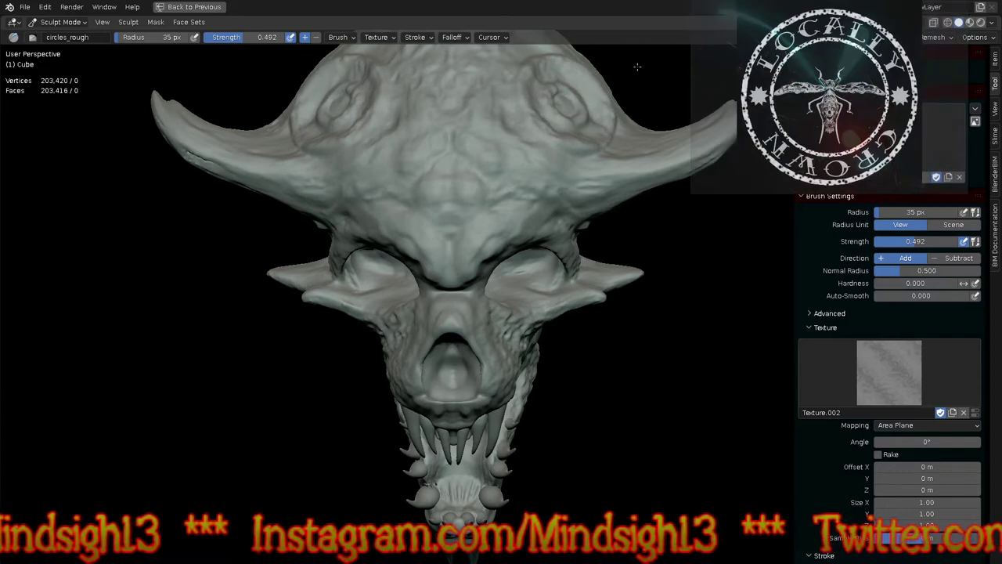
Step: Stamp a row of small concentric rings along the front edge of the large horn near its base
mouse_move(575, 328)
middle_mouse_down()
mouse_move(578, 296)
mouse_move(439, 325)
mouse_move(608, 247)
mouse_move(608, 141)
mouse_move(583, 153)
mouse_move(495, 244)
middle_mouse_up()
left_click(478, 241)
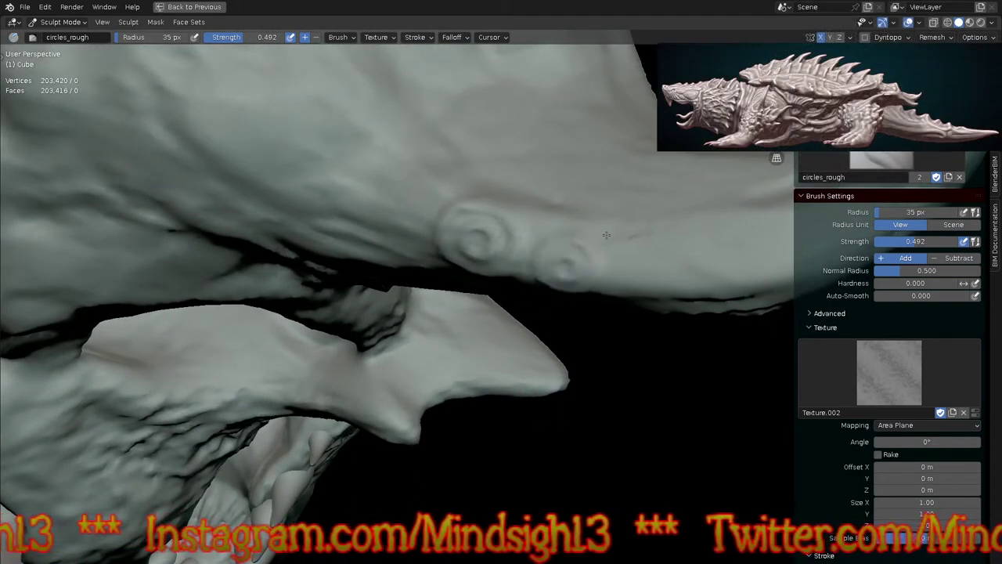
left_click_drag(606, 235, 623, 222)
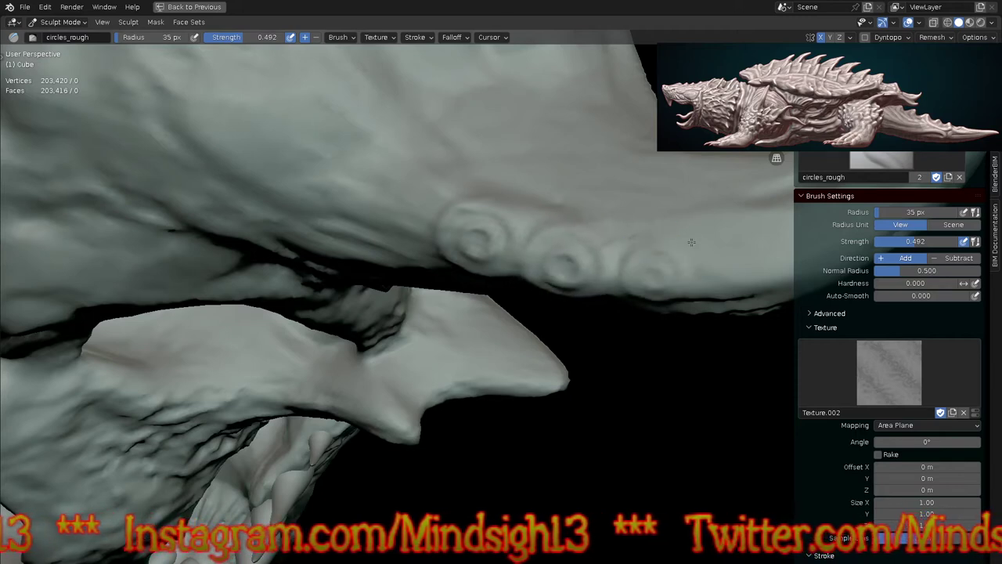
left_click_drag(691, 242, 702, 226)
Step: Switch to the ribs textured brush and enlarge its radius to 125 px
middle_click_drag(549, 316, 580, 386)
left_click(889, 137)
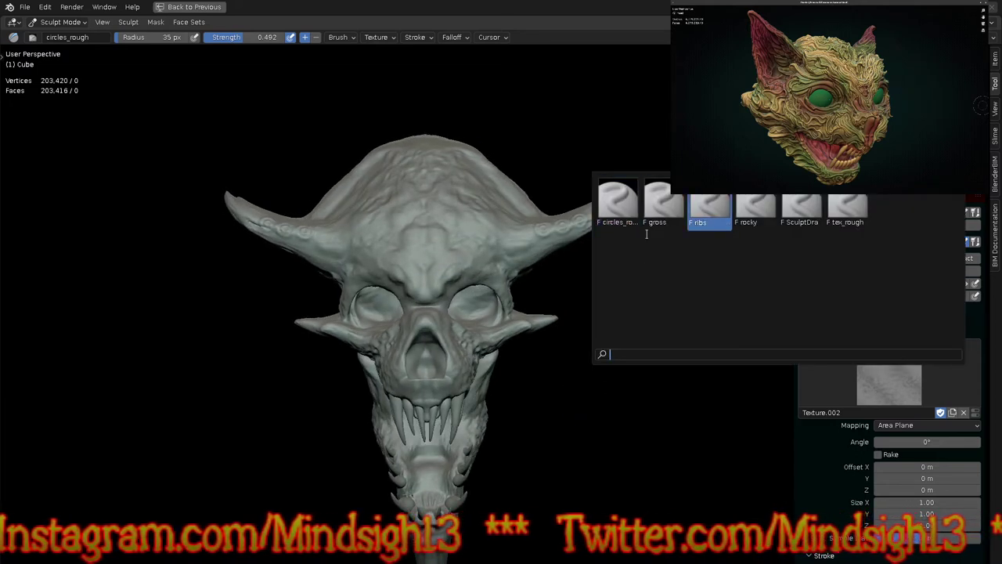
left_click(710, 206)
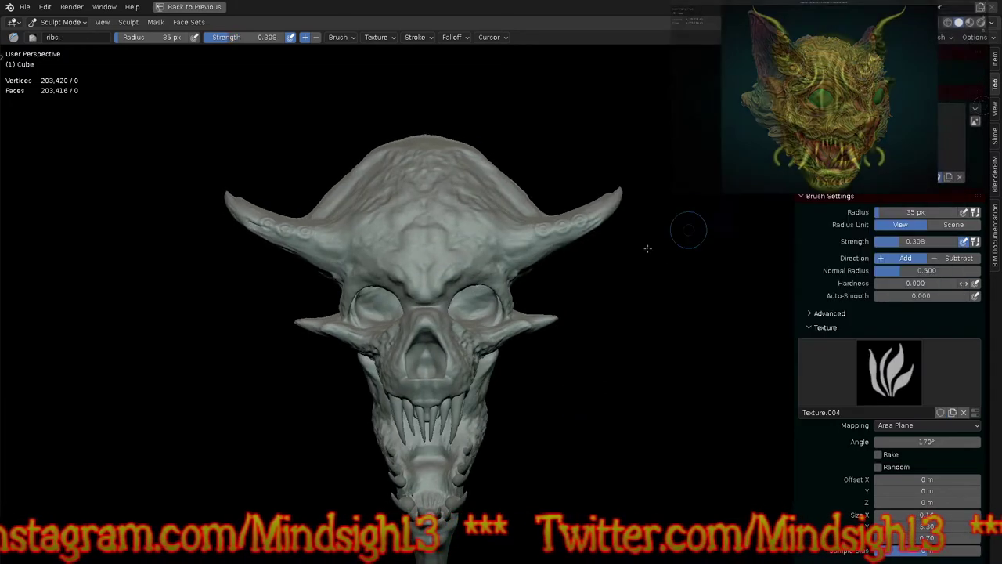
key("f")
left_click(516, 218)
Step: Brush the ribs texture across the forehead and the side of the cranium toward the large horn
scroll(481, 231, "up", 4)
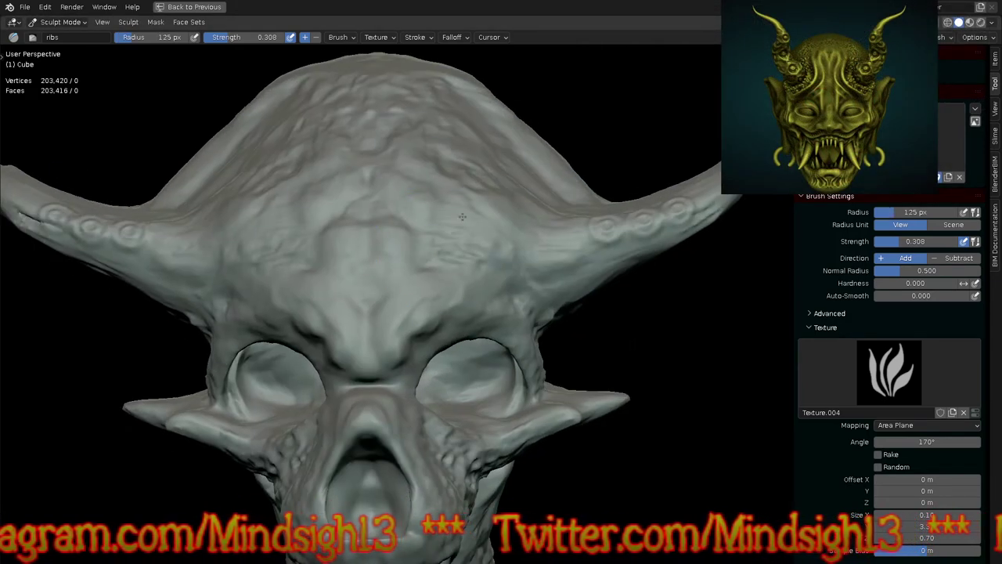
middle_click_drag(526, 179, 382, 270)
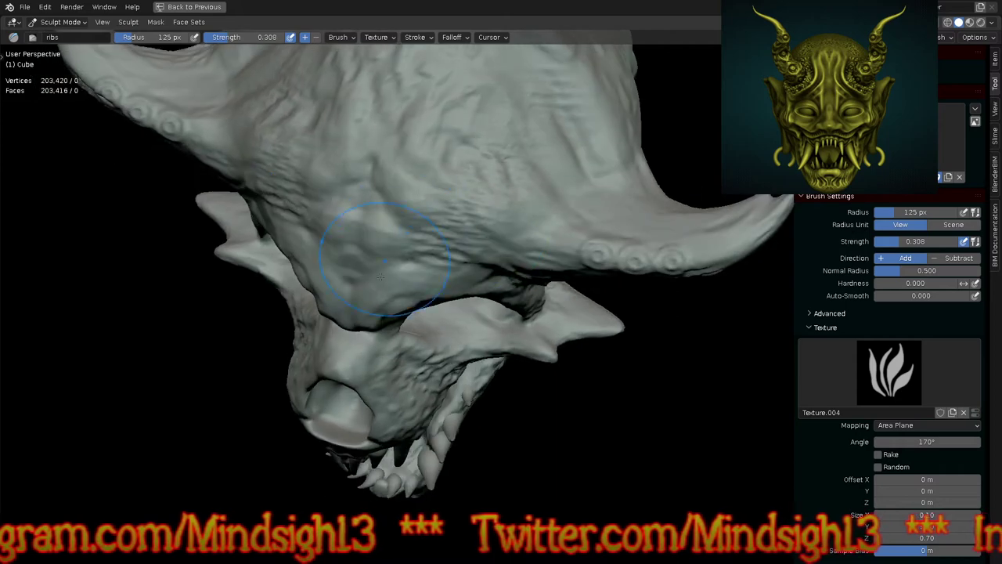
mouse_move(369, 161)
left_mouse_down()
mouse_move(371, 238)
mouse_move(497, 52)
mouse_move(573, 100)
left_mouse_up()
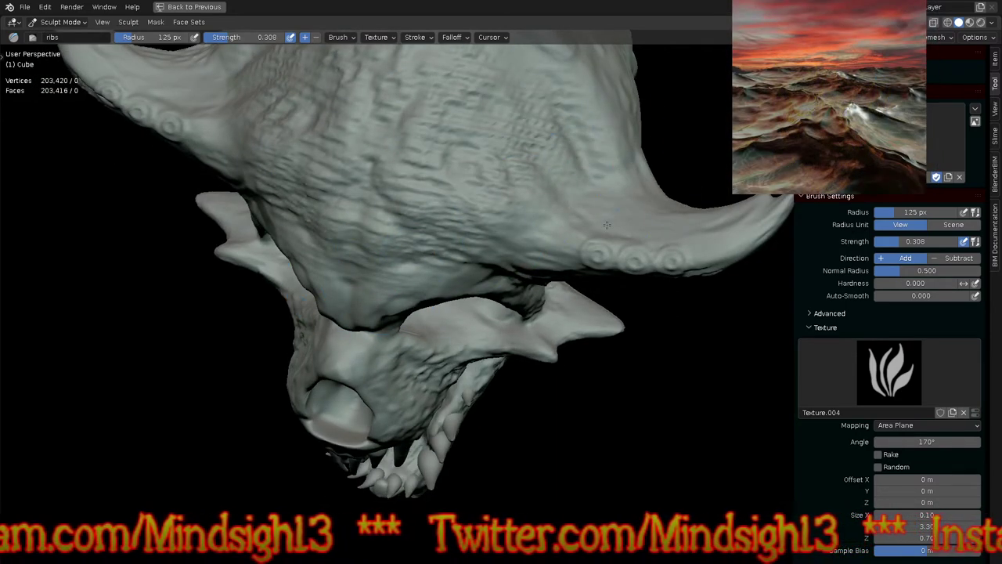
mouse_move(546, 223)
middle_mouse_down()
mouse_move(603, 318)
mouse_move(600, 275)
mouse_move(593, 306)
mouse_move(400, 400)
mouse_move(481, 231)
mouse_move(537, 321)
mouse_move(435, 162)
middle_mouse_up()
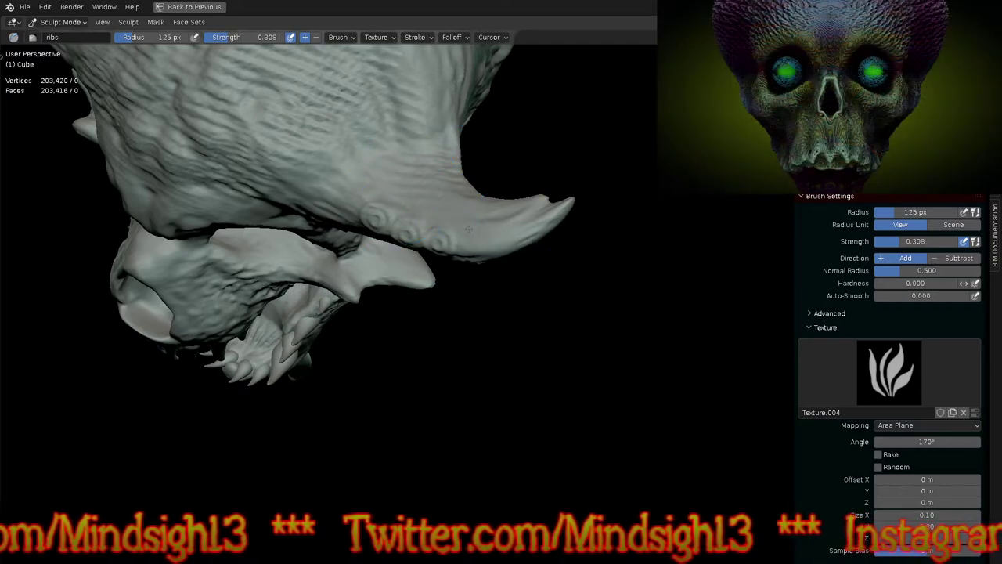
Step: Brush the ribs texture around the large horns, covering them from their bases toward the tips
mouse_move(486, 243)
middle_mouse_down()
mouse_move(456, 336)
mouse_move(373, 206)
mouse_move(345, 213)
mouse_move(332, 203)
middle_mouse_up()
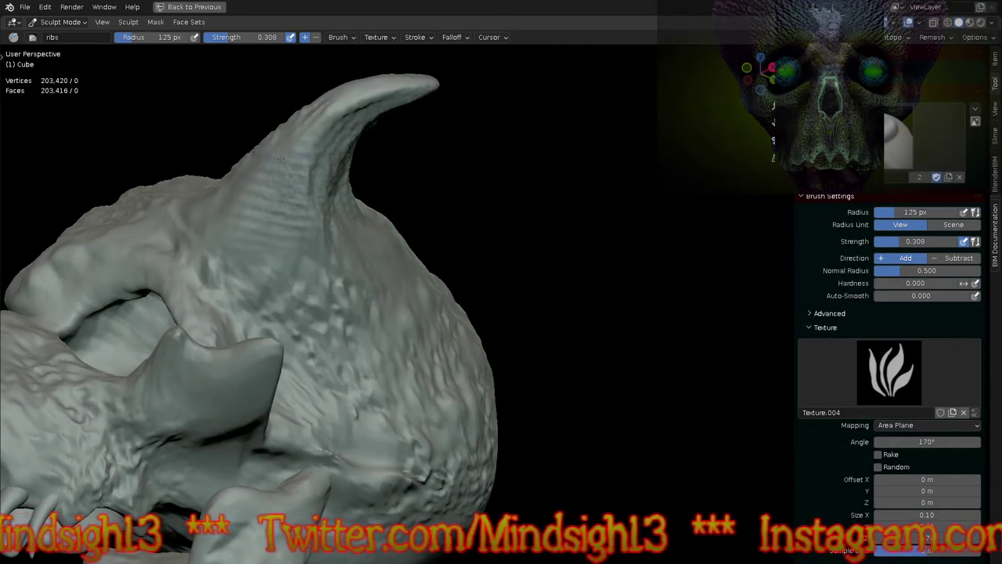
mouse_move(313, 196)
middle_mouse_down("shift")
mouse_move(481, 236)
mouse_move(478, 259)
mouse_move(546, 305)
mouse_move(573, 371)
mouse_move(553, 333)
middle_mouse_up("shift")
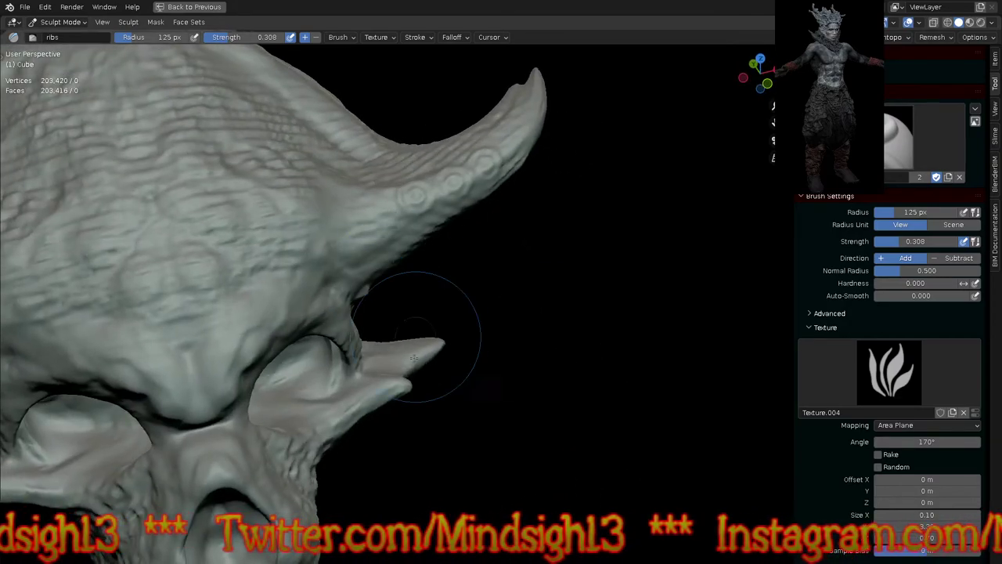
middle_click_drag(508, 235, 498, 401, "ctrl")
middle_click_drag(499, 401, 441, 270, "shift")
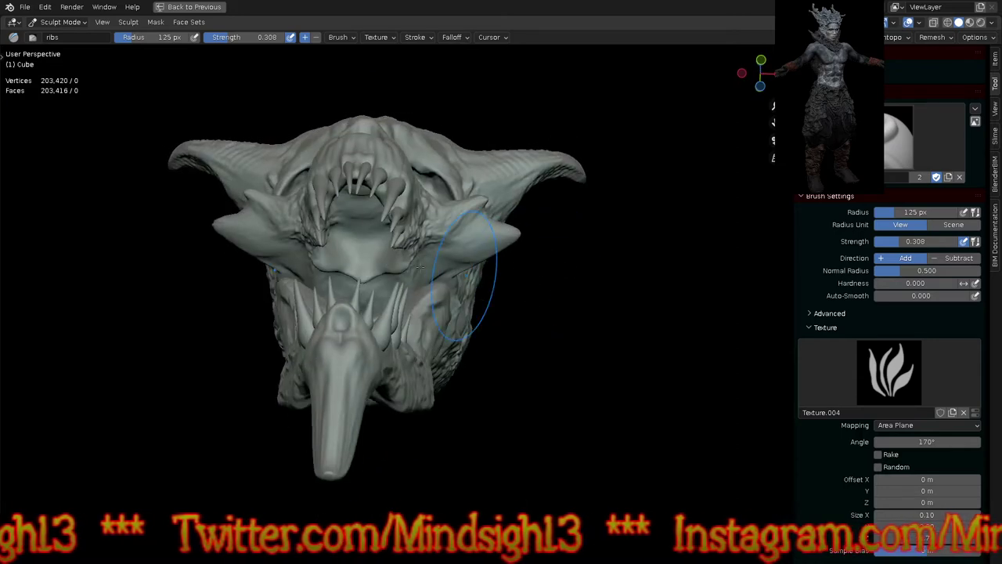
Step: Set the ribs brush to strength 0.715 and radius 216 px and brush strong horizontal ridges down the roof of the mouth
scroll(440, 270, "up", 4)
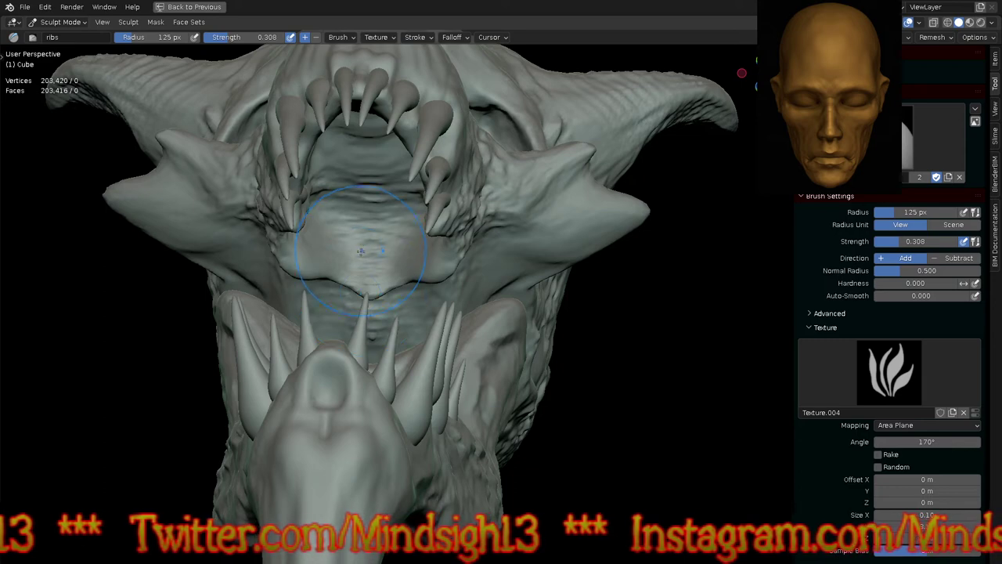
key("shift+f")
left_click(398, 259)
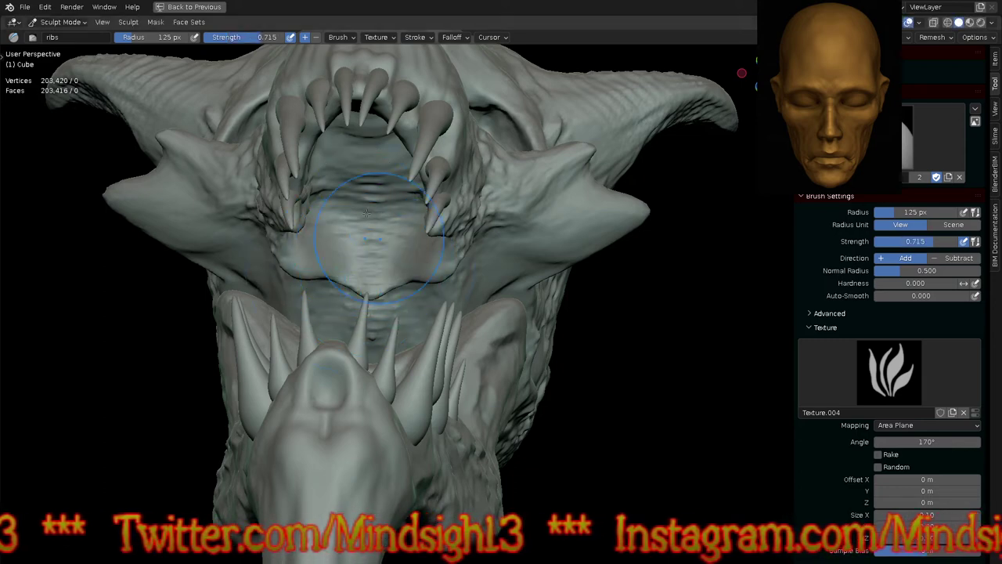
key("f")
left_click(362, 184)
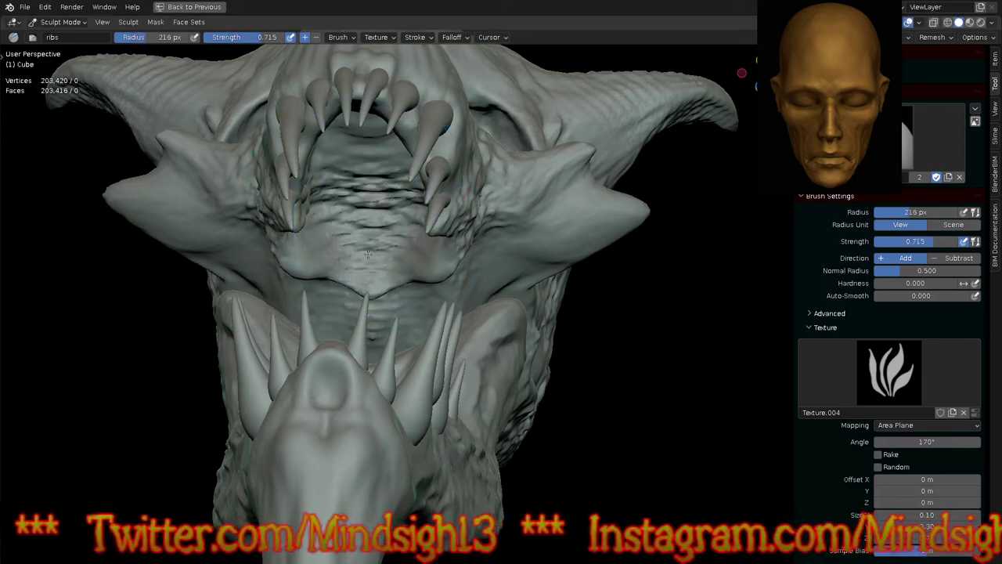
left_click_drag(352, 150, 347, 300)
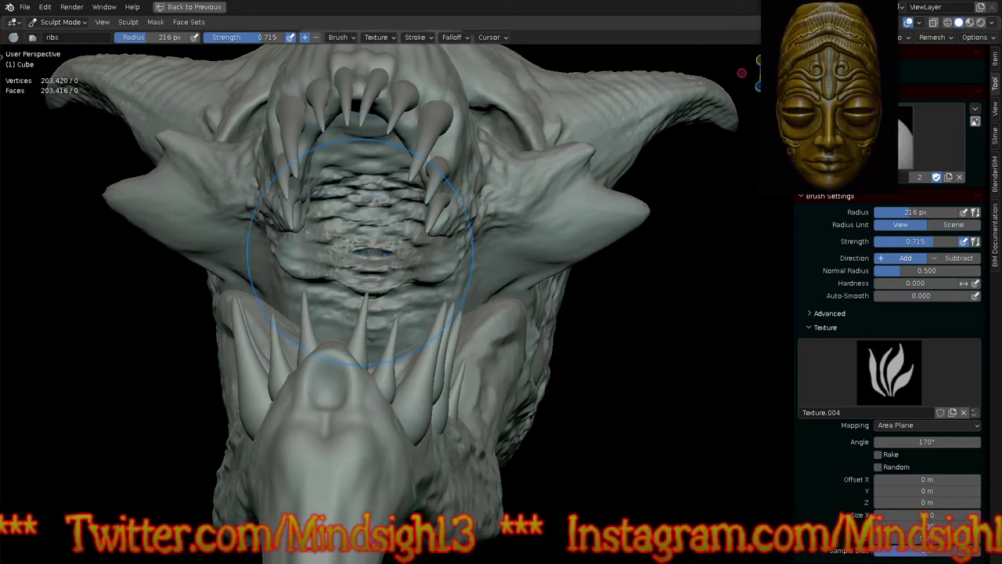
Step: Switch to the Grab brush and set its radius to 109 px, with the skull viewed from the front and below
mouse_move(363, 337)
middle_mouse_down()
mouse_move(443, 324)
mouse_move(329, 306)
middle_mouse_up()
scroll(411, 290, "down", 4)
mouse_move(491, 327)
middle_mouse_down()
mouse_move(512, 331)
mouse_move(537, 243)
mouse_move(544, 284)
middle_mouse_up()
mouse_move(595, 413)
middle_mouse_down()
mouse_move(577, 398)
mouse_move(540, 421)
mouse_move(537, 312)
mouse_move(537, 321)
middle_mouse_up()
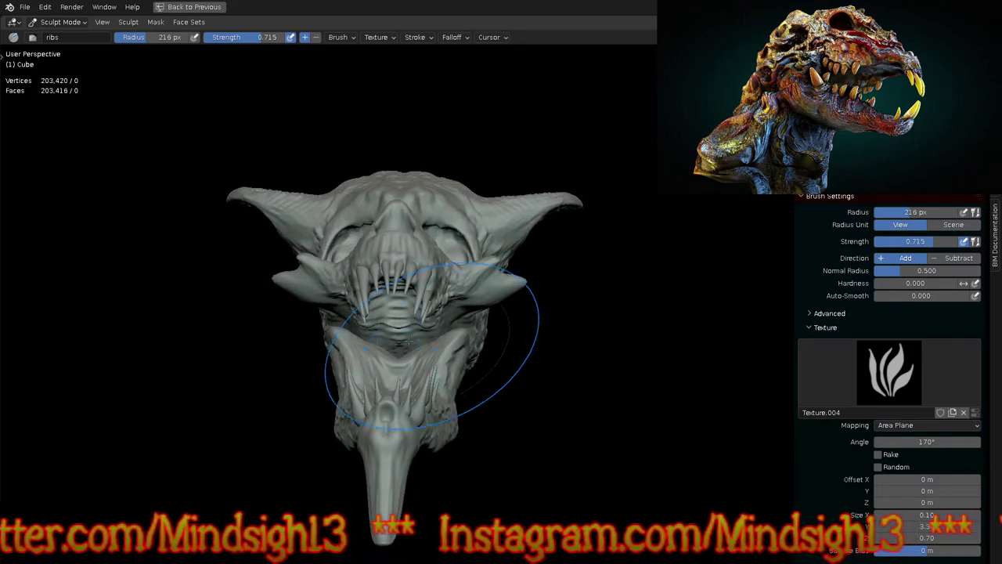
key("g")
key("f")
left_click(413, 368)
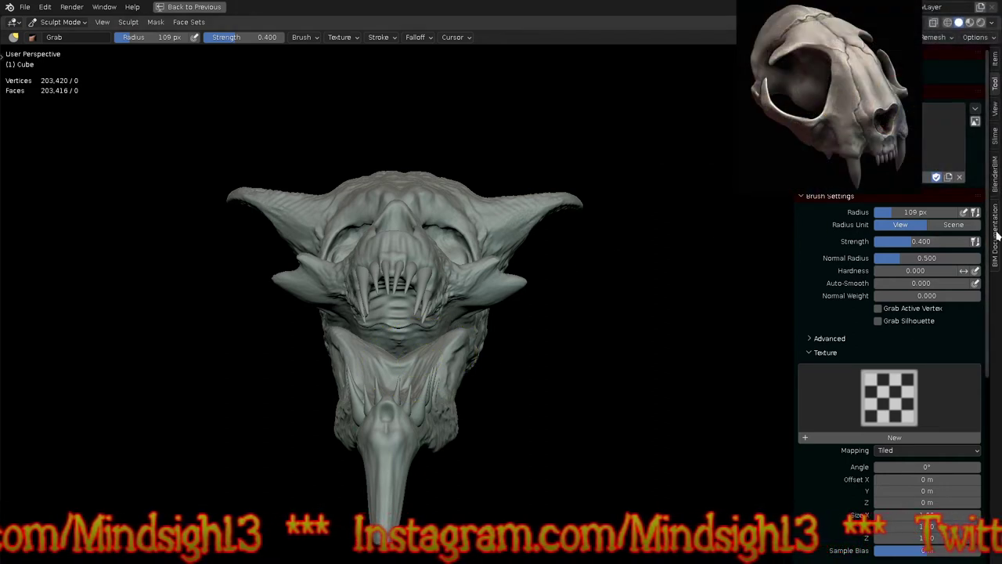
Step: Hide the sidebar to free the sculpting view
left_click(998, 178)
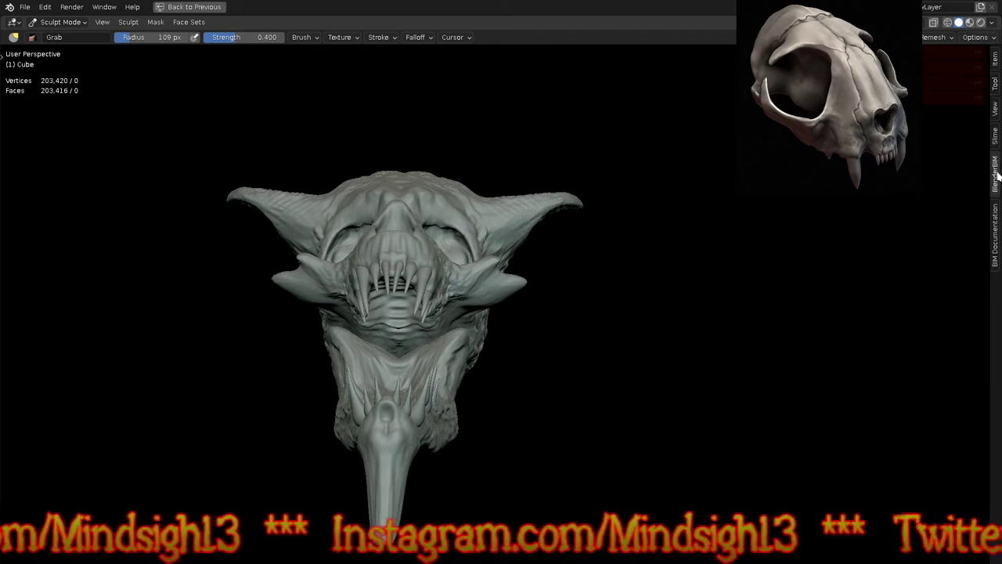
left_click(998, 108)
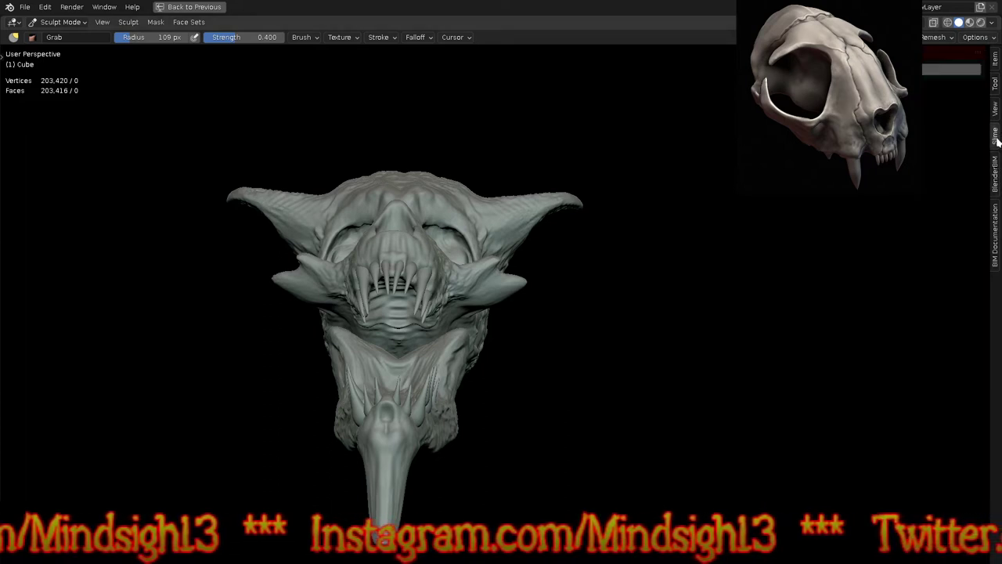
left_click(998, 83)
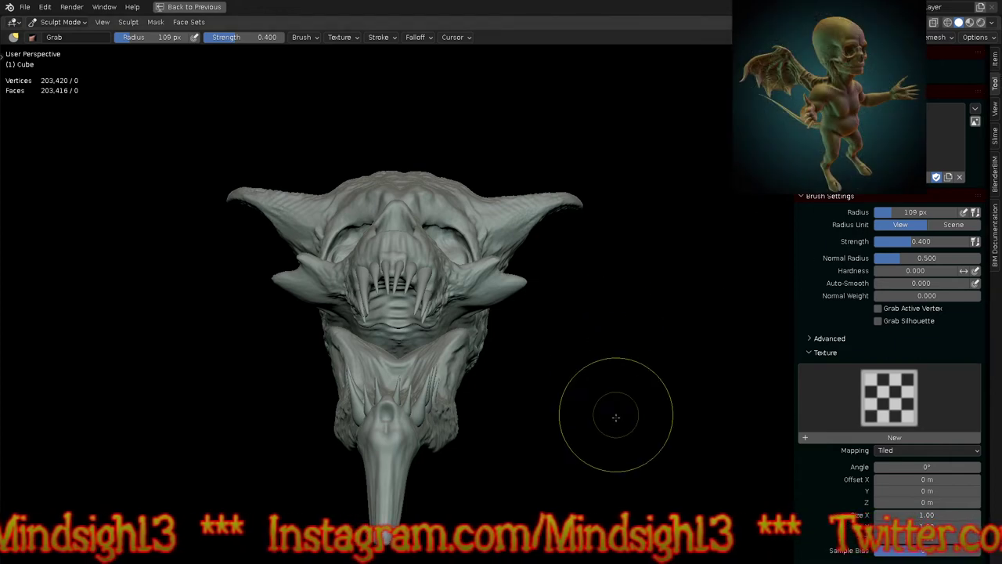
key("n")
Step: Push the rear edge of the palate upward and smooth the throat surface behind the upper teeth
middle_click_drag(570, 423, 488, 426)
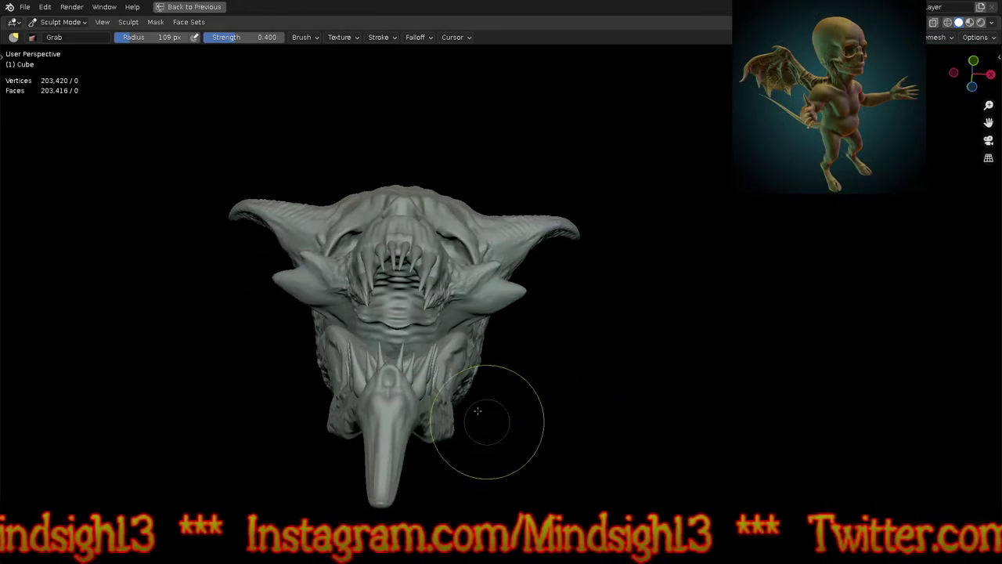
scroll(392, 321, "up", 4)
left_click_drag(391, 321, 409, 231)
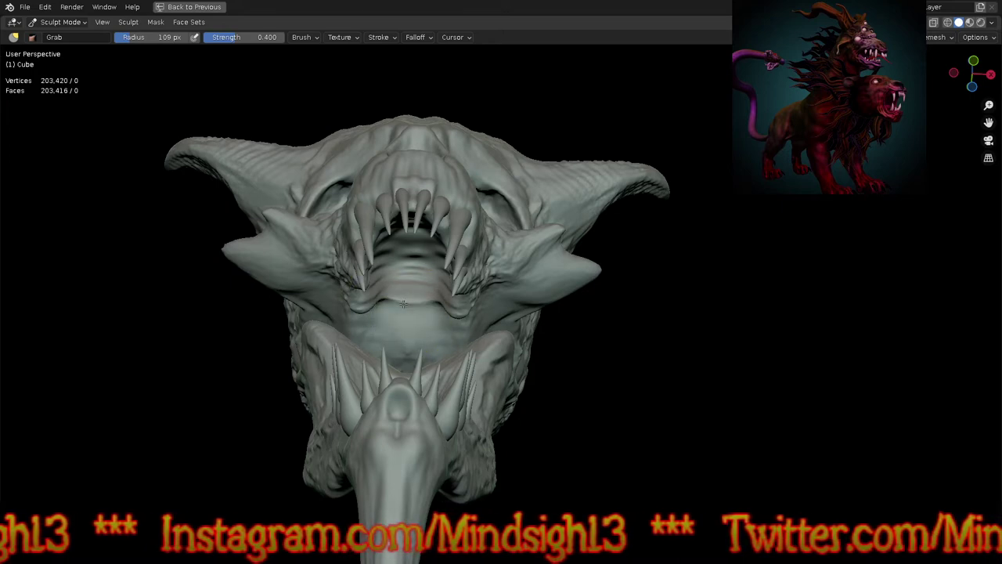
Step: Shape the cheekbone spike and the arch above the jaw joint from several angles with the Grab brush
middle_click_drag(399, 329, 413, 327)
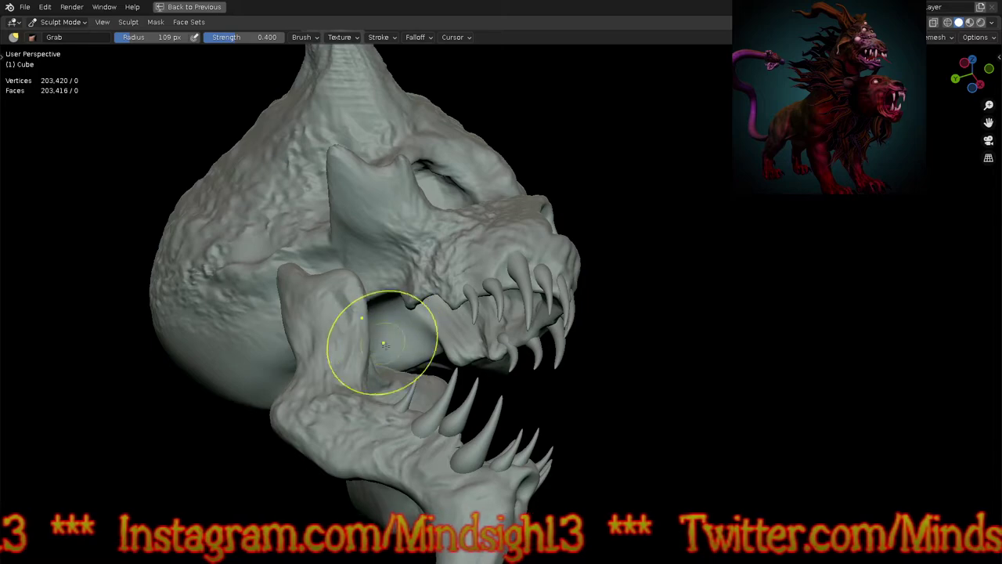
middle_click_drag(411, 348, 496, 309)
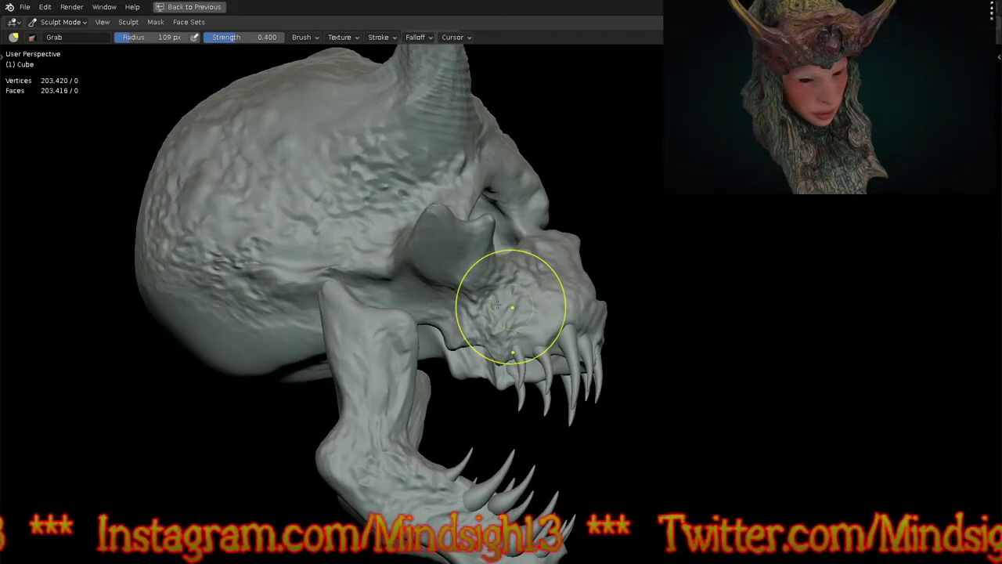
scroll(443, 246, "up", 3)
middle_click_drag(443, 246, 408, 285)
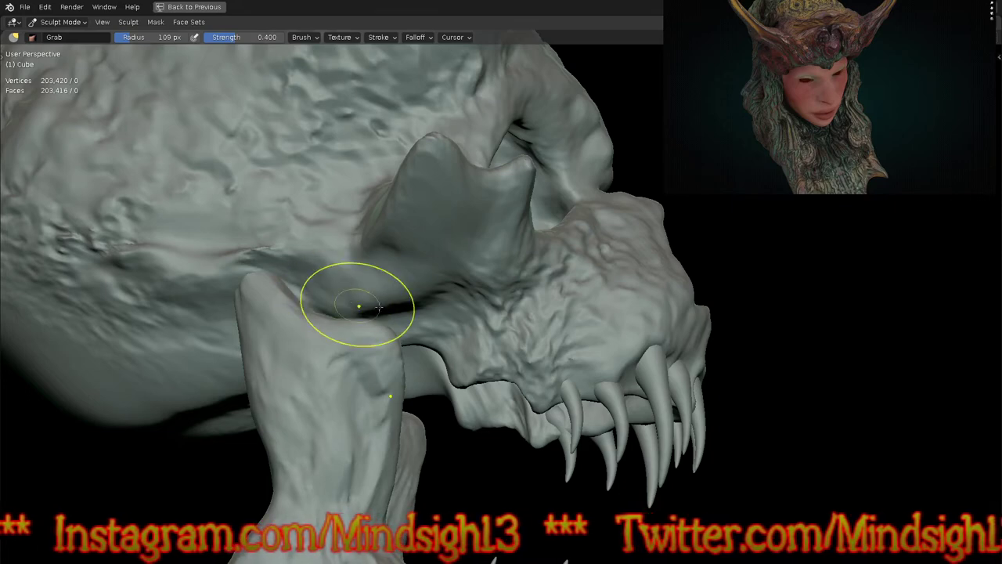
mouse_move(426, 242)
middle_mouse_down()
mouse_move(479, 226)
mouse_move(454, 190)
middle_mouse_up()
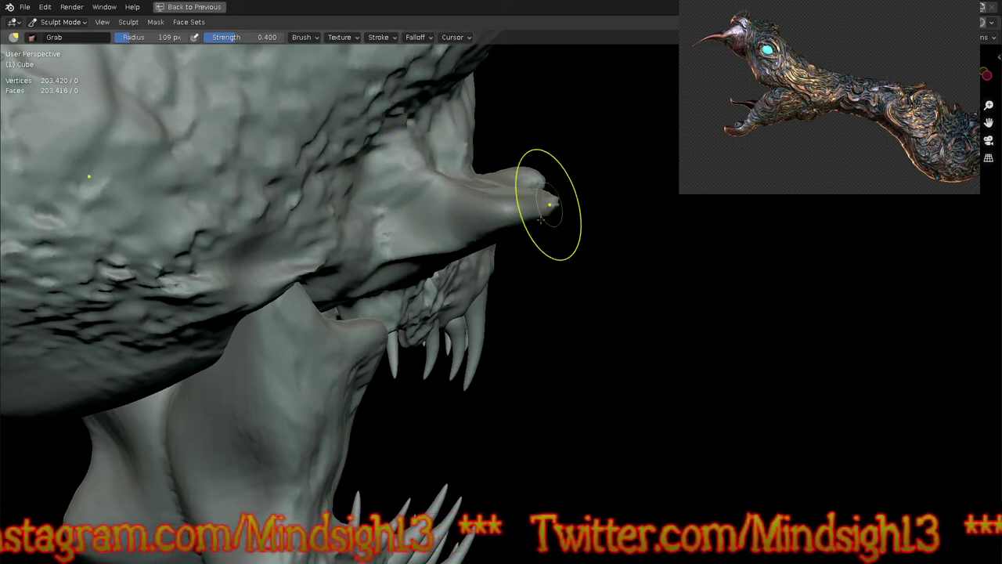
mouse_move(584, 205)
middle_mouse_down()
mouse_move(593, 235)
mouse_move(445, 308)
middle_mouse_up()
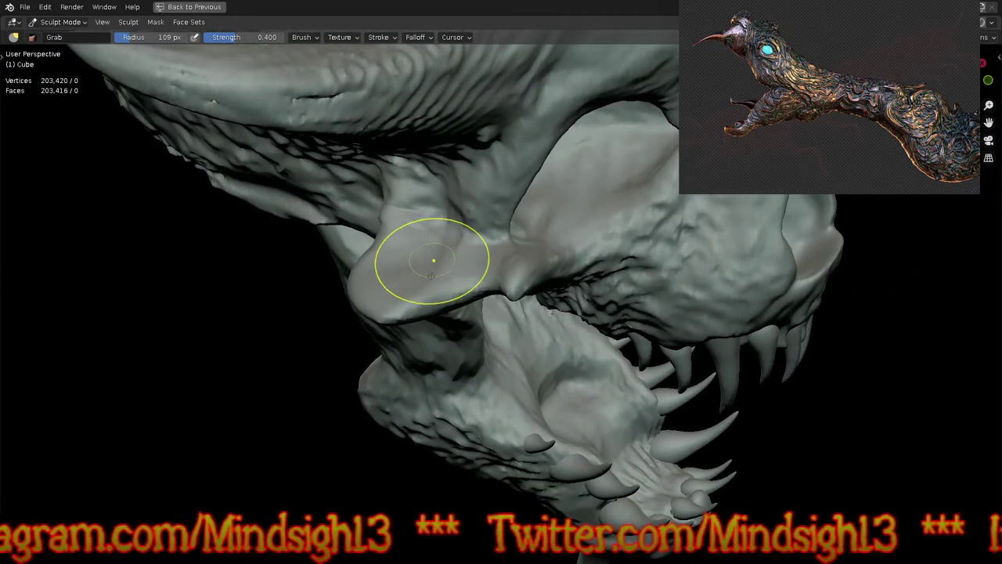
Step: Inflate the bone bridge between the cheekbone spike and the cranium with the Inflate/Deflate brush
key("i")
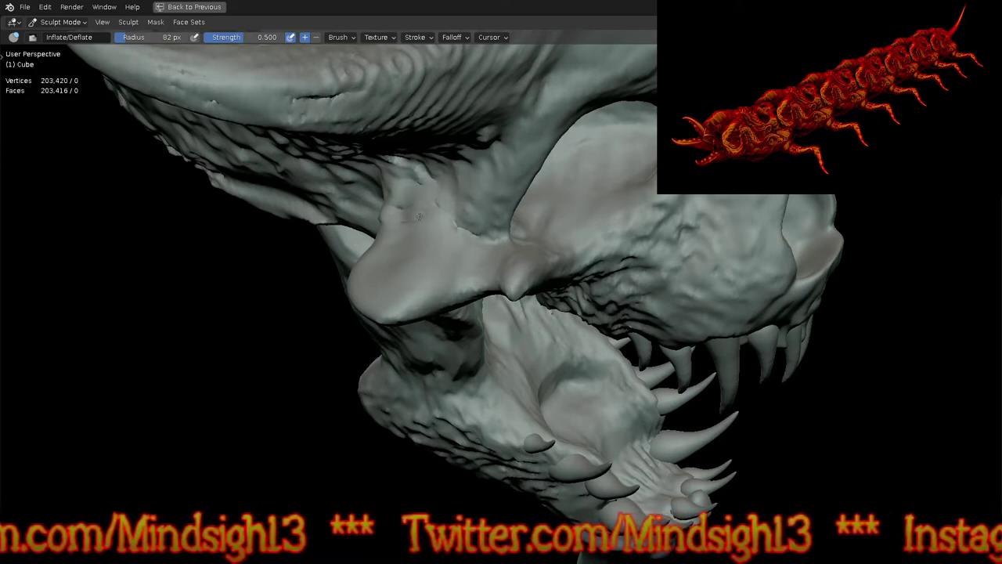
scroll(358, 340, "down", 6)
middle_click_drag(434, 436, 359, 316)
scroll(587, 266, "up", 3)
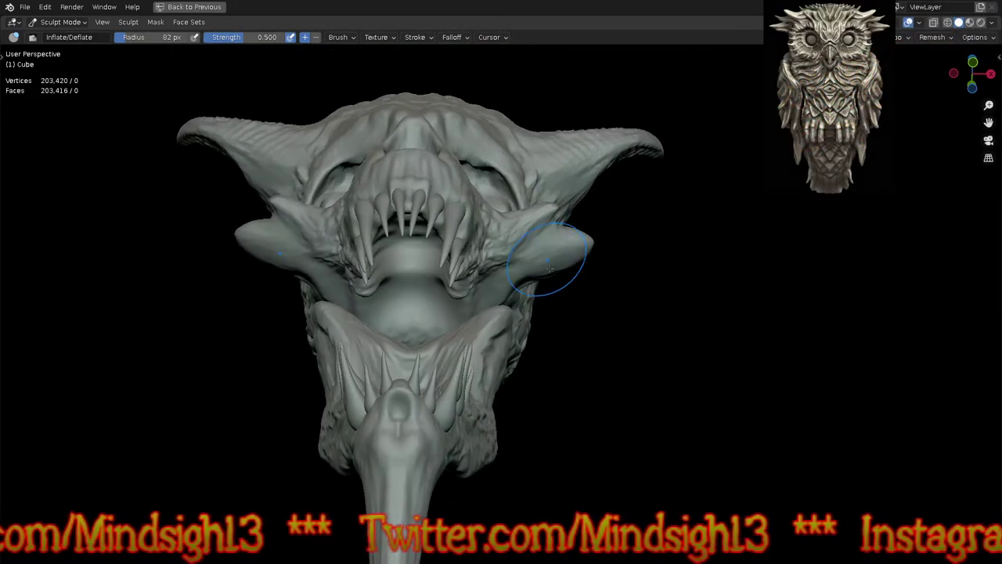
Step: Slim the outer cheekbone spikes by grabbing their lower edges inward
key("g")
left_click_drag(559, 263, 560, 243)
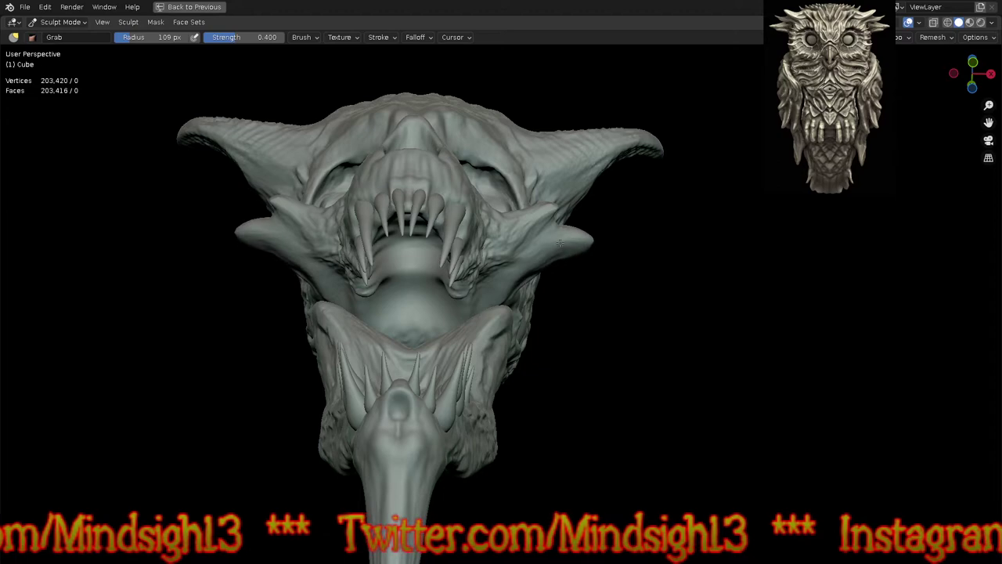
mouse_move(580, 230)
middle_mouse_down()
mouse_move(548, 269)
mouse_move(604, 260)
mouse_move(615, 304)
mouse_move(626, 309)
middle_mouse_up()
left_click_drag(562, 254, 541, 271)
Step: Draw the outer cheekbone spikes into longer, sharper points with the Grab brush and raise the upper edges near their bases
middle_click_drag(588, 288, 576, 223, "ctrl")
middle_click_drag(575, 223, 474, 115)
scroll(475, 225, "up", 2)
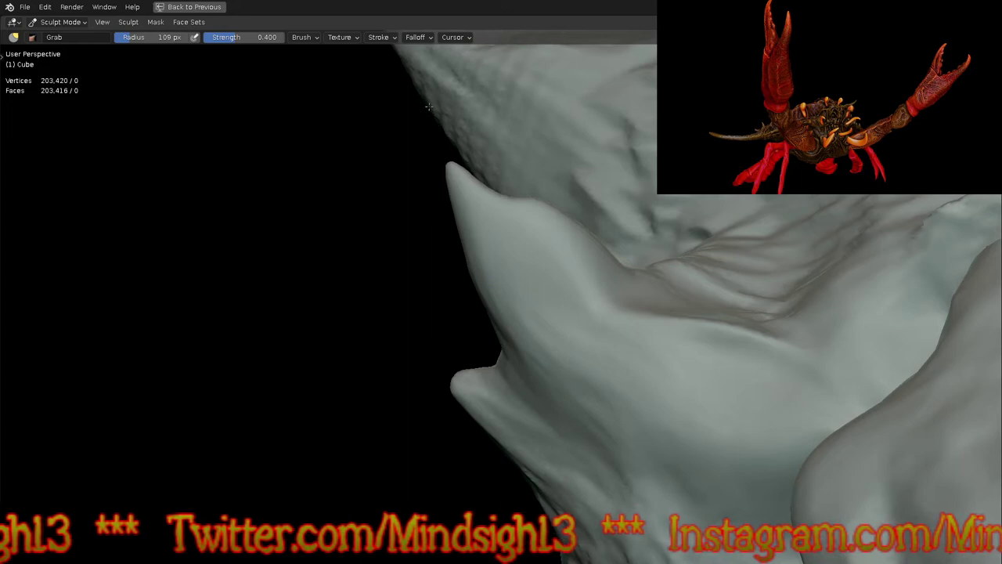
middle_click_drag(423, 209, 426, 320, "ctrl")
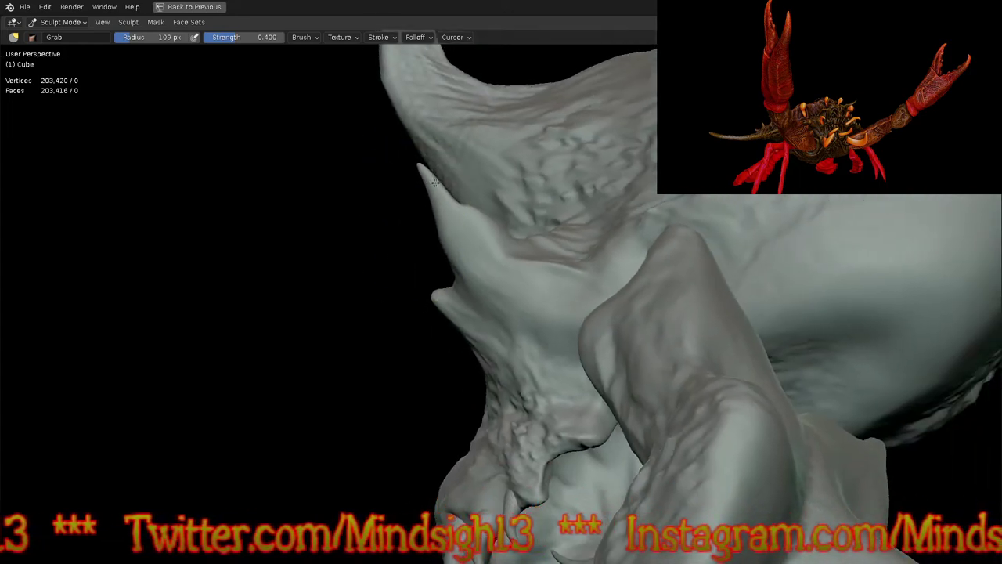
mouse_move(392, 319)
middle_mouse_down()
mouse_move(553, 387)
mouse_move(577, 416)
middle_mouse_up()
mouse_move(585, 285)
middle_mouse_down("ctrl")
mouse_move(569, 372)
mouse_move(649, 425)
mouse_move(609, 414)
mouse_move(608, 401)
middle_mouse_up("ctrl")
middle_click_drag(578, 346, 569, 253, "ctrl")
middle_click_drag(565, 213, 570, 289)
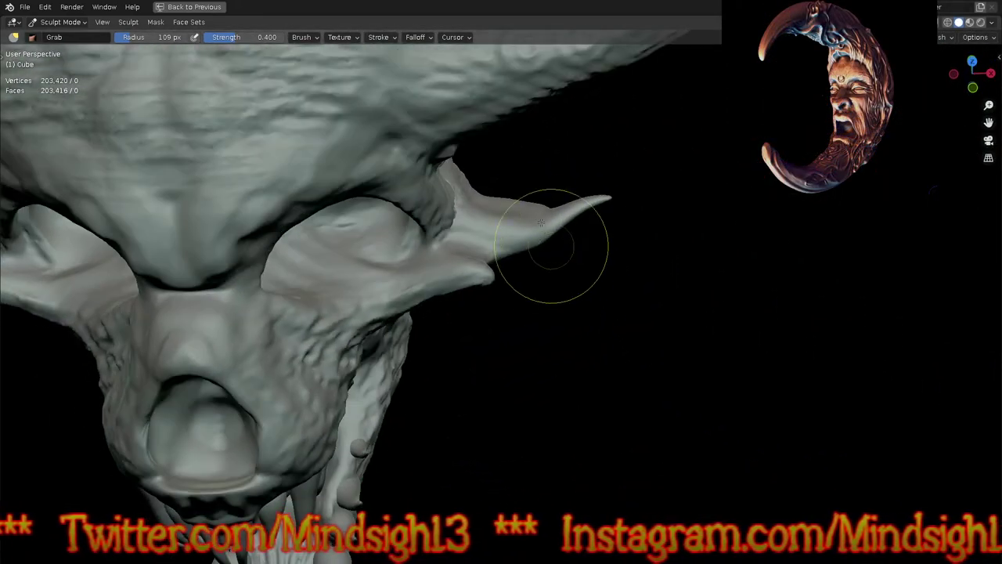
left_click_drag(546, 214, 540, 184)
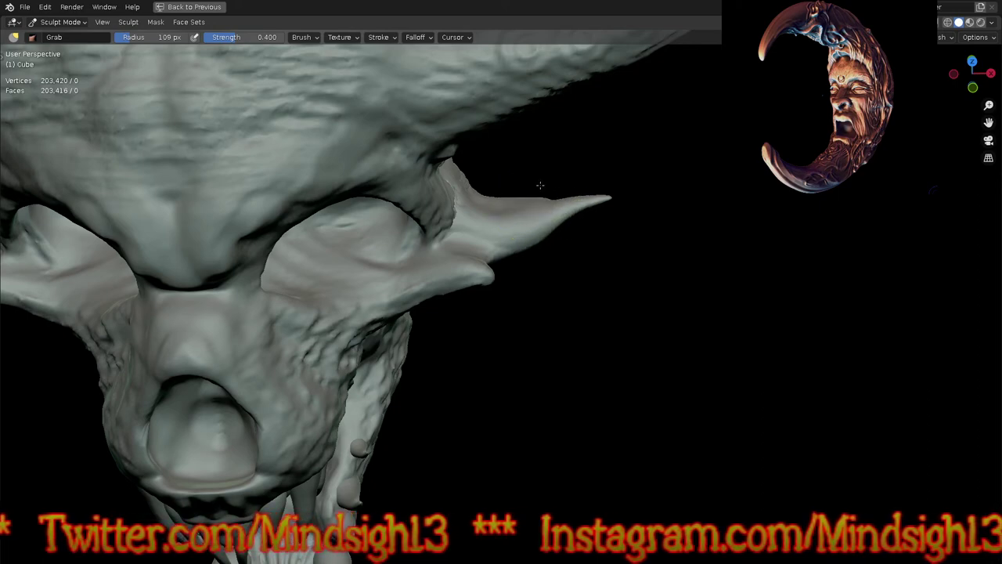
Step: Inflate the lower edge of the cheekbone behind the spike to deepen the crease beneath it
key("i")
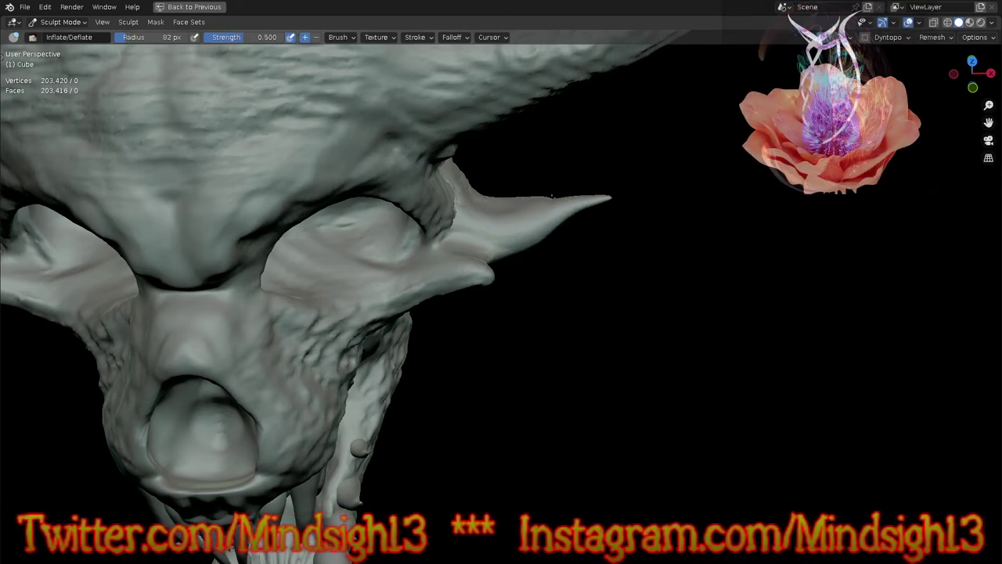
middle_click_drag(616, 339, 569, 212)
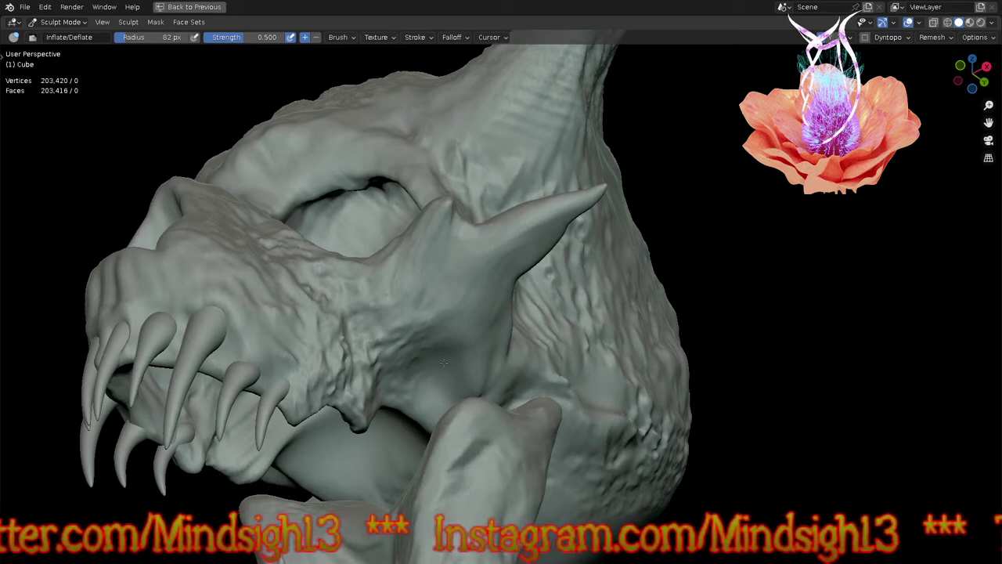
scroll(448, 374, "up", 4)
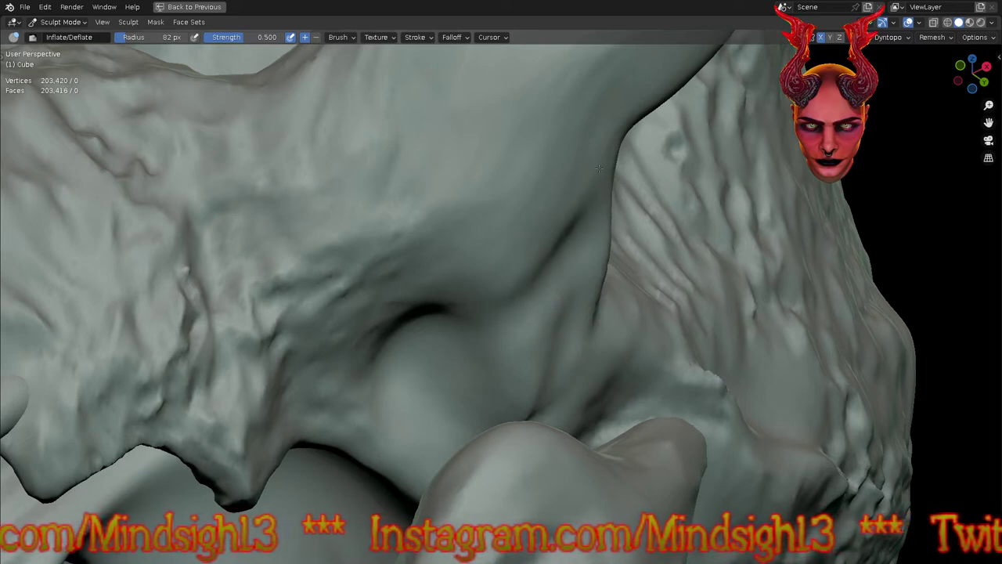
left_click_drag(583, 217, 499, 308)
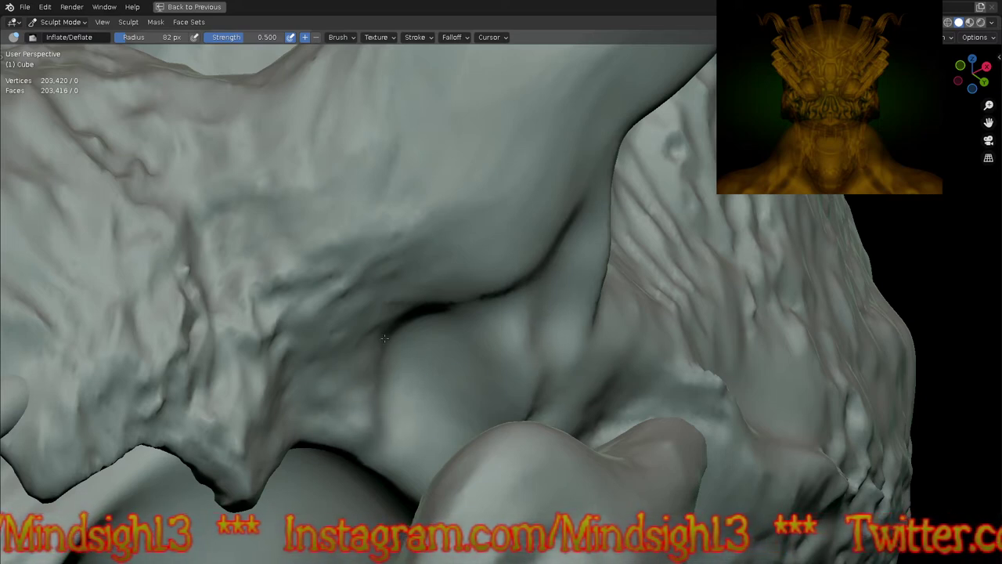
Step: Thicken the undersides of the outer cheekbone spikes by grabbing them downward, including from the front view
scroll(465, 256, "down", 8)
mouse_move(423, 368)
middle_mouse_down()
mouse_move(532, 441)
mouse_move(541, 418)
middle_mouse_up()
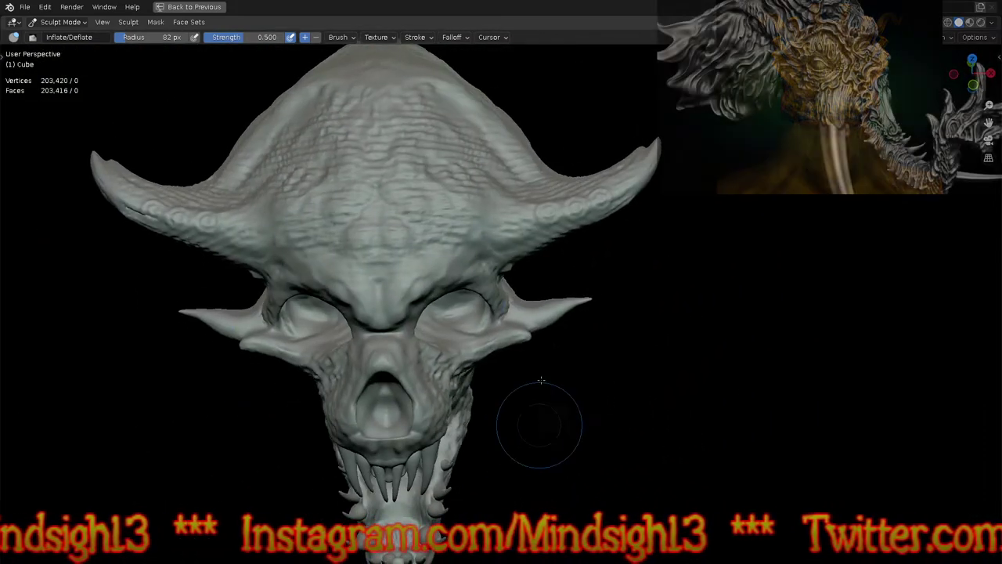
key("g")
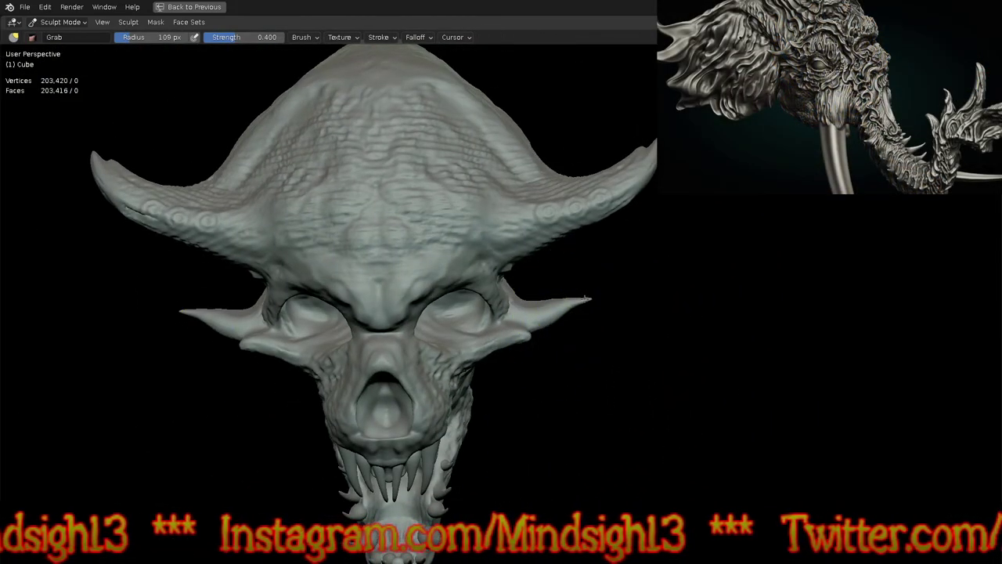
mouse_move(545, 321)
left_mouse_down()
mouse_move(494, 315)
mouse_move(539, 308)
mouse_move(566, 340)
left_mouse_up()
key("KP_1")
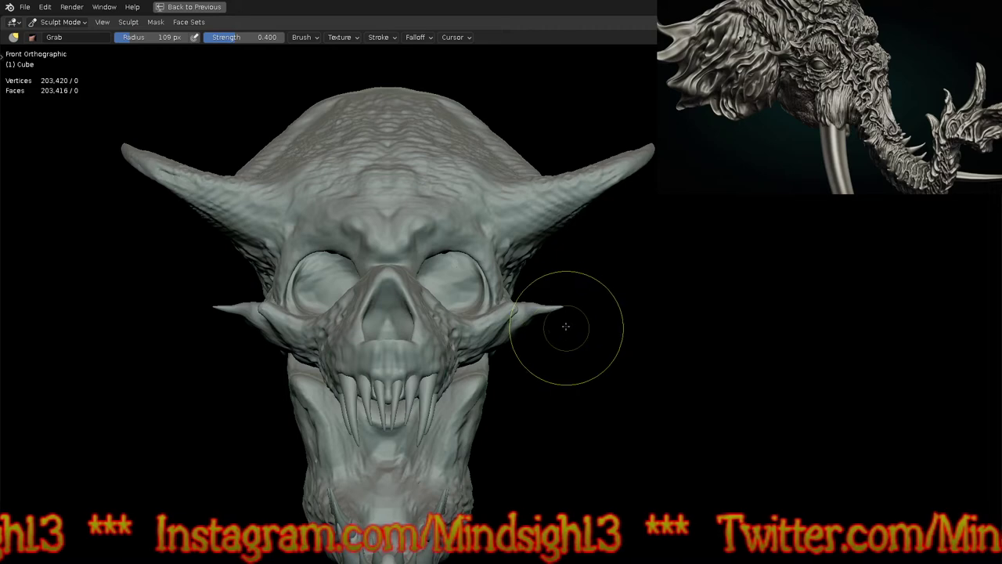
left_click_drag(531, 318, 535, 349)
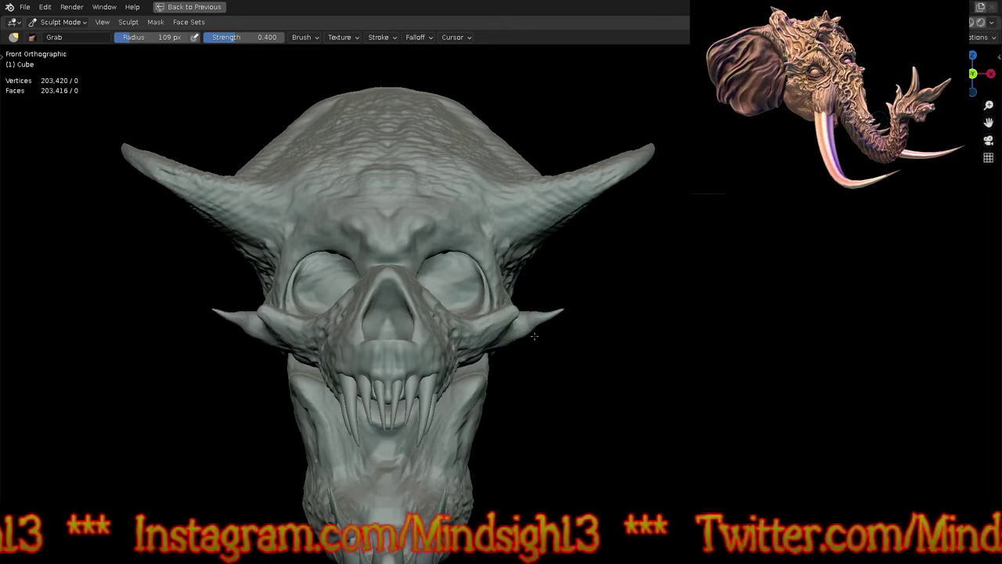
Step: Reshape the upper gum line over the two central front teeth with the Grab brush, arching it around their roots
middle_click_drag(559, 425, 517, 270)
middle_click_drag(562, 342, 564, 241, "ctrl")
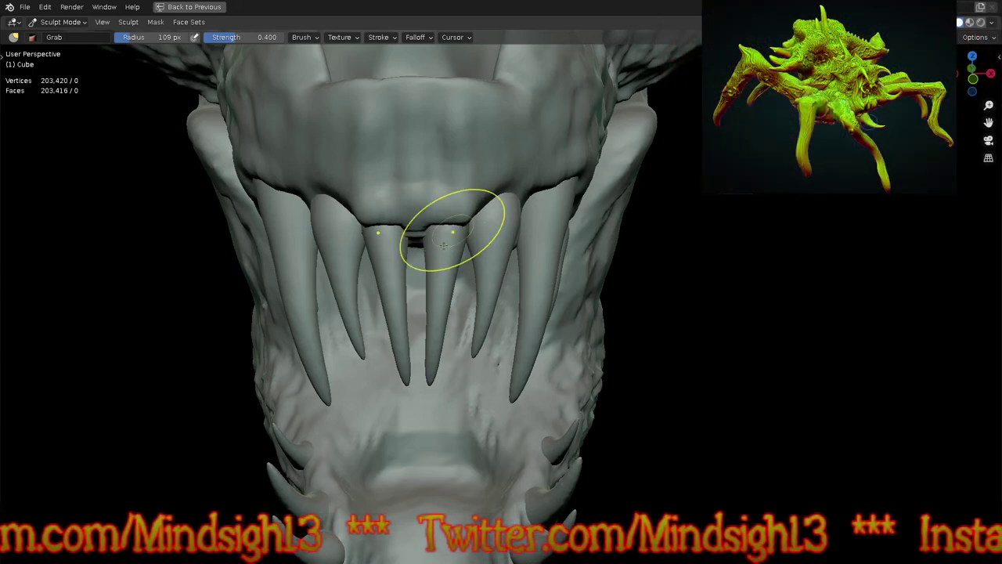
left_click_drag(425, 212, 452, 148)
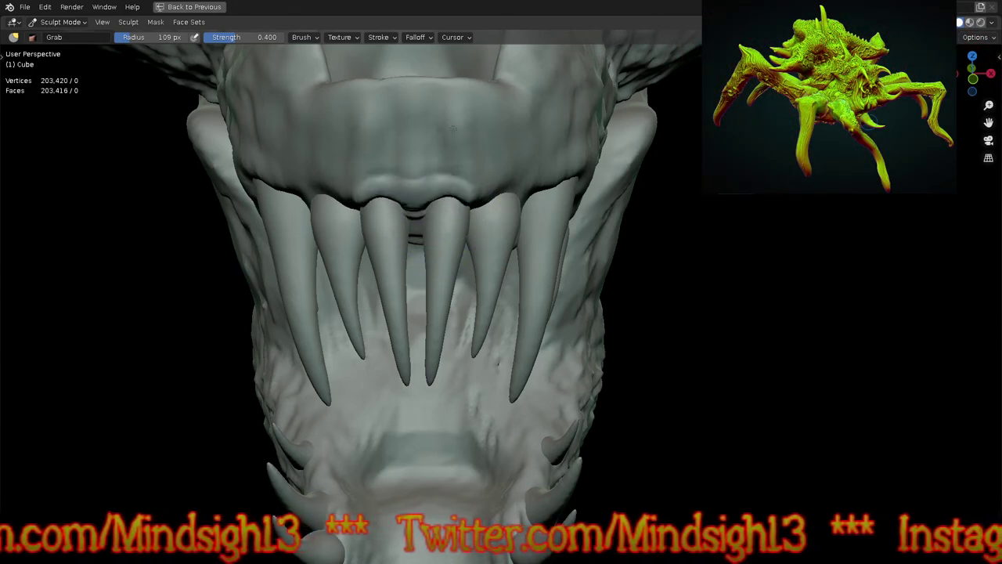
left_click_drag(447, 206, 448, 234)
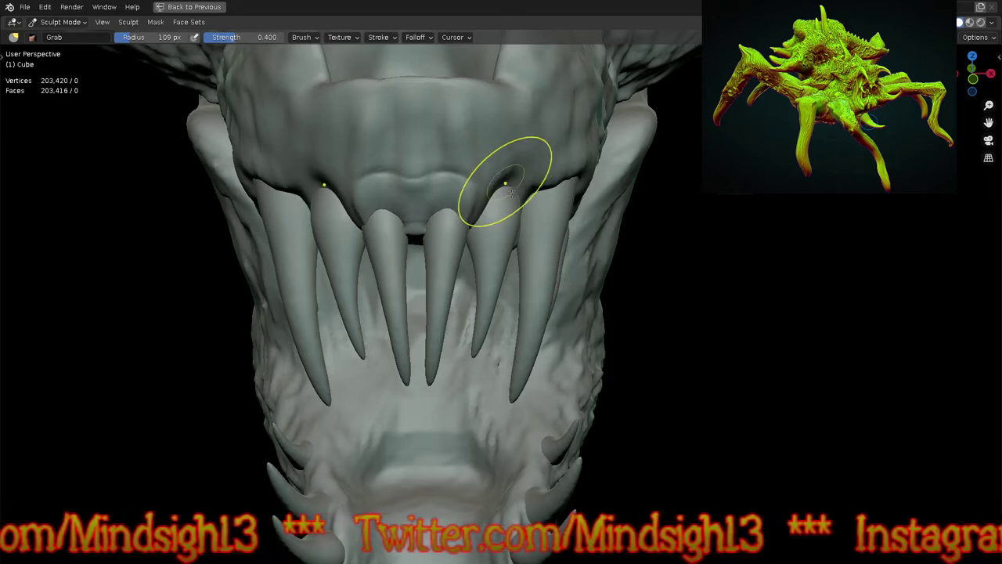
Step: Grab the gum edges between the upper front and side teeth to fit them closely against the roots
mouse_move(483, 217)
middle_mouse_down()
mouse_move(492, 250)
mouse_move(476, 185)
middle_mouse_up()
left_click_drag(432, 225, 397, 236)
left_click_drag(398, 238, 404, 230)
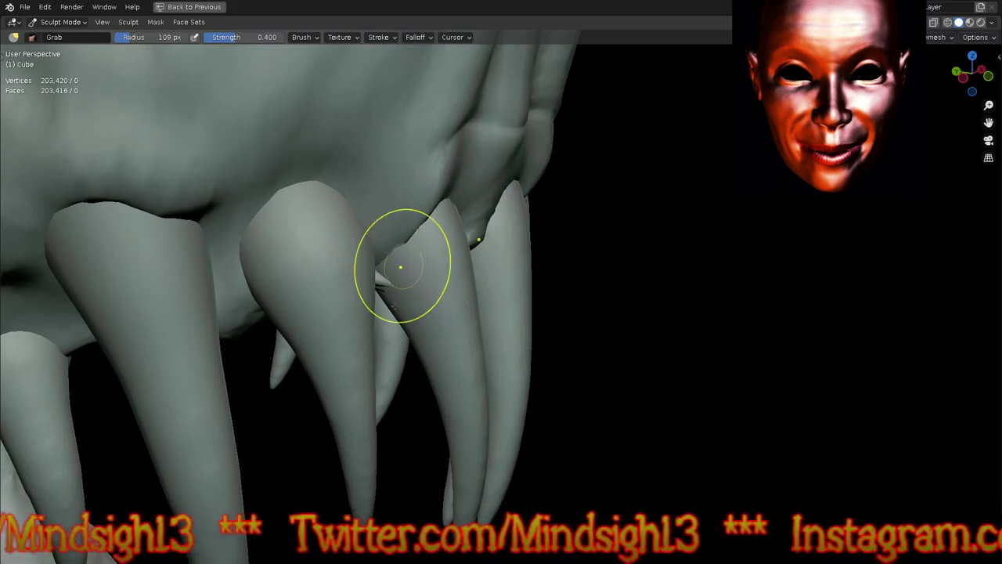
left_click_drag(379, 279, 361, 263)
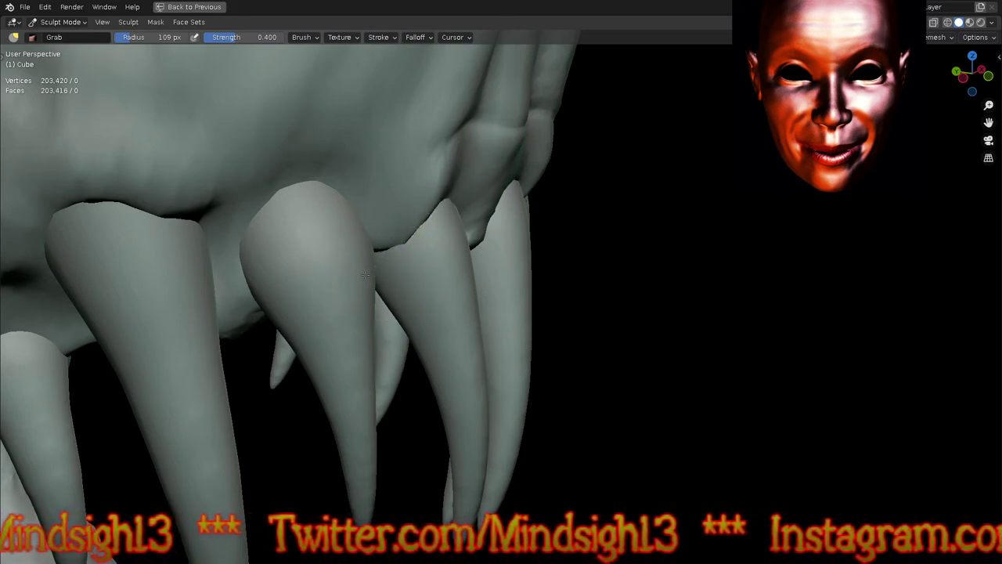
Step: Make the lower jaw the active sculpt object and carve creases along its upright rear branch with the Draw Sharp brush
middle_click_drag(439, 238, 443, 396, "ctrl")
middle_click_drag(543, 289, 479, 320)
scroll(479, 321, "down", 5)
middle_click_drag(476, 447, 530, 315)
scroll(530, 336, "up", 4)
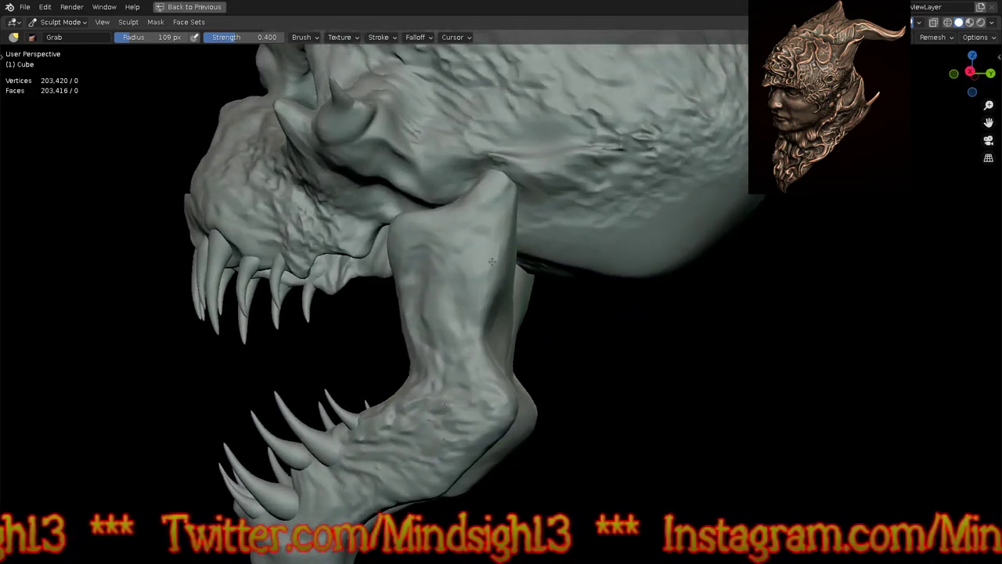
key("q")
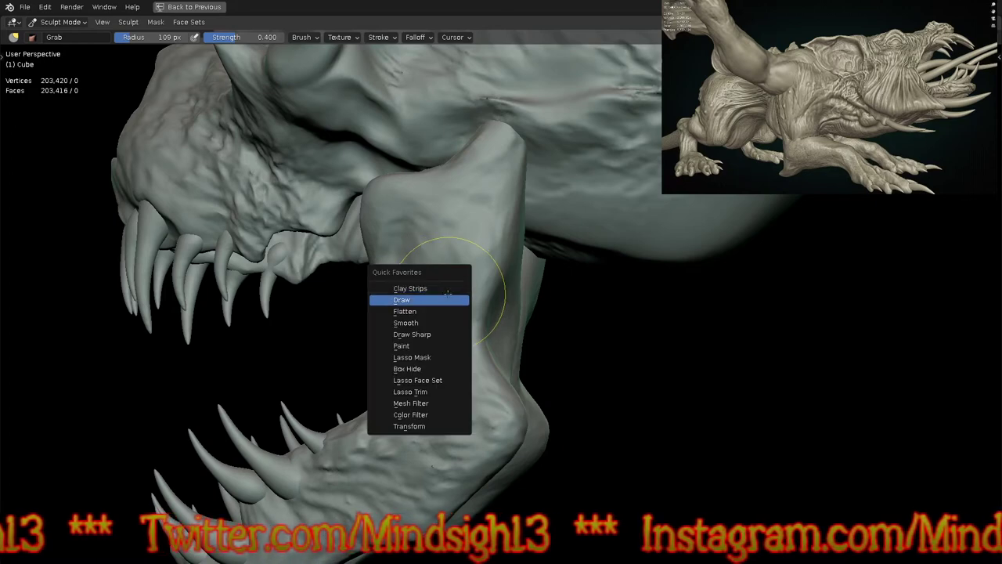
left_click(463, 334)
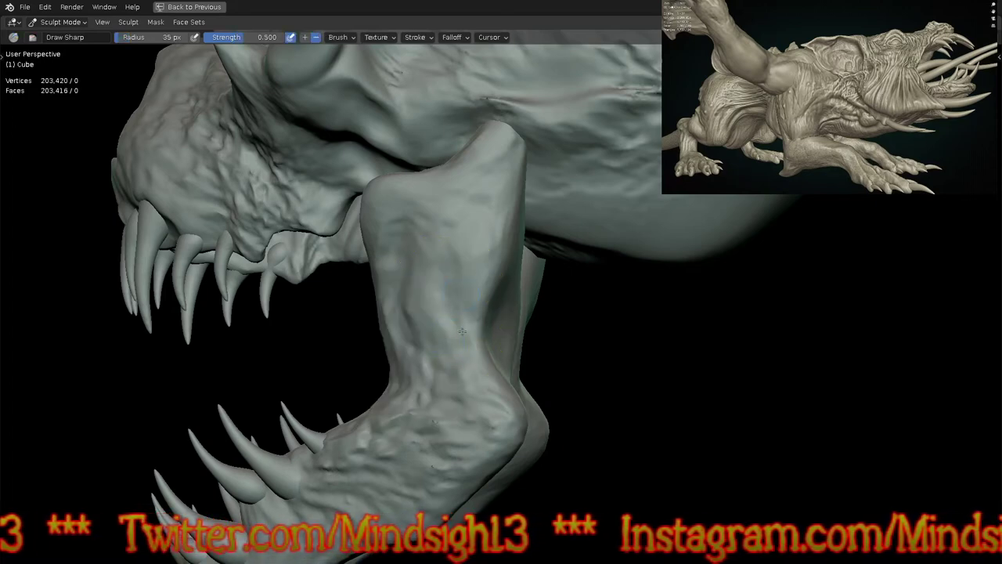
key("alt+q")
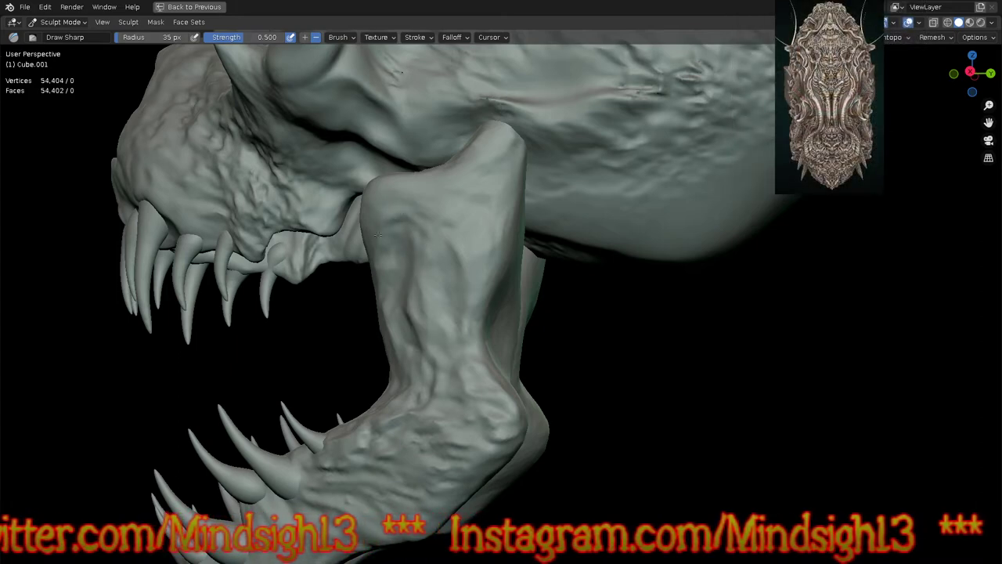
mouse_move(402, 184)
left_mouse_down()
mouse_move(507, 130)
mouse_move(508, 182)
left_mouse_up()
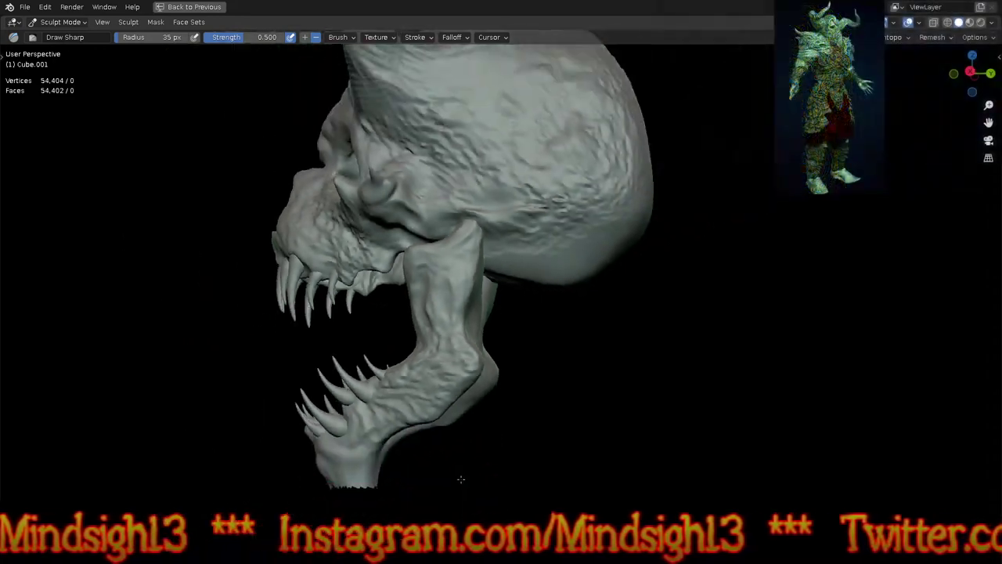
Step: Carve long vertical grooves down the side of the elongated chin spike with Draw Sharp
middle_click_drag(462, 419, 519, 436)
scroll(343, 339, "up", 5)
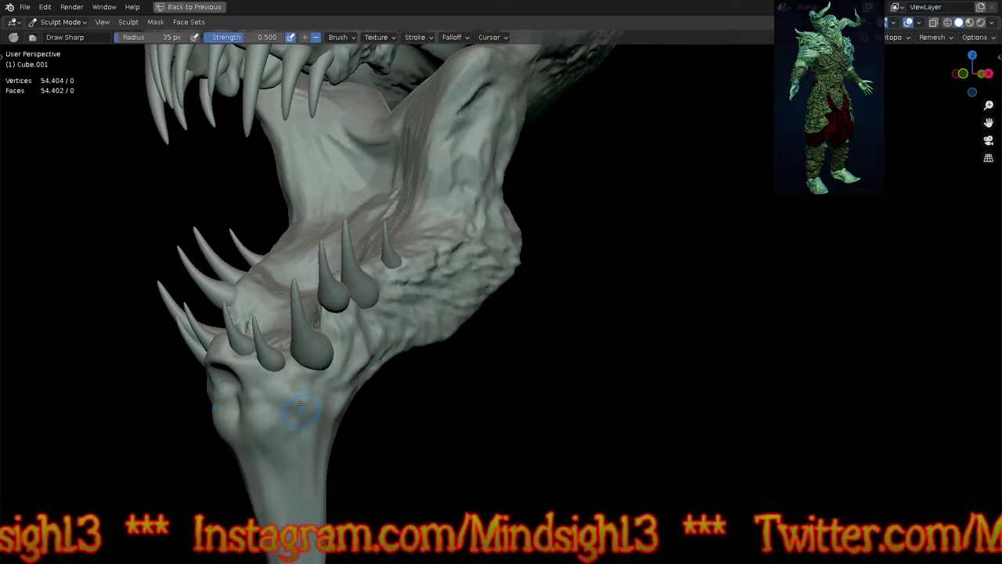
scroll(448, 443, "down", 4)
middle_click_drag(448, 443, 548, 459)
scroll(346, 281, "up", 5)
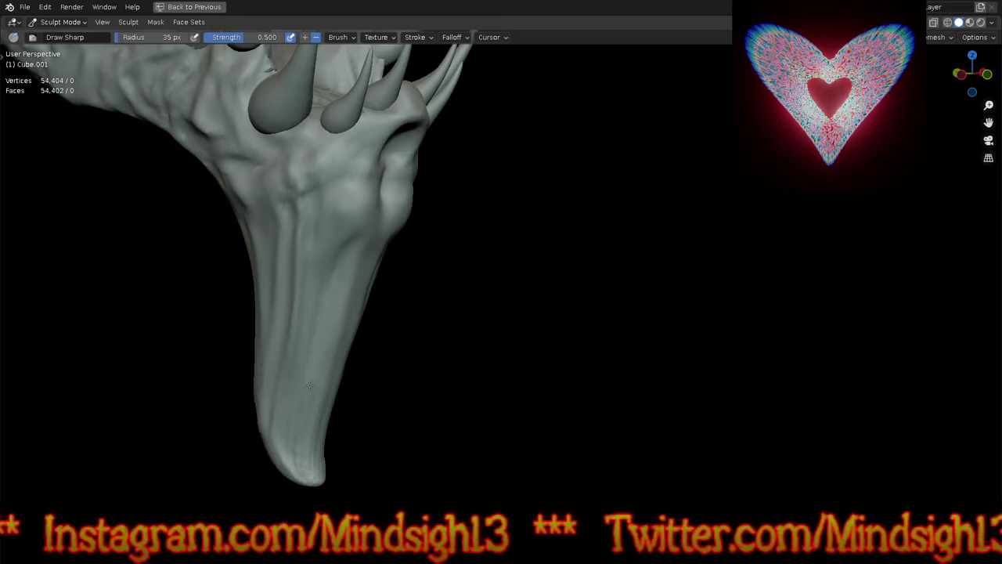
Step: Carve creases around the hollow and bulge below the lower front teeth and continue a groove down the chin spike
mouse_move(365, 426)
middle_mouse_down()
mouse_move(412, 311)
mouse_move(400, 246)
middle_mouse_up()
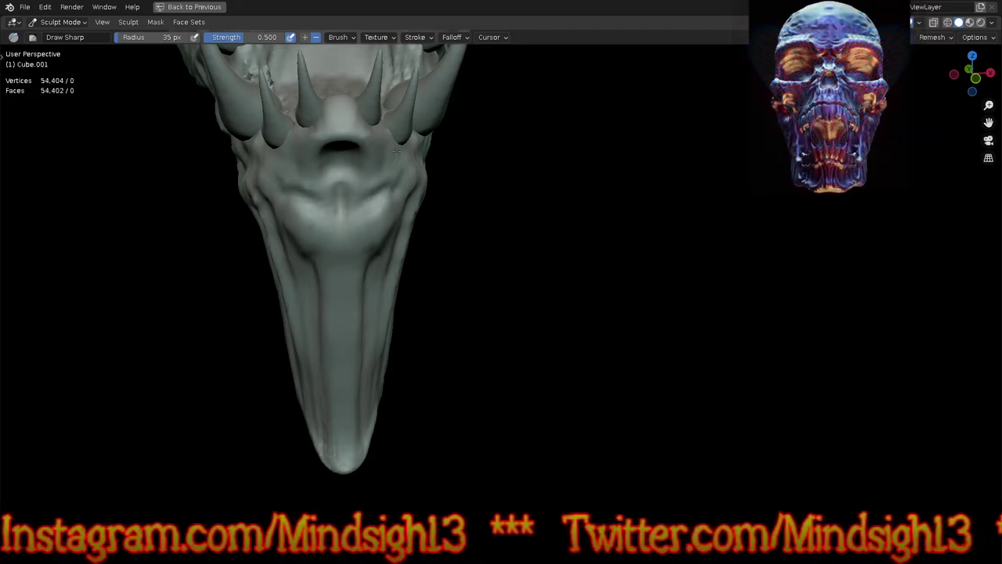
mouse_move(377, 188)
left_mouse_down()
mouse_move(359, 206)
mouse_move(386, 143)
left_mouse_up()
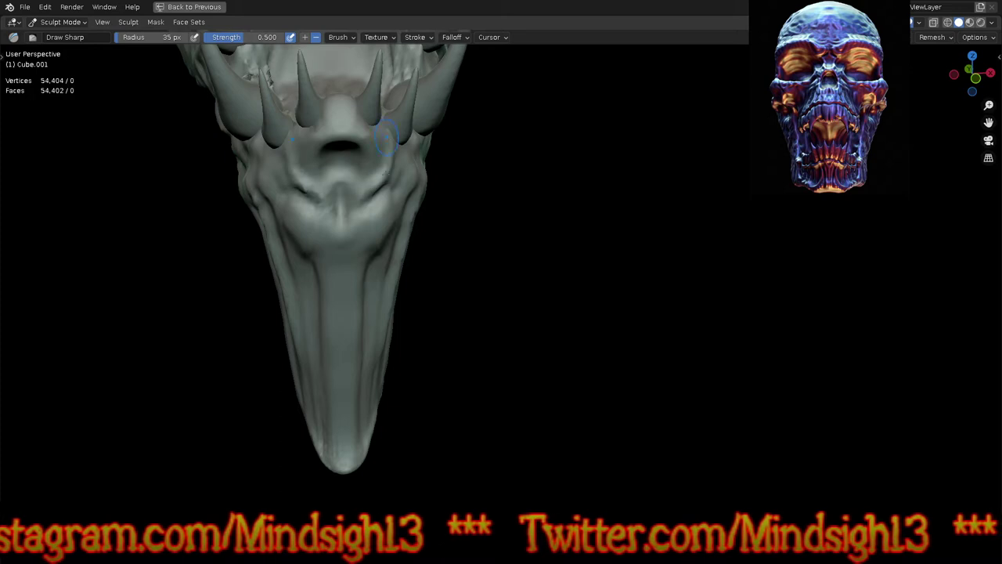
middle_click_drag(359, 200, 431, 168)
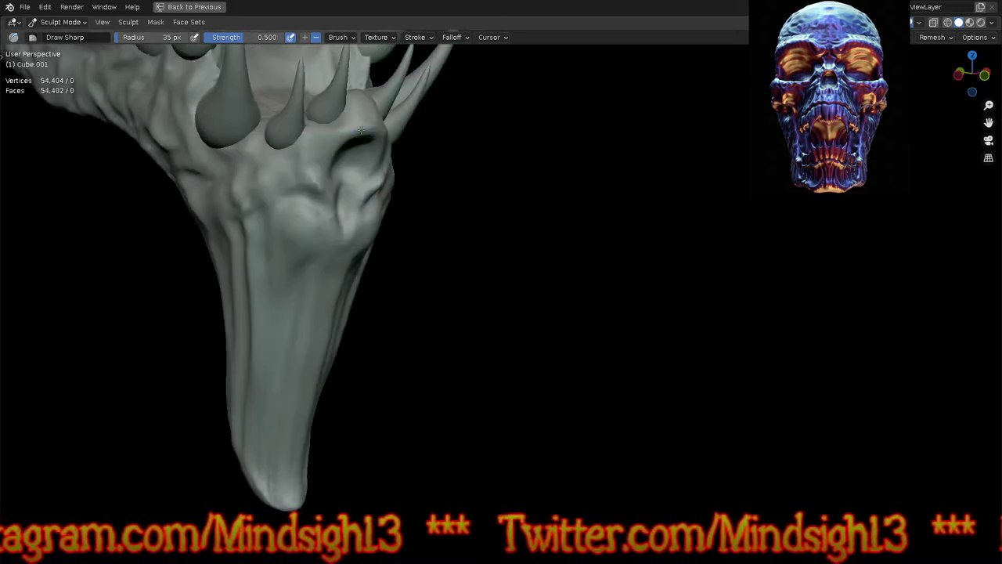
mouse_move(337, 151)
left_mouse_down()
mouse_move(331, 191)
mouse_move(371, 137)
left_mouse_up()
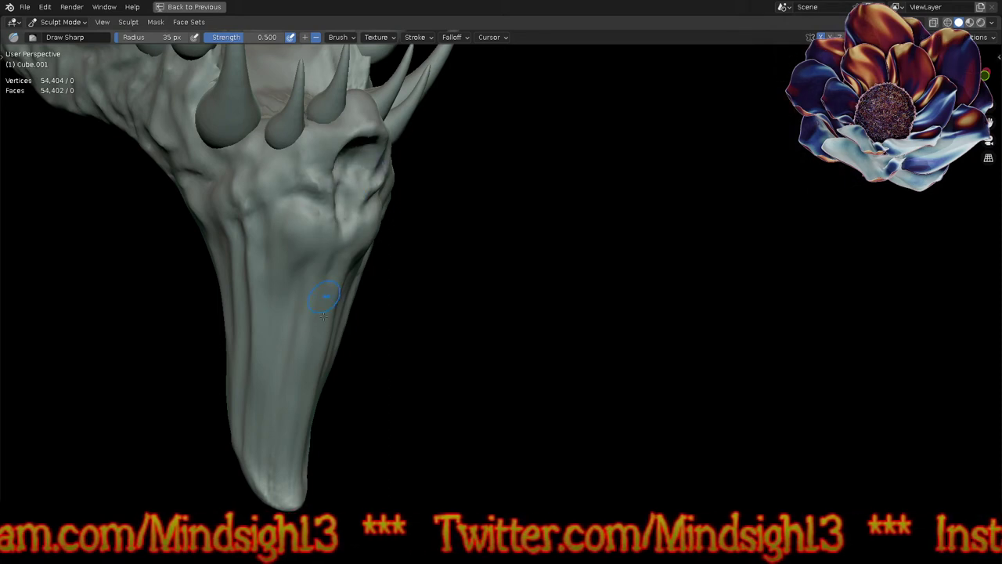
left_click_drag(320, 318, 295, 459)
Step: Carve wrinkled creases into the side of the lower jaw below the side teeth and back along its upper edge
mouse_move(473, 343)
middle_mouse_down()
mouse_move(414, 351)
mouse_move(431, 365)
mouse_move(431, 432)
mouse_move(487, 413)
mouse_move(509, 449)
mouse_move(528, 397)
mouse_move(474, 424)
mouse_move(466, 409)
middle_mouse_up()
scroll(465, 410, "up", 5)
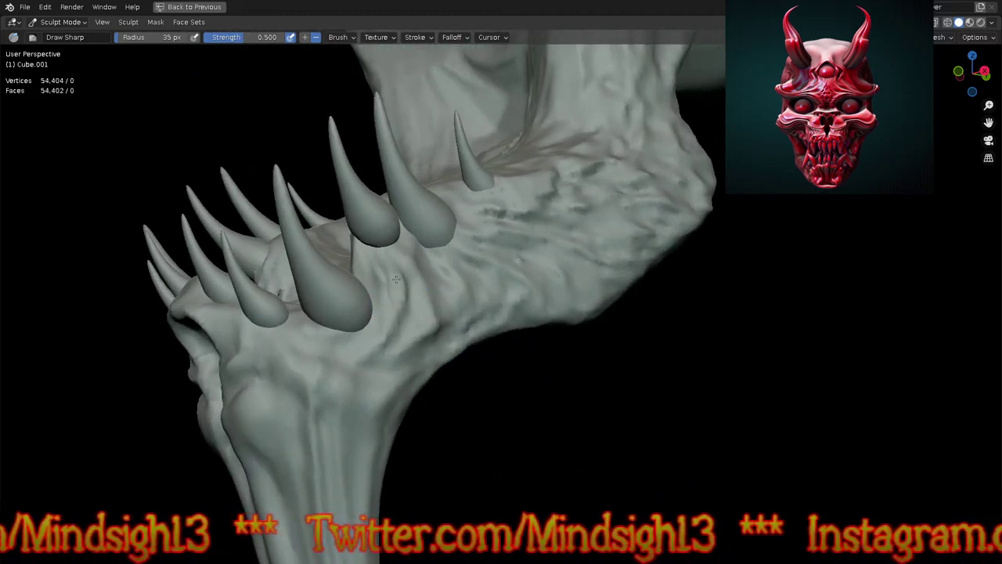
left_click_drag(376, 356, 409, 349)
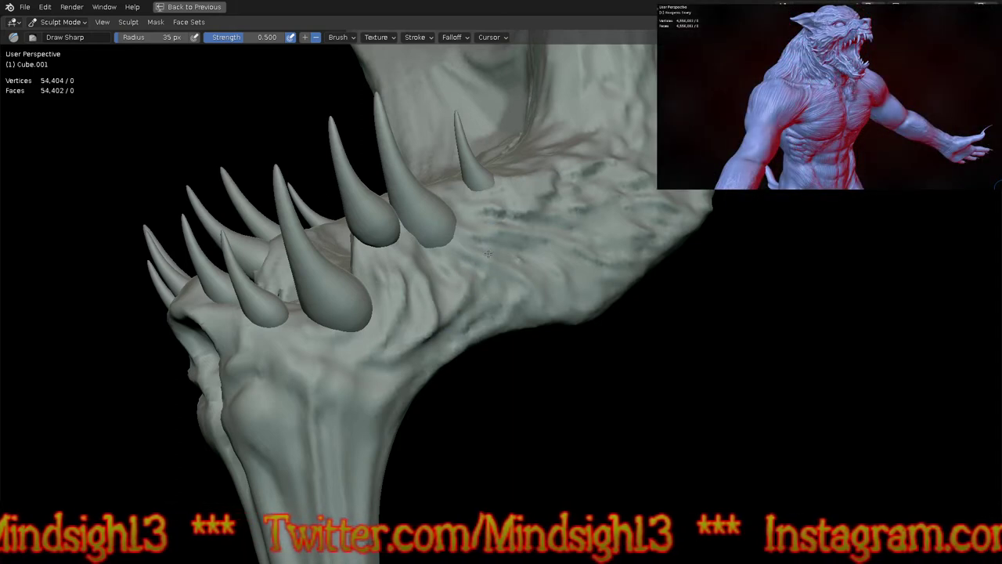
left_click_drag(540, 182, 636, 164)
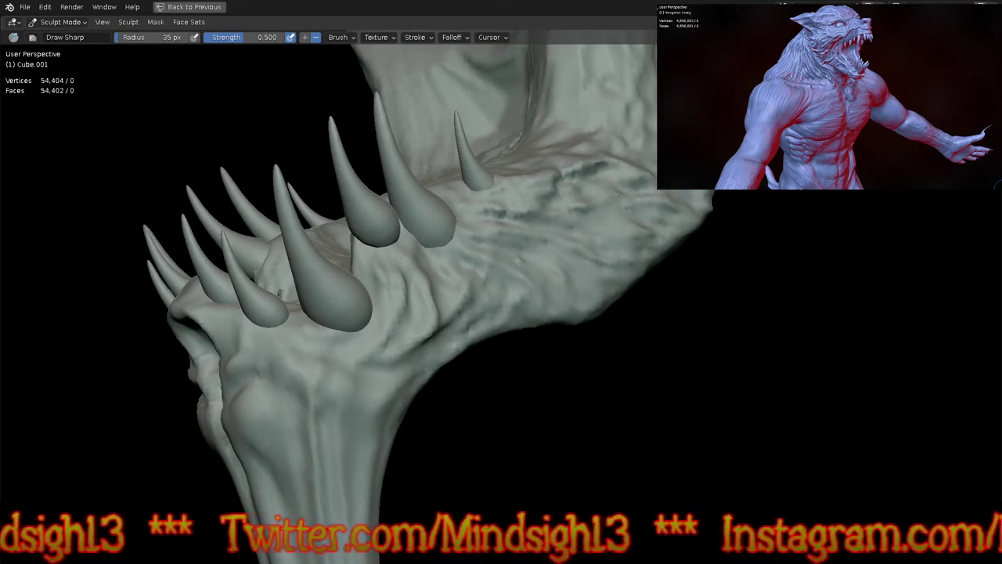
Step: Pull the jawbone up around the bases of the lower side teeth using the Grab brush with a 213 px radius
middle_click_drag(585, 237, 582, 295, "ctrl")
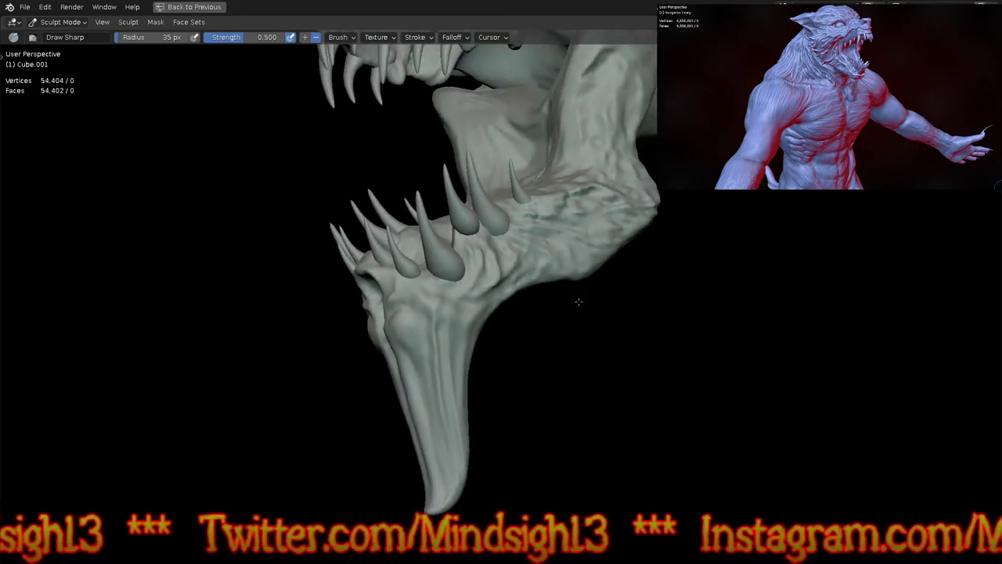
middle_click_drag(443, 276, 490, 191, "ctrl")
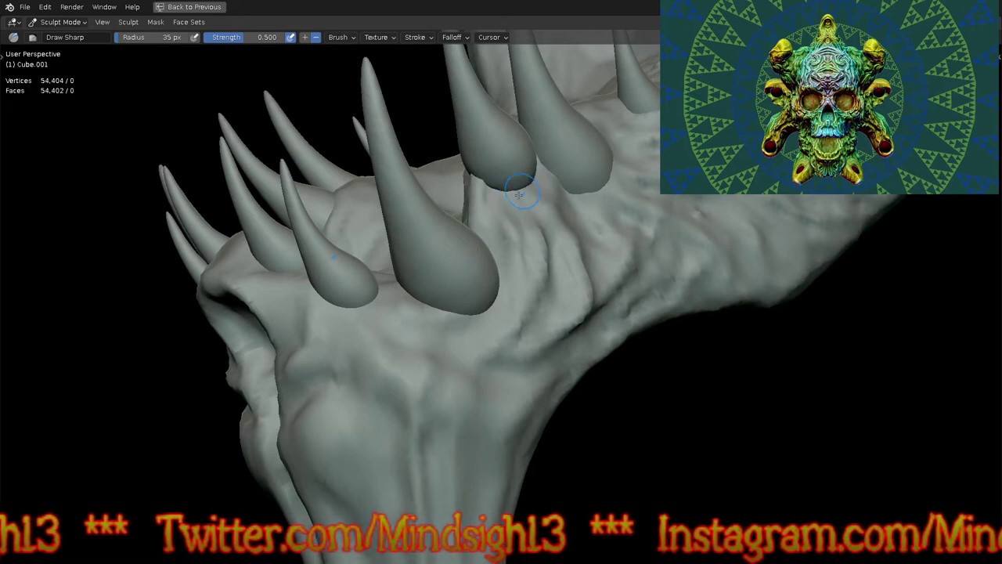
key("g")
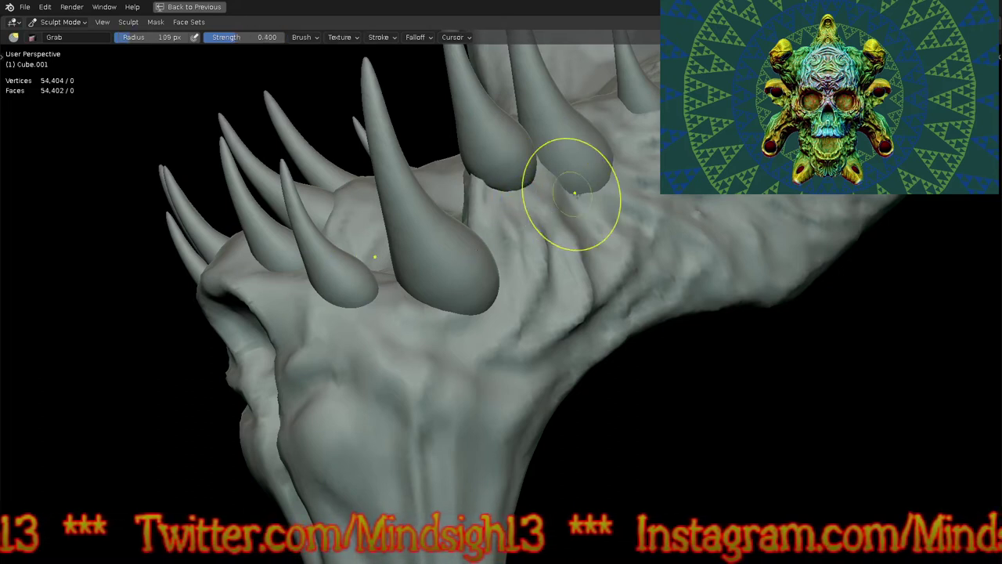
key("f")
left_click_drag(510, 156, 506, 139)
left_click_drag(588, 137, 586, 89)
left_click_drag(664, 95, 653, 65)
mouse_move(570, 147)
left_mouse_down()
mouse_move(592, 138)
mouse_move(546, 177)
mouse_move(529, 149)
left_mouse_up()
left_click_drag(526, 146, 490, 125)
mouse_move(486, 256)
left_mouse_down()
mouse_move(473, 234)
mouse_move(475, 248)
mouse_move(436, 291)
left_mouse_up()
Step: Adjust the bone beside the large lower side teeth from above with the Grab brush to fit it around their bases
mouse_move(436, 291)
middle_mouse_down()
mouse_move(515, 279)
mouse_move(409, 222)
middle_mouse_up()
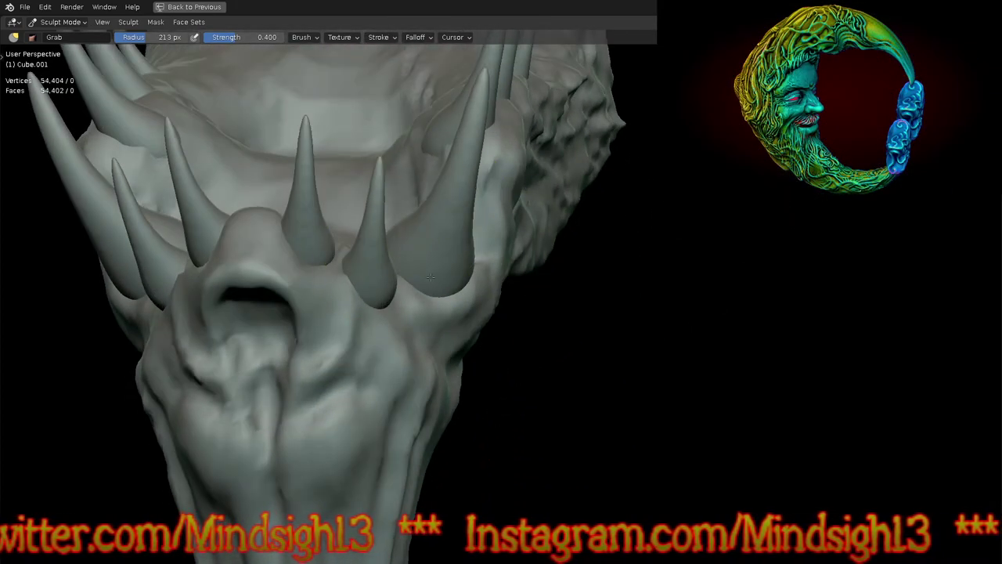
middle_click_drag(423, 264, 436, 297)
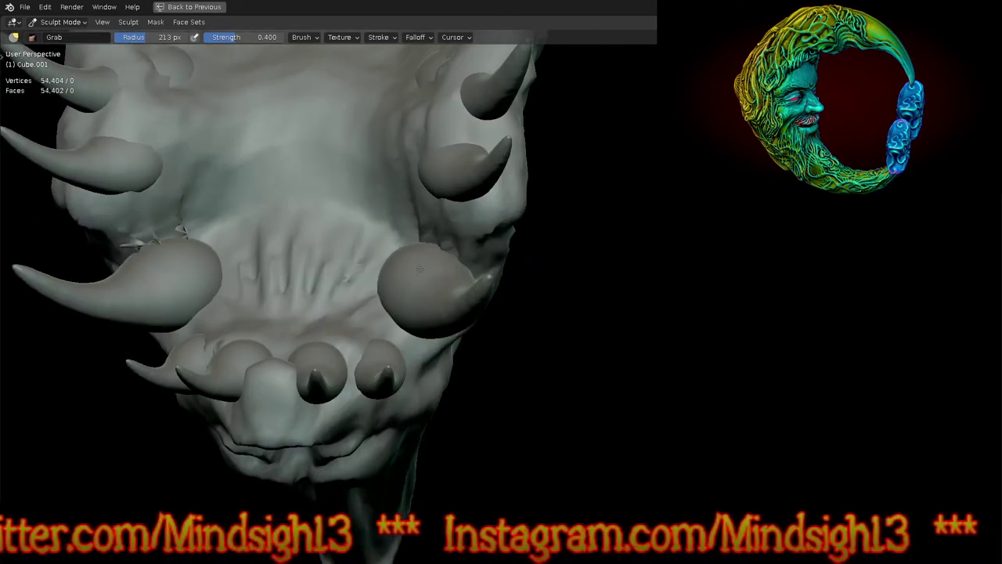
left_click_drag(446, 247, 457, 236)
mouse_move(438, 174)
left_mouse_down()
mouse_move(405, 185)
mouse_move(443, 153)
mouse_move(476, 144)
mouse_move(459, 125)
left_mouse_up()
left_click_drag(440, 191, 462, 205)
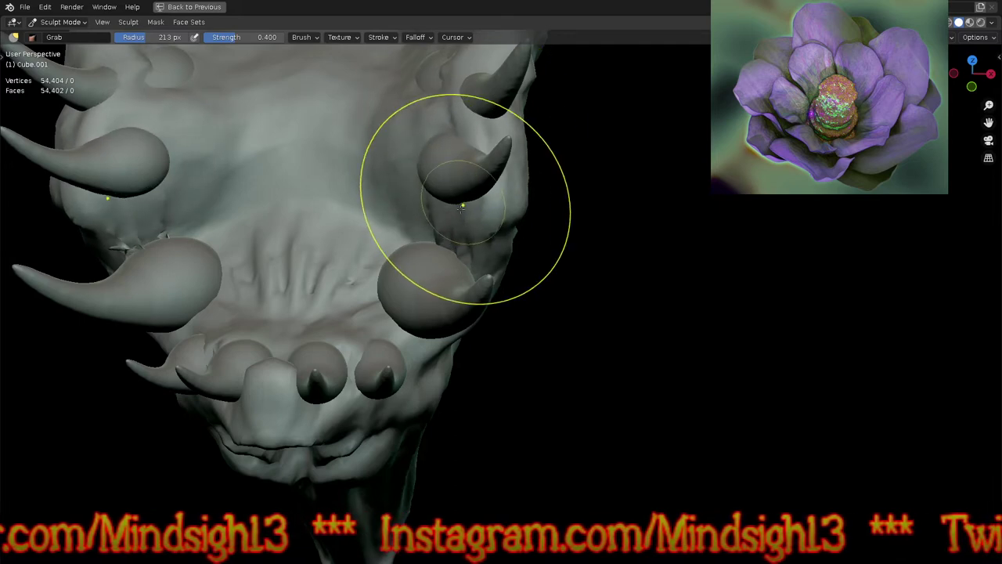
Step: In right side view, grab the lower jaw's rear corner backward into a point and widen the base of the upright branch forward
middle_click_drag(563, 329, 419, 332)
middle_click_drag(496, 292, 493, 336, "ctrl")
scroll(493, 336, "up", 5)
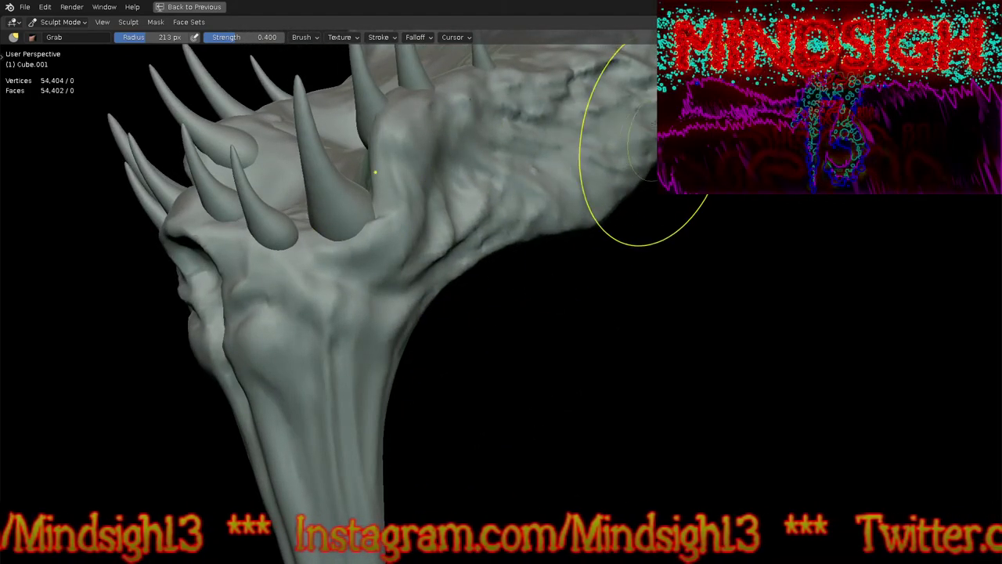
mouse_move(631, 167)
middle_mouse_down()
mouse_move(548, 418)
mouse_move(627, 382)
mouse_move(702, 403)
mouse_move(707, 392)
middle_mouse_up()
middle_click_drag(679, 286, 582, 302)
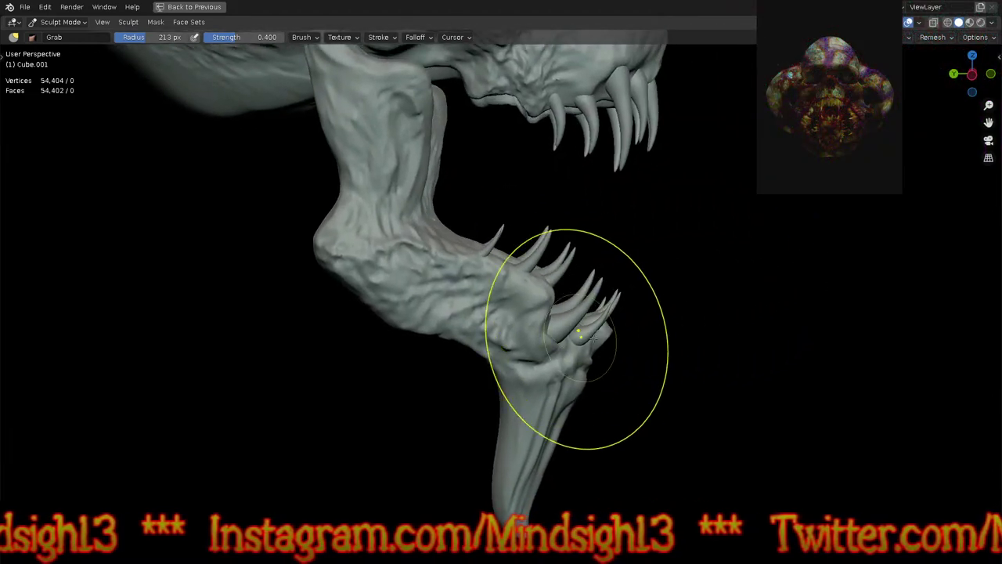
key("KP_3")
middle_click_drag(517, 330, 593, 329, "shift")
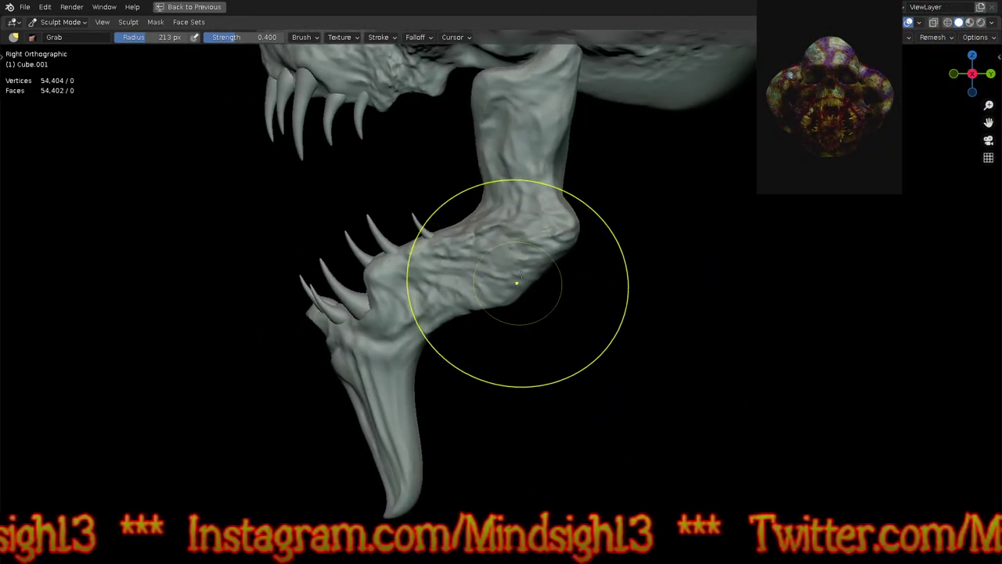
middle_click_drag(518, 285, 540, 171, "ctrl")
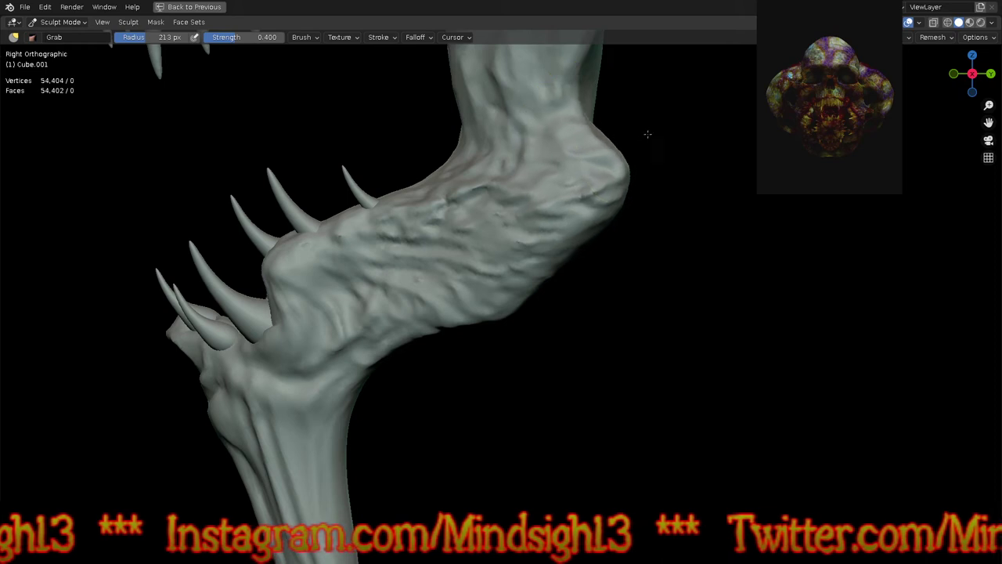
mouse_move(592, 162)
left_mouse_down()
mouse_move(655, 147)
mouse_move(650, 195)
mouse_move(650, 162)
left_mouse_up()
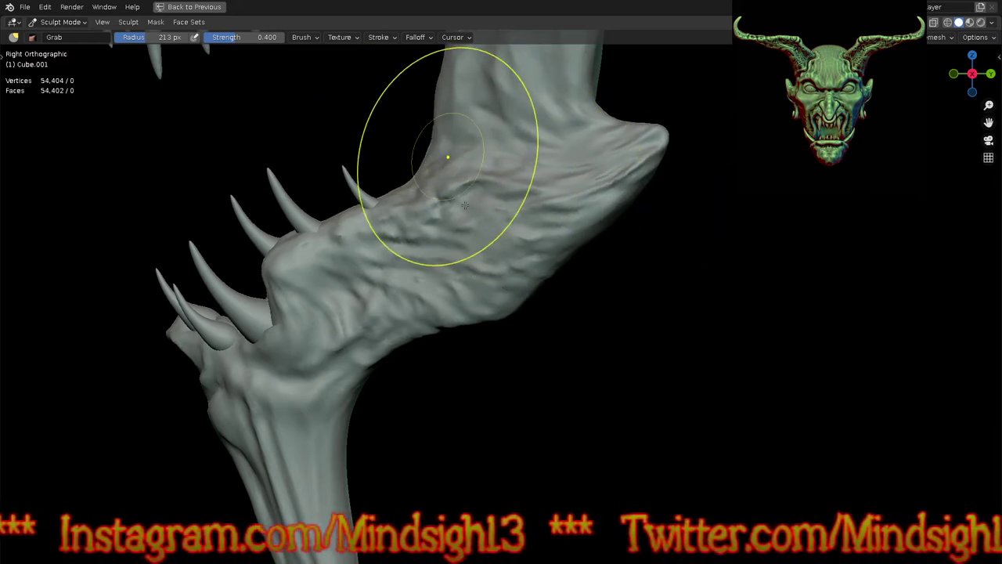
Step: Raise the upper outer edge of the lower jaw beside the back teeth into a pronounced ridge with the Grab brush
scroll(460, 181, "down", 5)
mouse_move(486, 230)
middle_mouse_down("shift")
mouse_move(533, 347)
mouse_move(571, 365)
middle_mouse_up("shift")
mouse_move(566, 313)
middle_mouse_down()
mouse_move(389, 233)
mouse_move(491, 216)
middle_mouse_up()
left_click_drag(463, 226, 397, 239)
mouse_move(356, 264)
middle_mouse_down()
mouse_move(593, 331)
mouse_move(627, 357)
mouse_move(609, 286)
mouse_move(669, 320)
mouse_move(604, 274)
mouse_move(625, 430)
mouse_move(624, 389)
mouse_move(642, 425)
mouse_move(637, 340)
mouse_move(576, 334)
middle_mouse_up()
mouse_move(524, 379)
middle_mouse_down("ctrl")
mouse_move(524, 266)
mouse_move(557, 282)
mouse_move(495, 242)
middle_mouse_up("ctrl")
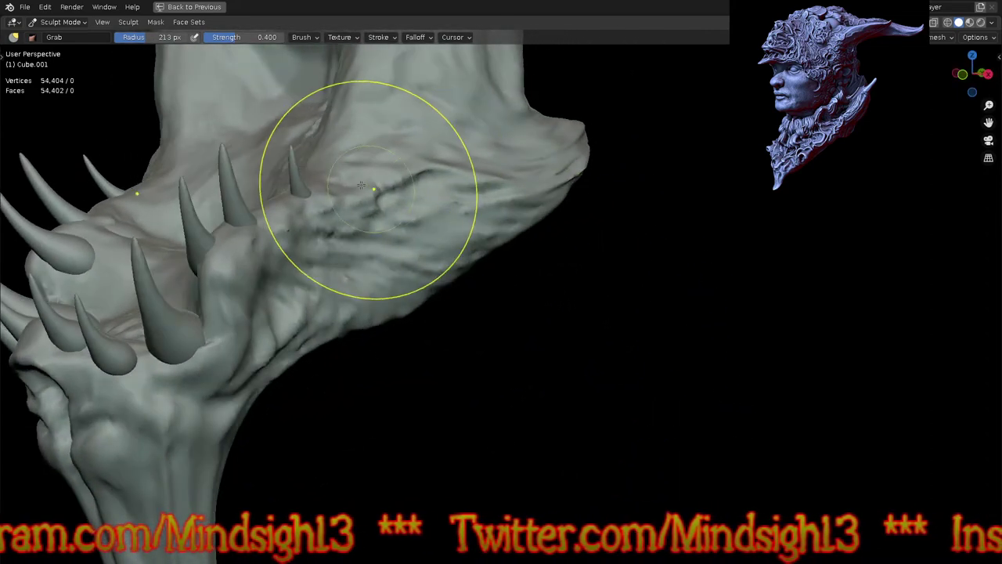
mouse_move(359, 181)
left_mouse_down()
mouse_move(367, 174)
mouse_move(320, 172)
left_mouse_up()
left_click_drag(304, 205, 305, 187)
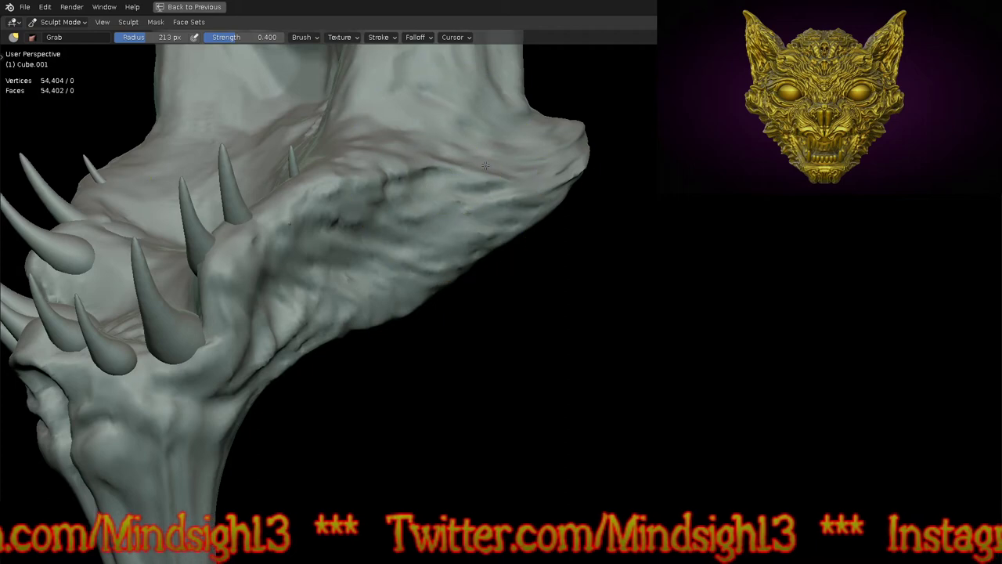
Step: Build up and even out the outer side of the lower jaw with the Clay Strips brush at 46 px radius and 0.208 strength
mouse_move(588, 288)
middle_mouse_down()
mouse_move(503, 298)
mouse_move(501, 338)
mouse_move(582, 340)
mouse_move(494, 354)
middle_mouse_up()
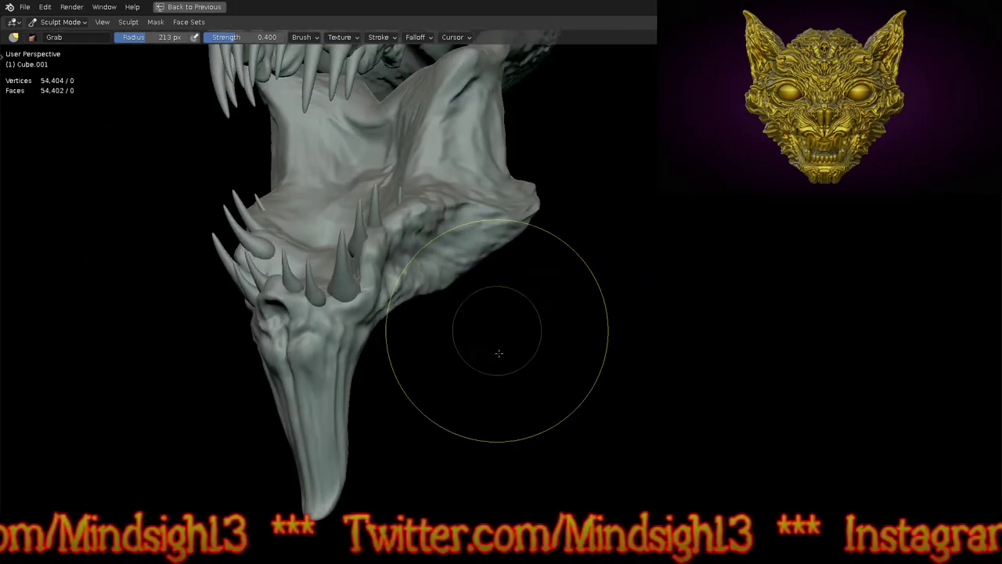
key("shift+space")
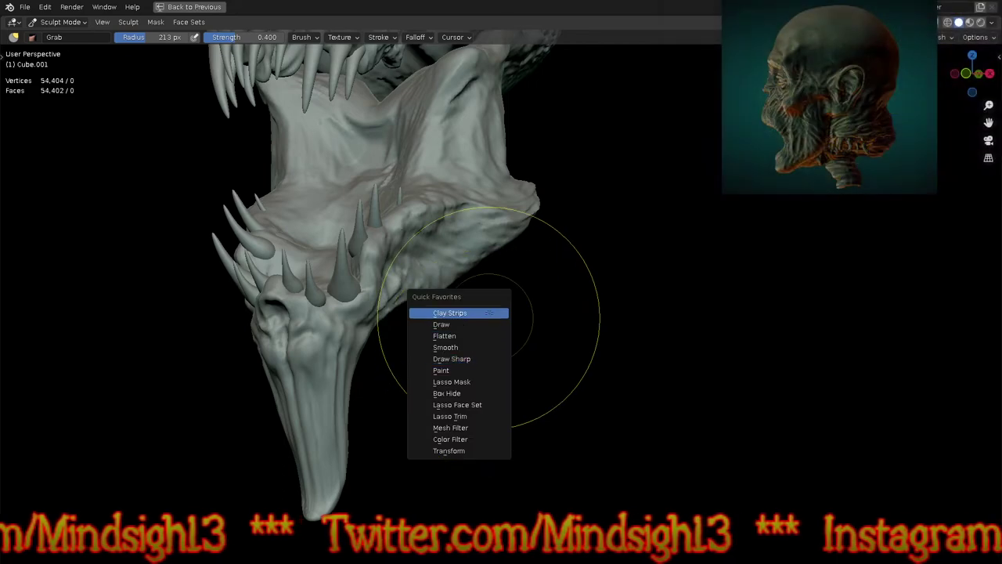
left_click(490, 320)
mouse_move(500, 413)
middle_mouse_down()
mouse_move(532, 403)
mouse_move(540, 428)
mouse_move(577, 384)
mouse_move(576, 415)
mouse_move(580, 402)
mouse_move(553, 385)
mouse_move(501, 394)
mouse_move(423, 339)
middle_mouse_up()
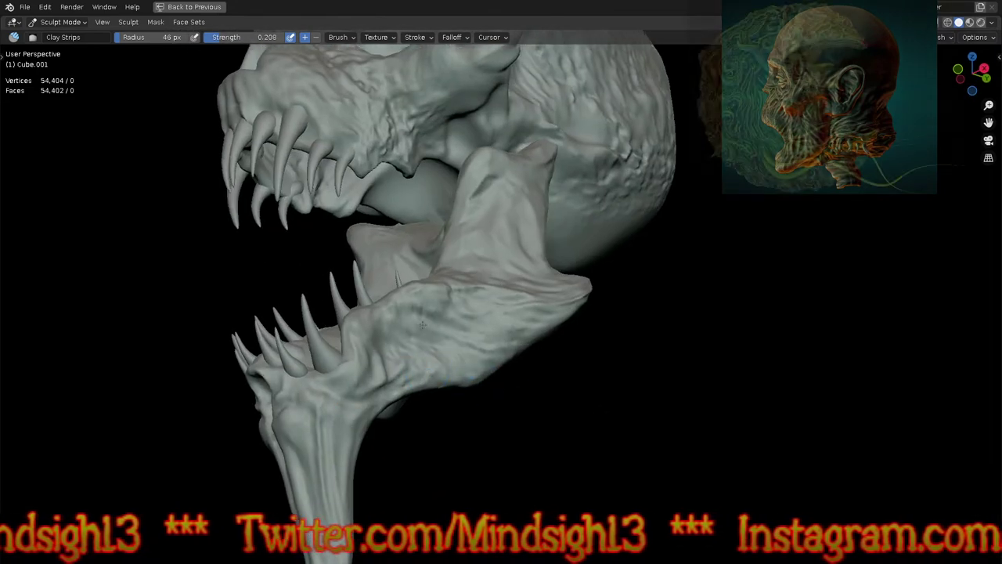
scroll(422, 338, "up", 3)
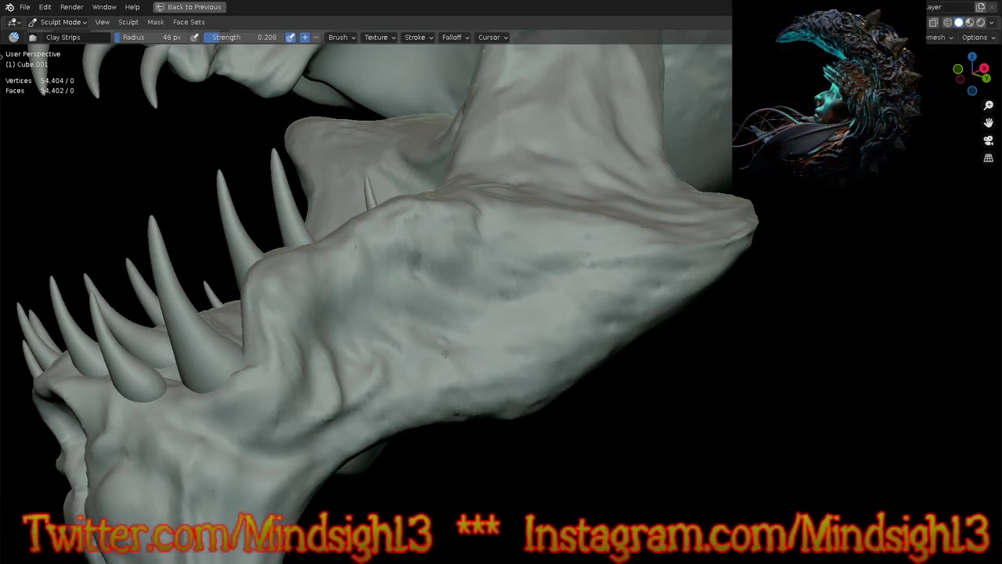
middle_click_drag(517, 423, 530, 385)
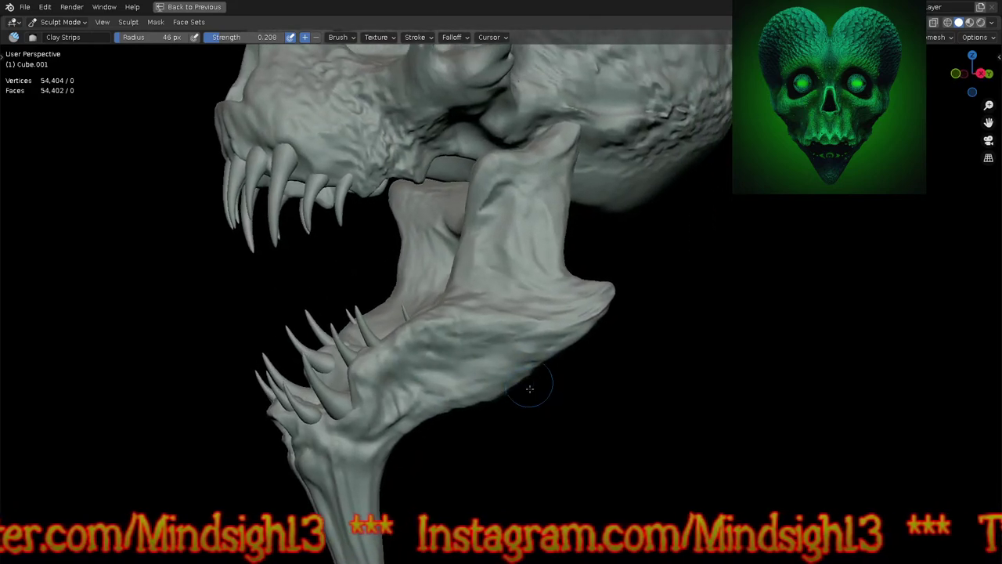
middle_click_drag(461, 422, 441, 494, "ctrl")
middle_click_drag(517, 370, 512, 398, "shift")
mouse_move(579, 360)
middle_mouse_down()
mouse_move(537, 367)
mouse_move(649, 418)
mouse_move(562, 379)
mouse_move(600, 403)
mouse_move(606, 393)
mouse_move(587, 380)
middle_mouse_up()
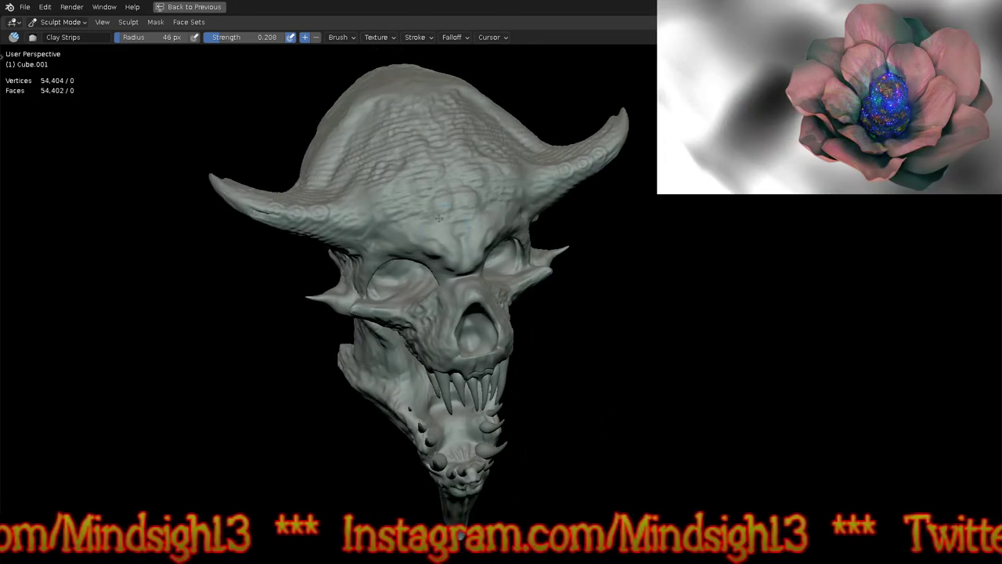
Step: Make the skull the sculpted mesh and roughen its forehead with the rocky brush at 35 px radius and 0.813 strength
scroll(440, 218, "up", 4)
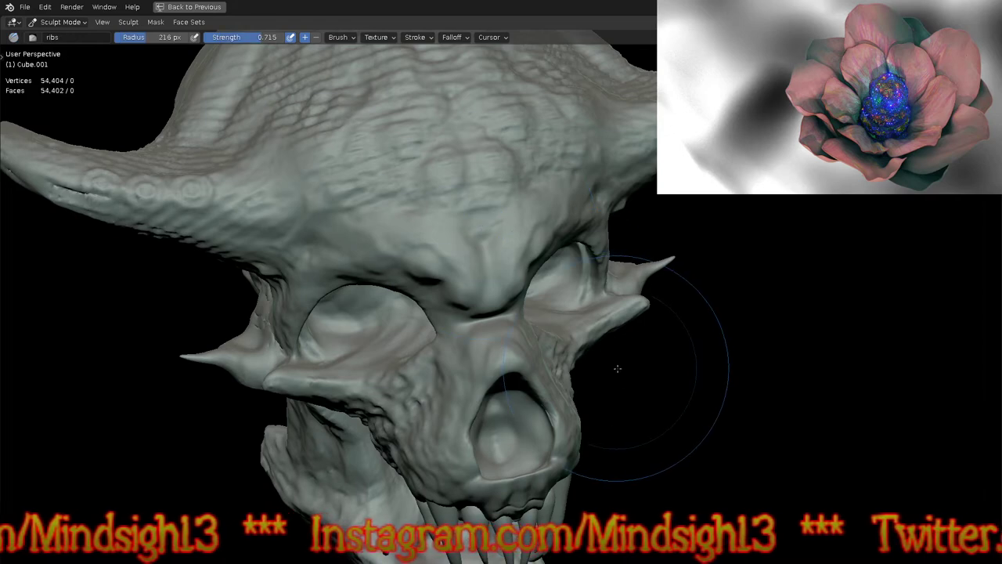
key("n")
left_click(888, 142)
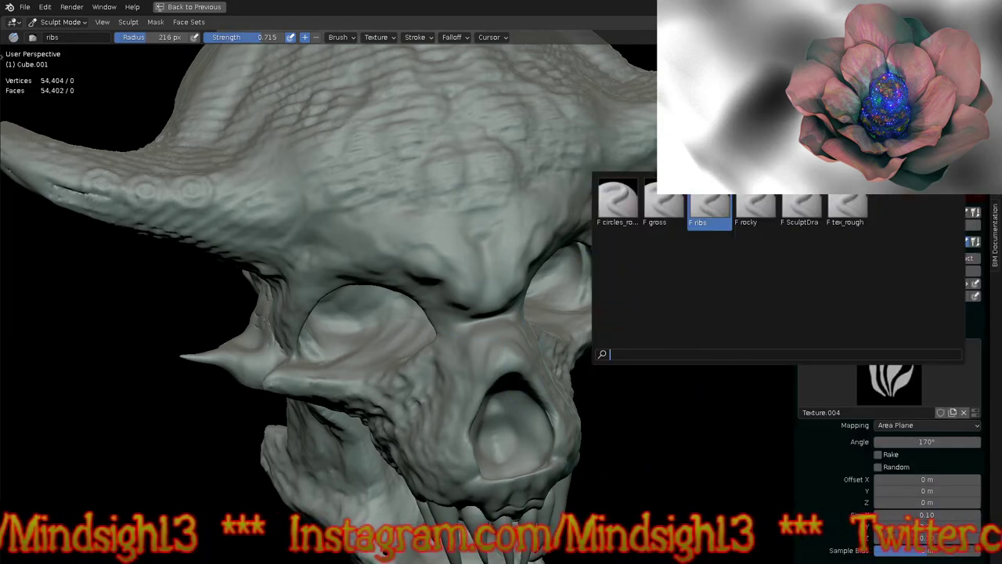
left_click(756, 206)
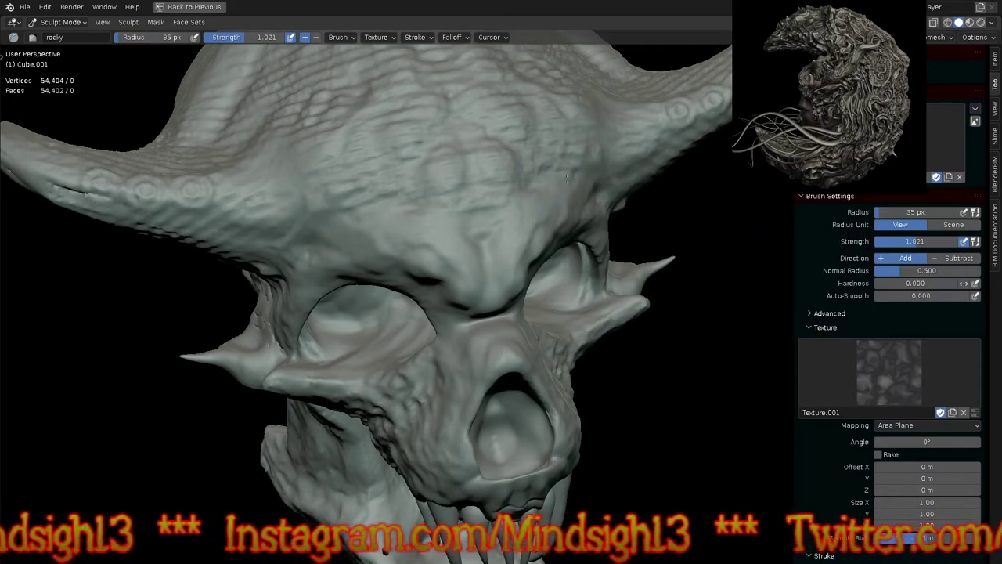
key("shift+f")
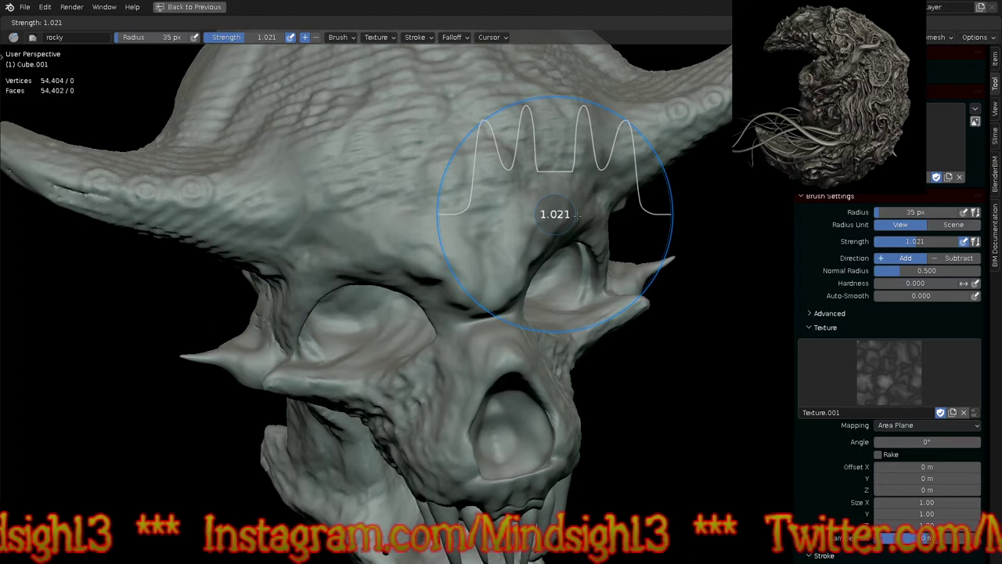
left_click(533, 224)
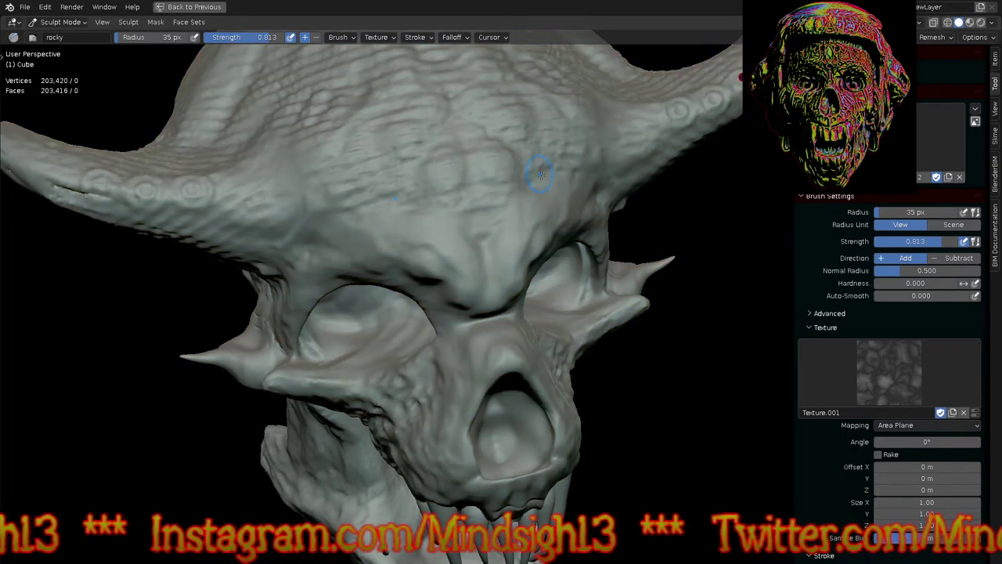
mouse_move(543, 170)
left_mouse_down()
mouse_move(384, 212)
mouse_move(564, 180)
left_mouse_up()
mouse_move(591, 242)
left_mouse_down()
mouse_move(562, 329)
mouse_move(455, 457)
left_mouse_up()
Step: Undo the last stroke and add more rocky relief down the middle of the forehead to between the brows
scroll(422, 430, "down", 6)
mouse_move(549, 447)
middle_mouse_down()
mouse_move(501, 376)
mouse_move(353, 432)
mouse_move(387, 431)
mouse_move(541, 219)
middle_mouse_up()
key("ctrl+z")
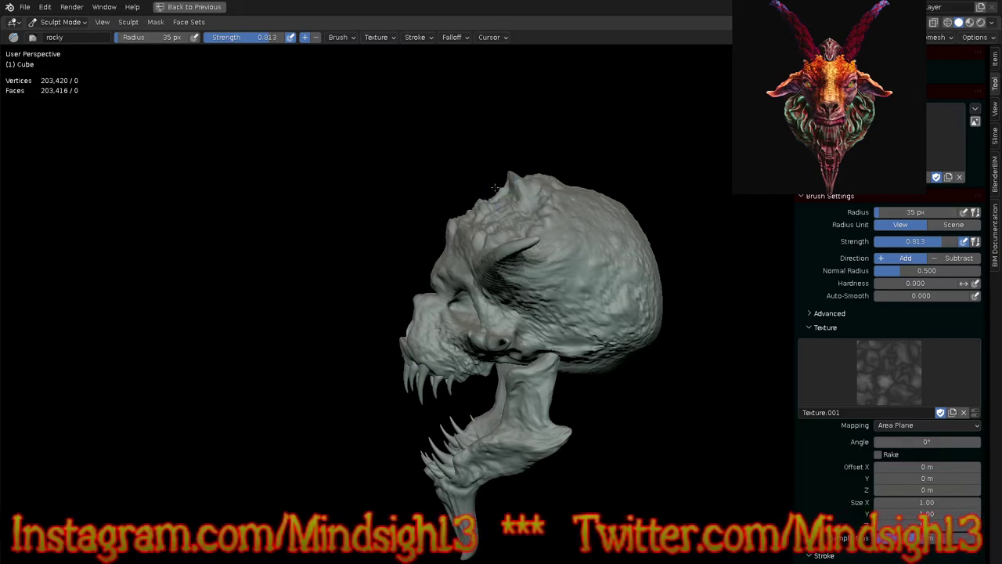
mouse_move(516, 157)
middle_mouse_down()
mouse_move(596, 264)
mouse_move(471, 259)
mouse_move(565, 378)
mouse_move(567, 265)
mouse_move(566, 285)
mouse_move(509, 192)
middle_mouse_up()
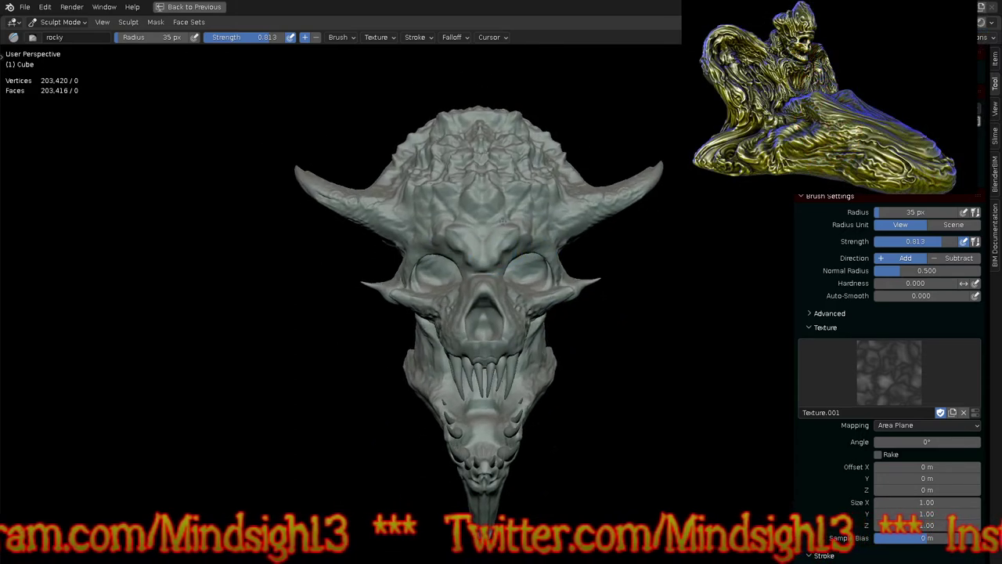
scroll(508, 188, "up", 4)
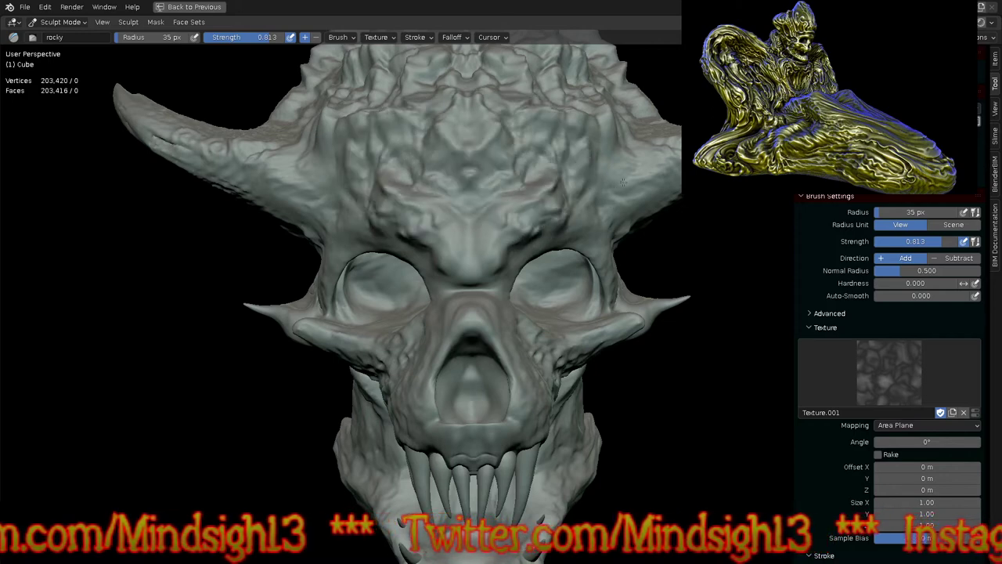
left_click_drag(472, 59, 482, 56)
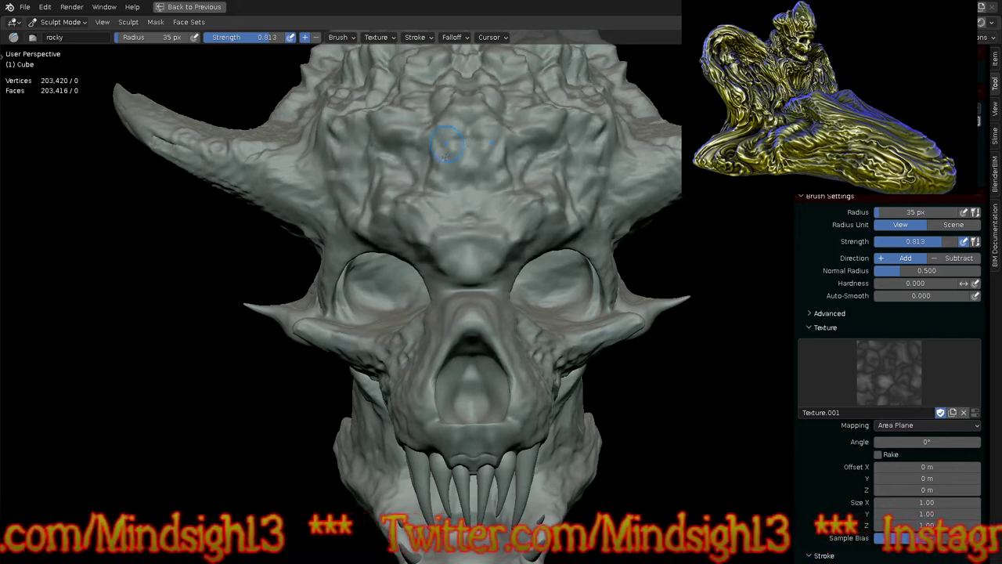
mouse_move(481, 140)
left_mouse_down()
mouse_move(484, 205)
mouse_move(477, 174)
left_mouse_up()
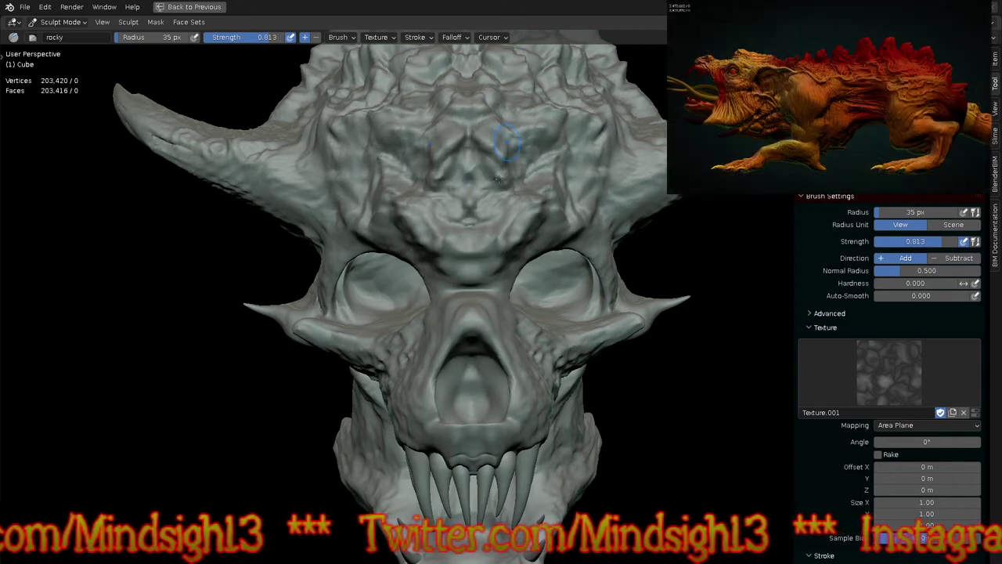
Step: Reshape the rocky forehead with the Grab brush at 213 px radius and push down the peak at the back of the crown
mouse_move(492, 188)
middle_mouse_down()
mouse_move(598, 206)
mouse_move(604, 190)
mouse_move(554, 186)
middle_mouse_up()
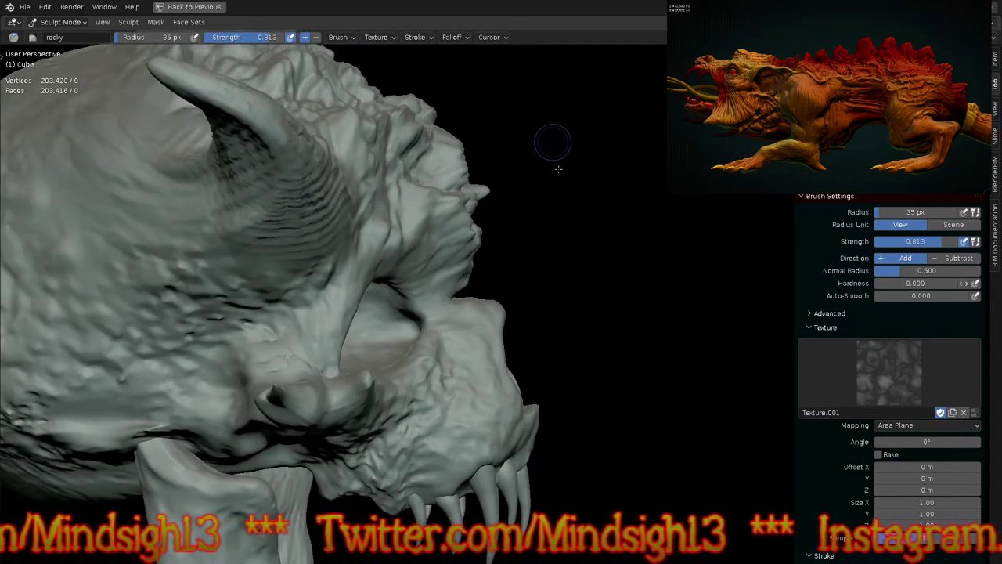
scroll(578, 252, "down", 4)
mouse_move(646, 193)
middle_mouse_down()
mouse_move(610, 141)
mouse_move(633, 133)
mouse_move(586, 116)
mouse_move(544, 362)
mouse_move(541, 305)
middle_mouse_up()
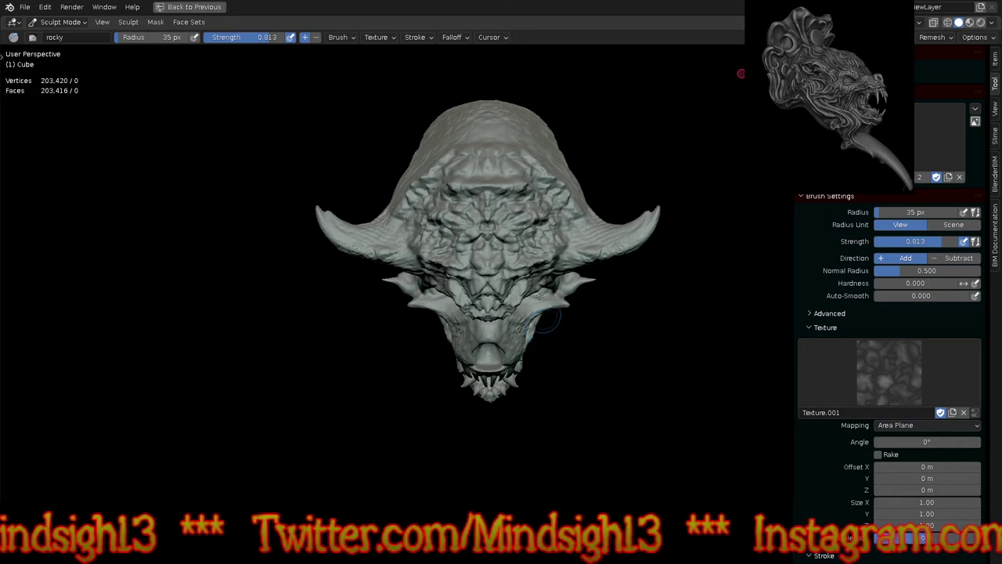
key("g")
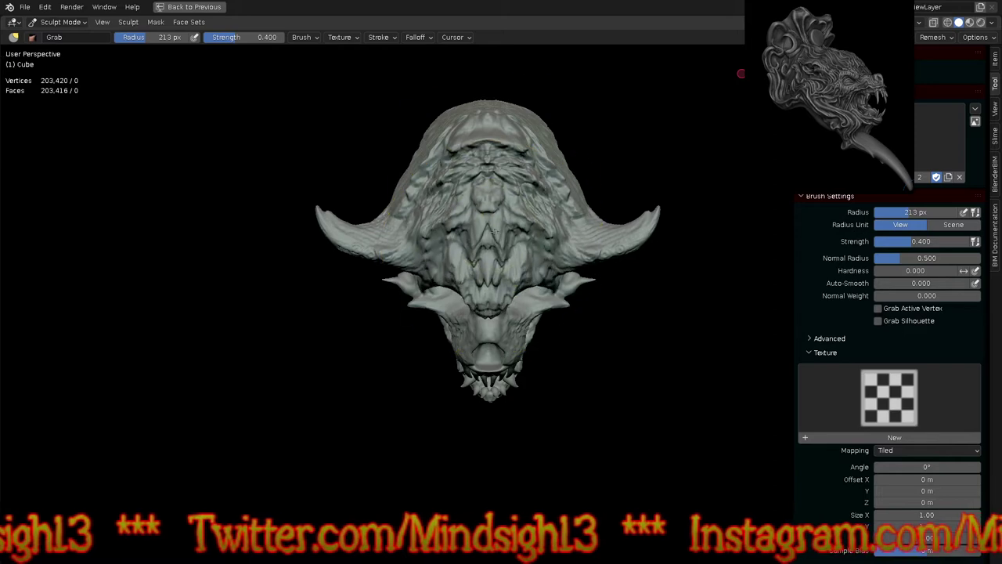
middle_click_drag(490, 306, 600, 212)
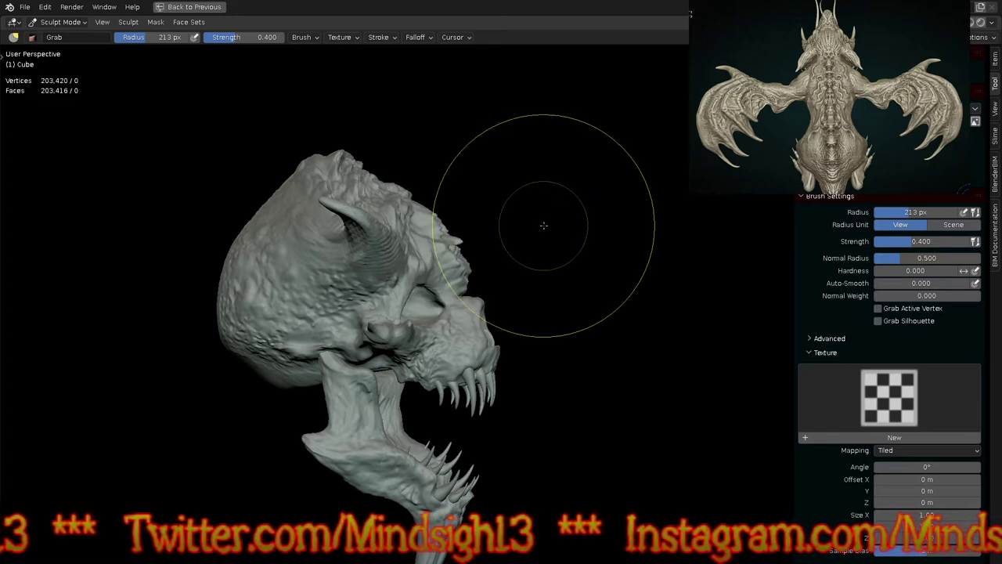
left_click_drag(279, 134, 344, 227)
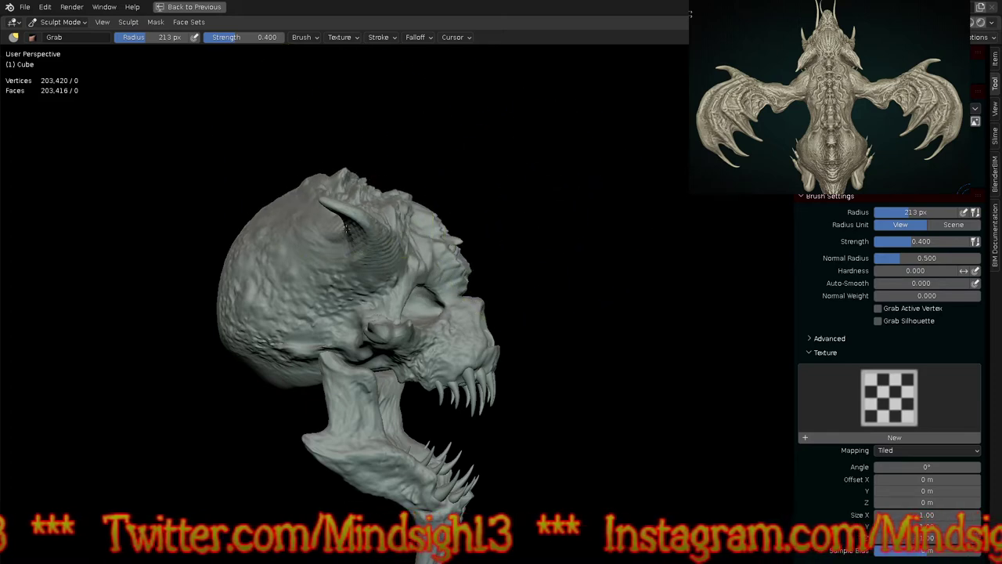
Step: Pull the top of the skull just behind the forehead ridge upward with the Grab brush to fill out the crown
middle_click_drag(441, 192, 411, 224)
scroll(391, 188, "up", 4)
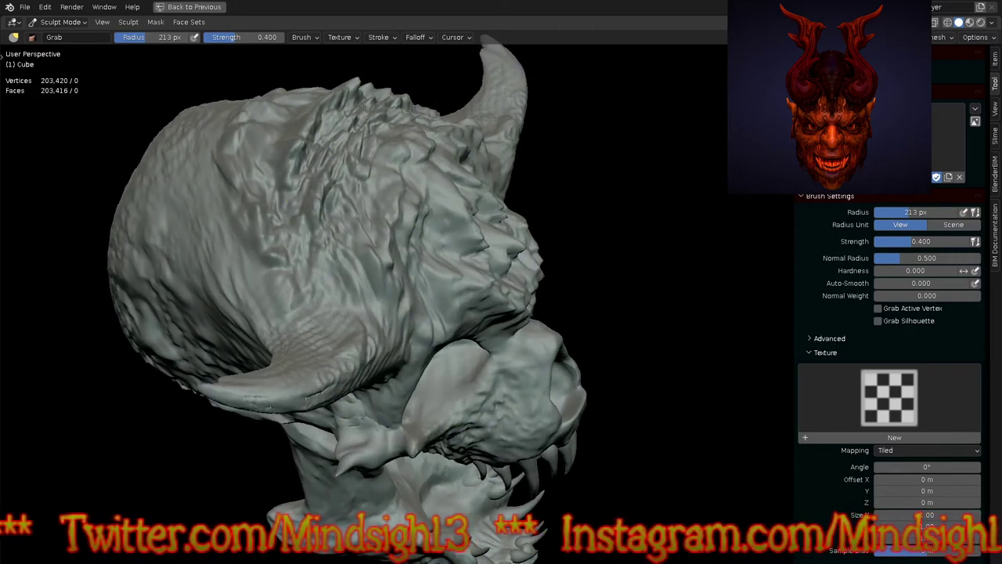
left_click_drag(302, 109, 292, 98)
left_click_drag(313, 114, 291, 92)
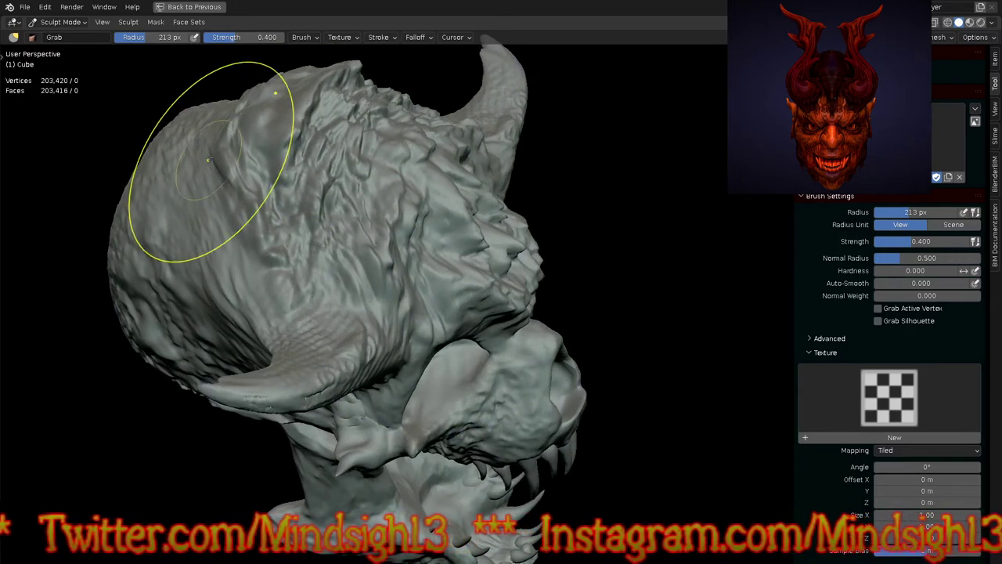
Step: Widen the brow area above both eye sockets and pull the central forehead forms into shape from the front with the Grab brush
mouse_move(430, 291)
middle_mouse_down()
mouse_move(363, 295)
mouse_move(347, 262)
mouse_move(374, 169)
mouse_move(469, 229)
middle_mouse_up()
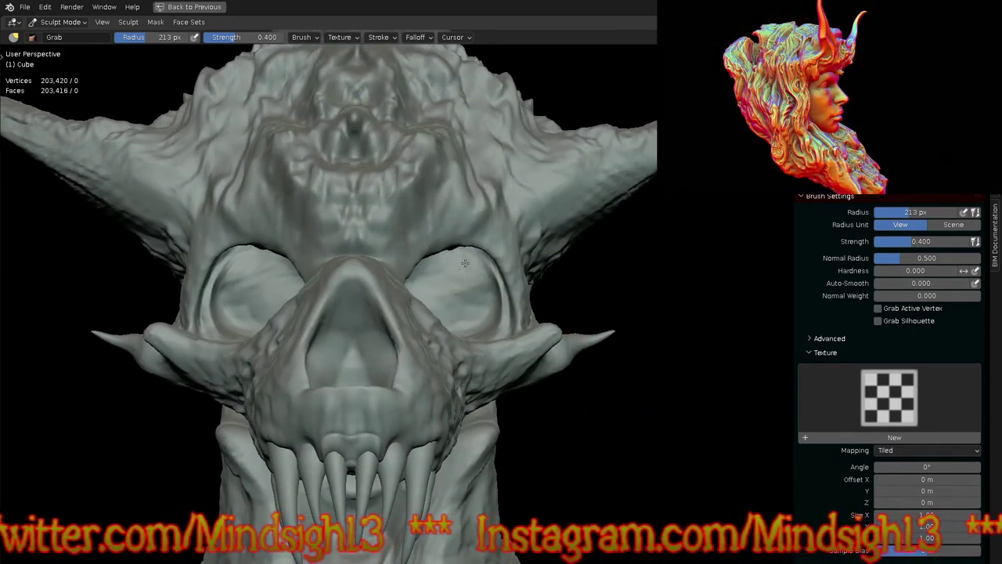
left_click_drag(456, 173, 478, 153)
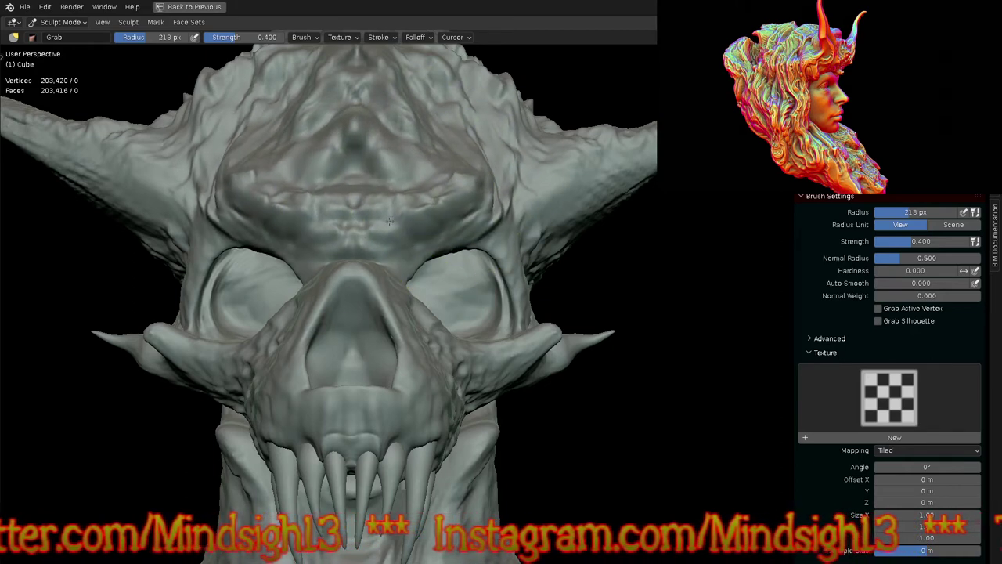
middle_click_drag(448, 236, 488, 309, "ctrl")
key("KP_1")
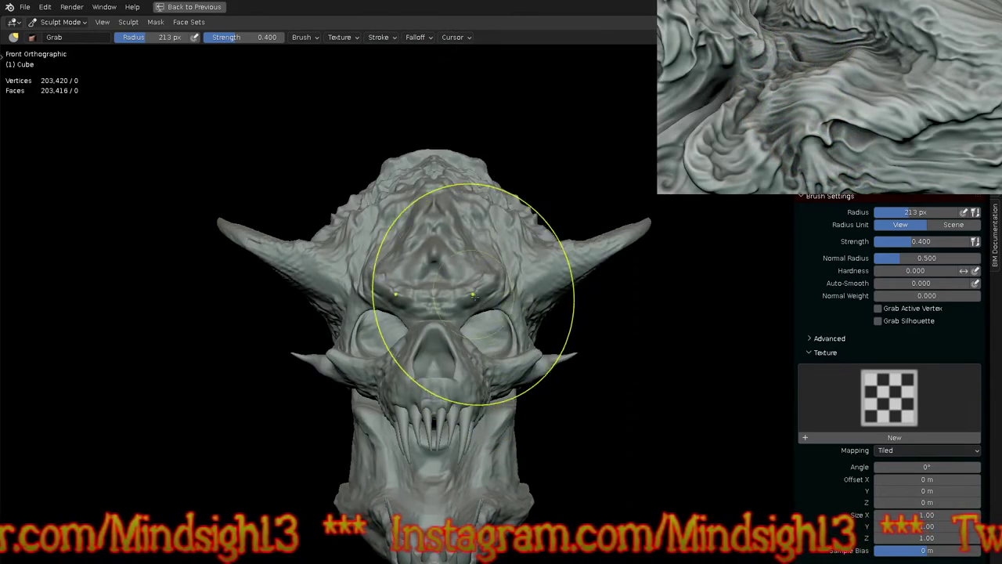
scroll(470, 266, "up", 2)
scroll(461, 241, "up", 3)
left_click_drag(457, 269, 433, 240)
mouse_move(521, 256)
left_mouse_down()
mouse_move(441, 225)
mouse_move(455, 246)
left_mouse_up()
left_click_drag(561, 268, 553, 271)
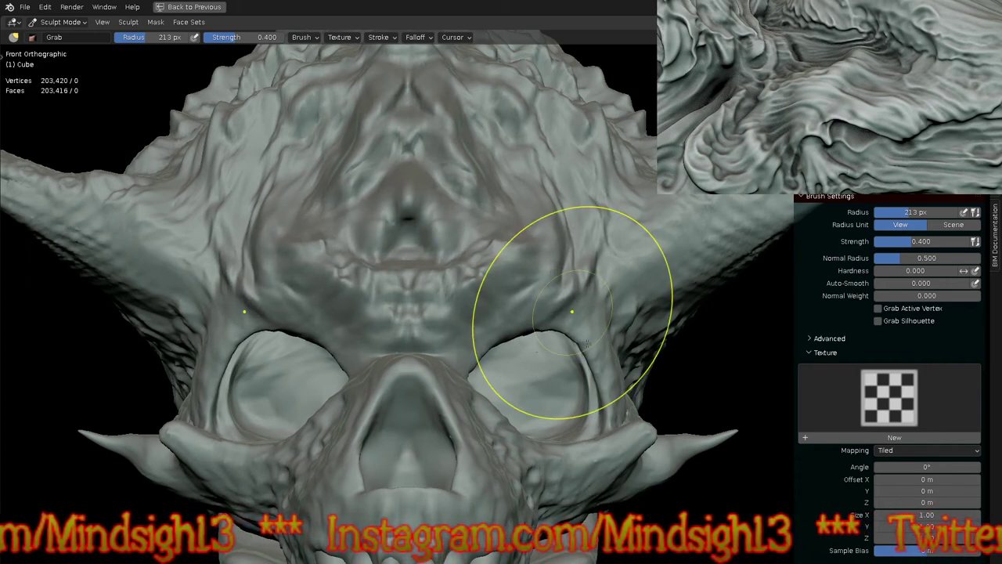
Step: Pull the outer corners of the brow ridge outward and down around the eye sockets with the Grab brush
scroll(572, 311, "up", 4)
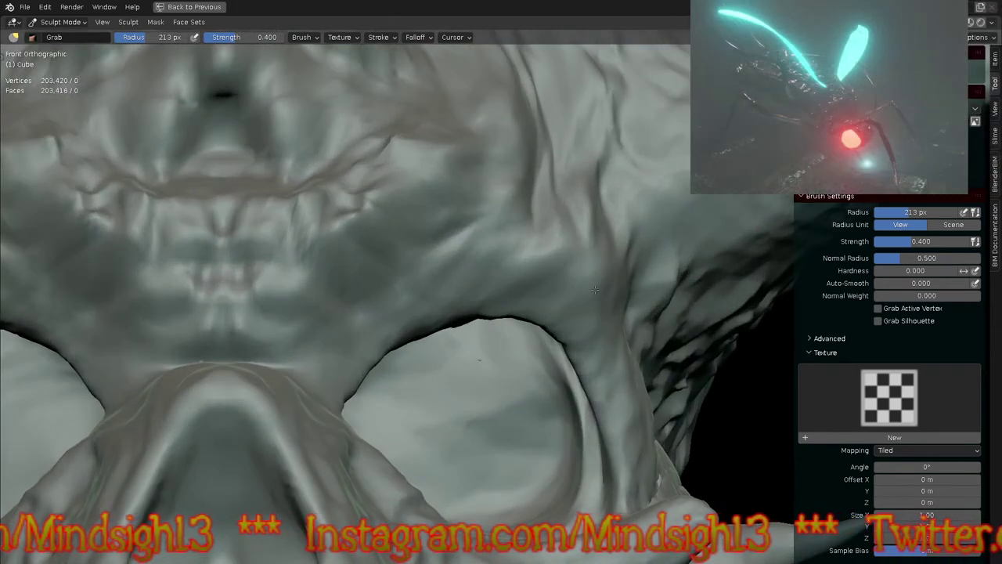
left_click_drag(601, 319, 626, 343)
left_click_drag(640, 289, 666, 299)
mouse_move(659, 300)
left_mouse_down()
mouse_move(667, 305)
mouse_move(649, 294)
mouse_move(627, 363)
left_mouse_up()
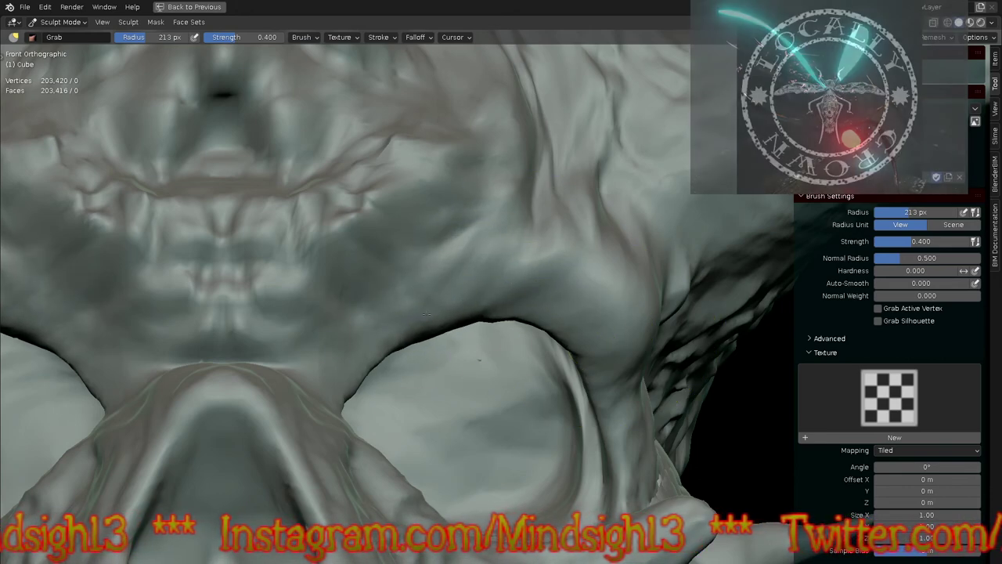
scroll(380, 331, "down", 5)
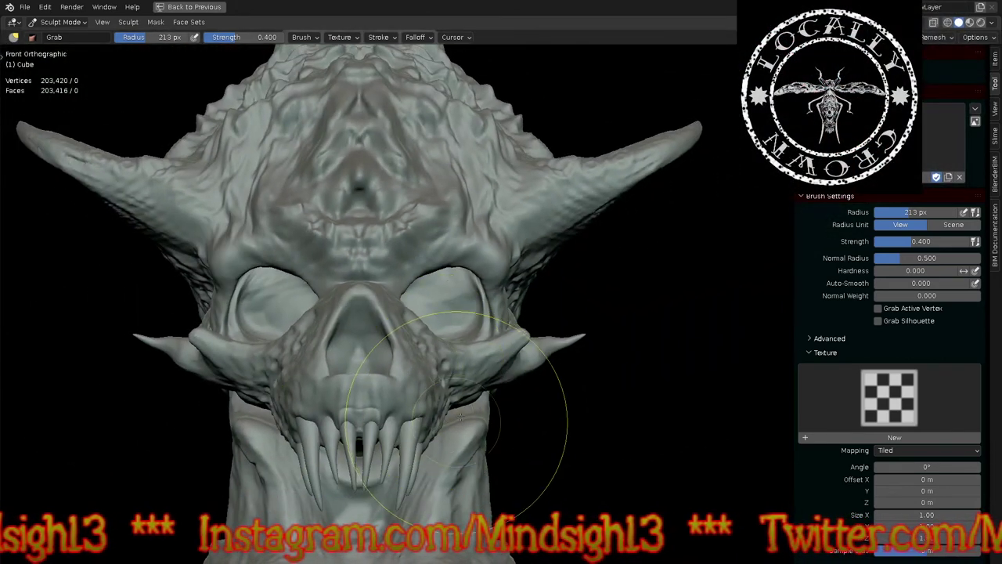
Step: Examine the crown, temples, brow ridge and eye sockets from above, the side and the front
scroll(461, 417, "down", 6)
mouse_move(525, 367)
middle_mouse_down()
mouse_move(603, 329)
mouse_move(642, 324)
mouse_move(711, 394)
mouse_move(612, 343)
mouse_move(501, 464)
middle_mouse_up()
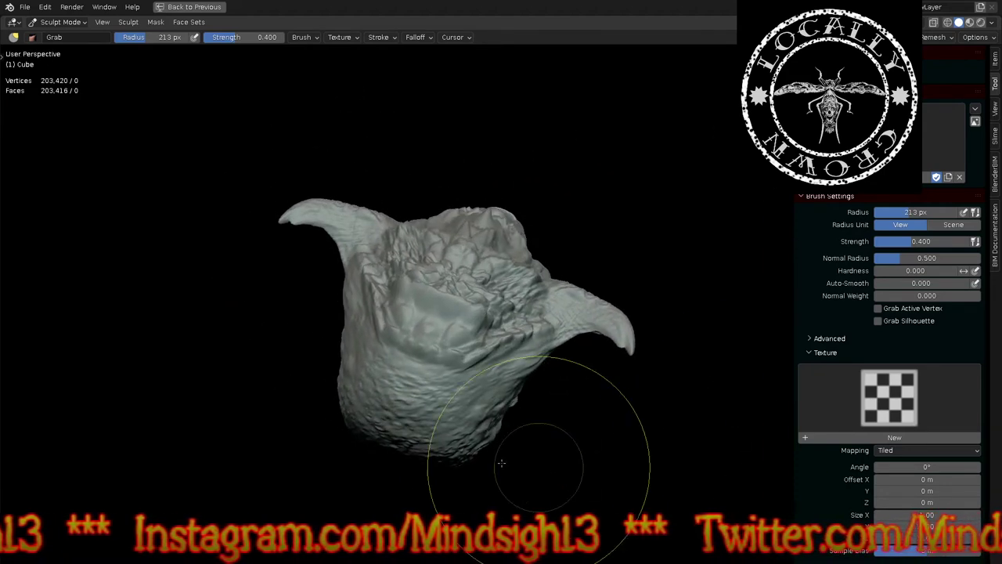
scroll(501, 463, "up", 4)
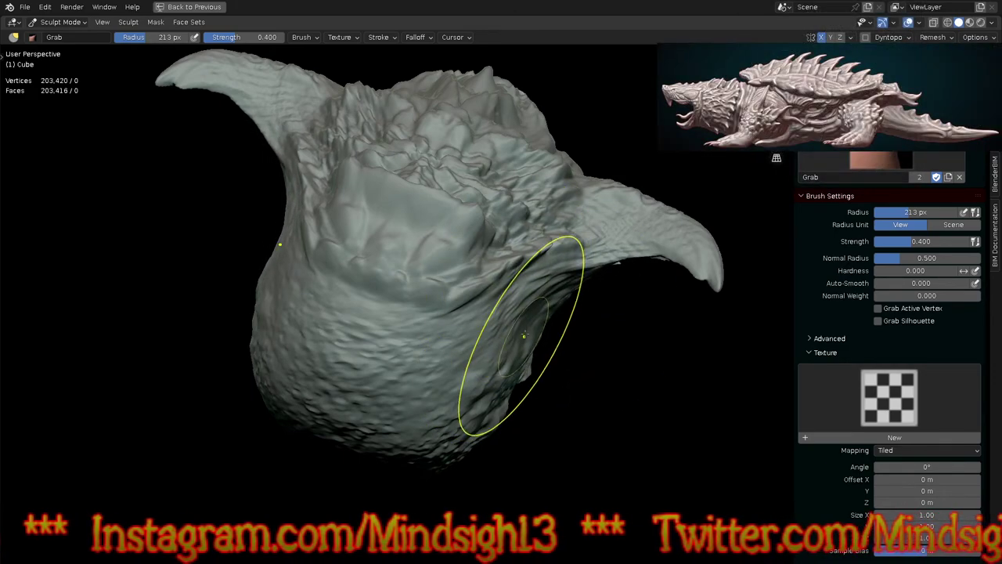
mouse_move(496, 336)
middle_mouse_down()
mouse_move(313, 209)
mouse_move(537, 264)
mouse_move(455, 204)
middle_mouse_up()
scroll(455, 204, "up", 4)
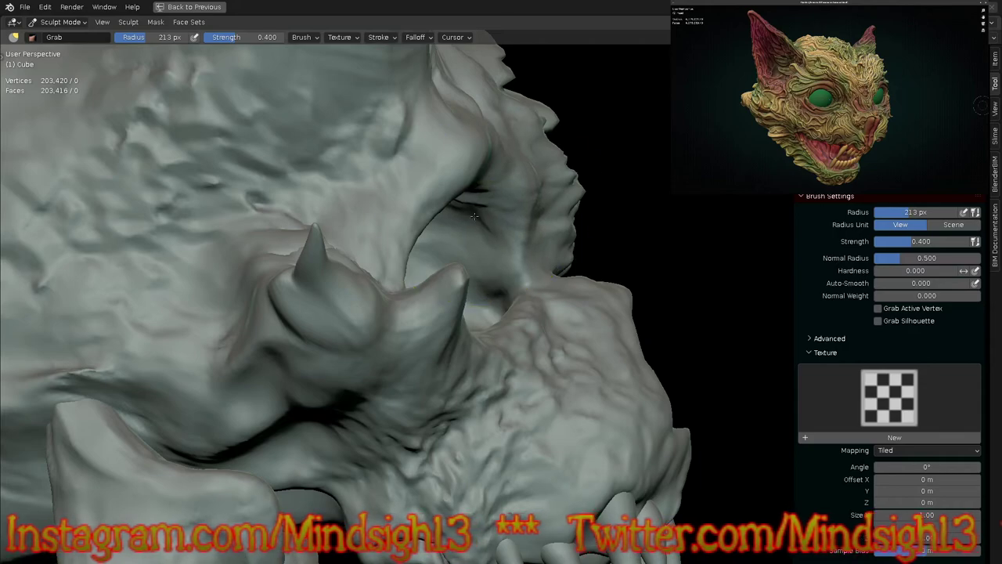
middle_click_drag(592, 204, 521, 296)
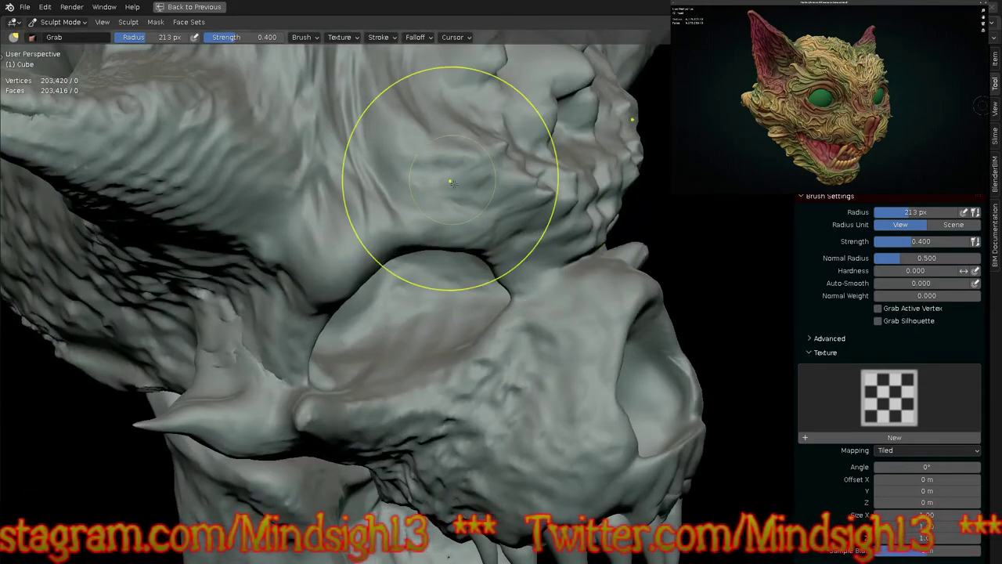
middle_click_drag(452, 182, 447, 243)
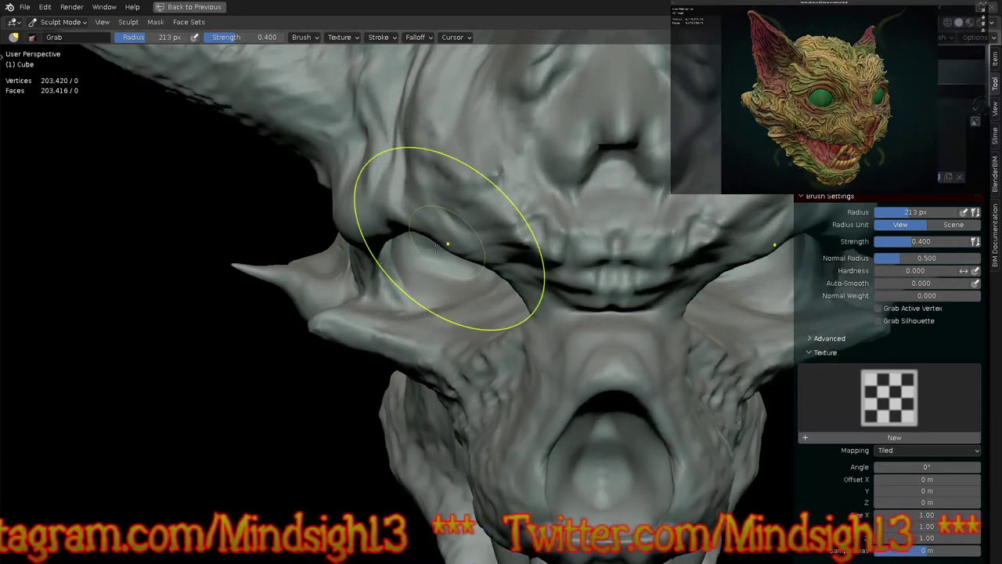
Step: Pull the inner ends of the brow ridge down toward the nose bridge with the Grab brush
left_click_drag(498, 265, 523, 306)
middle_click_drag(439, 258, 521, 423, "ctrl")
mouse_move(583, 386)
middle_mouse_down("shift")
mouse_move(576, 422)
mouse_move(554, 398)
mouse_move(578, 418)
mouse_move(588, 413)
mouse_move(588, 428)
mouse_move(579, 426)
mouse_move(582, 385)
mouse_move(580, 426)
mouse_move(581, 407)
mouse_move(571, 425)
middle_mouse_up("shift")
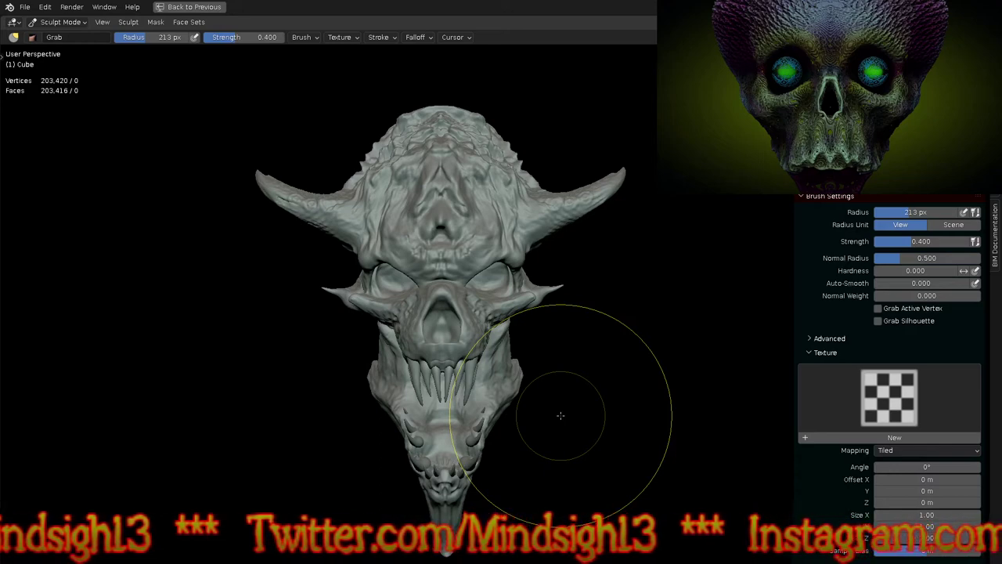
Step: Narrow the nasal opening, taper its upper end and raise its lower edge with the Grab brush
scroll(475, 232, "up", 6)
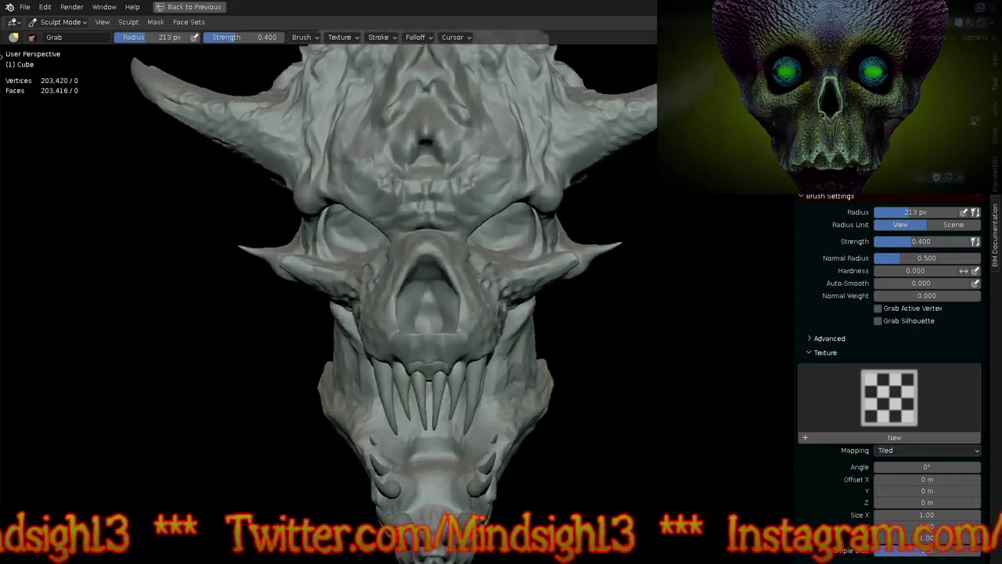
scroll(477, 233, "down", 1)
left_click_drag(458, 244, 413, 240)
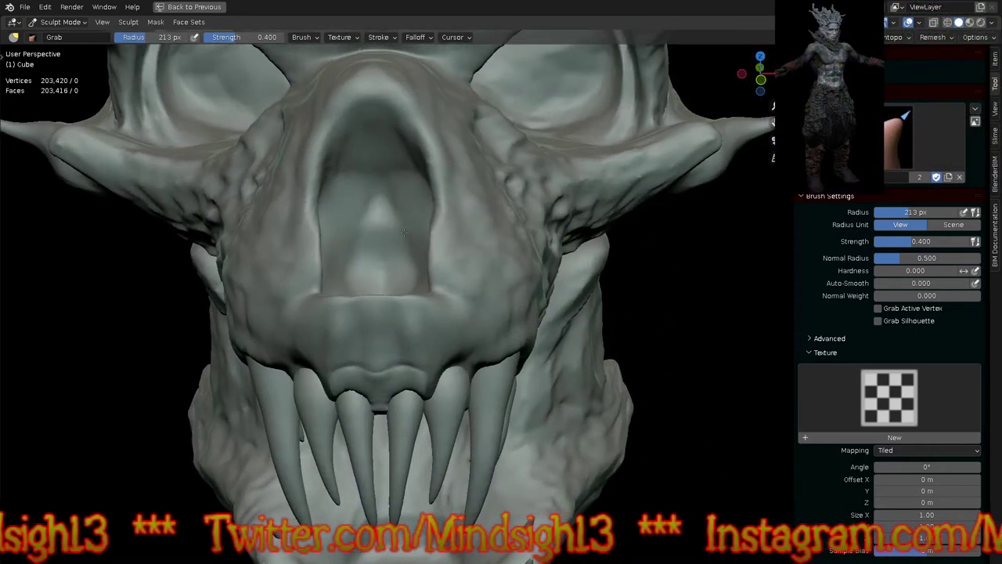
mouse_move(436, 191)
left_mouse_down()
mouse_move(421, 184)
mouse_move(425, 123)
mouse_move(394, 100)
left_mouse_up()
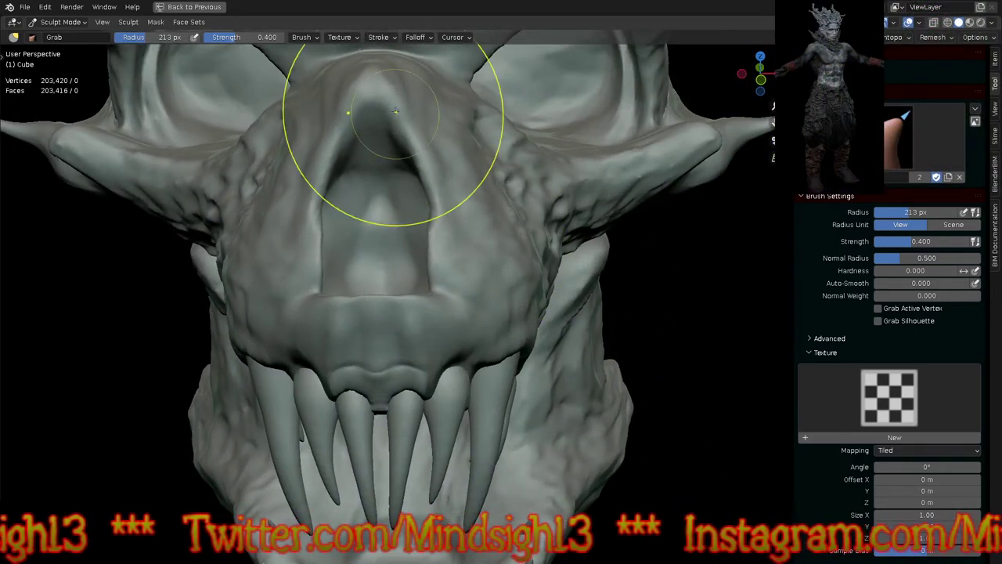
left_click_drag(439, 205, 413, 201)
left_click_drag(433, 289, 415, 262)
left_click_drag(423, 284, 413, 249)
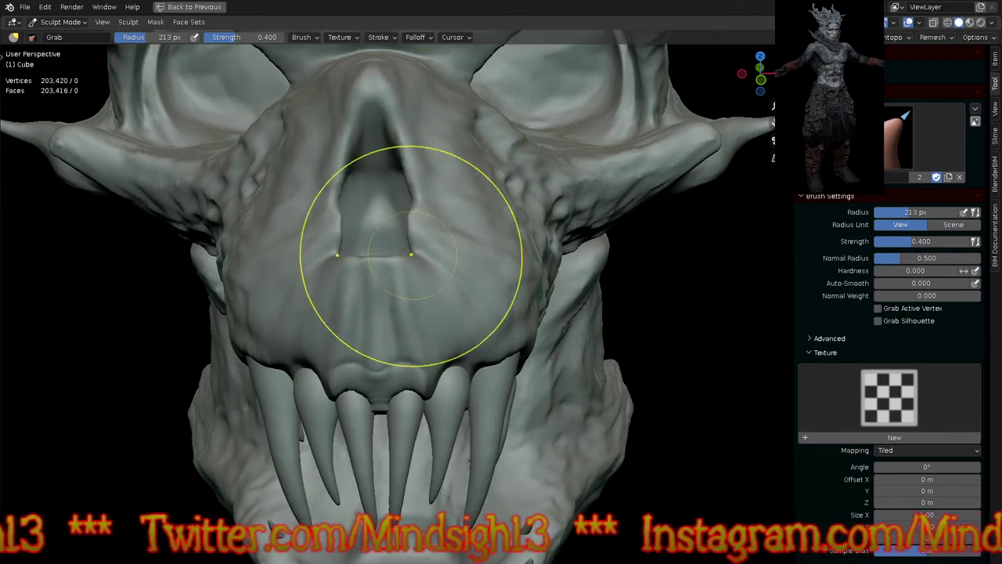
Step: Reshape the snout's side profile by filling out the area above the front teeth and pulling the nose bridge back
mouse_move(352, 258)
middle_mouse_down()
mouse_move(537, 262)
mouse_move(488, 251)
middle_mouse_up()
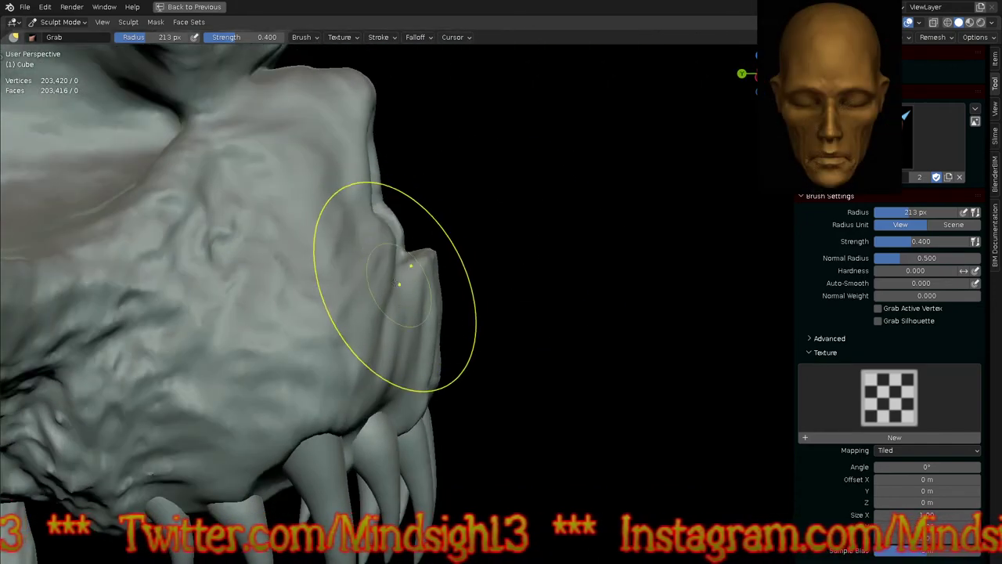
left_click_drag(395, 281, 401, 339)
left_click_drag(406, 377, 418, 336)
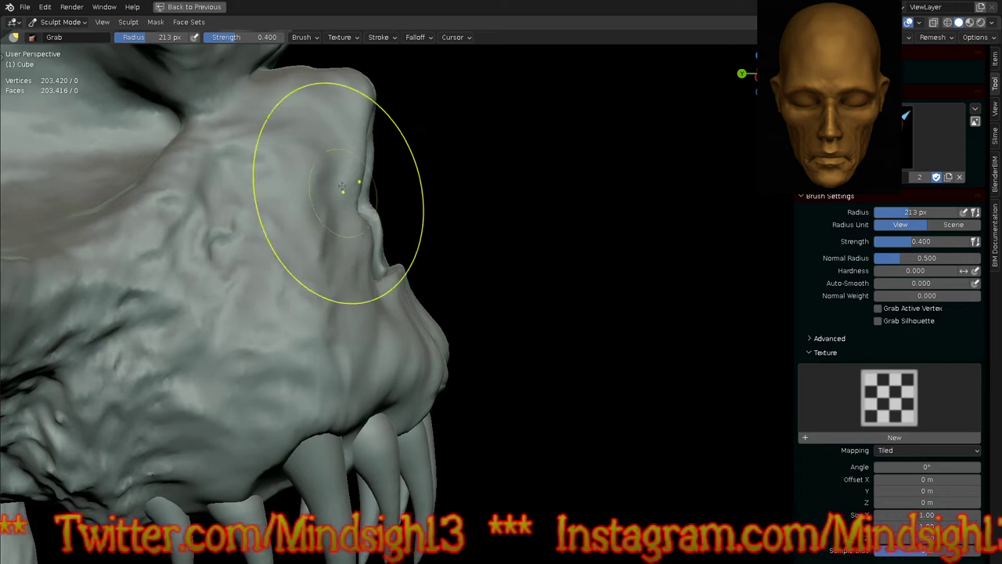
left_click_drag(349, 117, 332, 140)
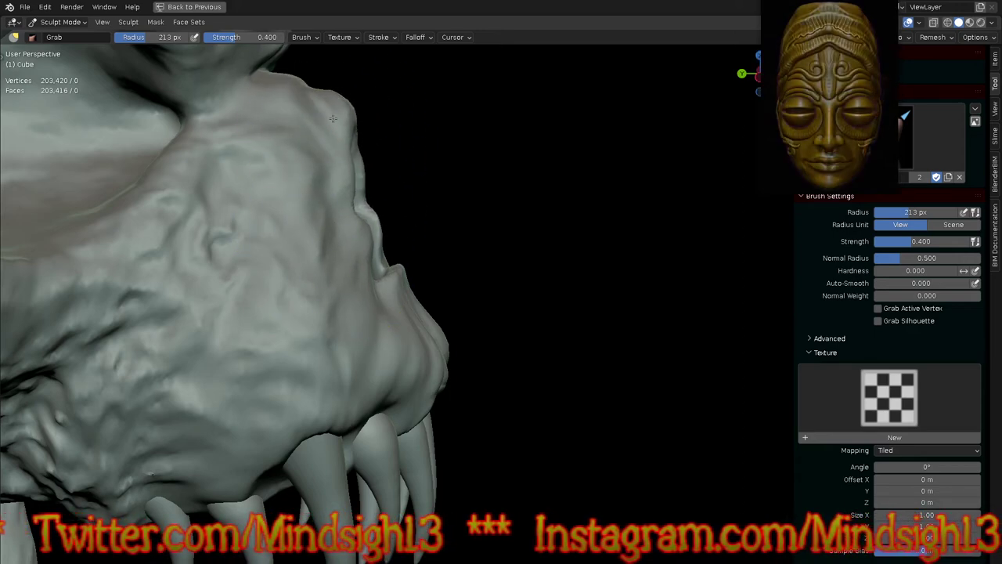
Step: Spread the lower corners of the nasal opening outward and pull the muzzle's sides into shape with the Grab brush
scroll(399, 236, "down", 5)
middle_click_drag(533, 235, 425, 358)
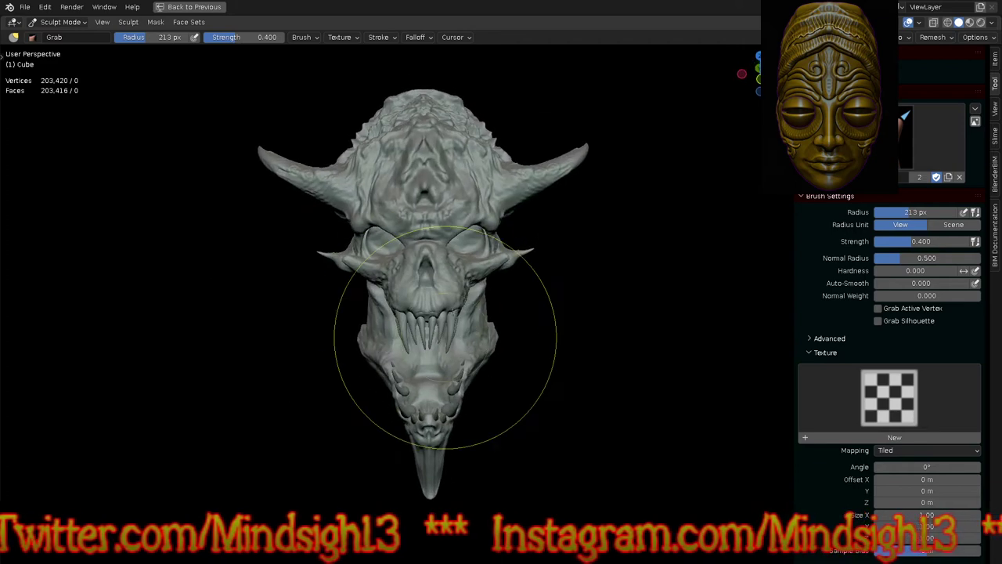
scroll(425, 357, "up", 4)
middle_click_drag(517, 254, 501, 261)
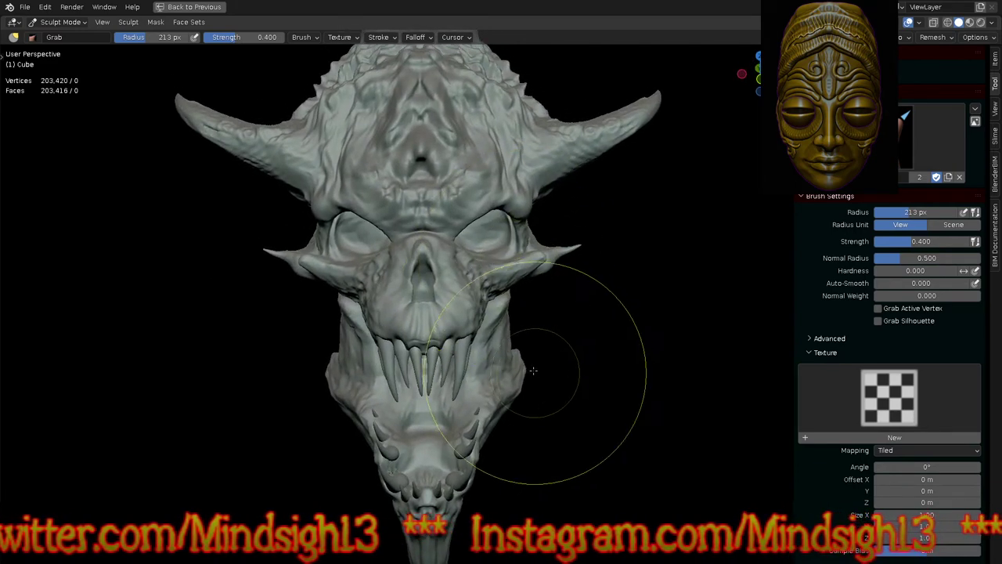
mouse_move(557, 380)
middle_mouse_down()
mouse_move(555, 328)
mouse_move(583, 312)
mouse_move(562, 309)
mouse_move(564, 321)
mouse_move(565, 307)
middle_mouse_up()
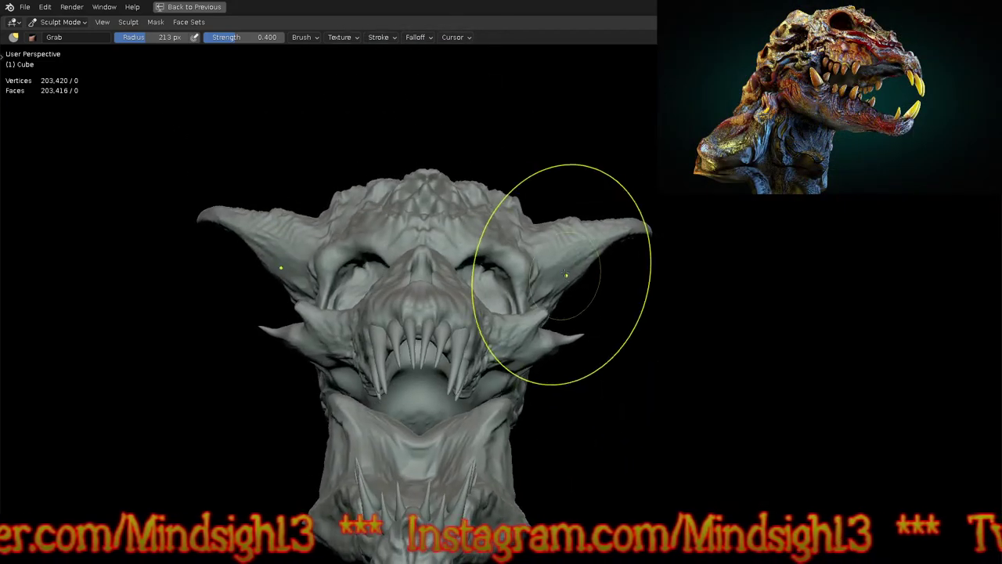
scroll(552, 345, "up", 5)
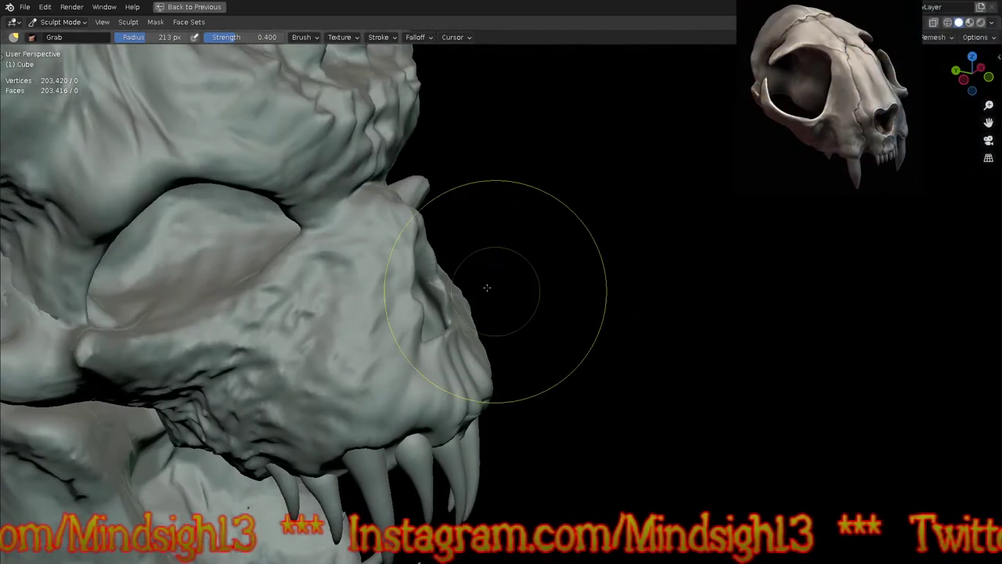
mouse_move(481, 287)
middle_mouse_down()
mouse_move(380, 219)
mouse_move(389, 197)
mouse_move(391, 206)
middle_mouse_up()
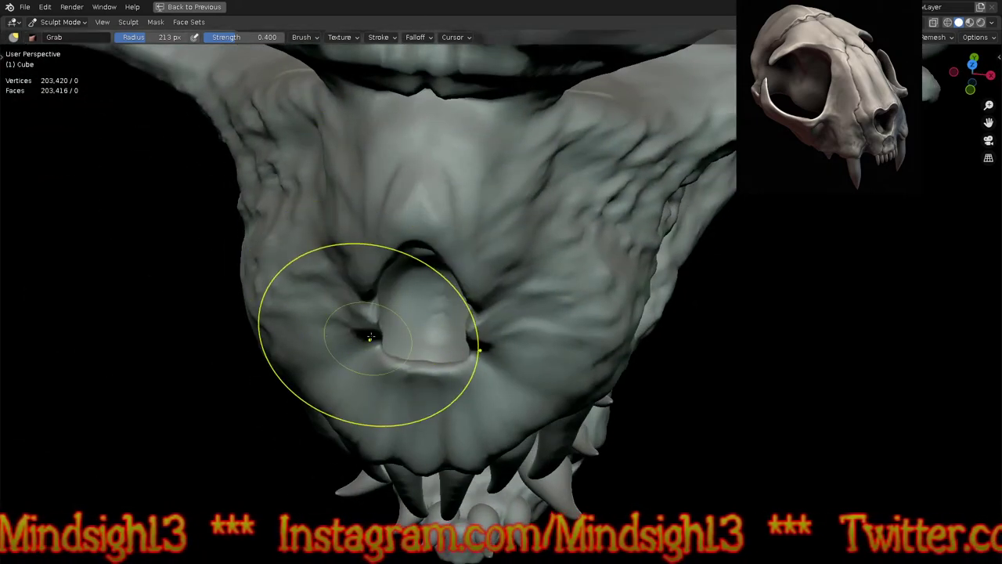
left_click_drag(348, 353, 337, 353)
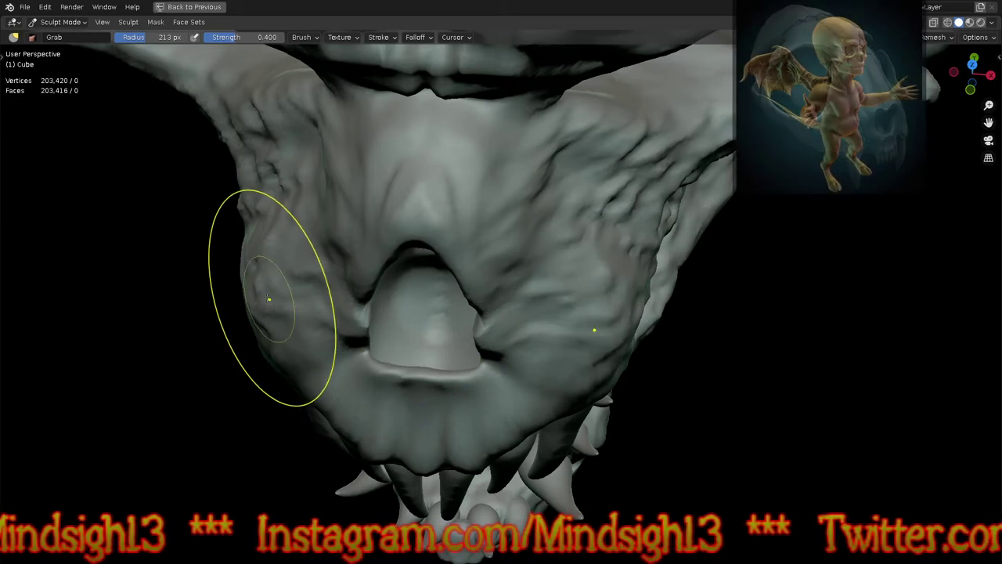
mouse_move(298, 300)
left_mouse_down()
mouse_move(284, 274)
mouse_move(286, 326)
left_mouse_up()
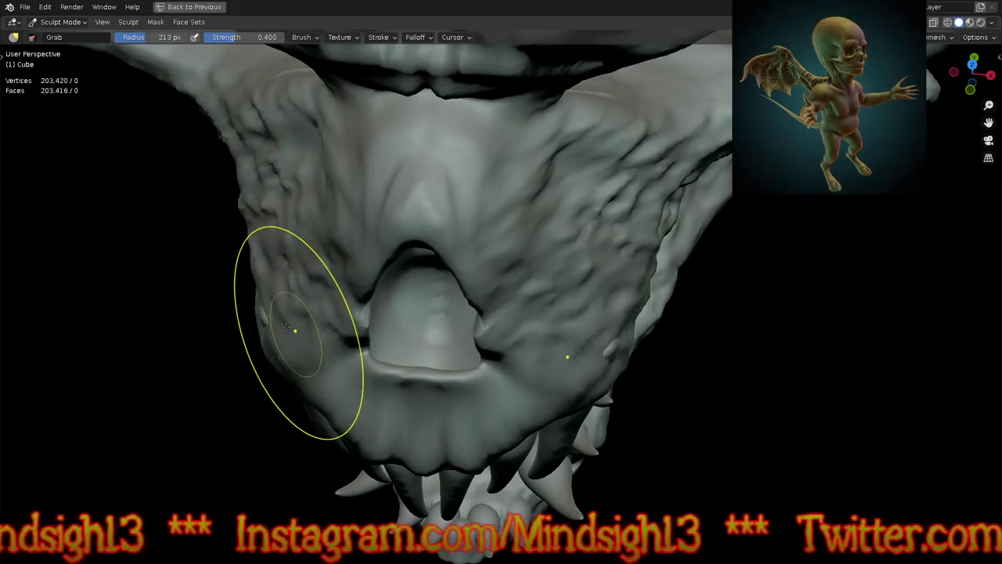
Step: Reshape the side of the upper jaw above and behind the largest fang with the Grab brush
middle_click_drag(286, 358, 329, 313)
mouse_move(333, 211)
middle_mouse_down("ctrl")
mouse_move(342, 335)
mouse_move(306, 283)
mouse_move(299, 205)
mouse_move(263, 184)
middle_mouse_up("ctrl")
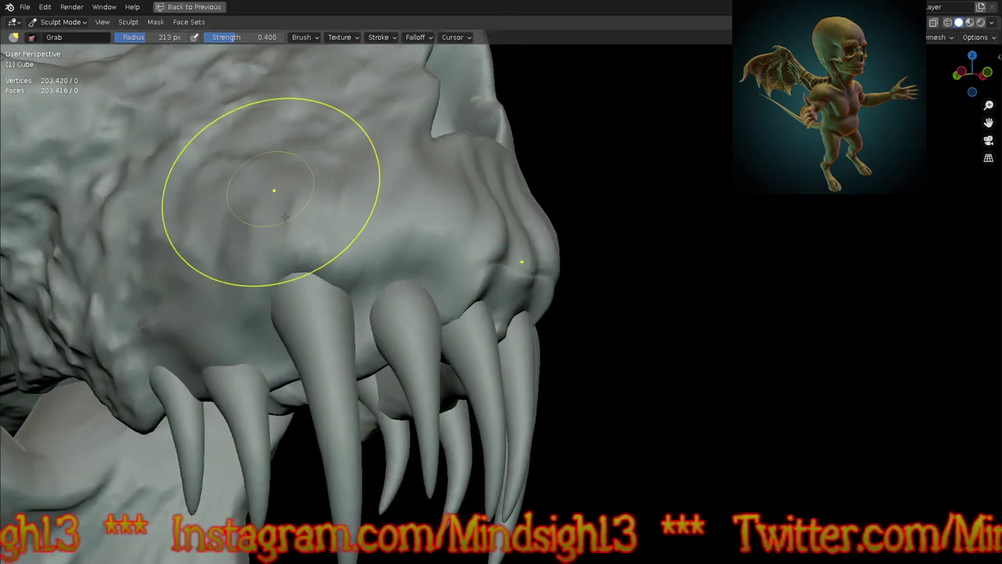
mouse_move(347, 168)
middle_mouse_down()
mouse_move(402, 324)
mouse_move(355, 263)
mouse_move(447, 251)
middle_mouse_up()
scroll(438, 234, "up", 5)
left_click_drag(413, 168, 448, 140)
left_click_drag(441, 182, 462, 207)
left_click_drag(450, 261, 474, 282)
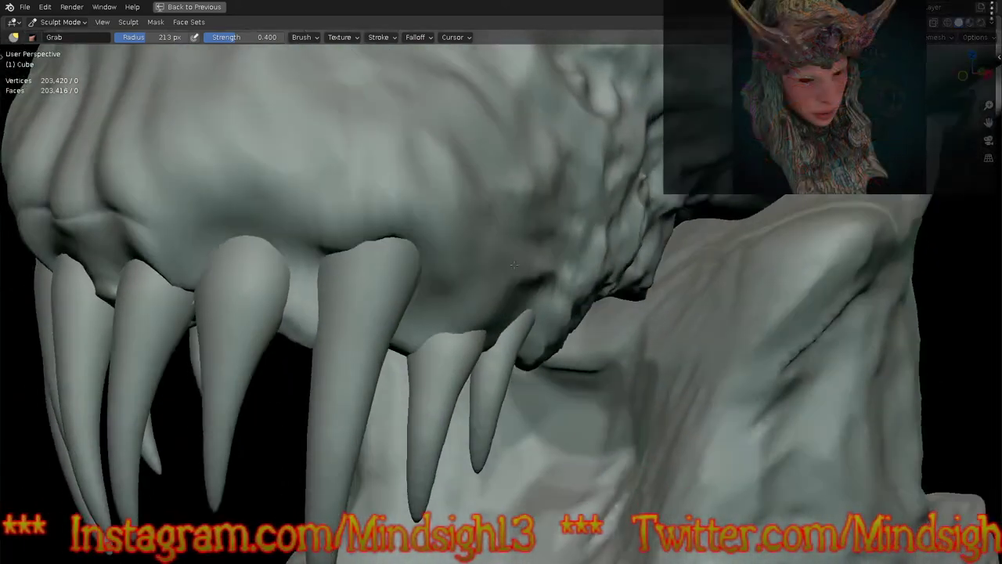
Step: Raise the gum line around the root of the largest upper fangs so it arches over them
middle_click_drag(485, 234, 436, 392)
middle_click_drag(541, 306, 385, 296)
scroll(384, 295, "up", 5)
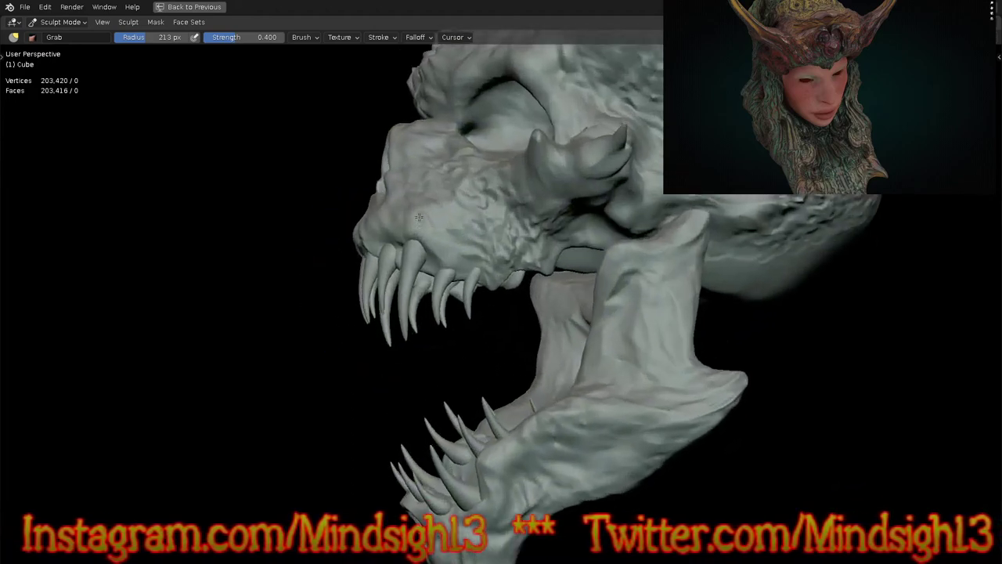
middle_click_drag(422, 183, 423, 229)
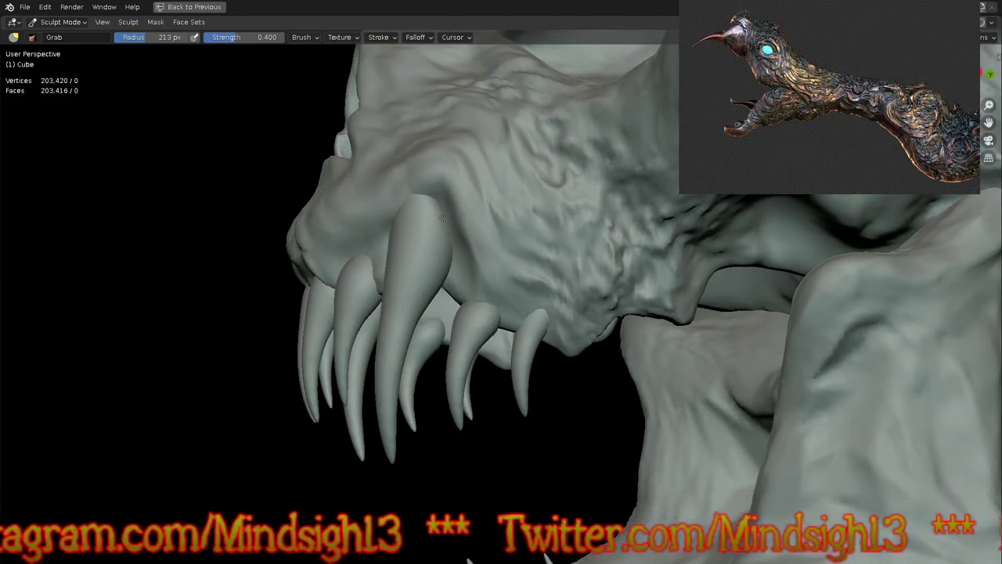
middle_click_drag(438, 288, 481, 266)
middle_click_drag(390, 353, 387, 286, "ctrl")
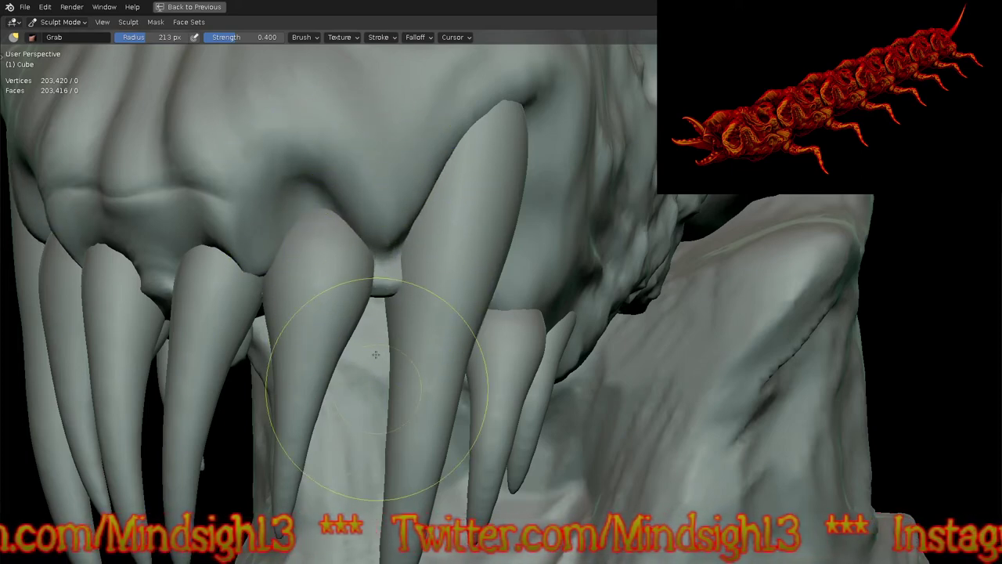
Step: Widen the eye-like hollows on the forehead and pull the central nose-like form between them downward with the Grab brush
middle_click_drag(408, 226, 488, 366, "ctrl")
mouse_move(522, 296)
middle_mouse_down("ctrl")
mouse_move(525, 351)
mouse_move(560, 308)
mouse_move(538, 325)
mouse_move(577, 339)
mouse_move(586, 374)
mouse_move(588, 351)
mouse_move(604, 369)
mouse_move(587, 298)
mouse_move(578, 319)
mouse_move(607, 367)
mouse_move(589, 333)
mouse_move(551, 304)
mouse_move(546, 264)
middle_mouse_up("ctrl")
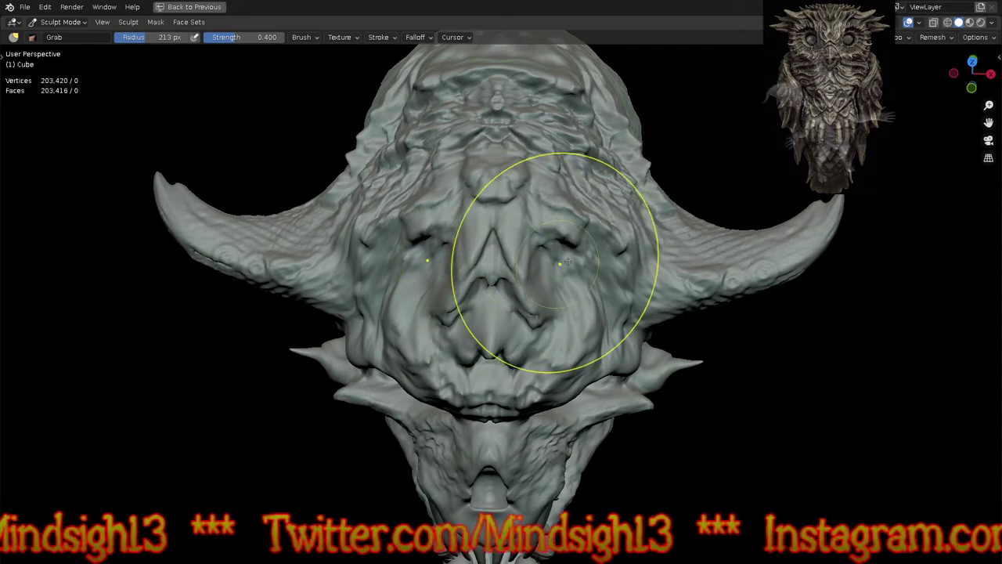
scroll(587, 296, "up", 4)
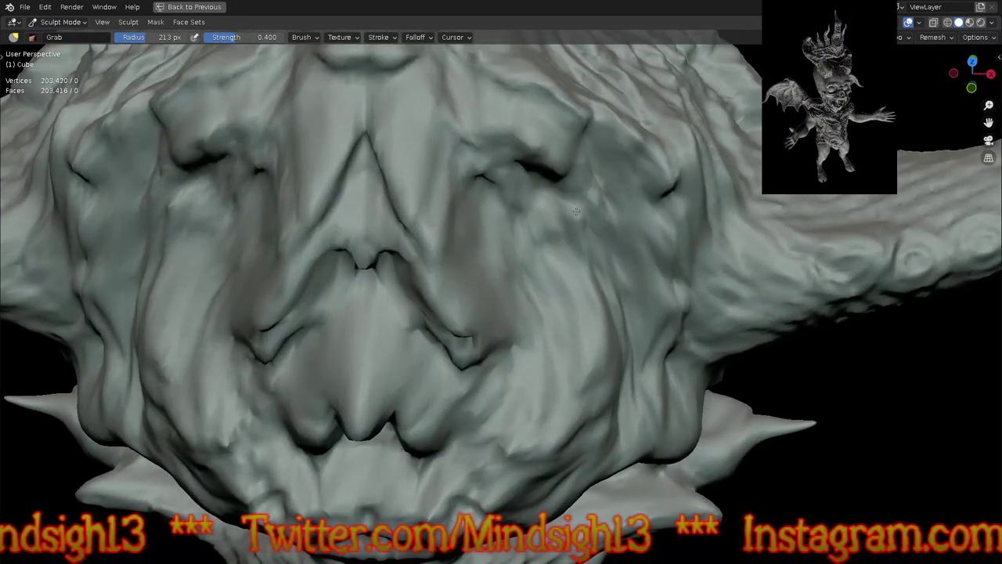
mouse_move(569, 163)
left_mouse_down()
mouse_move(598, 159)
mouse_move(609, 212)
mouse_move(577, 286)
left_mouse_up()
left_click_drag(370, 310, 365, 354)
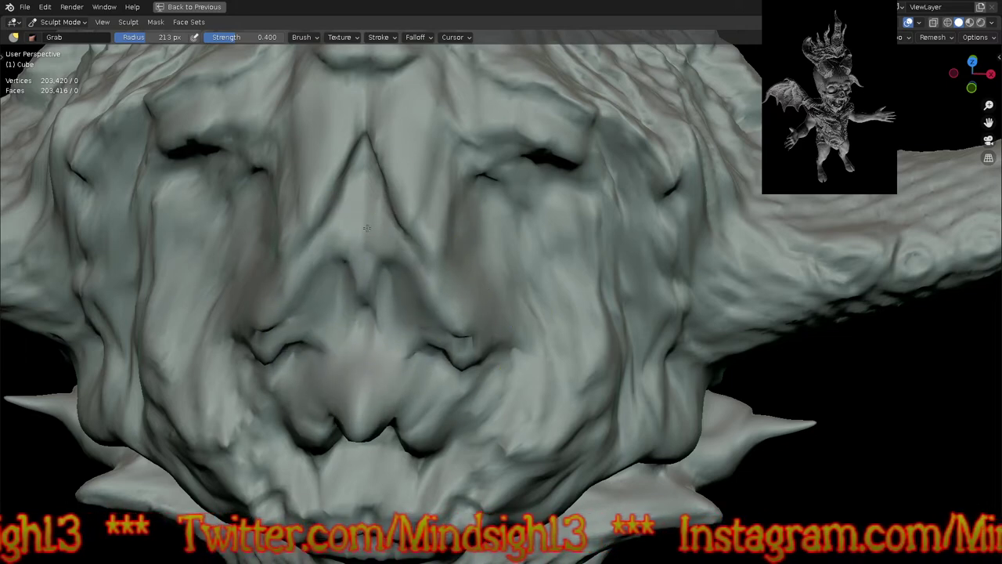
Step: Pull the bumps along the brow's lower edge and the curled folds above them outward with the Grab brush
scroll(470, 313, "down", 5)
mouse_move(532, 333)
middle_mouse_down()
mouse_move(559, 314)
mouse_move(537, 314)
mouse_move(542, 299)
middle_mouse_up()
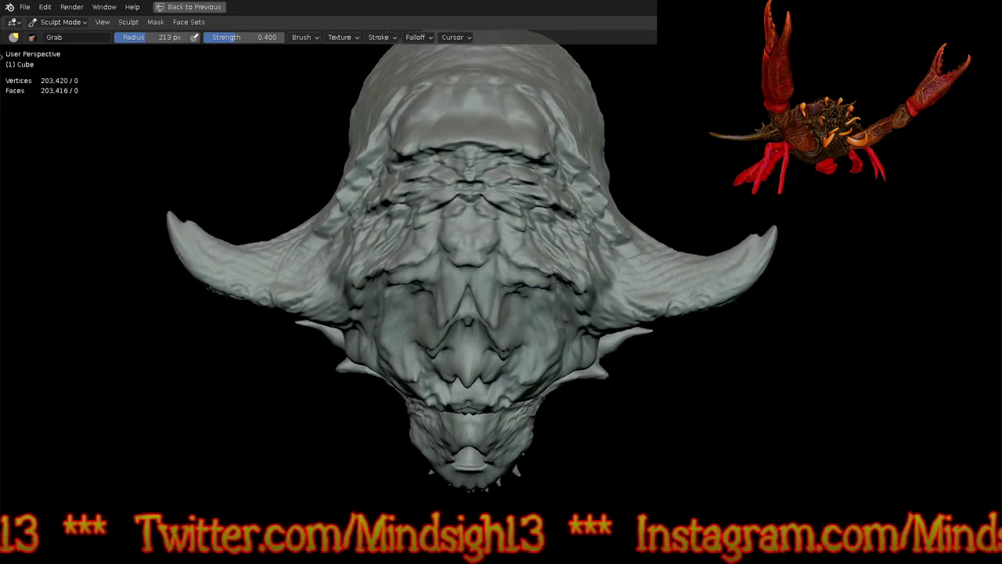
scroll(504, 369, "up", 5)
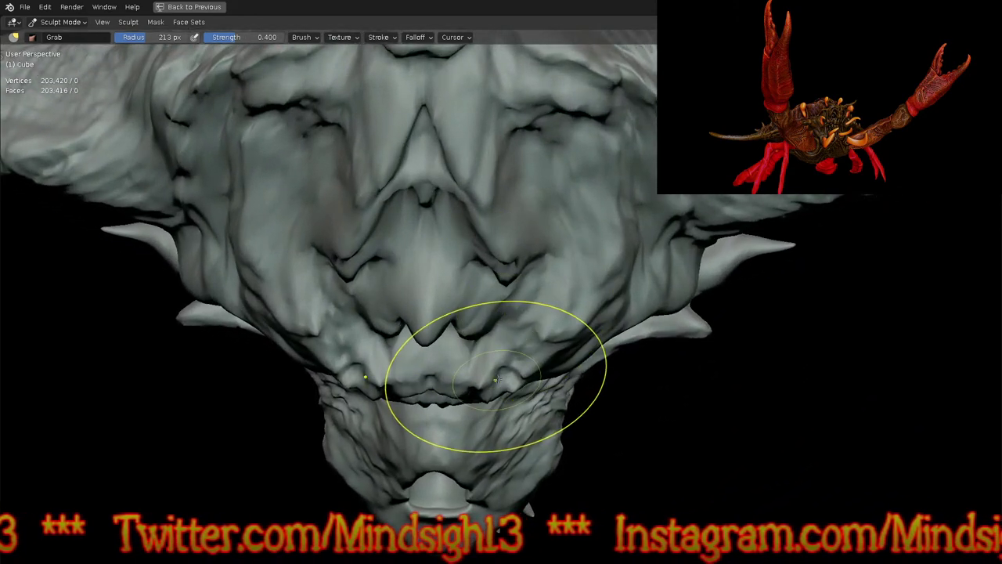
left_click_drag(497, 384, 563, 324)
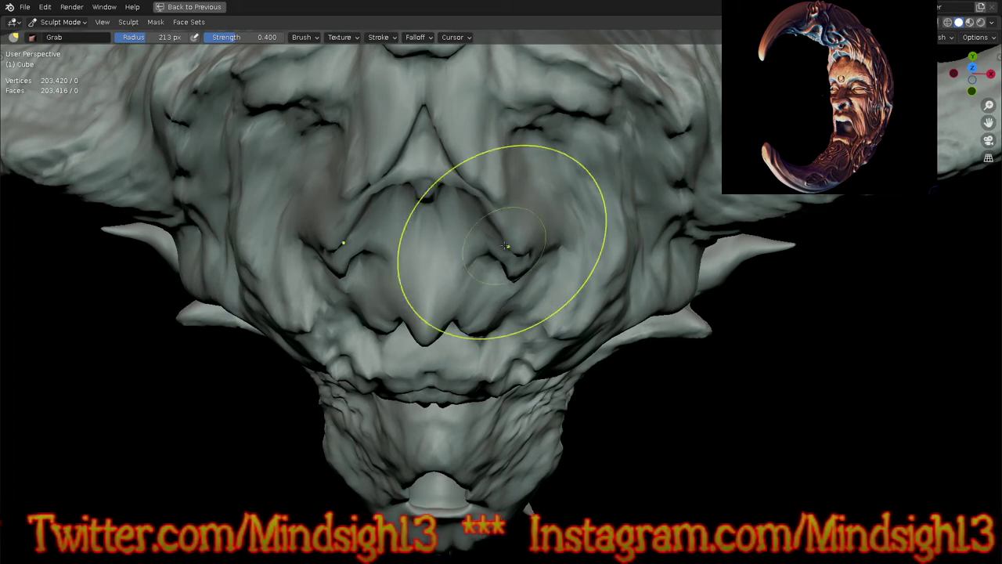
Step: Drag the central wrinkles of the upper forehead down into a deep V-shaped fold with the Grab brush
middle_click_drag(561, 206, 554, 385, "ctrl")
middle_click_drag(581, 274, 538, 379, "shift")
mouse_move(479, 273)
middle_mouse_down()
mouse_move(484, 219)
mouse_move(482, 255)
mouse_move(480, 245)
middle_mouse_up()
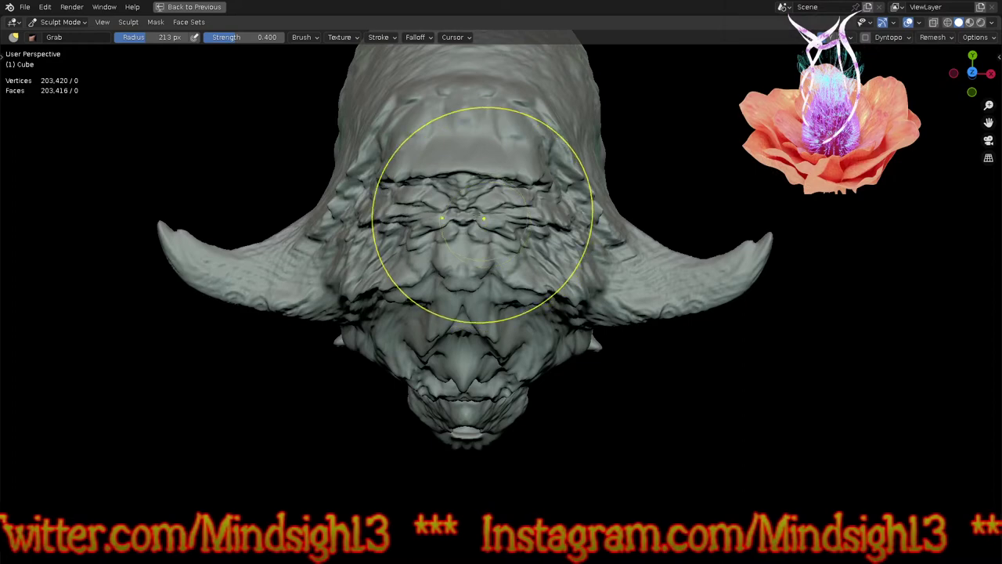
scroll(462, 218, "up", 5)
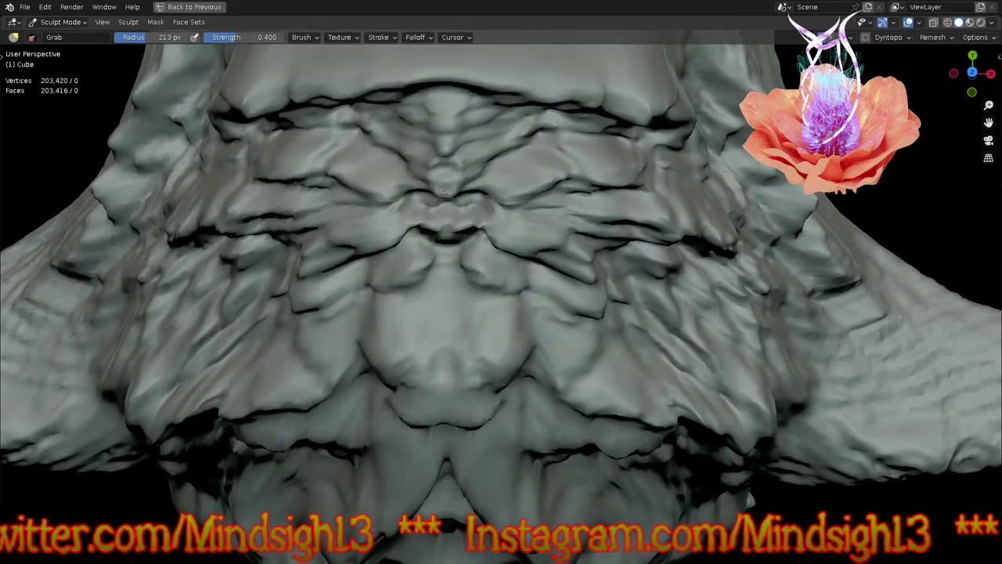
mouse_move(495, 149)
left_mouse_down()
mouse_move(517, 168)
mouse_move(503, 152)
left_mouse_up()
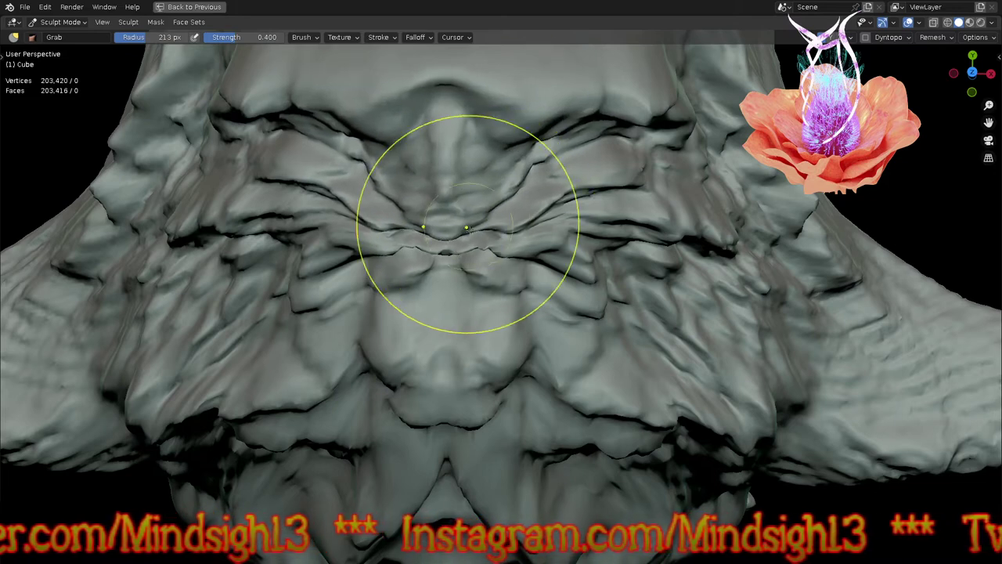
mouse_move(466, 235)
left_mouse_down()
mouse_move(439, 259)
mouse_move(460, 290)
left_mouse_up()
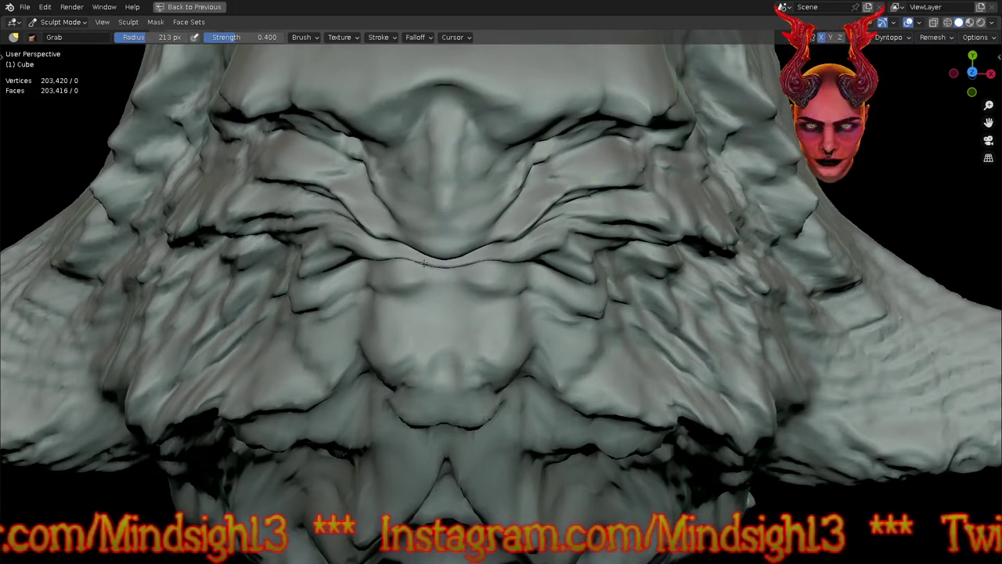
left_click_drag(434, 314, 405, 336)
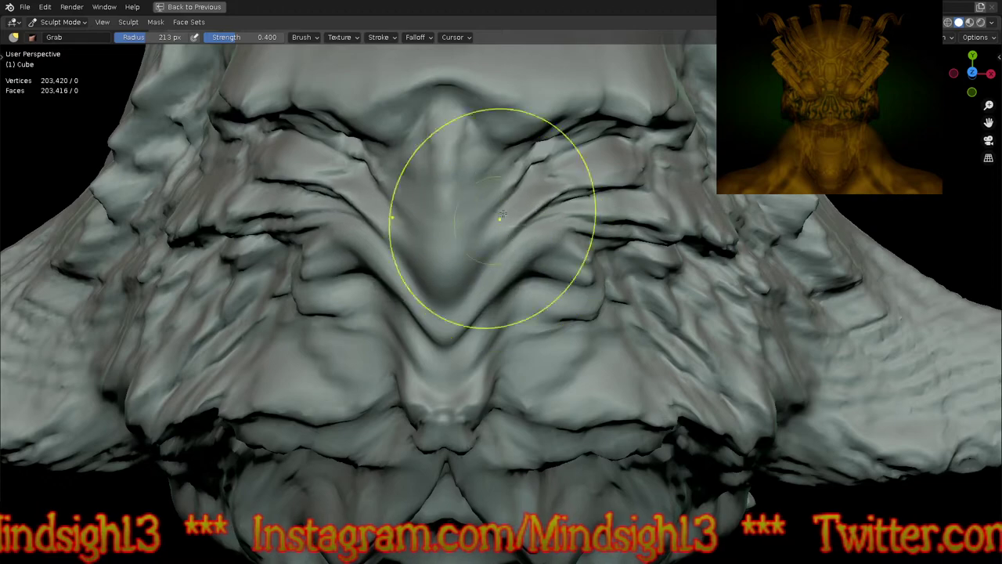
Step: Smooth the side of the cranium behind the horn and stroke across it with the Draw Sharp brush
middle_click_drag(455, 205, 490, 407, "ctrl")
middle_click_drag(579, 435, 575, 349)
mouse_move(575, 466)
middle_mouse_down("shift")
mouse_move(565, 326)
mouse_move(563, 353)
mouse_move(477, 376)
mouse_move(446, 368)
middle_mouse_up("shift")
mouse_move(564, 286)
middle_mouse_down()
mouse_move(546, 329)
mouse_move(503, 262)
mouse_move(493, 303)
middle_mouse_up()
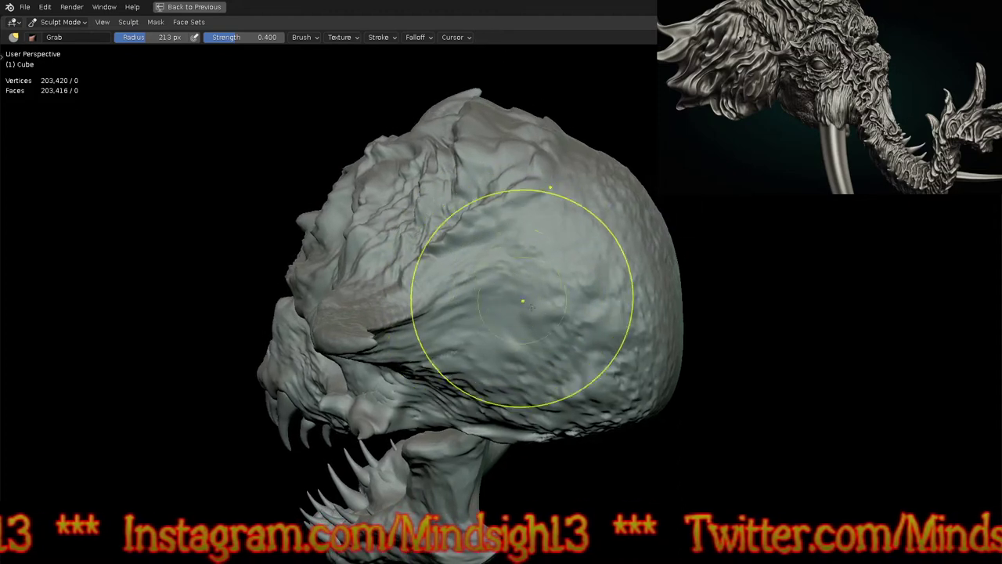
key("shift+space")
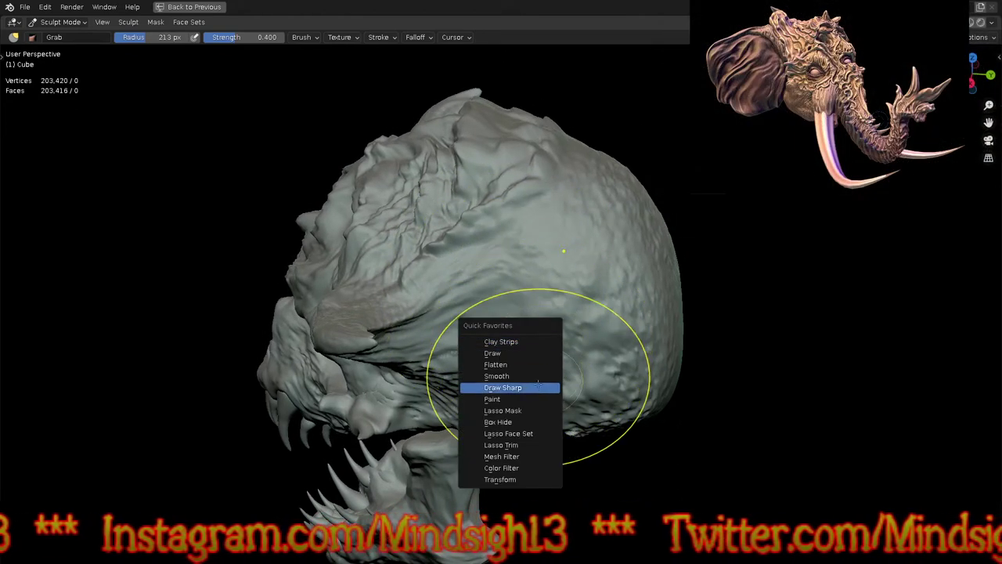
left_click(490, 386)
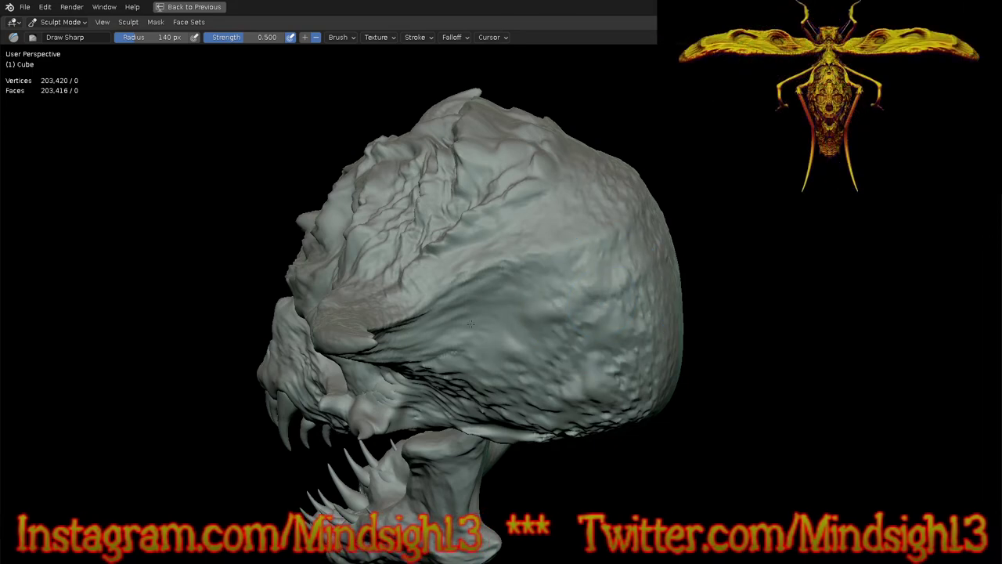
mouse_move(424, 369)
left_mouse_down("shift")
mouse_move(489, 356)
mouse_move(568, 380)
mouse_move(636, 368)
left_mouse_up("shift")
left_click_drag(520, 396, 650, 353, "shift")
mouse_move(627, 294)
left_mouse_down()
mouse_move(578, 317)
mouse_move(468, 329)
mouse_move(417, 355)
left_mouse_up()
mouse_move(417, 355)
middle_mouse_down()
mouse_move(532, 225)
mouse_move(503, 337)
mouse_move(595, 292)
mouse_move(568, 251)
middle_mouse_up()
scroll(532, 225, "down", 3)
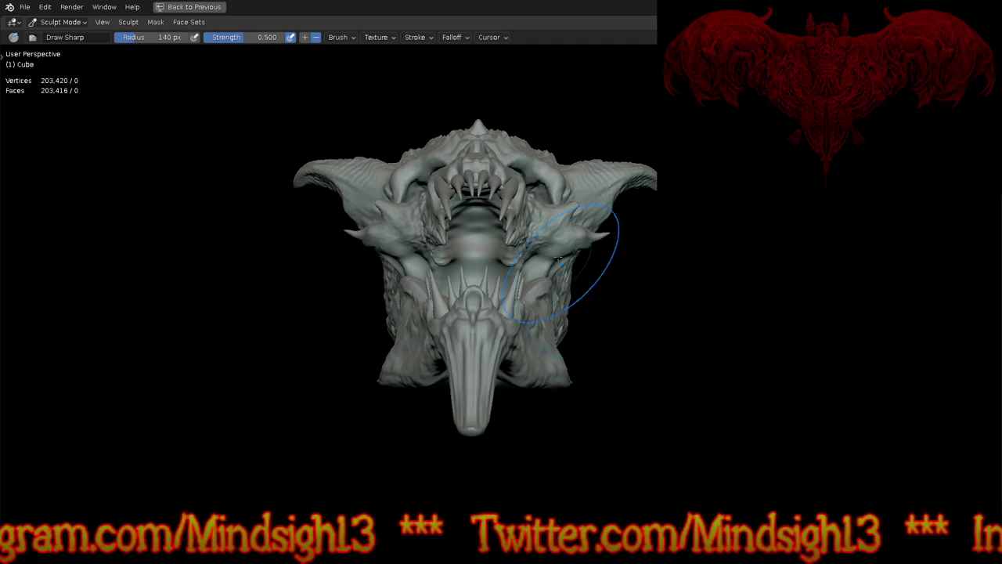
Step: Carve deeper creases along the underside of the spiked cheekbones, above the jaw joint, with the Draw Sharp brush
scroll(586, 188, "up", 5)
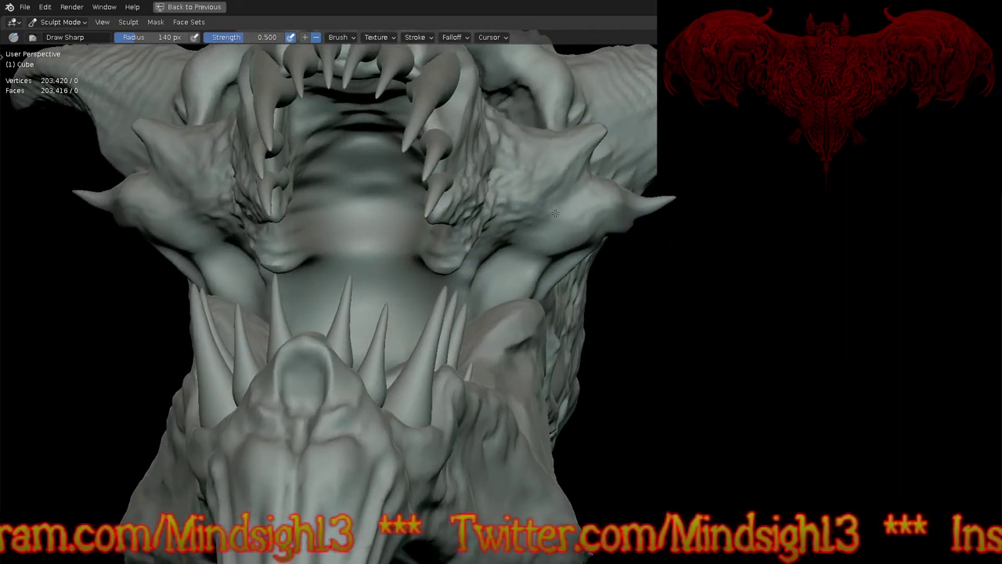
left_click_drag(562, 199, 582, 165)
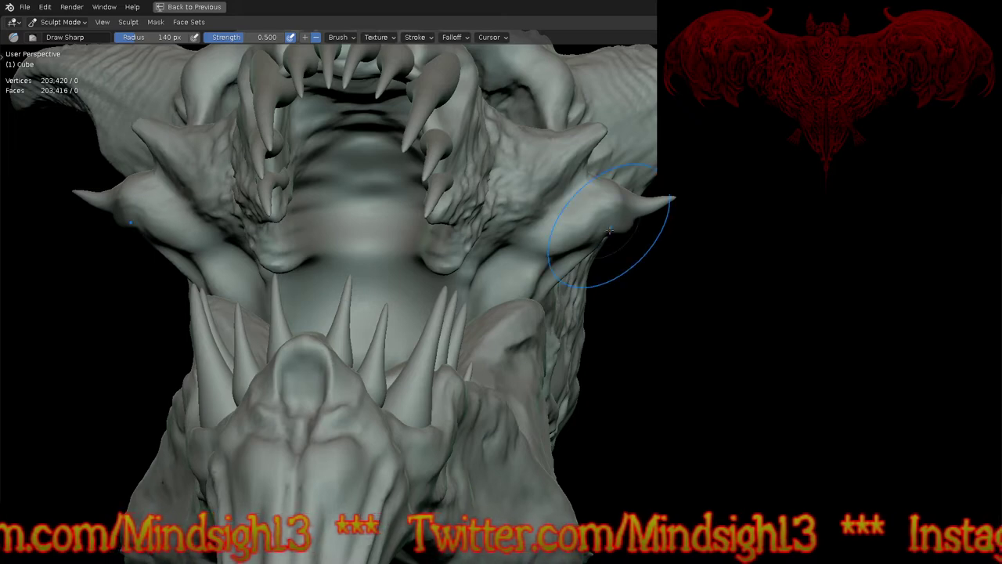
mouse_move(599, 233)
left_mouse_down()
mouse_move(560, 258)
mouse_move(534, 244)
left_mouse_up()
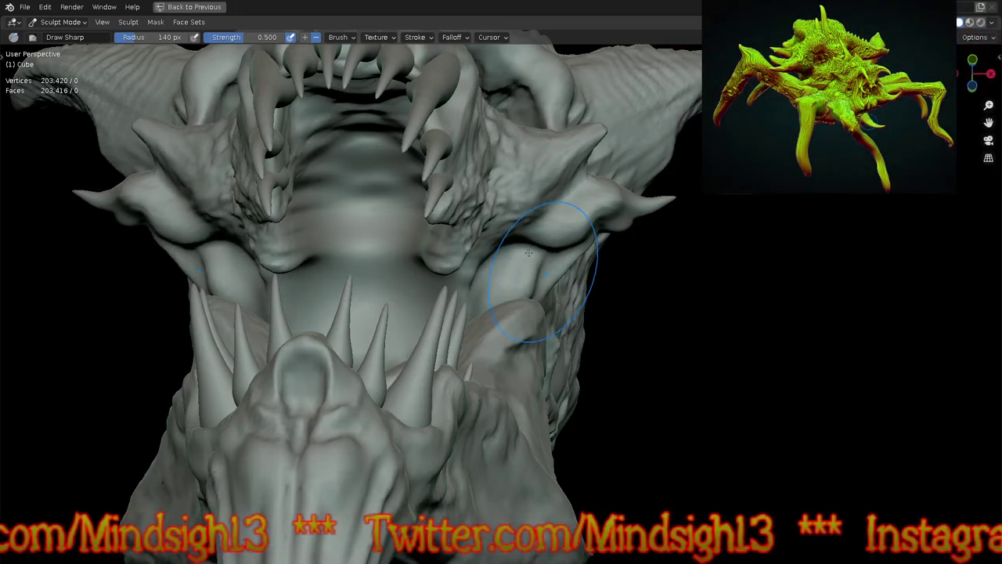
mouse_move(318, 243)
left_mouse_down()
mouse_move(349, 176)
mouse_move(342, 180)
mouse_move(344, 156)
mouse_move(337, 247)
mouse_move(368, 315)
mouse_move(336, 224)
mouse_move(365, 220)
mouse_move(370, 325)
mouse_move(380, 313)
left_mouse_up()
Step: Try to pull the crown of the cranium up and back into a tall pointed spike with the Grab brush
scroll(381, 321, "down", 5)
mouse_move(381, 321)
middle_mouse_down()
mouse_move(441, 389)
mouse_move(581, 246)
mouse_move(568, 321)
mouse_move(596, 345)
mouse_move(582, 324)
mouse_move(506, 325)
middle_mouse_up()
middle_click_drag(438, 319, 376, 201, "ctrl")
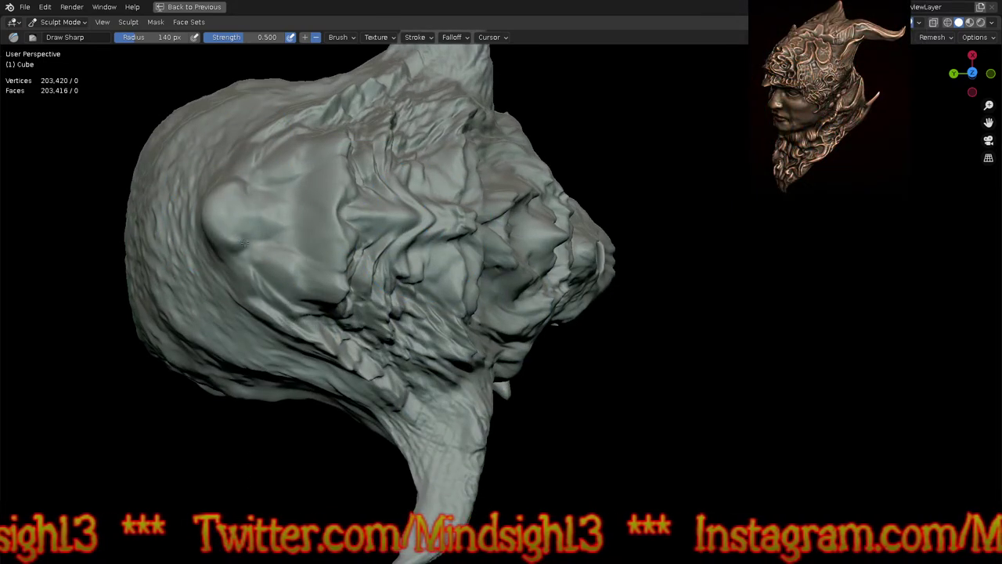
middle_click_drag(352, 213, 496, 178, "ctrl")
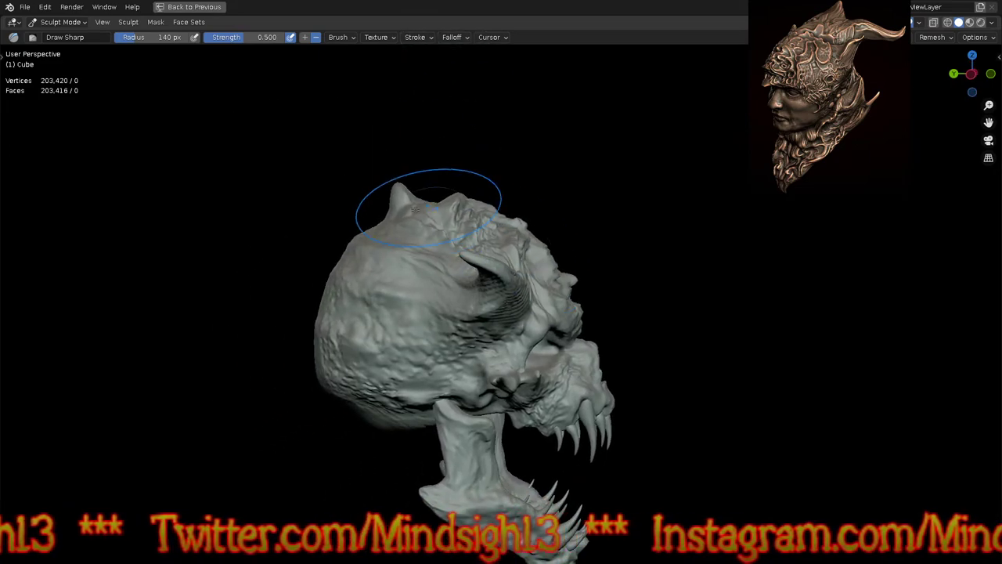
key("g")
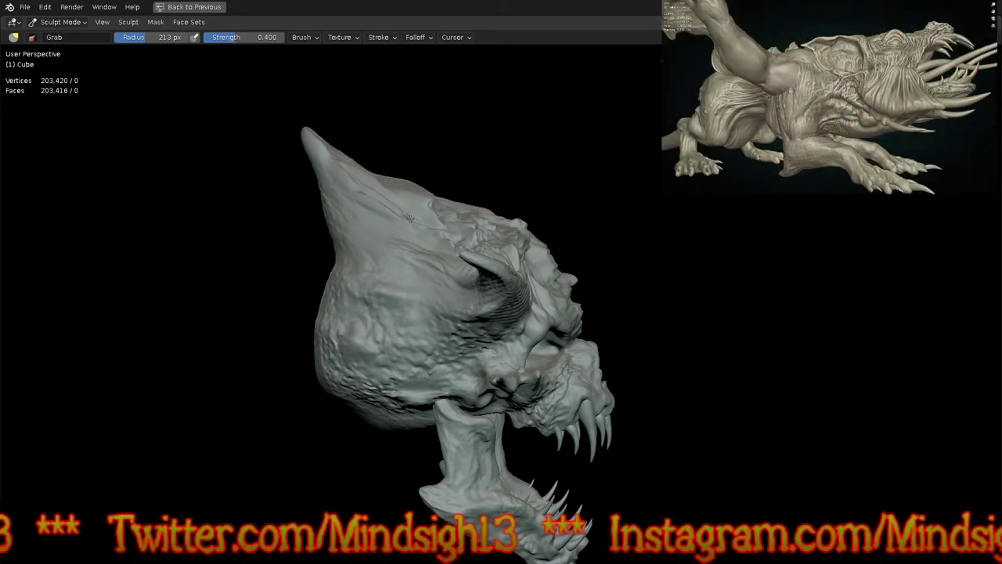
mouse_move(616, 224)
middle_mouse_down()
mouse_move(495, 262)
mouse_move(512, 134)
middle_mouse_up()
left_click_drag(499, 146, 447, 155)
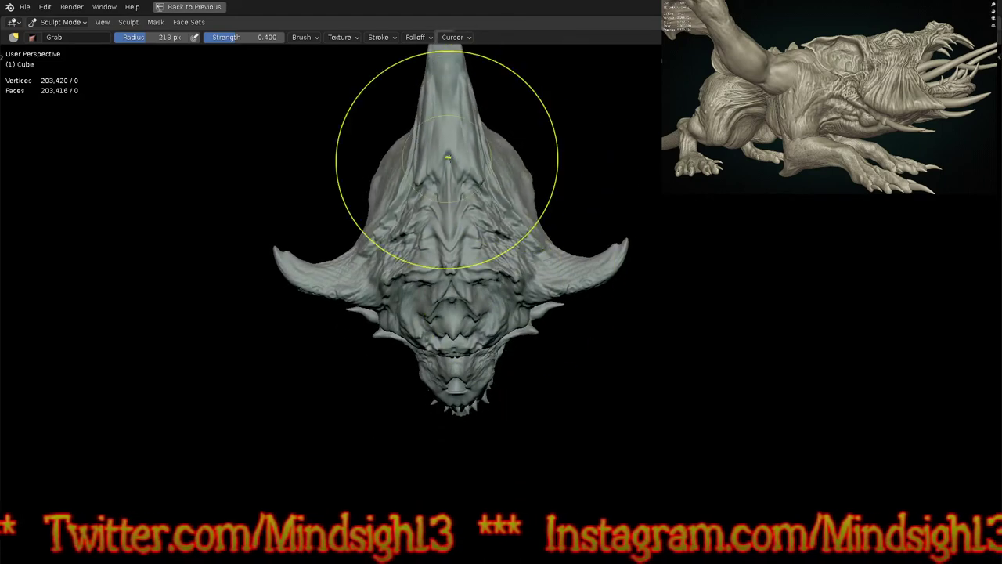
mouse_move(552, 347)
middle_mouse_down()
mouse_move(608, 242)
mouse_move(480, 195)
middle_mouse_up()
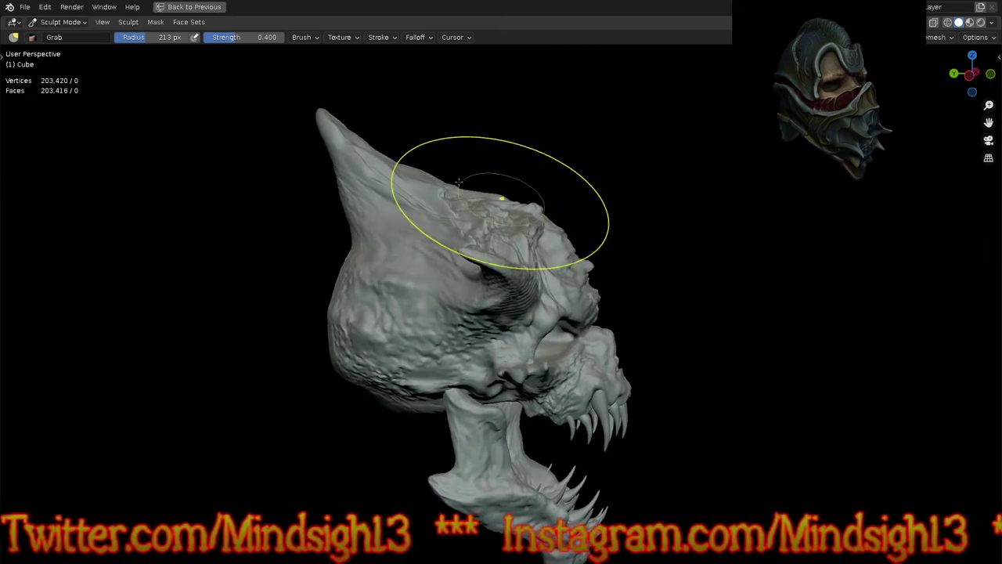
middle_click_drag(426, 112, 466, 224)
key("ctrl+z")
Step: Check the spiked crown from the front and side views and undo the pulled spike
mouse_move(487, 259)
middle_mouse_down()
mouse_move(564, 250)
mouse_move(587, 336)
mouse_move(572, 313)
mouse_move(573, 264)
middle_mouse_up()
key("KP_1")
scroll(575, 304, "down", 3)
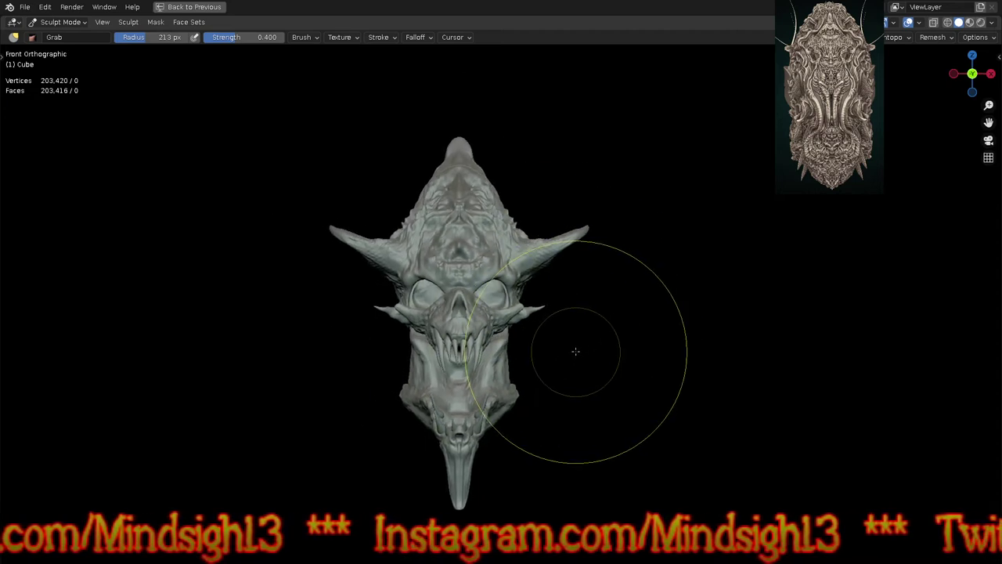
key("KP_3")
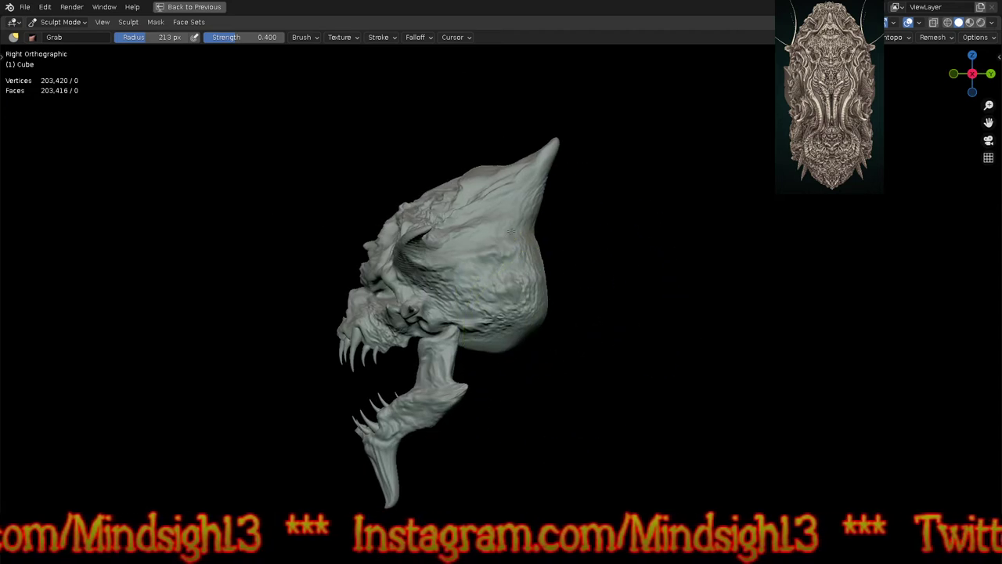
scroll(518, 200, "up", 3)
key("ctrl+z")
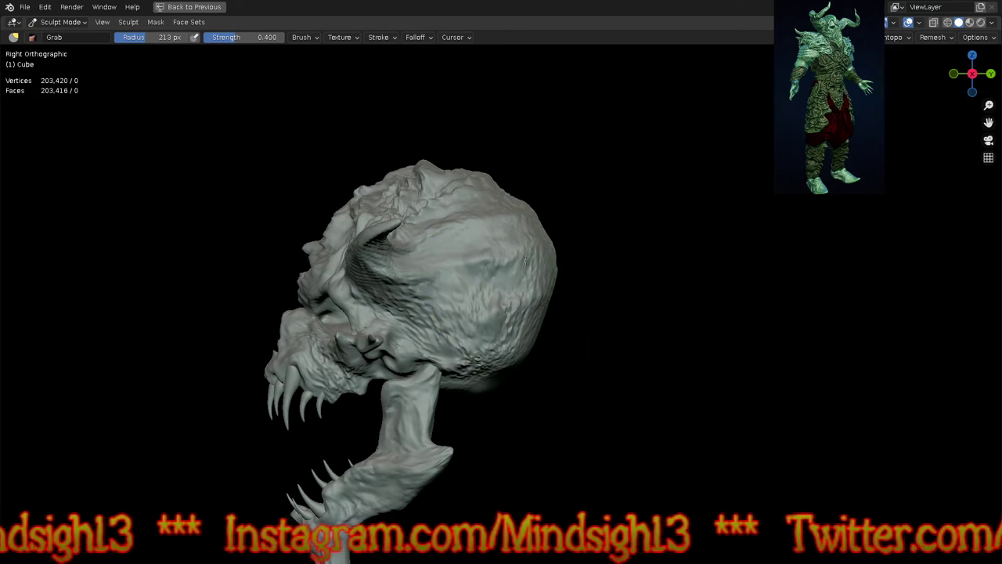
Step: Pull the floor and outer wall of the eye sockets upward and inward with the Grab brush
middle_click_drag(524, 272, 603, 214)
mouse_move(571, 358)
middle_mouse_down()
mouse_move(613, 249)
mouse_move(599, 331)
mouse_move(530, 215)
middle_mouse_up()
scroll(529, 215, "up", 5)
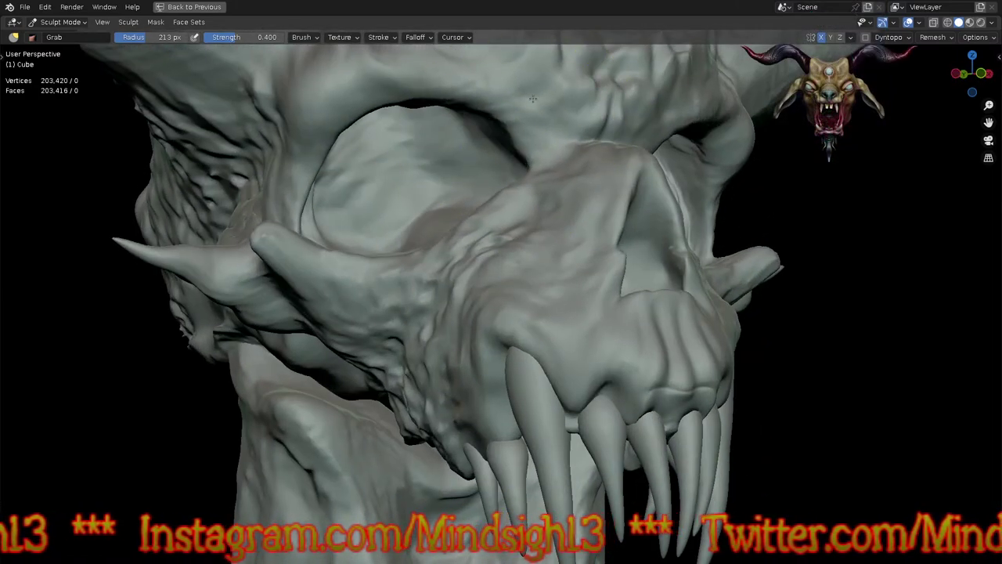
left_click_drag(419, 242, 430, 226)
middle_click_drag(430, 227, 519, 238)
mouse_move(494, 259)
left_mouse_down()
mouse_move(486, 268)
mouse_move(519, 242)
left_mouse_up()
middle_click_drag(520, 242, 459, 297)
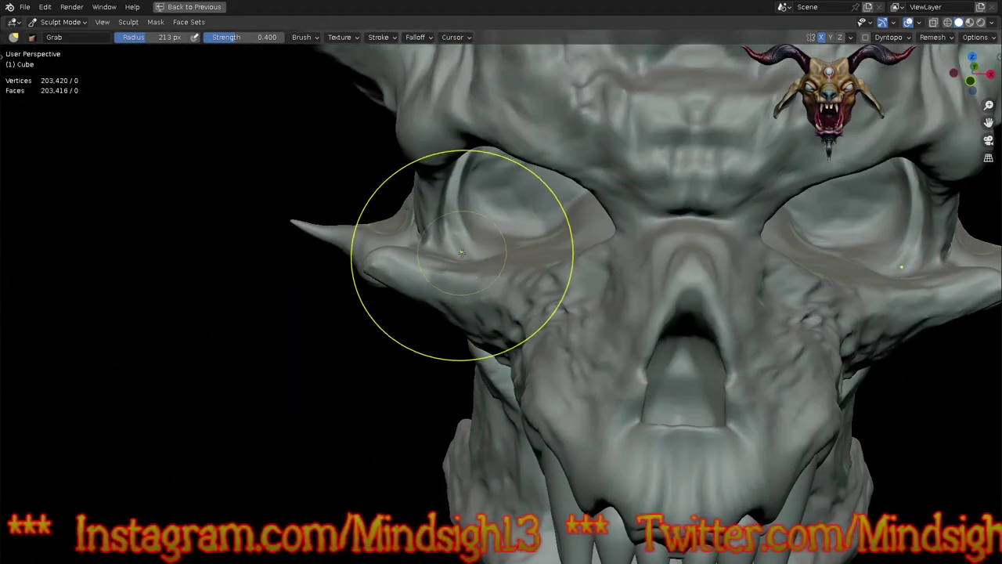
left_click_drag(449, 248, 468, 235)
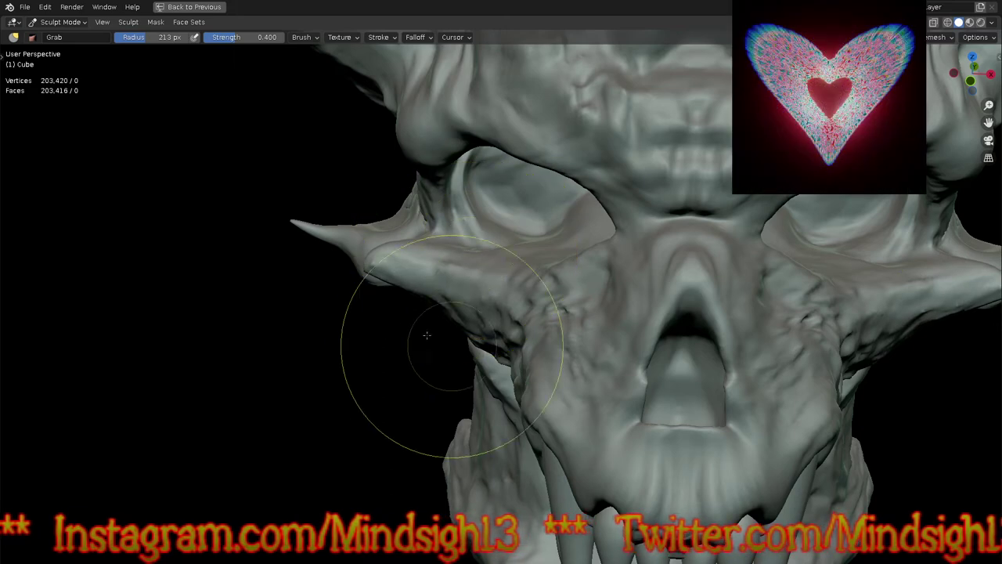
middle_click_drag(380, 261, 397, 428, "ctrl")
middle_click_drag(571, 273, 470, 291, "shift")
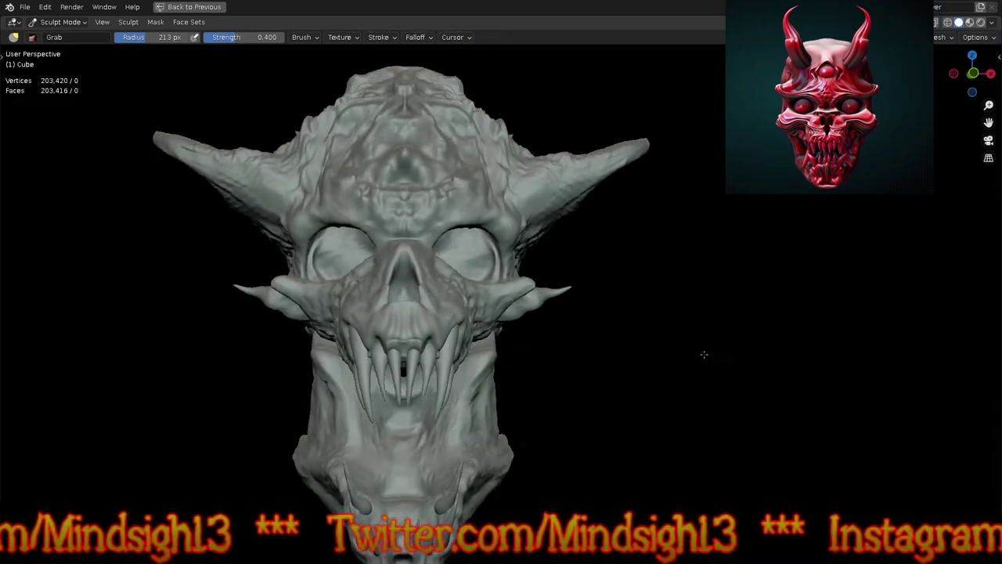
Step: Switch sculpting to the lower jaw and set the Draw Sharp brush to a radius of 61 px
mouse_move(704, 355)
middle_mouse_down()
mouse_move(708, 340)
mouse_move(649, 331)
mouse_move(593, 347)
mouse_move(579, 400)
middle_mouse_up()
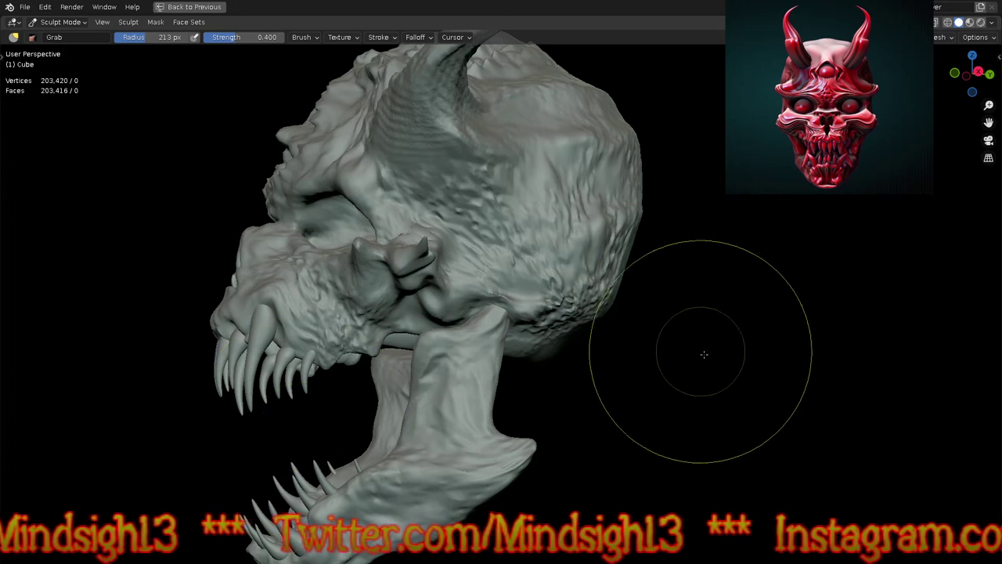
scroll(626, 344, "down", 4)
middle_click_drag(631, 332, 760, 320)
scroll(588, 345, "up", 6)
mouse_move(589, 309)
middle_mouse_down()
mouse_move(606, 337)
mouse_move(627, 291)
mouse_move(722, 296)
mouse_move(512, 298)
mouse_move(546, 292)
mouse_move(499, 337)
middle_mouse_up()
key("alt+q")
key("q")
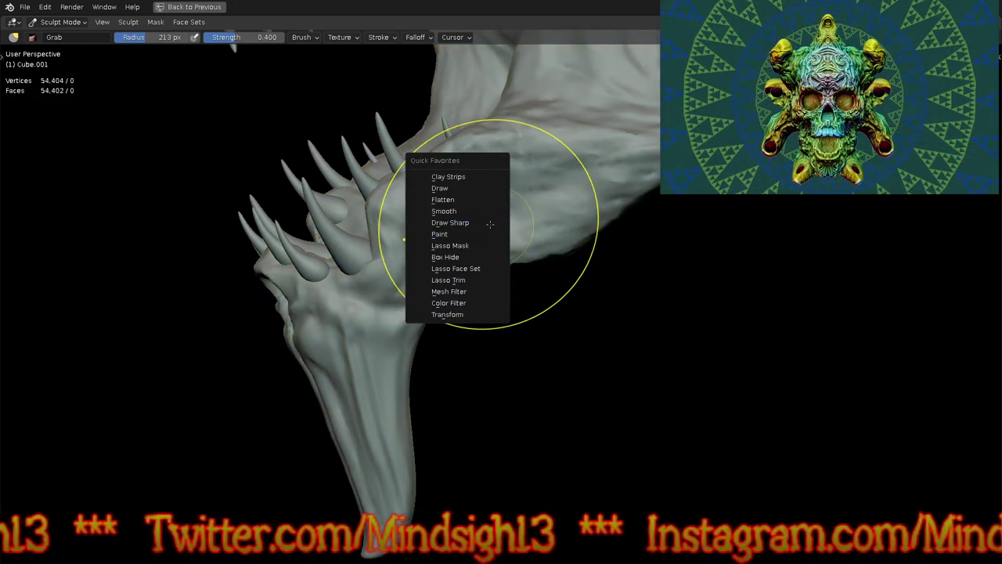
left_click(490, 223)
key("f")
left_click(472, 210)
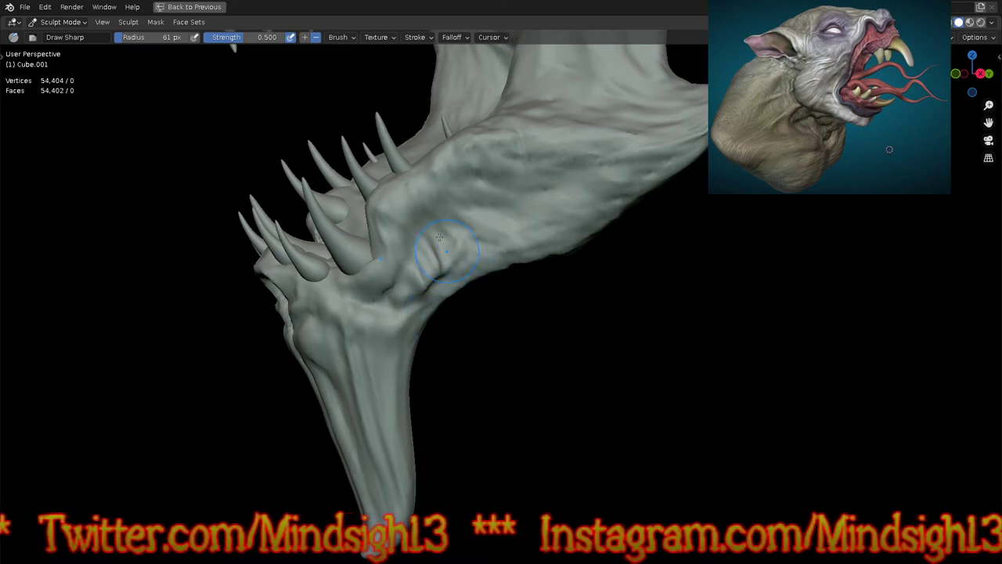
Step: Carve wrinkled grooves along the side of the lower jaw, from behind the large fang toward the jaw angle
mouse_move(465, 224)
left_mouse_down()
mouse_move(447, 209)
mouse_move(501, 185)
left_mouse_up()
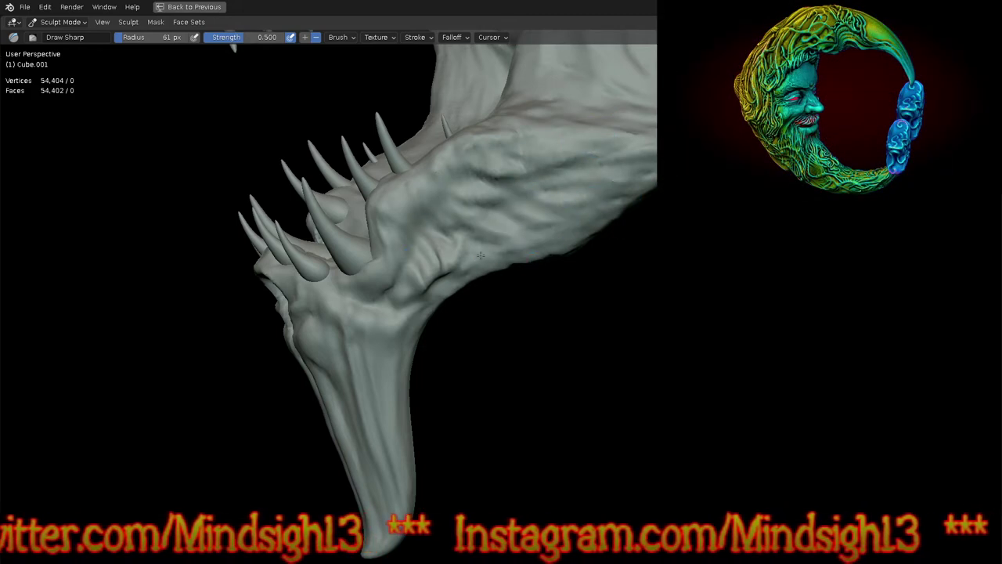
left_click_drag(557, 158, 611, 135)
left_click_drag(541, 173, 623, 133)
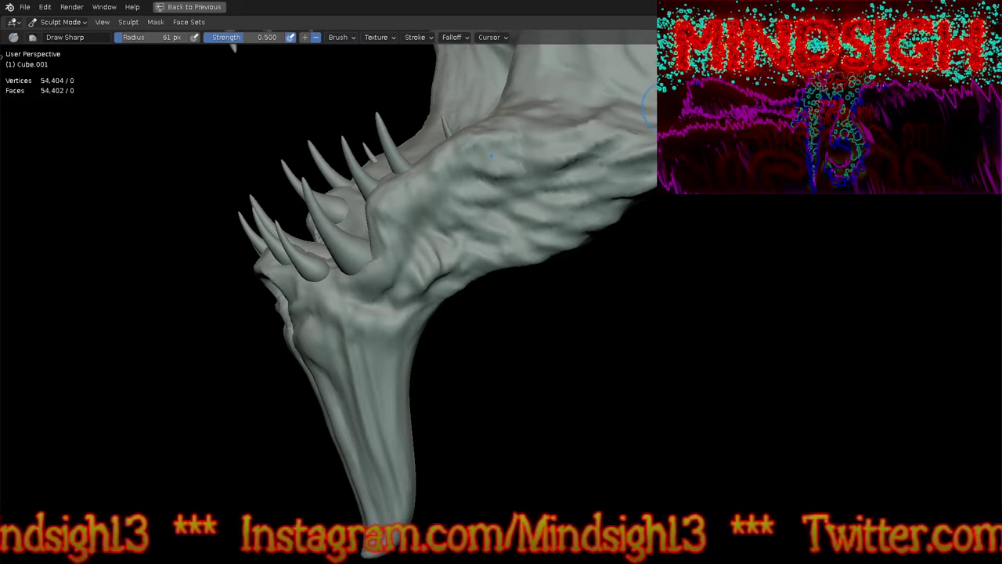
Step: Reshape the upper and lower edges of the lower jaw's side with the Grab brush, pulling the underside backward
mouse_move(562, 223)
middle_mouse_down()
mouse_move(626, 342)
mouse_move(676, 313)
mouse_move(619, 350)
mouse_move(647, 344)
mouse_move(639, 350)
middle_mouse_up()
middle_click_drag(563, 309, 537, 258, "ctrl")
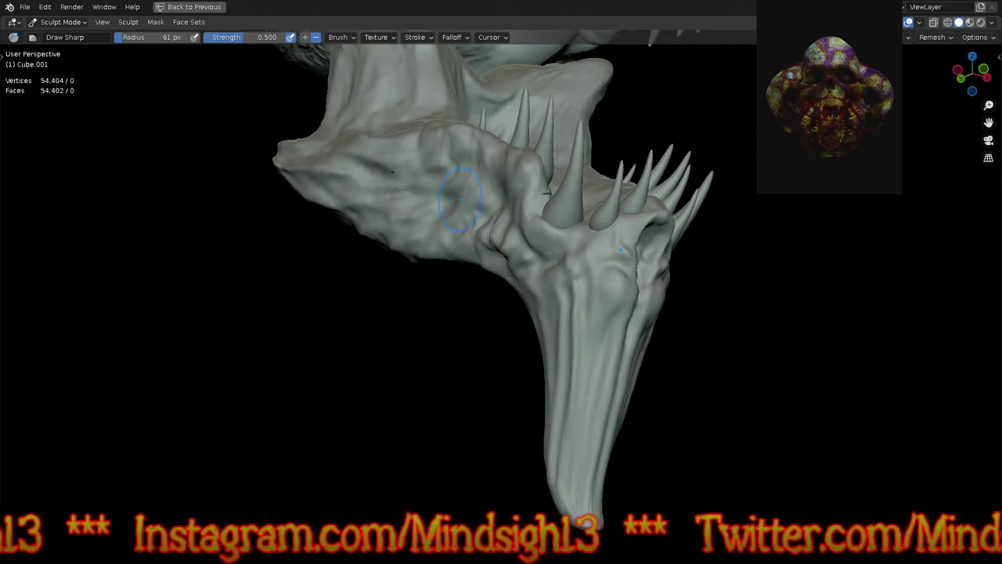
key("g")
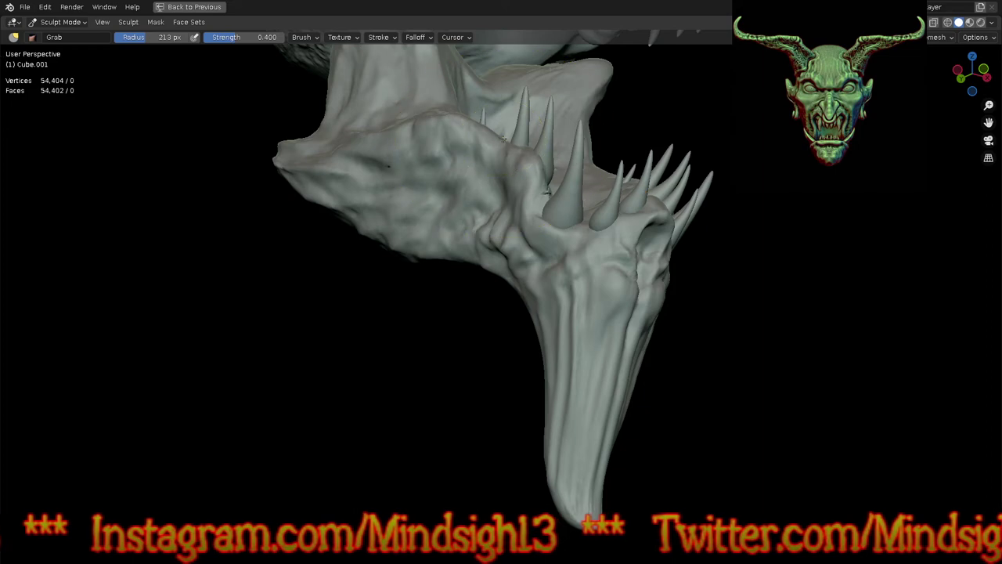
mouse_move(503, 94)
middle_mouse_down()
mouse_move(616, 246)
mouse_move(580, 258)
mouse_move(517, 247)
mouse_move(445, 321)
middle_mouse_up()
mouse_move(523, 289)
left_mouse_down()
mouse_move(516, 268)
mouse_move(622, 222)
mouse_move(609, 239)
left_mouse_up()
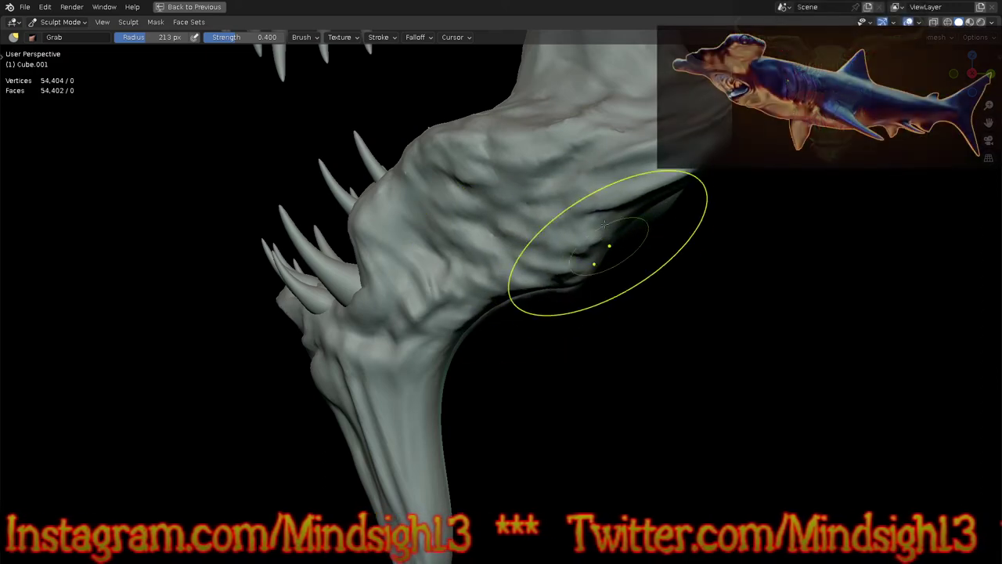
left_click_drag(533, 117, 519, 127)
mouse_move(447, 235)
middle_mouse_down()
mouse_move(593, 264)
mouse_move(541, 235)
middle_mouse_up()
left_click_drag(423, 82, 430, 94)
mouse_move(555, 294)
middle_mouse_down()
mouse_move(566, 396)
mouse_move(613, 381)
mouse_move(604, 347)
mouse_move(593, 400)
mouse_move(522, 251)
middle_mouse_up()
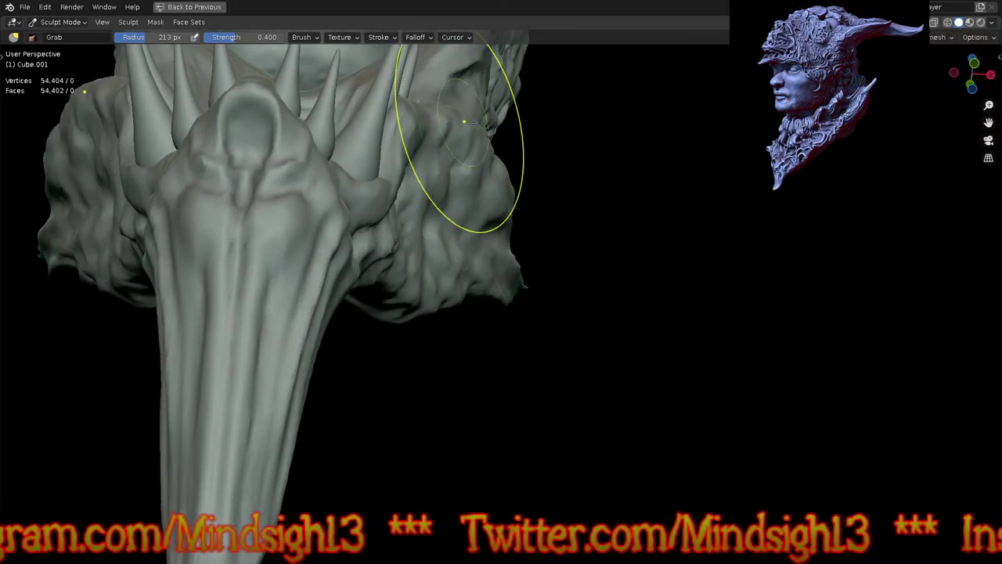
Step: Carve folds around the base of the lower jaw's large fang and across the adjoining side with Draw Sharp
mouse_move(481, 168)
middle_mouse_down()
mouse_move(467, 263)
mouse_move(493, 246)
middle_mouse_up()
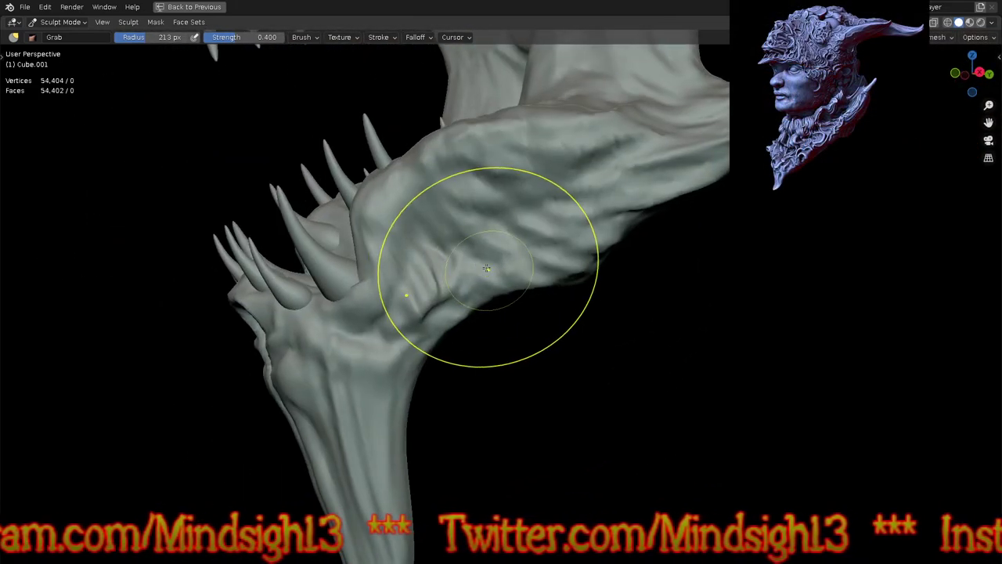
key("shift+space")
left_click(470, 269)
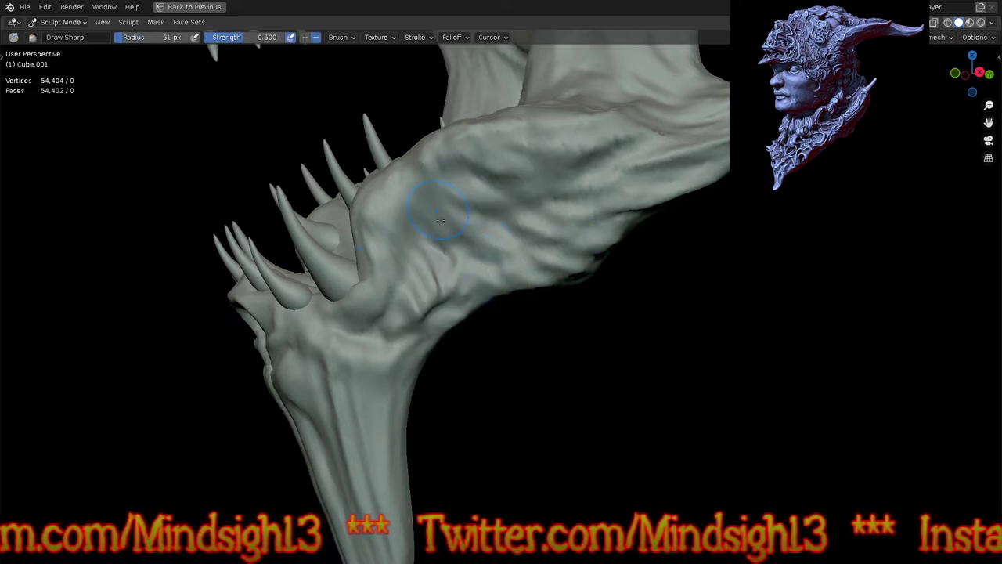
scroll(410, 205, "up", 3)
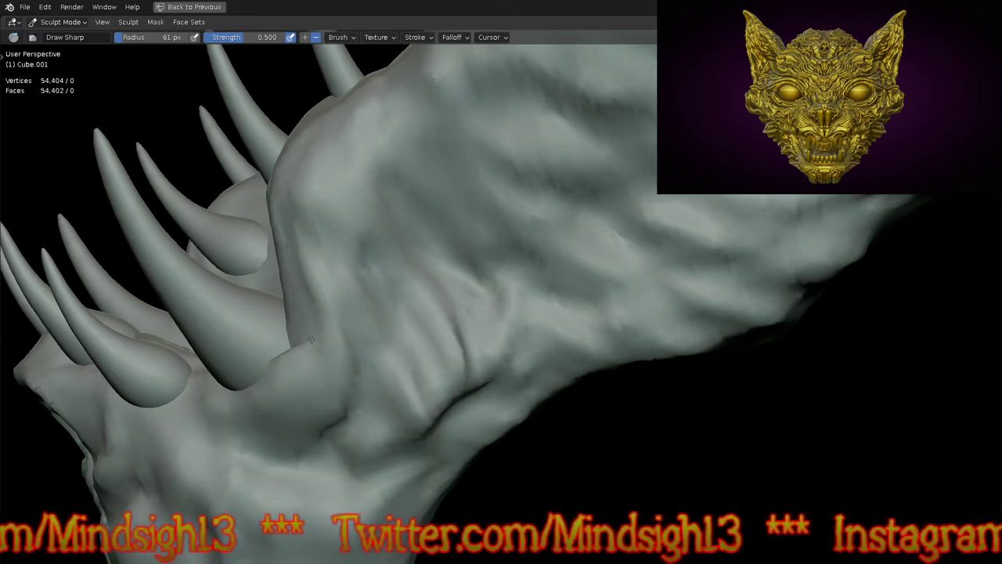
left_click_drag(311, 339, 346, 429)
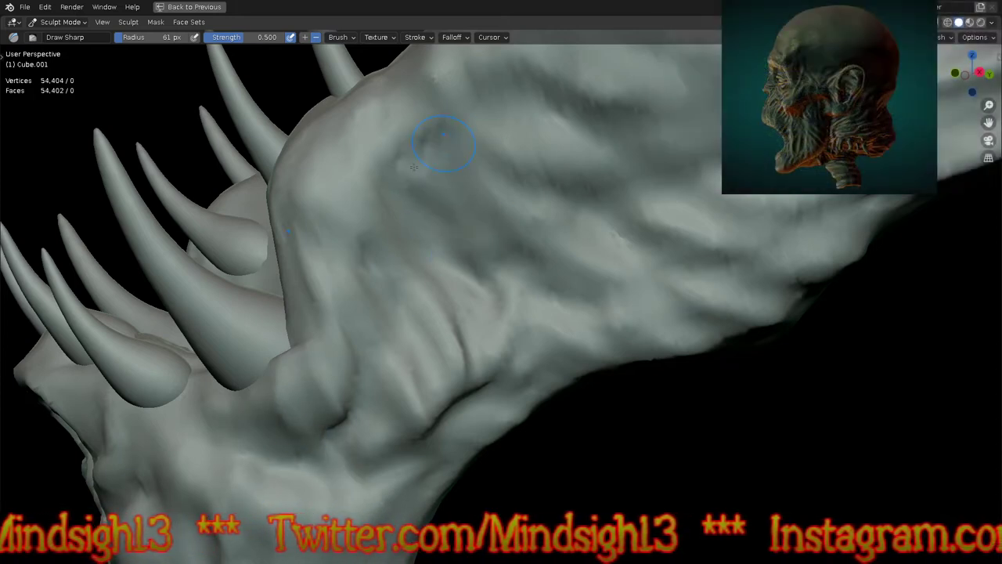
left_click_drag(522, 71, 555, 77)
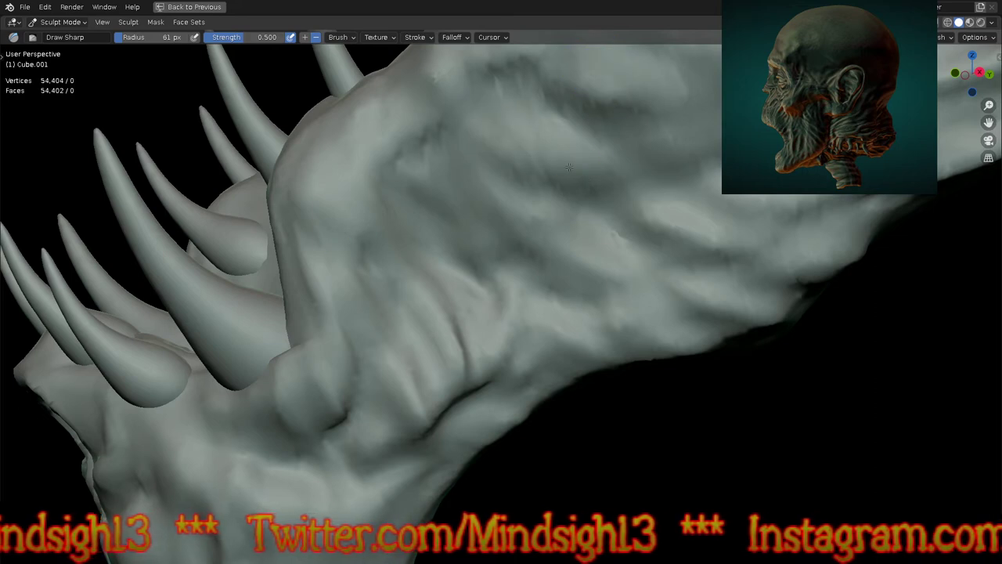
left_click_drag(555, 154, 568, 163)
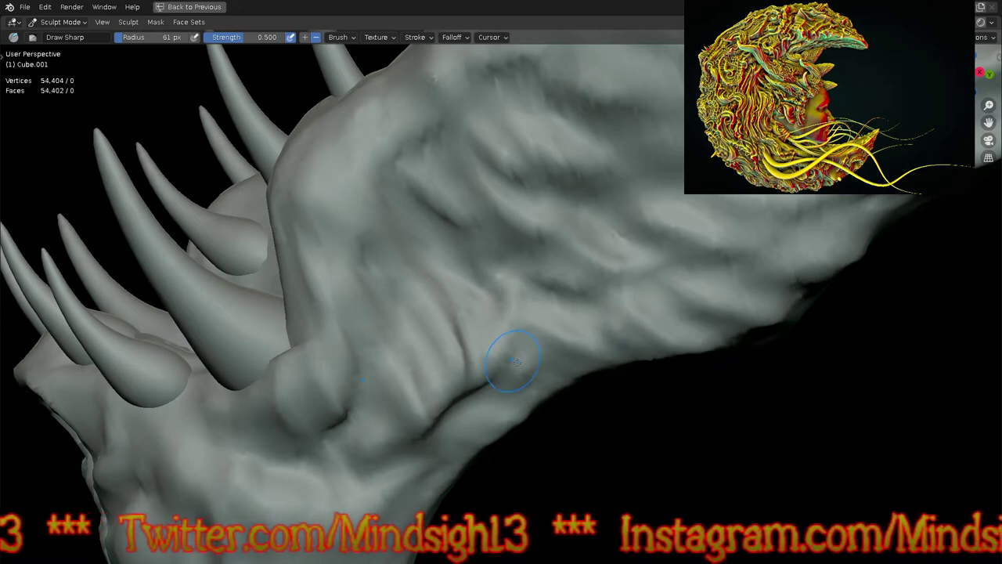
Step: Extend the carved grooves across the rear of the lower jaw toward its angle and along its underside
scroll(529, 360, "down", 5)
middle_click_drag(530, 360, 575, 365)
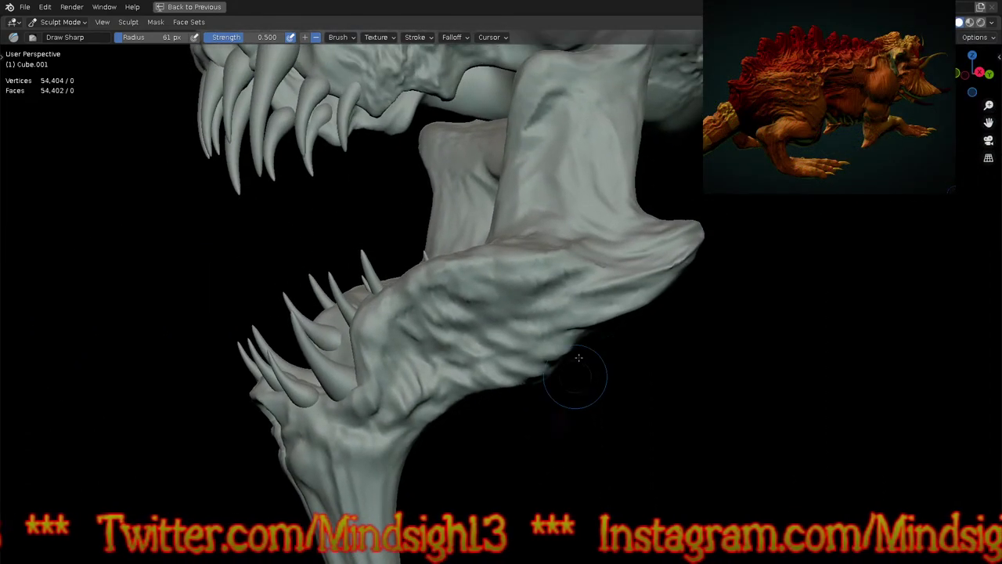
scroll(575, 365, "up", 3)
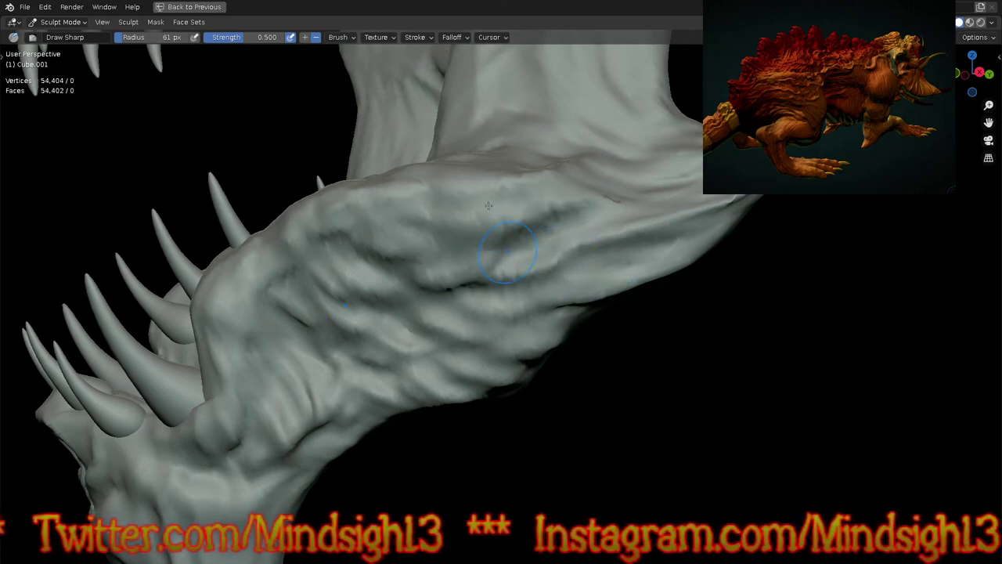
left_click_drag(439, 213, 600, 201)
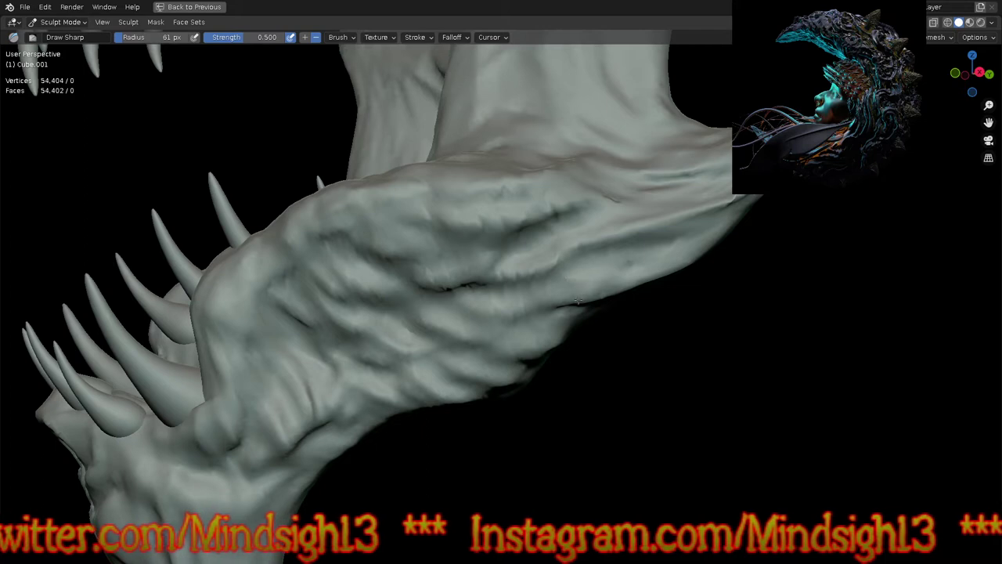
left_click_drag(580, 299, 501, 323)
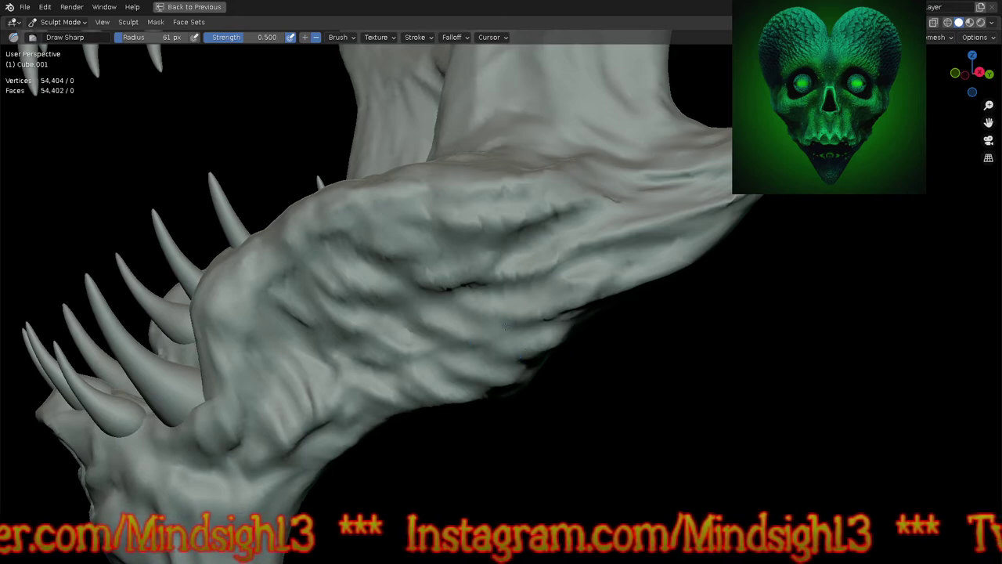
middle_click_drag(534, 192, 567, 391, "ctrl")
mouse_move(569, 273)
middle_mouse_down("shift")
mouse_move(537, 401)
mouse_move(571, 420)
mouse_move(563, 394)
mouse_move(564, 416)
mouse_move(593, 418)
mouse_move(605, 464)
middle_mouse_up("shift")
middle_click_drag(597, 370, 593, 399)
middle_click_drag(589, 350, 664, 369, "shift")
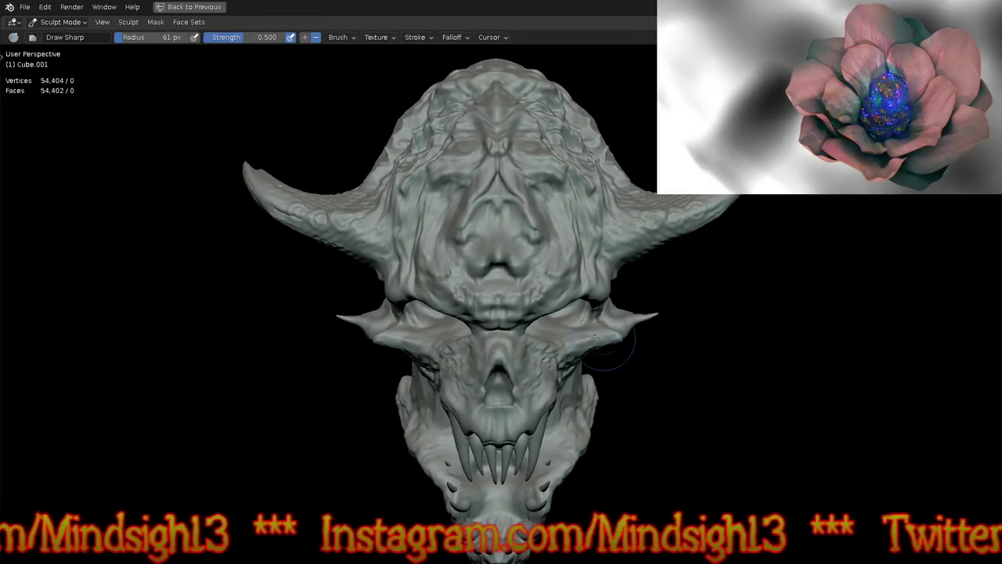
Step: Switch sculpting from the lower jaw to the upper skull and reshape the centre of the forehead with the Grab brush
middle_click_drag(558, 333, 541, 297)
scroll(505, 206, "up", 4)
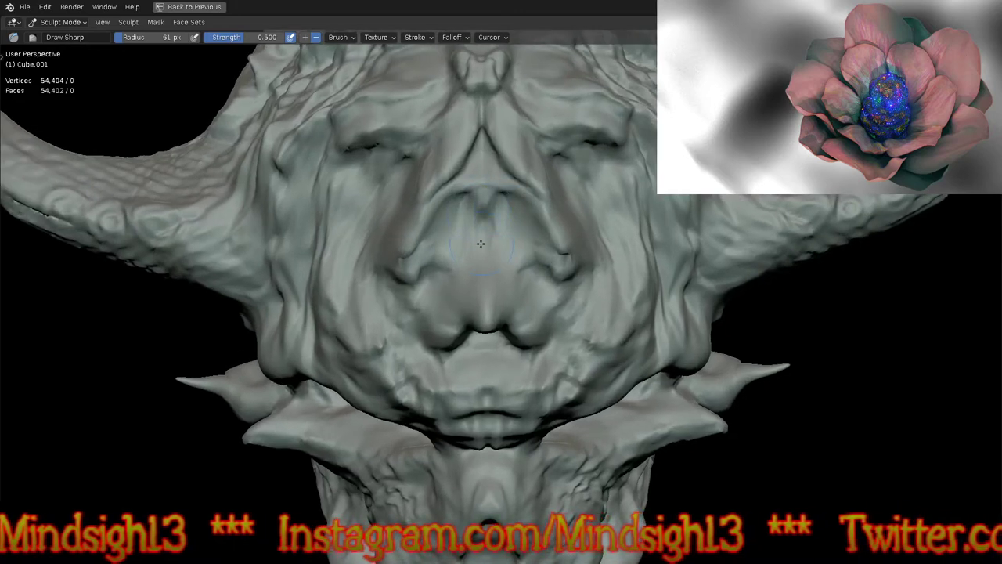
key("alt+q")
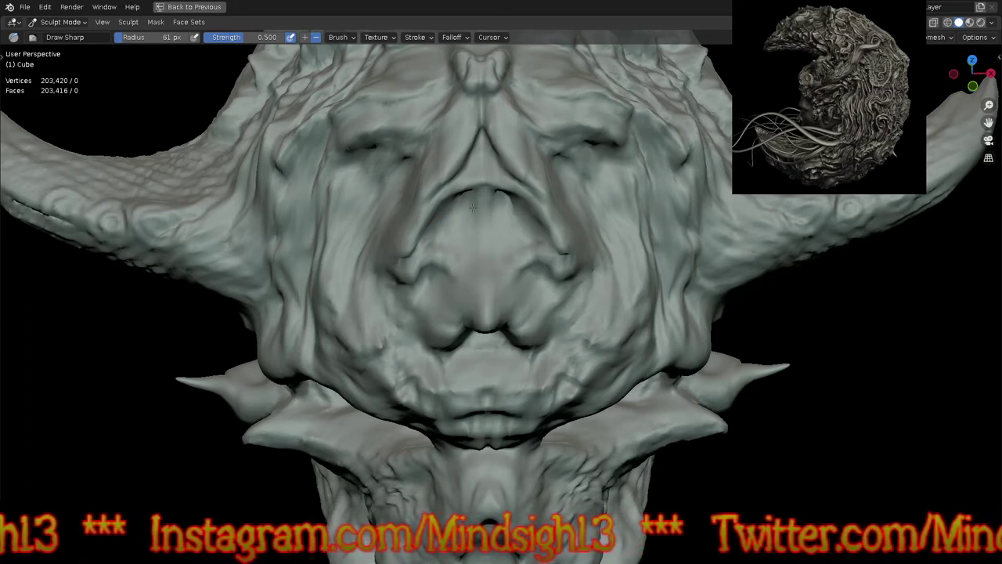
mouse_move(530, 261)
middle_mouse_down("ctrl")
mouse_move(546, 368)
mouse_move(546, 287)
mouse_move(598, 284)
mouse_move(592, 315)
middle_mouse_up("ctrl")
middle_click_drag(509, 201, 492, 156, "ctrl")
key("g")
left_click_drag(470, 137, 617, 126)
left_click_drag(489, 150, 499, 127)
middle_click_drag(510, 159, 589, 206)
left_click_drag(576, 203, 573, 238)
mouse_move(573, 239)
left_mouse_down()
mouse_move(549, 246)
mouse_move(561, 265)
left_mouse_up()
mouse_move(559, 265)
left_mouse_down()
mouse_move(538, 264)
mouse_move(514, 324)
left_mouse_up()
Step: Set the Grab brush radius to 115 px and pull the lumpy ridges in the middle of the forehead out into pointed spikes
middle_click_drag(514, 325, 679, 338)
middle_click_drag(578, 342, 553, 223, "ctrl")
left_click_drag(557, 210, 627, 168)
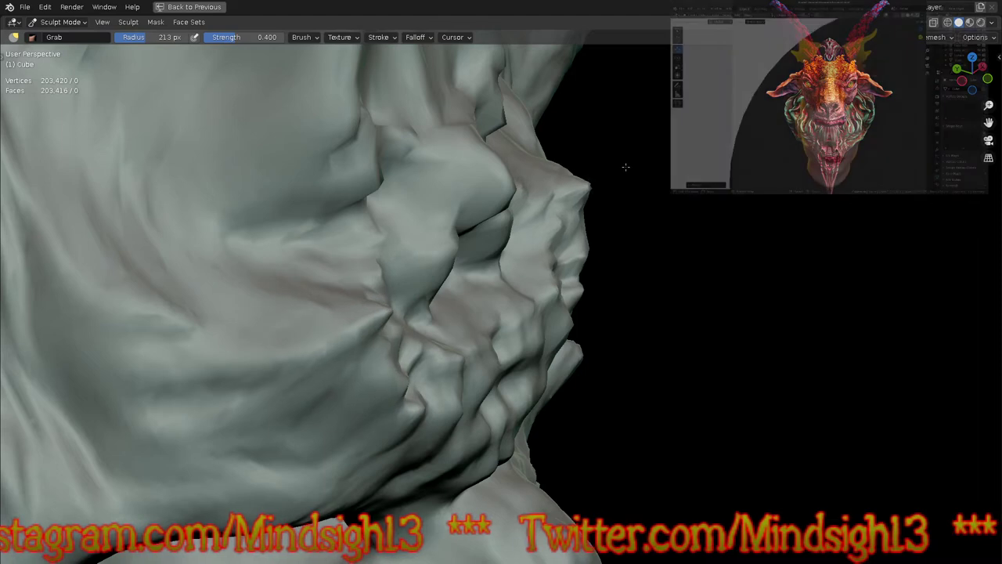
key("f")
left_click(589, 220)
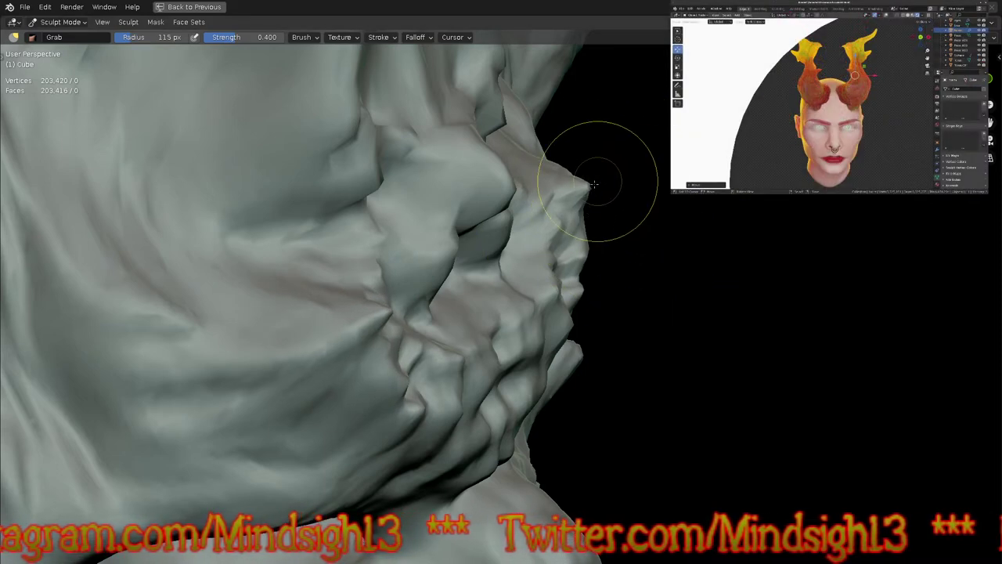
left_click_drag(588, 187, 630, 162)
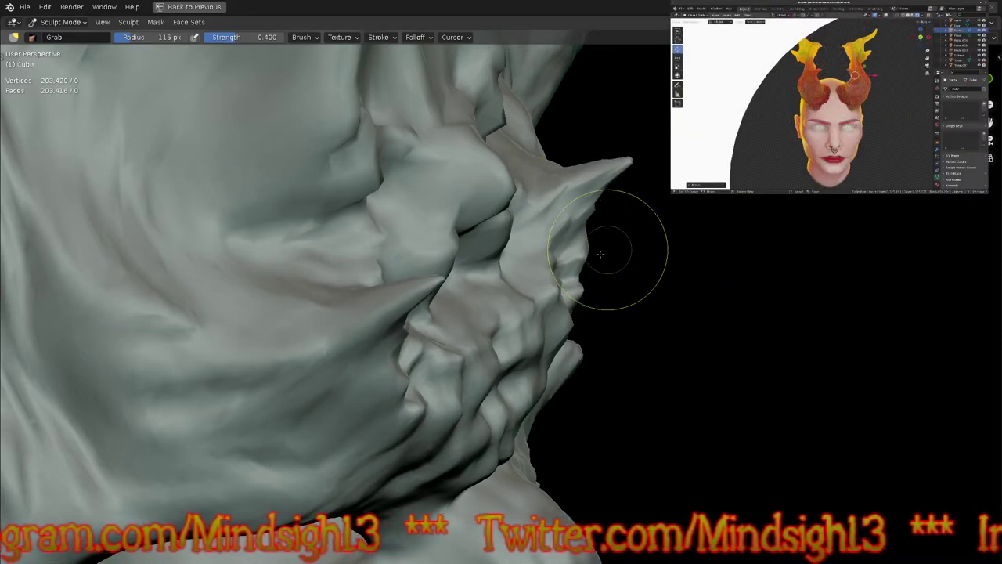
left_click_drag(583, 255, 669, 256)
left_click_drag(553, 287, 616, 259)
mouse_move(550, 347)
left_mouse_down()
mouse_move(582, 358)
mouse_move(611, 345)
mouse_move(689, 386)
left_mouse_up()
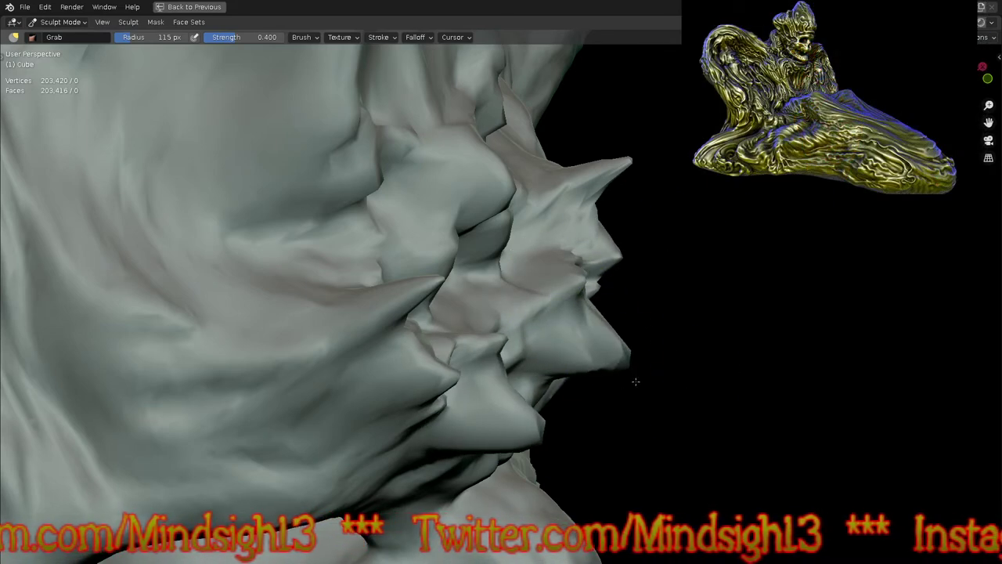
Step: Adjust the tips of the small forehead spikes with the Grab brush from the side
mouse_move(633, 360)
middle_mouse_down()
mouse_move(723, 295)
mouse_move(651, 342)
middle_mouse_up()
left_click_drag(627, 366, 633, 329)
left_click_drag(630, 332, 614, 376)
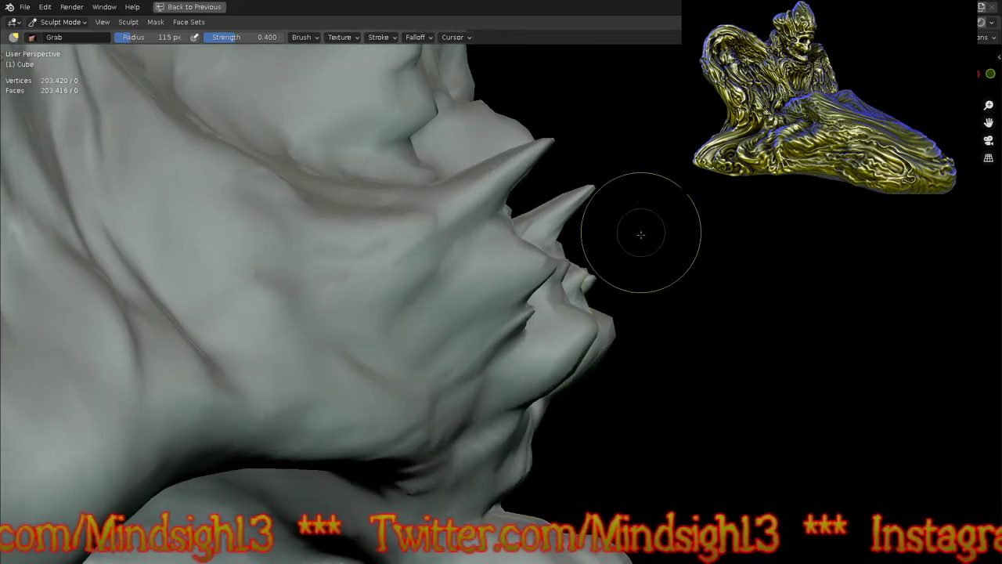
Step: Pull a long, tapered spike out of the brow above each eye socket and extend it upward and outward with Grab
middle_click_drag(622, 242, 645, 413)
scroll(742, 258, "down", 3)
mouse_move(757, 301)
middle_mouse_down()
mouse_move(644, 342)
mouse_move(572, 287)
middle_mouse_up()
scroll(572, 287, "up", 5)
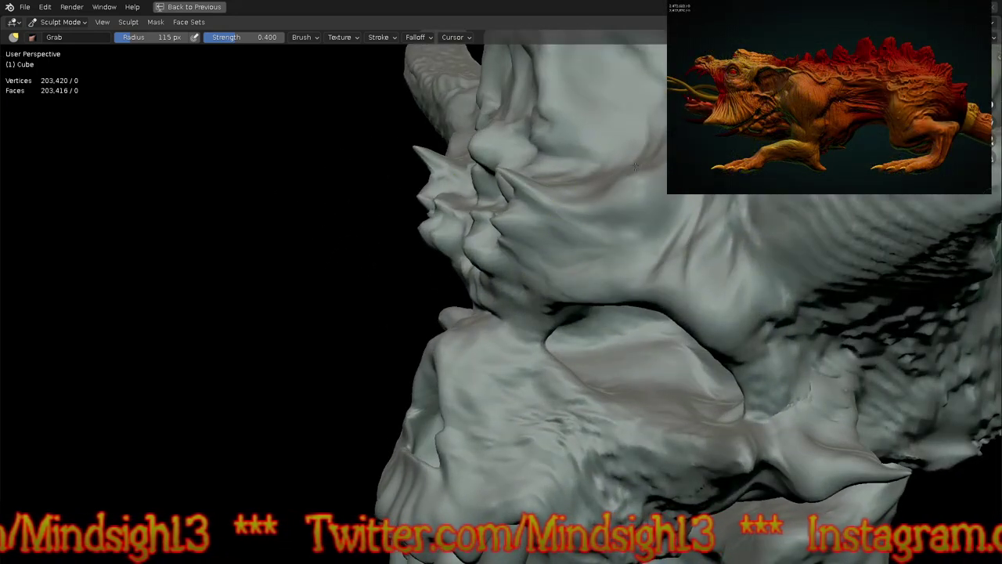
mouse_move(641, 171)
left_mouse_down()
mouse_move(639, 137)
mouse_move(679, 141)
mouse_move(659, 147)
left_mouse_up()
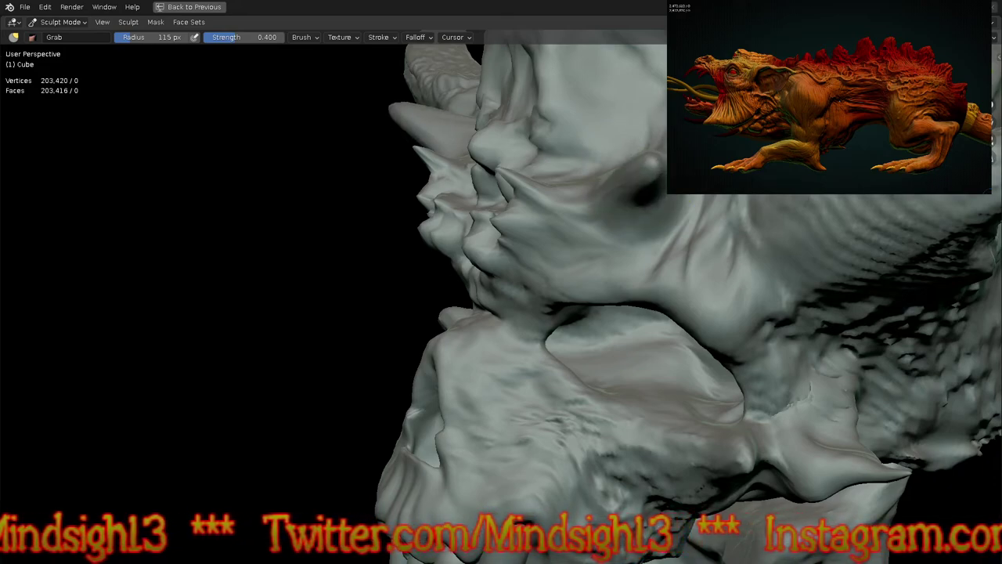
mouse_move(642, 200)
middle_mouse_down()
mouse_move(756, 196)
mouse_move(772, 160)
middle_mouse_up()
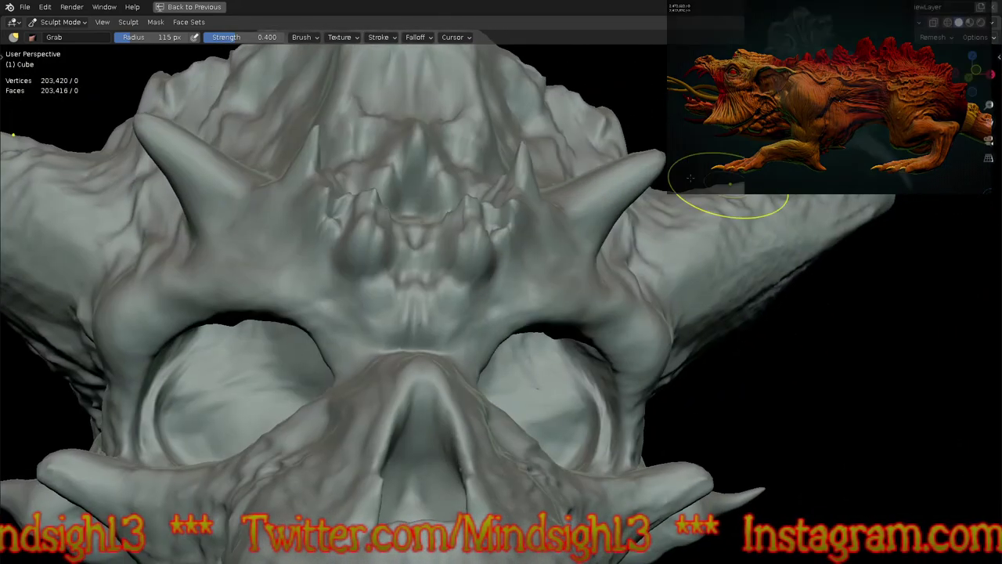
left_click_drag(667, 161, 744, 91)
left_click_drag(677, 139, 744, 85)
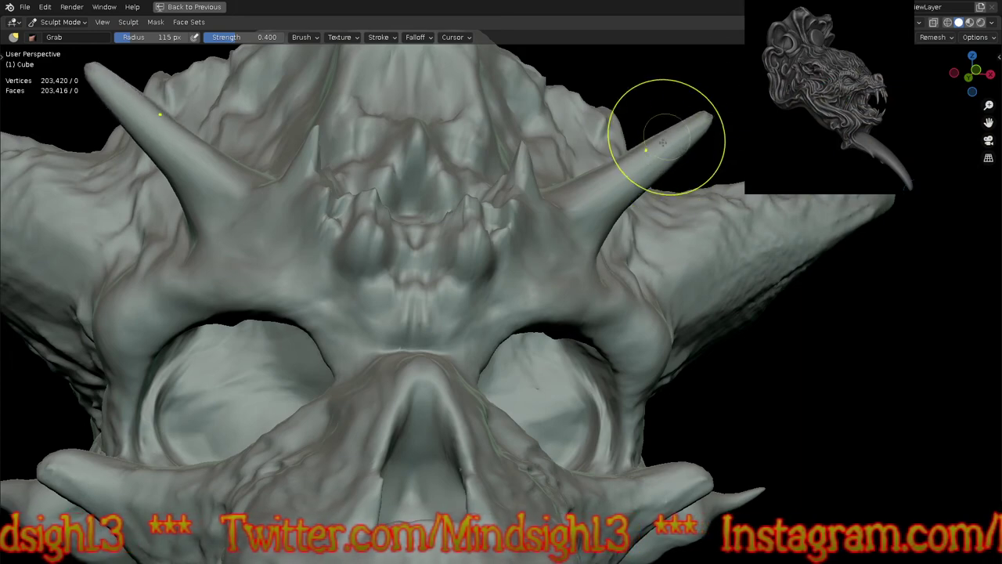
scroll(662, 135, "down", 5)
left_click_drag(638, 152, 648, 168)
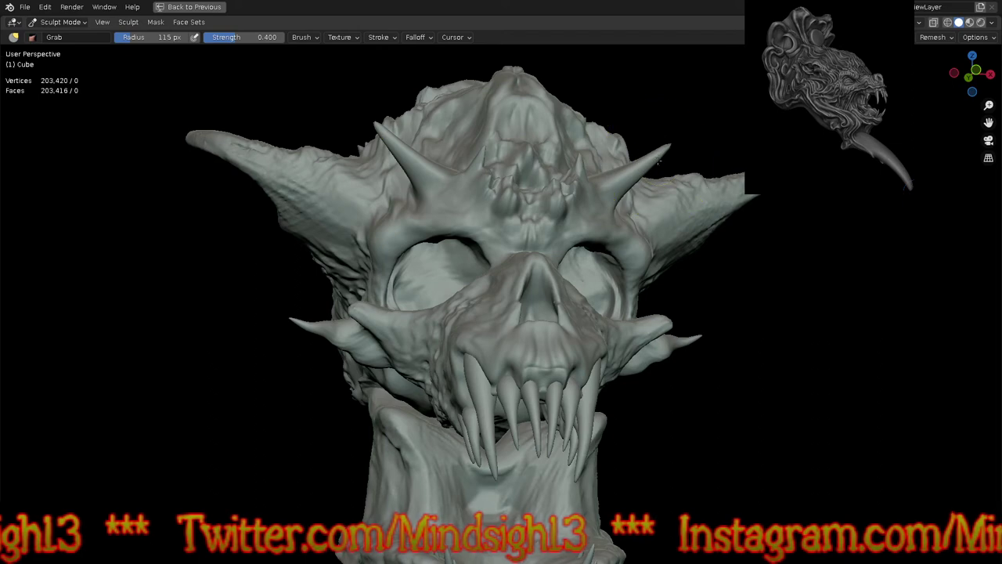
Step: Pull out a second pair of pointed spikes on the forehead, behind the long brow spikes
middle_click_drag(593, 152, 606, 93, "ctrl")
left_click_drag(566, 172, 619, 96)
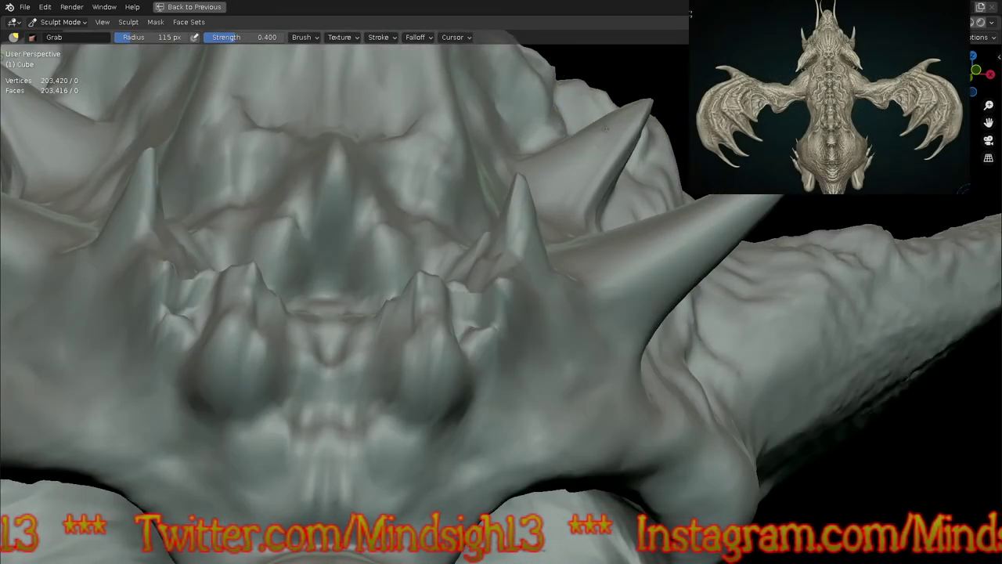
left_click_drag(650, 103, 686, 73)
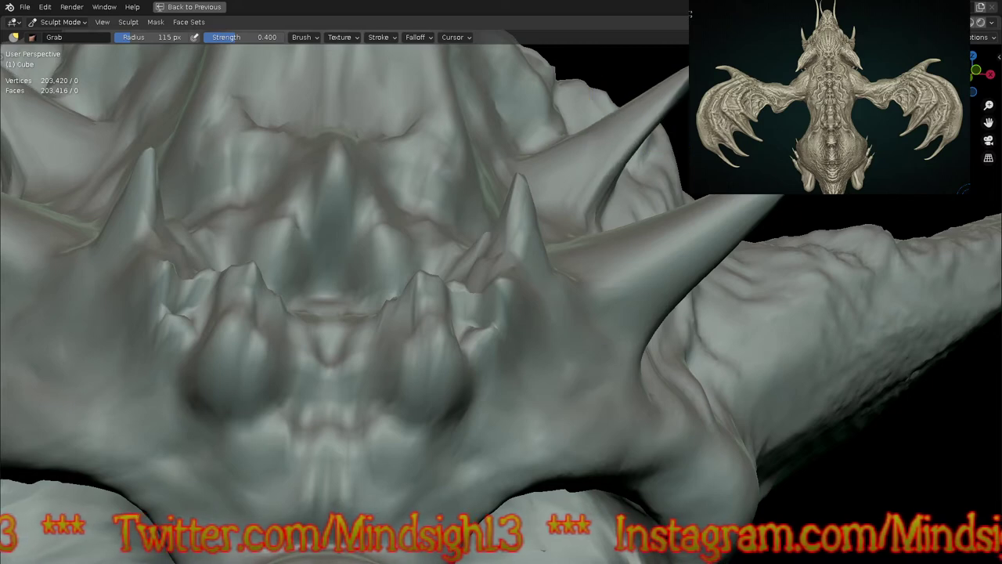
Step: Set the Grab radius to 190 px and reshape the large side horns from the front, stretching them outward into longer curves
mouse_move(639, 115)
middle_mouse_down("ctrl")
mouse_move(634, 257)
mouse_move(693, 244)
mouse_move(708, 208)
mouse_move(624, 411)
mouse_move(631, 349)
mouse_move(618, 376)
mouse_move(631, 364)
mouse_move(618, 364)
mouse_move(633, 347)
middle_mouse_up("ctrl")
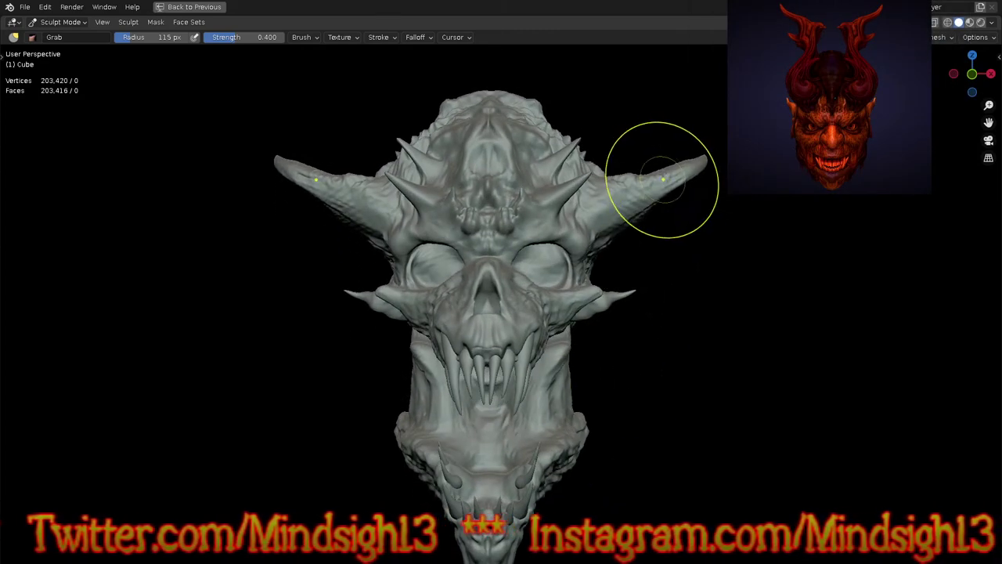
key("f")
left_click(694, 205)
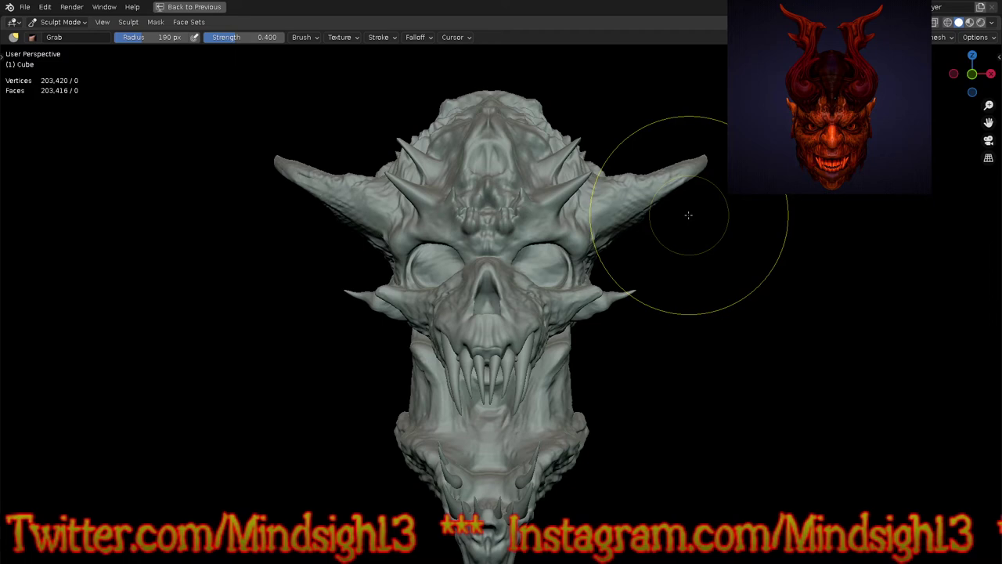
key("KP_1")
mouse_move(661, 168)
left_mouse_down()
mouse_move(684, 217)
mouse_move(691, 130)
left_mouse_up()
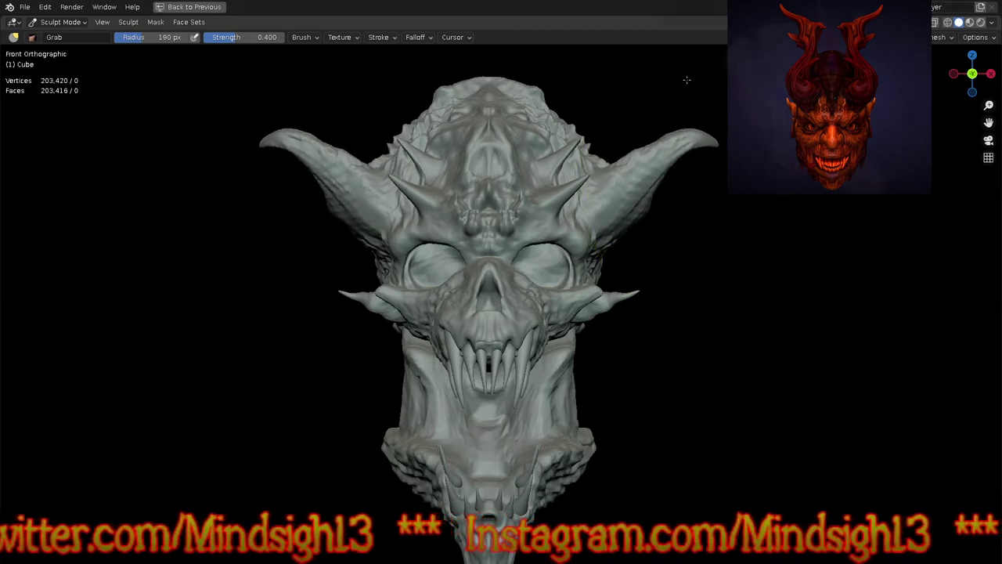
mouse_move(686, 82)
left_mouse_down()
mouse_move(720, 224)
mouse_move(725, 210)
left_mouse_up()
left_click_drag(733, 131, 797, 111)
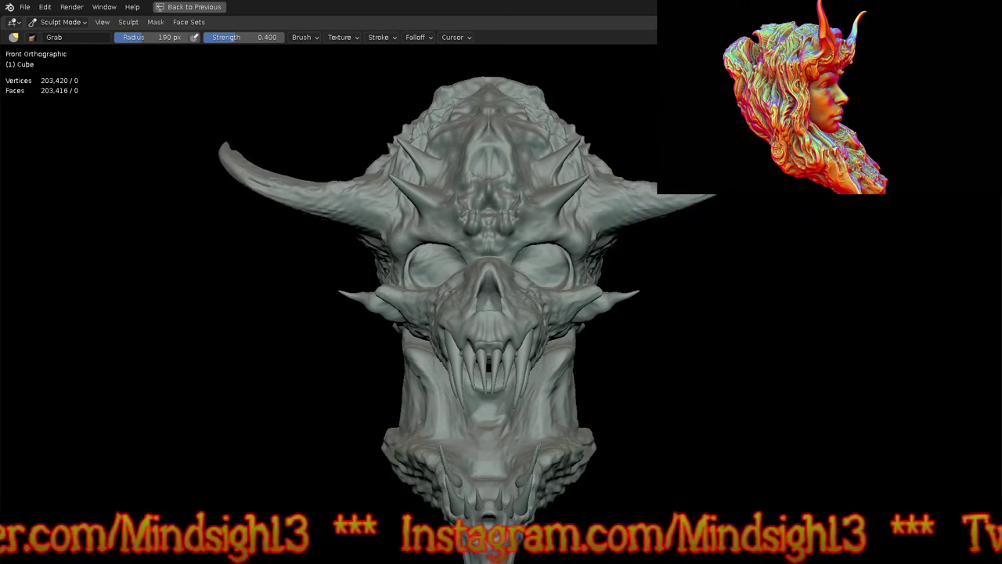
scroll(673, 337, "down", 2)
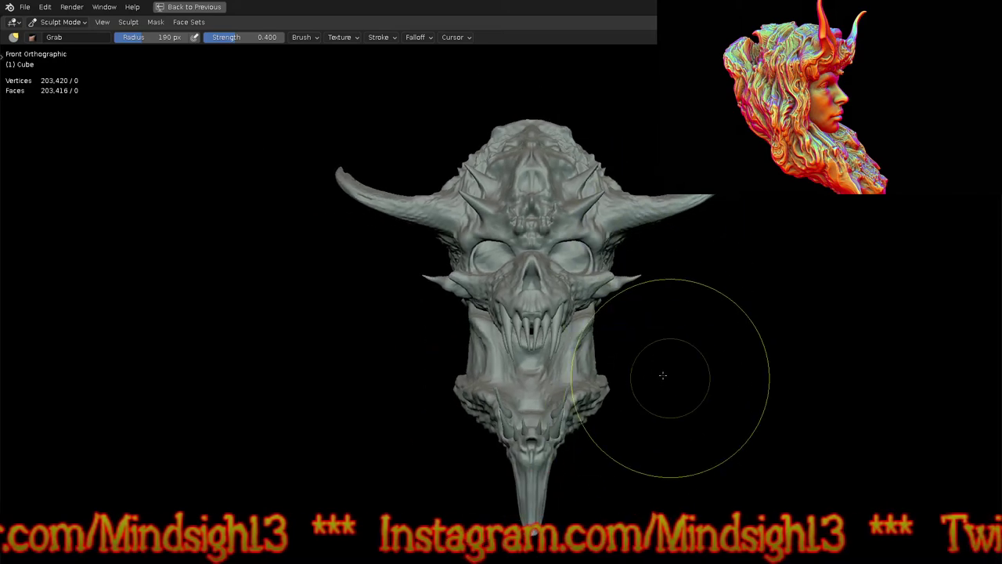
Step: Enable Cavity in the viewport shading with its type set to Both, then inspect the skull with the sidebar hidden
middle_click_drag(667, 376, 627, 350, "shift")
mouse_move(609, 307)
middle_mouse_down()
mouse_move(725, 277)
mouse_move(555, 306)
mouse_move(588, 346)
middle_mouse_up()
key("n")
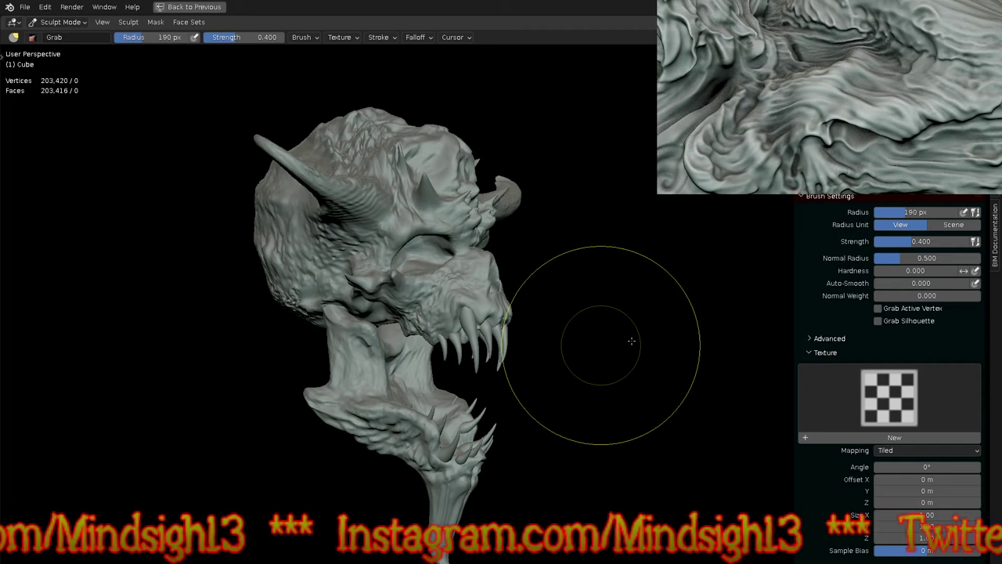
left_click(991, 22)
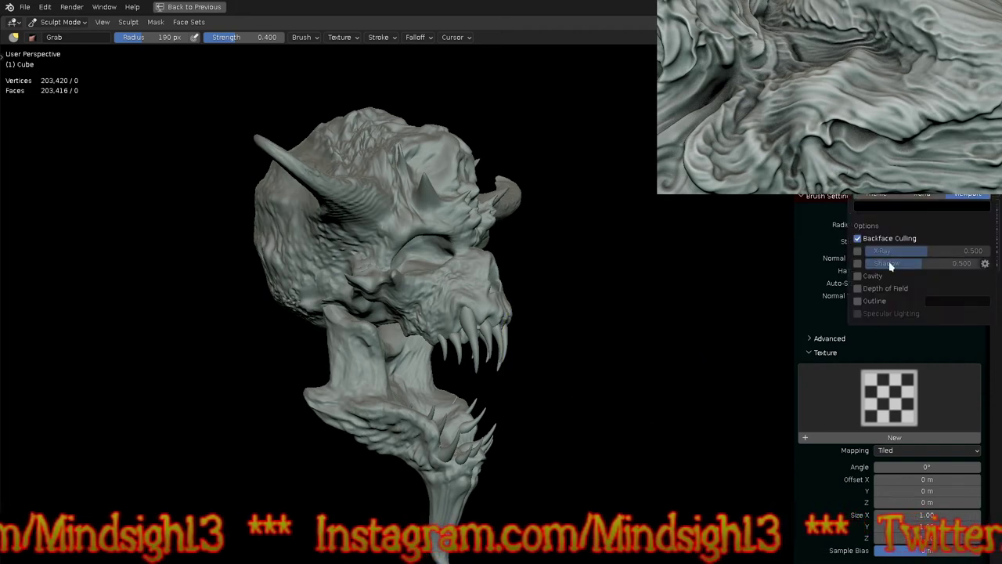
left_click(858, 276)
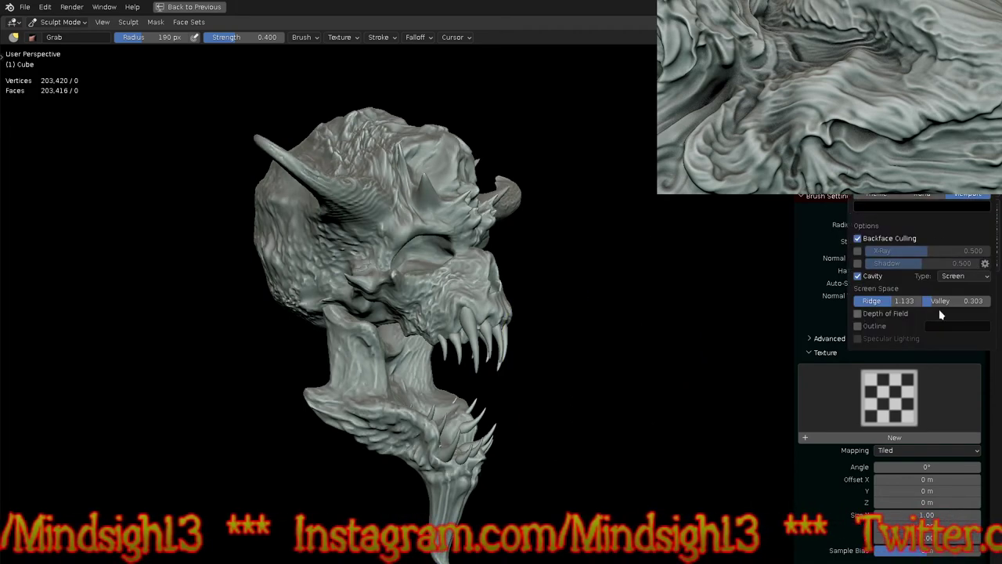
left_click(965, 279)
left_click(964, 315)
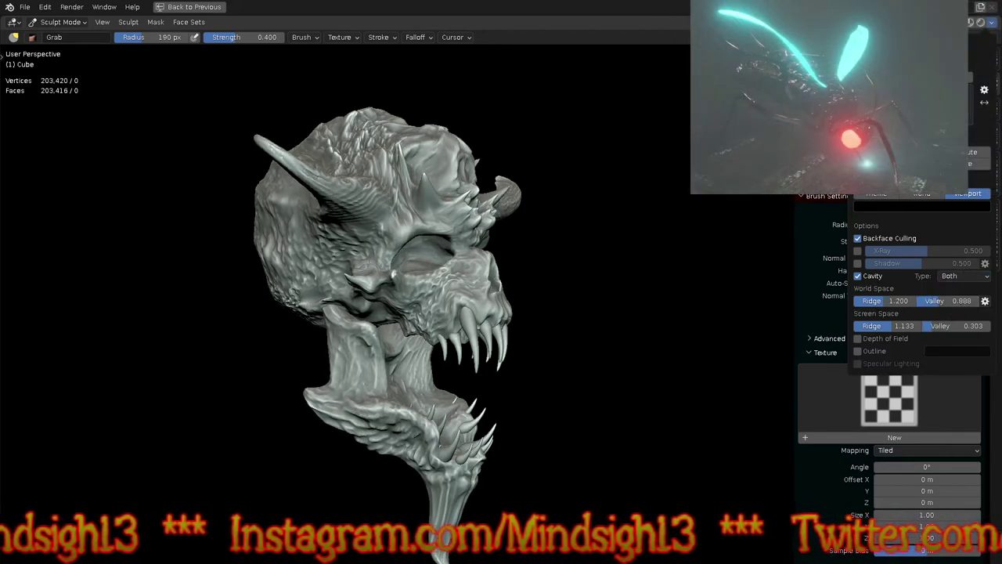
middle_click_drag(640, 321, 577, 352)
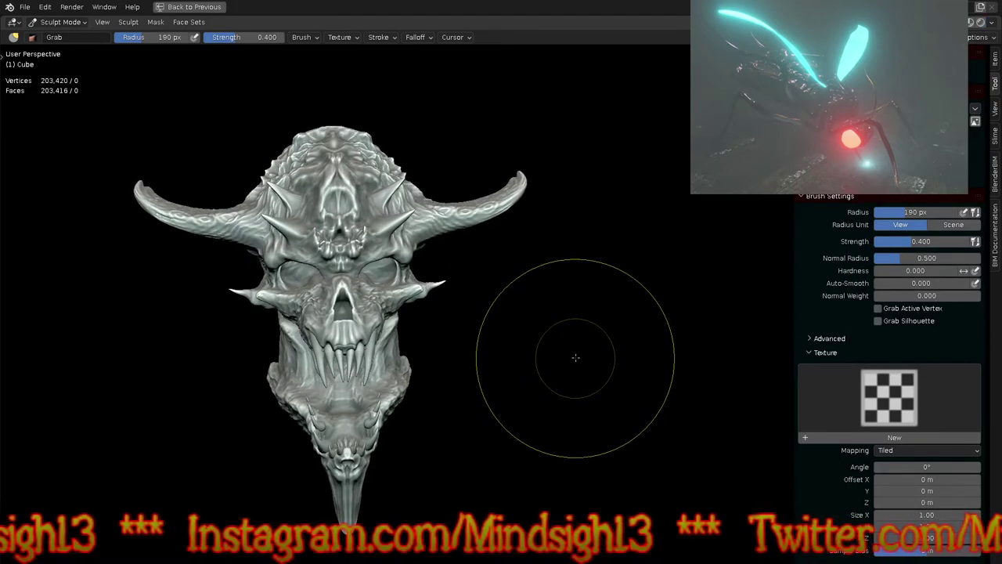
key("ctrl+space")
key("ctrl+space")
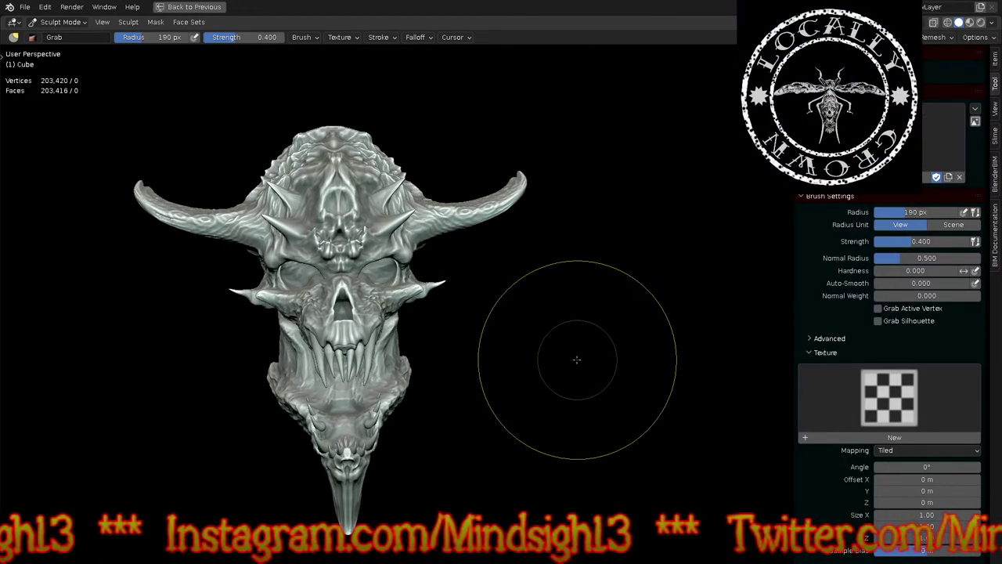
key("n")
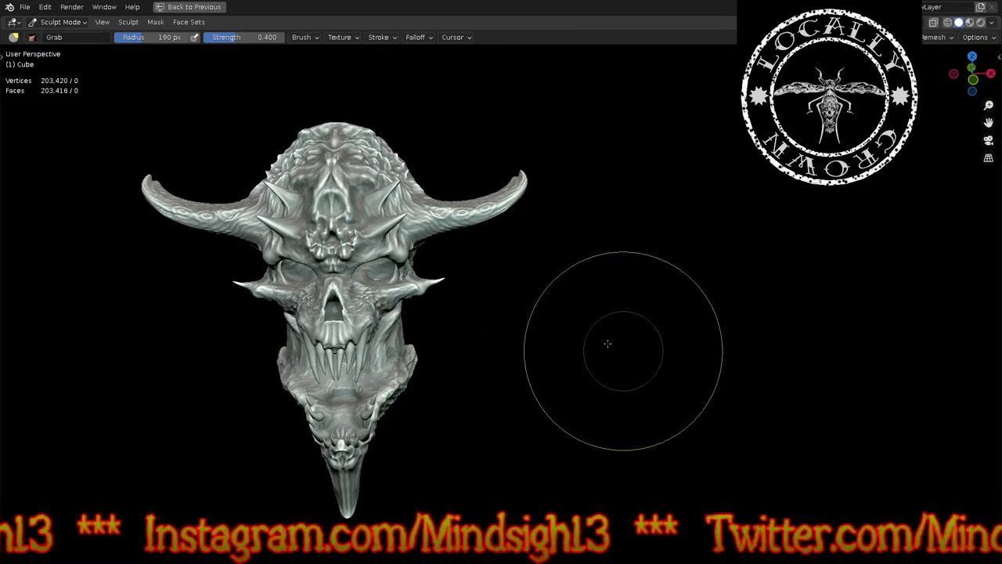
Step: Switch sculpting from the skull to the lower jaw object
middle_click_drag(604, 342, 648, 324, "shift")
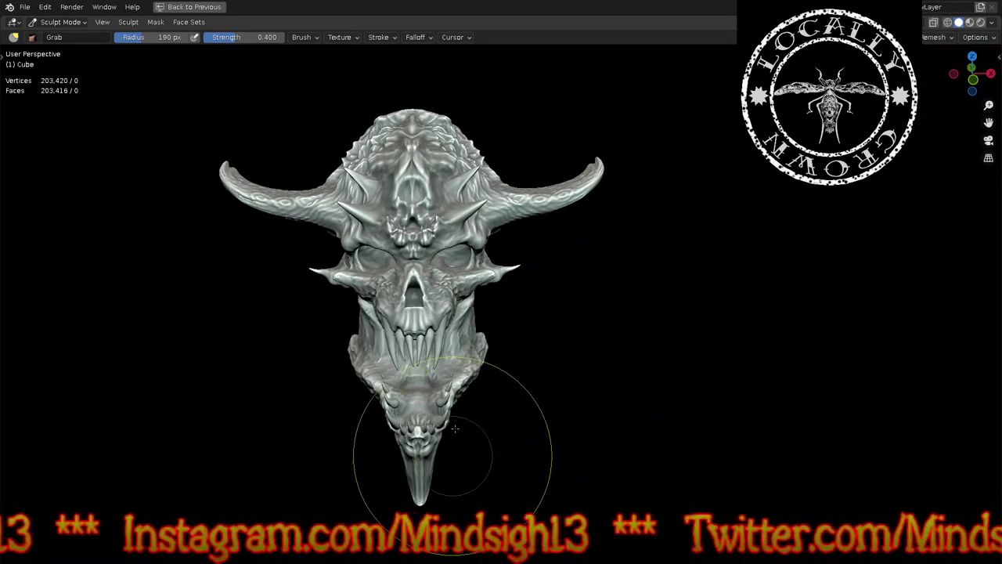
scroll(505, 446, "up", 3)
mouse_move(475, 349)
middle_mouse_down()
mouse_move(577, 342)
mouse_move(557, 365)
mouse_move(558, 341)
mouse_move(626, 336)
mouse_move(625, 232)
mouse_move(613, 289)
mouse_move(626, 235)
mouse_move(618, 208)
middle_mouse_up()
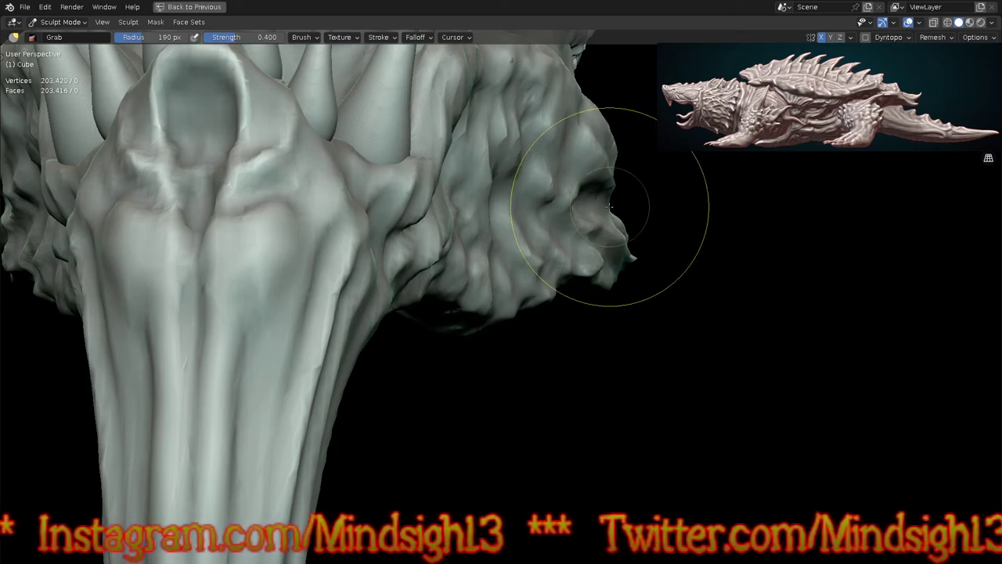
key("d")
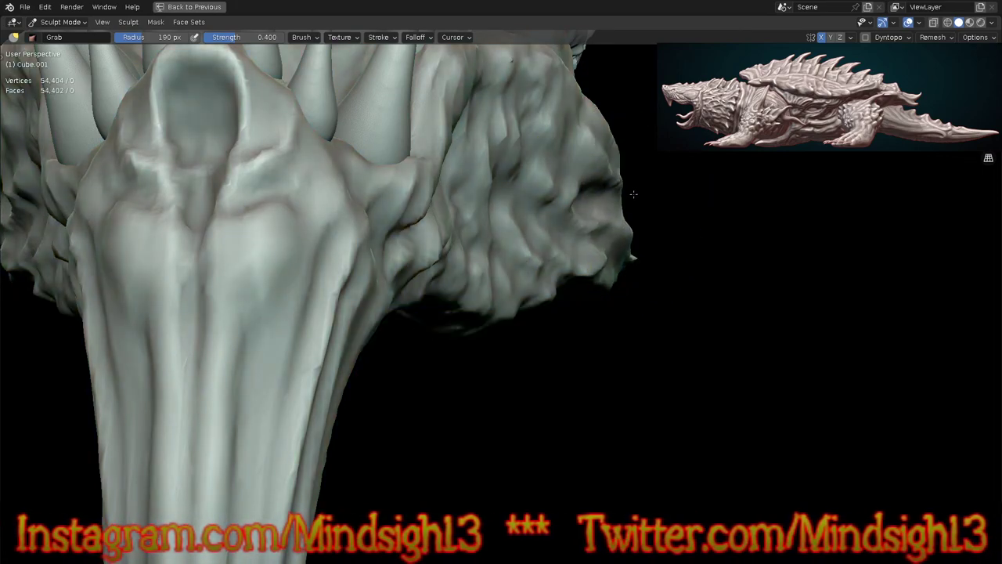
Step: Sculpt sharp ridges on the inner face of the lower jaw toward its pointed rear corner using the Draw Sharp brush
middle_click_drag(697, 170, 677, 249)
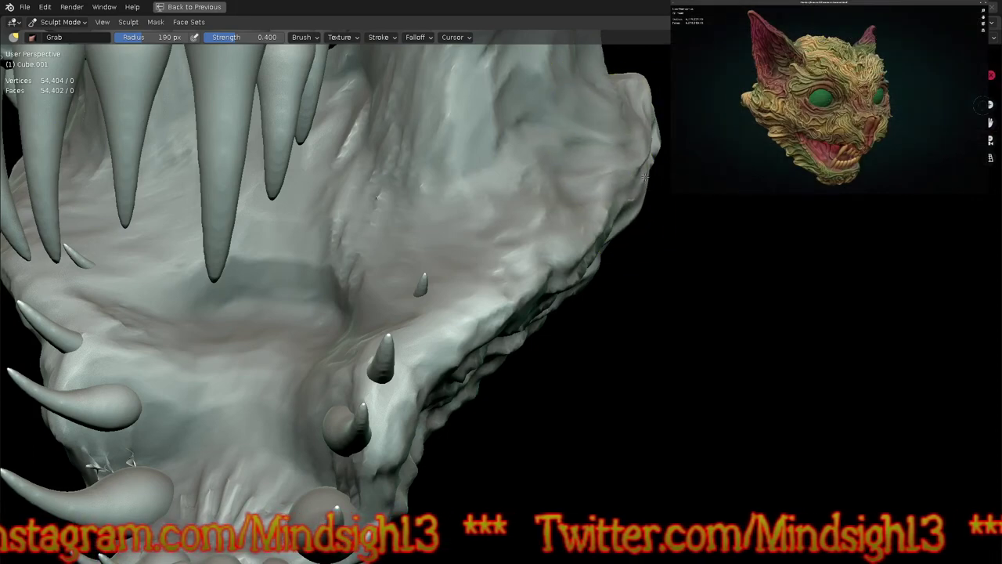
mouse_move(666, 215)
middle_mouse_down()
mouse_move(674, 235)
mouse_move(624, 217)
mouse_move(642, 235)
mouse_move(619, 118)
middle_mouse_up()
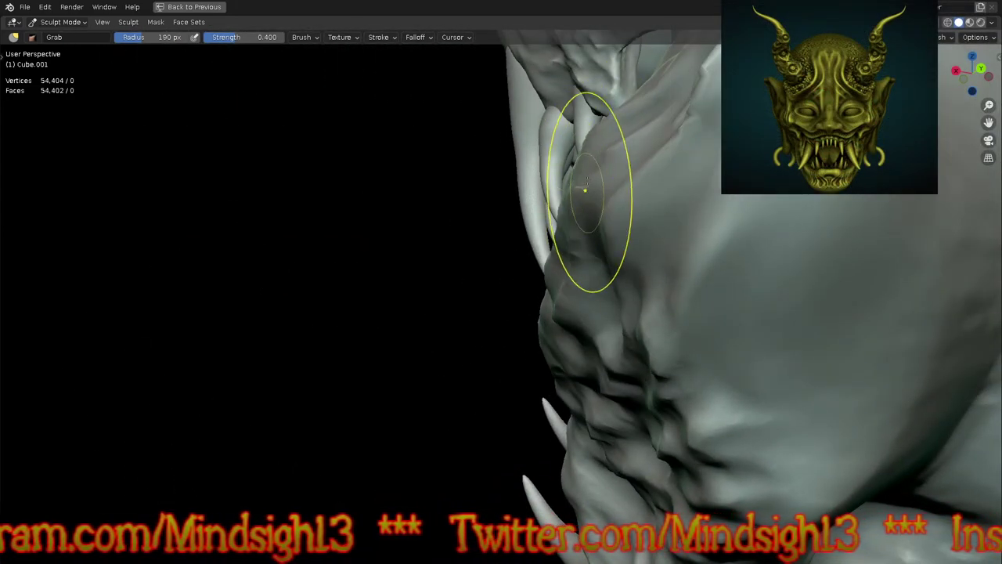
mouse_move(568, 267)
middle_mouse_down()
mouse_move(514, 235)
mouse_move(514, 358)
mouse_move(667, 358)
mouse_move(655, 335)
middle_mouse_up()
middle_click_drag(627, 214, 573, 174)
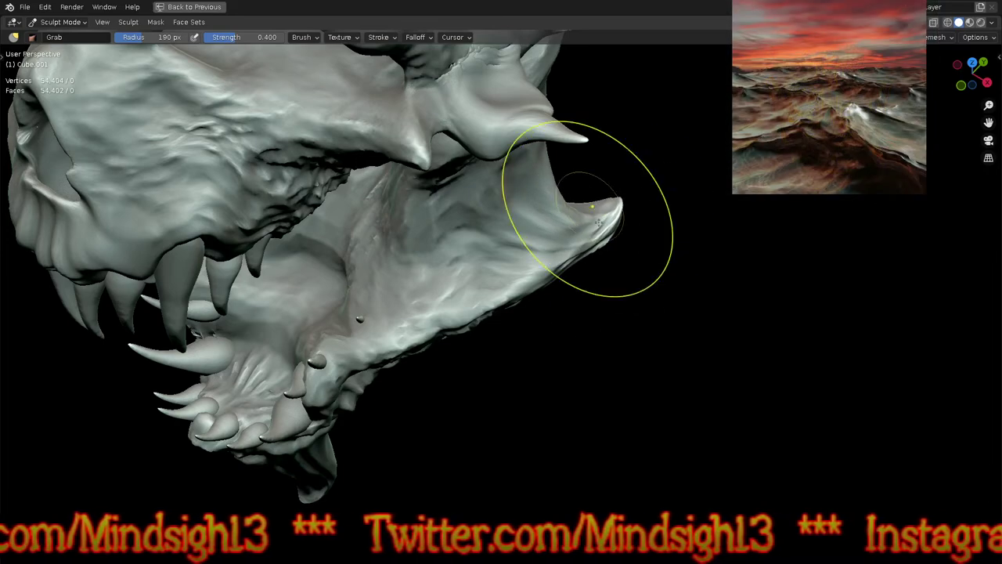
mouse_move(581, 224)
middle_mouse_down()
mouse_move(643, 295)
mouse_move(638, 230)
mouse_move(667, 253)
mouse_move(686, 305)
mouse_move(604, 324)
middle_mouse_up()
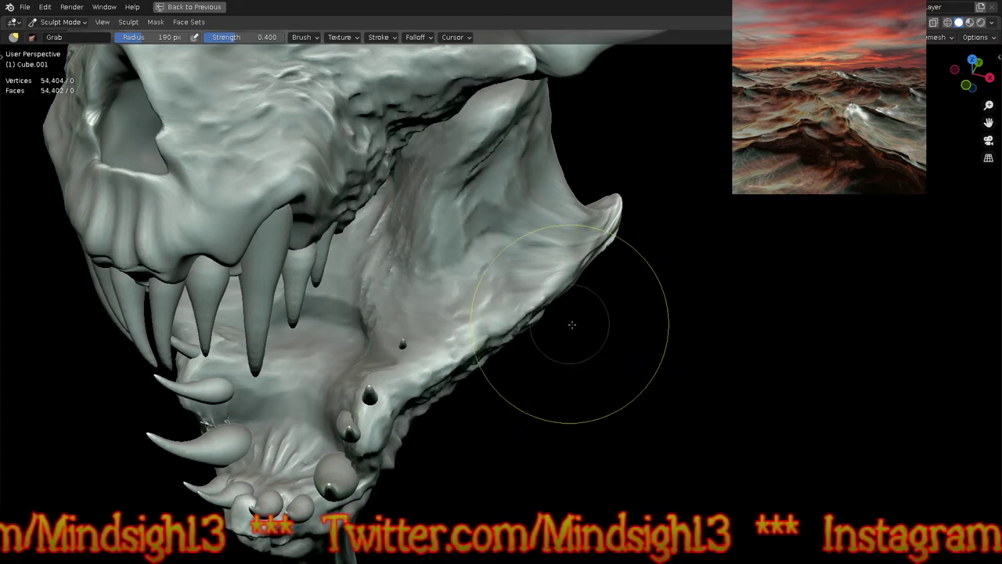
key("q")
left_click(574, 324)
middle_click_drag(573, 369, 443, 223, "ctrl")
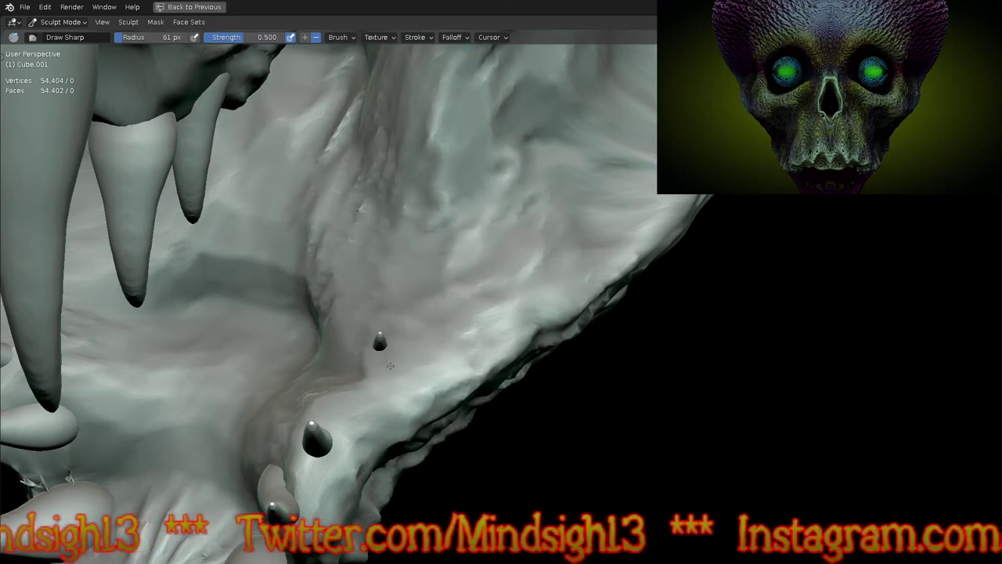
mouse_move(441, 300)
left_mouse_down()
mouse_move(558, 235)
mouse_move(551, 278)
mouse_move(652, 214)
left_mouse_up()
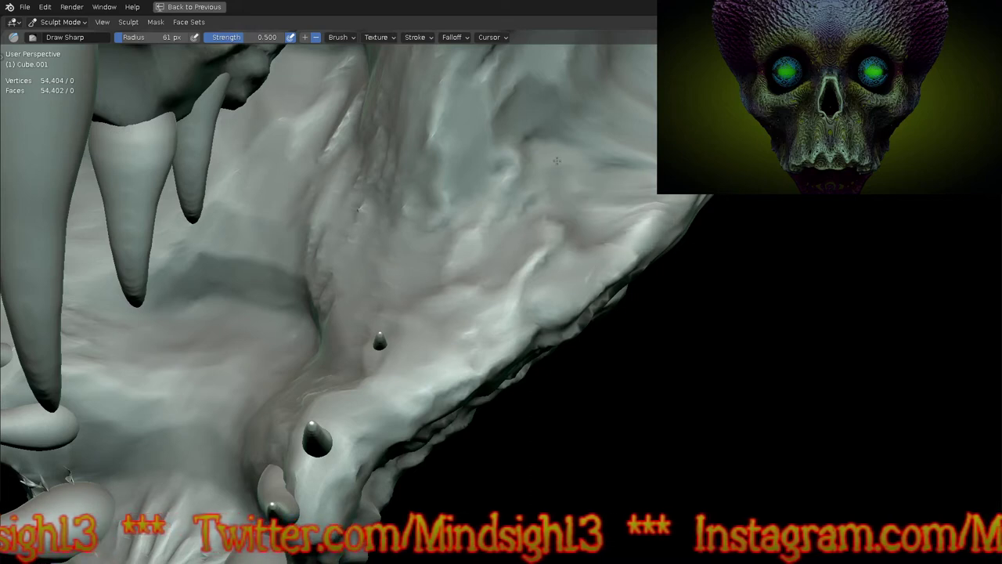
left_click_drag(702, 146, 635, 163)
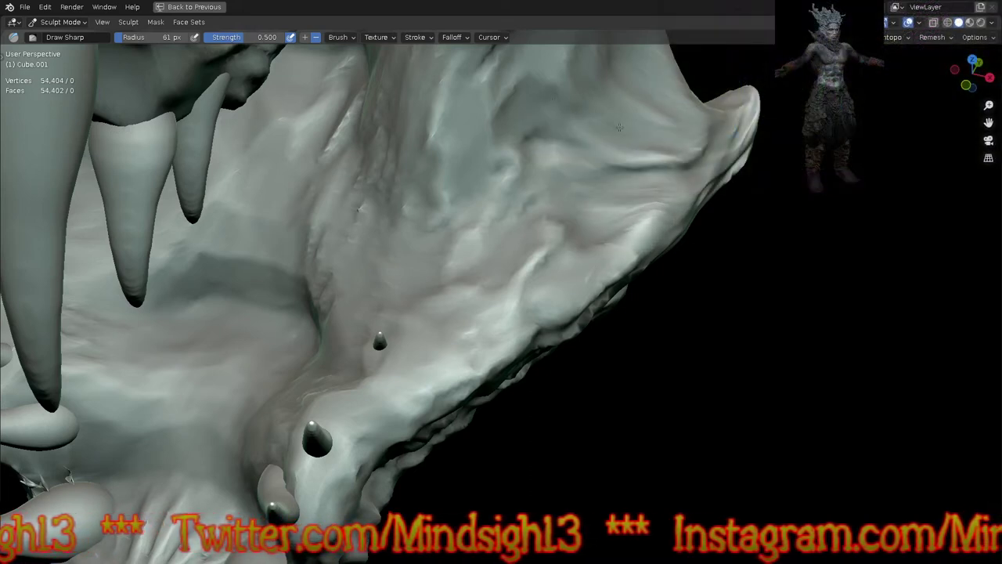
left_click_drag(611, 105, 666, 127)
Step: Add sharp creases down the jaw's inner wall and wavy ridges along its upper rim behind the small teeth
left_click_drag(487, 102, 377, 301)
left_click_drag(403, 145, 352, 265)
mouse_move(364, 157)
left_mouse_down()
mouse_move(327, 258)
mouse_move(347, 319)
mouse_move(340, 310)
mouse_move(326, 389)
mouse_move(452, 294)
left_mouse_up()
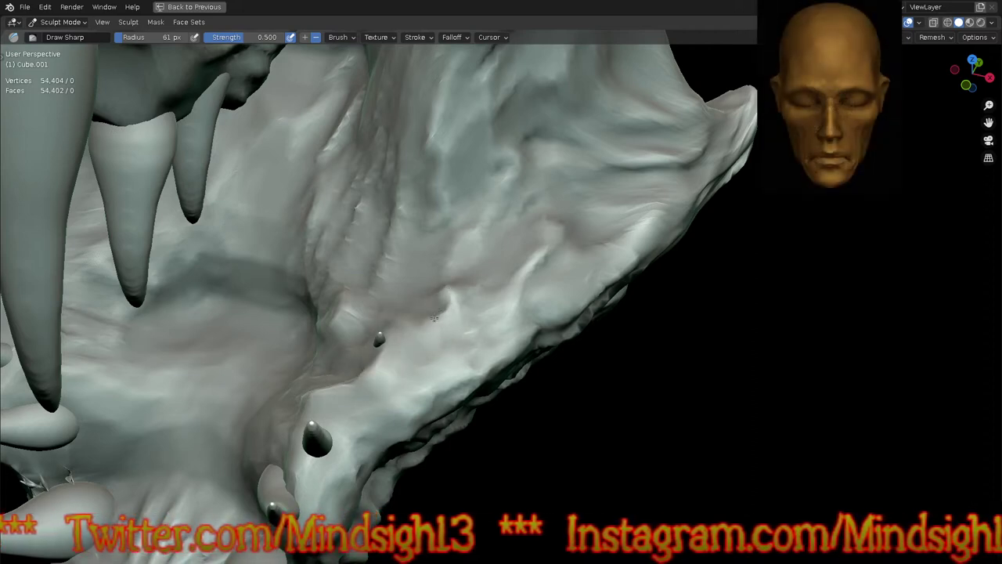
mouse_move(396, 364)
left_mouse_down()
mouse_move(450, 374)
mouse_move(517, 303)
mouse_move(507, 317)
mouse_move(538, 241)
left_mouse_up()
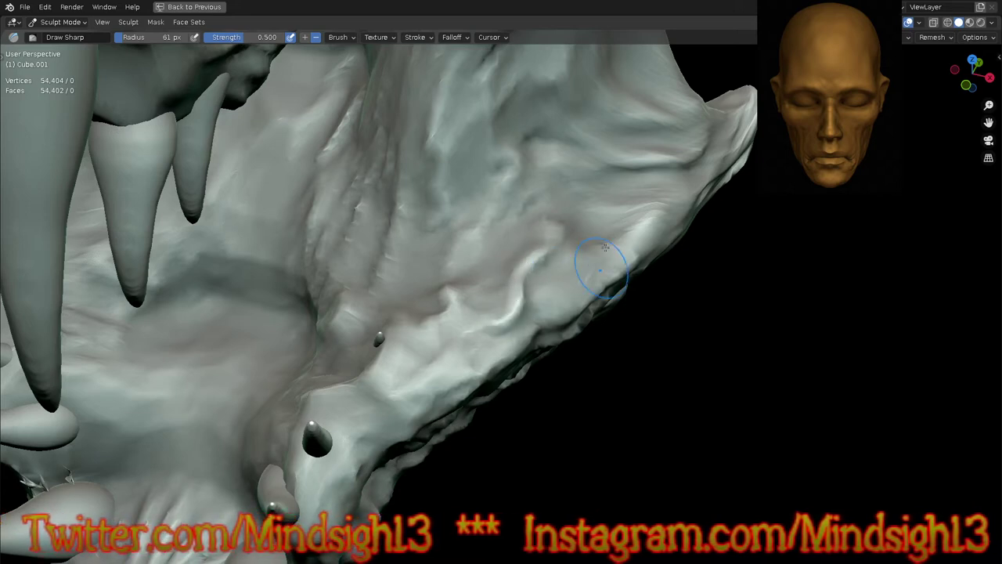
mouse_move(594, 273)
left_mouse_down()
mouse_move(603, 256)
mouse_move(579, 293)
mouse_move(541, 301)
mouse_move(552, 321)
mouse_move(521, 349)
mouse_move(494, 347)
left_mouse_up()
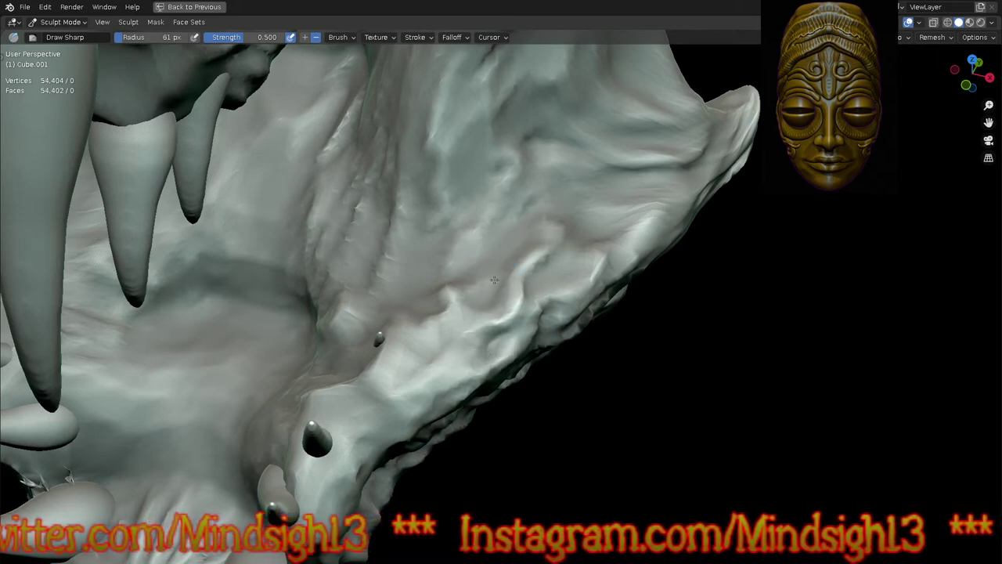
mouse_move(494, 155)
left_mouse_down()
mouse_move(505, 184)
mouse_move(457, 260)
left_mouse_up()
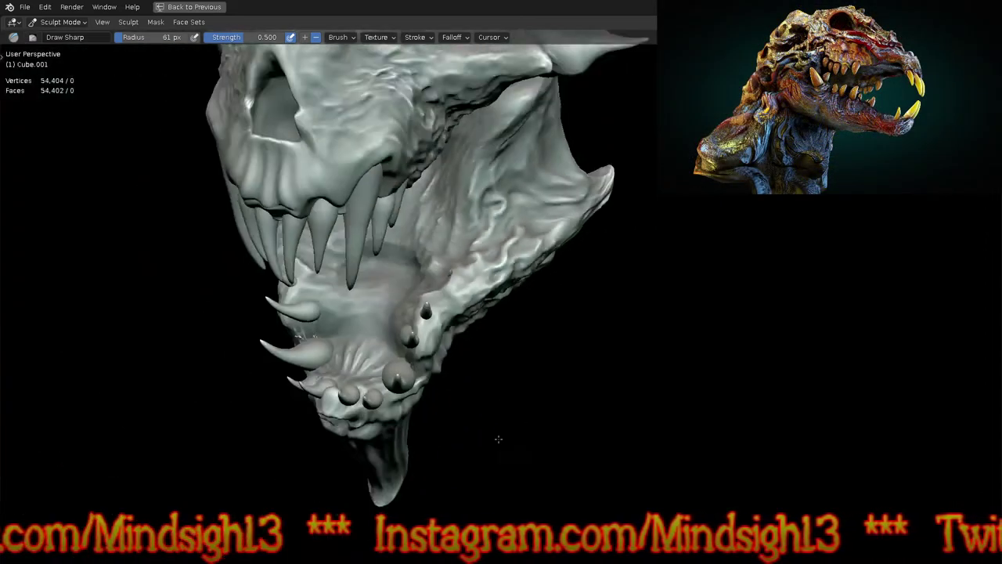
Step: Sculpt vertical creases and folds into the inner jaw wall, viewed from the opposite side across the mouth
mouse_move(498, 440)
middle_mouse_down()
mouse_move(564, 342)
mouse_move(483, 286)
middle_mouse_up()
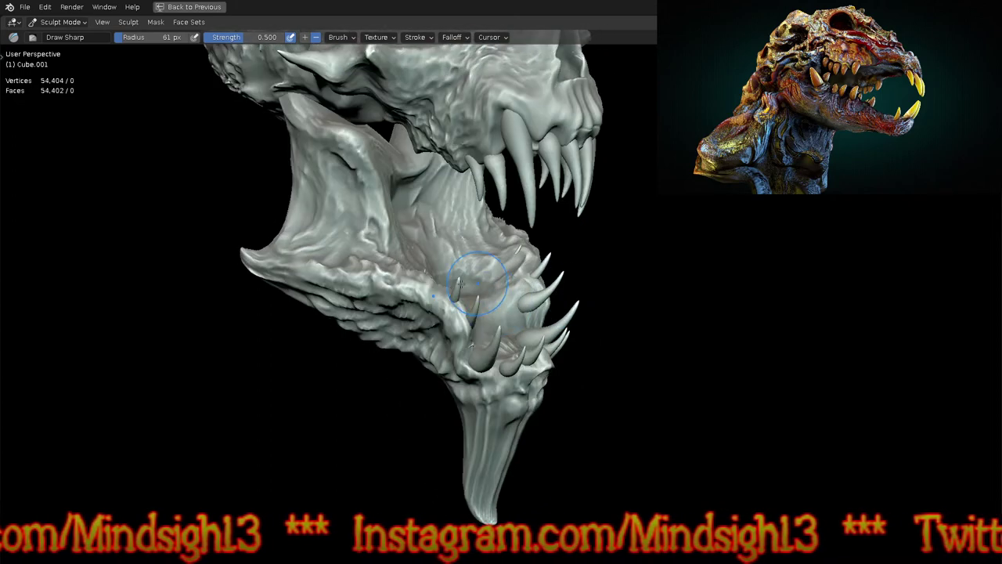
scroll(483, 286, "up", 4)
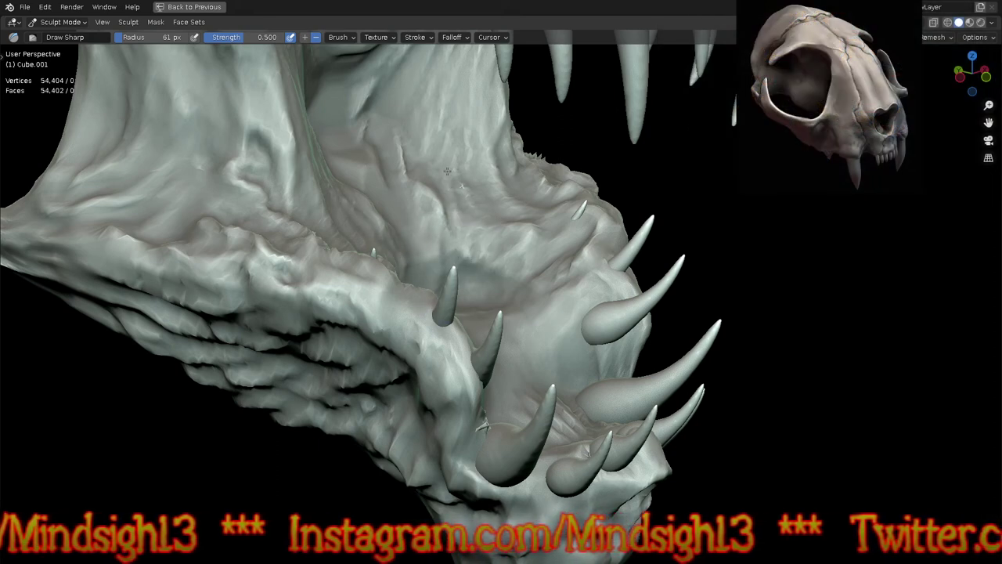
mouse_move(465, 103)
left_mouse_down()
mouse_move(478, 213)
mouse_move(517, 231)
mouse_move(486, 168)
mouse_move(481, 79)
mouse_move(487, 164)
mouse_move(463, 94)
mouse_move(450, 145)
mouse_move(474, 235)
left_mouse_up()
mouse_move(435, 132)
left_mouse_down()
mouse_move(427, 72)
mouse_move(413, 158)
left_mouse_up()
left_click_drag(409, 80, 415, 172)
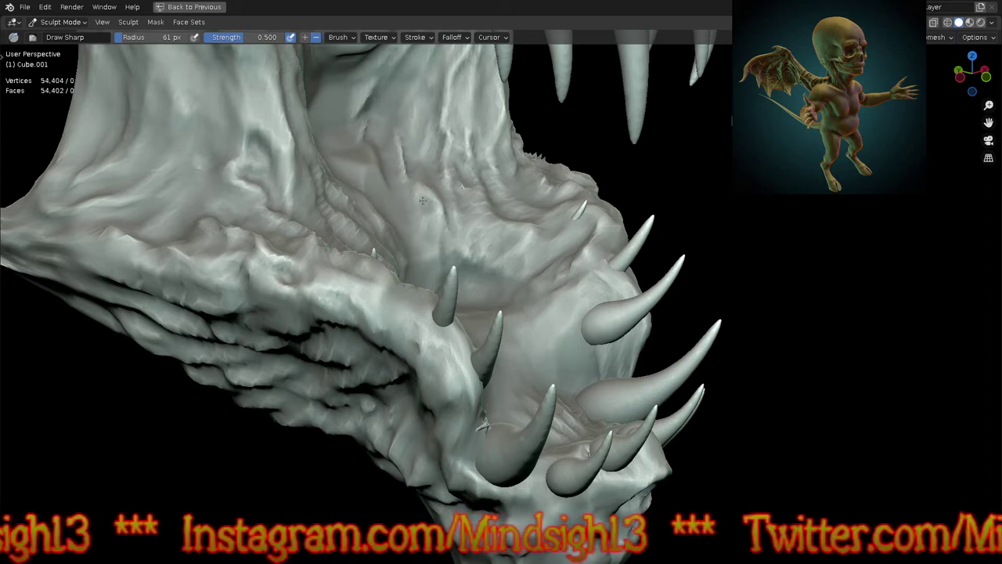
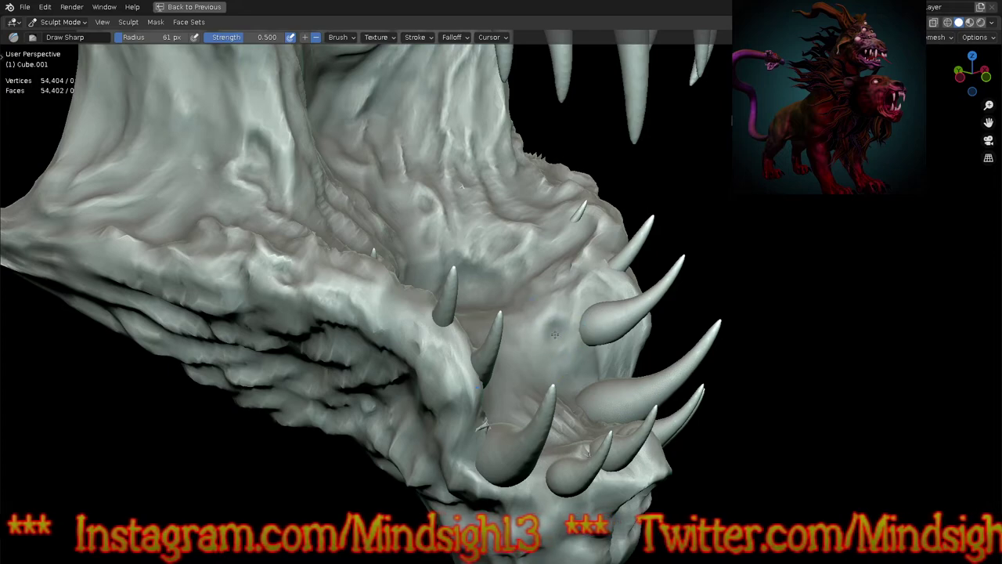
Step: Sharpen the pits and folds on the inner jaw wall around the bases of the side teeth
mouse_move(562, 372)
middle_mouse_down()
mouse_move(577, 381)
mouse_move(523, 344)
middle_mouse_up()
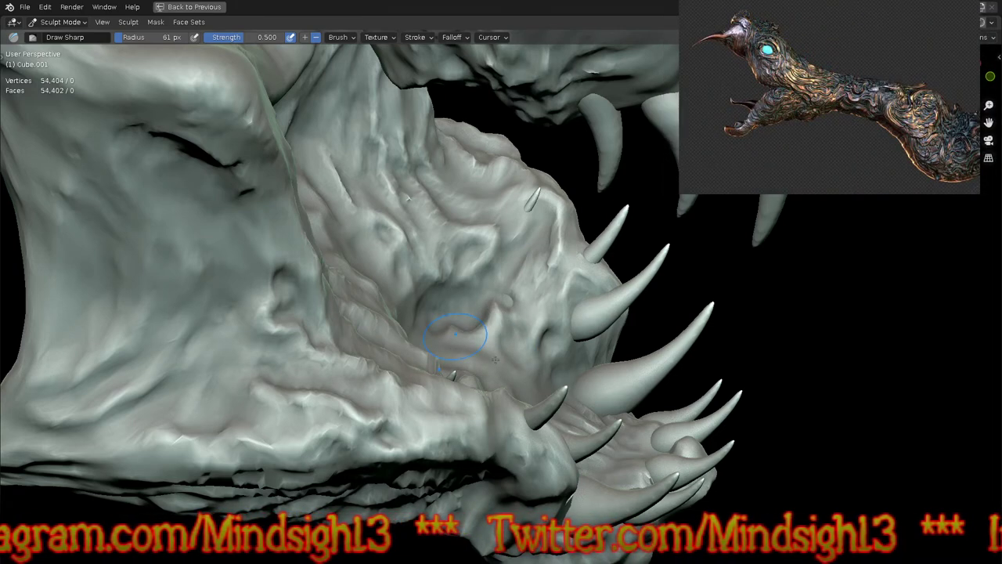
left_click_drag(459, 250, 474, 259)
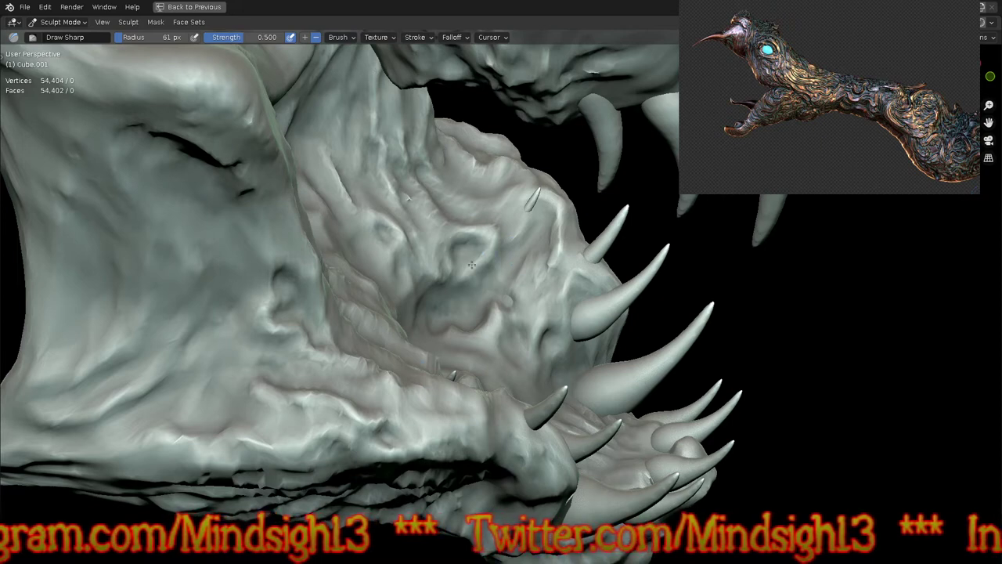
left_click_drag(432, 225, 411, 202)
left_click_drag(515, 212, 498, 223)
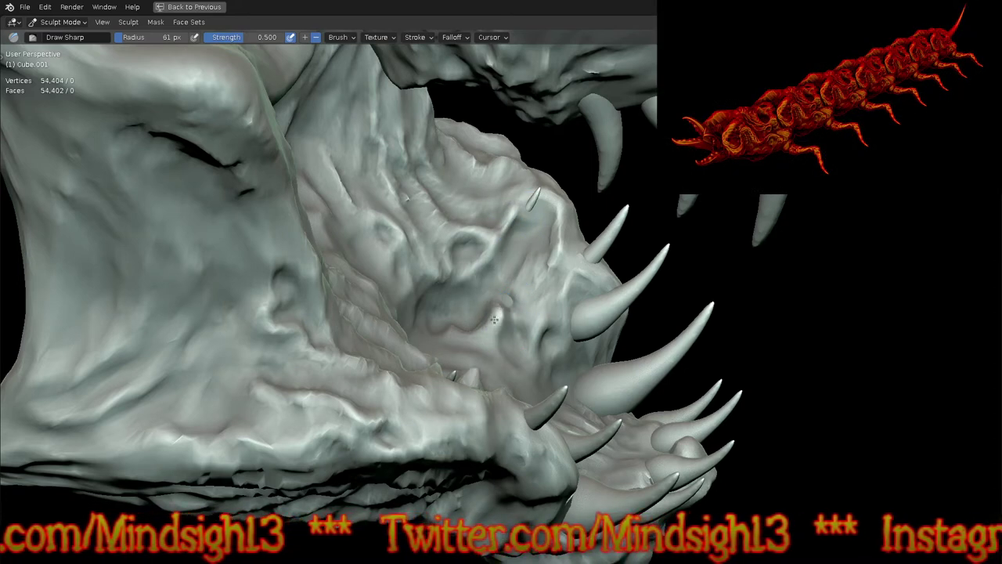
left_click_drag(538, 313, 532, 329)
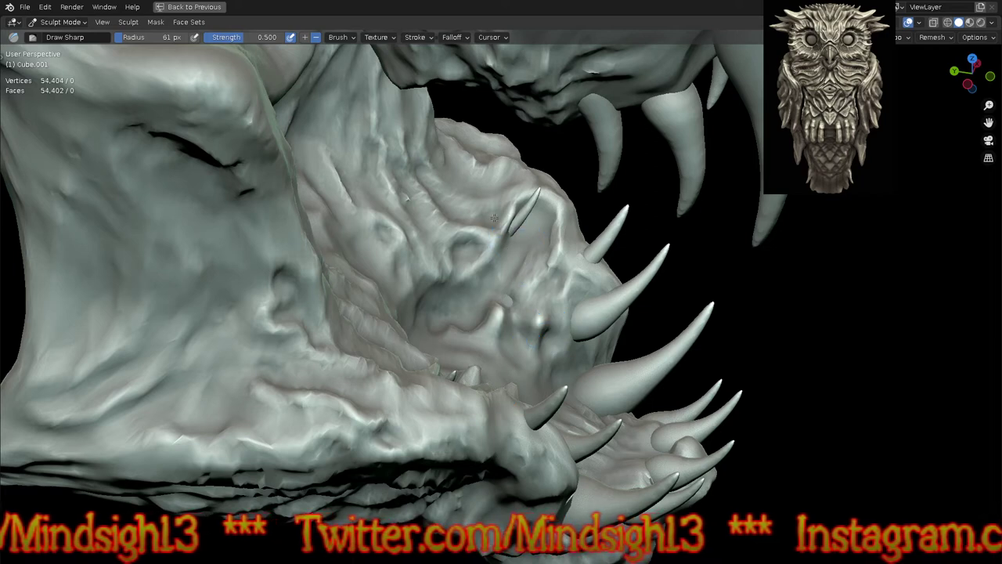
Step: Shift the inner jaw surface beside the small rear tooth with the Grab brush and check the jaw's outer side
key("g")
left_click_drag(498, 235, 441, 216)
mouse_move(492, 314)
middle_mouse_down()
mouse_move(483, 333)
mouse_move(481, 313)
mouse_move(564, 380)
mouse_move(526, 314)
middle_mouse_up()
scroll(526, 313, "up", 3)
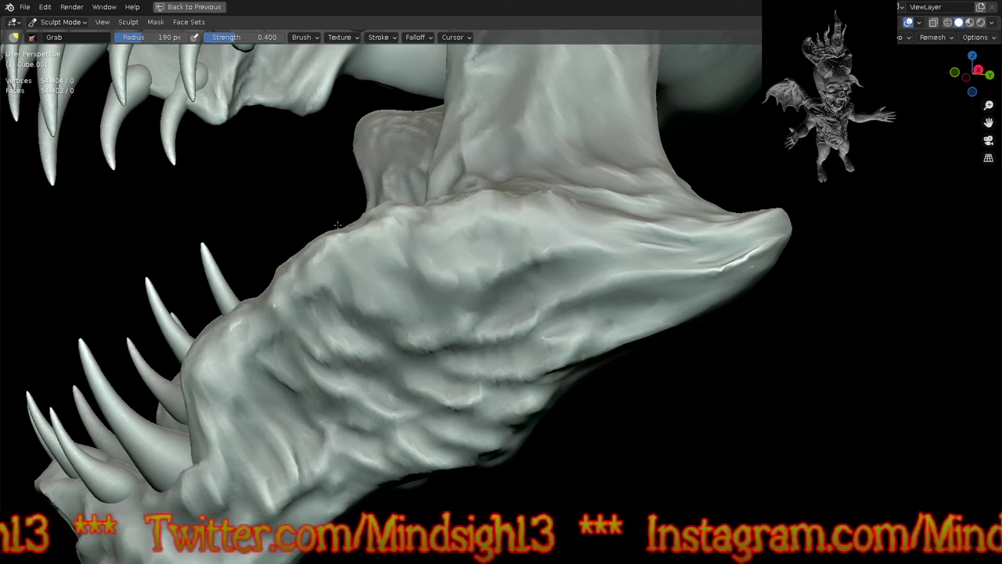
Step: Sculpt a long central ridge and symmetrical flanking ridges on the jaw floor behind the front teeth using Draw Sharp
mouse_move(409, 280)
middle_mouse_down()
mouse_move(483, 337)
mouse_move(606, 351)
mouse_move(643, 341)
mouse_move(593, 279)
mouse_move(633, 313)
mouse_move(628, 277)
mouse_move(629, 373)
mouse_move(598, 369)
mouse_move(520, 428)
mouse_move(577, 452)
mouse_move(499, 295)
middle_mouse_up()
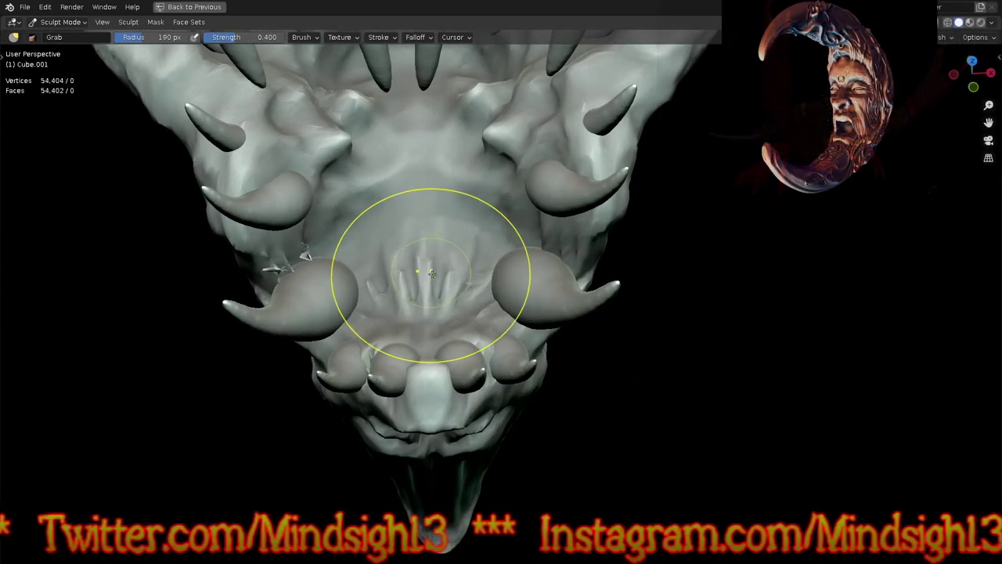
key("q")
left_click(427, 272)
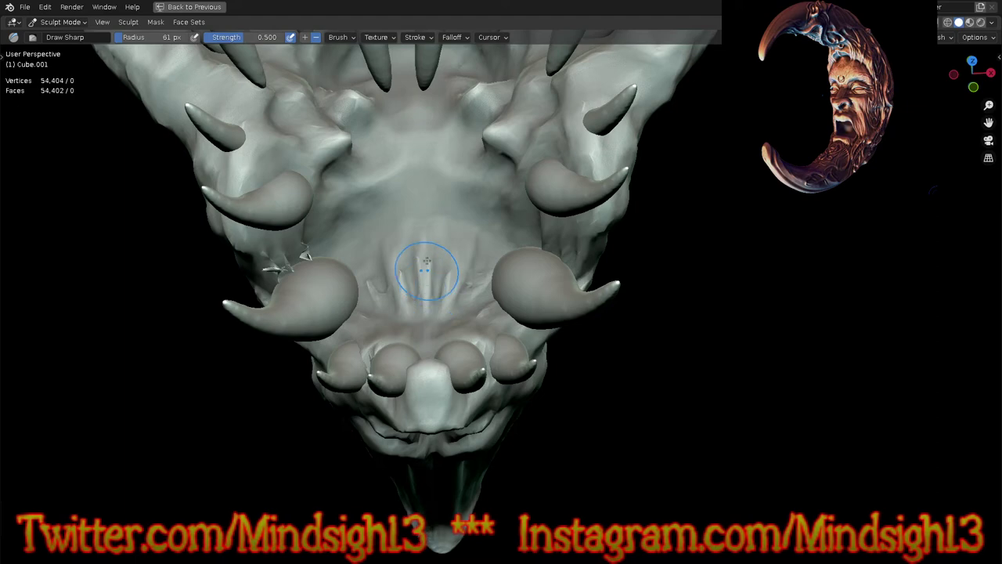
left_click_drag(427, 307, 421, 202)
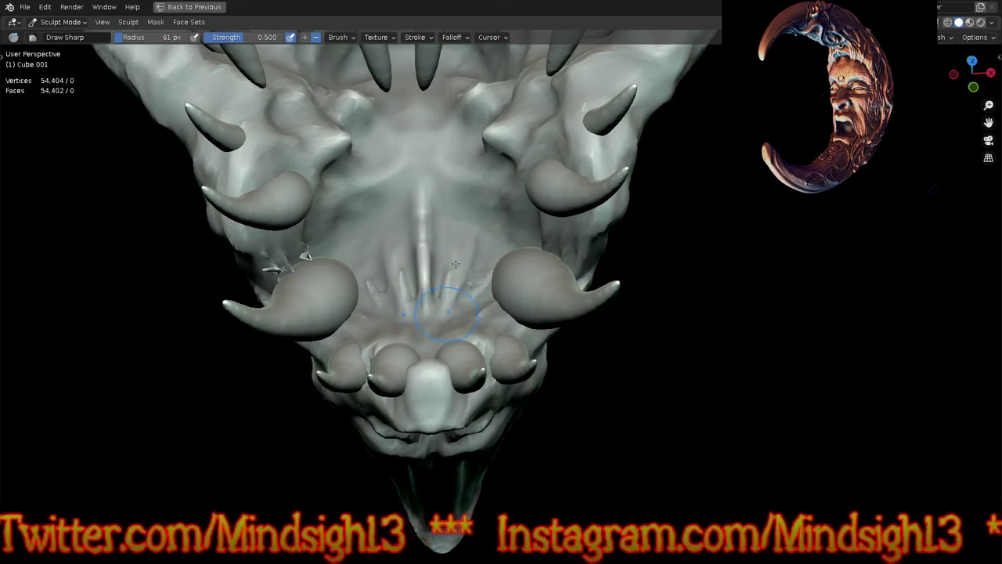
left_click_drag(465, 271, 474, 206)
left_click_drag(445, 306, 473, 188)
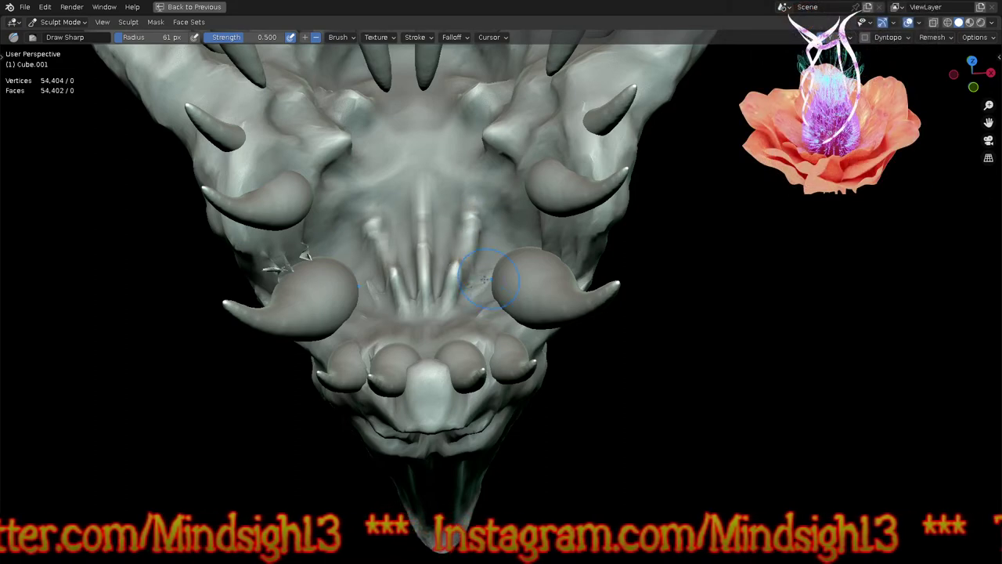
Step: Add symmetrical outer ridges beside the large fangs, folds behind the front teeth and curved creases across the jaw floor
left_click_drag(474, 304, 503, 244)
left_click_drag(471, 332, 496, 307)
left_click_drag(443, 339, 488, 328)
mouse_move(502, 200)
left_mouse_down()
mouse_move(462, 140)
mouse_move(454, 164)
mouse_move(421, 188)
mouse_move(437, 313)
left_mouse_up()
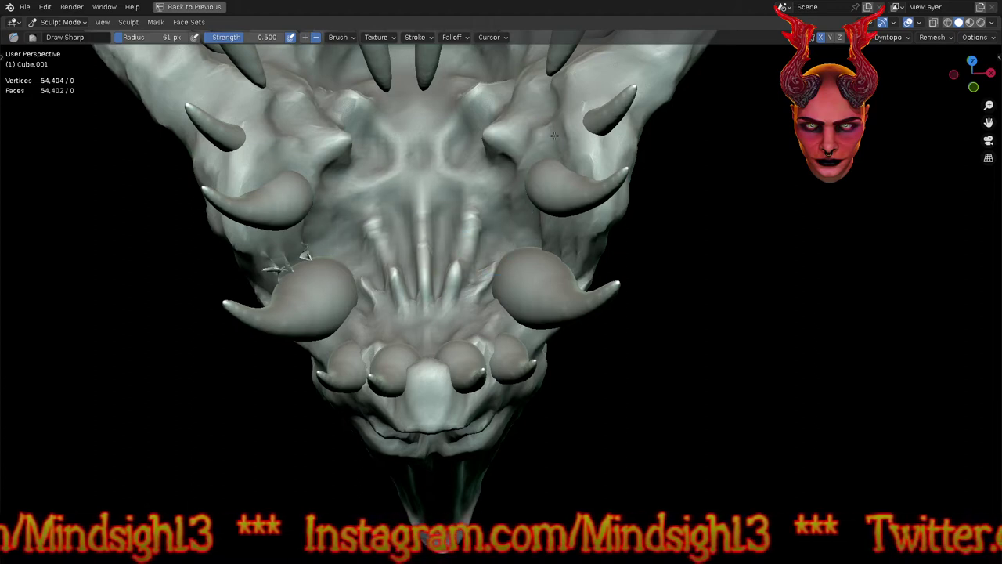
Step: Sharpen the ridges and creases along the upper edge of the lower jaw's outer side using Draw Sharp
mouse_move(517, 126)
middle_mouse_down("ctrl")
mouse_move(512, 316)
mouse_move(521, 326)
middle_mouse_up("ctrl")
mouse_move(546, 317)
middle_mouse_down("shift")
mouse_move(553, 282)
mouse_move(537, 461)
mouse_move(541, 370)
mouse_move(541, 424)
middle_mouse_up("shift")
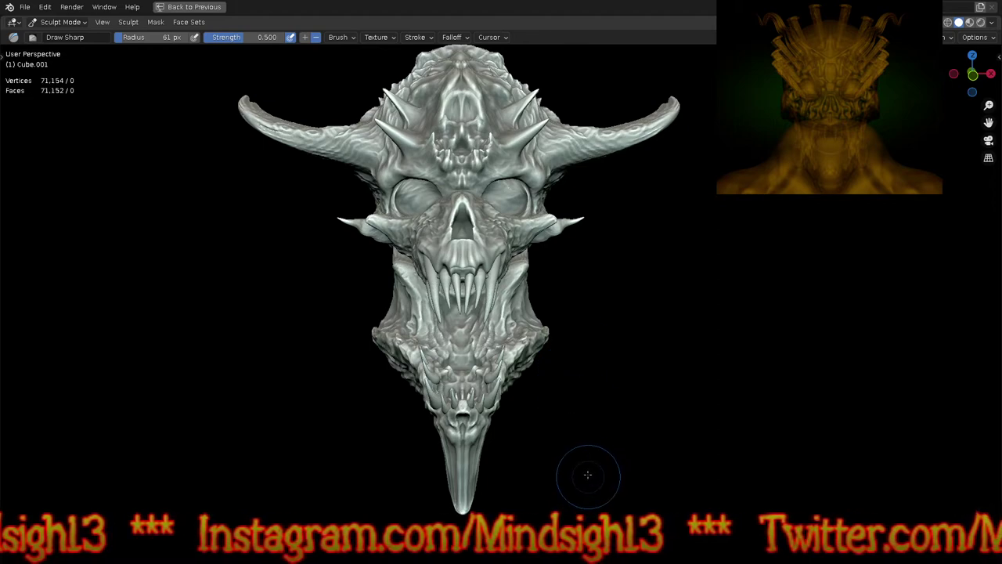
scroll(573, 422, "up", 5)
middle_click_drag(586, 331, 495, 278)
scroll(495, 278, "up", 3)
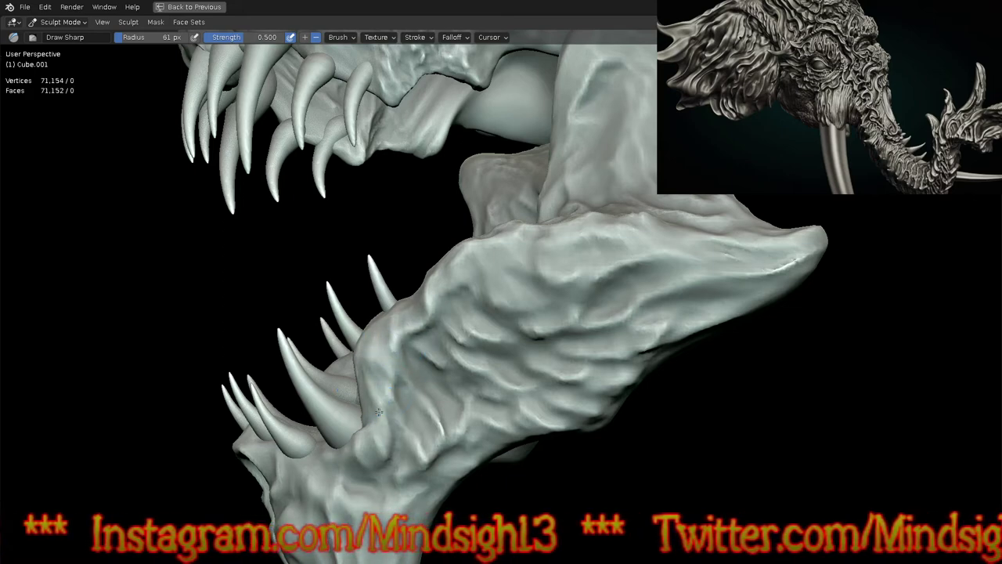
scroll(379, 412, "up", 3)
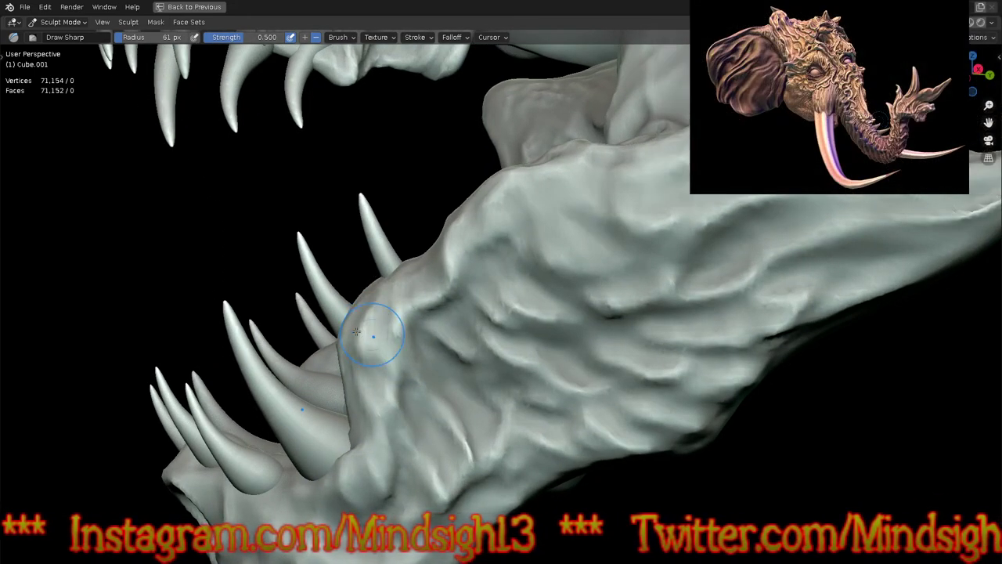
mouse_move(609, 176)
left_mouse_down()
mouse_move(502, 208)
mouse_move(476, 248)
left_mouse_up()
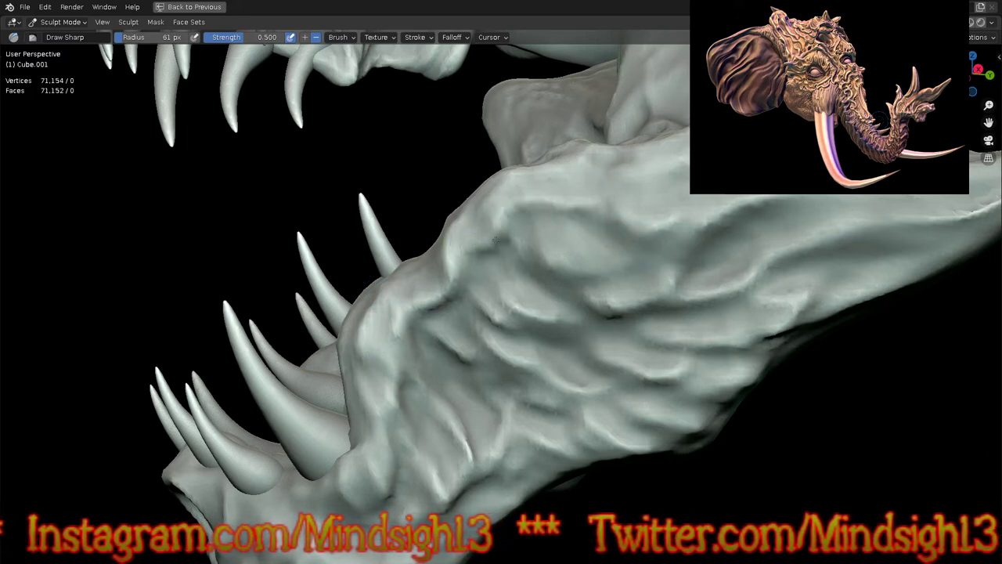
mouse_move(623, 184)
left_mouse_down()
mouse_move(629, 173)
mouse_move(683, 168)
left_mouse_up()
Step: Carve symmetrical sharp folds at the base of the long chin spike and grooves running down its length
mouse_move(737, 182)
middle_mouse_down()
mouse_move(627, 329)
mouse_move(573, 381)
mouse_move(645, 397)
mouse_move(634, 369)
middle_mouse_up()
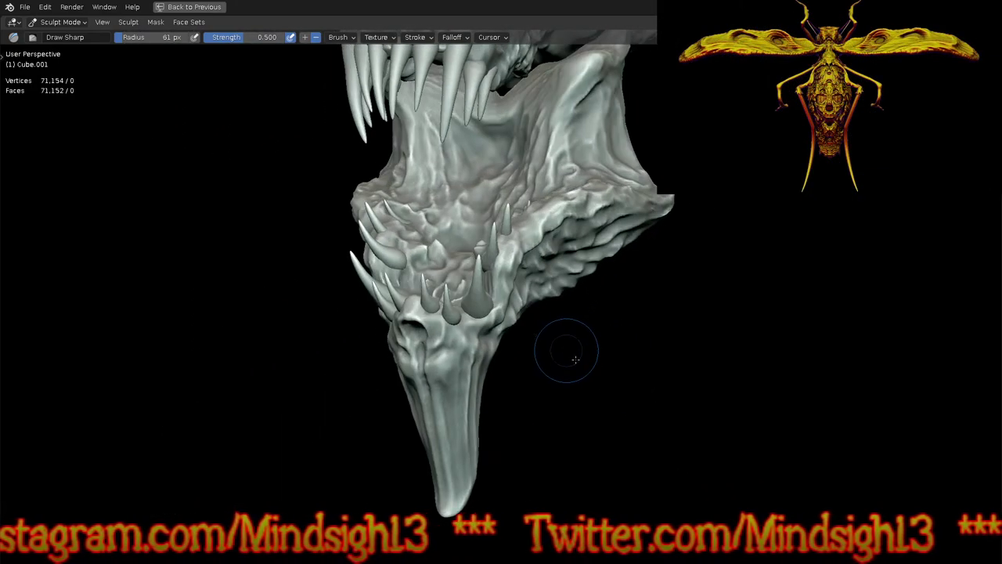
middle_click_drag(571, 354, 614, 354)
middle_click_drag(521, 423, 522, 353)
scroll(536, 201, "up", 5)
left_click_drag(545, 153, 523, 213)
mouse_move(544, 170)
left_mouse_down()
mouse_move(512, 255)
mouse_move(491, 384)
left_mouse_up()
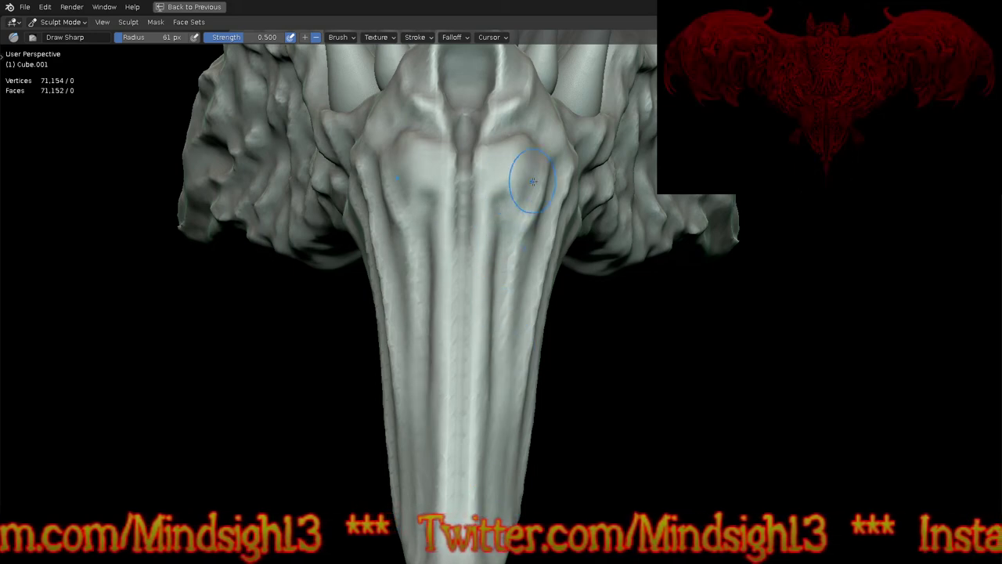
left_click_drag(522, 156, 536, 175)
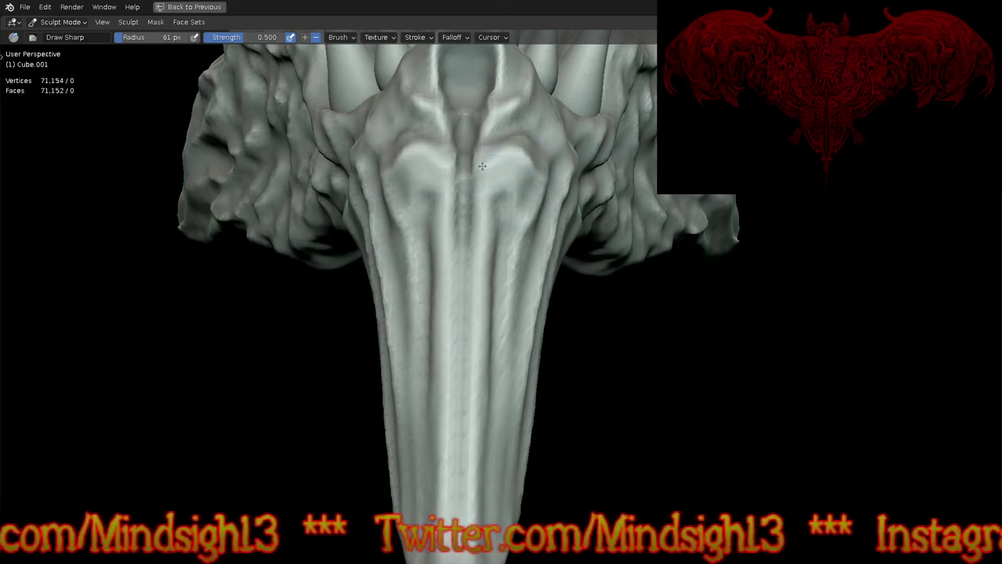
mouse_move(470, 242)
middle_mouse_down()
mouse_move(522, 251)
mouse_move(489, 171)
middle_mouse_up()
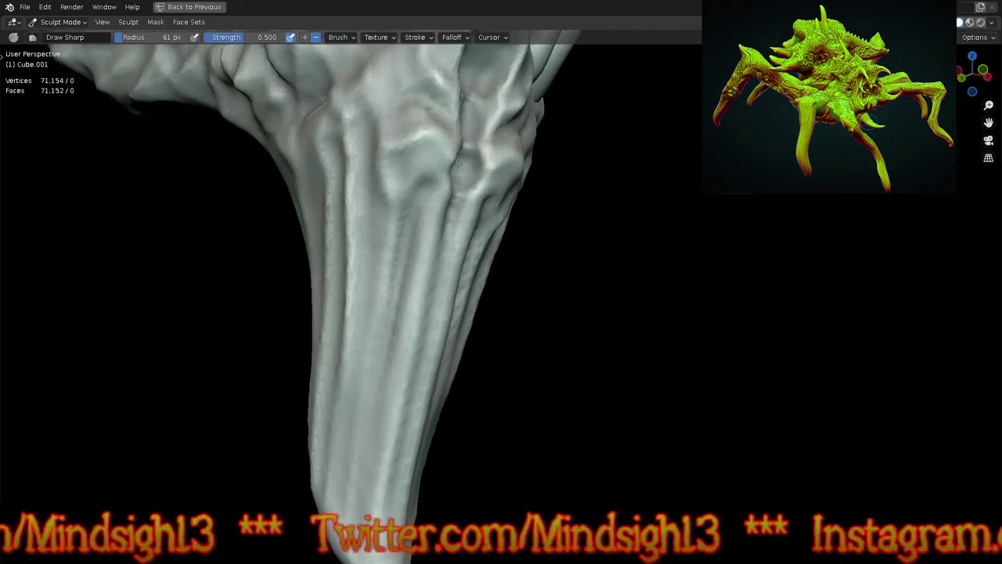
left_click_drag(455, 216, 422, 447)
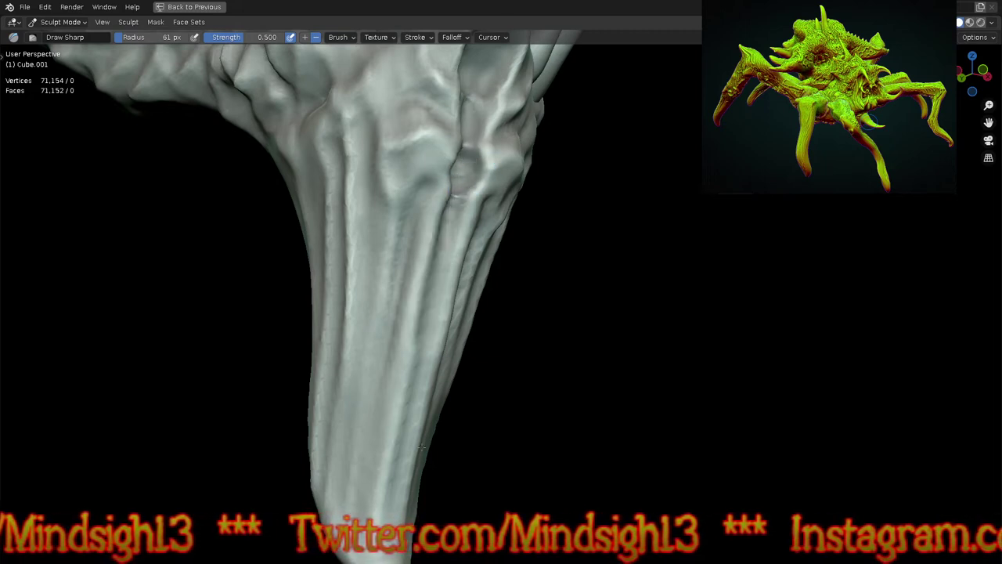
Step: Switch sculpting from the lower jaw to the horned skull
middle_click_drag(495, 397, 586, 458)
middle_click_drag(571, 333, 590, 438, "ctrl")
middle_click_drag(611, 363, 577, 470, "shift")
middle_click_drag(546, 307, 477, 251)
key("alt+q")
mouse_move(461, 143)
middle_mouse_down("shift")
mouse_move(475, 219)
mouse_move(474, 160)
middle_mouse_up("shift")
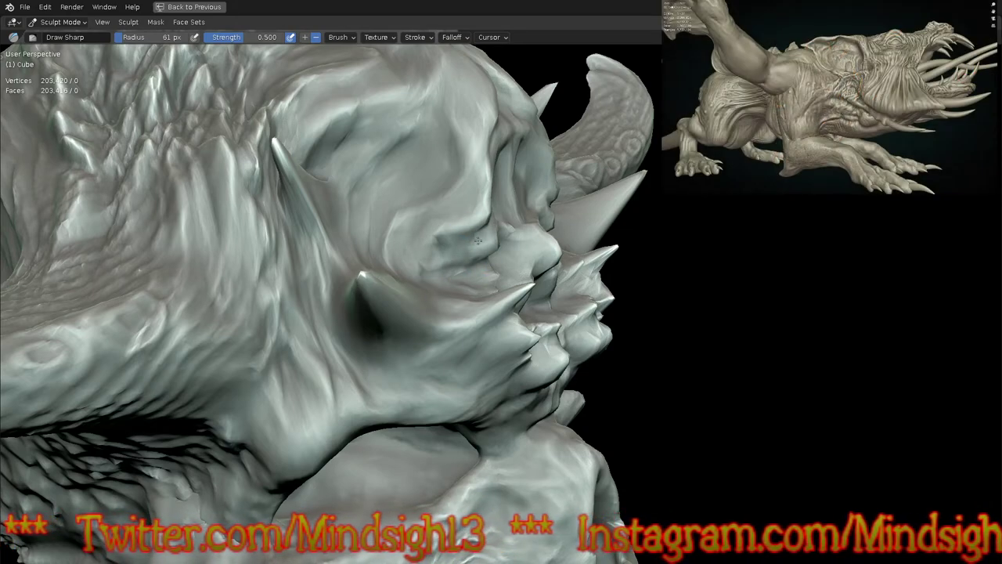
Step: Sculpt symmetrical sharp folds, a jagged lower edge and a central nose-like bump on the skull's smooth crown plate, with ridges around the crown
middle_click_drag(533, 247, 533, 329, "ctrl")
mouse_move(660, 271)
middle_mouse_down()
mouse_move(502, 281)
mouse_move(532, 327)
mouse_move(517, 283)
middle_mouse_up()
middle_click_drag(483, 232, 489, 271, "ctrl")
middle_click_drag(490, 270, 485, 238)
middle_click_drag(501, 289, 470, 220)
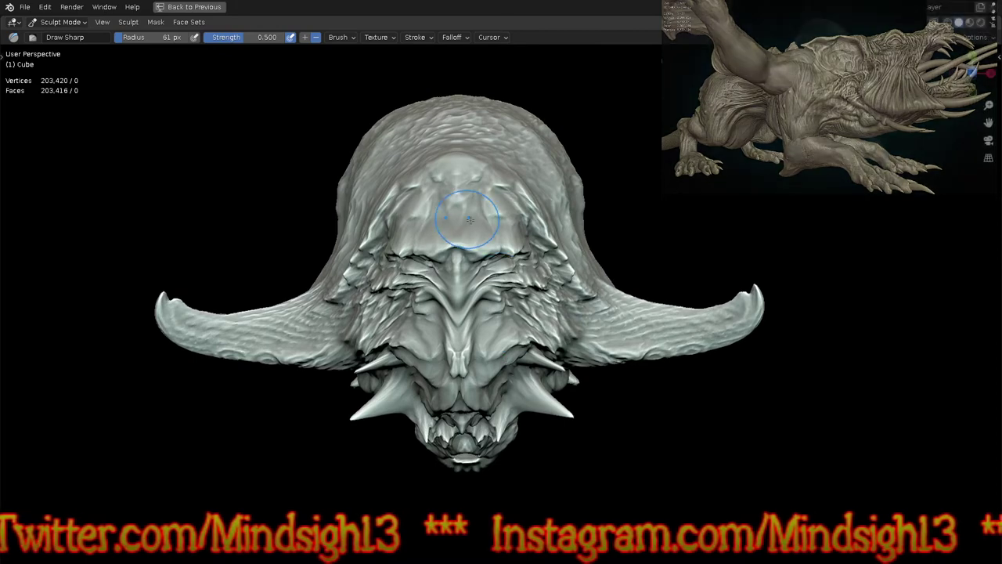
scroll(496, 188, "up", 3)
mouse_move(496, 178)
left_mouse_down()
mouse_move(505, 212)
mouse_move(540, 217)
left_mouse_up()
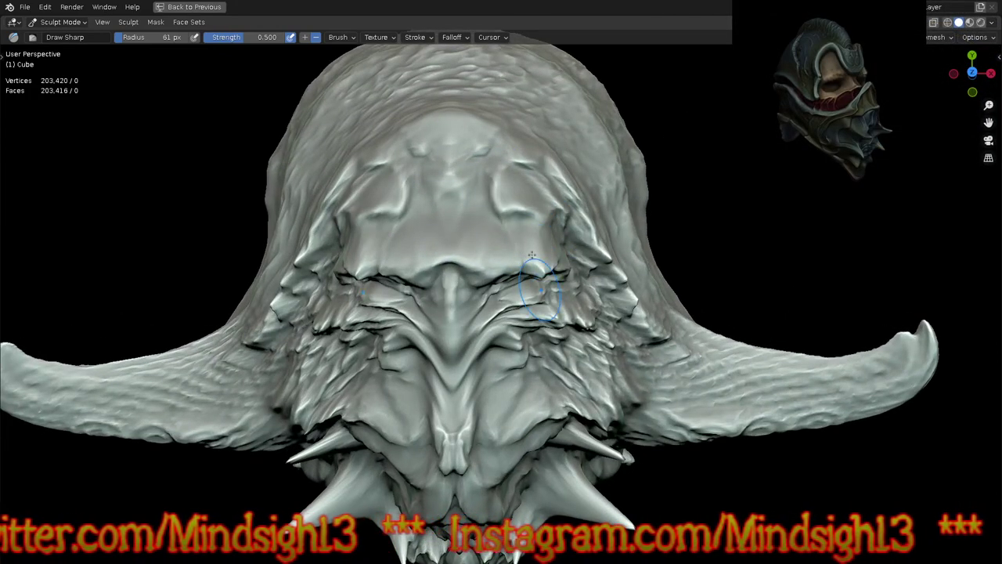
mouse_move(496, 268)
left_mouse_down()
mouse_move(473, 278)
mouse_move(523, 270)
left_mouse_up()
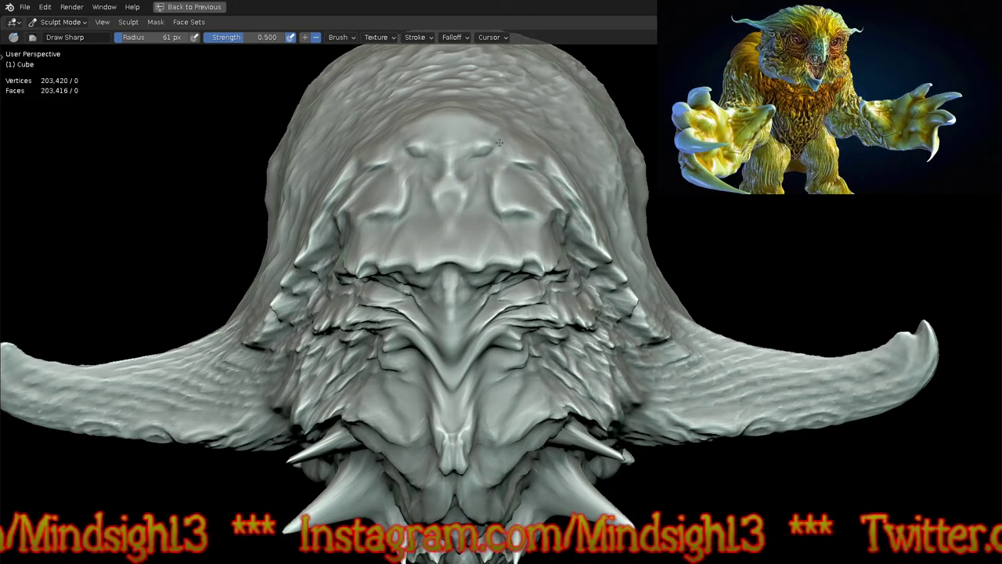
left_click_drag(502, 153, 499, 229)
mouse_move(523, 114)
left_mouse_down()
mouse_move(518, 141)
mouse_move(568, 192)
mouse_move(607, 192)
mouse_move(613, 175)
mouse_move(588, 126)
mouse_move(521, 203)
left_mouse_up()
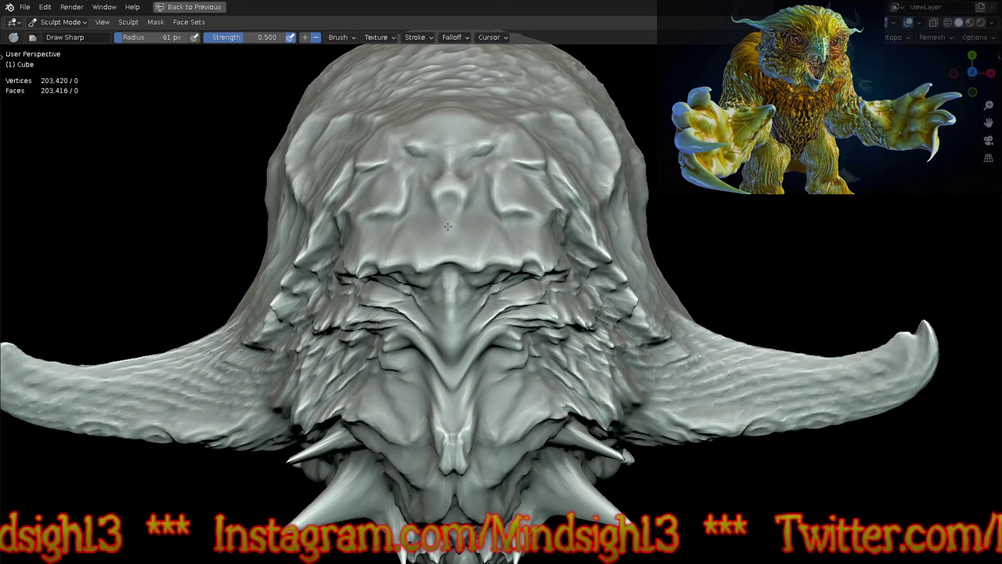
Step: Reshape the crown profile and the plate on top of the skull symmetrically with the Grab brush
scroll(466, 350, "down", 2)
scroll(465, 346, "down", 2)
mouse_move(488, 425)
middle_mouse_down()
mouse_move(629, 342)
mouse_move(540, 323)
middle_mouse_up()
scroll(540, 323, "up", 2)
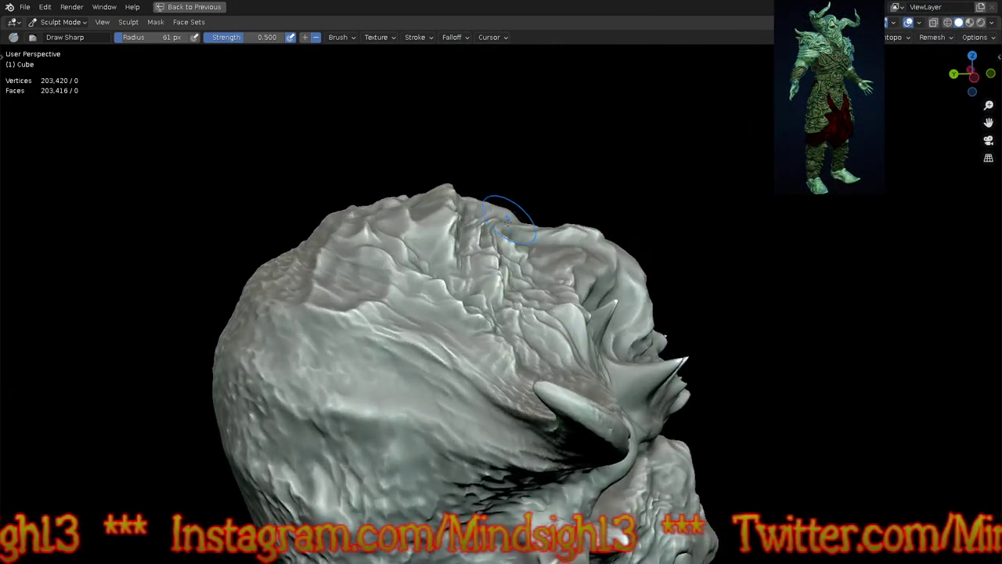
key("g")
mouse_move(496, 228)
left_mouse_down()
mouse_move(609, 192)
mouse_move(636, 213)
mouse_move(657, 190)
left_mouse_up()
mouse_move(656, 189)
middle_mouse_down()
mouse_move(666, 219)
mouse_move(647, 277)
middle_mouse_up()
mouse_move(615, 274)
left_mouse_down()
mouse_move(636, 255)
mouse_move(627, 288)
mouse_move(641, 289)
mouse_move(613, 290)
mouse_move(600, 336)
mouse_move(603, 321)
left_mouse_up()
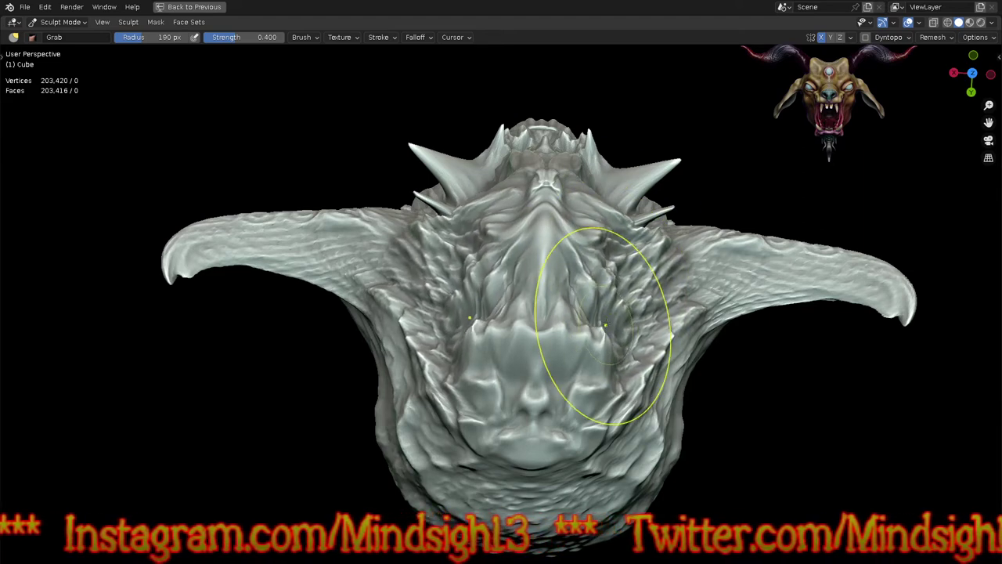
left_click_drag(629, 287, 642, 306)
left_click_drag(593, 375, 539, 398)
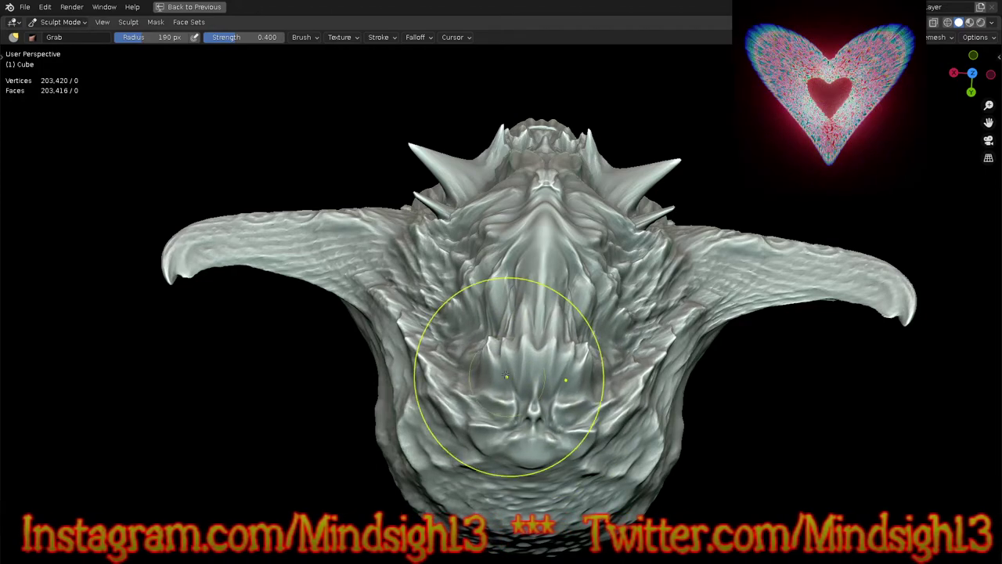
left_click_drag(493, 327, 462, 306)
Step: Pull the cheek spikes on both sides of the skull outward with the Grab brush
middle_click_drag(495, 366, 520, 402)
middle_click_drag(524, 360, 749, 235)
mouse_move(578, 226)
middle_mouse_down("ctrl")
mouse_move(596, 420)
mouse_move(562, 367)
mouse_move(614, 369)
middle_mouse_up("ctrl")
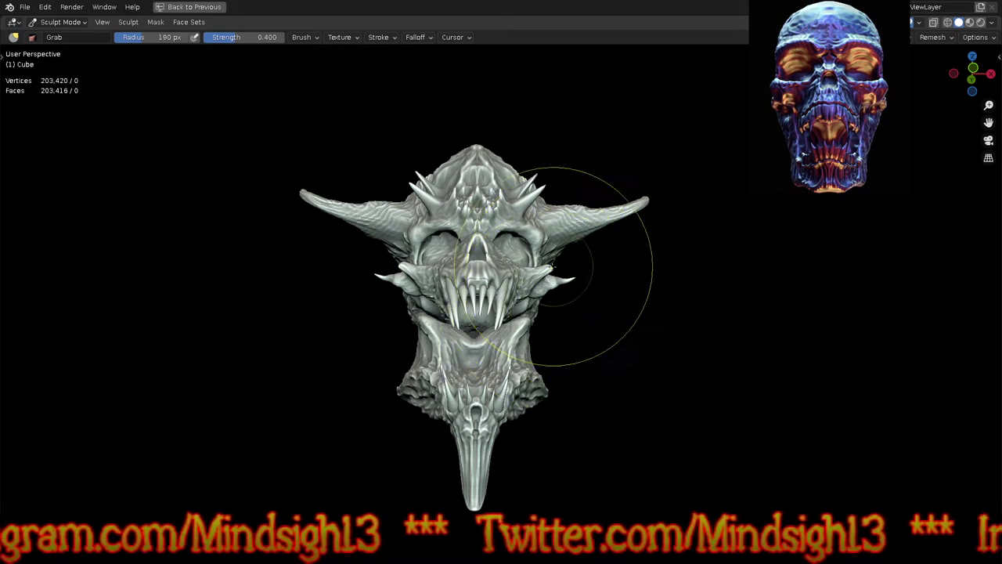
left_click_drag(549, 267, 567, 269)
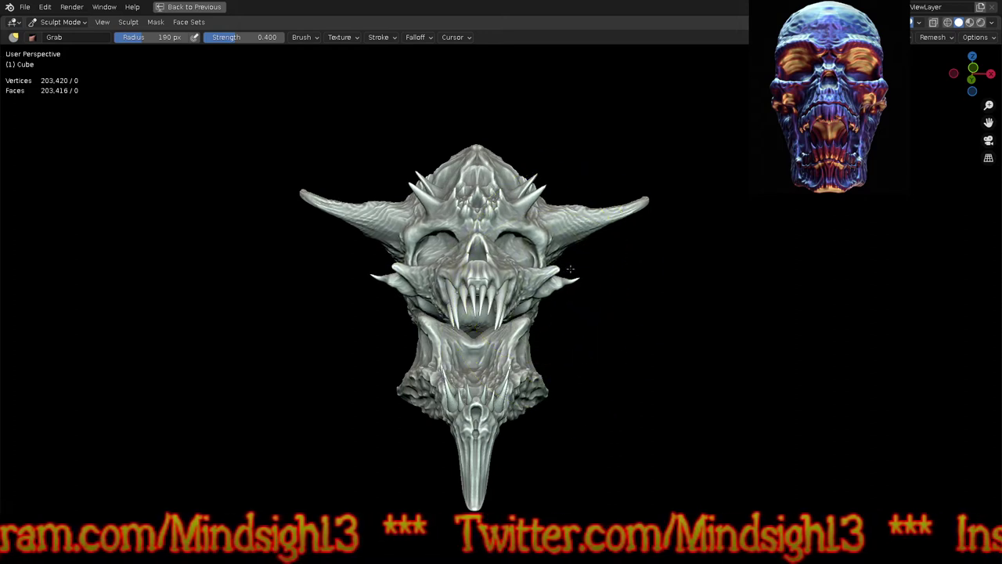
left_click_drag(579, 285, 599, 286)
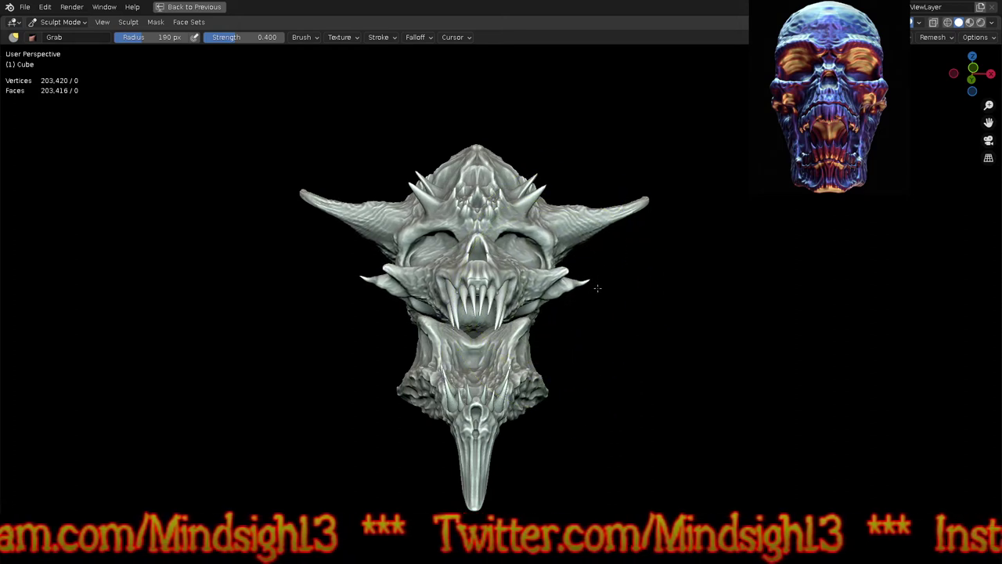
Step: Adjust the outer rim of the eye sockets with the Grab brush and check the cheek area from the side
scroll(578, 268, "up", 5)
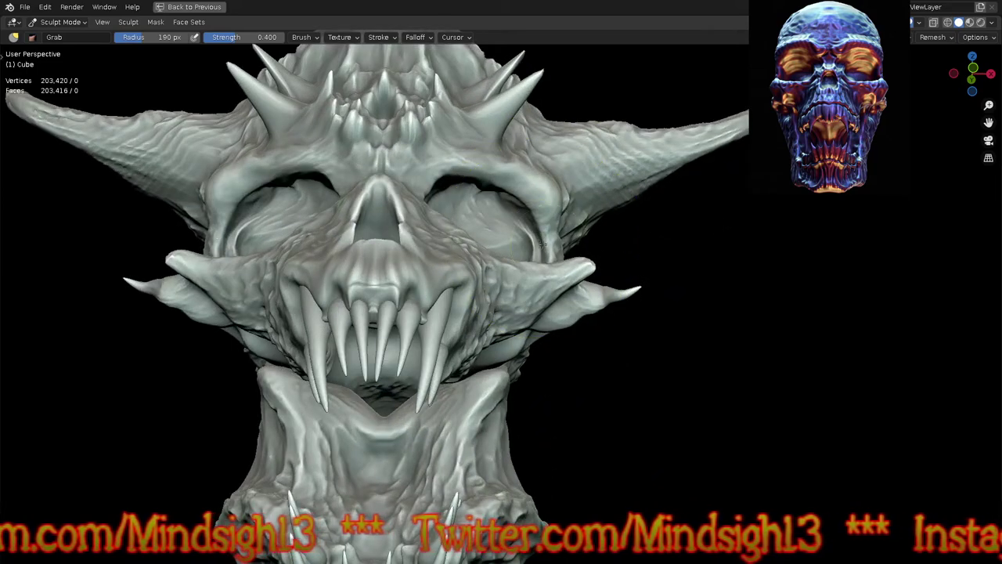
middle_click_drag(513, 239, 532, 281)
scroll(533, 281, "up", 8)
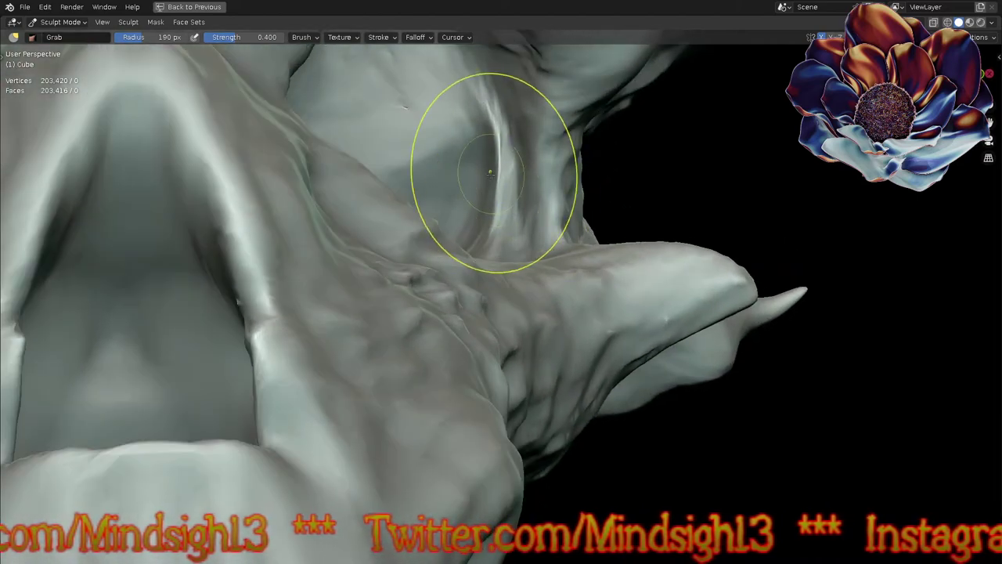
left_click_drag(495, 175, 498, 180)
mouse_move(489, 223)
middle_mouse_down()
mouse_move(445, 185)
mouse_move(337, 224)
middle_mouse_up()
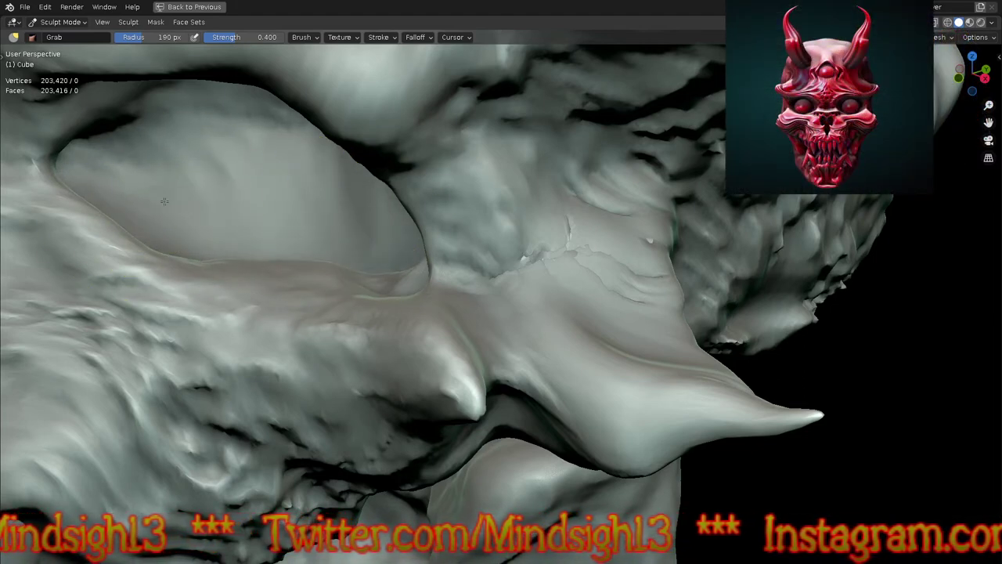
middle_click_drag(329, 126, 454, 243, "ctrl")
mouse_move(454, 243)
middle_mouse_down("shift")
mouse_move(501, 399)
mouse_move(526, 409)
mouse_move(606, 334)
mouse_move(575, 340)
mouse_move(574, 300)
mouse_move(618, 333)
mouse_move(657, 311)
mouse_move(642, 340)
middle_mouse_up("shift")
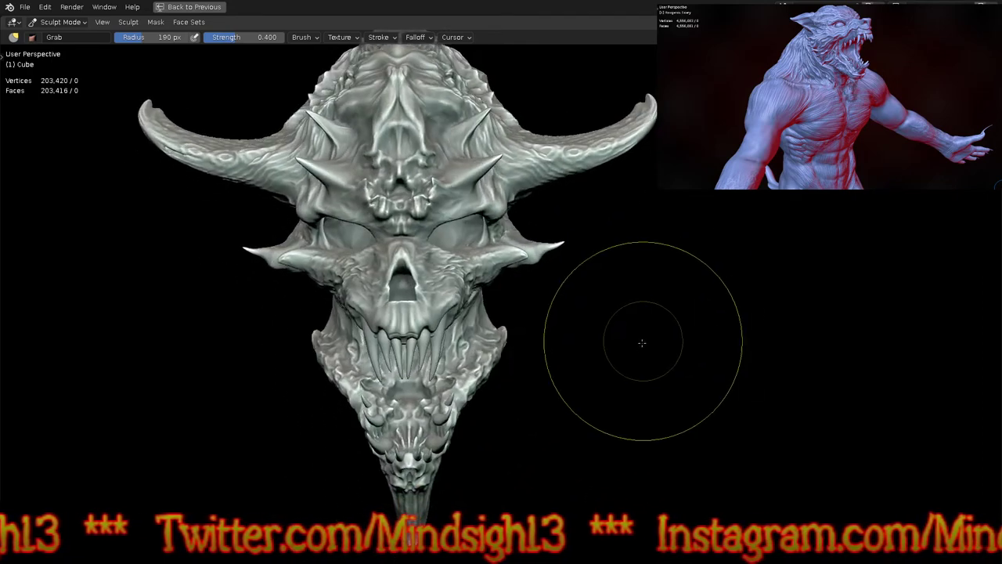
Step: Choose the Paint brush with a dark brown colour and a 196 px radius
key("q")
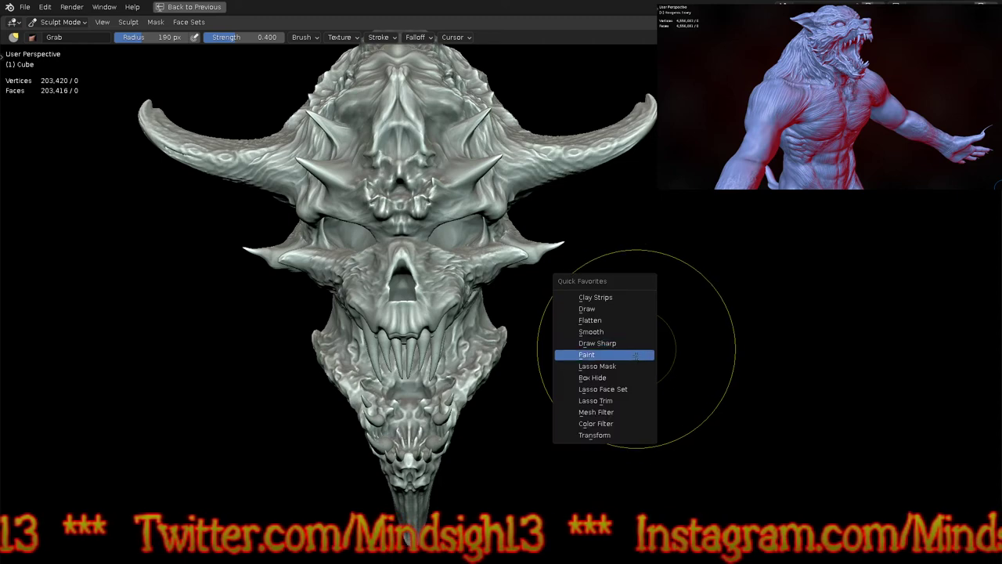
left_click(636, 354)
middle_click_drag(635, 371, 638, 407)
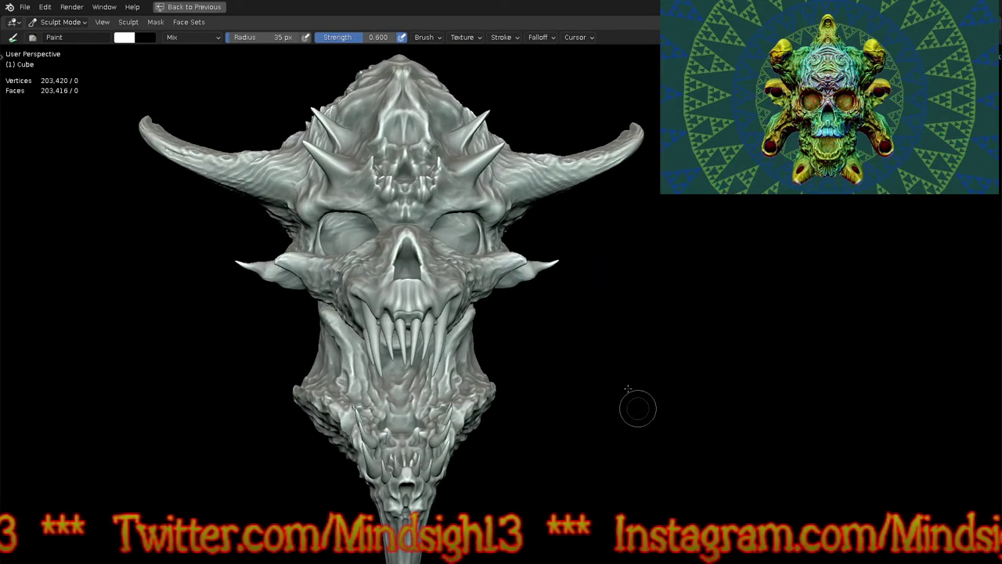
left_click(123, 38)
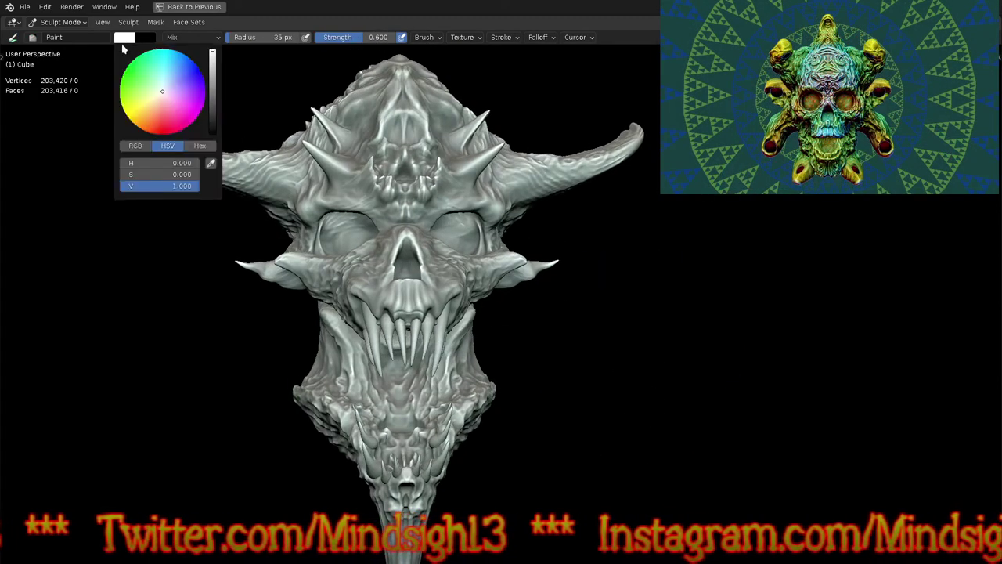
left_click(145, 120)
left_click_drag(214, 102, 214, 108)
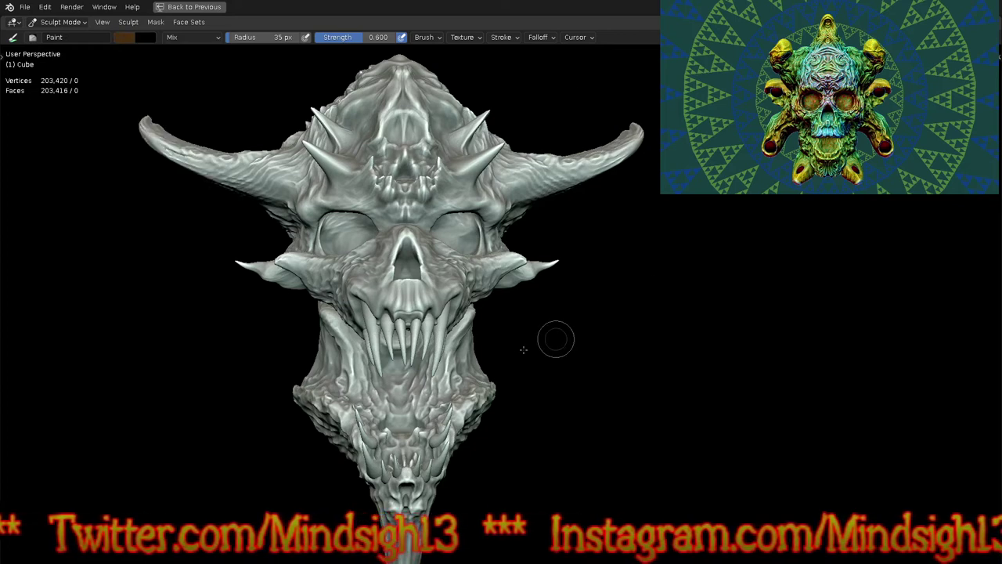
key("f")
left_click(557, 337)
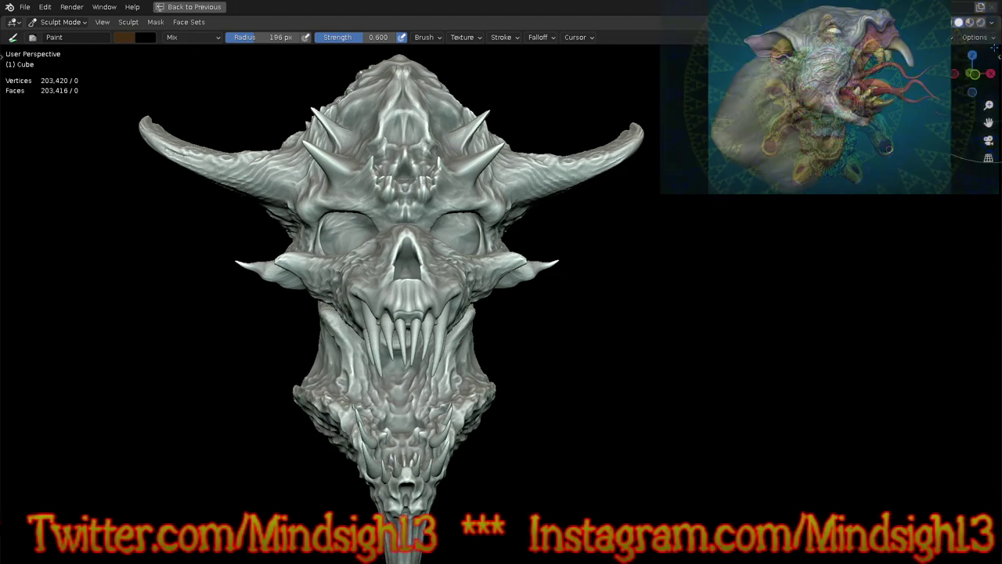
Step: Darken the recesses across the horned skull's surface detail and inspect the effect from the side, top and back
left_click(991, 40)
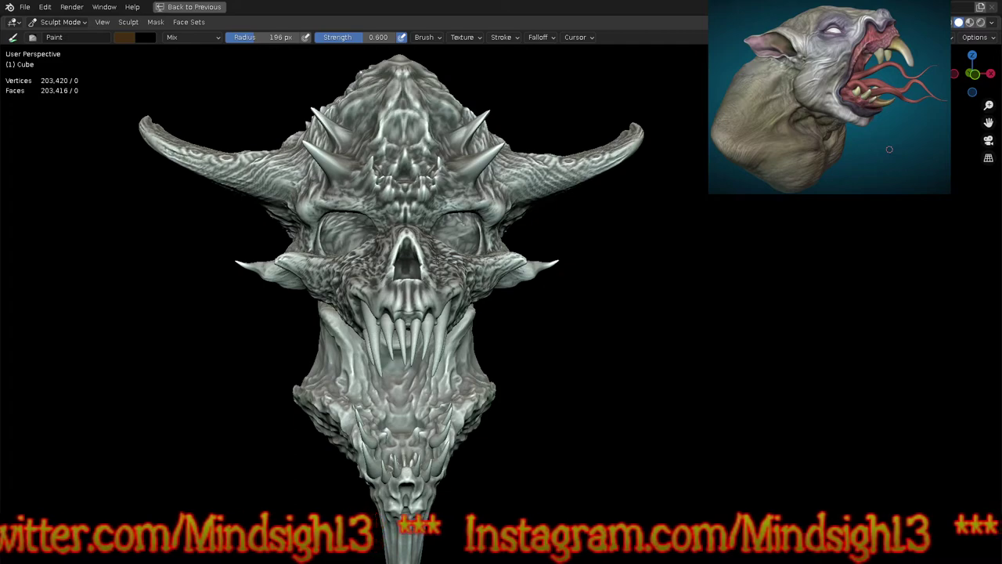
middle_click_drag(593, 358, 665, 156)
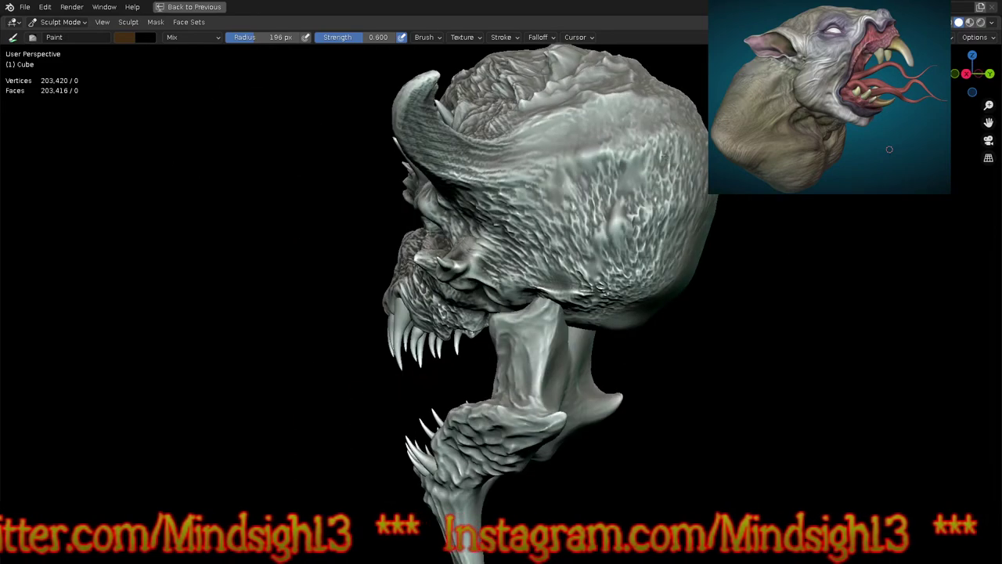
middle_click_drag(605, 339, 705, 337)
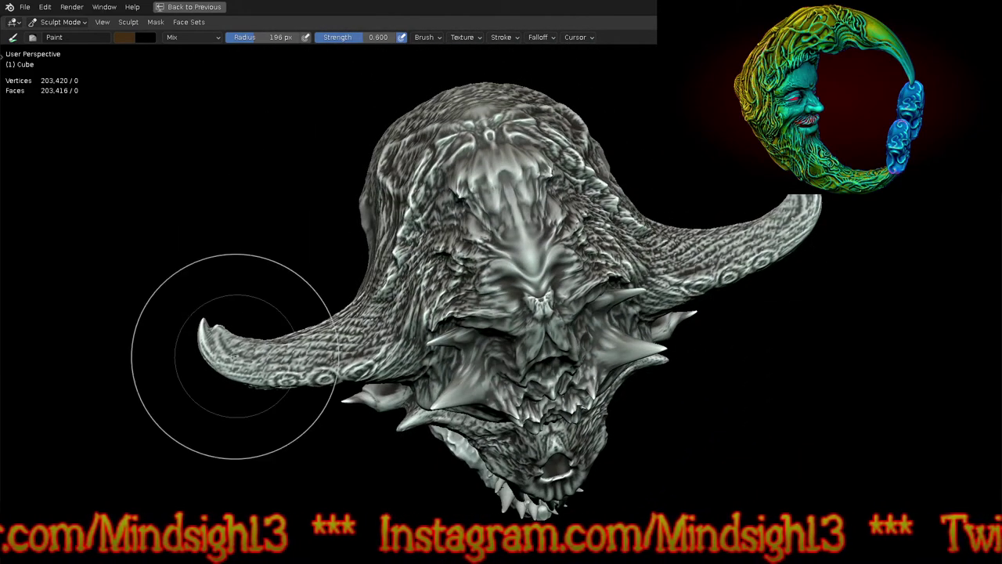
mouse_move(660, 414)
middle_mouse_down()
mouse_move(677, 312)
mouse_move(649, 358)
mouse_move(407, 352)
middle_mouse_up()
middle_click_drag(319, 312, 459, 269)
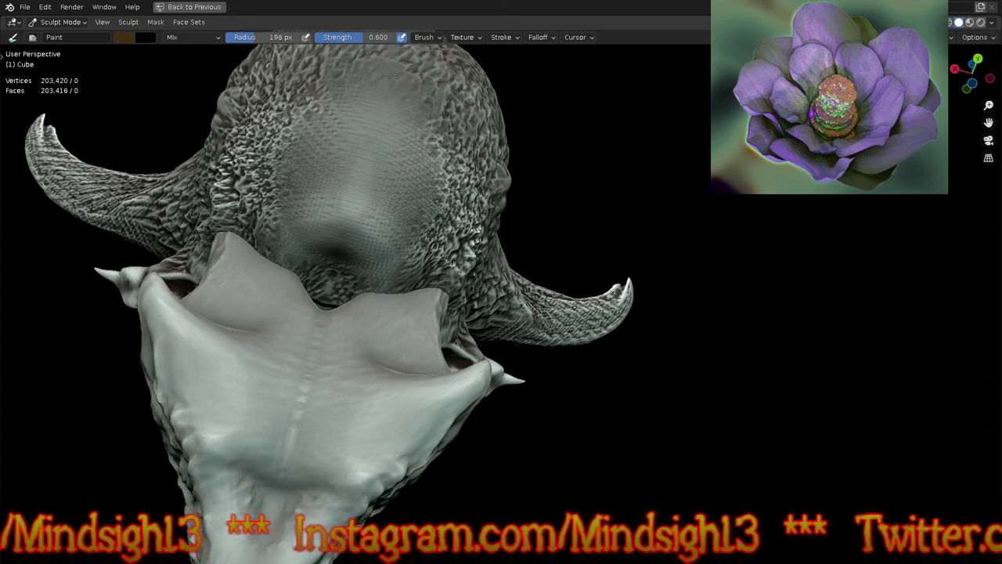
Step: Return to the front of the model and make the lower jaw the active sculpt object
middle_click_drag(530, 233, 633, 264)
middle_click_drag(631, 221, 635, 337, "ctrl")
mouse_move(636, 251)
middle_mouse_down("shift")
mouse_move(626, 329)
mouse_move(635, 410)
middle_mouse_up("shift")
scroll(635, 410, "up", 4)
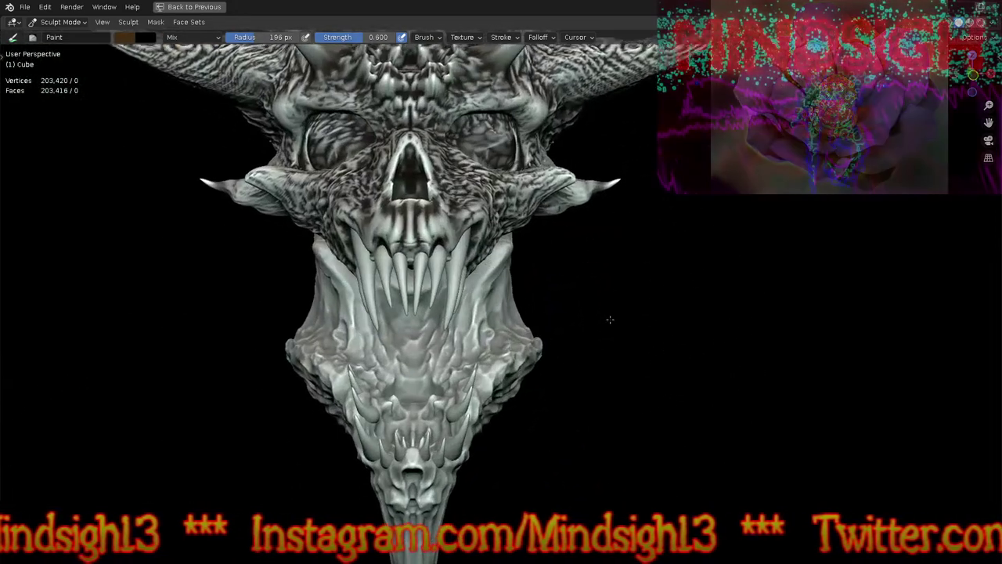
key("alt+q")
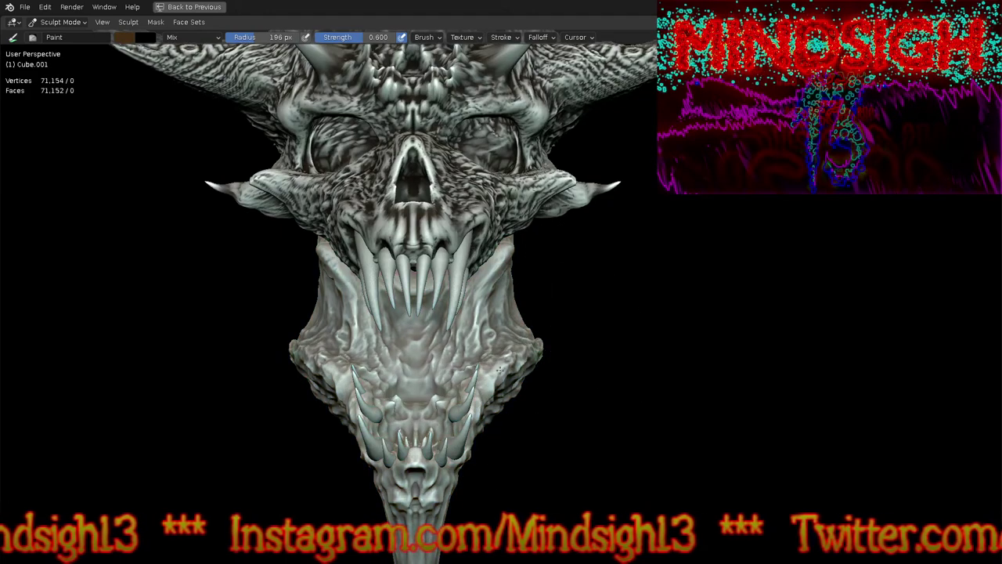
Step: Darken the recesses of the lower jaw with the dark brown Paint brush and check it from the side and underneath
middle_click_drag(495, 265, 423, 274)
middle_click_drag(613, 357, 611, 346)
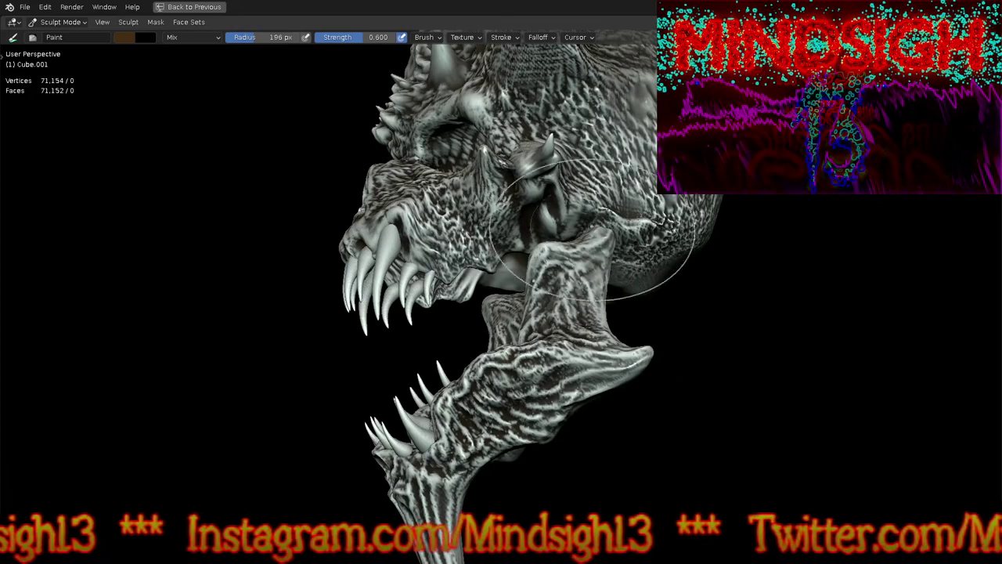
middle_click_drag(412, 275, 653, 336)
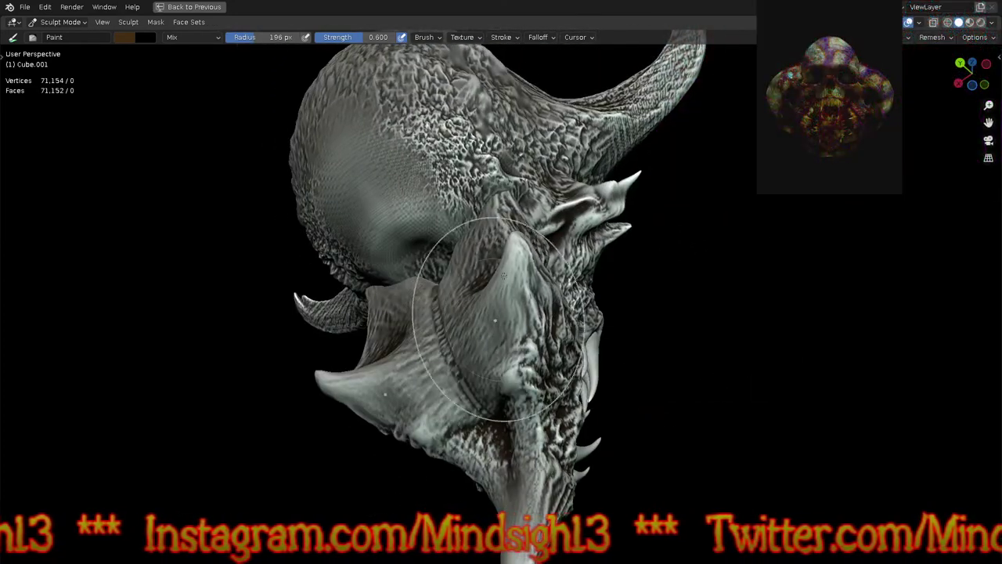
mouse_move(727, 253)
middle_mouse_down()
mouse_move(470, 290)
mouse_move(584, 426)
mouse_move(581, 371)
mouse_move(627, 321)
middle_mouse_up()
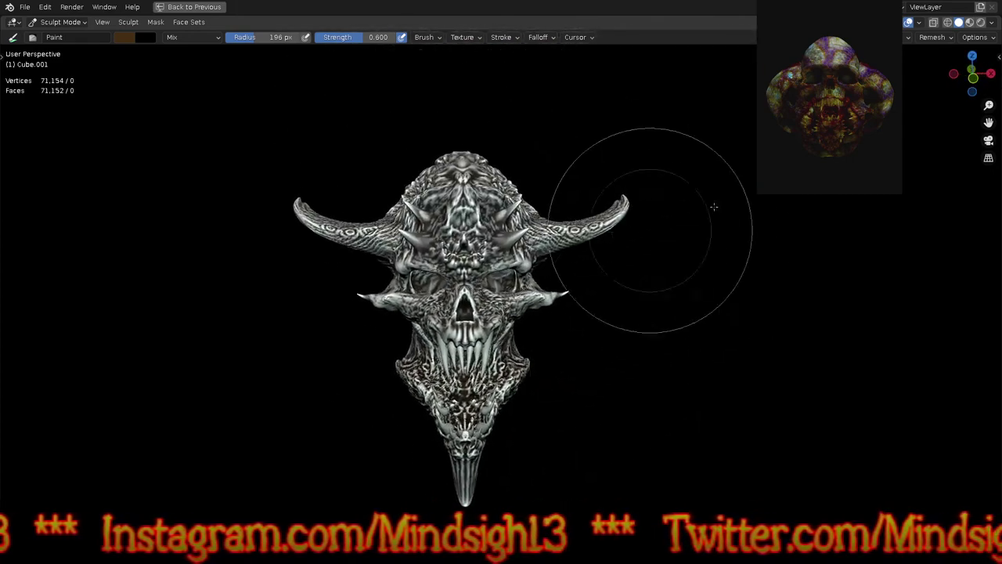
Step: Check the automasking options, choose a light green paint colour (H 0.332, S 0.356, V 0.776) and paint the lower jaw's surface detail
left_click(992, 23)
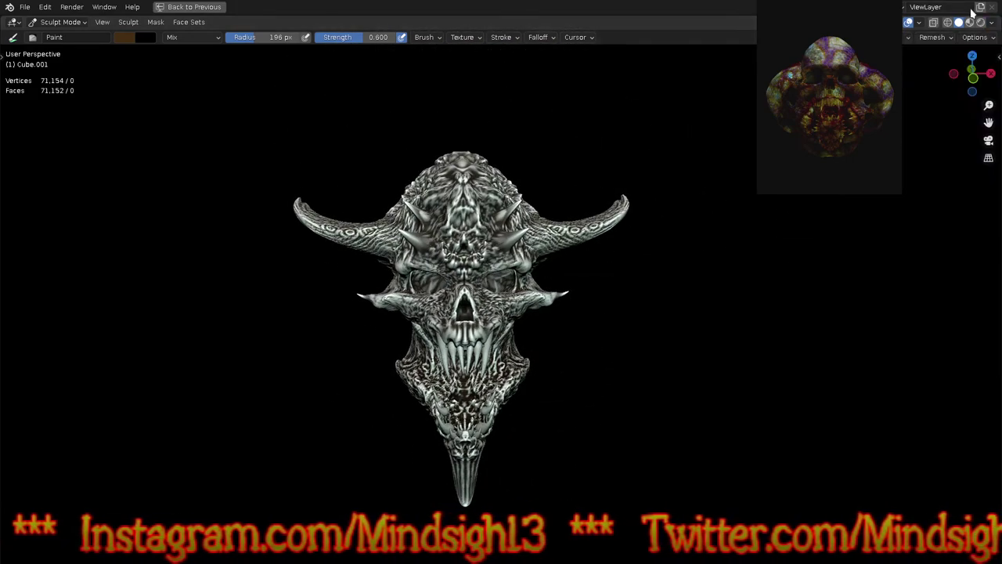
left_click(988, 36)
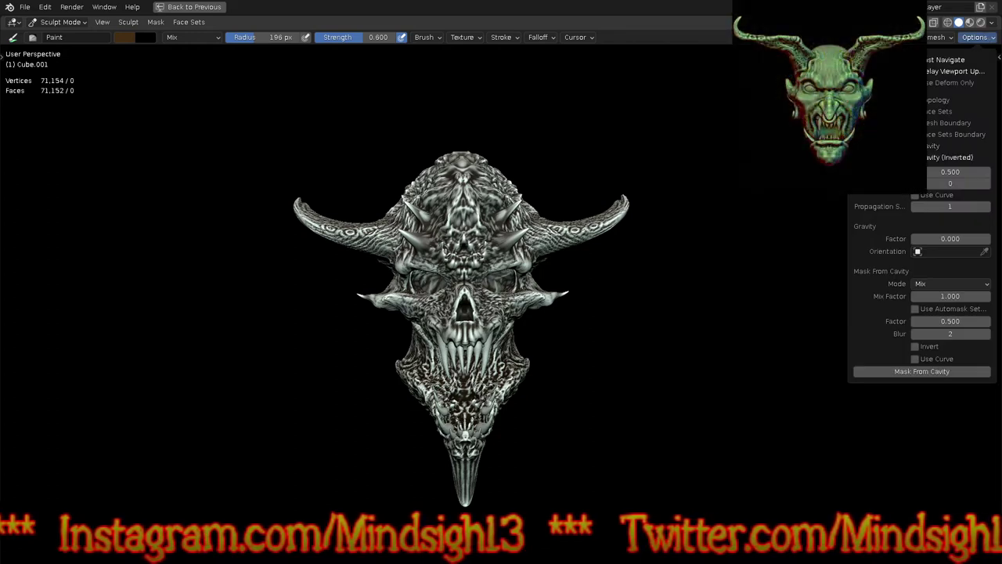
left_click(125, 38)
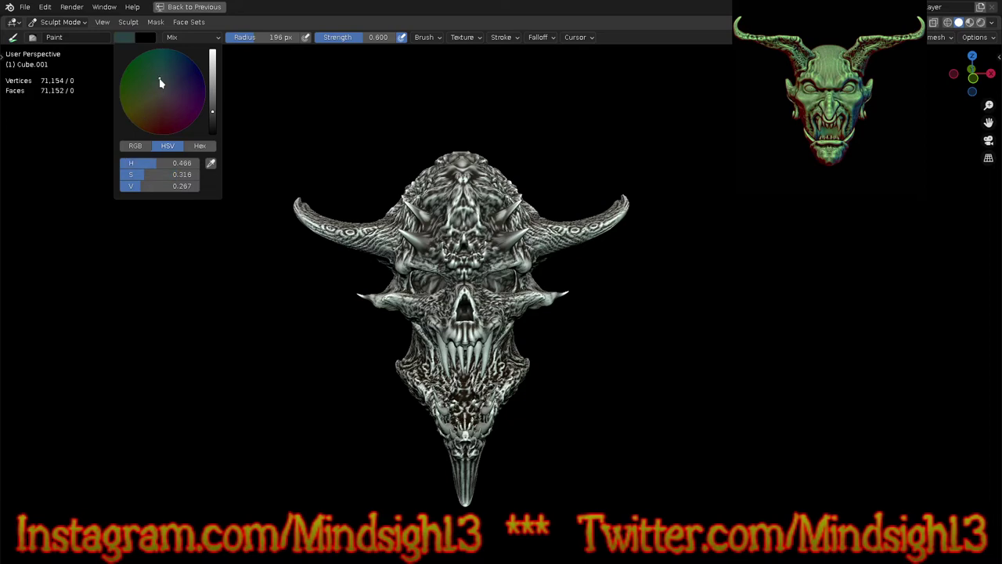
left_click_drag(212, 84, 214, 73)
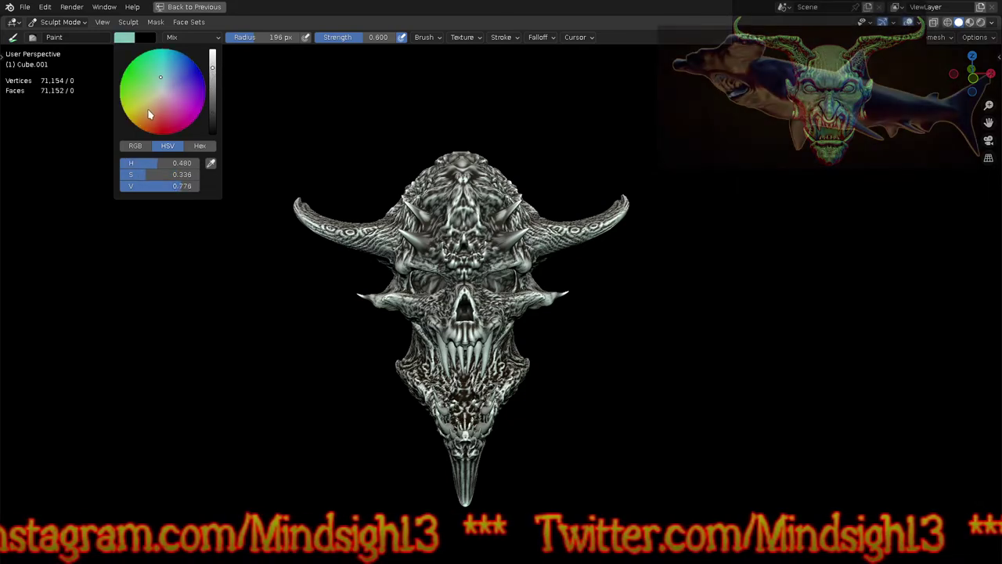
left_click(152, 111)
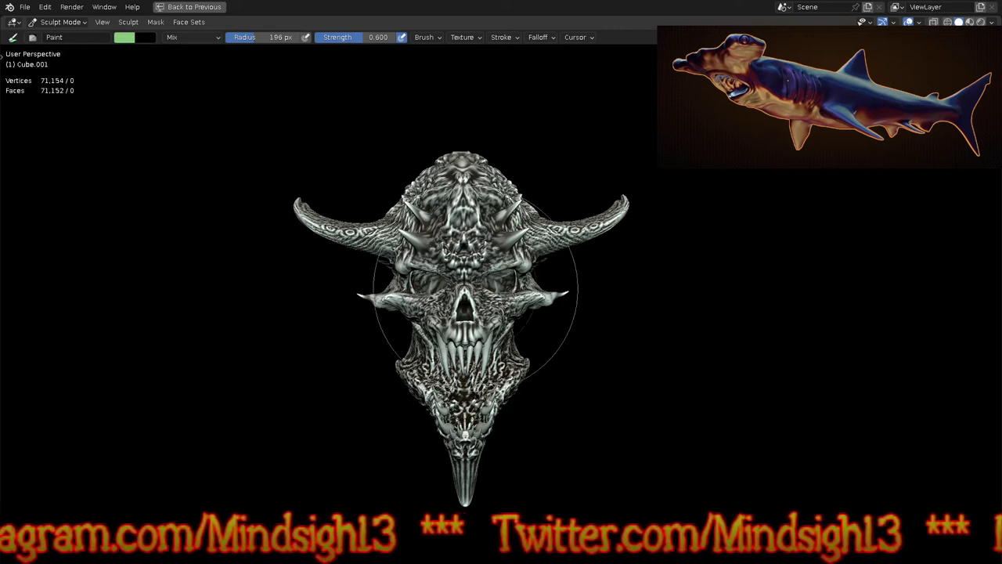
left_click_drag(495, 397, 517, 388)
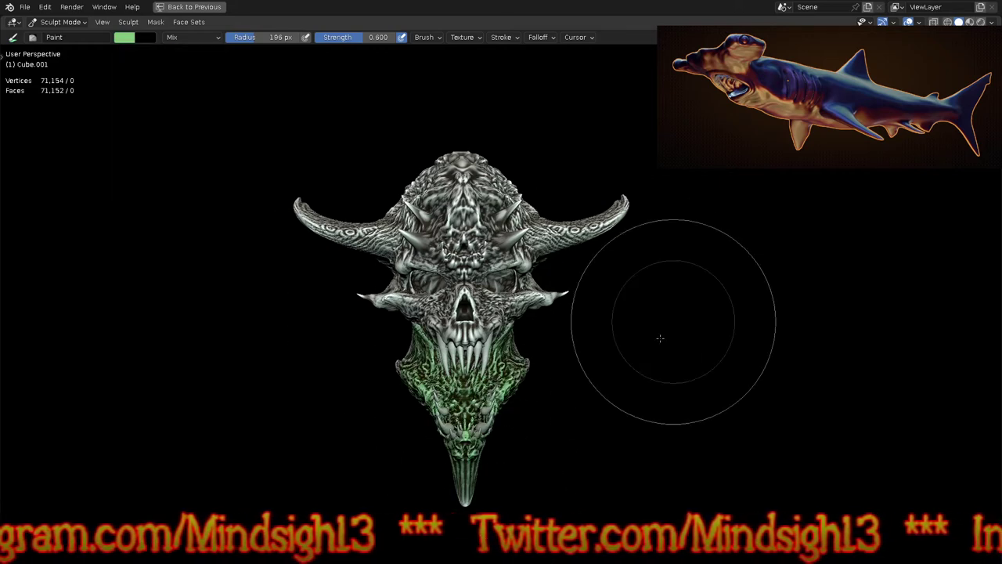
mouse_move(661, 339)
middle_mouse_down()
mouse_move(560, 329)
mouse_move(619, 356)
mouse_move(694, 358)
middle_mouse_up()
Step: Choose a darker, more saturated green and paint it over the lower jaw and the front of the horned skull
left_click(130, 37)
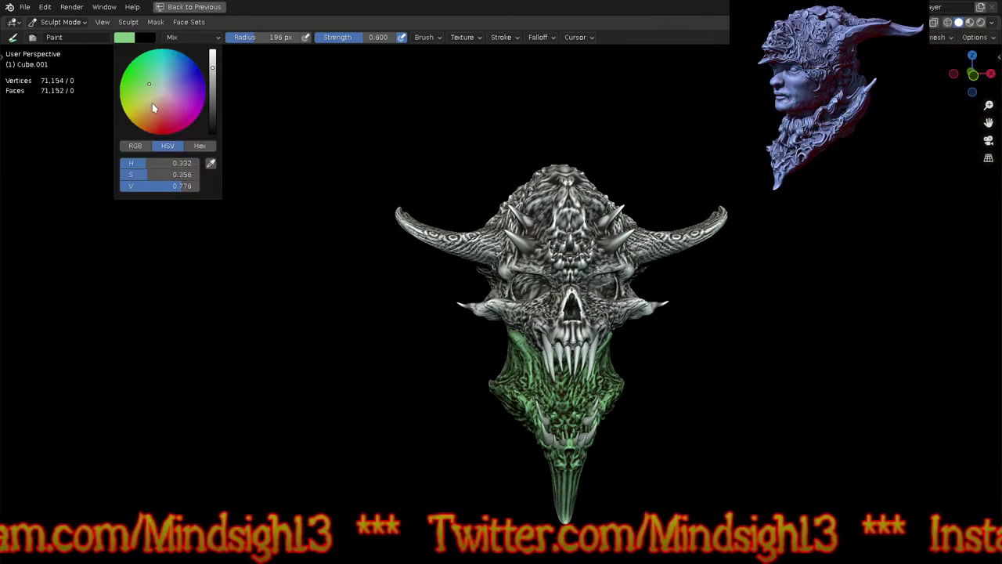
left_click_drag(211, 96, 214, 92)
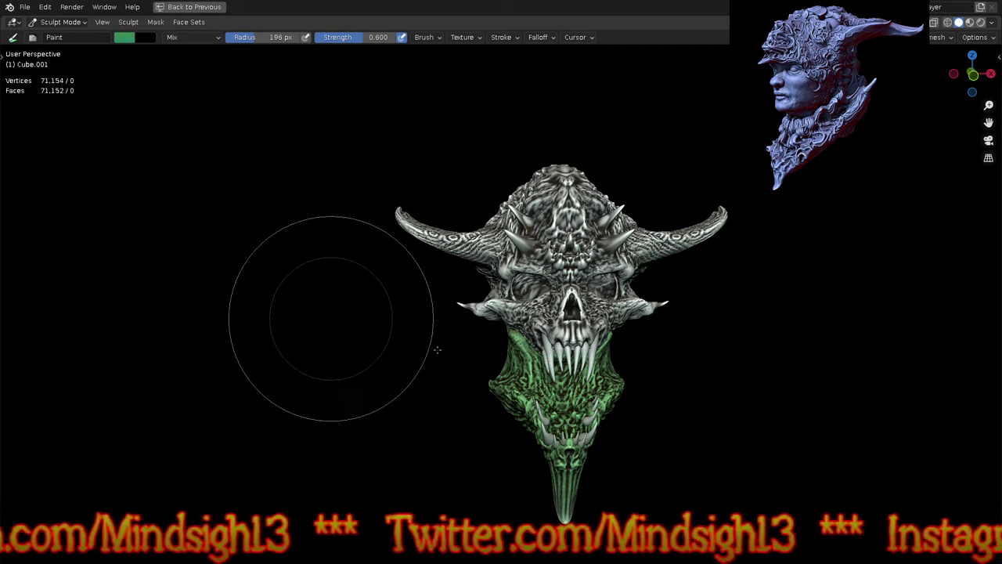
mouse_move(628, 423)
middle_mouse_down()
mouse_move(548, 385)
mouse_move(347, 351)
mouse_move(317, 364)
mouse_move(540, 408)
mouse_move(515, 418)
middle_mouse_up()
scroll(489, 387, "up", 4)
key("alt+q")
mouse_move(577, 305)
left_mouse_down()
mouse_move(486, 335)
mouse_move(501, 138)
mouse_move(470, 79)
left_mouse_up()
mouse_move(564, 212)
left_mouse_down()
mouse_move(656, 160)
mouse_move(729, 137)
left_mouse_up()
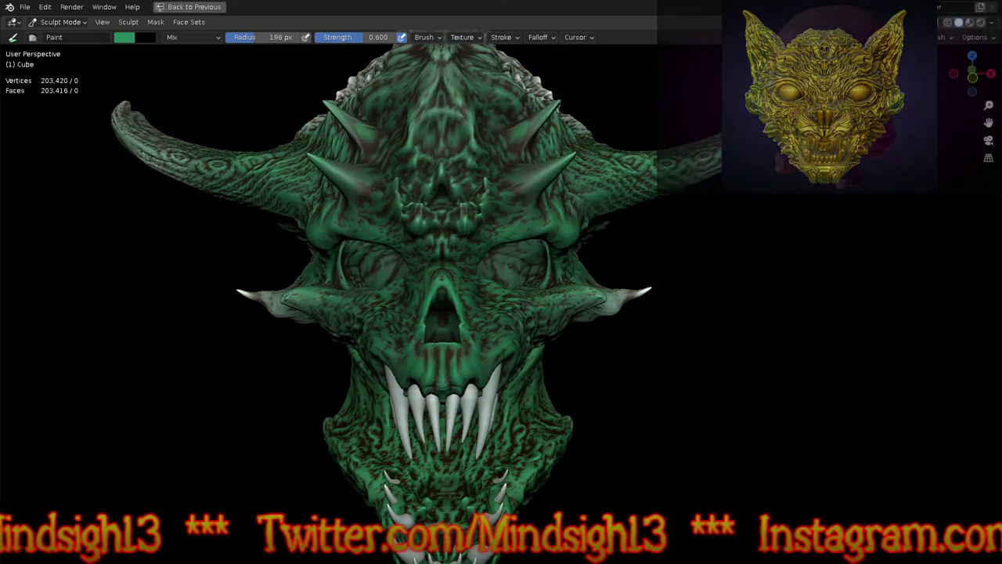
Step: Extend the green paint over the sides, back and top of the skull and check the coverage from the front
middle_click_drag(765, 182, 571, 255)
scroll(645, 225, "down", 5)
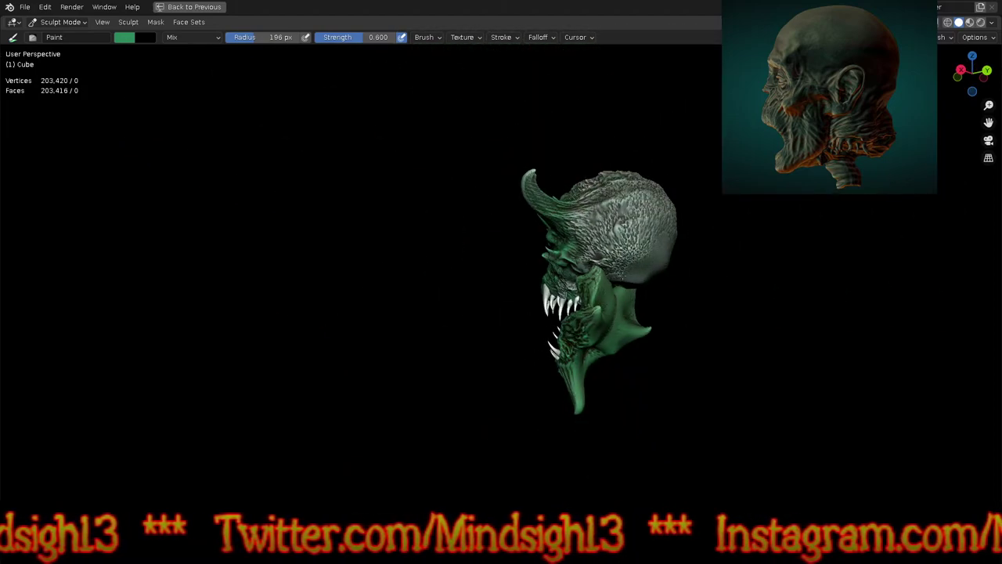
left_click_drag(623, 276, 623, 258)
mouse_move(626, 266)
middle_mouse_down("shift")
mouse_move(617, 285)
mouse_move(492, 301)
middle_mouse_up("shift")
middle_click_drag(470, 149, 471, 249)
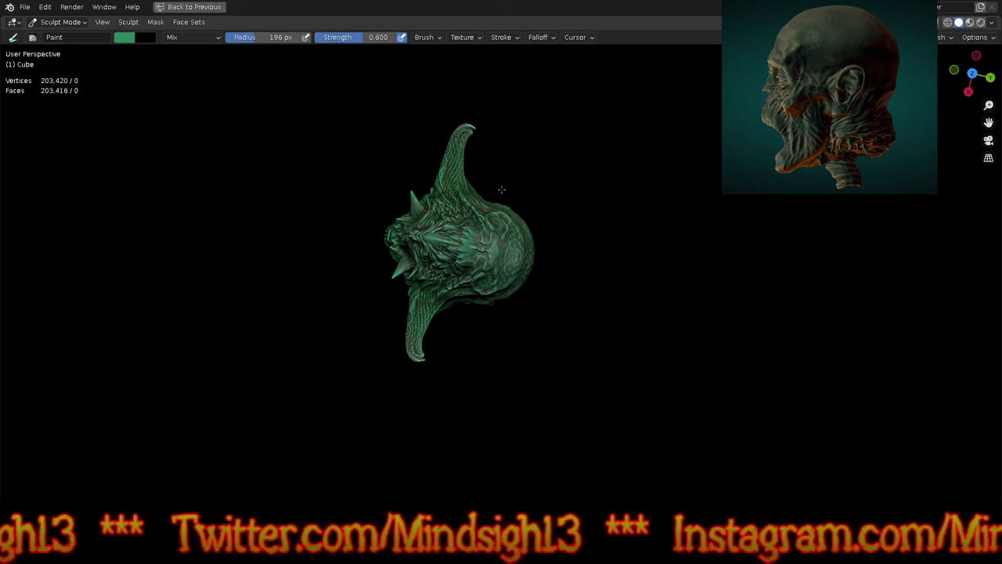
middle_click_drag(587, 182, 649, 279)
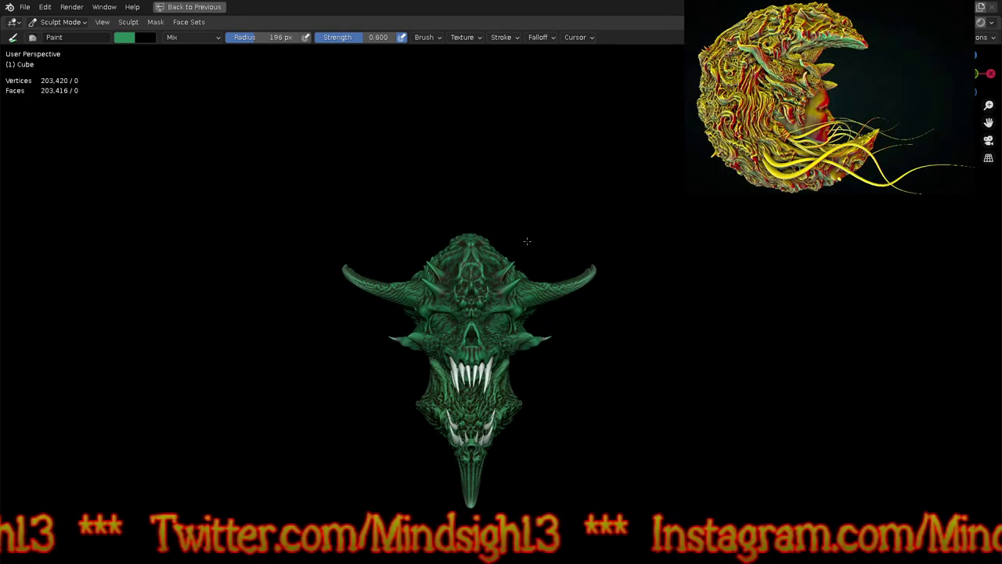
scroll(519, 297, "up", 3)
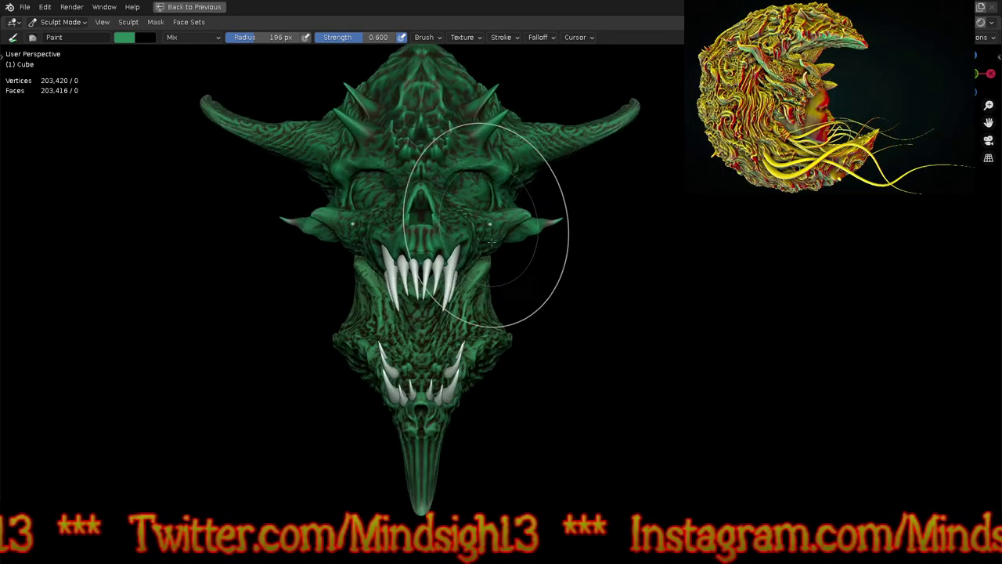
Step: Shift the skull's colours from green to purple and yellow tones using the Color Filter set to Hue at strength 1.000
key("q")
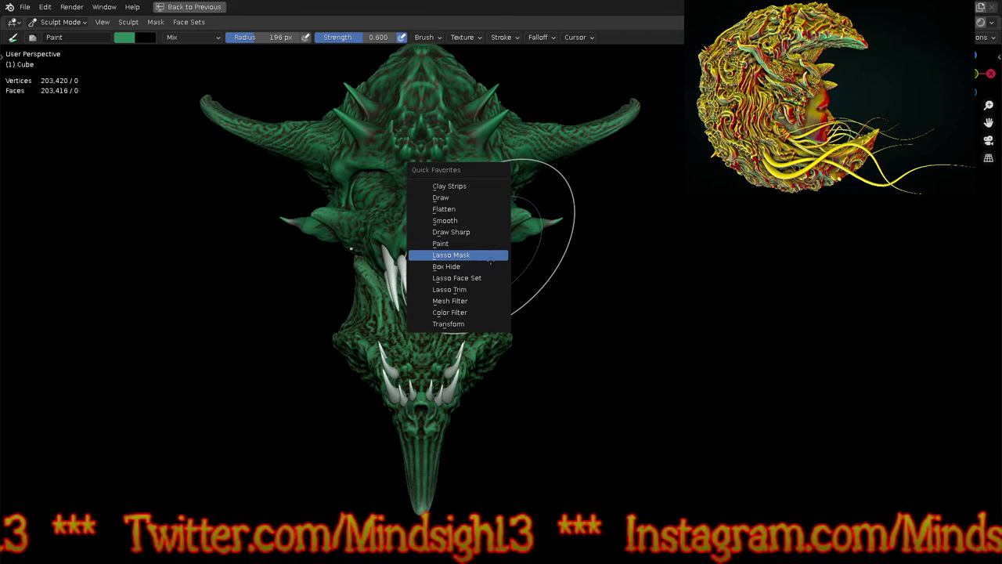
left_click(485, 311)
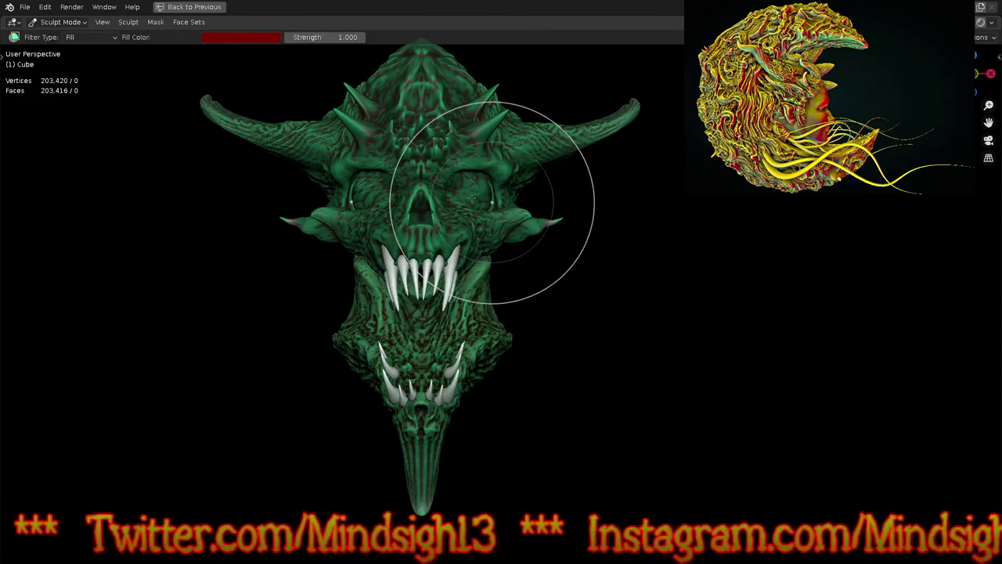
left_click(87, 37)
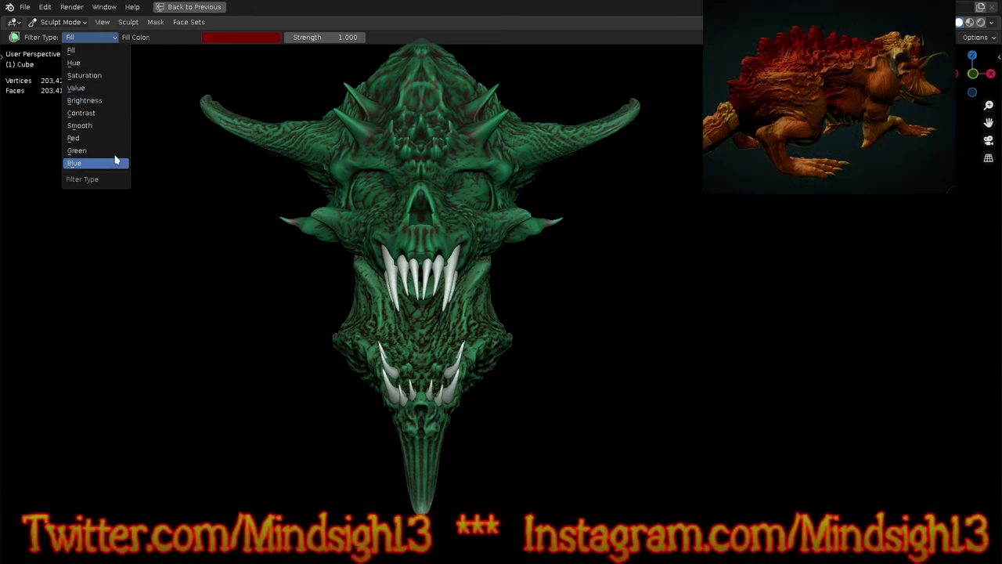
left_click(113, 66)
left_click_drag(448, 134, 712, 159)
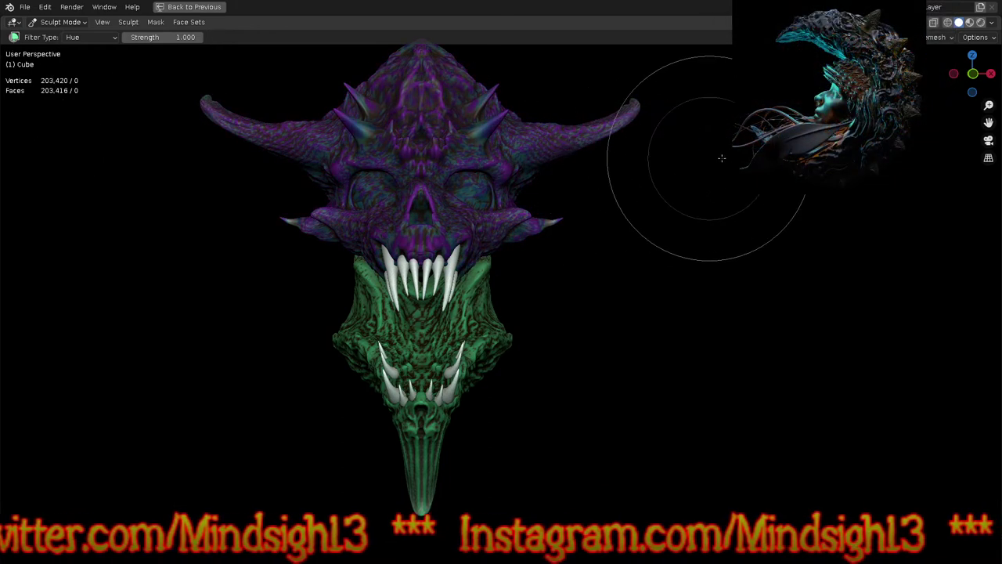
left_click_drag(838, 157, 856, 156)
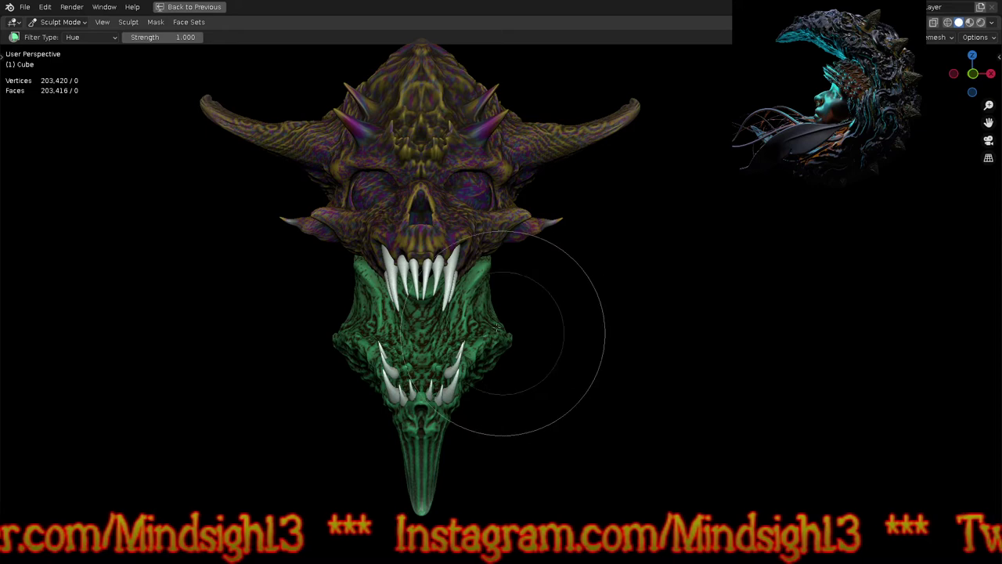
Step: Apply the Hue colour filter to the lower jaw to match the skull's purple and yellow tones, and inspect both from the side
key("alt+q")
mouse_move(491, 348)
left_mouse_down()
mouse_move(511, 376)
mouse_move(707, 303)
mouse_move(999, 232)
left_mouse_up()
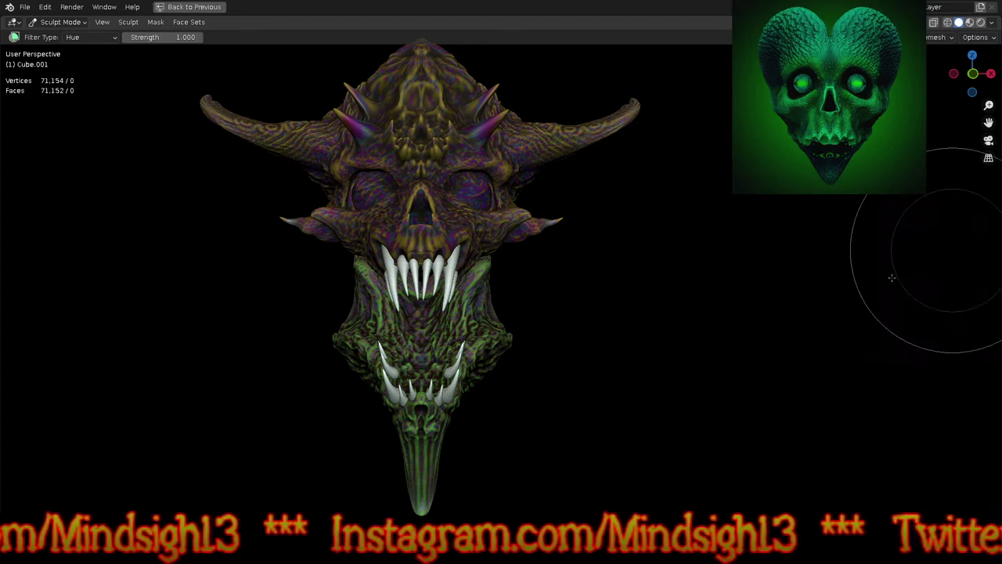
left_click_drag(892, 277, 855, 298)
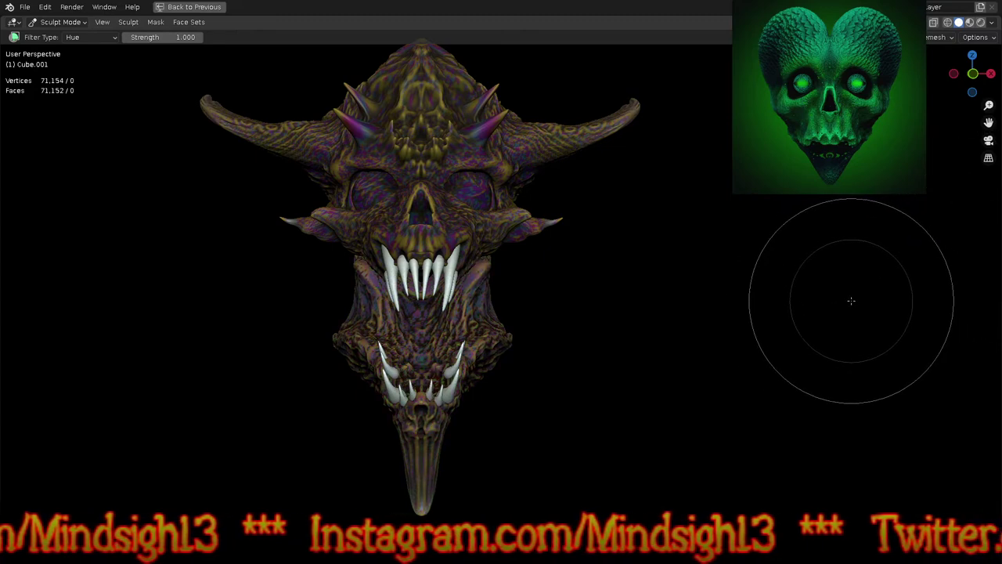
key("KP_3")
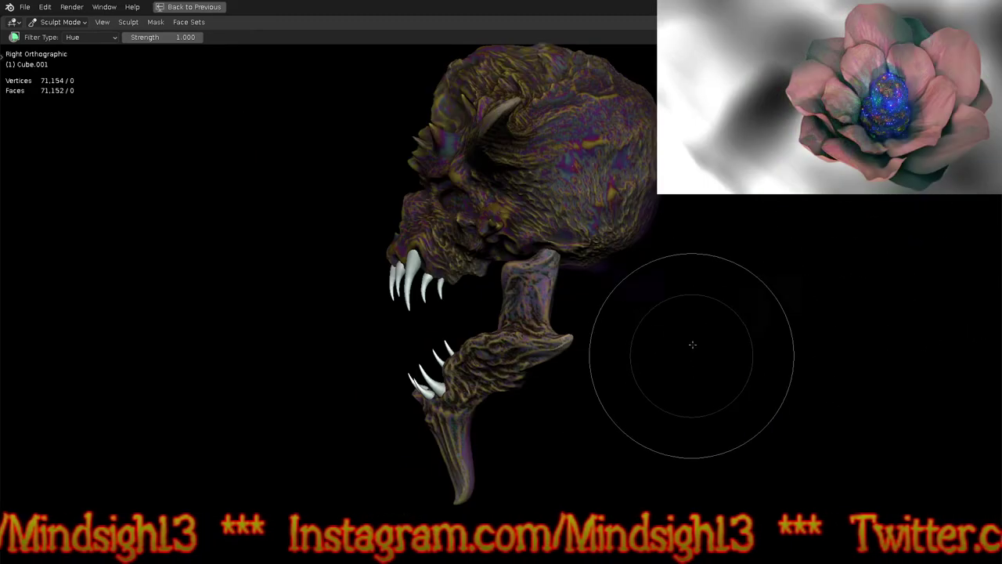
mouse_move(593, 336)
middle_mouse_down()
mouse_move(572, 339)
mouse_move(617, 362)
mouse_move(628, 334)
middle_mouse_up()
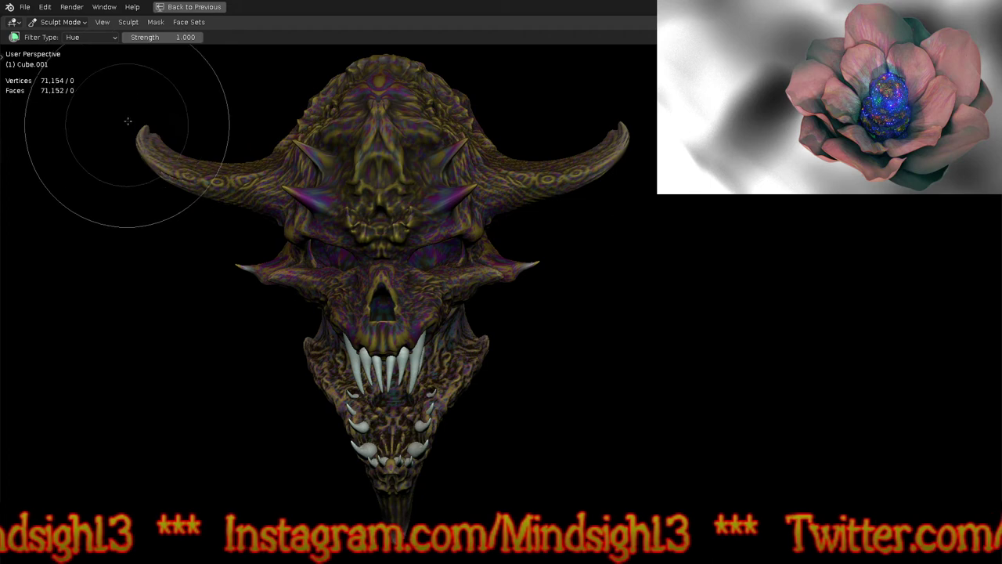
Step: Reduce the colour intensity of the lower jaw and the skull using the Color Filter set to Saturation
left_click(102, 38)
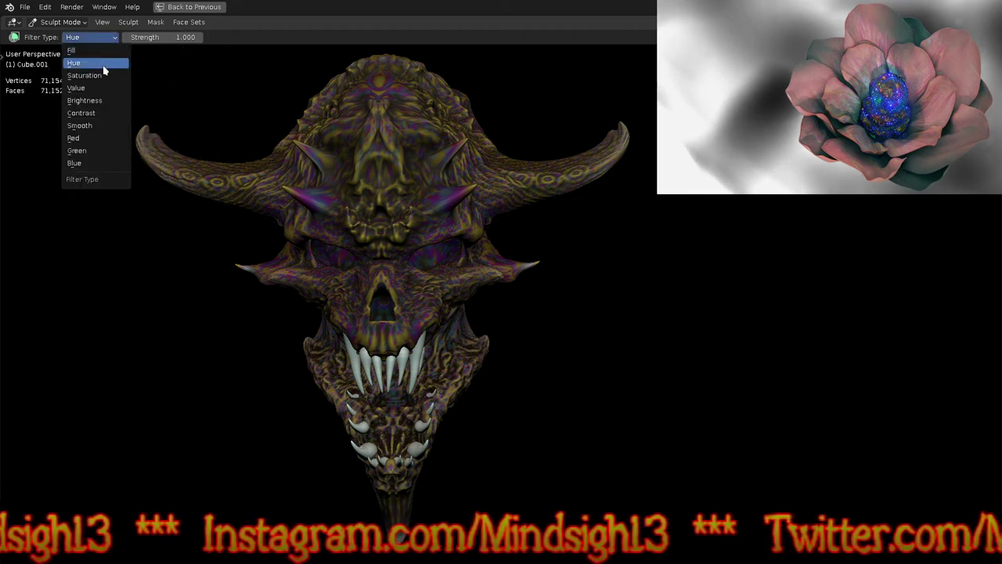
left_click(86, 75)
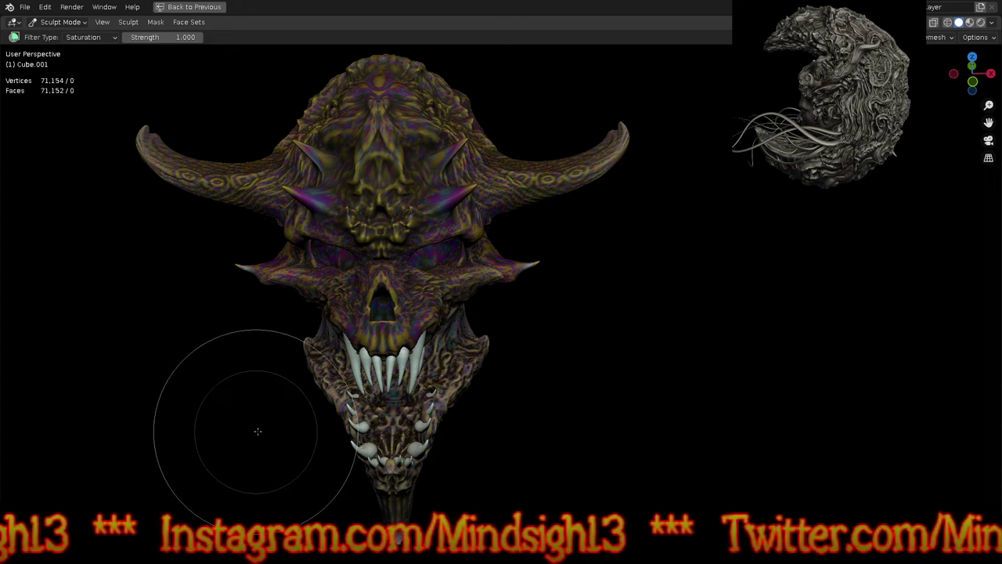
key("alt+q")
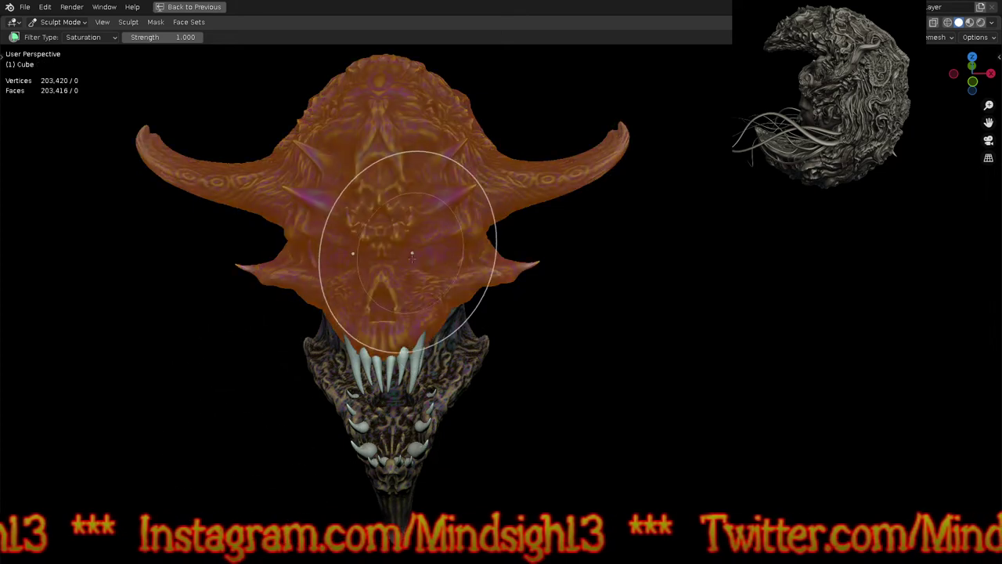
left_click_drag(304, 290, 204, 304)
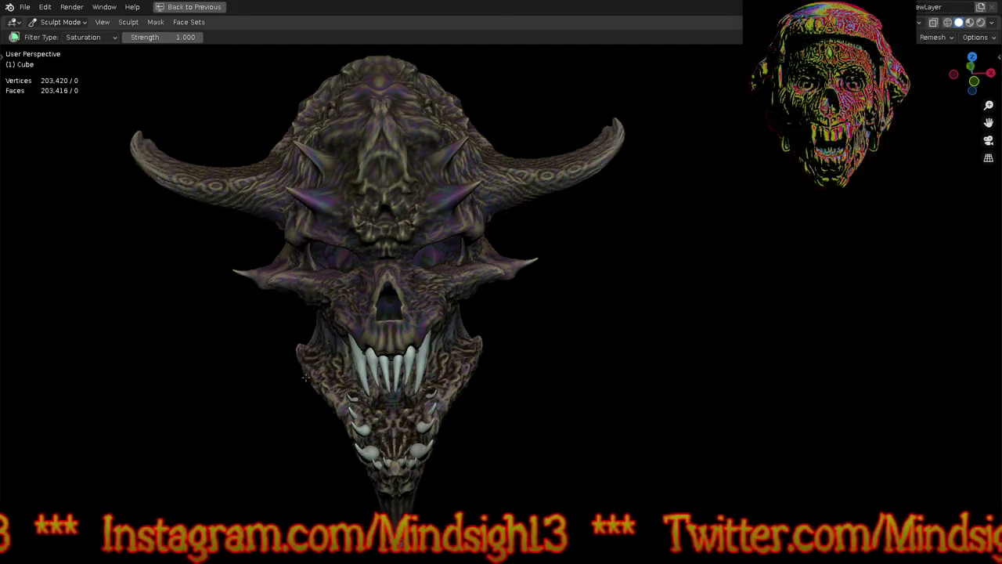
mouse_move(305, 378)
middle_mouse_down()
mouse_move(510, 329)
mouse_move(598, 252)
mouse_move(508, 276)
mouse_move(548, 283)
mouse_move(537, 290)
mouse_move(630, 266)
mouse_move(634, 235)
mouse_move(647, 275)
mouse_move(602, 285)
middle_mouse_up()
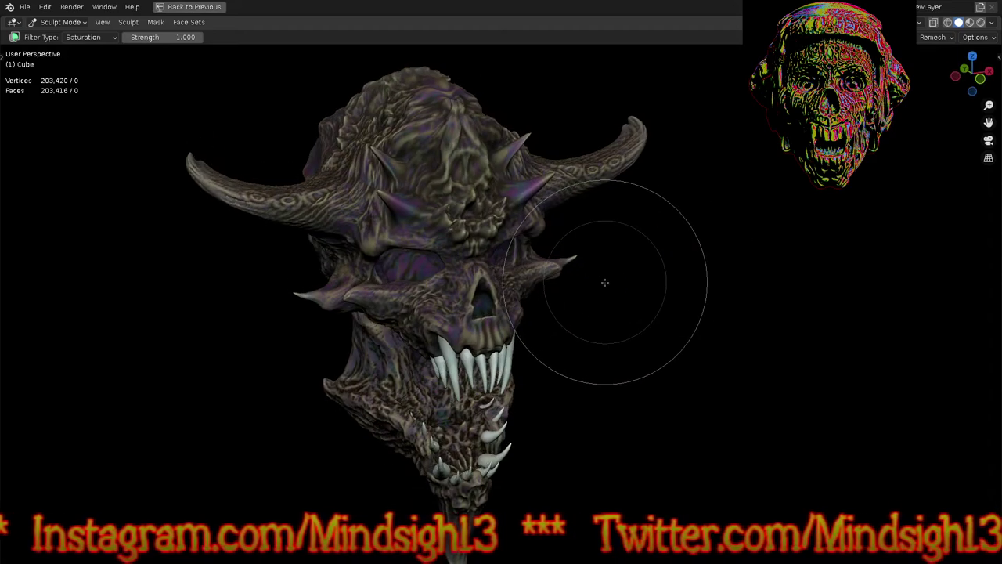
Step: Paint the skull's face, brow and eye sockets with dark crimson using the Paint brush at 0.600 strength
key("shift+space")
left_click(608, 220)
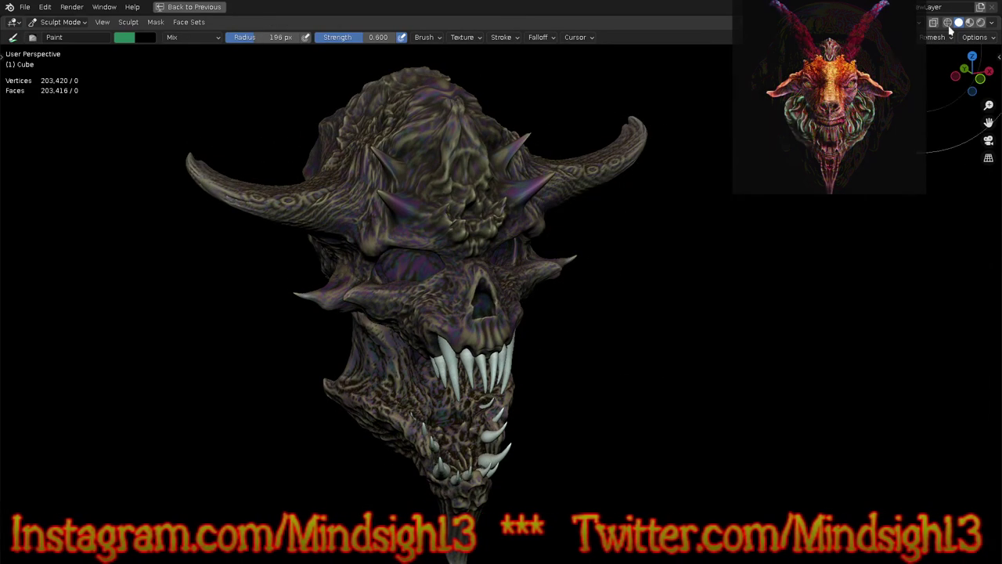
left_click(991, 22)
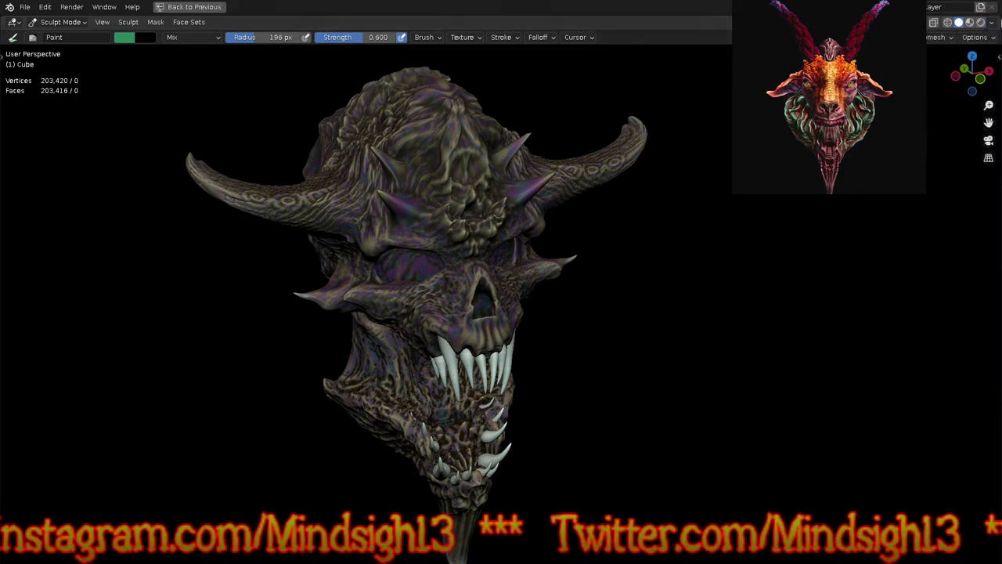
left_click(979, 36)
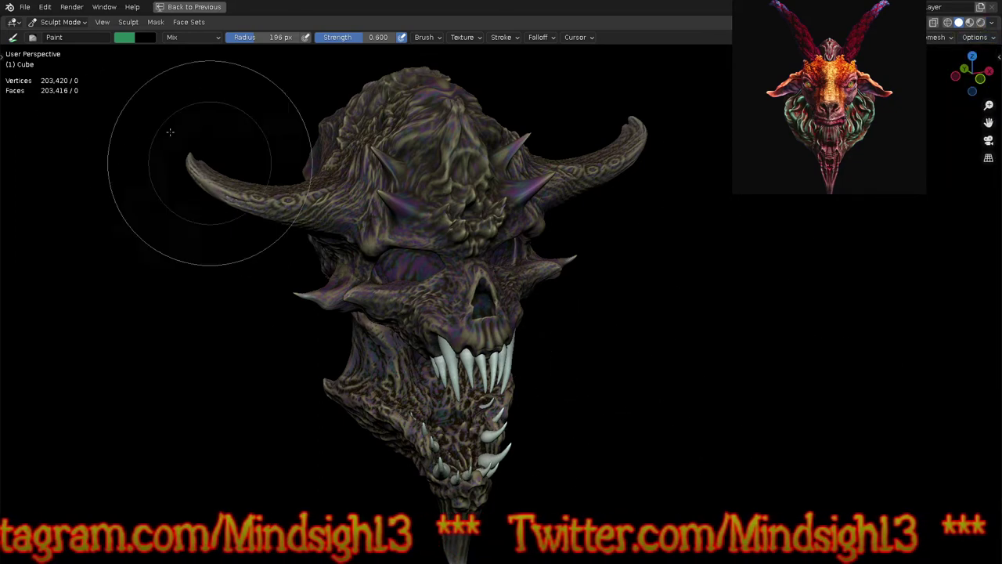
left_click(124, 38)
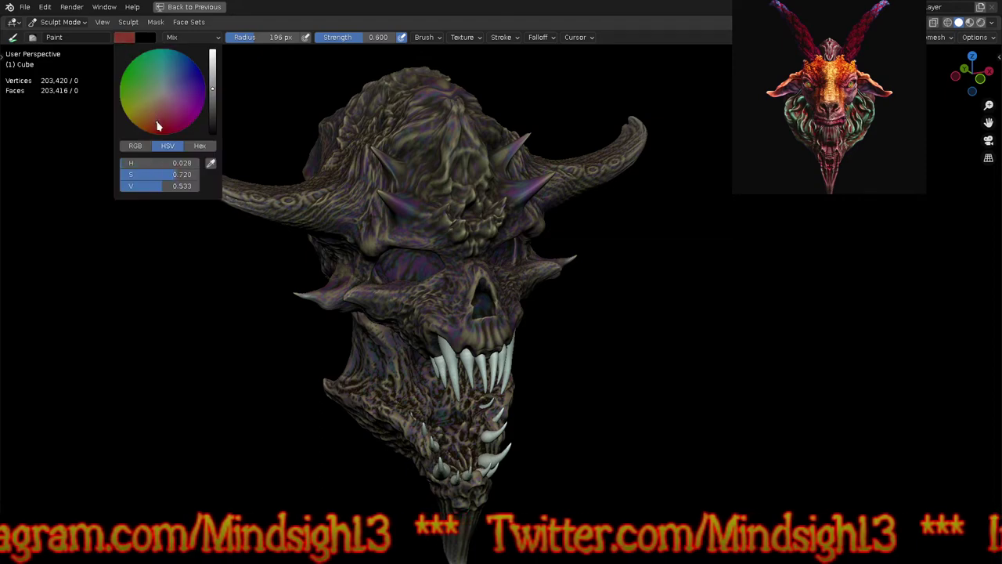
left_click_drag(161, 125, 215, 108)
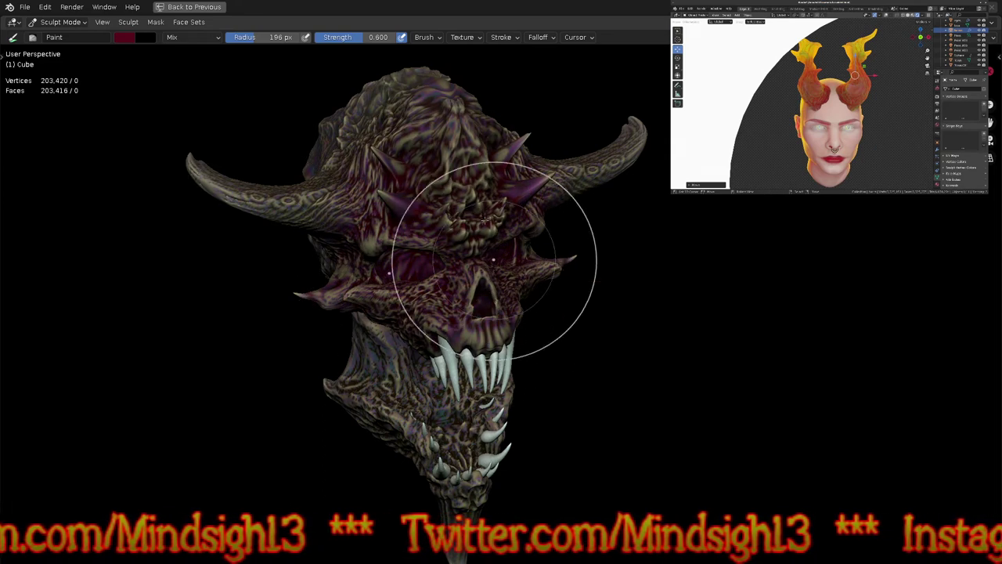
middle_click_drag(597, 347, 552, 296)
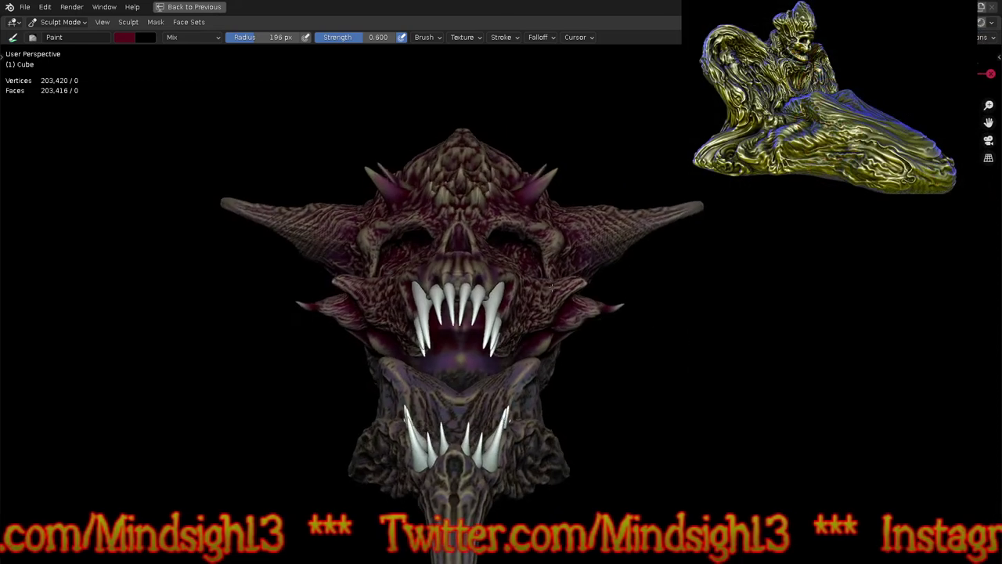
Step: Shift the brush colour to a deep pure red and paint the skull's cheeks, eye sockets and nose area
left_click(125, 38)
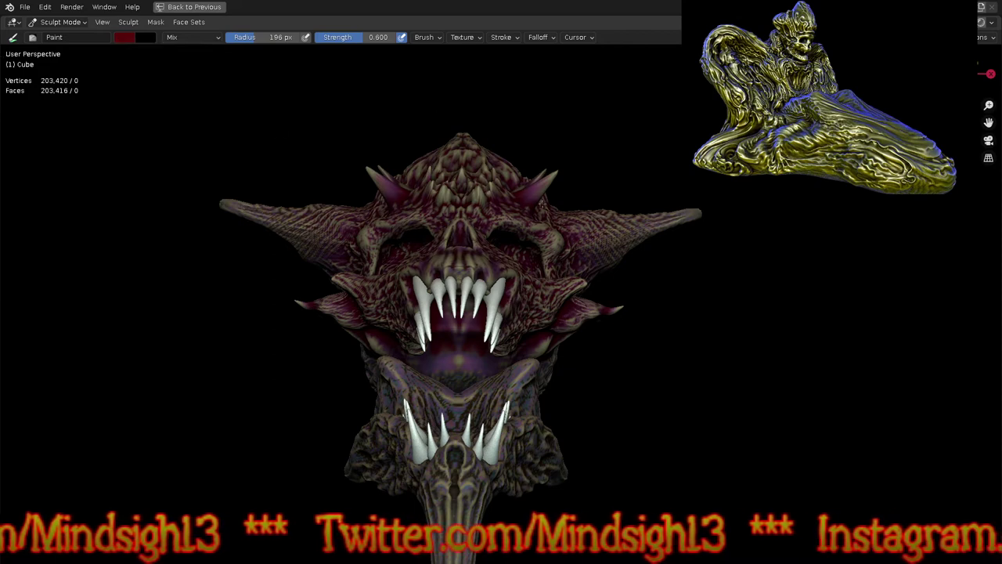
middle_click_drag(521, 365, 647, 287)
middle_click_drag(460, 327, 459, 219, "ctrl")
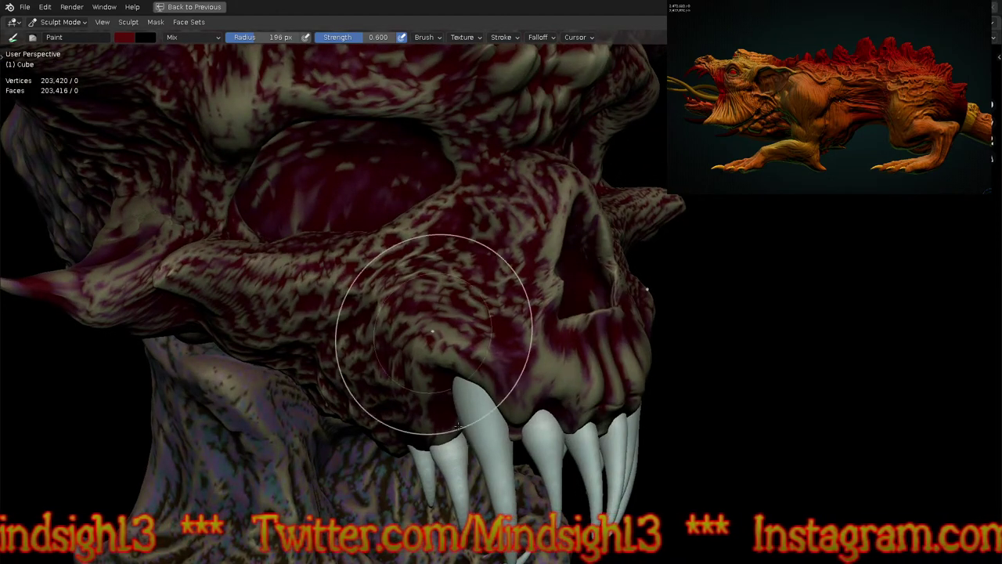
Step: Change the viewport's matcap to the bright white glossy sphere
left_click(998, 23)
left_click(901, 243)
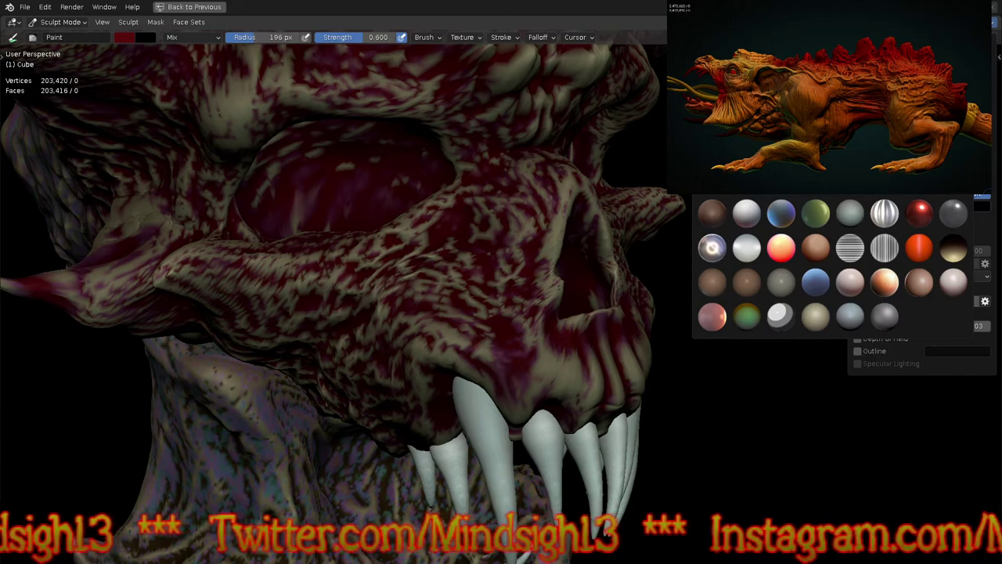
left_click(746, 213)
Step: Switch sculpting to the lower jaw and paint its front and sides deep red
middle_click_drag(505, 324, 548, 439, "ctrl")
middle_click_drag(602, 338, 517, 268)
key("alt+q")
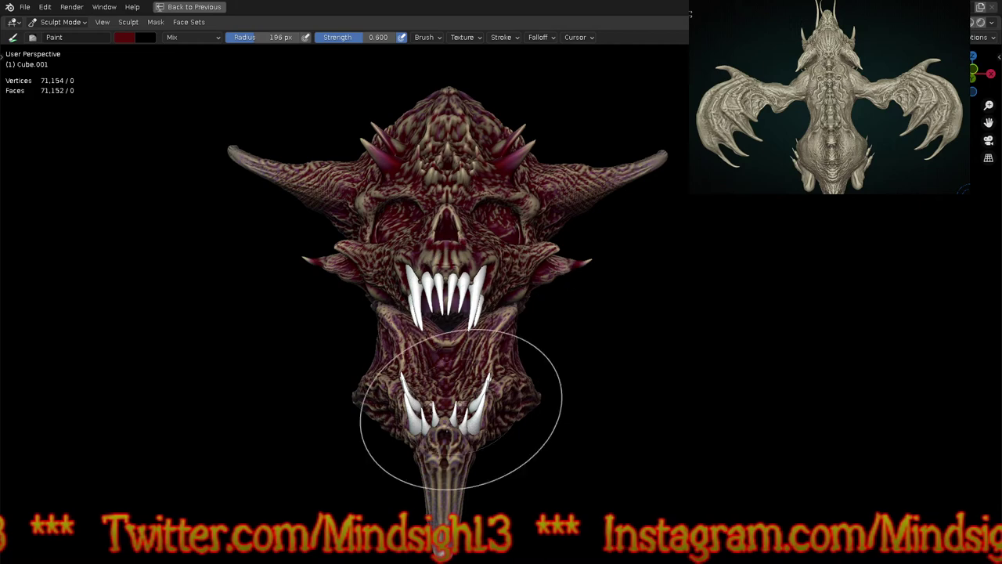
middle_click_drag(368, 219, 442, 231)
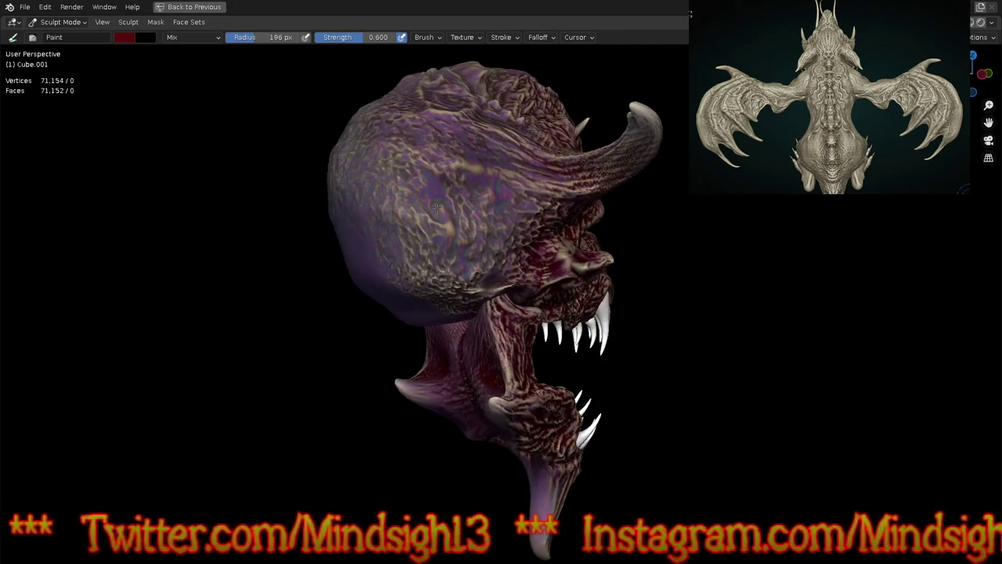
Step: Switch back to the skull and paint the side of the cranium and the horn base deep red
key("alt+q")
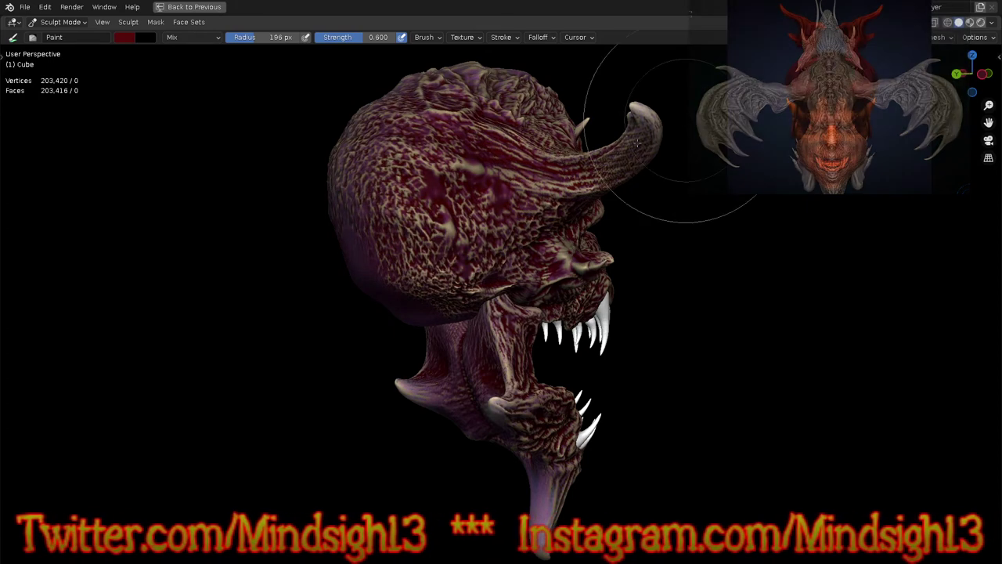
middle_click_drag(706, 339, 548, 351)
scroll(576, 377, "down", 2)
scroll(548, 352, "up", 3)
scroll(481, 223, "up", 2)
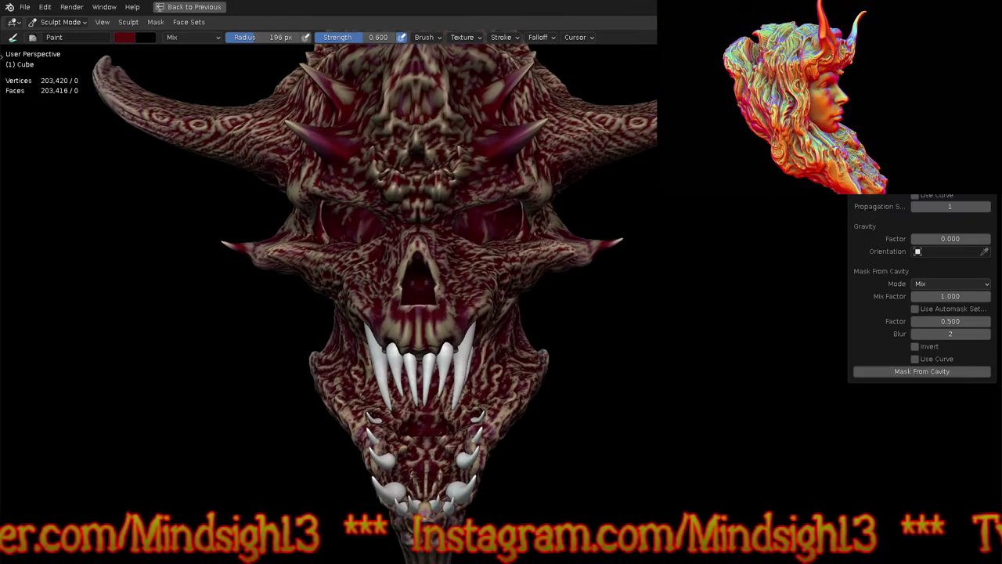
Step: Set the Paint brush density to 0.290 and build up more red on the skull's snout above the fangs
middle_click_drag(517, 361, 449, 243)
mouse_move(450, 242)
left_mouse_down()
mouse_move(401, 202)
mouse_move(389, 298)
left_mouse_up()
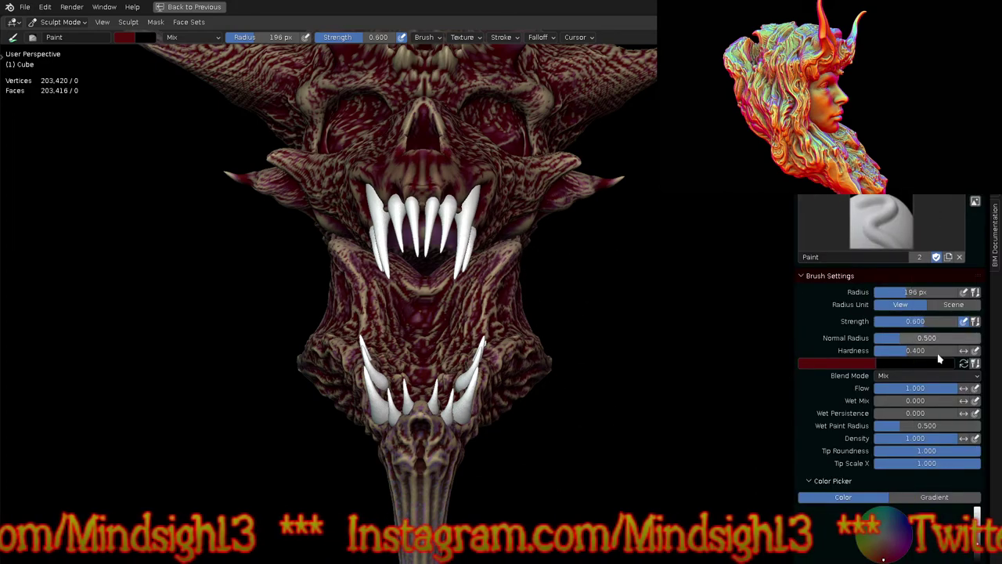
mouse_move(865, 453)
middle_mouse_down()
mouse_move(852, 87)
mouse_move(837, 194)
middle_mouse_up()
scroll(840, 278, "up", 2)
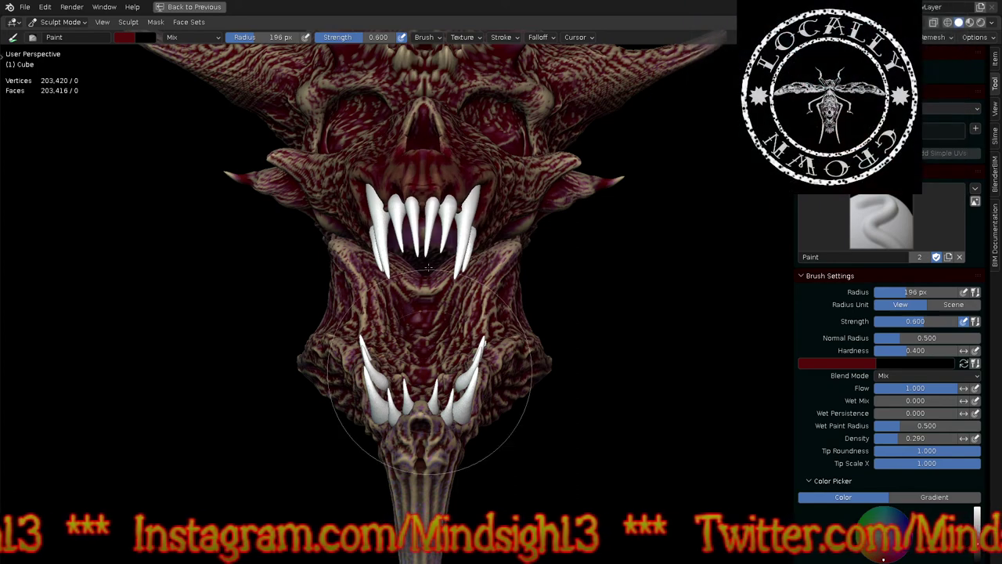
Step: Switch to the lower jaw and layer red over its inner surfaces and upright sides
key("alt+q")
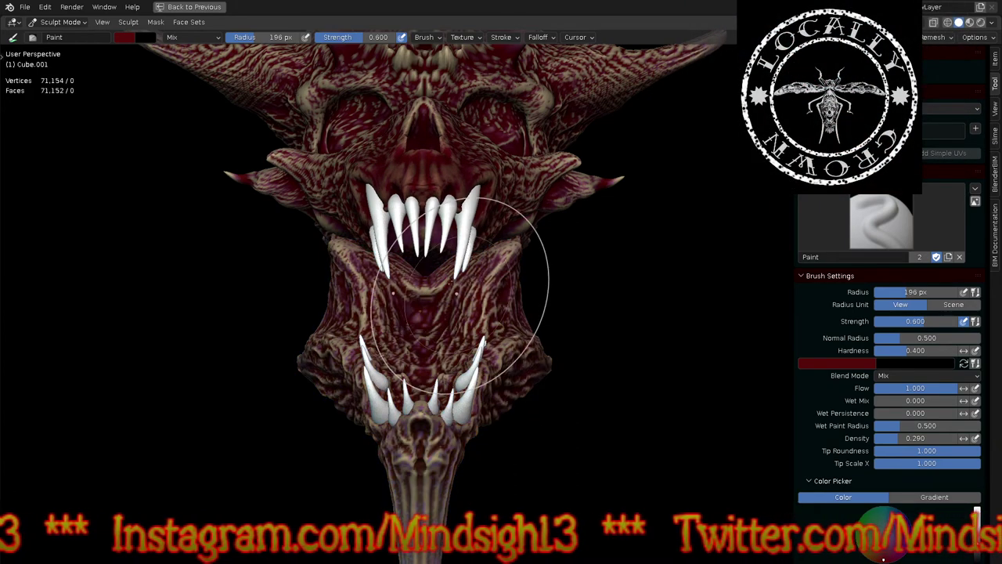
left_click_drag(434, 357, 470, 266)
mouse_move(431, 383)
left_mouse_down()
mouse_move(497, 199)
mouse_move(470, 274)
left_mouse_up()
mouse_move(481, 328)
middle_mouse_down()
mouse_move(470, 321)
mouse_move(447, 380)
middle_mouse_up()
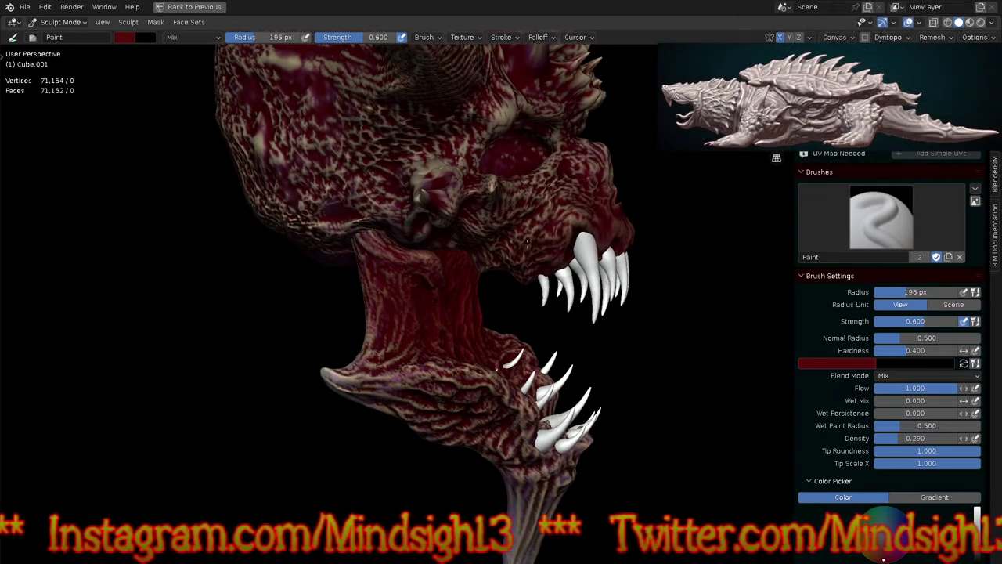
Step: Switch to the skull and layer red over the cheekbones, eye sockets and snout
key("alt+q")
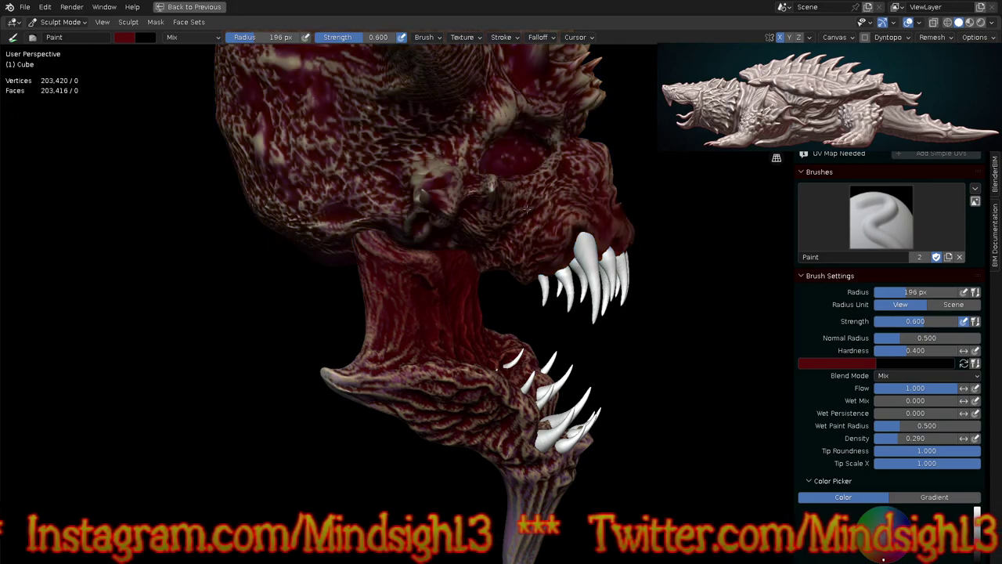
middle_click_drag(548, 201, 378, 327)
middle_click_drag(499, 345, 258, 235)
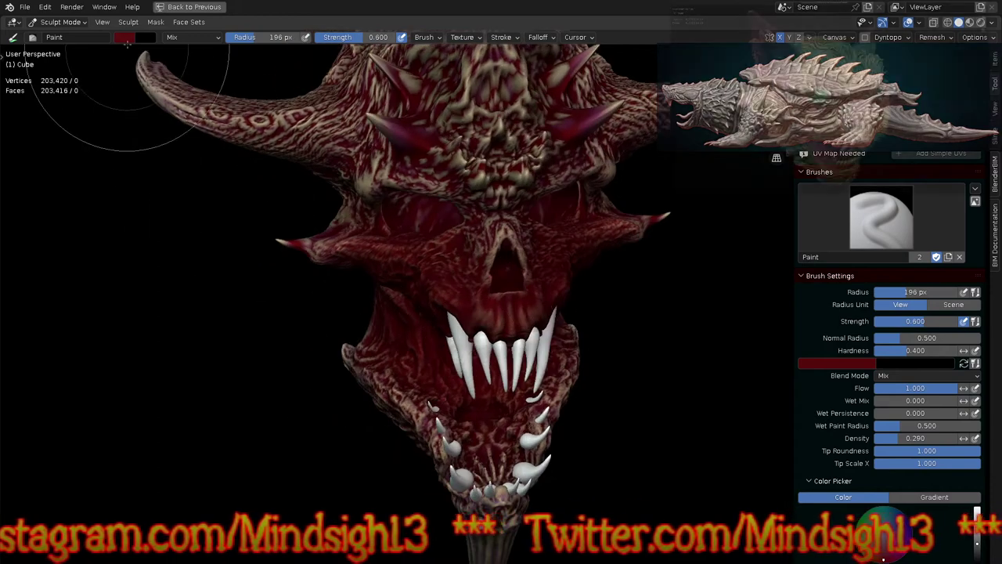
Step: Set the brush colour to orange-brown (H 0.085, S 0.726, V 0.655) and paint the skull's snout and cheeks
left_click(124, 38)
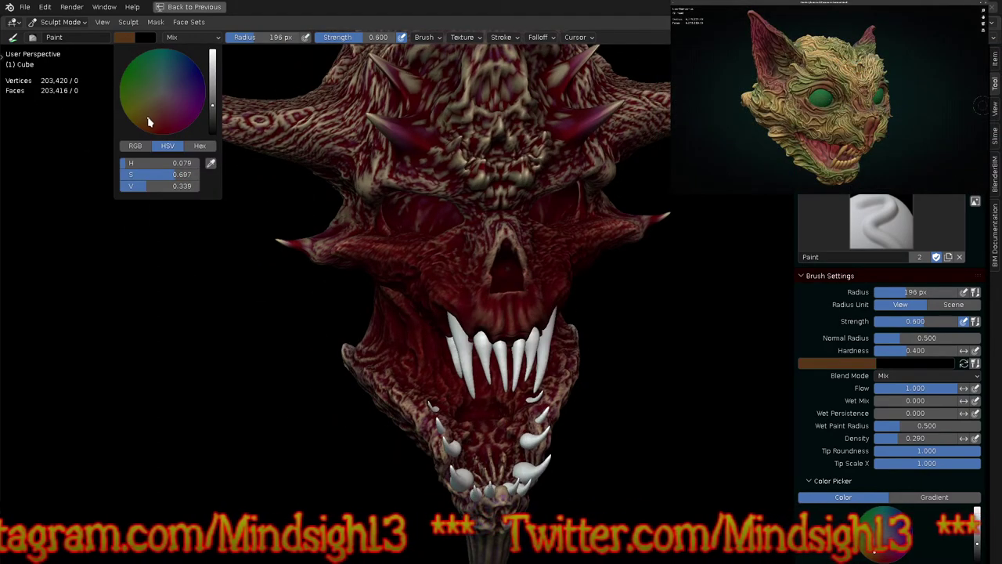
left_click_drag(219, 103, 213, 80)
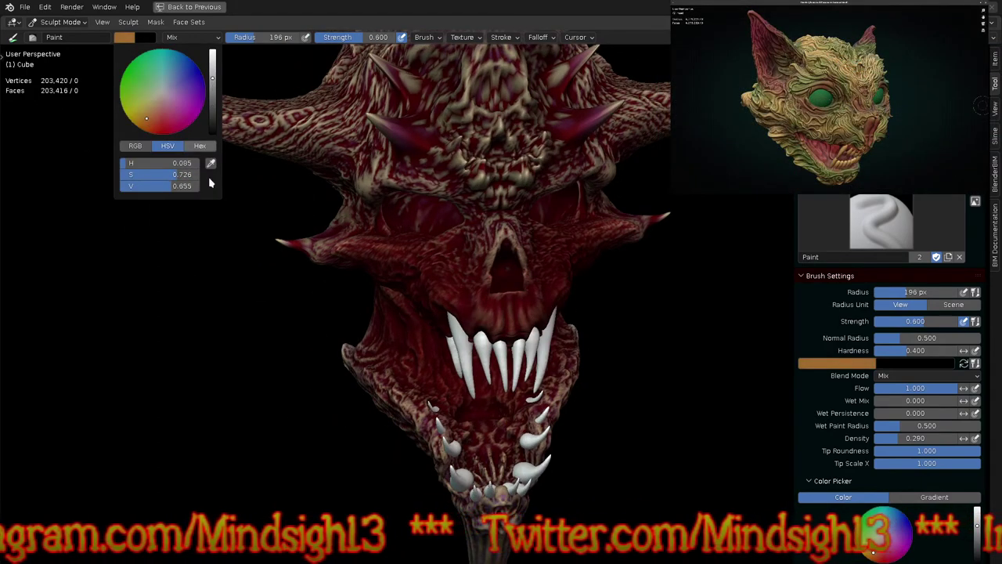
left_click(993, 37)
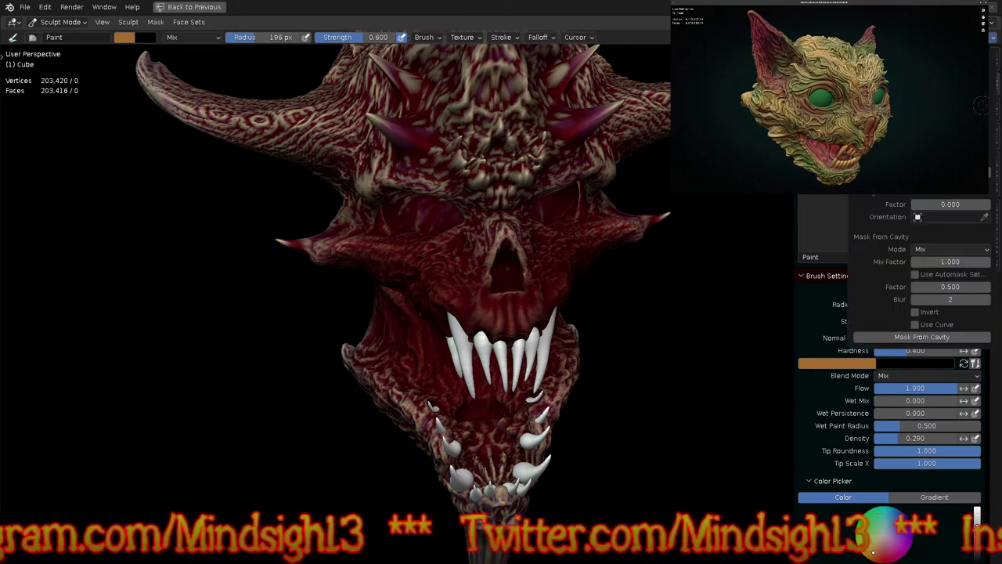
left_click_drag(501, 308, 454, 292)
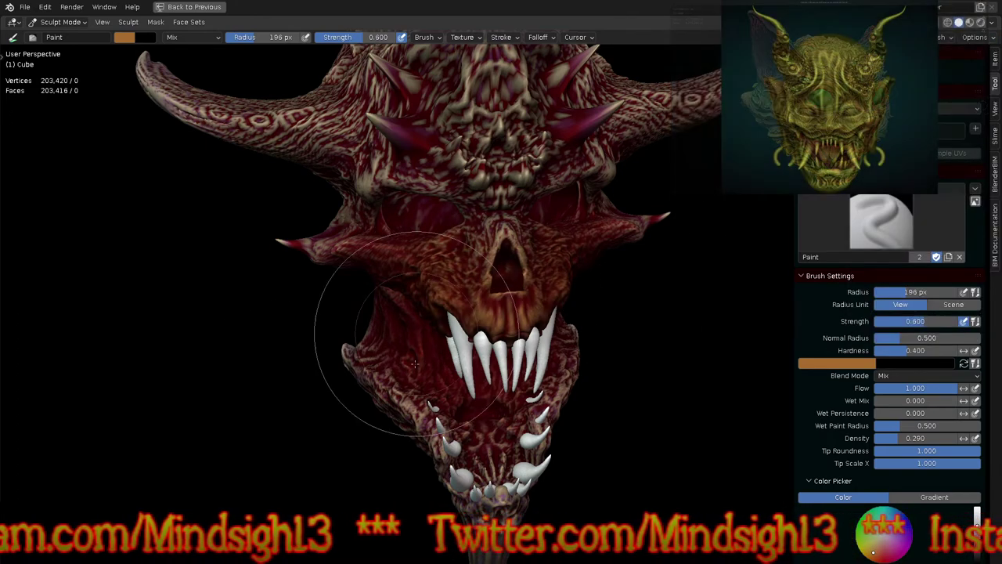
left_click_drag(395, 311, 409, 301)
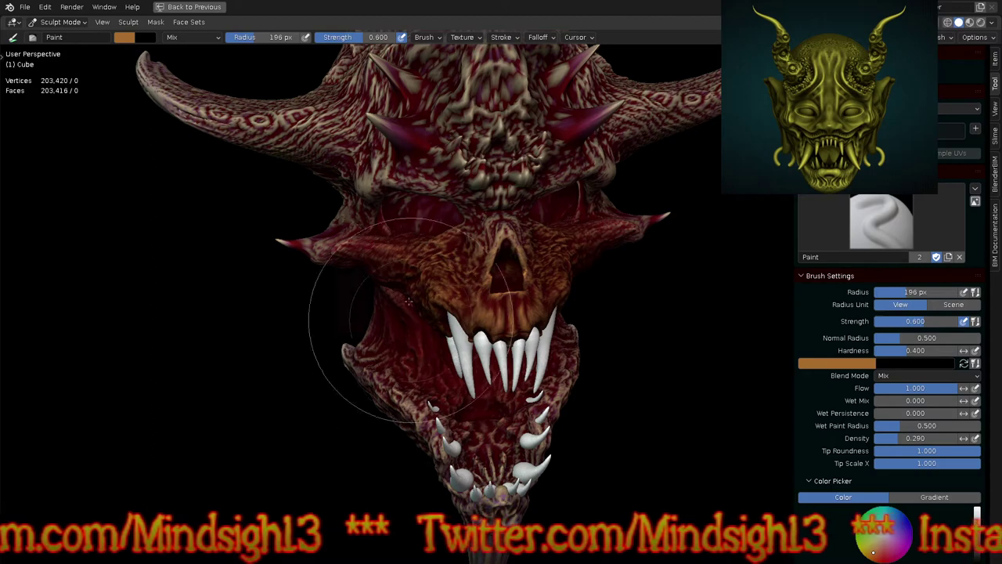
Step: Switch to the lower jaw and paint orange-brown over its upright rear section
key("alt+q")
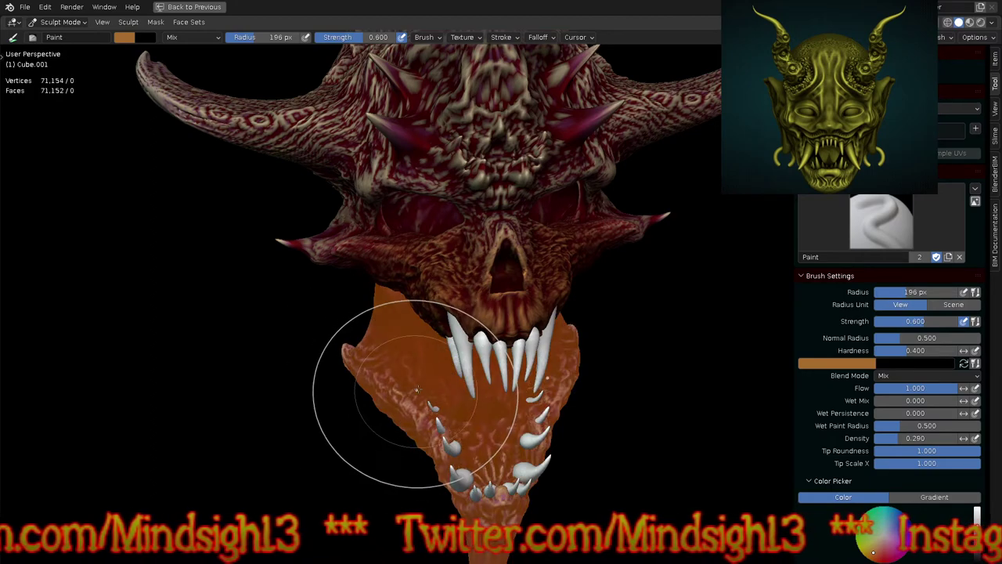
middle_click_drag(437, 456, 395, 214)
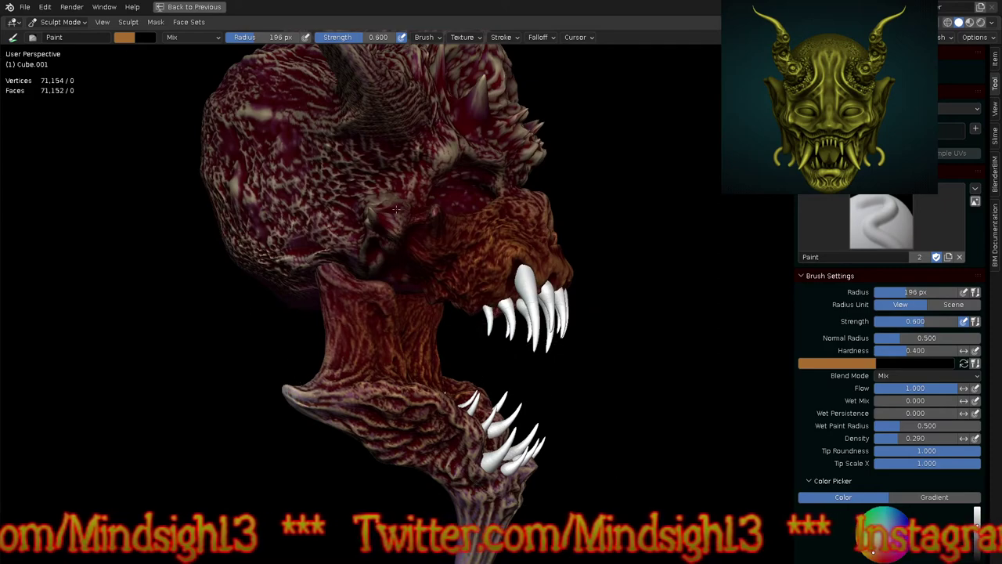
middle_click_drag(600, 450, 559, 461)
middle_click_drag(559, 461, 487, 369, "shift")
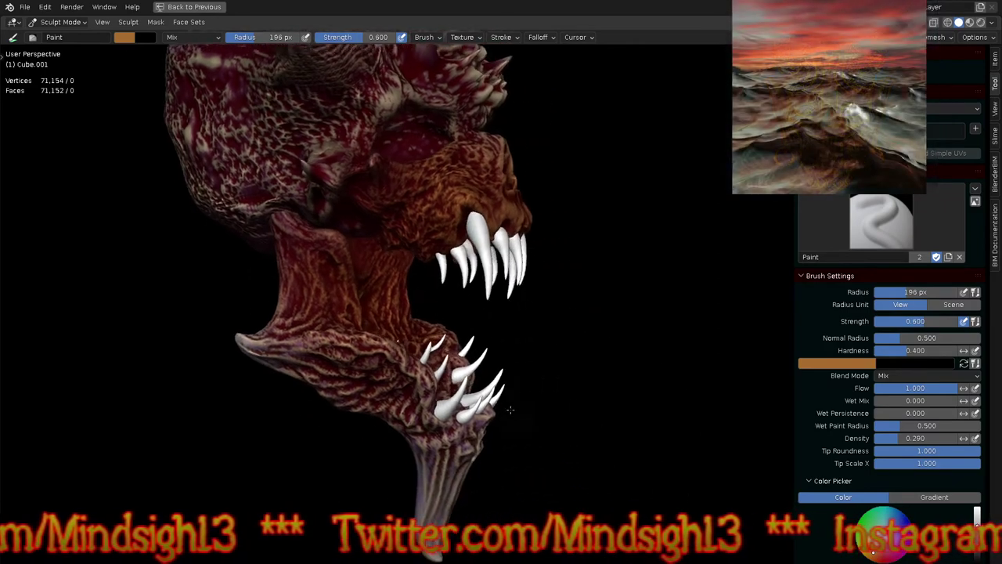
middle_click_drag(567, 352, 403, 370)
Step: Set the brush colour to saturated red (S 1.000, V 0.655) and paint the ridges and tip of the long chin
middle_click_drag(476, 415, 506, 355, "shift")
scroll(506, 355, "up", 4)
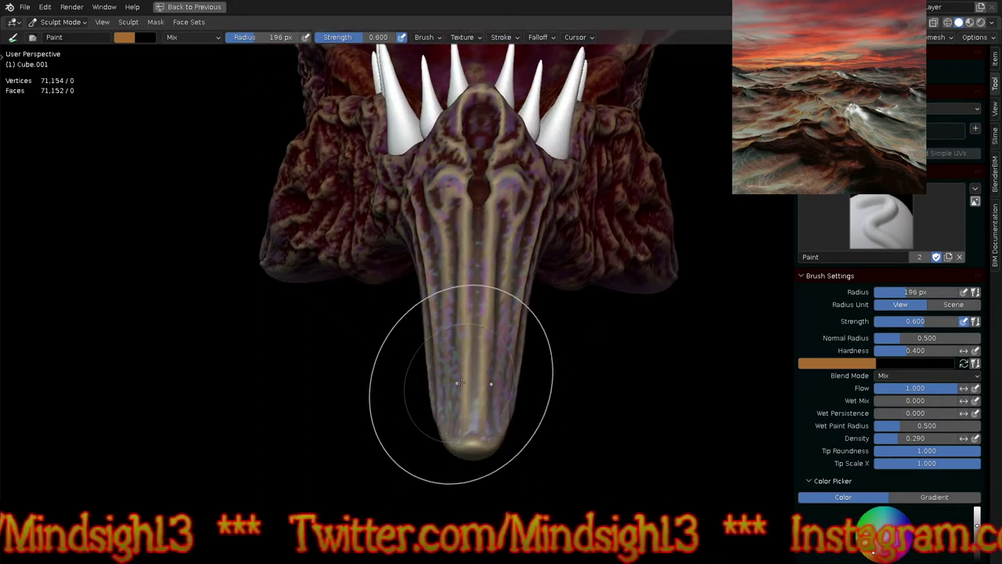
left_click(125, 39)
left_click(160, 128)
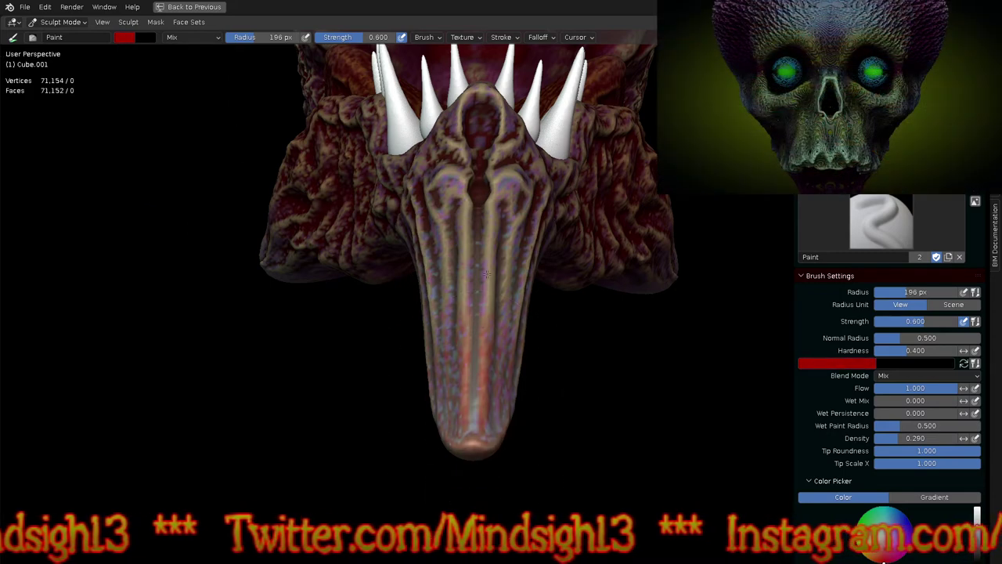
left_click_drag(481, 377, 492, 310)
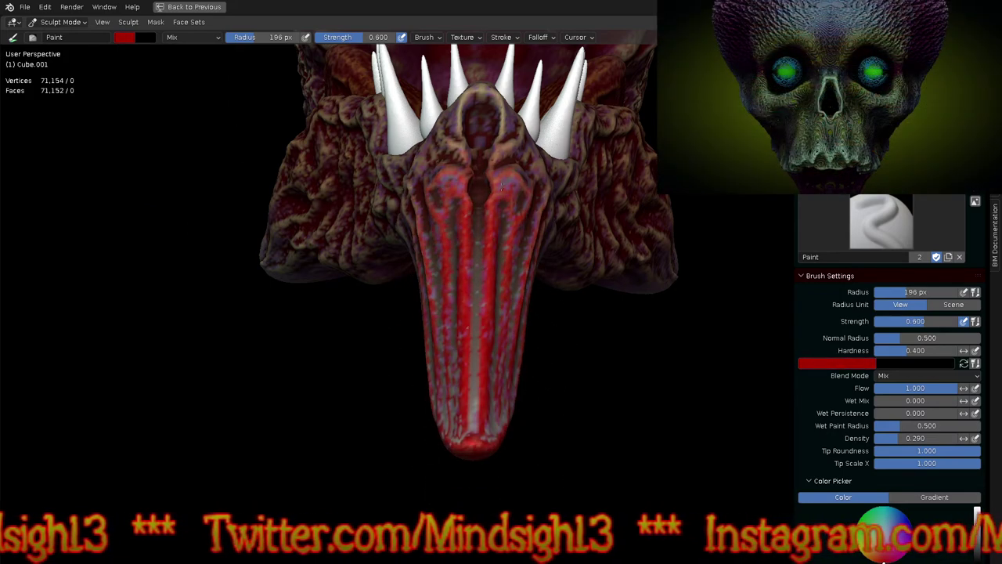
left_click_drag(502, 186, 493, 157)
left_click_drag(510, 258, 495, 176)
left_click_drag(514, 239, 498, 156)
Step: Darken the brush colour to a very dark red and paint the recesses along the outer side of the lower jaw
middle_click_drag(504, 335, 496, 419)
scroll(477, 266, "down", 5)
middle_click_drag(550, 349, 513, 424, "shift")
middle_click_drag(445, 483, 452, 309, "ctrl")
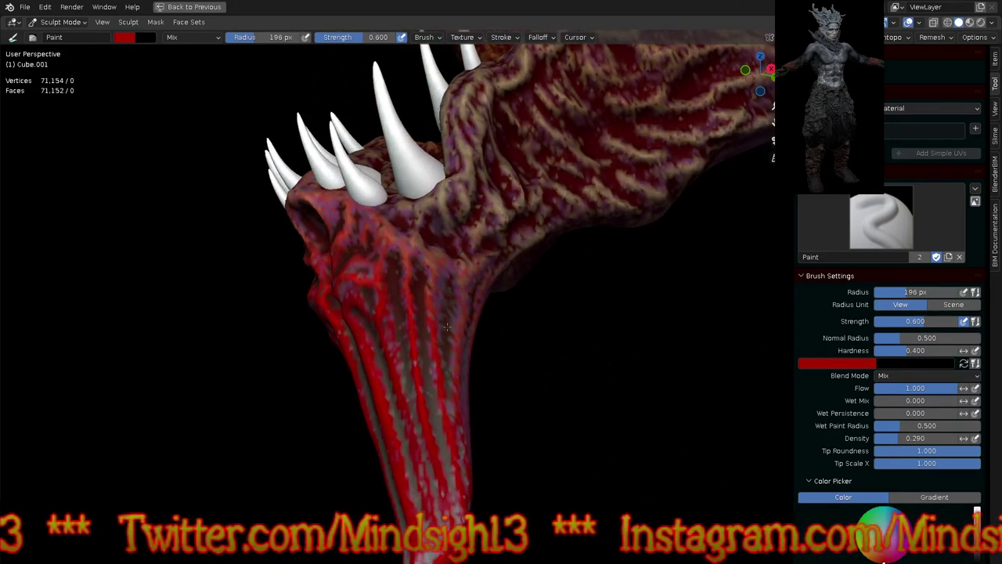
left_click(126, 37)
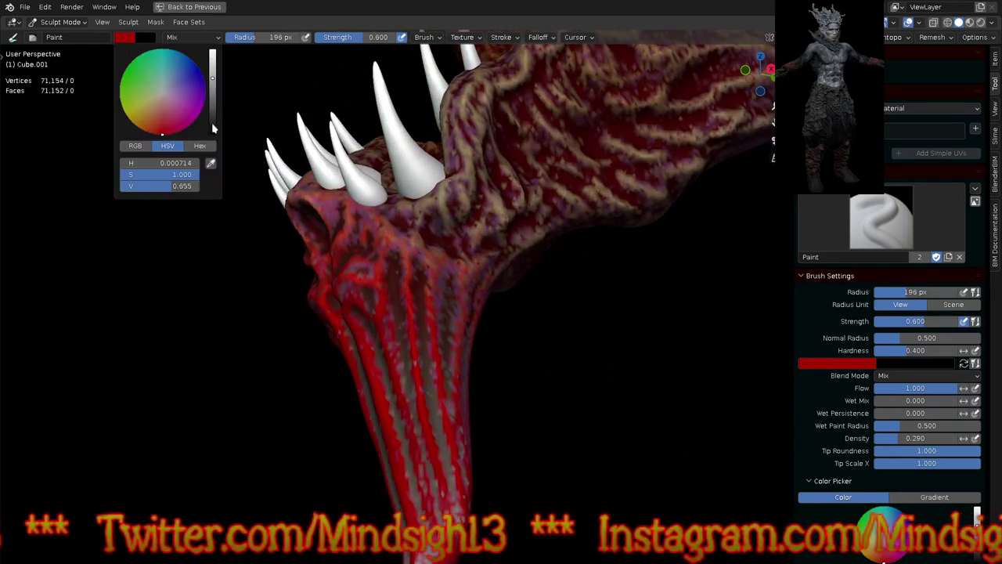
left_click_drag(212, 123, 213, 117)
mouse_move(495, 215)
left_mouse_down()
mouse_move(548, 113)
mouse_move(650, 76)
left_mouse_up()
left_click_drag(543, 232, 678, 149)
middle_click_drag(585, 161, 444, 338, "shift")
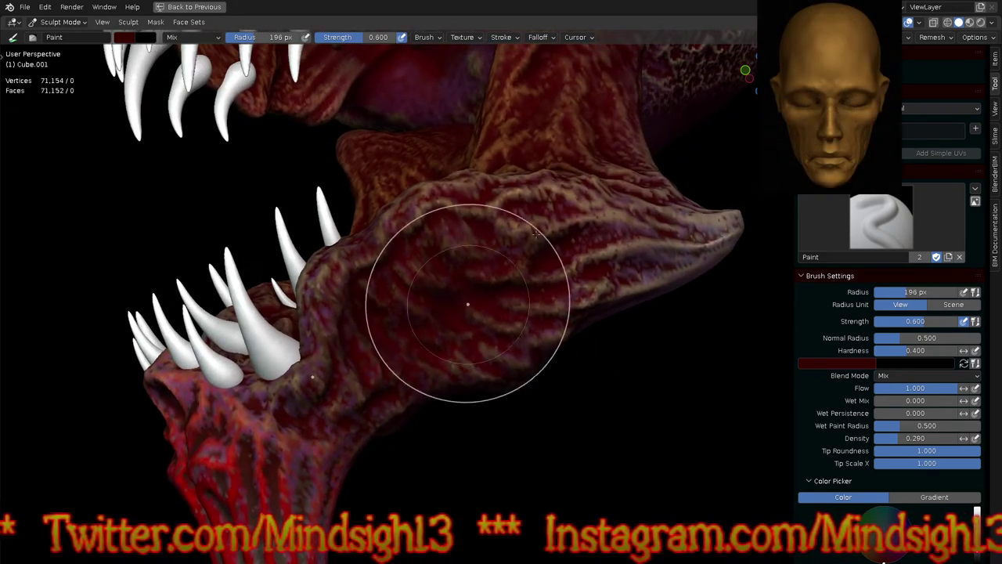
left_click(976, 37)
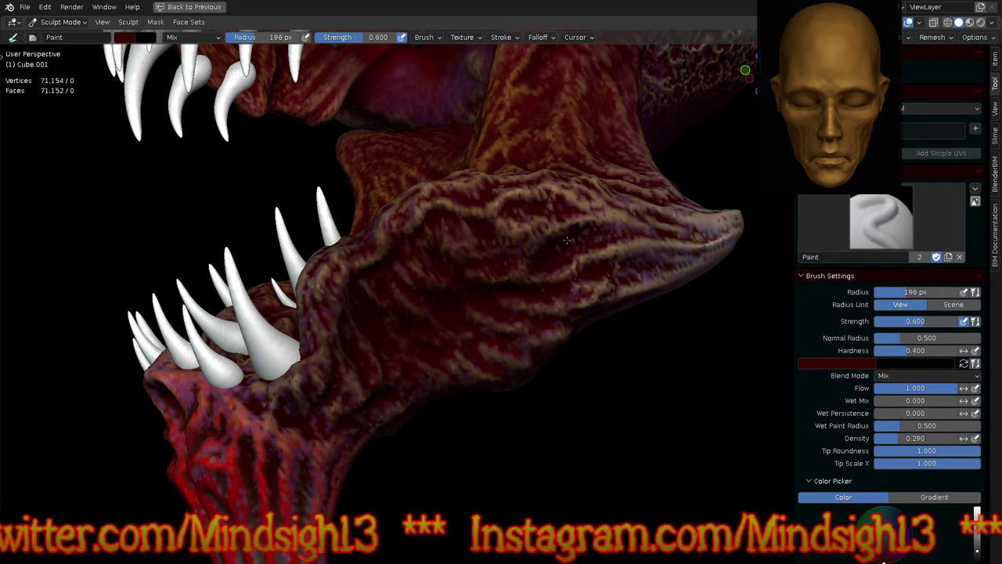
left_click(977, 39)
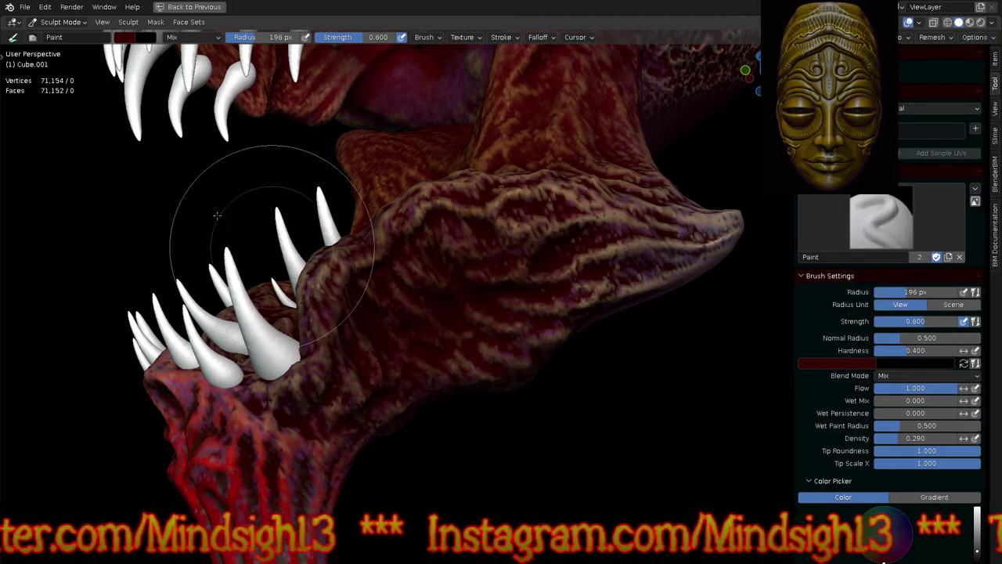
Step: Paint the ridges along the lower jaw's outer side yellow (H 0.145) and blend orange (H 0.064, S 0.758, V 0.709) toward the teeth
left_click(123, 38)
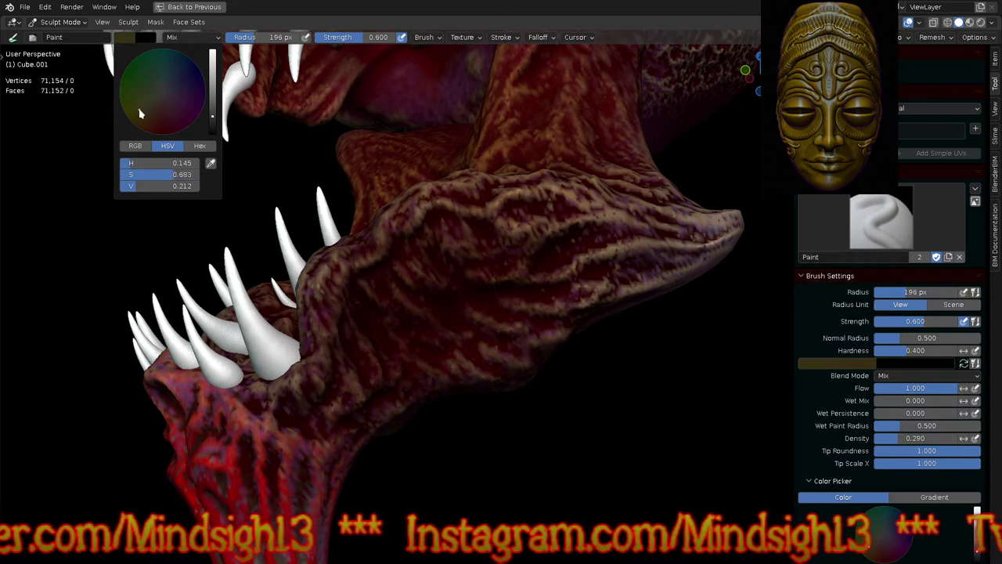
left_click_drag(217, 90, 213, 80)
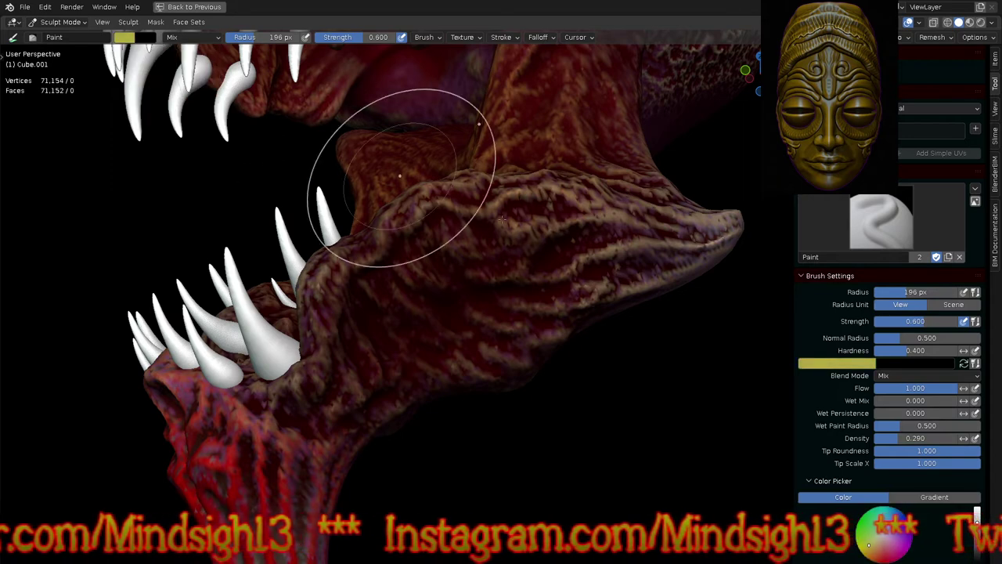
mouse_move(728, 235)
left_mouse_down()
mouse_move(626, 227)
mouse_move(526, 237)
mouse_move(423, 337)
mouse_move(355, 443)
left_mouse_up()
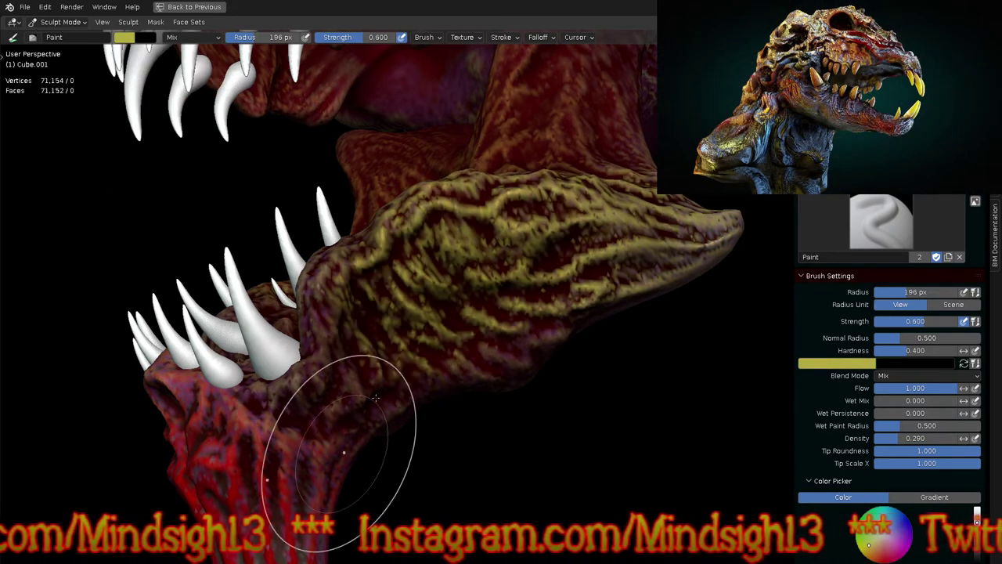
left_click(125, 37)
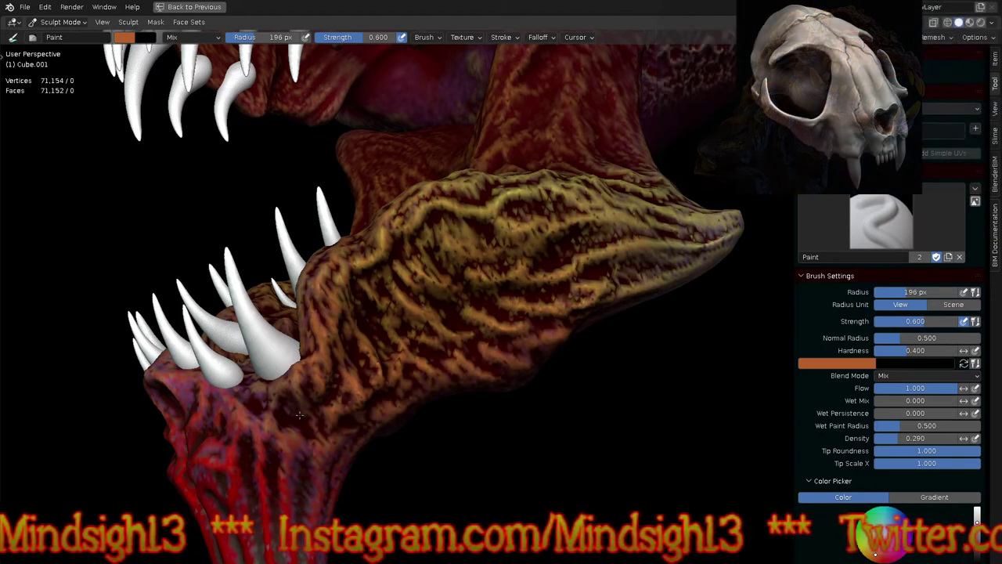
Step: Switch sculpting to the skull and paint orange over the roof of the mouth behind the upper teeth
scroll(464, 331, "down", 5)
middle_click_drag(463, 330, 587, 371)
scroll(593, 455, "up", 3)
middle_click_drag(592, 455, 580, 410)
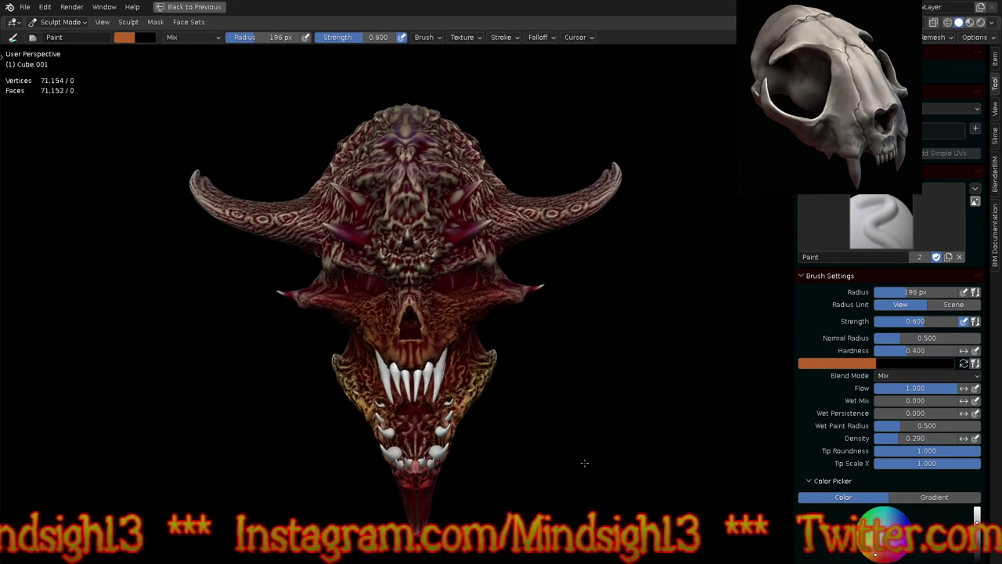
scroll(444, 356, "up", 4)
middle_click_drag(445, 357, 520, 307)
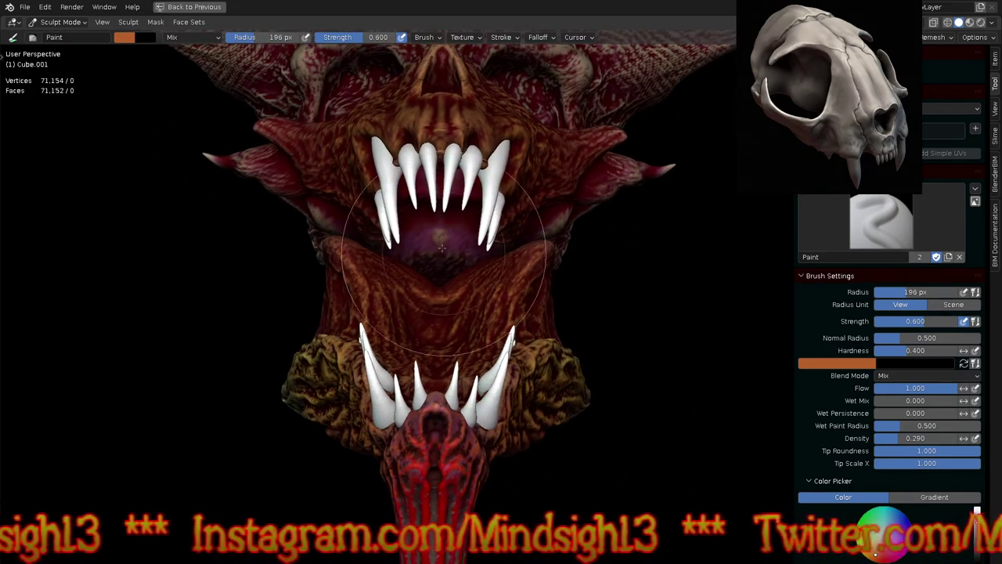
key("alt+q")
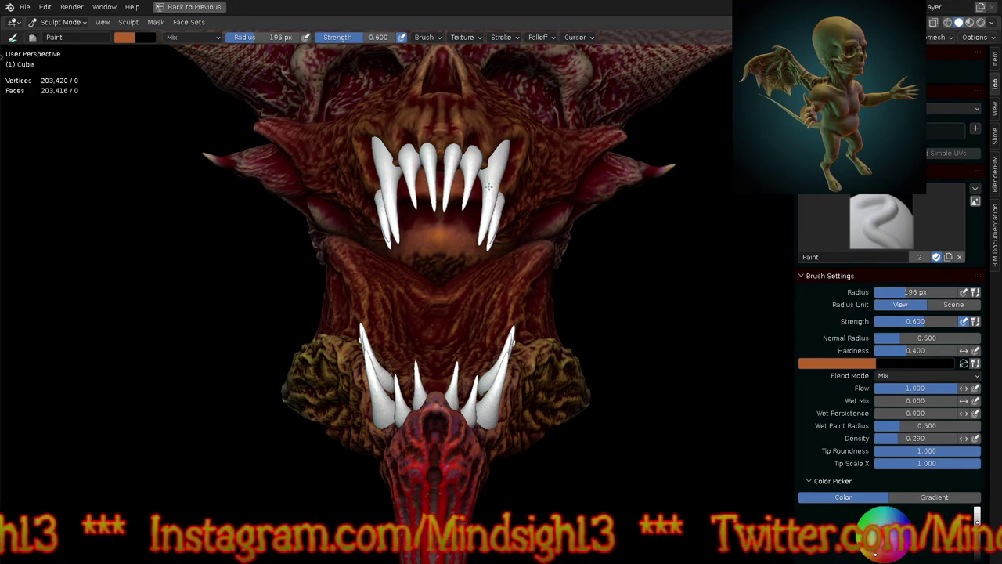
middle_click_drag(423, 302, 497, 116, "ctrl")
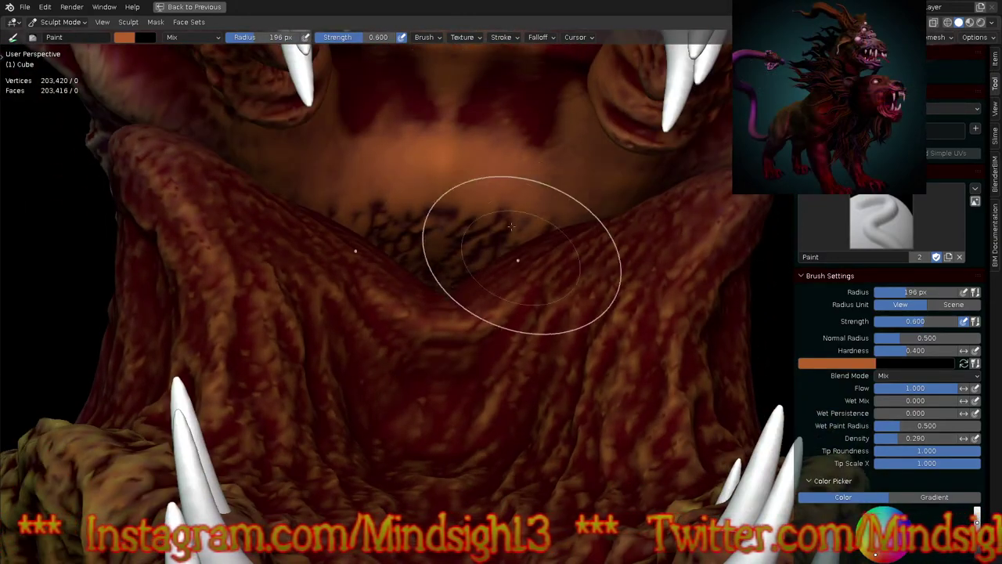
Step: Paint orange over the skull's lower rear side and the underside behind the cheek
scroll(515, 258, "down", 8)
middle_click_drag(490, 388, 714, 200)
left_click(992, 22)
left_click(993, 22)
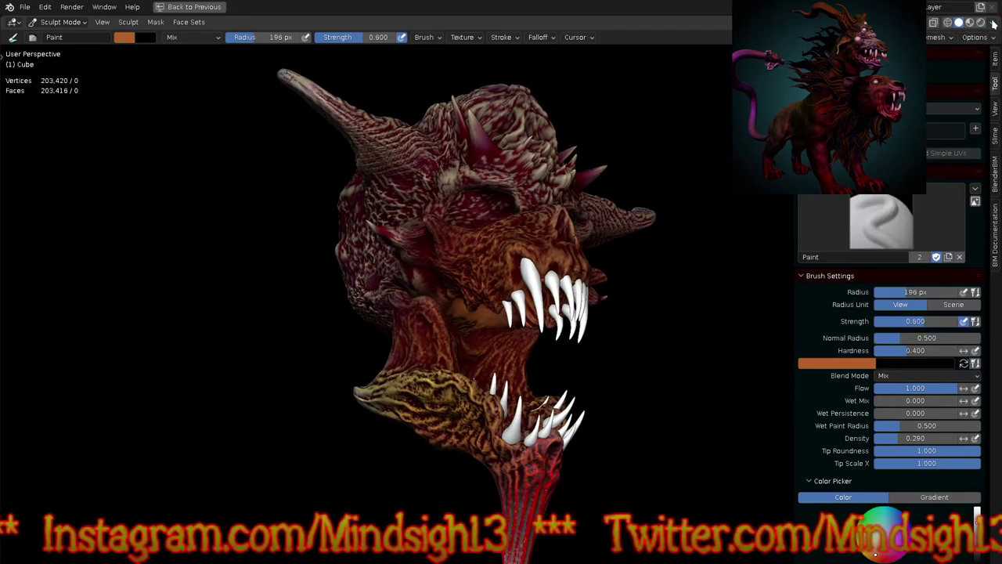
left_click(975, 38)
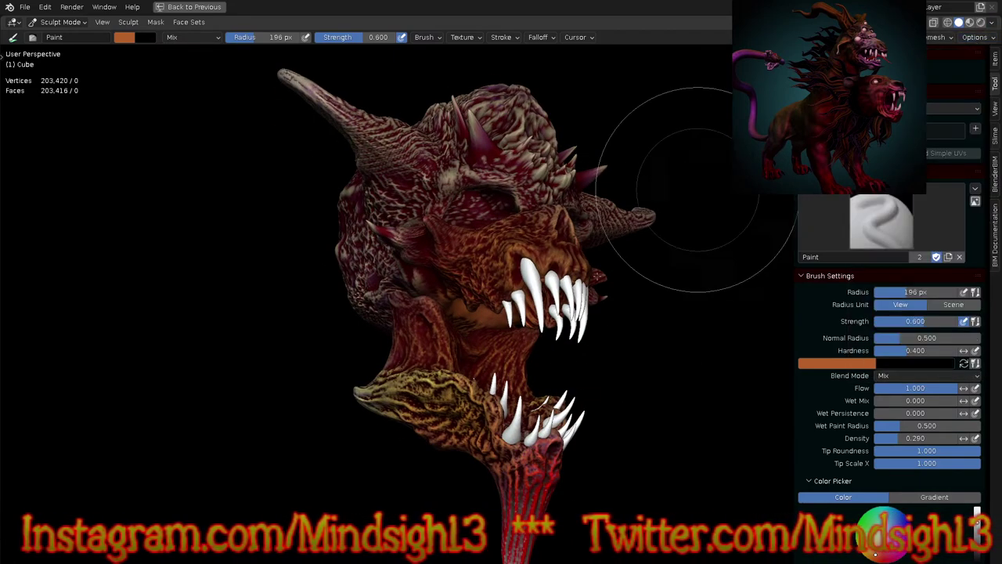
scroll(478, 361, "up", 4)
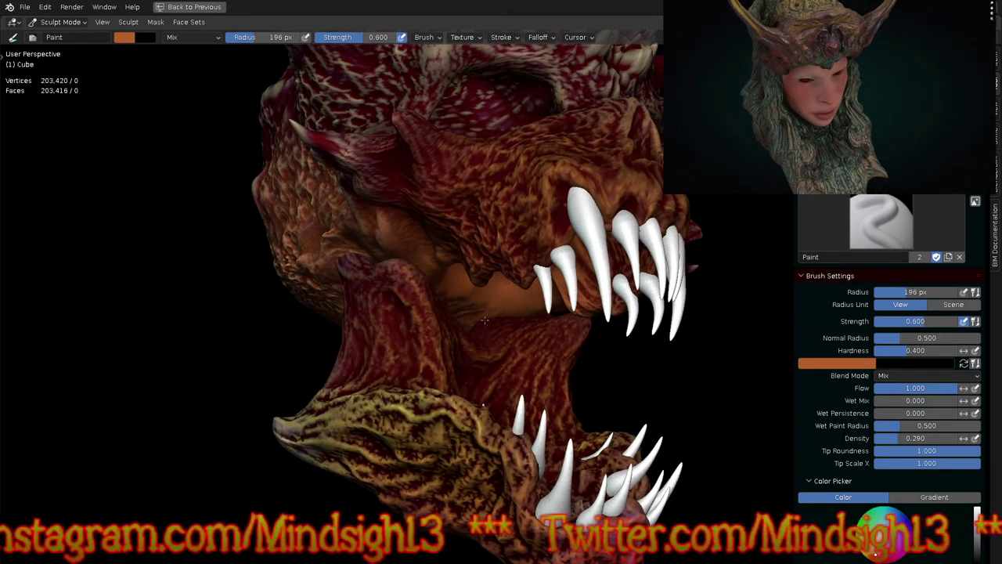
Step: Switch sculpting to the lower jaw and paint its inner surface between the rear uprights orange
middle_click_drag(495, 324, 437, 388)
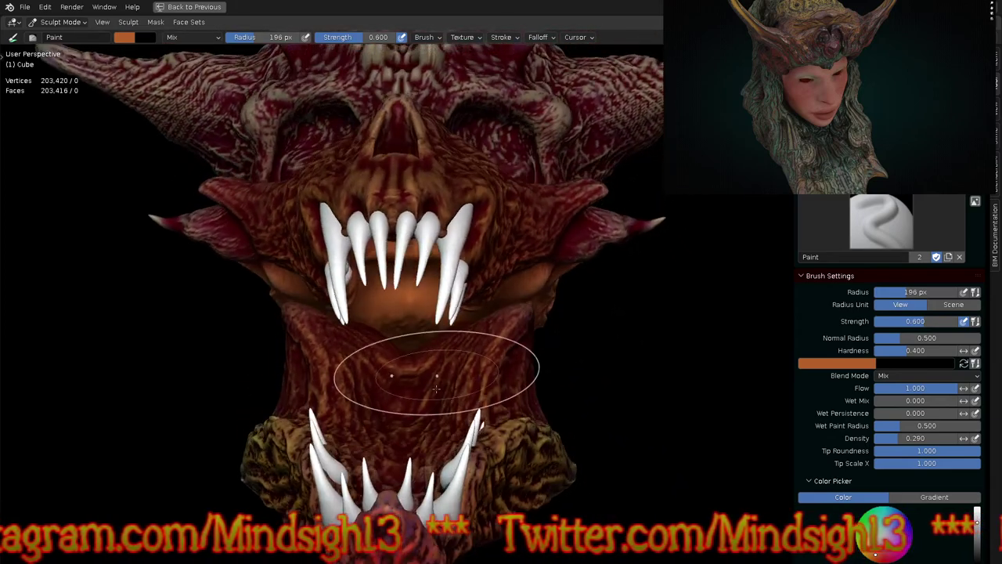
key("alt+q")
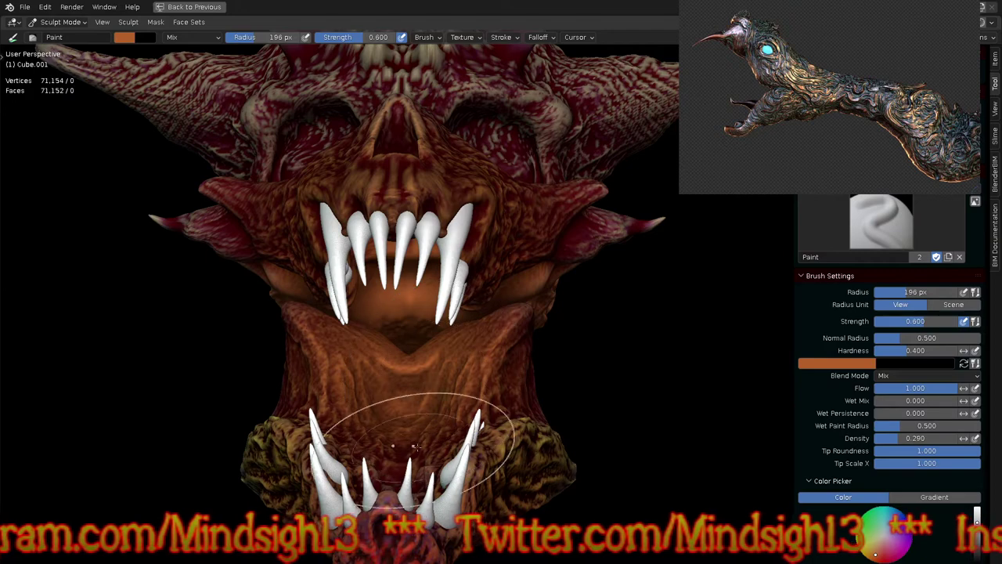
scroll(429, 349, "down", 5)
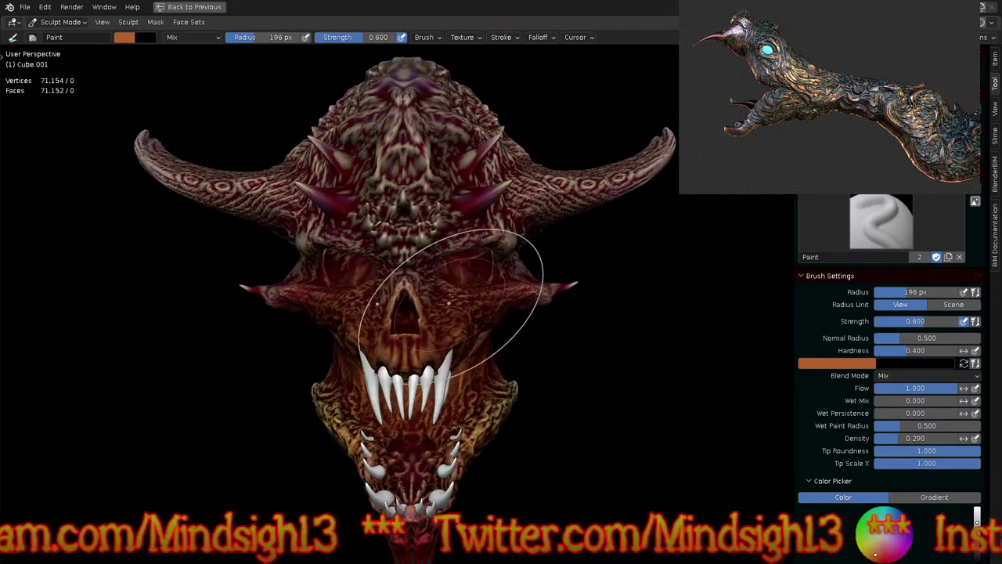
Step: Switch to the skull, set the brush colour to dark red (H 0.023, S 0.876, V 0.212), and paint the eye sockets, nasal cavity and upper gum
scroll(455, 337, "up", 5)
key("alt+q")
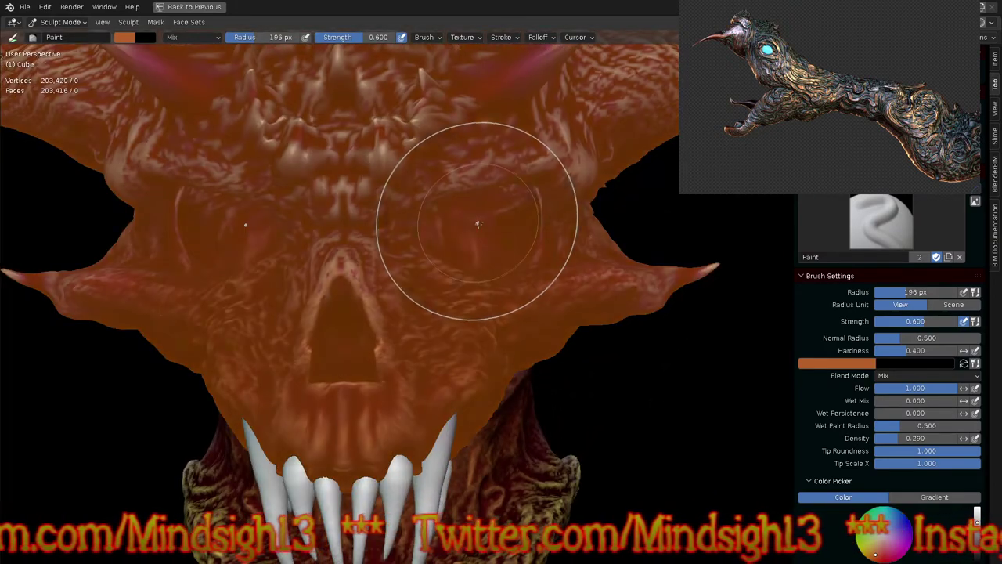
left_click(124, 38)
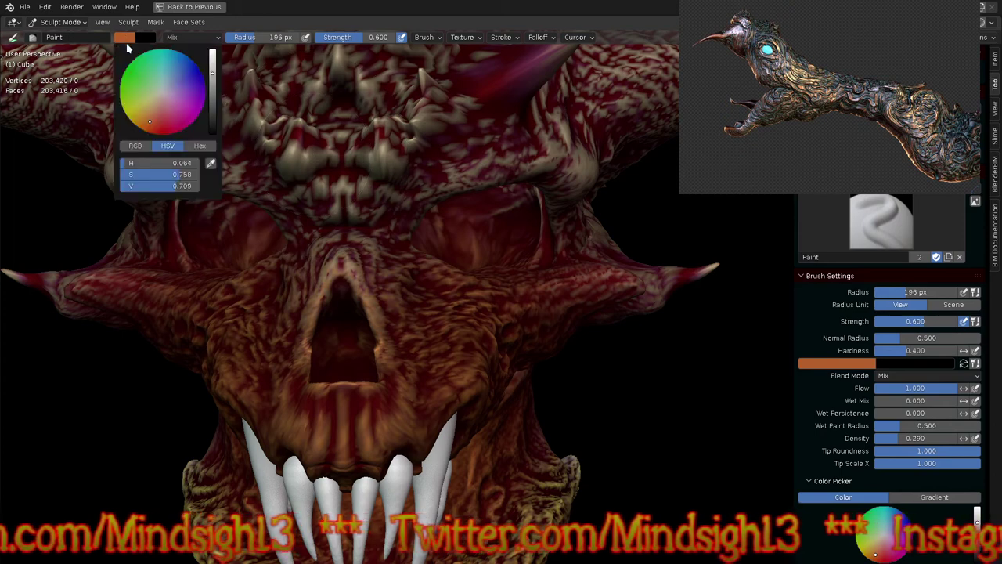
left_click(216, 121)
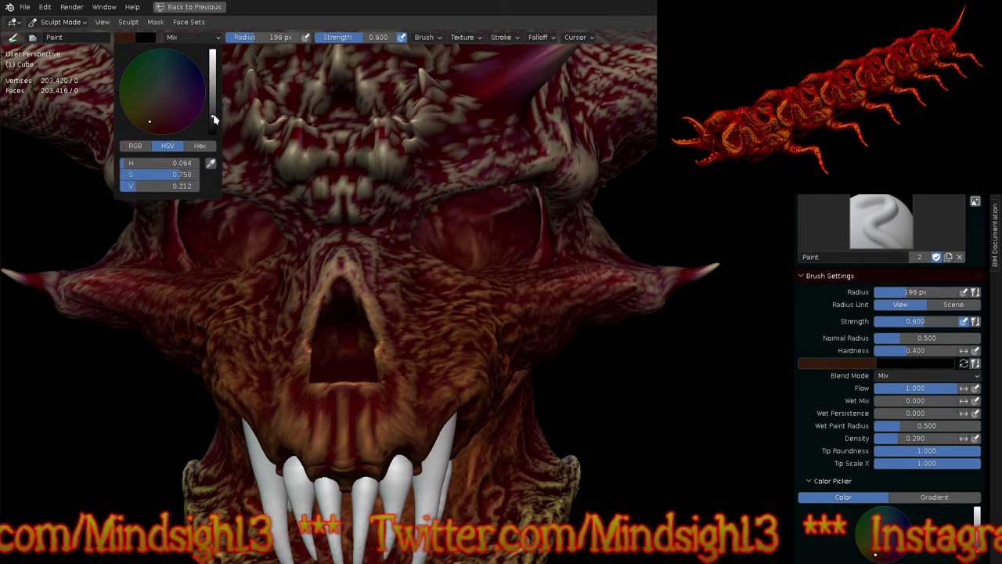
left_click(161, 133)
left_click_drag(468, 237, 475, 224)
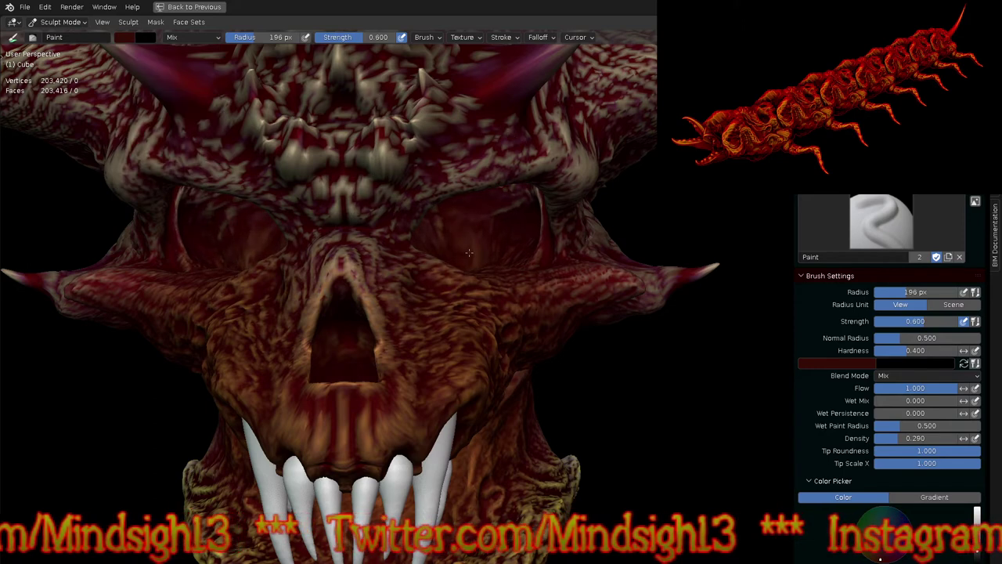
mouse_move(475, 209)
left_mouse_down()
mouse_move(477, 199)
mouse_move(483, 264)
left_mouse_up()
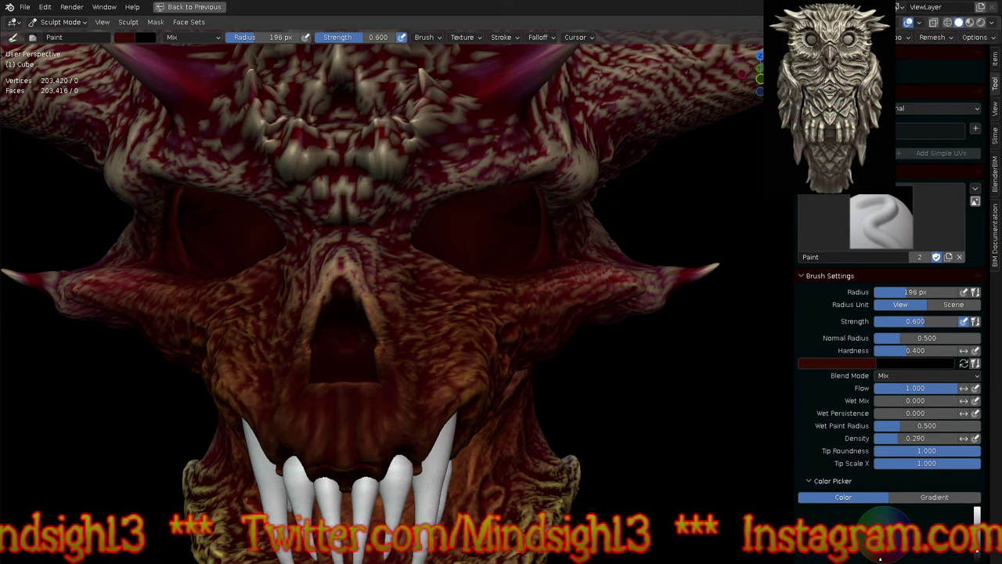
Step: Set the brush colour to ochre brown (H 0.103, S 0.615) with Multiply blending and paint the horns
scroll(463, 381, "down", 5)
mouse_move(462, 381)
middle_mouse_down()
mouse_move(559, 303)
mouse_move(548, 246)
middle_mouse_up()
left_click(129, 39)
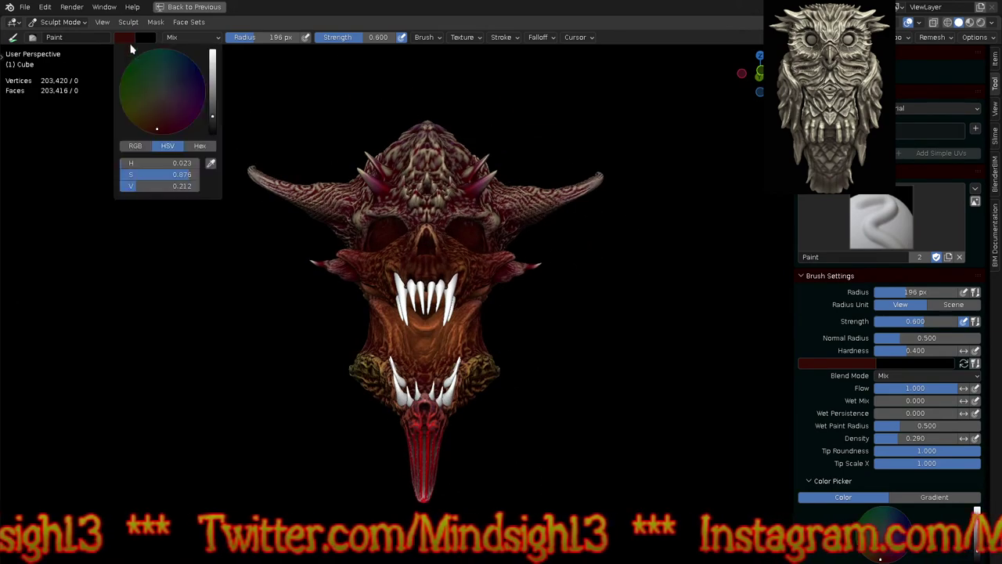
left_click(148, 116)
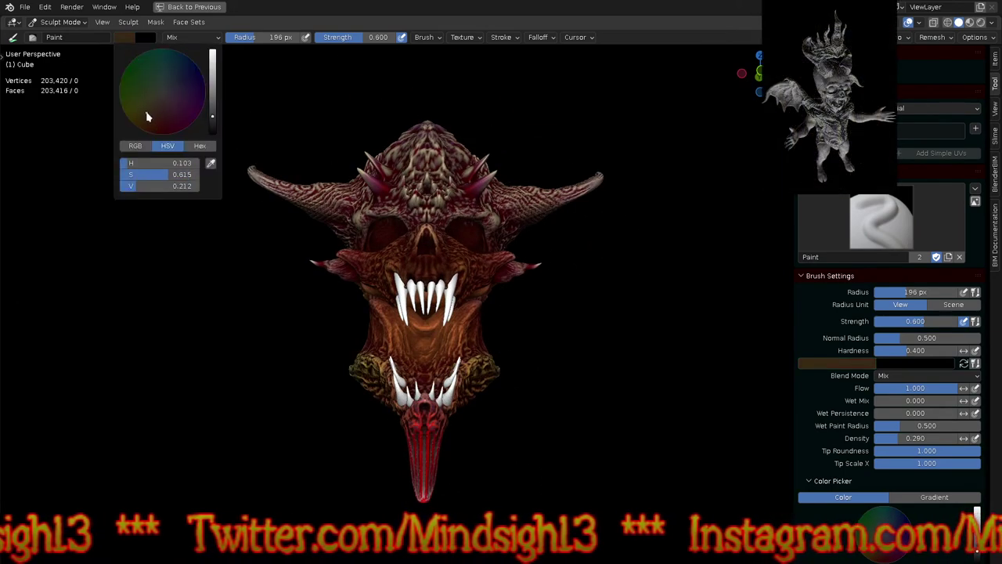
left_click(213, 92)
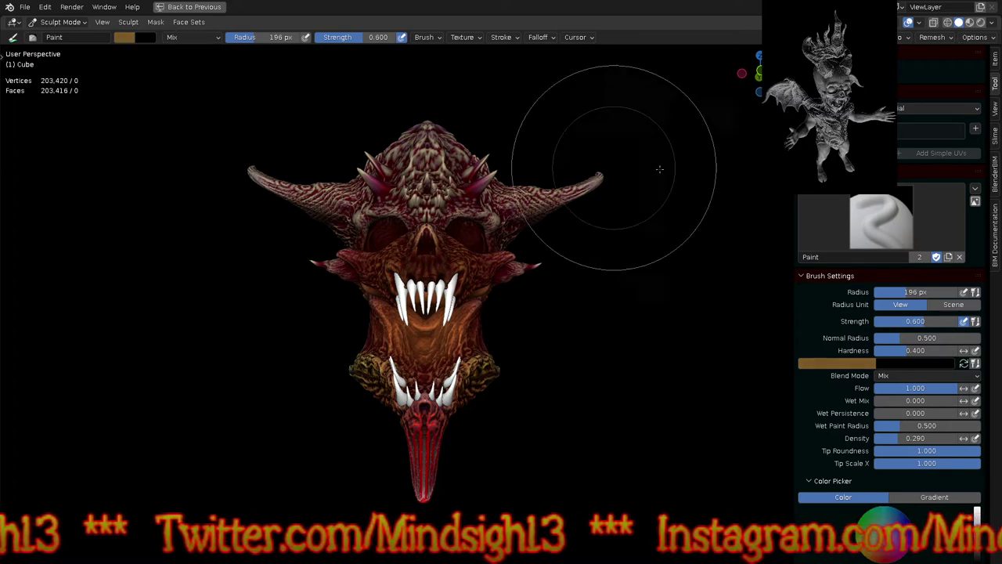
left_click(902, 377)
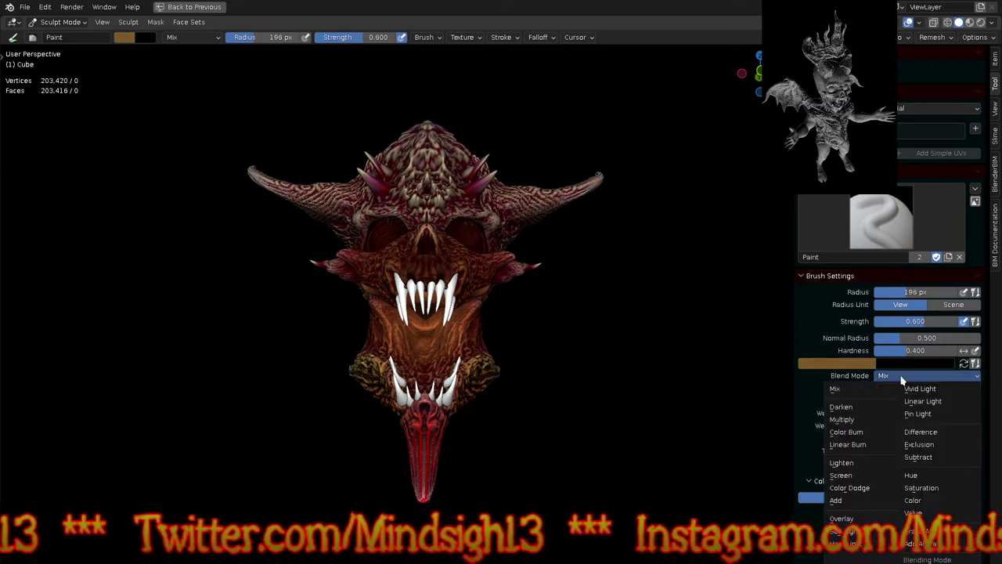
left_click(843, 420)
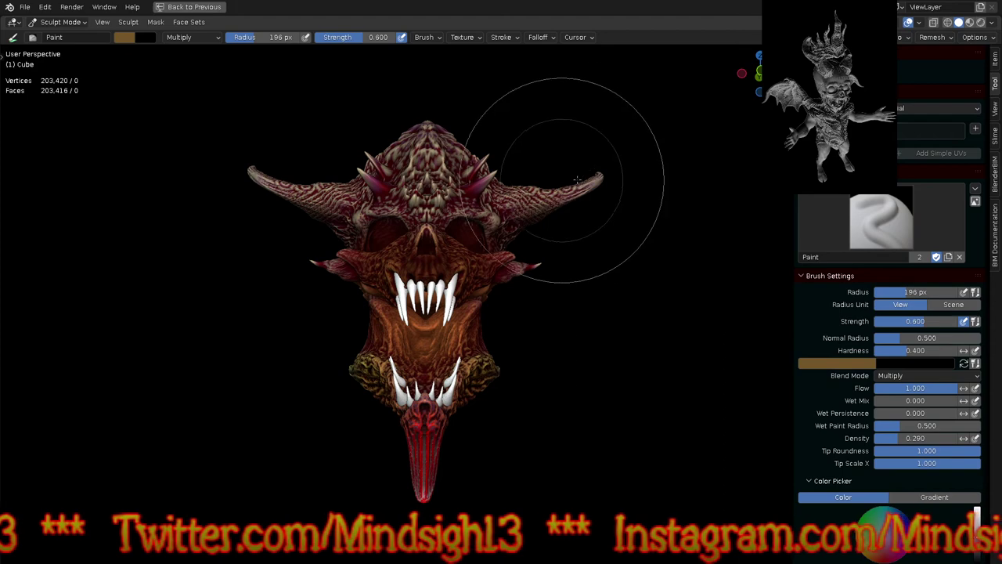
scroll(574, 183, "up", 5)
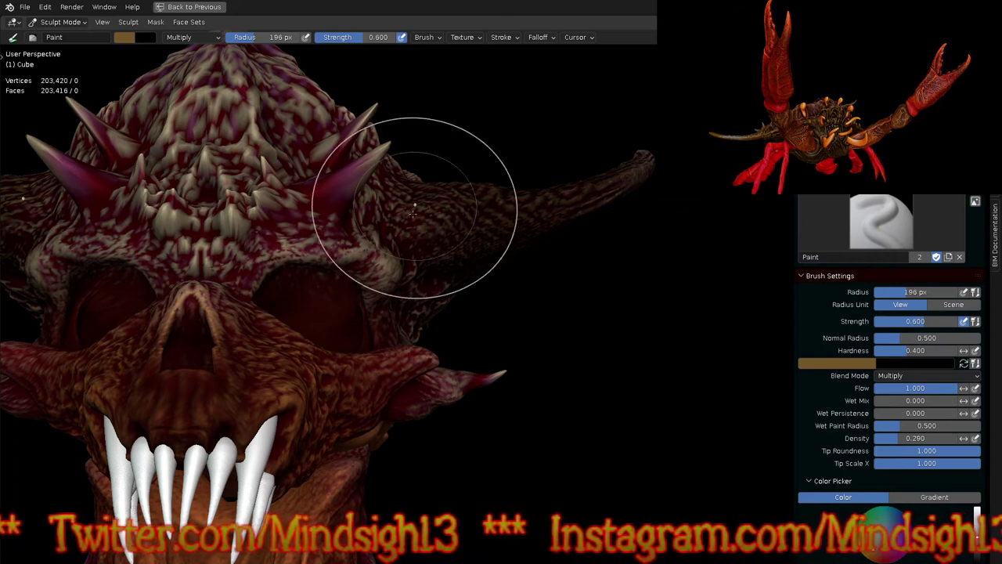
Step: Set the blend mode back to Mix and paint ochre brown over the horns and the skull's side and back
left_click(895, 377)
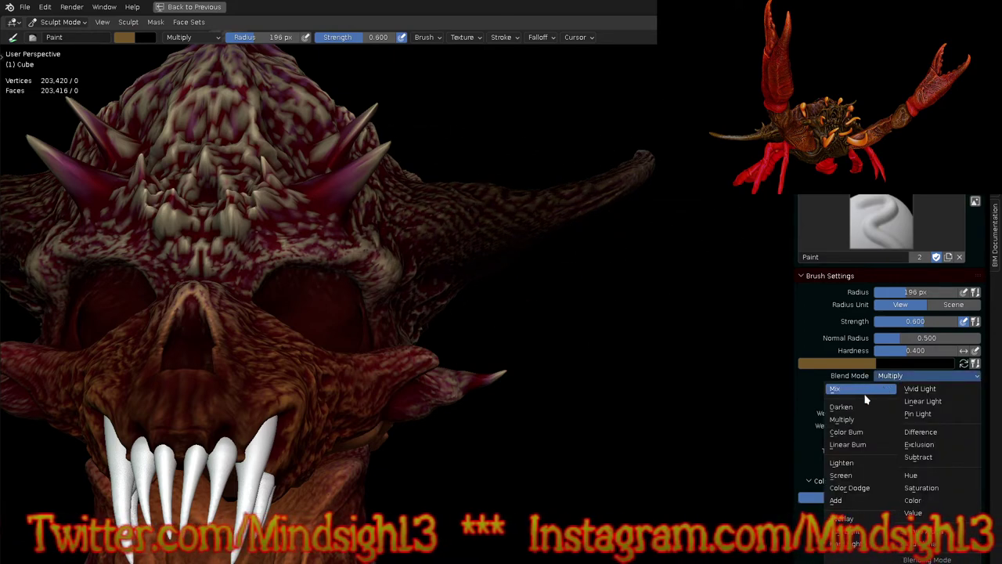
left_click(865, 400)
mouse_move(622, 163)
left_mouse_down()
mouse_move(541, 196)
mouse_move(432, 196)
left_mouse_up()
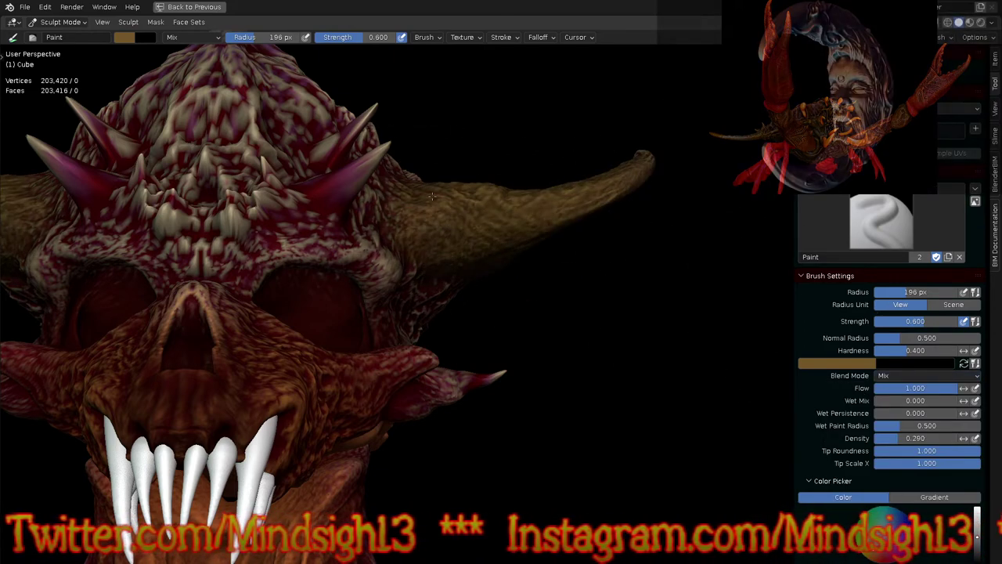
mouse_move(563, 190)
middle_mouse_down()
mouse_move(582, 257)
mouse_move(404, 312)
mouse_move(398, 288)
middle_mouse_up()
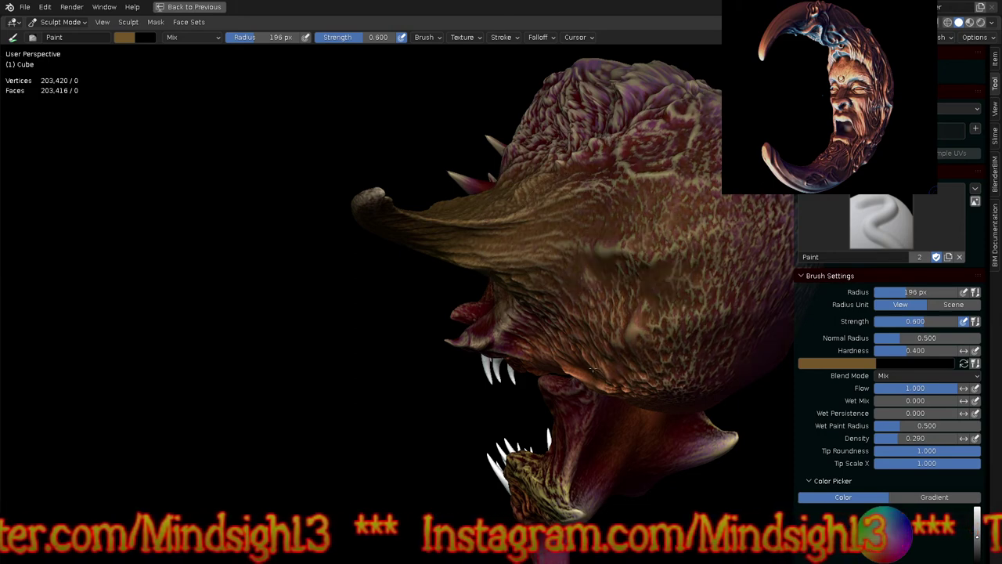
mouse_move(653, 336)
middle_mouse_down()
mouse_move(405, 304)
mouse_move(517, 166)
middle_mouse_up()
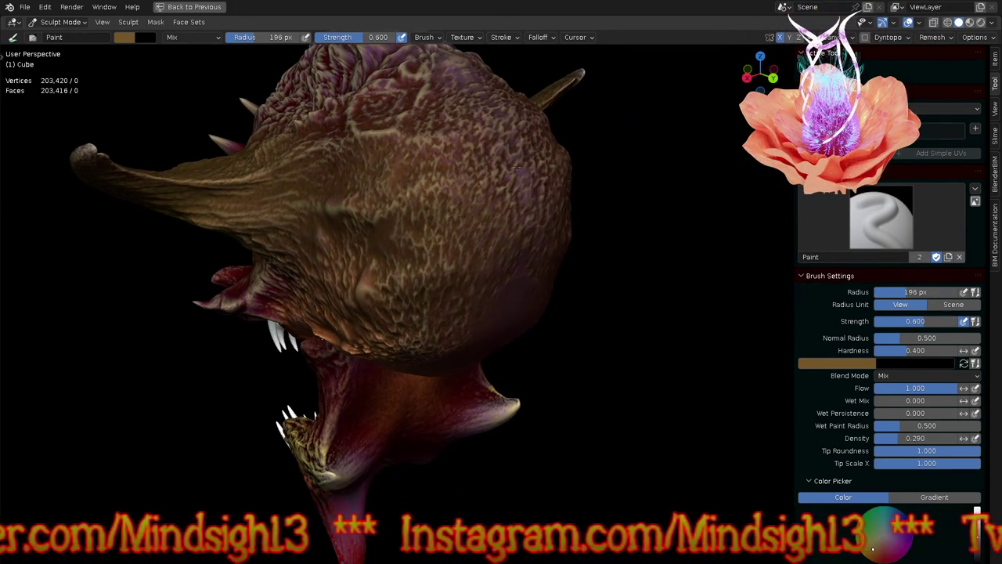
Step: Paint ochre brown over the crown and the raised centre of the forehead
middle_click_drag(399, 98, 433, 251)
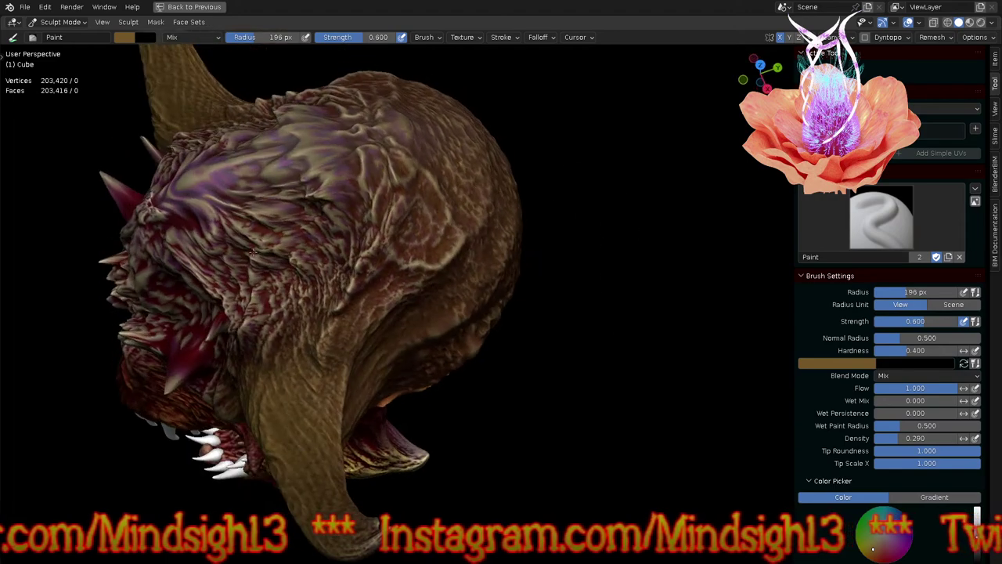
mouse_move(258, 313)
middle_mouse_down()
mouse_move(336, 403)
mouse_move(476, 320)
middle_mouse_up()
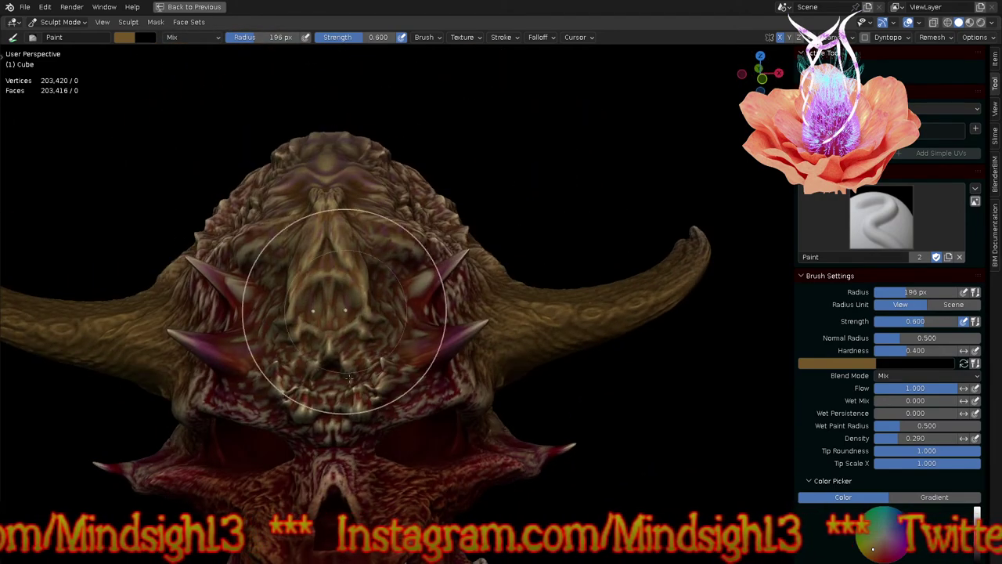
middle_click_drag(423, 258, 417, 349, "ctrl")
Step: Paint ochre brown over the brow, the nose bridge and the cheek spikes
middle_click_drag(422, 234, 344, 149)
scroll(325, 123, "up", 3)
left_click_drag(325, 123, 397, 121)
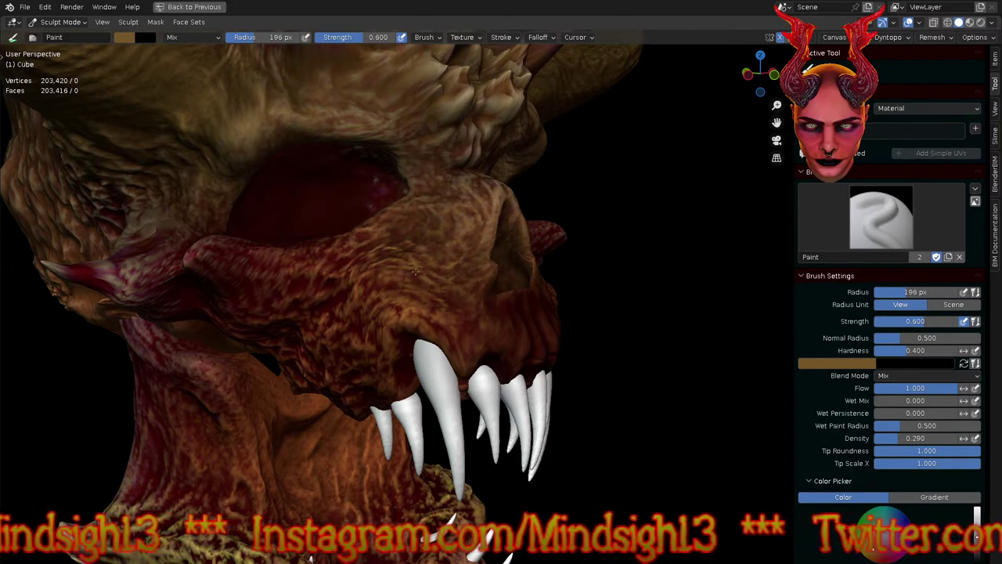
left_click_drag(121, 290, 47, 259)
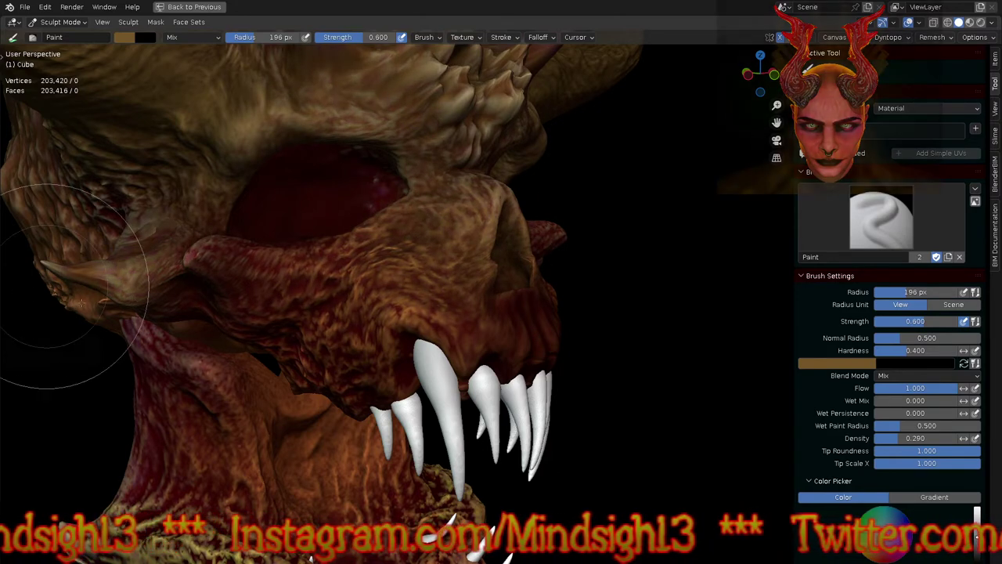
Step: Leave sculpting on the skull, select the pair of large upper fangs in Object Mode and enter Sculpt Mode on them
scroll(367, 263, "down", 5)
mouse_move(496, 372)
middle_mouse_down()
mouse_move(457, 413)
mouse_move(431, 404)
mouse_move(580, 408)
mouse_move(523, 271)
mouse_move(487, 349)
middle_mouse_up()
key("ctrl+Tab")
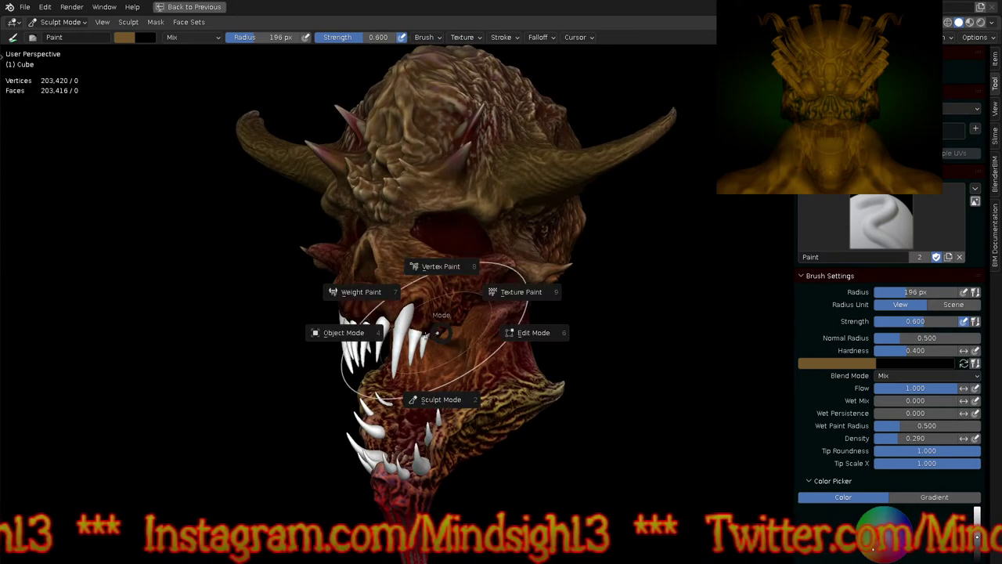
left_click(337, 332)
left_click(396, 368)
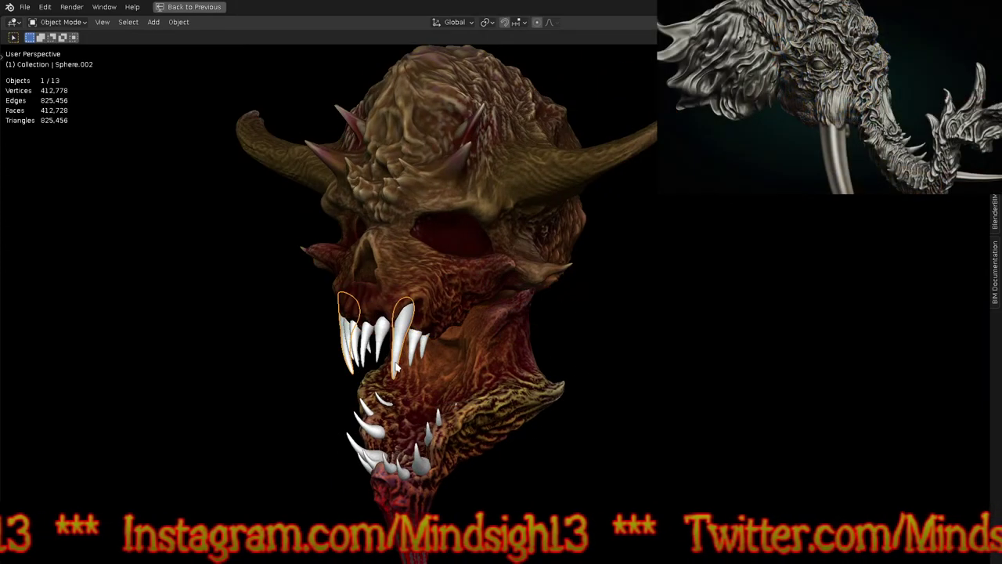
key("ctrl+Tab")
left_click(396, 430)
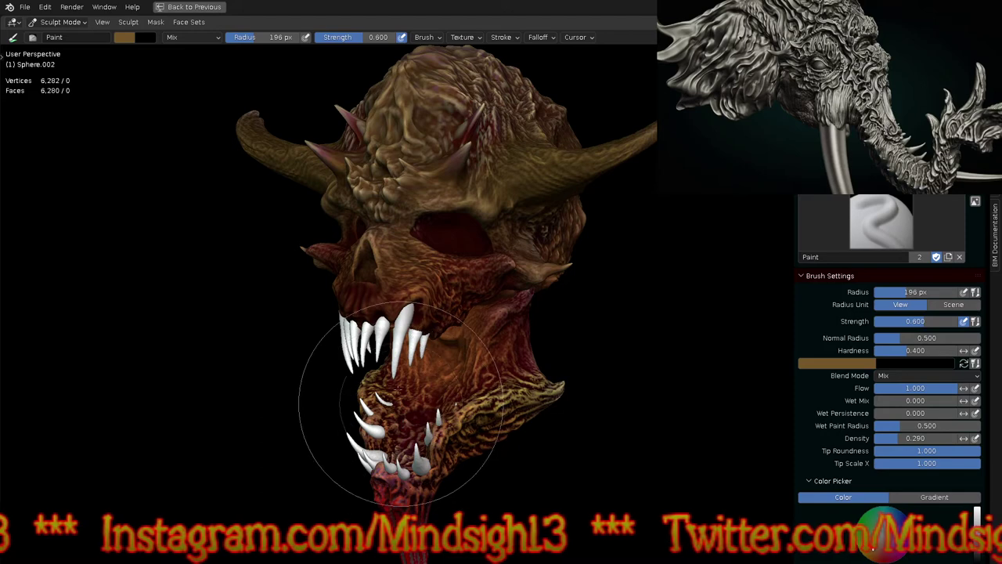
Step: Set the brush colour to bright red and paint the large upper fangs from their tips upward
scroll(387, 372, "up", 3)
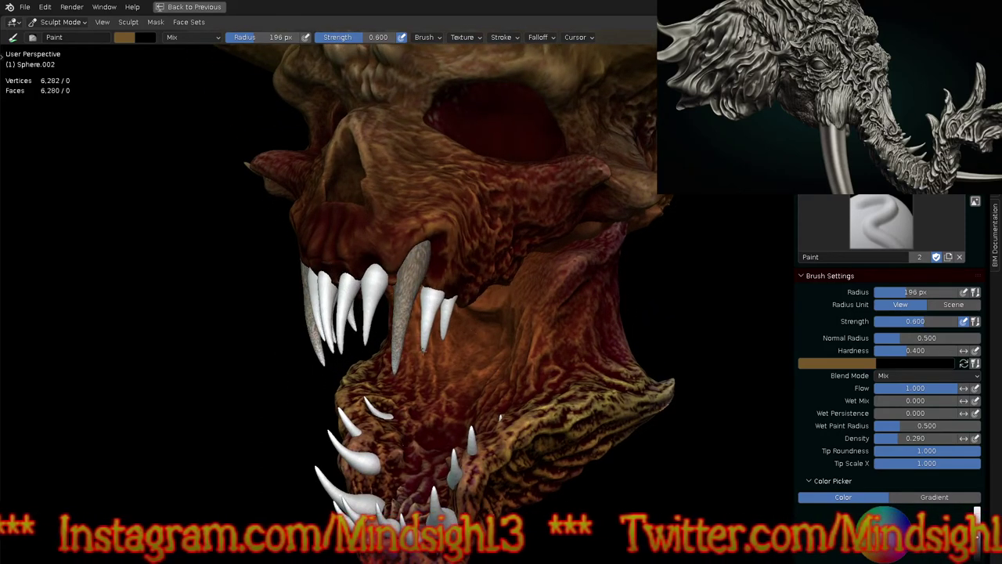
left_click(124, 37)
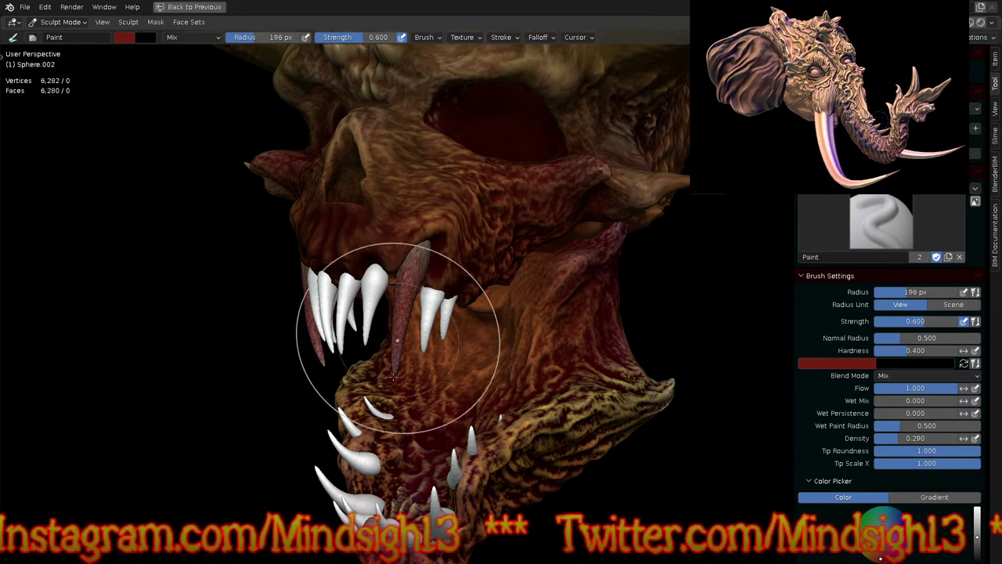
left_click(128, 39)
left_click_drag(208, 95, 212, 54)
scroll(378, 274, "up", 5)
left_click_drag(378, 274, 406, 132)
middle_click_drag(413, 134, 398, 340, "ctrl")
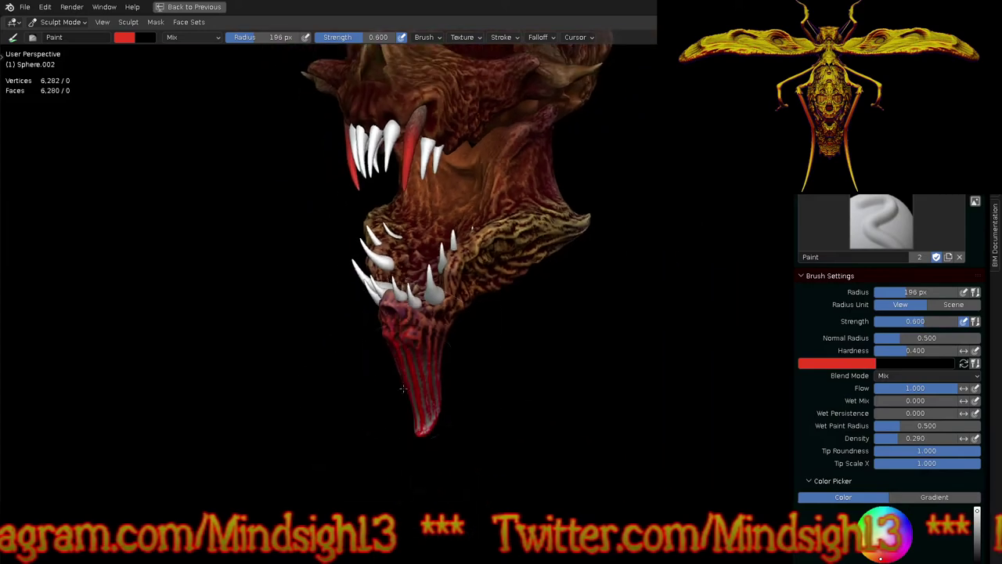
Step: Paint bright red over the skull's muzzle and nose area, and over the inside of the lower jaw
middle_click_drag(434, 205, 469, 345)
scroll(453, 341, "up", 3)
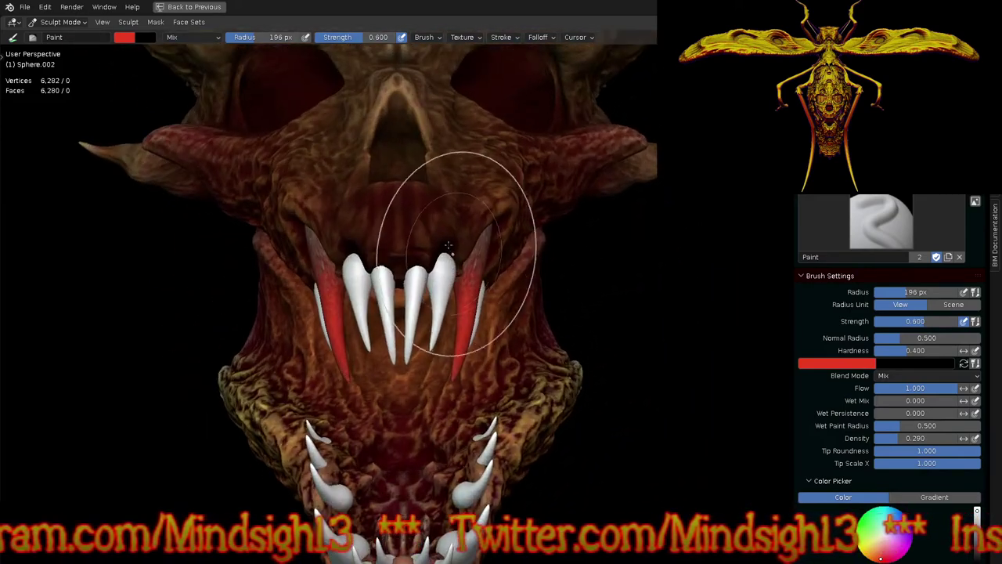
key("alt+q")
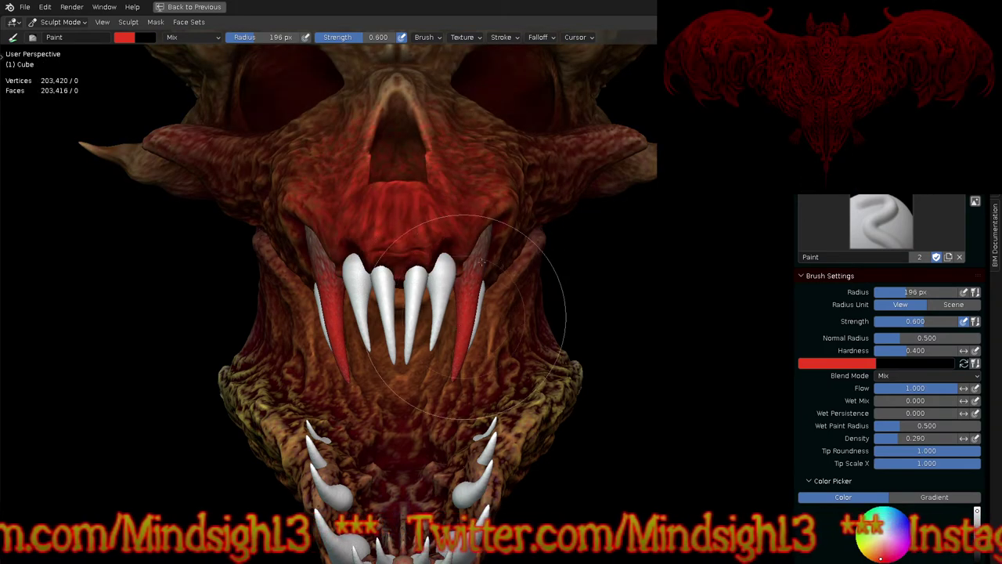
key("alt+q")
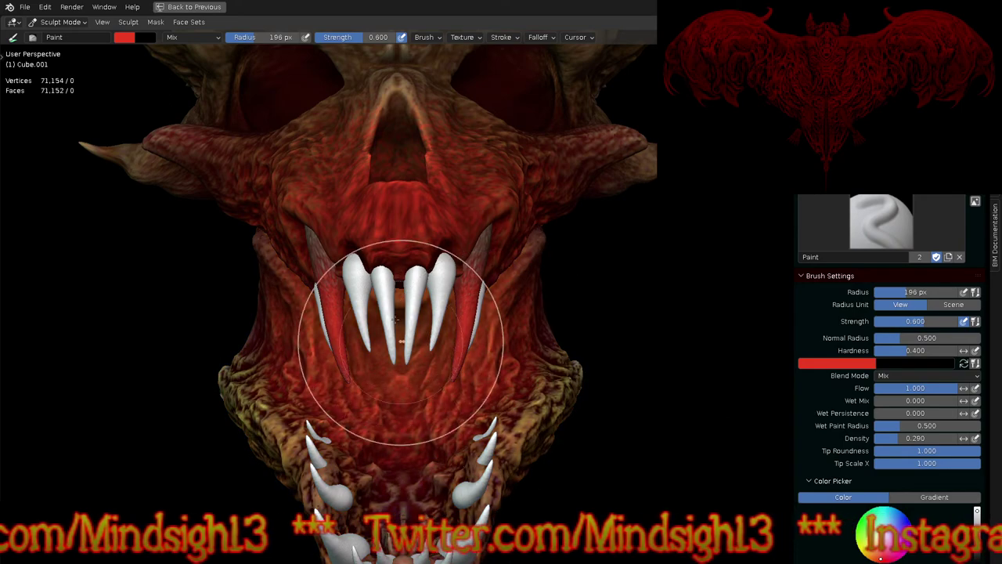
scroll(408, 328, "down", 5)
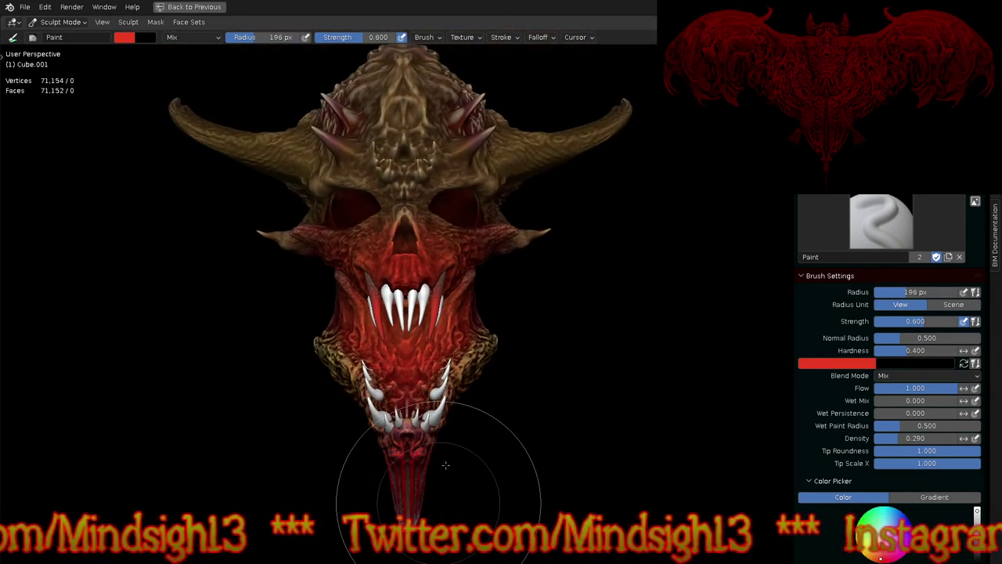
Step: Paint bright red on the tips of the two upper teeth behind the large fang, leaving their roots white
middle_click_drag(502, 429, 556, 427)
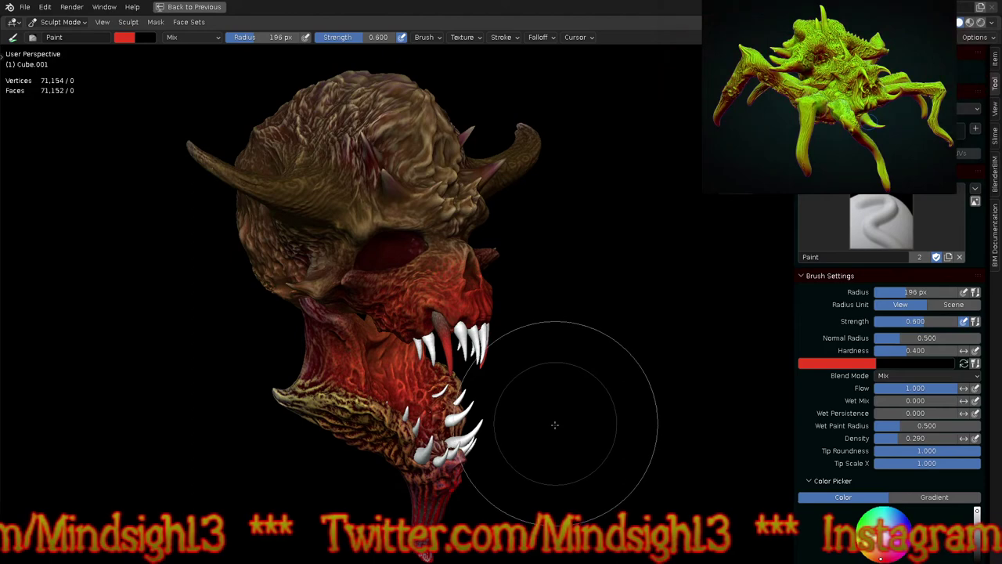
scroll(483, 377, "up", 3)
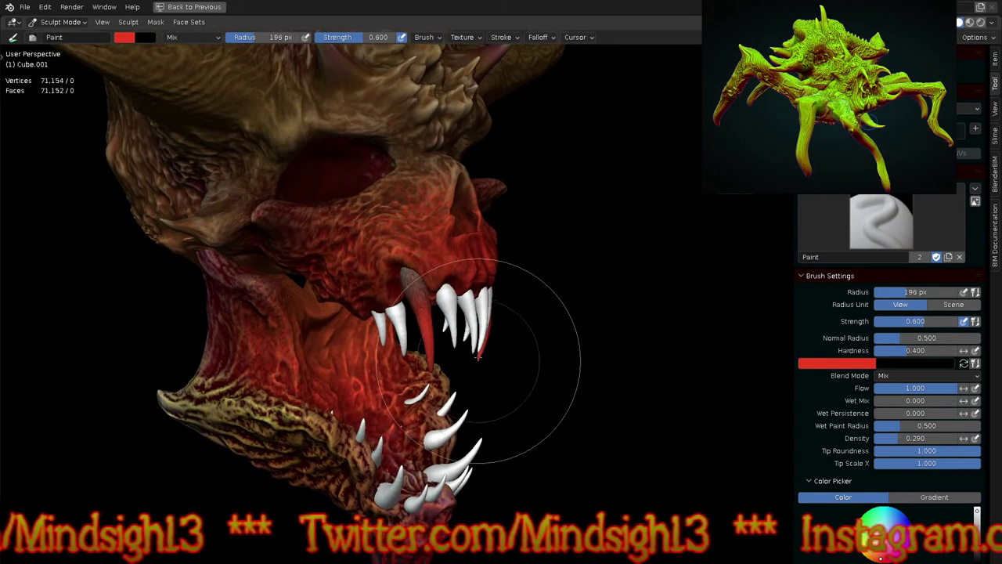
scroll(483, 381, "up", 2)
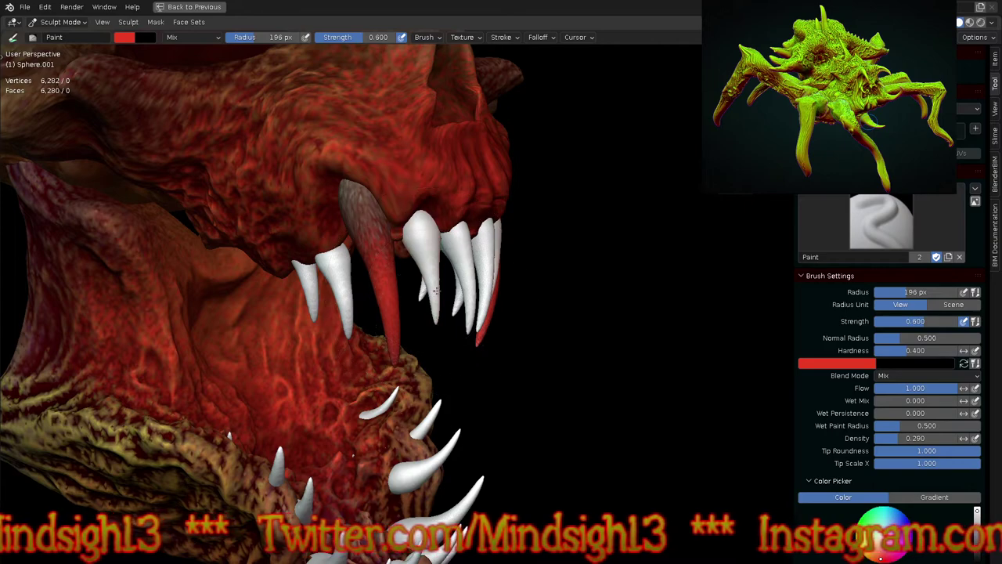
middle_click_drag(537, 317, 377, 283)
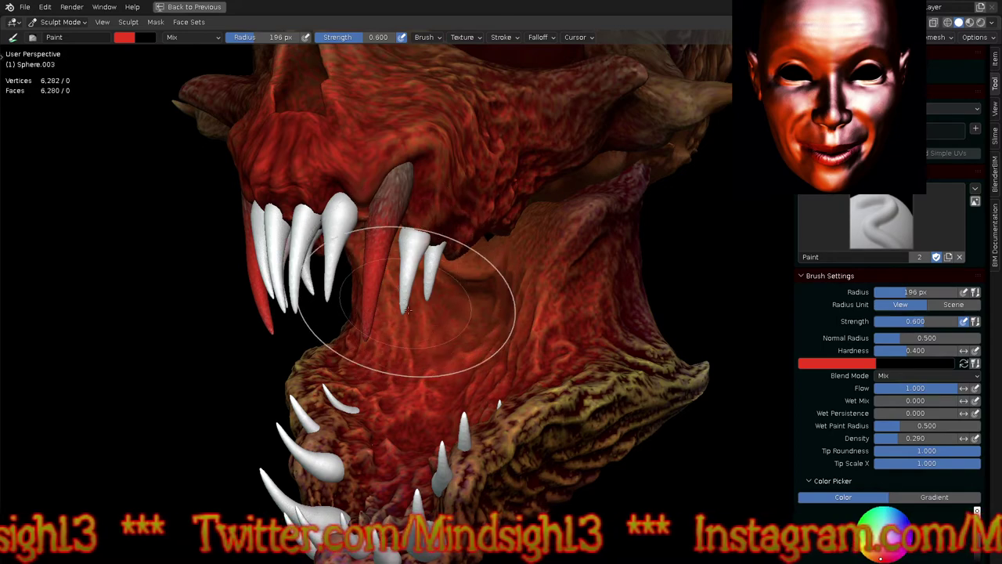
scroll(413, 274, "up", 2)
scroll(403, 307, "up", 2)
mouse_move(400, 289)
left_mouse_down()
mouse_move(408, 278)
mouse_move(399, 324)
mouse_move(420, 252)
mouse_move(409, 232)
left_mouse_up()
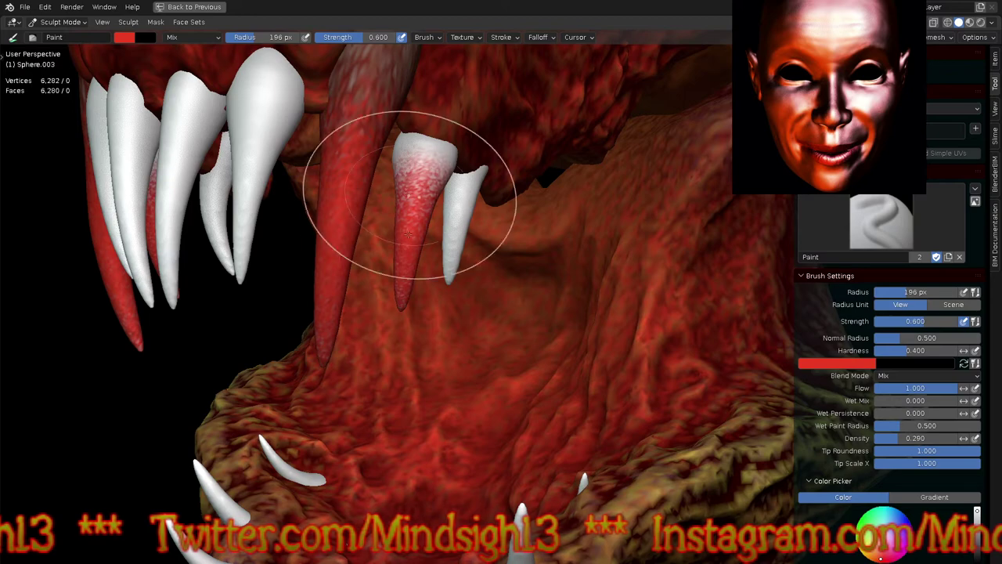
key("alt+q")
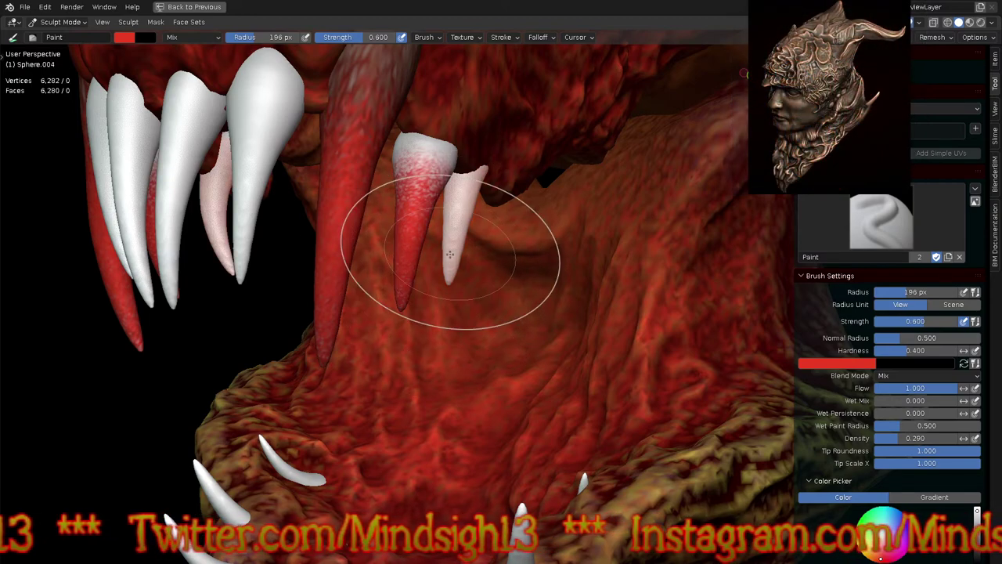
mouse_move(449, 276)
left_mouse_down()
mouse_move(438, 235)
mouse_move(449, 262)
left_mouse_up()
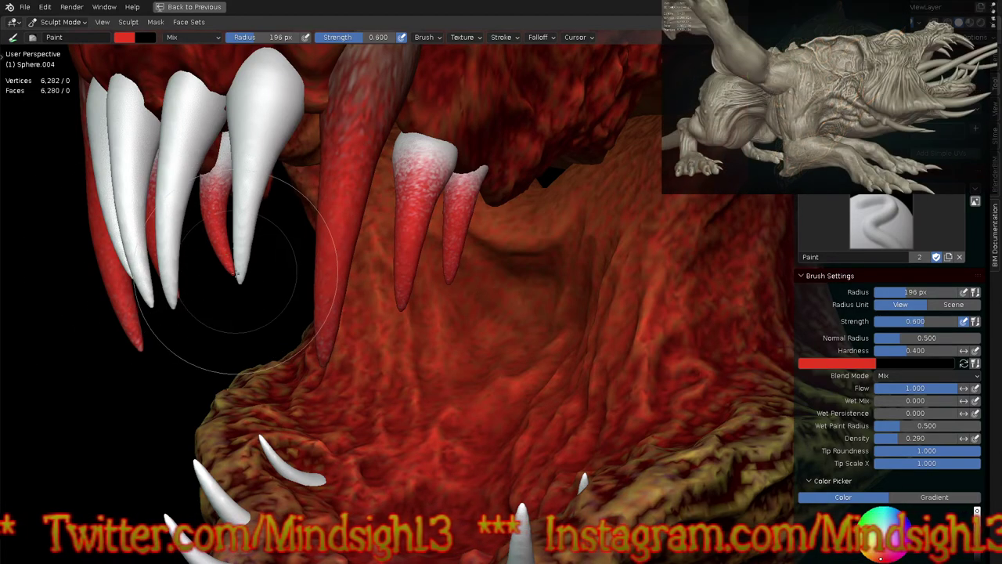
Step: Paint bright red on the lower parts of the upper front teeth, leaving their roots white
key("alt+q")
mouse_move(244, 271)
left_mouse_down()
mouse_move(235, 224)
mouse_move(246, 235)
mouse_move(242, 228)
left_mouse_up()
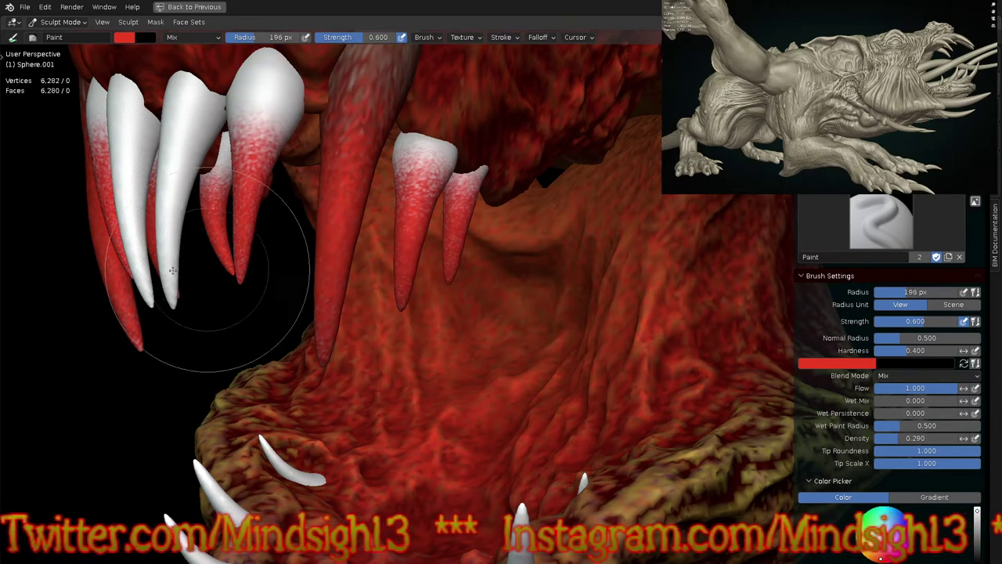
key("alt+q")
mouse_move(168, 291)
left_mouse_down()
mouse_move(150, 224)
mouse_move(174, 323)
mouse_move(160, 181)
mouse_move(179, 176)
left_mouse_up()
Step: Switch to the largest lower fang and paint it bright red from the tip down toward its base
middle_click_drag(270, 227, 326, 425, "ctrl")
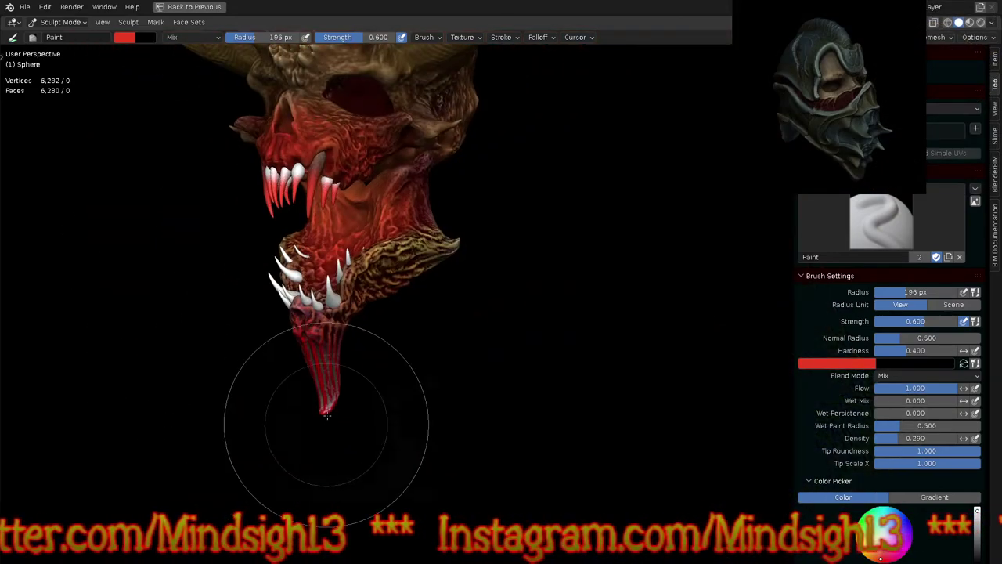
mouse_move(368, 321)
middle_mouse_down("shift")
mouse_move(458, 422)
mouse_move(570, 407)
mouse_move(425, 384)
middle_mouse_up("shift")
scroll(368, 263, "up", 8)
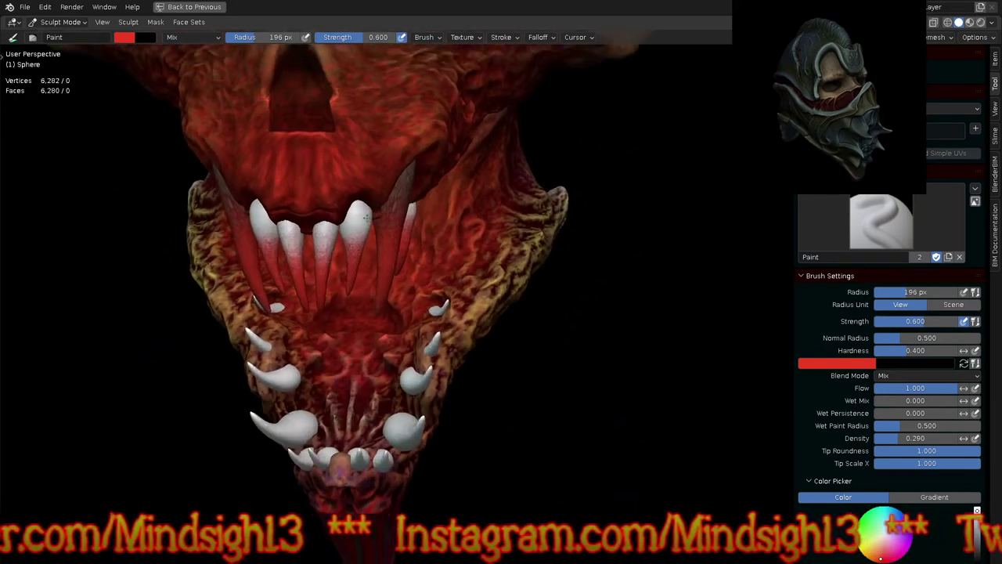
middle_click_drag(368, 262, 487, 435)
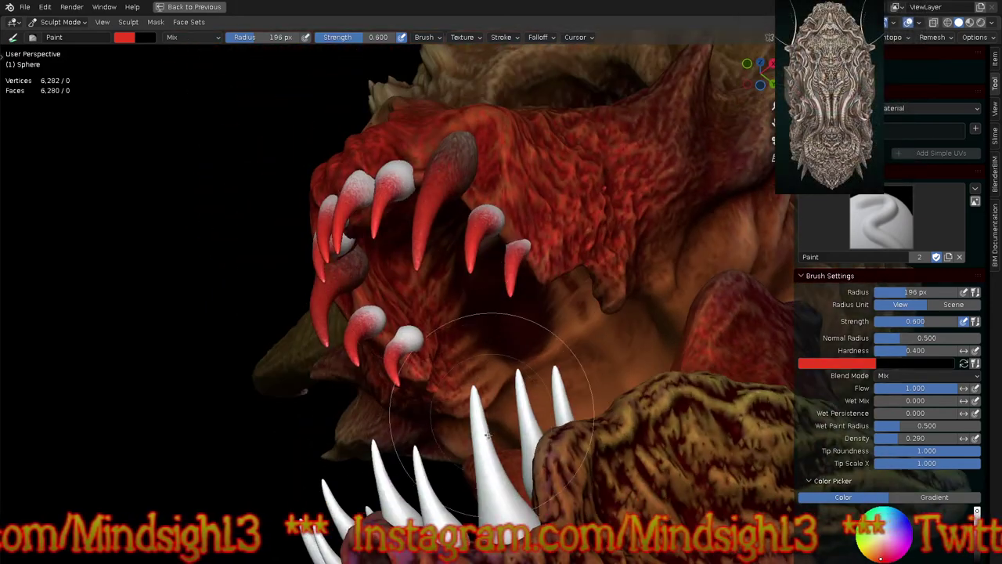
key("alt+q")
left_click(473, 394)
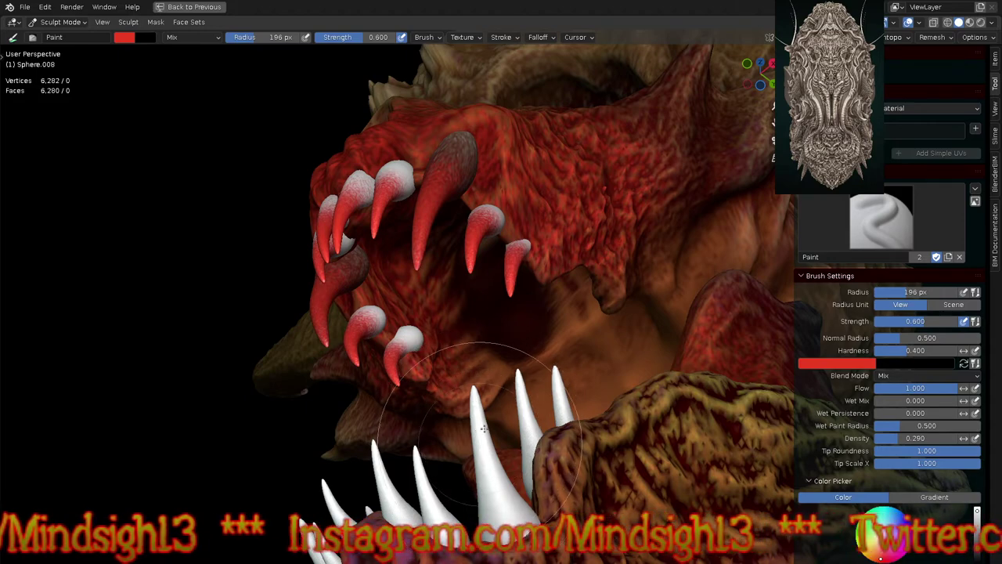
middle_click_drag(279, 436, 313, 381)
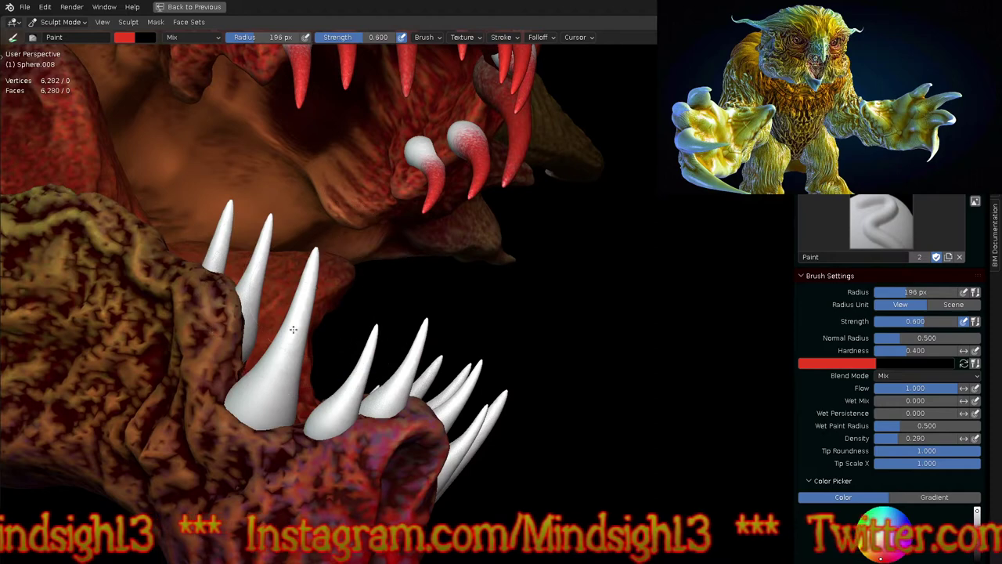
left_click_drag(301, 298, 281, 358)
left_click_drag(310, 251, 294, 315)
mouse_move(310, 266)
left_mouse_down()
mouse_move(286, 358)
mouse_move(381, 313)
mouse_move(261, 443)
left_mouse_up()
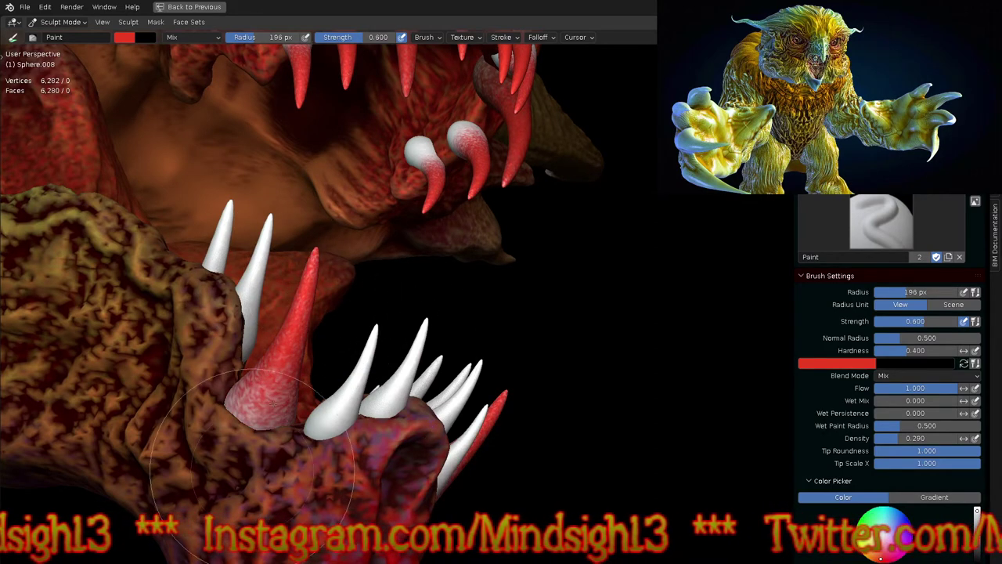
Step: Paint the two lower teeth in front of the largest fang bright red, fading toward their bases
key("alt+q")
mouse_move(376, 332)
left_mouse_down()
mouse_move(353, 380)
mouse_move(368, 346)
mouse_move(360, 380)
mouse_move(375, 374)
left_mouse_up()
middle_click_drag(375, 375, 375, 315, "ctrl")
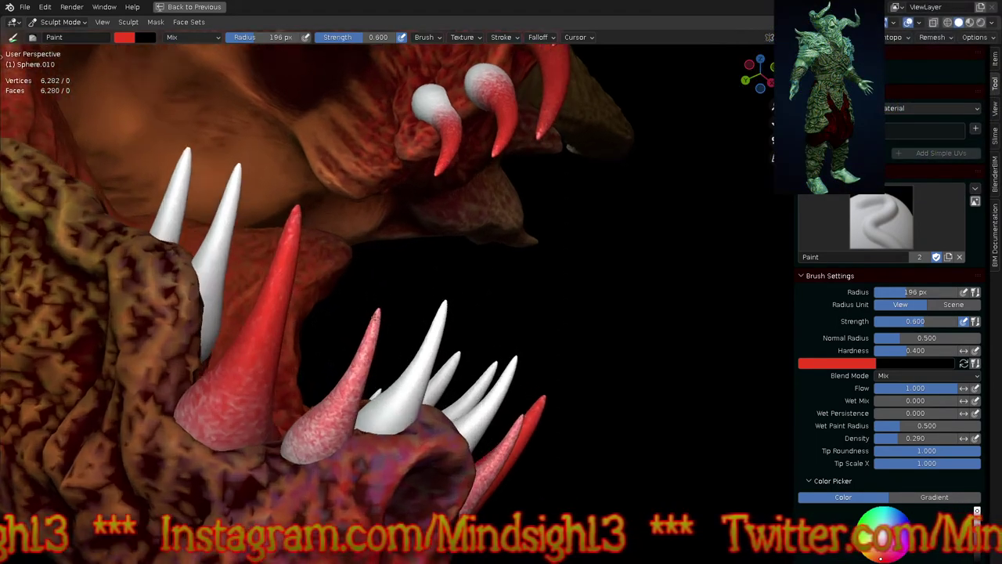
scroll(347, 404, "up", 1)
left_click_drag(375, 323, 363, 346)
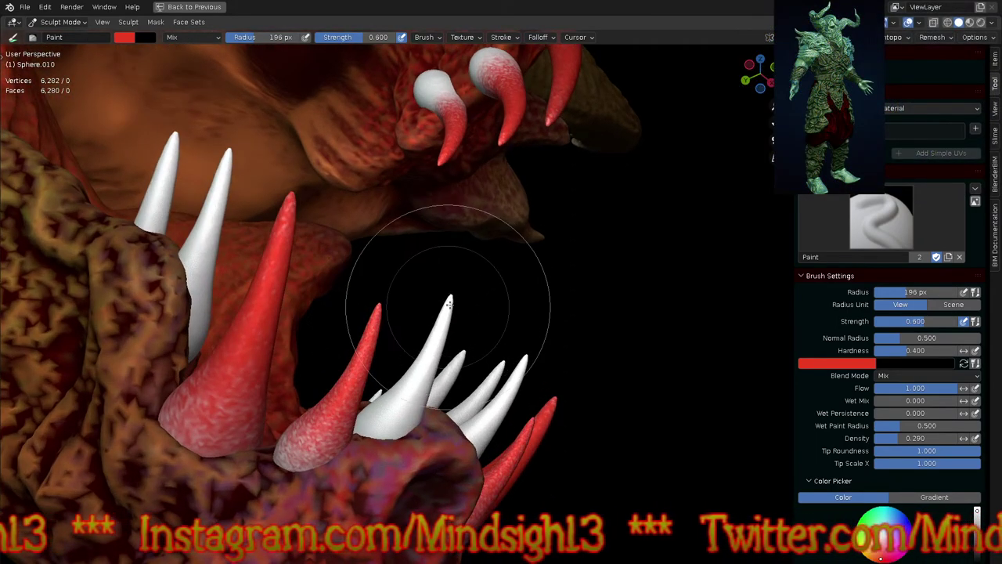
key("alt+q")
mouse_move(448, 300)
left_mouse_down()
mouse_move(420, 376)
mouse_move(477, 349)
left_mouse_up()
Step: Paint the two rear lower teeth behind the largest fang bright red
key("alt+q")
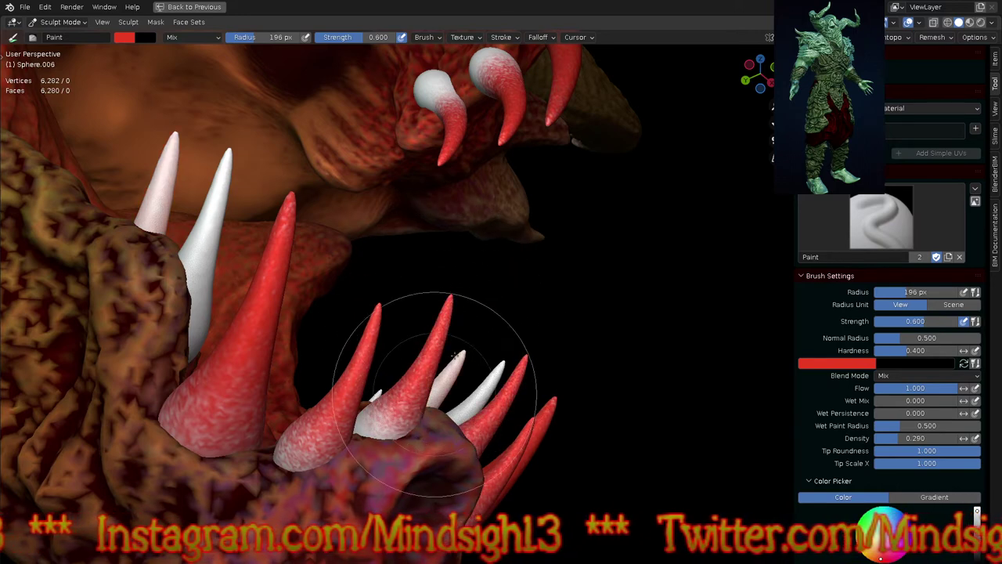
key("alt+q")
mouse_move(180, 149)
left_mouse_down()
mouse_move(212, 231)
mouse_move(206, 243)
left_mouse_up()
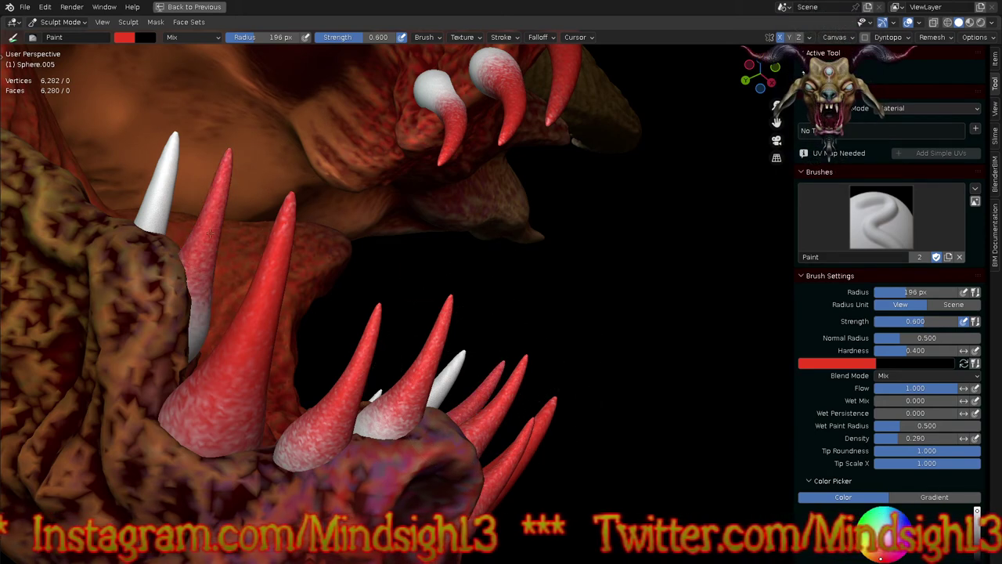
key("alt+q")
mouse_move(179, 146)
left_mouse_down()
mouse_move(158, 202)
mouse_move(164, 216)
left_mouse_up()
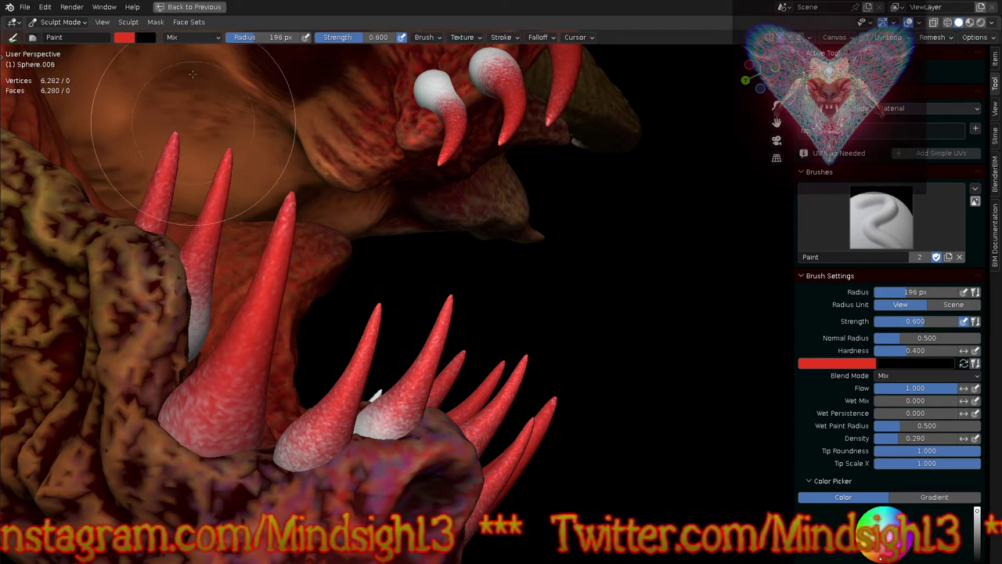
Step: Set the brush colour to light tan, try it on the rearmost lower tooth and undo that stroke
left_click(126, 38)
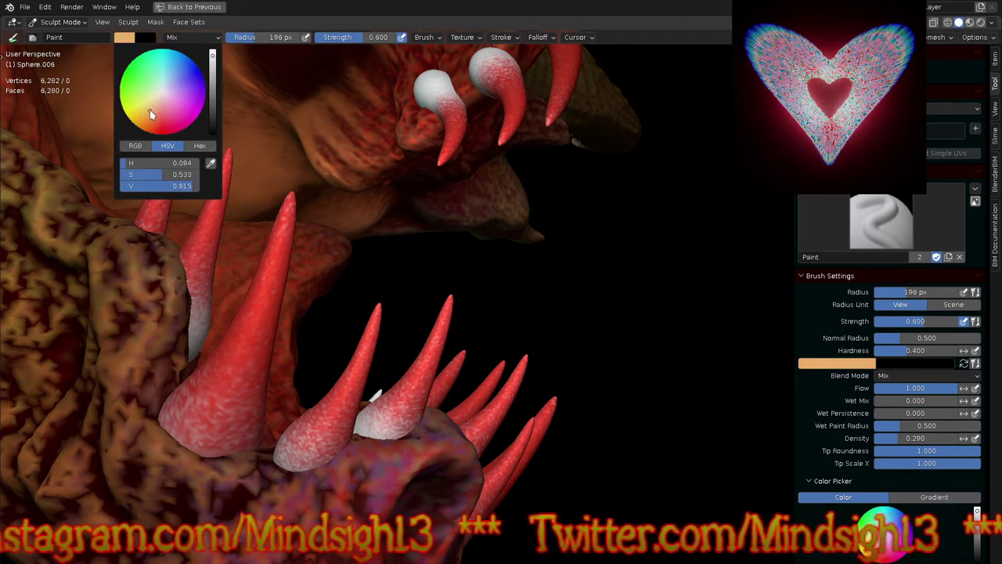
left_click(129, 40)
left_click_drag(212, 77, 212, 66)
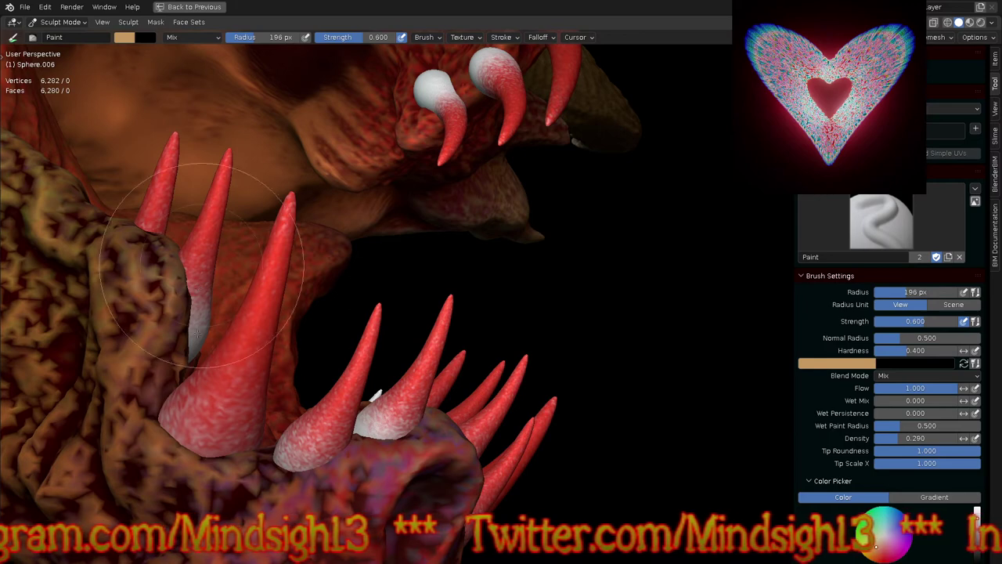
left_click_drag(159, 223, 153, 209)
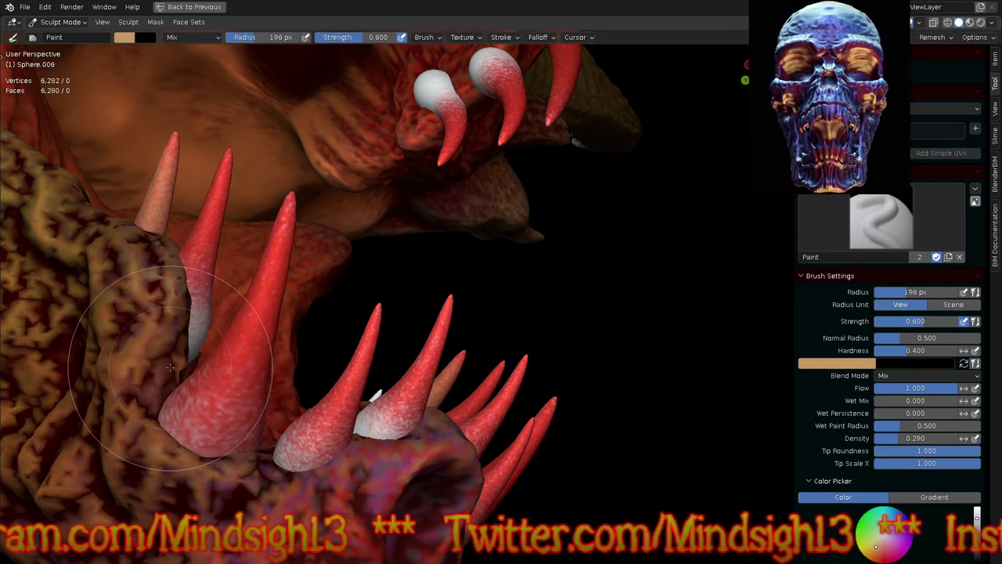
key("ctrl+z")
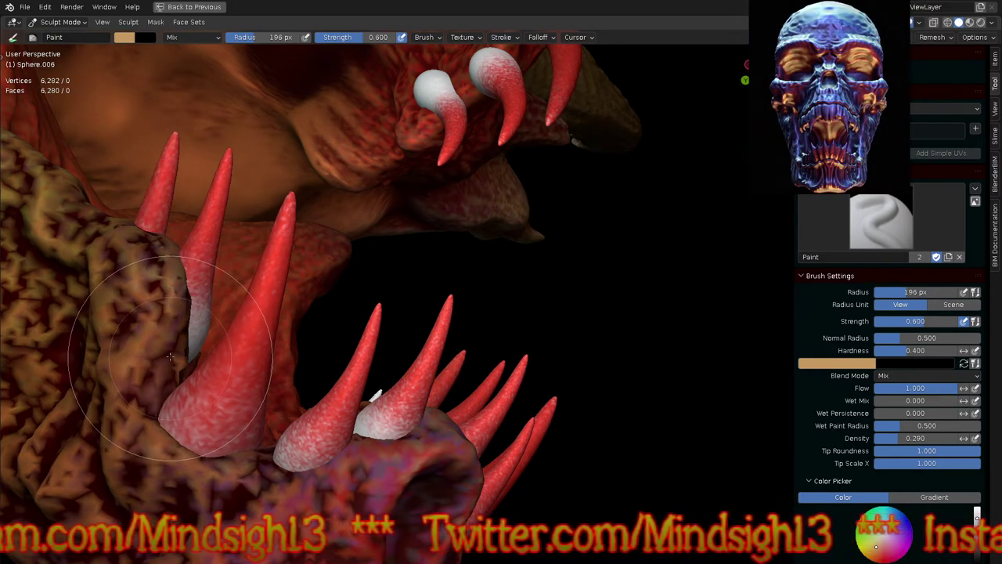
Step: Paint light tan over the base of the second lower tooth from the back and switch to the largest lower fang
key("alt+q")
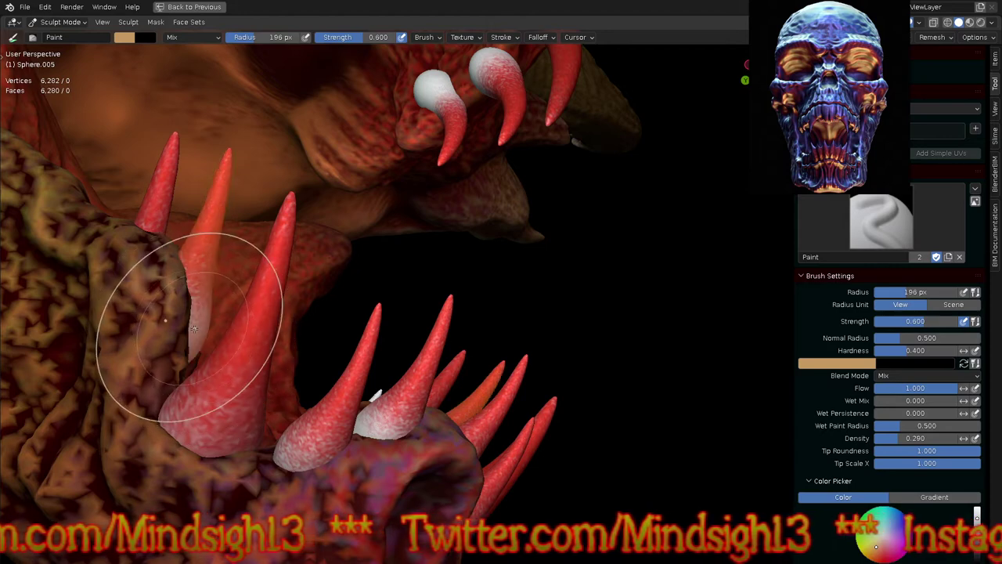
left_click_drag(188, 358, 190, 309)
key("alt+q")
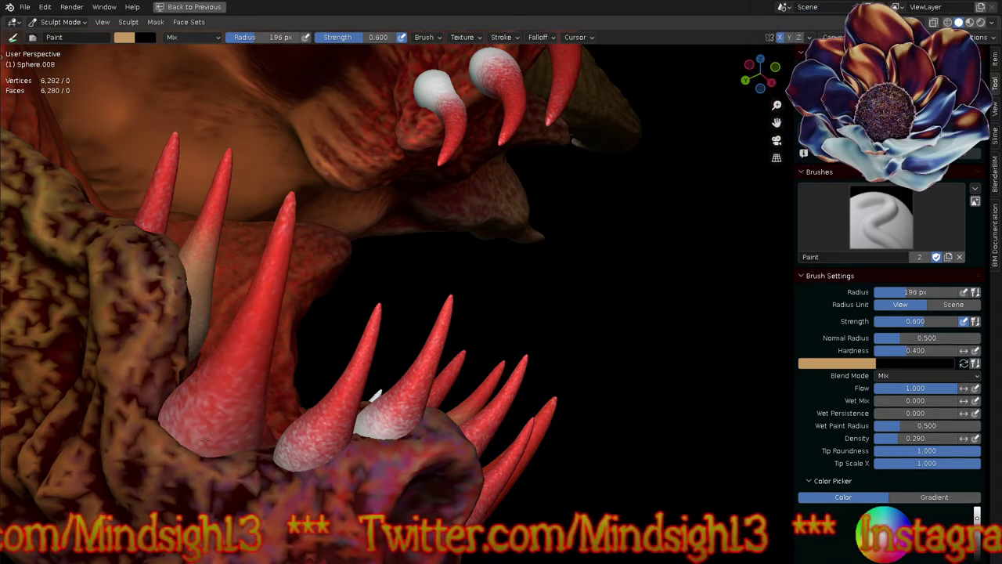
Step: Paint light tan over the bases of the largest lower fang and the lower teeth in front of it
key("alt+q")
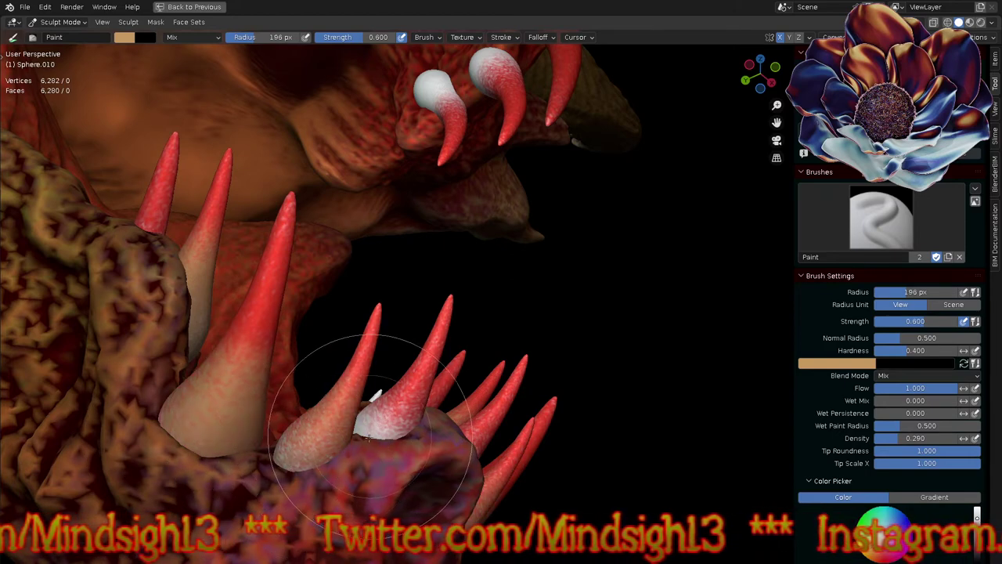
key("alt+q")
key("alt+q")
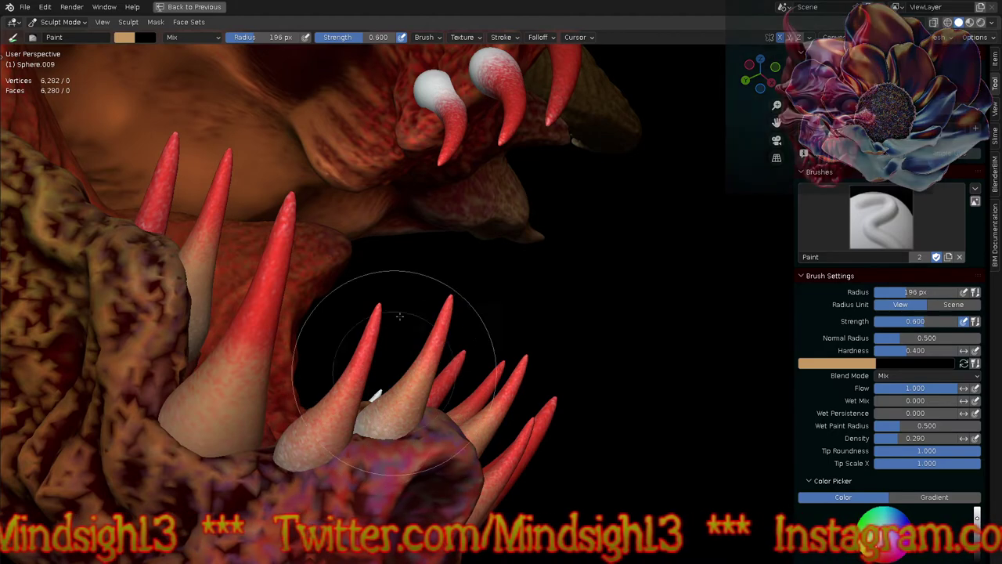
Step: Reduce the brush radius to 86 px and paint light tan over the white base of the rearmost upper tooth
key("alt+q")
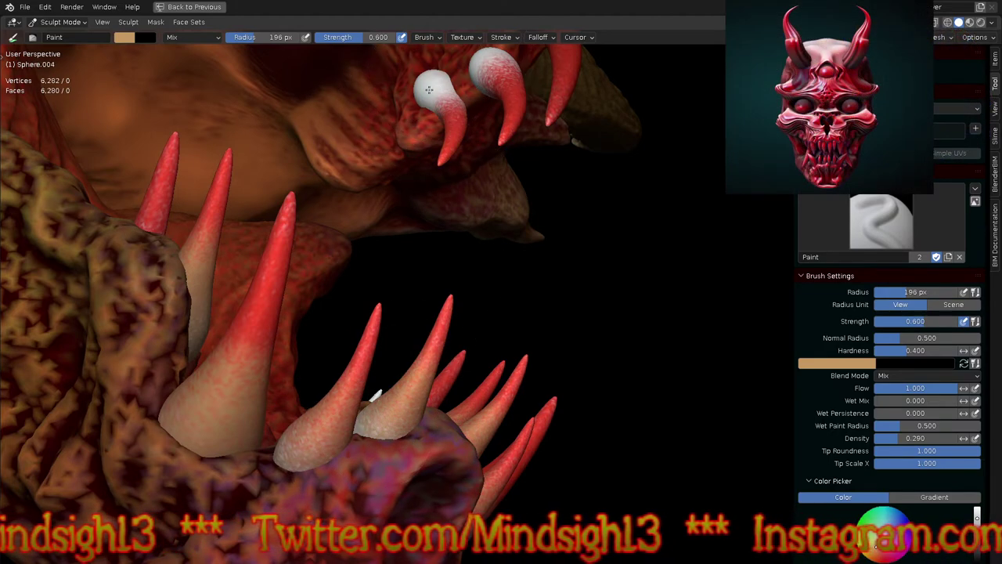
key("f")
left_click(505, 98)
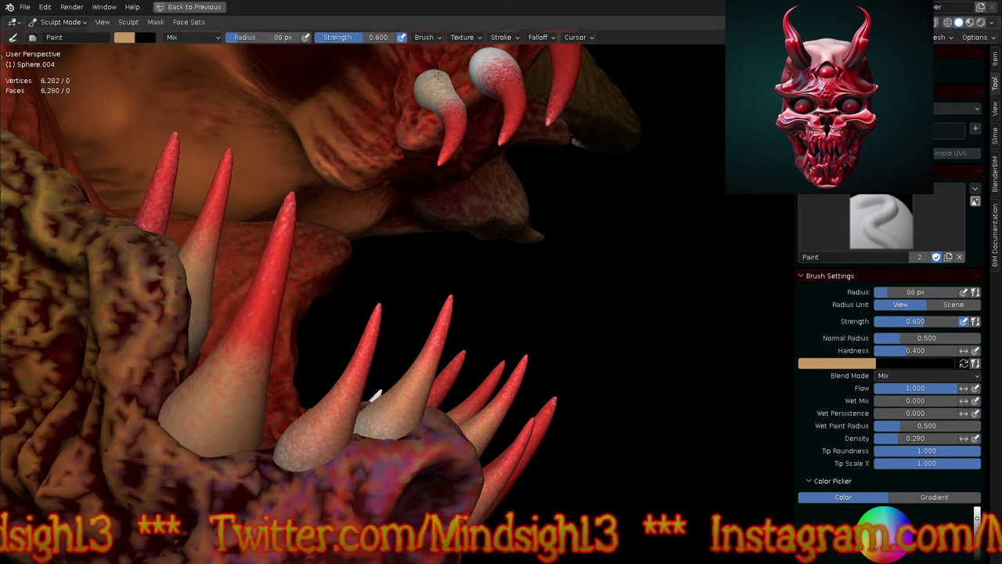
key("alt+q")
Step: Paint light tan over the white bases of the four front upper teeth between the large fangs
middle_click_drag(442, 246, 445, 383, "ctrl")
middle_click_drag(519, 223, 493, 376, "shift")
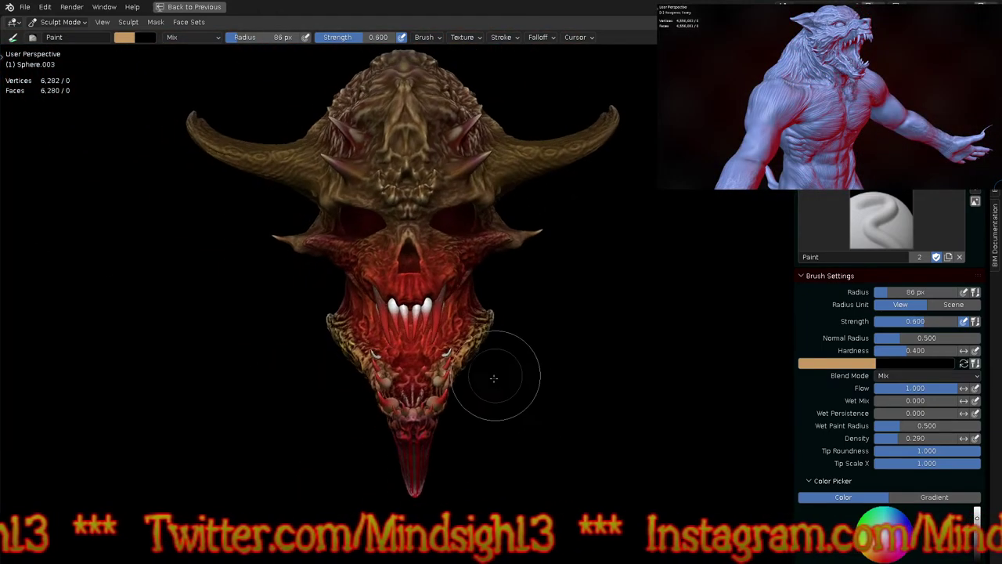
scroll(415, 335, "up", 6)
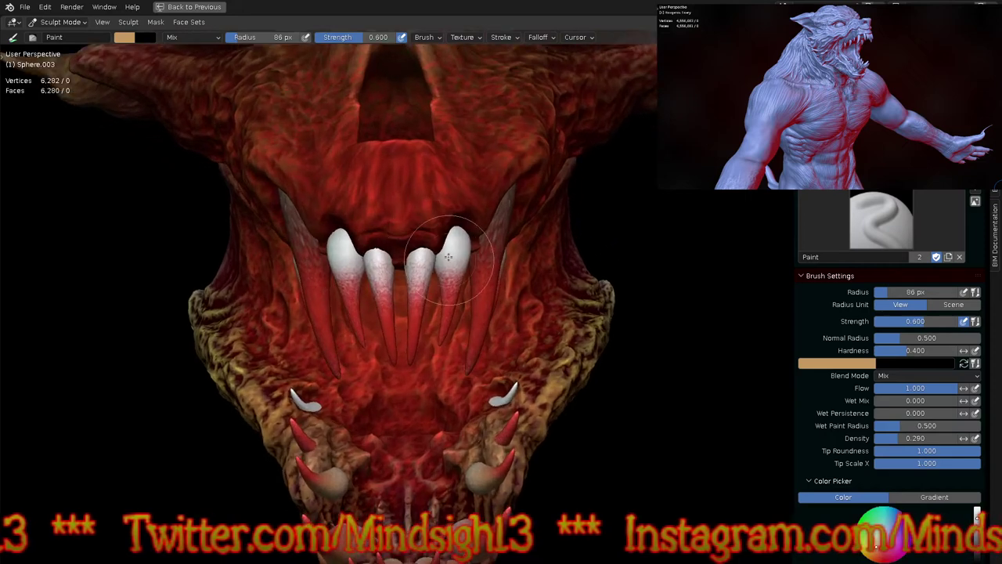
key("alt+q")
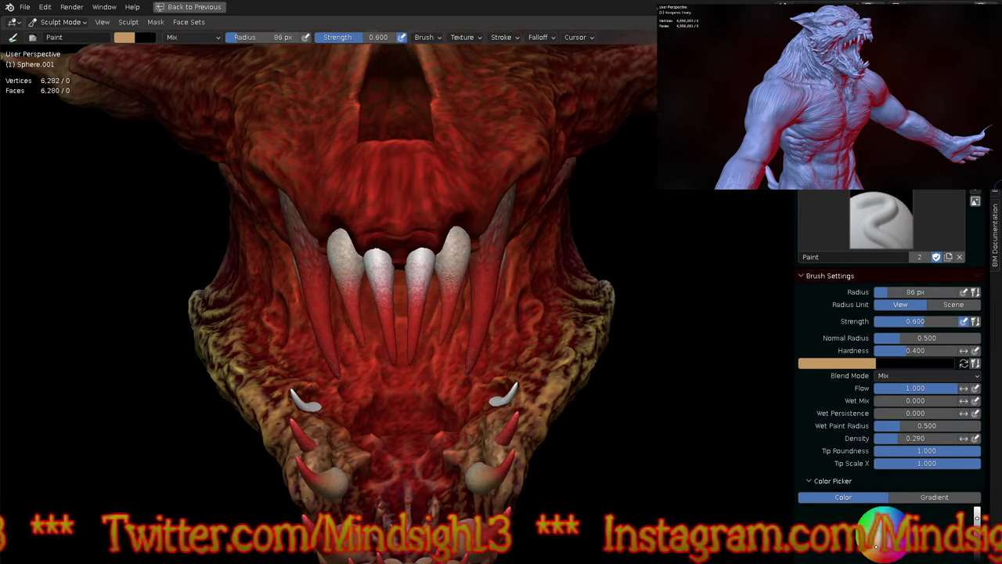
key("alt+q")
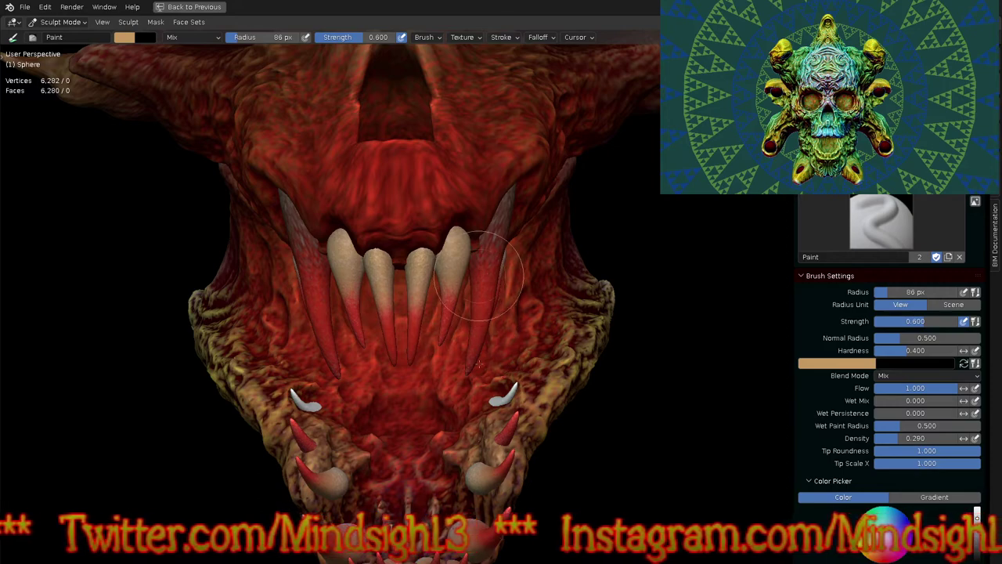
Step: Darken the brush colour to a medium brown and paint it over the bases of the frontmost pair of upper teeth
scroll(485, 376, "down", 4)
middle_click_drag(497, 420, 477, 513, "shift")
mouse_move(462, 447)
middle_mouse_down()
mouse_move(423, 360)
mouse_move(586, 415)
mouse_move(496, 436)
middle_mouse_up()
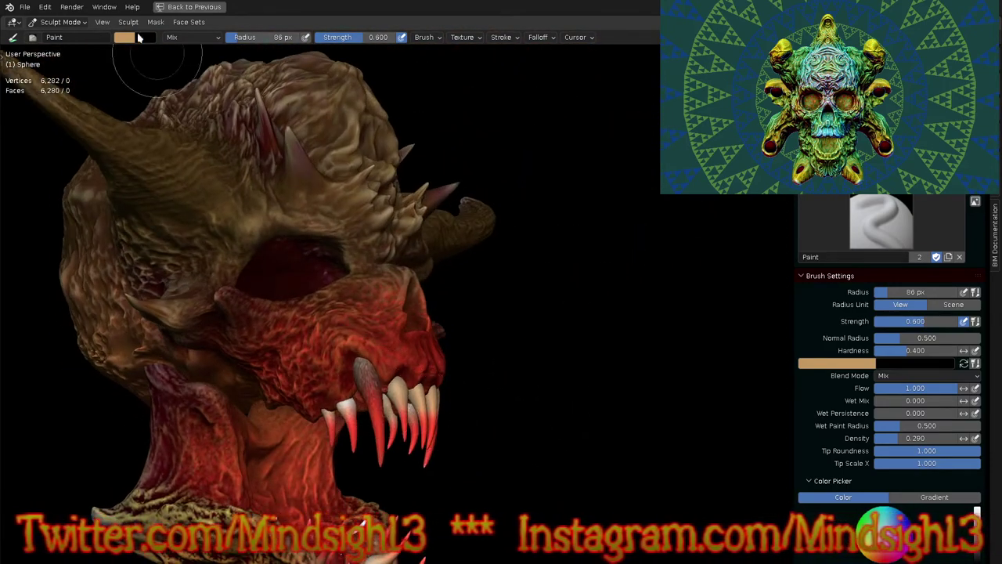
left_click(124, 37)
left_click_drag(216, 91, 213, 103)
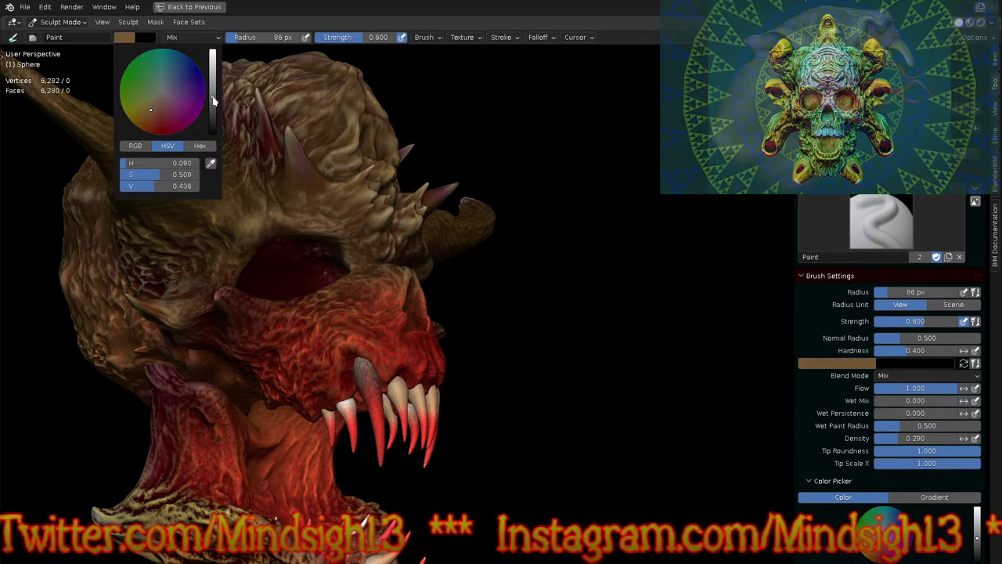
scroll(397, 358, "up", 2)
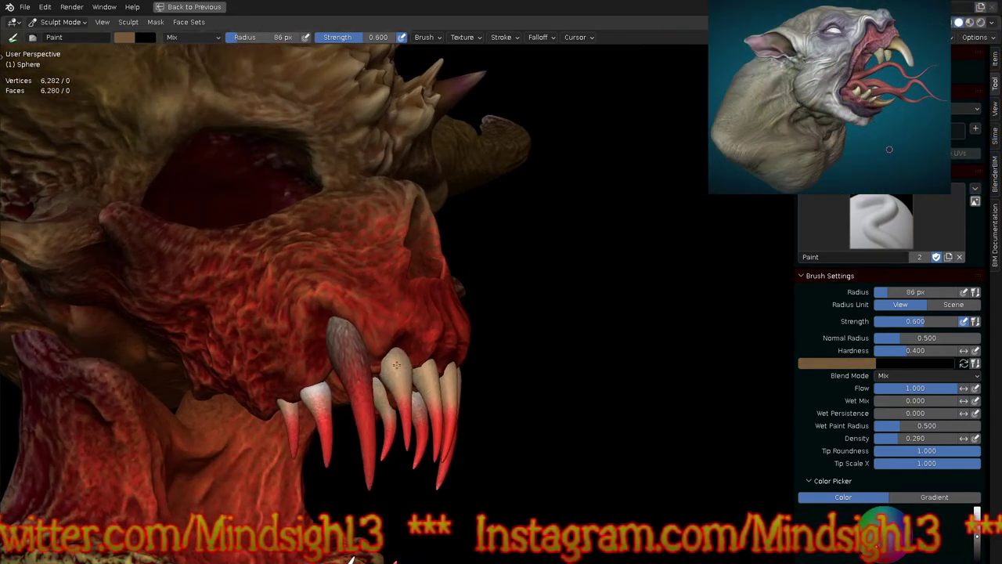
mouse_move(435, 373)
left_mouse_down()
mouse_move(447, 409)
mouse_move(454, 373)
left_mouse_up()
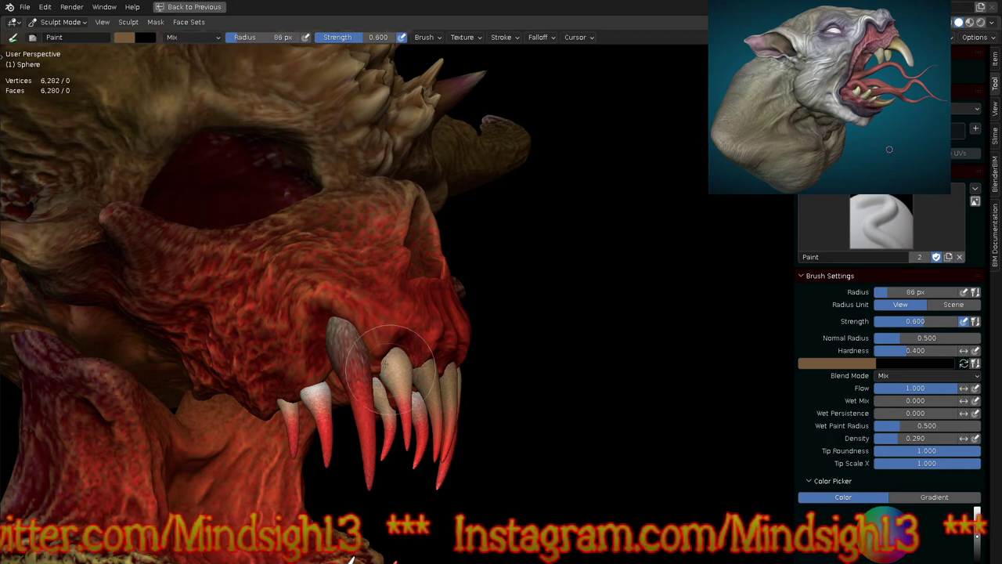
Step: Paint the darker brown over the bases of the remaining upper teeth, including the large fangs and the side teeth
key("alt+q")
key("alt+q")
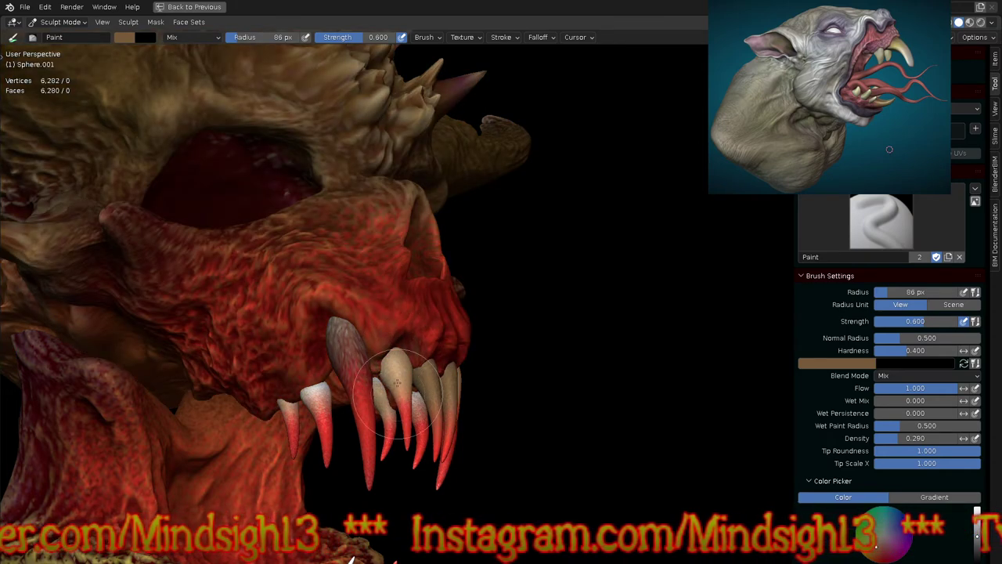
key("alt+q")
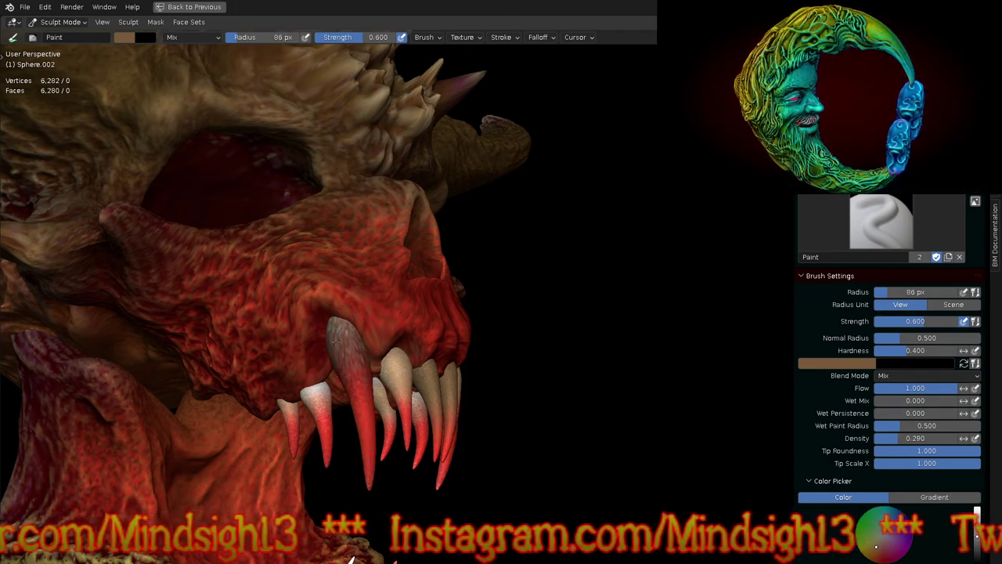
middle_click_drag(479, 379, 414, 312)
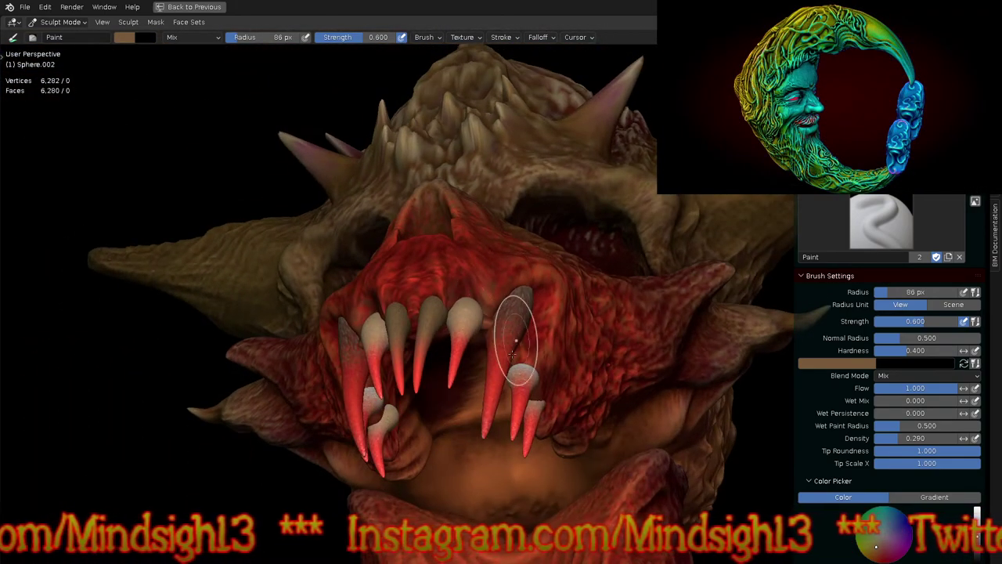
key("alt+q")
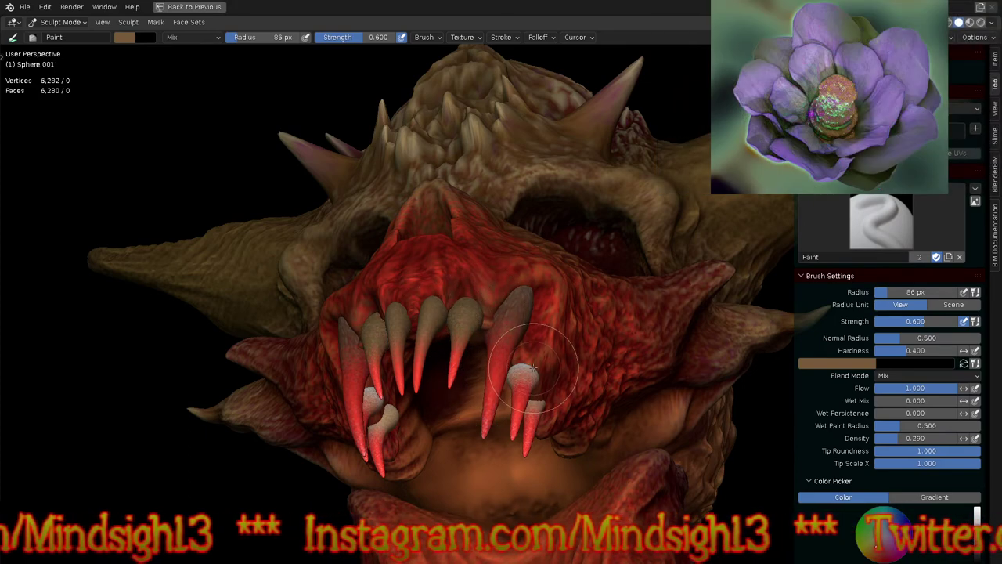
key("alt+q")
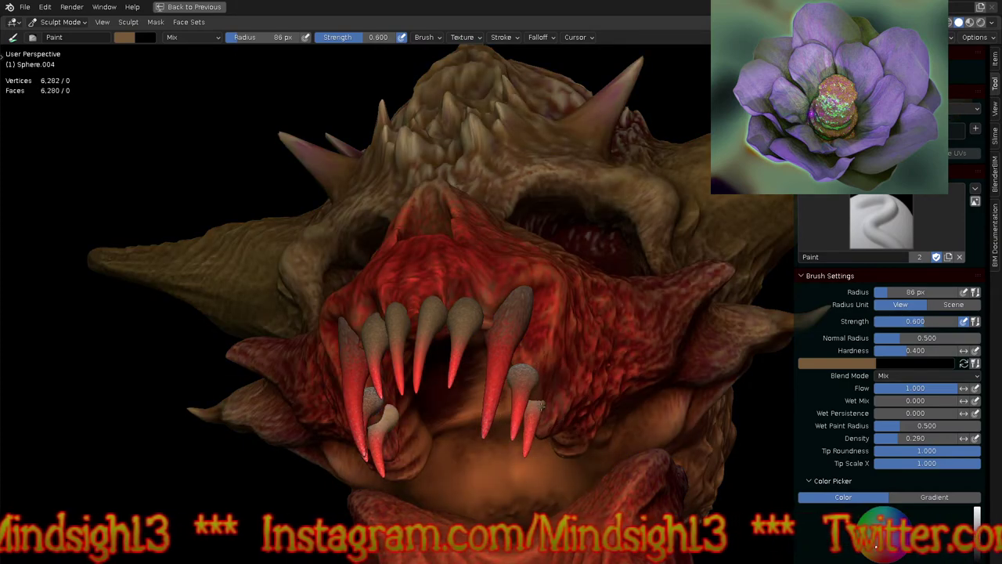
middle_click_drag(512, 418, 528, 403)
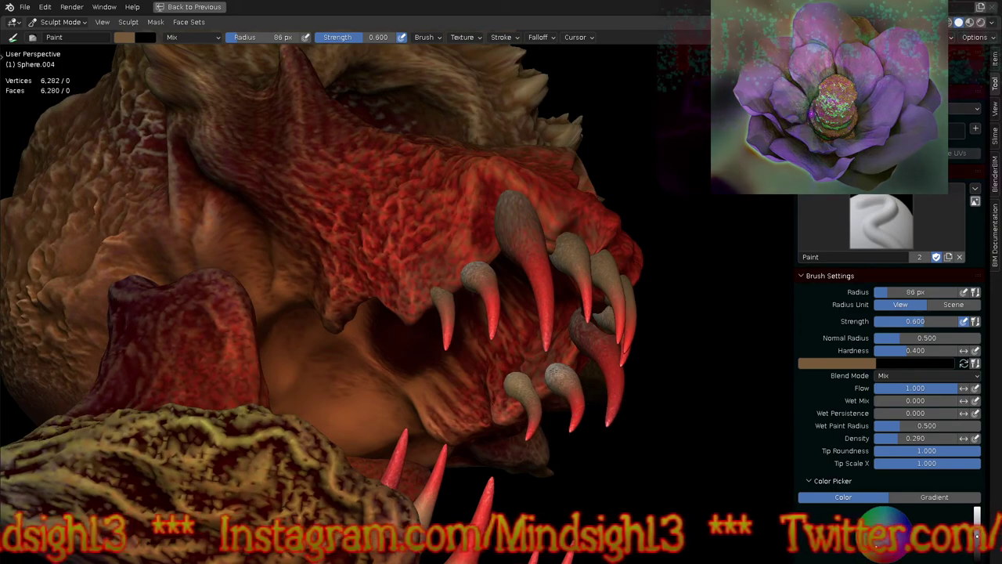
Step: Switch to the upper skull and pull the gum around the upper teeth into shape with the Grab brush
key("alt+q")
key("g")
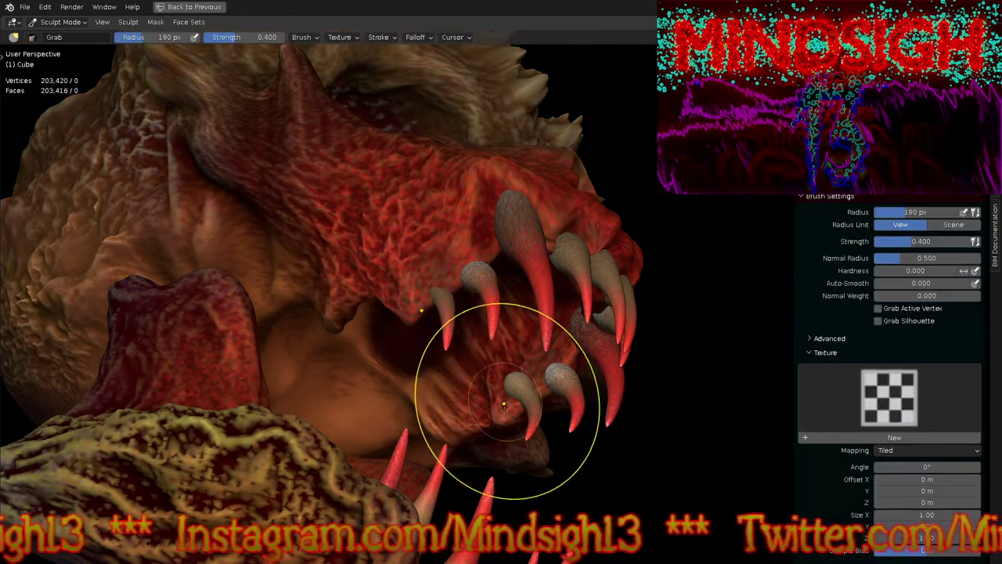
scroll(505, 405, "up", 5)
left_click_drag(523, 357, 501, 334)
left_click_drag(597, 328, 616, 338)
left_click_drag(640, 233, 585, 212)
mouse_move(573, 210)
middle_mouse_down()
mouse_move(523, 244)
mouse_move(508, 241)
middle_mouse_up()
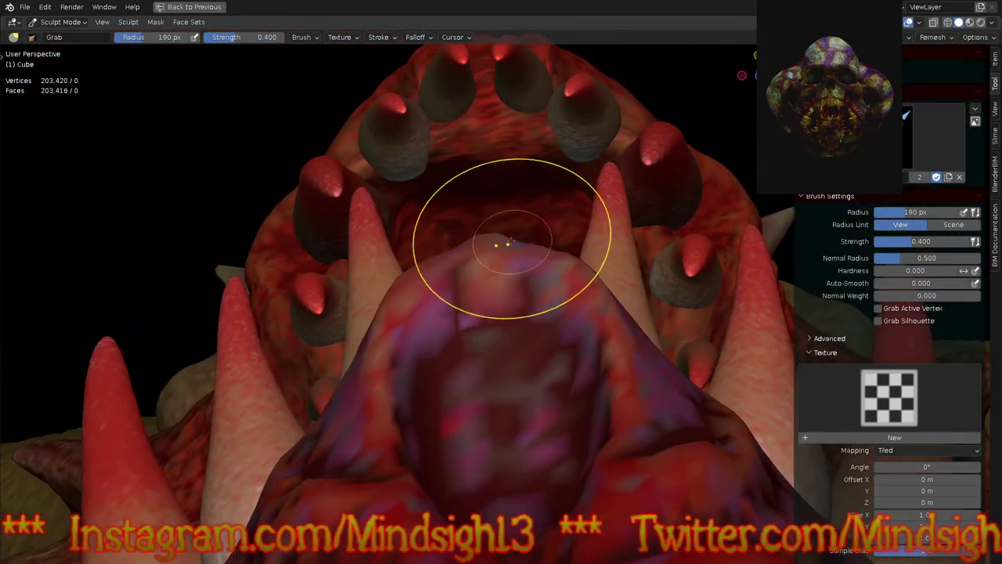
Step: Reshape the inner gum behind the front upper teeth with Grab strokes
left_click_drag(430, 178, 437, 235)
left_click_drag(459, 172, 477, 137)
mouse_move(509, 167)
left_mouse_down()
mouse_move(504, 151)
mouse_move(497, 166)
mouse_move(548, 139)
mouse_move(552, 154)
mouse_move(511, 110)
mouse_move(567, 152)
mouse_move(548, 166)
mouse_move(561, 159)
left_mouse_up()
middle_click_drag(517, 210, 519, 314, "ctrl")
middle_click_drag(548, 274, 569, 371)
middle_click_drag(562, 329, 557, 462, "ctrl")
mouse_move(587, 328)
middle_mouse_down("shift")
mouse_move(577, 365)
mouse_move(540, 416)
mouse_move(523, 298)
mouse_move(450, 294)
middle_mouse_up("shift")
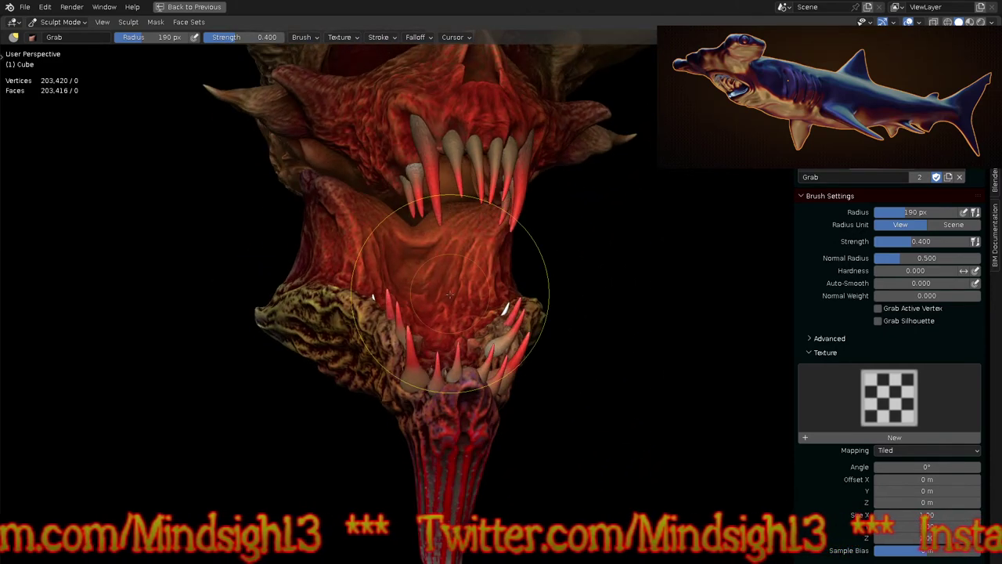
Step: Set the Paint brush colour to yellow and paint it over the inner throat area of the lower jaw
key("shift+space")
left_click(445, 292)
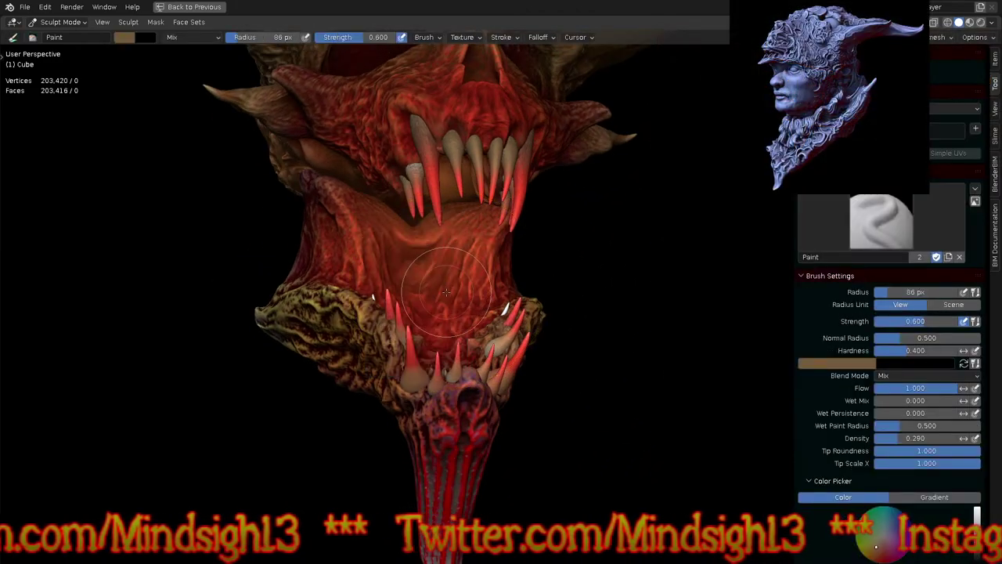
key("alt+q")
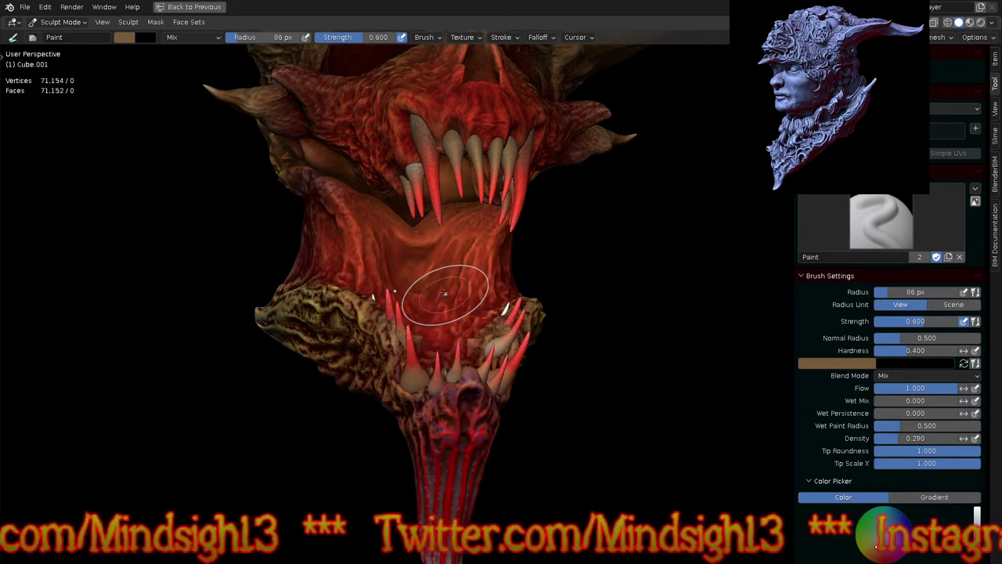
left_click(124, 37)
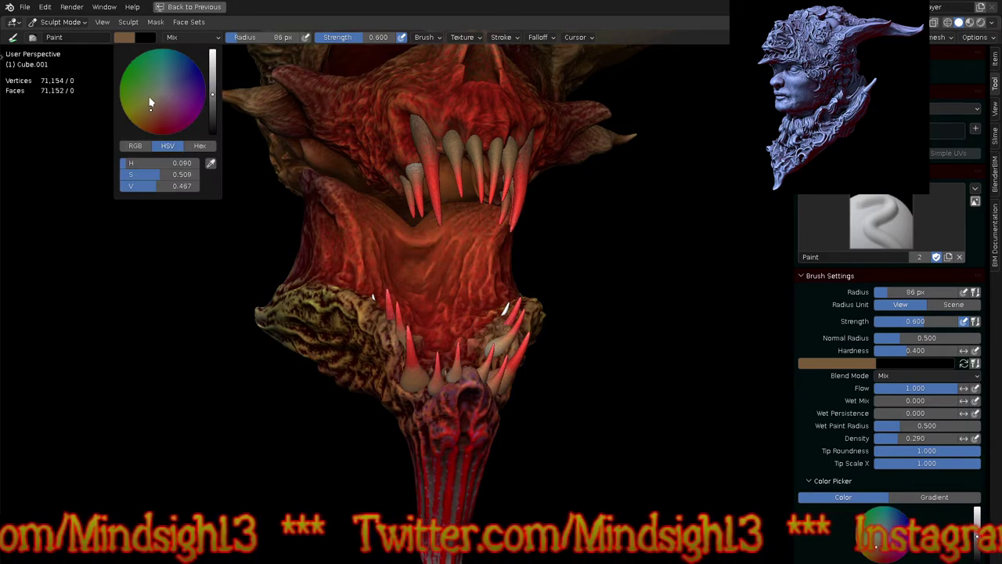
left_click(148, 104)
left_click_drag(213, 72, 212, 63)
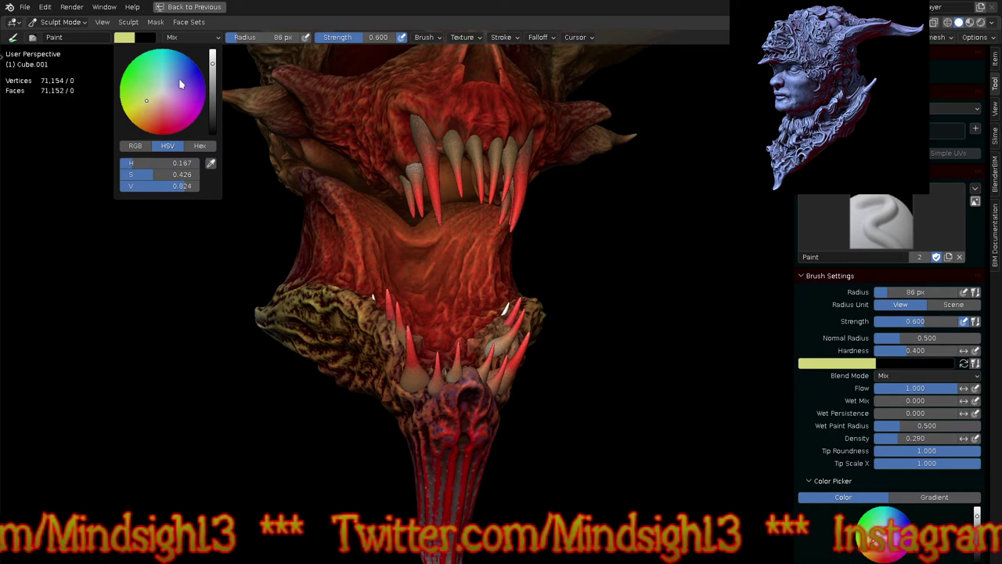
left_click(137, 108)
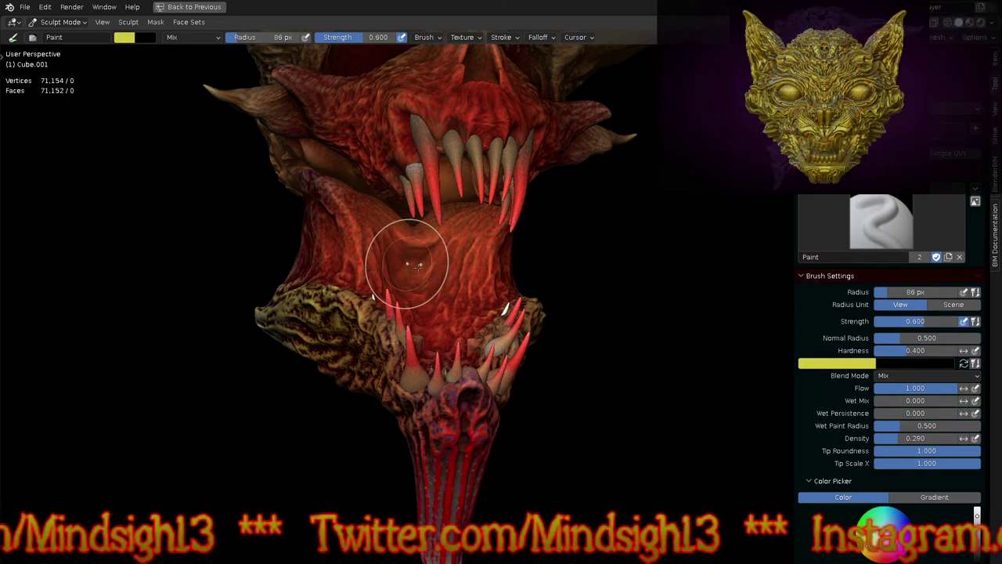
left_click_drag(457, 238, 491, 245)
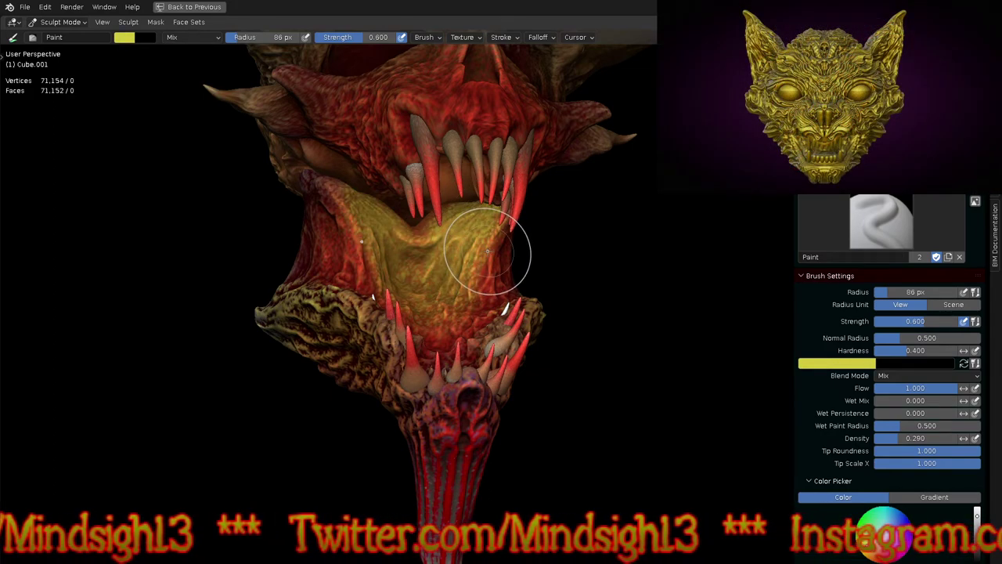
Step: Set the brush strength to 0.344 and the radius to 189 px, and blend yellow softly over the inside of the jaw
left_click(485, 281)
key("shift+f")
left_click(509, 293)
middle_click_drag(509, 296, 434, 312)
mouse_move(434, 313)
left_mouse_down()
mouse_move(407, 339)
mouse_move(430, 284)
mouse_move(450, 322)
left_mouse_up()
scroll(452, 286, "down", 4)
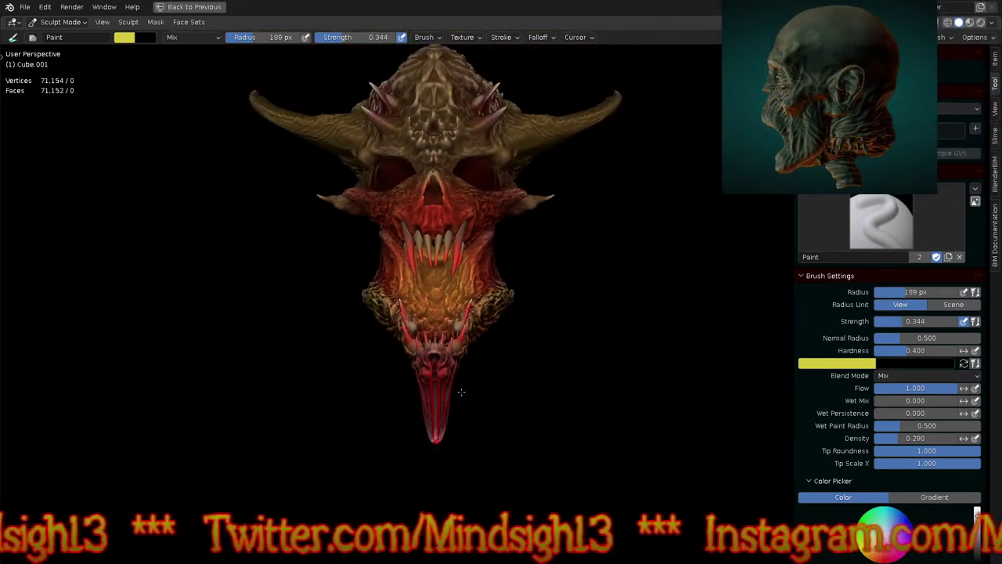
Step: Raise the viewport cavity valley to 2.190 in world space and 1.045 in screen space
middle_click_drag(481, 392, 525, 358)
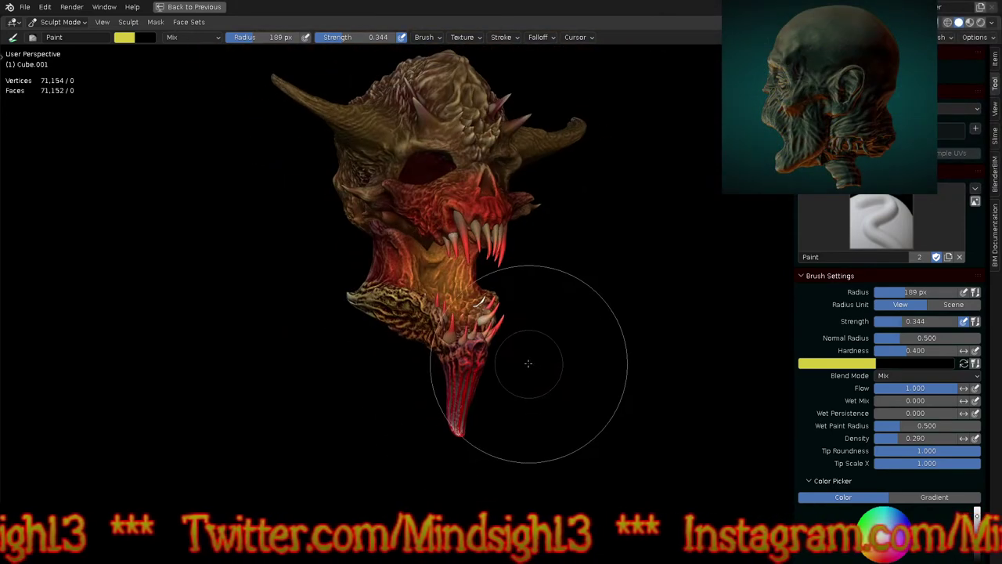
scroll(436, 212, "up", 5)
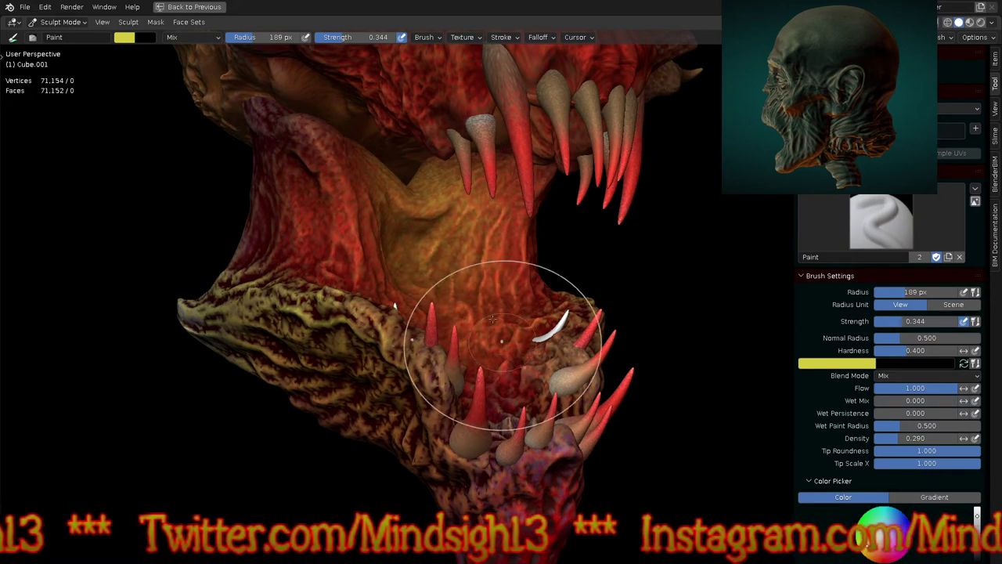
middle_click_drag(593, 380, 588, 441, "ctrl")
mouse_move(631, 388)
middle_mouse_down()
mouse_move(578, 380)
mouse_move(578, 364)
mouse_move(587, 392)
mouse_move(571, 425)
mouse_move(590, 327)
mouse_move(589, 466)
mouse_move(577, 420)
mouse_move(543, 407)
middle_mouse_up()
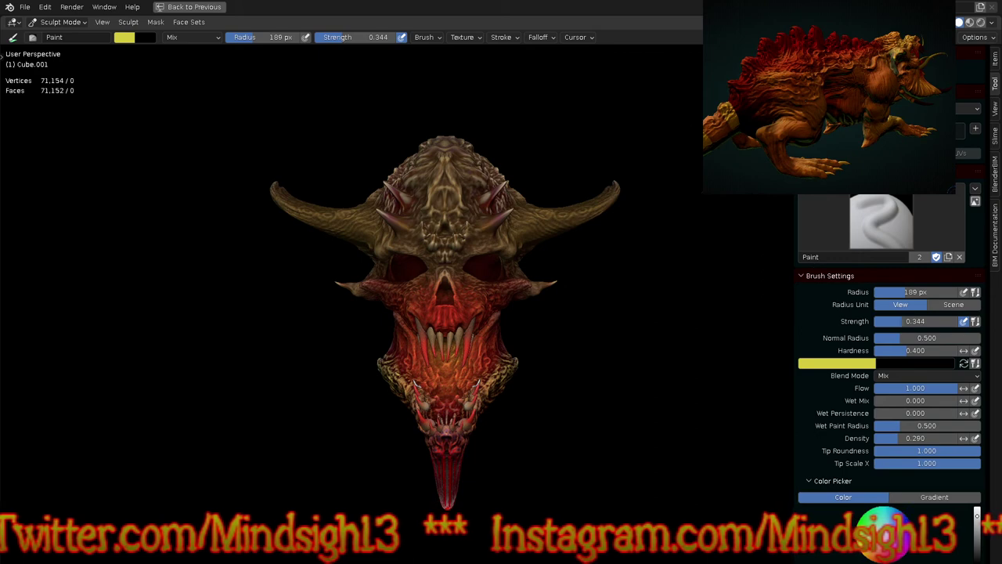
left_click(994, 24)
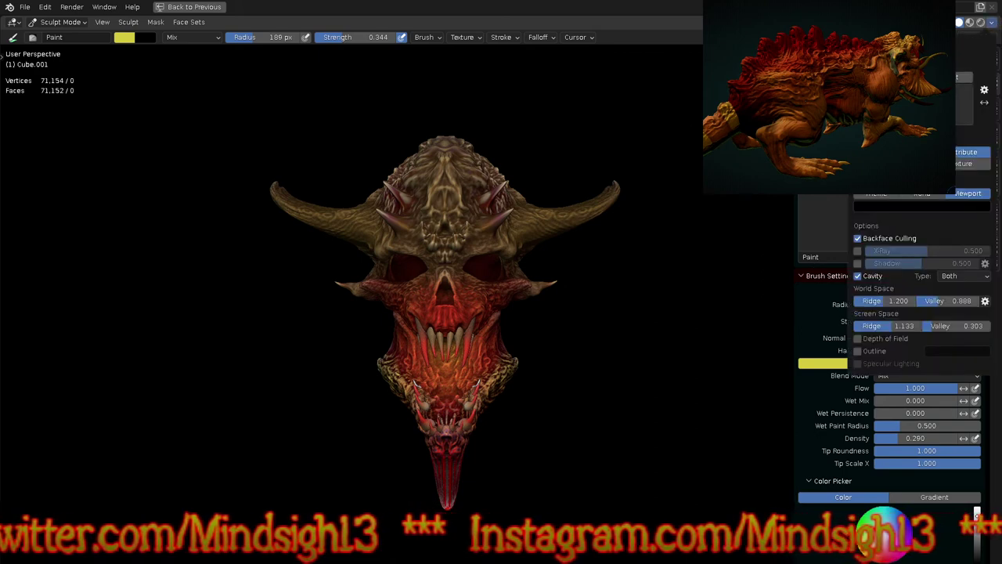
left_click_drag(952, 300, 978, 291)
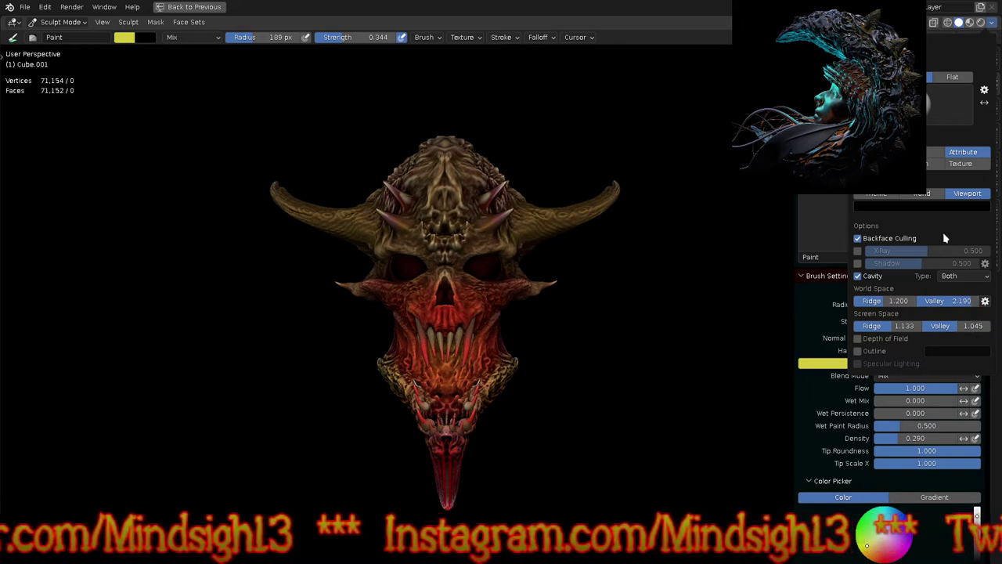
Step: Change the viewport matcap to the black sphere with a pale yellow glow along its lower edge
left_click(950, 104)
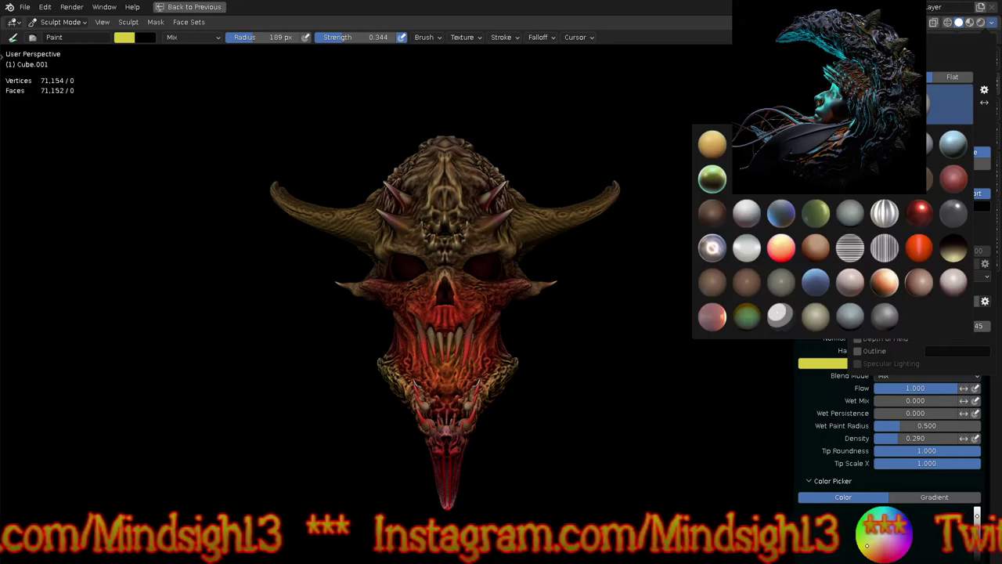
left_click(954, 250)
mouse_move(635, 274)
middle_mouse_down()
mouse_move(635, 335)
mouse_move(639, 235)
mouse_move(628, 219)
mouse_move(634, 278)
mouse_move(699, 239)
mouse_move(687, 258)
mouse_move(758, 260)
middle_mouse_up()
mouse_move(671, 313)
middle_mouse_down()
mouse_move(767, 303)
mouse_move(619, 298)
mouse_move(595, 325)
mouse_move(547, 338)
middle_mouse_up()
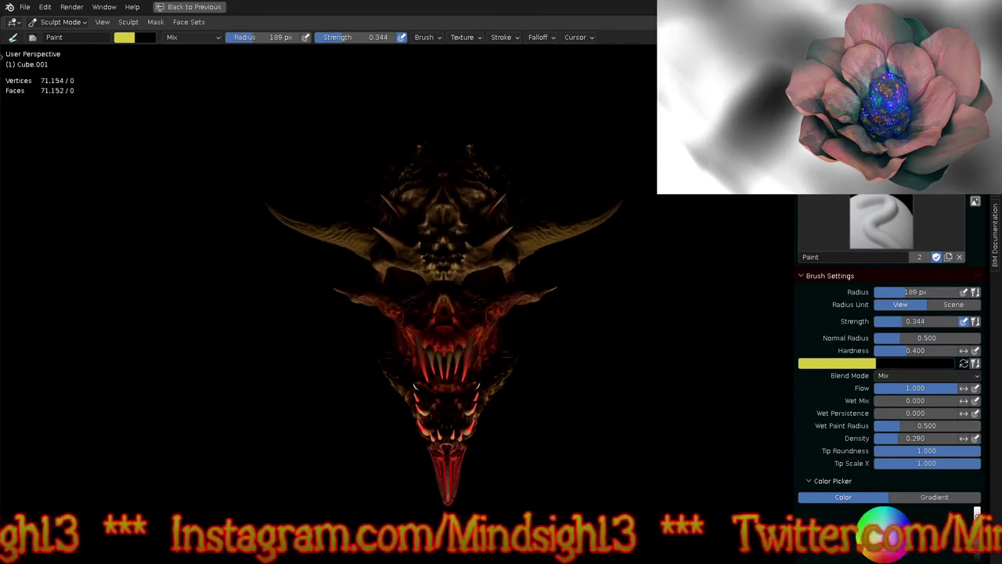
Step: Change the viewport matcap to the bright orange-red sphere and hide the sidebar
left_click(993, 23)
left_click(915, 104)
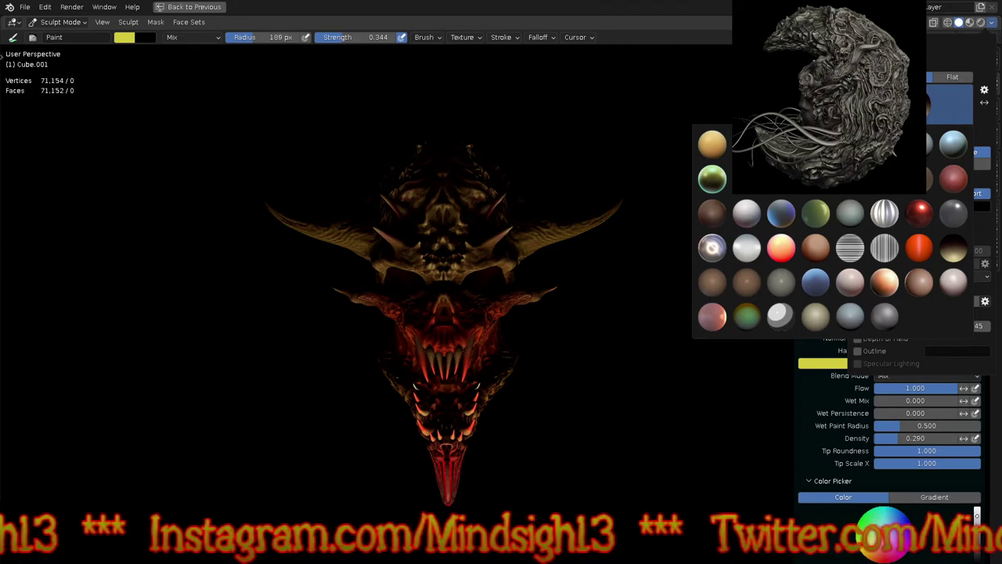
left_click(923, 245)
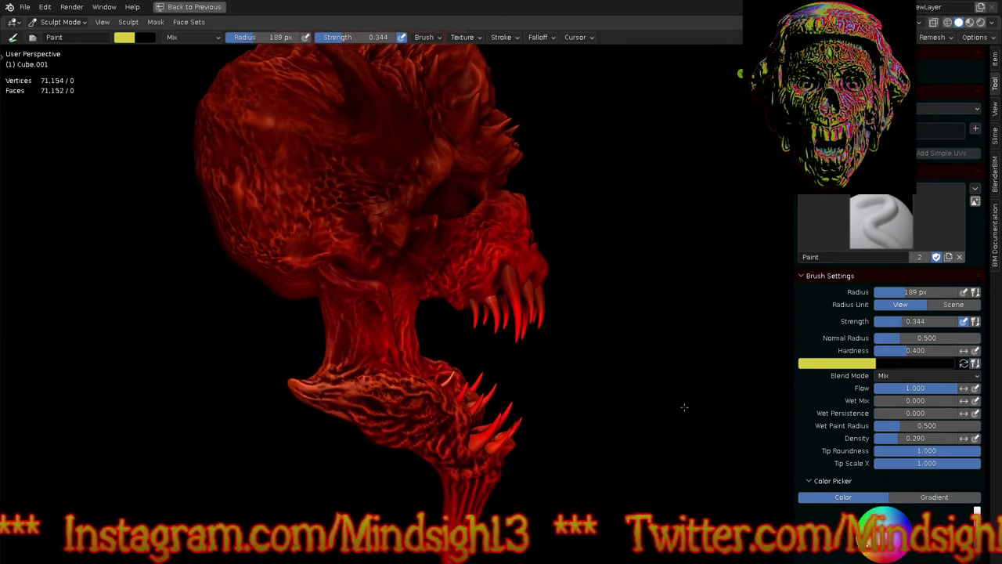
key("n")
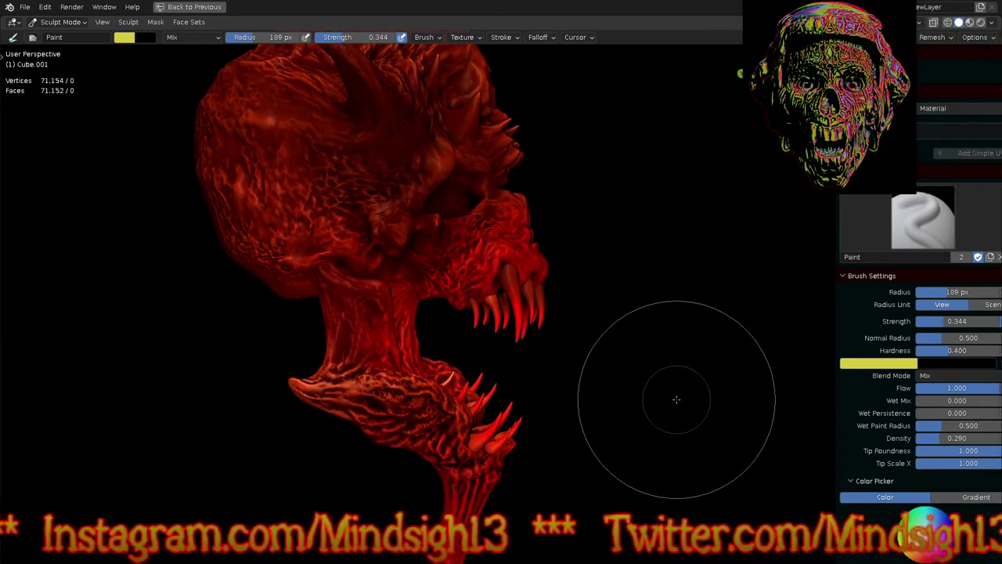
mouse_move(667, 295)
middle_mouse_down("shift")
mouse_move(676, 363)
mouse_move(738, 351)
mouse_move(749, 380)
mouse_move(731, 394)
mouse_move(538, 344)
mouse_move(525, 367)
middle_mouse_up("shift")
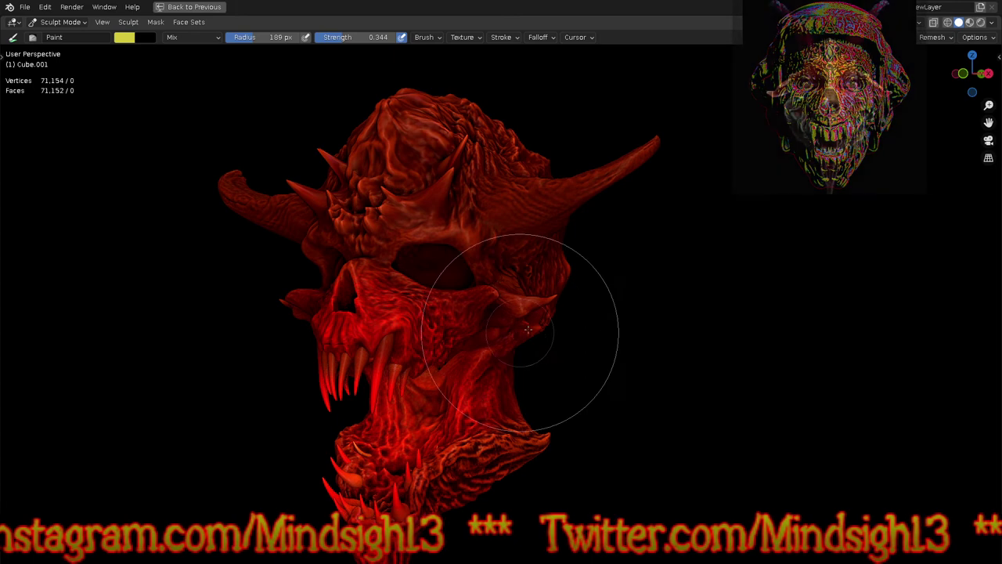
Step: Choose the Draw Sharp brush and switch sculpting from the jaw object to the skull object
key("q")
left_click(529, 320)
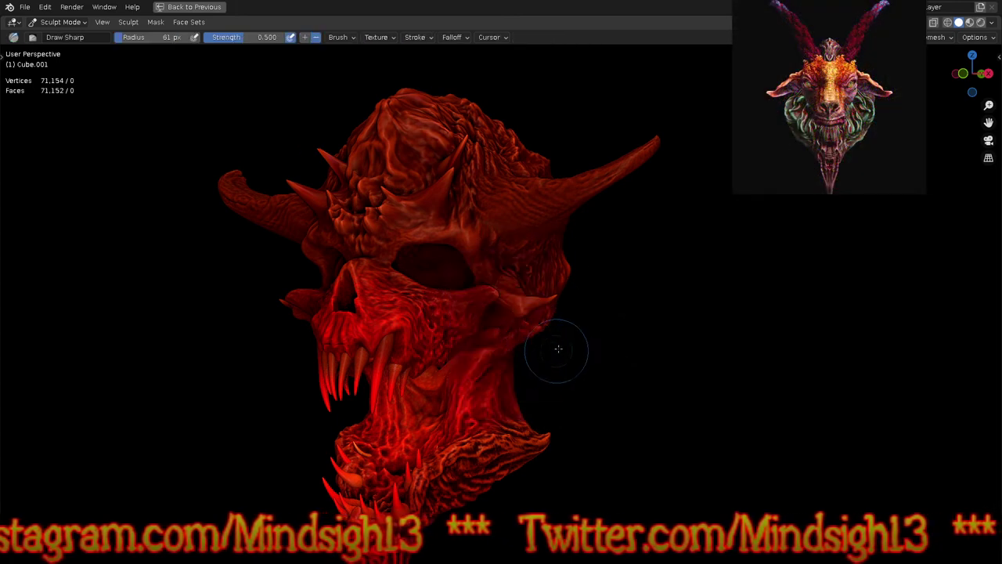
middle_click_drag(577, 363, 543, 186)
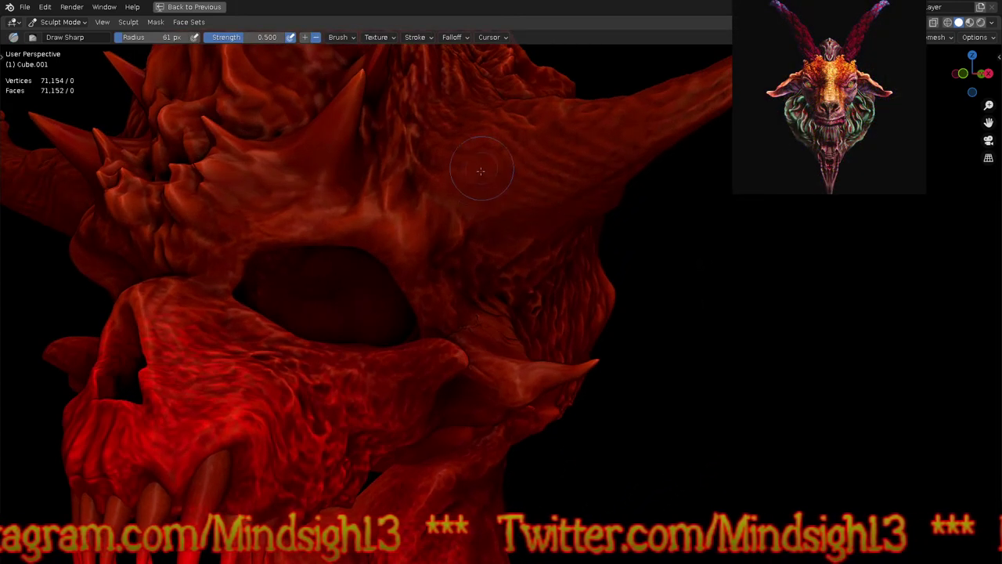
key("alt+q")
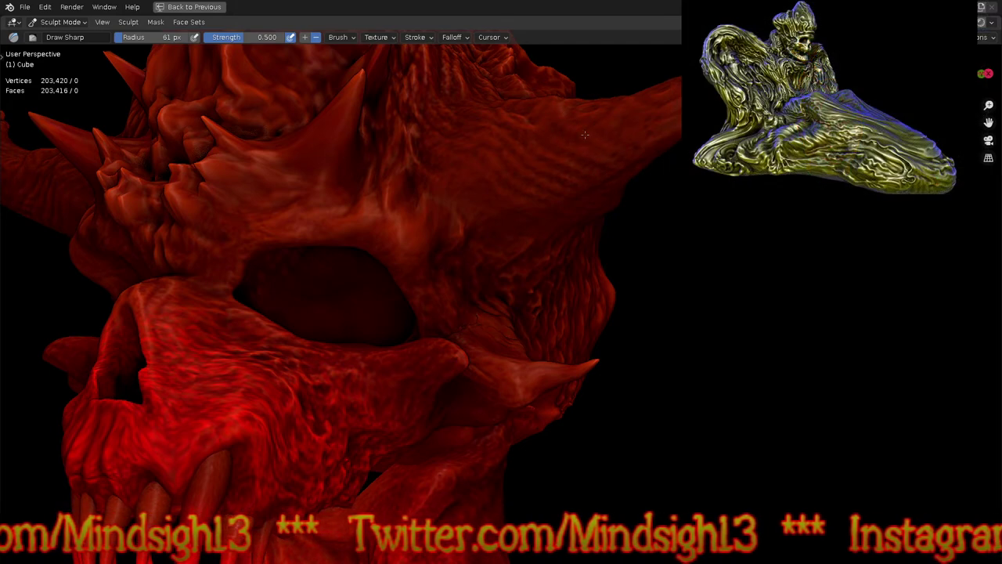
Step: Carve rippled grooves and ring-shaped wrinkles along the large side horns with the Draw Sharp brush
middle_click_drag(626, 235, 665, 324, "ctrl")
middle_click_drag(706, 266, 629, 219)
mouse_move(674, 265)
middle_mouse_down("ctrl")
mouse_move(670, 217)
mouse_move(519, 307)
mouse_move(456, 359)
mouse_move(444, 332)
middle_mouse_up("ctrl")
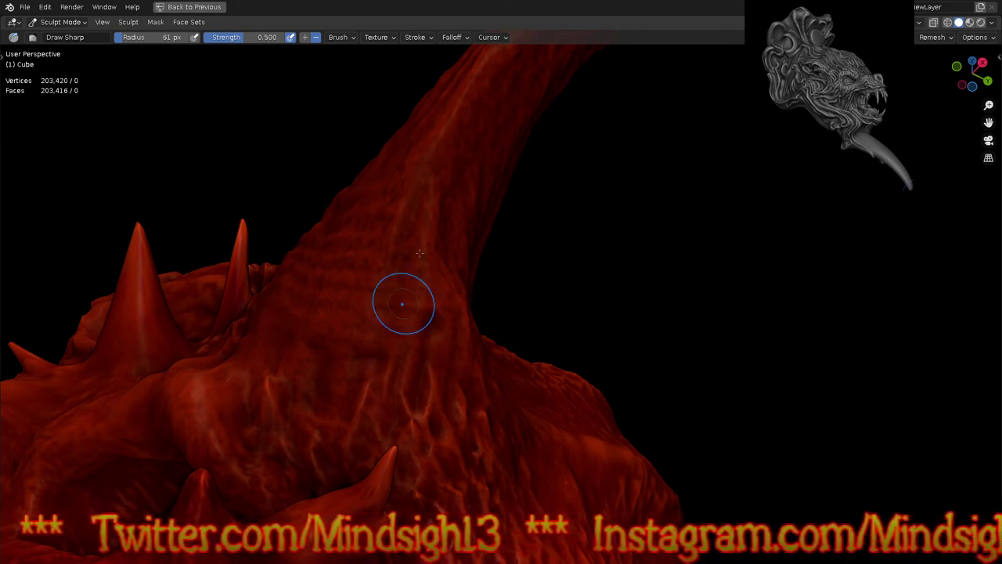
scroll(414, 269, "down", 4)
mouse_move(414, 268)
middle_mouse_down()
mouse_move(418, 287)
mouse_move(457, 272)
mouse_move(469, 206)
middle_mouse_up()
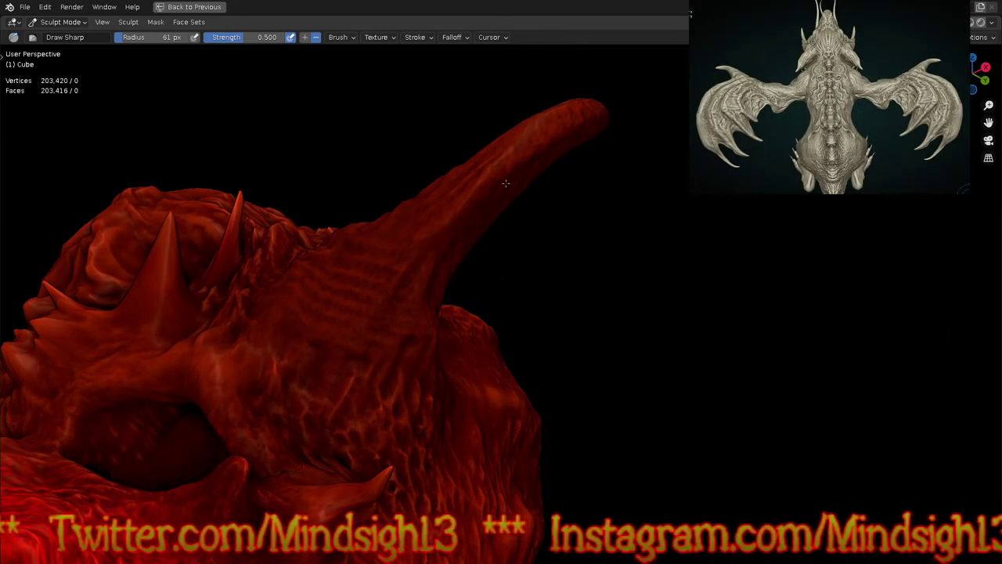
mouse_move(531, 190)
middle_mouse_down()
mouse_move(581, 251)
mouse_move(437, 235)
middle_mouse_up()
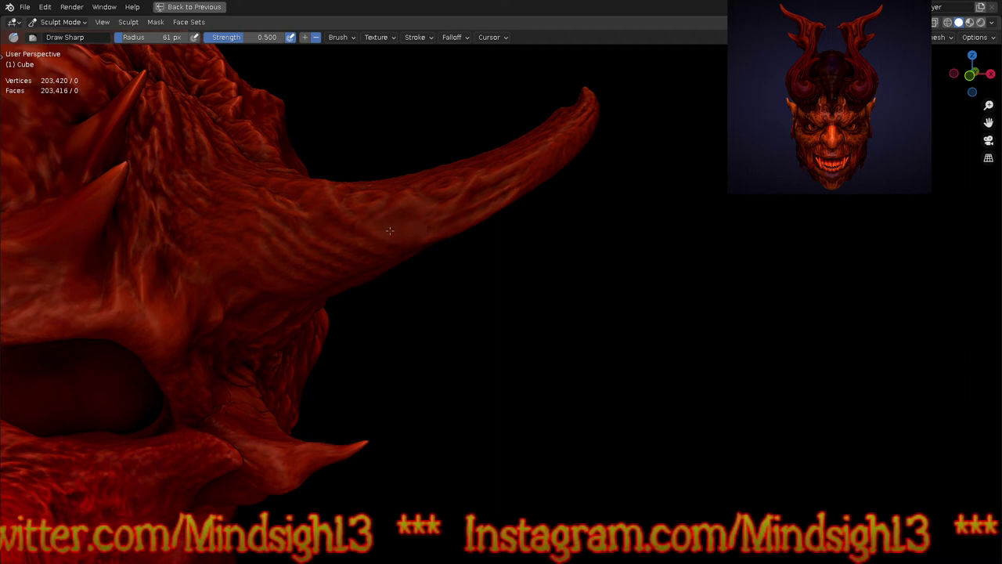
middle_click_drag(439, 214, 456, 144)
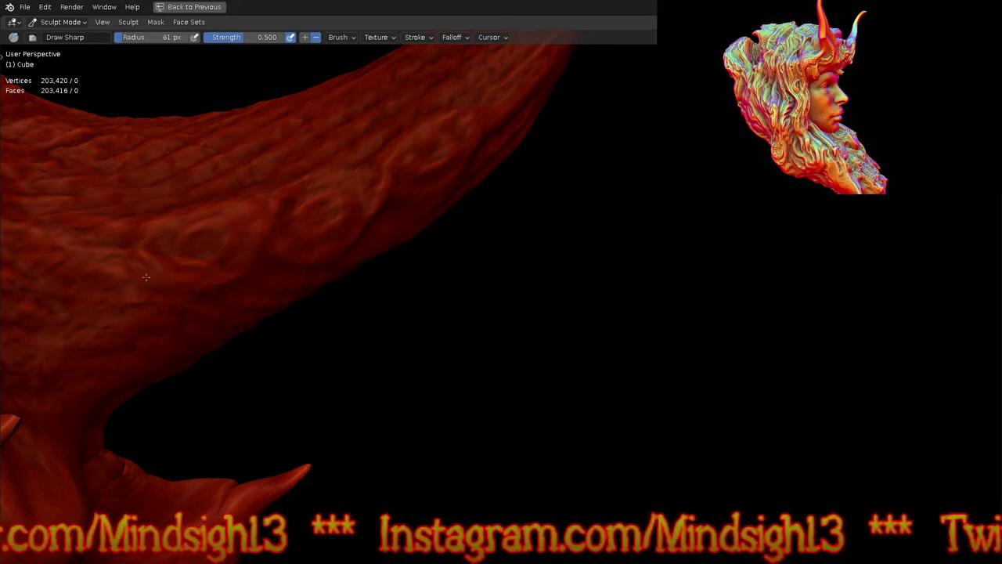
Step: Set the Grab brush radius to 91 px and pull the raised folds on the skull's crown outward
middle_click_drag(368, 279, 383, 410, "ctrl")
mouse_move(389, 331)
middle_mouse_down("shift")
mouse_move(541, 353)
mouse_move(589, 322)
mouse_move(577, 352)
mouse_move(588, 369)
middle_mouse_up("shift")
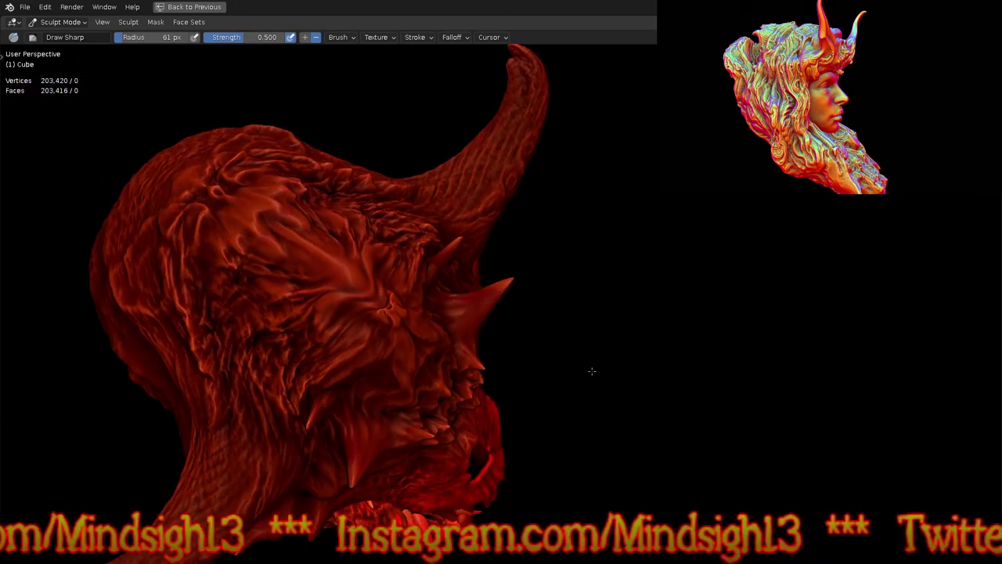
scroll(357, 289, "up", 3)
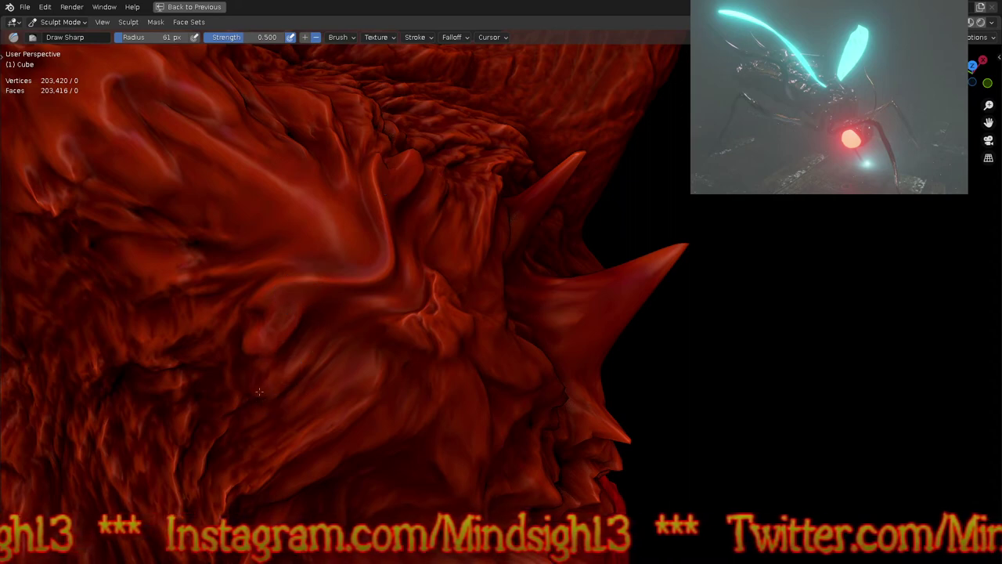
key("g")
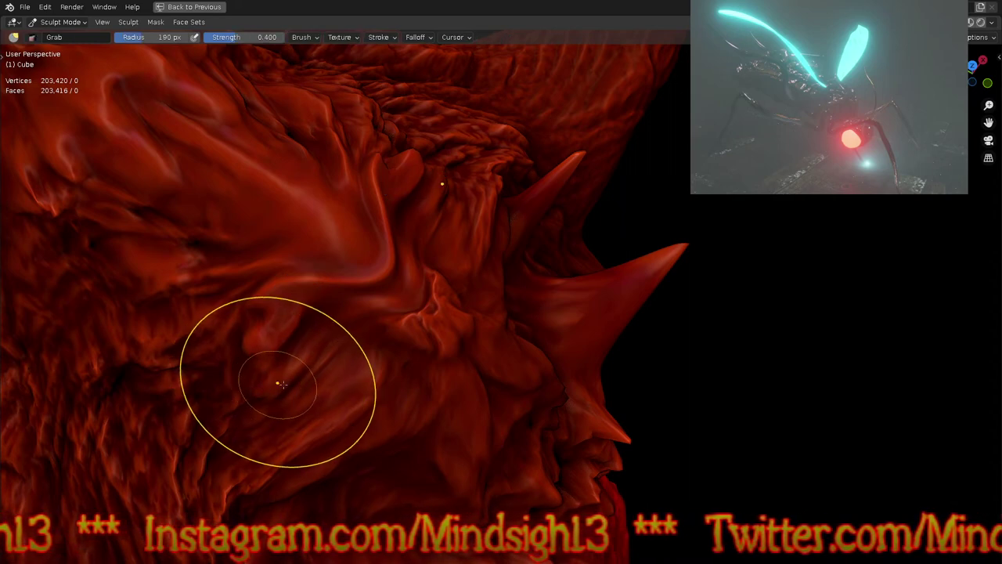
key("f")
left_click(248, 397)
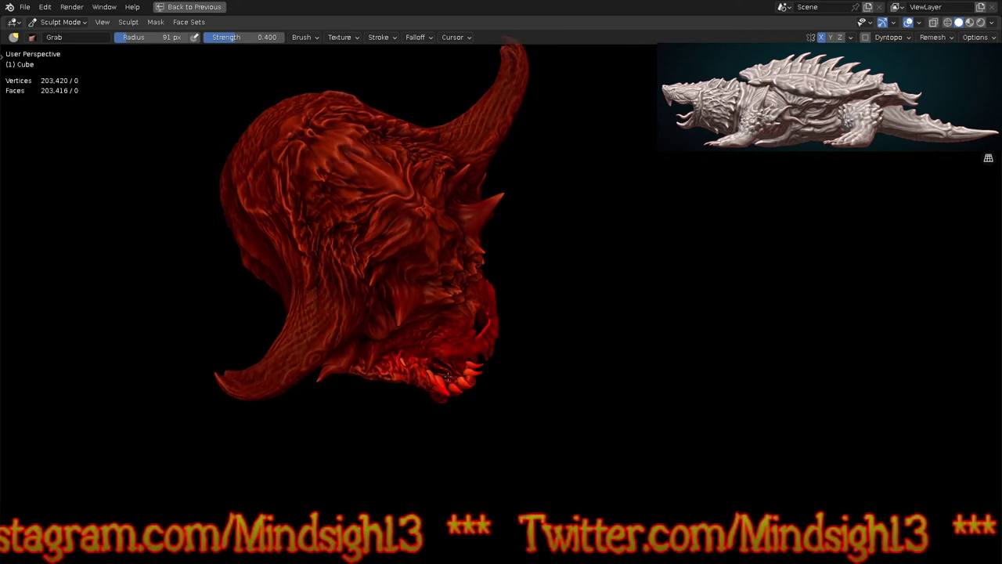
Step: Pull the side teeth of the small forehead skull face outward and upward into curved fangs with the Grab brush
mouse_move(470, 345)
middle_mouse_down()
mouse_move(487, 350)
mouse_move(450, 329)
mouse_move(441, 304)
mouse_move(468, 338)
middle_mouse_up()
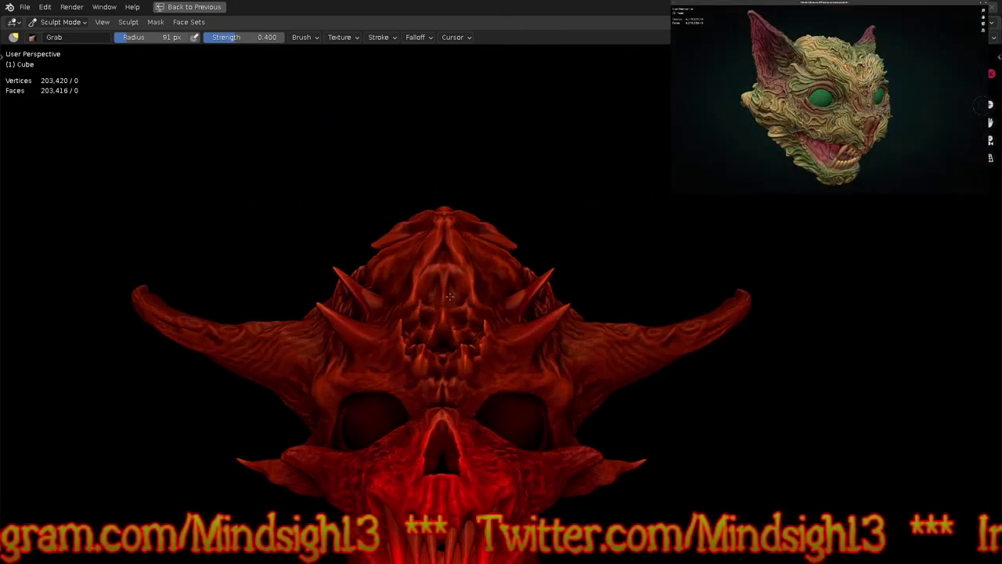
scroll(463, 313, "up", 3)
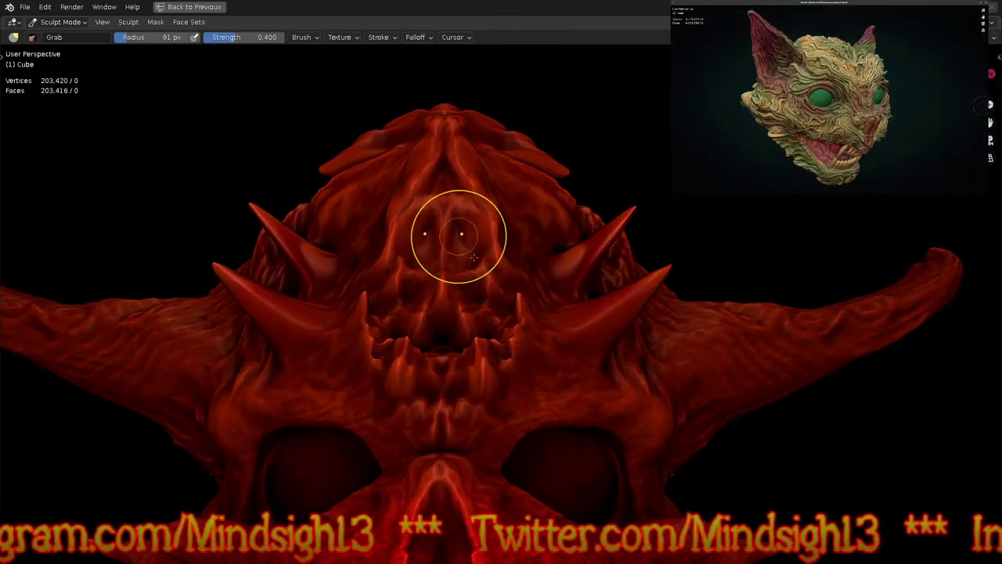
middle_click_drag(538, 386, 530, 289, "ctrl")
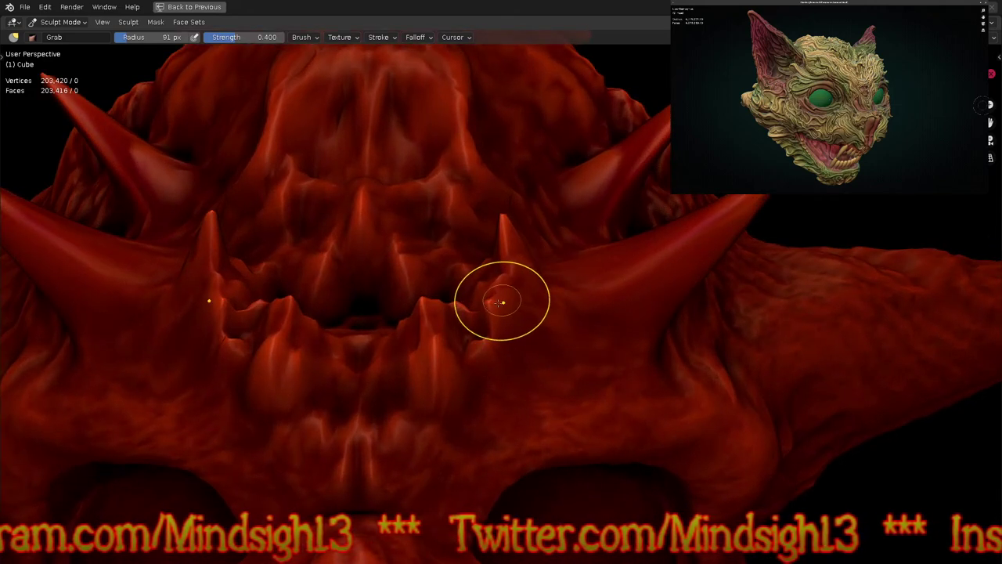
left_click_drag(491, 297, 511, 259)
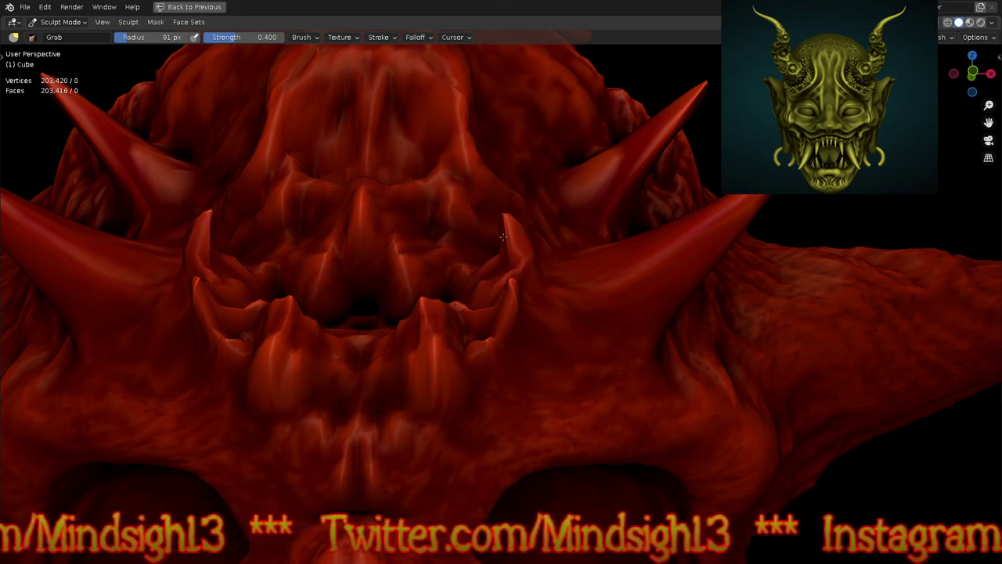
Step: Examine the forehead face, horns and open jaw from the front, above and at an angle
scroll(518, 254, "down", 6)
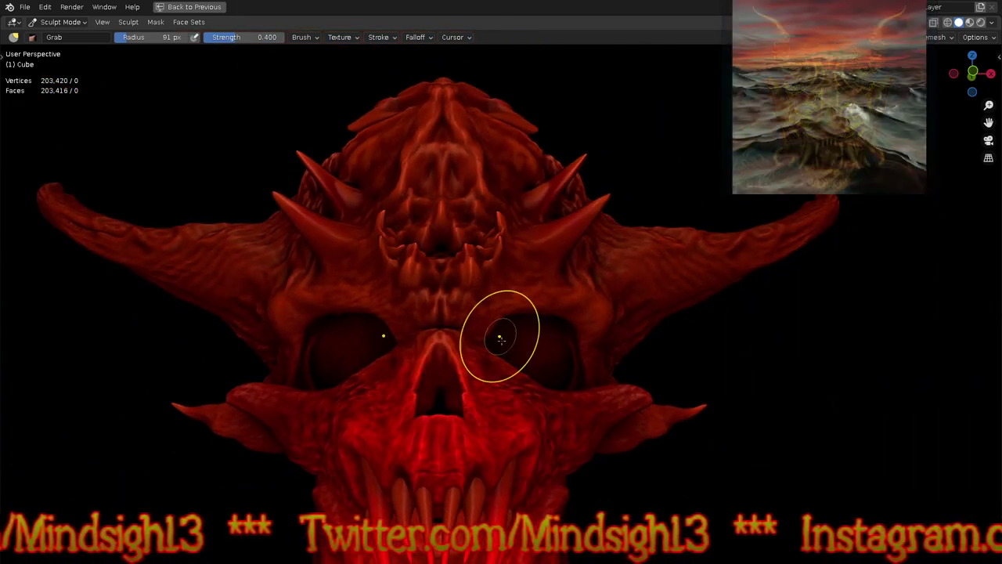
mouse_move(491, 347)
middle_mouse_down()
mouse_move(578, 347)
mouse_move(552, 329)
middle_mouse_up()
scroll(554, 331, "down", 4)
scroll(552, 329, "up", 4)
mouse_move(530, 291)
middle_mouse_down()
mouse_move(548, 343)
mouse_move(584, 363)
mouse_move(587, 438)
mouse_move(519, 381)
mouse_move(485, 224)
middle_mouse_up()
scroll(485, 224, "up", 4)
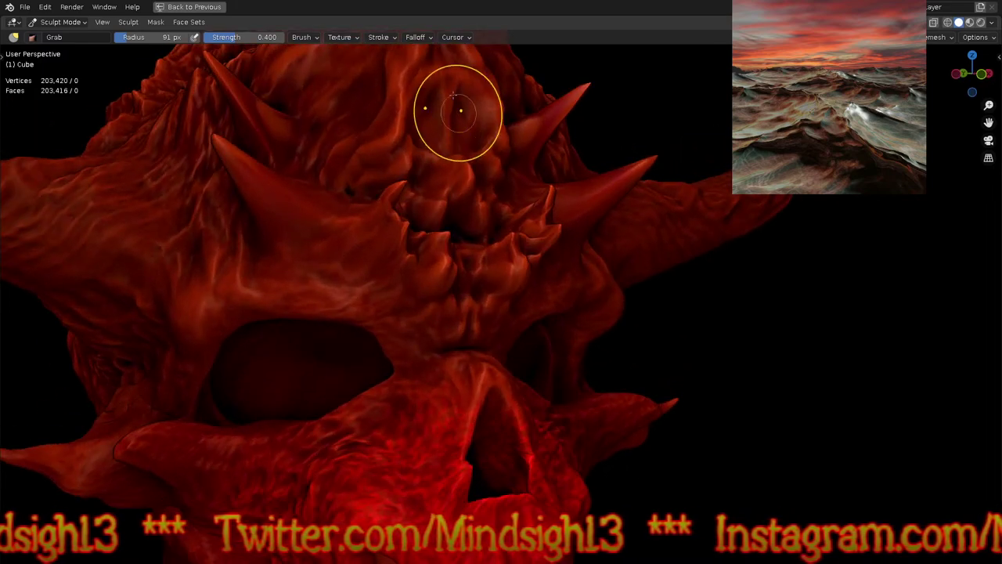
scroll(502, 161, "up", 3)
middle_click_drag(463, 206, 462, 219)
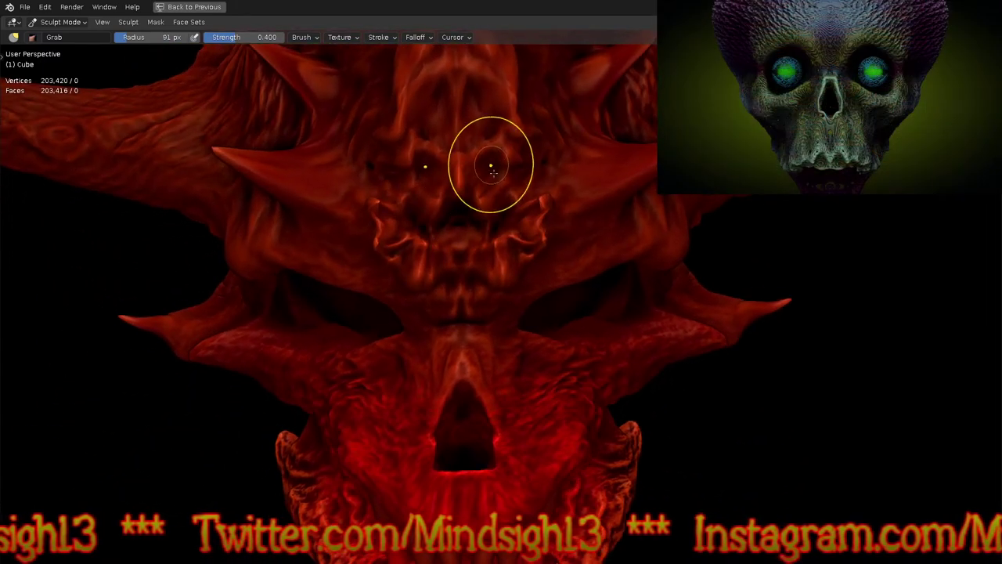
scroll(492, 227, "down", 3)
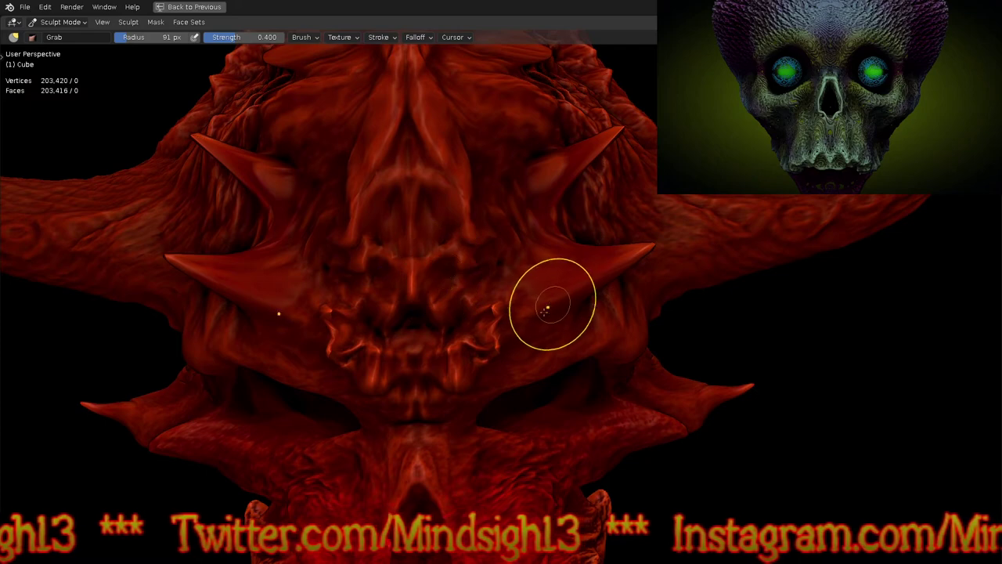
scroll(489, 356, "down", 4)
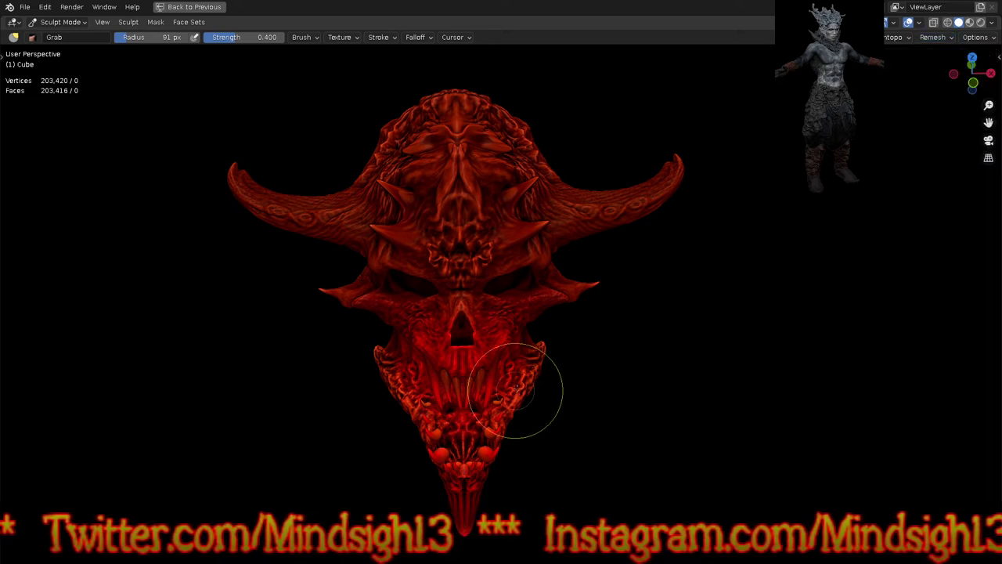
mouse_move(518, 432)
middle_mouse_down()
mouse_move(517, 352)
mouse_move(584, 477)
mouse_move(557, 426)
mouse_move(561, 392)
mouse_move(572, 408)
middle_mouse_up()
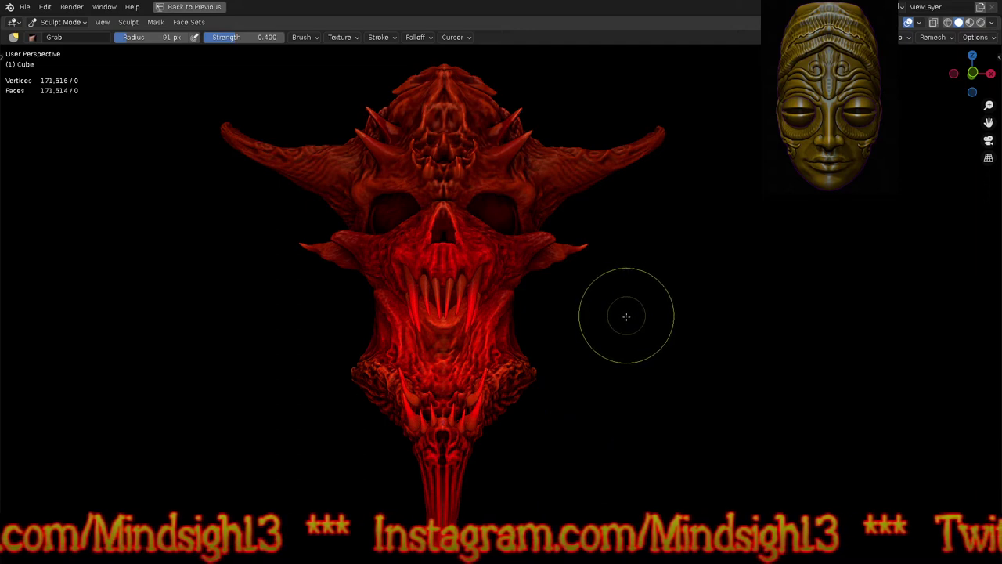
mouse_move(607, 397)
middle_mouse_down()
mouse_move(615, 351)
mouse_move(721, 365)
mouse_move(723, 420)
mouse_move(741, 456)
mouse_move(716, 347)
mouse_move(644, 308)
mouse_move(658, 329)
middle_mouse_up()
middle_click_drag(451, 265, 439, 177, "ctrl")
mouse_move(566, 163)
middle_mouse_down()
mouse_move(543, 129)
mouse_move(512, 174)
mouse_move(541, 183)
mouse_move(583, 394)
mouse_move(577, 415)
middle_mouse_up()
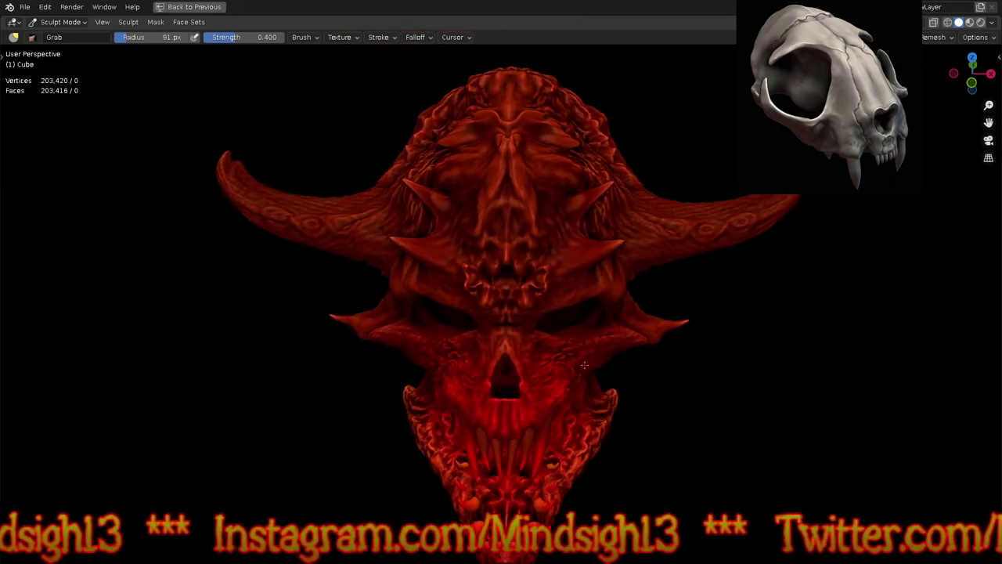
middle_click_drag(584, 365, 578, 273)
Step: Voxel remesh the skull at a voxel size of 0.007391 m
left_click(935, 38)
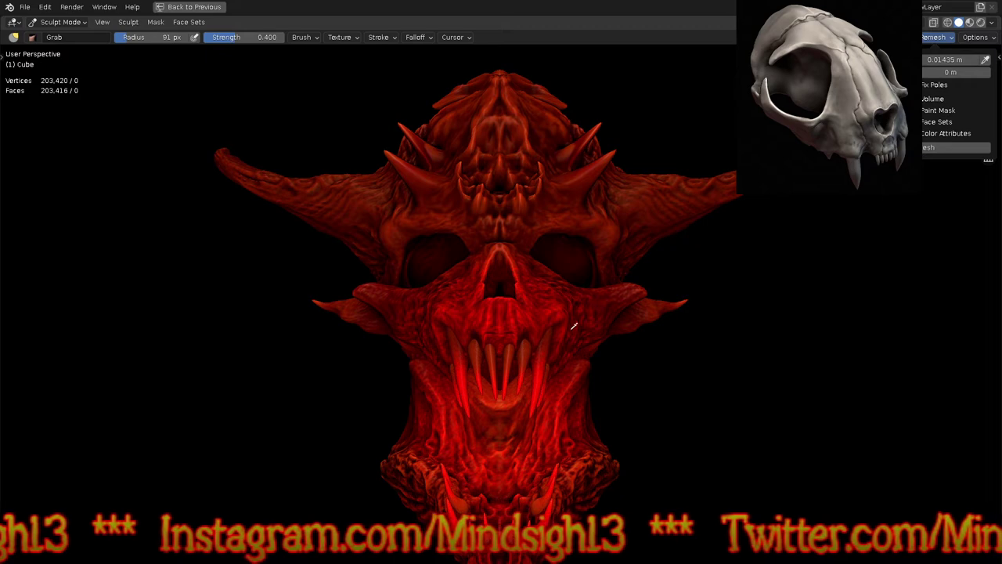
left_click(935, 39)
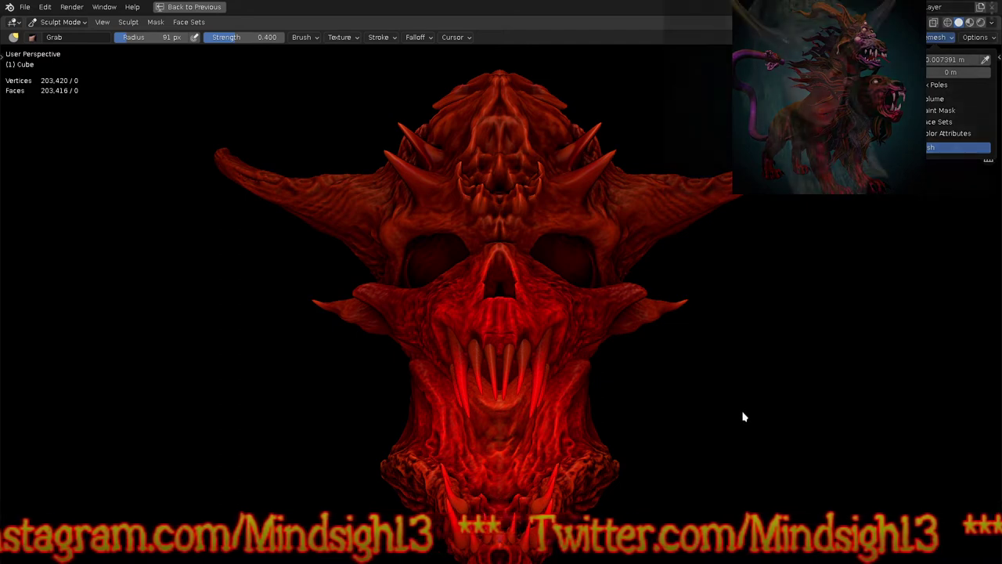
key("ctrl+z")
Step: Set the Grab brush radius to 249 px and stretch the back of the skull backwards in side view
middle_click_drag(745, 407, 681, 332, "shift")
middle_click_drag(578, 300, 687, 314)
middle_click_drag(622, 341, 637, 367, "ctrl")
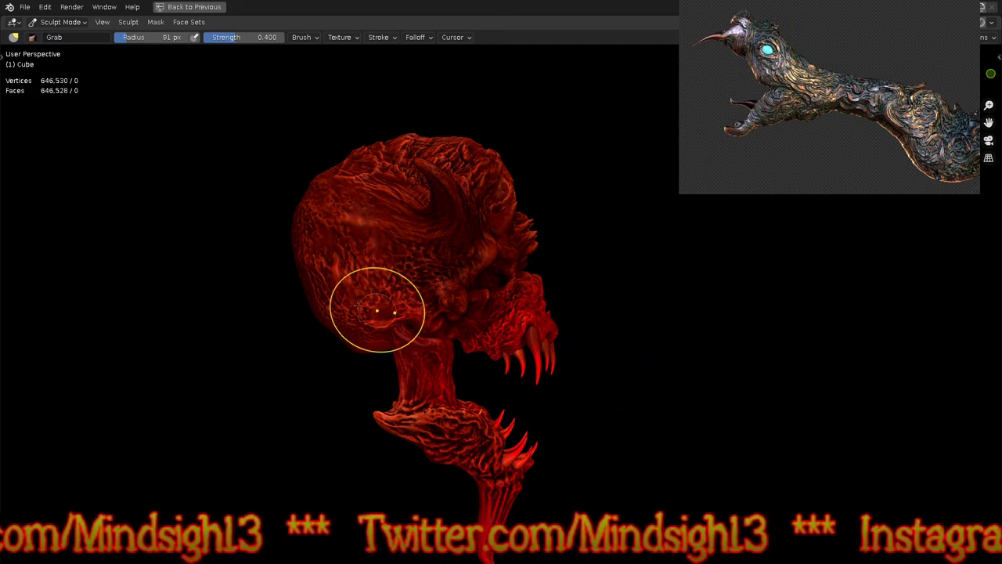
key("f")
left_click(329, 321)
middle_click_drag(328, 323, 314, 314, "alt")
left_click_drag(438, 141, 398, 192)
mouse_move(261, 206)
left_mouse_down()
mouse_move(208, 204)
mouse_move(166, 175)
left_mouse_up()
mouse_move(306, 321)
left_mouse_down()
mouse_move(255, 284)
mouse_move(211, 299)
left_mouse_up()
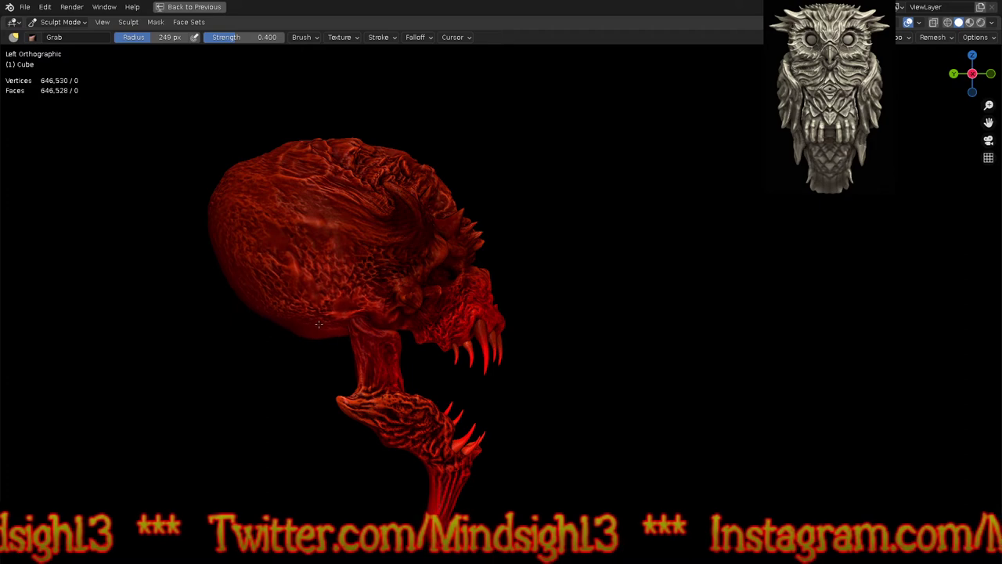
Step: Reshape the rear of the cheekbone above the jaw opening with the Grab brush
middle_click_drag(376, 329, 385, 237, "ctrl")
middle_click_drag(432, 259, 391, 269)
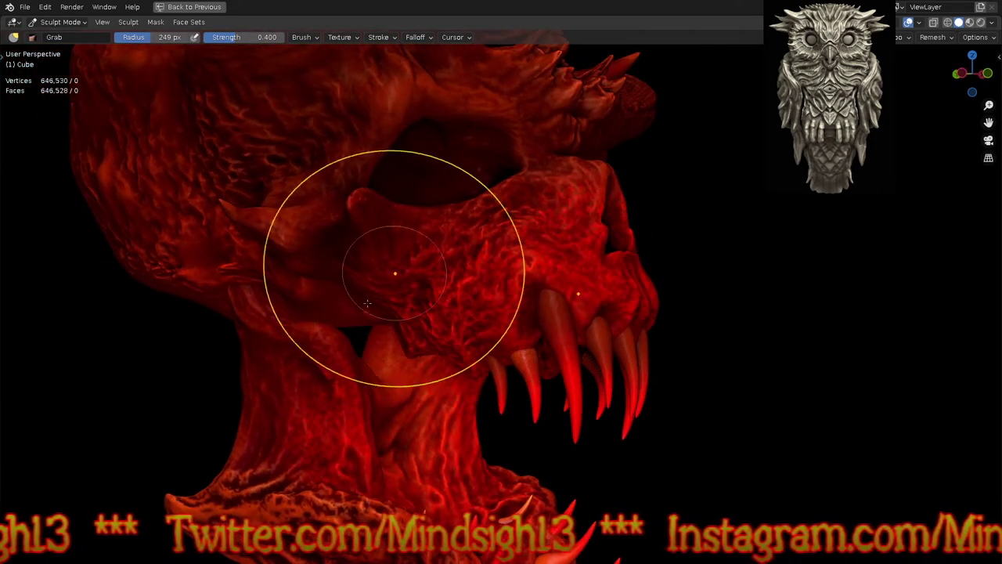
middle_click_drag(291, 328, 433, 273)
left_click_drag(367, 286, 421, 333)
left_click_drag(415, 268, 470, 287)
Step: Pull the cheek spikes outward into longer, tapering horns with the Grab brush
mouse_move(470, 286)
middle_mouse_down()
mouse_move(519, 287)
mouse_move(307, 247)
mouse_move(280, 188)
mouse_move(280, 199)
middle_mouse_up()
scroll(313, 199, "down", 8)
mouse_move(365, 309)
middle_mouse_down()
mouse_move(446, 252)
mouse_move(441, 233)
mouse_move(458, 219)
mouse_move(521, 181)
middle_mouse_up()
middle_click_drag(572, 257, 510, 166)
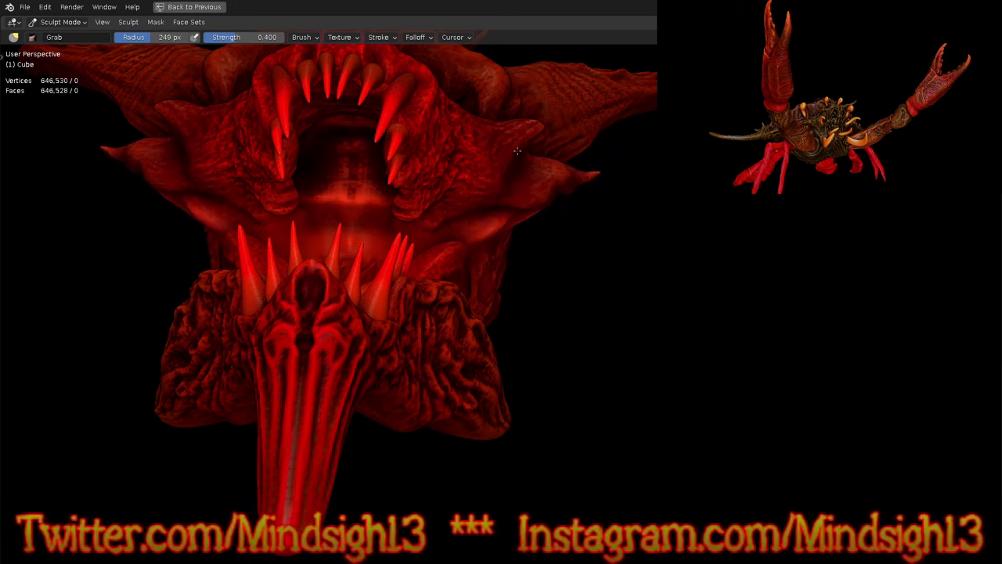
middle_click_drag(624, 206, 506, 227)
left_click_drag(496, 186, 569, 79)
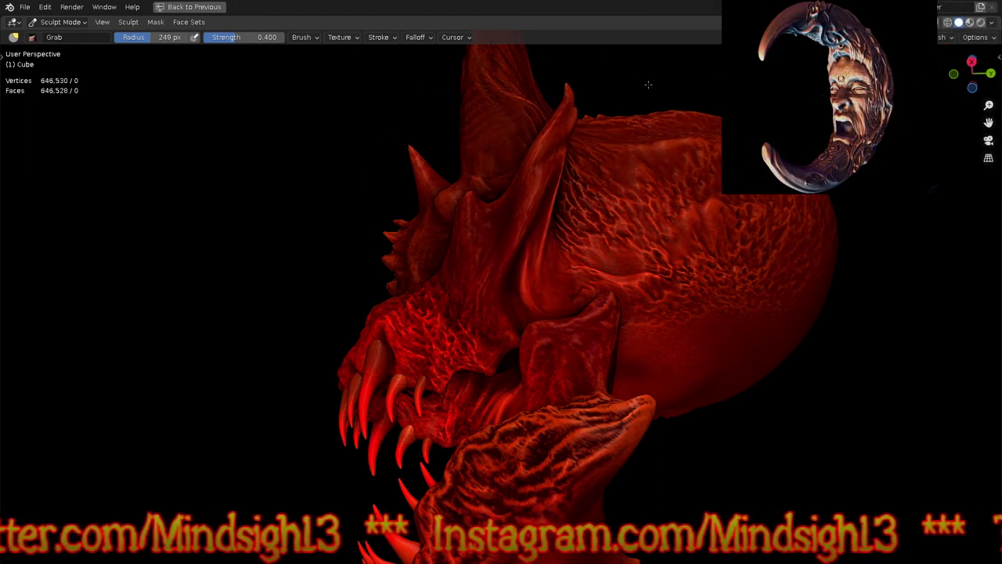
Step: Carve vertical wrinkles into the bone behind the eye socket with the Draw Sharp brush at a 61 px radius
mouse_move(543, 202)
middle_mouse_down()
mouse_move(638, 282)
mouse_move(689, 293)
mouse_move(610, 286)
mouse_move(631, 287)
mouse_move(626, 313)
mouse_move(632, 251)
mouse_move(682, 217)
middle_mouse_up()
scroll(609, 286, "down", 4)
middle_click_drag(470, 267, 358, 230, "ctrl")
key("q")
left_click(378, 233)
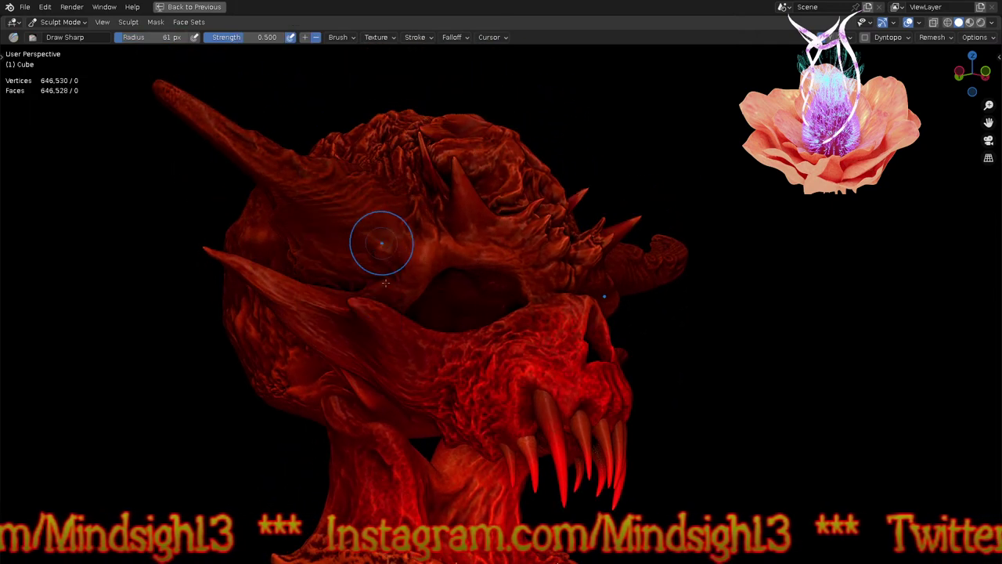
scroll(381, 203, "up", 6)
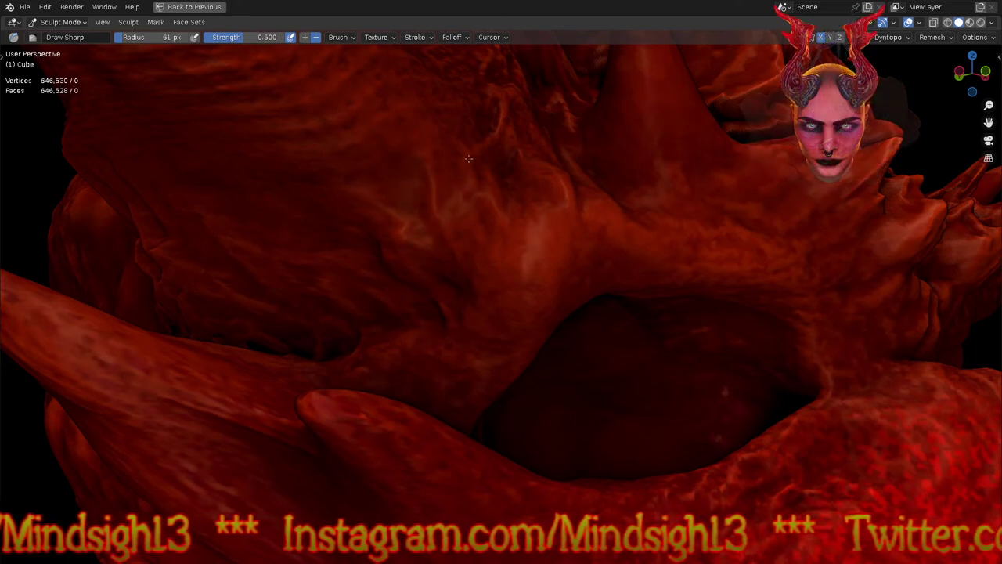
left_click_drag(514, 239, 509, 303)
left_click_drag(529, 221, 546, 223)
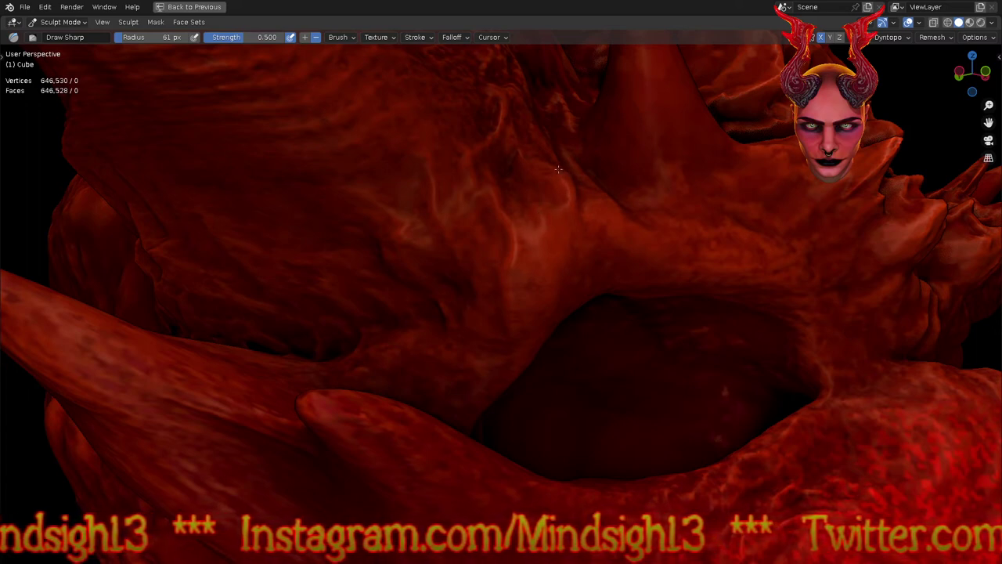
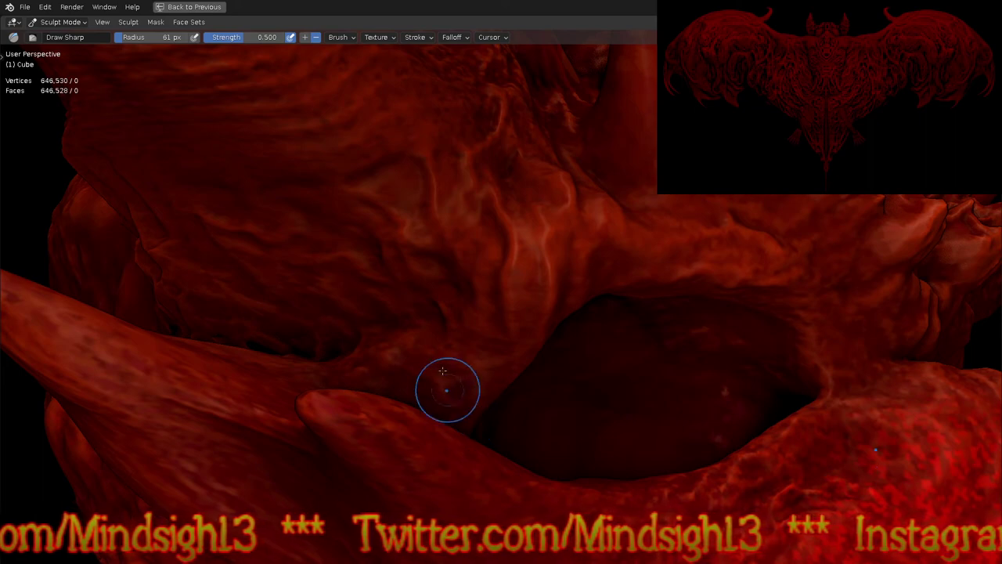
Step: Sharpen the creases around the cheekbone and the outer brow folds with the Draw Sharp brush
middle_click_drag(362, 218, 412, 351, "ctrl")
mouse_move(596, 302)
middle_mouse_down()
mouse_move(459, 242)
mouse_move(437, 296)
middle_mouse_up()
middle_click_drag(411, 392, 419, 271, "ctrl")
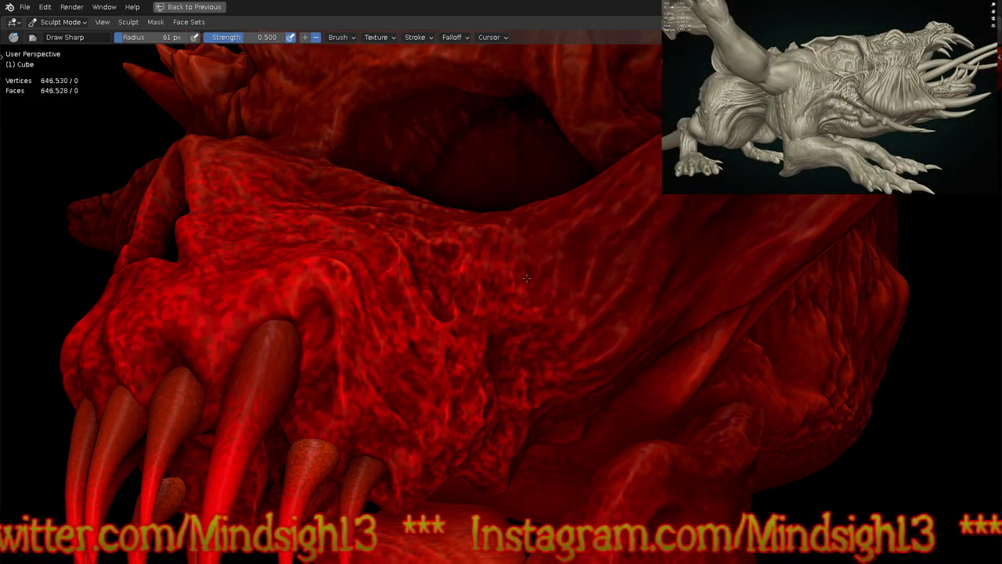
scroll(489, 342, "down", 6)
middle_click_drag(454, 392, 632, 342)
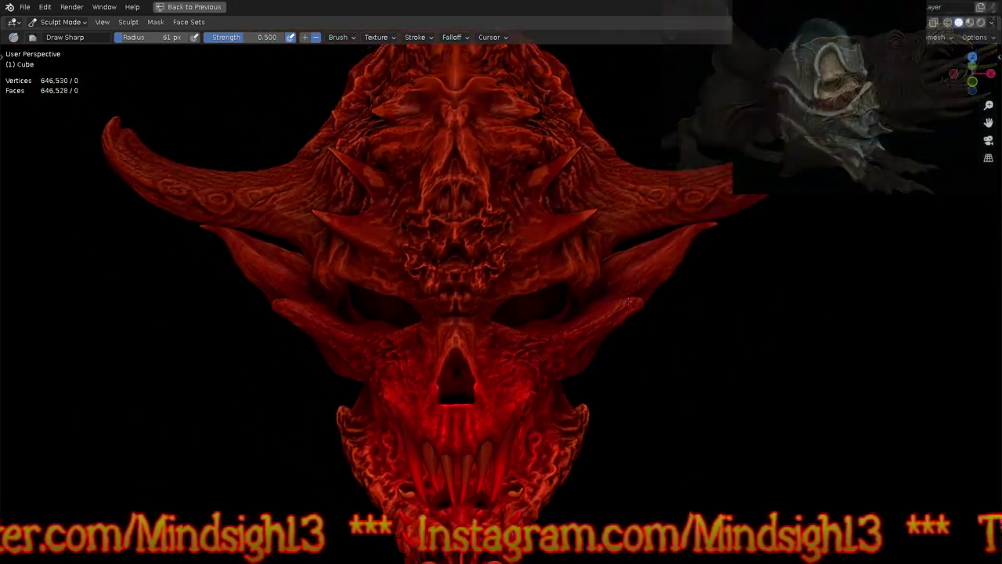
middle_click_drag(628, 302, 595, 237, "shift")
left_click_drag(555, 276, 562, 301)
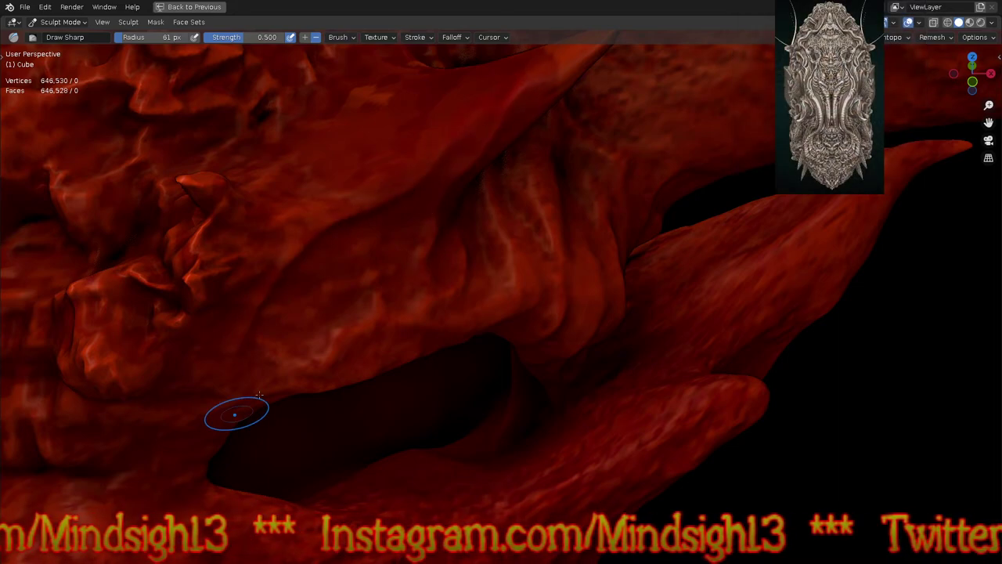
middle_click_drag(485, 235, 574, 342, "ctrl")
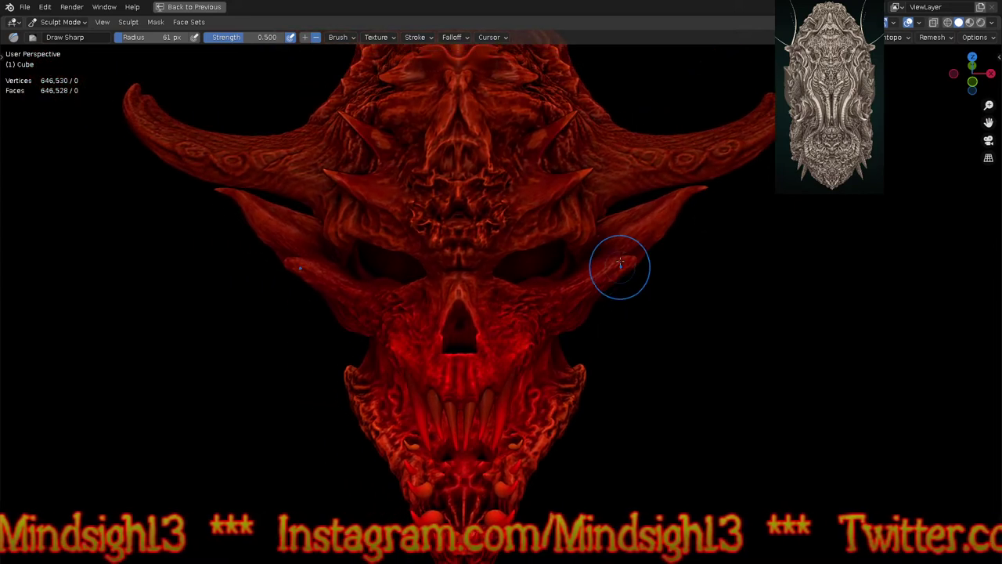
Step: Pull the lower cheek horns outward into longer points and bend their tips upward with the Grab brush
middle_click_drag(621, 263, 682, 302)
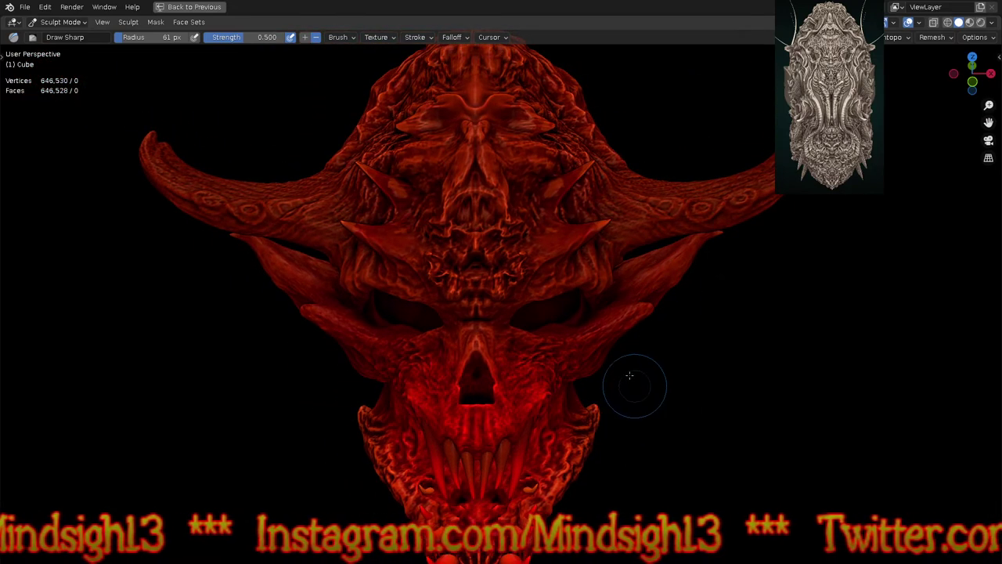
scroll(631, 379, "up", 4)
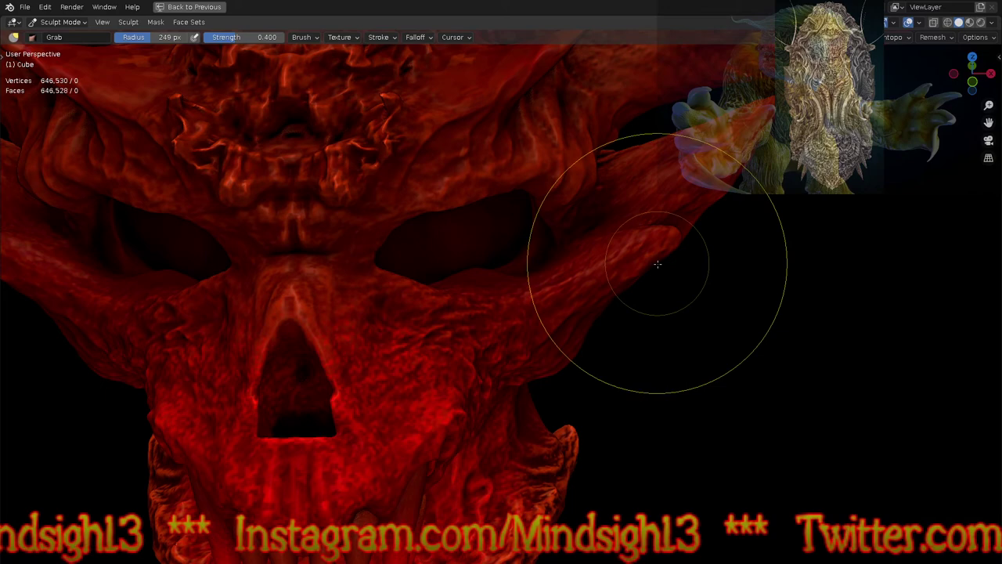
key("g")
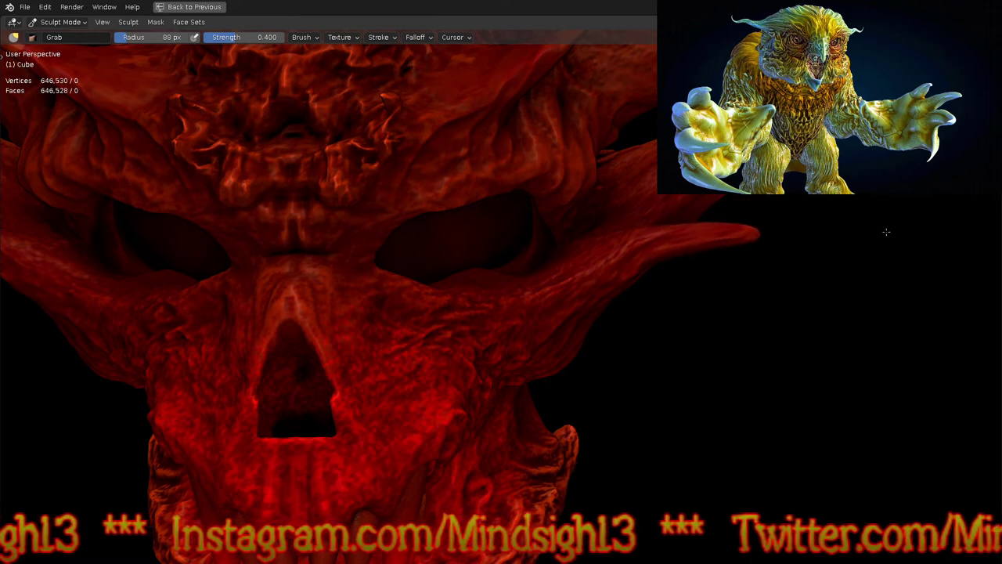
key("f")
left_click(701, 242)
mouse_move(700, 242)
left_mouse_down()
mouse_move(703, 223)
mouse_move(723, 207)
left_mouse_up()
Step: Reshape the upper cheek horns from behind with the Grab brush at 195 px, bowing them down and away from the main horns
mouse_move(627, 291)
middle_mouse_down("ctrl")
mouse_move(648, 425)
mouse_move(657, 424)
mouse_move(658, 329)
middle_mouse_up("ctrl")
mouse_move(648, 423)
middle_mouse_down()
mouse_move(700, 409)
mouse_move(689, 387)
mouse_move(685, 412)
mouse_move(687, 363)
mouse_move(671, 426)
mouse_move(626, 426)
middle_mouse_up()
scroll(442, 340, "up", 4)
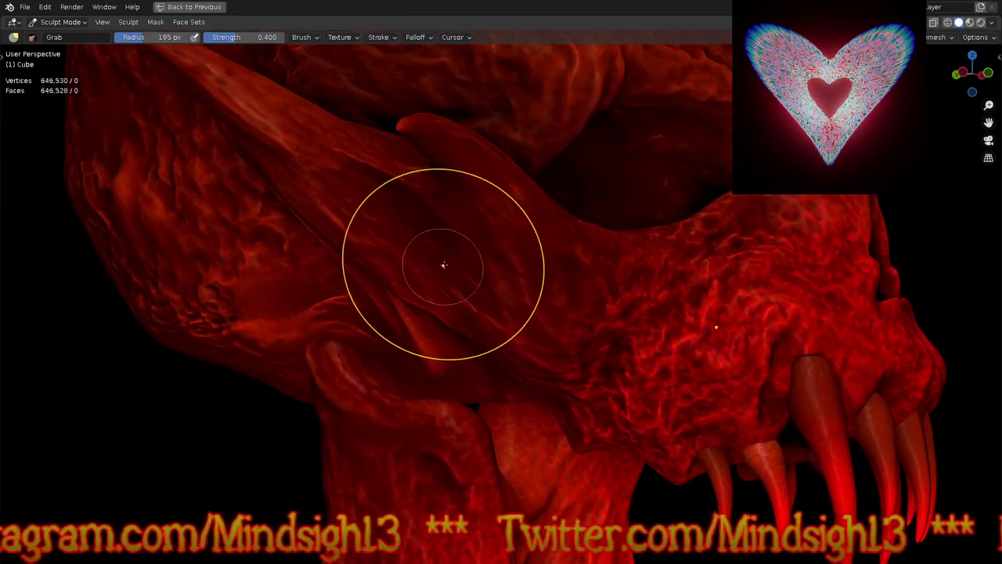
middle_click_drag(490, 385, 411, 347)
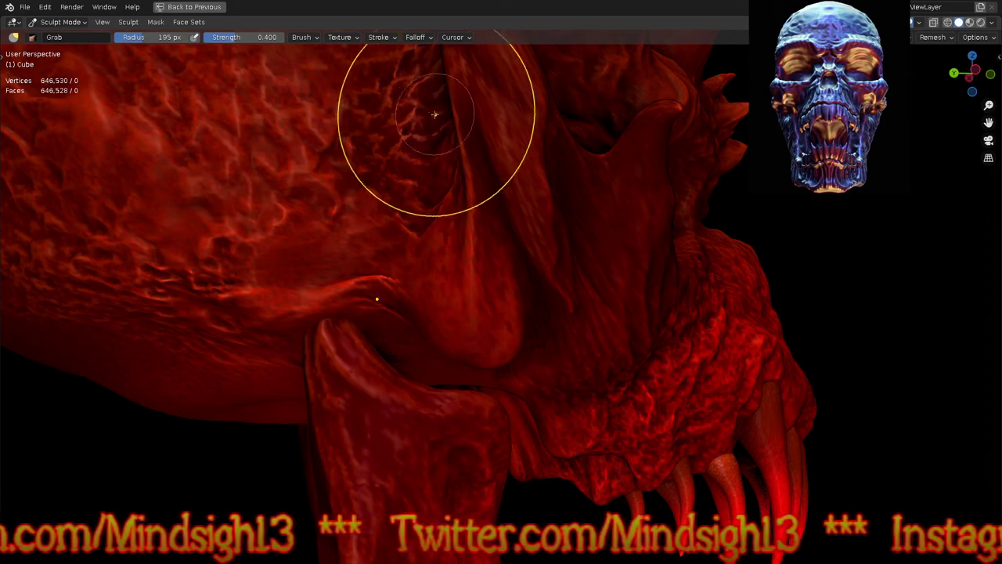
mouse_move(403, 217)
middle_mouse_down()
mouse_move(422, 326)
mouse_move(509, 353)
mouse_move(508, 280)
mouse_move(556, 383)
mouse_move(499, 293)
middle_mouse_up()
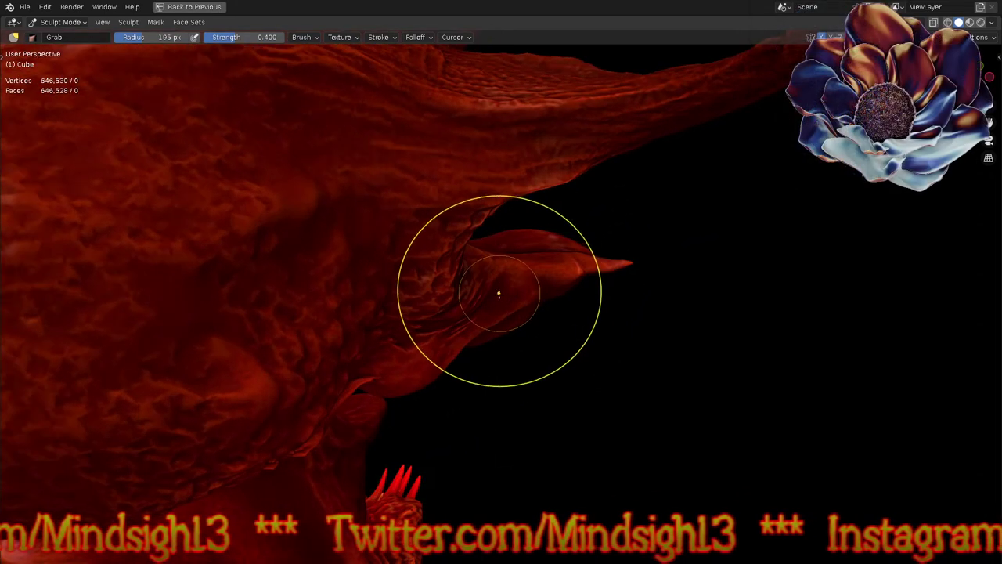
middle_click_drag(540, 321, 456, 300)
left_click_drag(535, 275, 539, 285)
left_click_drag(530, 345, 562, 368)
left_click_drag(558, 364, 543, 352)
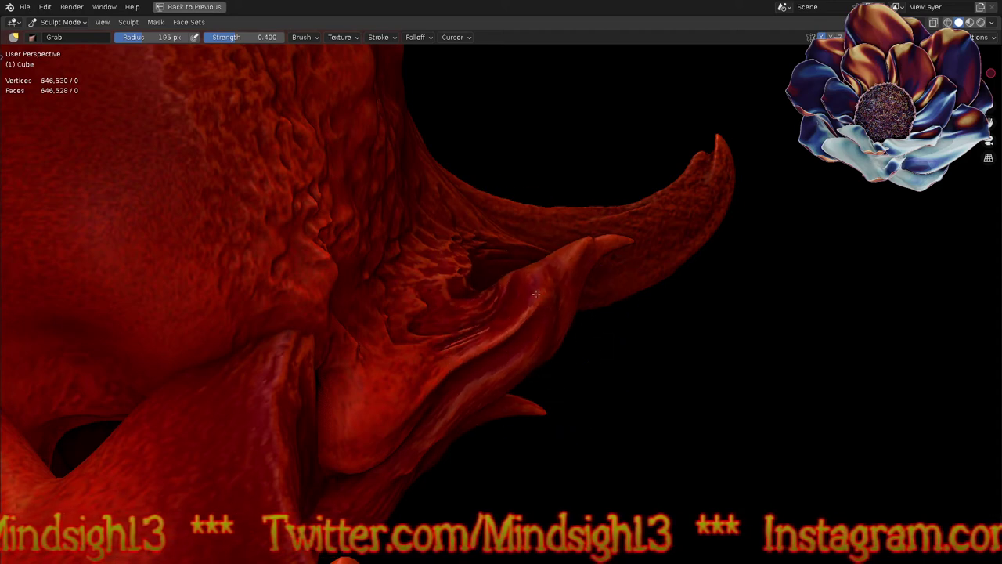
left_click_drag(550, 298, 555, 345)
mouse_move(689, 335)
middle_mouse_down()
mouse_move(703, 335)
mouse_move(656, 421)
mouse_move(649, 404)
middle_mouse_up()
mouse_move(532, 300)
left_mouse_down()
mouse_move(519, 277)
mouse_move(501, 291)
mouse_move(534, 356)
mouse_move(533, 384)
left_mouse_up()
Step: Texture the back of the cranium and the rear of the lower jaw with the gross brush at strength 0.413
mouse_move(390, 305)
middle_mouse_down("ctrl")
mouse_move(530, 402)
mouse_move(533, 377)
mouse_move(600, 375)
middle_mouse_up("ctrl")
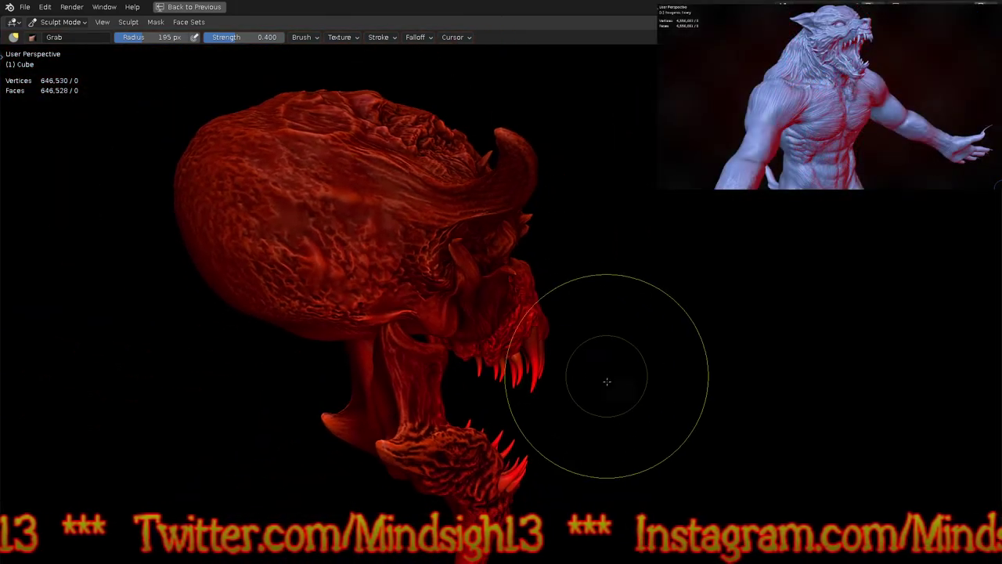
mouse_move(600, 336)
middle_mouse_down()
mouse_move(618, 290)
mouse_move(615, 336)
mouse_move(635, 392)
mouse_move(662, 259)
mouse_move(657, 277)
mouse_move(523, 294)
middle_mouse_up()
key("x")
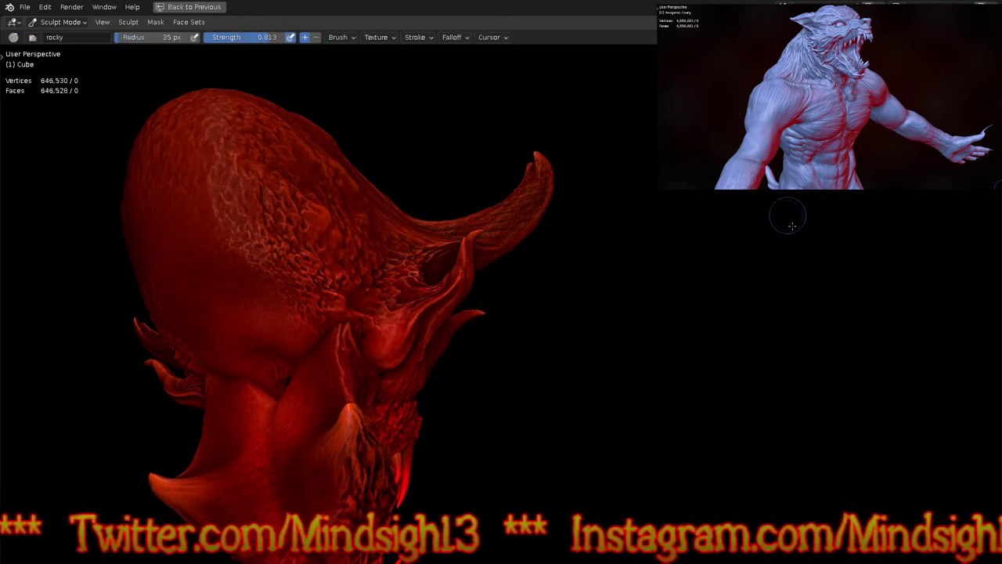
key("n")
left_click(889, 126)
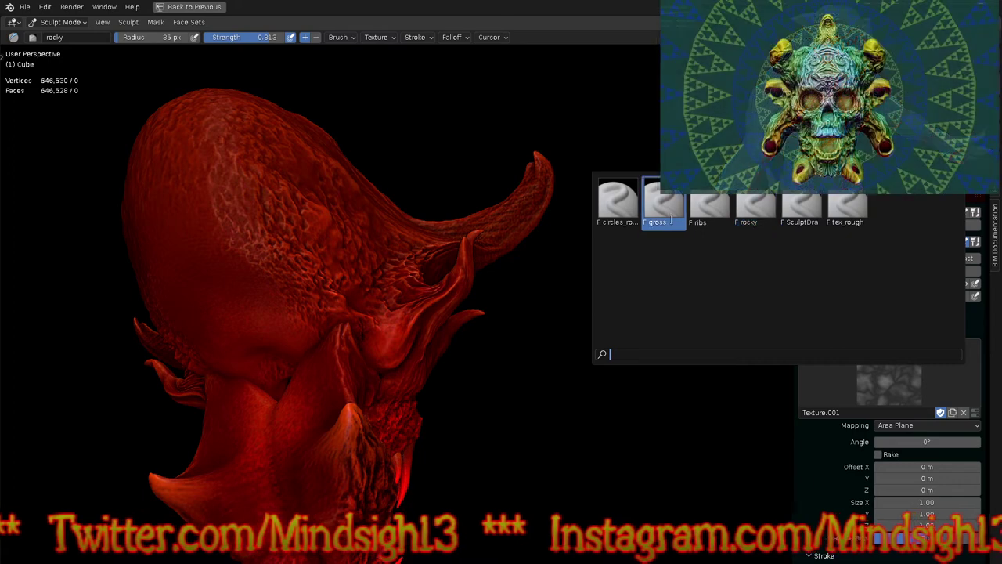
left_click(665, 206)
mouse_move(263, 263)
left_mouse_down()
mouse_move(235, 313)
mouse_move(259, 266)
mouse_move(361, 158)
left_mouse_up()
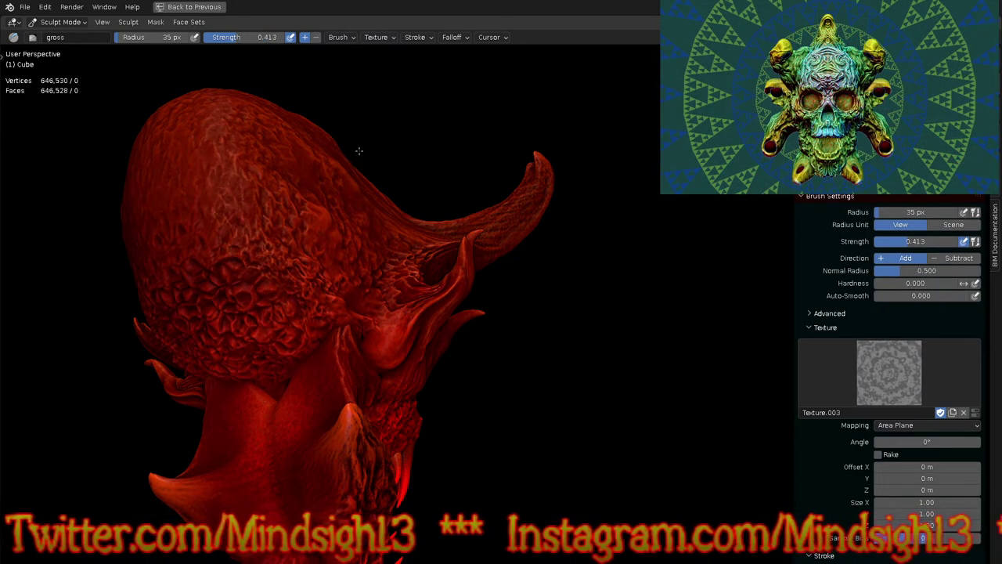
mouse_move(297, 235)
left_mouse_down()
mouse_move(203, 314)
mouse_move(274, 266)
mouse_move(235, 329)
mouse_move(350, 293)
mouse_move(239, 333)
mouse_move(278, 309)
mouse_move(243, 286)
left_mouse_up()
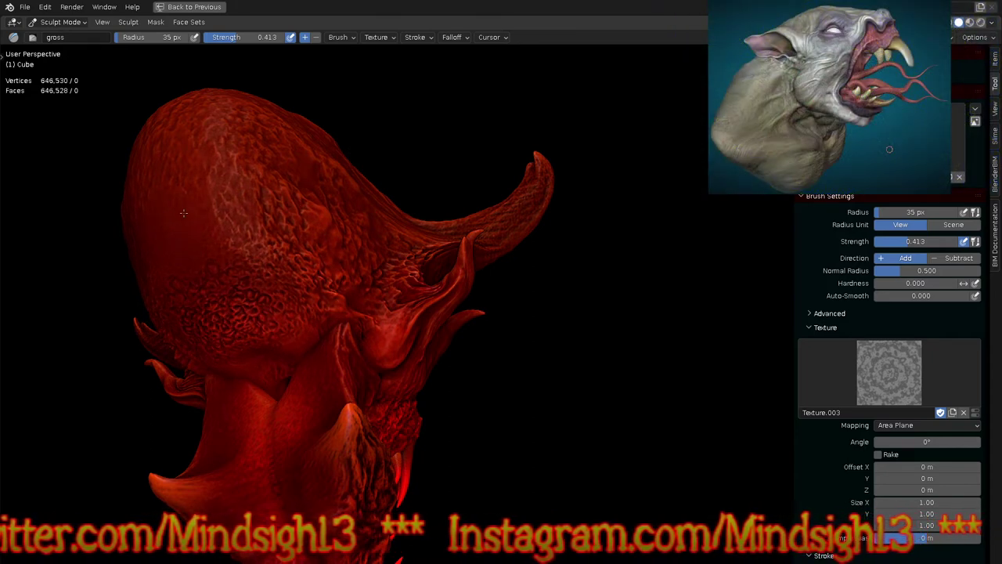
mouse_move(183, 213)
left_mouse_down()
mouse_move(188, 235)
mouse_move(211, 227)
mouse_move(180, 204)
mouse_move(236, 123)
mouse_move(208, 192)
mouse_move(261, 102)
left_mouse_up()
key("alt+q")
mouse_move(294, 464)
left_mouse_down()
mouse_move(280, 399)
mouse_move(290, 515)
mouse_move(284, 477)
mouse_move(325, 554)
left_mouse_up()
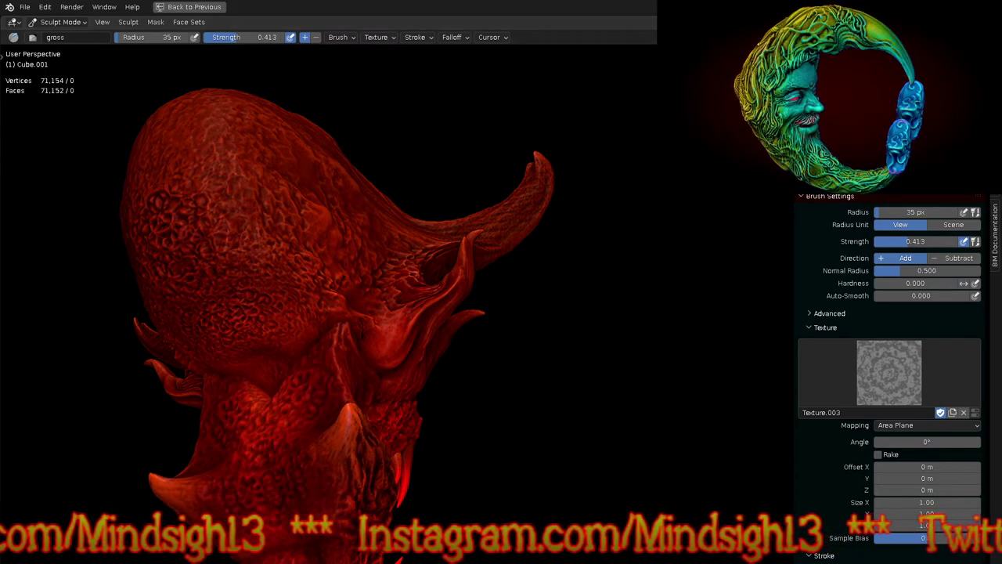
Step: Examine the skull's silhouette, cheek horns, teeth and jaw from the front, close up and in profile
mouse_move(556, 361)
middle_mouse_down()
mouse_move(475, 448)
mouse_move(538, 404)
mouse_move(568, 419)
mouse_move(606, 393)
mouse_move(572, 365)
mouse_move(540, 369)
mouse_move(528, 400)
mouse_move(454, 392)
middle_mouse_up()
mouse_move(453, 390)
middle_mouse_down()
mouse_move(541, 331)
mouse_move(541, 352)
mouse_move(603, 355)
middle_mouse_up()
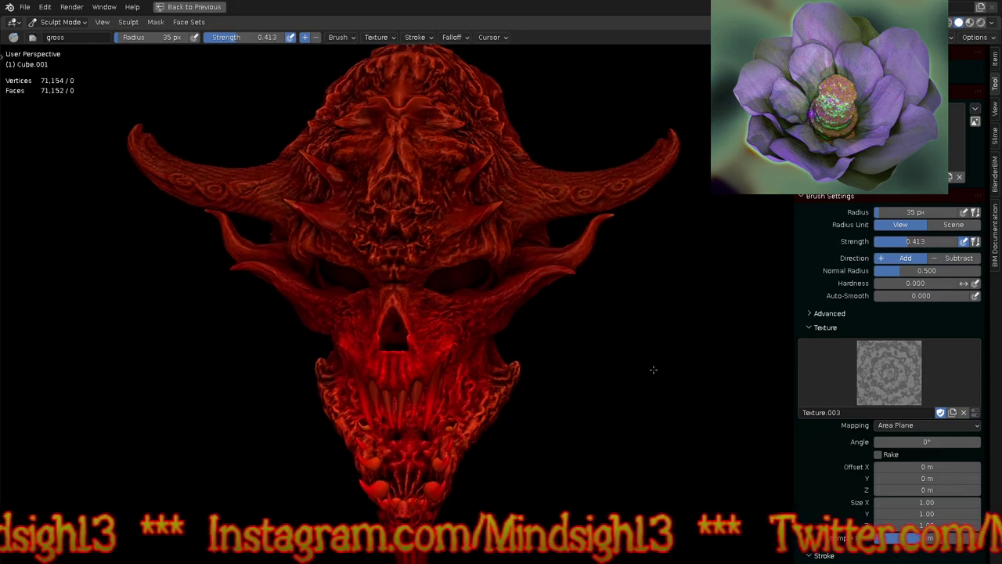
middle_click_drag(675, 355, 682, 335)
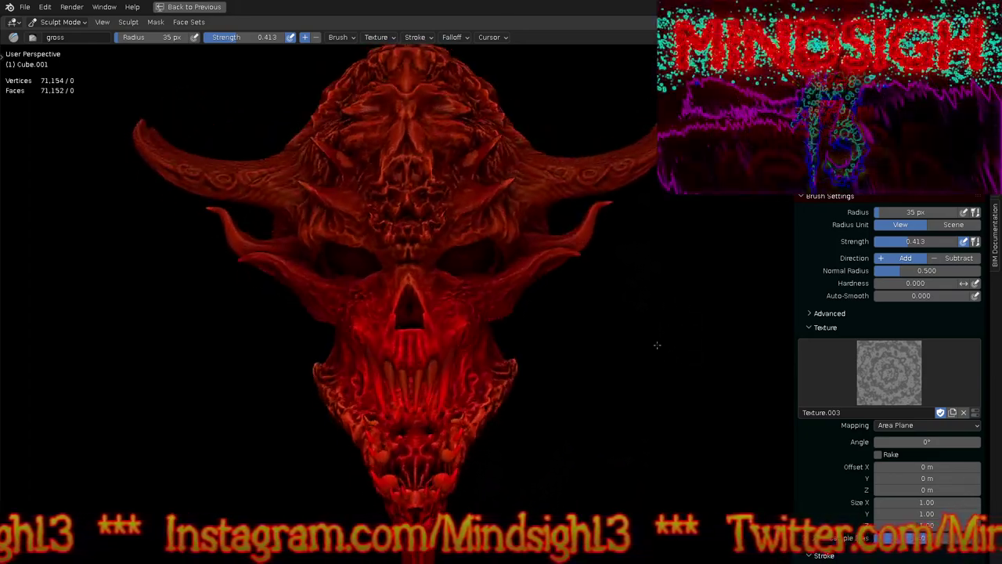
middle_click_drag(644, 327, 649, 317)
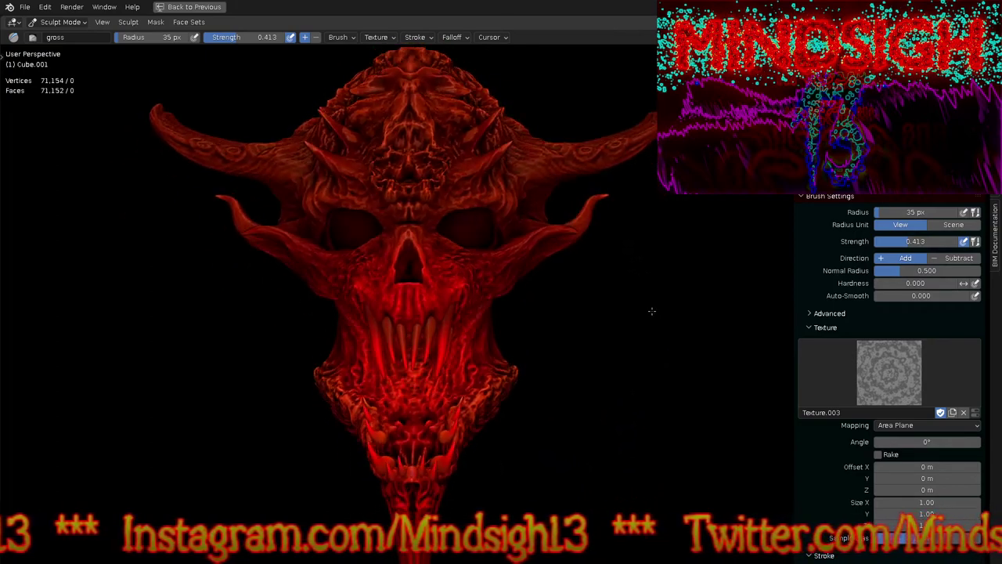
mouse_move(655, 296)
middle_mouse_down()
mouse_move(655, 310)
mouse_move(657, 295)
middle_mouse_up()
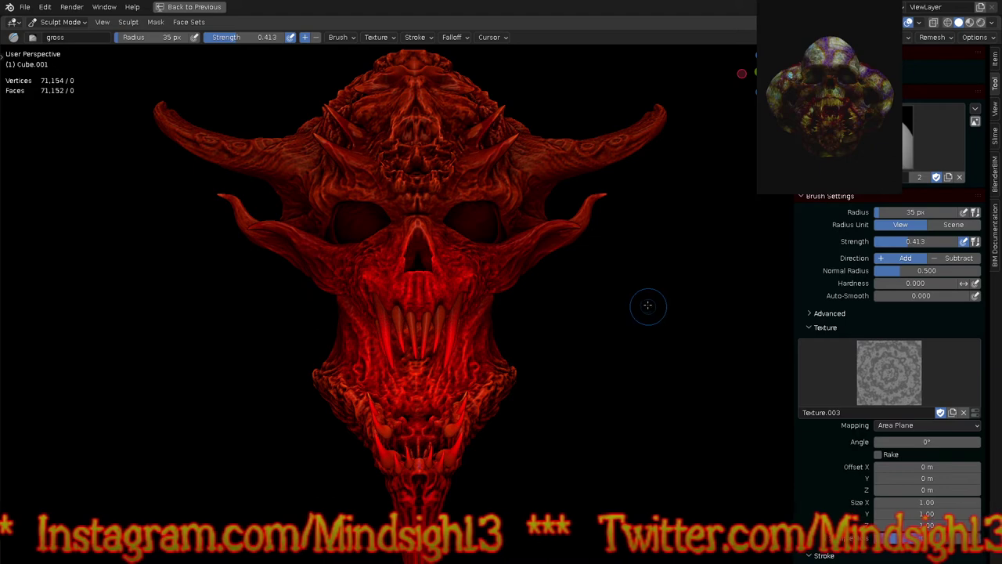
middle_click_drag(647, 349, 659, 372)
middle_click_drag(637, 410, 637, 364)
middle_click_drag(520, 360, 462, 254, "ctrl")
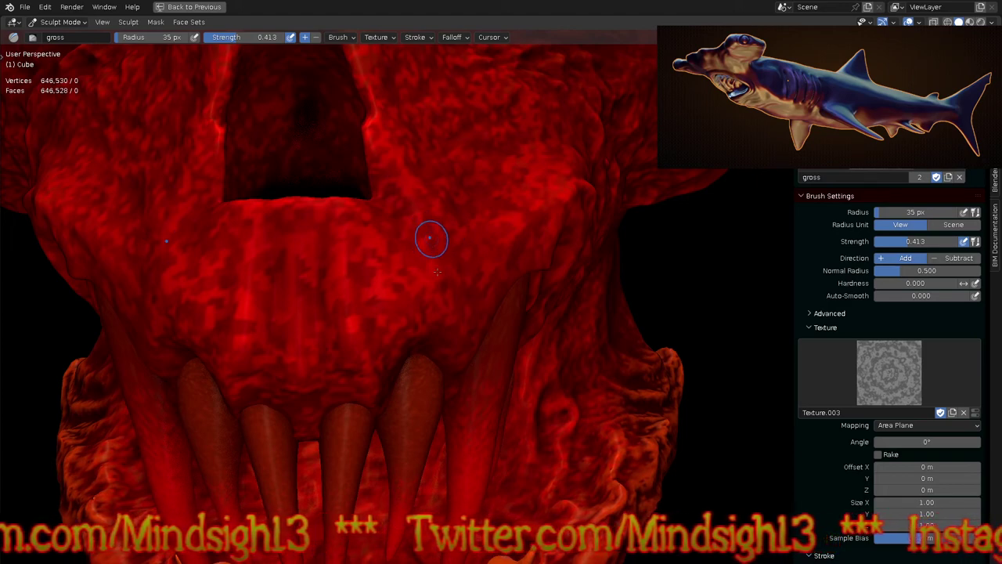
scroll(430, 237, "down", 4)
middle_click_drag(470, 284, 533, 409, "shift")
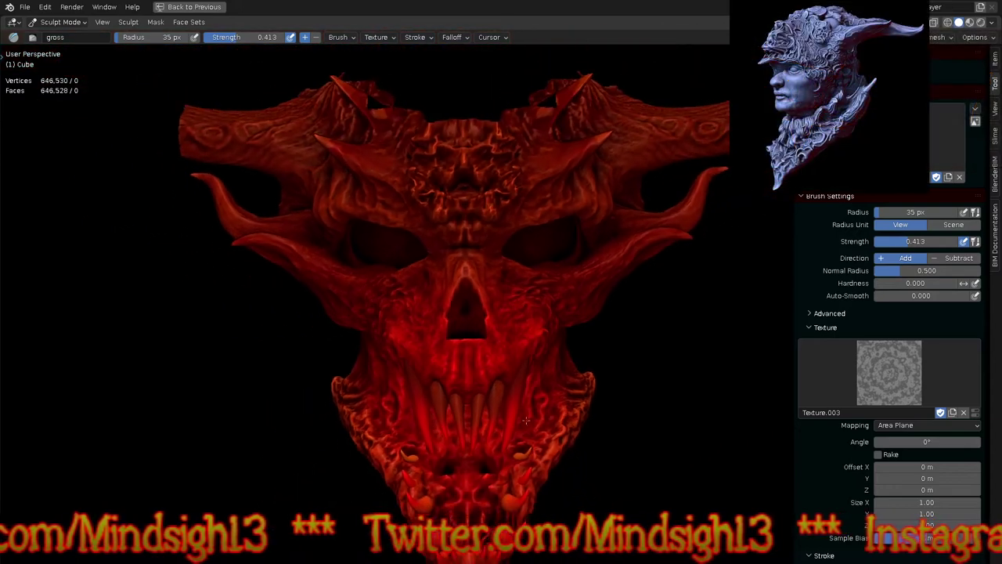
scroll(552, 411, "down", 5)
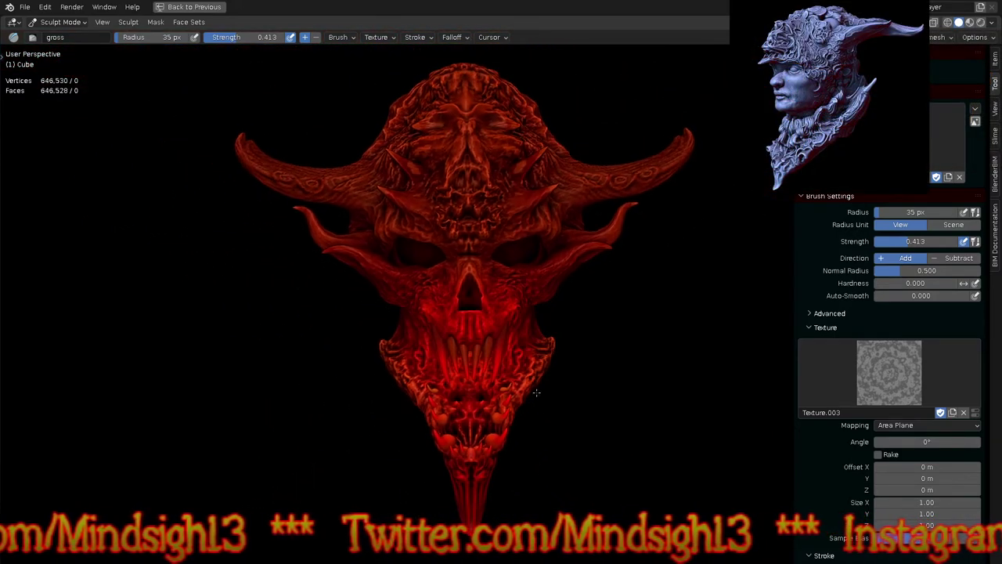
mouse_move(561, 427)
middle_mouse_down()
mouse_move(559, 374)
mouse_move(634, 411)
mouse_move(603, 426)
mouse_move(610, 455)
mouse_move(662, 441)
mouse_move(669, 461)
middle_mouse_up()
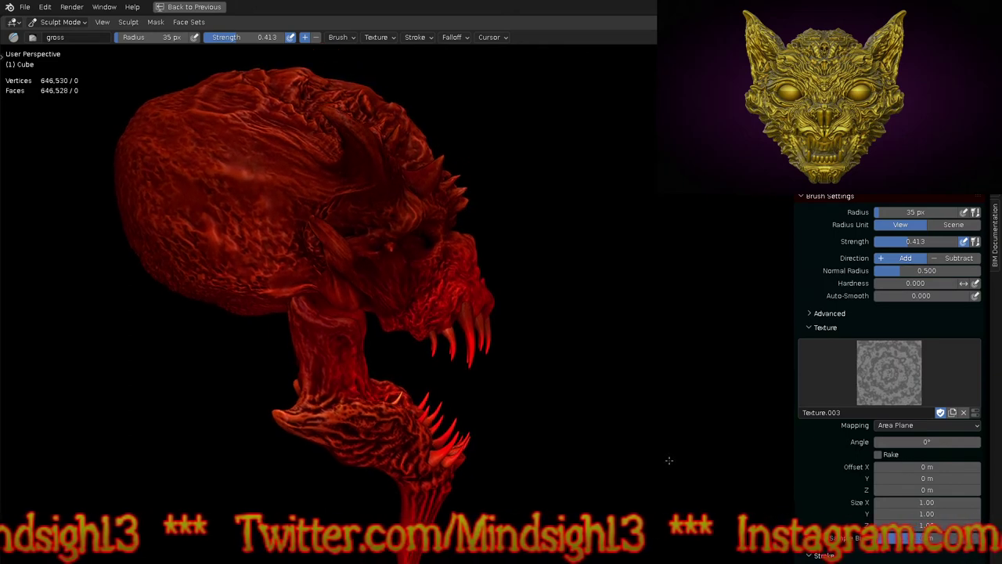
middle_click_drag(669, 458, 663, 442)
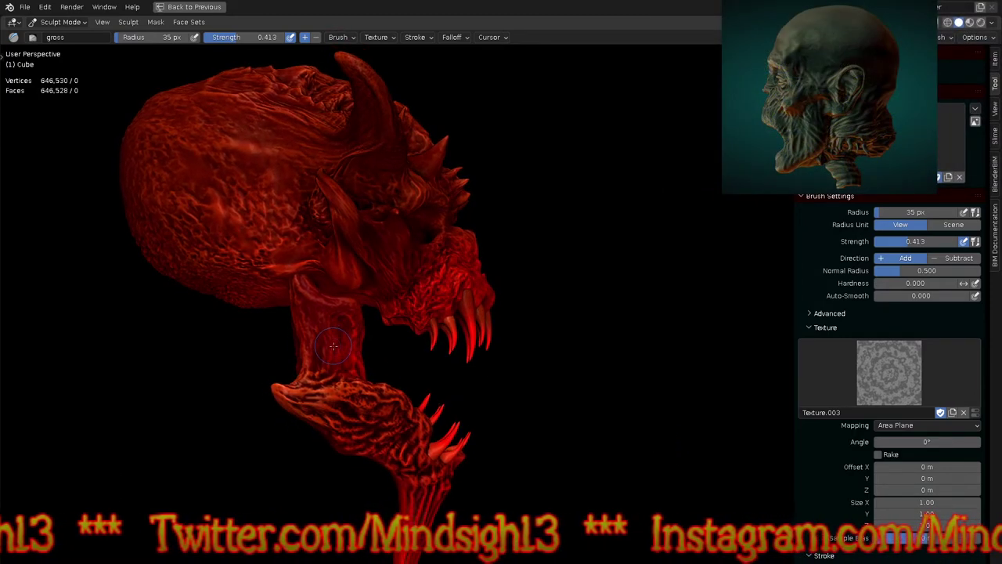
Step: Switch to the lower jaw and pull its upper front and rear corners apart with the Grab brush at 114 px
key("alt+q")
scroll(342, 335, "up", 3)
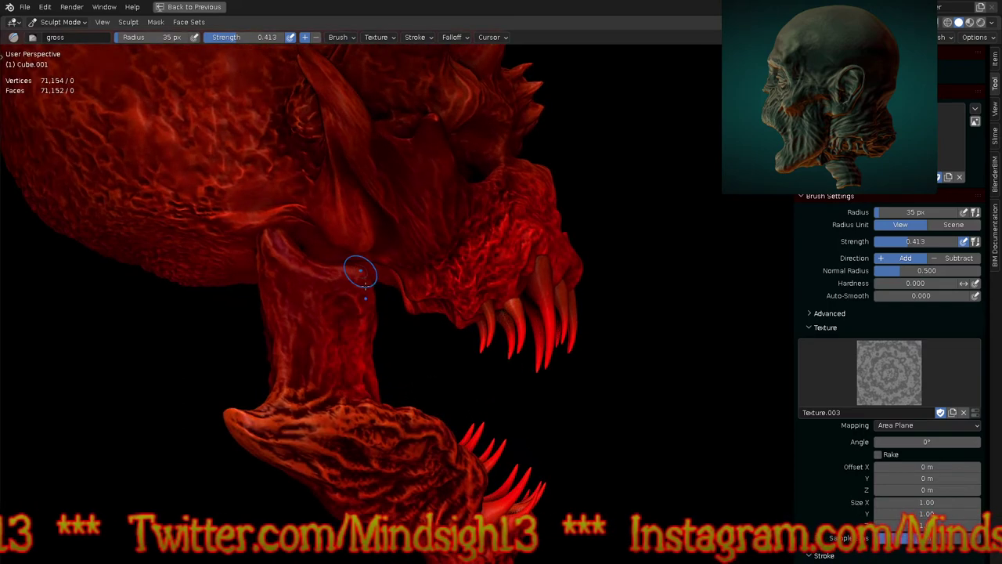
key("g")
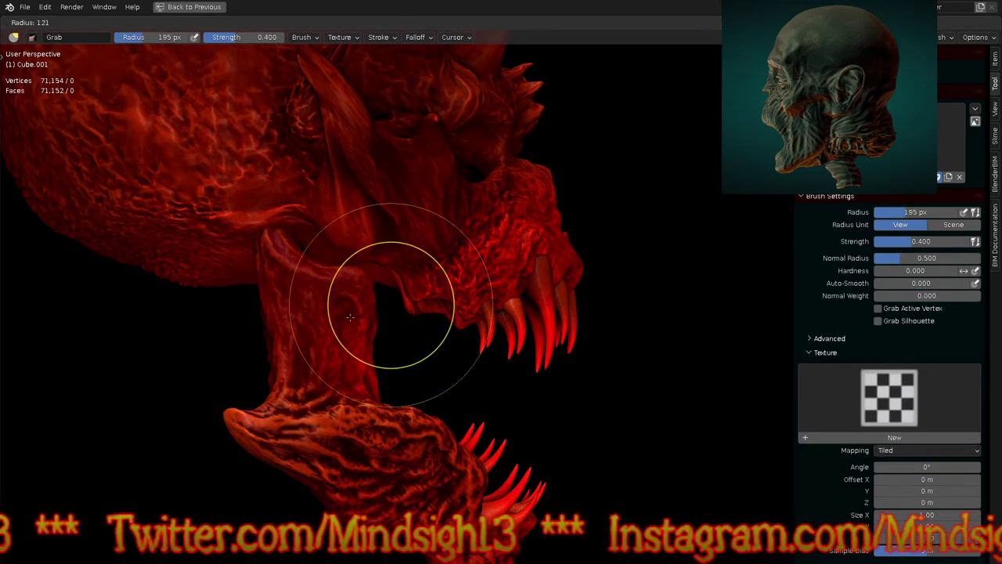
left_click_drag(316, 274, 314, 340)
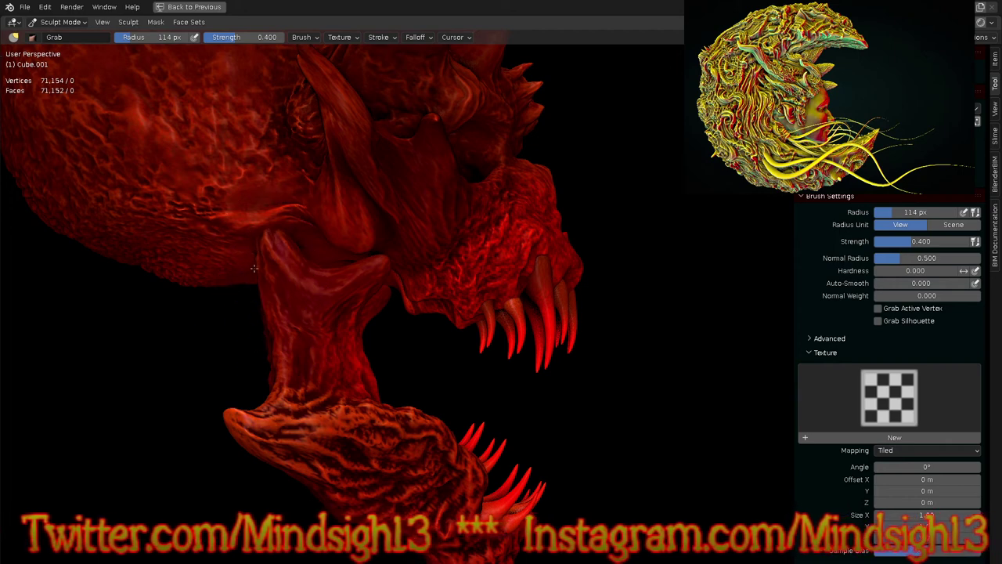
left_click_drag(298, 269, 255, 280)
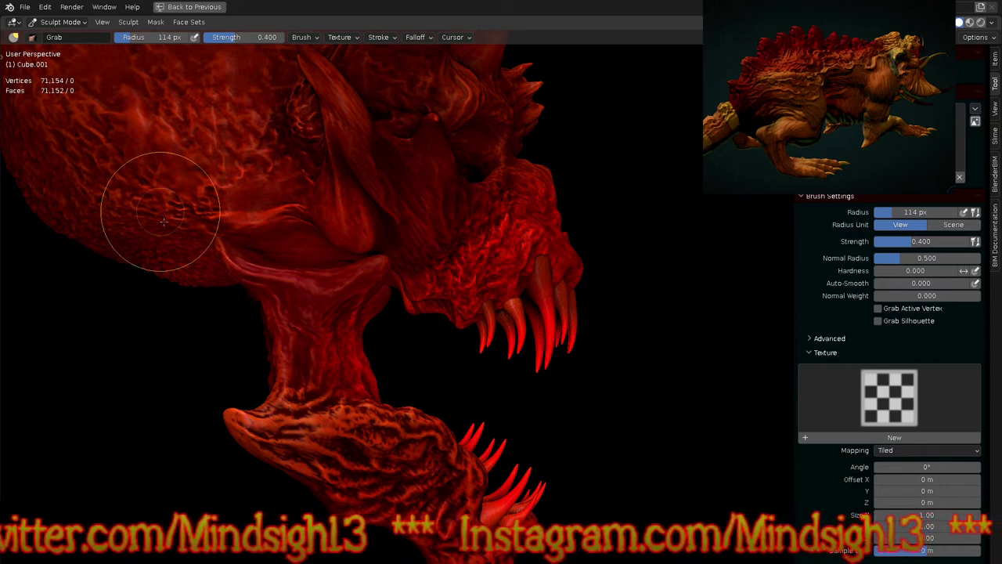
Step: Set the Grab brush radius to 191 px and shift the jaw's upper rear corner sideways toward the cheekbone from behind
mouse_move(246, 339)
middle_mouse_down()
mouse_move(365, 331)
mouse_move(212, 269)
middle_mouse_up()
key("f")
left_click(305, 273)
mouse_move(205, 275)
left_mouse_down()
mouse_move(277, 278)
mouse_move(265, 258)
left_mouse_up()
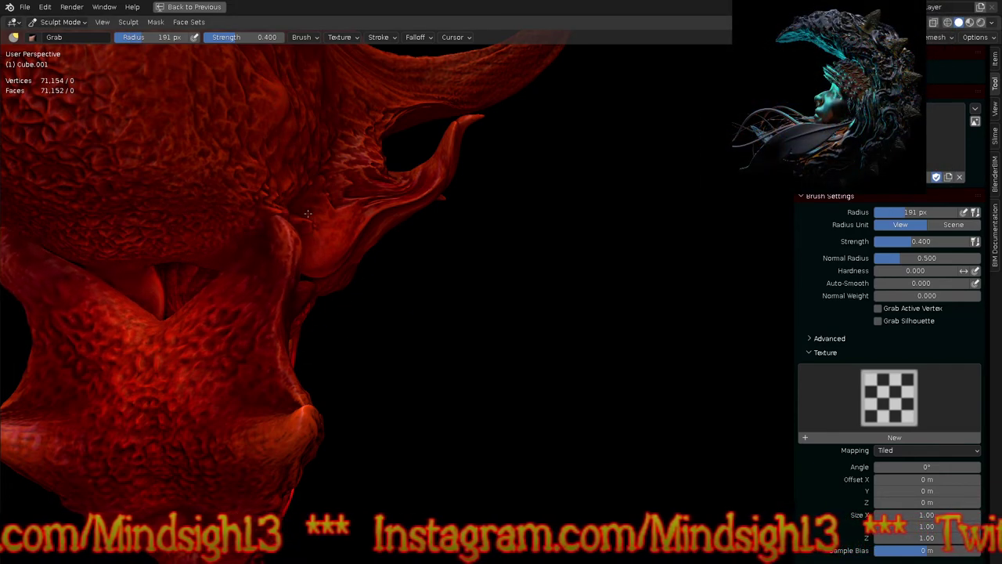
Step: Lift the lower jaw's upper rear corner toward the cheekbone and pull it forward with the Grab brush at 191 px
middle_click_drag(411, 236, 331, 201)
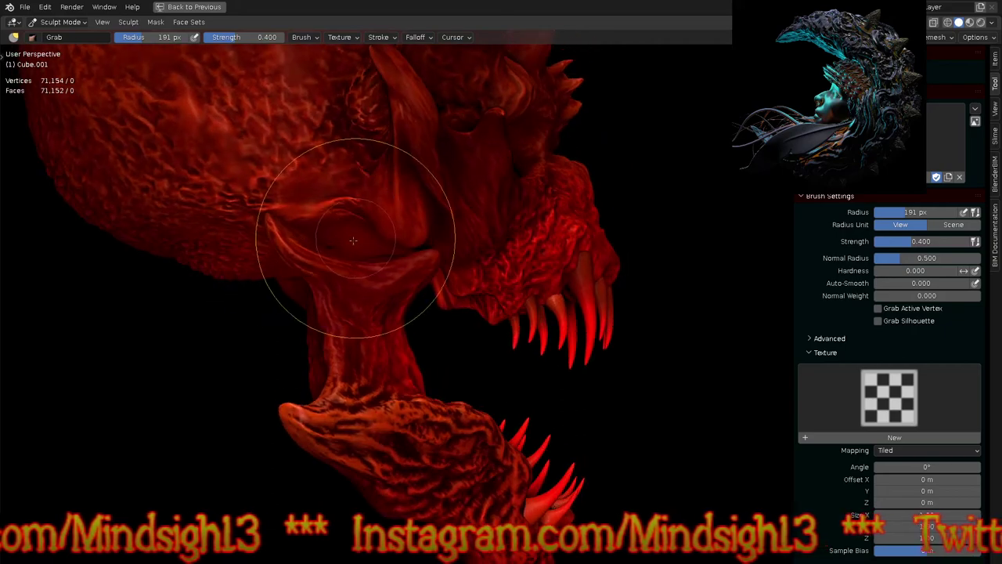
left_click_drag(313, 244, 330, 196)
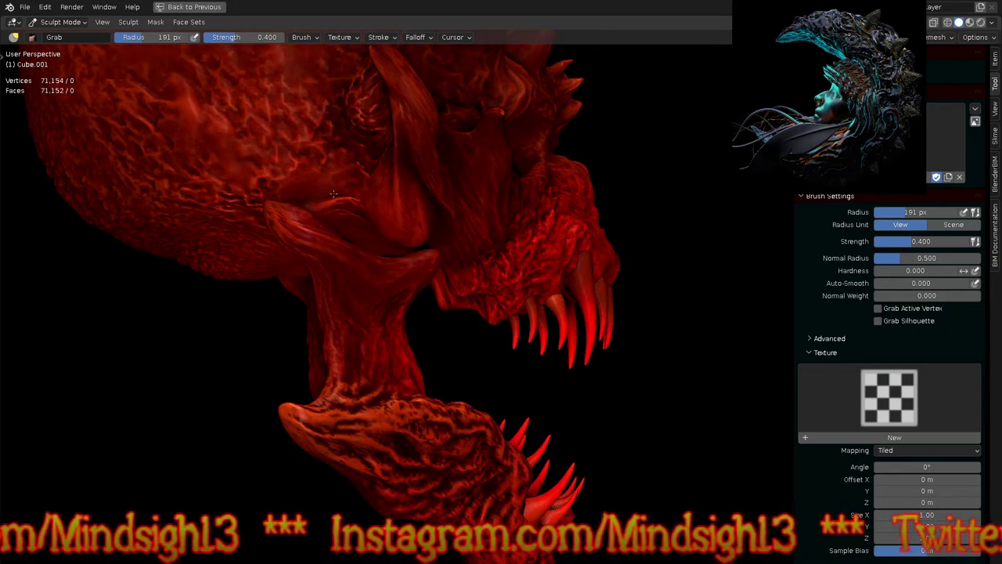
middle_click_drag(264, 206, 264, 261)
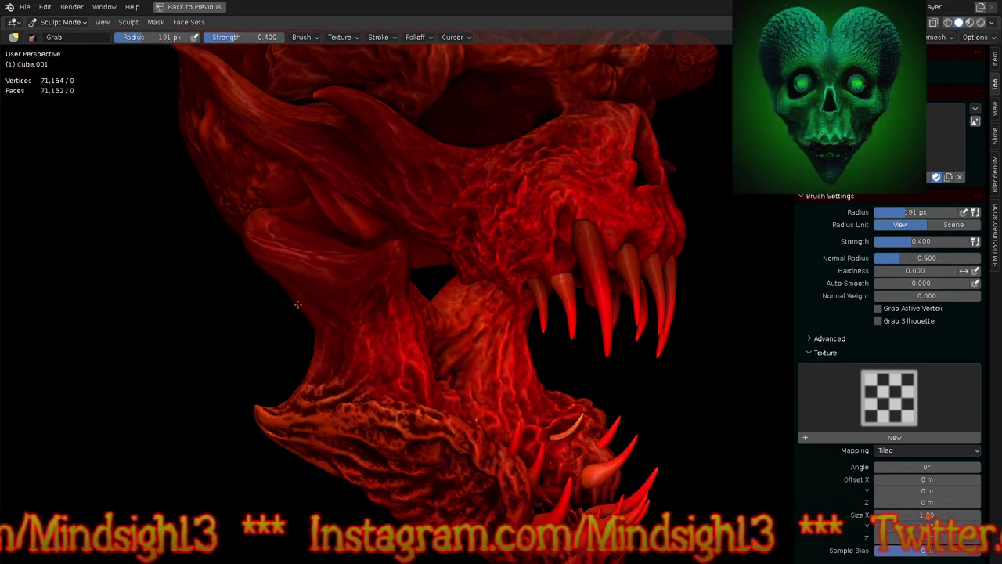
left_click_drag(294, 269, 323, 298)
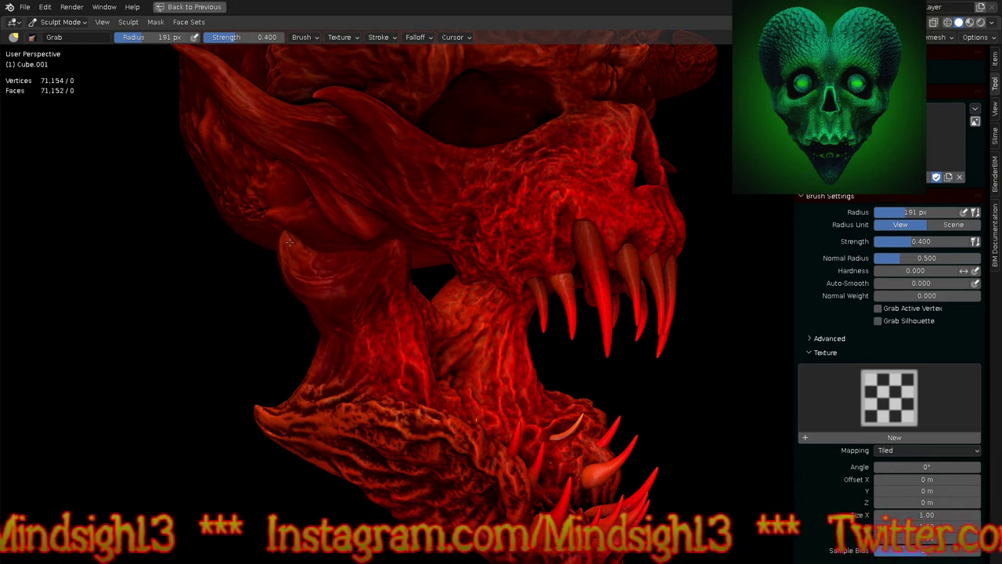
Step: From behind, bend the lower jaw's upper rear corner sideways into a hook and pull the spike below it outward
mouse_move(287, 318)
middle_mouse_down()
mouse_move(336, 416)
mouse_move(421, 427)
mouse_move(392, 415)
mouse_move(514, 421)
mouse_move(462, 386)
mouse_move(518, 413)
mouse_move(462, 344)
mouse_move(438, 287)
middle_mouse_up()
mouse_move(513, 329)
middle_mouse_down("ctrl")
mouse_move(512, 293)
mouse_move(492, 268)
middle_mouse_up("ctrl")
mouse_move(407, 201)
left_mouse_down()
mouse_move(501, 181)
mouse_move(481, 192)
left_mouse_up()
middle_click_drag(563, 214, 467, 214)
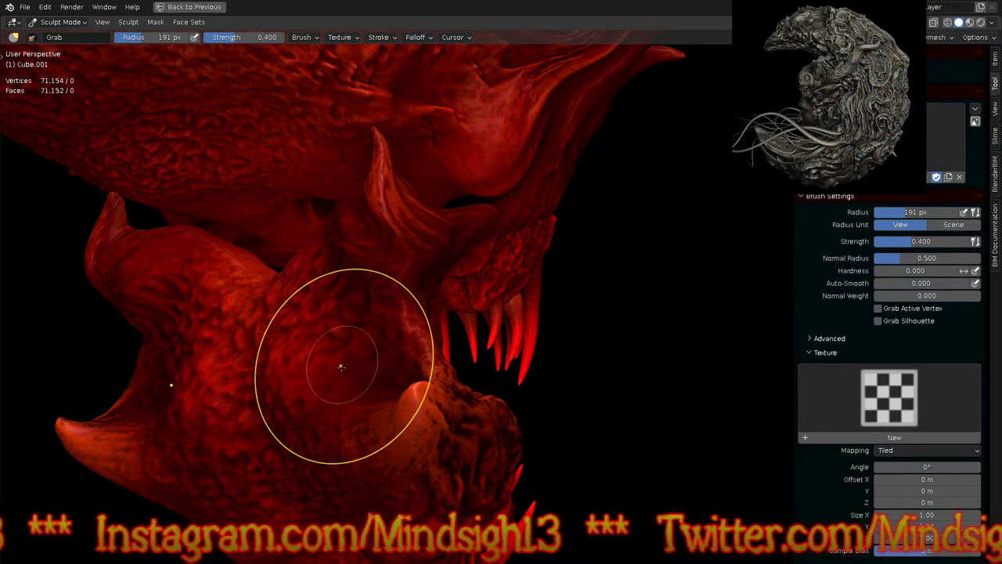
mouse_move(311, 381)
middle_mouse_down()
mouse_move(347, 431)
mouse_move(391, 413)
mouse_move(527, 404)
mouse_move(529, 393)
middle_mouse_up()
middle_click_drag(405, 409, 423, 345, "ctrl")
left_click_drag(420, 372, 468, 372)
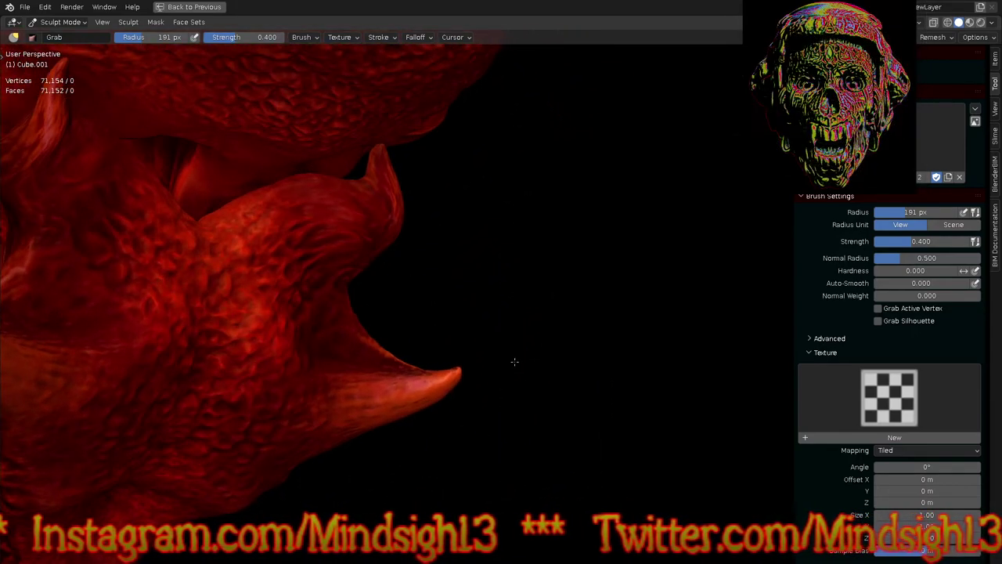
Step: Set the Grab brush radius to 100 px and switch to the Clay Strips brush
scroll(468, 352, "down", 5)
mouse_move(488, 432)
middle_mouse_down()
mouse_move(580, 380)
mouse_move(587, 369)
mouse_move(577, 363)
mouse_move(546, 390)
mouse_move(595, 396)
mouse_move(627, 425)
middle_mouse_up()
middle_click_drag(563, 348, 595, 380)
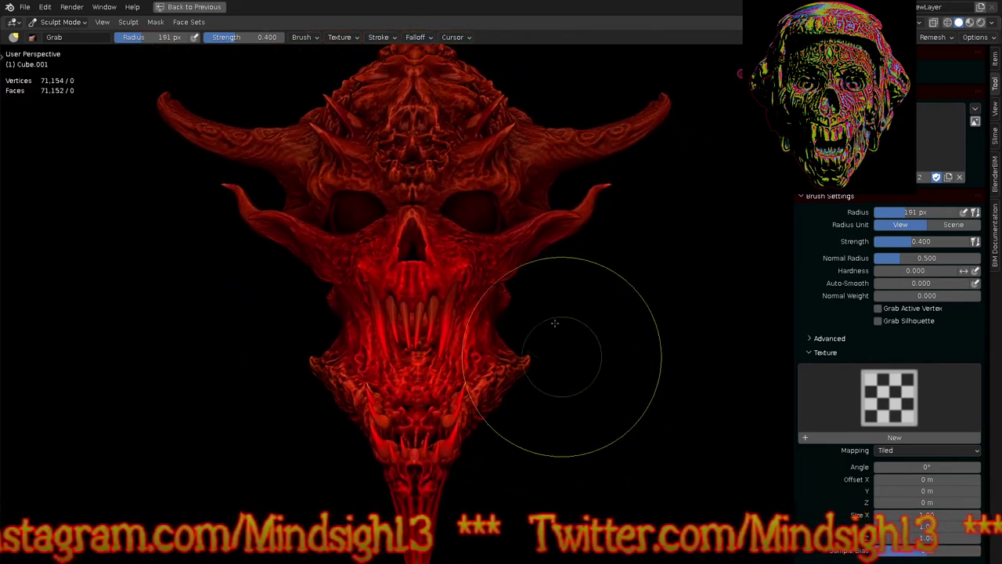
key("f")
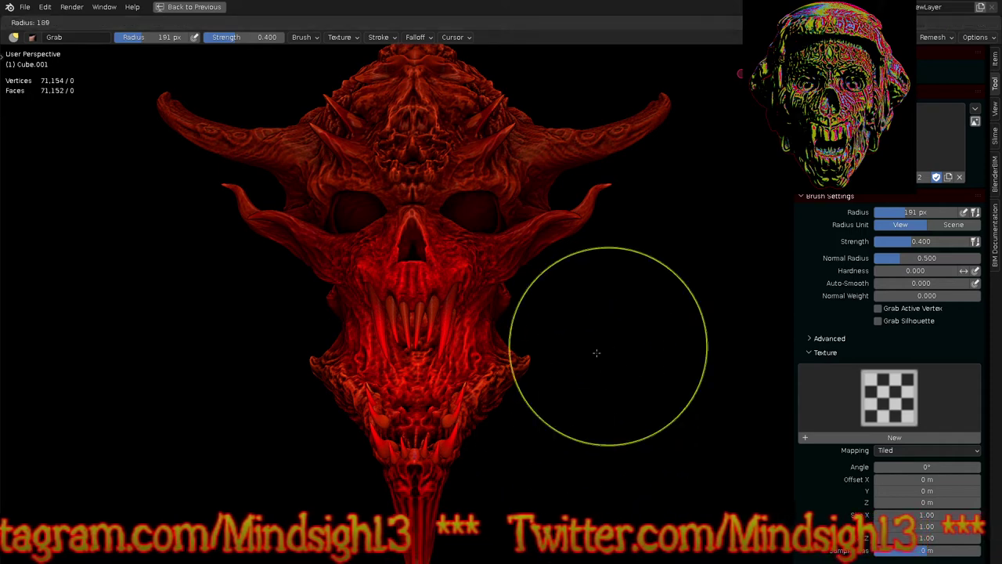
left_click(570, 392)
key("q")
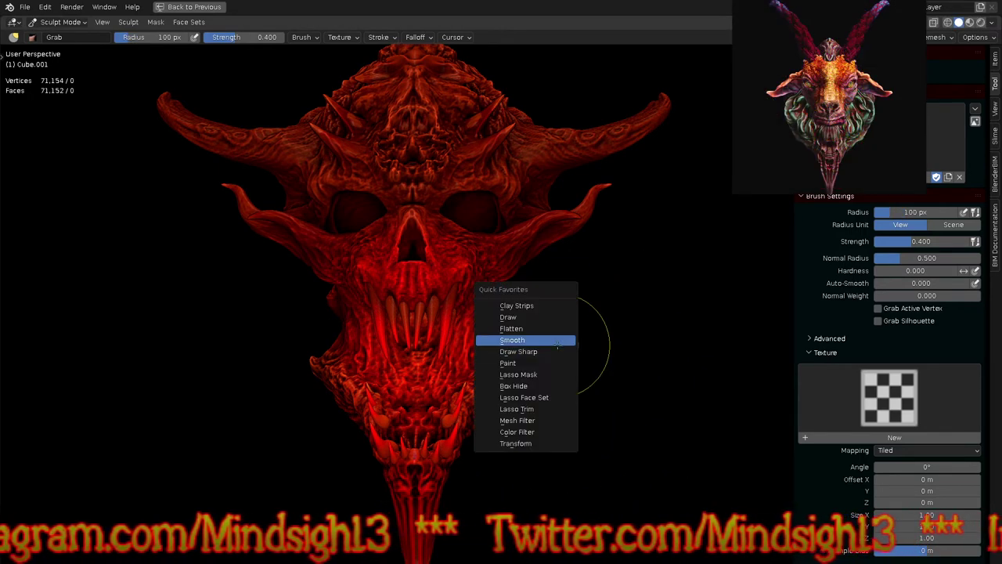
left_click(553, 305)
Step: Replace the viewport's red matcap with one blending olive green and red, and close the side settings
mouse_move(566, 329)
middle_mouse_down("shift")
mouse_move(577, 358)
mouse_move(572, 413)
mouse_move(575, 396)
middle_mouse_up("shift")
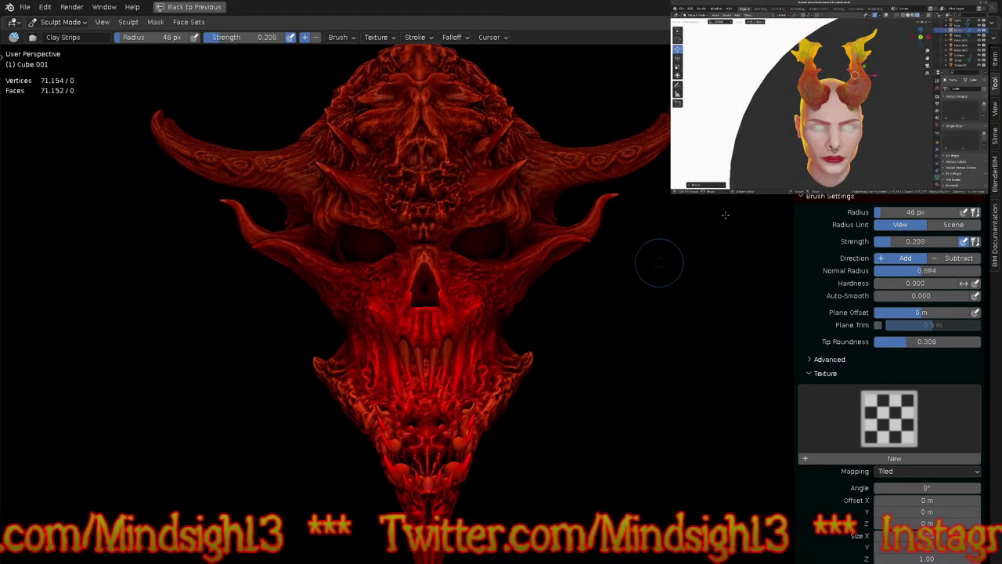
left_click(992, 23)
left_click(892, 168)
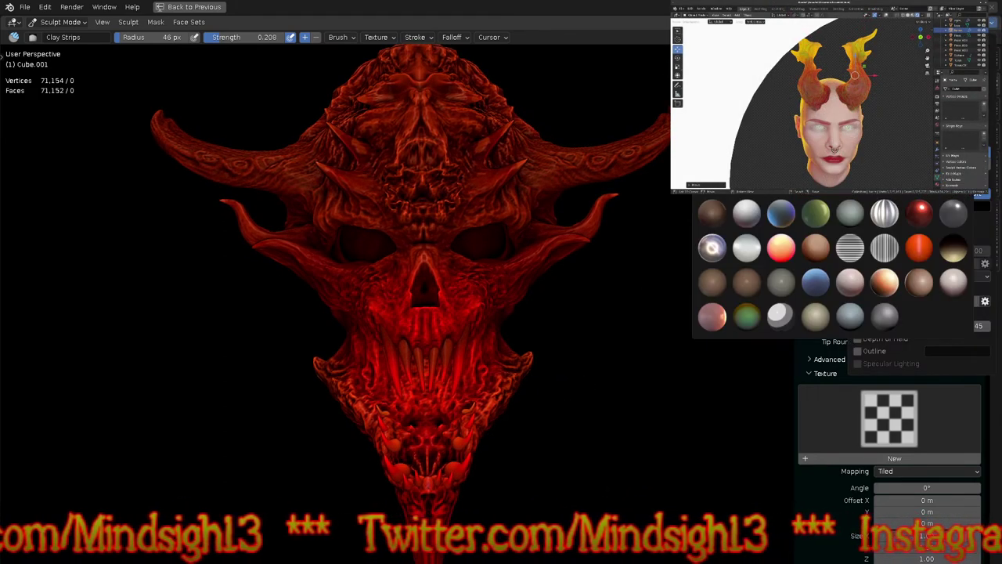
left_click(781, 248)
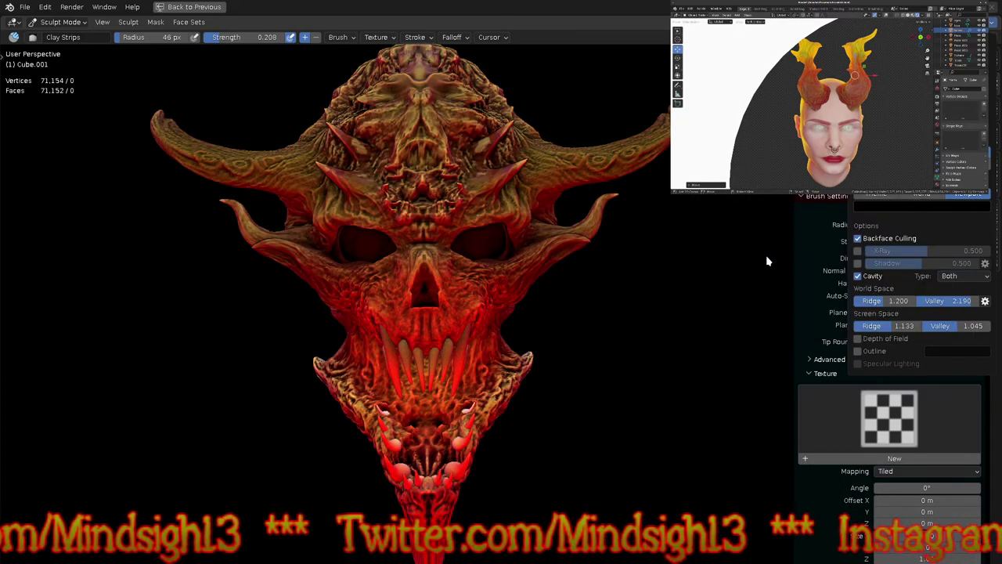
middle_click_drag(665, 430, 664, 424)
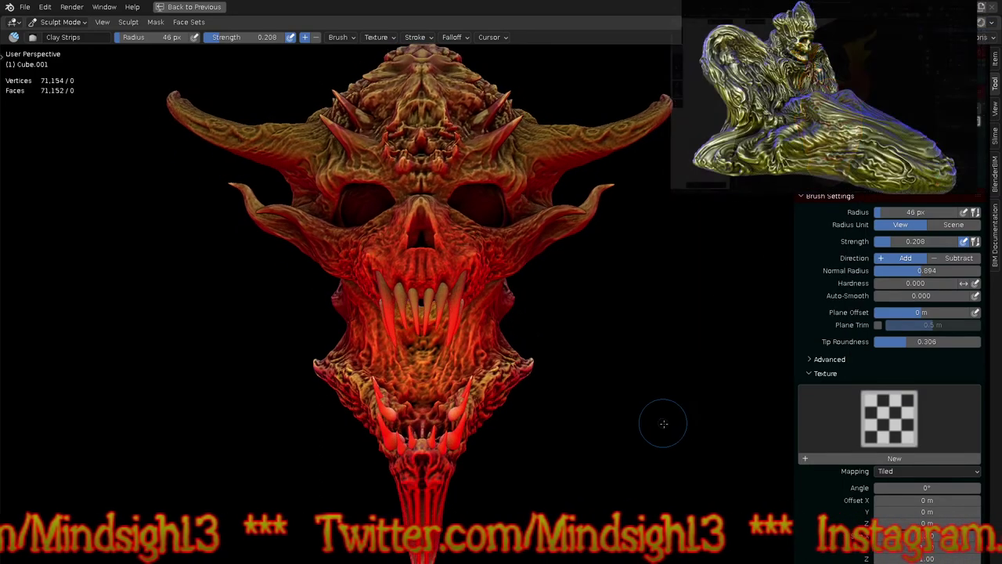
key("n")
Step: On the skull mesh, carve sweeping brow edges into the upper forehead with Draw Sharp at 127 px and strength 0.500
mouse_move(533, 401)
middle_mouse_down()
mouse_move(553, 376)
mouse_move(609, 365)
mouse_move(654, 392)
mouse_move(661, 413)
mouse_move(647, 462)
mouse_move(640, 434)
mouse_move(642, 463)
mouse_move(638, 450)
mouse_move(612, 481)
mouse_move(549, 450)
mouse_move(526, 426)
mouse_move(548, 333)
mouse_move(546, 345)
middle_mouse_up()
scroll(546, 344, "up", 5)
middle_click_drag(493, 223, 508, 276)
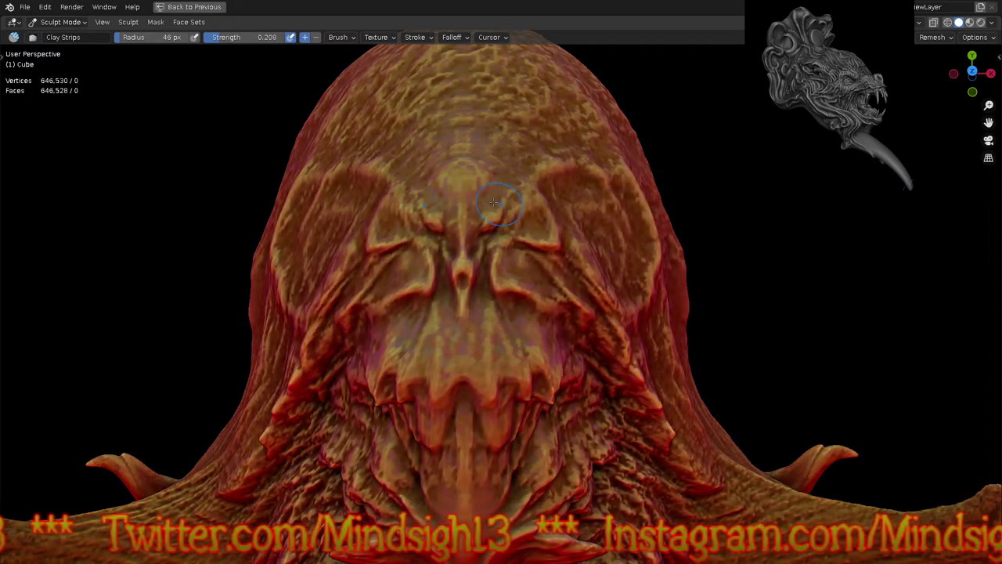
key("shift+space")
left_click(490, 249)
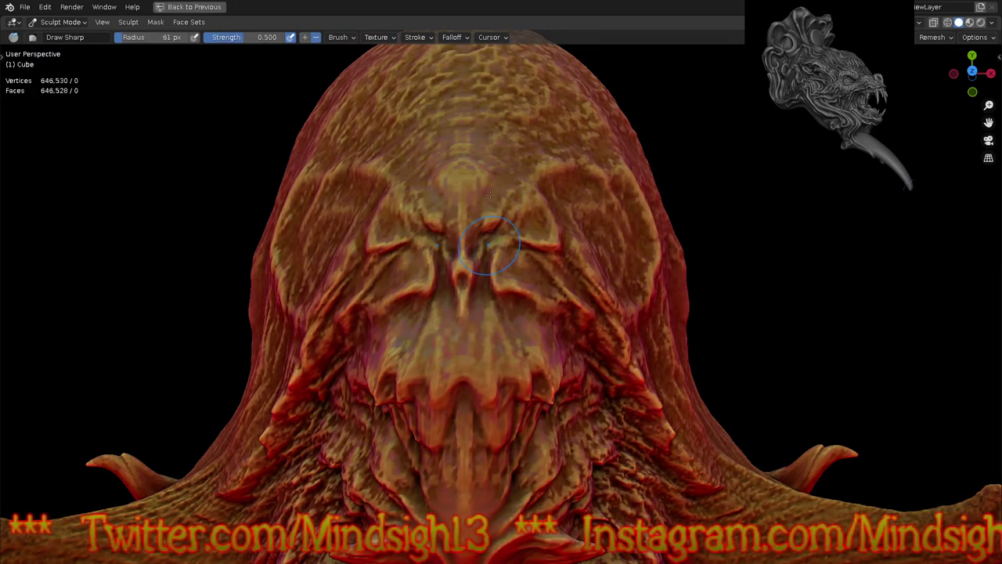
key("f")
left_click(517, 211)
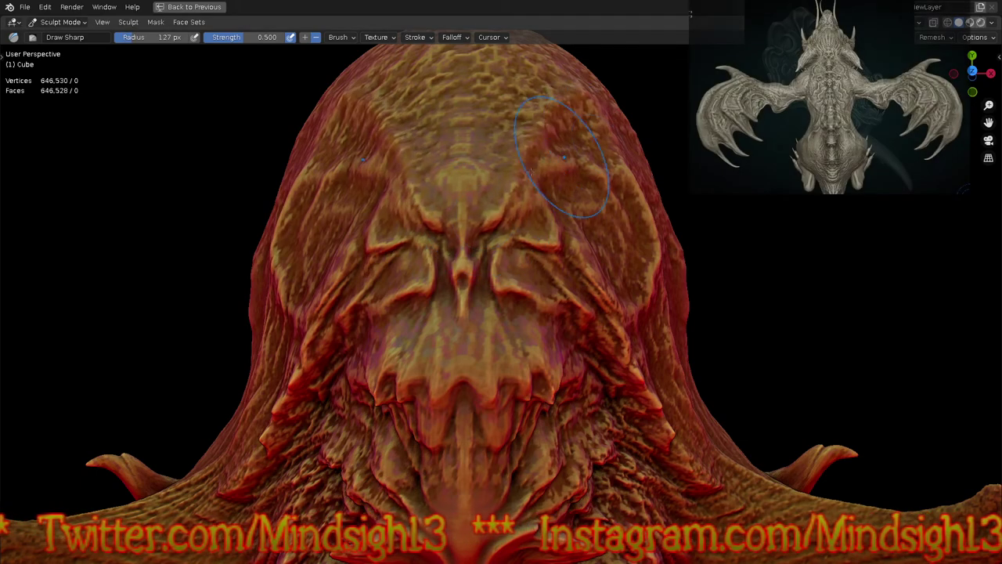
left_click_drag(549, 115, 513, 200)
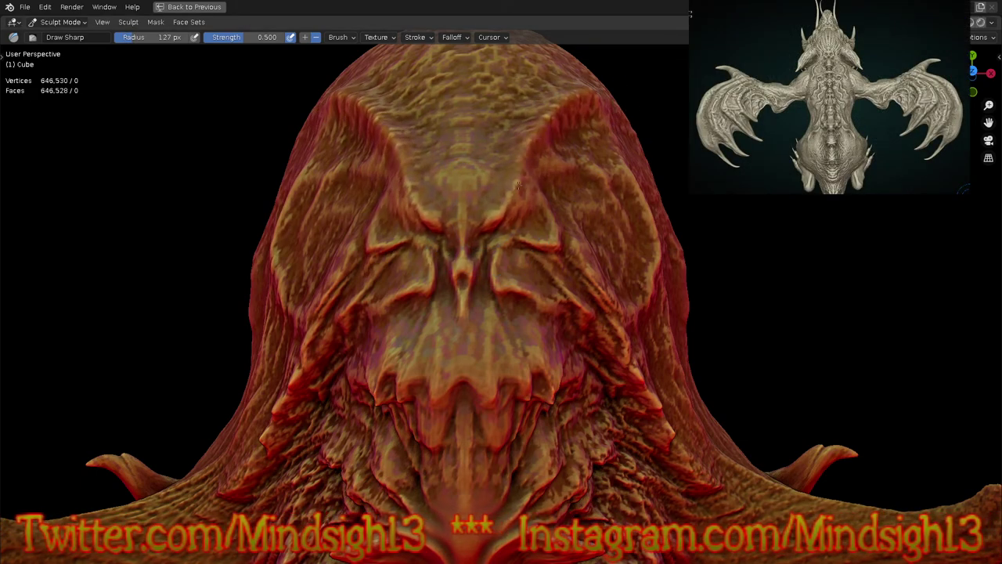
Step: Carve long curved hollows down the sides of the cranium, outside the new brow edges, with Draw Sharp
left_click_drag(590, 159, 664, 258)
left_click_drag(619, 171, 658, 301)
left_click_drag(658, 203, 653, 335)
left_click_drag(674, 262, 713, 372)
middle_click_drag(713, 371, 618, 287)
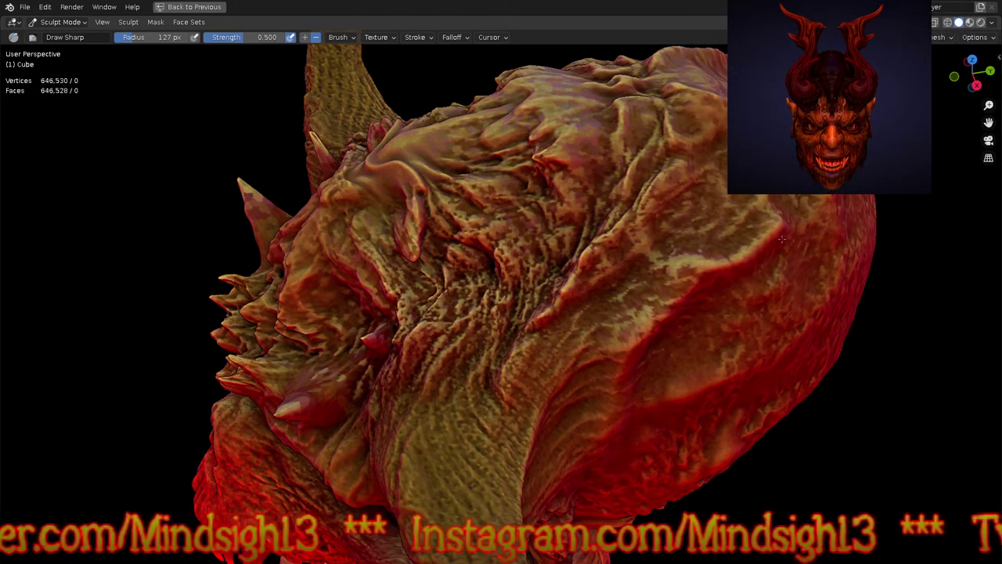
scroll(604, 459, "down", 6)
mouse_move(604, 459)
middle_mouse_down()
mouse_move(627, 339)
mouse_move(592, 336)
mouse_move(544, 357)
mouse_move(694, 369)
mouse_move(690, 423)
mouse_move(597, 457)
mouse_move(610, 473)
middle_mouse_up()
middle_click_drag(518, 357, 506, 216, "shift")
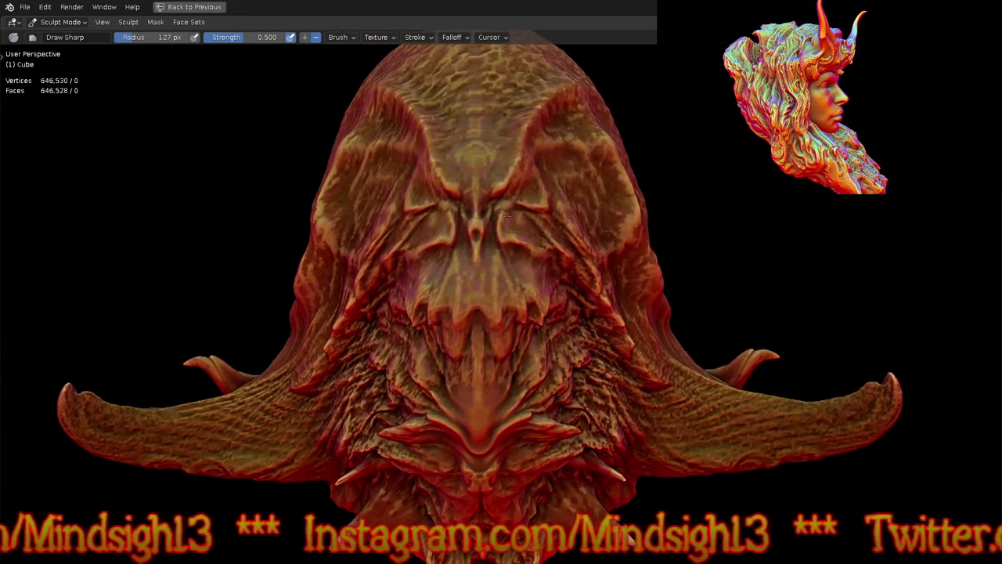
Step: Cut a deeper nose cavity and slanting cheek and upper-lip grooves into the small face sculpted on the forehead
scroll(505, 215, "up", 4)
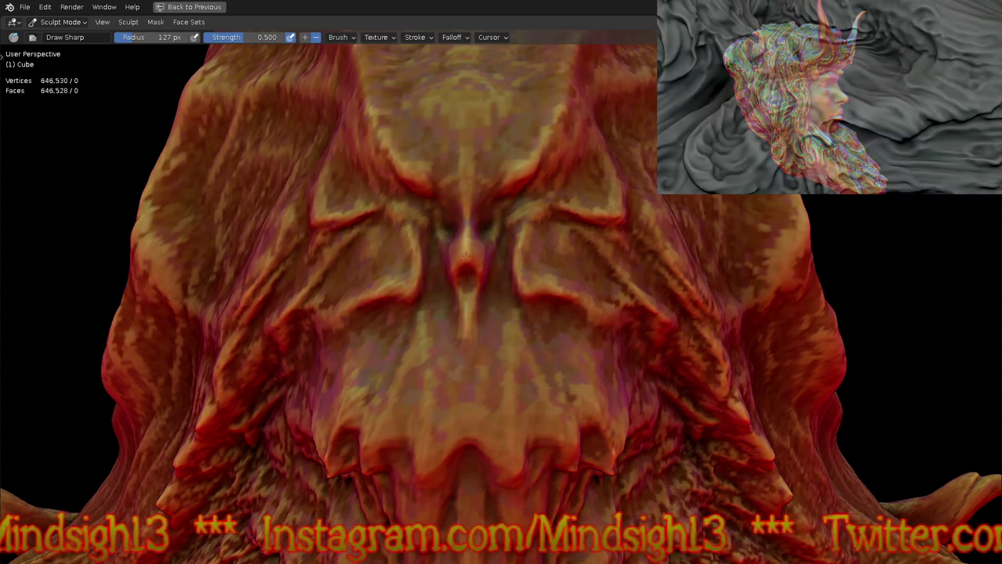
mouse_move(468, 325)
left_mouse_down()
mouse_move(471, 367)
mouse_move(490, 377)
mouse_move(511, 317)
mouse_move(474, 403)
left_mouse_up()
mouse_move(510, 283)
left_mouse_down()
mouse_move(548, 356)
mouse_move(564, 438)
left_mouse_up()
left_click_drag(515, 312, 566, 421)
mouse_move(513, 344)
left_mouse_down()
mouse_move(509, 457)
mouse_move(507, 348)
left_mouse_up()
left_click_drag(480, 422, 478, 422)
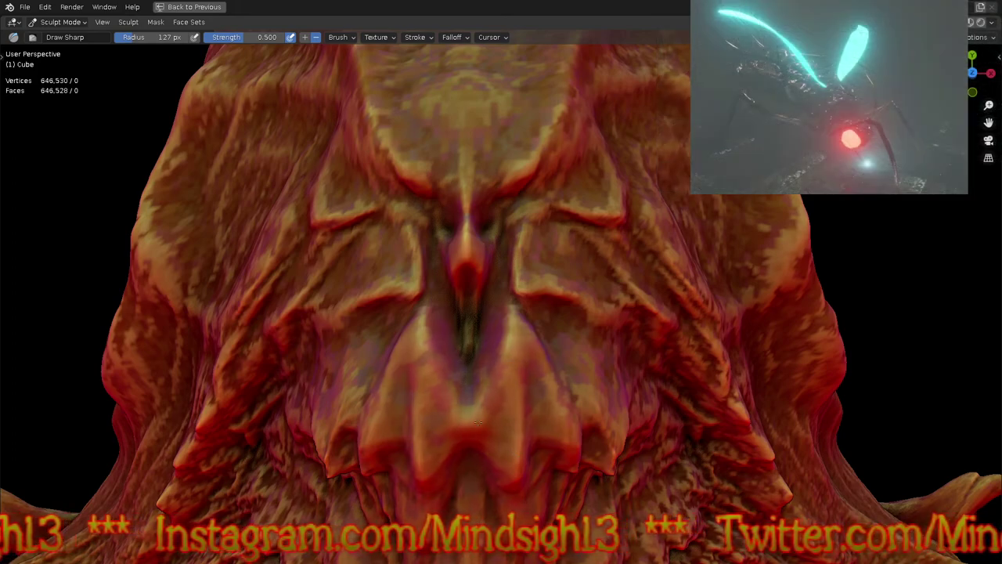
Step: Reduce Draw Sharp to 49 px and carve fine wrinkles into the brow above the eye socket
scroll(478, 424, "down", 6)
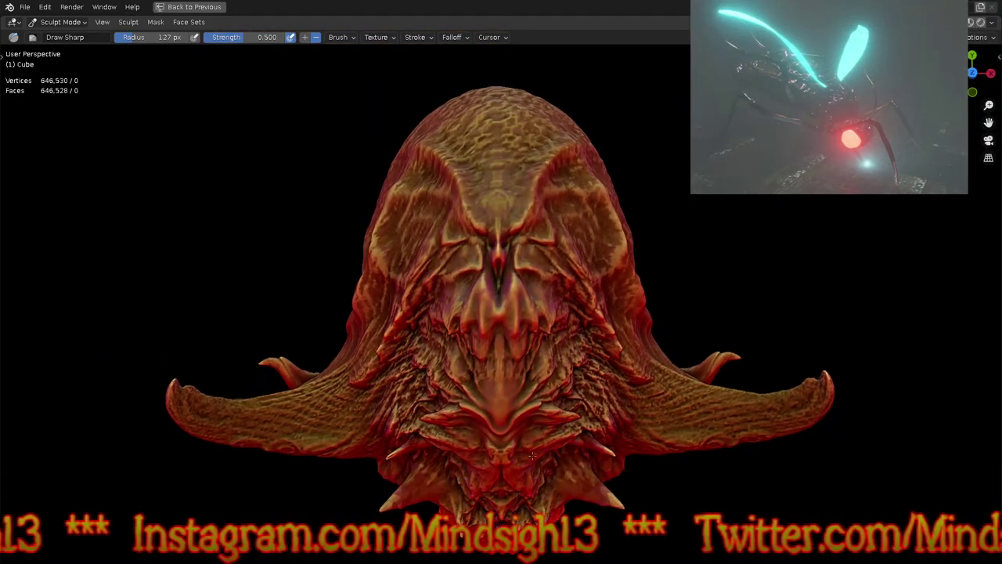
scroll(532, 457, "up", 1)
mouse_move(532, 458)
middle_mouse_down()
mouse_move(531, 418)
mouse_move(548, 369)
middle_mouse_up()
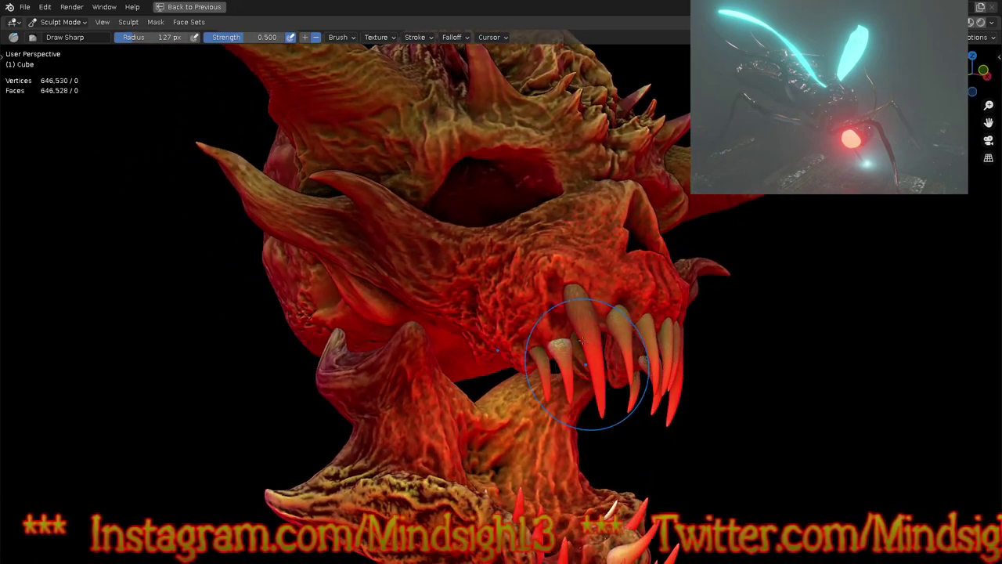
scroll(443, 139, "up", 6)
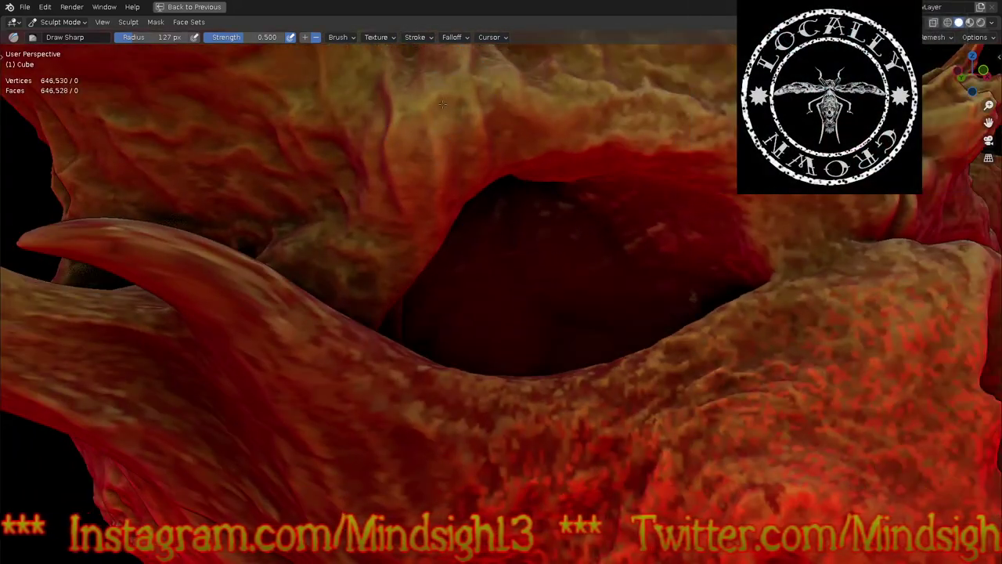
key("f")
left_click(421, 174)
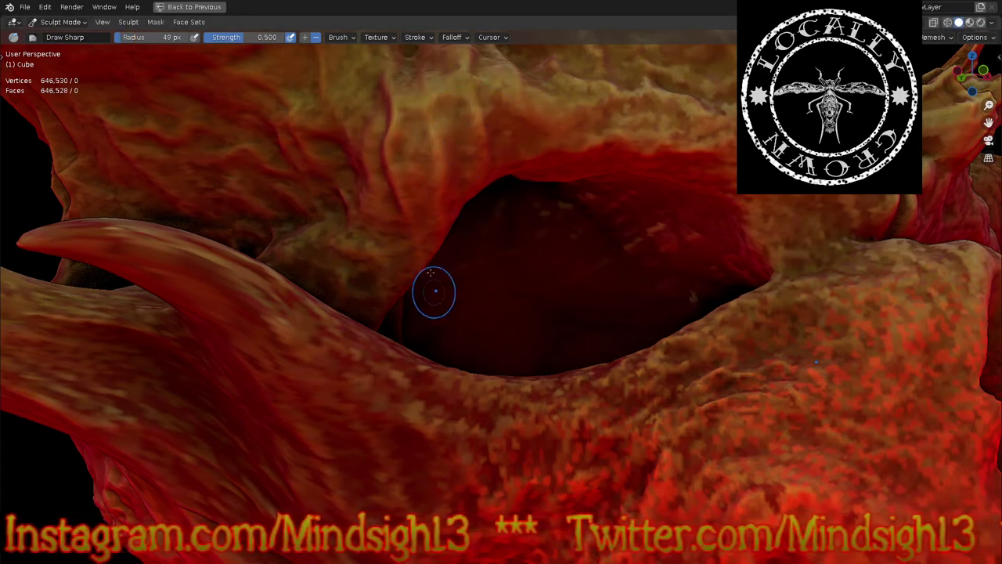
left_click_drag(424, 116, 403, 121)
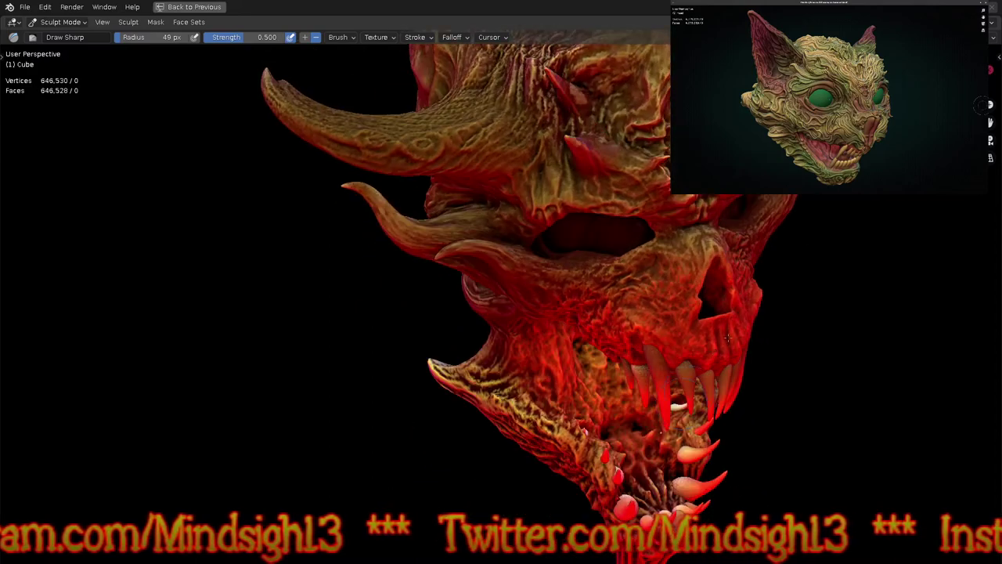
Step: Carve fine lengthwise grooves from the base of the large horn down its shaft with Draw Sharp at 49 px
middle_click_drag(728, 337, 503, 315)
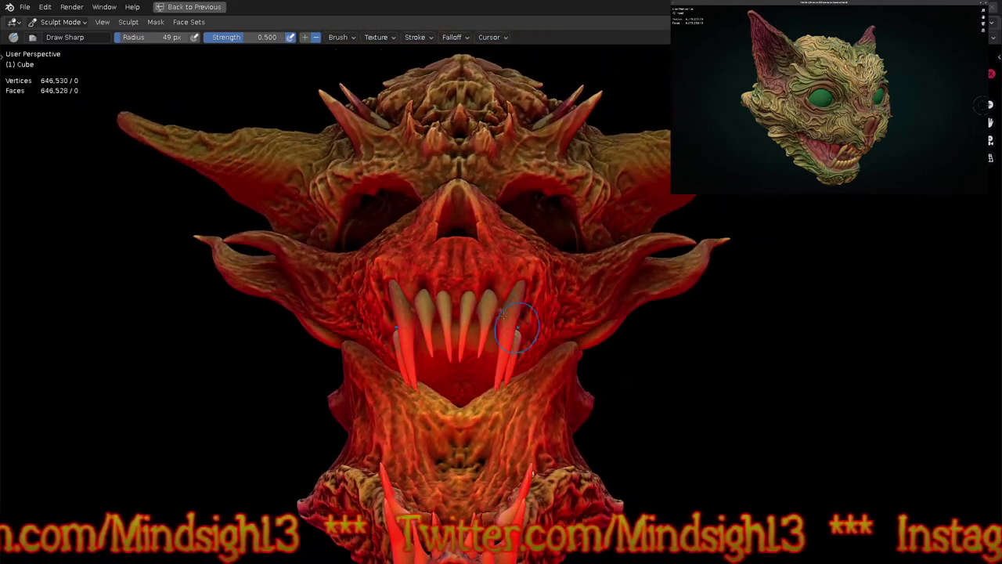
scroll(504, 316, "up", 3)
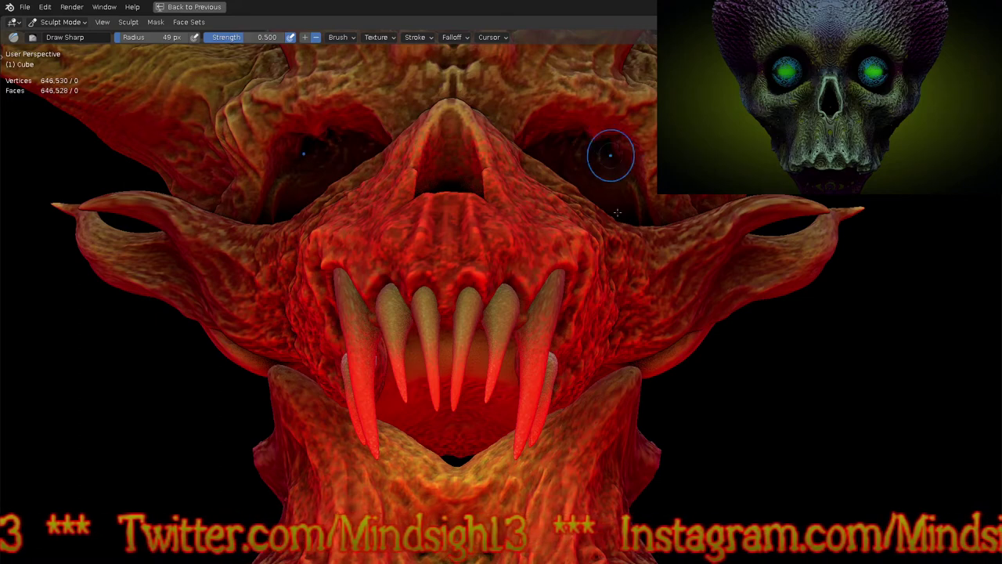
scroll(653, 246, "down", 5)
mouse_move(654, 246)
middle_mouse_down()
mouse_move(611, 353)
mouse_move(668, 315)
mouse_move(661, 318)
mouse_move(682, 297)
mouse_move(671, 273)
mouse_move(645, 329)
middle_mouse_up()
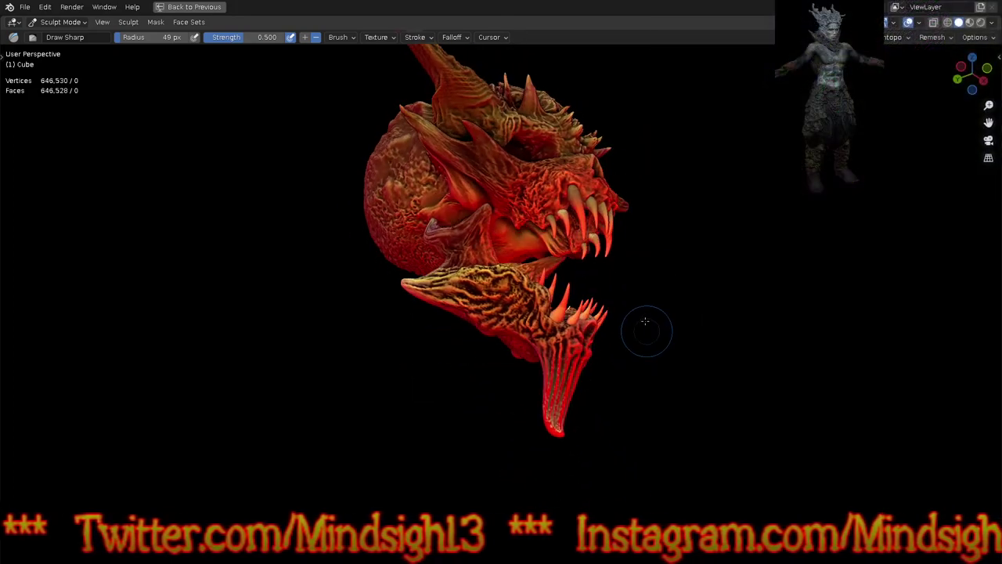
scroll(644, 329, "up", 3)
mouse_move(644, 255)
middle_mouse_down()
mouse_move(625, 275)
mouse_move(608, 262)
mouse_move(460, 247)
mouse_move(515, 260)
mouse_move(540, 344)
middle_mouse_up()
middle_click_drag(510, 246, 528, 261, "shift")
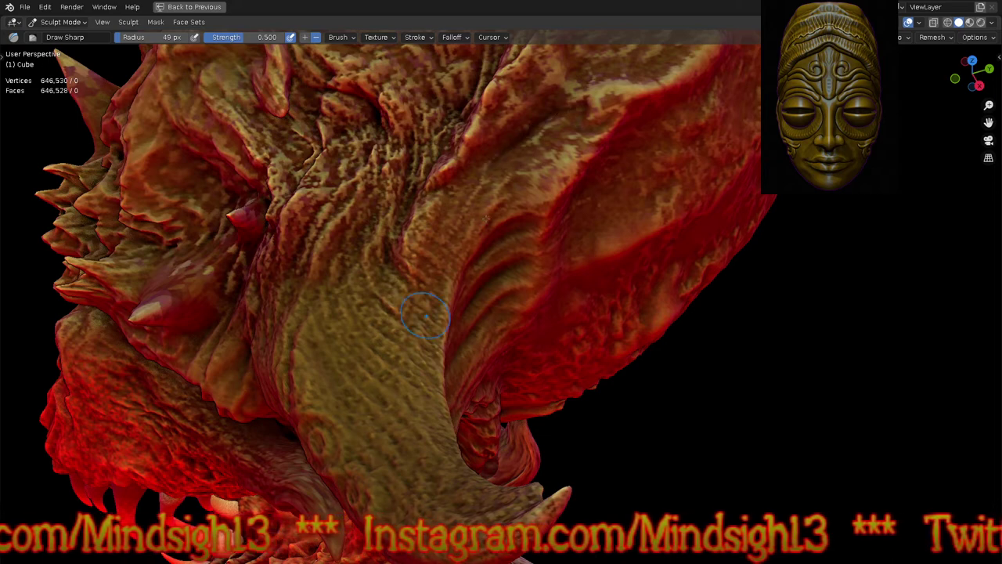
left_click_drag(445, 264, 415, 373)
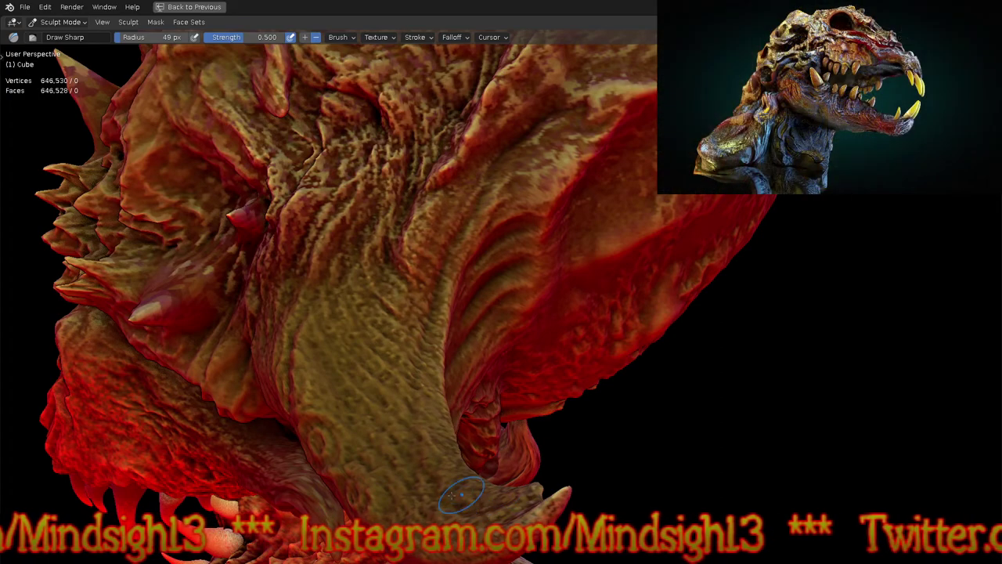
Step: Examine the large horn's grooves, the skull's profile and the brow around the horn base up close
scroll(483, 242, "down", 4)
scroll(483, 242, "up", 2)
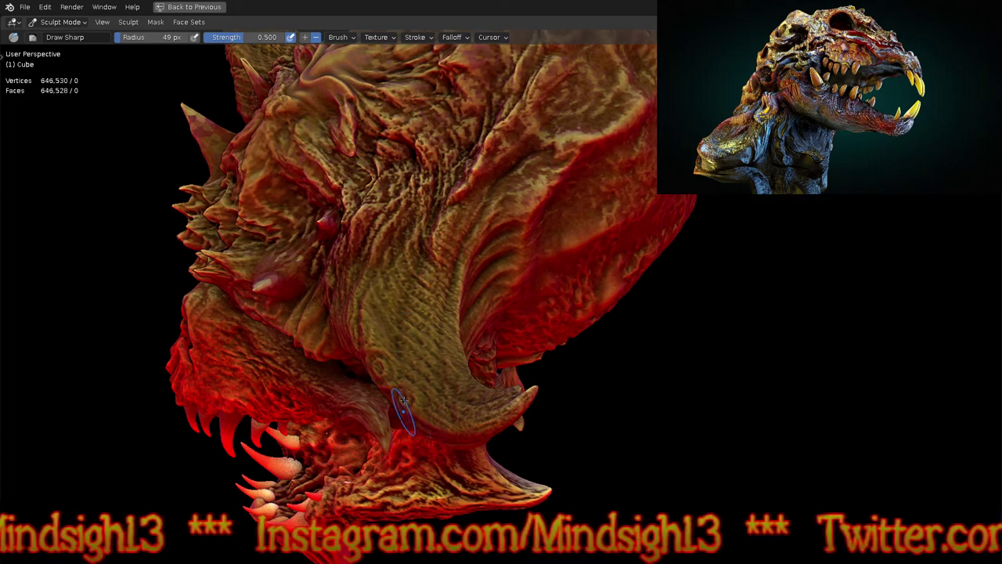
middle_click_drag(404, 401, 405, 315, "ctrl")
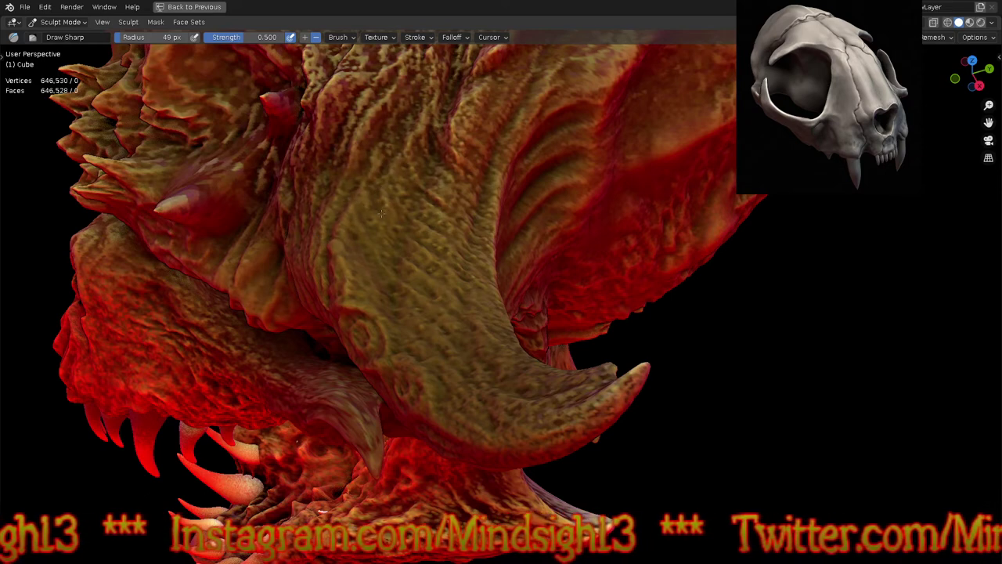
middle_click_drag(400, 259, 429, 505, "ctrl")
middle_click_drag(424, 438, 468, 416, "shift")
middle_click_drag(468, 416, 614, 313)
scroll(617, 378, "down", 3)
mouse_move(588, 365)
middle_mouse_down()
mouse_move(577, 360)
mouse_move(577, 307)
mouse_move(586, 418)
mouse_move(559, 425)
mouse_move(553, 416)
mouse_move(575, 416)
mouse_move(563, 410)
mouse_move(580, 298)
mouse_move(603, 380)
middle_mouse_up()
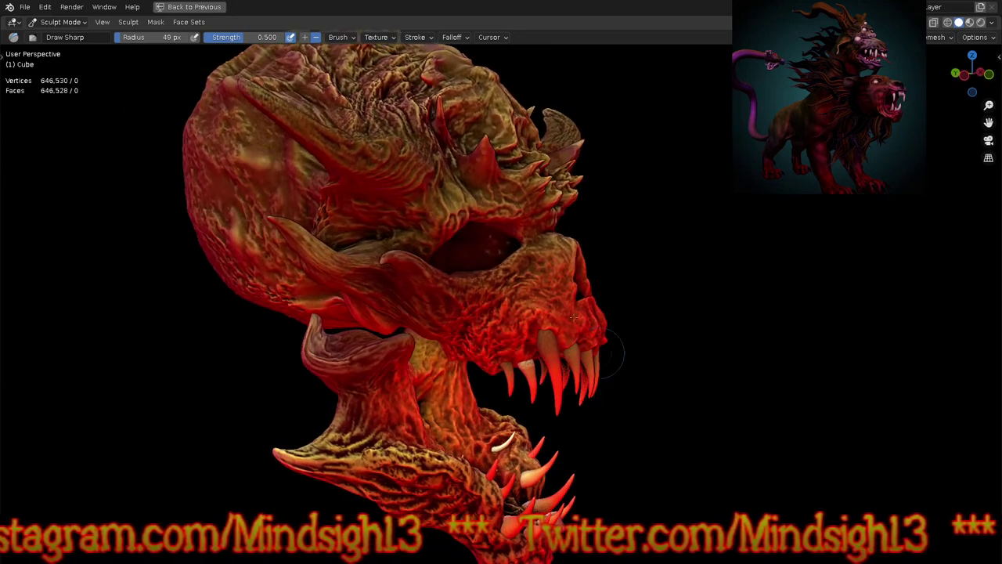
scroll(444, 185, "up", 4)
middle_click_drag(445, 104, 468, 272, "shift")
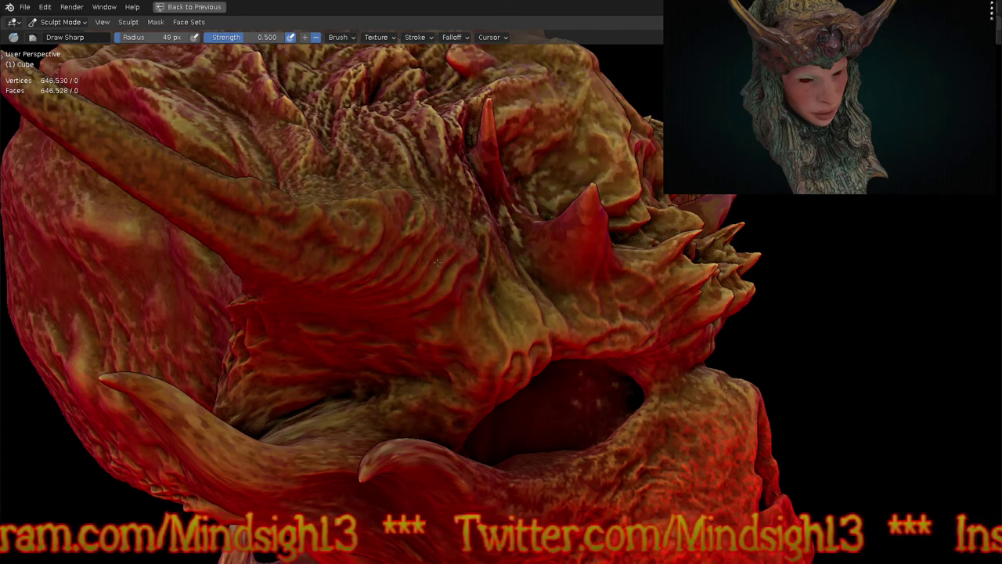
Step: Try the brown clay matcap on the whole skull, viewed from the front
middle_click_drag(470, 287, 439, 336)
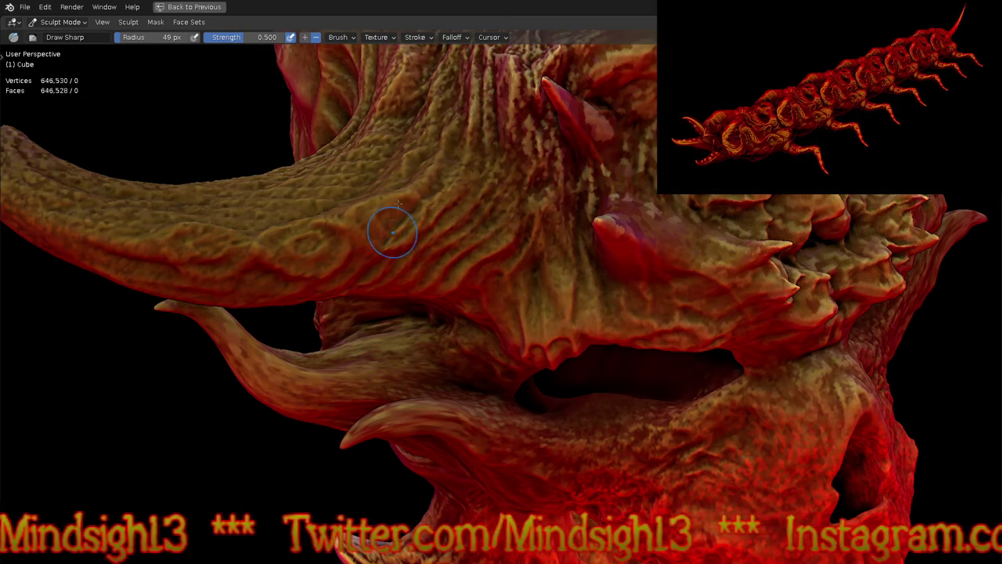
middle_click_drag(390, 251, 397, 425, "ctrl")
middle_click_drag(437, 313, 517, 313)
middle_click_drag(538, 365, 529, 387)
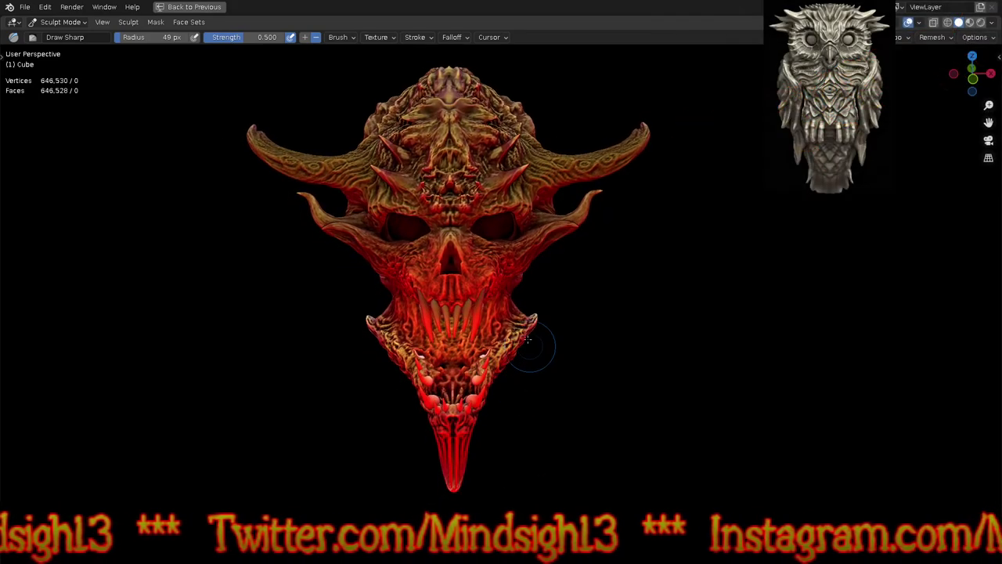
middle_click_drag(514, 300, 516, 283, "ctrl")
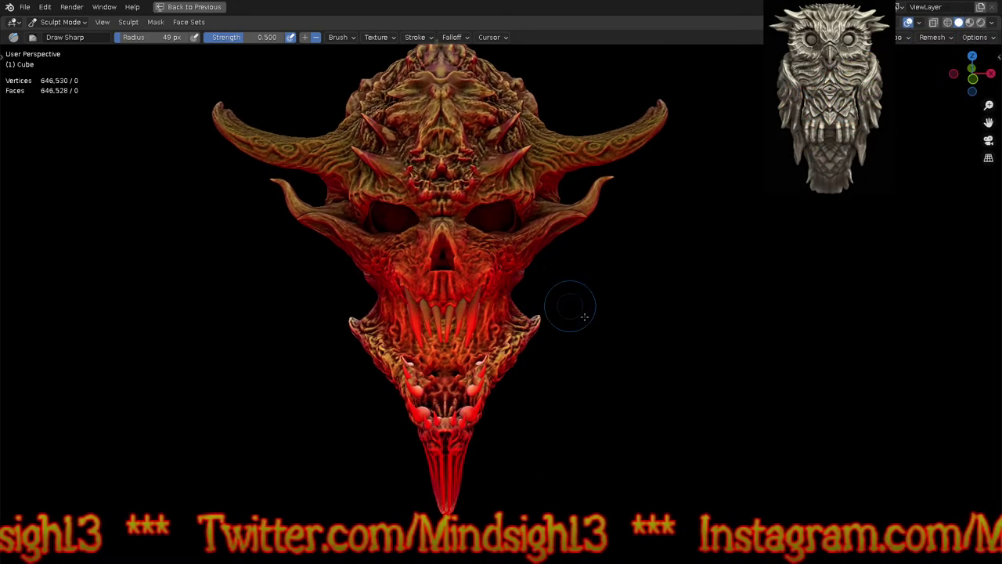
left_click(994, 23)
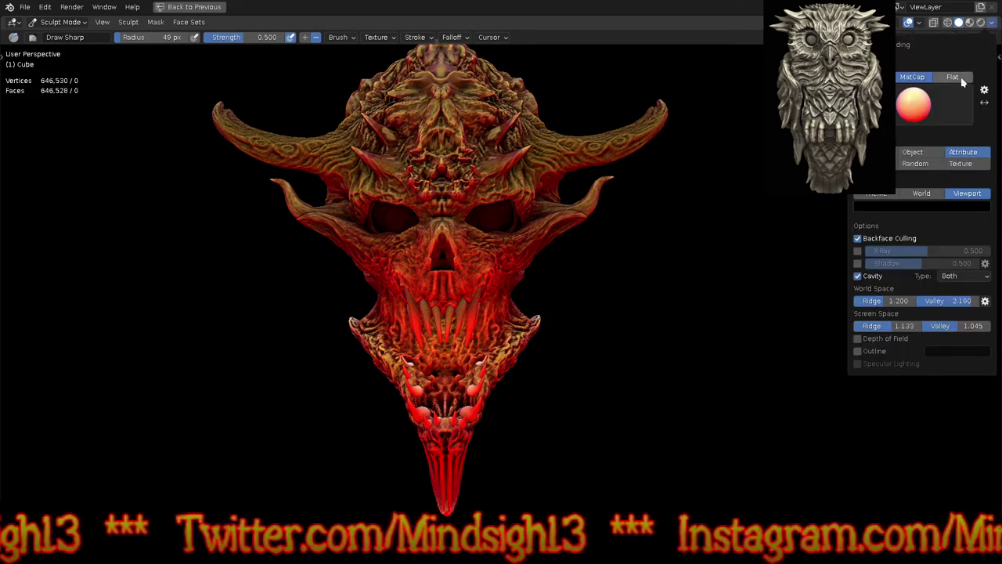
left_click(921, 106)
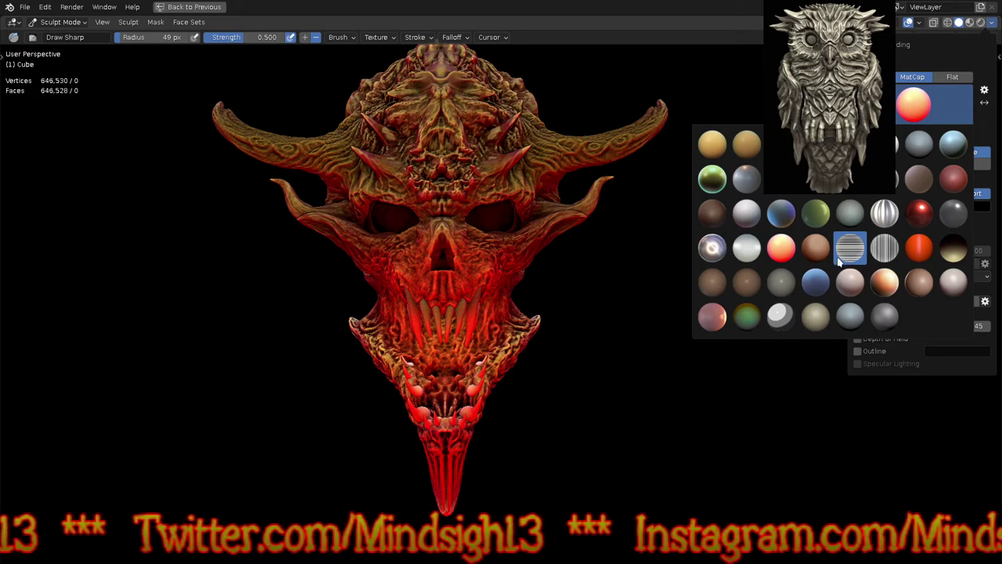
left_click(815, 249)
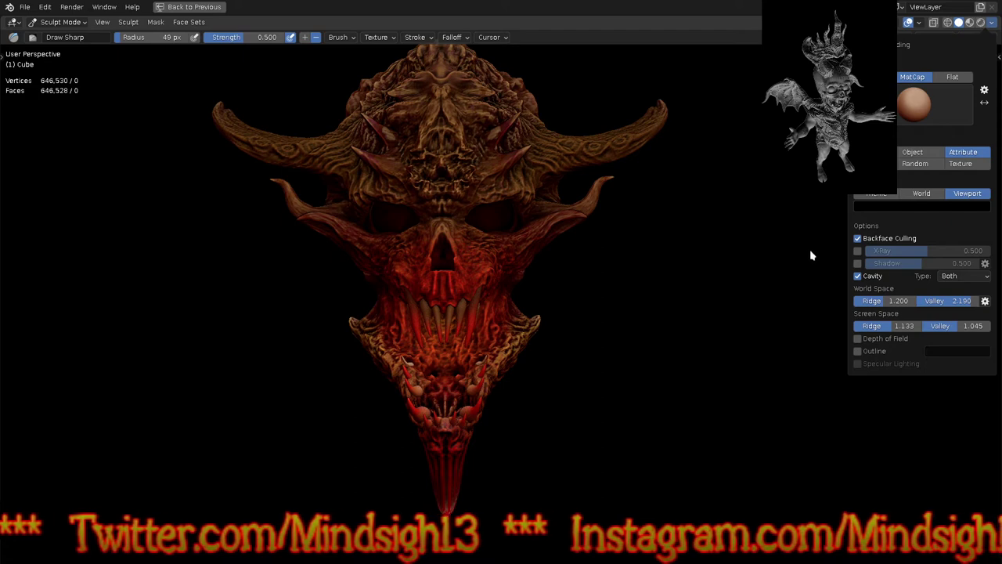
mouse_move(680, 400)
middle_mouse_down()
mouse_move(671, 358)
mouse_move(632, 324)
mouse_move(580, 337)
mouse_move(582, 482)
mouse_move(599, 436)
mouse_move(709, 342)
middle_mouse_up()
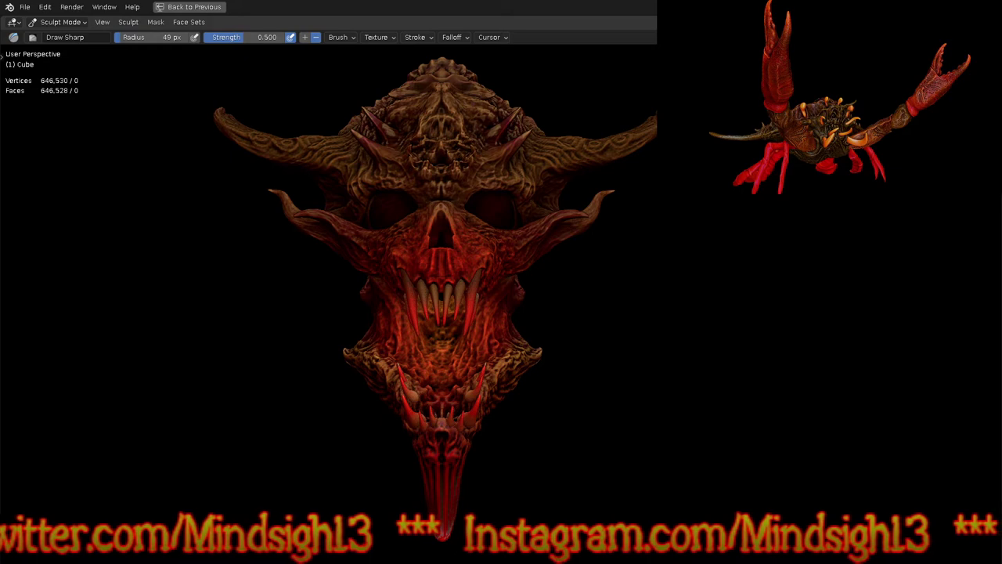
Step: Try the black matcap with pale yellow underlighting and check it on the skull's side profile
left_click(913, 103)
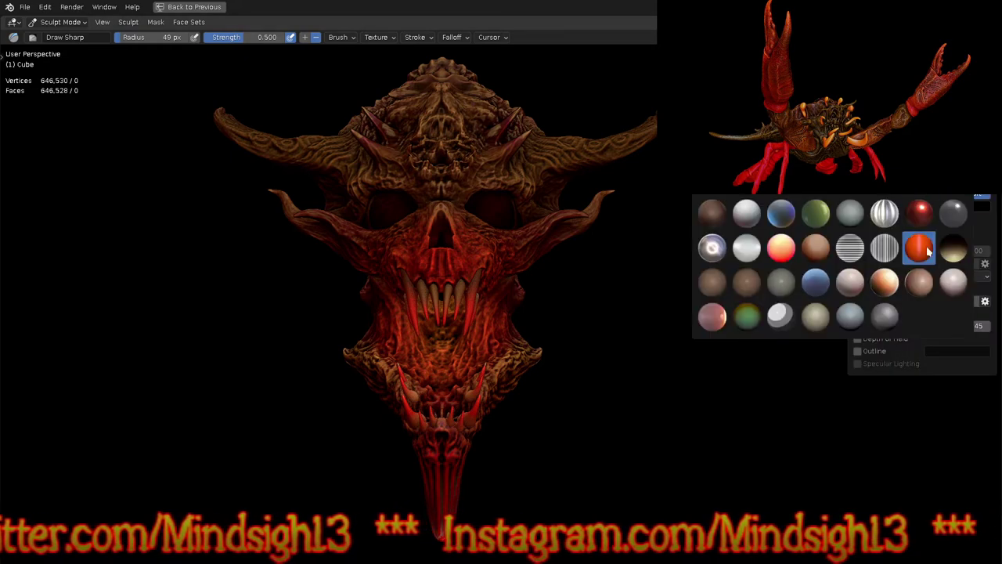
left_click(955, 249)
mouse_move(712, 284)
middle_mouse_down()
mouse_move(713, 364)
mouse_move(752, 268)
mouse_move(775, 250)
mouse_move(764, 318)
mouse_move(769, 296)
mouse_move(628, 315)
middle_mouse_up()
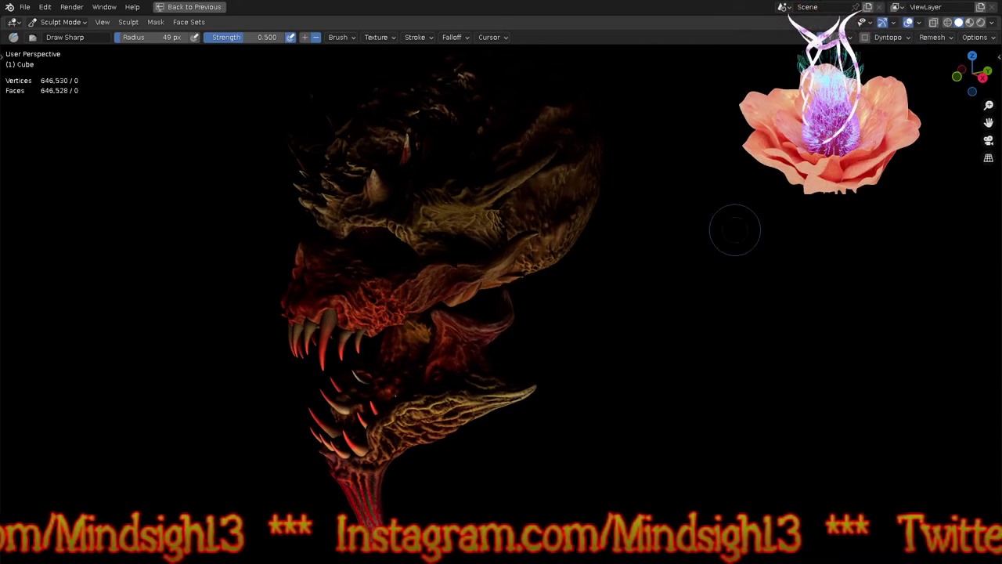
Step: Try the green matcap with an orange rim and check it on the skull from the side and front
left_click(991, 24)
left_click(925, 104)
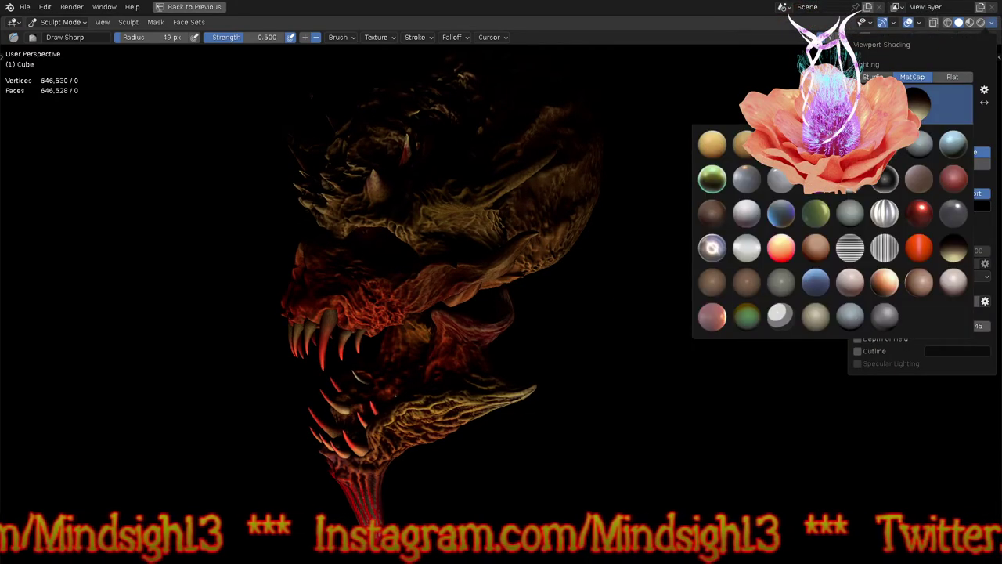
left_click(747, 315)
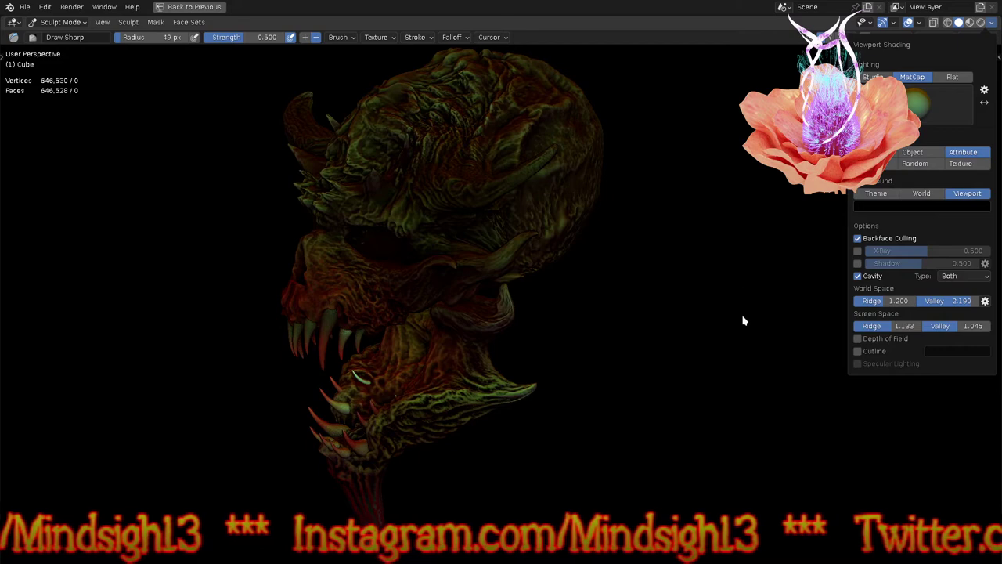
mouse_move(619, 430)
middle_mouse_down()
mouse_move(706, 387)
mouse_move(708, 372)
mouse_move(711, 391)
middle_mouse_up()
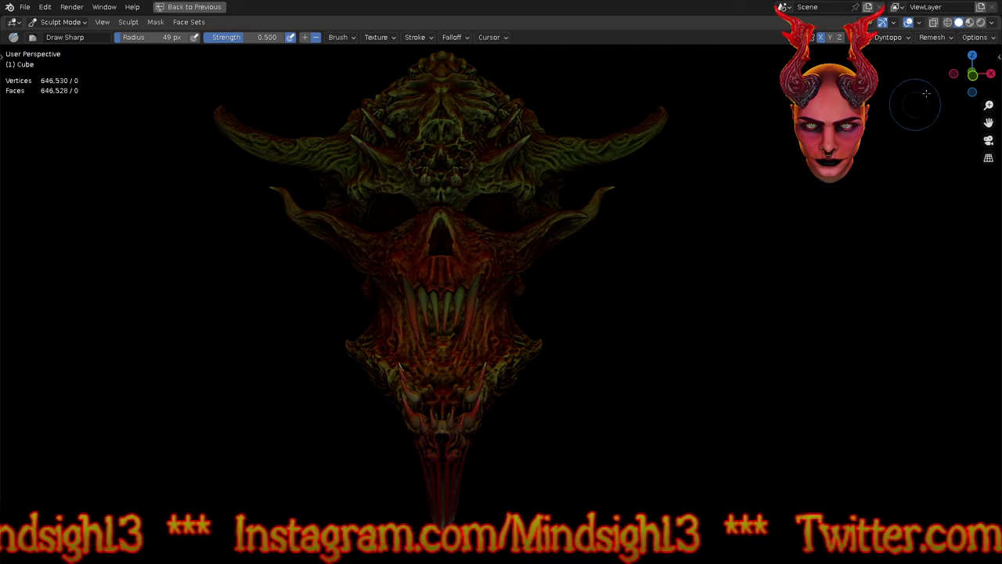
Step: Enable the viewport outline and set its colour to dark purple
left_click(993, 22)
left_click(858, 352)
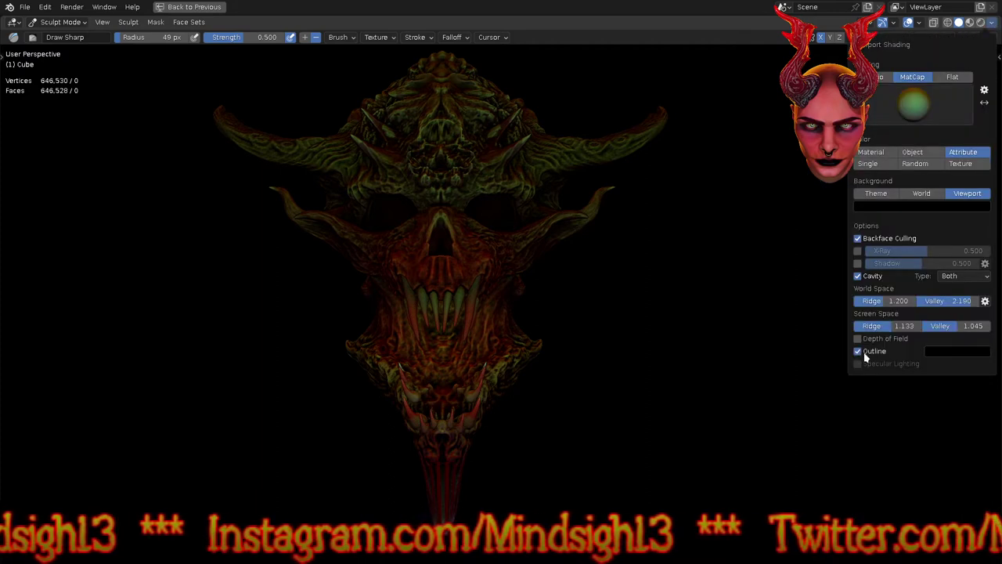
left_click(944, 353)
mouse_move(984, 251)
left_mouse_down()
mouse_move(986, 263)
mouse_move(972, 243)
mouse_move(982, 232)
mouse_move(983, 246)
left_mouse_up()
left_click(963, 253)
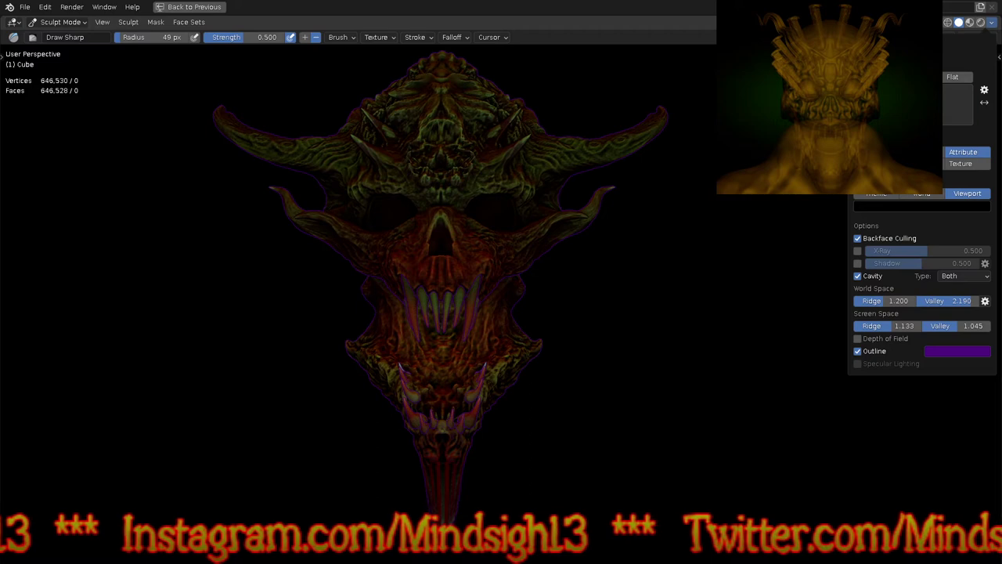
Step: Compare the blue and glossy pale-blue matcaps on the outlined skull, applying the pale-blue one and reopening the matcap choices
left_click(957, 104)
left_click(816, 288)
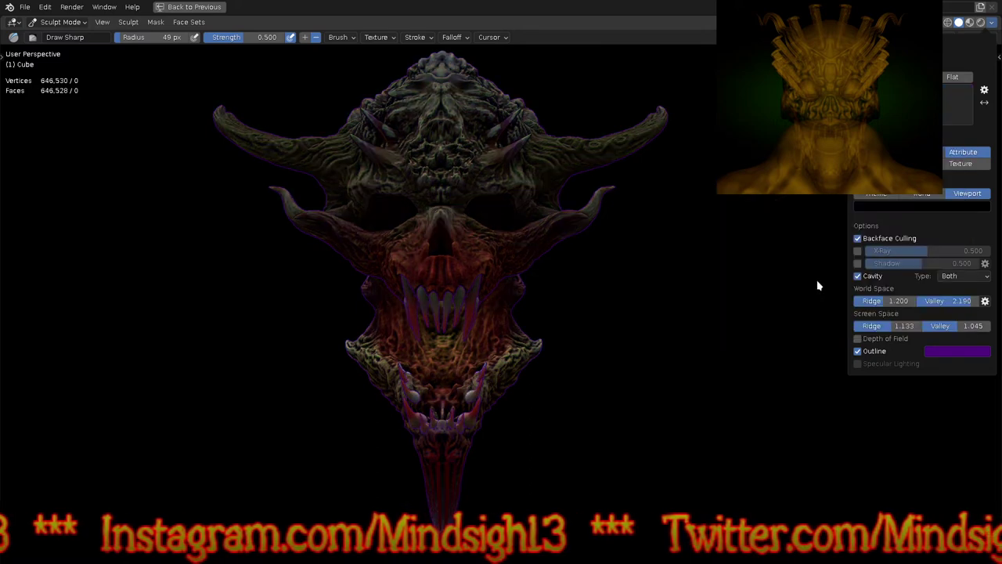
left_click(957, 104)
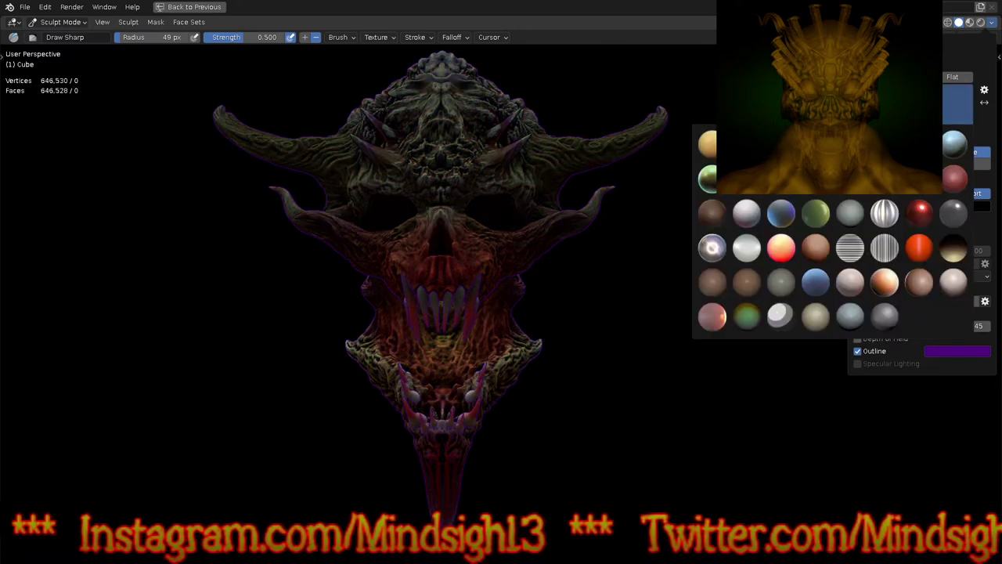
left_click(955, 141)
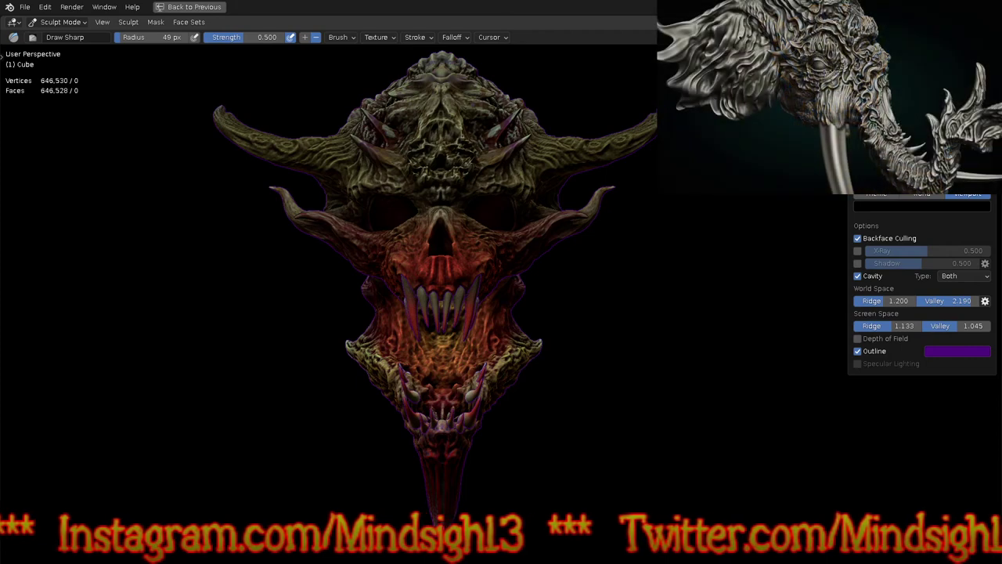
left_click(957, 104)
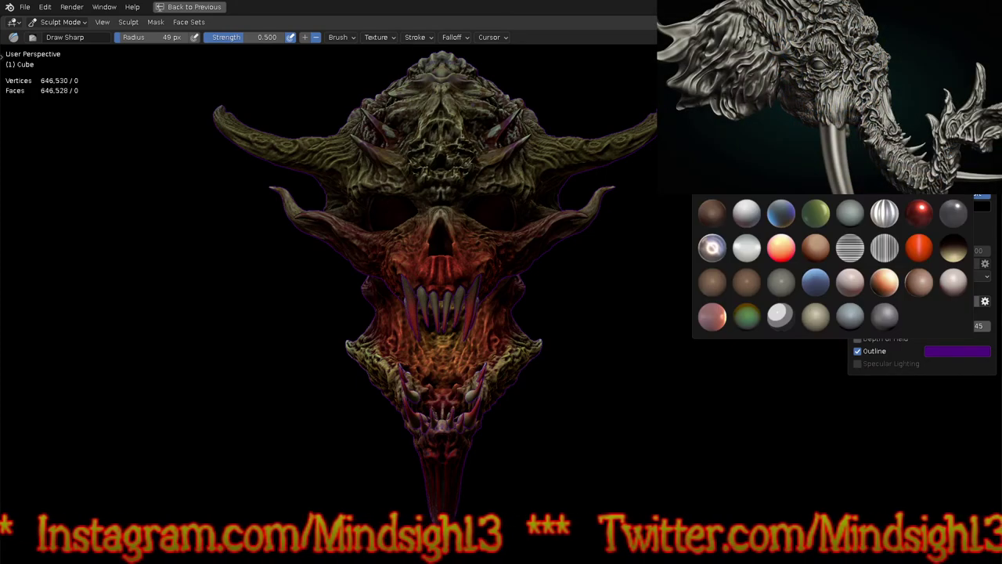
Step: Try several viewport matcaps on the demon skull and settle on one with warm brown shading
left_click(784, 213)
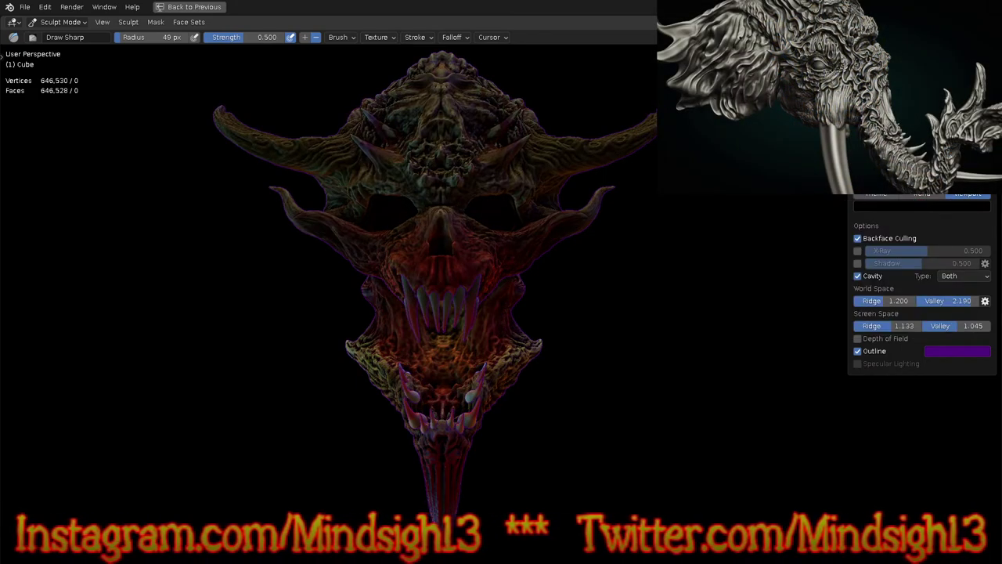
left_click(915, 104)
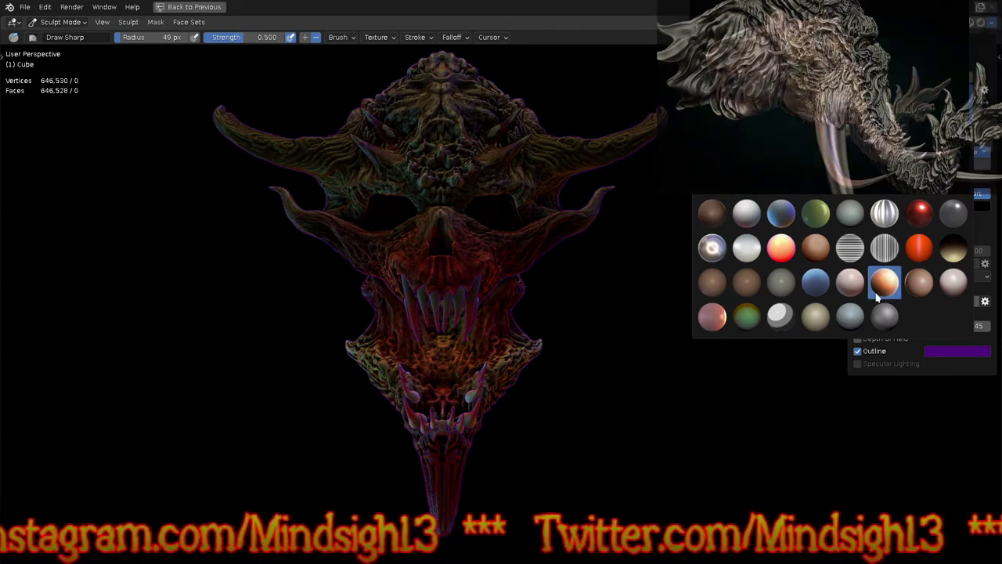
left_click(852, 316)
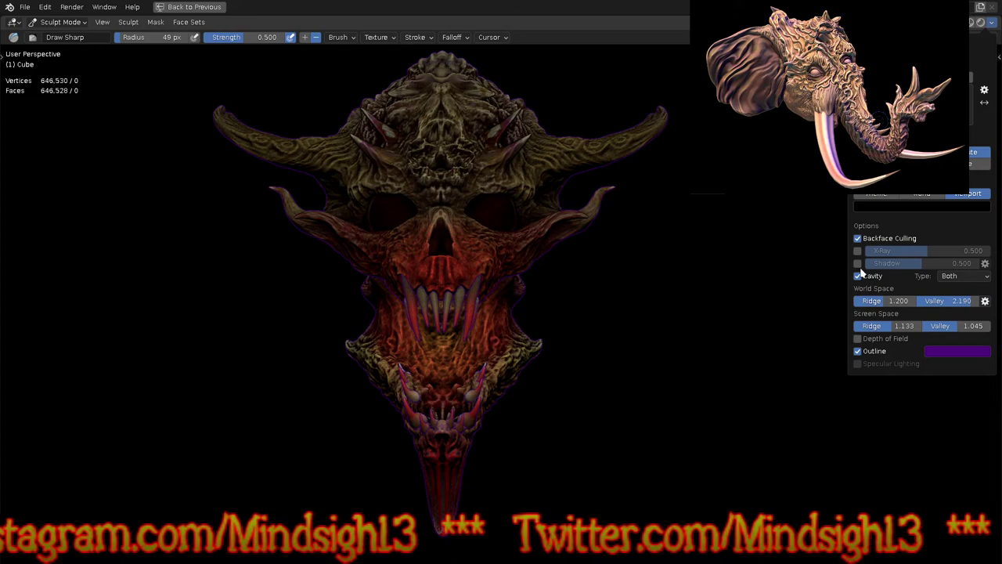
left_click(957, 104)
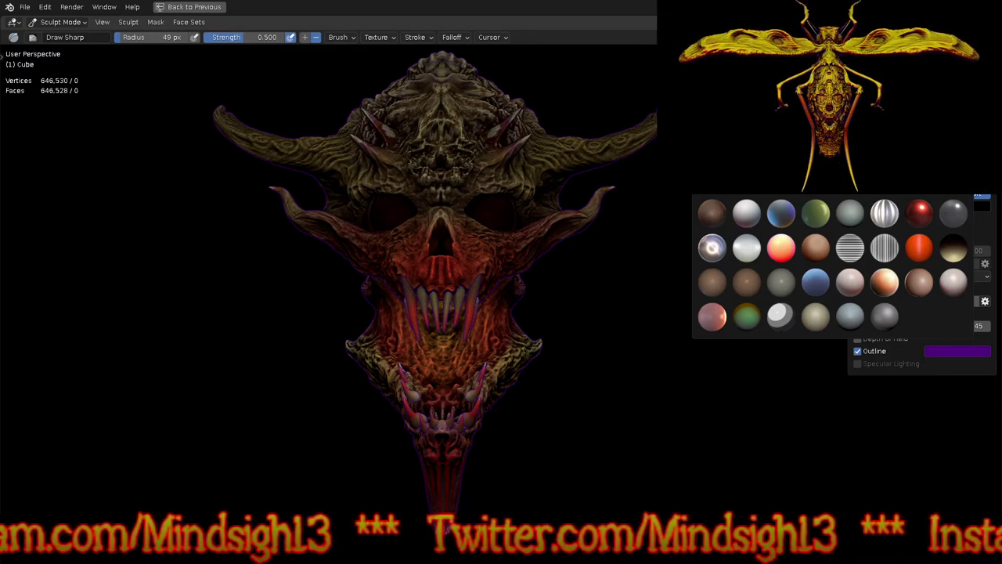
left_click(747, 179)
Step: Activate the Paint brush with a dark red colour and set its strength to 0.693
mouse_move(654, 411)
middle_mouse_down()
mouse_move(665, 386)
mouse_move(783, 393)
mouse_move(783, 404)
mouse_move(775, 399)
middle_mouse_up()
middle_click_drag(655, 342, 773, 388, "shift")
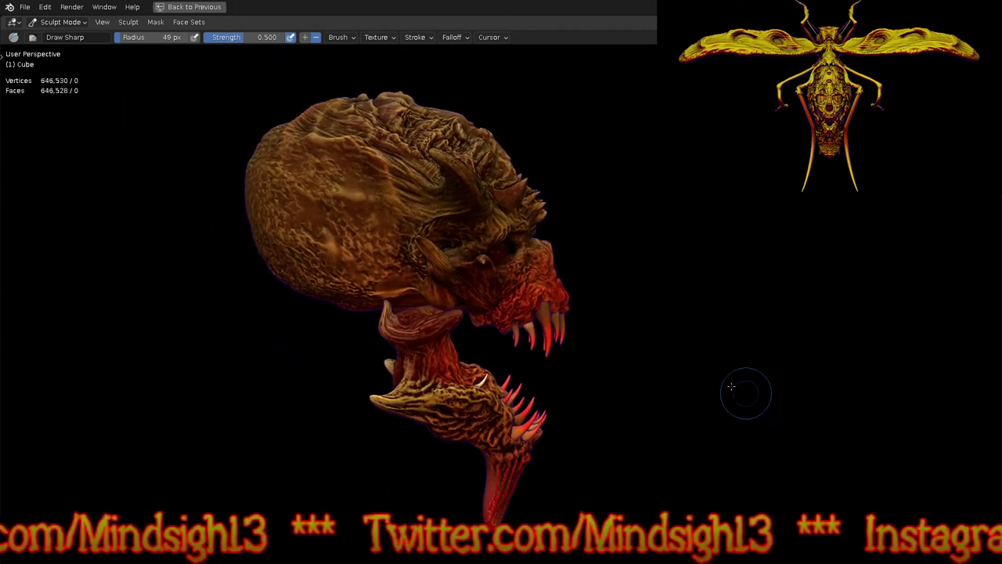
middle_click_drag(435, 262, 430, 193, "ctrl")
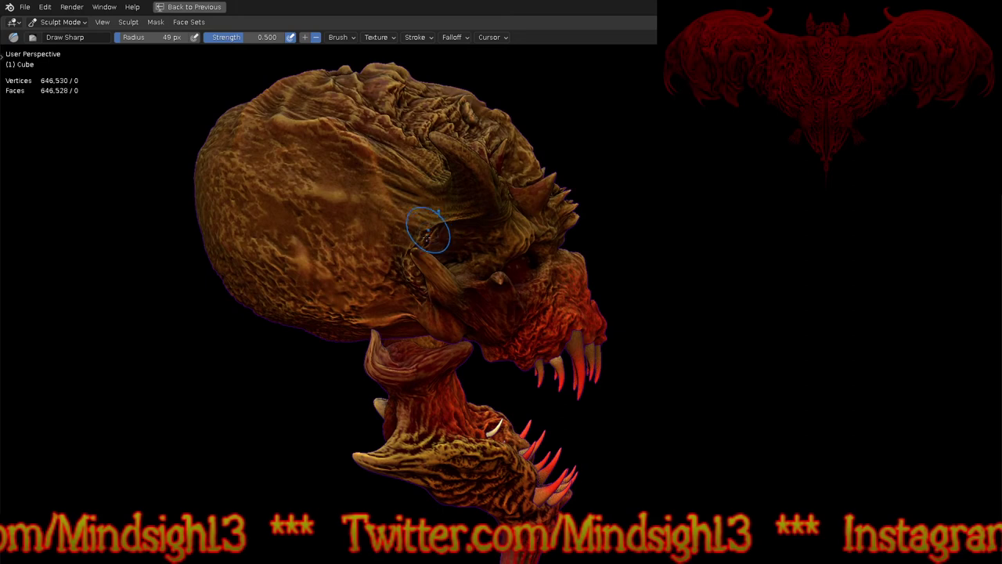
key("q")
left_click(423, 250)
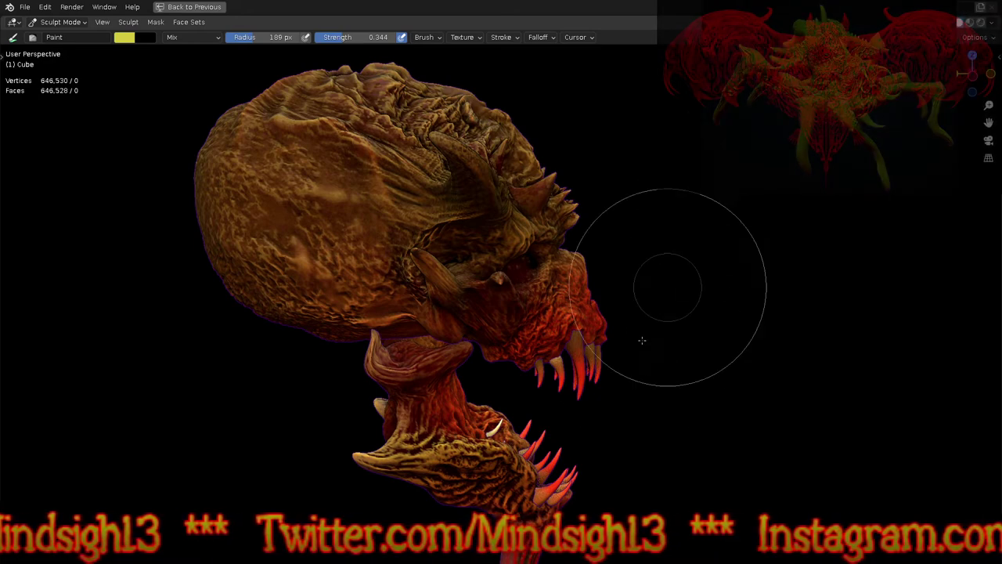
left_click(124, 38)
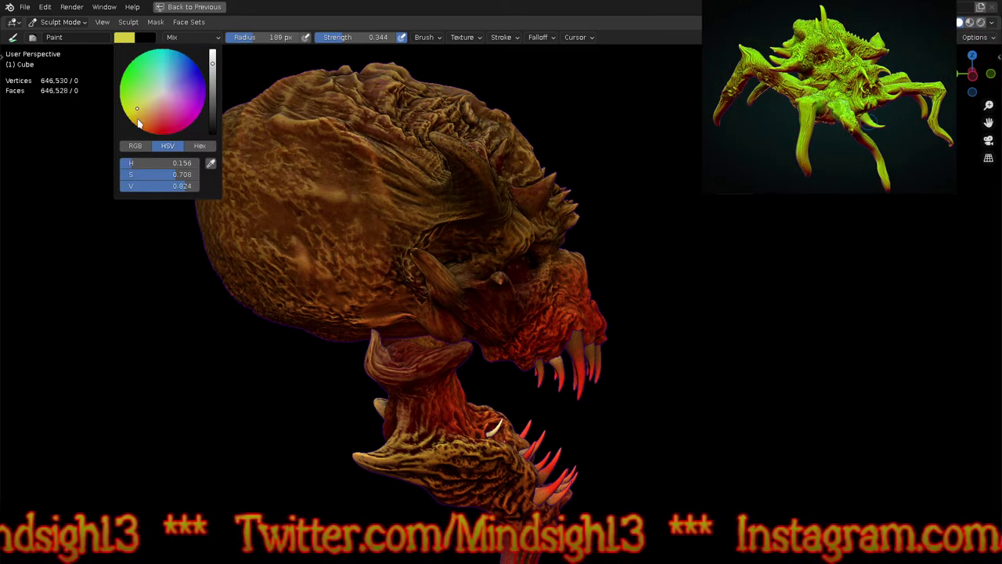
left_click_drag(151, 130, 146, 134)
left_click_drag(217, 108, 216, 110)
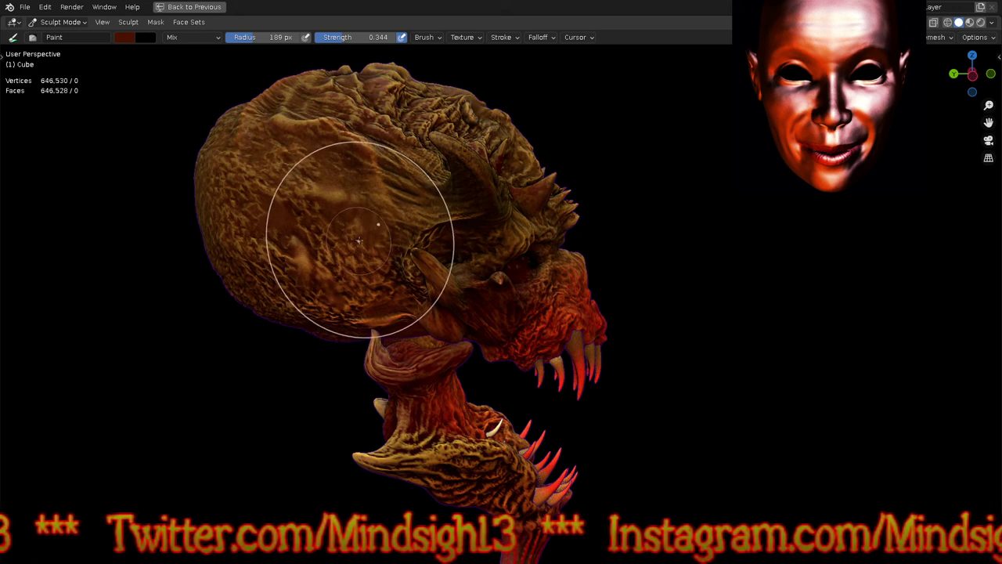
key("shift+f")
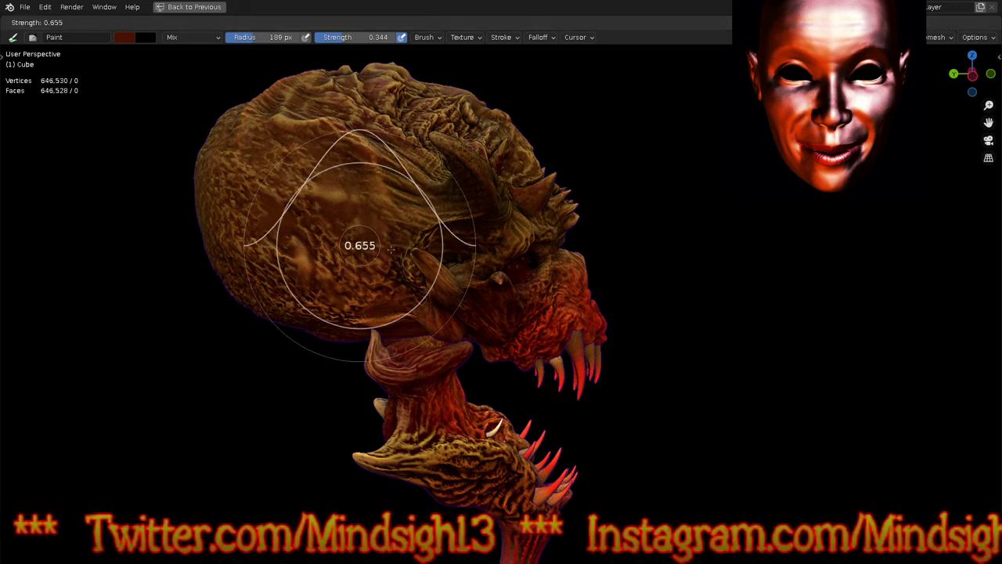
left_click(392, 247)
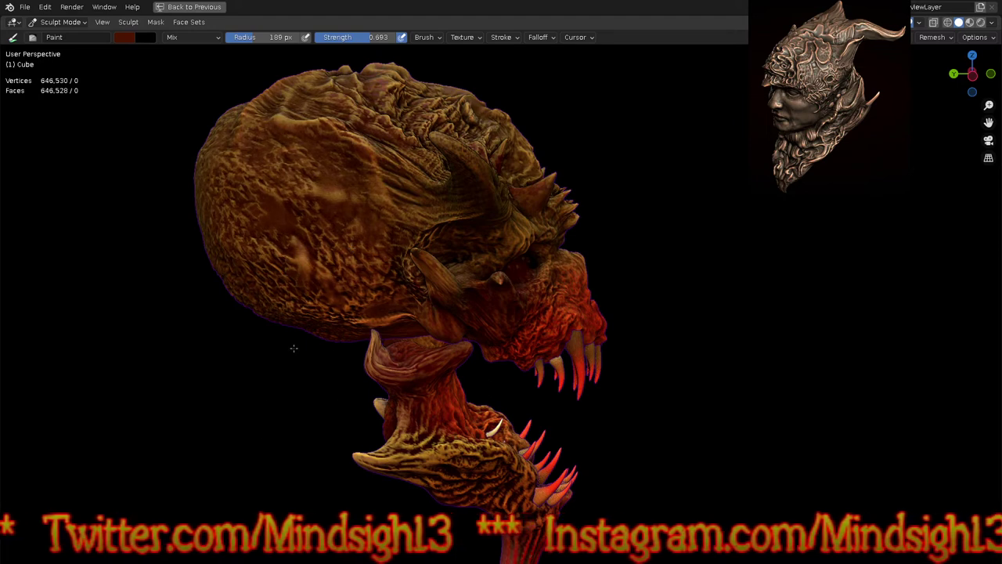
Step: Examine the skull's colouring around the crown, horns, eye sockets, nose and the inside of the mouth
middle_click_drag(702, 298, 668, 362)
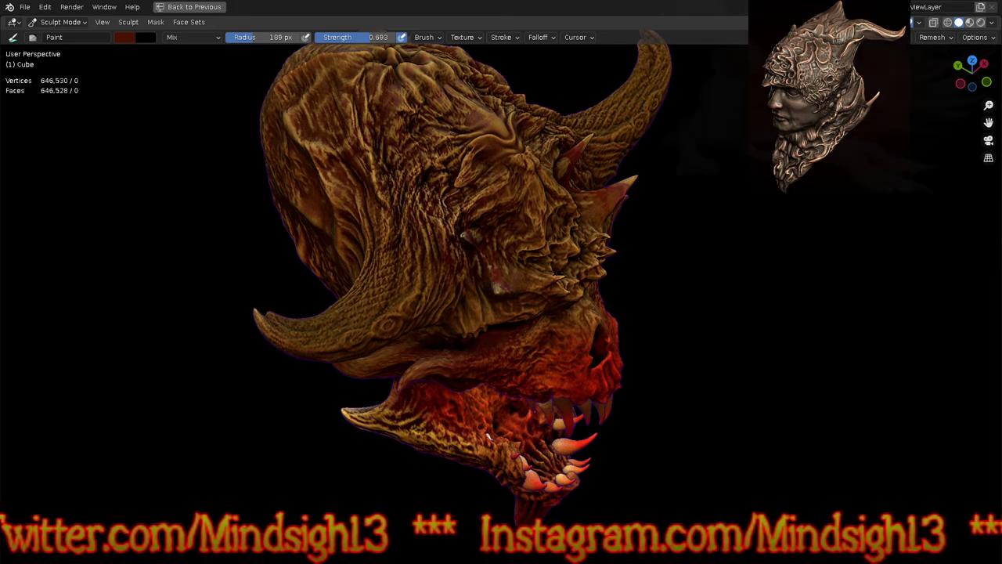
middle_click_drag(548, 335, 525, 259)
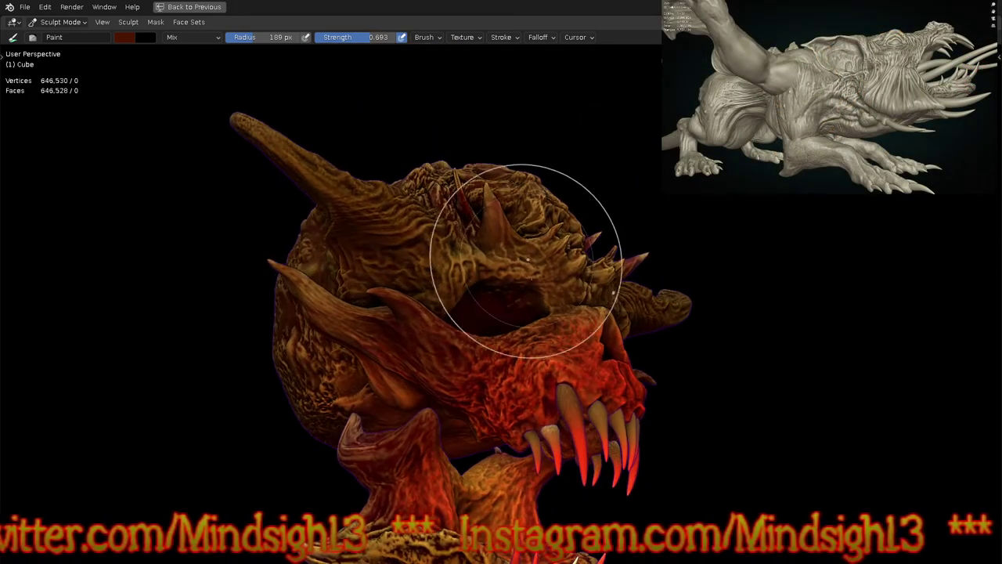
scroll(521, 296, "up", 4)
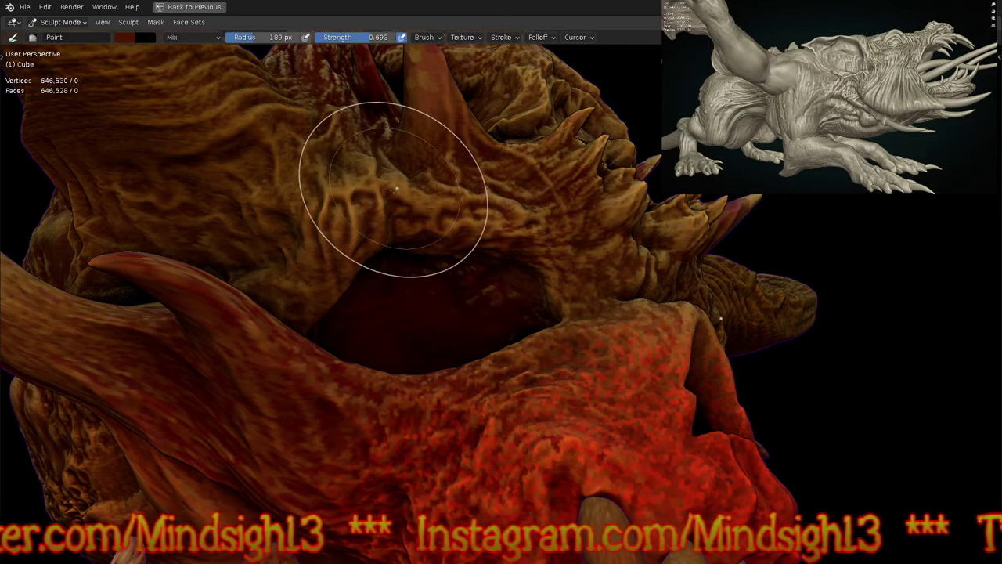
middle_click_drag(332, 210, 422, 439, "ctrl")
middle_click_drag(462, 249, 394, 313)
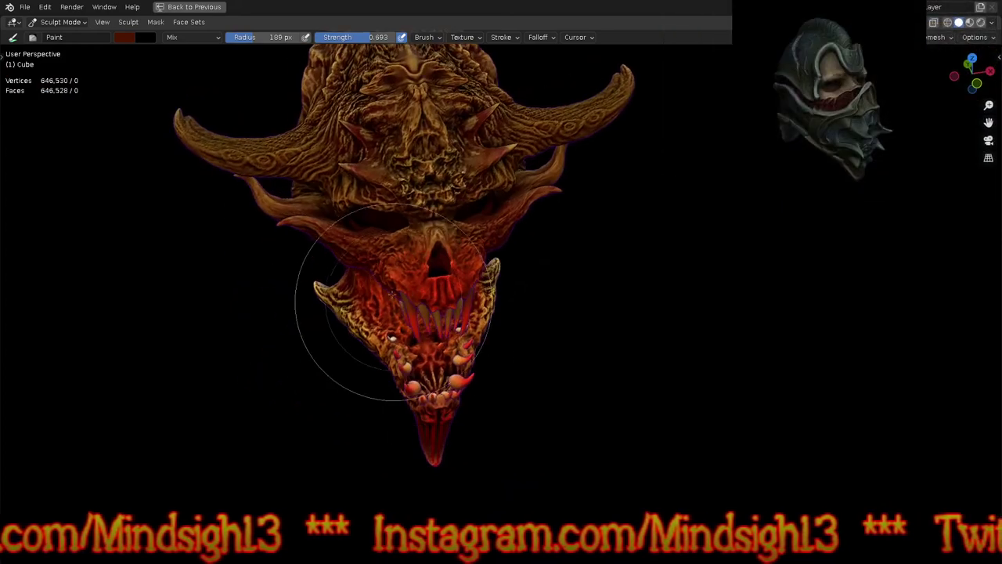
scroll(393, 297, "up", 5)
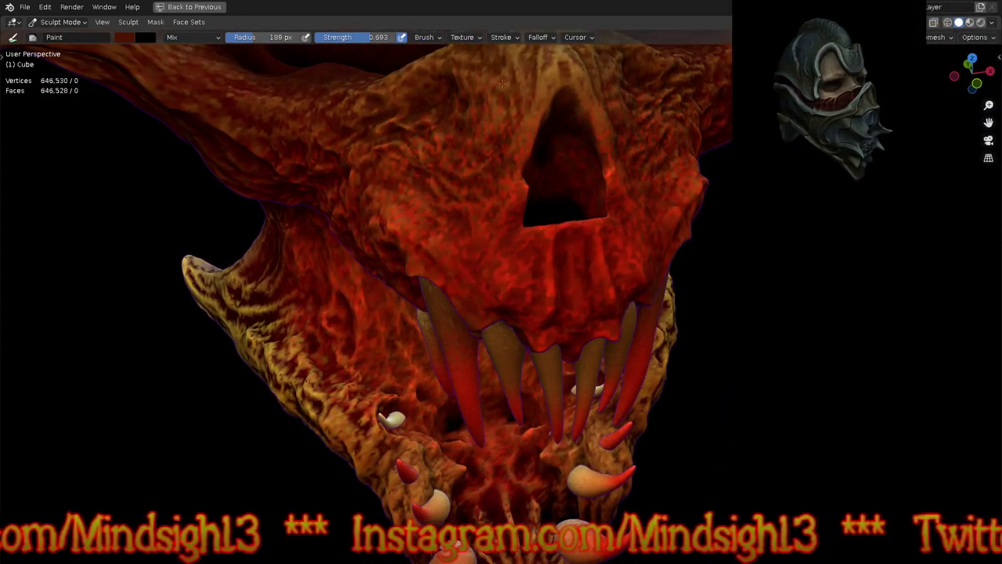
middle_click_drag(515, 90, 488, 224)
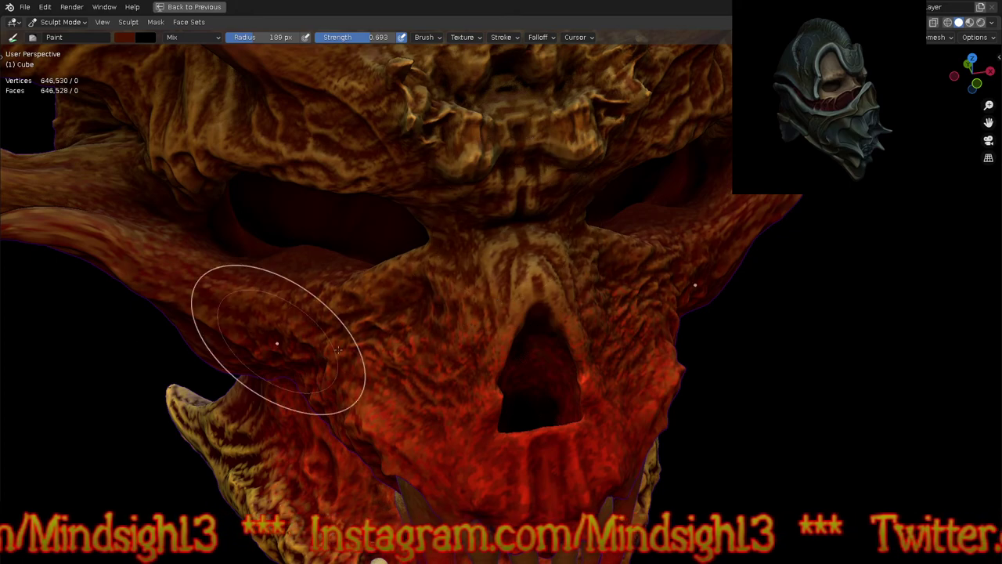
scroll(642, 321, "down", 8)
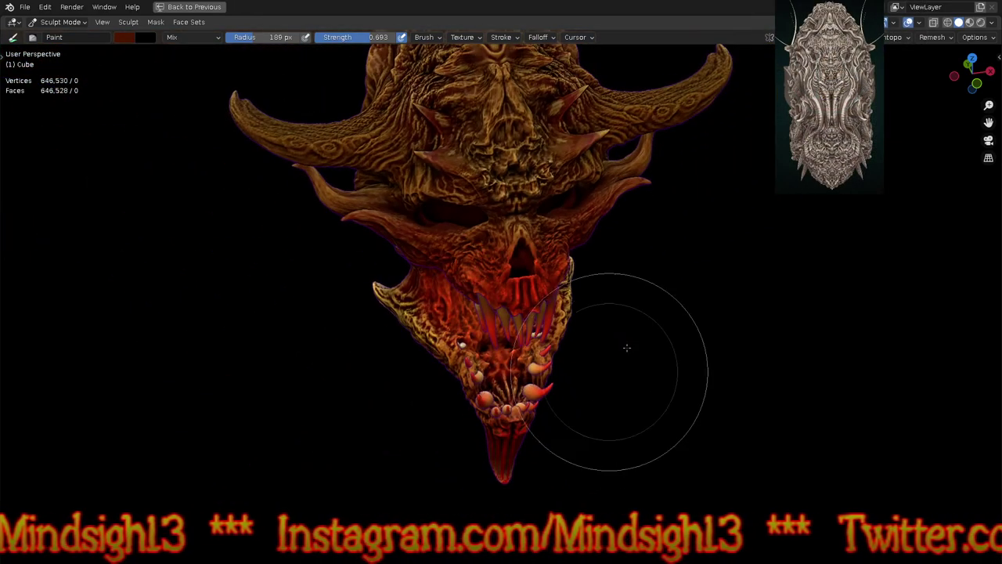
mouse_move(627, 346)
middle_mouse_down()
mouse_move(586, 354)
mouse_move(575, 402)
mouse_move(555, 340)
mouse_move(515, 376)
middle_mouse_up()
scroll(430, 332, "up", 2)
scroll(430, 332, "up", 2)
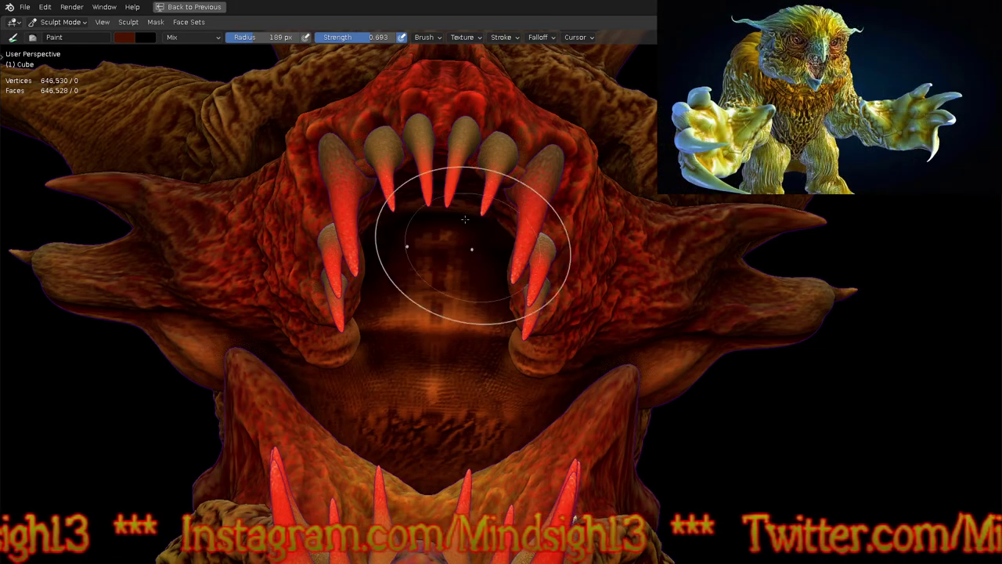
scroll(465, 220, "down", 5)
mouse_move(465, 219)
middle_mouse_down()
mouse_move(490, 368)
mouse_move(498, 278)
mouse_move(506, 314)
mouse_move(486, 332)
mouse_move(539, 403)
mouse_move(559, 358)
mouse_move(517, 420)
middle_mouse_up()
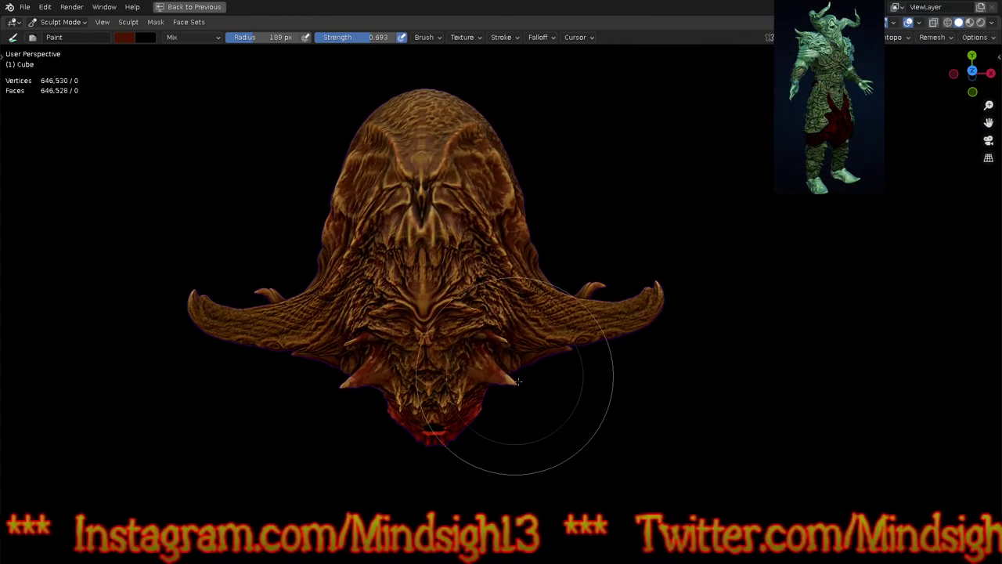
Step: Adjust the sculpting options and reshape the central cleft on the crown with the Grab brush, pulling its lower edge up
middle_click_drag(517, 380, 525, 413)
scroll(439, 251, "up", 5)
mouse_move(447, 188)
middle_mouse_down("shift")
mouse_move(506, 239)
mouse_move(499, 217)
middle_mouse_up("shift")
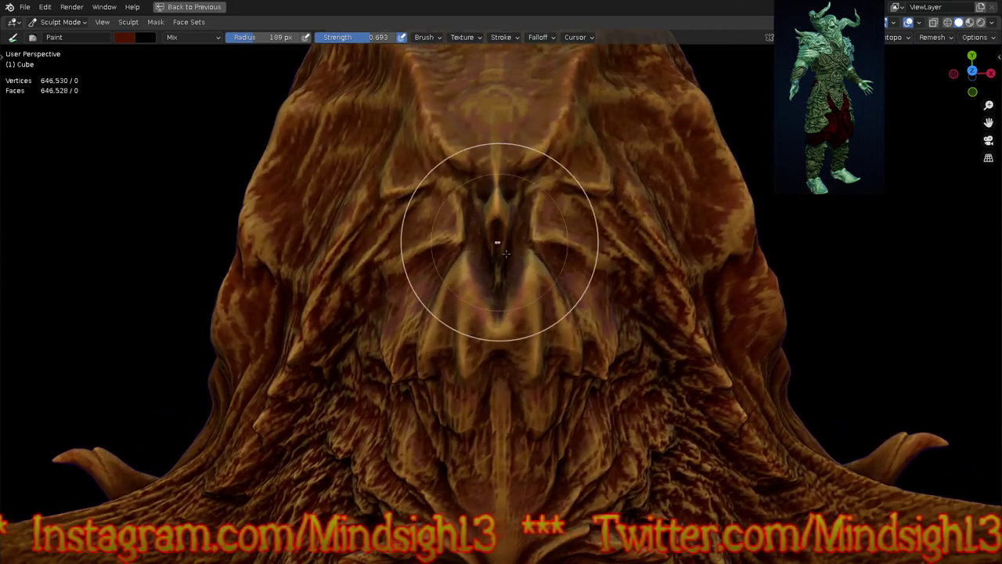
key("g")
left_click_drag(496, 224, 497, 270)
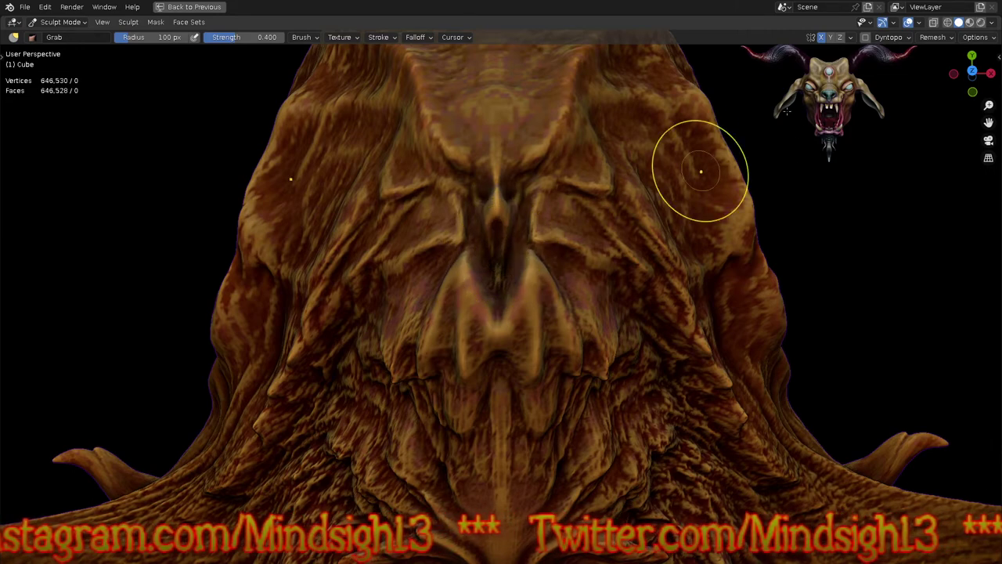
left_click(975, 38)
left_click(915, 146)
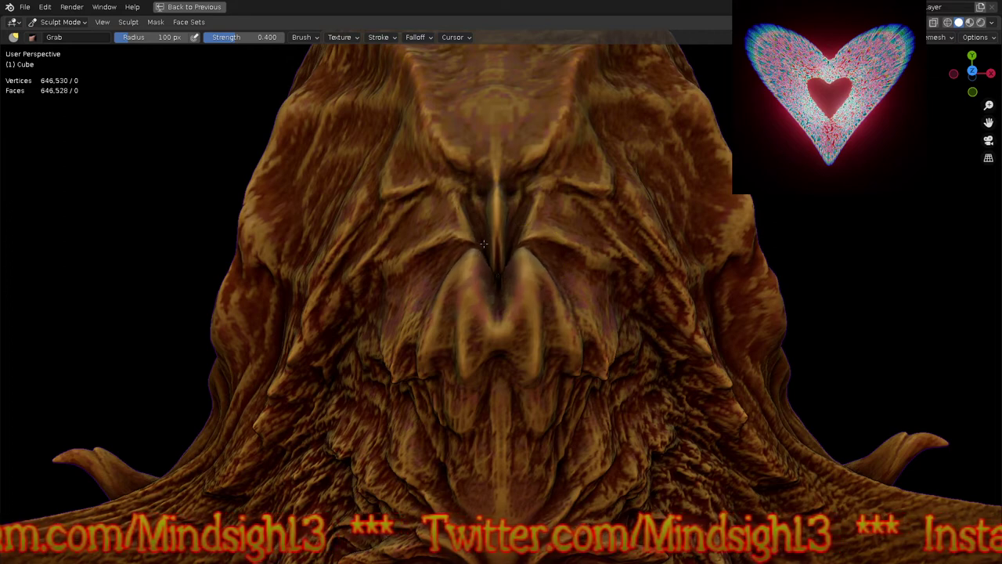
left_click_drag(499, 301, 500, 257)
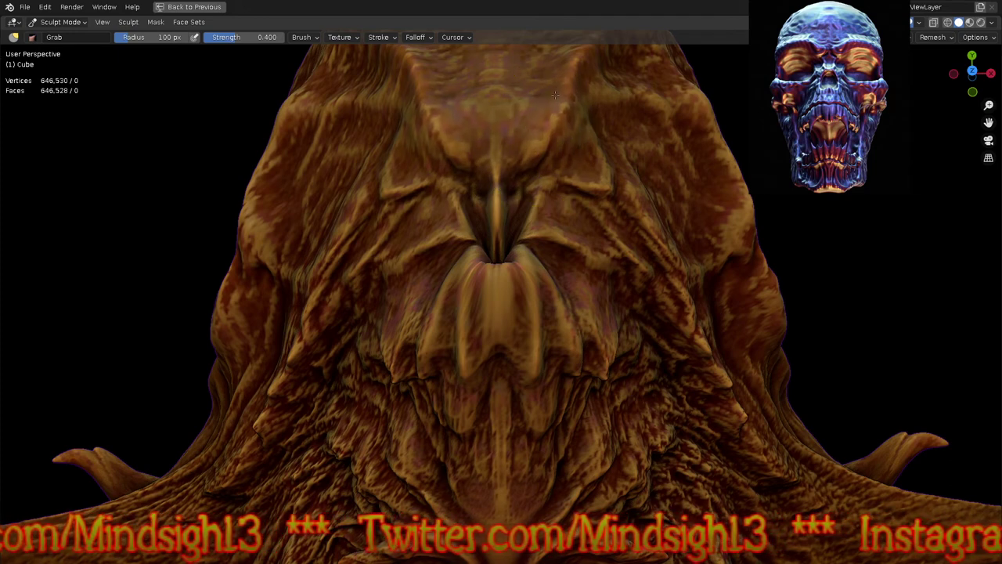
Step: Reduce the Grab brush radius to 32 px and pull small spikes out along the V-shaped ridges of the crown
middle_click_drag(582, 123, 526, 258)
key("f")
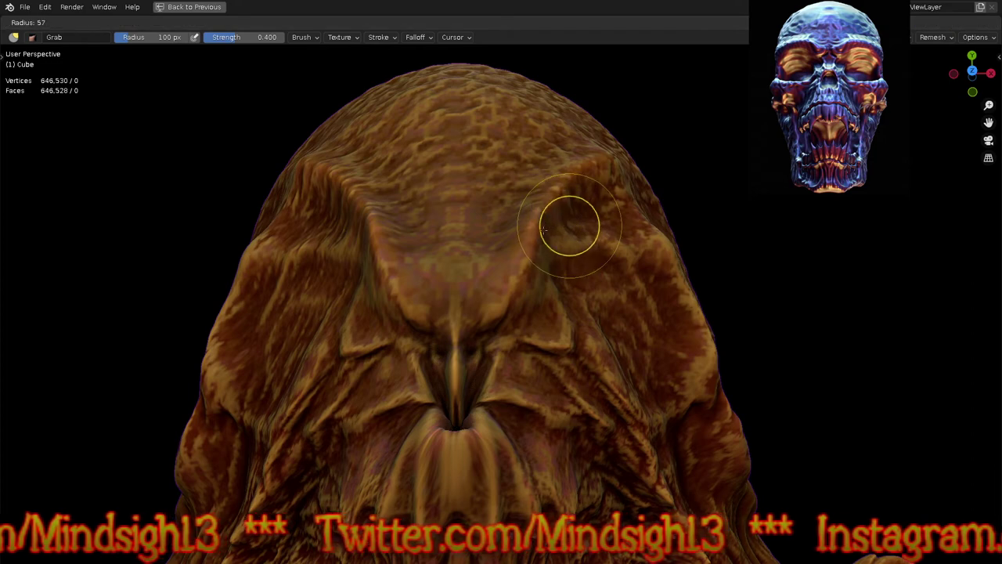
left_click(550, 243)
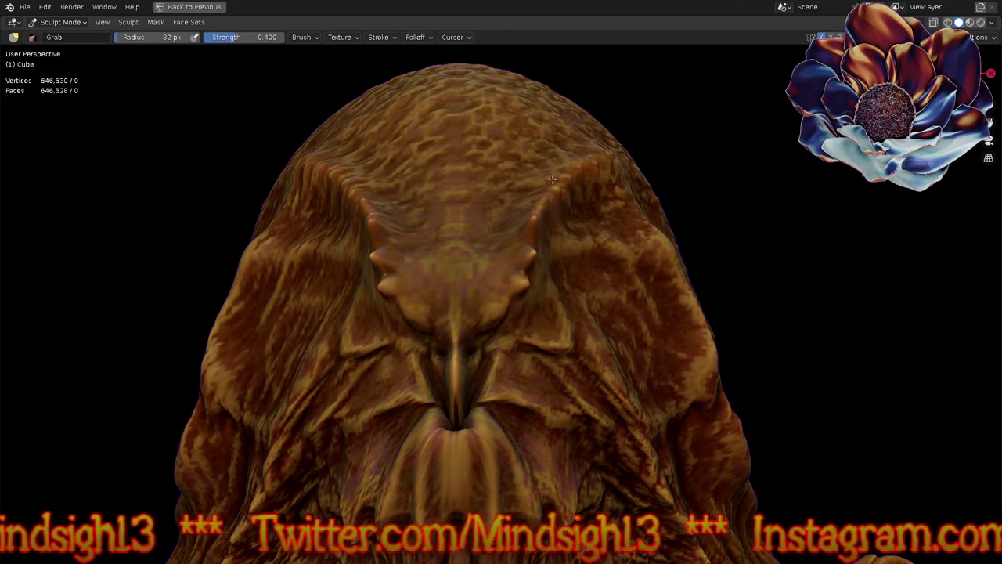
left_click_drag(577, 168, 629, 134)
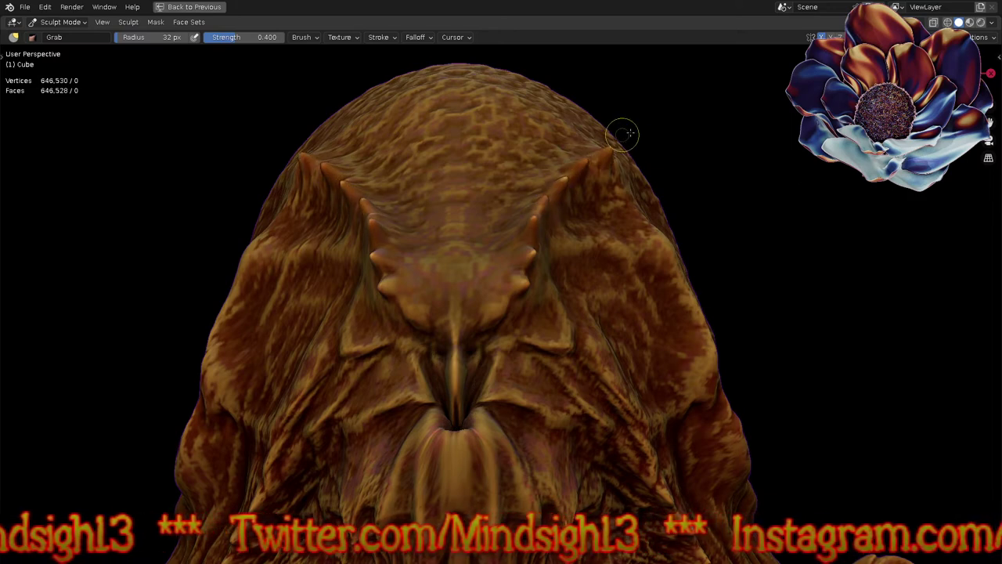
Step: Carve a ring between the crown's V-shaped ridges and sharpen the ridges' inner edges with the Draw Sharp brush
scroll(603, 137, "down", 9)
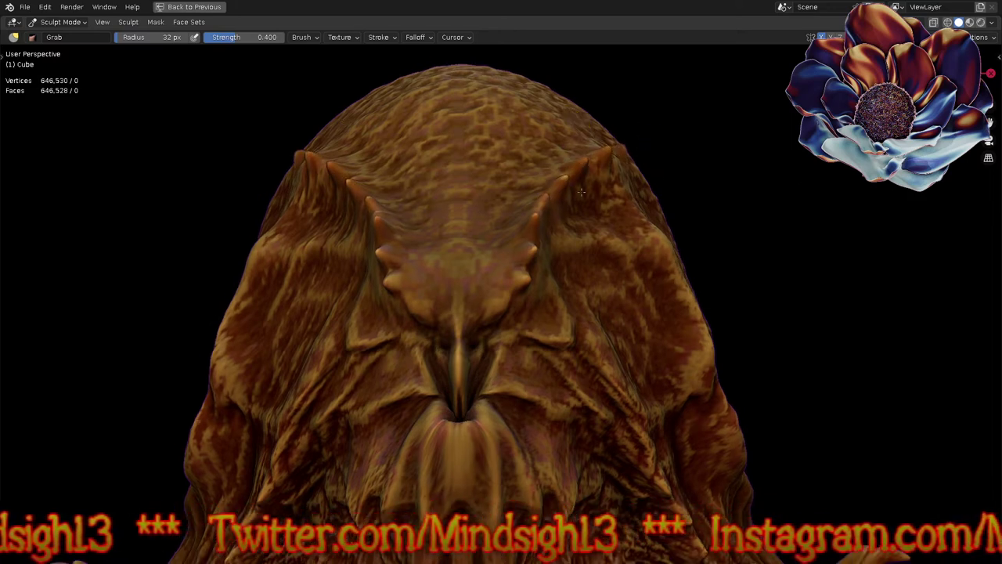
scroll(603, 137, "up", 6)
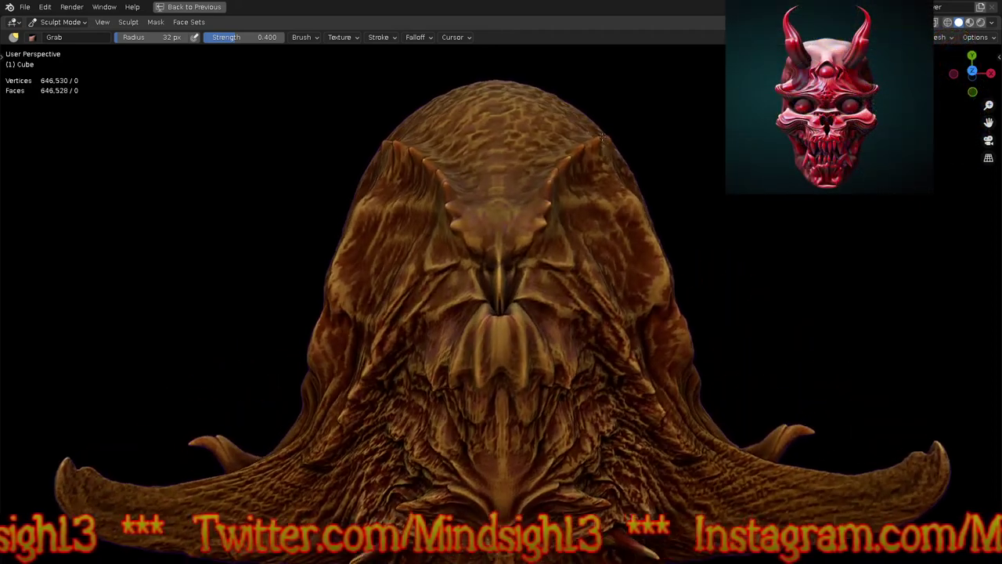
scroll(540, 224, "up", 4)
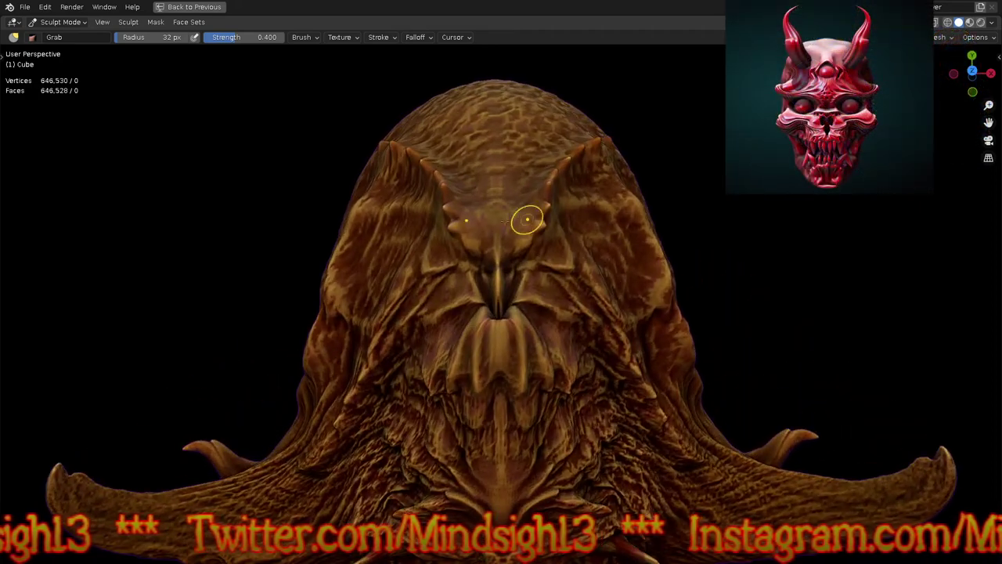
key("q")
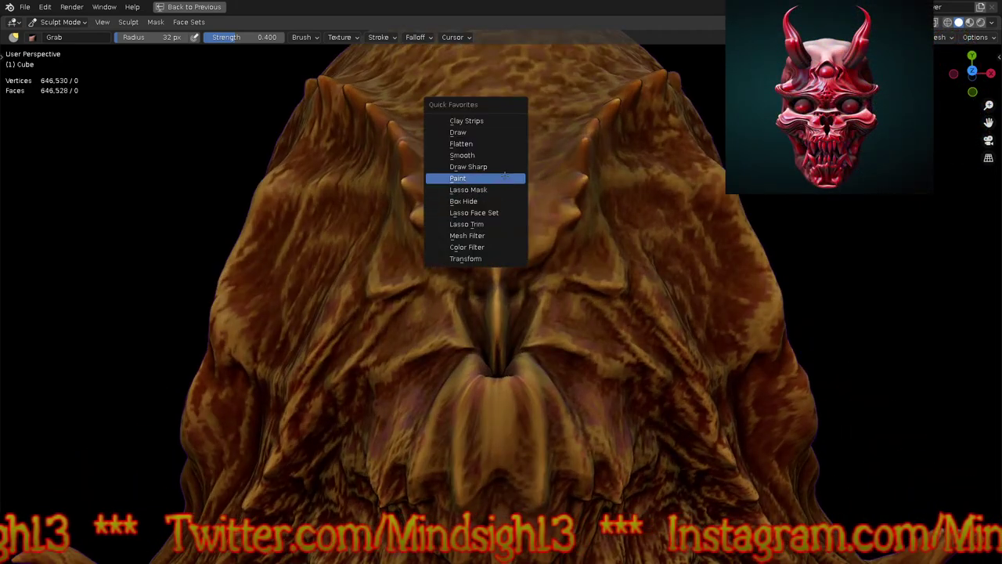
left_click(515, 167)
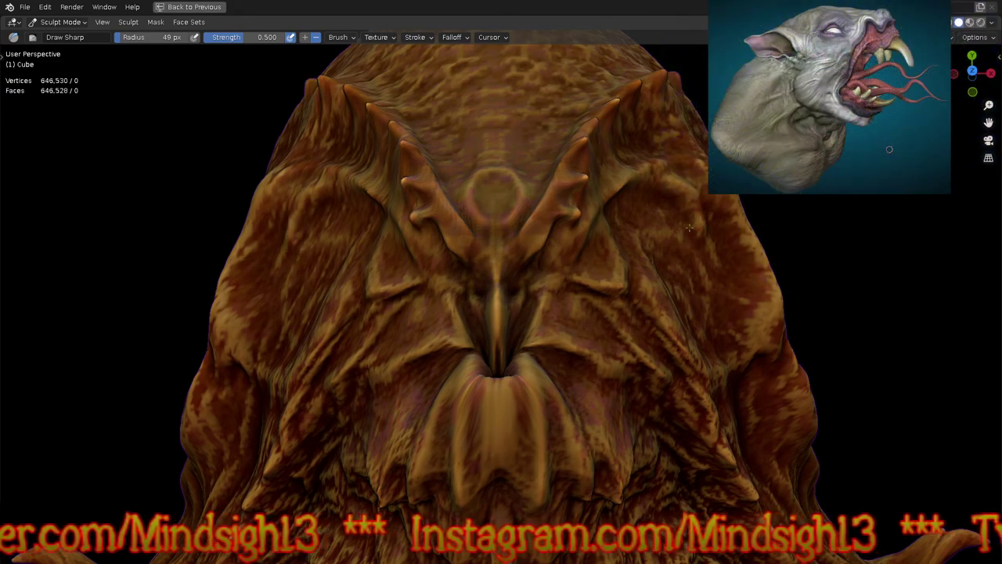
scroll(632, 189, "down", 5)
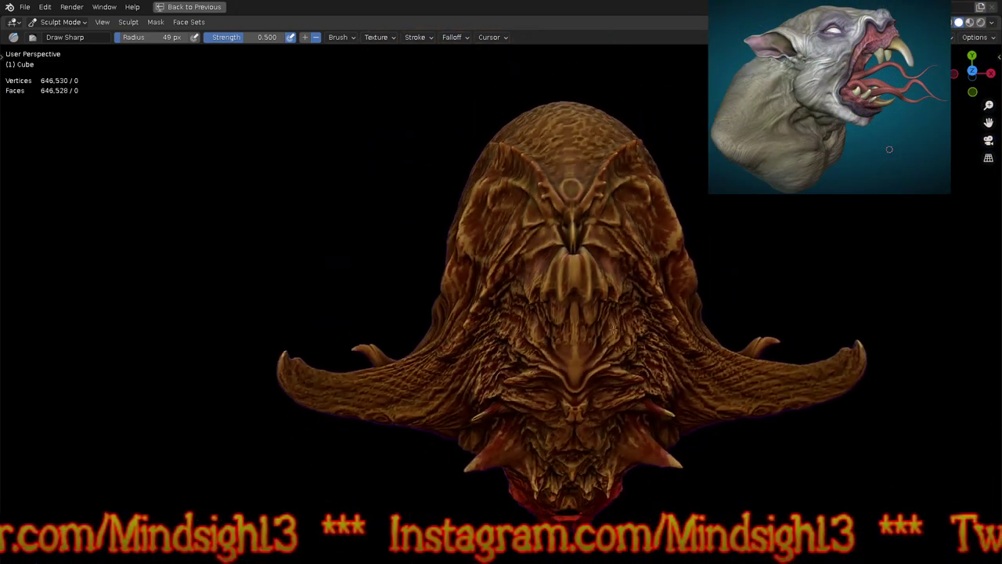
scroll(553, 261, "up", 1)
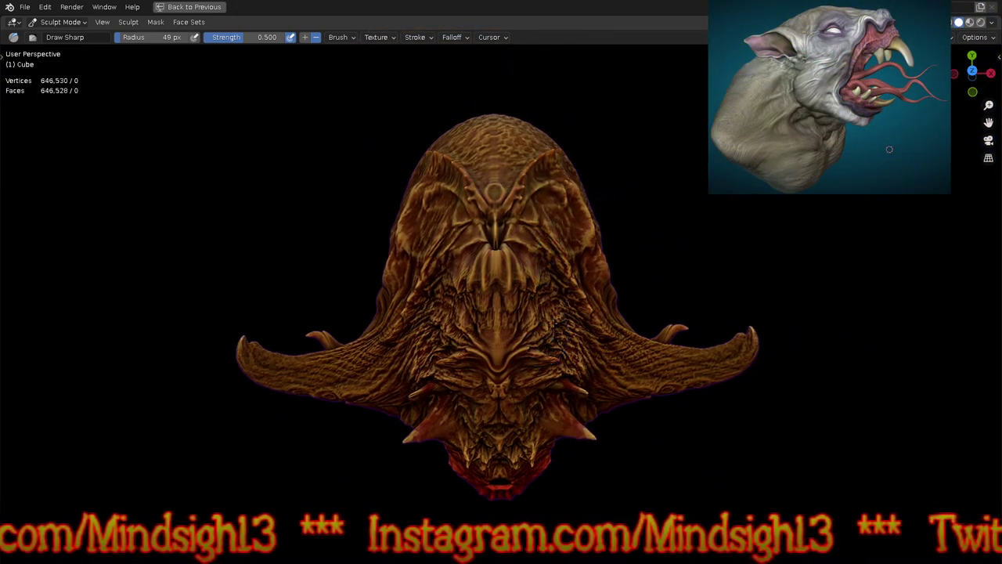
scroll(553, 337, "up", 4)
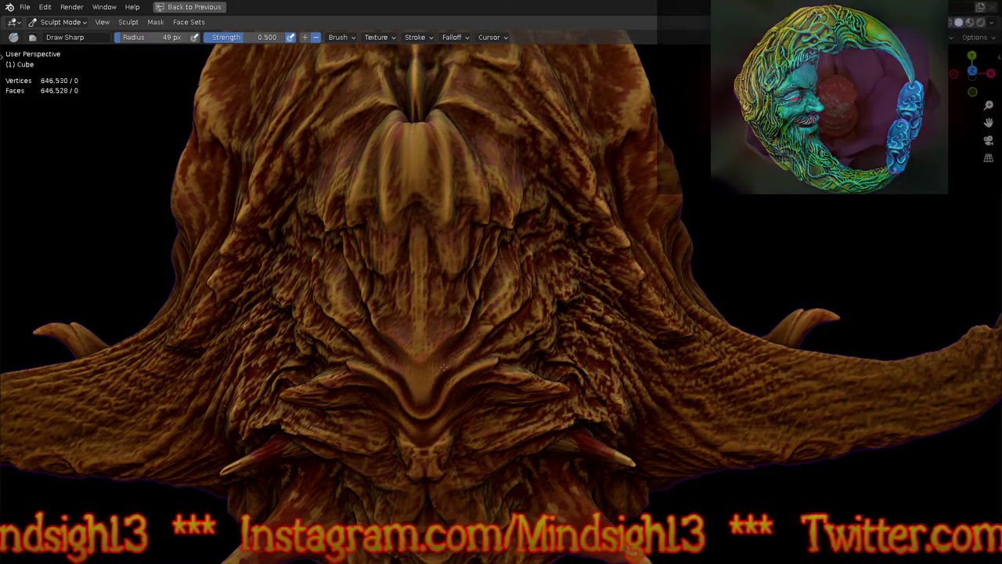
Step: Carve a pair of deep hollows beside the V-shaped fold above the brow with the Draw Sharp brush
left_click_drag(470, 353, 500, 300)
left_click_drag(455, 359, 508, 268)
left_click_drag(518, 307, 515, 289)
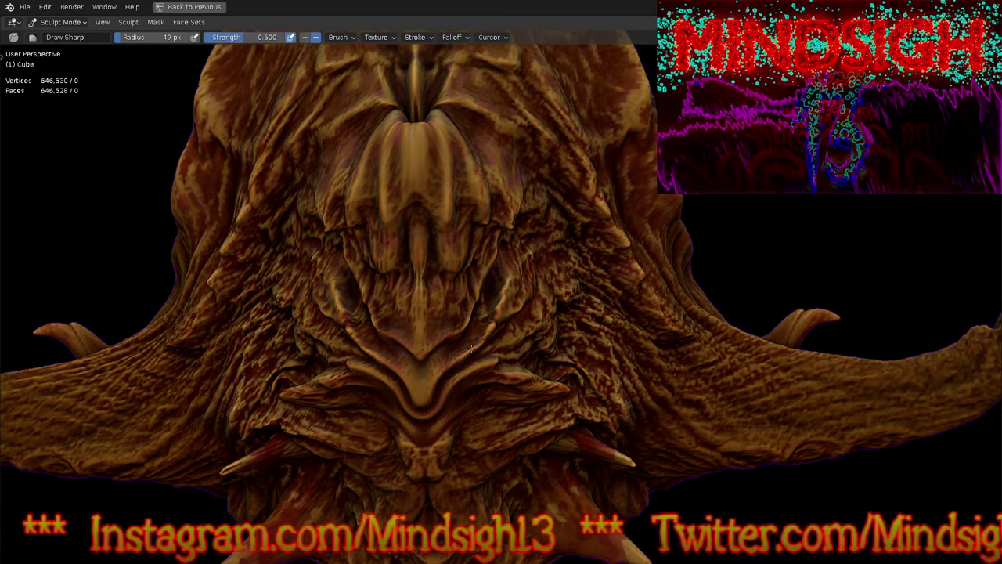
Step: Sculpt raised bumps and curled folds across the side of the cranium behind the horn with the Draw Sharp brush
middle_click_drag(462, 230, 470, 462, "ctrl")
mouse_move(477, 362)
middle_mouse_down("shift")
mouse_move(511, 502)
mouse_move(528, 376)
mouse_move(513, 365)
mouse_move(585, 376)
mouse_move(548, 337)
middle_mouse_up("shift")
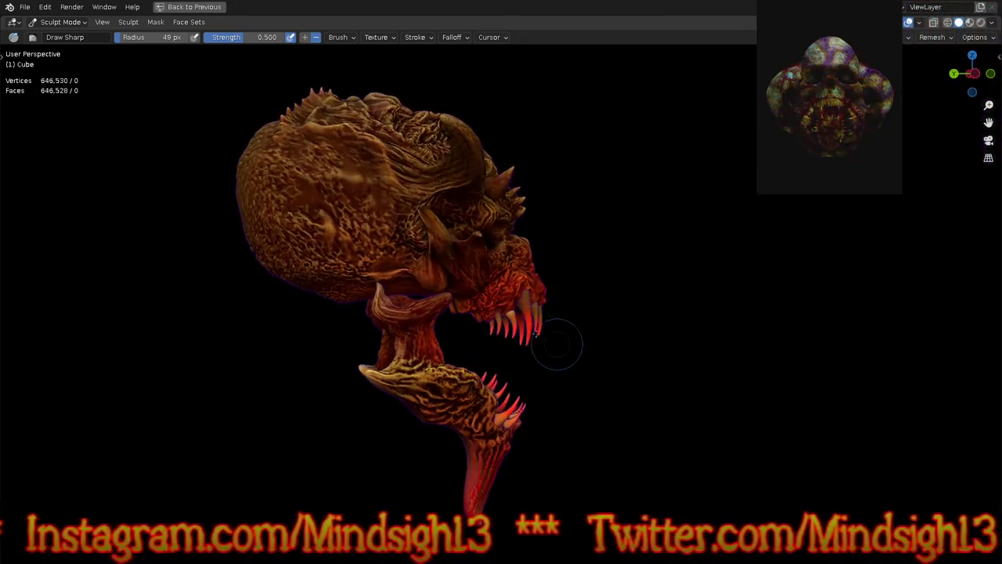
scroll(359, 204, "up", 3)
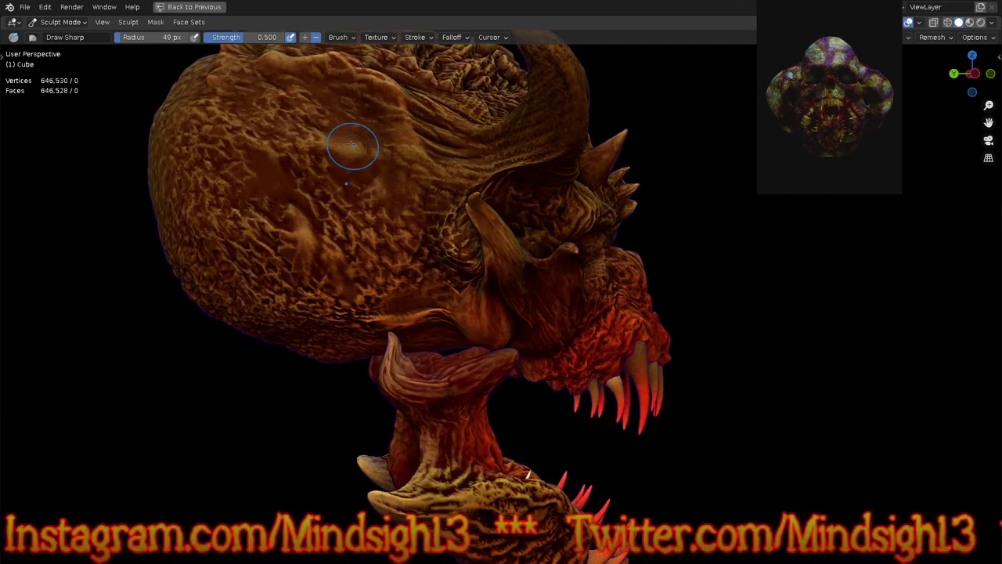
left_click_drag(351, 150, 339, 172)
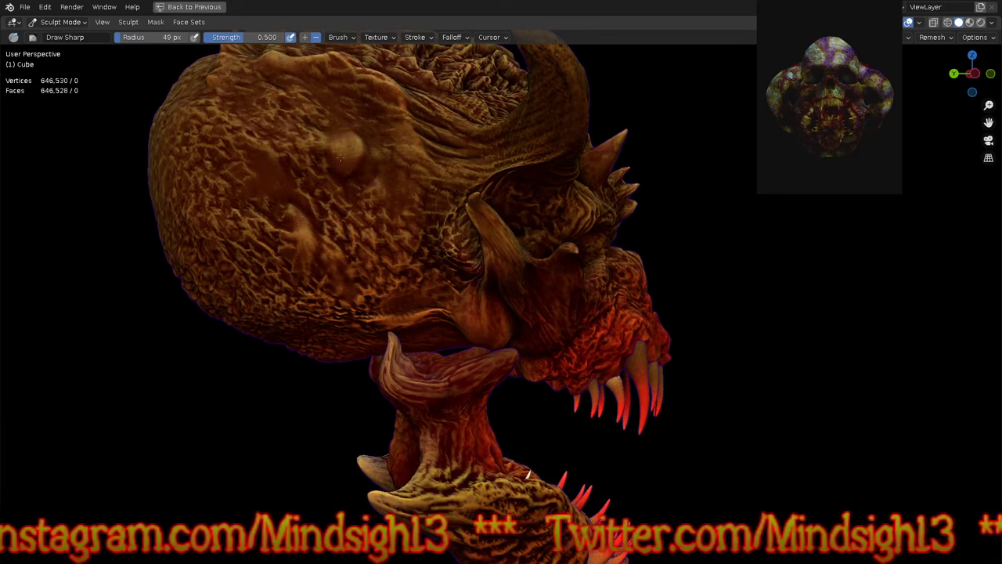
left_click_drag(287, 125, 143, 128)
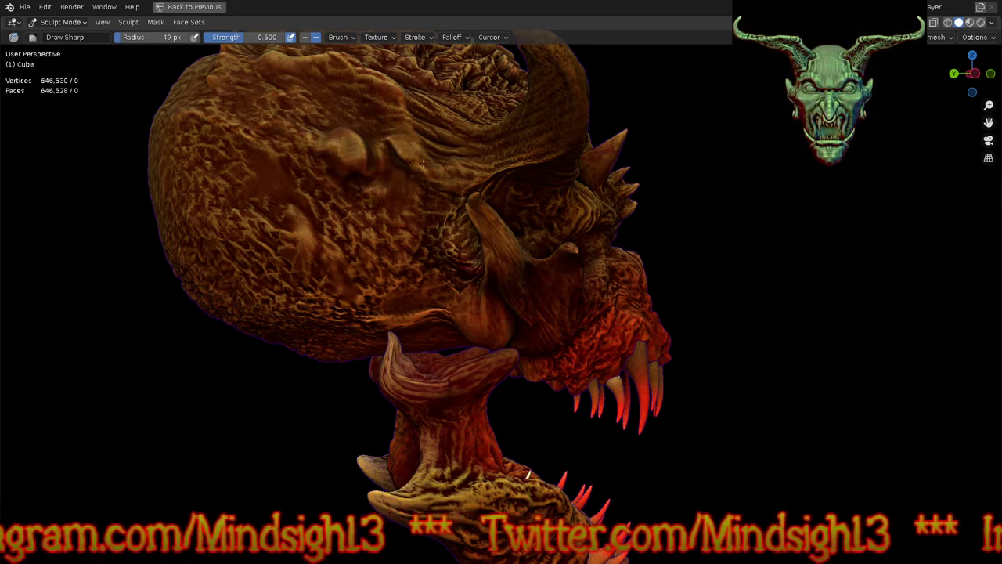
scroll(460, 156, "up", 3)
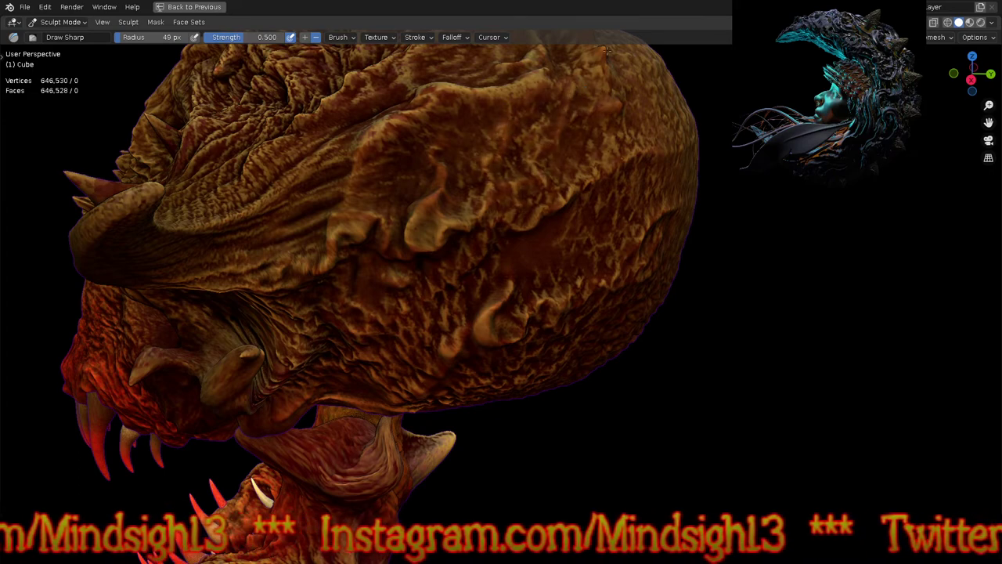
Step: Enlarge the Draw Sharp radius to 159 px and carve deeper hollows into the plates on both sides of the crown
scroll(538, 369, "down", 5)
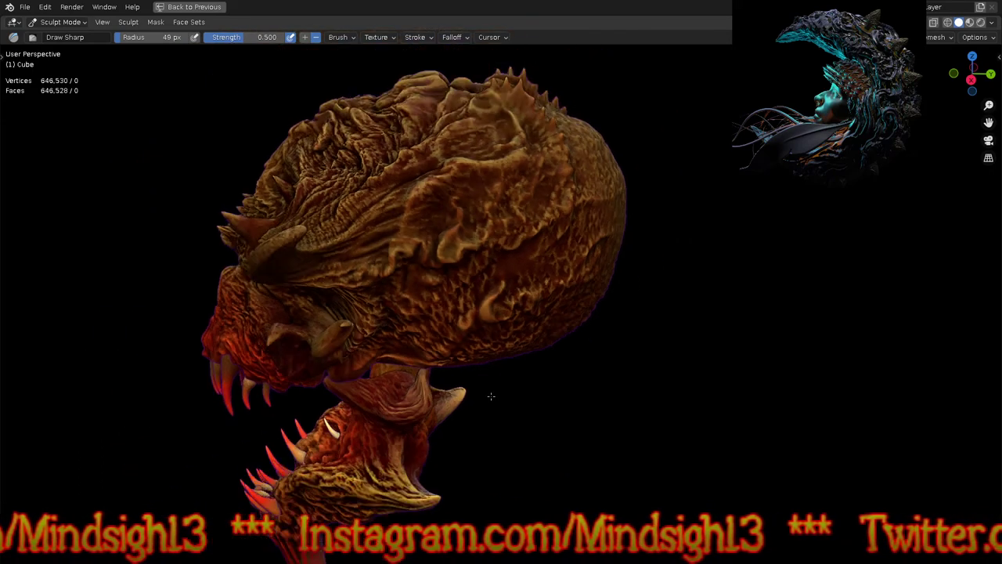
mouse_move(538, 368)
middle_mouse_down()
mouse_move(613, 340)
mouse_move(589, 297)
middle_mouse_up()
mouse_move(578, 345)
middle_mouse_down()
mouse_move(619, 357)
mouse_move(619, 331)
mouse_move(600, 298)
mouse_move(600, 329)
mouse_move(553, 279)
mouse_move(561, 368)
mouse_move(568, 353)
middle_mouse_up()
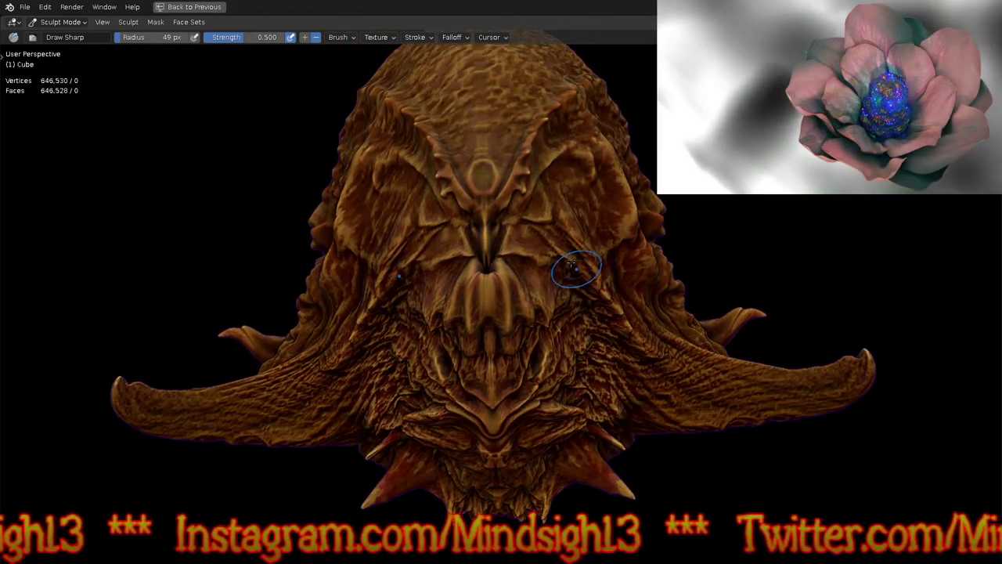
scroll(576, 235, "up", 3)
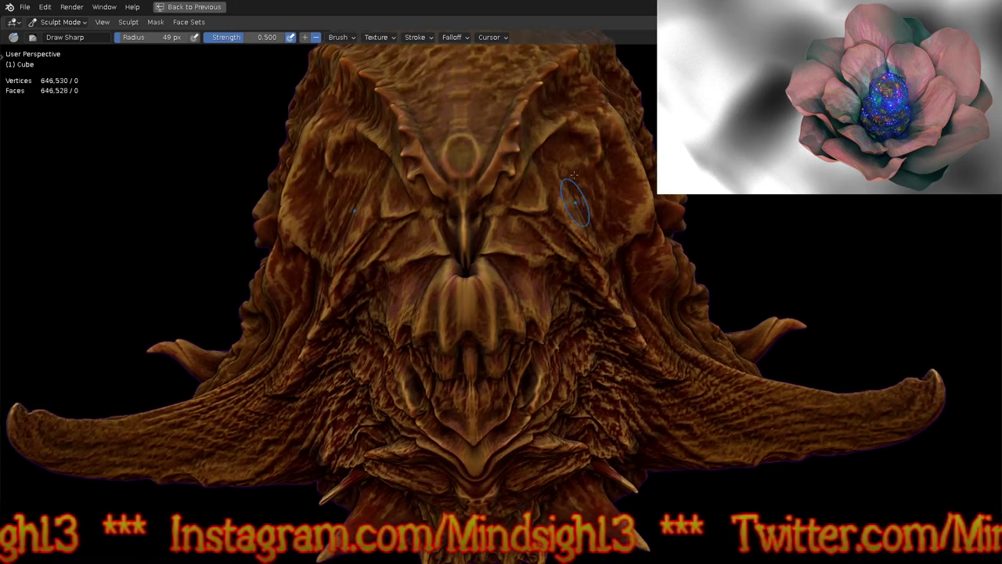
key("f")
left_click(610, 204)
mouse_move(568, 155)
left_mouse_down()
mouse_move(616, 257)
mouse_move(629, 249)
mouse_move(646, 180)
mouse_move(605, 249)
left_mouse_up()
Step: Deepen the ring's centre on the crown and raise a sharp central ridge running back from it
mouse_move(669, 272)
middle_mouse_down()
mouse_move(157, 204)
mouse_move(517, 274)
mouse_move(552, 267)
middle_mouse_up()
scroll(551, 267, "down", 1)
scroll(553, 268, "down", 5)
mouse_move(586, 340)
middle_mouse_down()
mouse_move(470, 278)
mouse_move(526, 302)
middle_mouse_up()
scroll(538, 216, "up", 3)
mouse_move(615, 188)
middle_mouse_down()
mouse_move(628, 272)
mouse_move(664, 238)
mouse_move(917, 230)
mouse_move(536, 384)
mouse_move(699, 411)
middle_mouse_up()
middle_click_drag(519, 446, 528, 270, "ctrl")
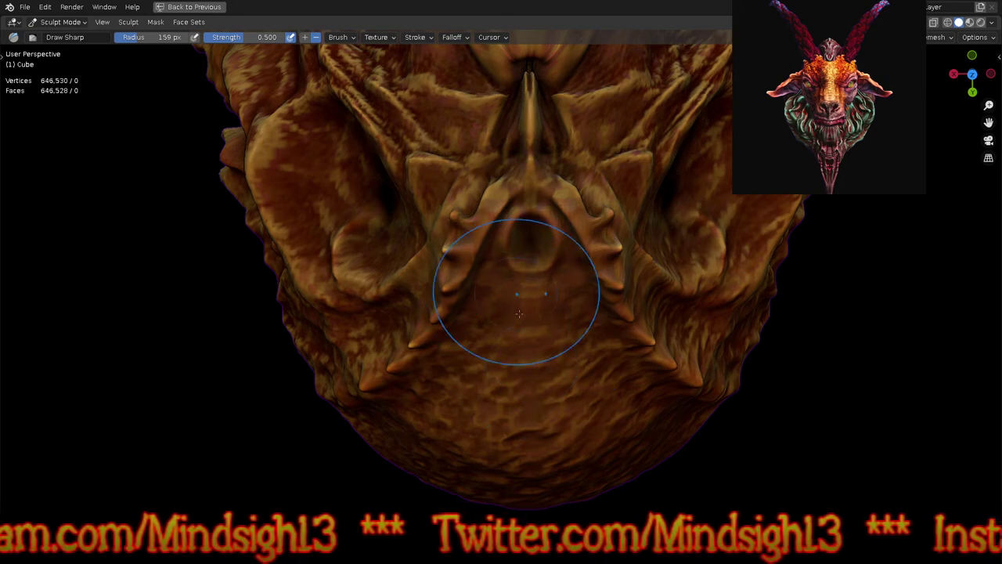
left_click_drag(530, 442, 515, 361)
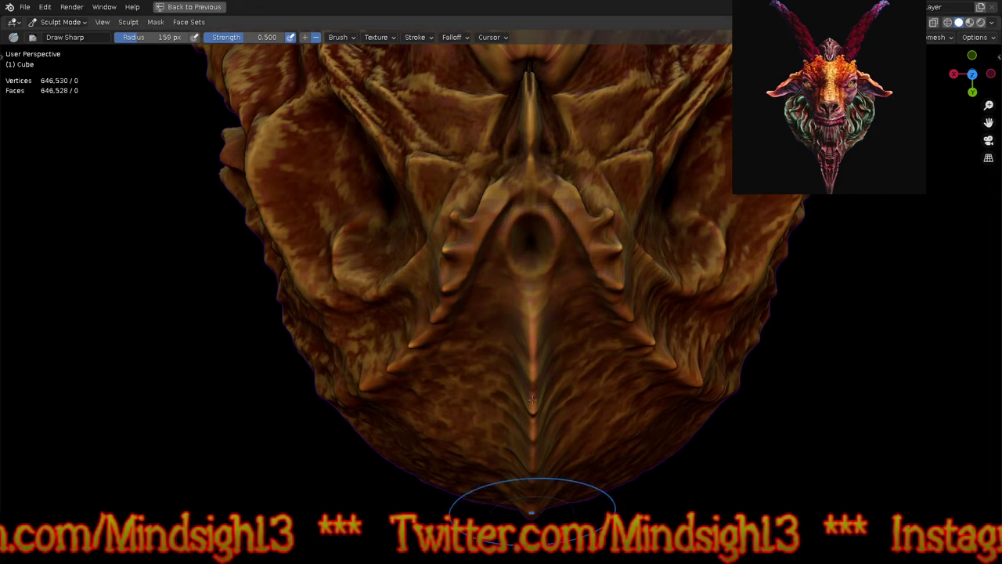
Step: Build the sharp central ridge into a tall crest extending down the back of the skull
mouse_move(531, 298)
middle_mouse_down("ctrl")
mouse_move(568, 473)
mouse_move(562, 313)
mouse_move(561, 344)
middle_mouse_up("ctrl")
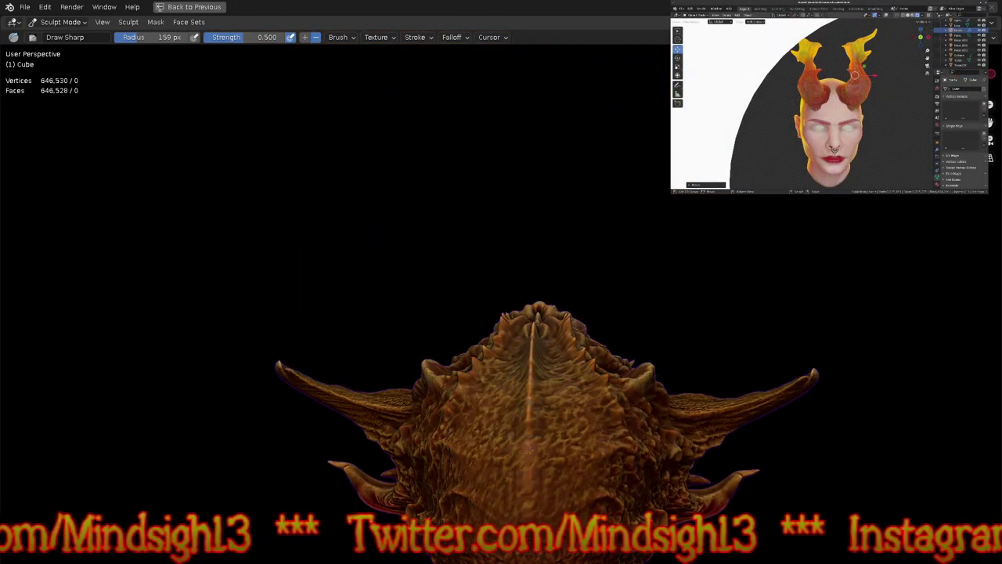
middle_click_drag(564, 466, 667, 269)
scroll(587, 313, "up", 3)
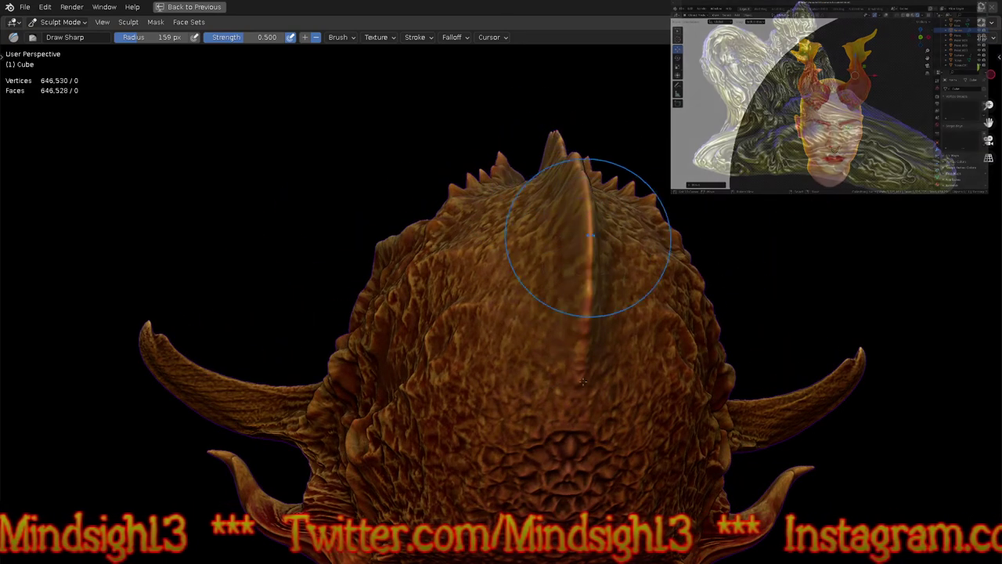
mouse_move(601, 437)
middle_mouse_down()
mouse_move(620, 306)
mouse_move(649, 331)
mouse_move(636, 199)
mouse_move(600, 369)
mouse_move(690, 274)
mouse_move(723, 257)
mouse_move(654, 261)
mouse_move(622, 275)
middle_mouse_up()
scroll(654, 261, "up", 2)
scroll(541, 247, "down", 3)
Step: Switch to the Grab brush with a 322 px radius and reshape the crest and rear outline of the skull in side view
key("f")
left_click(690, 248)
key("g")
key("f")
left_click(607, 234)
left_click_drag(607, 235, 528, 233)
left_click_drag(522, 177, 546, 174)
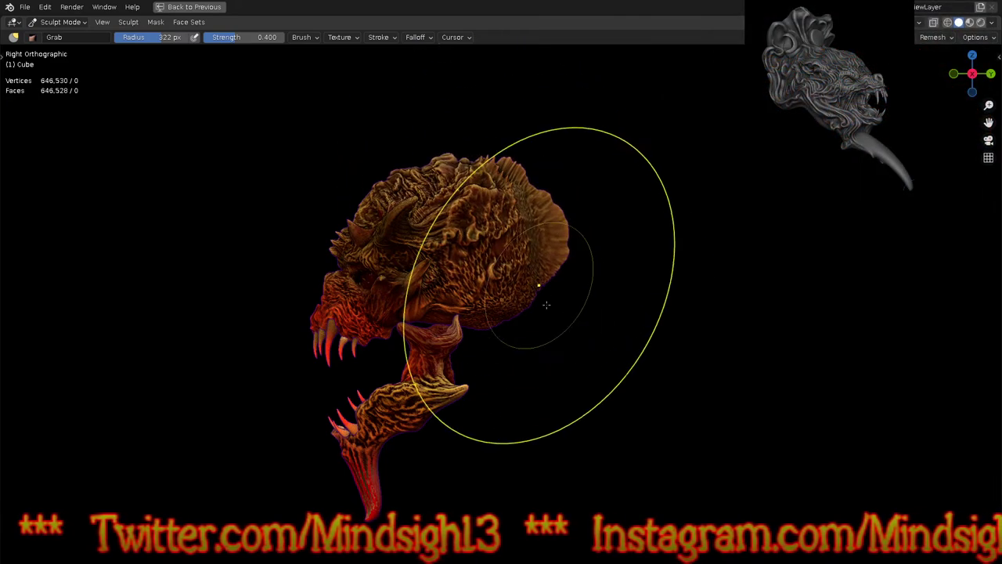
left_click_drag(535, 296, 505, 287)
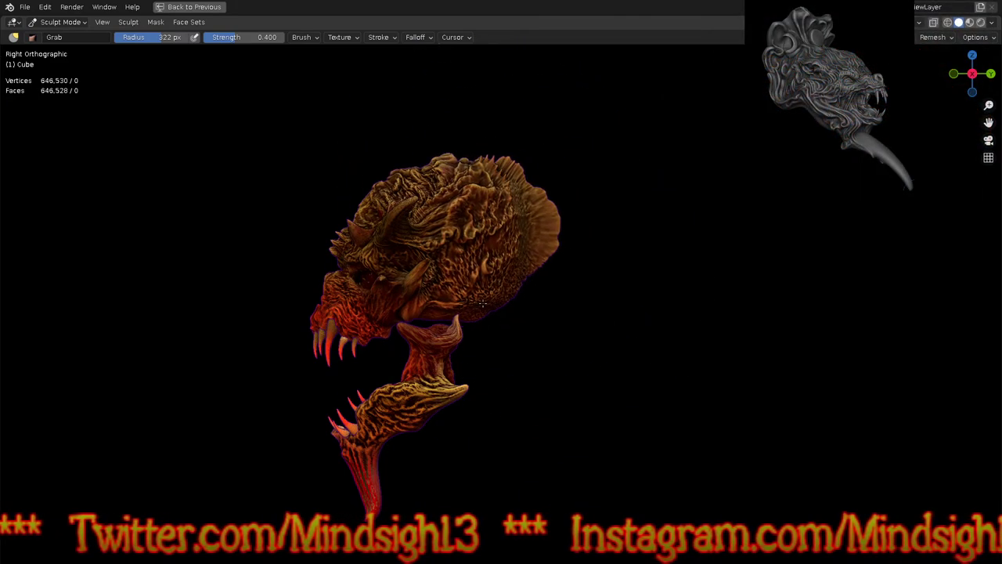
mouse_move(478, 313)
middle_mouse_down()
mouse_move(592, 362)
mouse_move(593, 273)
mouse_move(470, 296)
middle_mouse_up()
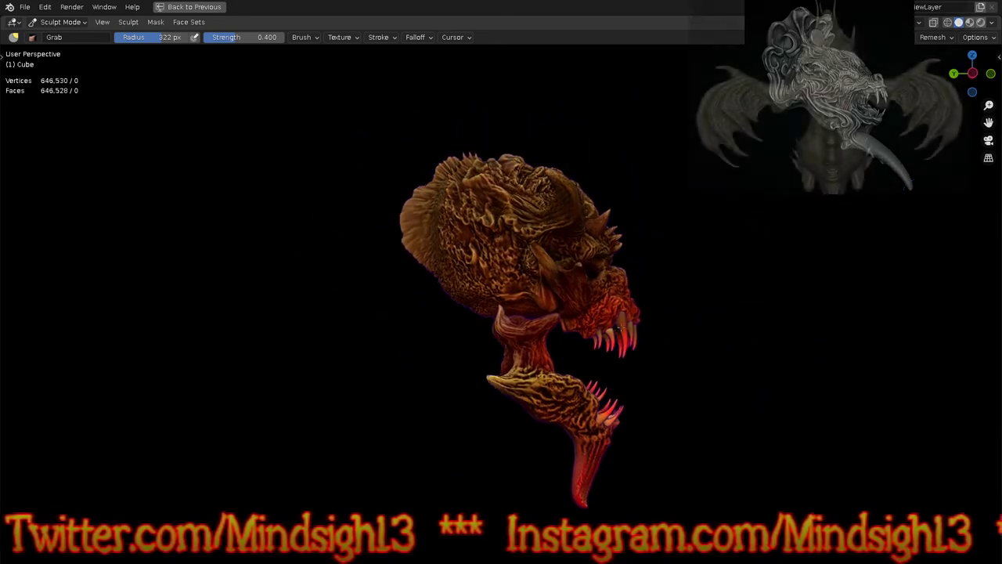
Step: Pull the upper edge of the central crest upward with the Grab brush
scroll(465, 186, "up", 3)
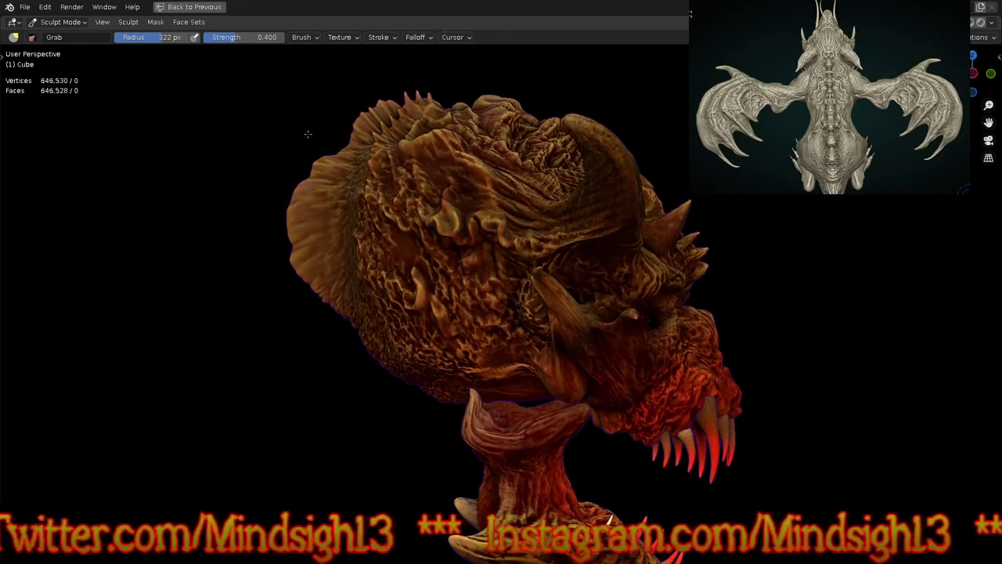
scroll(309, 137, "up", 4)
mouse_move(327, 180)
left_mouse_down()
mouse_move(325, 128)
mouse_move(337, 90)
left_mouse_up()
left_click_drag(354, 123, 379, 110)
Step: Reshape the front end of the crest and the ringed hollow where they meet on the crown
mouse_move(430, 90)
middle_mouse_down()
mouse_move(532, 223)
mouse_move(501, 191)
middle_mouse_up()
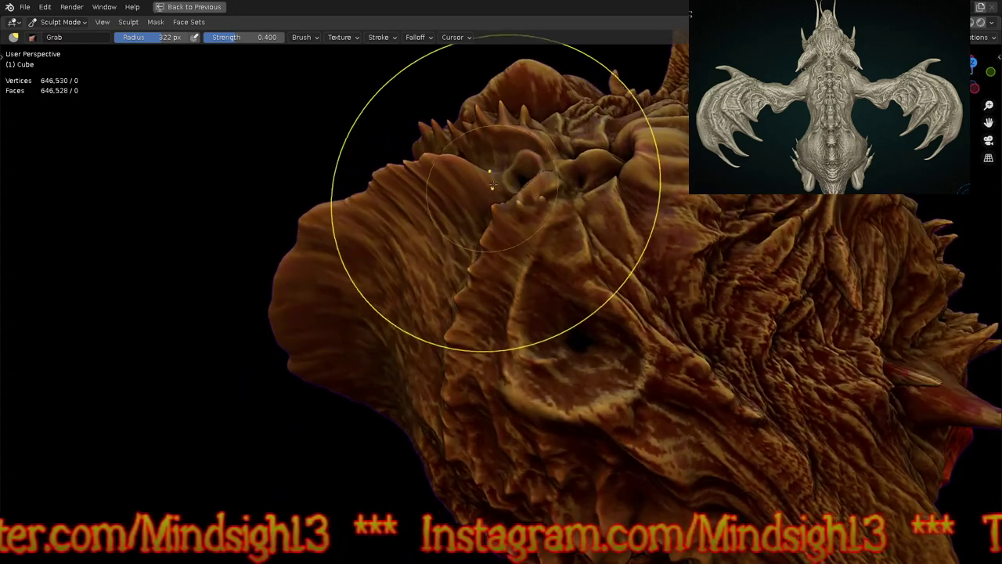
left_click_drag(530, 124, 548, 121)
left_click_drag(498, 154, 559, 121)
mouse_move(559, 121)
middle_mouse_down()
mouse_move(690, 217)
mouse_move(678, 212)
middle_mouse_up()
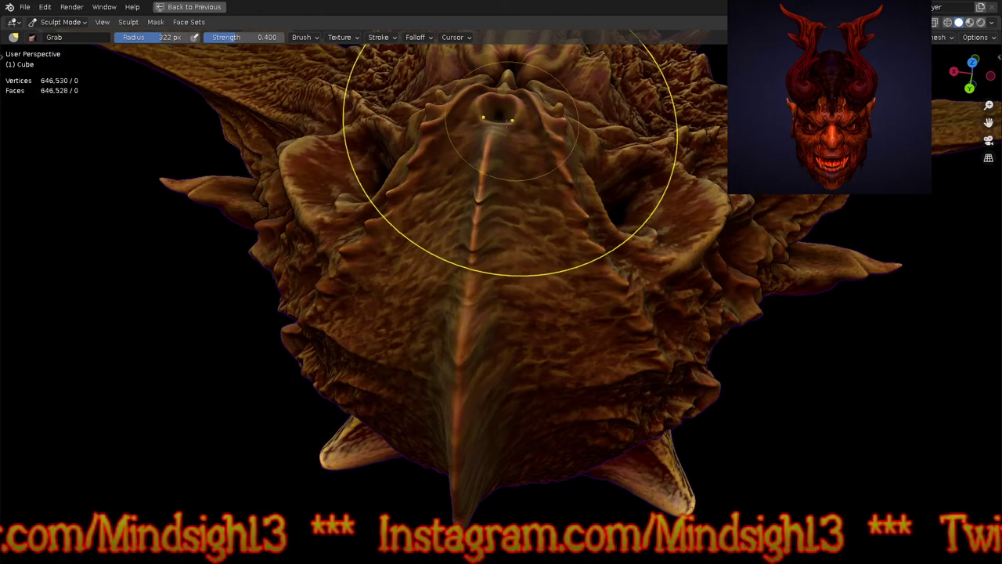
left_click_drag(527, 121, 503, 101)
left_click_drag(502, 141, 499, 126)
middle_click_drag(480, 173, 462, 165)
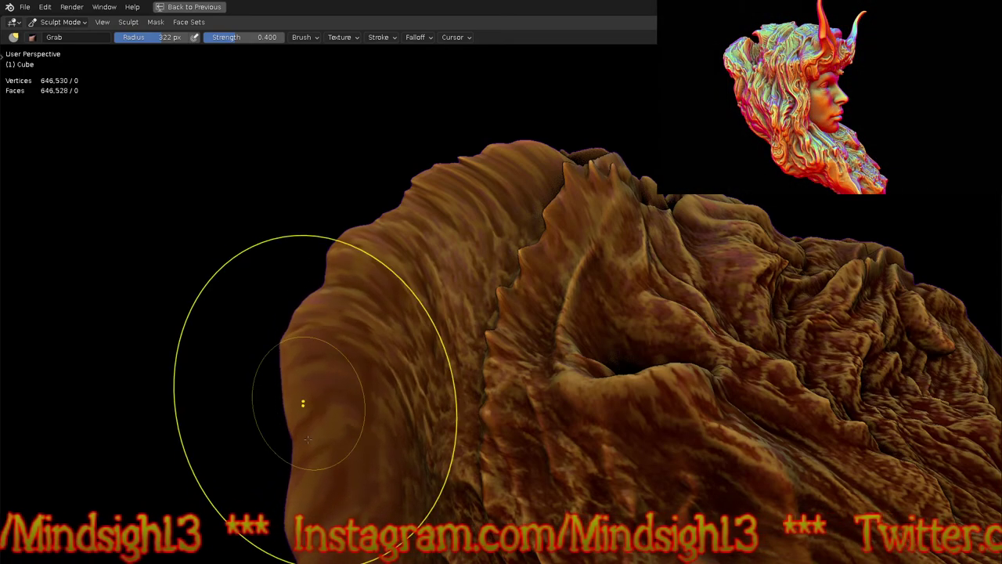
Step: Pull the crest's rear edge upward in several places to give it a scalloped, fan-like outline
middle_click_drag(353, 420, 378, 252)
left_click_drag(336, 376, 324, 267)
mouse_move(324, 263)
middle_mouse_down()
mouse_move(331, 256)
mouse_move(347, 324)
mouse_move(330, 246)
middle_mouse_up()
left_click_drag(339, 345, 330, 302)
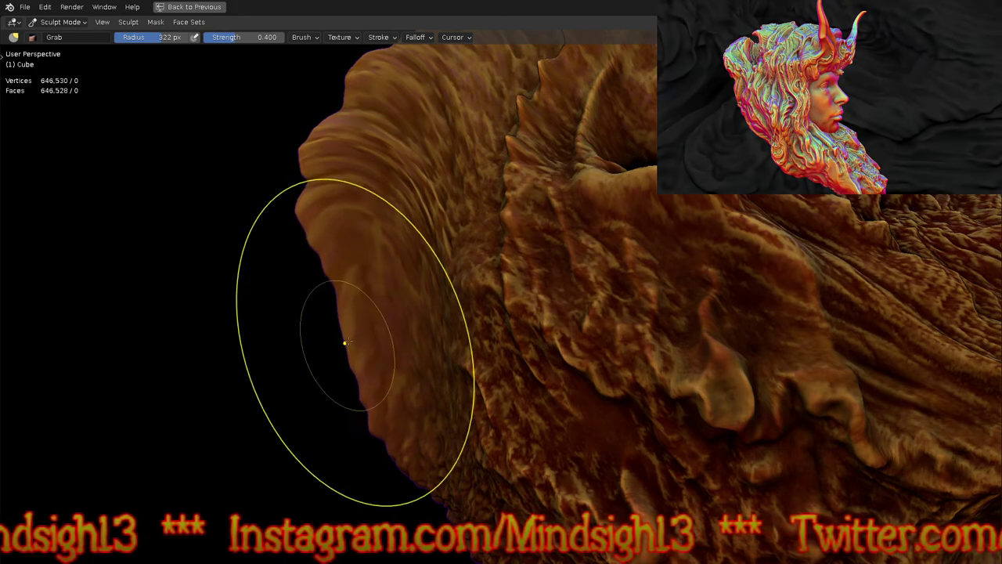
left_click_drag(362, 398, 360, 382)
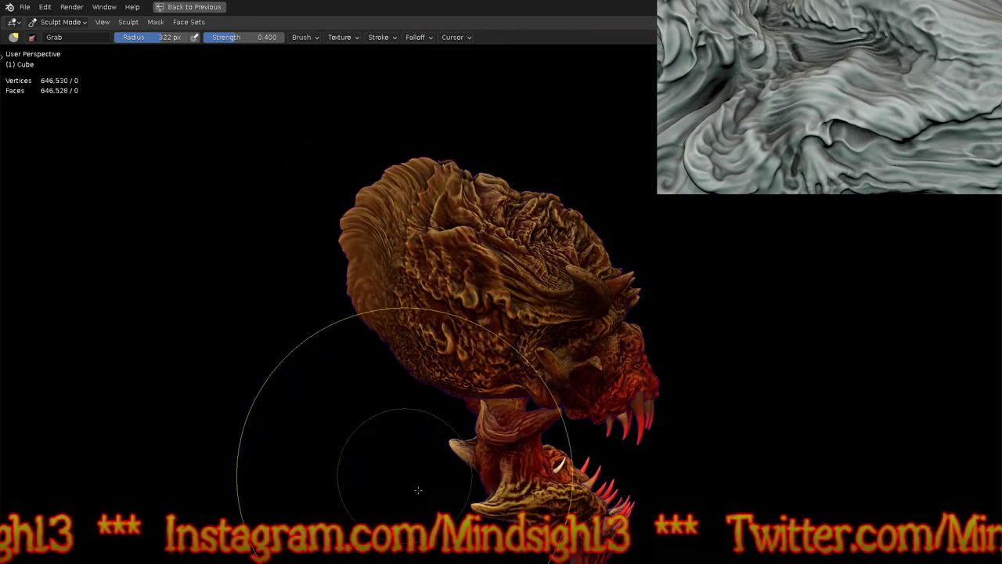
Step: Pull the hollowed plates on both sides of the crown outward and upward with the Grab brush
mouse_move(337, 504)
middle_mouse_down()
mouse_move(458, 433)
mouse_move(504, 316)
mouse_move(480, 376)
mouse_move(488, 398)
middle_mouse_up()
mouse_move(487, 360)
middle_mouse_down("shift")
mouse_move(558, 324)
mouse_move(517, 314)
mouse_move(494, 324)
middle_mouse_up("shift")
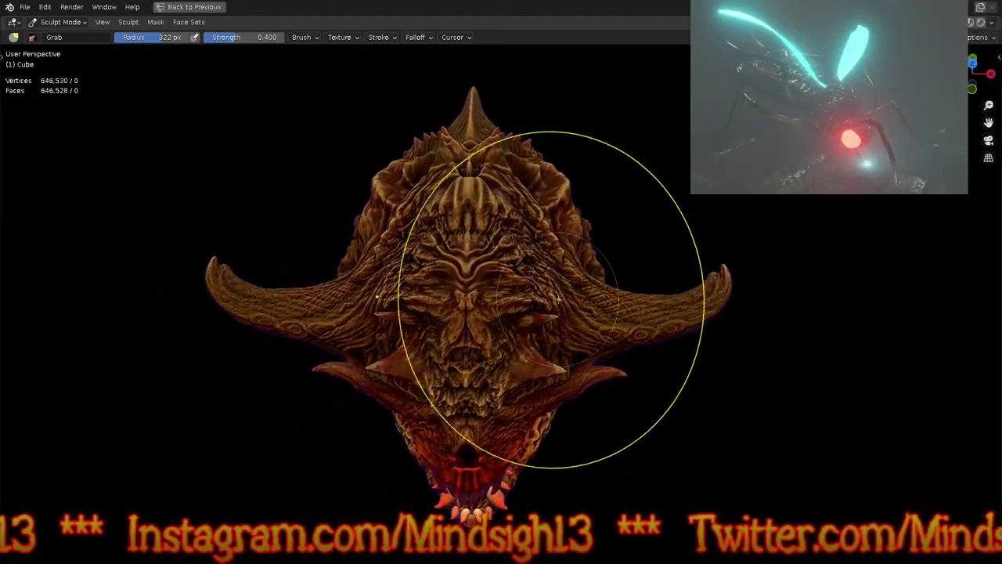
scroll(495, 324, "up", 5)
mouse_move(541, 162)
left_mouse_down()
mouse_move(592, 179)
mouse_move(591, 166)
mouse_move(595, 178)
left_mouse_up()
mouse_move(610, 227)
middle_mouse_down()
mouse_move(606, 307)
mouse_move(559, 264)
mouse_move(457, 251)
mouse_move(631, 110)
middle_mouse_up()
left_click_drag(619, 122, 620, 29)
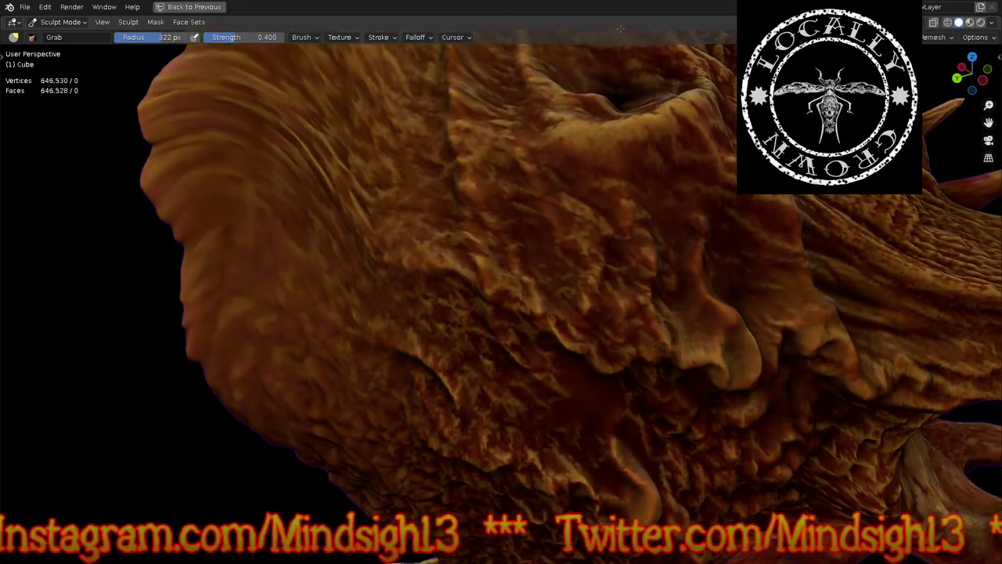
left_click_drag(623, 90, 627, 35)
mouse_move(648, 170)
middle_mouse_down()
mouse_move(469, 266)
mouse_move(459, 357)
mouse_move(539, 389)
mouse_move(537, 354)
mouse_move(399, 354)
mouse_move(439, 328)
mouse_move(483, 333)
middle_mouse_up()
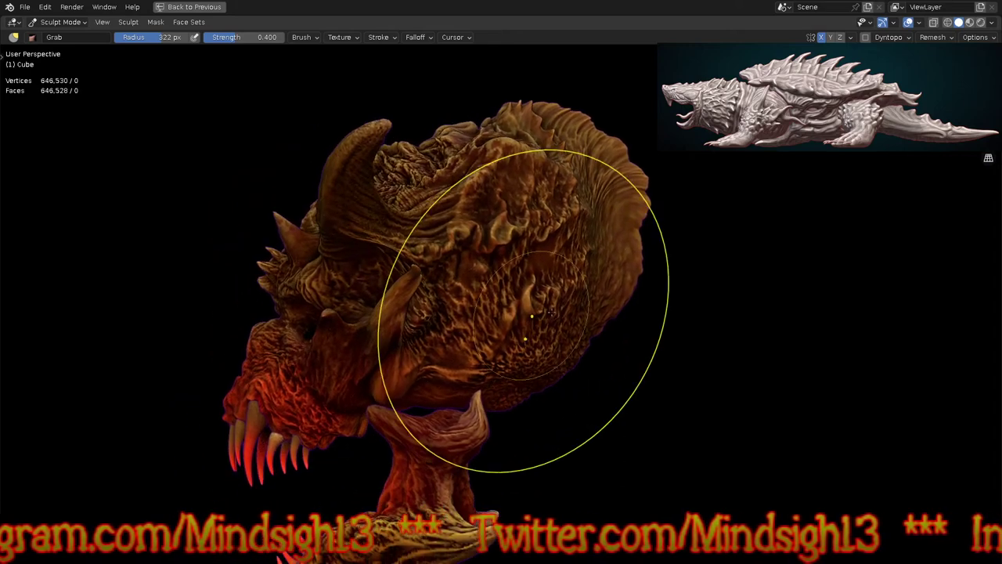
Step: Switch to the Paint brush and pick a bright sandy yellow with hue 0.115 and saturation 0.412
mouse_move(586, 295)
middle_mouse_down()
mouse_move(553, 405)
mouse_move(579, 274)
mouse_move(577, 334)
mouse_move(595, 324)
middle_mouse_up()
scroll(649, 260, "up", 2)
mouse_move(666, 302)
middle_mouse_down()
mouse_move(598, 273)
mouse_move(627, 289)
mouse_move(656, 250)
mouse_move(644, 345)
mouse_move(640, 336)
middle_mouse_up()
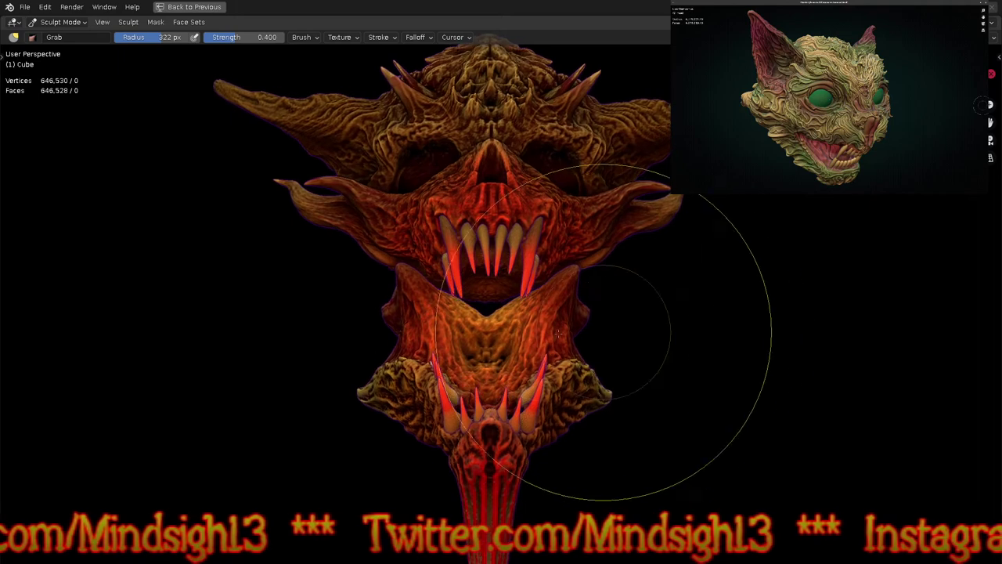
key("q")
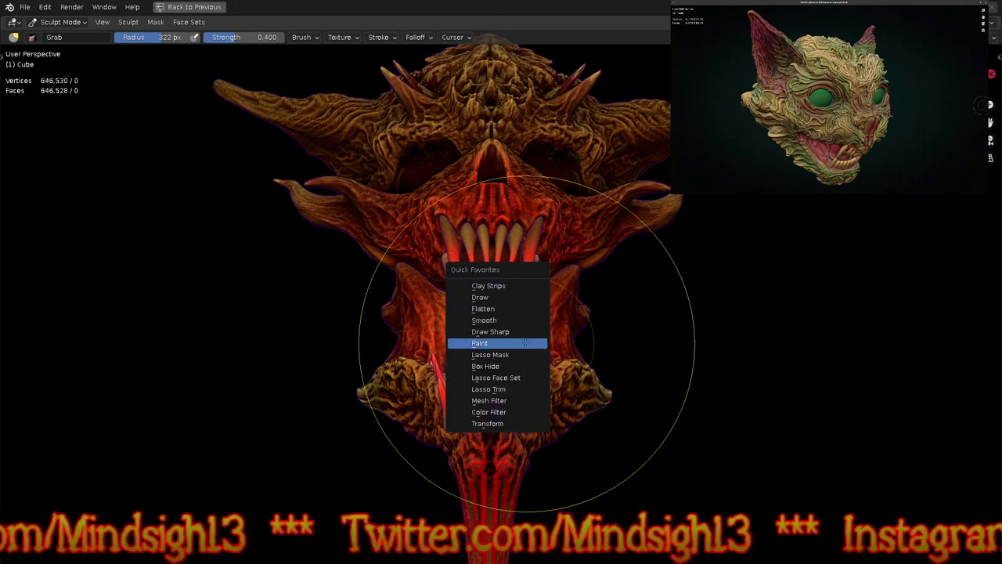
left_click(523, 343)
left_click(125, 36)
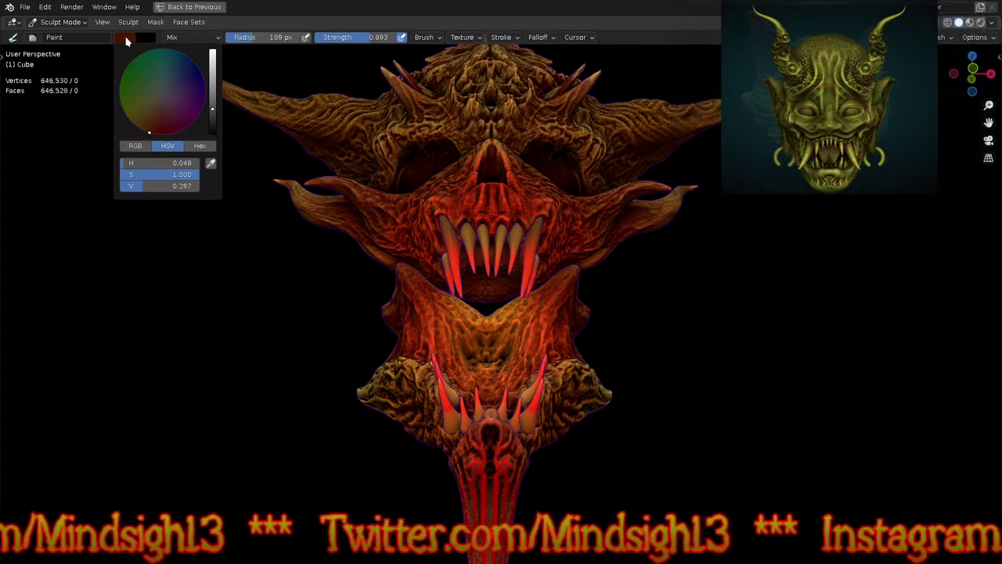
left_click(153, 105)
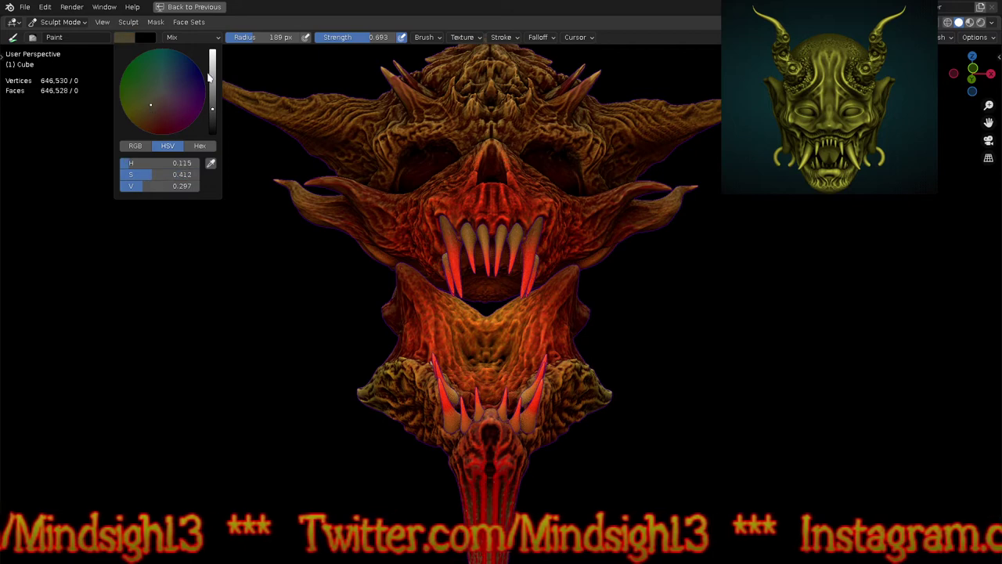
left_click_drag(208, 77, 213, 60)
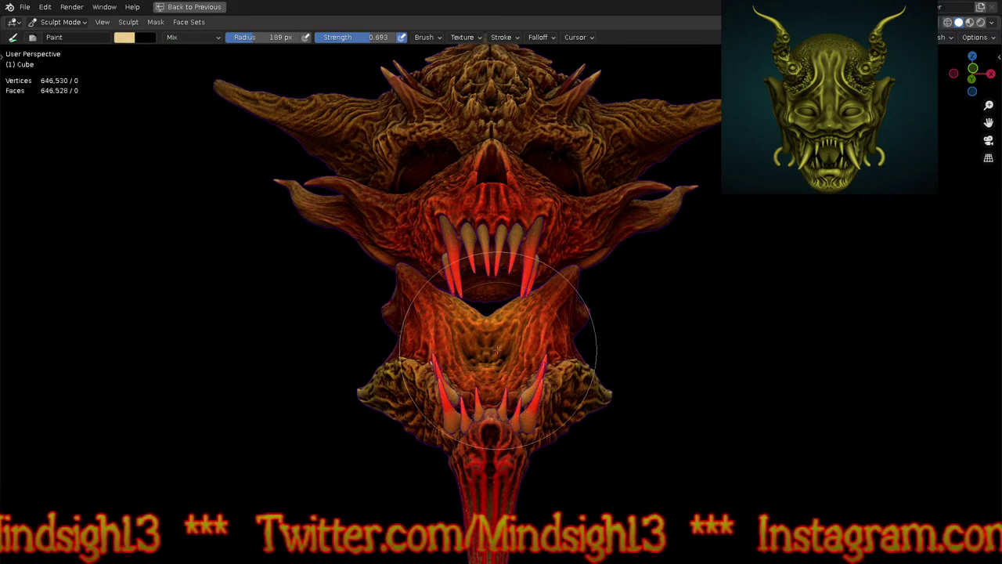
Step: Paint the inner throat of the lower jaw and the palate behind the upper teeth sandy yellow
scroll(494, 341, "up", 3)
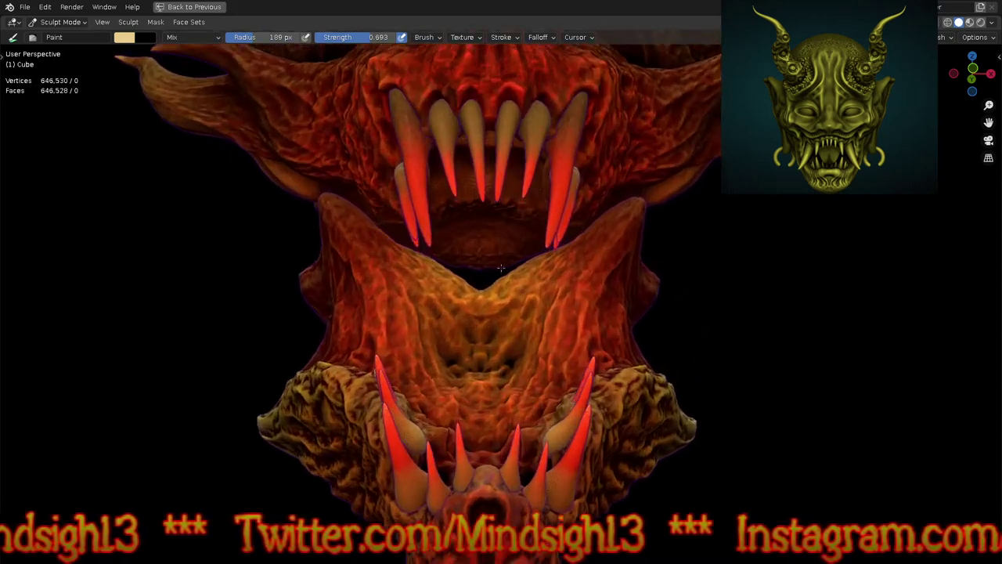
key("alt+q")
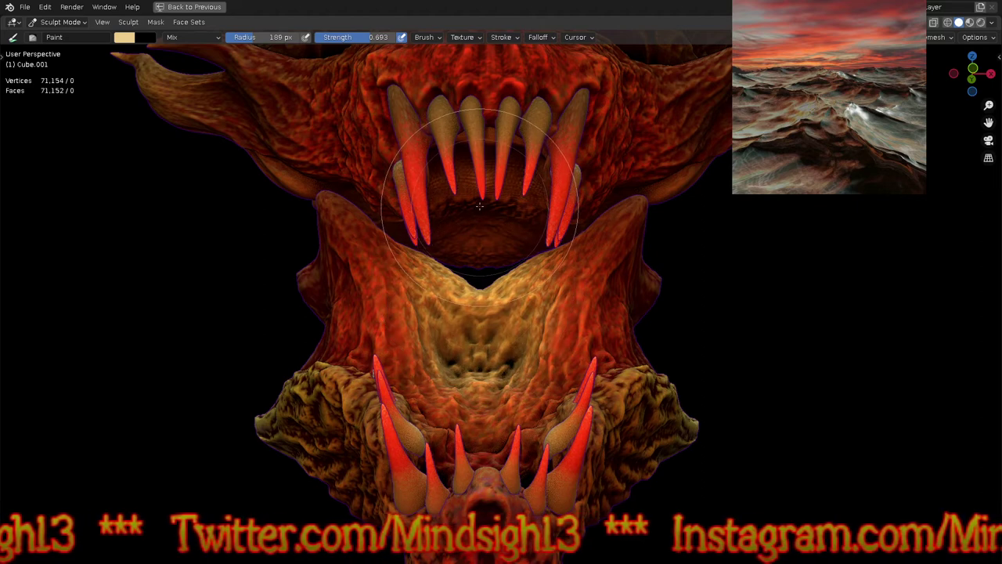
key("alt+q")
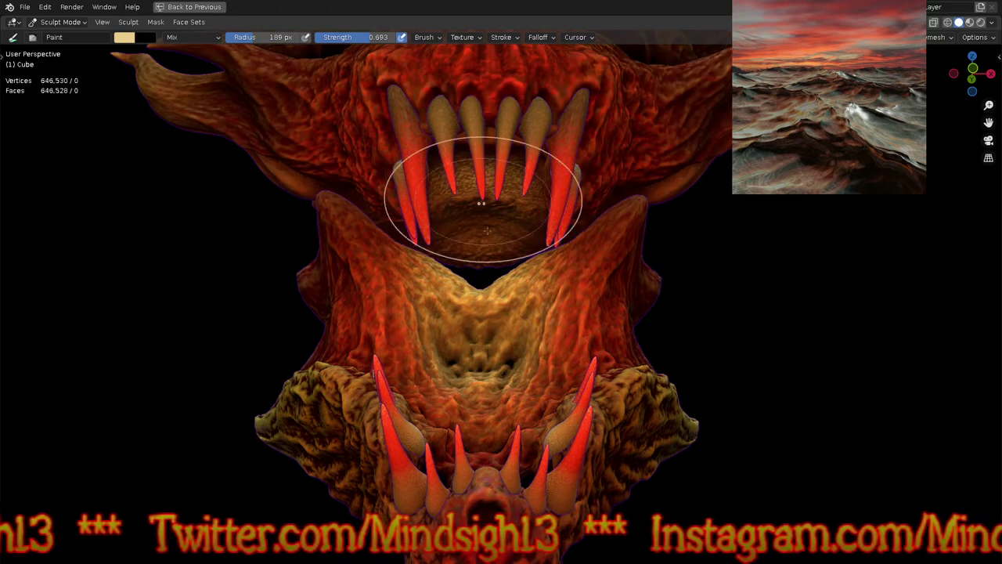
middle_click_drag(490, 212, 495, 188)
left_click_drag(481, 131, 488, 135)
middle_click_drag(484, 134, 488, 293)
middle_click_drag(491, 329, 494, 222)
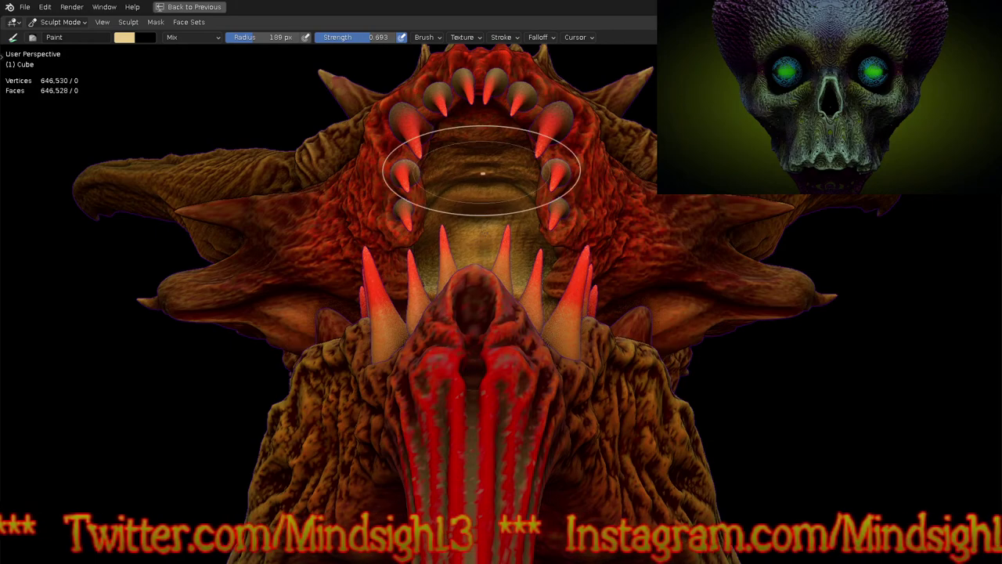
Step: Paint the inside of both eye sockets and the nasal cavity sandy yellow
scroll(494, 201, "down", 5)
middle_click_drag(499, 212, 531, 346)
middle_click_drag(530, 255, 529, 176, "ctrl")
mouse_move(530, 293)
left_mouse_down()
mouse_move(531, 282)
mouse_move(532, 308)
mouse_move(507, 240)
left_mouse_up()
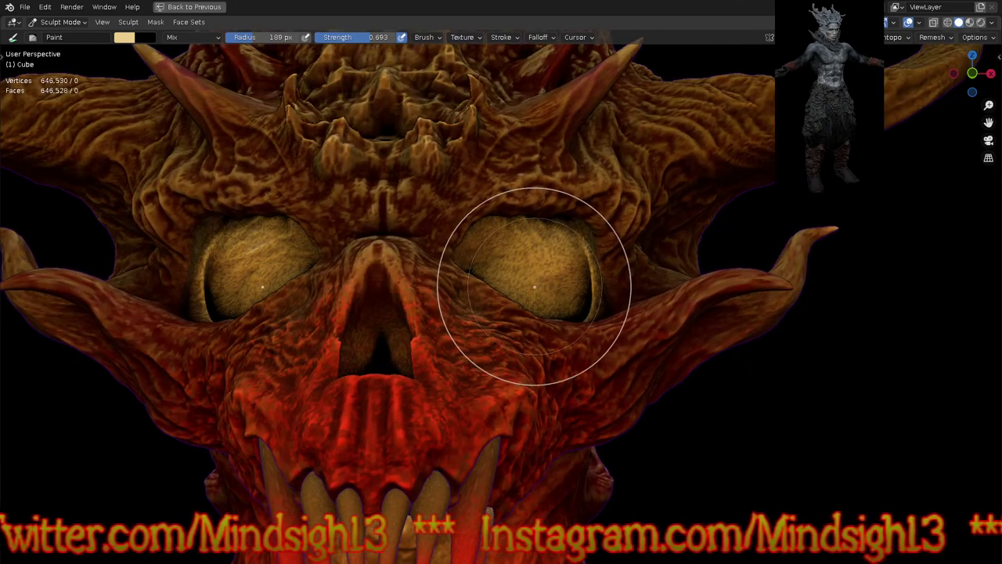
Step: Paint over the remaining reddish patches deep inside the nasal cavity with sandy yellow
scroll(552, 293, "down", 8)
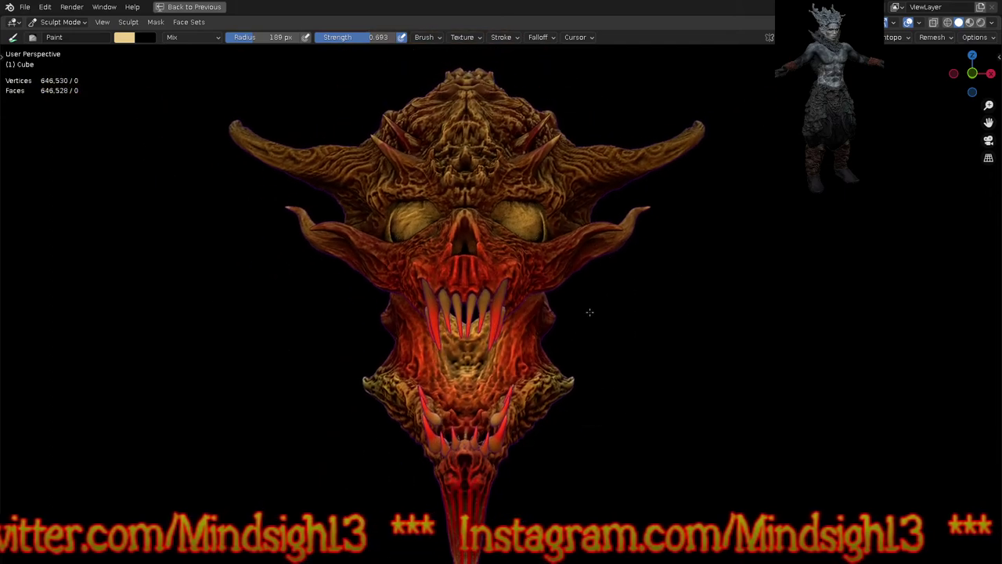
mouse_move(574, 313)
middle_mouse_down()
mouse_move(573, 305)
mouse_move(580, 326)
mouse_move(580, 304)
mouse_move(591, 305)
middle_mouse_up()
scroll(495, 205, "up", 6)
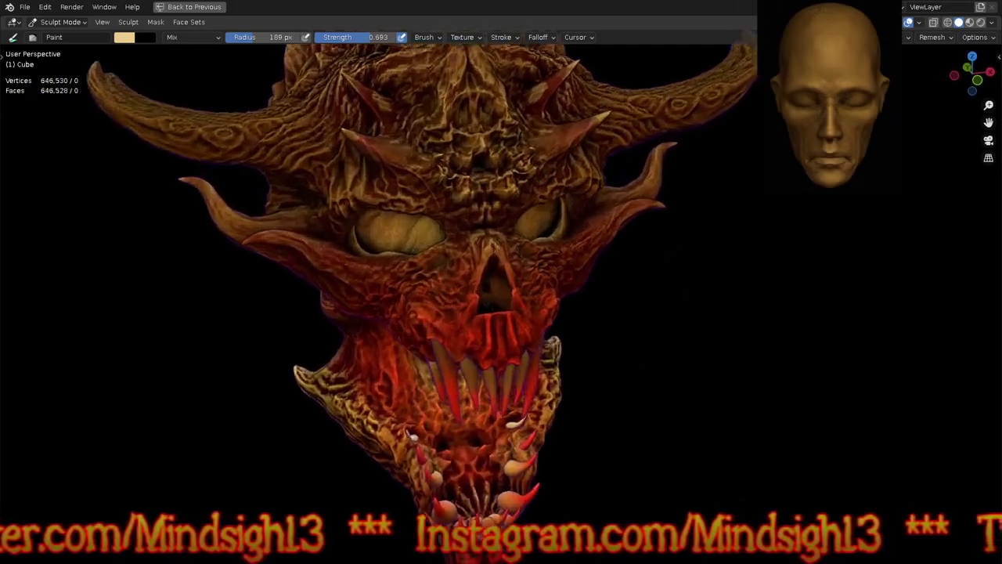
middle_click_drag(495, 205, 498, 235, "ctrl")
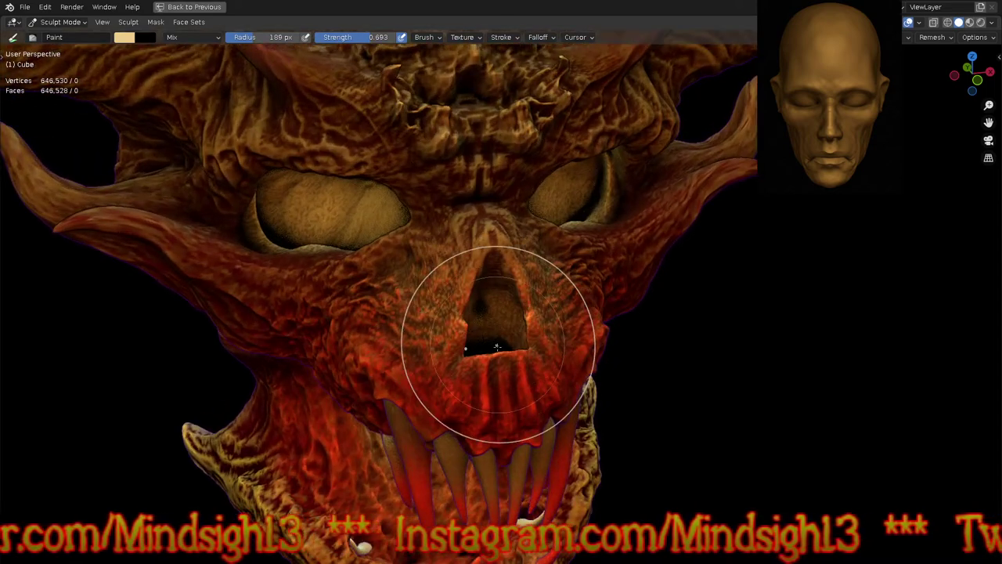
scroll(499, 342, "up", 7)
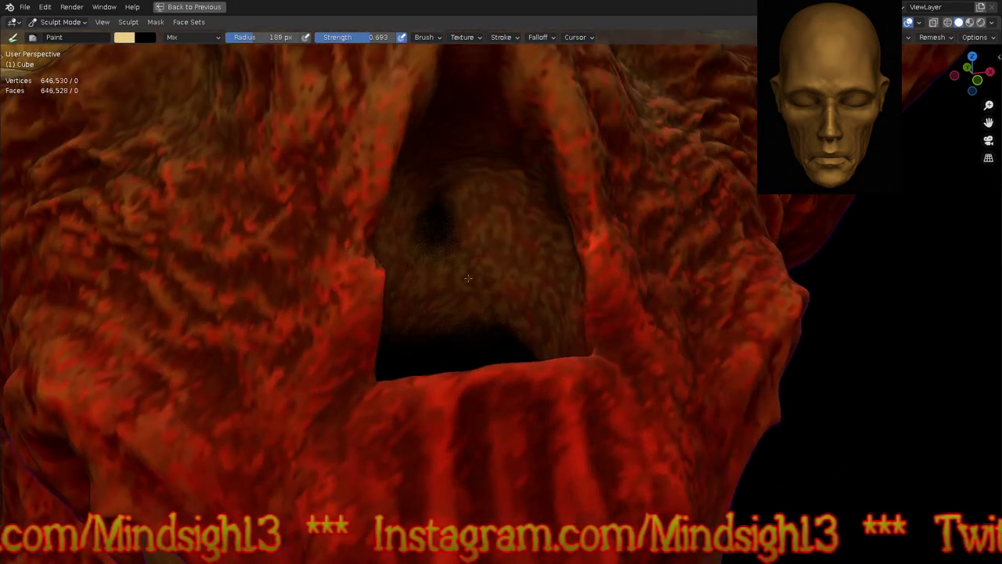
scroll(490, 344, "down", 6)
middle_click_drag(491, 344, 467, 163, "ctrl")
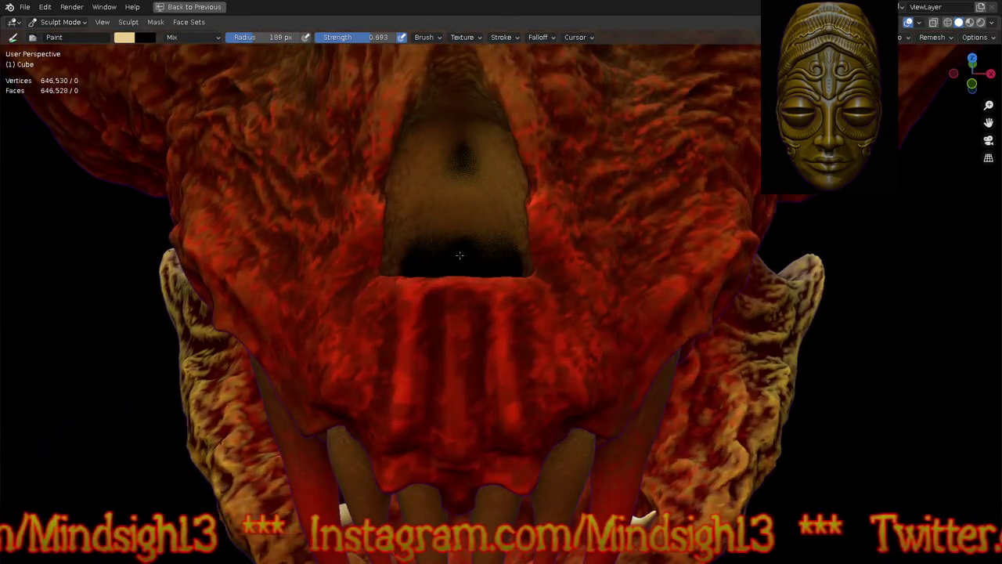
scroll(462, 174, "down", 6)
middle_click_drag(561, 376, 559, 399)
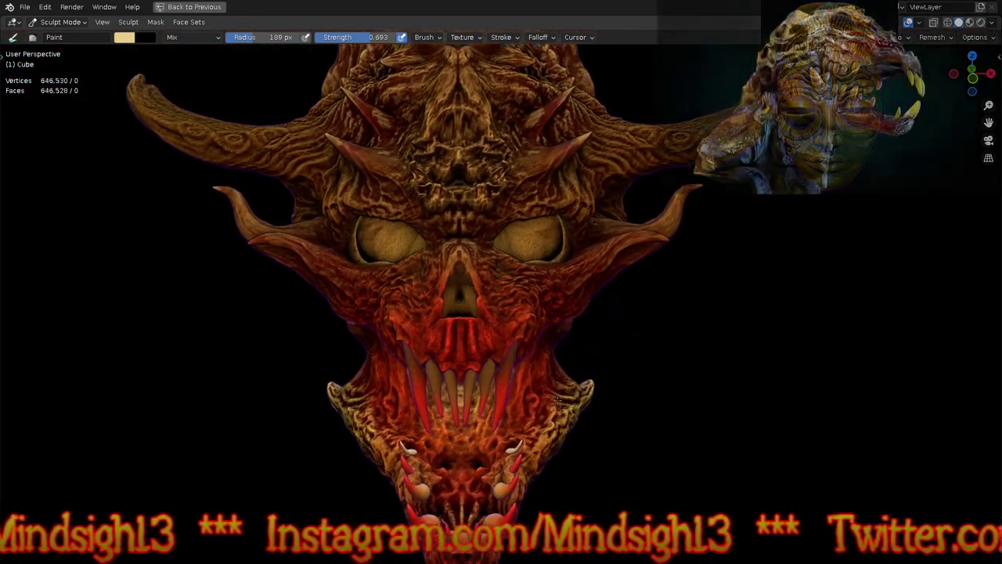
Step: Make the lower jaw the sculpted object and carve vertical creases into its inner side walls with a 64 px Draw Sharp brush
scroll(561, 401, "down", 4)
mouse_move(570, 410)
middle_mouse_down("shift")
mouse_move(557, 371)
mouse_move(626, 362)
mouse_move(559, 358)
middle_mouse_up("shift")
scroll(533, 345, "up", 5)
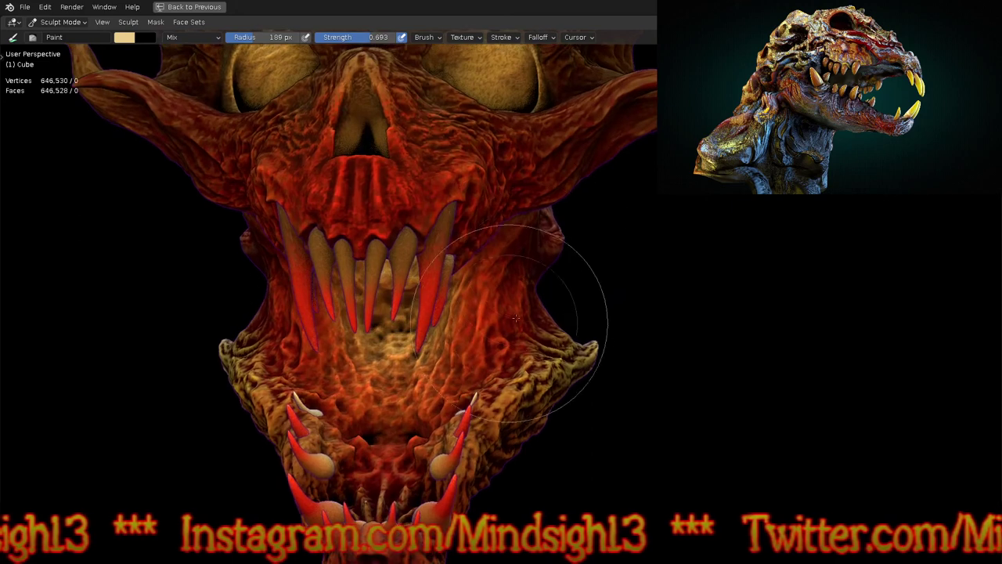
key("q")
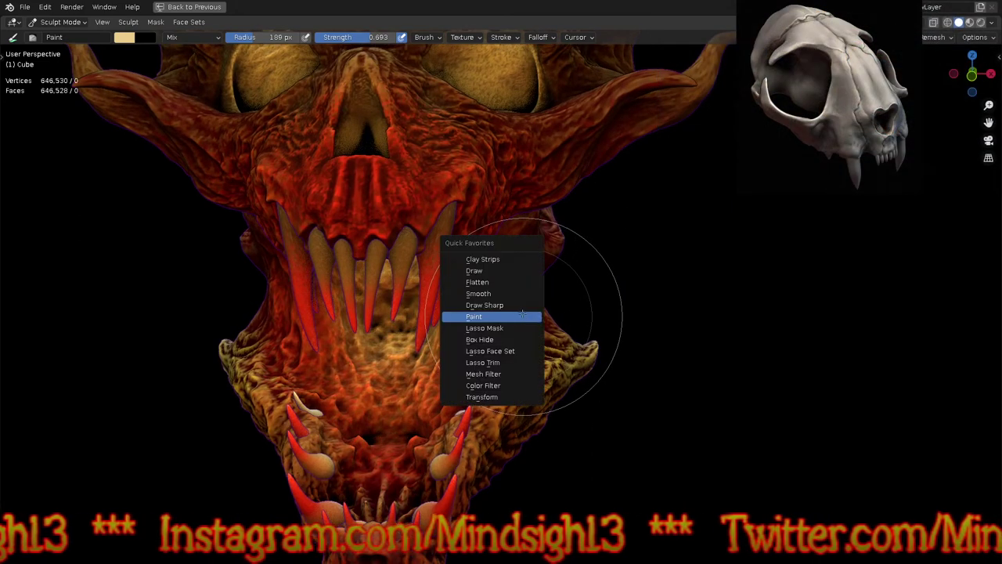
left_click(512, 305)
scroll(548, 259, "up", 4)
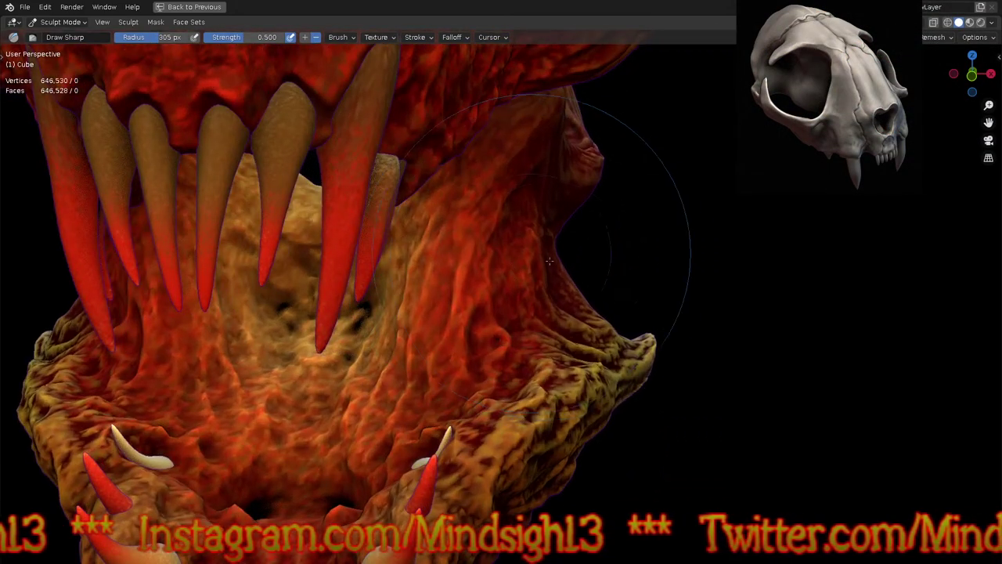
key("f")
left_click(482, 305)
scroll(482, 305, "up", 2)
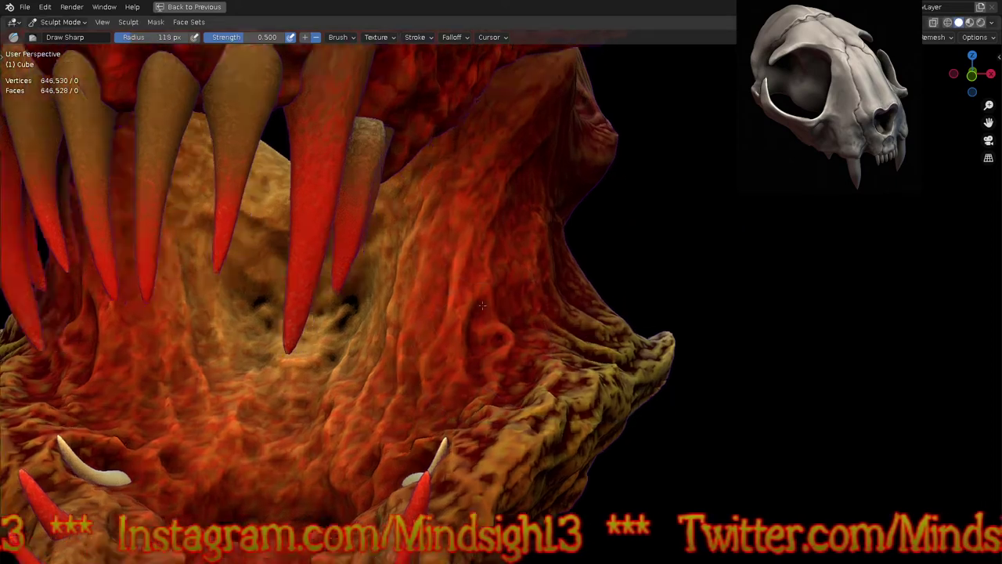
scroll(482, 305, "up", 2)
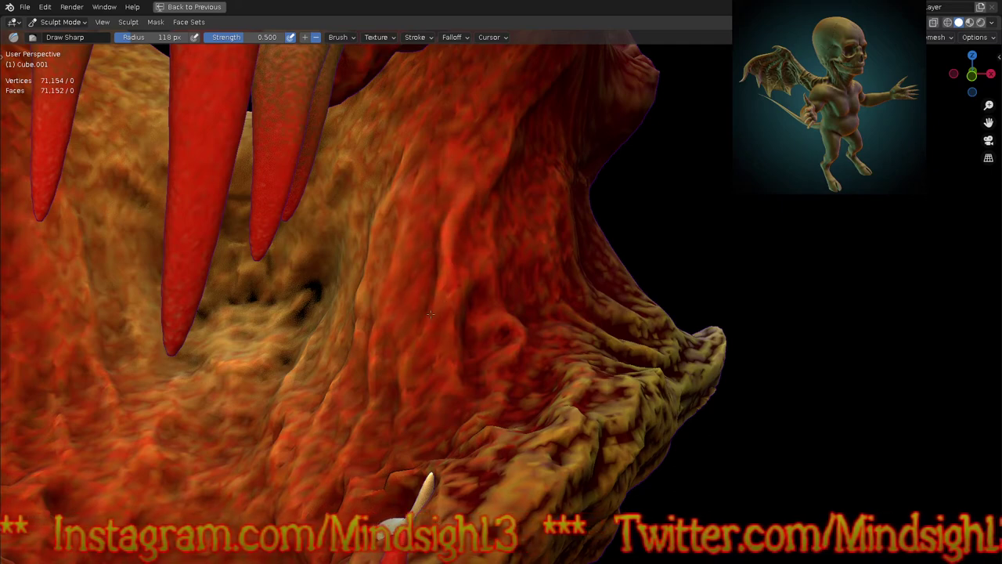
key("f")
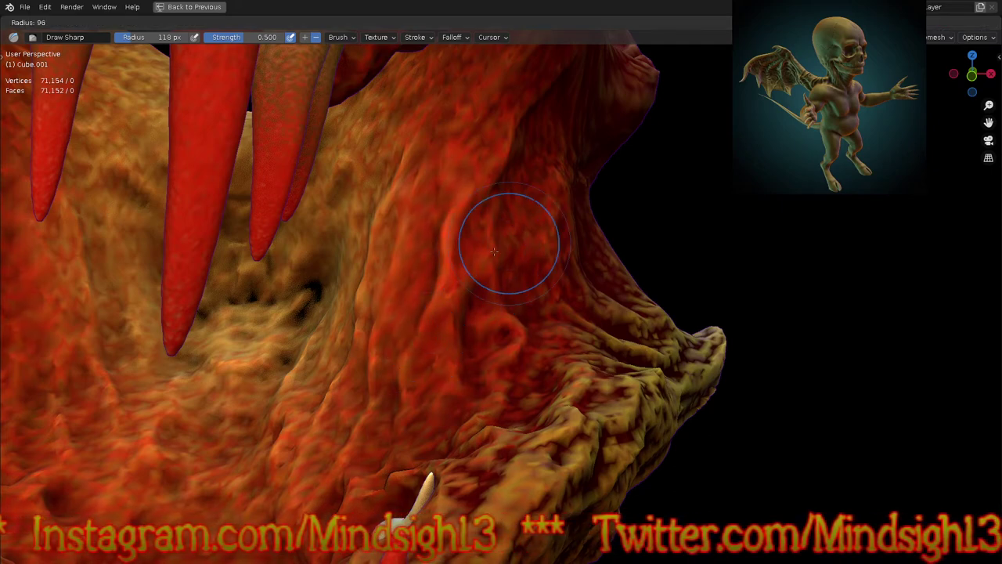
left_click(495, 249)
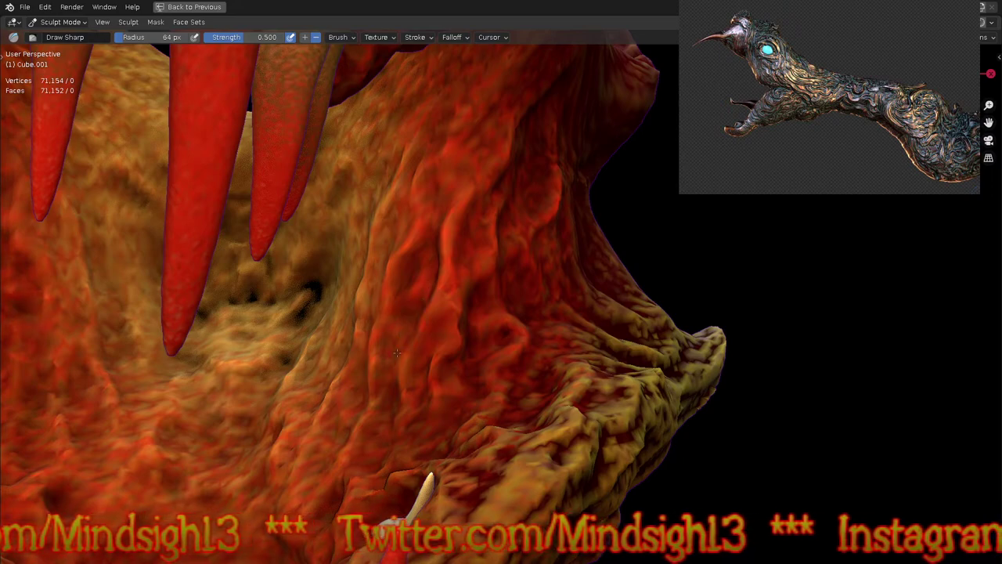
left_click_drag(388, 337, 385, 359)
Step: Carve a deep hollow on each side of a central ridge at the back of the lower jaw's throat
middle_click_drag(415, 357, 430, 463, "ctrl")
mouse_move(438, 382)
middle_mouse_down("shift")
mouse_move(485, 425)
mouse_move(514, 389)
middle_mouse_up("shift")
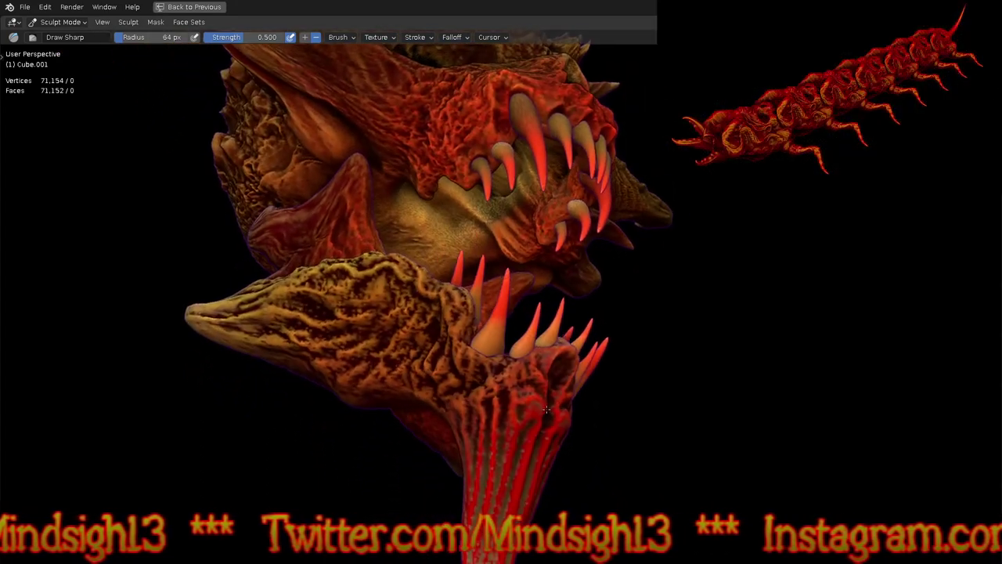
middle_click_drag(548, 427, 543, 415)
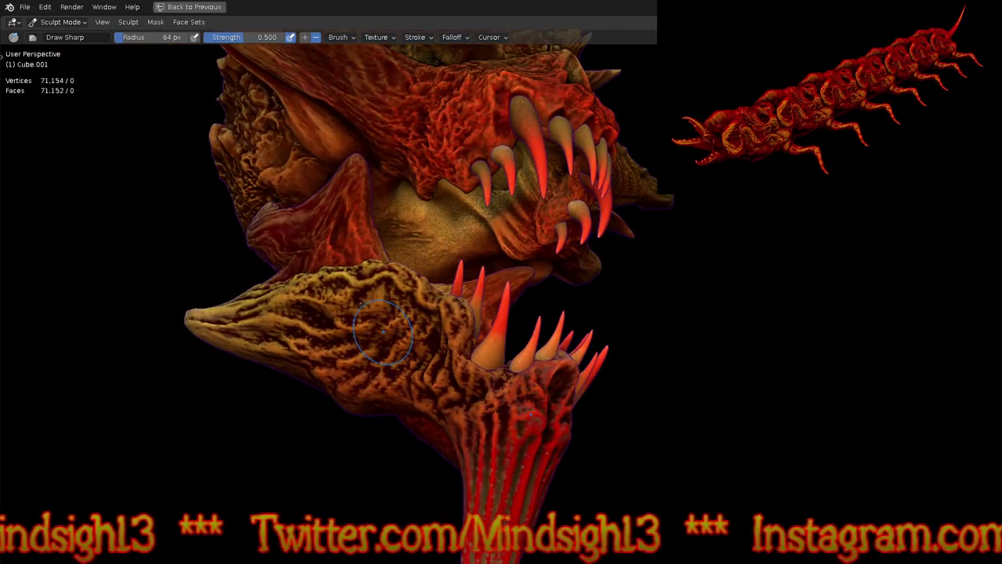
middle_click_drag(595, 319, 517, 342)
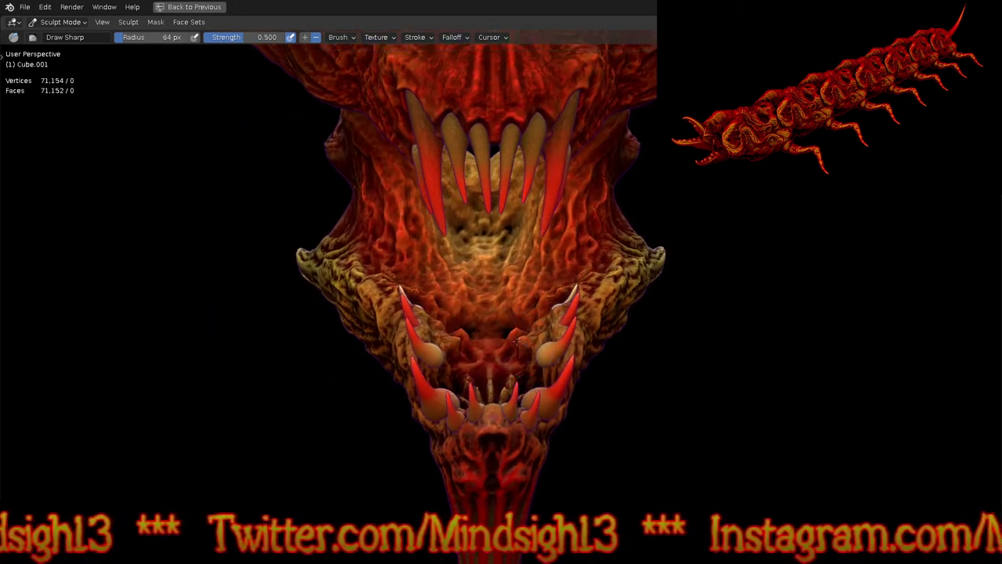
scroll(517, 342, "up", 5)
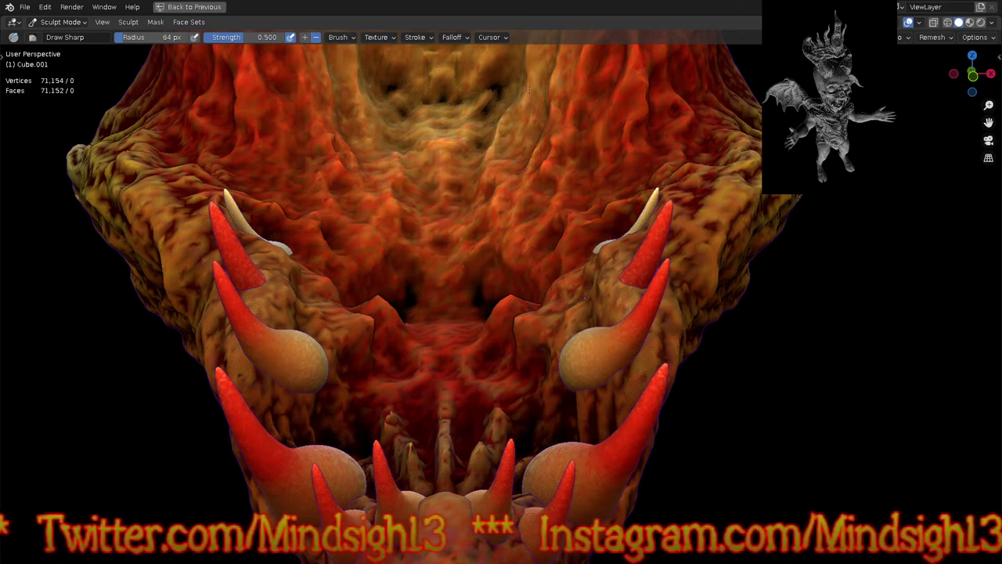
middle_click_drag(507, 238, 526, 244)
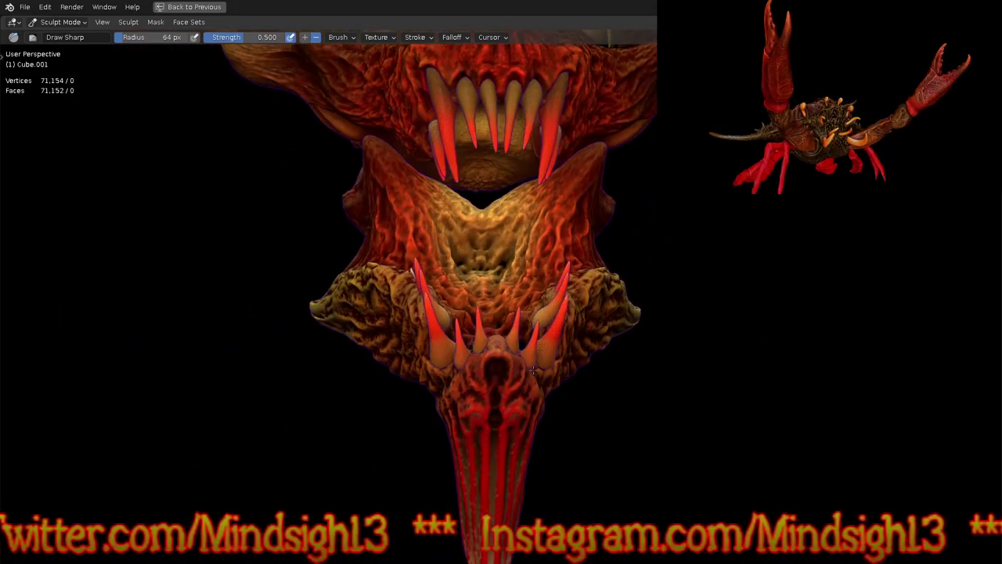
mouse_move(533, 371)
middle_mouse_down()
mouse_move(615, 368)
mouse_move(536, 363)
mouse_move(484, 161)
middle_mouse_up()
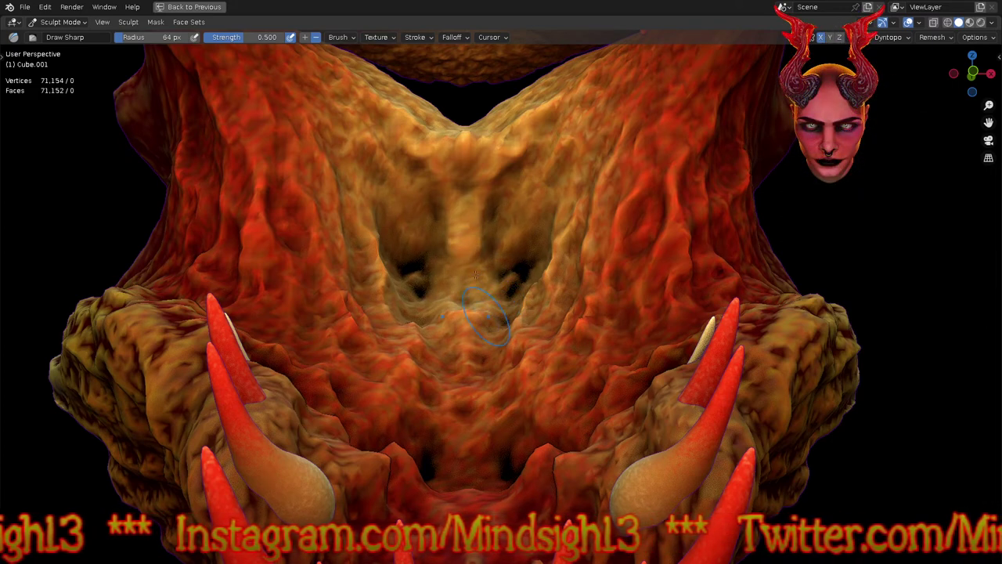
Step: Build up the base of the throat's central ridge outward around the dark holes with Draw Sharp
mouse_move(489, 301)
left_mouse_down()
mouse_move(491, 285)
mouse_move(474, 292)
left_mouse_up()
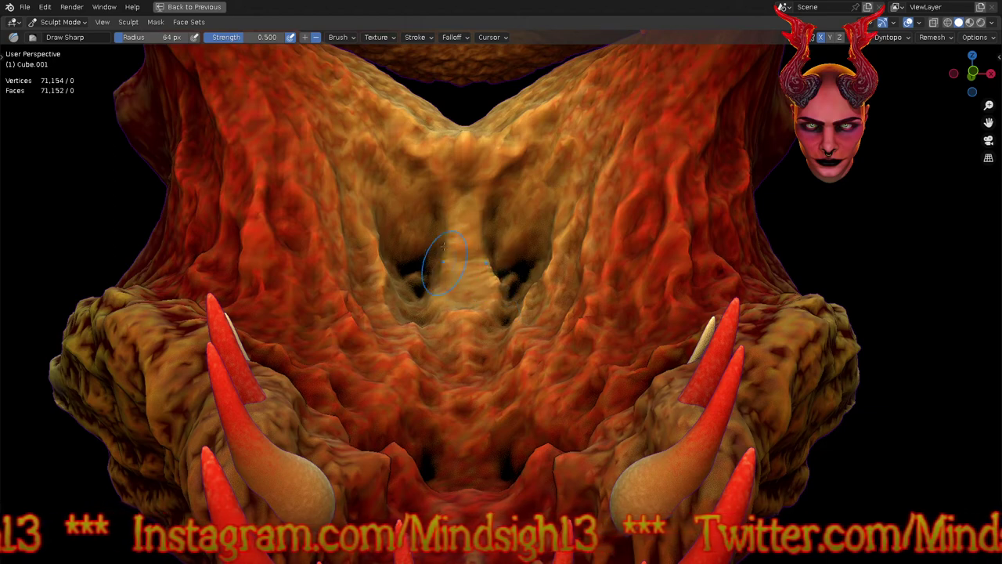
left_click_drag(436, 245, 412, 286)
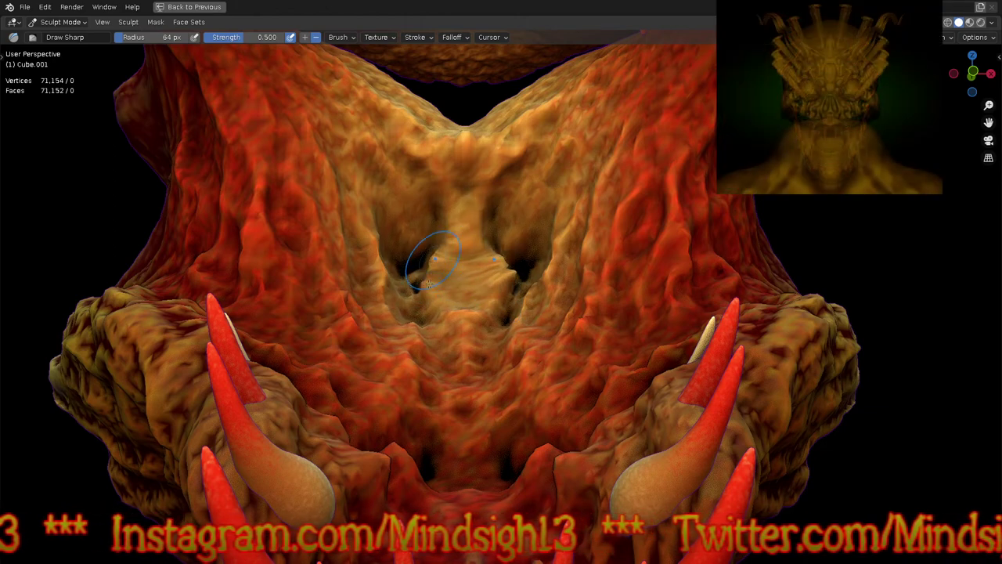
left_click_drag(435, 253, 413, 305)
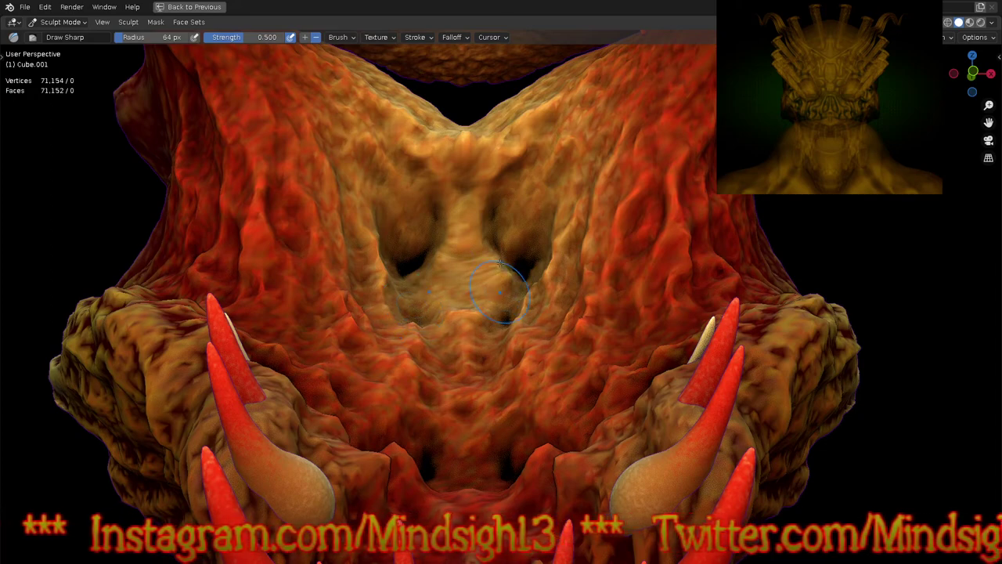
Step: Carve a slanting groove on each side below the throat's upper rim, meeting at the central ridge
mouse_move(481, 339)
middle_mouse_down()
mouse_move(516, 210)
mouse_move(669, 62)
mouse_move(505, 178)
middle_mouse_up()
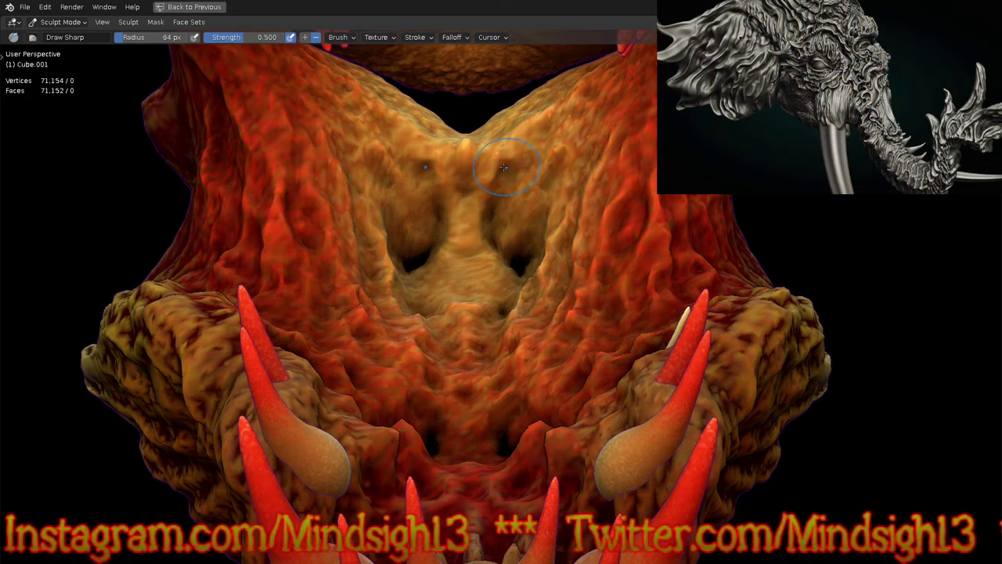
mouse_move(529, 148)
left_mouse_down()
mouse_move(559, 119)
mouse_move(518, 161)
left_mouse_up()
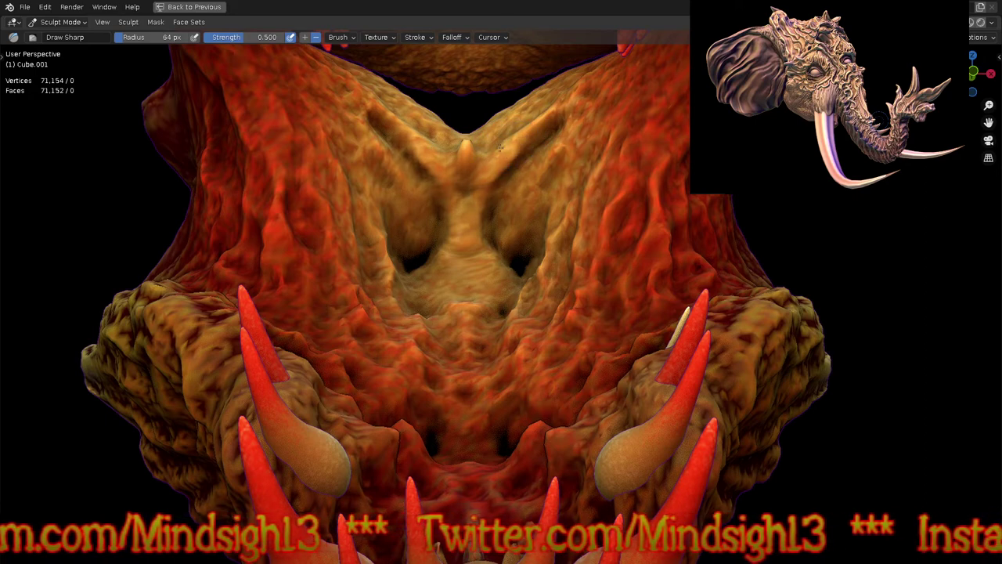
left_click_drag(509, 137, 520, 133)
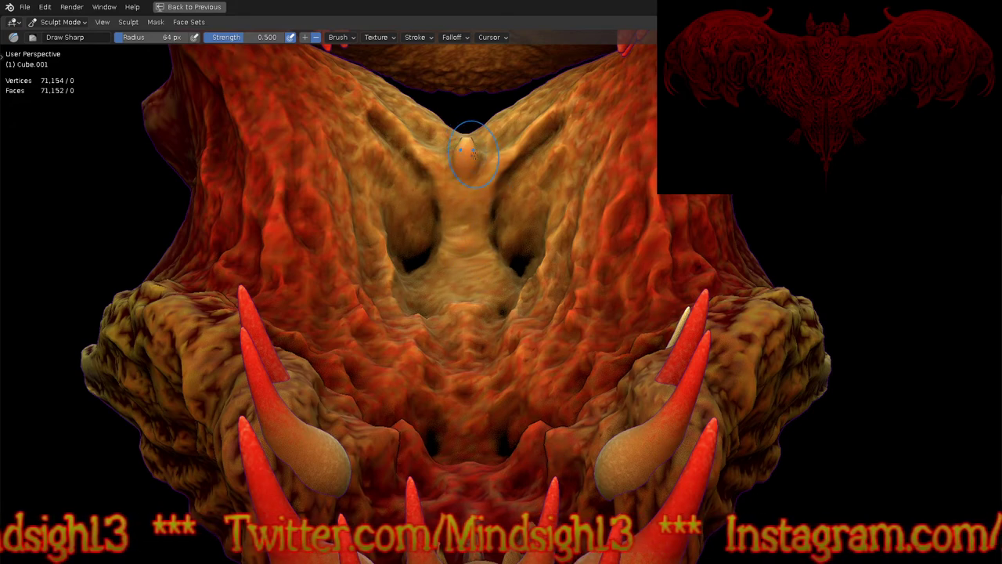
Step: Inflate the knob at the top of the throat's central ridge and pull it up and down into a protruding tip with Grab
key("i")
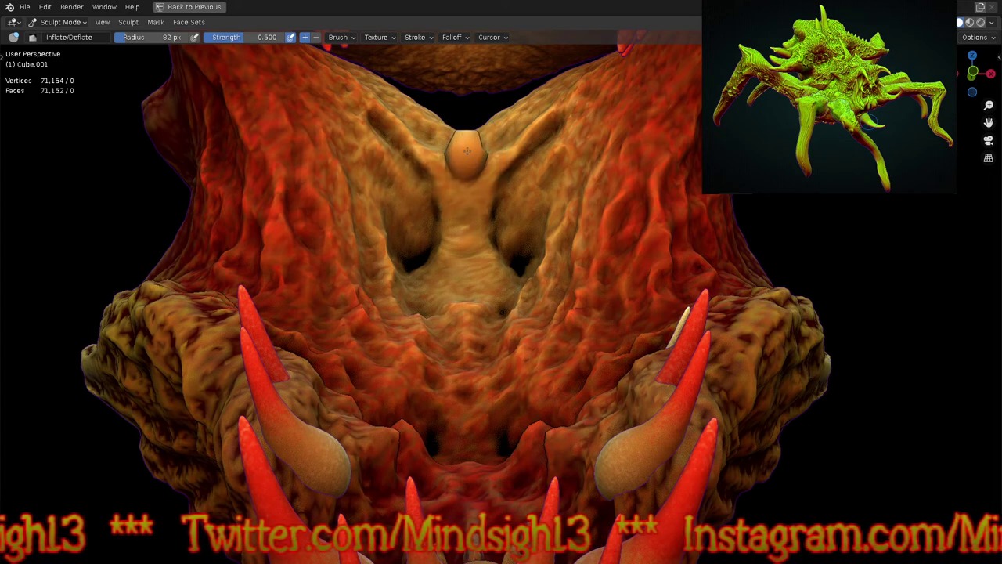
key("g")
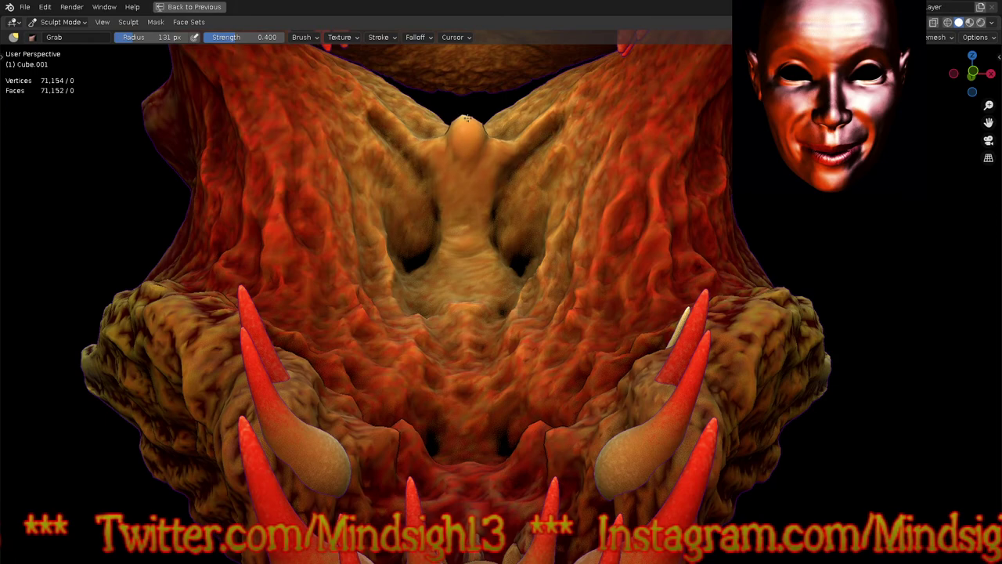
middle_click_drag(478, 196, 481, 416, "ctrl")
mouse_move(540, 300)
middle_mouse_down("shift")
mouse_move(545, 434)
mouse_move(574, 437)
mouse_move(494, 419)
mouse_move(496, 399)
middle_mouse_up("shift")
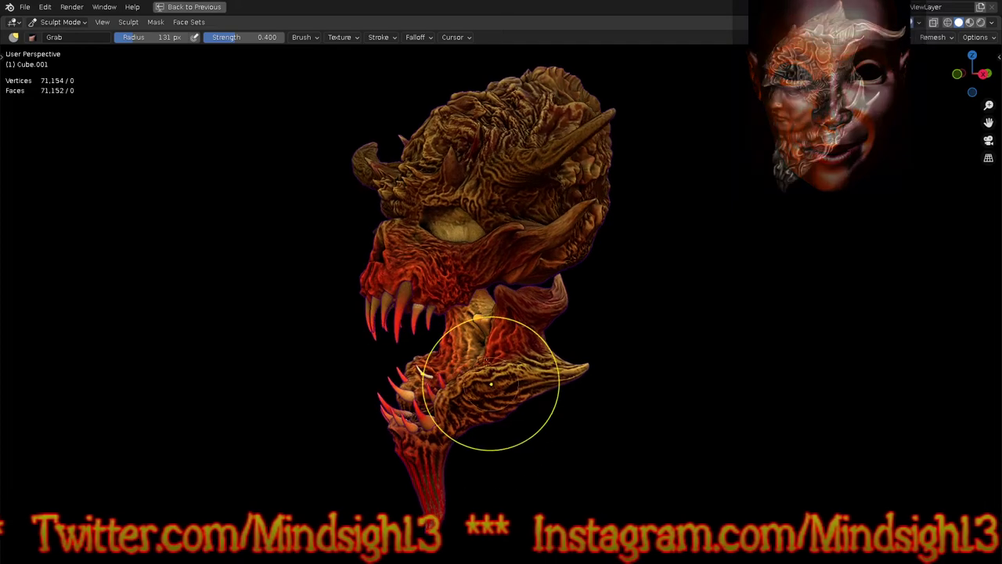
scroll(497, 399, "up", 5)
middle_click_drag(913, 231, 909, 175, "ctrl")
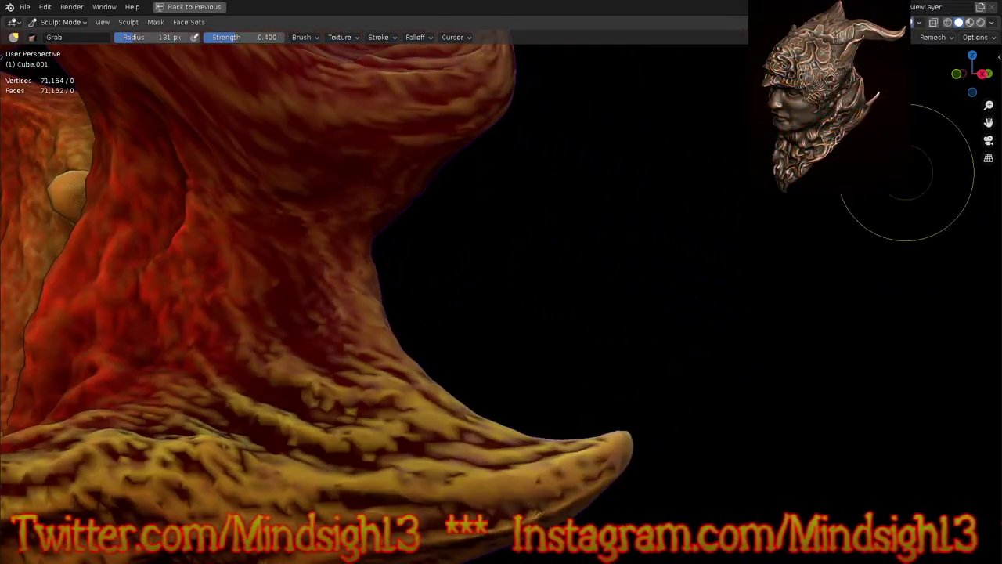
mouse_move(309, 324)
middle_mouse_down("shift")
mouse_move(542, 325)
mouse_move(533, 313)
middle_mouse_up("shift")
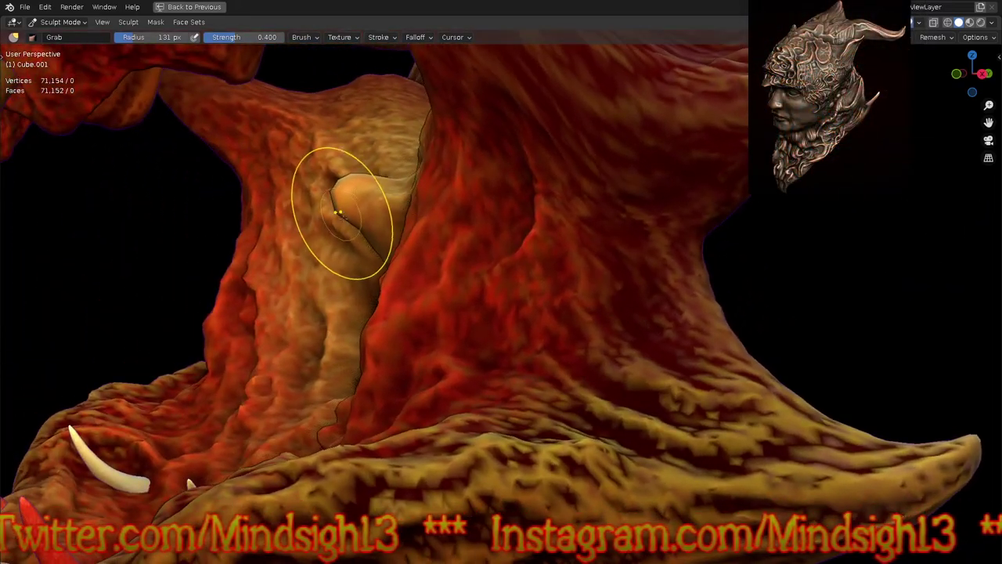
scroll(338, 213, "up", 4)
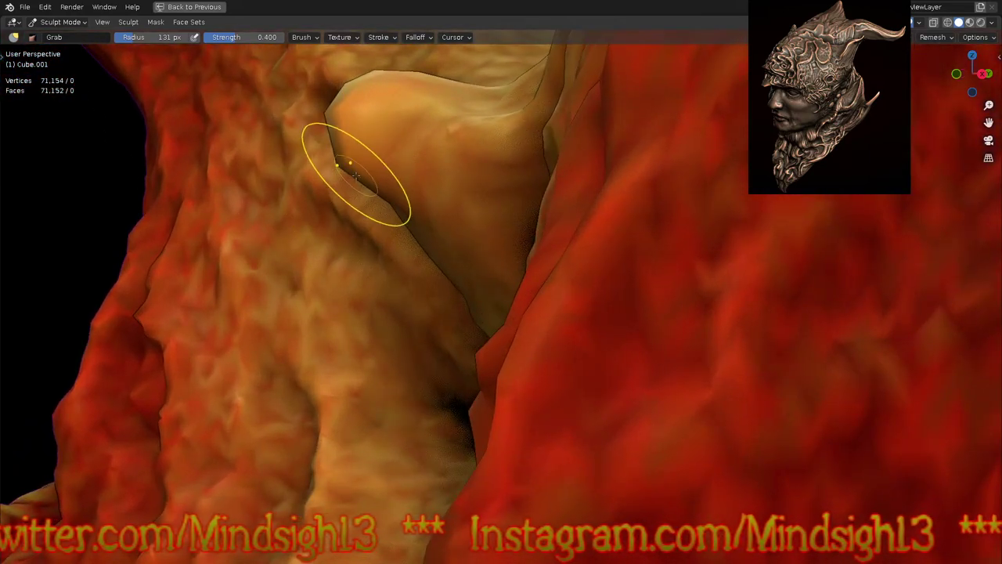
left_click_drag(388, 216, 417, 141)
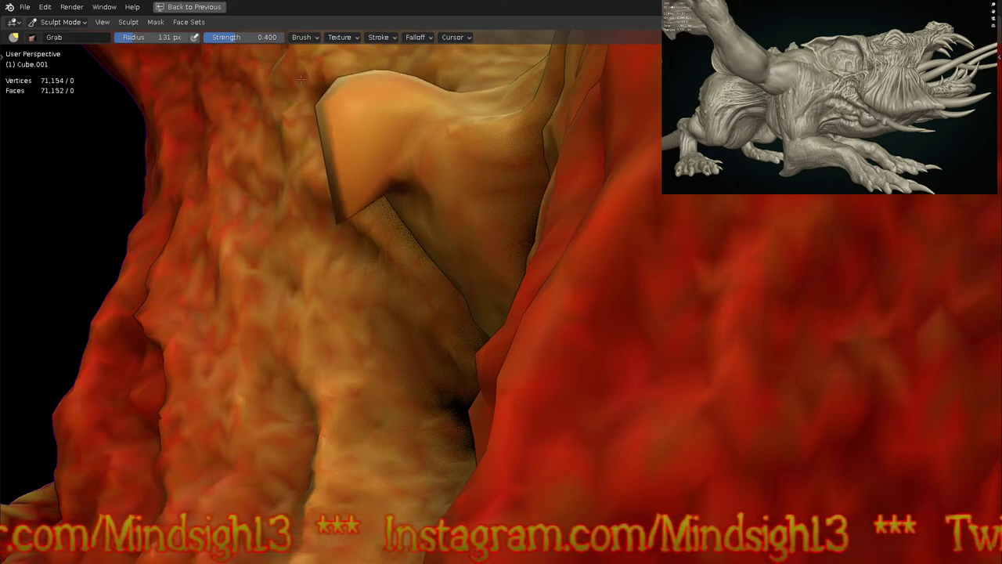
Step: Remesh the lower jaw with a voxel size of 0.0105 m
middle_click_drag(299, 173, 513, 349, "ctrl")
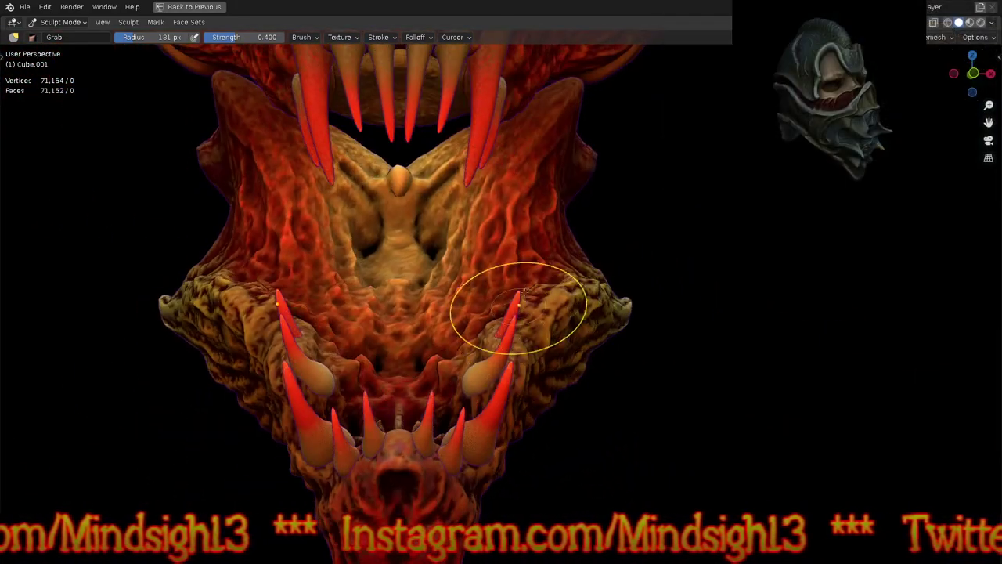
middle_click_drag(517, 307, 527, 437, "ctrl")
middle_click_drag(538, 293, 497, 402, "shift")
scroll(507, 327, "down", 2)
scroll(497, 402, "up", 3)
middle_click_drag(470, 310, 454, 265, "ctrl")
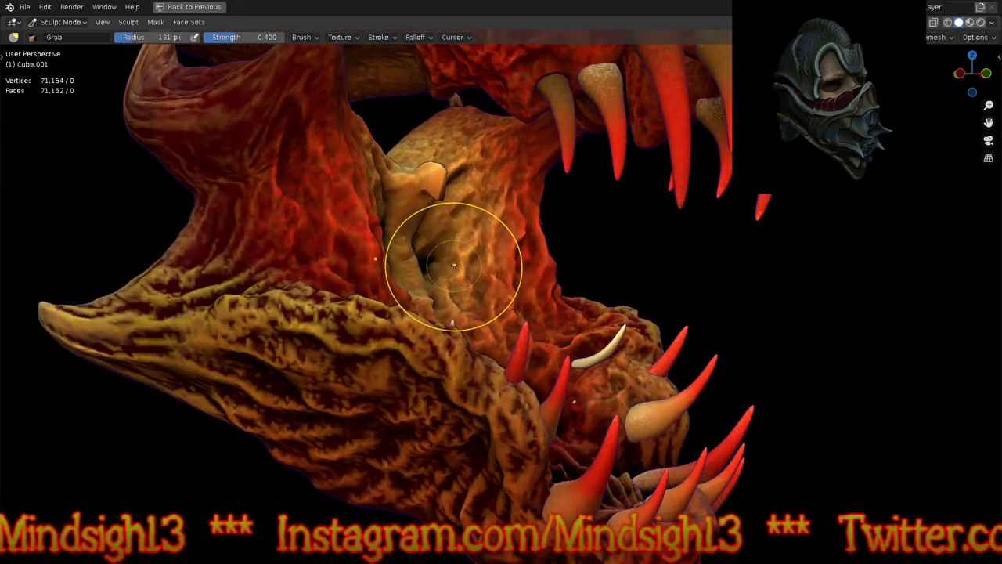
key("r")
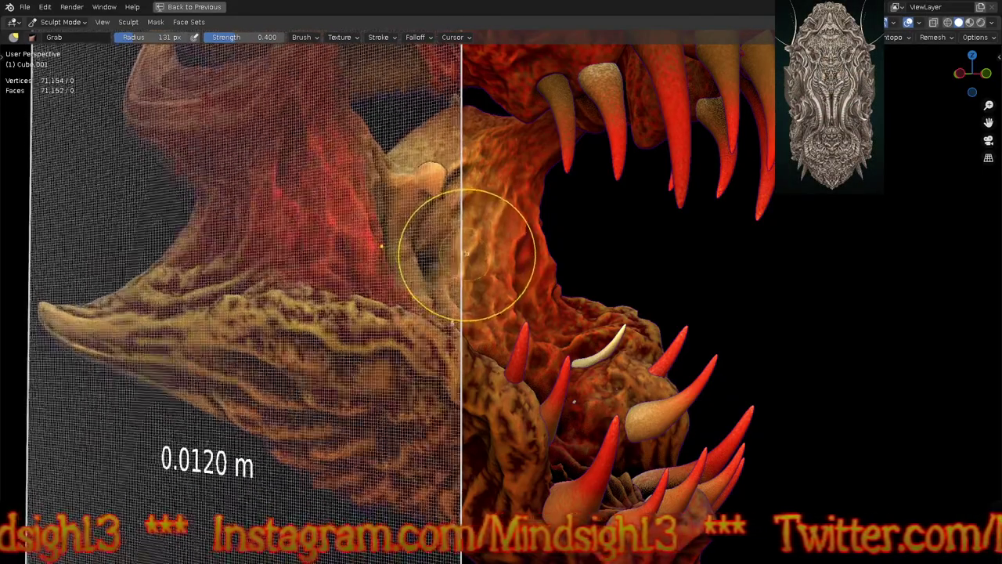
left_click(466, 246)
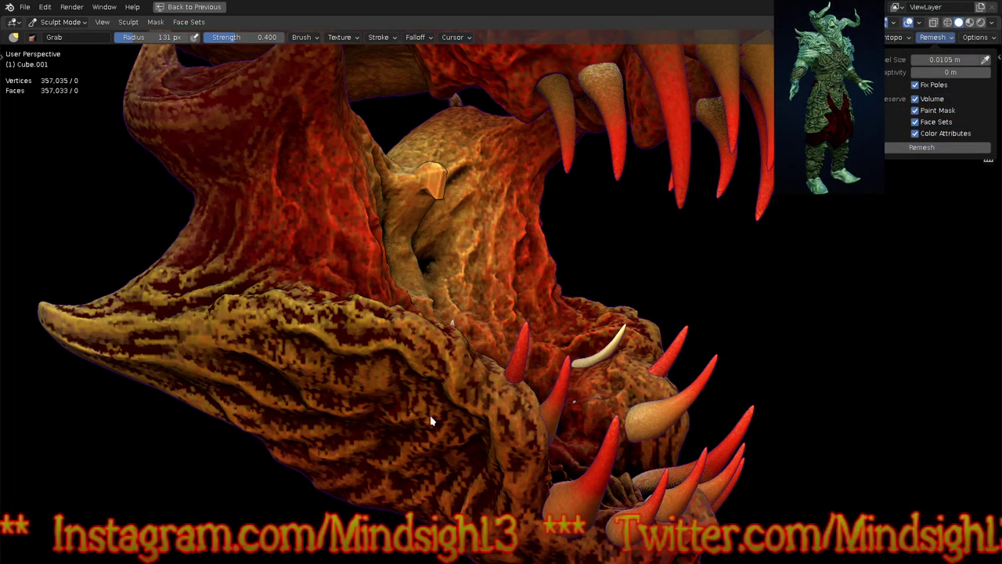
key("n")
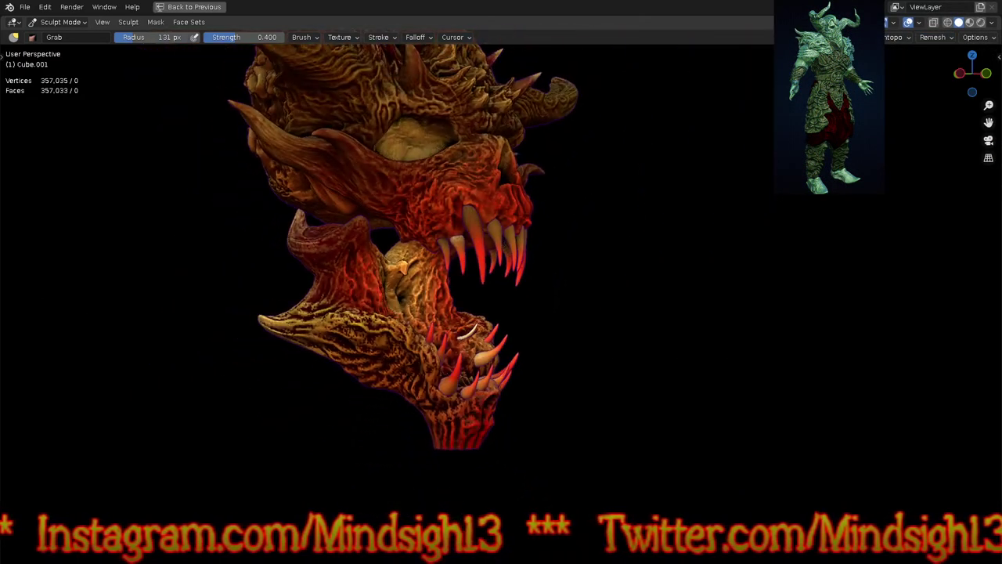
Step: Try painting the striped chin spike pale yellow with the Paint brush
middle_click_drag(590, 441, 512, 462)
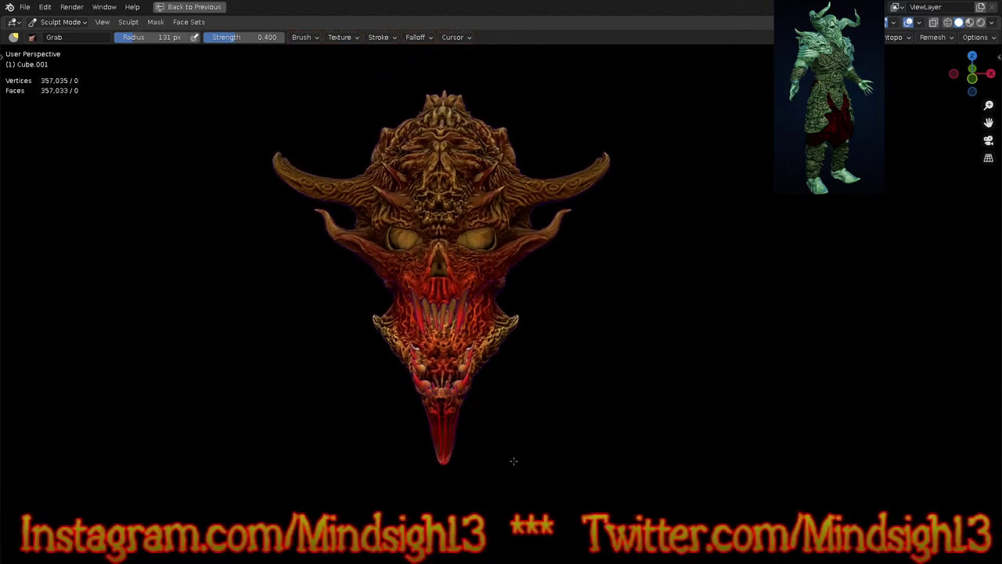
mouse_move(564, 376)
middle_mouse_down()
mouse_move(561, 398)
mouse_move(627, 392)
middle_mouse_up()
mouse_move(522, 349)
middle_mouse_down()
mouse_move(508, 326)
mouse_move(531, 285)
middle_mouse_up()
mouse_move(589, 313)
middle_mouse_down()
mouse_move(577, 324)
mouse_move(530, 309)
mouse_move(704, 352)
mouse_move(622, 355)
mouse_move(613, 425)
mouse_move(656, 340)
mouse_move(660, 280)
middle_mouse_up()
scroll(552, 388, "up", 4)
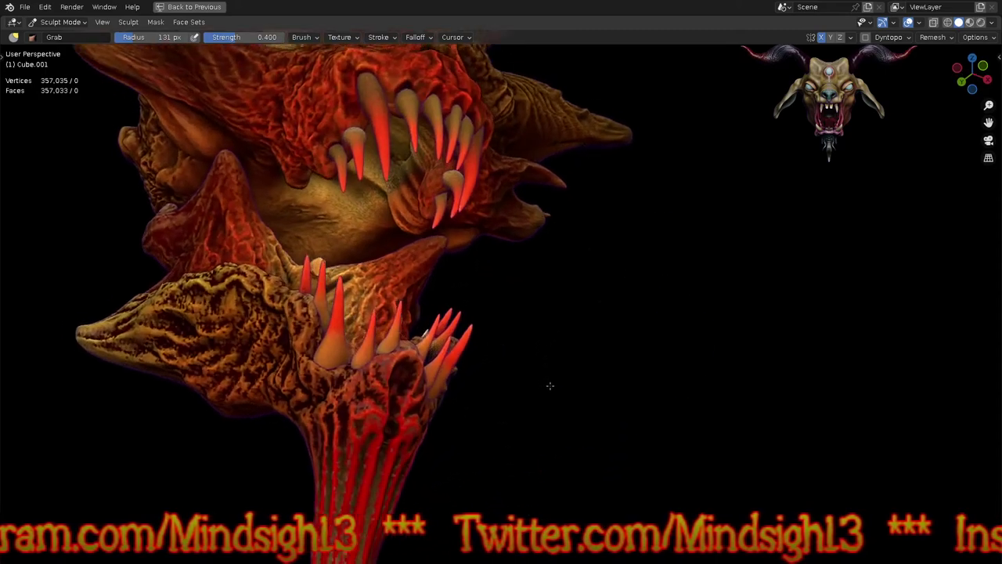
mouse_move(554, 394)
middle_mouse_down()
mouse_move(584, 230)
mouse_move(629, 311)
mouse_move(686, 309)
mouse_move(606, 279)
mouse_move(467, 384)
middle_mouse_up()
scroll(467, 383, "up", 3)
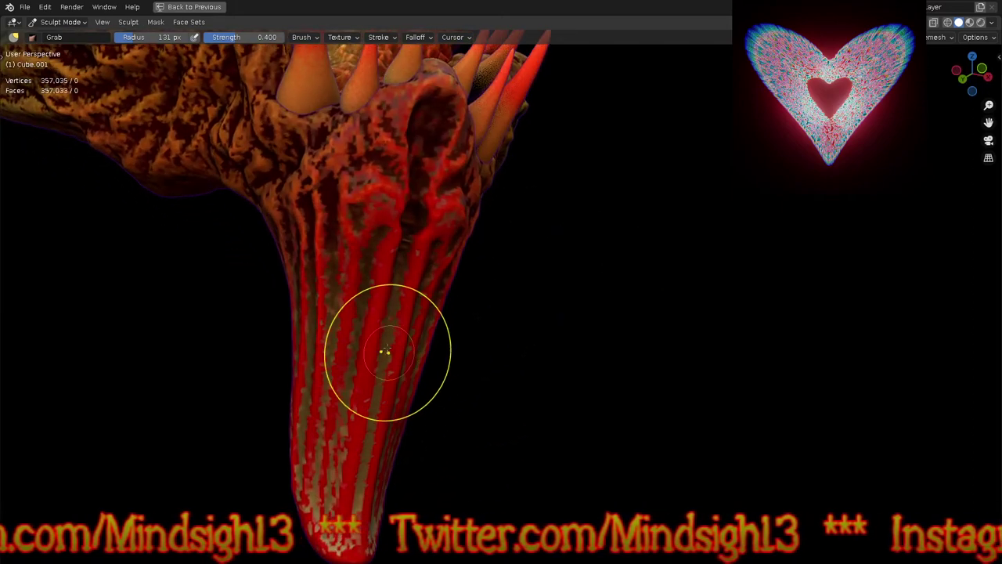
left_click(387, 358)
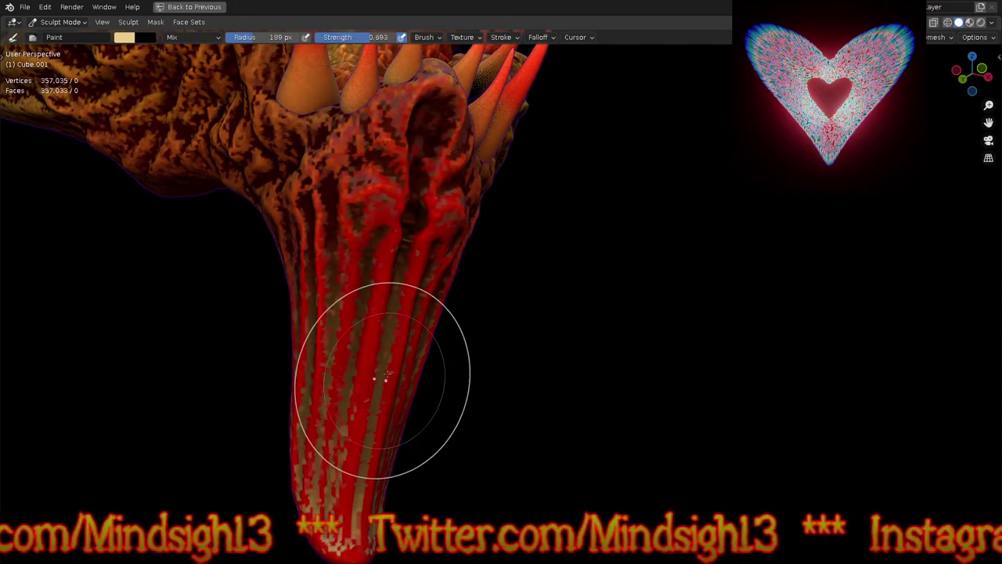
left_click_drag(386, 362, 362, 557)
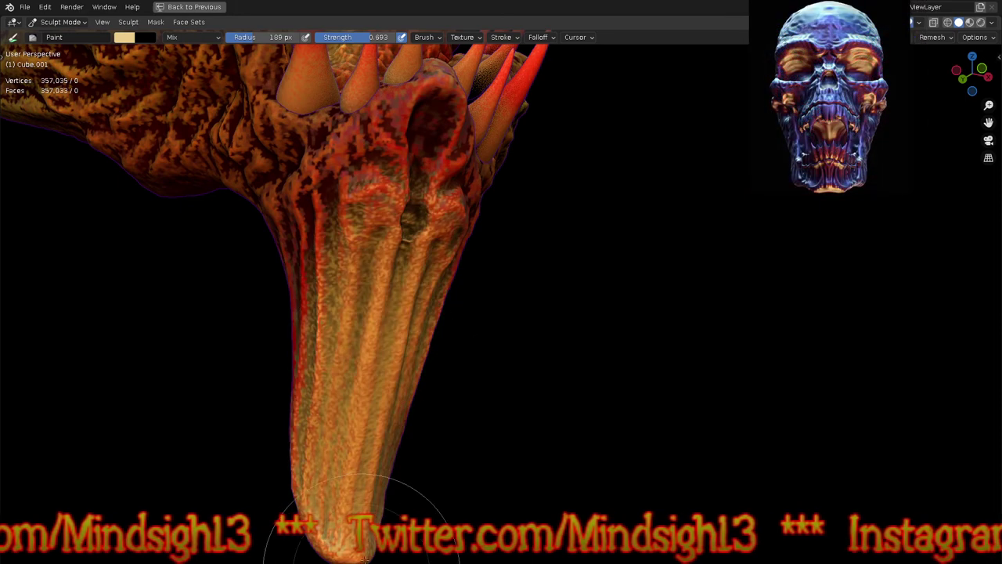
Step: Brush pale yellow over the dark creases on the outer sides of the lower jaw
scroll(383, 520, "down", 4)
middle_click_drag(490, 432, 366, 423)
mouse_move(540, 220)
left_mouse_down()
mouse_move(619, 200)
mouse_move(627, 270)
left_mouse_up()
mouse_move(627, 270)
middle_mouse_down()
mouse_move(496, 426)
mouse_move(497, 441)
mouse_move(530, 387)
mouse_move(513, 462)
mouse_move(588, 483)
mouse_move(578, 459)
mouse_move(497, 404)
mouse_move(520, 438)
middle_mouse_up()
middle_click_drag(467, 380, 467, 266, "ctrl")
mouse_move(563, 204)
middle_mouse_down()
mouse_move(481, 185)
mouse_move(455, 206)
mouse_move(460, 250)
mouse_move(446, 295)
mouse_move(476, 296)
middle_mouse_up()
Step: Make the upper skull the sculpting target and brush pale yellow over its cheeks and the bases of the cheek horns
key("alt+q")
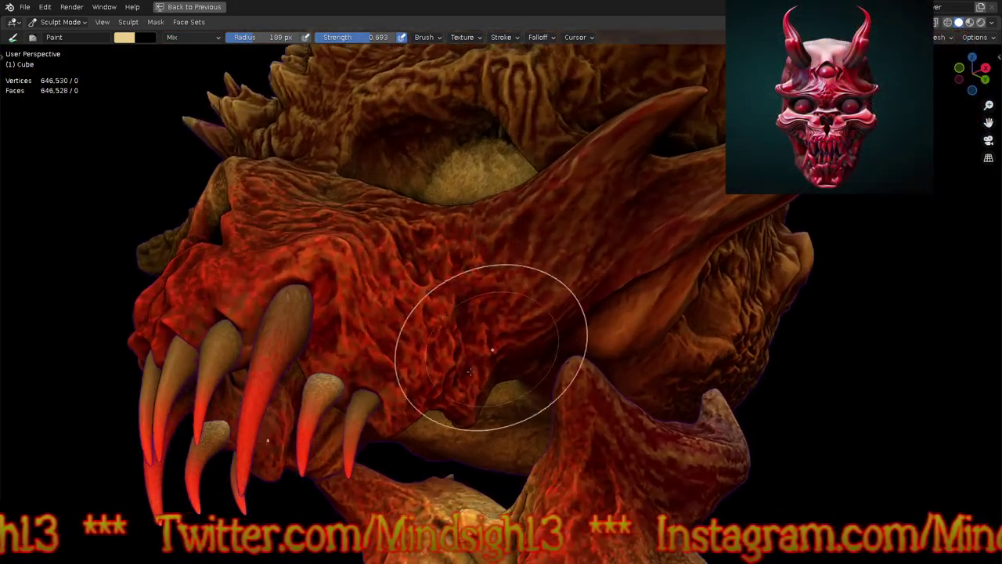
mouse_move(561, 276)
left_mouse_down()
mouse_move(611, 253)
mouse_move(583, 313)
mouse_move(593, 307)
left_mouse_up()
mouse_move(595, 305)
left_mouse_down()
mouse_move(636, 297)
mouse_move(639, 317)
left_mouse_up()
mouse_move(641, 319)
left_mouse_down()
mouse_move(699, 296)
mouse_move(658, 360)
mouse_move(595, 396)
left_mouse_up()
left_click_drag(574, 453, 523, 395)
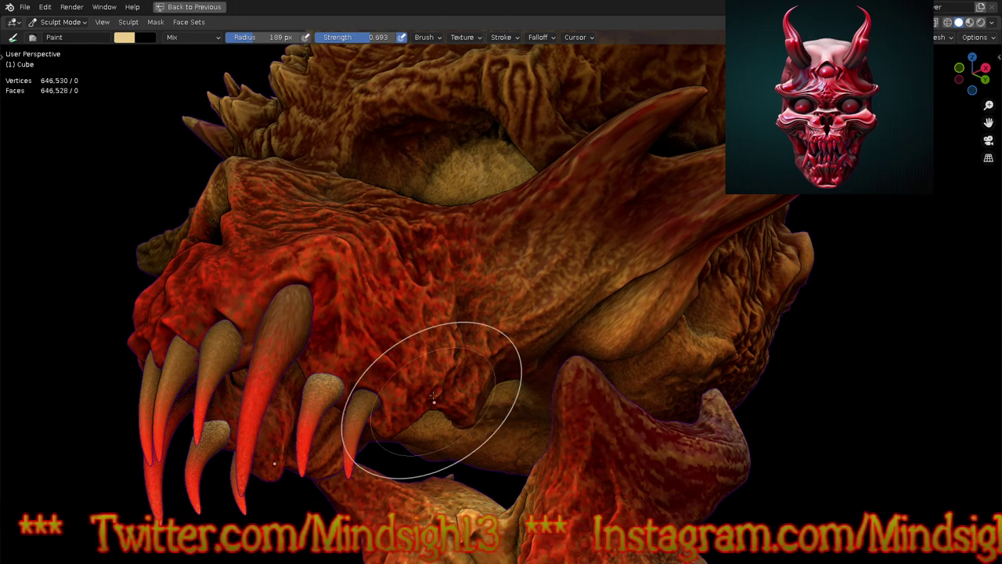
left_click_drag(487, 365, 573, 255)
left_click_drag(630, 320, 692, 272)
Step: Brush pale yellow over the inner surface of the upper jaw behind the fangs
middle_click_drag(540, 270, 625, 431, "ctrl")
middle_click_drag(562, 421, 541, 419)
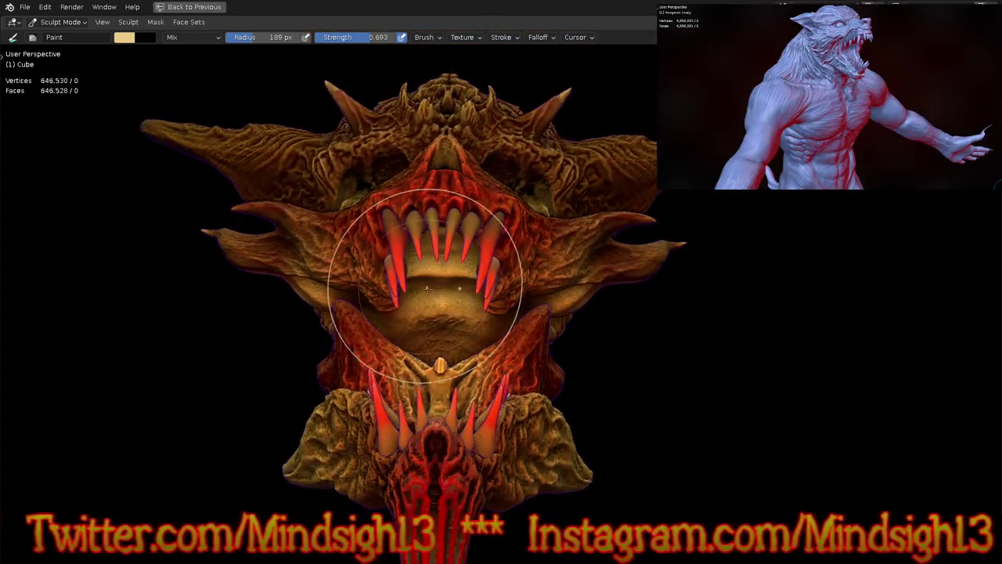
mouse_move(481, 324)
middle_mouse_down()
mouse_move(565, 316)
mouse_move(517, 249)
middle_mouse_up()
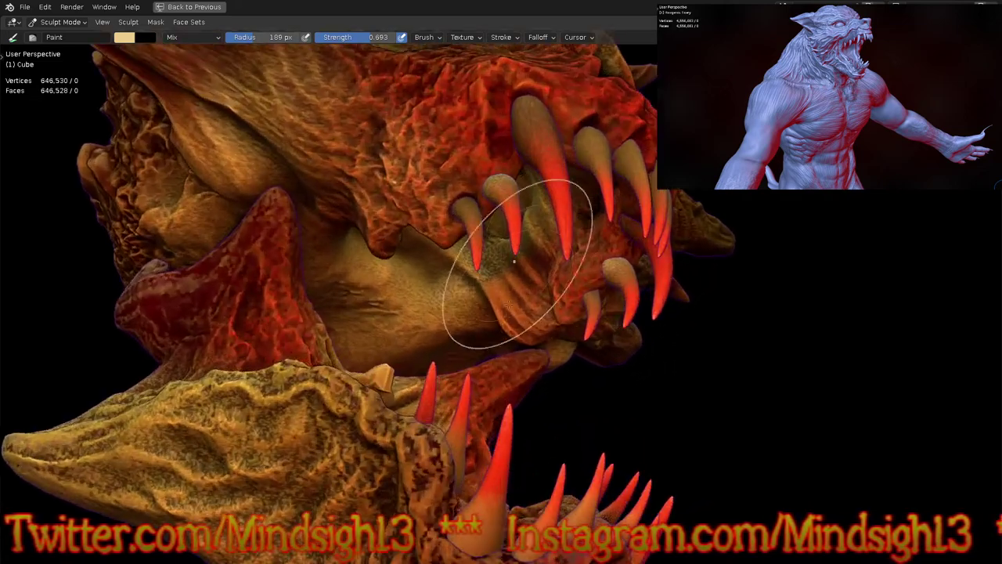
left_click_drag(511, 307, 538, 279)
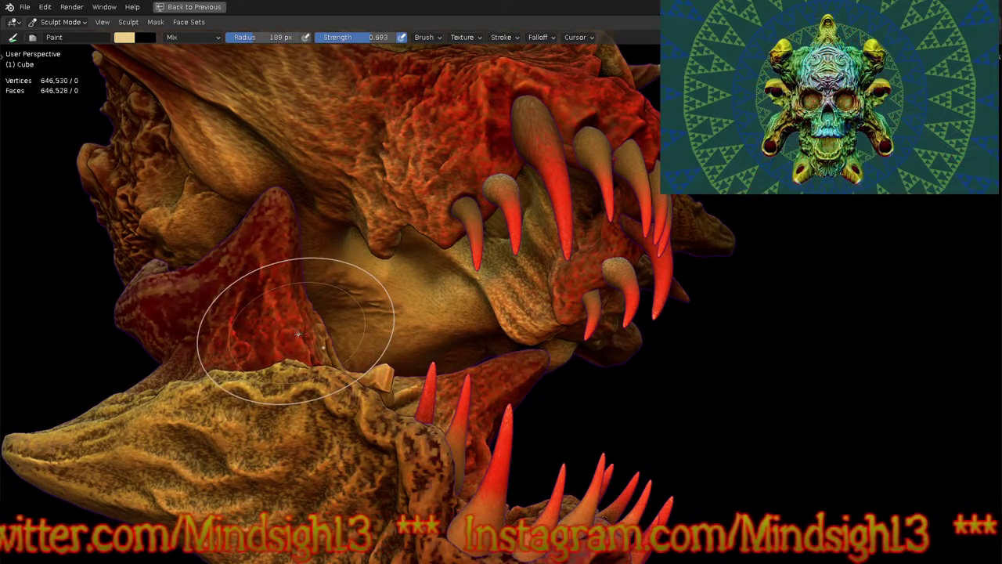
Step: Return to sculpting the lower jaw and brush pale yellow over its raised side flanges and inner walls
key("alt+q")
mouse_move(303, 335)
left_mouse_down()
mouse_move(288, 313)
mouse_move(303, 331)
mouse_move(286, 270)
left_mouse_up()
middle_click_drag(458, 279, 381, 362)
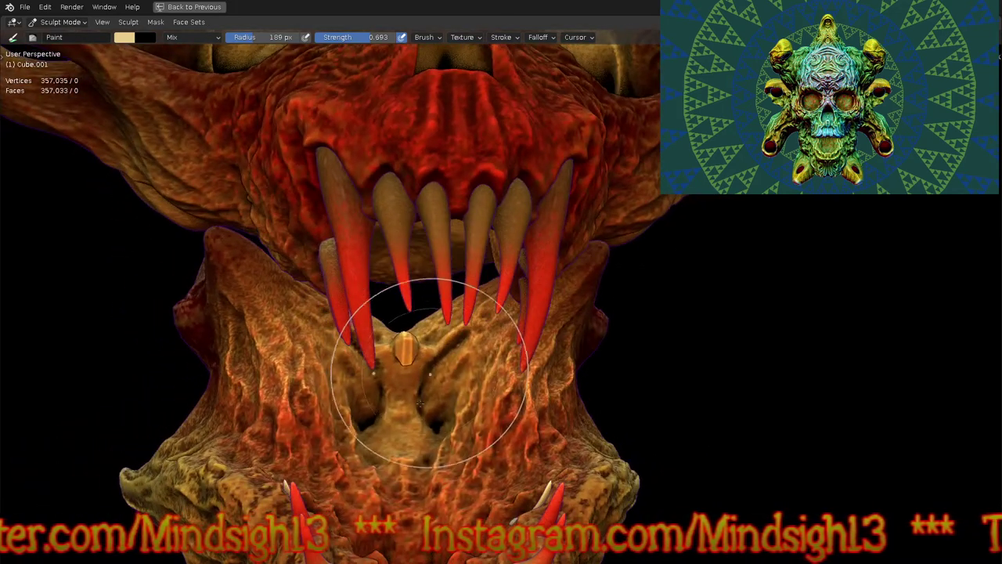
Step: Change the paint colour to orange and brush it over the lower jaw's inner walls
scroll(396, 402, "down", 4)
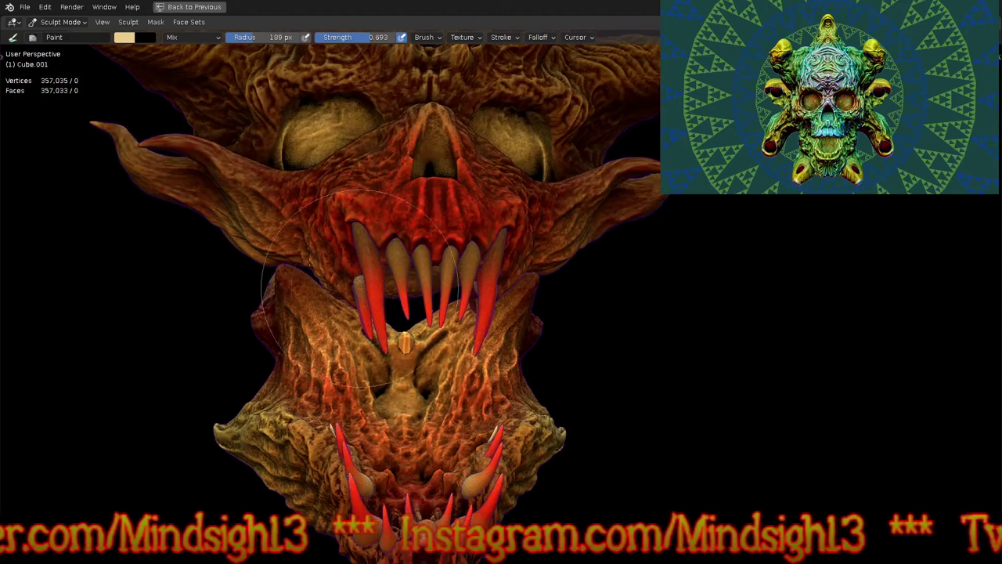
left_click(125, 38)
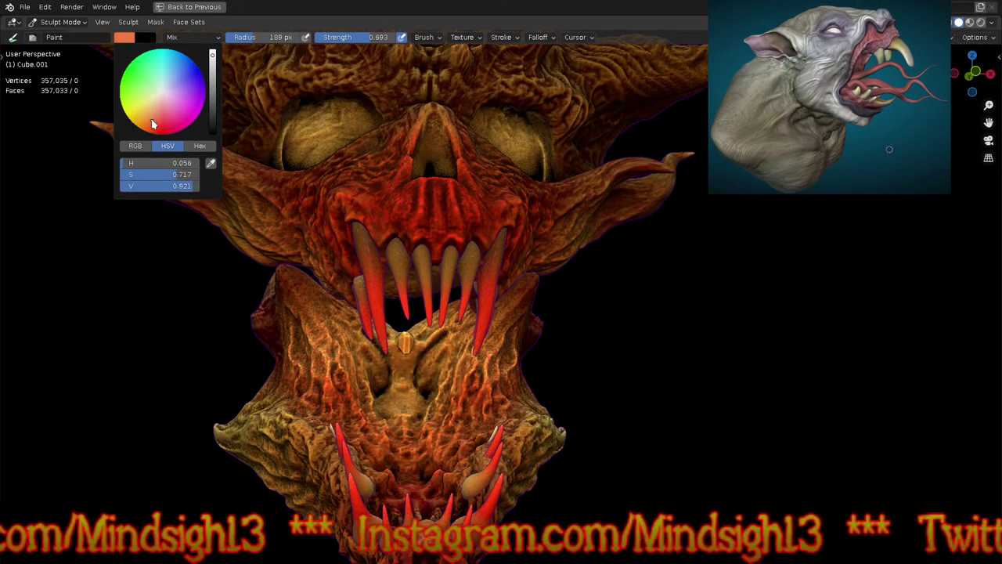
left_click(212, 75)
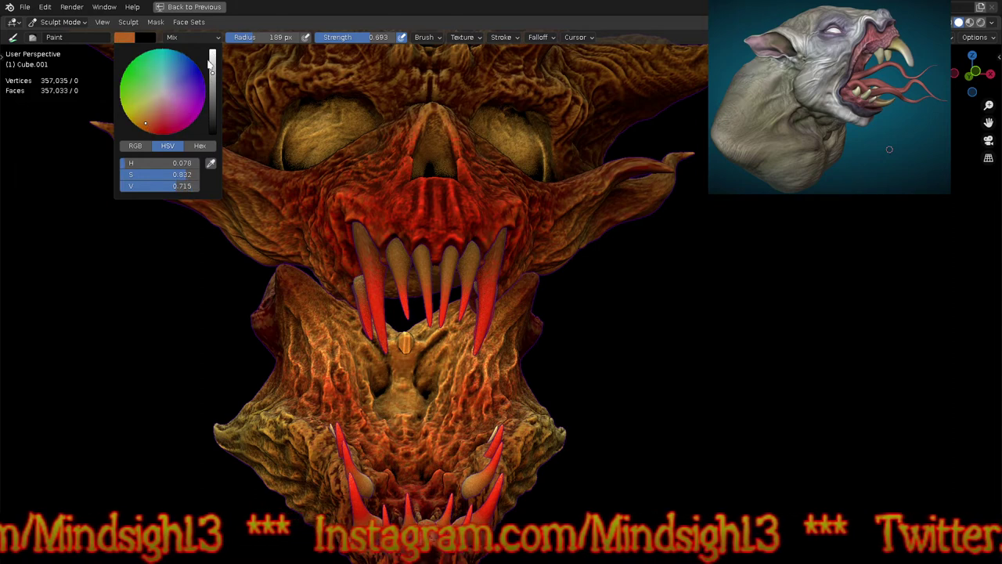
left_click(213, 66)
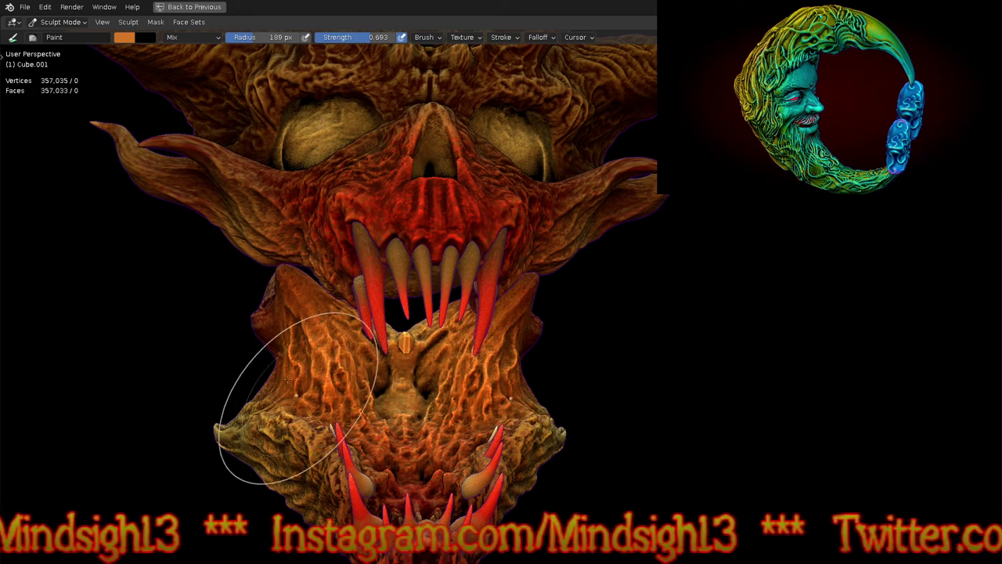
Step: Brush orange over the upper skull's cheeks and the areas below the cheek horns
middle_click_drag(377, 281, 423, 415, "ctrl")
middle_click_drag(508, 358, 504, 378)
middle_click_drag(509, 334, 511, 351, "shift")
scroll(510, 351, "up", 5)
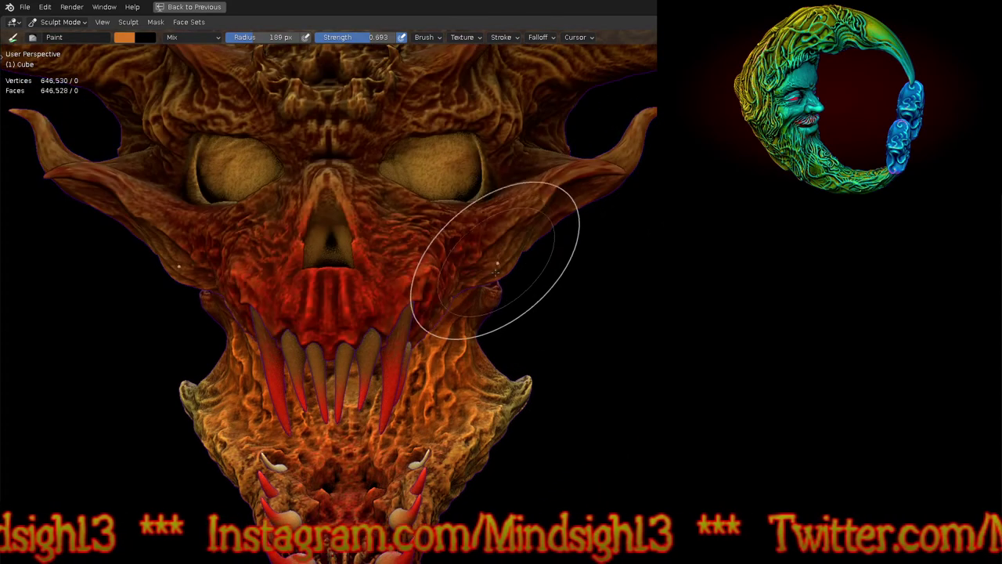
middle_click_drag(466, 312, 434, 271)
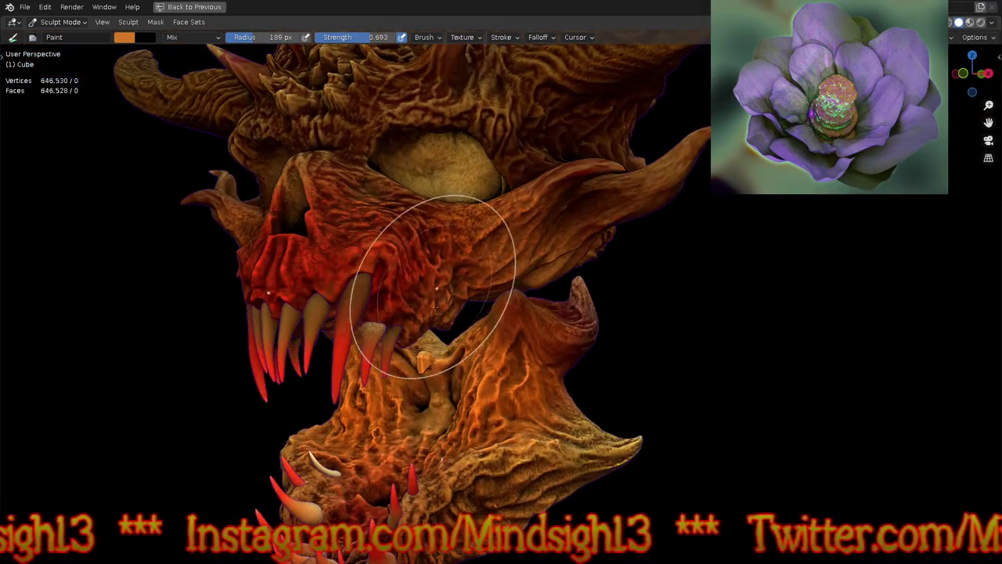
scroll(431, 267, "up", 2)
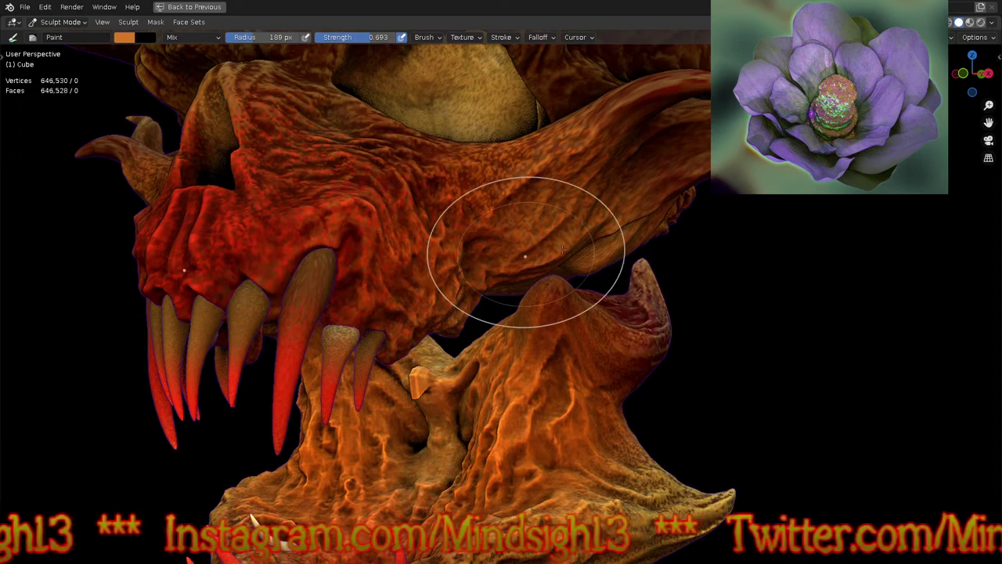
middle_click_drag(598, 252, 563, 413)
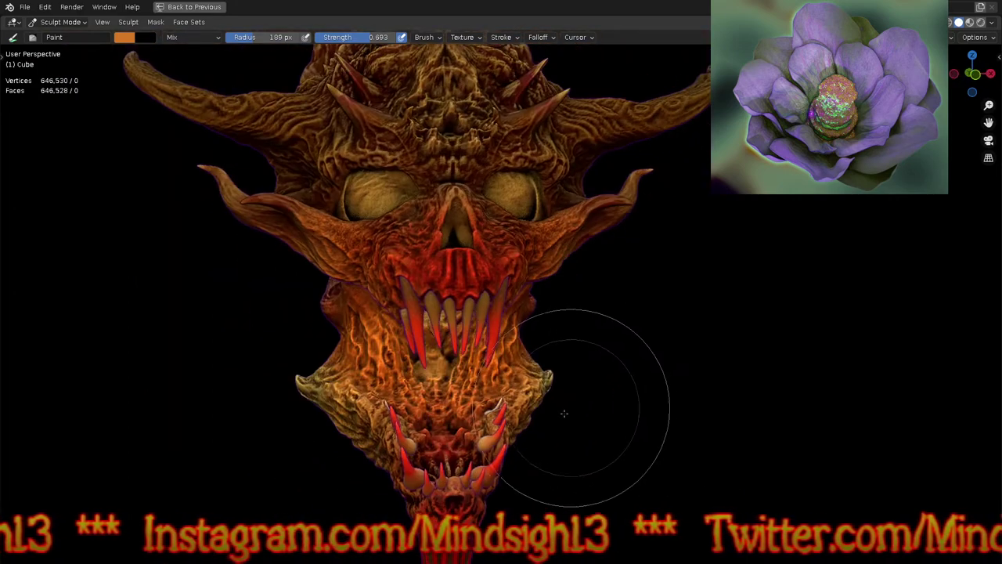
Step: Tint the upper skull's eyes and the surrounding bone with orange
scroll(520, 254, "up", 5)
mouse_move(521, 157)
left_mouse_down()
mouse_move(532, 178)
mouse_move(513, 167)
left_mouse_up()
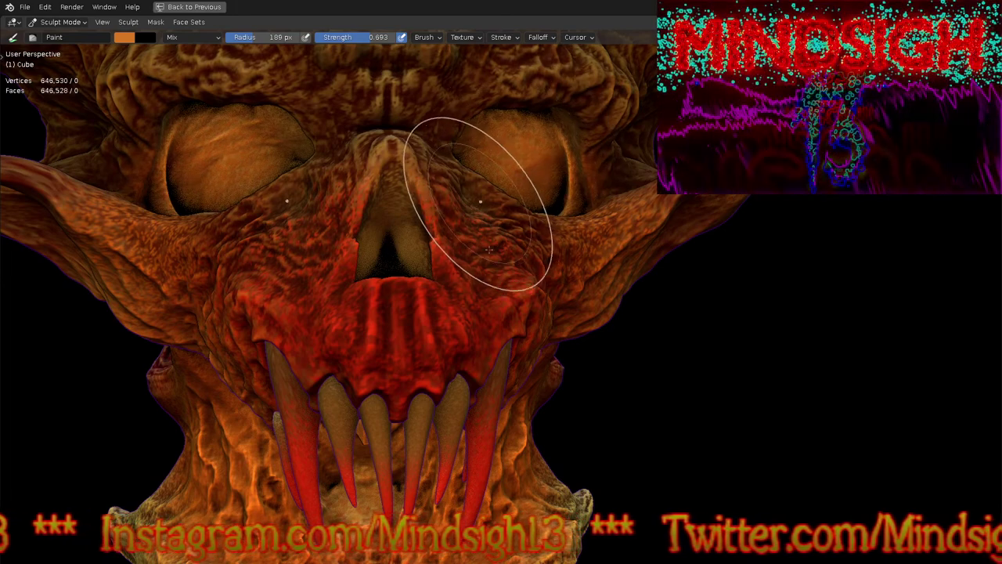
scroll(489, 249, "down", 6)
middle_click_drag(585, 353, 569, 370)
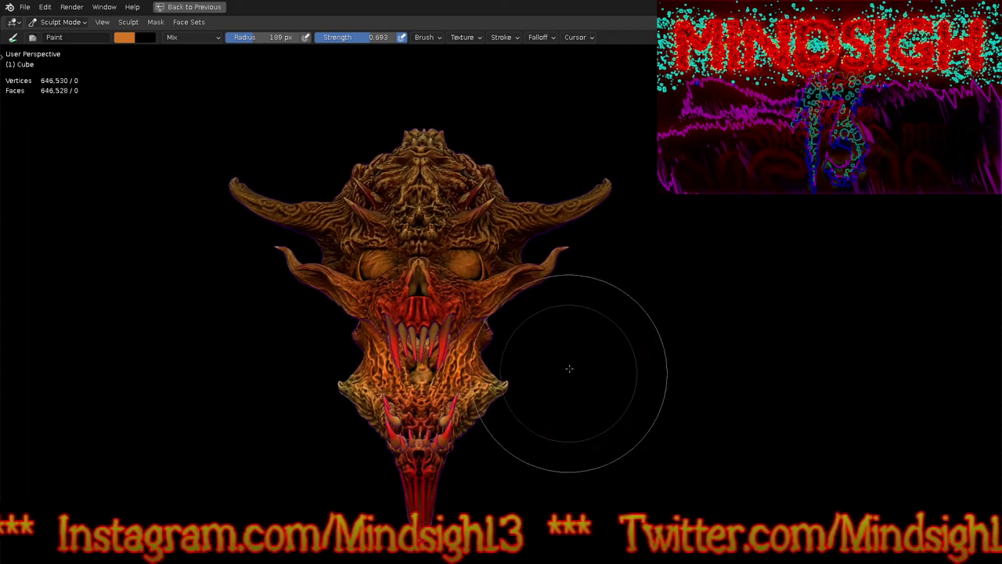
Step: Carve small hollows into the front face of the throat knob with Draw Sharp on the lower jaw
key("q")
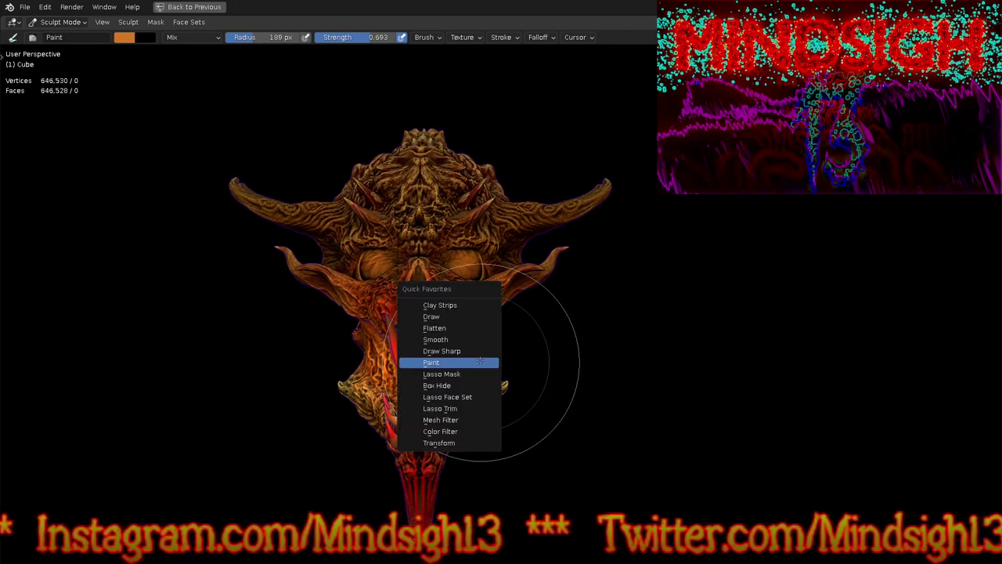
left_click(480, 351)
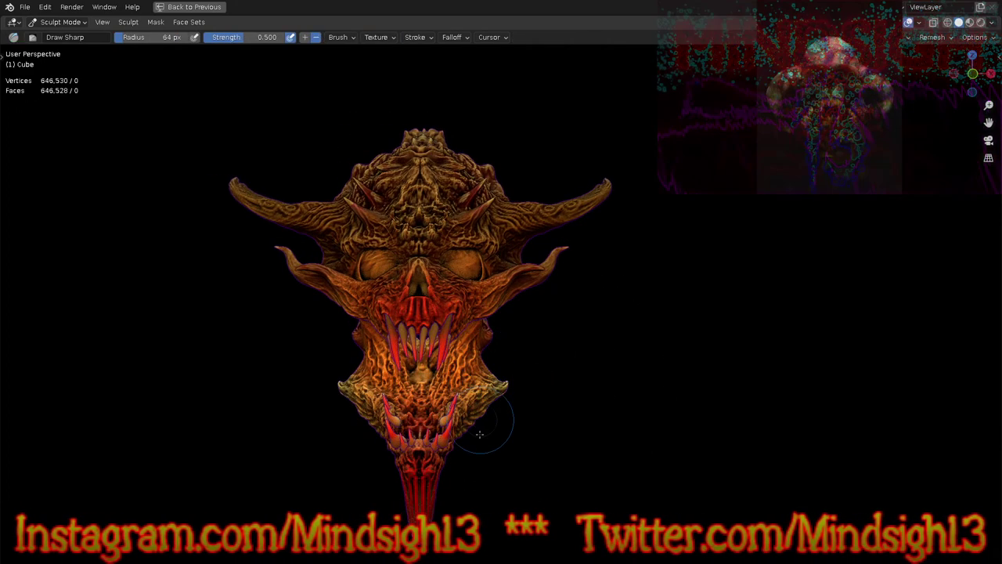
scroll(484, 352, "up", 3)
scroll(483, 352, "up", 2)
middle_click_drag(484, 352, 443, 358)
scroll(478, 344, "up", 8)
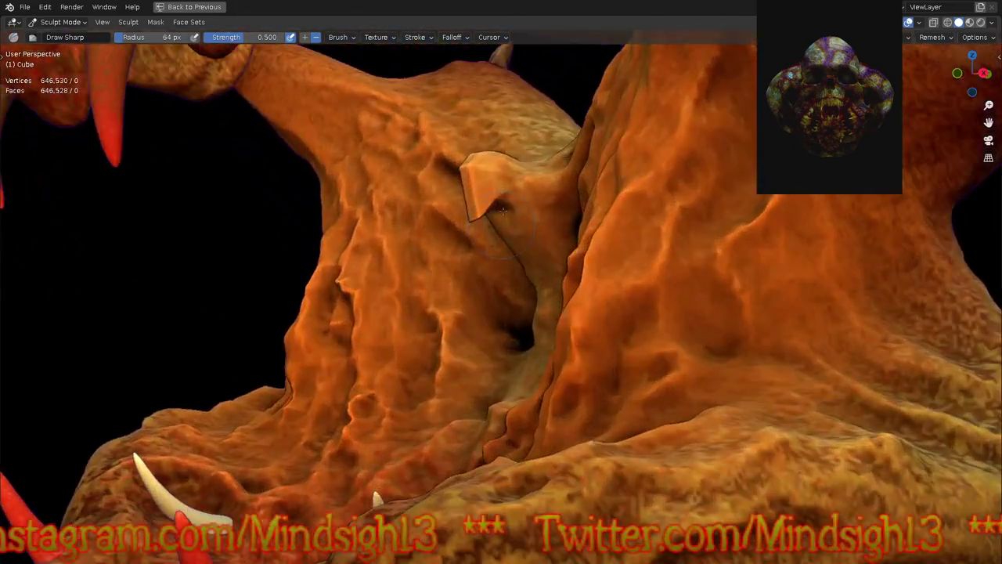
scroll(487, 194, "up", 2)
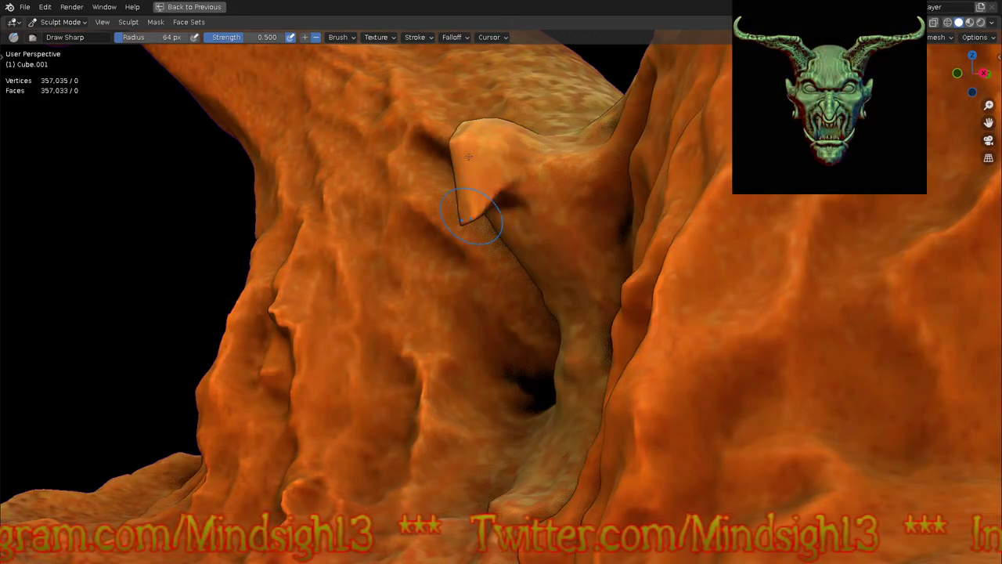
middle_click_drag(483, 224, 561, 213)
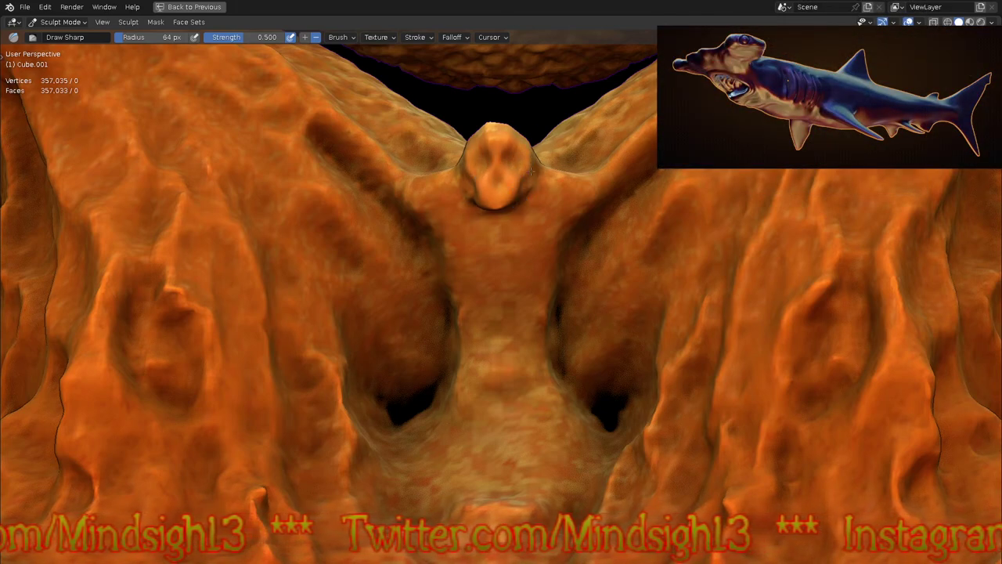
Step: Stretch the throat knob downward and adjust the central ridge's sides with the Grab brush
key("g")
mouse_move(537, 184)
left_mouse_down()
mouse_move(498, 213)
mouse_move(498, 231)
left_mouse_up()
mouse_move(546, 175)
left_mouse_down()
mouse_move(522, 139)
mouse_move(528, 174)
mouse_move(613, 165)
left_mouse_up()
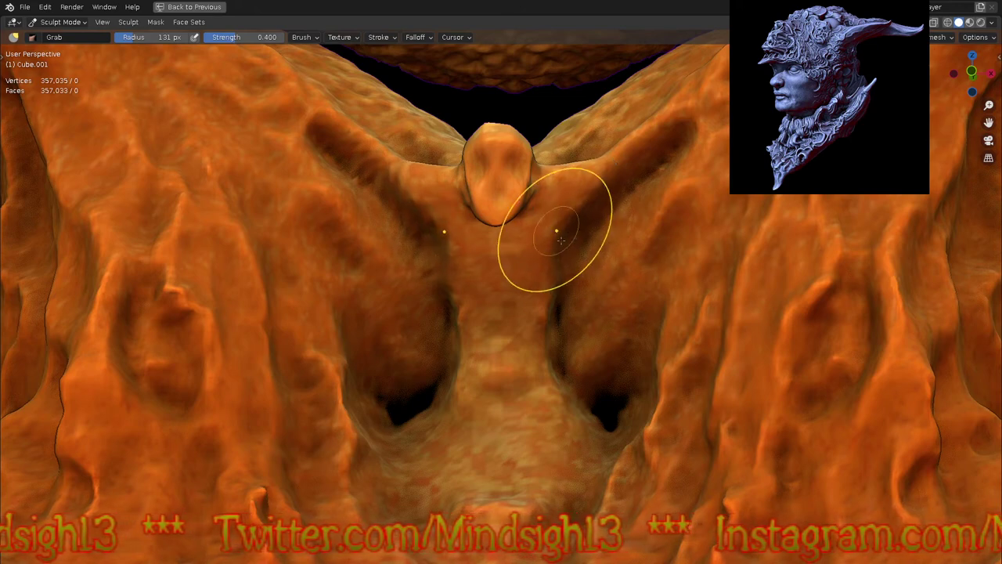
left_click_drag(548, 358, 540, 283)
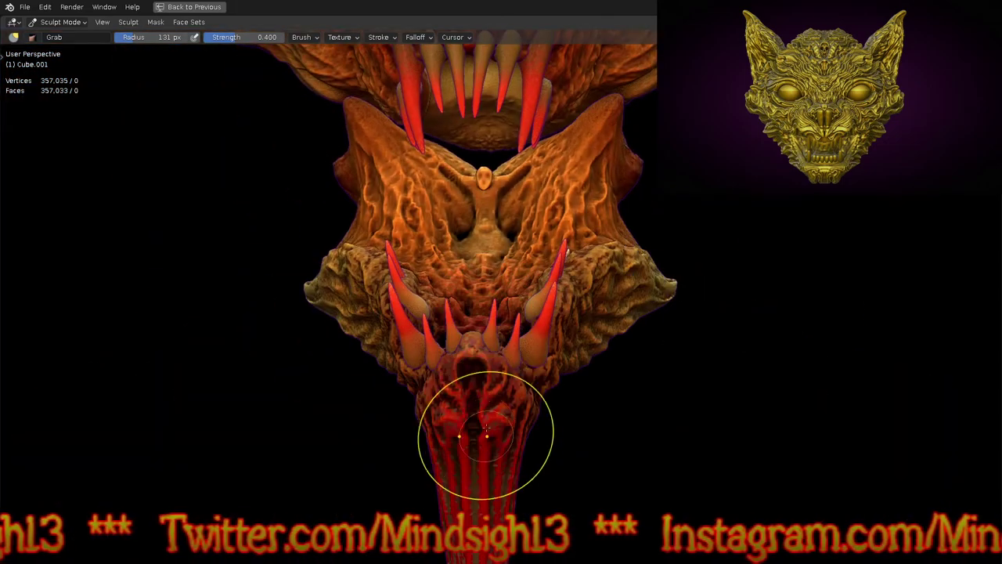
Step: Symmetrize the lower jaw sculpt across the X axis
middle_click_drag(487, 428, 537, 335)
key("n")
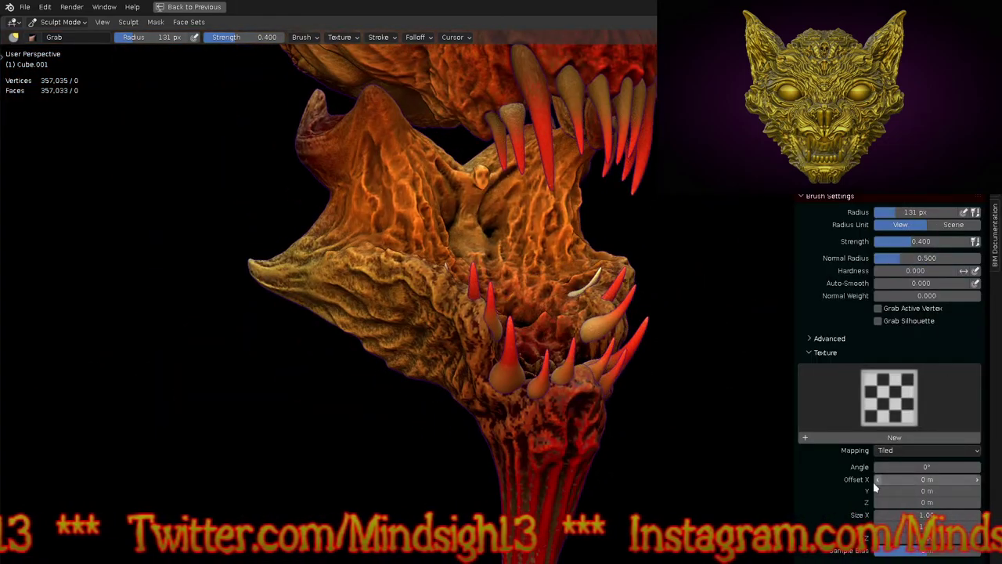
scroll(846, 436, "down", 10)
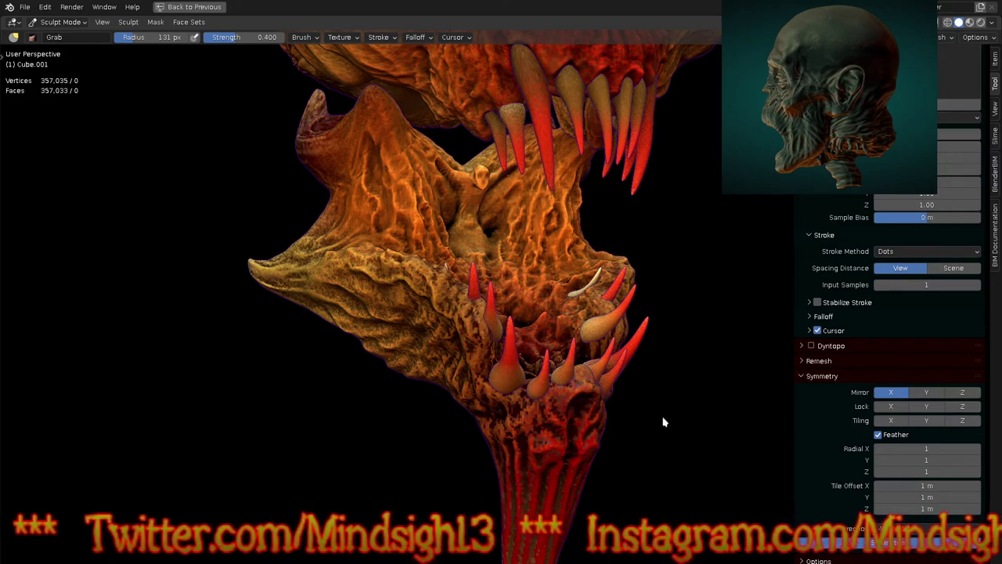
mouse_move(697, 440)
middle_mouse_down()
mouse_move(658, 446)
mouse_move(658, 410)
middle_mouse_up()
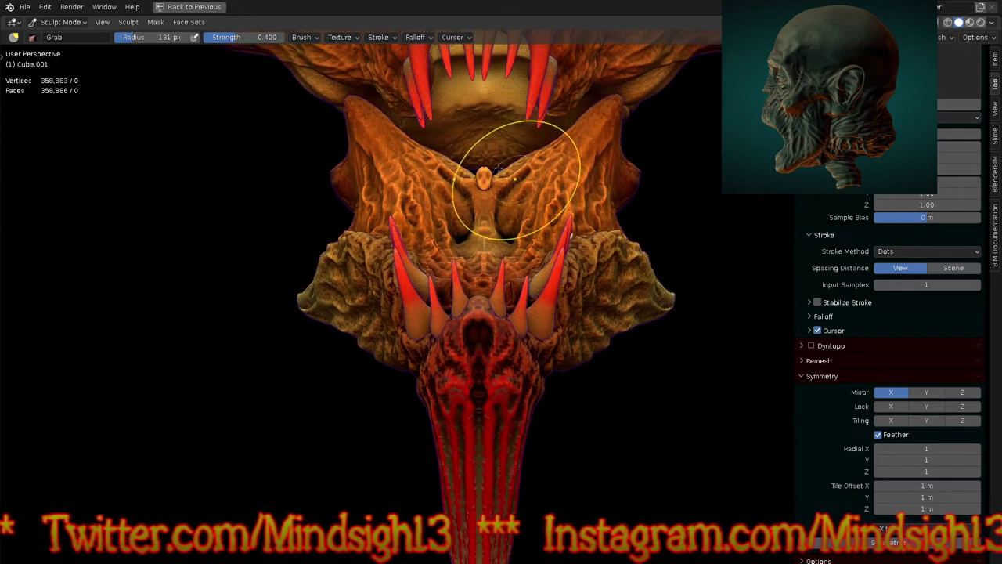
Step: Widen the throat knob's upper sides into pointed bumps and pull its top upward into a tall crown with the Grab brush
middle_click_drag(502, 213, 504, 193)
scroll(508, 192, "up", 10)
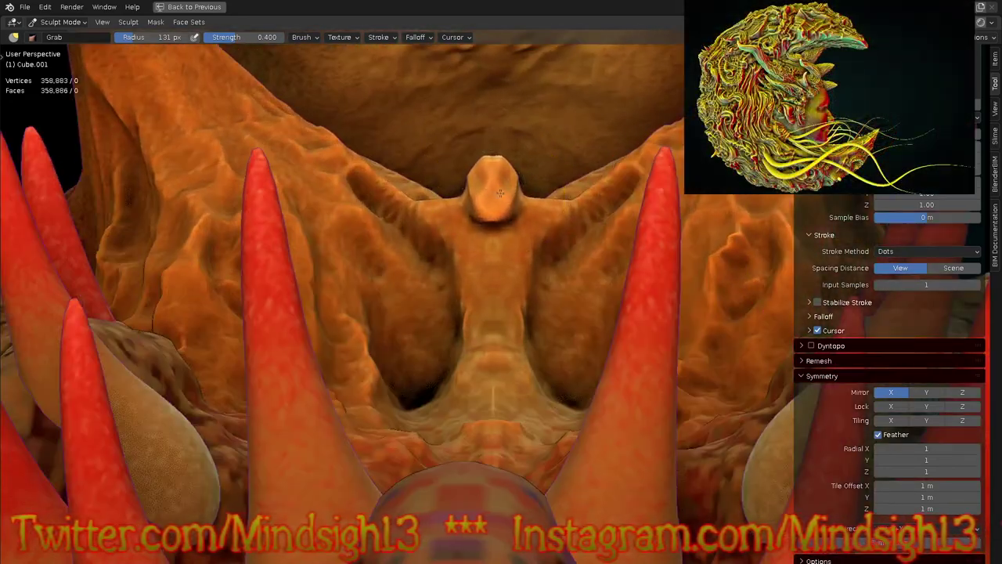
left_click_drag(500, 194, 504, 181)
mouse_move(505, 223)
middle_mouse_down()
mouse_move(617, 275)
mouse_move(470, 139)
middle_mouse_up()
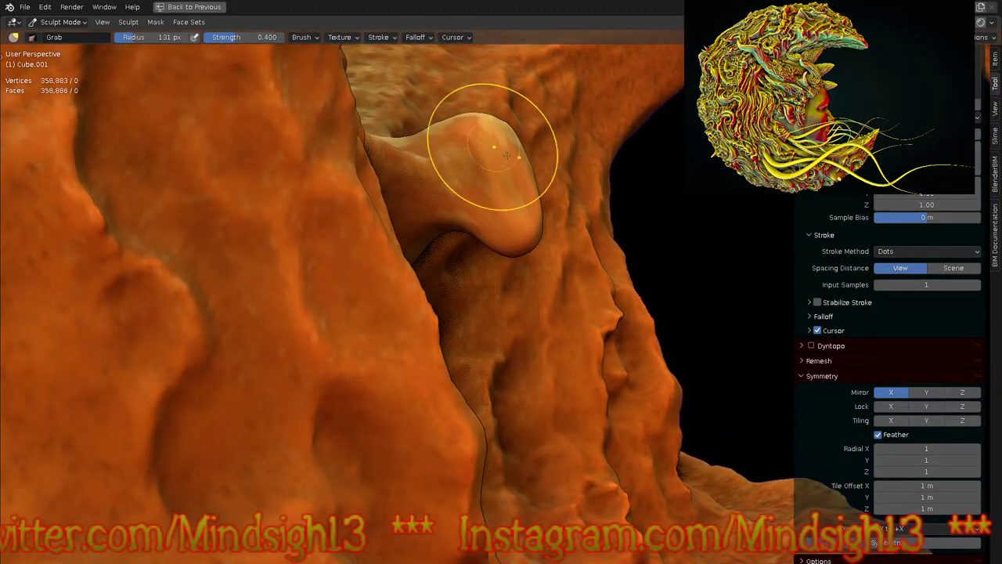
mouse_move(496, 132)
middle_mouse_down()
mouse_move(475, 199)
mouse_move(459, 157)
middle_mouse_up()
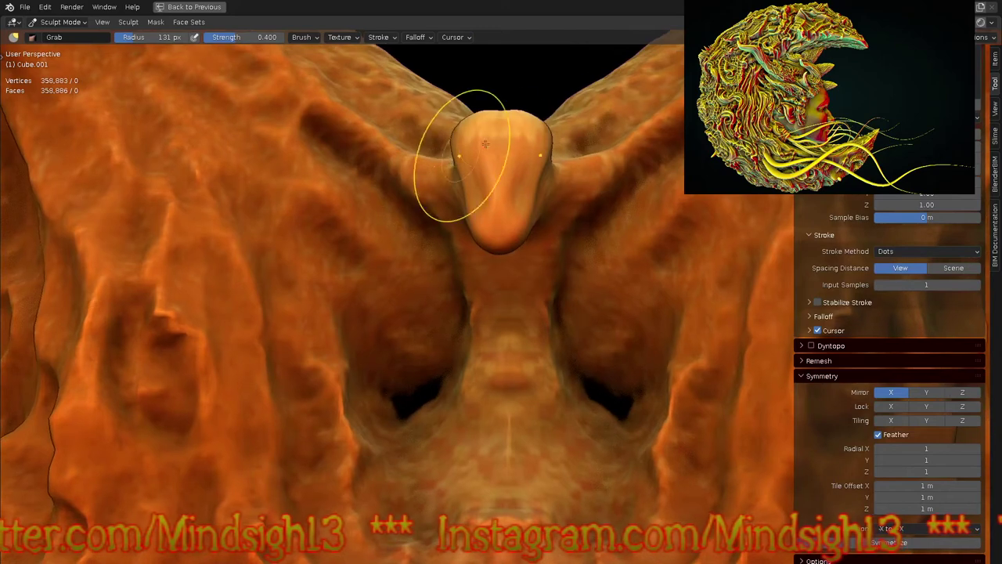
left_click_drag(548, 134, 636, 106)
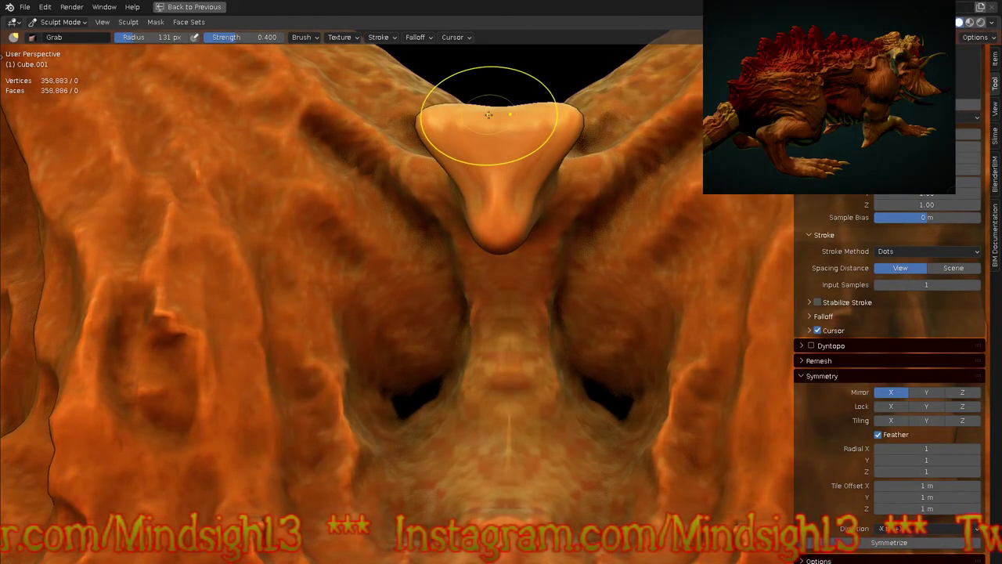
left_click_drag(494, 64, 497, 37)
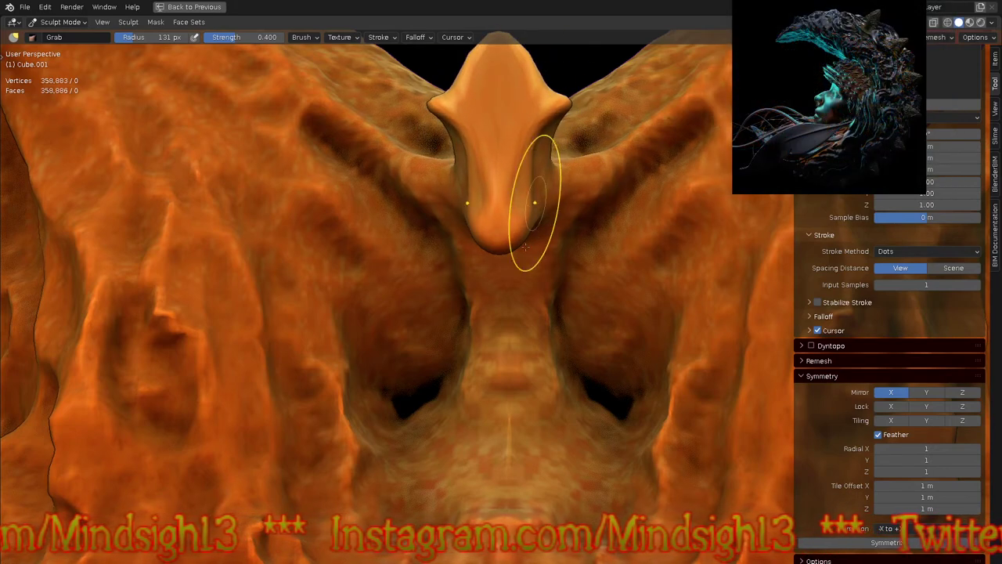
Step: Lengthen and narrow the throat knob's lower end into a snout, adjusting its side profile with the Grab brush
mouse_move(528, 212)
left_mouse_down()
mouse_move(499, 262)
mouse_move(502, 328)
left_mouse_up()
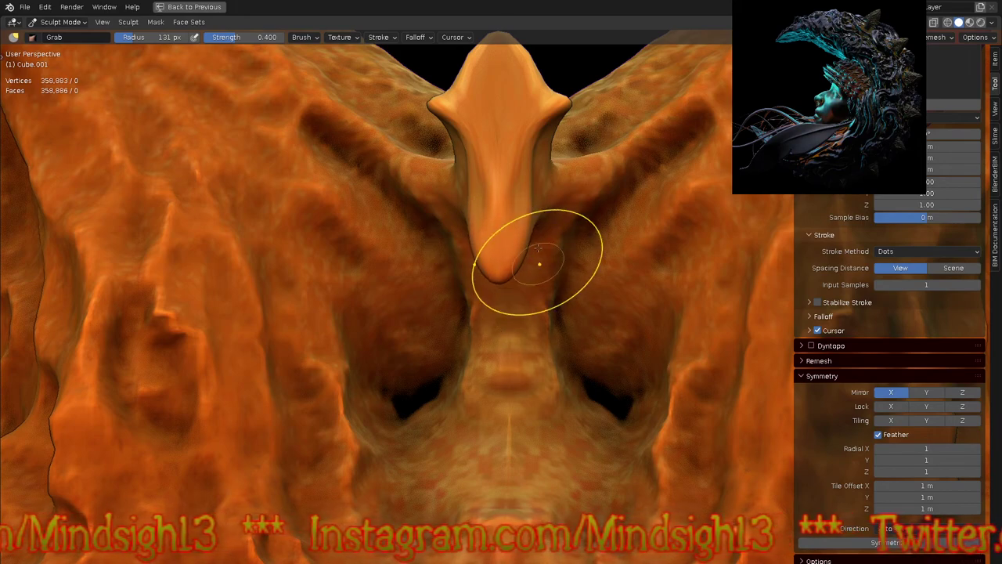
left_click_drag(532, 218, 499, 199)
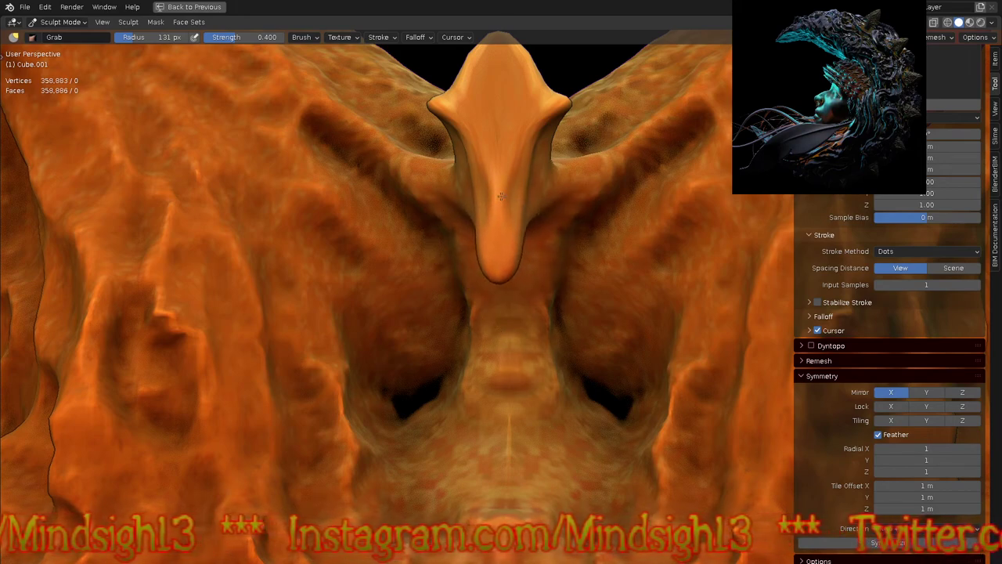
middle_click_drag(488, 183, 607, 368, "ctrl")
middle_click_drag(501, 247, 488, 171, "ctrl")
left_click_drag(505, 137, 542, 131)
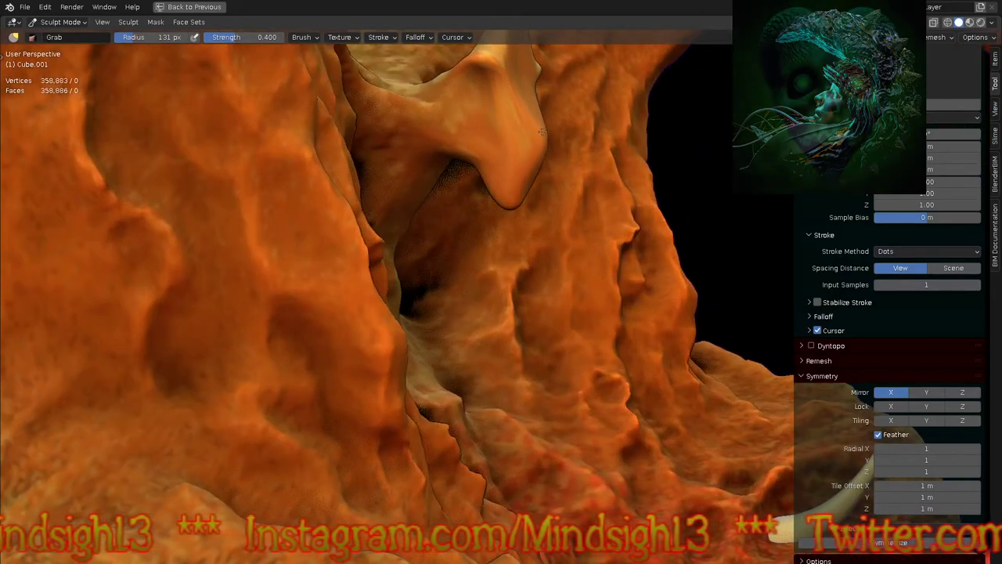
middle_click_drag(537, 205, 513, 141, "ctrl")
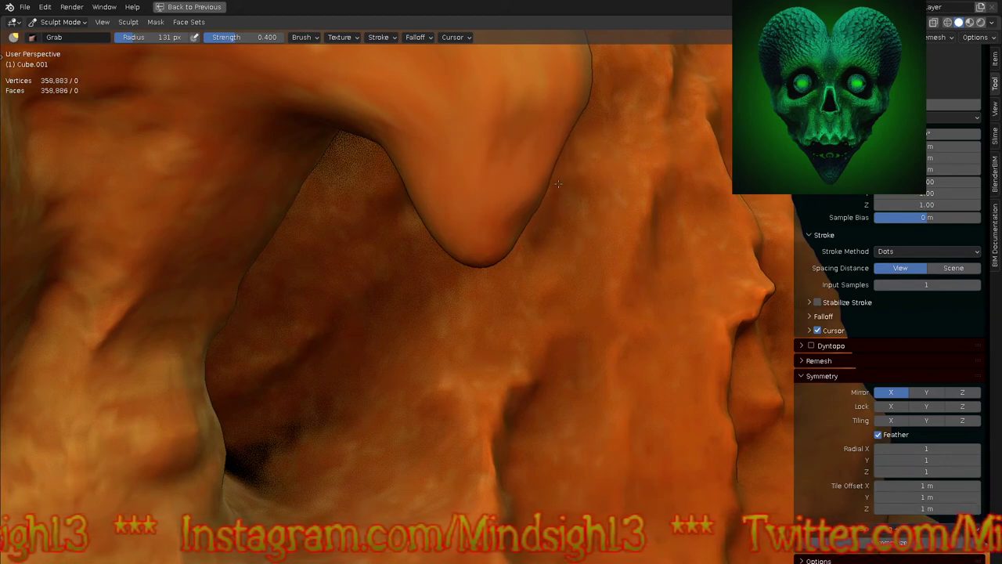
left_click_drag(515, 222, 521, 217)
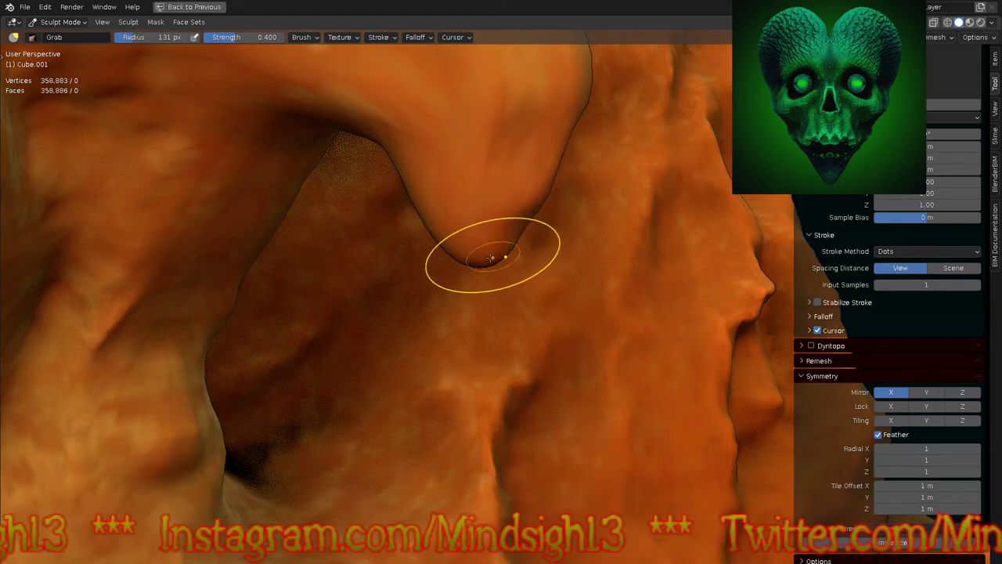
left_click_drag(466, 264, 471, 287)
left_click_drag(518, 225, 525, 228)
middle_click_drag(557, 248, 486, 262)
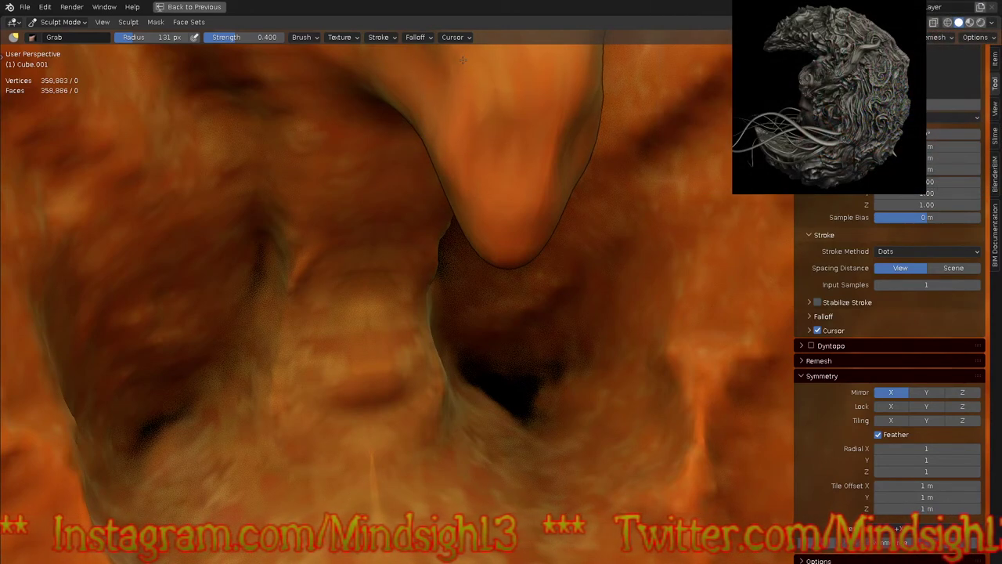
Step: Reduce the Grab brush radius to 72 px and form nostril-like hollows on the front of the snout
key("f")
left_click(509, 146)
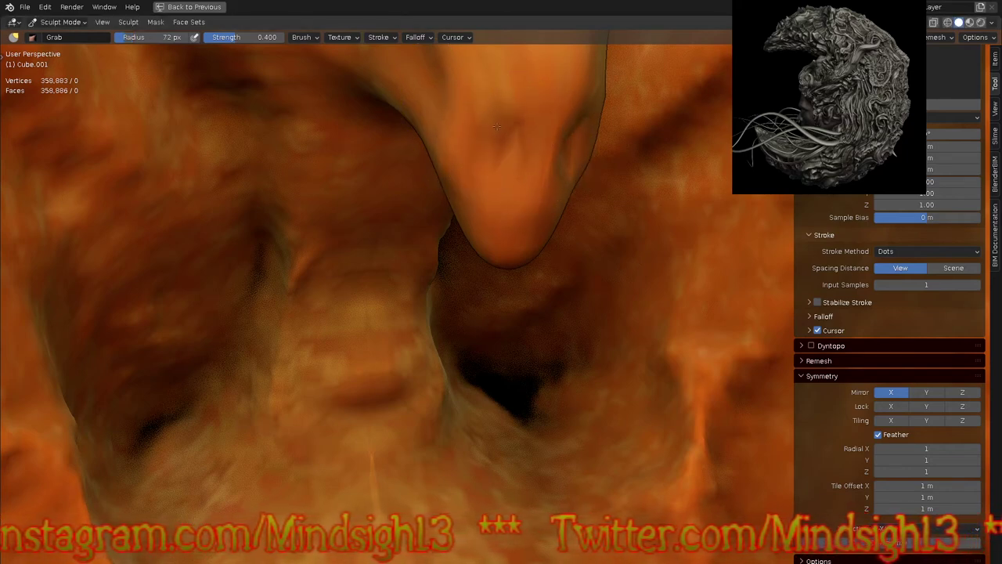
middle_click_drag(537, 172, 510, 168)
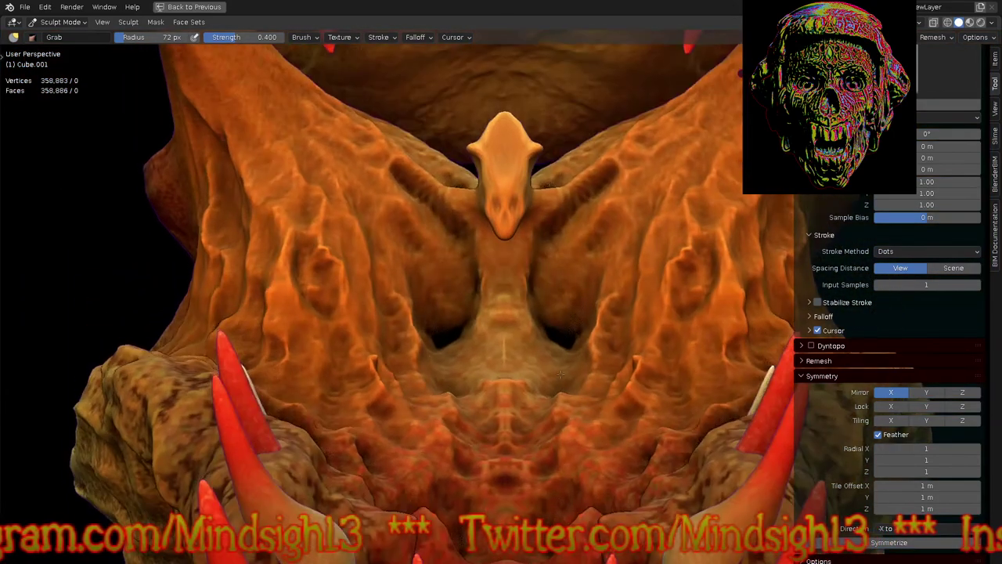
Step: Reshape the central ridge below the knob into a torso with a narrow waist, flared hips and thighs using Grab
middle_click_drag(539, 227, 539, 197)
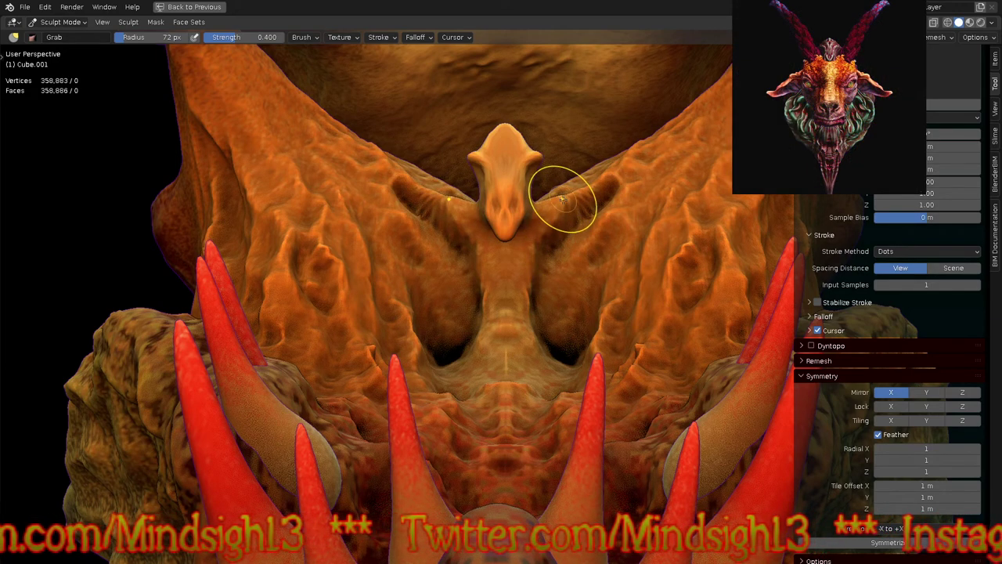
mouse_move(534, 307)
left_mouse_down()
mouse_move(533, 329)
mouse_move(562, 361)
left_mouse_up()
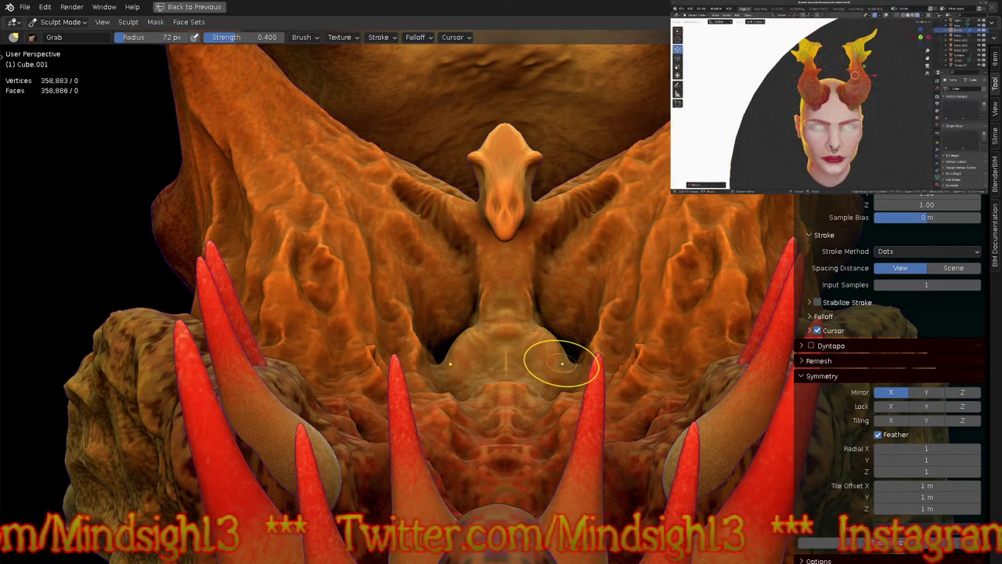
middle_click_drag(543, 279, 559, 335)
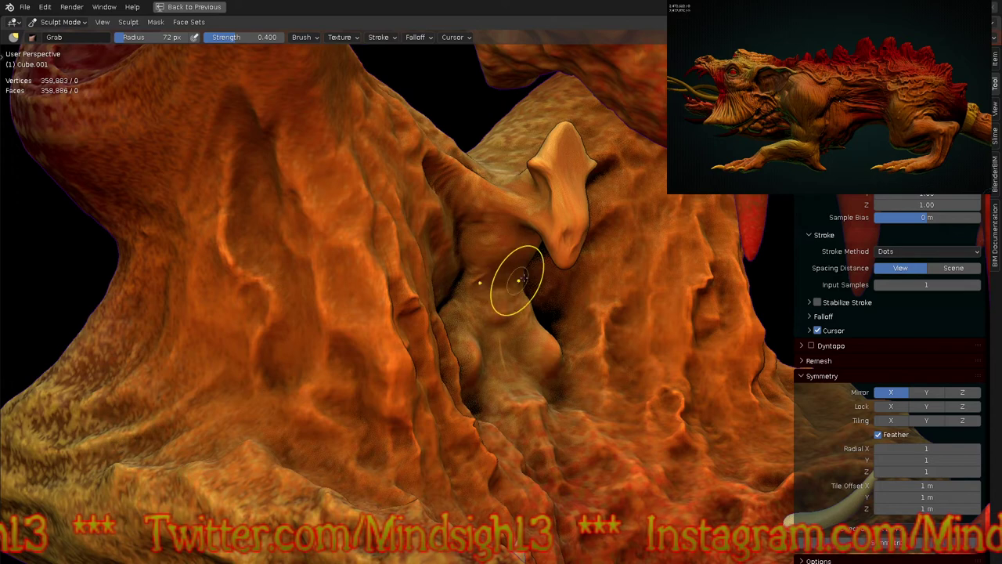
left_click_drag(537, 349, 527, 348)
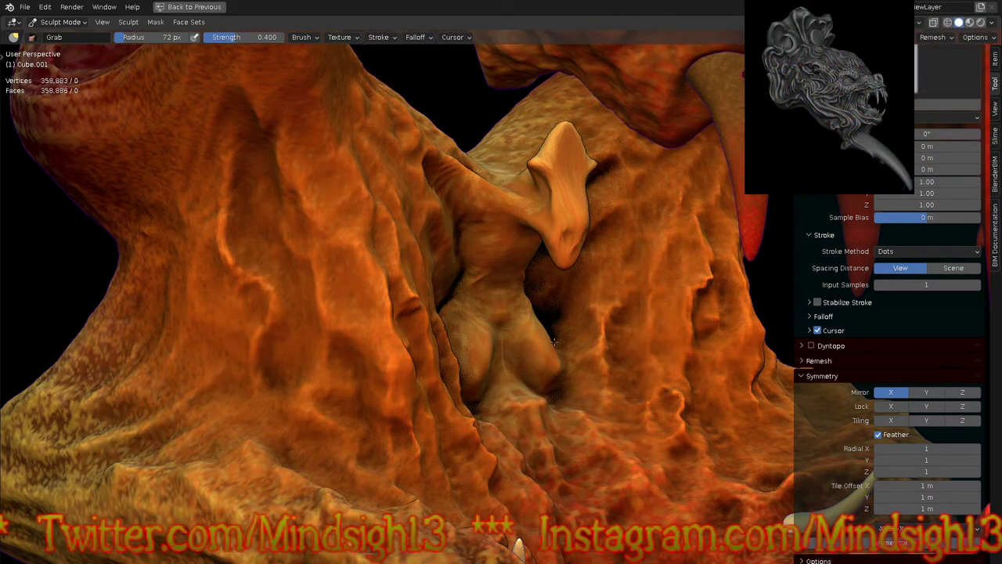
Step: Examine the throat figure and both jaws from the sides and the front
scroll(487, 354, "down", 7)
mouse_move(626, 353)
middle_mouse_down()
mouse_move(524, 368)
mouse_move(511, 379)
mouse_move(537, 451)
mouse_move(538, 426)
mouse_move(564, 421)
mouse_move(556, 397)
mouse_move(605, 404)
mouse_move(575, 409)
mouse_move(586, 406)
mouse_move(578, 392)
mouse_move(540, 413)
middle_mouse_up()
scroll(533, 420, "down", 2)
scroll(509, 376, "up", 6)
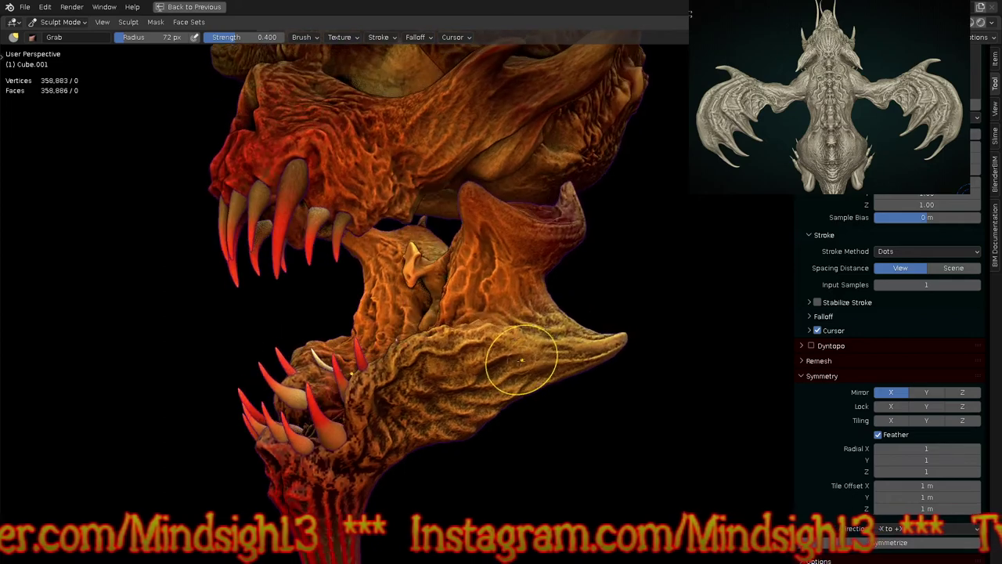
scroll(486, 229, "up", 2)
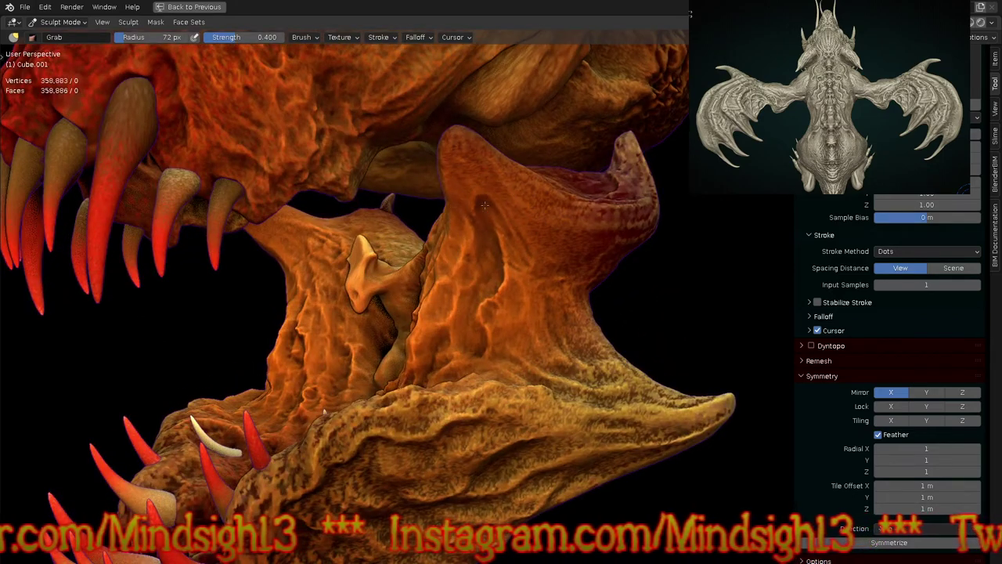
middle_click_drag(485, 209, 517, 269)
scroll(491, 200, "up", 3)
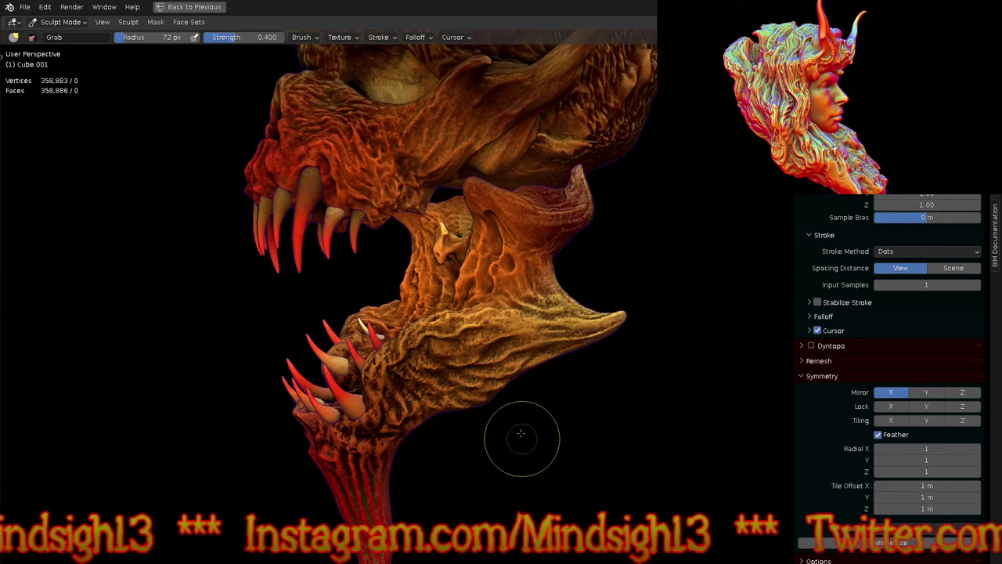
mouse_move(520, 425)
middle_mouse_down()
mouse_move(549, 402)
mouse_move(623, 387)
middle_mouse_up()
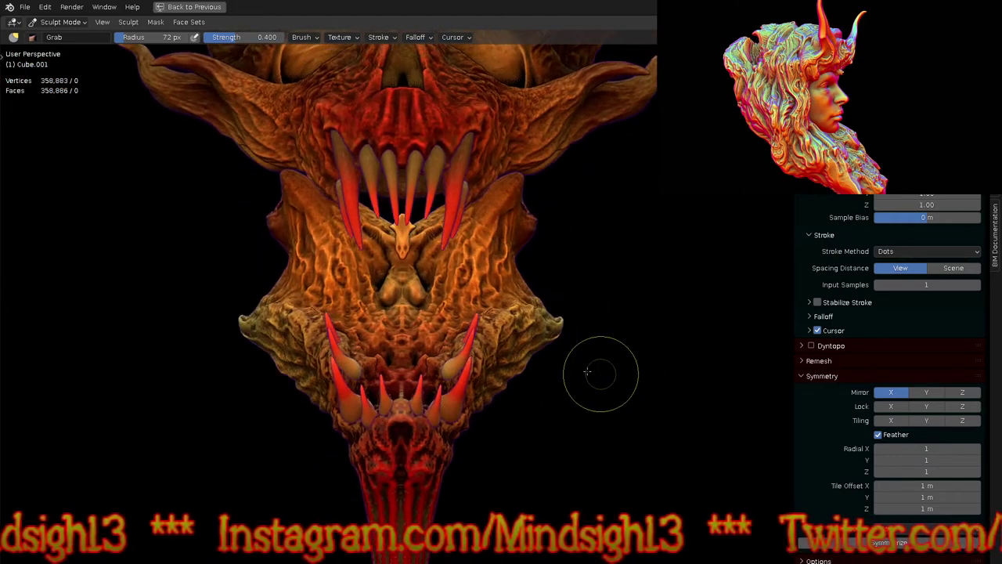
Step: Pull up a small jagged crest in front of the throat figure's thighs with the Grab brush
middle_click_drag(592, 354, 621, 390, "shift")
middle_click_drag(455, 350, 444, 332, "ctrl")
scroll(445, 332, "up", 5)
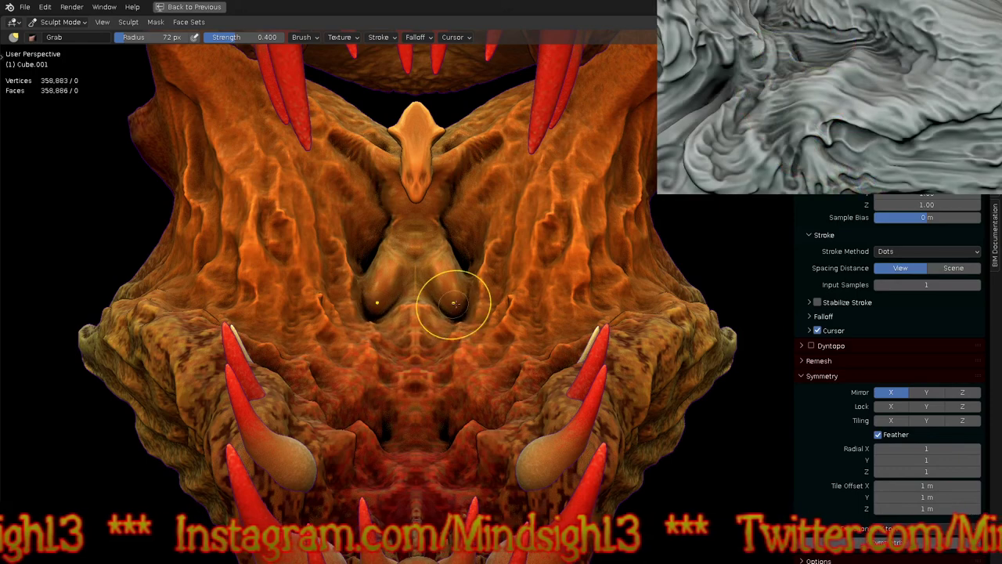
middle_click_drag(476, 333, 473, 278)
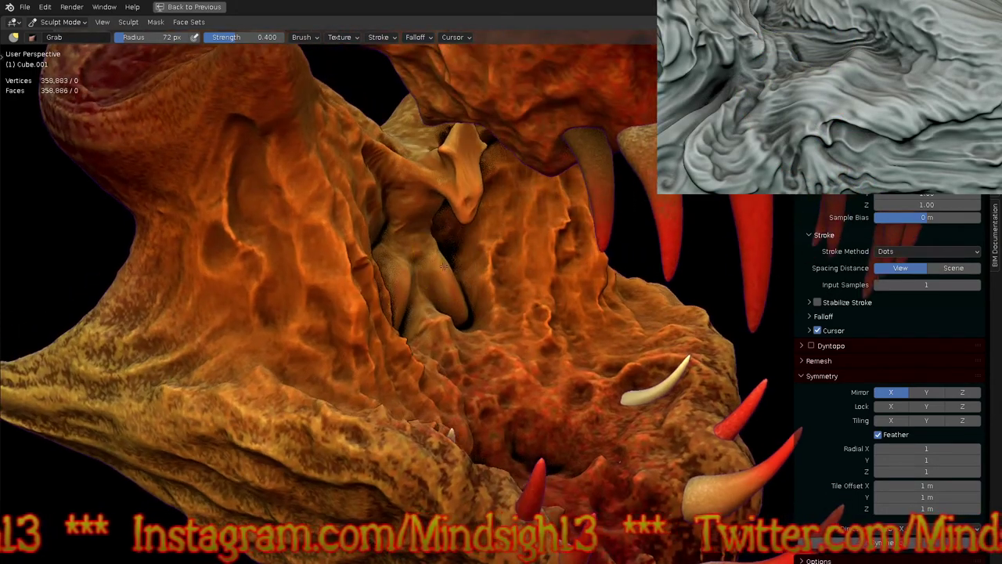
middle_click_drag(467, 384, 450, 267, "ctrl")
left_click_drag(432, 291, 431, 271)
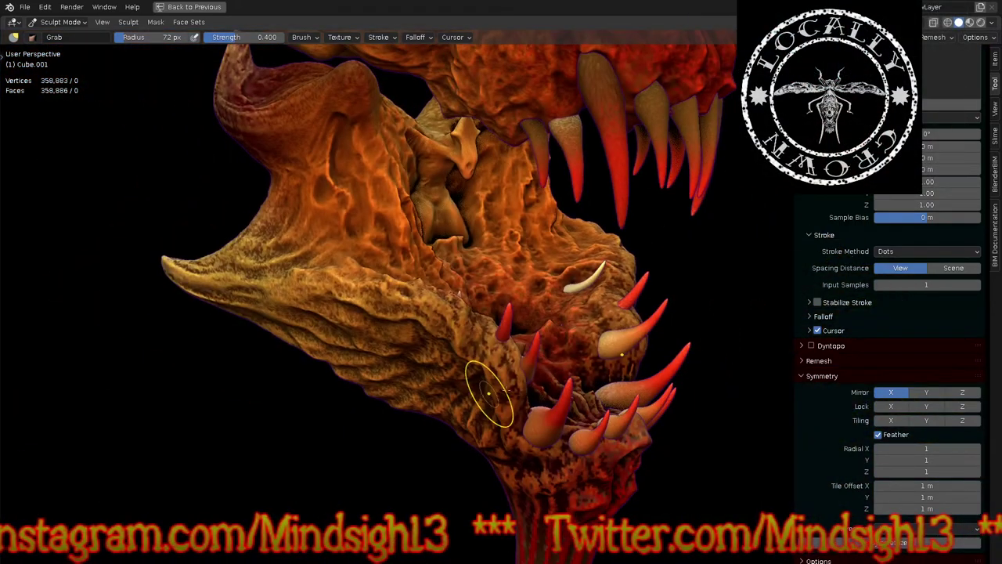
Step: Refine the throat figure's head, snout tip and waist with the Grab brush, checking the shape from the front and side
middle_click_drag(488, 403, 527, 333)
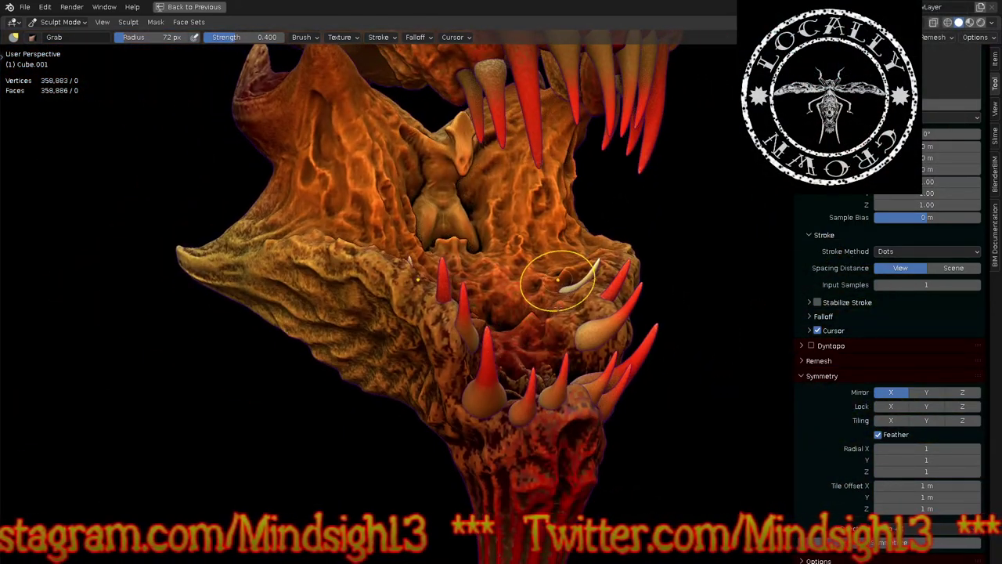
mouse_move(559, 290)
middle_mouse_down()
mouse_move(555, 335)
mouse_move(493, 287)
middle_mouse_up()
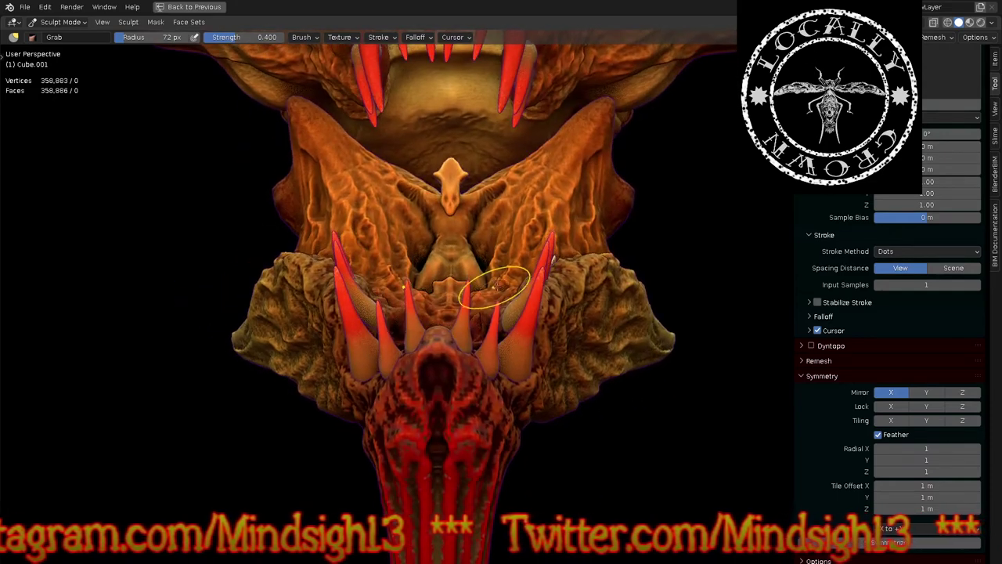
scroll(480, 224, "up", 5)
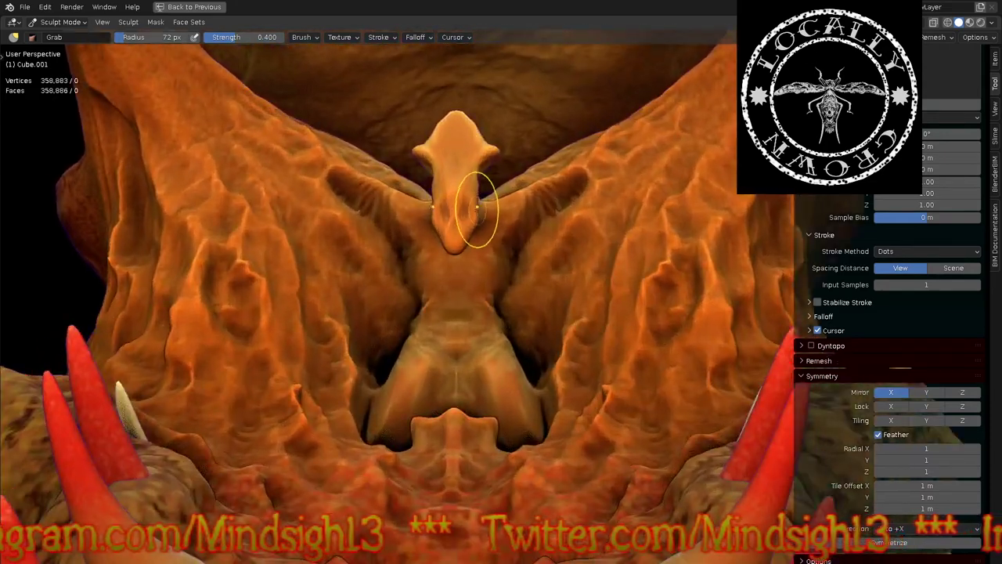
scroll(484, 212, "up", 4)
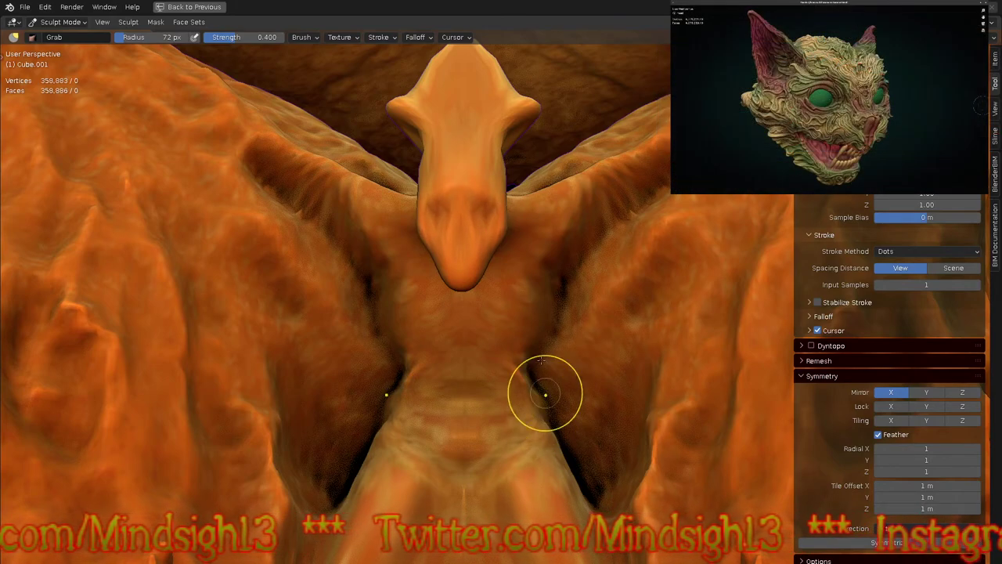
middle_click_drag(464, 233, 491, 438, "ctrl")
middle_click_drag(489, 322, 488, 210, "ctrl")
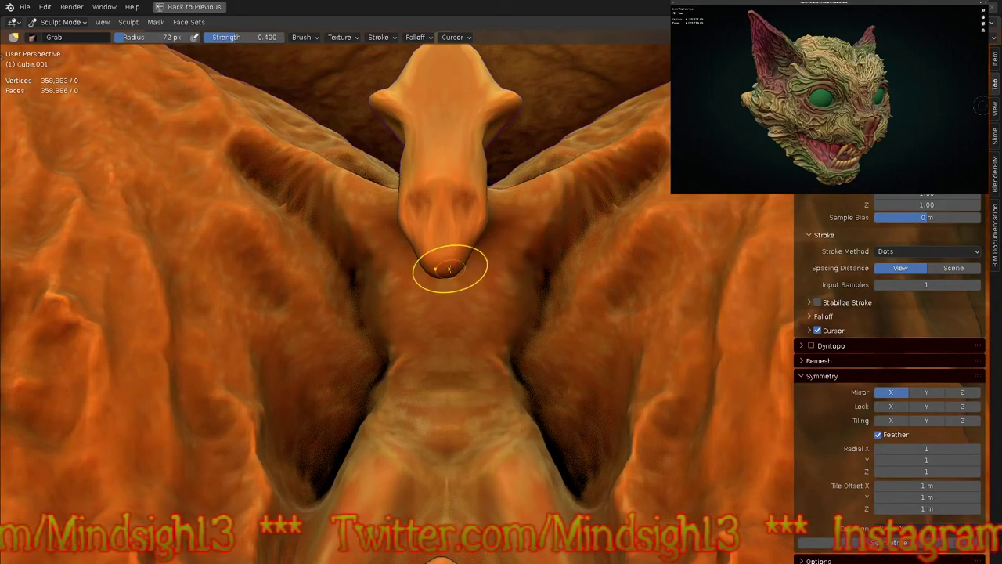
middle_click_drag(469, 249, 484, 245)
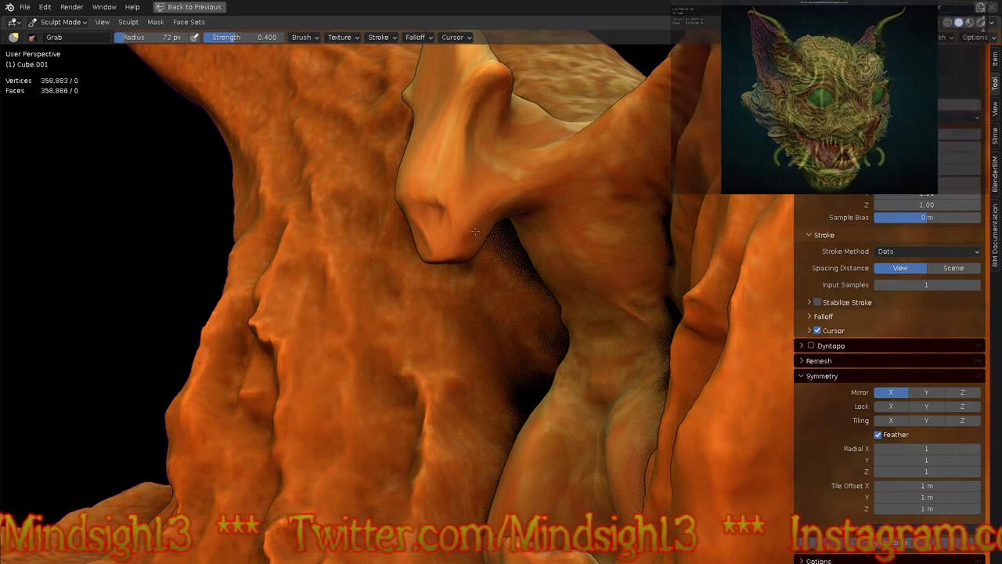
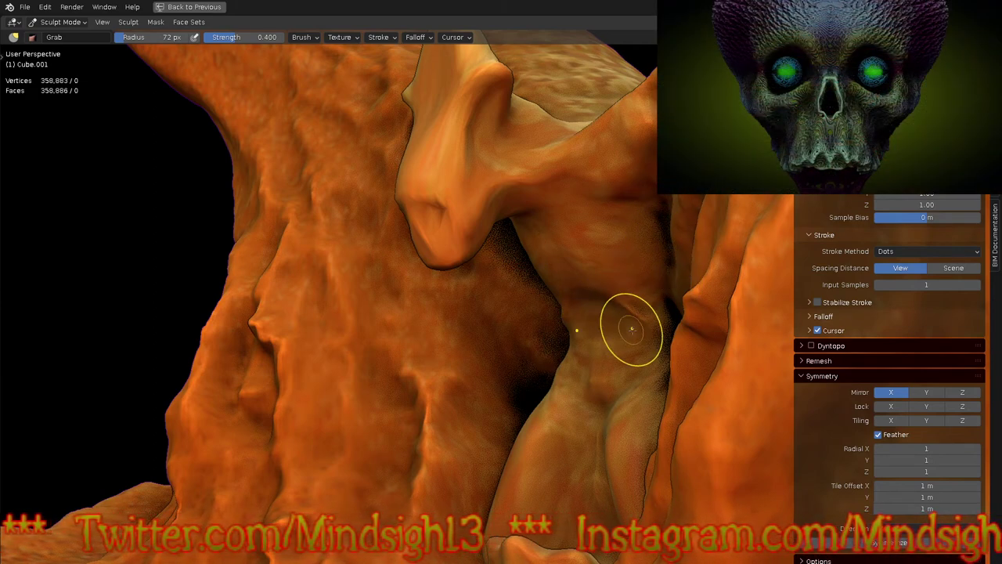
mouse_move(461, 193)
middle_mouse_down("ctrl")
mouse_move(483, 415)
mouse_move(555, 369)
mouse_move(517, 415)
mouse_move(531, 403)
mouse_move(525, 430)
mouse_move(533, 414)
mouse_move(602, 406)
mouse_move(555, 402)
middle_mouse_up("ctrl")
middle_click_drag(481, 410, 520, 423)
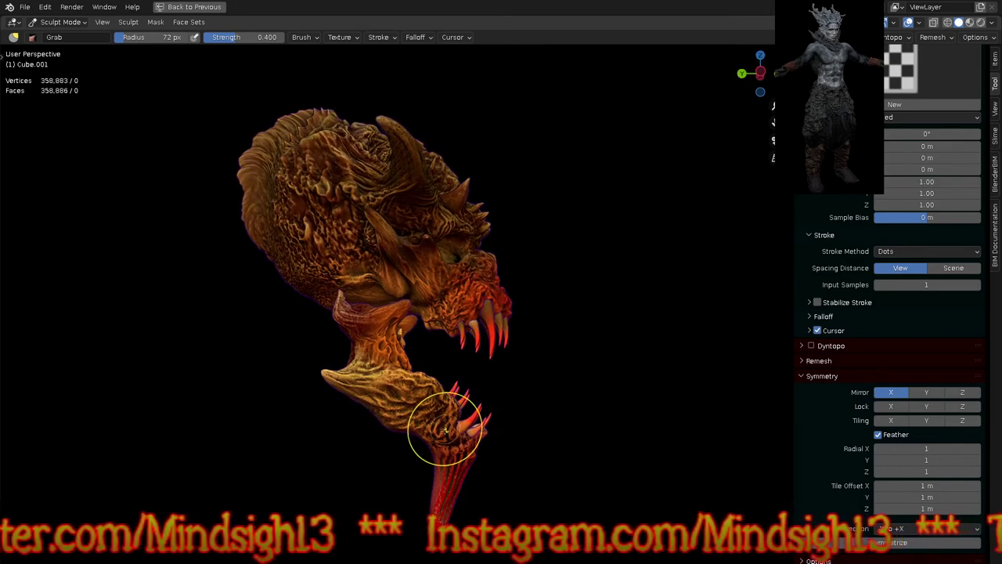
Step: Pull the lower jaw's rear spike outward into a thinner, slightly upturned point, using Grab at radii of 222 px and 92 px
key("ctrl+KP_3")
middle_click_drag(348, 423, 346, 409, "ctrl")
scroll(347, 409, "up", 6)
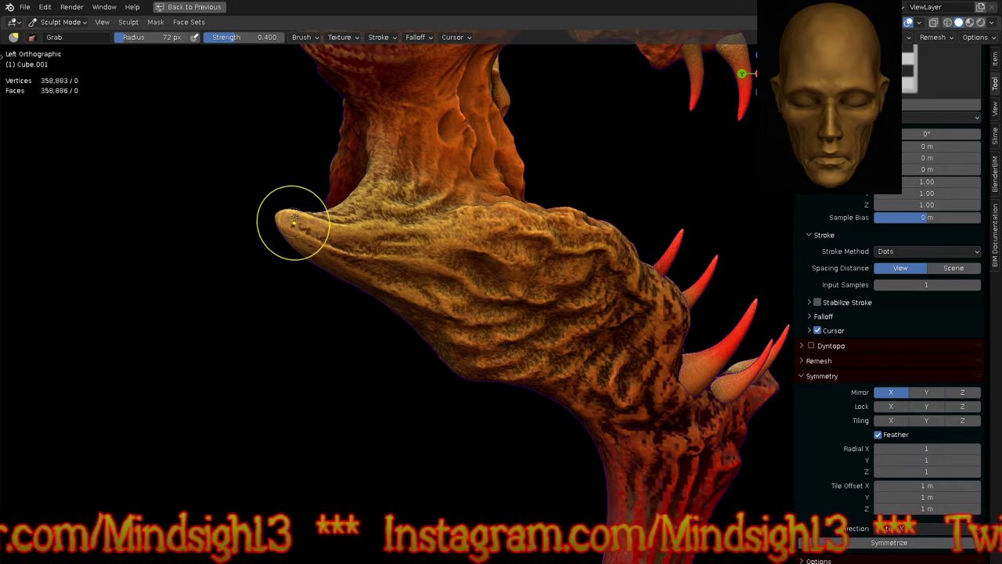
key("f")
left_click(242, 252)
key("f")
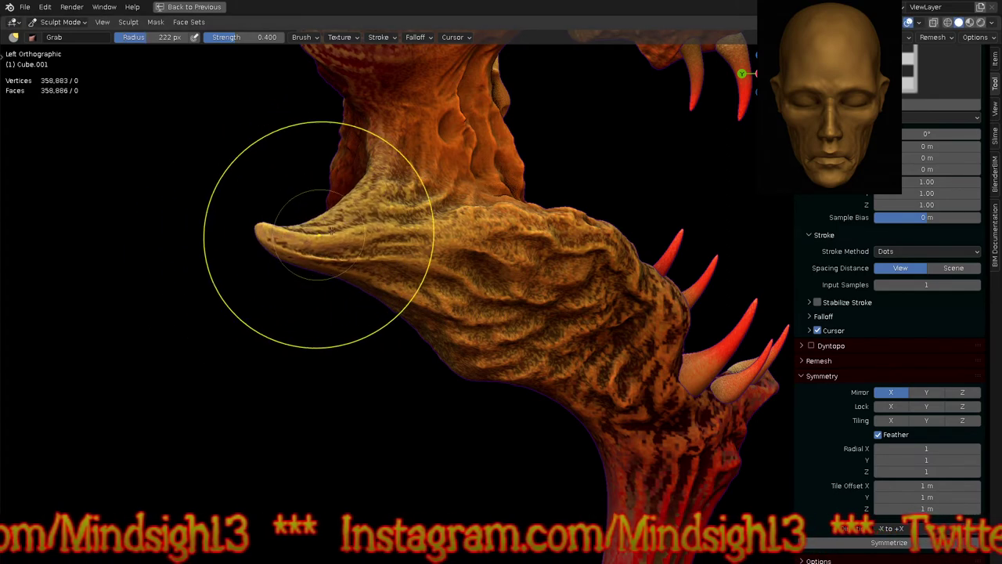
left_click(272, 241)
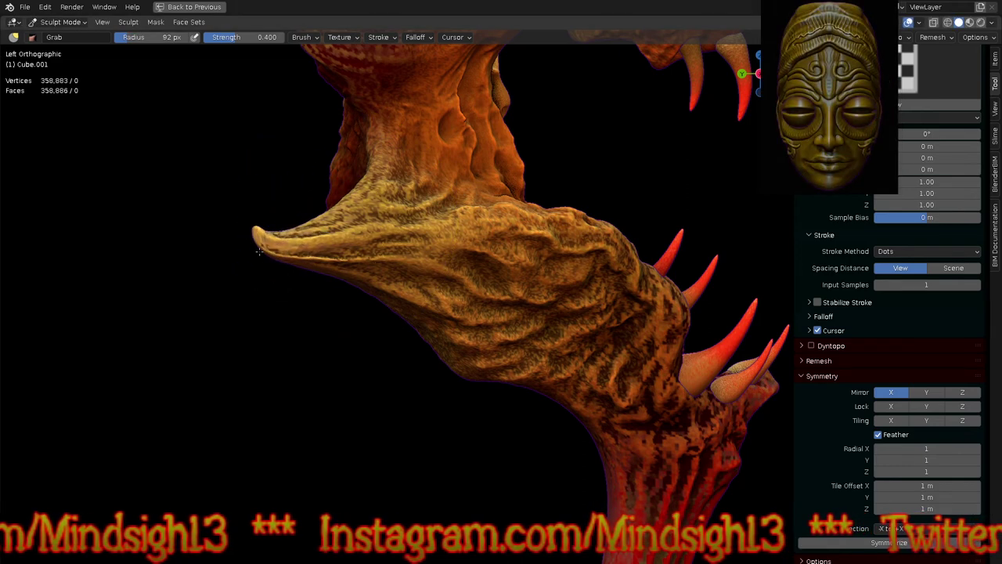
Step: Raise small bumps along the upper edge of the lower jaw in side view with the Grab brush
middle_click_drag(506, 329, 497, 235, "ctrl")
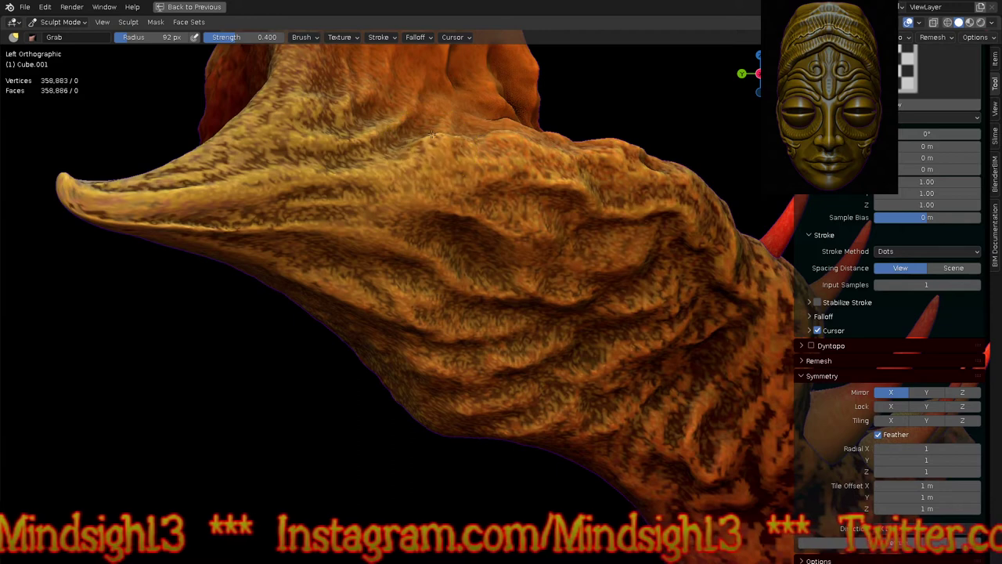
left_click_drag(502, 138, 506, 130)
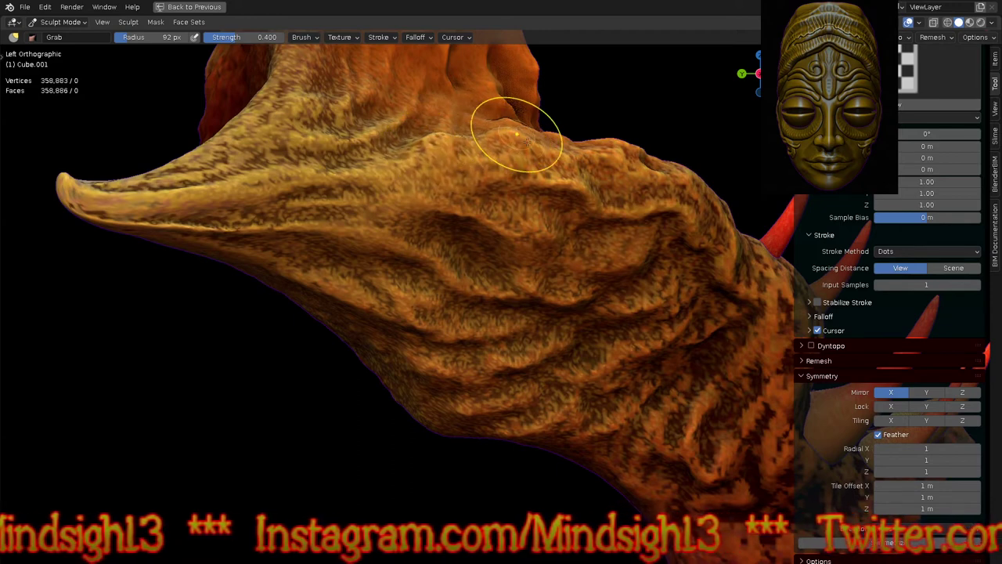
left_click_drag(615, 156, 624, 150)
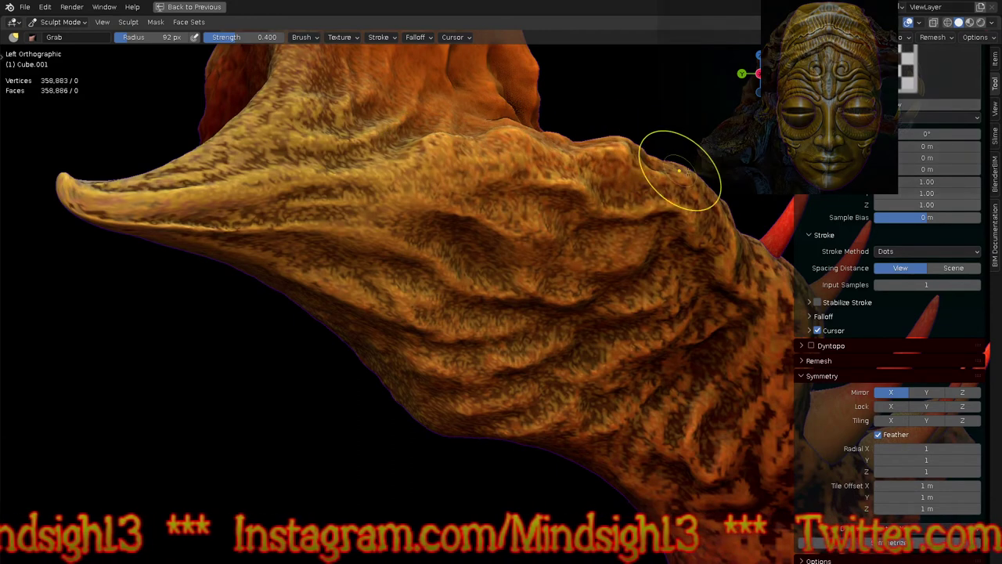
middle_click_drag(483, 213, 487, 259, "ctrl")
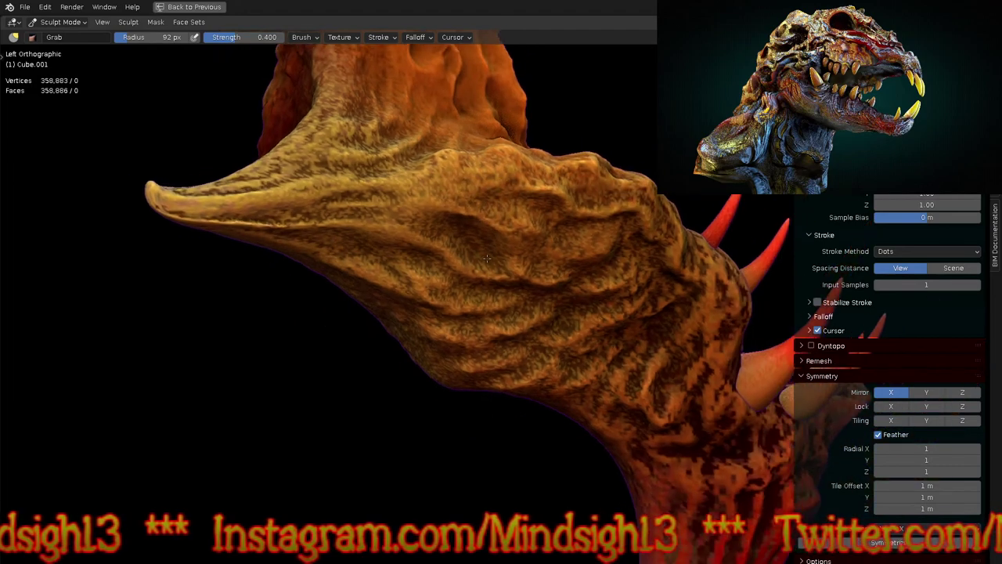
scroll(486, 258, "up", 5)
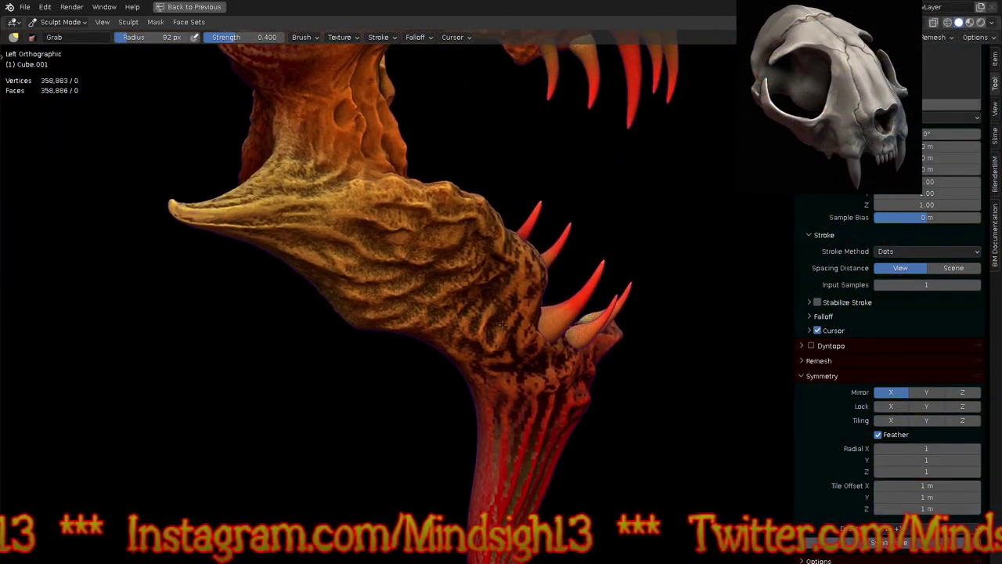
Step: Reshape the upper rim of the hollow at the front of the chin with the Grab brush
middle_click_drag(608, 320, 570, 287)
mouse_move(614, 344)
middle_mouse_down()
mouse_move(589, 349)
mouse_move(559, 324)
mouse_move(561, 342)
middle_mouse_up()
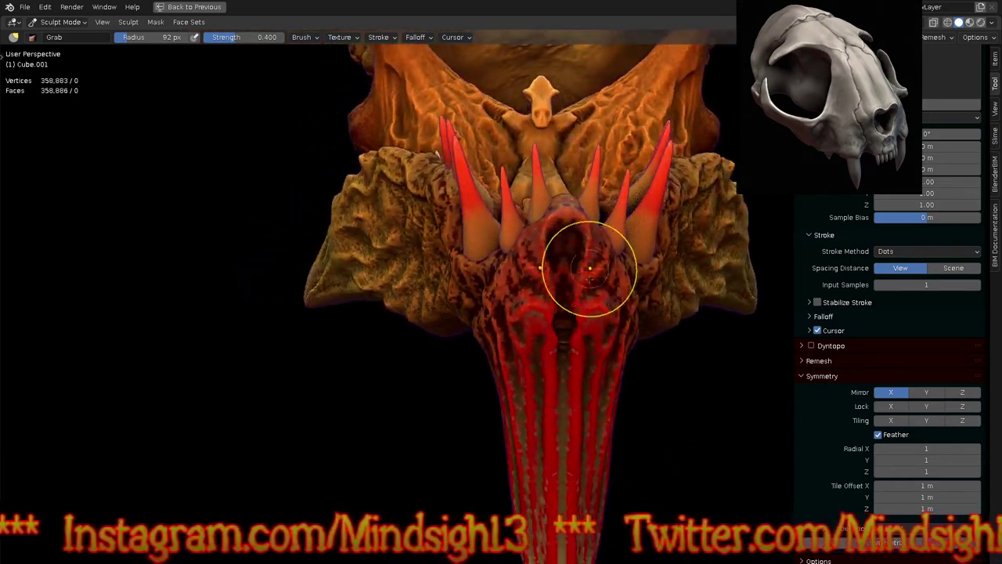
middle_click_drag(590, 264, 581, 247)
scroll(581, 248, "up", 2)
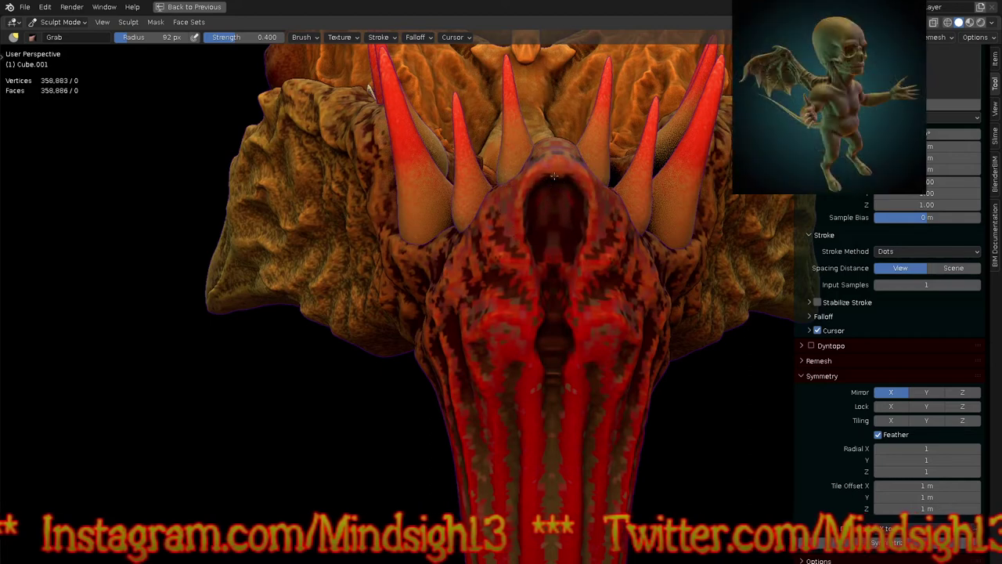
left_click_drag(554, 182, 553, 338)
Step: Reduce the Grab brush radius to 41 px and refine the wrinkle folds on the side of the lower jaw
middle_click_drag(419, 236, 470, 489, "ctrl")
middle_click_drag(564, 358, 567, 401, "shift")
mouse_move(603, 378)
middle_mouse_down()
mouse_move(562, 386)
mouse_move(551, 358)
mouse_move(474, 369)
middle_mouse_up()
scroll(483, 288, "up", 3)
mouse_move(483, 287)
middle_mouse_down("ctrl")
mouse_move(490, 205)
mouse_move(465, 268)
middle_mouse_up("ctrl")
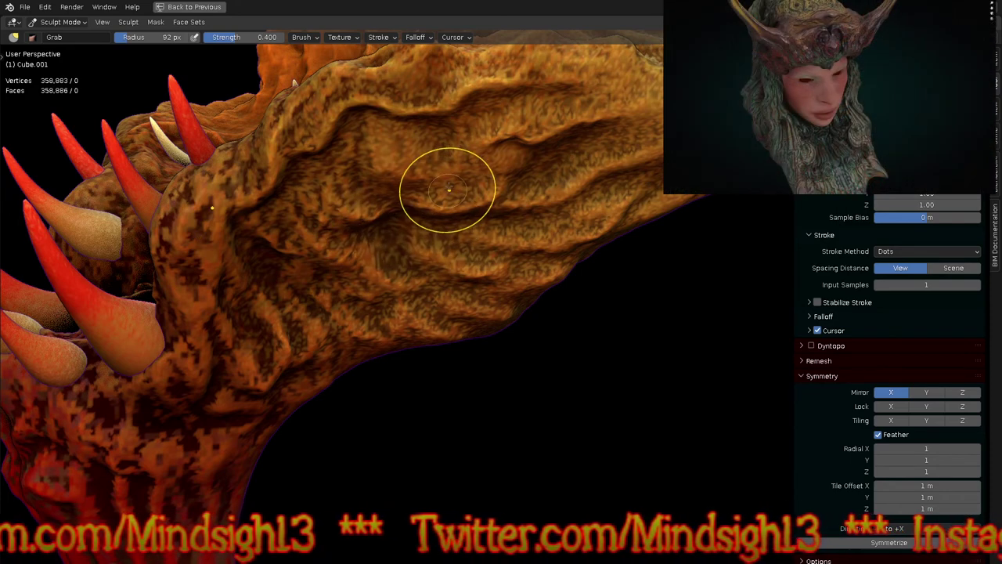
key("f")
left_click(486, 169)
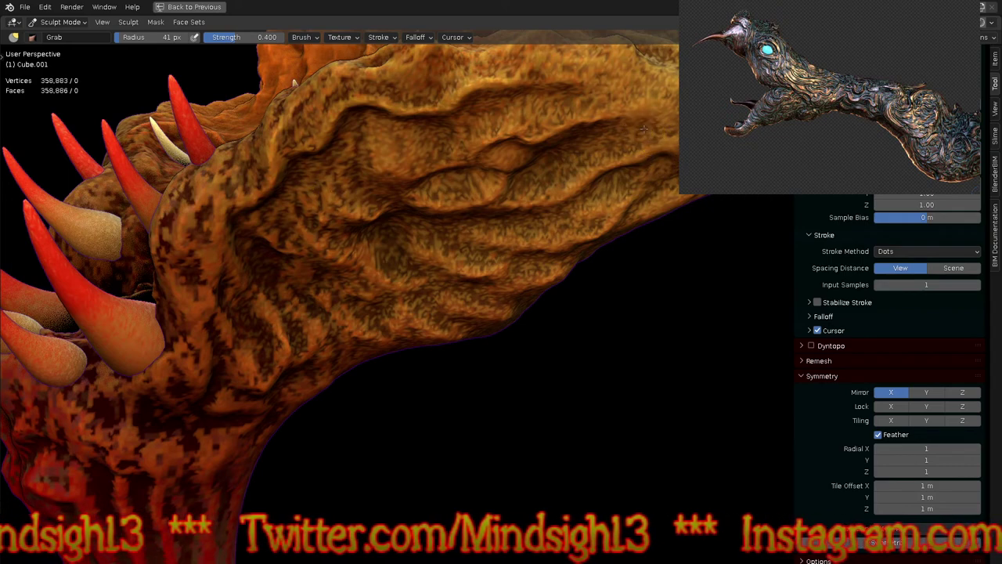
mouse_move(545, 369)
middle_mouse_down()
mouse_move(514, 298)
mouse_move(512, 335)
mouse_move(519, 282)
mouse_move(515, 338)
mouse_move(555, 336)
mouse_move(543, 336)
mouse_move(552, 345)
mouse_move(555, 291)
mouse_move(571, 387)
mouse_move(562, 411)
mouse_move(562, 305)
mouse_move(440, 227)
middle_mouse_up()
mouse_move(566, 352)
middle_mouse_down()
mouse_move(564, 332)
mouse_move(566, 359)
middle_mouse_up()
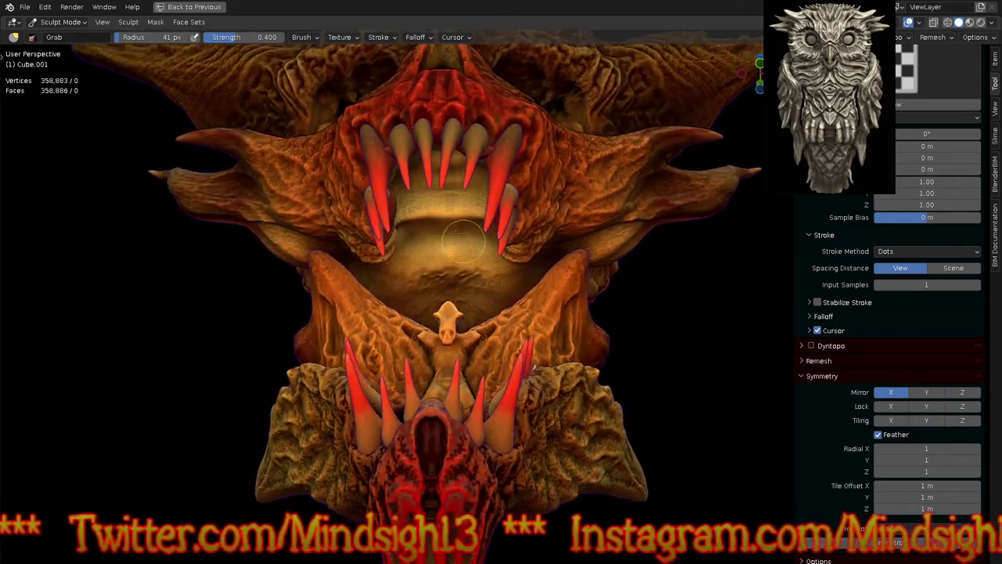
Step: Switch to the Paint brush with a 67 px radius and a pale tan colour, and transfer sculpting to the upper skull
key("q")
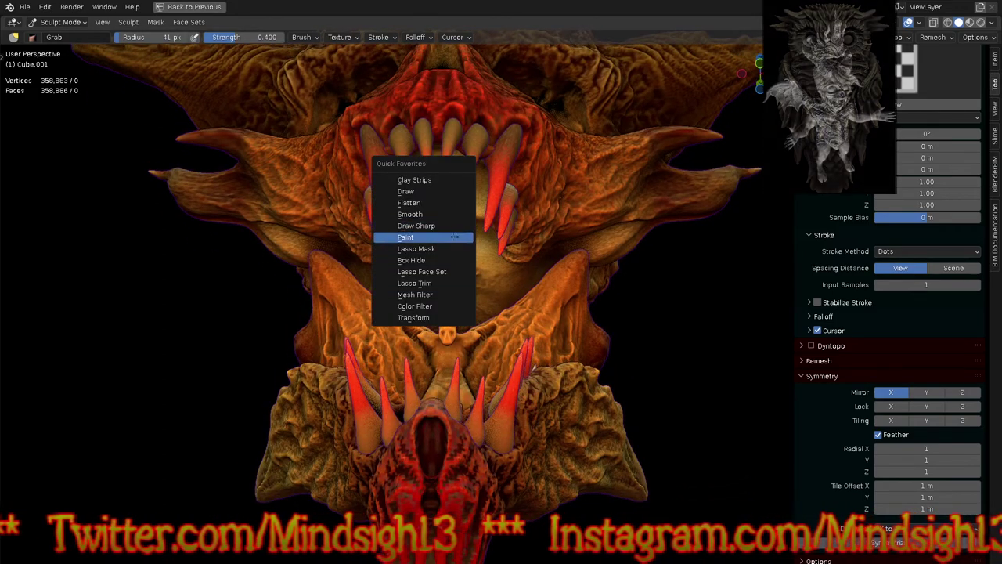
left_click(439, 236)
key("f")
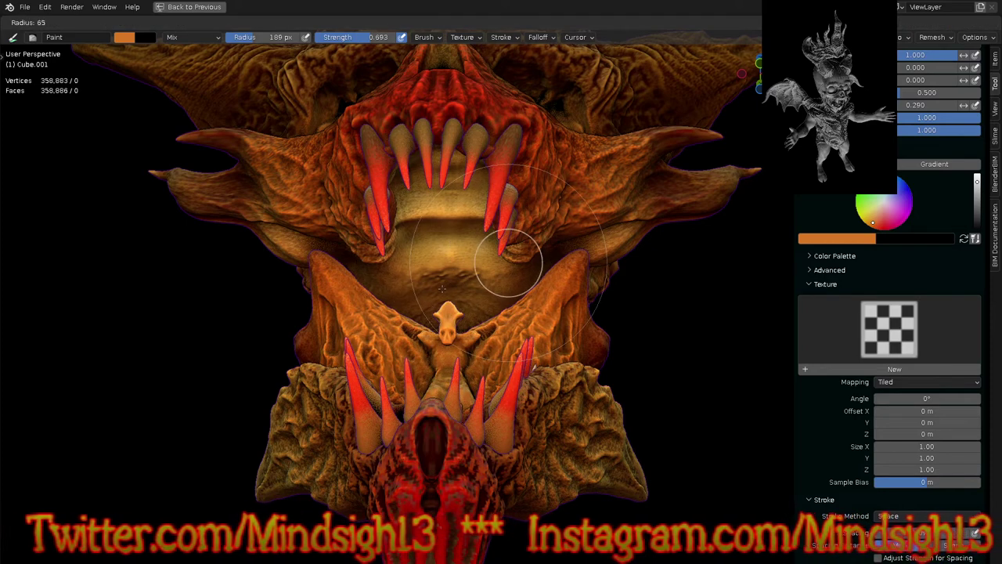
left_click(444, 290)
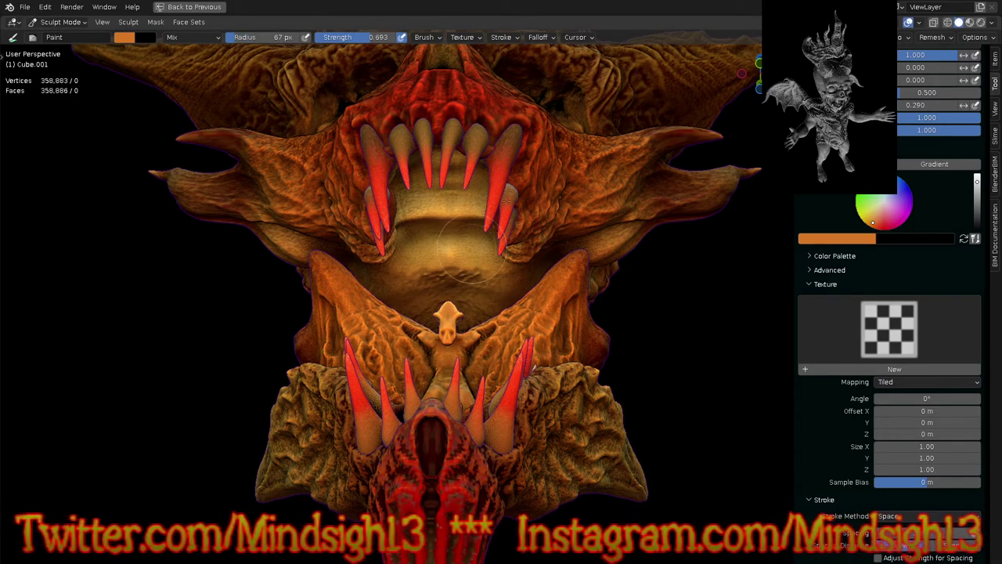
left_click(975, 38)
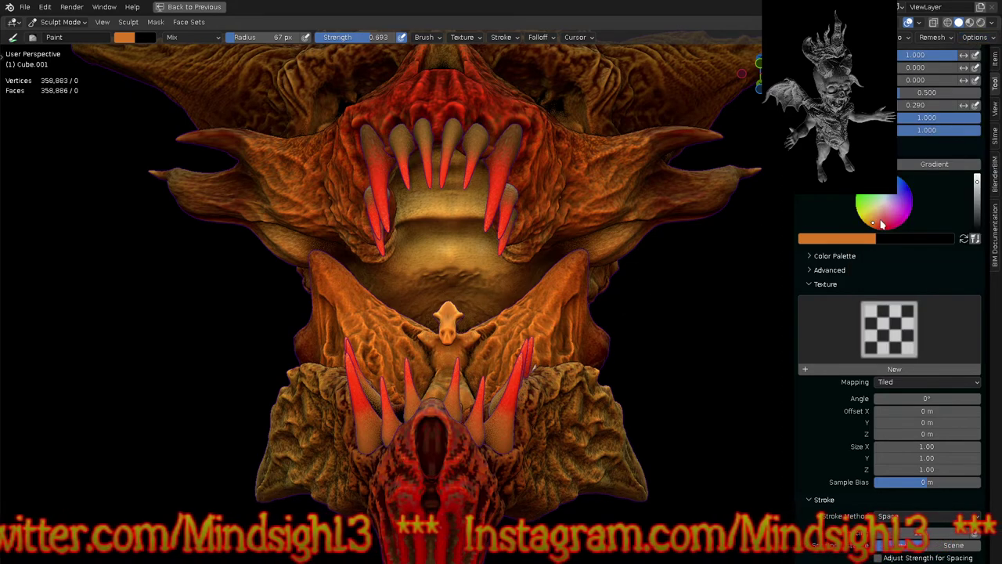
left_click_drag(879, 227, 878, 213)
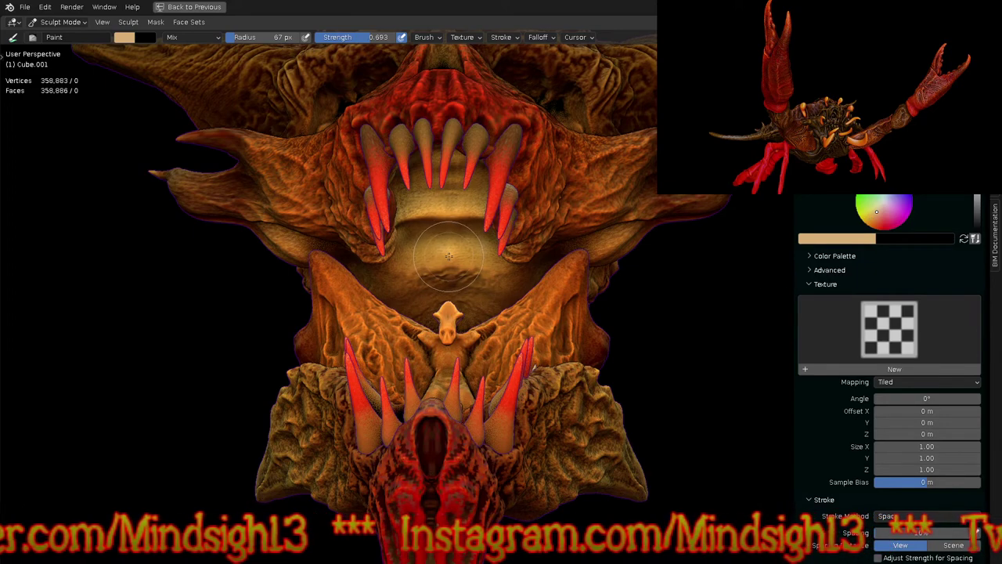
key("alt+q")
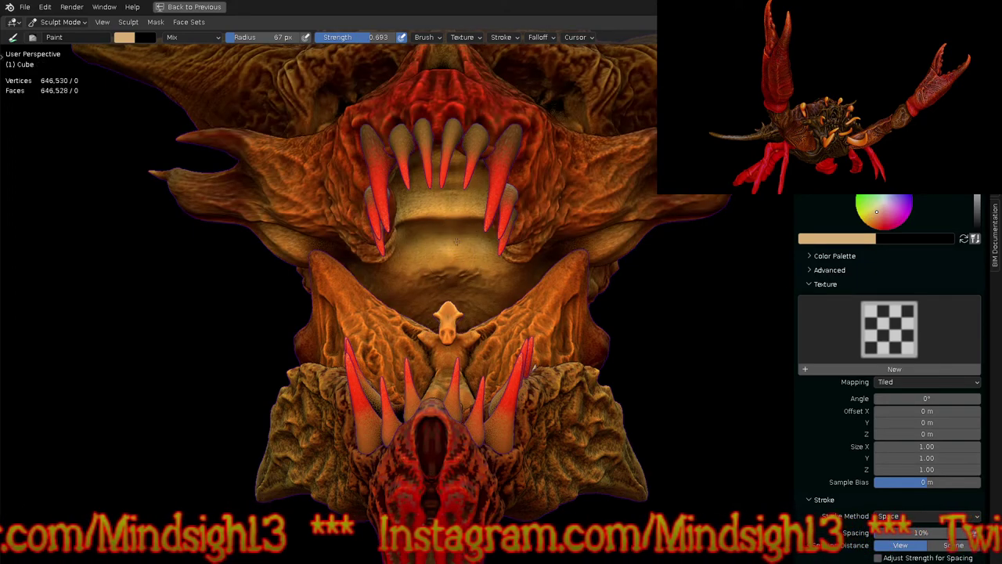
Step: Change the viewport matcap to the dark sphere with a bright central highlight
left_click(993, 22)
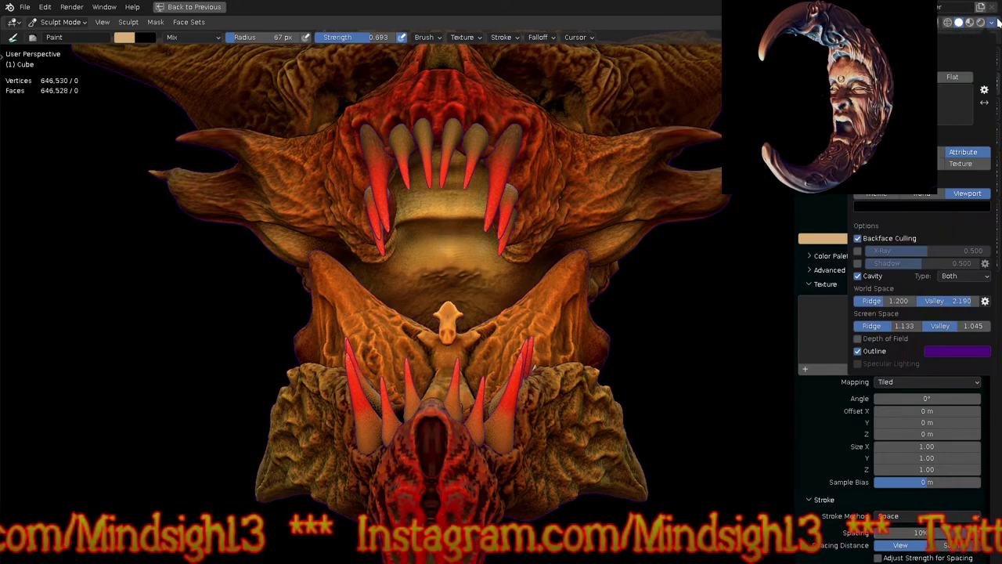
left_click(955, 103)
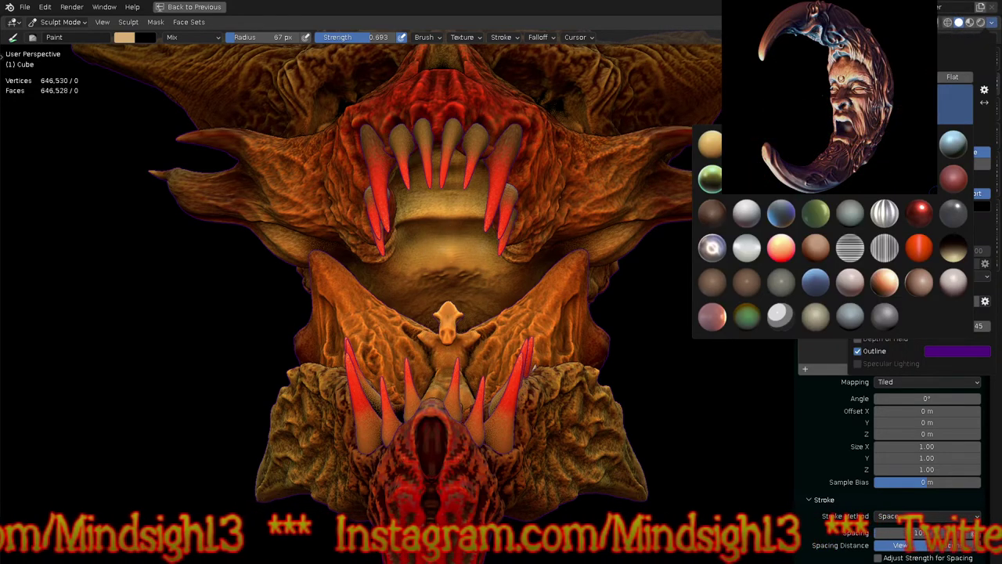
left_click(712, 248)
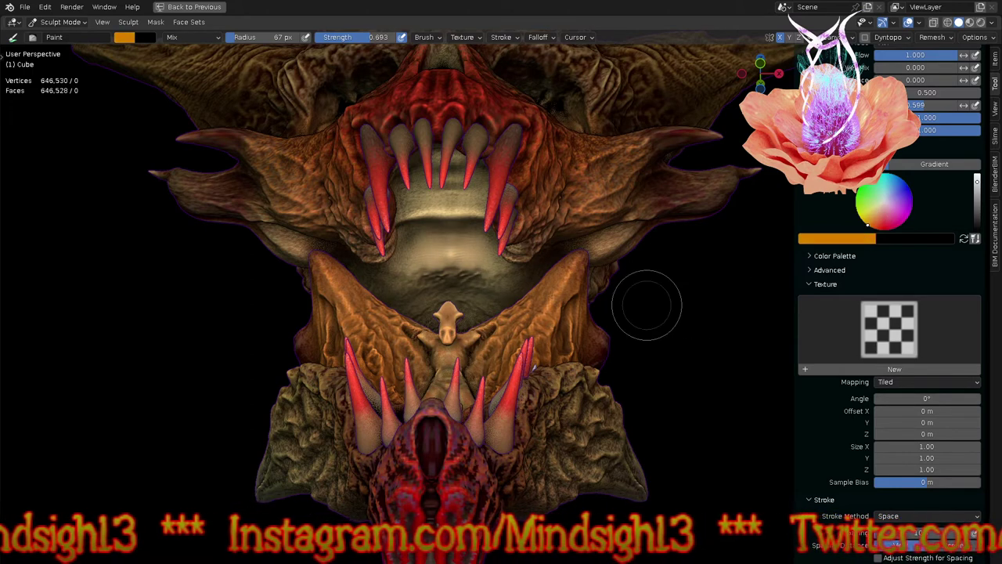
Step: Paint orange over the smooth surface at the back of the open mouth
left_click_drag(466, 283, 484, 259)
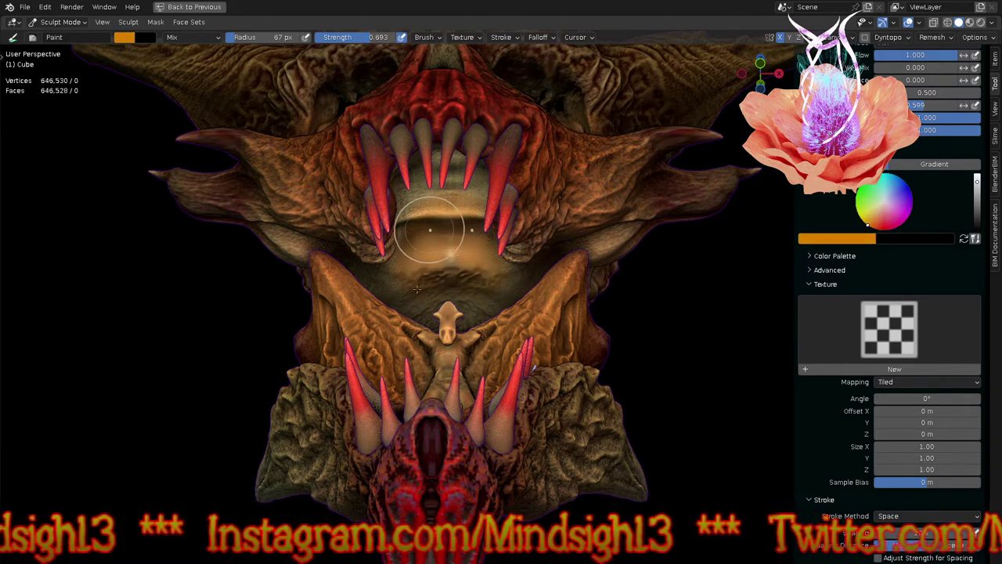
middle_click_drag(465, 305, 457, 304)
mouse_move(492, 345)
middle_mouse_down()
mouse_move(492, 291)
mouse_move(459, 264)
middle_mouse_up()
scroll(473, 227, "up", 4)
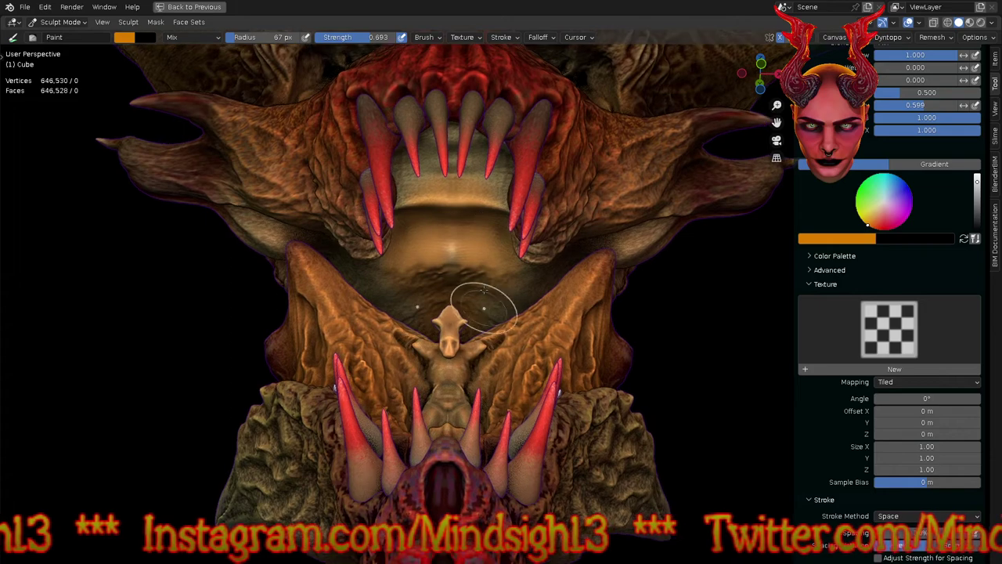
Step: Paint red across the palate band and around the orange centre at the back of the mouth
left_click_drag(886, 228, 877, 230)
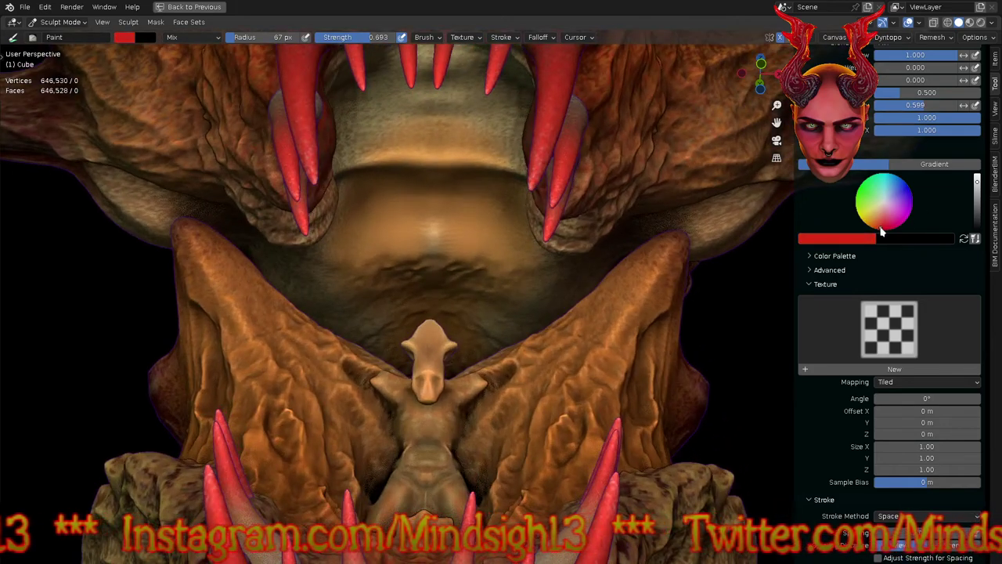
left_click_drag(473, 288, 539, 268)
mouse_move(506, 160)
left_mouse_down()
mouse_move(470, 141)
mouse_move(396, 138)
left_mouse_up()
mouse_move(463, 117)
left_mouse_down()
mouse_move(460, 99)
mouse_move(487, 88)
mouse_move(481, 81)
left_mouse_up()
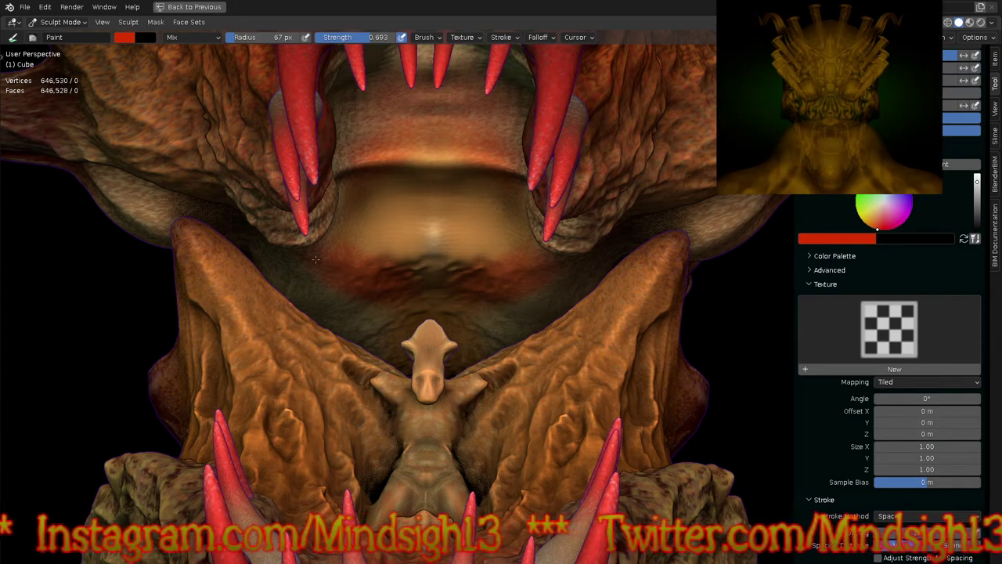
mouse_move(325, 290)
left_mouse_down()
mouse_move(374, 323)
mouse_move(368, 338)
mouse_move(296, 267)
left_mouse_up()
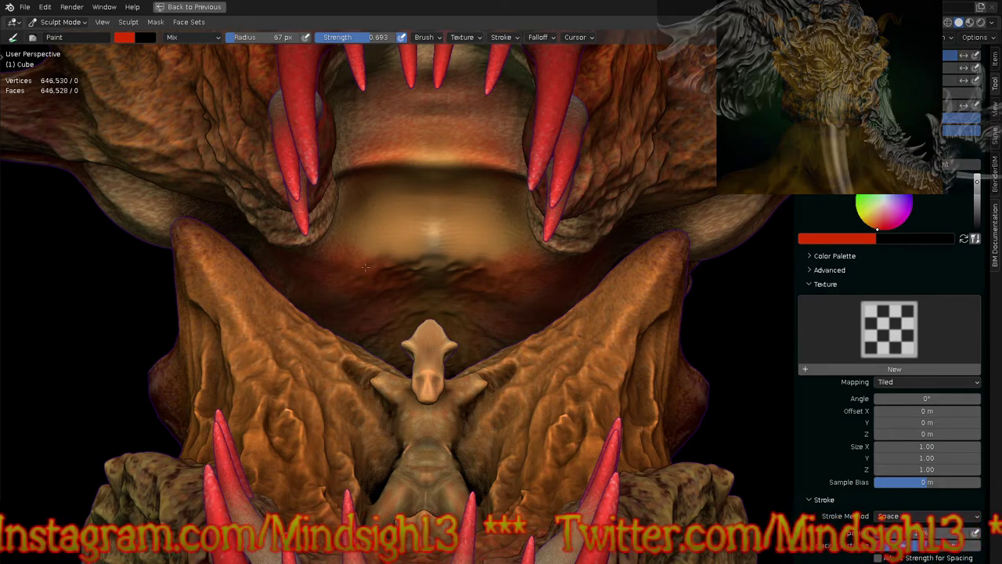
mouse_move(345, 200)
left_mouse_down()
mouse_move(384, 98)
mouse_move(466, 117)
mouse_move(520, 146)
left_mouse_up()
left_click_drag(321, 216, 336, 193)
left_click_drag(458, 137, 433, 160)
left_click_drag(388, 209, 429, 166)
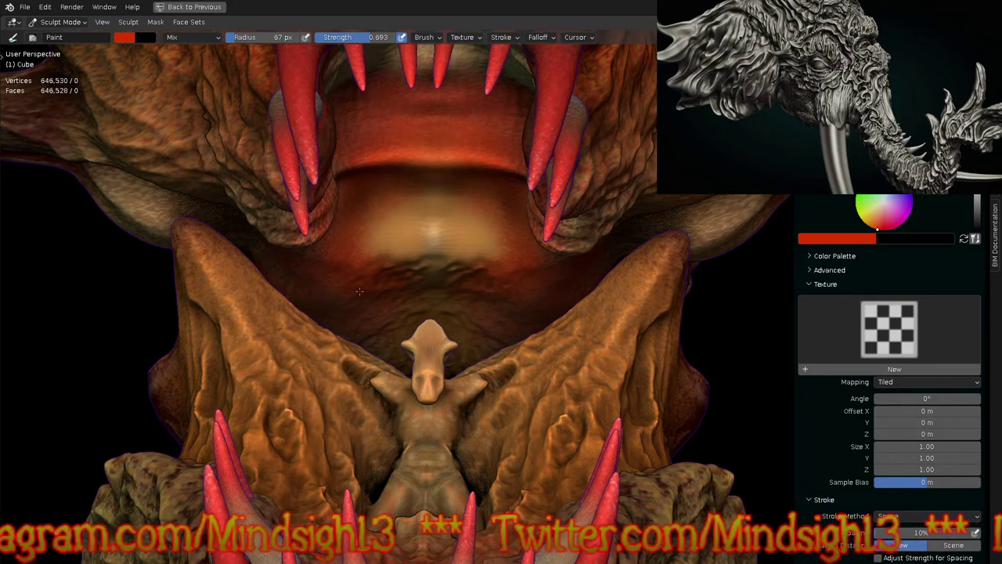
Step: Paint yellow over the centre of the mouth's back surface and the area behind the throat figure
left_click(870, 218)
left_click_drag(870, 218, 867, 213)
left_click_drag(437, 307, 437, 352)
middle_click_drag(436, 364, 459, 284)
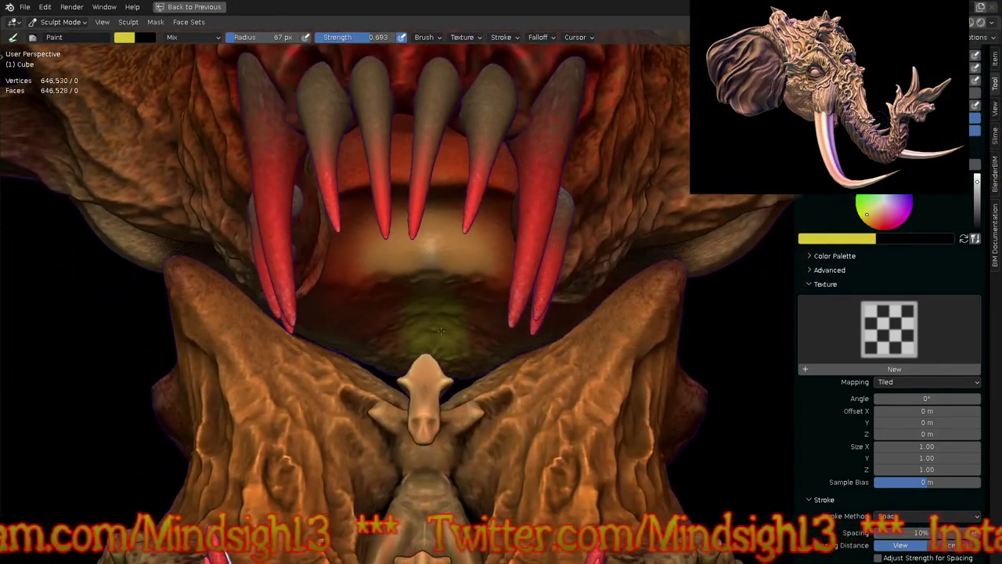
mouse_move(436, 299)
left_mouse_down()
mouse_move(438, 265)
mouse_move(469, 239)
mouse_move(361, 215)
mouse_move(448, 209)
left_mouse_up()
middle_click_drag(501, 352, 503, 181)
left_click_drag(503, 180, 481, 286)
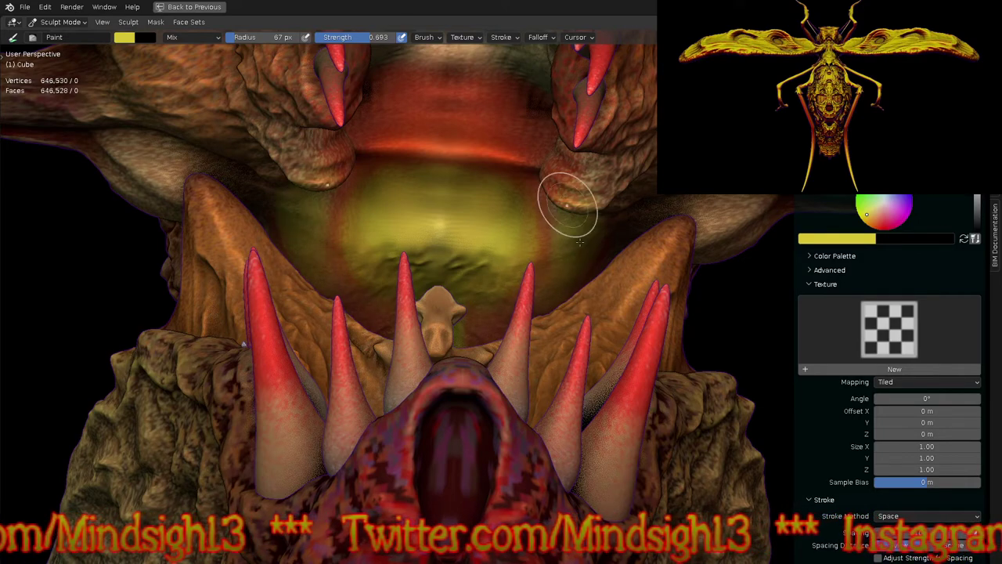
Step: Soften the yellow centre at the back of the mouth with a pale cream colour
scroll(504, 337, "down", 5)
middle_click_drag(504, 337, 523, 355)
left_click(876, 209)
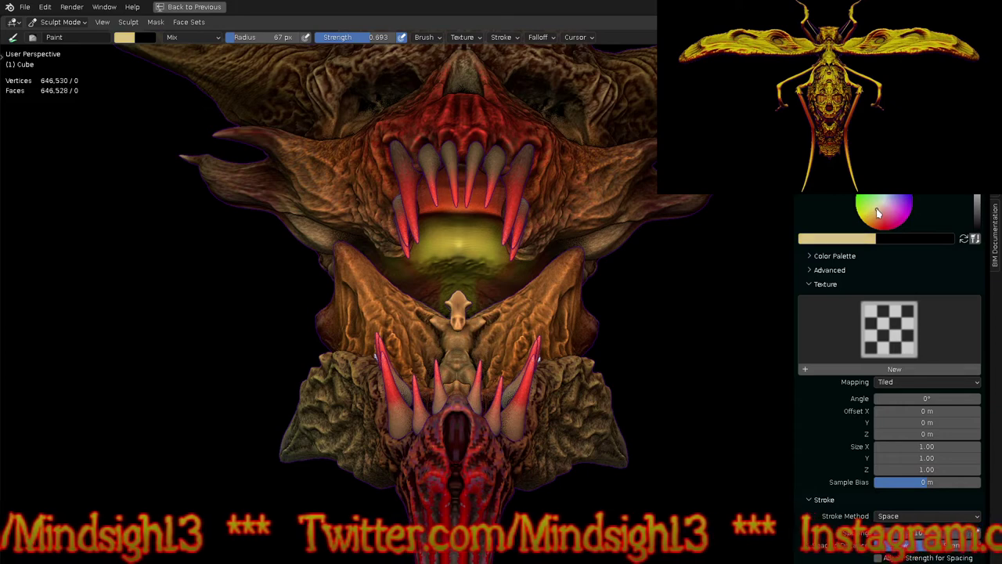
left_click_drag(449, 273, 465, 250)
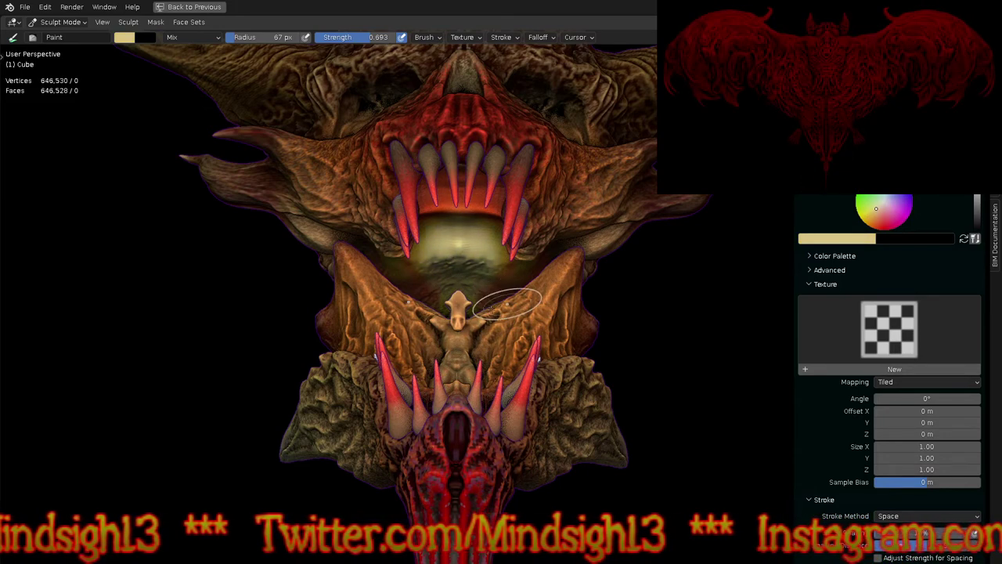
Step: Set the paint colour to a dark red and examine the mouth interior and skull from the front and side
middle_click_drag(558, 276, 587, 280)
middle_click_drag(572, 319, 576, 296)
scroll(510, 226, "down", 4)
mouse_move(526, 263)
middle_mouse_down()
mouse_move(550, 318)
mouse_move(498, 268)
middle_mouse_up()
scroll(509, 226, "up", 3)
mouse_move(576, 261)
middle_mouse_down("shift")
mouse_move(581, 306)
mouse_move(593, 243)
middle_mouse_up("shift")
left_click(882, 227)
left_click(978, 208)
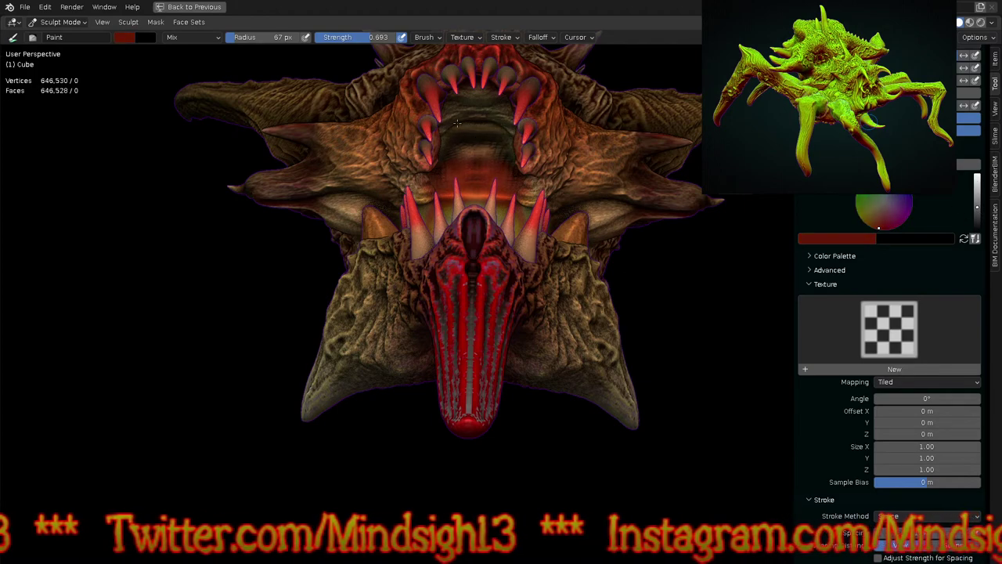
middle_click_drag(481, 139, 455, 149)
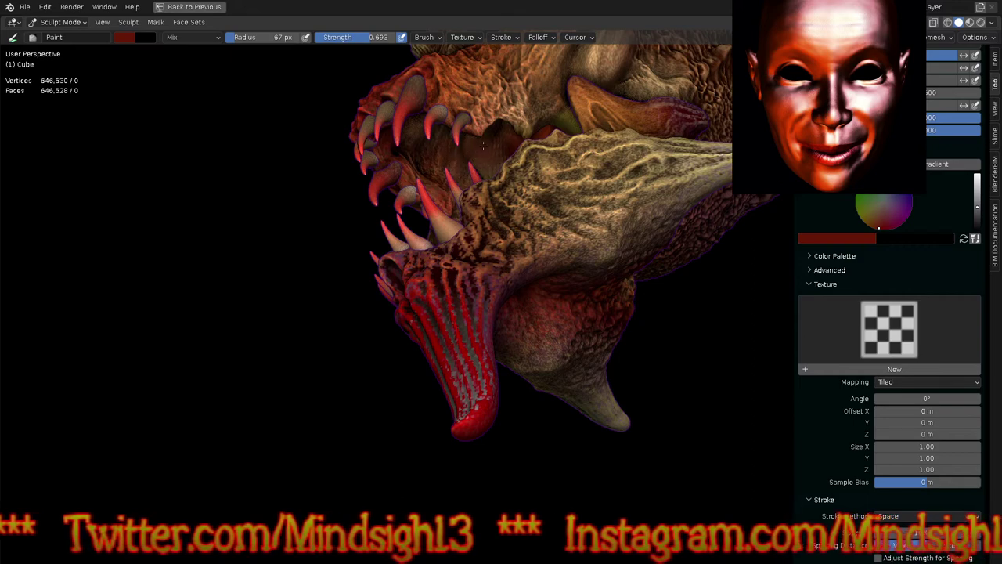
mouse_move(462, 199)
middle_mouse_down()
mouse_move(559, 190)
mouse_move(519, 259)
mouse_move(543, 273)
mouse_move(539, 261)
middle_mouse_up()
scroll(587, 217, "down", 2)
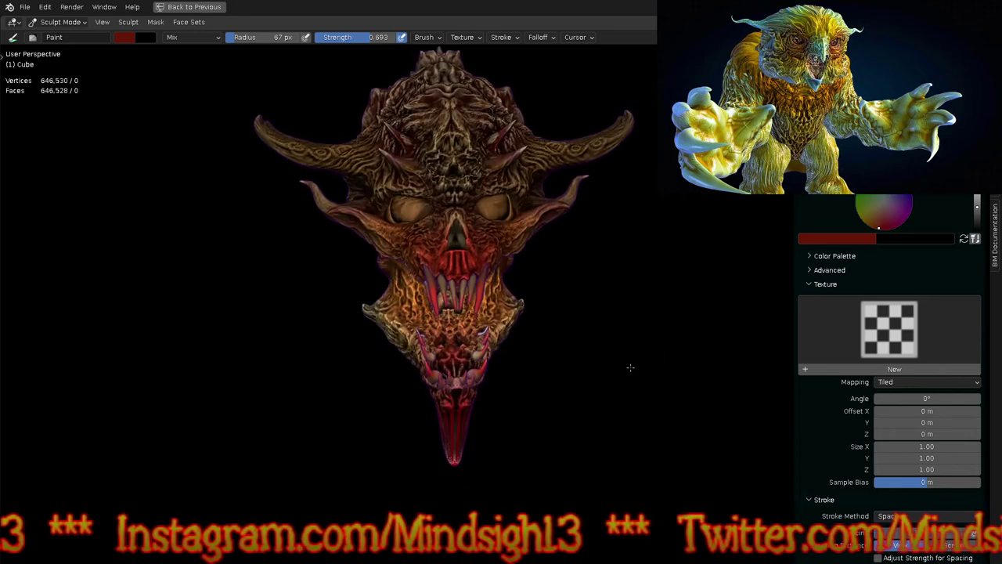
Step: Examine the teeth, throat figure and inner jaw surfaces up close, and the whole skull from the front
scroll(538, 213, "up", 3)
middle_click_drag(537, 213, 531, 220)
mouse_move(577, 256)
middle_mouse_down()
mouse_move(552, 179)
mouse_move(577, 223)
mouse_move(599, 210)
mouse_move(601, 195)
middle_mouse_up()
middle_click_drag(375, 283, 401, 222, "ctrl")
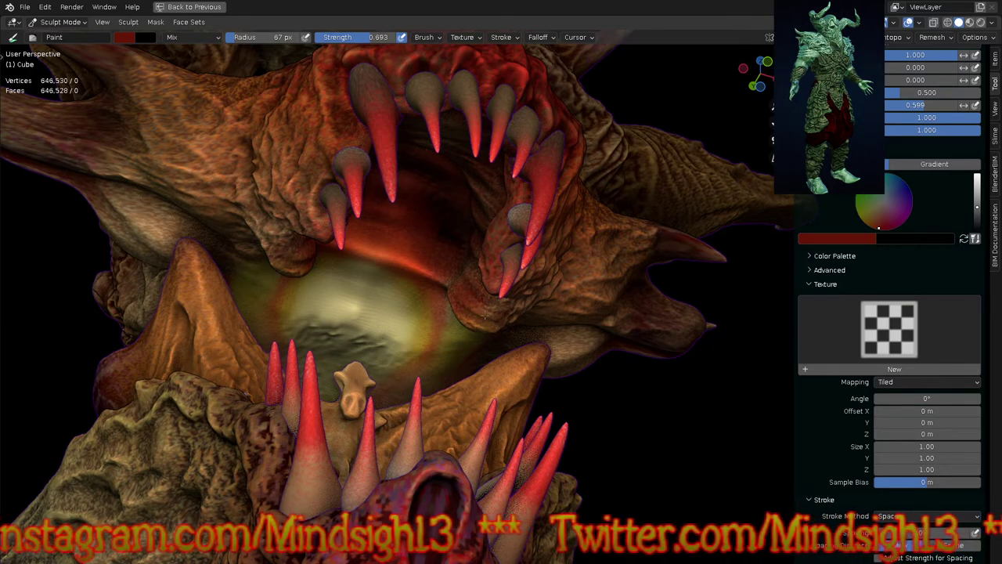
middle_click_drag(487, 233, 537, 195)
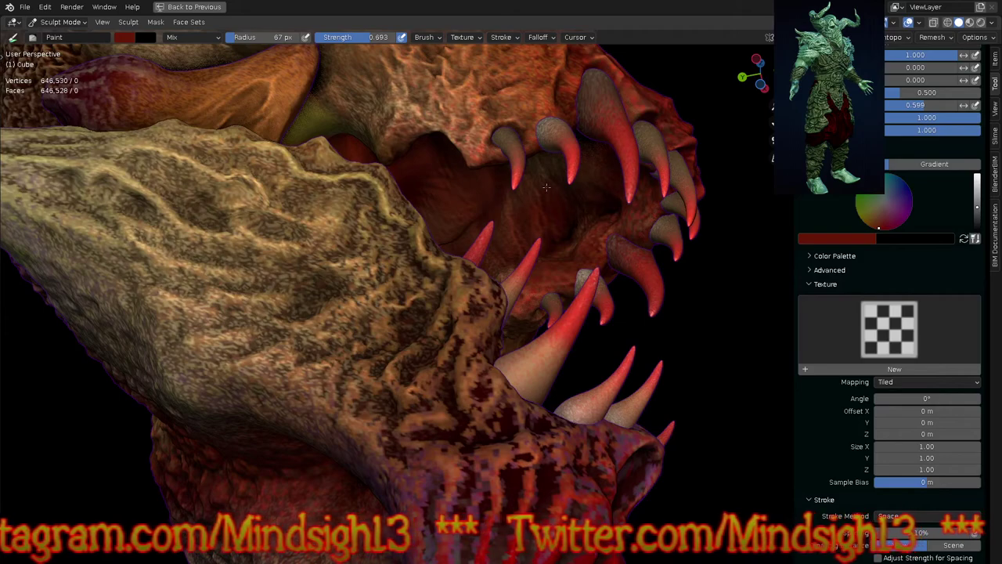
middle_click_drag(482, 223, 430, 207)
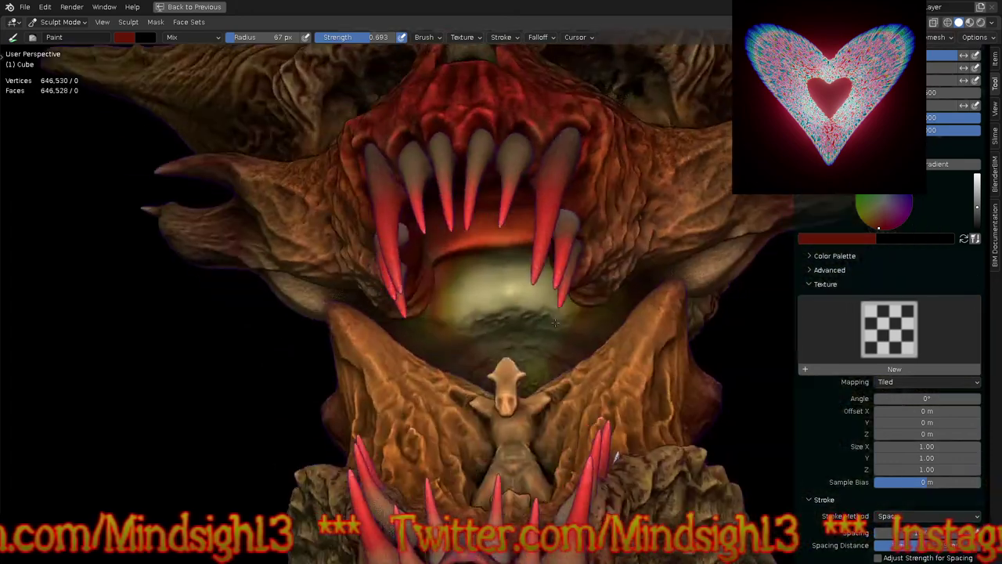
middle_click_drag(555, 323, 609, 329)
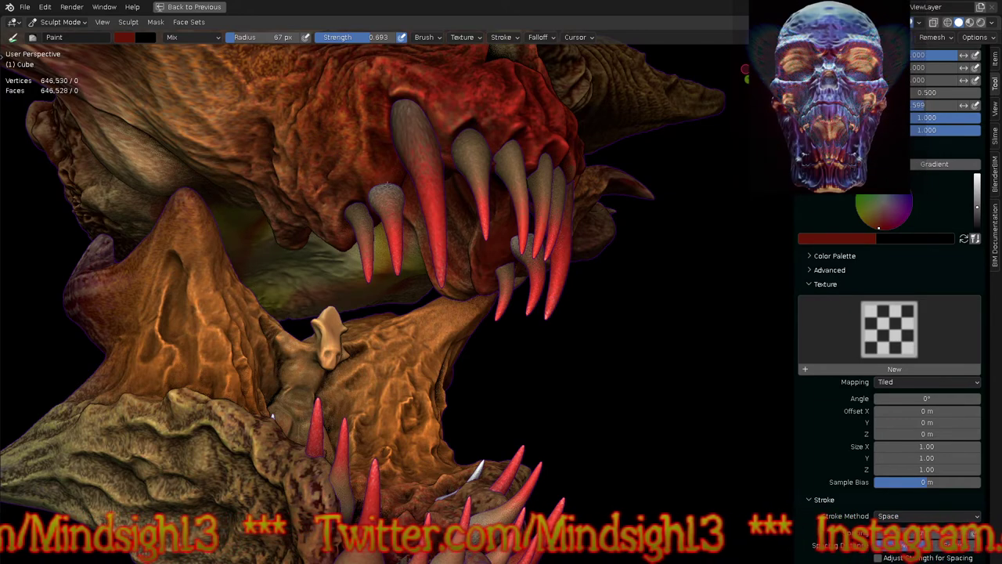
scroll(380, 224, "down", 6)
middle_click_drag(463, 281, 479, 298)
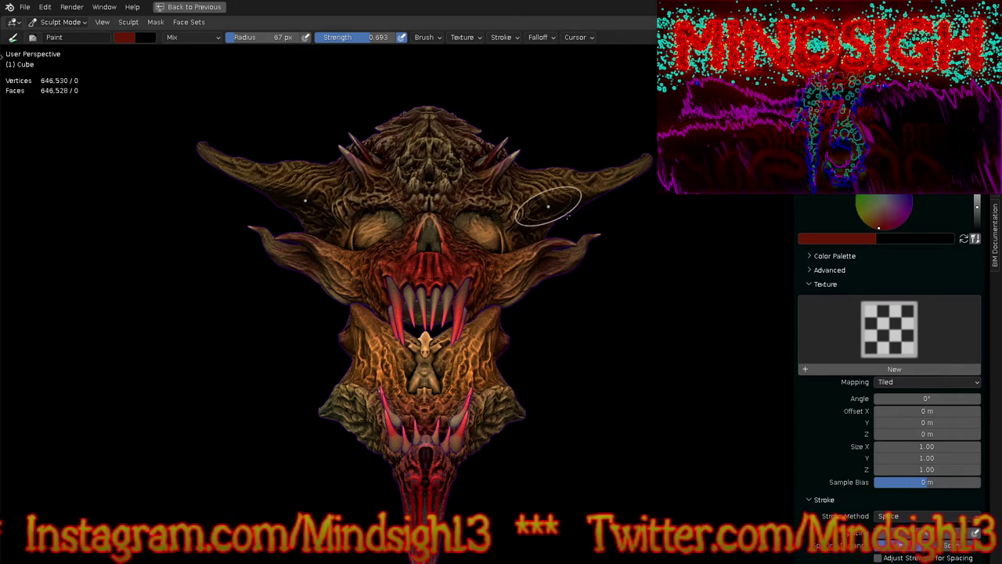
Step: Paint the ridged crest at the back of the head dark red on both sides
mouse_move(588, 341)
middle_mouse_down()
mouse_move(591, 380)
mouse_move(587, 352)
mouse_move(651, 352)
mouse_move(682, 368)
mouse_move(548, 380)
mouse_move(618, 391)
mouse_move(651, 412)
mouse_move(609, 331)
mouse_move(597, 441)
mouse_move(603, 318)
mouse_move(588, 318)
mouse_move(606, 317)
middle_mouse_up()
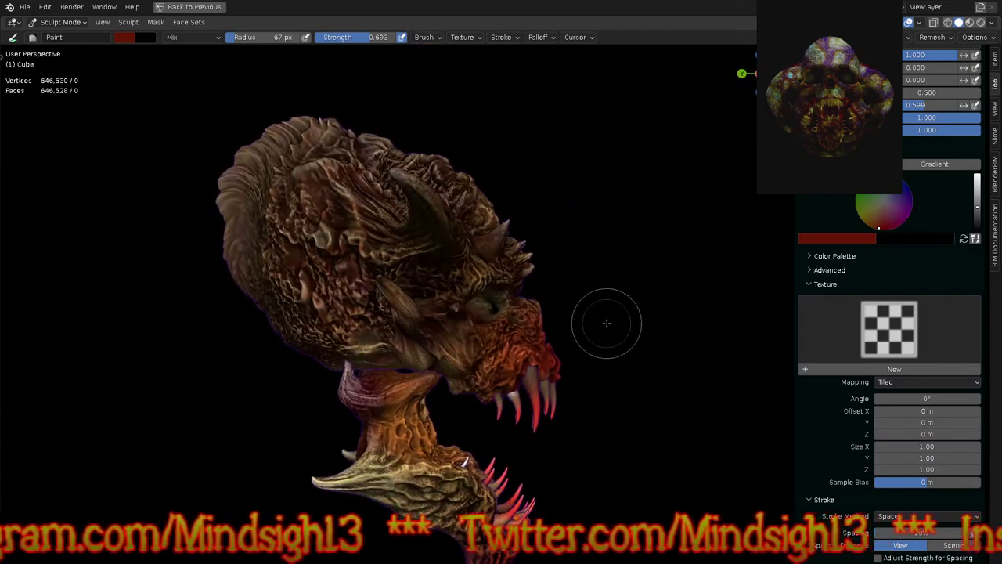
mouse_move(231, 161)
left_mouse_down()
mouse_move(241, 196)
mouse_move(242, 307)
left_mouse_up()
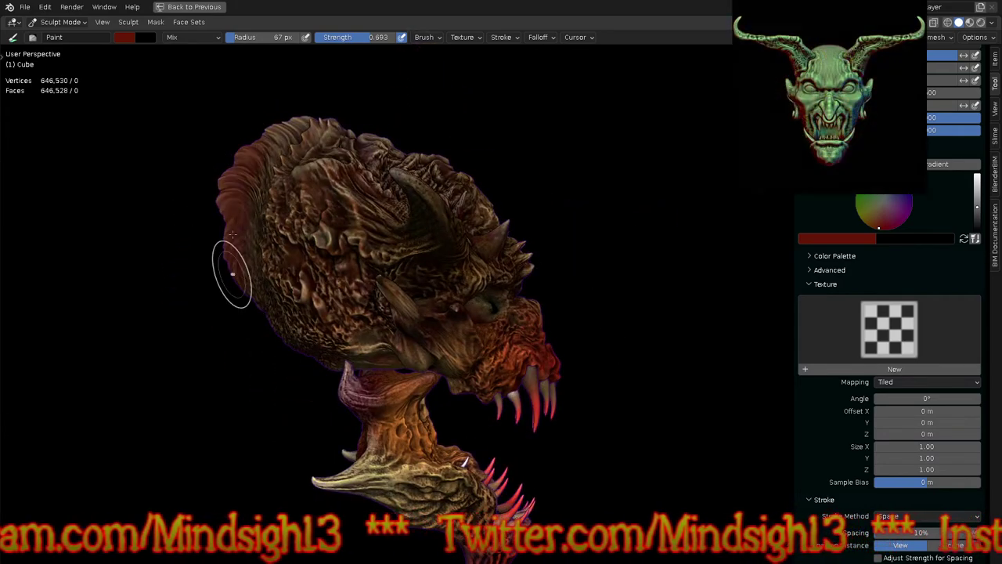
left_click_drag(235, 173, 304, 127)
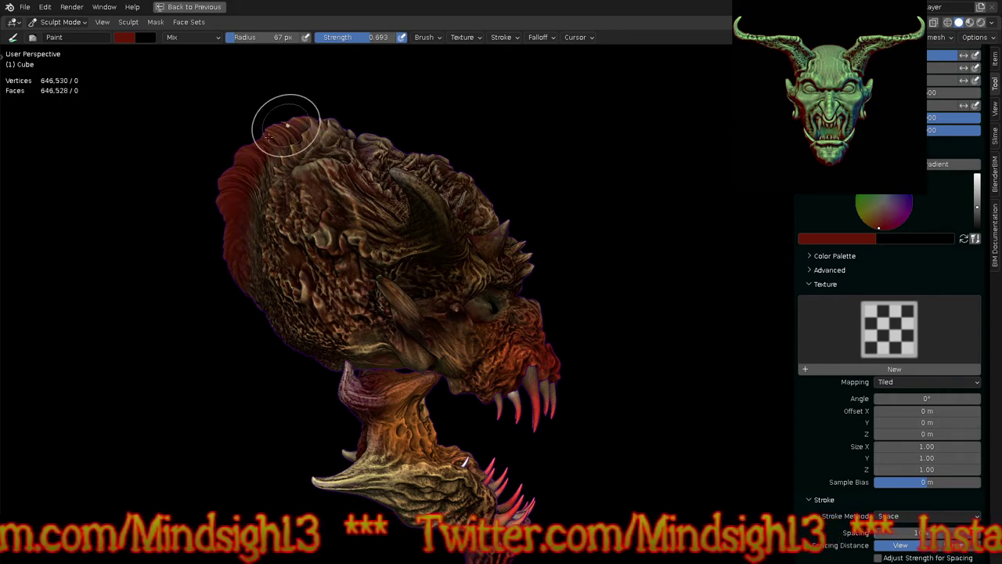
mouse_move(366, 193)
middle_mouse_down()
mouse_move(677, 114)
mouse_move(681, 92)
middle_mouse_up()
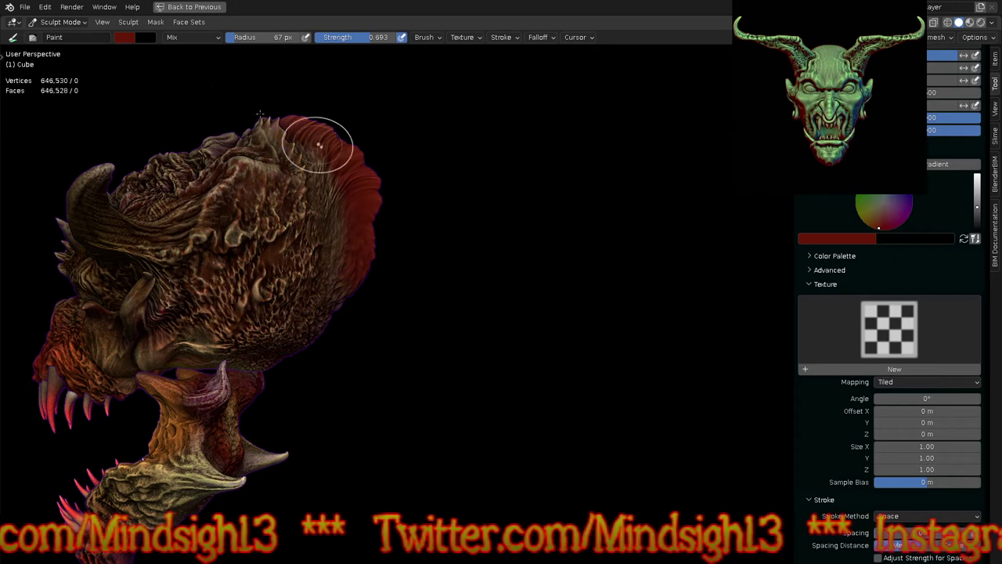
Step: Change the paint colour to a bright light yellow and paint it over the crest at the back of the head
left_click(125, 37)
left_click(147, 111)
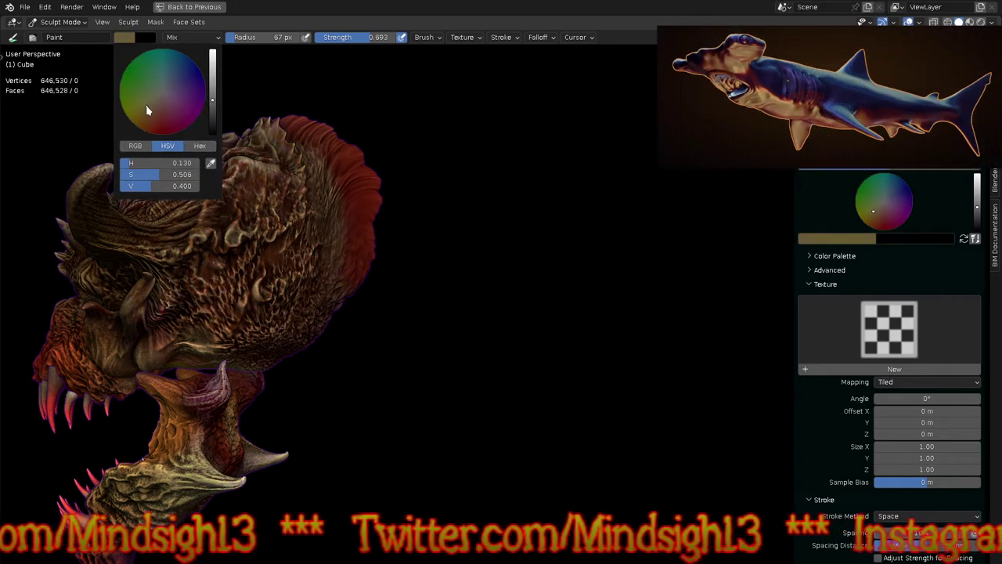
left_click_drag(213, 86, 213, 52)
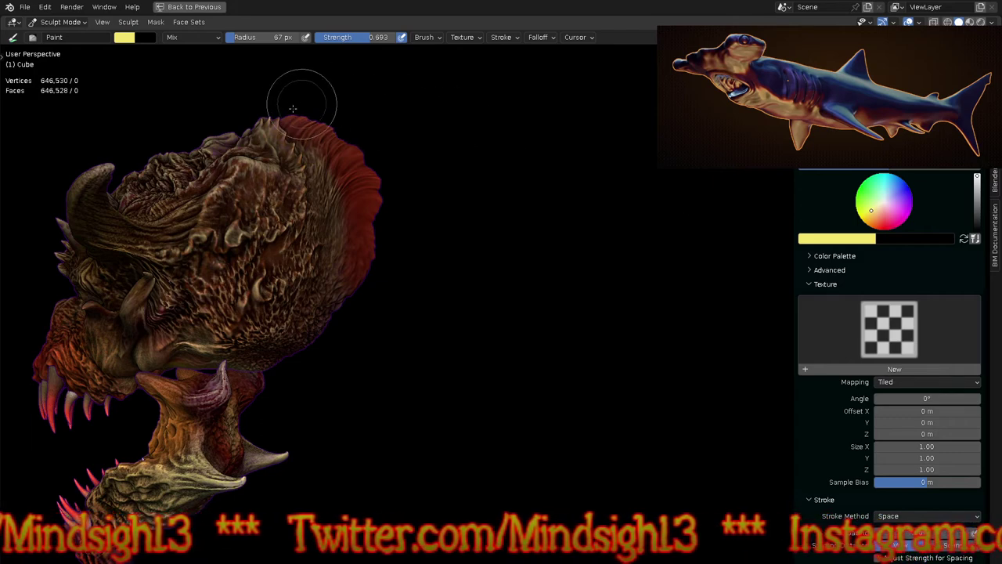
mouse_move(306, 114)
left_mouse_down()
mouse_move(368, 191)
mouse_move(374, 235)
mouse_move(356, 300)
left_mouse_up()
Step: Paint light yellow over the eyeballs and onto the skin surrounding the eye sockets
mouse_move(553, 372)
middle_mouse_down()
mouse_move(696, 437)
mouse_move(682, 374)
middle_mouse_up()
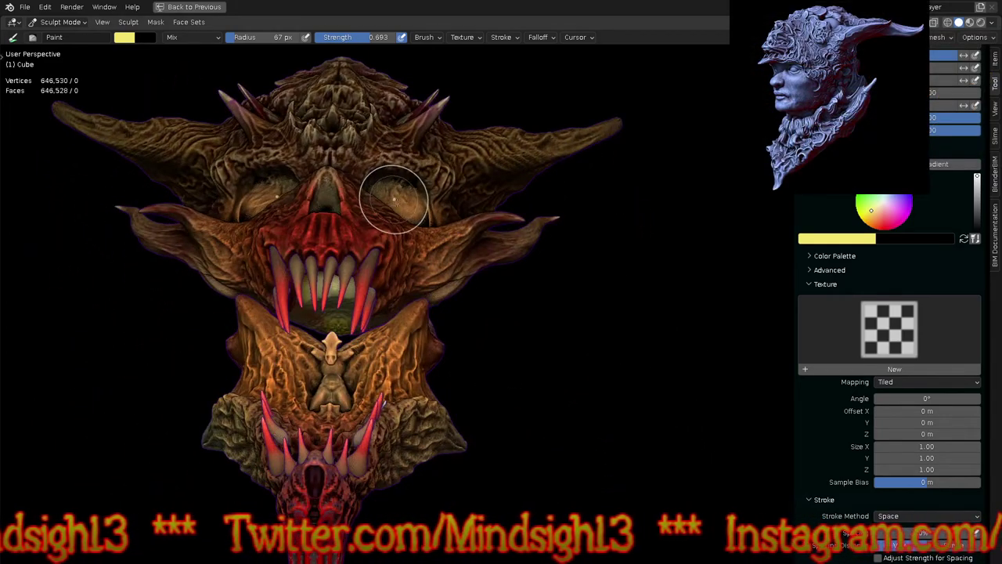
middle_click_drag(426, 179, 450, 248)
scroll(376, 269, "up", 4)
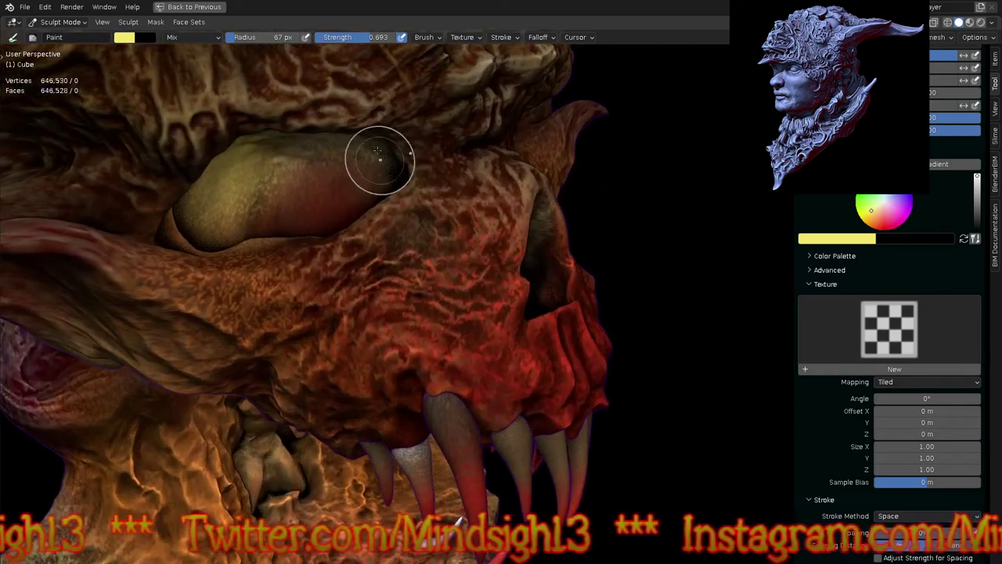
left_click_drag(404, 200, 307, 243)
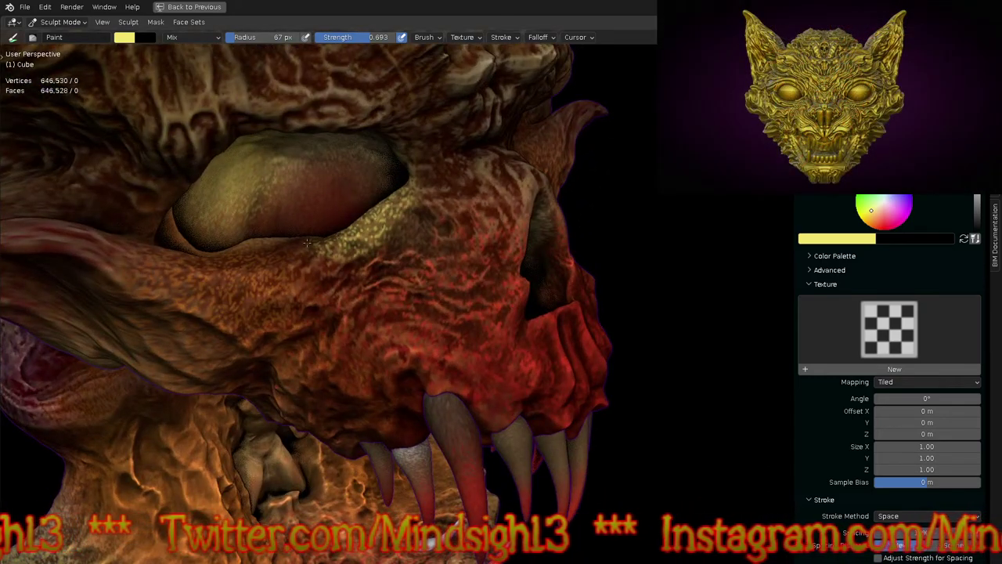
mouse_move(220, 138)
left_mouse_down()
mouse_move(298, 106)
mouse_move(368, 106)
mouse_move(427, 168)
mouse_move(309, 264)
left_mouse_up()
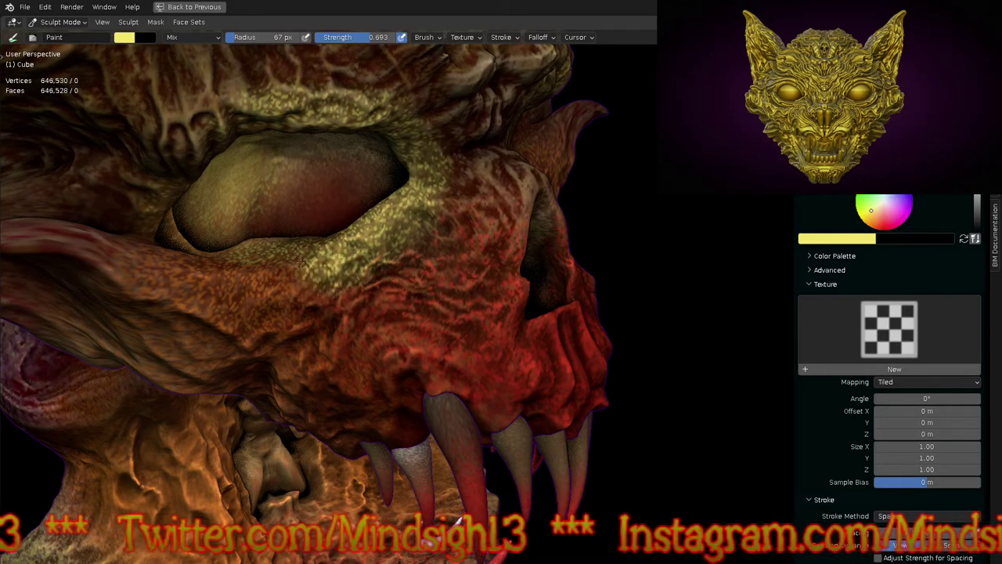
Step: Change the paint colour to a dark muted blue and blend it over the yellow skin around the eye sockets
scroll(279, 342, "down", 6)
mouse_move(433, 404)
middle_mouse_down()
mouse_move(329, 399)
mouse_move(329, 419)
middle_mouse_up()
mouse_move(489, 266)
middle_mouse_down("ctrl")
mouse_move(498, 368)
mouse_move(517, 376)
mouse_move(568, 354)
mouse_move(554, 340)
middle_mouse_up("ctrl")
left_click(909, 205)
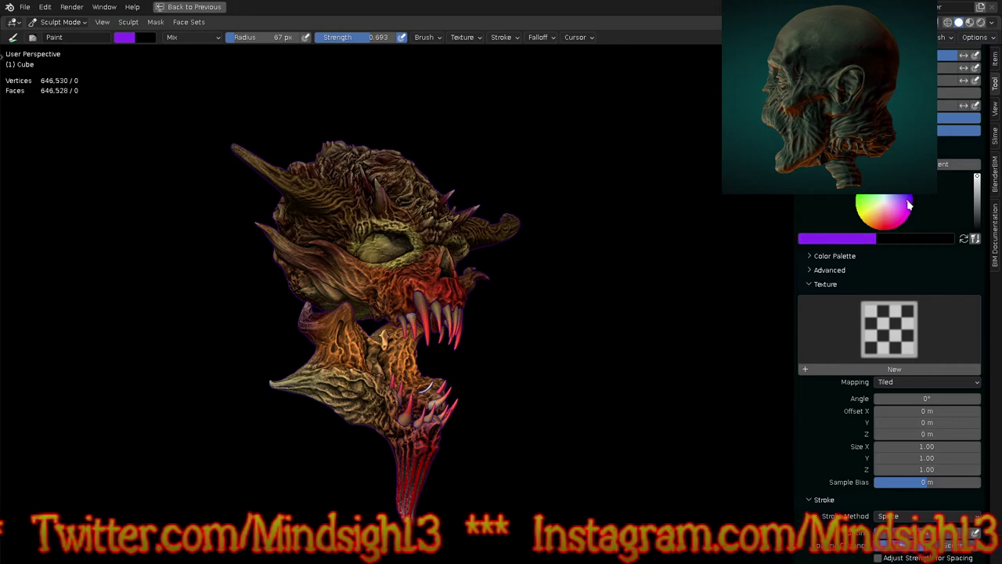
left_click_drag(984, 217, 980, 213)
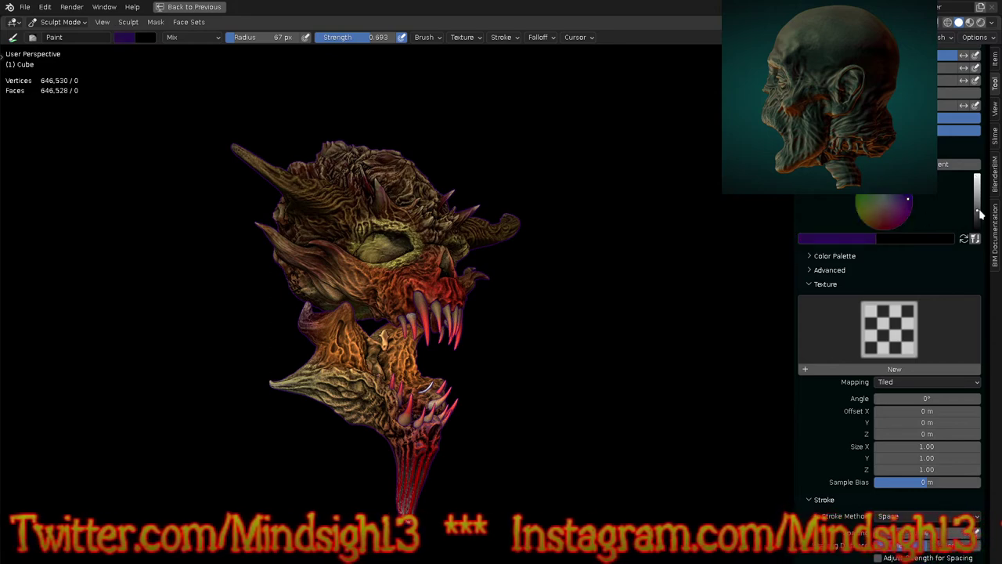
left_click_drag(879, 194, 891, 194)
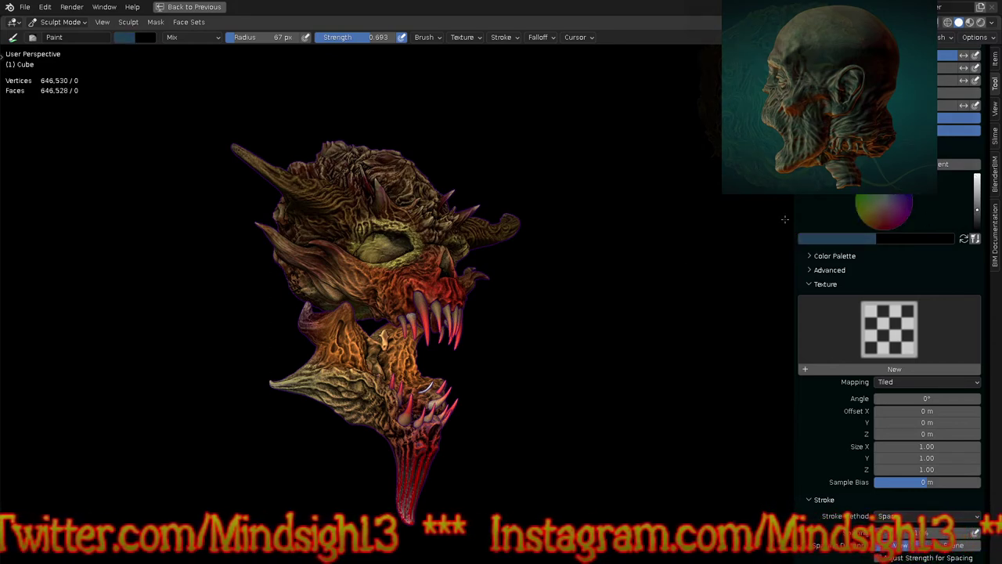
scroll(465, 232, "up", 5)
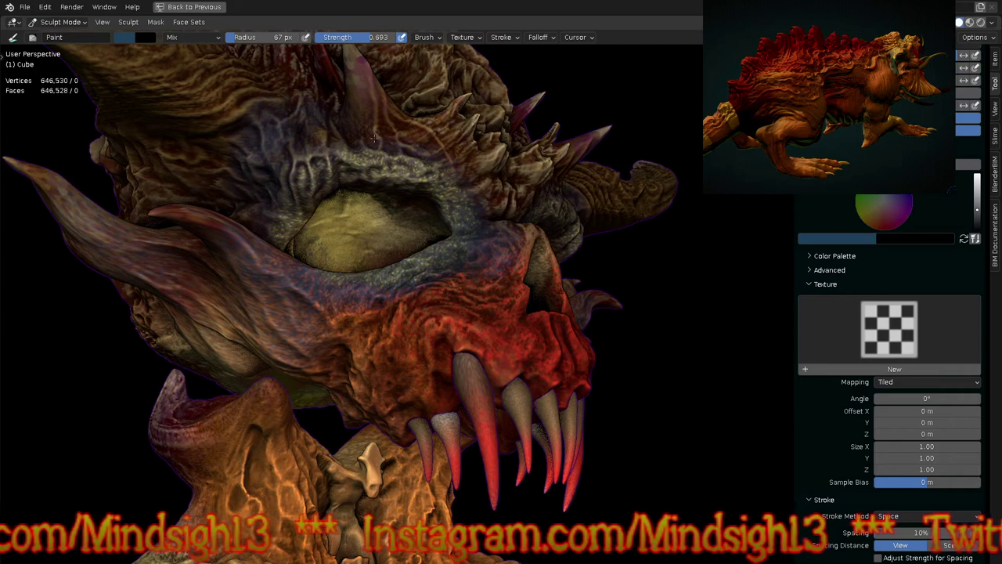
Step: Extend the dark blue across the brow and nose bridge, checking the colouring from the front and side
scroll(472, 244, "down", 8)
mouse_move(595, 266)
middle_mouse_down()
mouse_move(501, 329)
mouse_move(493, 288)
mouse_move(432, 353)
mouse_move(464, 330)
middle_mouse_up()
scroll(464, 330, "up", 3)
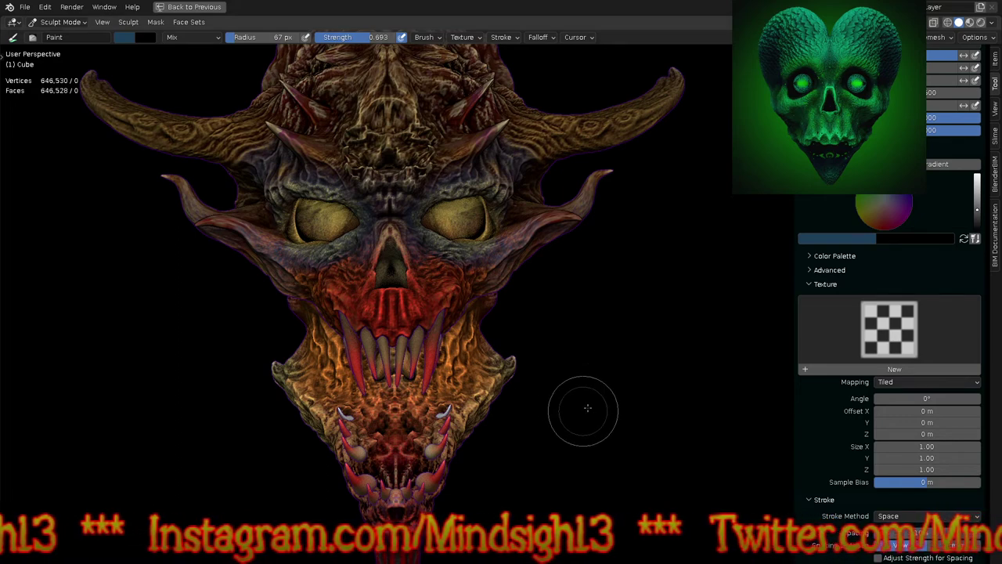
mouse_move(575, 391)
middle_mouse_down()
mouse_move(577, 322)
mouse_move(561, 450)
mouse_move(570, 551)
mouse_move(575, 463)
mouse_move(556, 509)
mouse_move(579, 423)
middle_mouse_up()
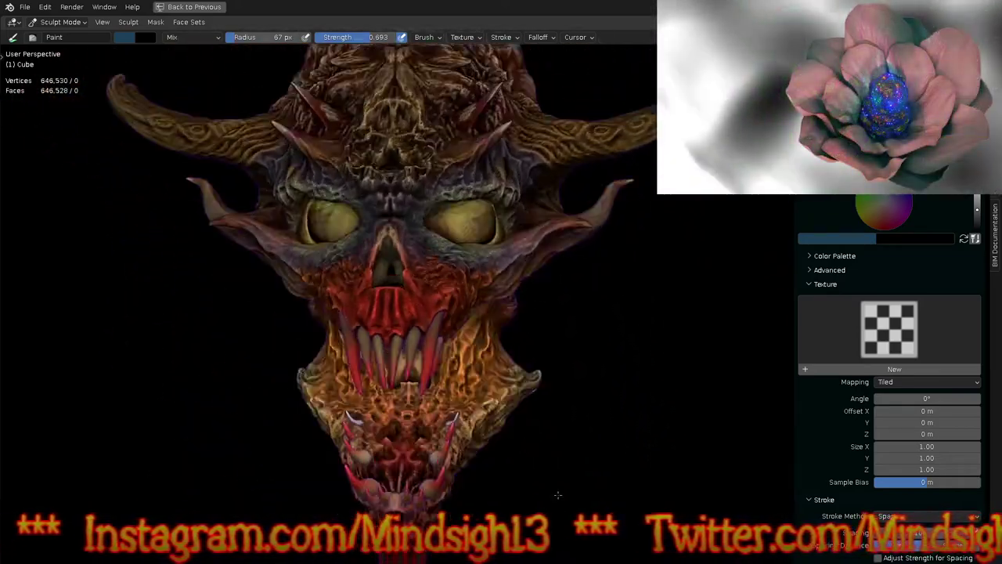
middle_click_drag(600, 331, 513, 337)
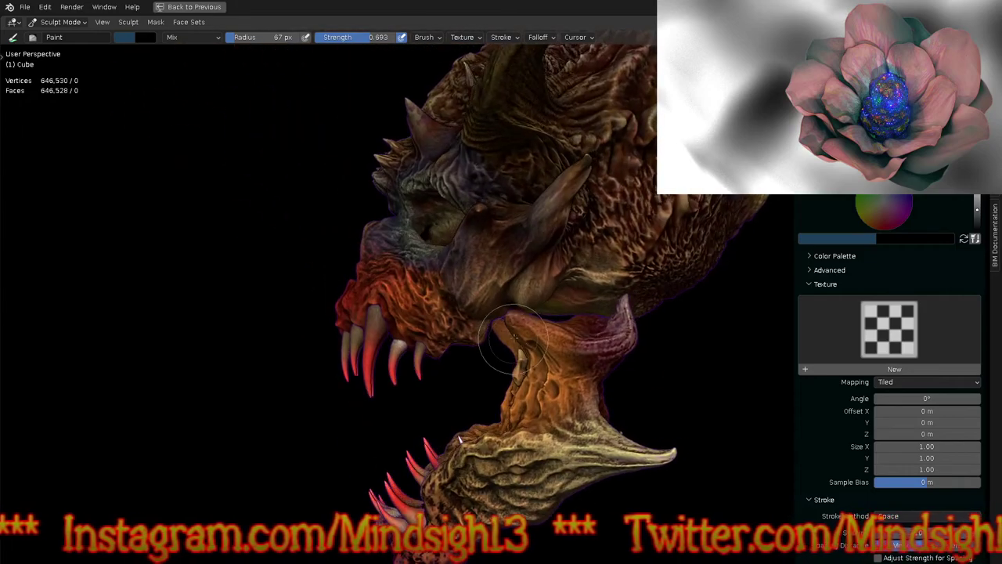
mouse_move(590, 358)
middle_mouse_down()
mouse_move(583, 387)
mouse_move(679, 415)
mouse_move(515, 431)
mouse_move(571, 422)
mouse_move(553, 384)
mouse_move(558, 348)
mouse_move(501, 375)
mouse_move(462, 412)
mouse_move(570, 336)
mouse_move(497, 424)
mouse_move(501, 407)
middle_mouse_up()
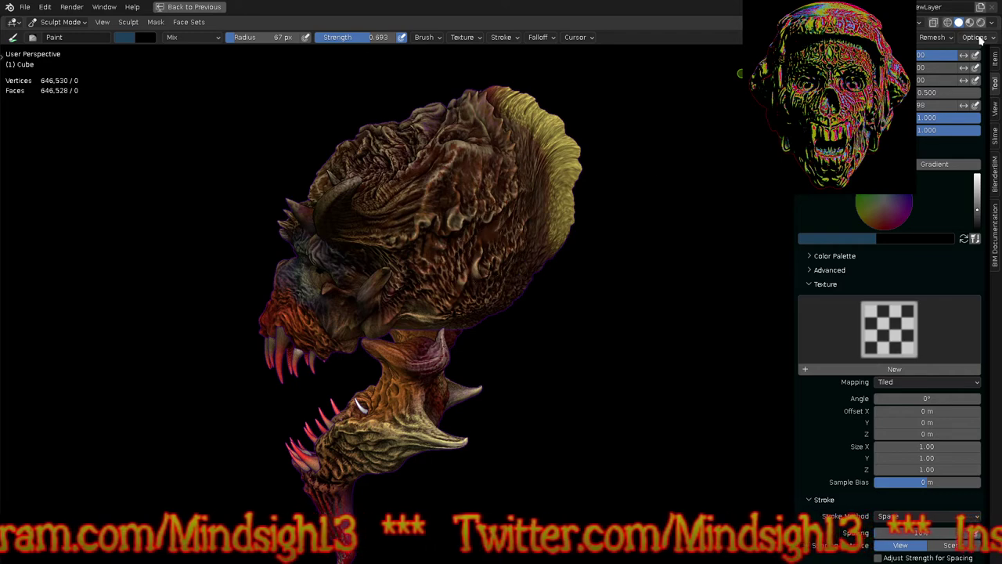
Step: Hide the sidebar and enable Cavity auto-masking for the brush
key("n")
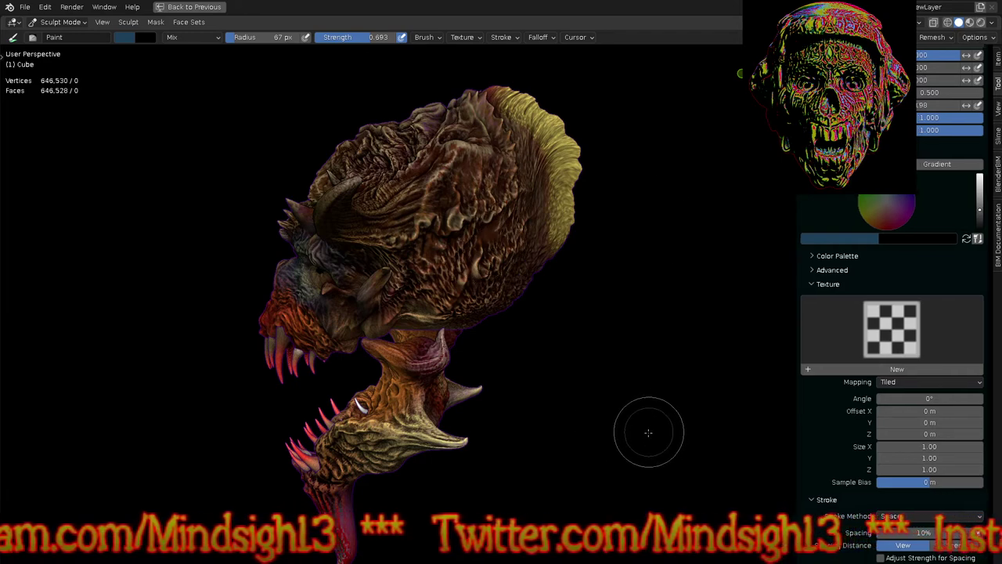
mouse_move(487, 476)
middle_mouse_down()
mouse_move(616, 493)
mouse_move(619, 470)
mouse_move(606, 491)
middle_mouse_up()
mouse_move(515, 480)
middle_mouse_down("shift")
mouse_move(549, 462)
mouse_move(551, 471)
mouse_move(614, 475)
mouse_move(600, 467)
mouse_move(628, 464)
mouse_move(600, 450)
mouse_move(617, 421)
mouse_move(577, 425)
mouse_move(587, 418)
middle_mouse_up("shift")
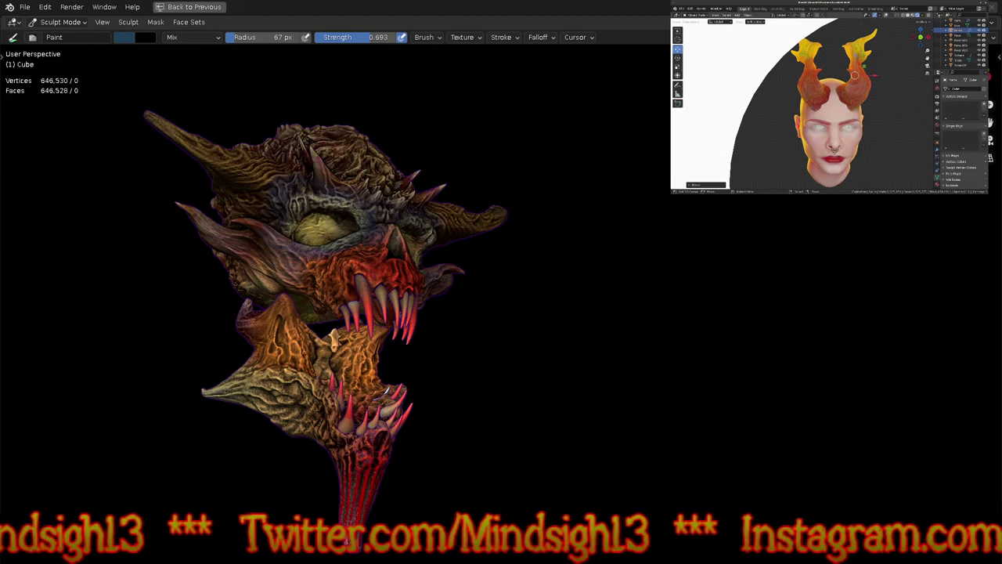
mouse_move(633, 331)
middle_mouse_down()
mouse_move(579, 388)
mouse_move(580, 377)
middle_mouse_up()
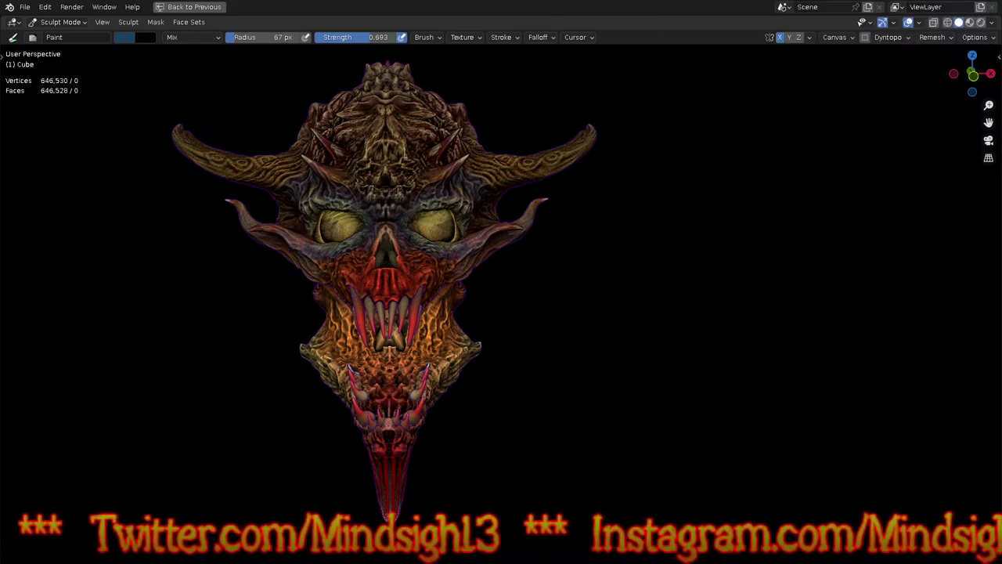
left_click(975, 38)
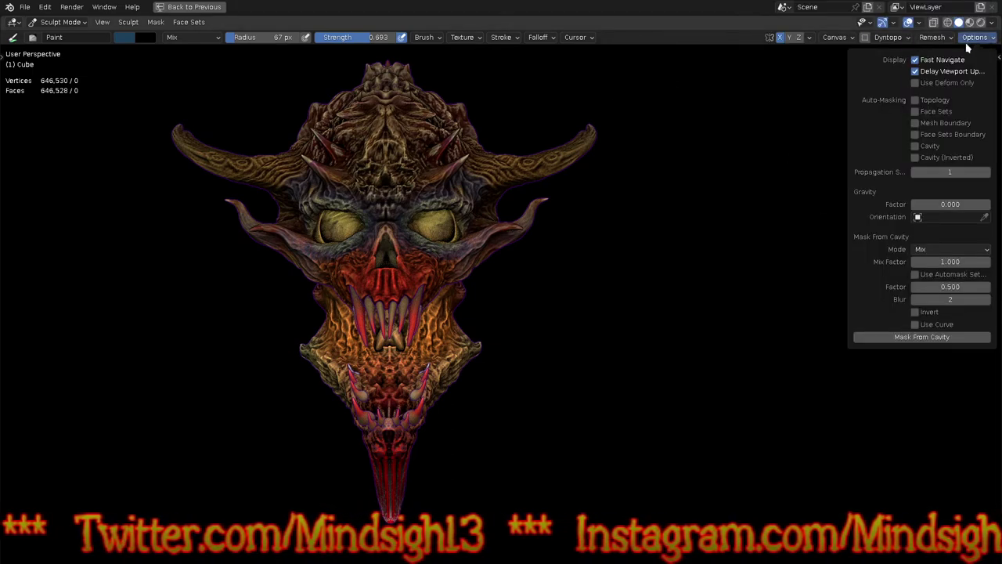
left_click(916, 147)
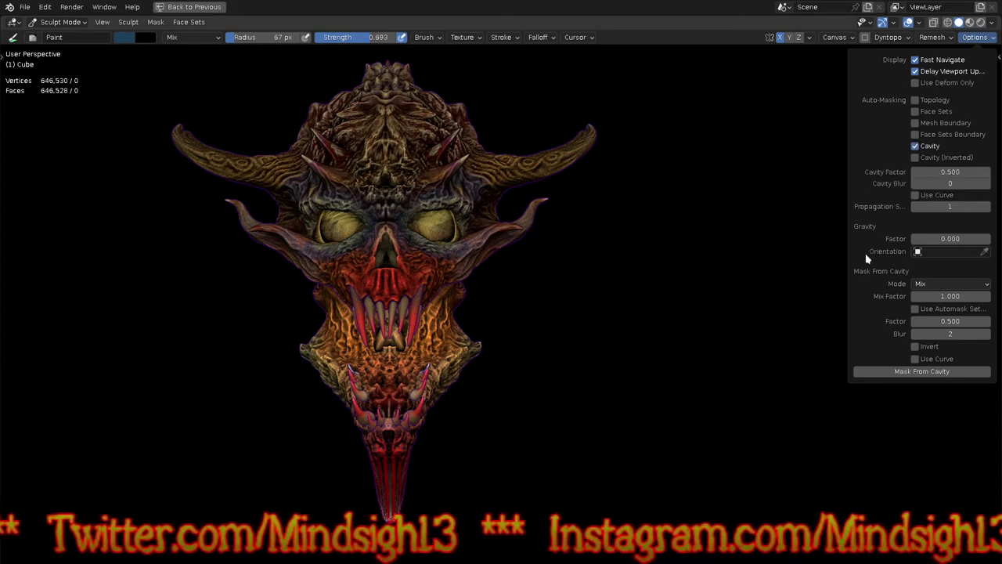
Step: Paint dark blue over the sides of the cranium and the area behind the eyes using the cavity mask
mouse_move(550, 333)
middle_mouse_down()
mouse_move(566, 318)
mouse_move(607, 316)
mouse_move(581, 331)
mouse_move(582, 298)
mouse_move(487, 227)
middle_mouse_up()
scroll(449, 220, "up", 2)
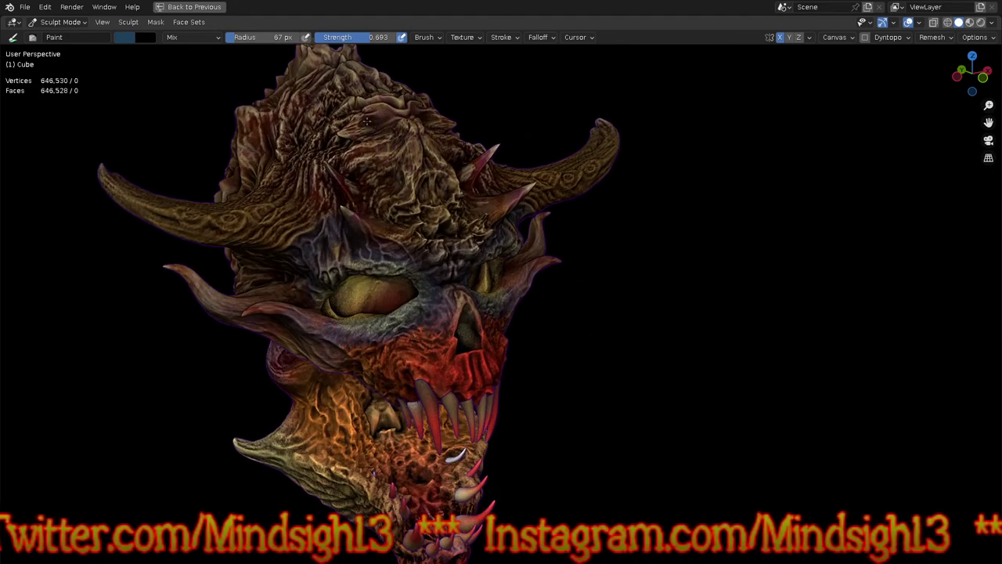
middle_click_drag(501, 212, 485, 168)
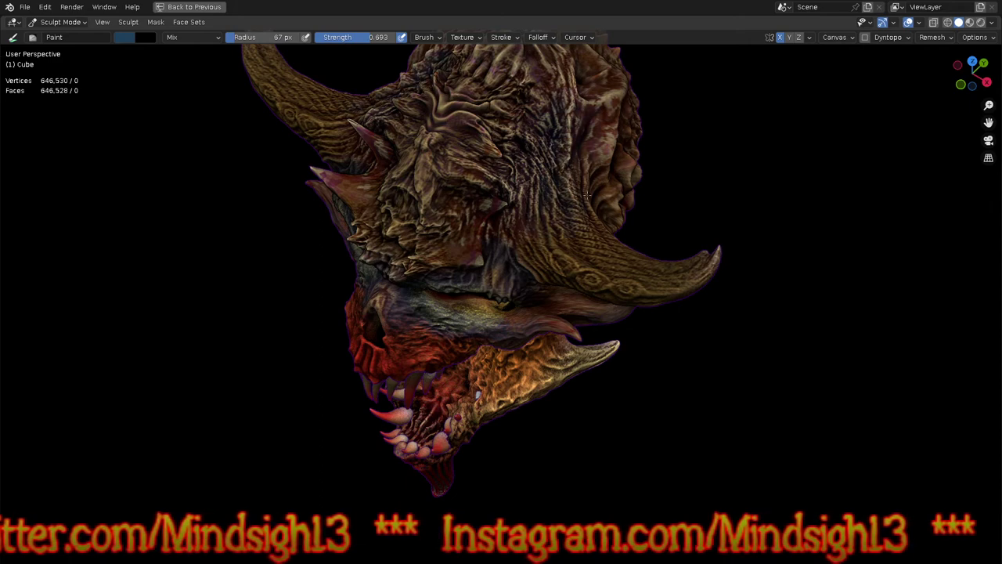
mouse_move(632, 157)
middle_mouse_down()
mouse_move(698, 177)
mouse_move(608, 195)
middle_mouse_up()
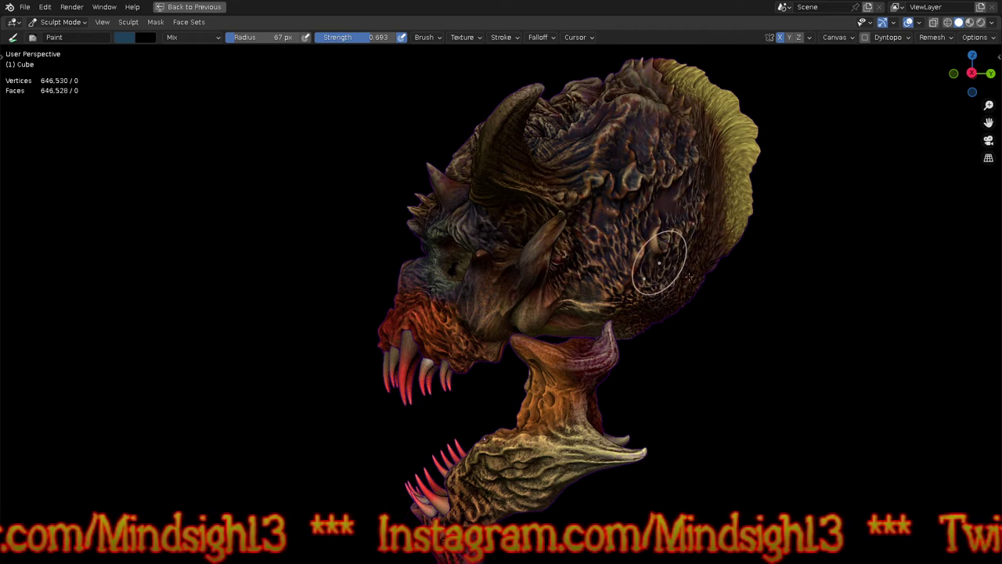
middle_click_drag(768, 271, 620, 266, "shift")
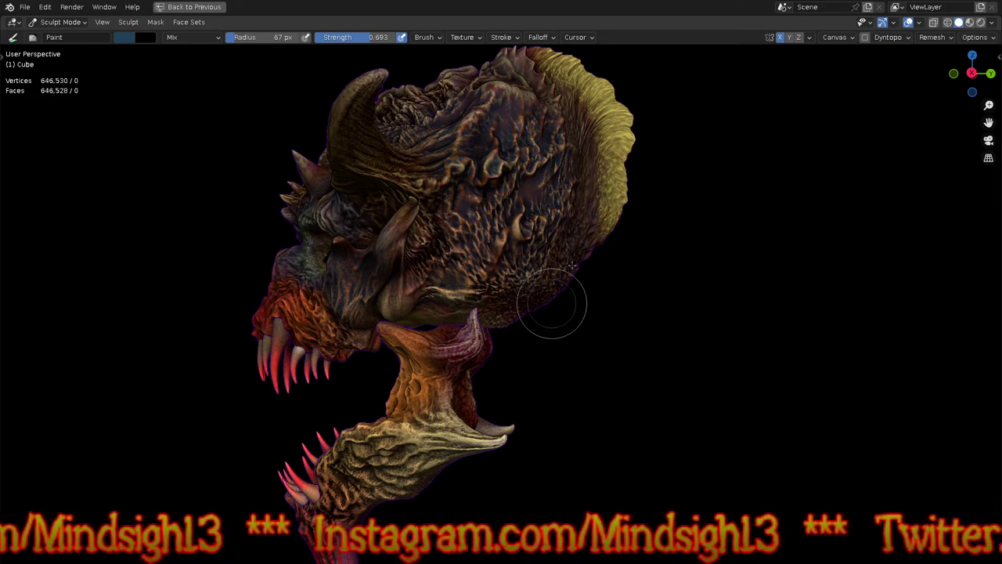
Step: Tint the large horn bases, the undersides of the cheek horns and the chin ridges dark blue
middle_click_drag(537, 202, 608, 266)
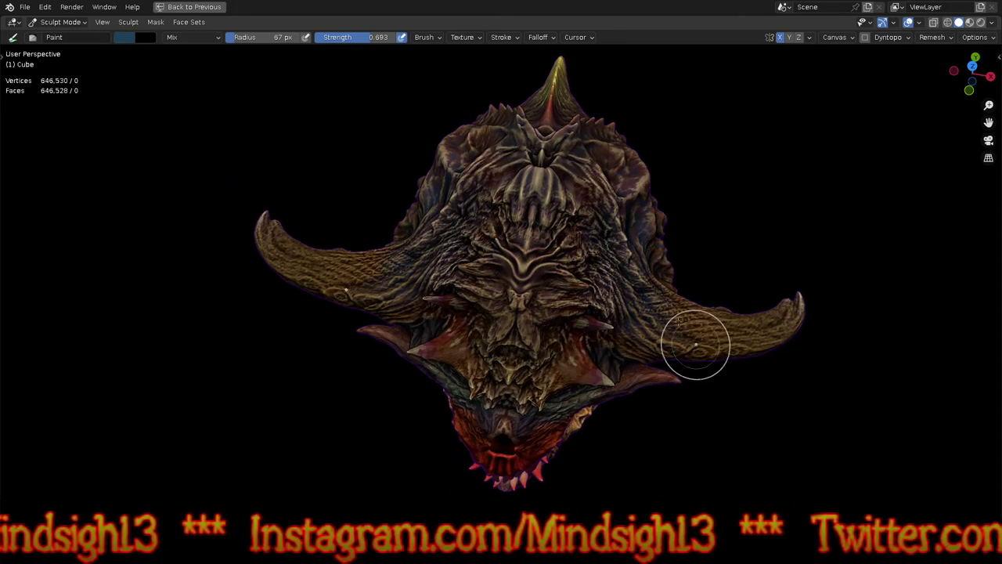
middle_click_drag(709, 339, 689, 302)
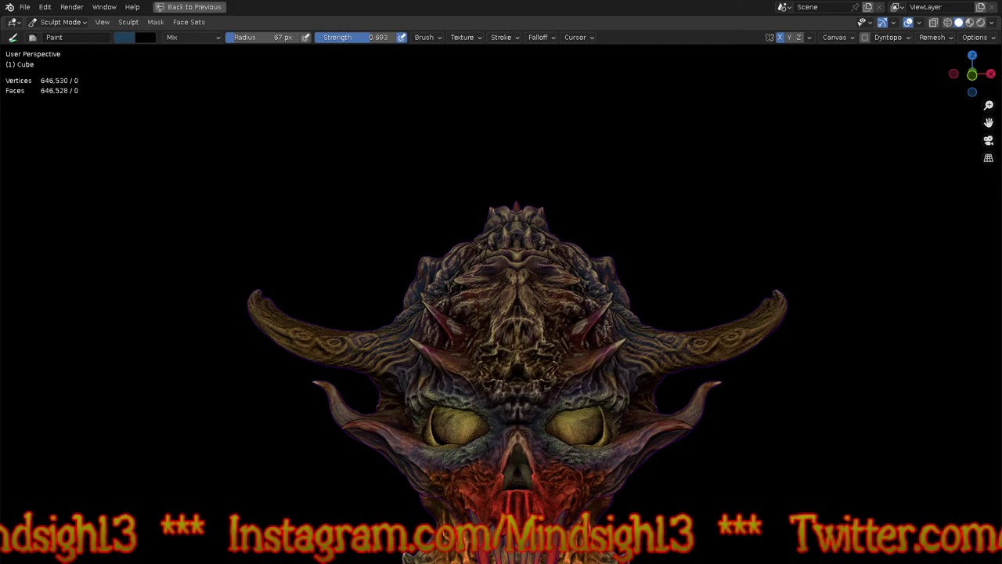
mouse_move(630, 400)
middle_mouse_down()
mouse_move(548, 306)
mouse_move(548, 275)
mouse_move(470, 207)
mouse_move(426, 138)
middle_mouse_up()
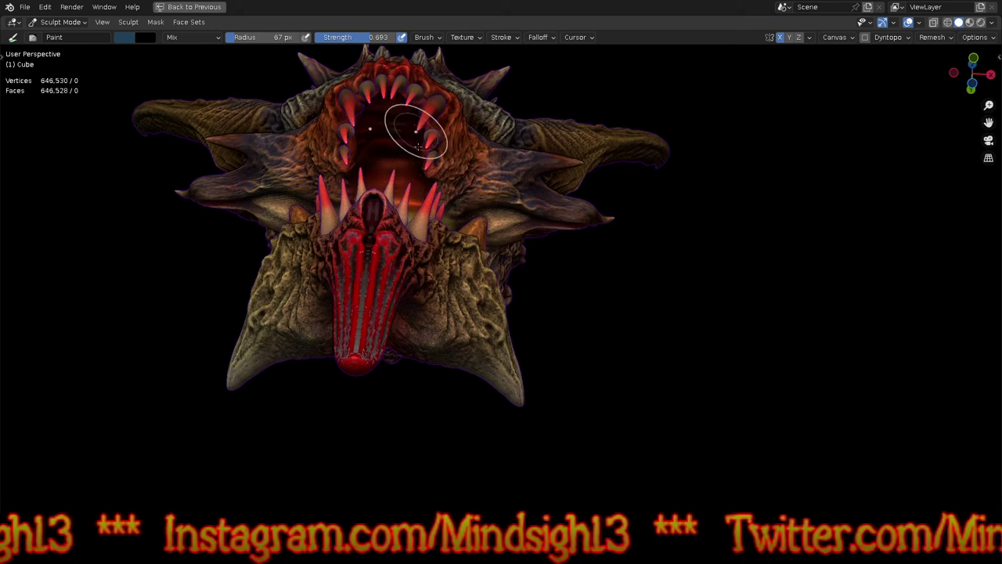
Step: Switch sculpting to the lower jaw, tint its rear hinge area dark blue, and check the colouring from the side and front
middle_click_drag(368, 265, 381, 235)
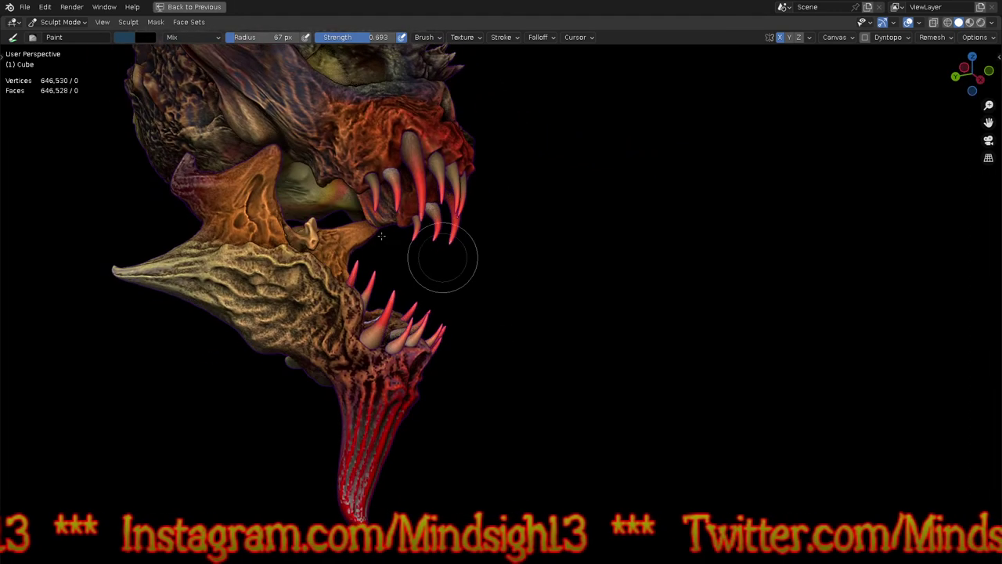
middle_click_drag(406, 311, 435, 354)
key("alt+q")
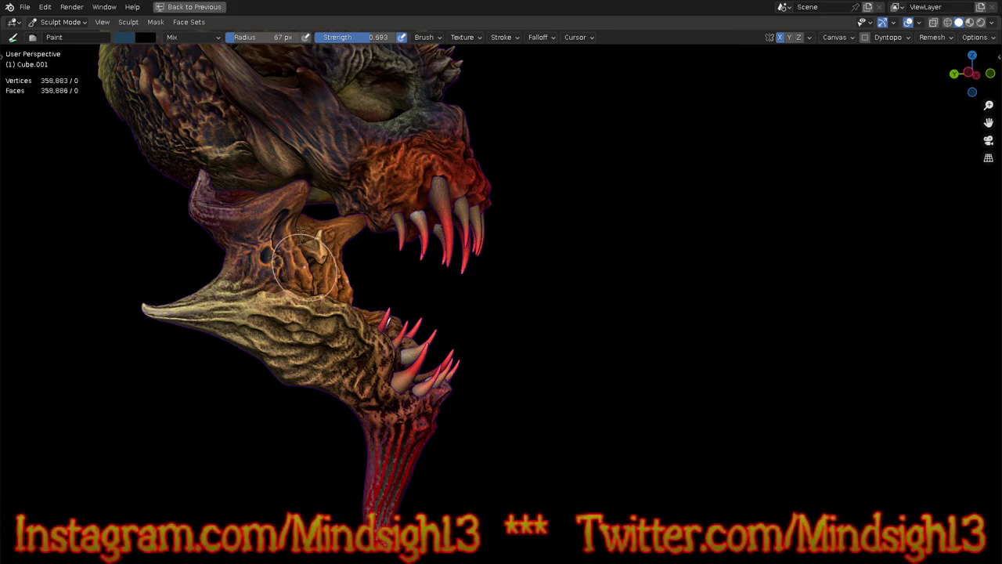
middle_click_drag(385, 331, 388, 352)
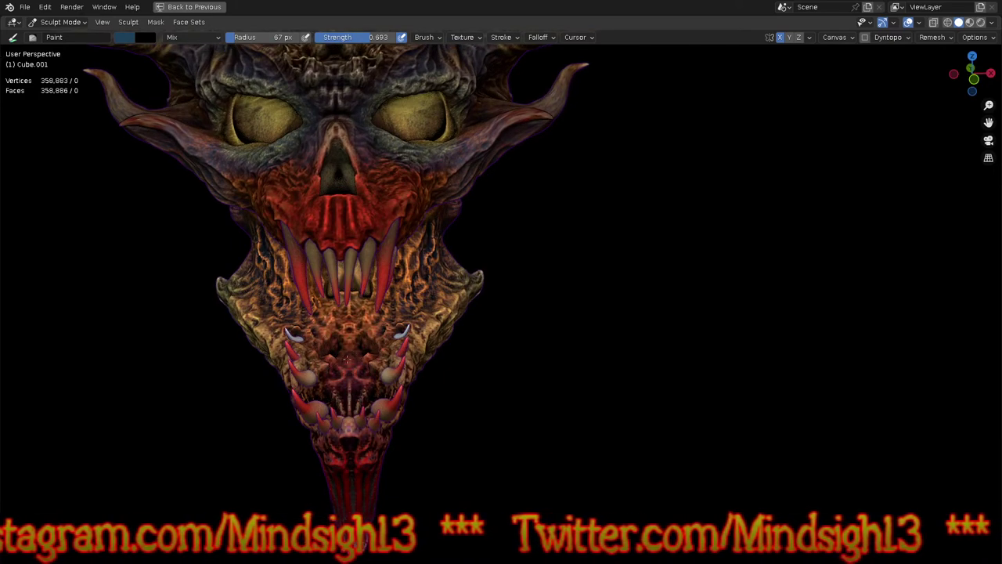
mouse_move(374, 411)
middle_mouse_down()
mouse_move(502, 433)
mouse_move(512, 340)
mouse_move(490, 392)
mouse_move(522, 342)
mouse_move(584, 350)
mouse_move(570, 314)
mouse_move(535, 342)
mouse_move(534, 309)
middle_mouse_up()
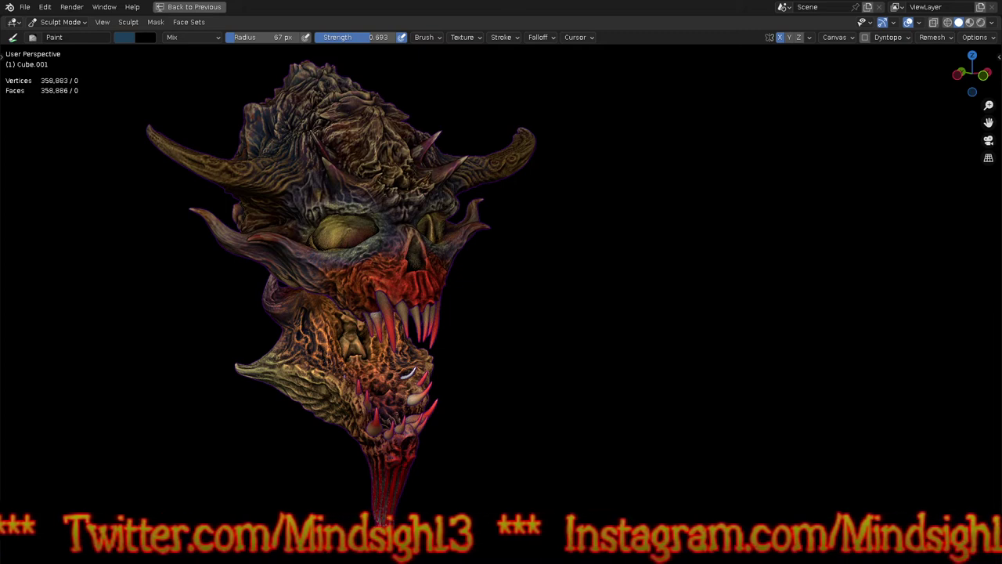
mouse_move(600, 405)
middle_mouse_down()
mouse_move(538, 419)
mouse_move(532, 399)
middle_mouse_up()
Step: Try the glowing yellow-to-red matcap for the viewport shading and view the skull from the front with it
left_click(993, 23)
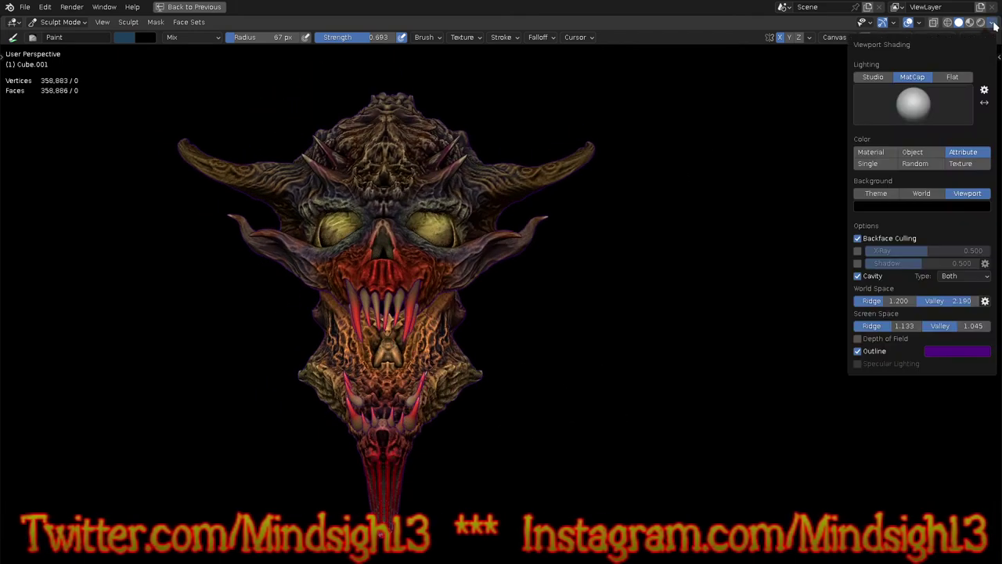
left_click(919, 112)
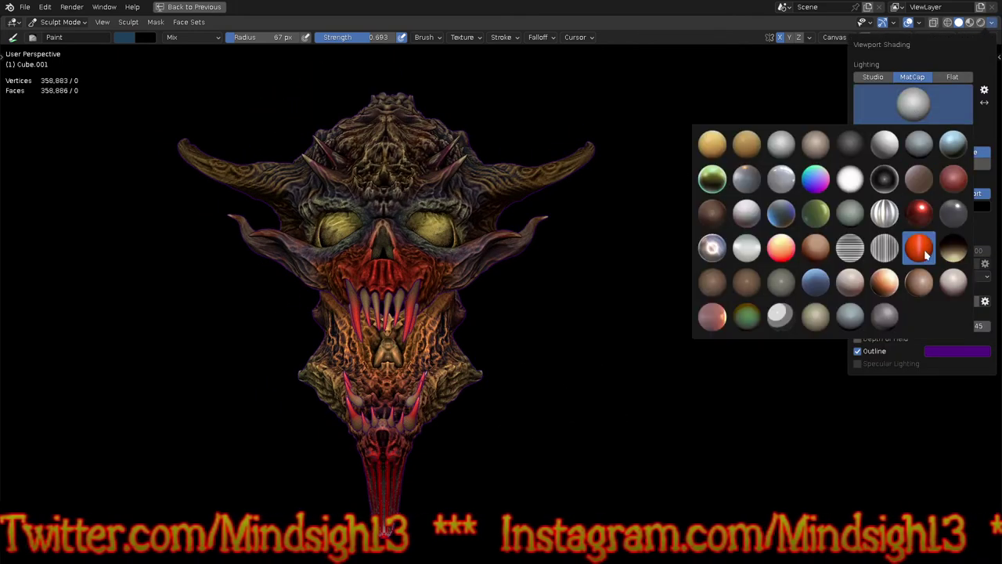
left_click(790, 249)
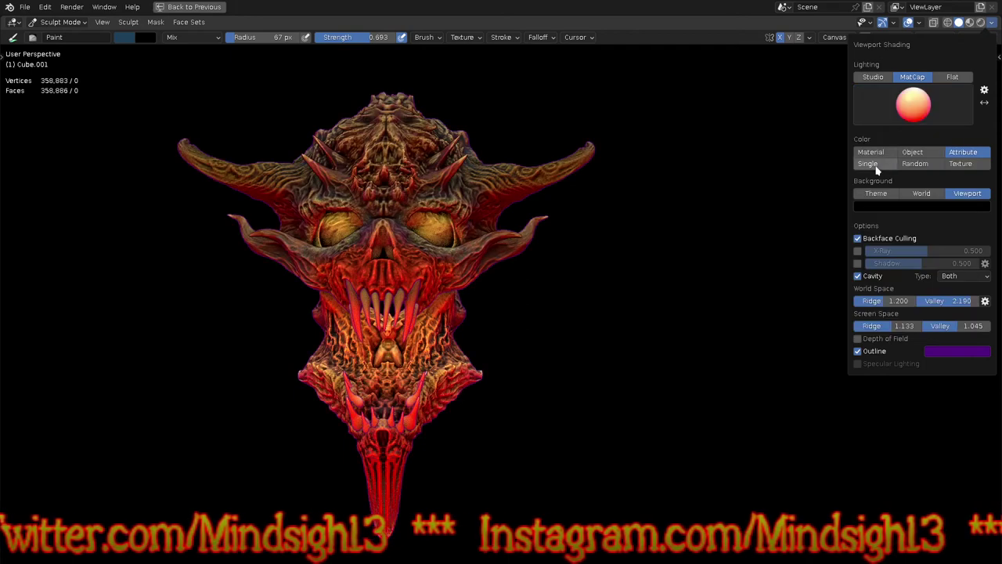
mouse_move(667, 300)
middle_mouse_down()
mouse_move(813, 302)
mouse_move(814, 318)
mouse_move(931, 273)
mouse_move(931, 219)
mouse_move(911, 237)
mouse_move(671, 321)
mouse_move(676, 306)
middle_mouse_up()
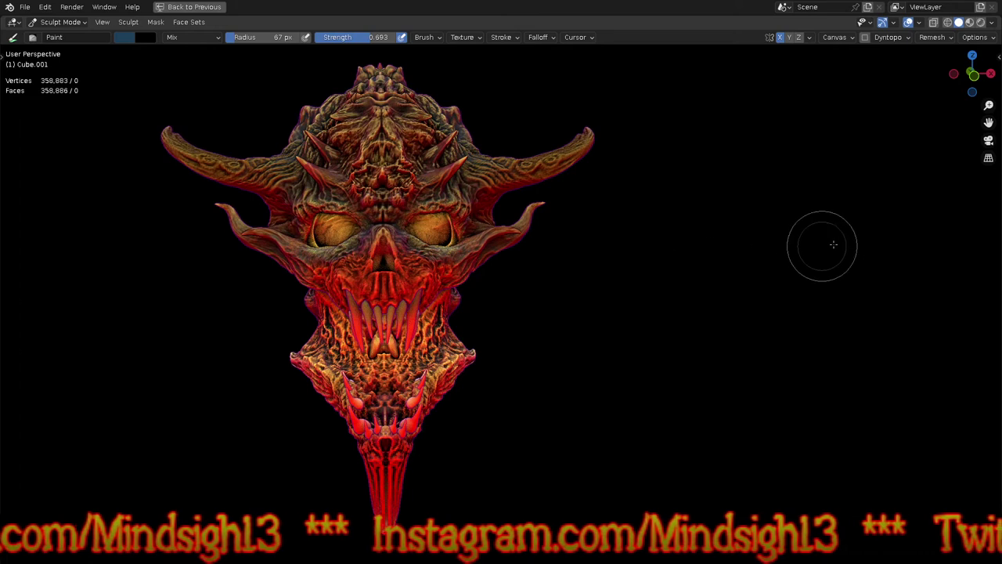
mouse_move(769, 340)
middle_mouse_down()
mouse_move(716, 334)
mouse_move(719, 347)
middle_mouse_up()
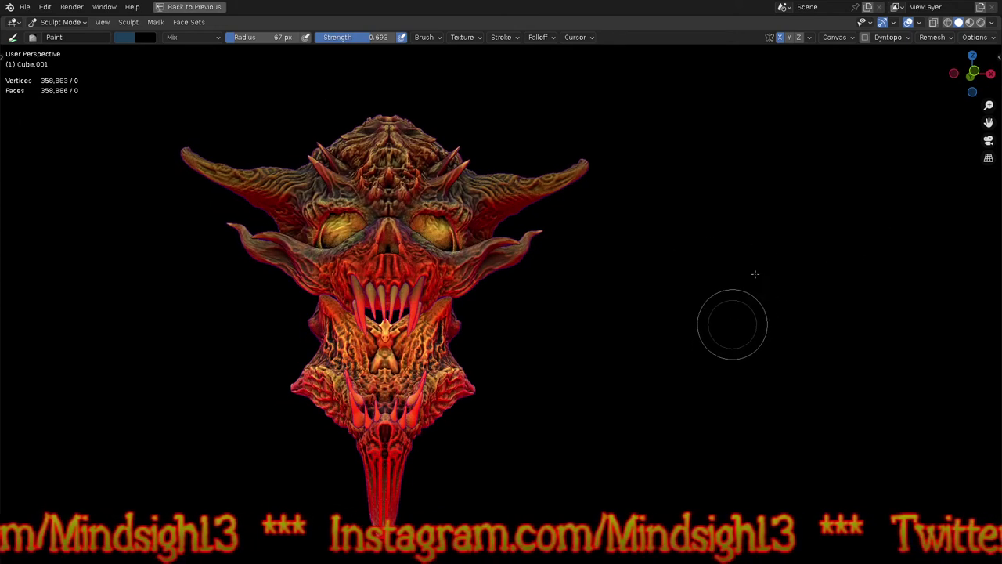
Step: Apply the orange-red matcap to the viewport and set the world-space cavity valley to 1.157
left_click(992, 22)
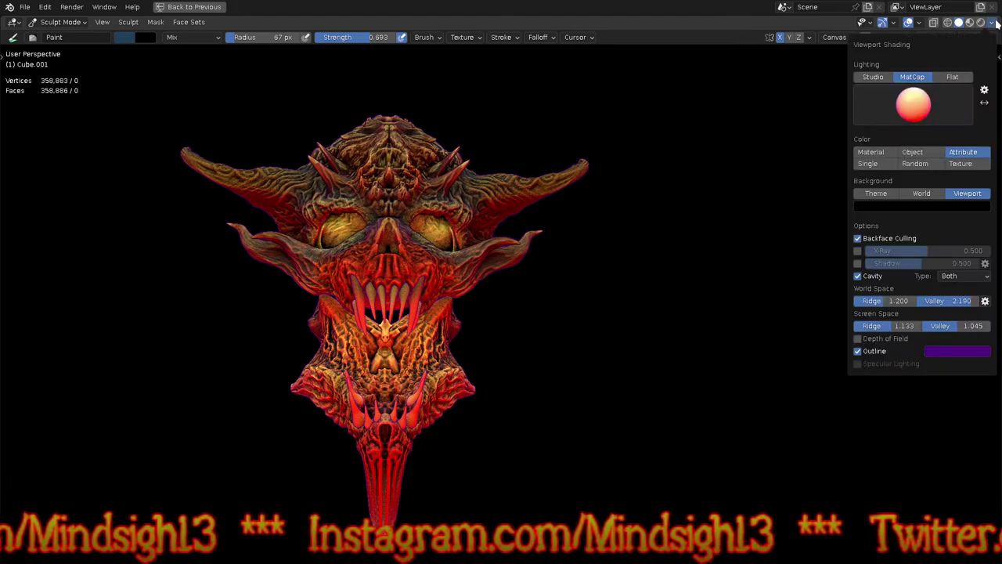
left_click(916, 104)
left_click(919, 247)
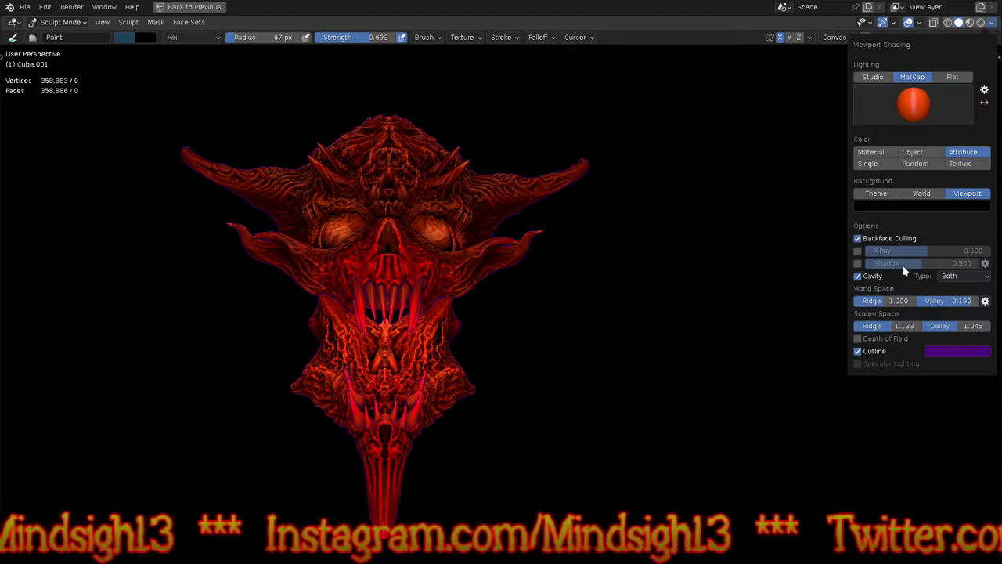
left_click_drag(955, 303, 930, 303)
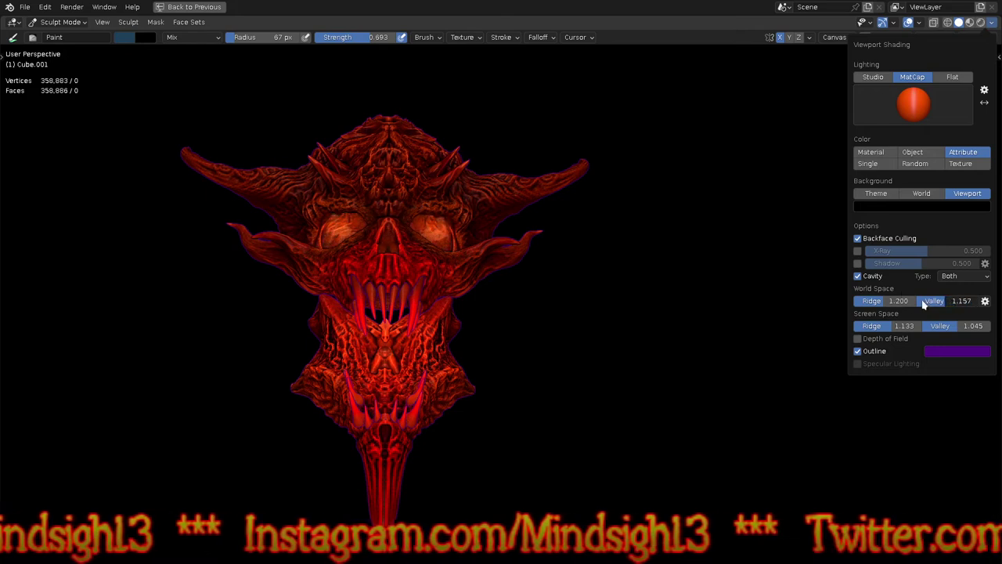
Step: Enable viewport shadows with a strength of 0.864 and adjust the shadow light direction
left_click(860, 264)
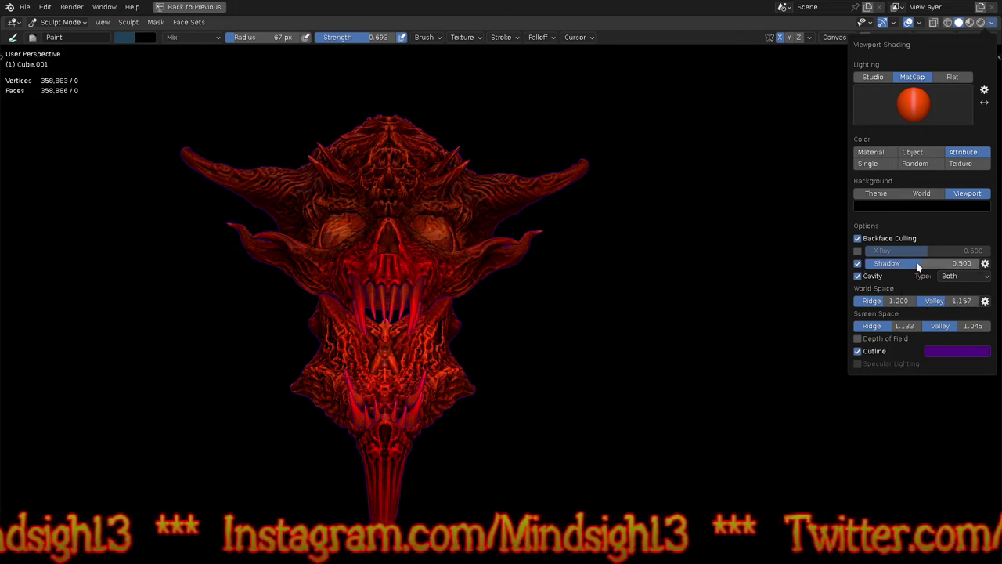
left_click_drag(908, 267, 954, 267)
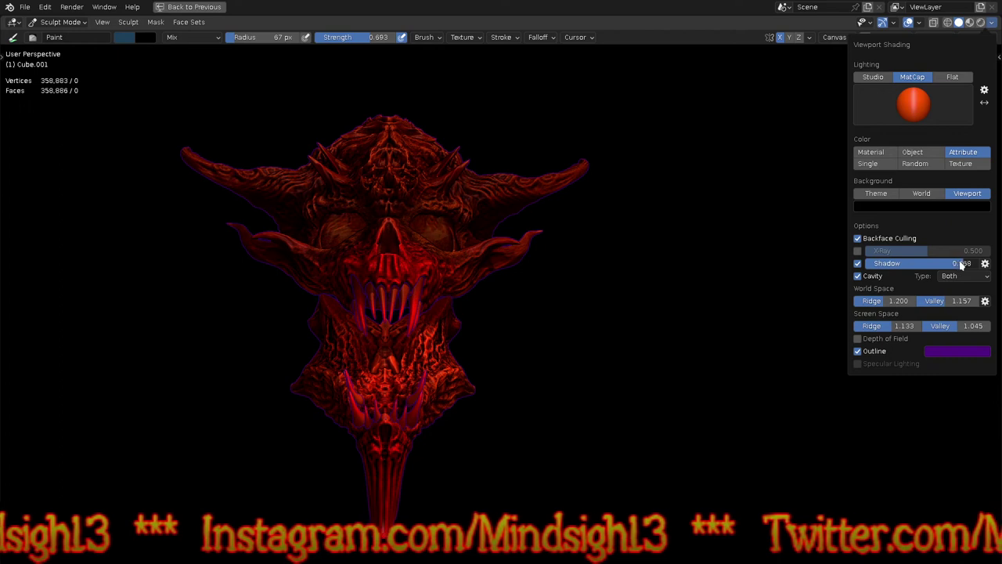
left_click(986, 264)
left_click_drag(949, 296, 921, 360)
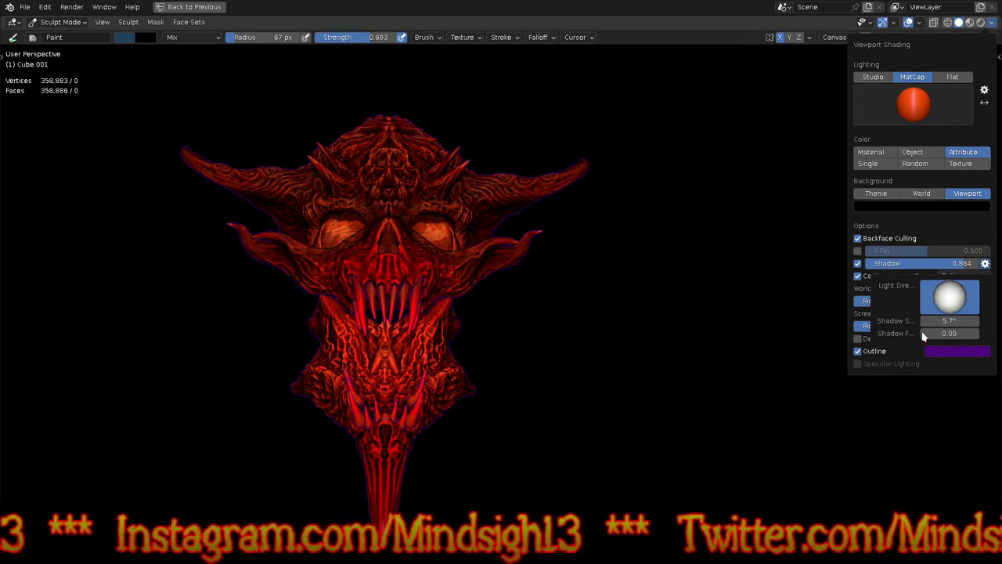
mouse_move(923, 329)
left_mouse_down()
mouse_move(925, 292)
mouse_move(923, 338)
left_mouse_up()
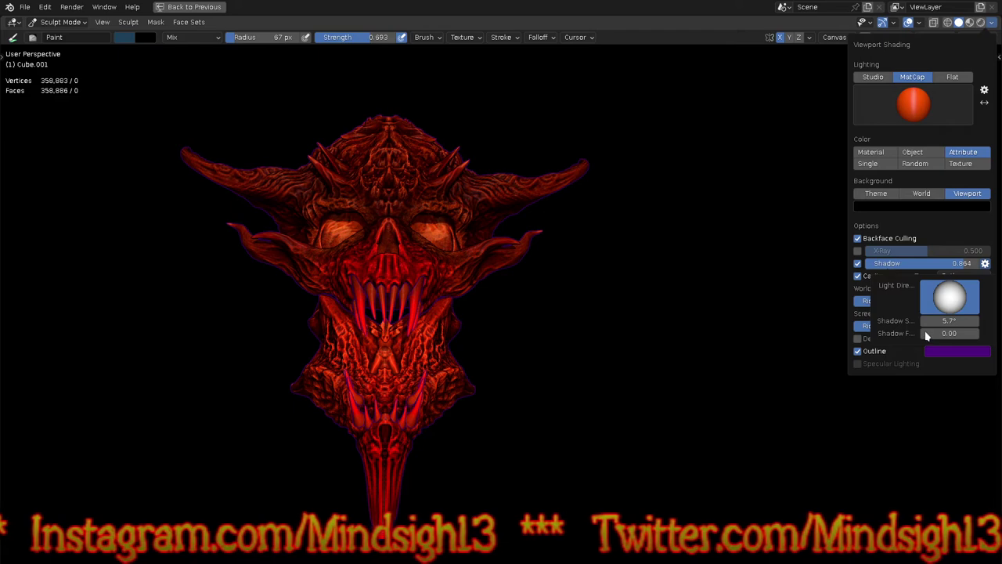
mouse_move(545, 417)
middle_mouse_down()
mouse_move(671, 430)
mouse_move(467, 410)
mouse_move(539, 430)
mouse_move(552, 443)
mouse_move(543, 425)
mouse_move(533, 460)
middle_mouse_up()
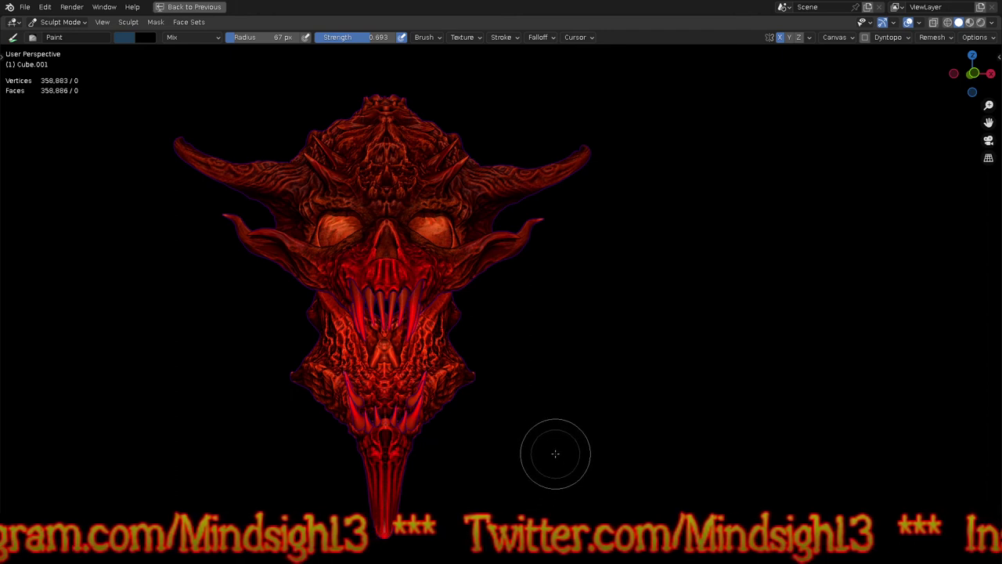
Step: Restore the full window layout and switch to the Shading workspace with the skull in view
key("ctrl+space")
middle_click_drag(531, 314, 525, 340)
middle_click_drag(438, 360, 415, 298, "ctrl")
mouse_move(440, 299)
middle_mouse_down("shift")
mouse_move(494, 305)
mouse_move(533, 340)
mouse_move(555, 340)
mouse_move(541, 291)
middle_mouse_up("shift")
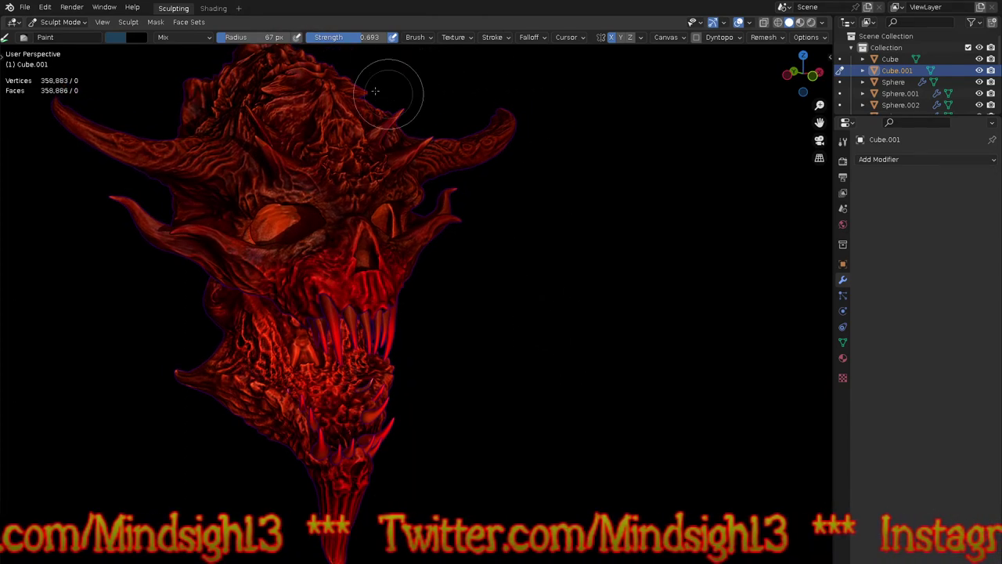
left_click(213, 9)
mouse_move(345, 188)
middle_mouse_down()
mouse_move(441, 277)
mouse_move(511, 278)
middle_mouse_up()
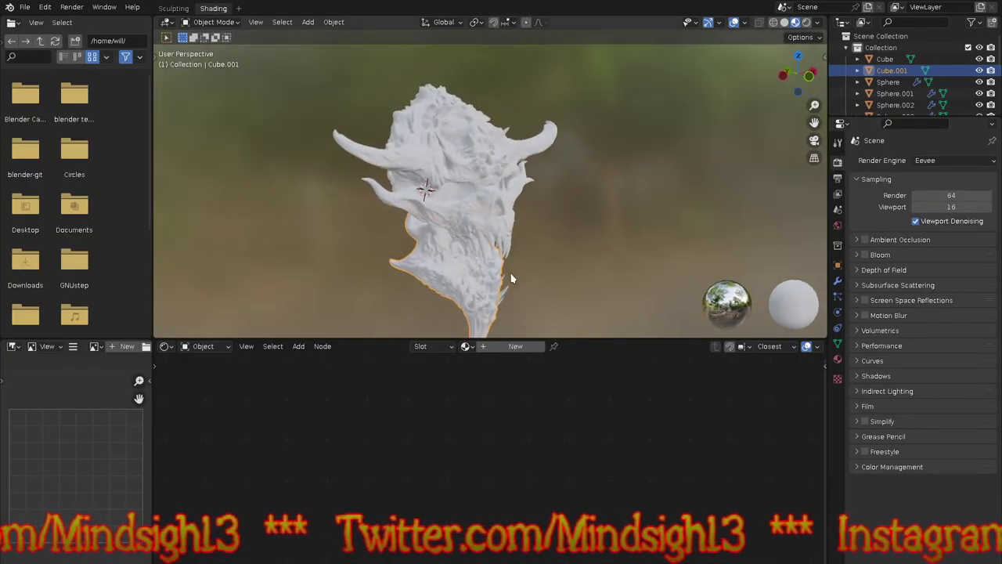
scroll(505, 290, "up", 2)
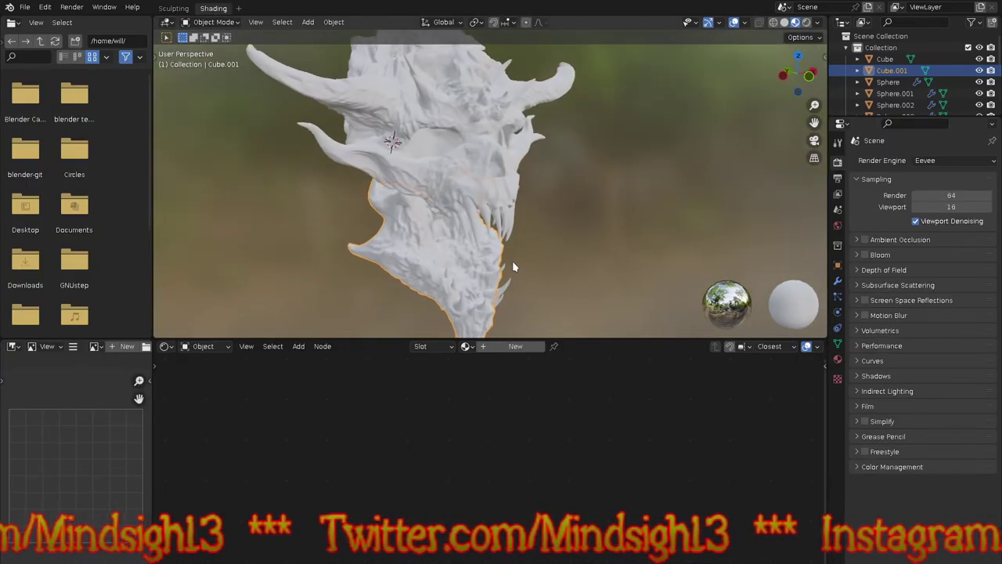
Step: Create a new material on the lower jaw and feed its Base Color from a Color Attribute node set to Color
left_click(495, 355)
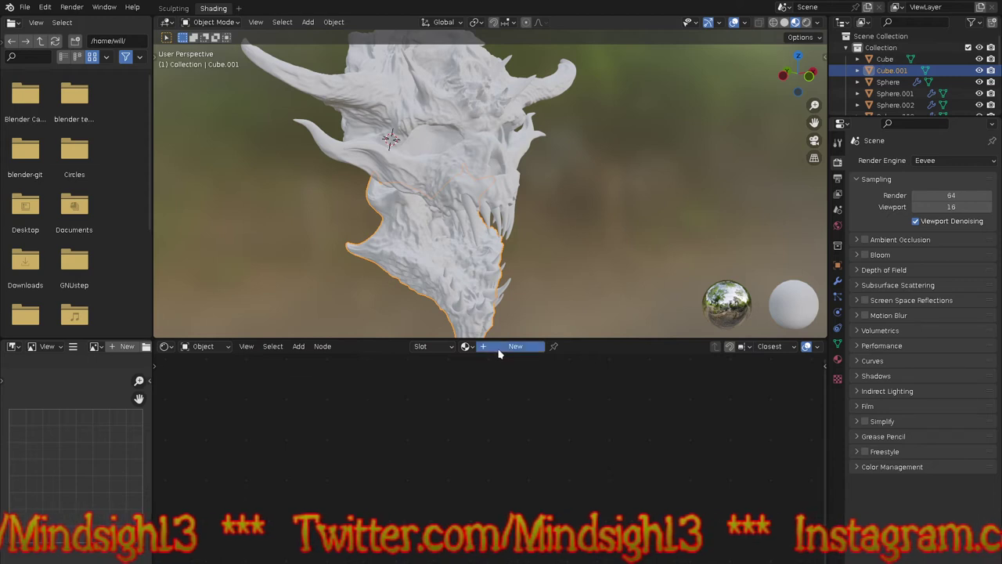
key("shift+a")
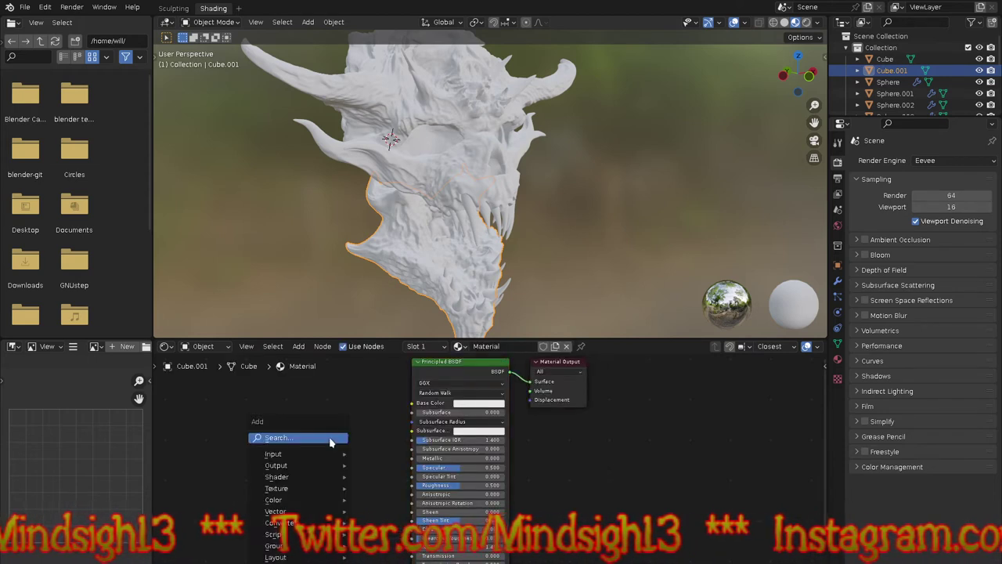
mouse_move(332, 457)
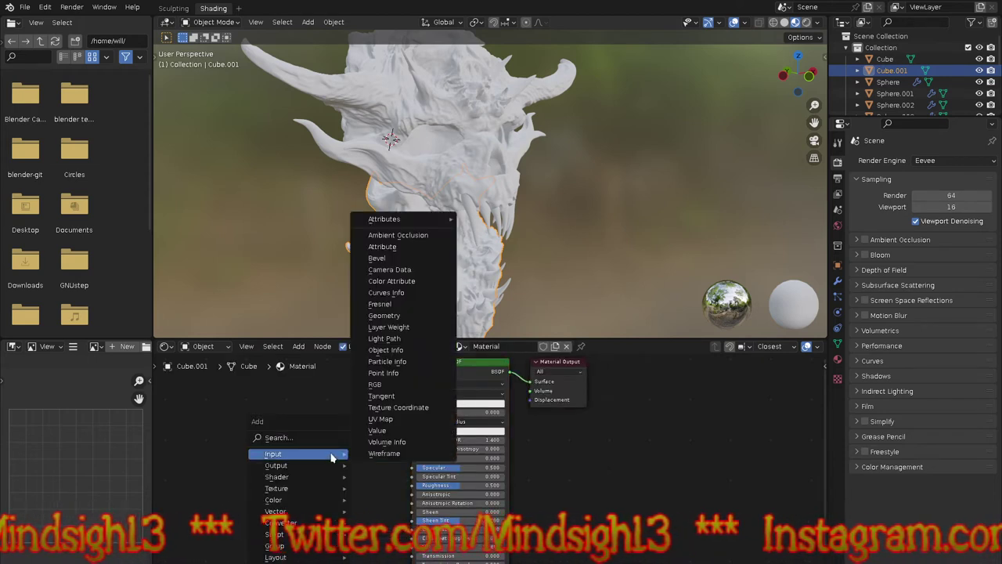
left_click(389, 281)
left_click(290, 402)
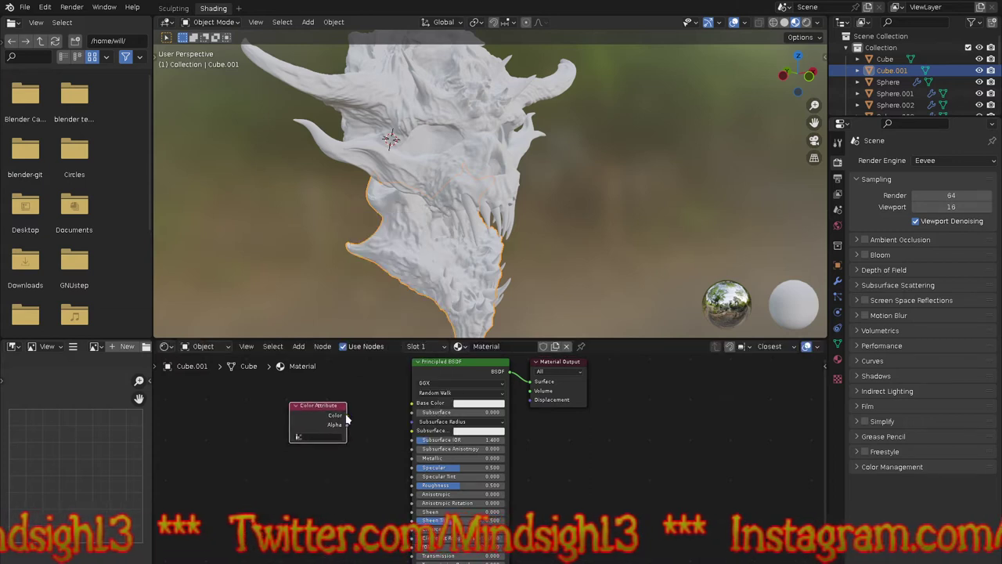
left_click_drag(346, 415, 415, 404)
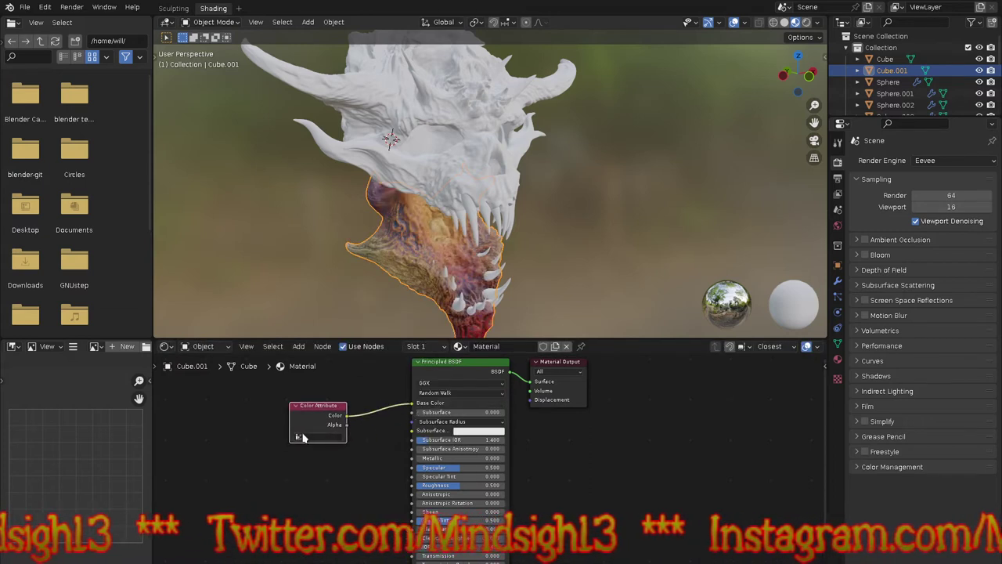
left_click(303, 449)
Step: Assign the lower jaw's existing material, Material, to the horned cranium
scroll(465, 214, "up", 4)
middle_click_drag(452, 264, 504, 222)
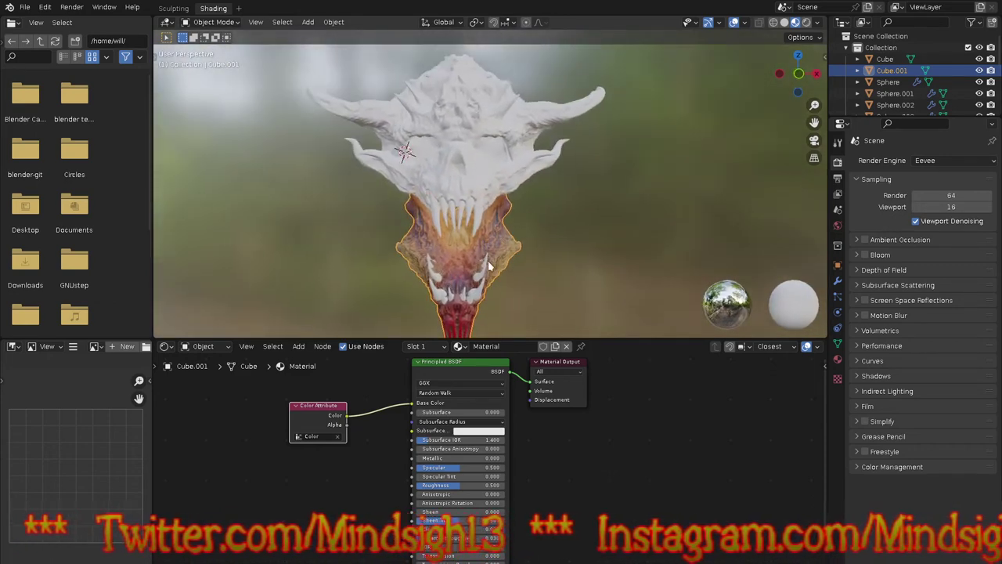
left_click(504, 177)
left_click(470, 346)
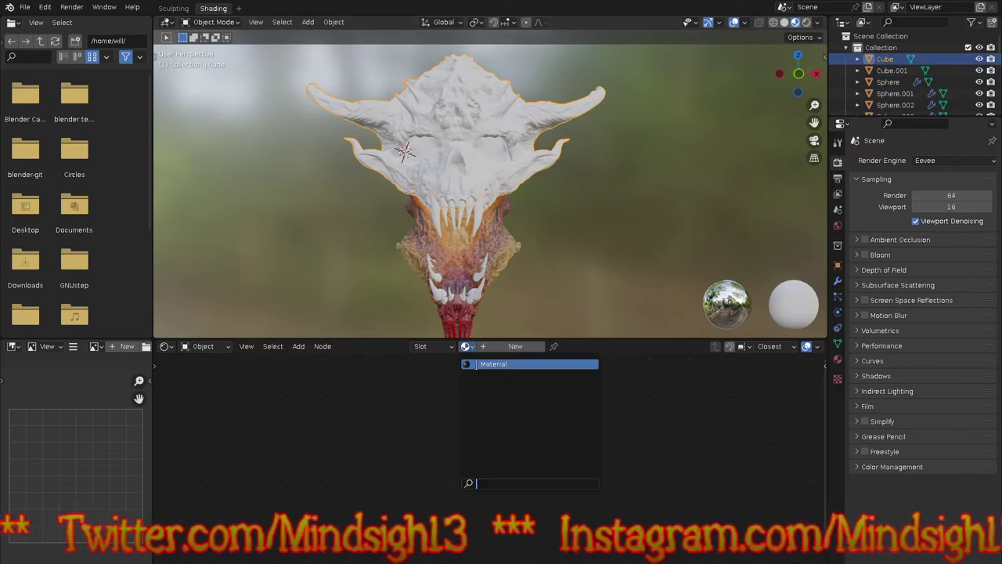
left_click(509, 363)
Step: Assign Material to the large upper fangs and the two inner pairs of front upper teeth
middle_click_drag(391, 245, 436, 279)
scroll(437, 280, "up", 4)
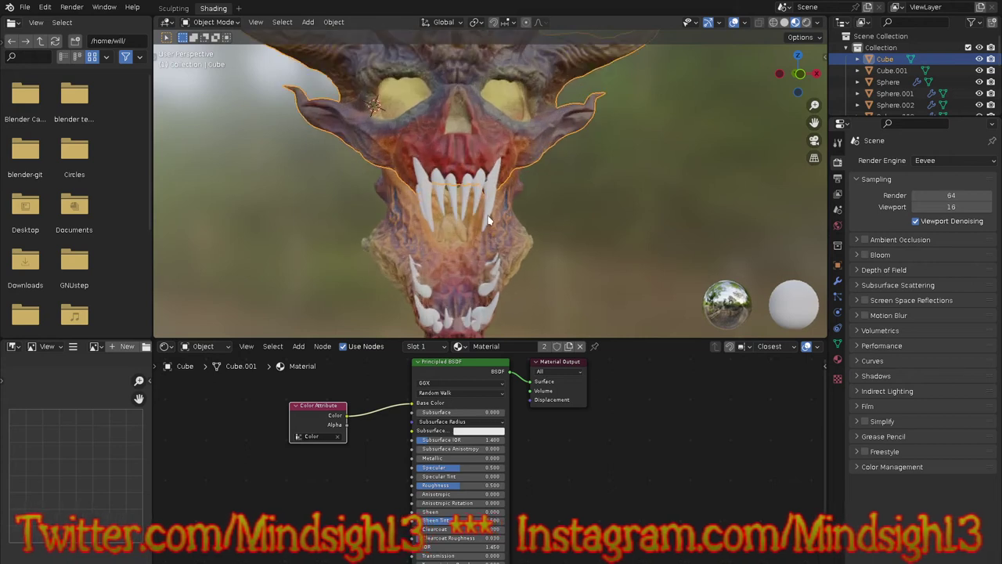
left_click(483, 246)
left_click(466, 346)
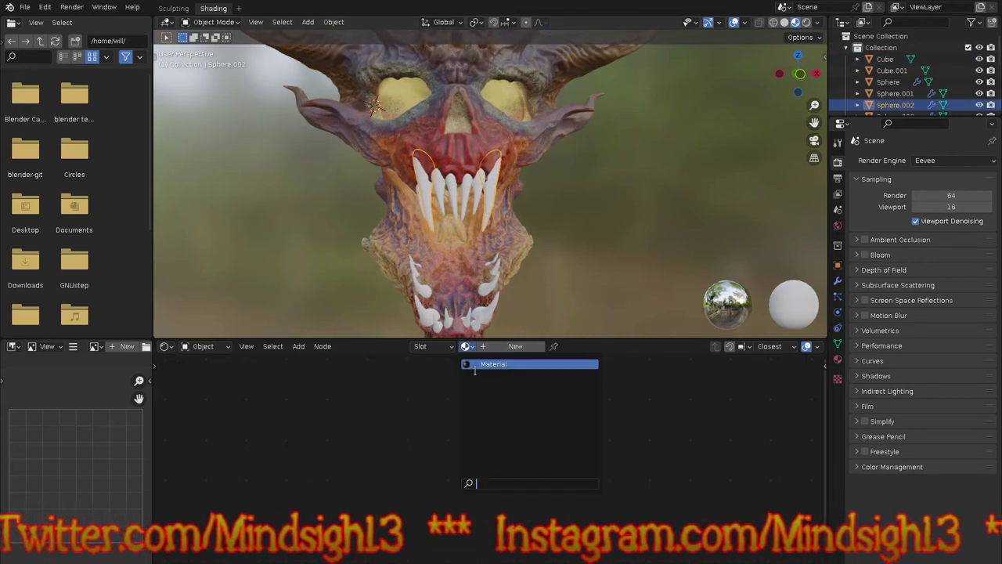
left_click(476, 364)
left_click(476, 204)
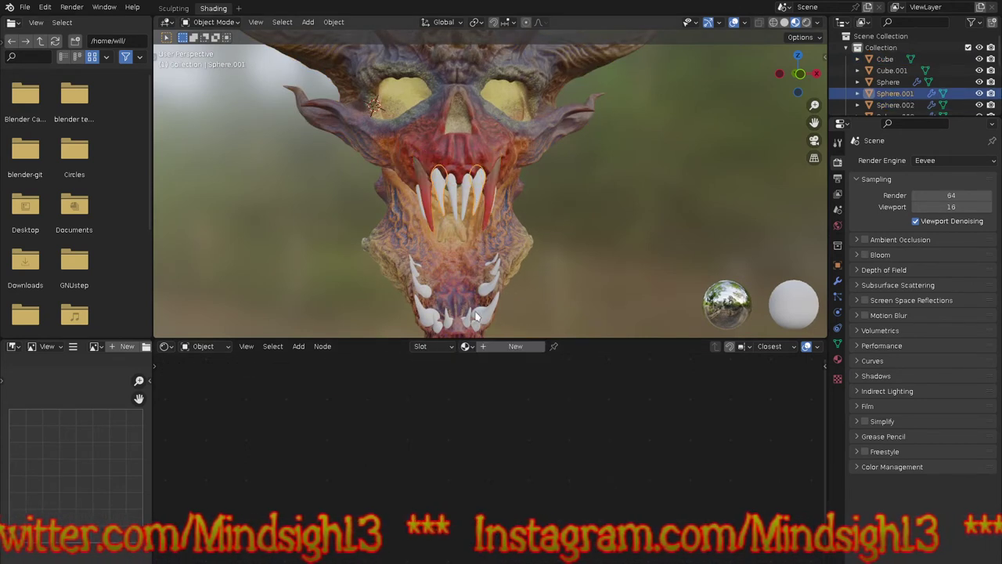
left_click(466, 346)
left_click(476, 365)
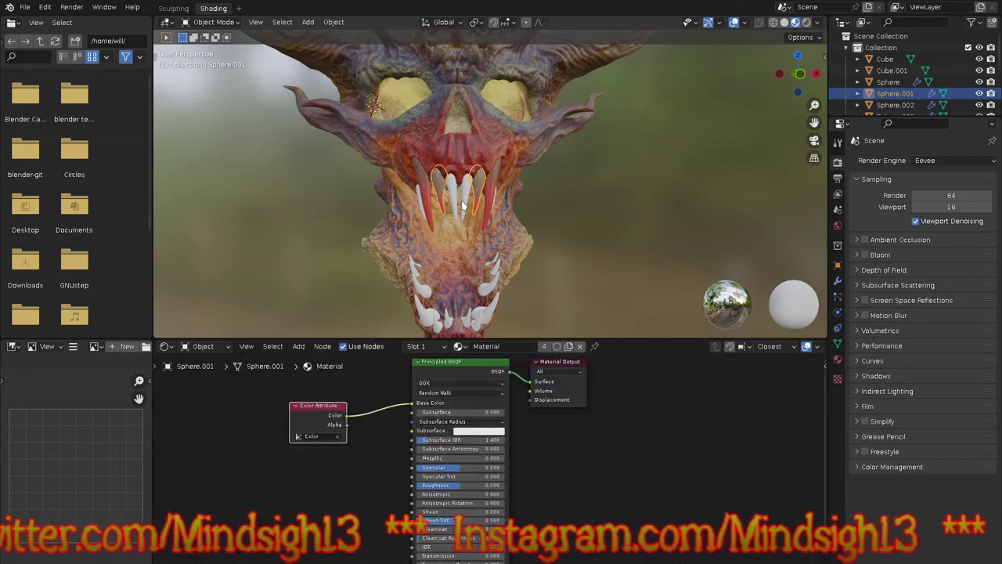
left_click(463, 211)
left_click(466, 346)
left_click(476, 365)
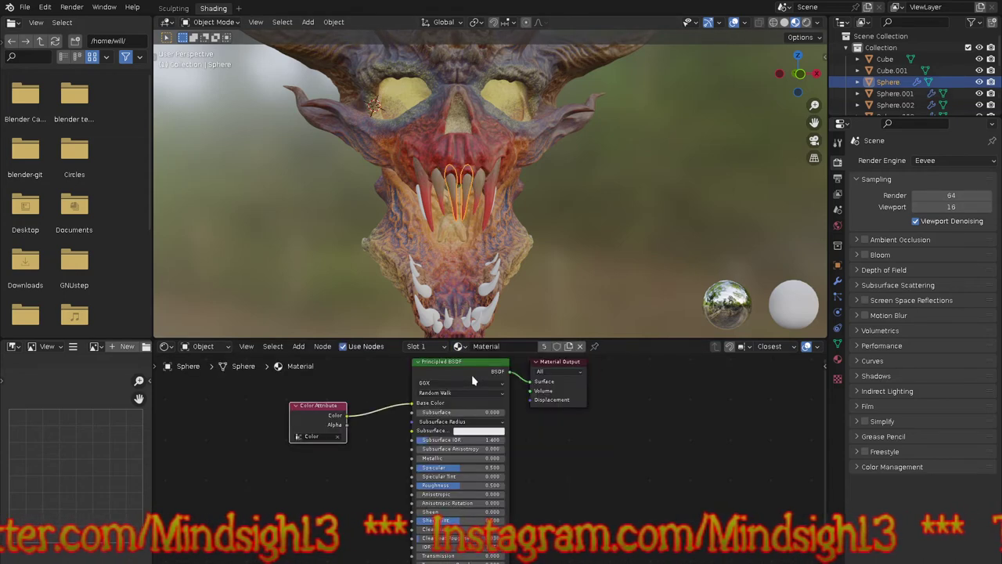
Step: Assign Material to the large lower fangs and the pair of curved lower teeth behind them
left_click(486, 317)
left_click(466, 347)
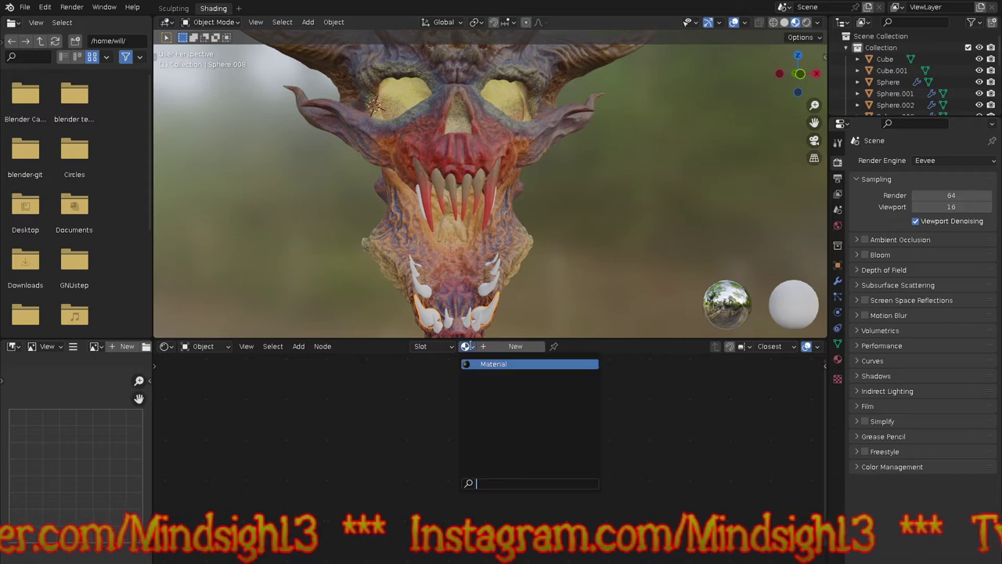
left_click(474, 365)
left_click(487, 296)
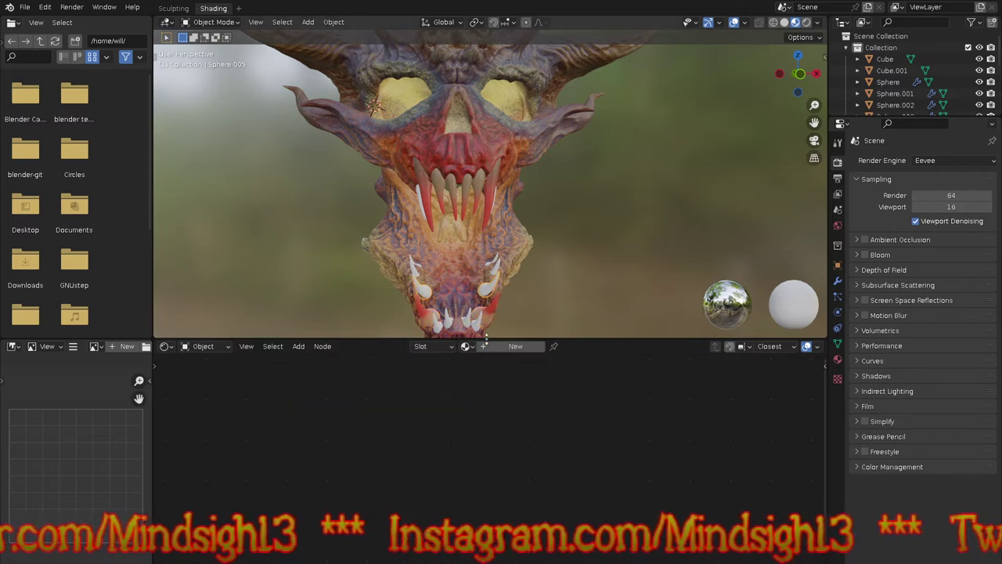
left_click(466, 346)
left_click(475, 365)
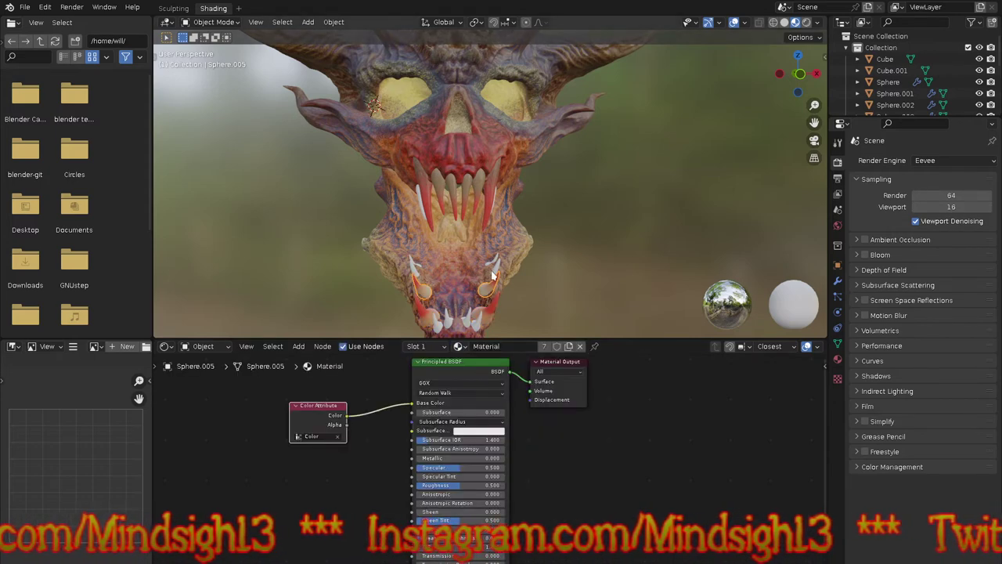
Step: Assign Material to the slender side pair of lower teeth and the two small pairs at the lower jaw's front
left_click(495, 273)
left_click(467, 345)
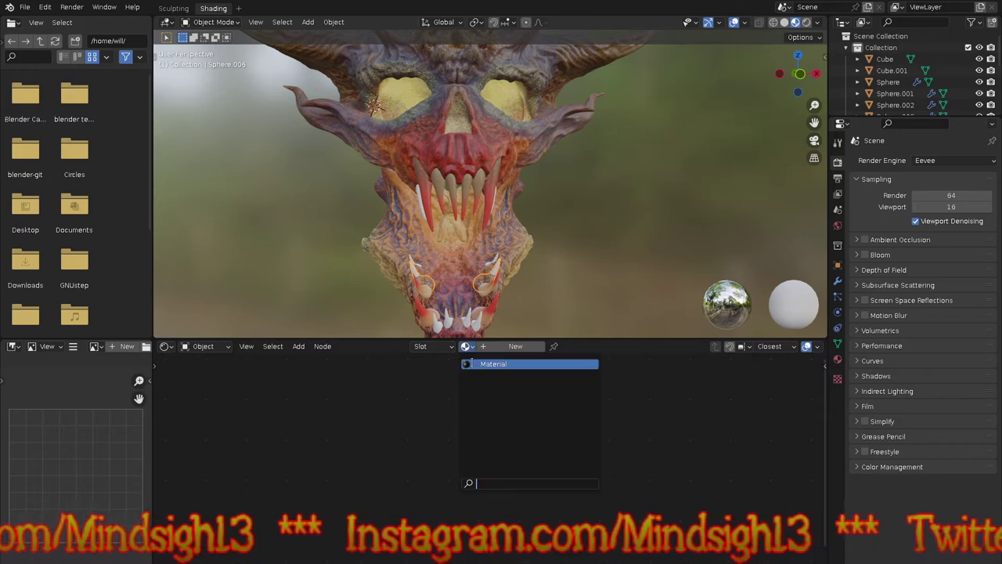
left_click(473, 364)
left_click(480, 327)
left_click(466, 346)
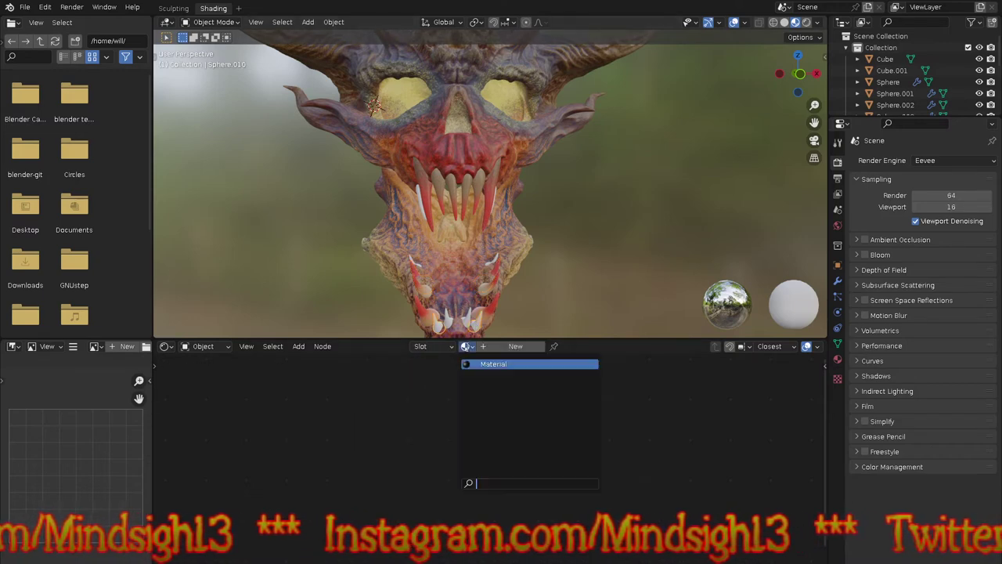
left_click(473, 364)
left_click(468, 330)
left_click(467, 346)
left_click(472, 365)
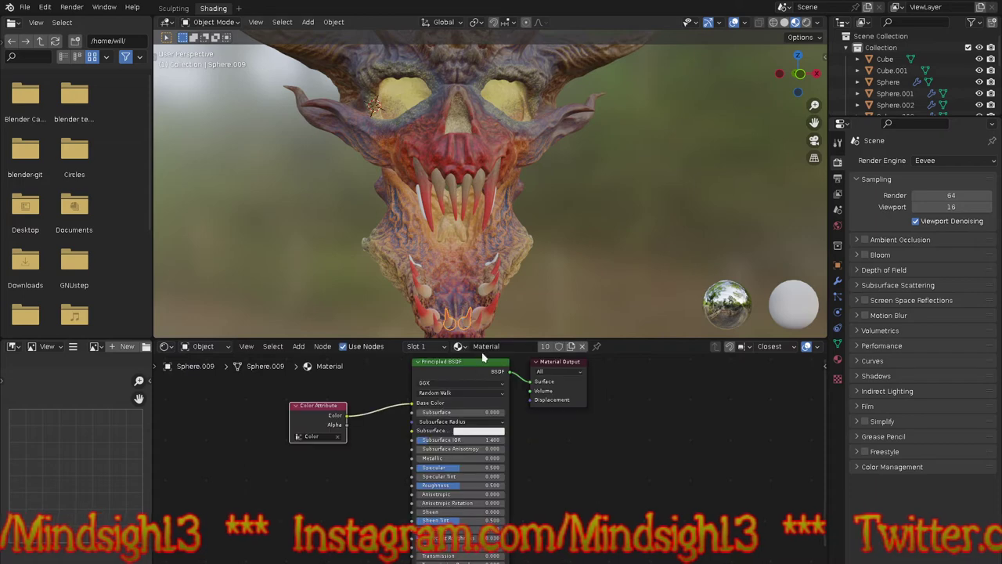
Step: Assign Material to the unpainted rearmost pair of curved teeth inside the lower jaw, and delete that pair
left_click(496, 261)
left_click(495, 262)
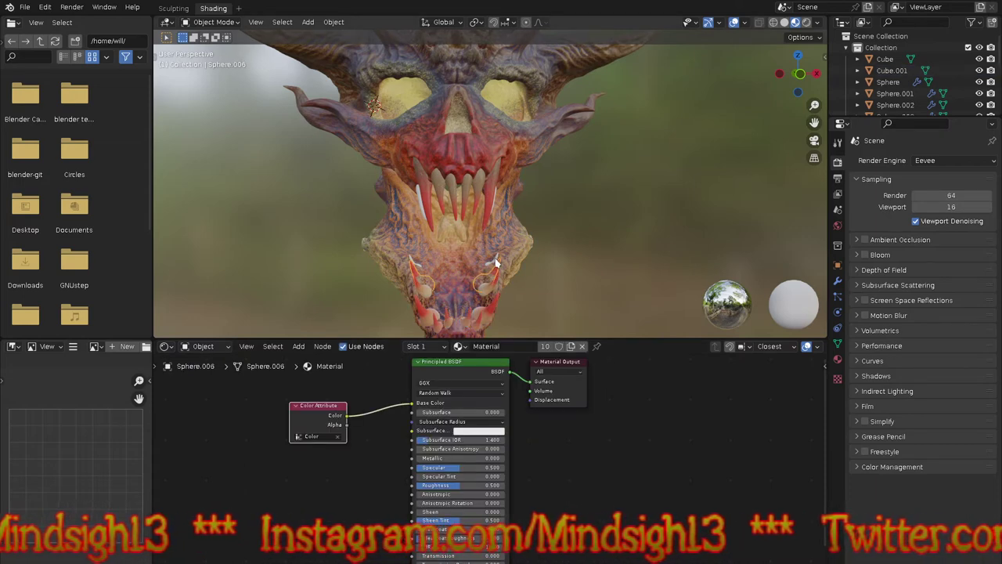
scroll(496, 250, "up", 6)
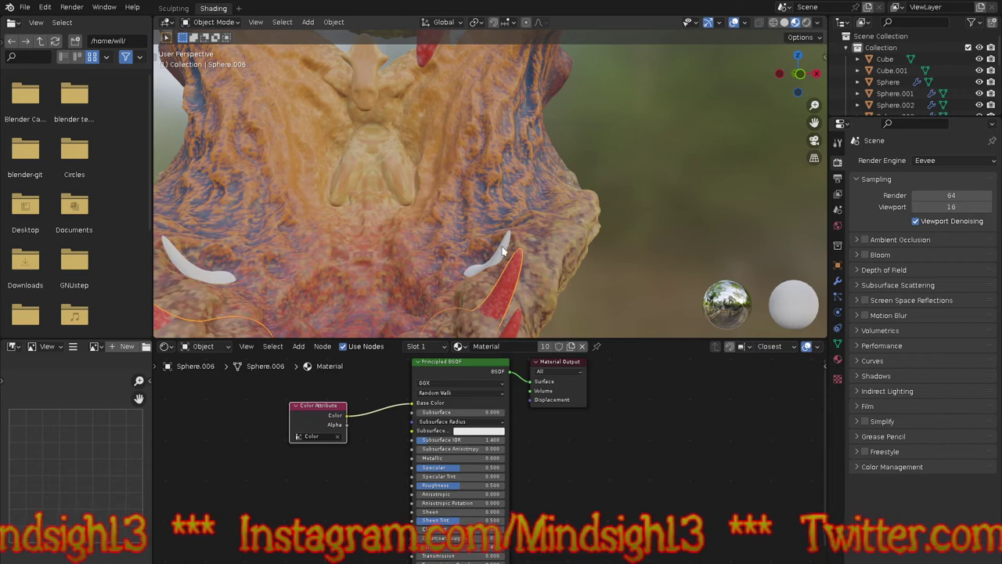
left_click(503, 251)
left_click(467, 346)
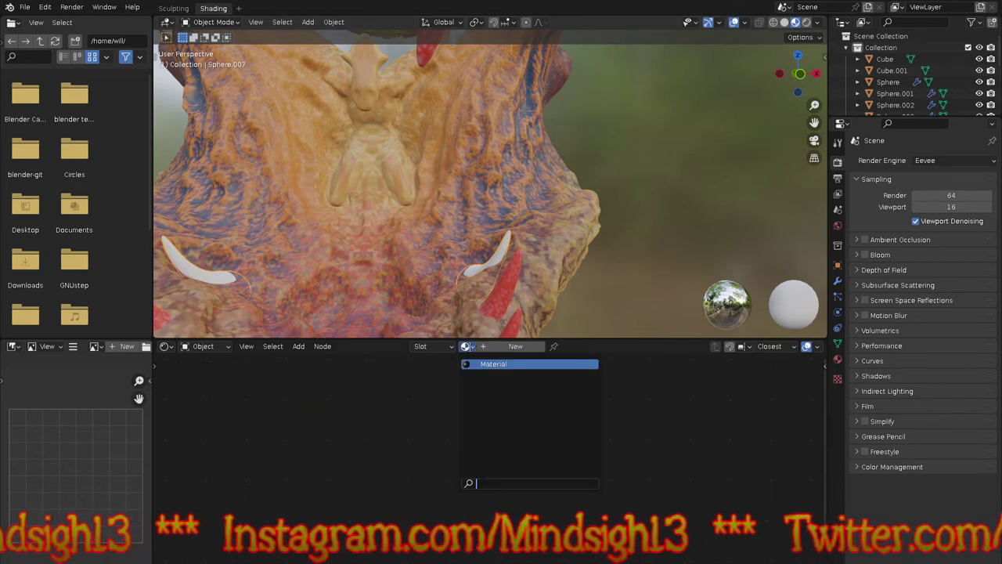
left_click(493, 364)
scroll(474, 222, "down", 4)
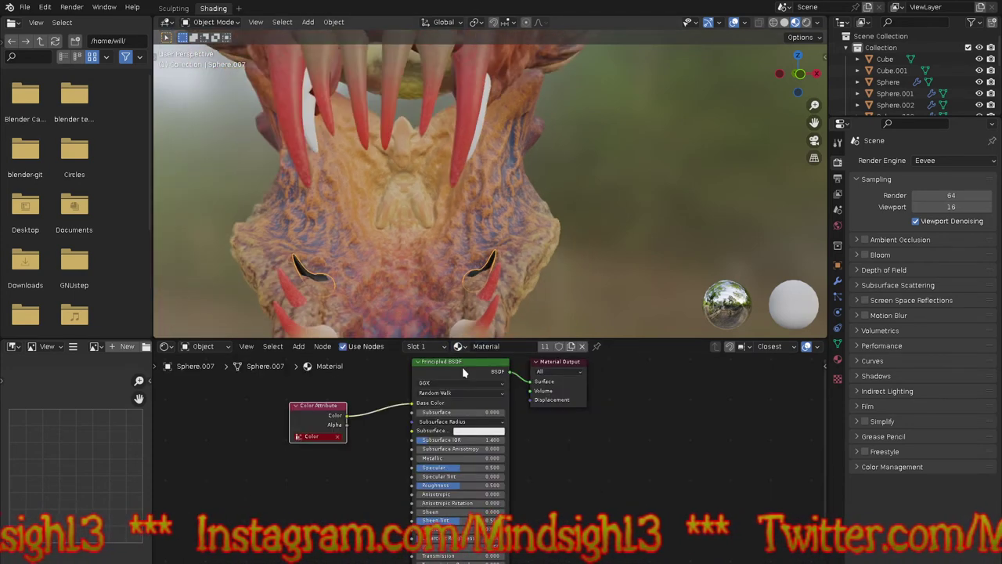
middle_click_drag(502, 270, 477, 284)
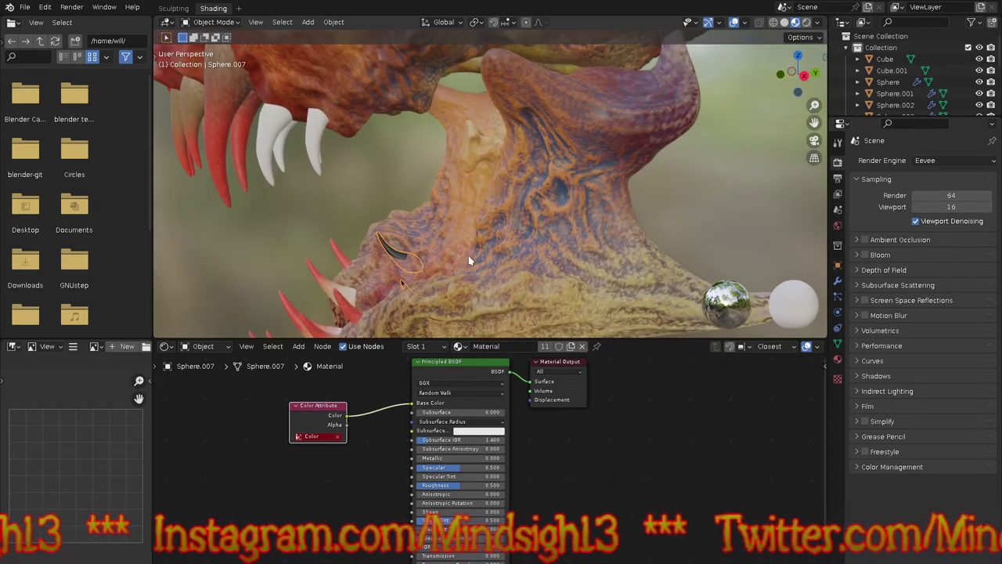
key("Delete")
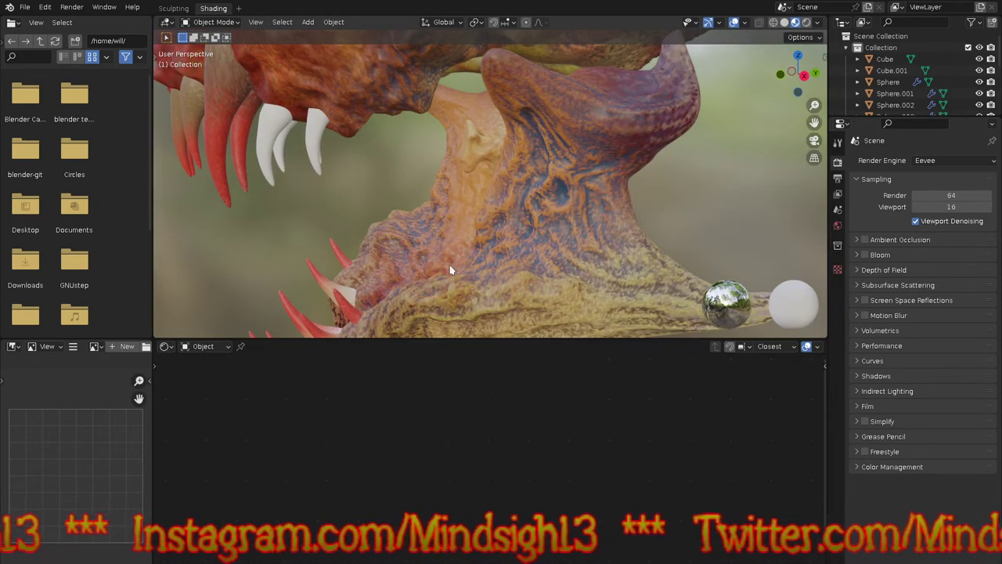
Step: Assign Material to the two remaining white pairs of upper teeth behind the large fangs
left_click(316, 171)
left_click(468, 347)
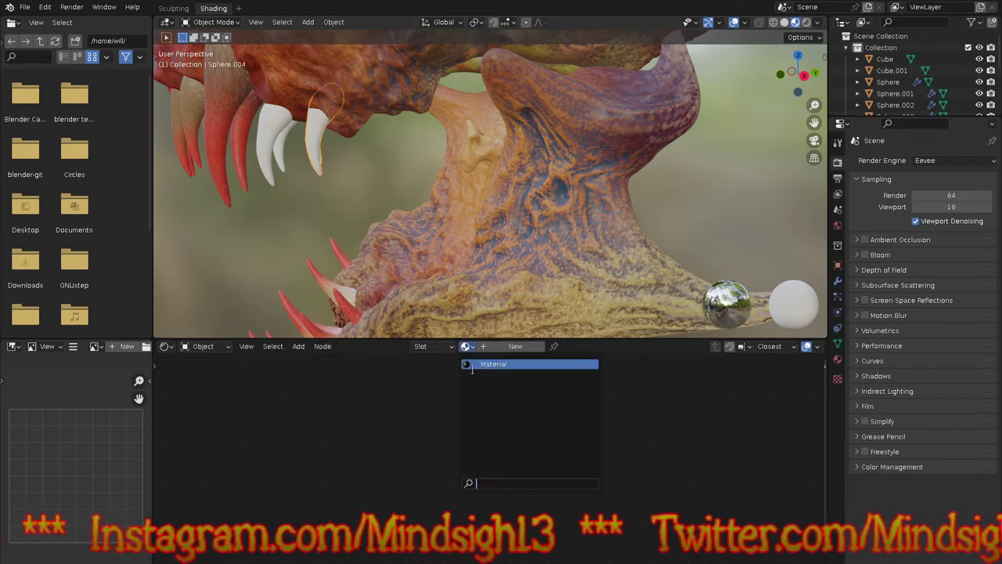
left_click(473, 365)
left_click(271, 155)
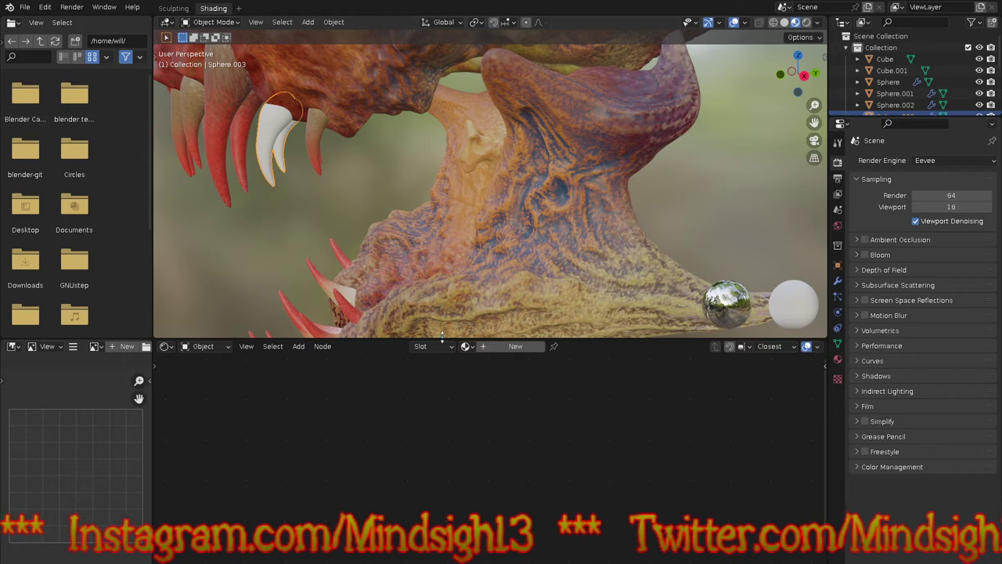
left_click(468, 347)
left_click(472, 365)
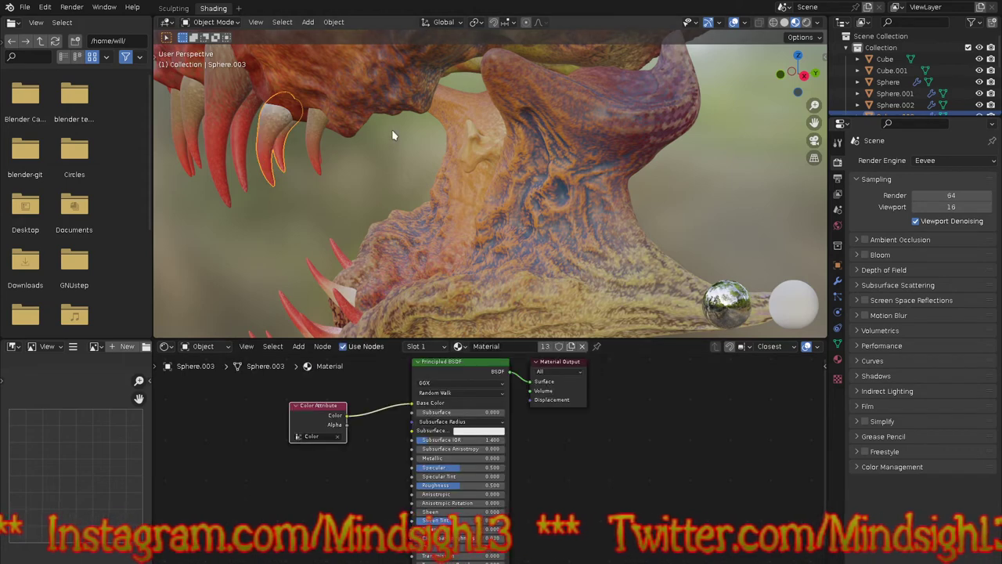
Step: Set the Principled BSDF's Subsurface to 0.020 and its Roughness to 0.676
middle_click_drag(392, 130, 391, 276, "ctrl")
middle_click_drag(388, 188, 537, 231)
scroll(416, 448, "up", 5)
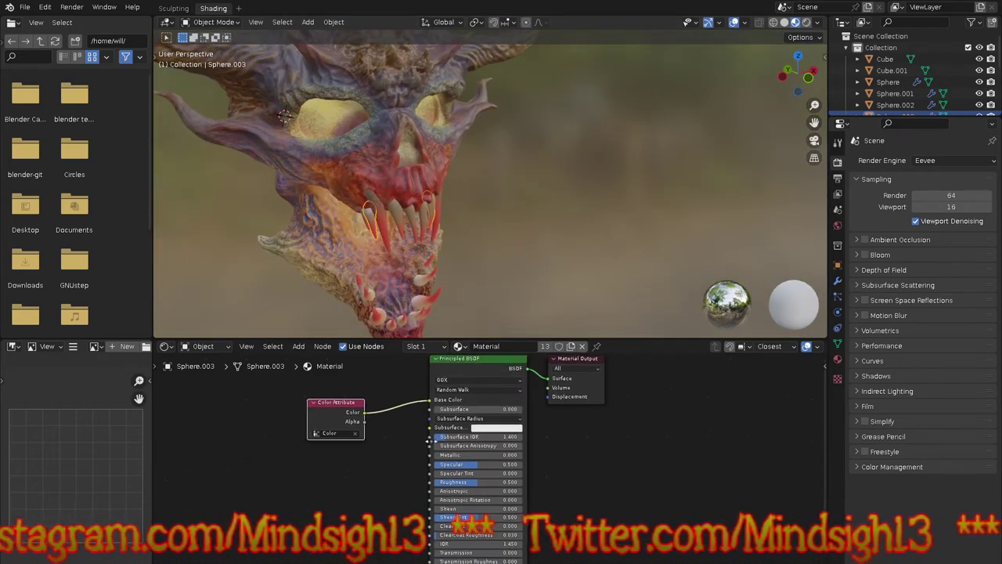
middle_click_drag(443, 386, 440, 419)
mouse_move(452, 400)
left_mouse_down()
mouse_move(472, 401)
mouse_move(463, 401)
left_mouse_up()
middle_click_drag(435, 522, 451, 425)
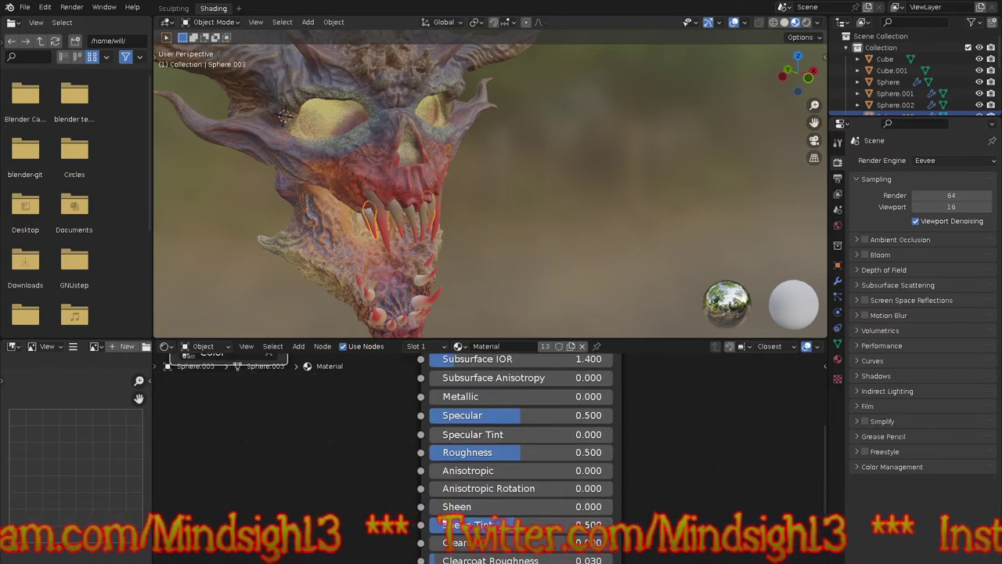
middle_click_drag(431, 518, 437, 493)
left_click_drag(511, 431, 484, 465)
scroll(484, 464, "down", 4)
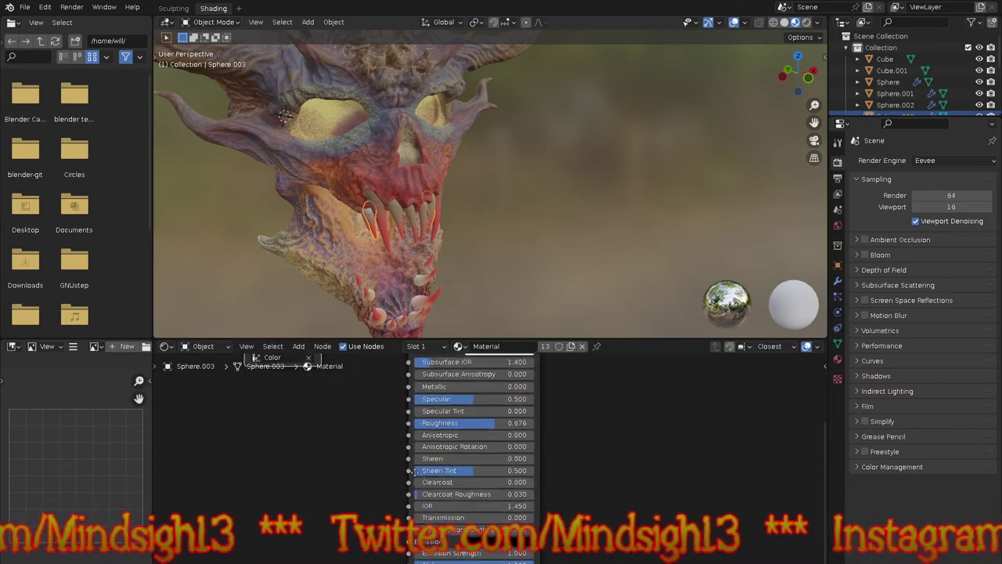
Step: Drive the Principled BSDF's Roughness from the Fac output of a new Noise Texture node with Scale 69.6
key("shift+a")
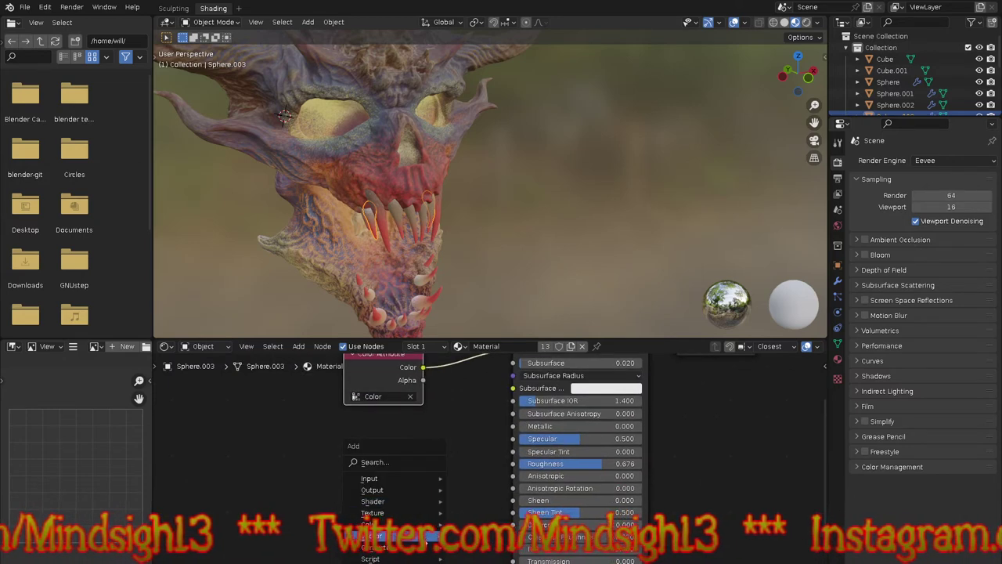
mouse_move(423, 514)
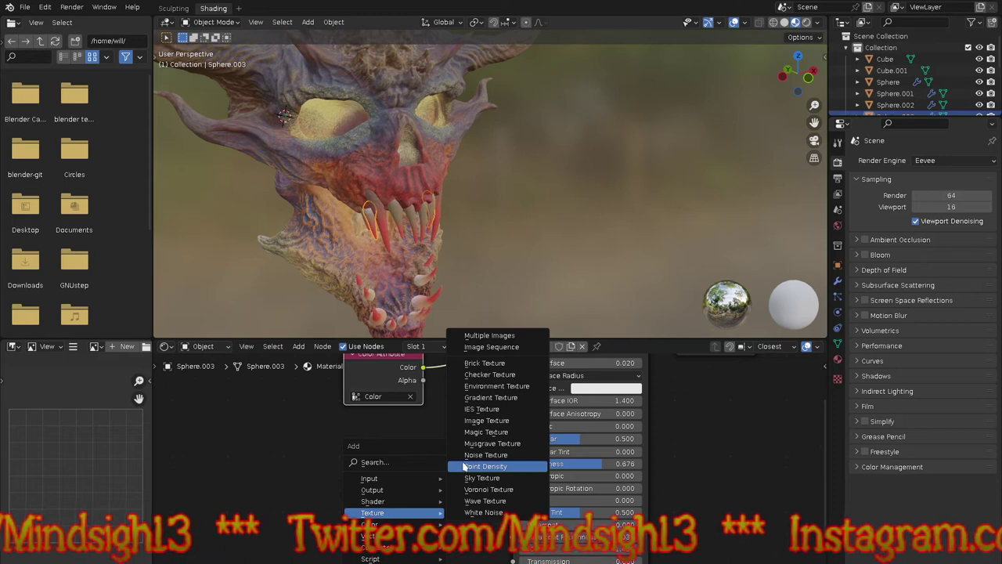
left_click(464, 460)
left_click(431, 456)
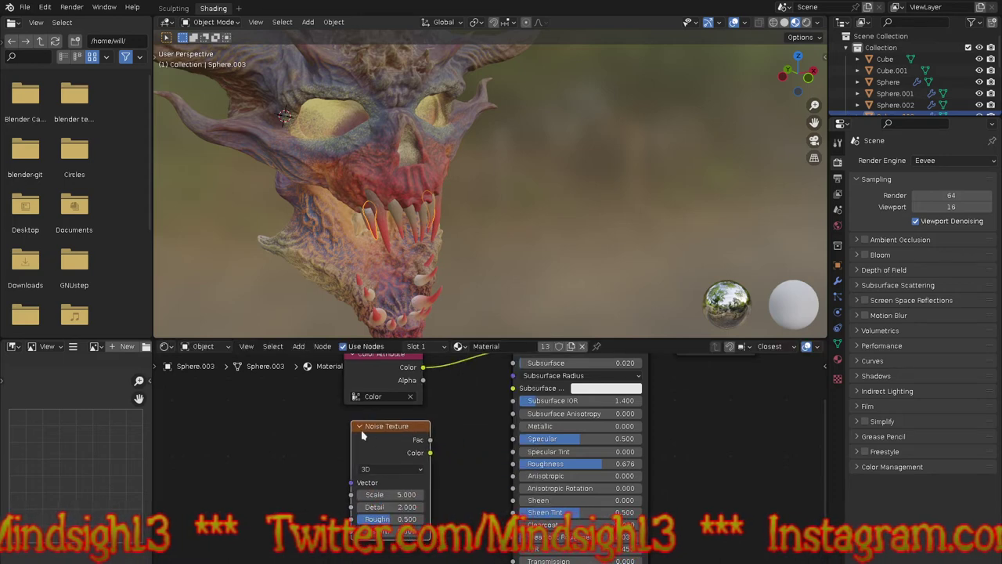
left_click_drag(430, 453, 516, 469)
key("Escape")
left_click_drag(431, 440, 498, 473)
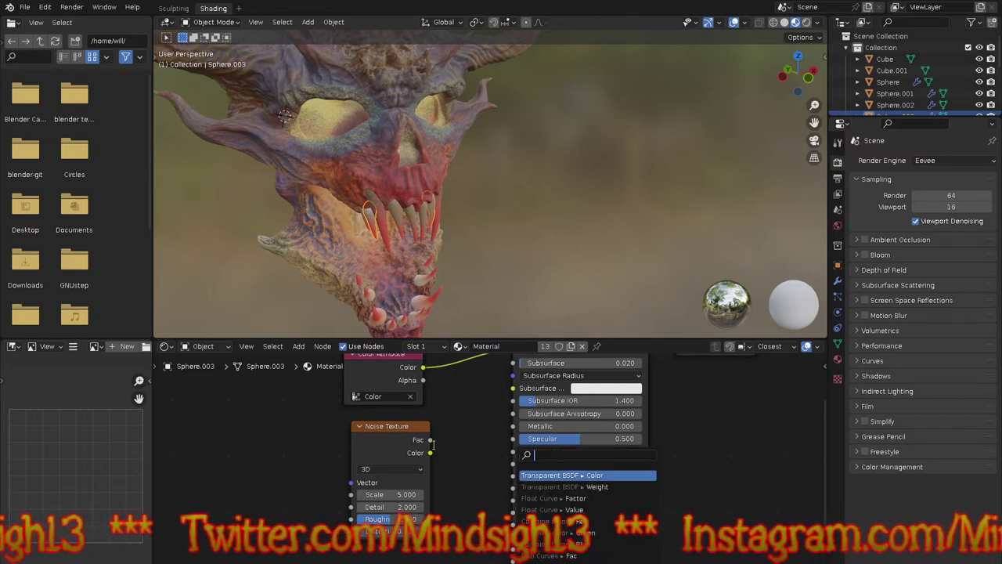
key("Escape")
left_click_drag(430, 439, 513, 464)
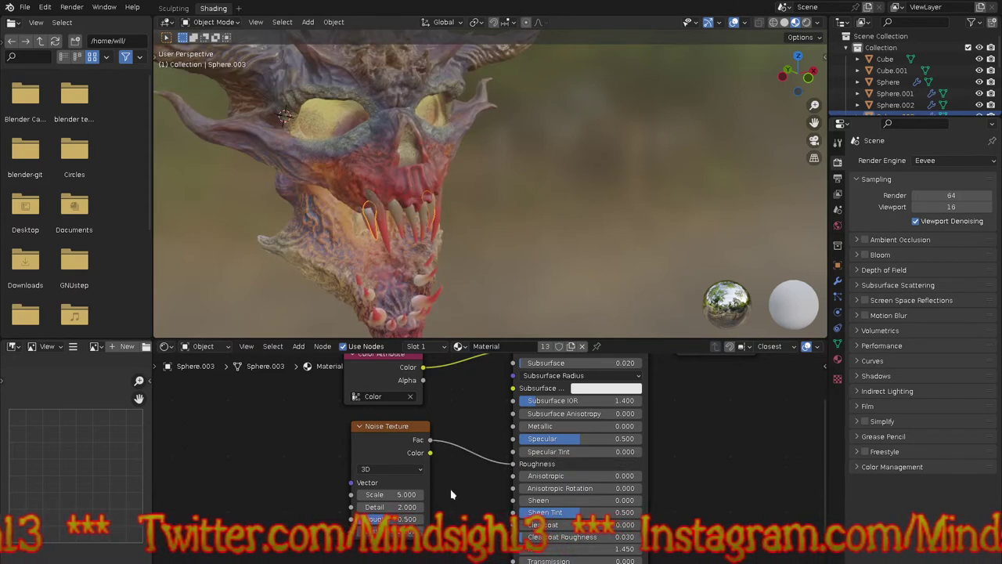
left_click_drag(389, 494, 570, 483)
Step: Change the Material Preview lighting to the warm brown environment
middle_click_drag(564, 259, 471, 163)
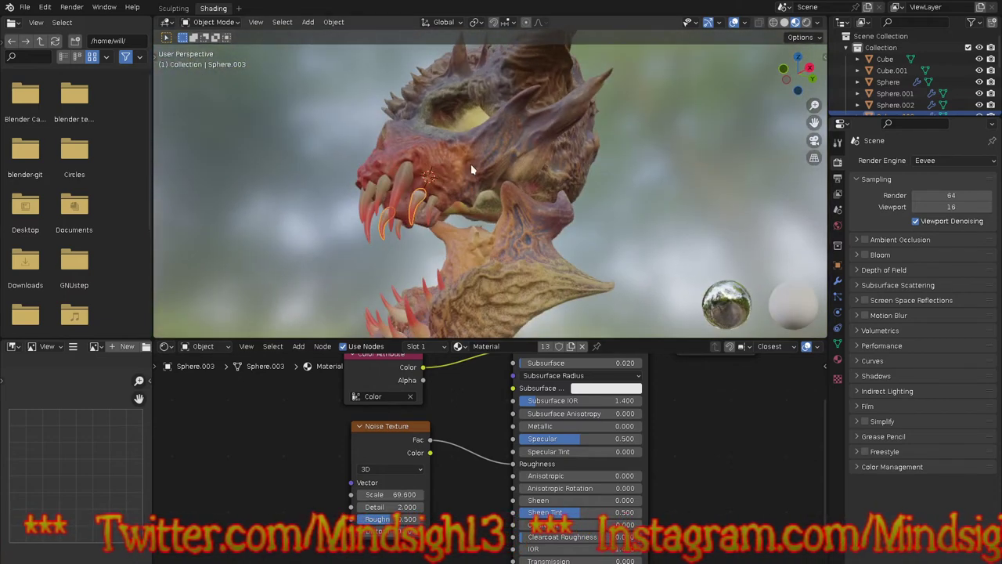
left_click(817, 22)
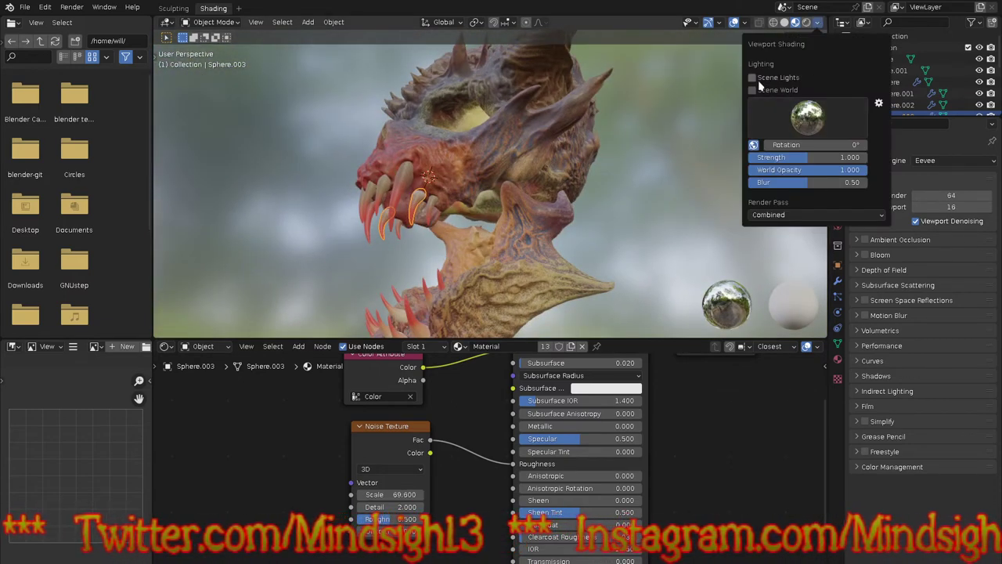
left_click(771, 125)
left_click(639, 157)
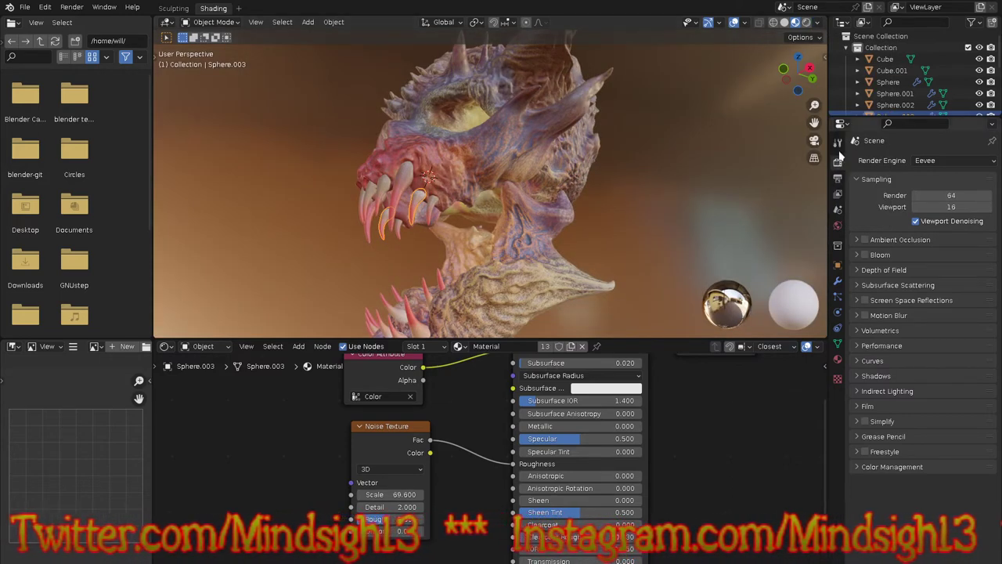
Step: Enable Transparent film for the scene and display the viewport in Rendered shading
left_click(856, 406)
left_click(910, 434)
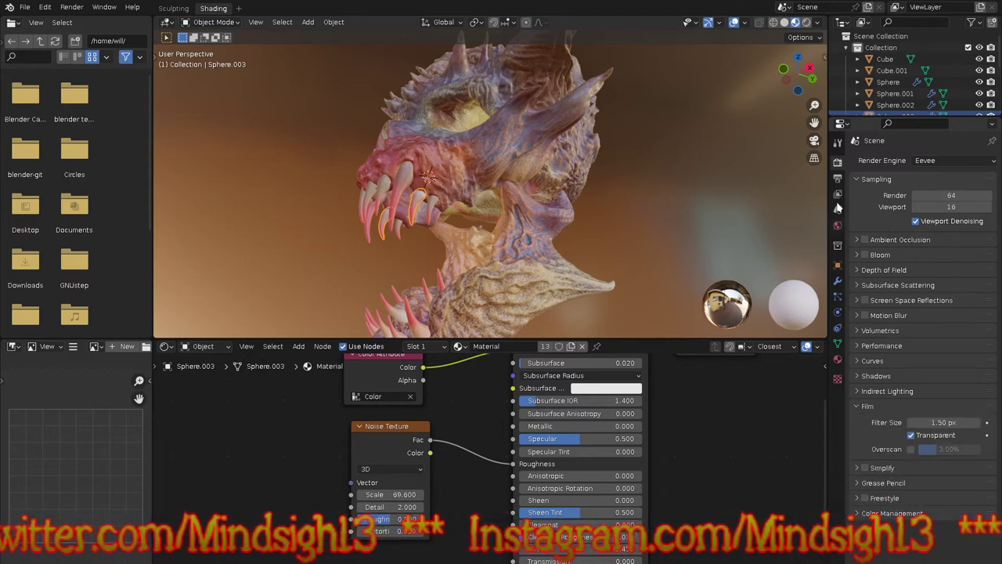
left_click(808, 22)
middle_click_drag(595, 171, 735, 148)
Step: Replace the Scene World with the dark dusk environment in the viewport lighting, at Strength 0.217
left_click(817, 23)
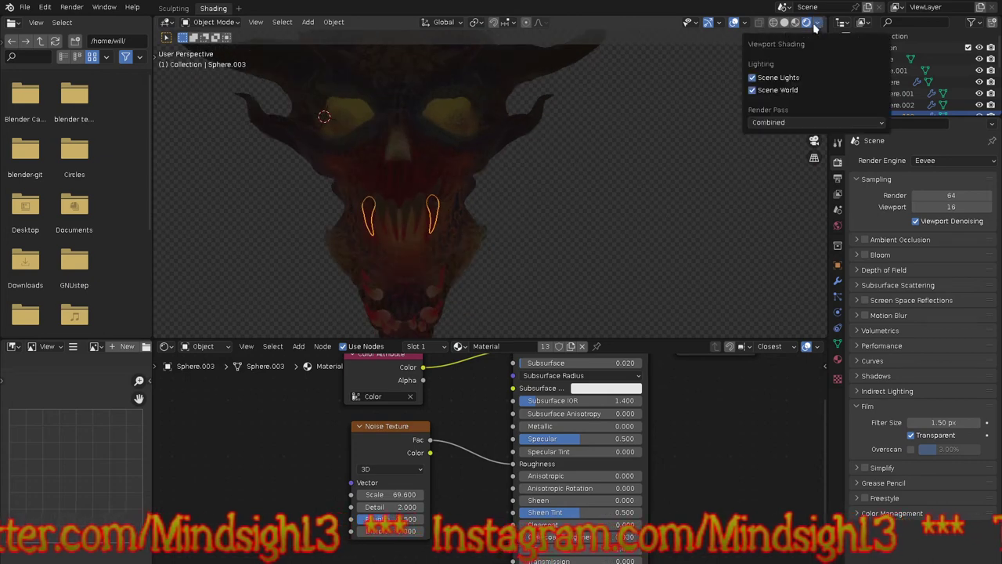
left_click(753, 90)
left_click(812, 130)
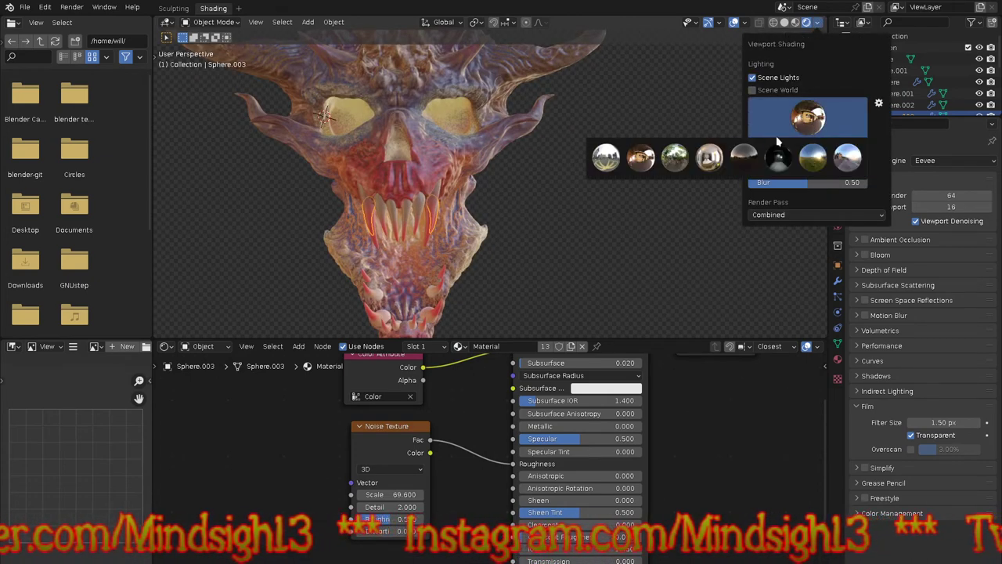
left_click(745, 159)
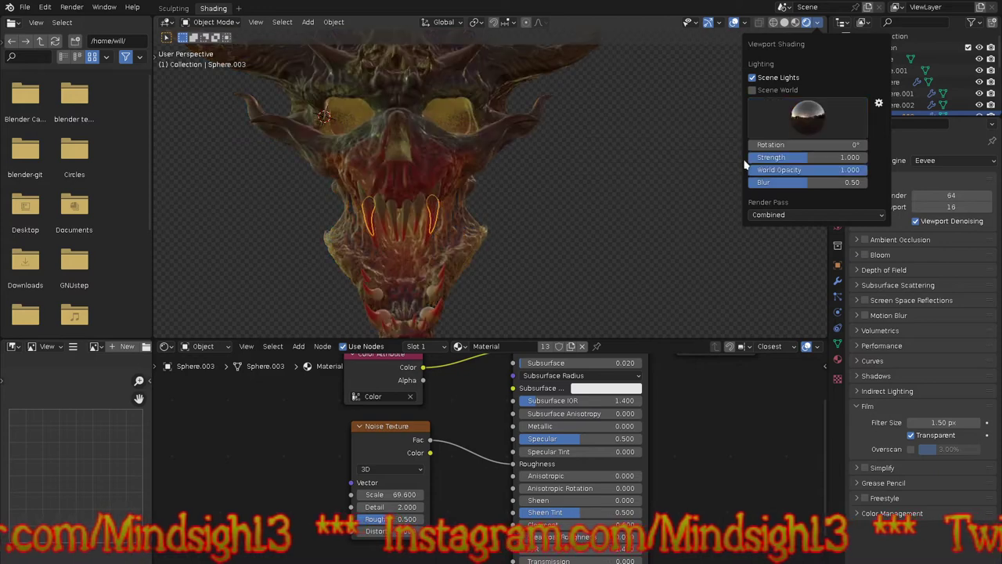
left_click_drag(768, 159, 745, 159)
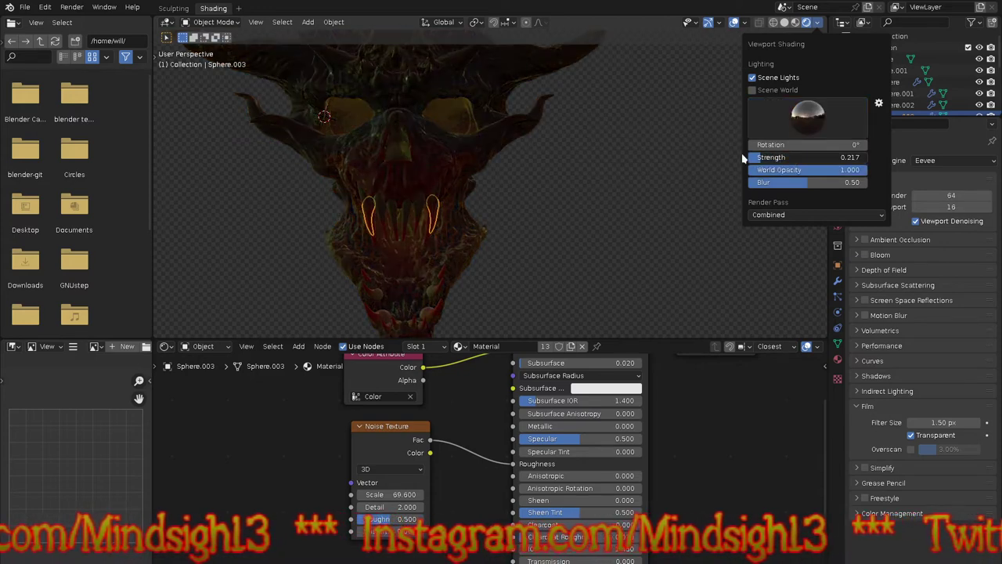
Step: Show Statistics in the viewport overlays and hide the 3D Cursor, Annotations, Extras, Bones and Outline Selected
left_click(746, 22)
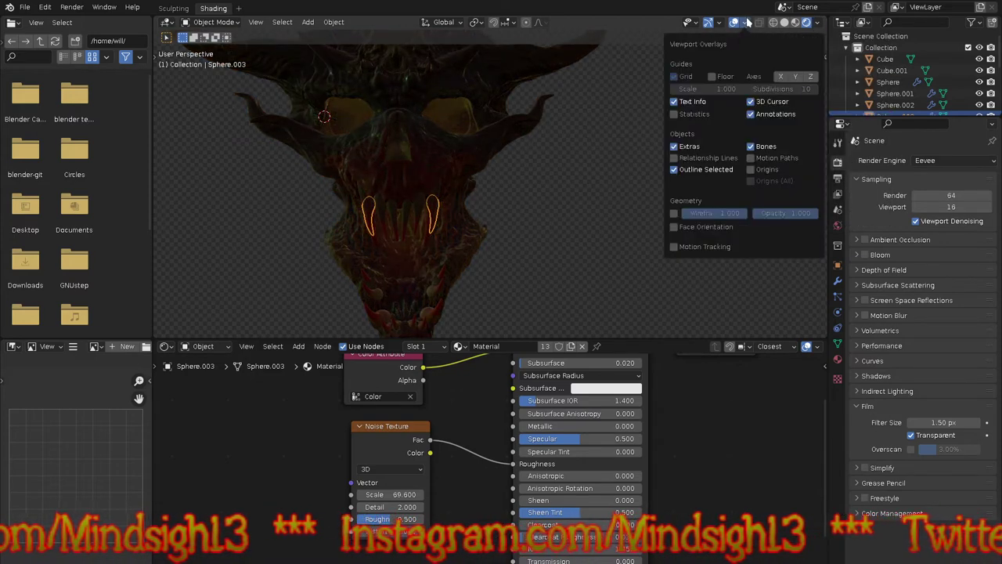
left_click(674, 114)
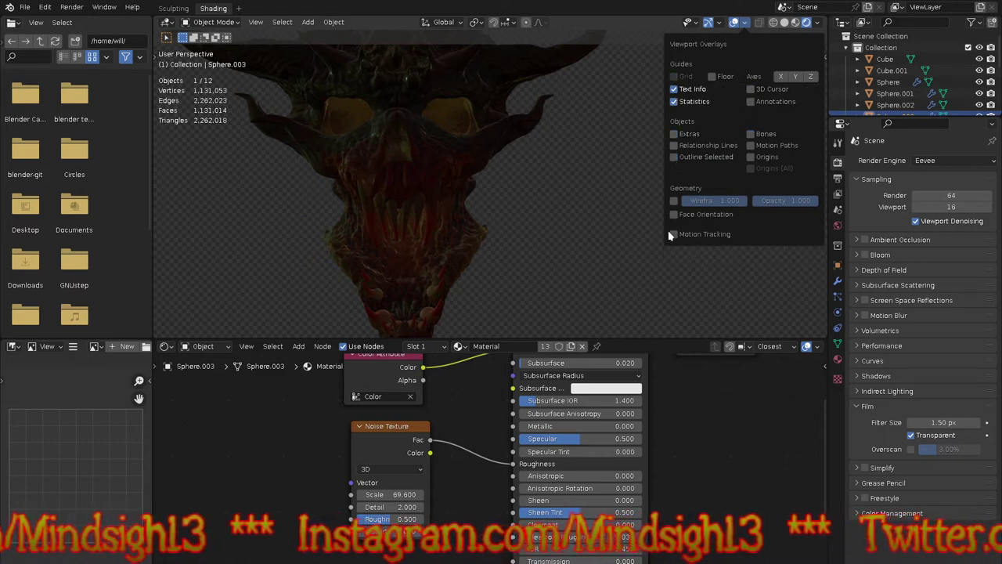
Step: Add a point light and move it about 2 m forward, in front of the skull's face
middle_click_drag(628, 167, 587, 231)
key("shift+a")
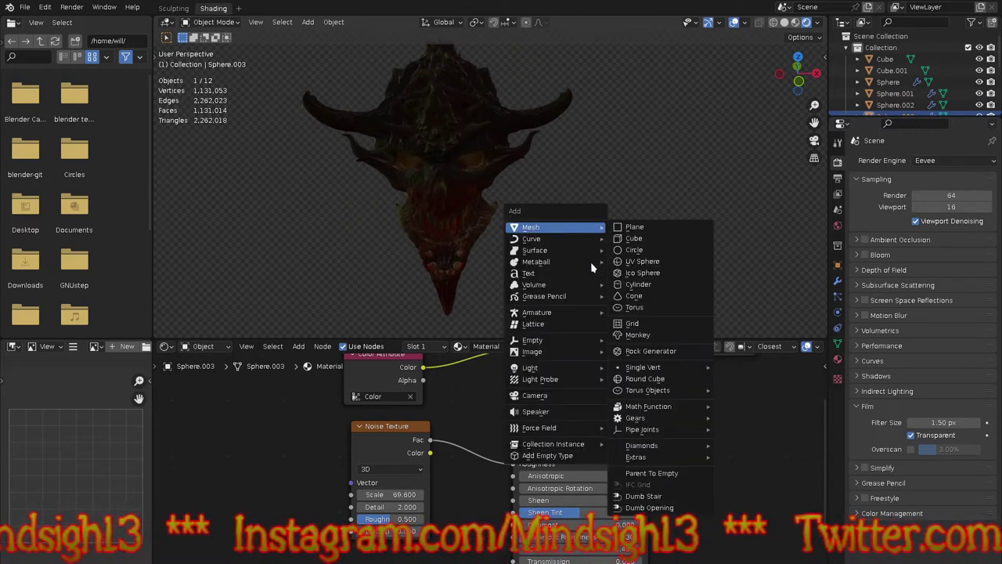
mouse_move(593, 370)
left_click(631, 367)
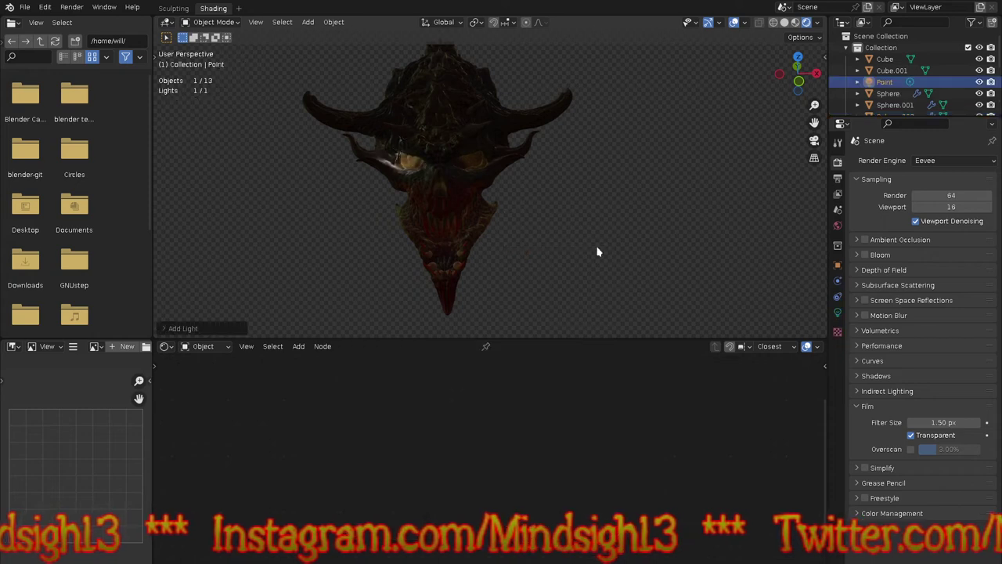
middle_click_drag(548, 255, 650, 216)
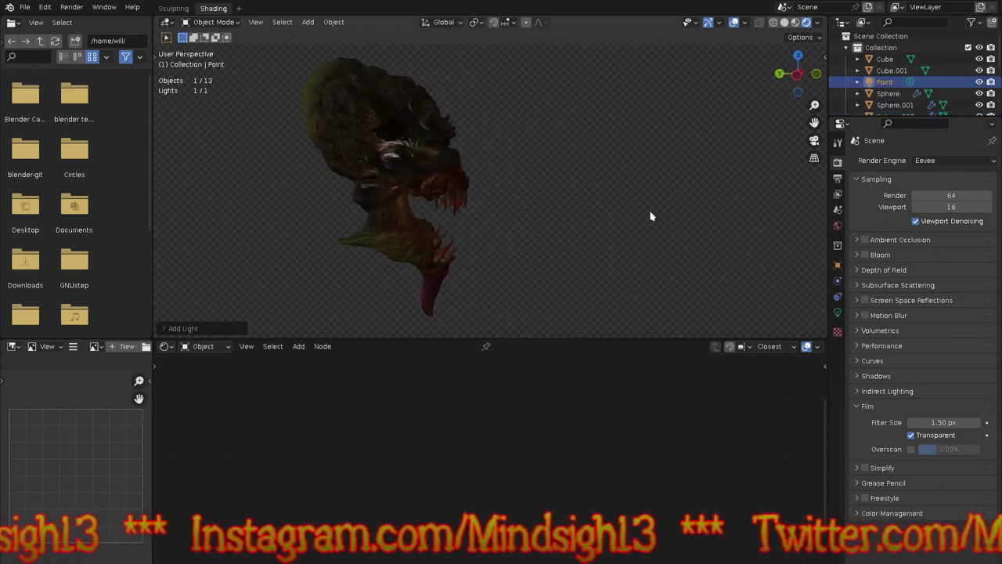
key("g")
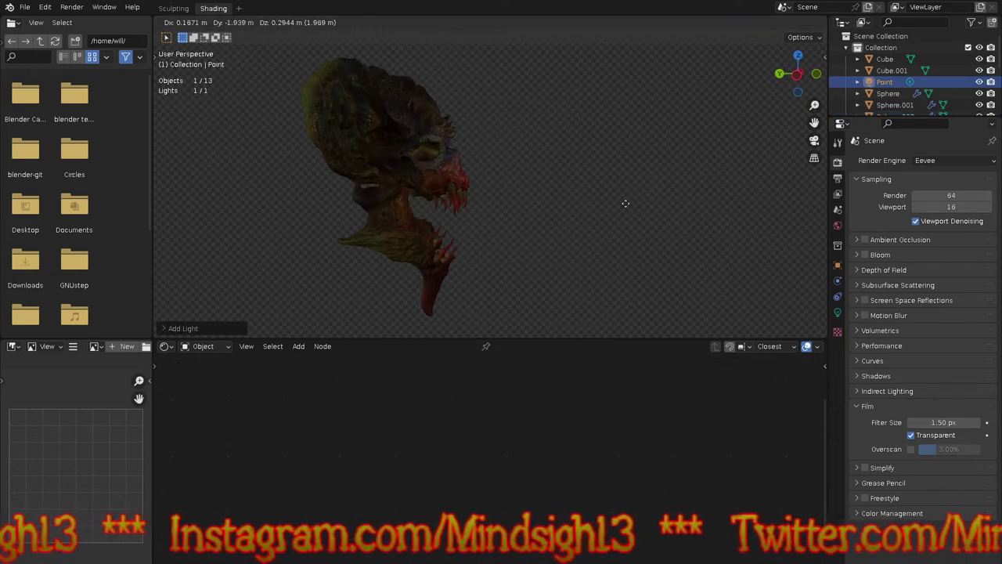
left_click(625, 204)
middle_click_drag(624, 201, 557, 179)
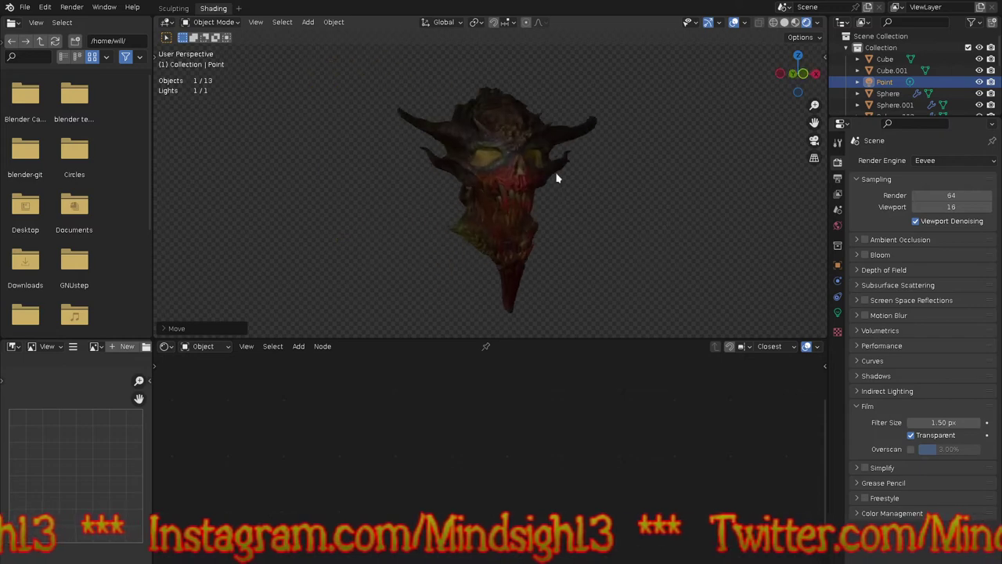
Step: Display the skull in Solid shading with Attribute colour and the glossy red-orange MatCap
scroll(557, 179, "up", 5)
scroll(579, 170, "down", 2)
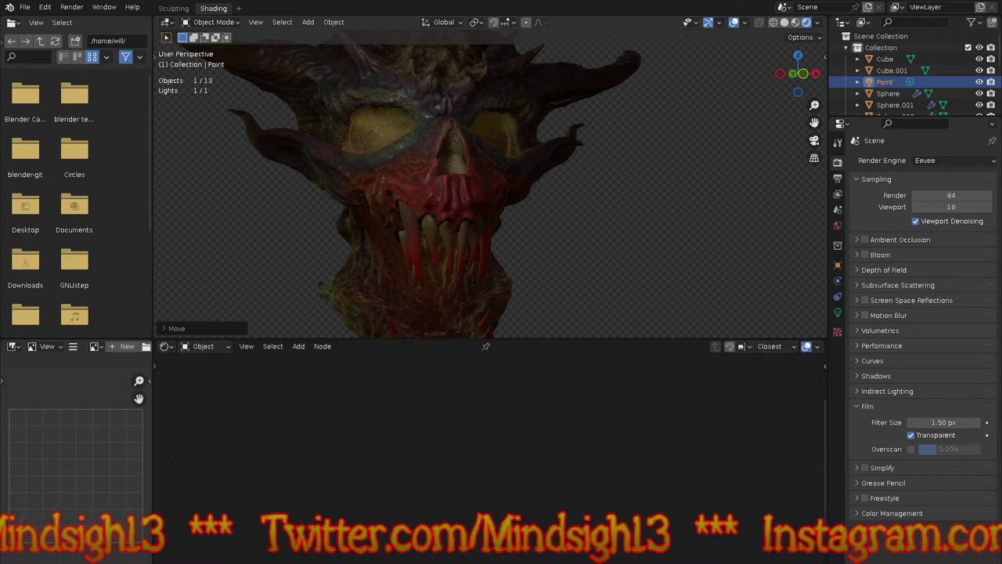
middle_click_drag(639, 296, 612, 275)
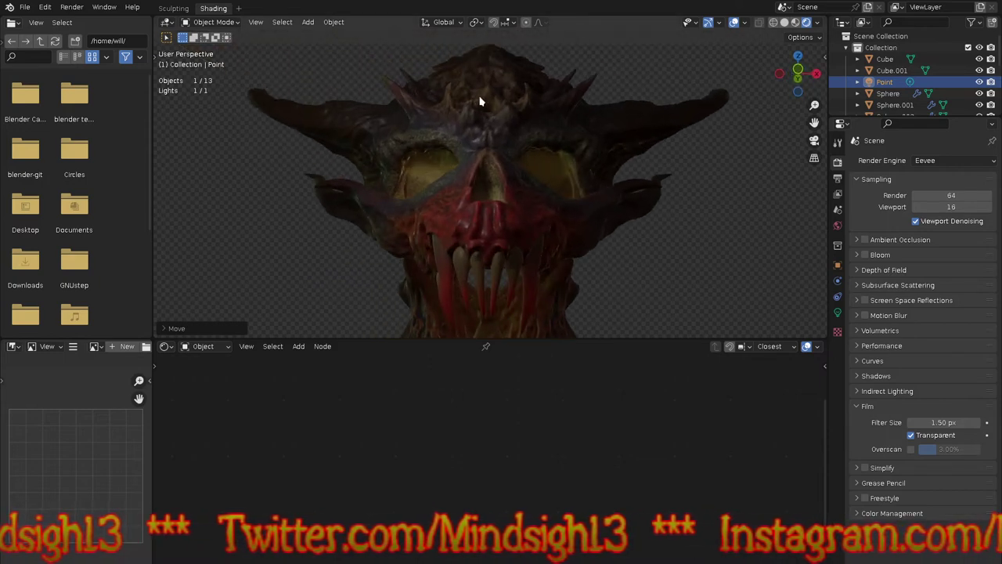
left_click(785, 22)
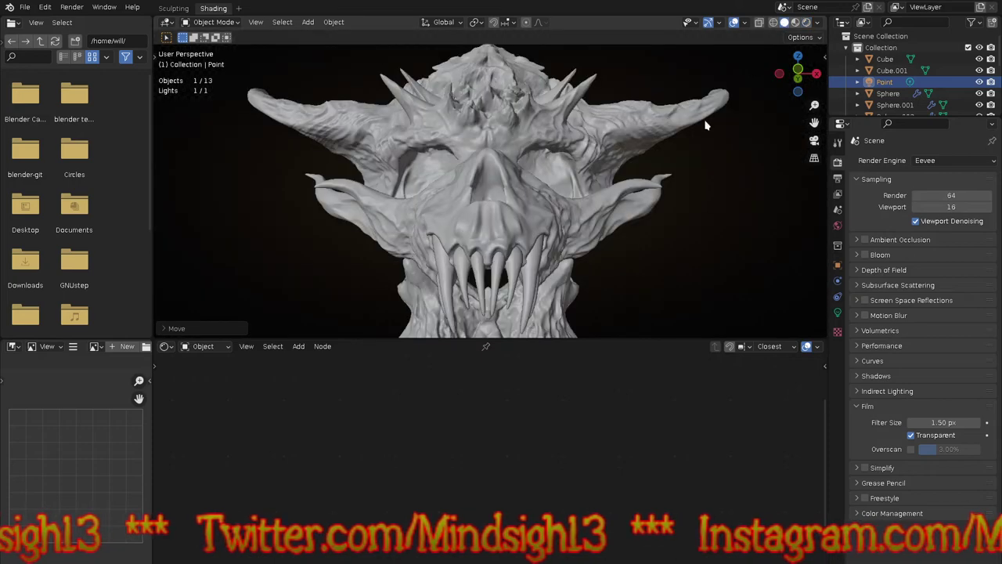
left_click(818, 22)
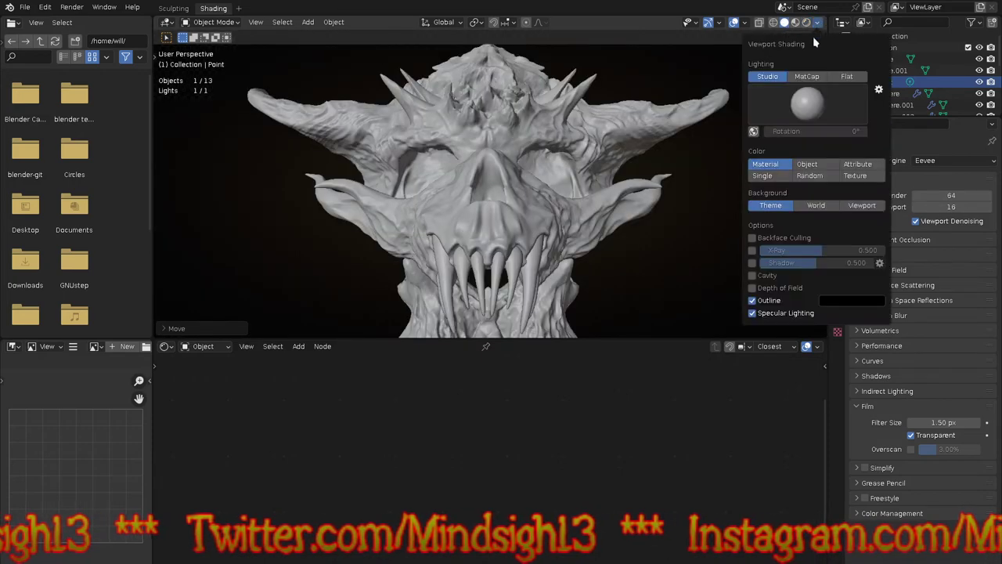
left_click(859, 164)
left_click(807, 76)
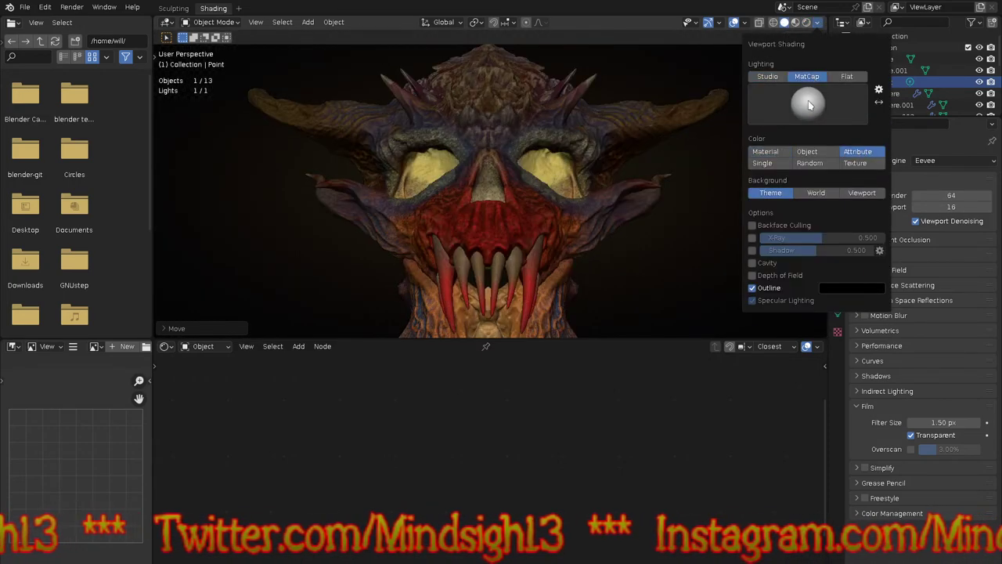
left_click(810, 104)
left_click(813, 248)
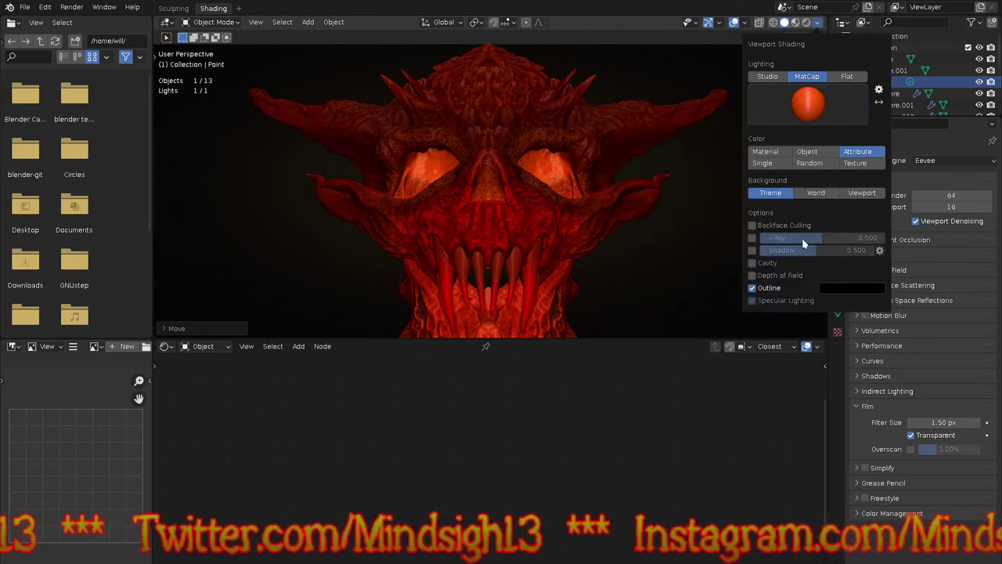
Step: Enable Backface Culling and Cavity in the viewport shading, with the cavity type set to Both
left_click(752, 263)
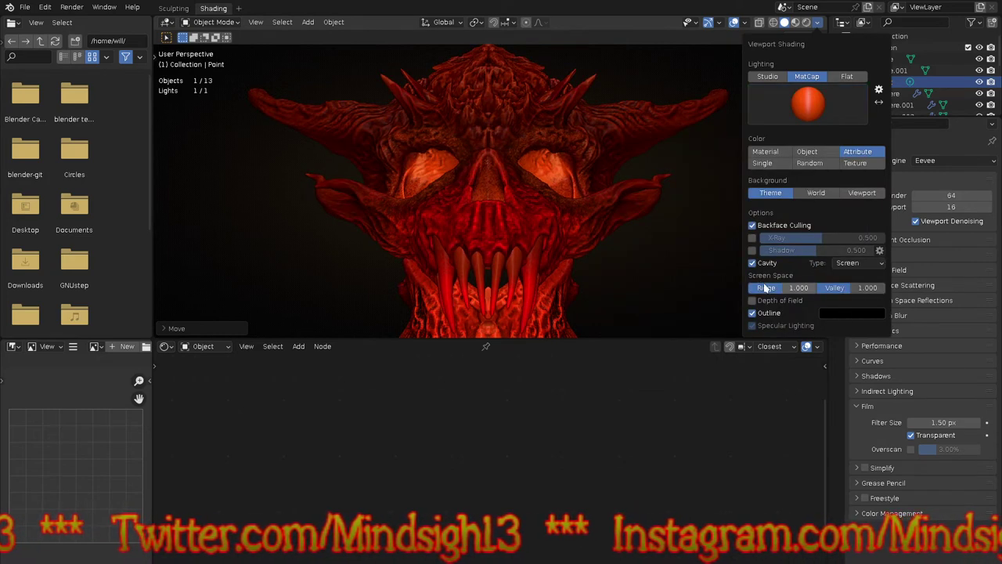
left_click(846, 270)
left_click(824, 300)
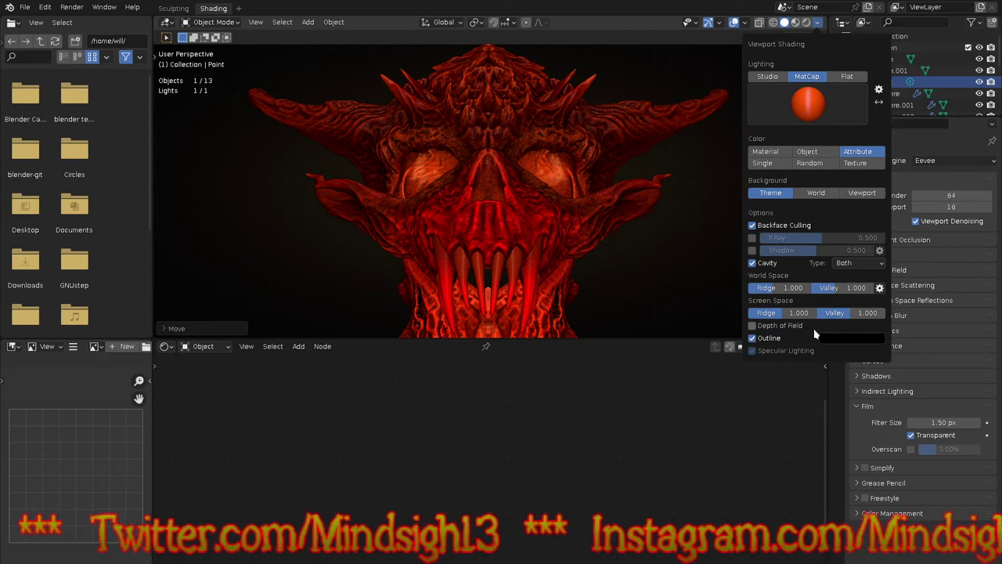
Step: Maximize the 3D viewport and examine the red-lit skull from the side, the front and up close at the open jaws
middle_click_drag(596, 153, 589, 359)
key("ctrl+space")
middle_click_drag(450, 358, 598, 396, "shift")
middle_click_drag(589, 221, 631, 449, "shift")
middle_click_drag(595, 349, 591, 408)
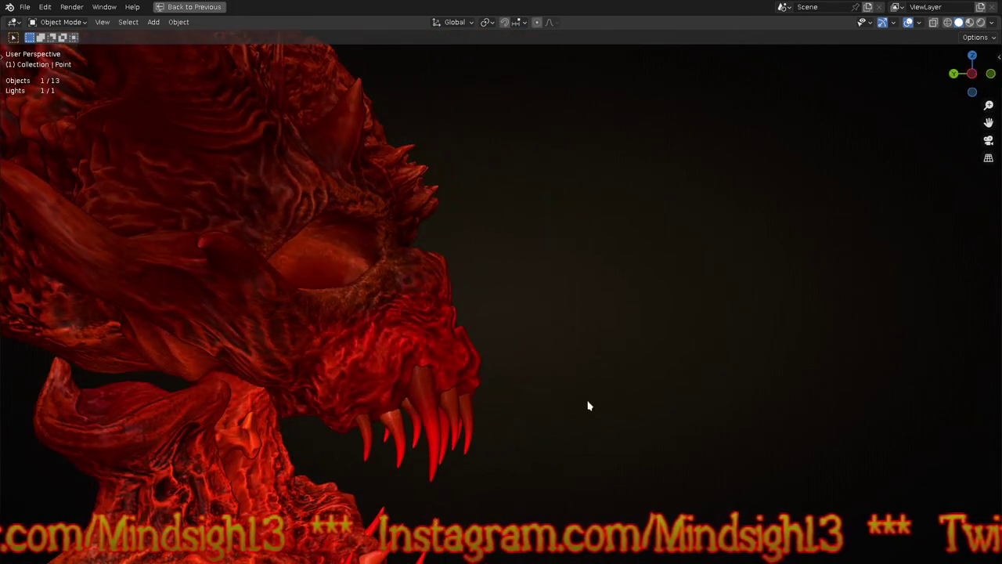
middle_click_drag(439, 360, 624, 389)
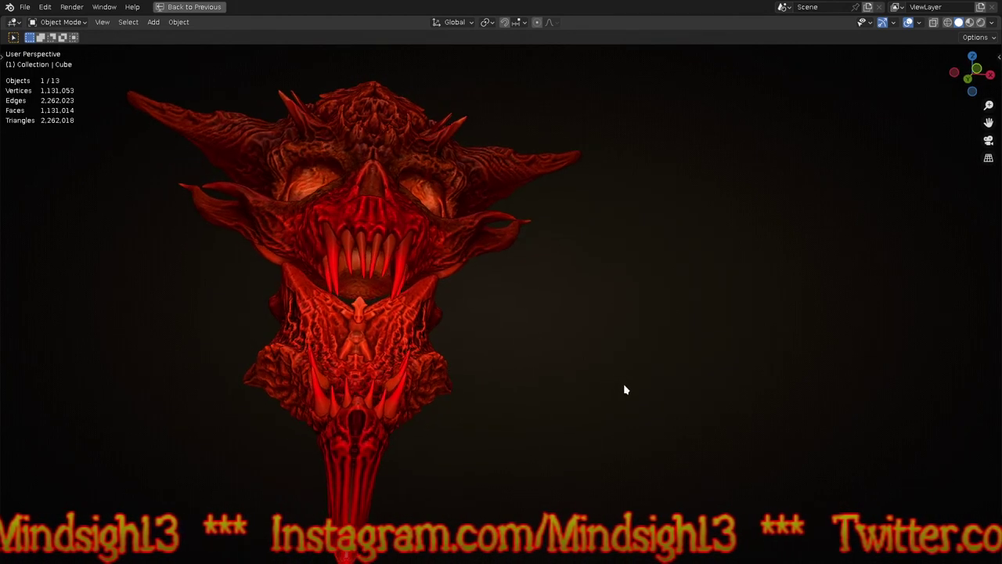
scroll(470, 306, "up", 3)
middle_click_drag(475, 279, 542, 323, "shift")
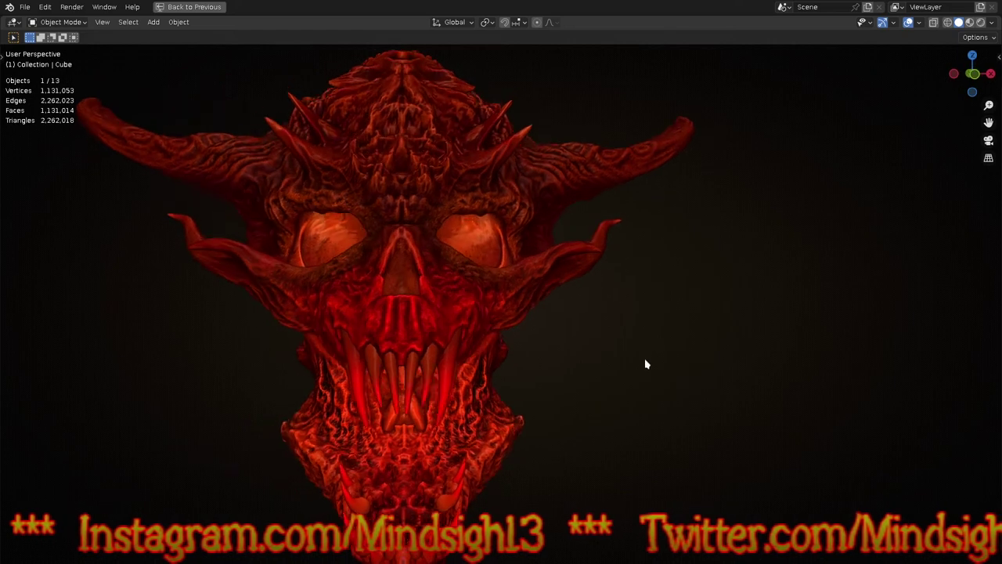
middle_click_drag(643, 376, 611, 366)
scroll(611, 366, "up", 4)
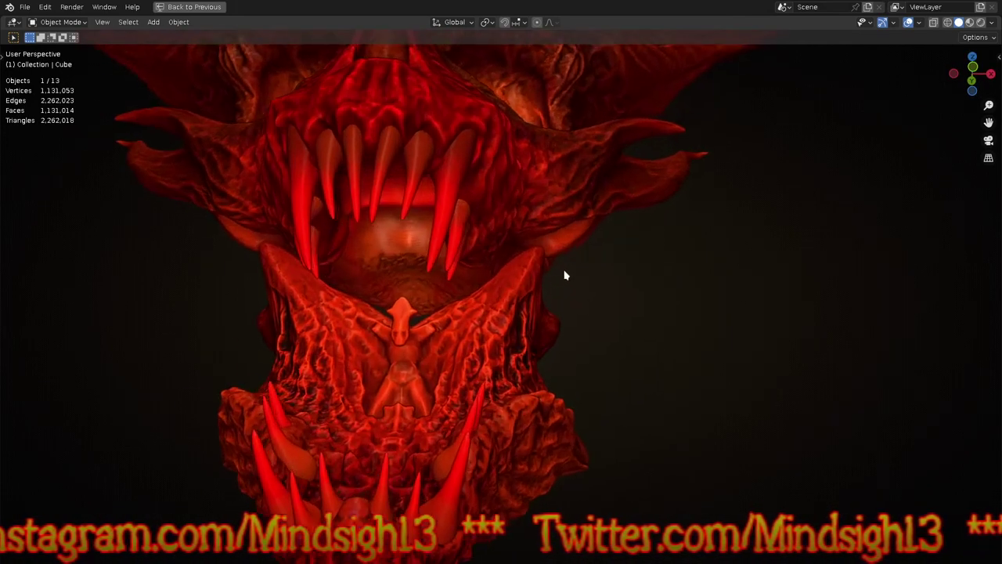
scroll(565, 297, "up", 1)
scroll(564, 307, "up", 1)
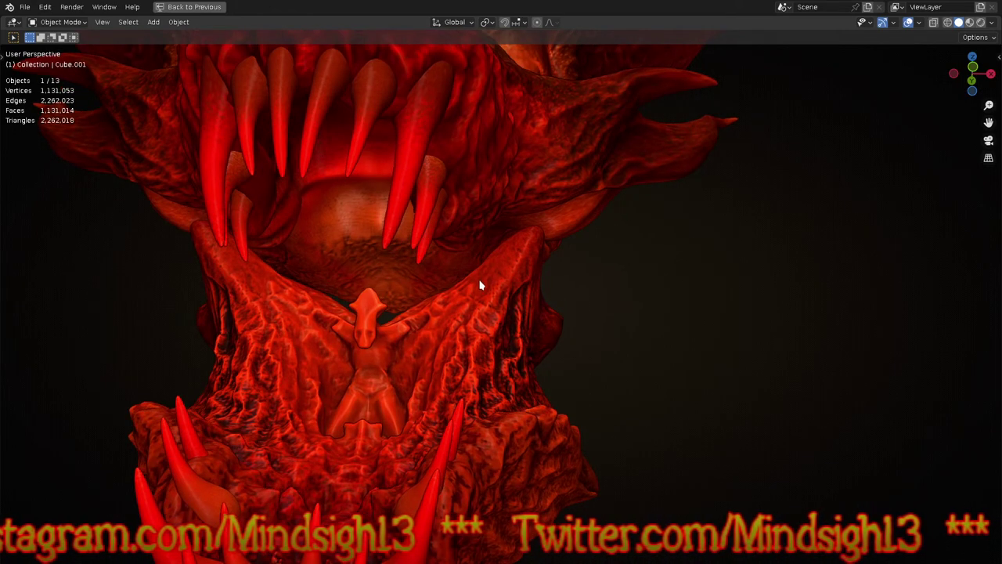
Step: Enter Sculpt Mode on the lower jaw, transfer to the upper skull and texture its cheekbone underside with the gross brush
key("ctrl+Tab")
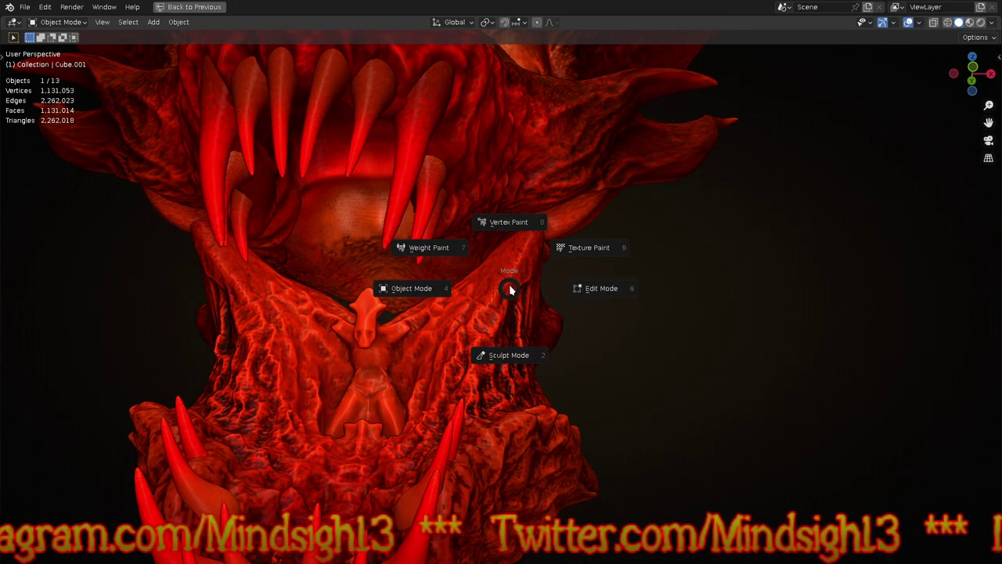
left_click(509, 355)
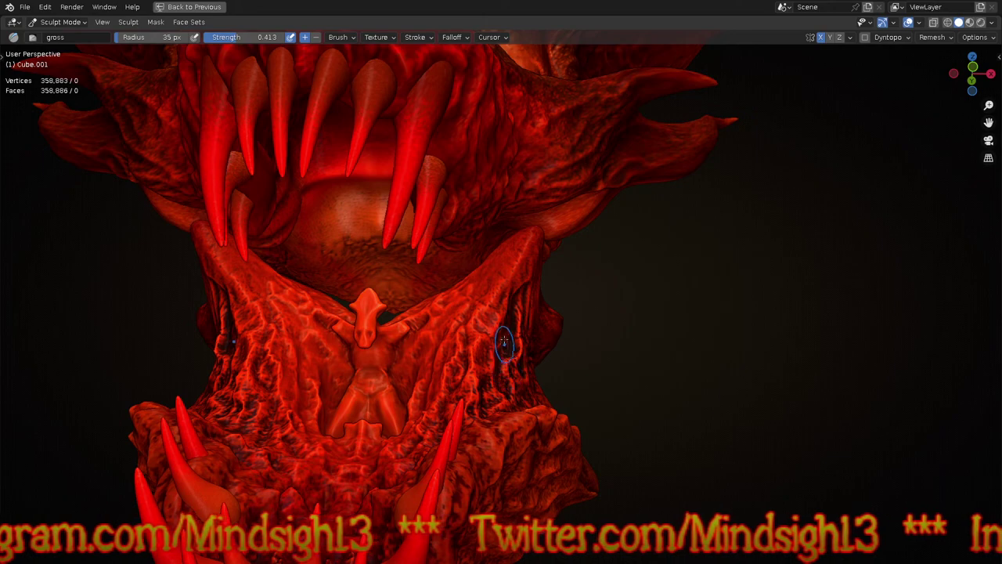
middle_click_drag(501, 333, 467, 193)
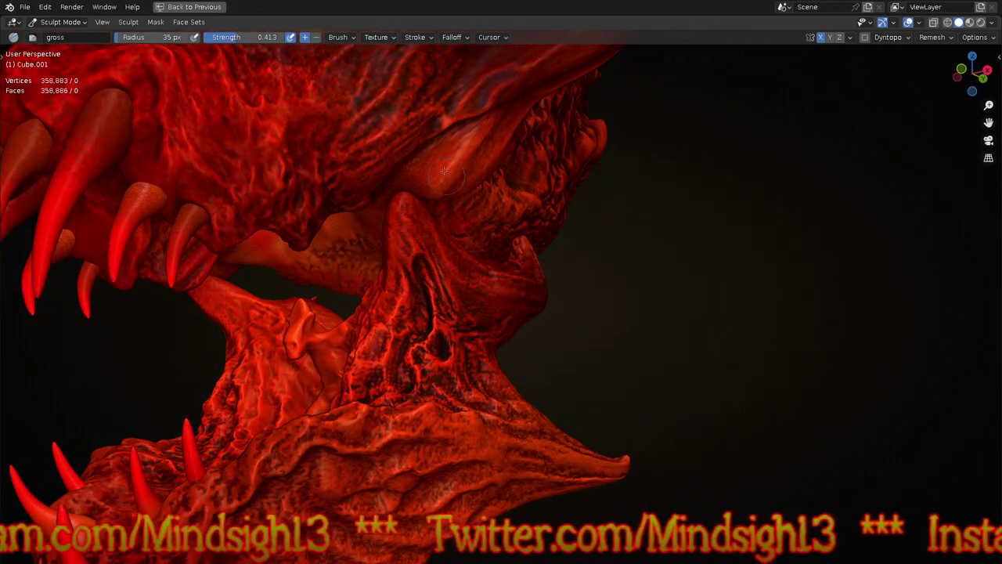
key("alt+q")
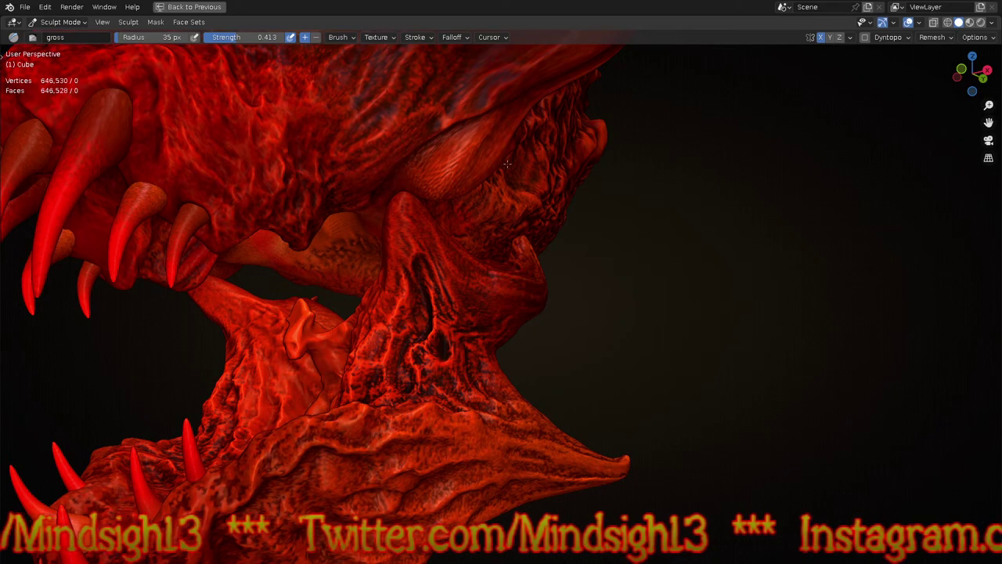
scroll(518, 315, "down", 5)
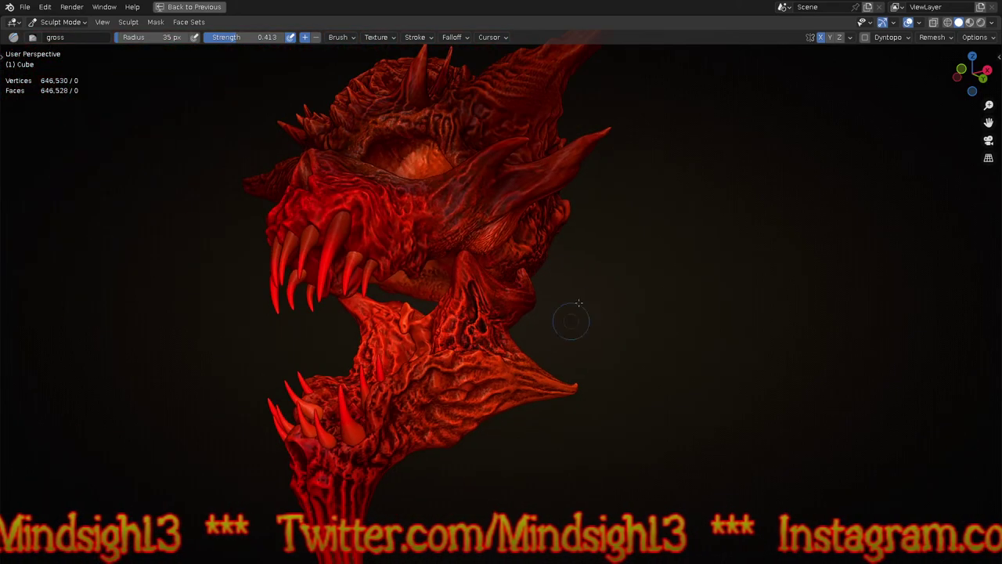
Step: Sculpt a rough surface texture over both eyes with the gross brush at Strength 0.413, using X symmetry
middle_click_drag(578, 303, 568, 363, "shift")
middle_click_drag(492, 348, 564, 385)
scroll(564, 384, "up", 4)
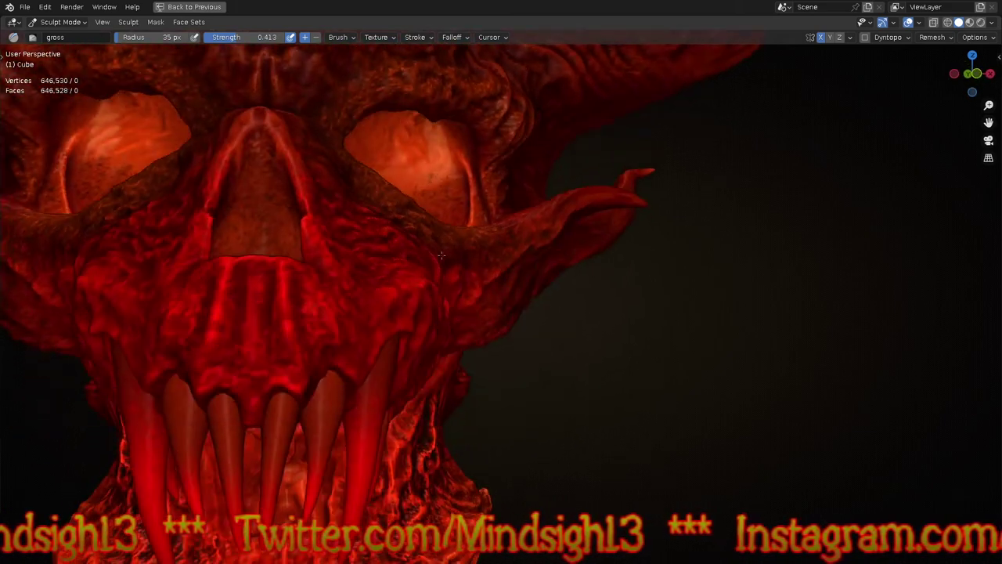
middle_click_drag(442, 254, 435, 258)
mouse_move(397, 175)
left_mouse_down()
mouse_move(389, 163)
mouse_move(368, 176)
mouse_move(423, 169)
mouse_move(404, 180)
left_mouse_up()
left_click_drag(462, 358, 392, 365)
scroll(392, 365, "down", 5)
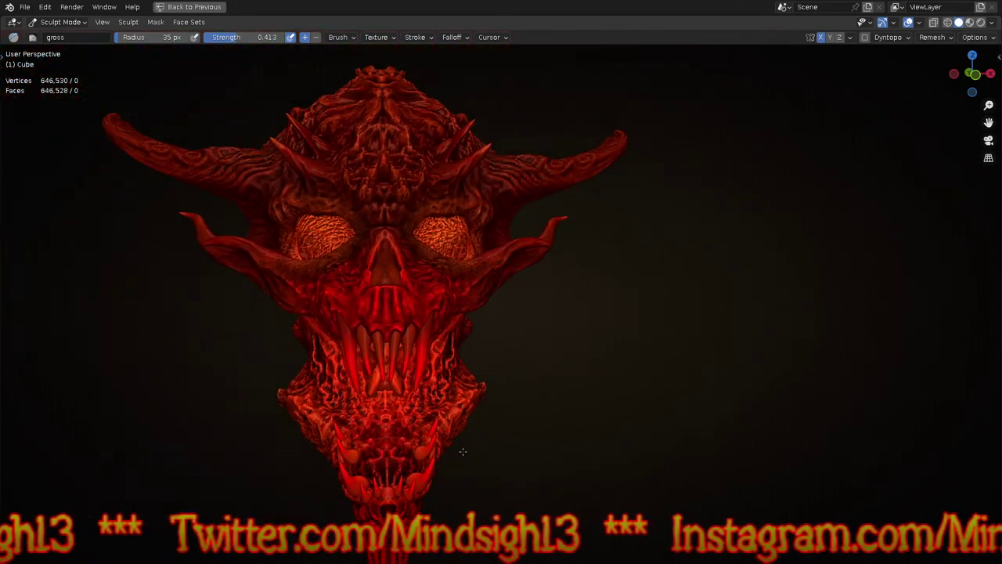
Step: Sculpt rough texture across the roof of the mouth, the throat and the cheek undersides with the gross brush
mouse_move(480, 409)
middle_mouse_down()
mouse_move(590, 413)
mouse_move(581, 406)
middle_mouse_up()
scroll(548, 368, "up", 1)
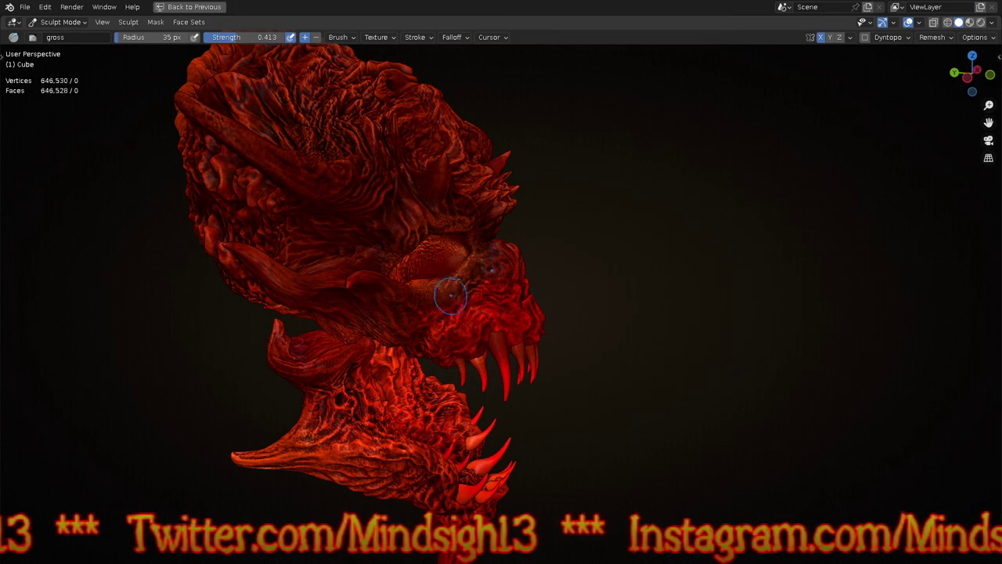
scroll(465, 235, "up", 3)
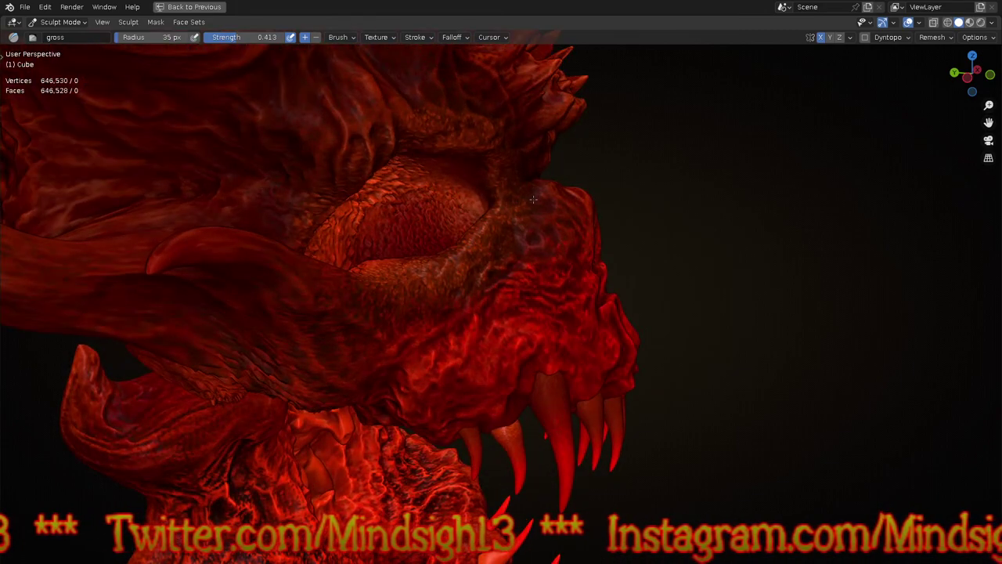
middle_click_drag(720, 488, 621, 464)
scroll(543, 347, "down", 5)
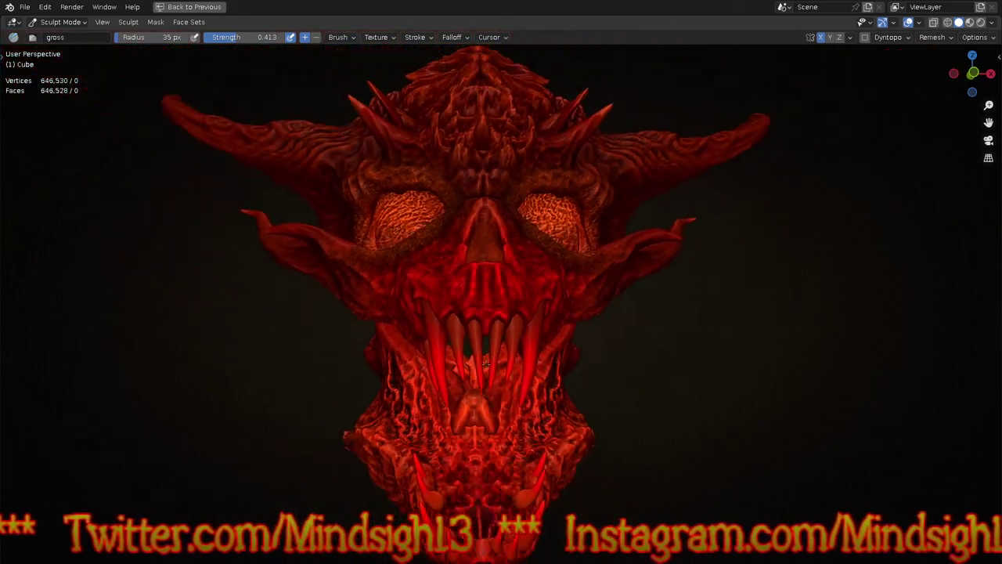
middle_click_drag(577, 331, 524, 297)
scroll(466, 240, "up", 4)
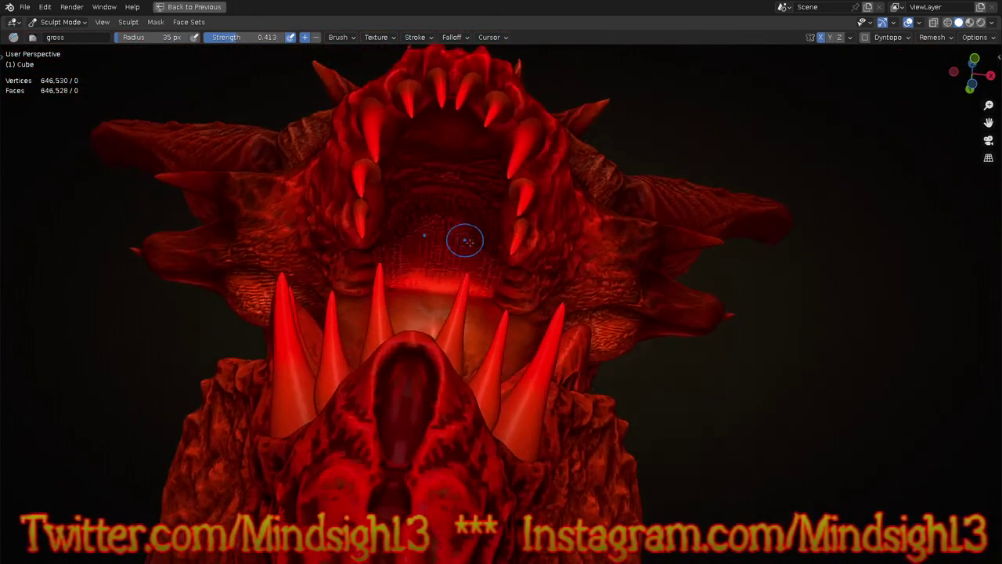
middle_click_drag(466, 240, 462, 262)
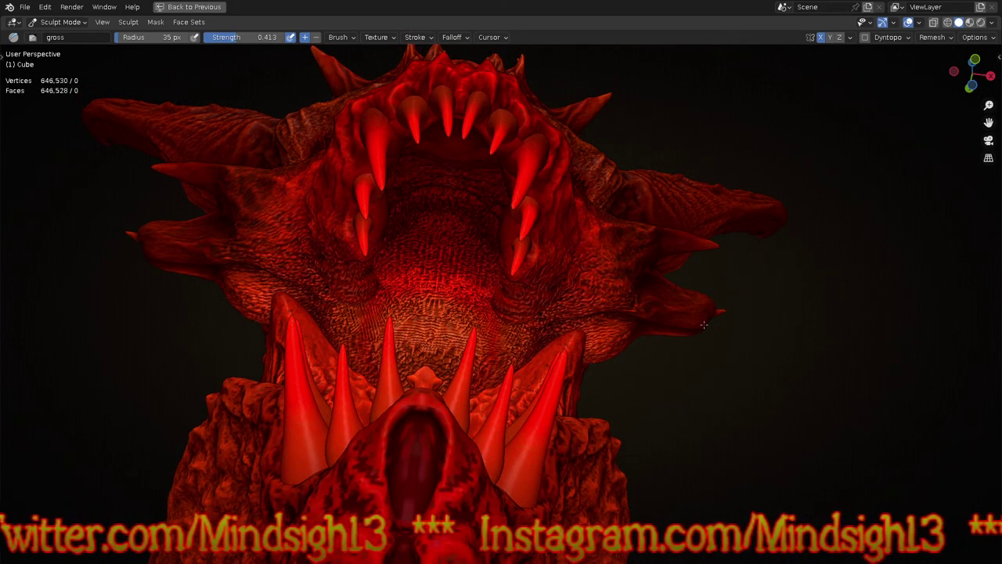
mouse_move(593, 381)
middle_mouse_down()
mouse_move(504, 352)
mouse_move(548, 407)
mouse_move(525, 401)
mouse_move(604, 365)
mouse_move(604, 347)
mouse_move(569, 367)
mouse_move(580, 357)
mouse_move(537, 352)
mouse_move(541, 317)
mouse_move(533, 319)
mouse_move(538, 402)
mouse_move(564, 409)
mouse_move(559, 399)
middle_mouse_up()
Step: Display the viewport in Rendered shading and show Extras in the viewport overlays
scroll(510, 409, "down", 3)
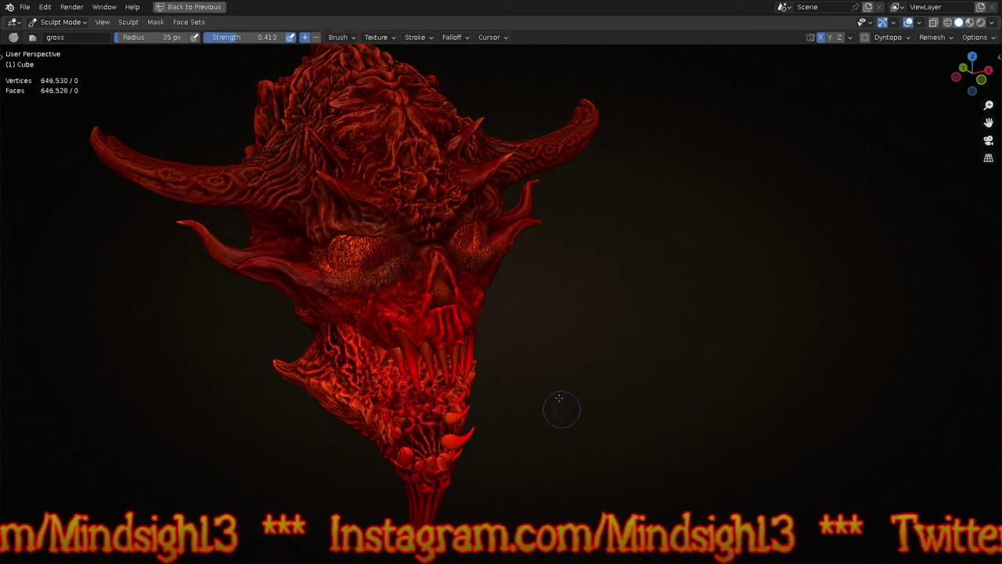
mouse_move(572, 350)
middle_mouse_down()
mouse_move(569, 411)
mouse_move(551, 387)
middle_mouse_up()
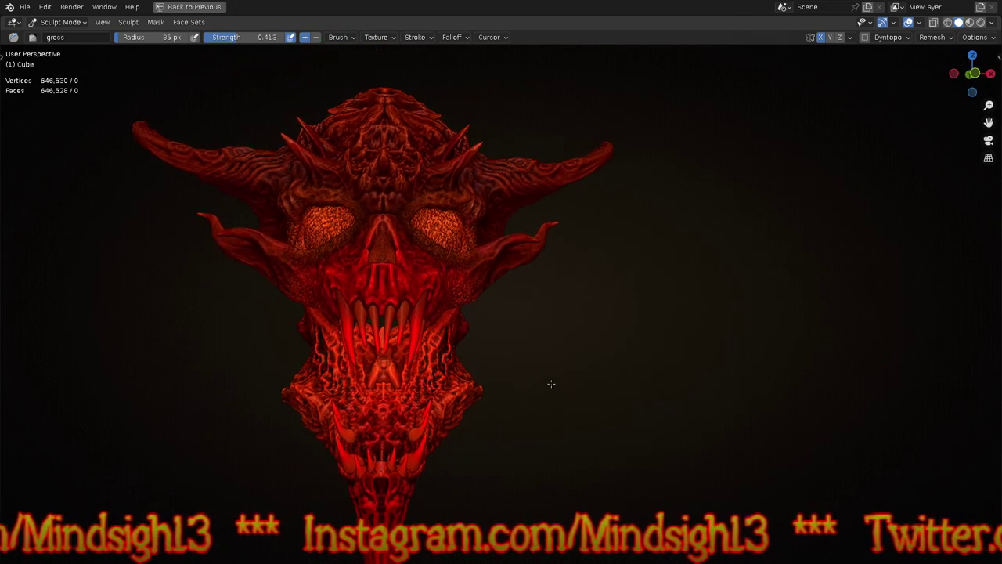
left_click(970, 23)
mouse_move(786, 246)
middle_mouse_down()
mouse_move(696, 225)
mouse_move(779, 263)
mouse_move(795, 252)
middle_mouse_up()
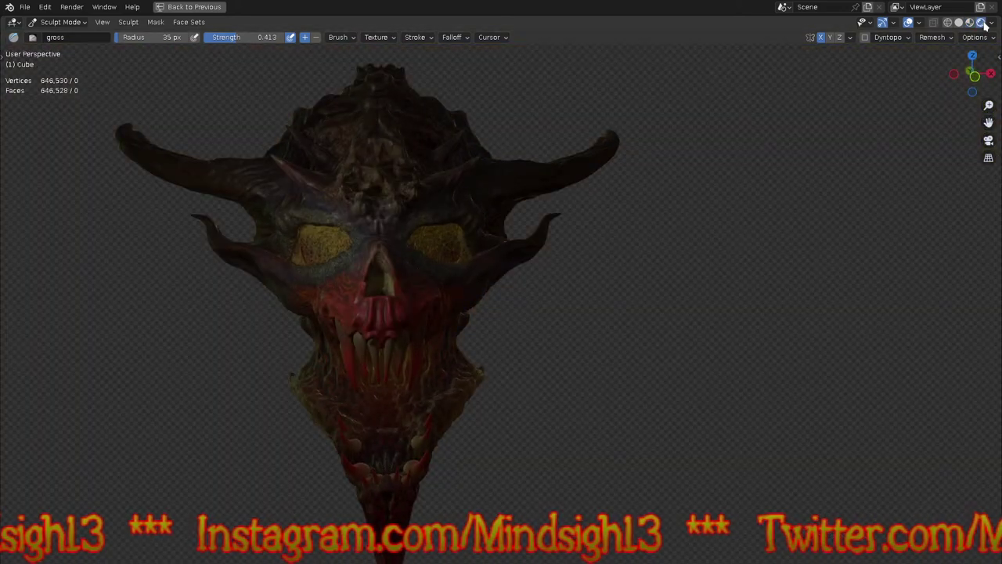
left_click(982, 23)
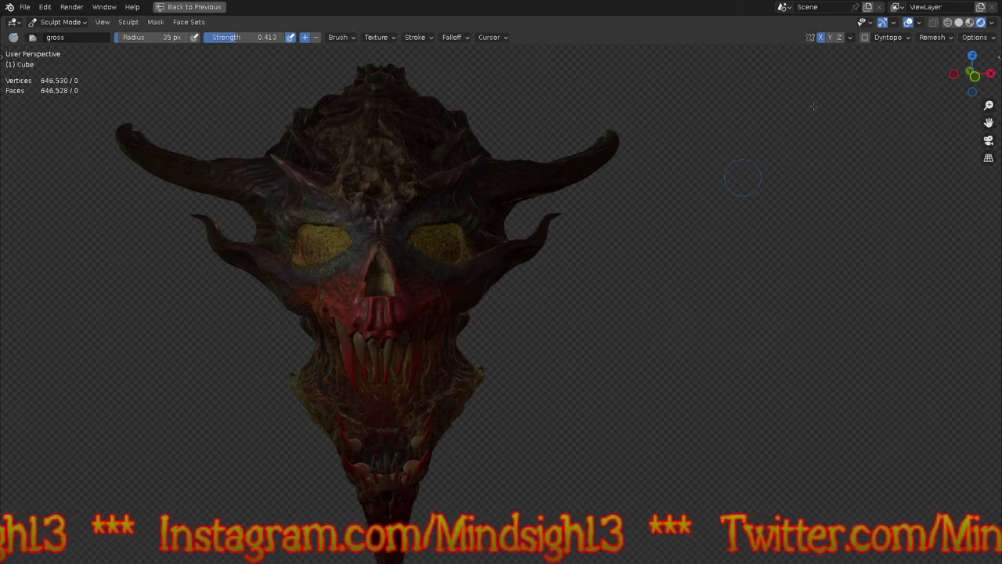
left_click(919, 23)
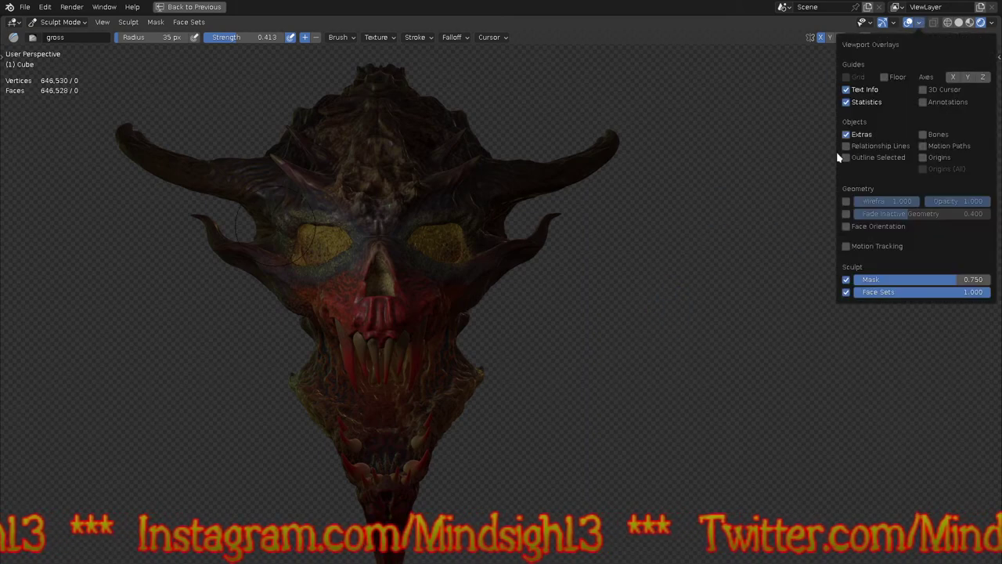
scroll(616, 324, "down", 2)
Step: Return to Object Mode and select the point light in front of the skull's face
mouse_move(562, 363)
middle_mouse_down()
mouse_move(550, 329)
mouse_move(651, 344)
mouse_move(689, 331)
mouse_move(606, 229)
middle_mouse_up()
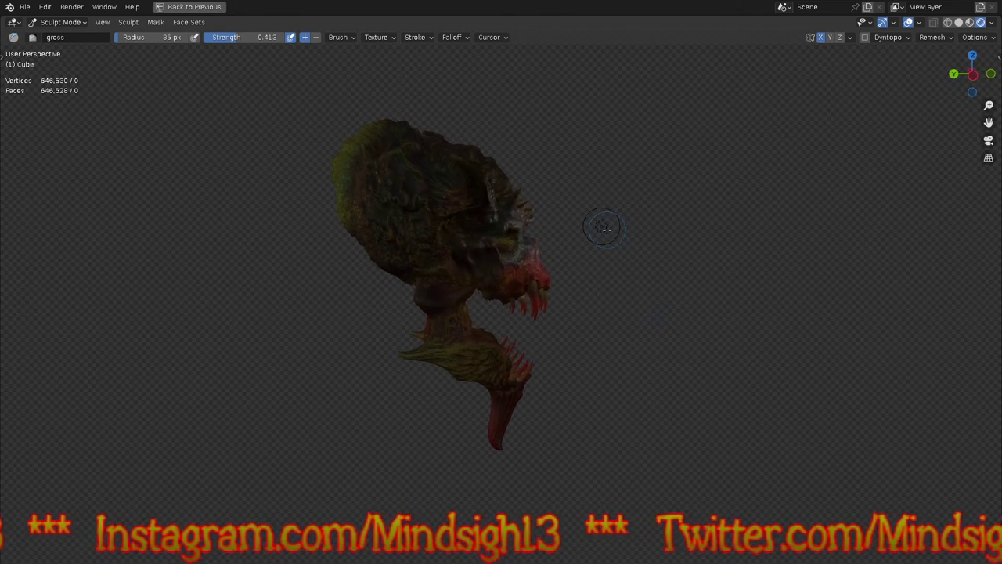
key("ctrl+Tab")
left_click(515, 236)
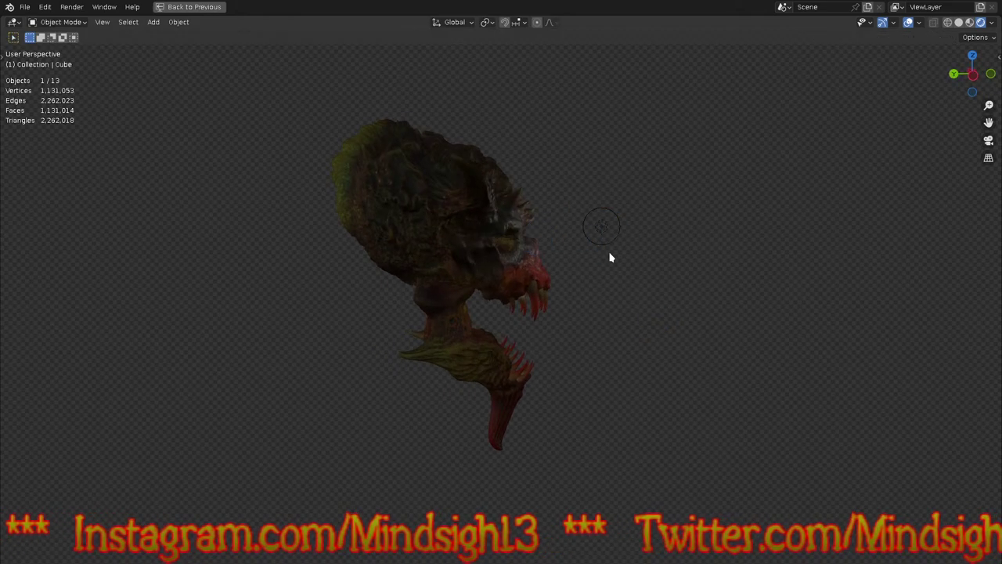
left_click(611, 233)
middle_click_drag(647, 261, 635, 385)
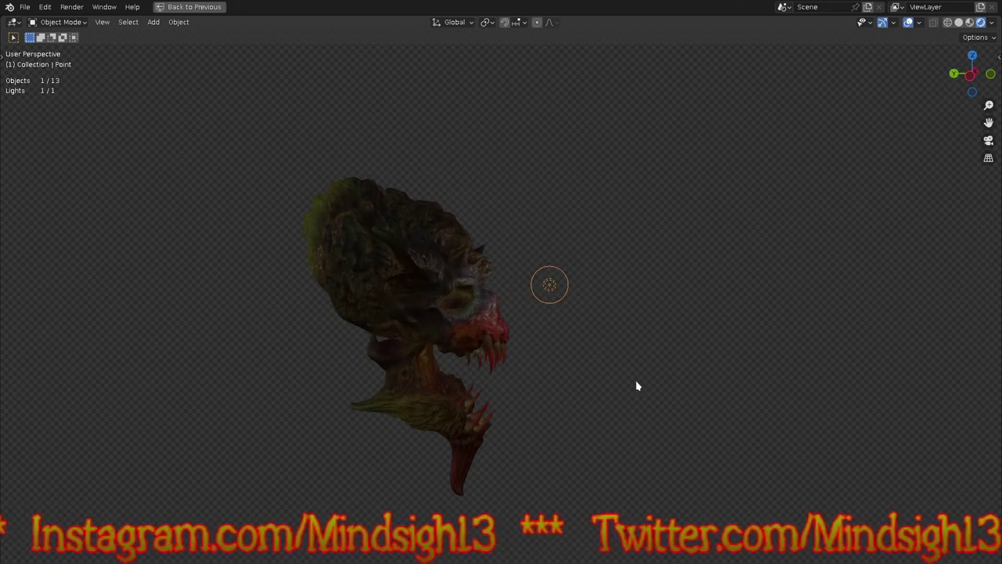
Step: Show the viewport sidebar, look through its transform properties and open the Slime add-on's options
key("n")
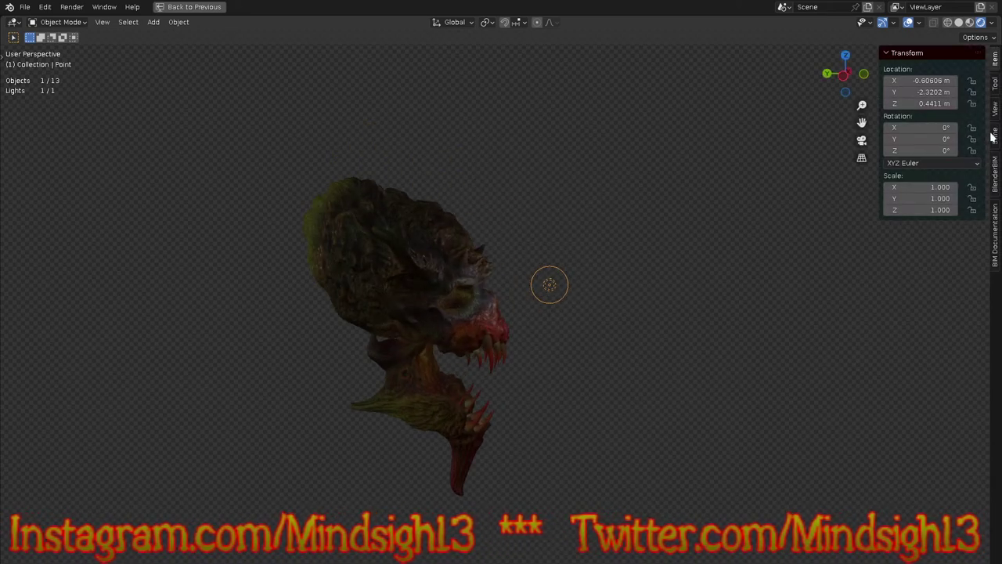
left_click(996, 83)
left_click(997, 60)
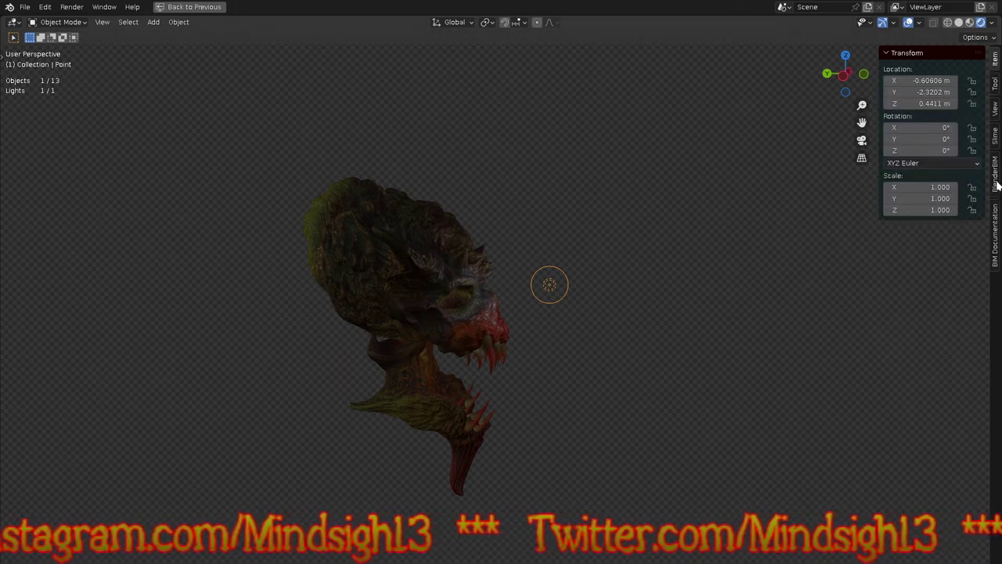
left_click(996, 136)
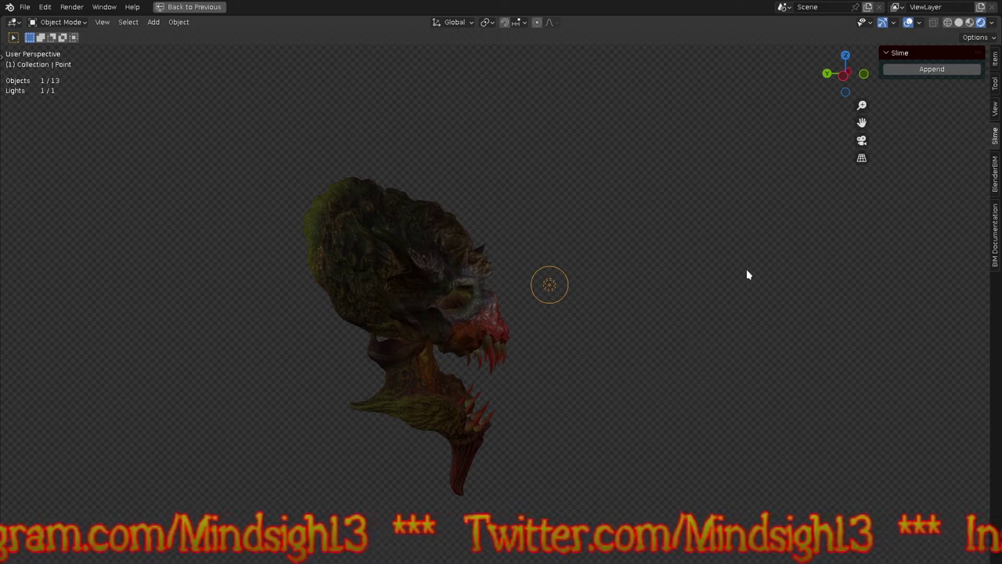
Step: Duplicate the point light and place the copy on the opposite side of the skull's face, beside the cheek
middle_click_drag(854, 255, 577, 317)
scroll(601, 267, "up", 2)
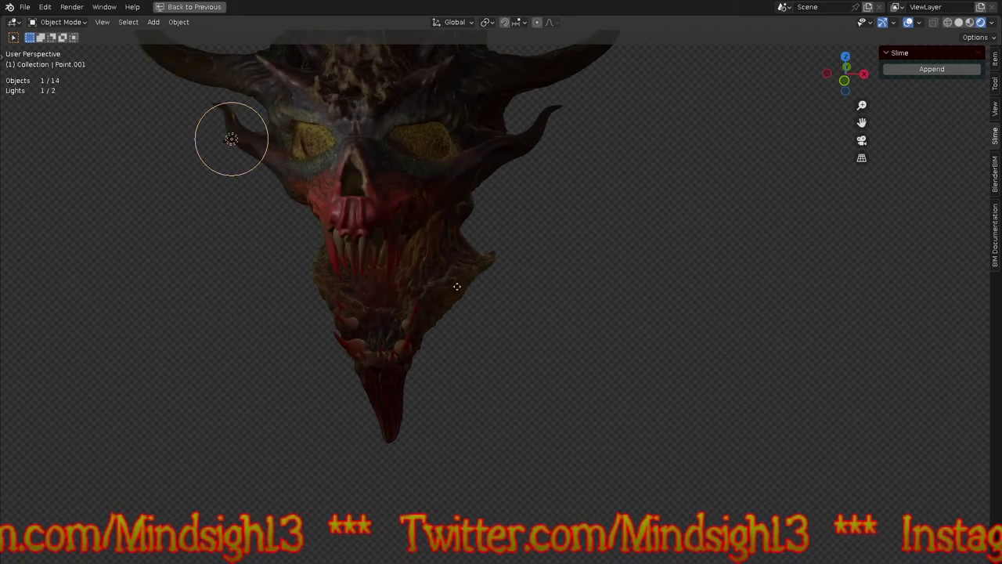
key("shift+d")
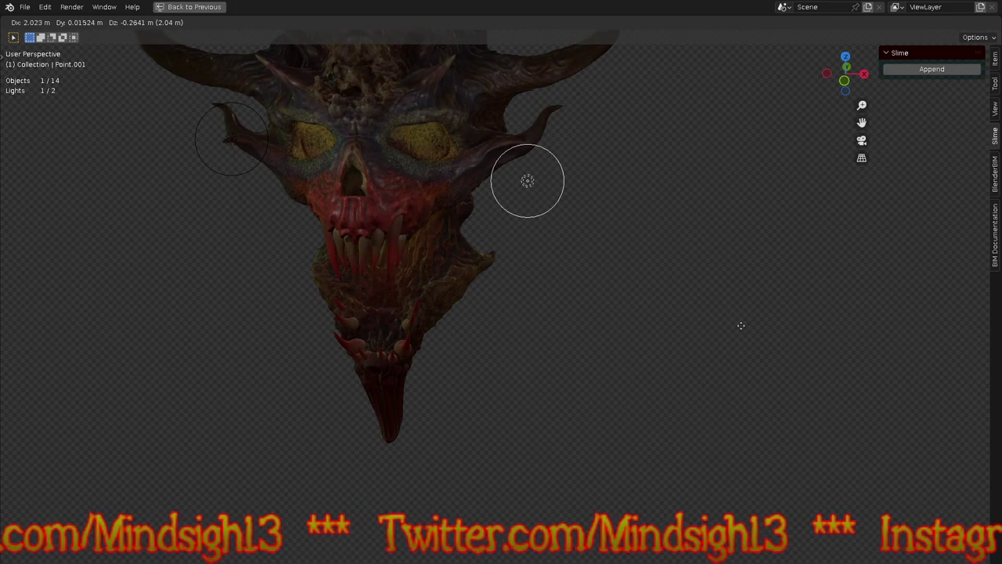
left_click(800, 372)
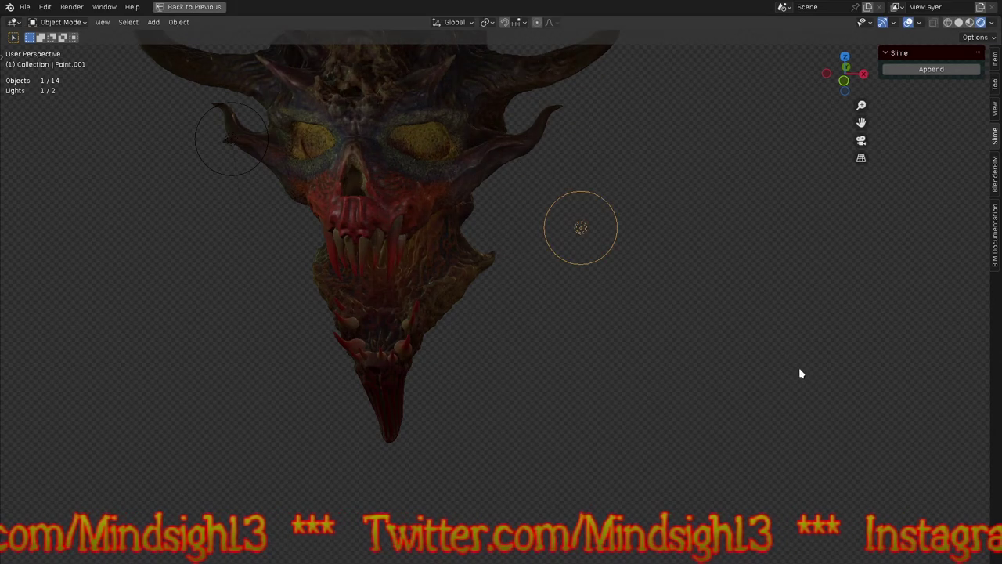
Step: Select the skull mesh and display the viewport in Solid shading
left_click(487, 206)
mouse_move(493, 191)
middle_mouse_down()
mouse_move(496, 274)
mouse_move(517, 351)
mouse_move(523, 333)
middle_mouse_up()
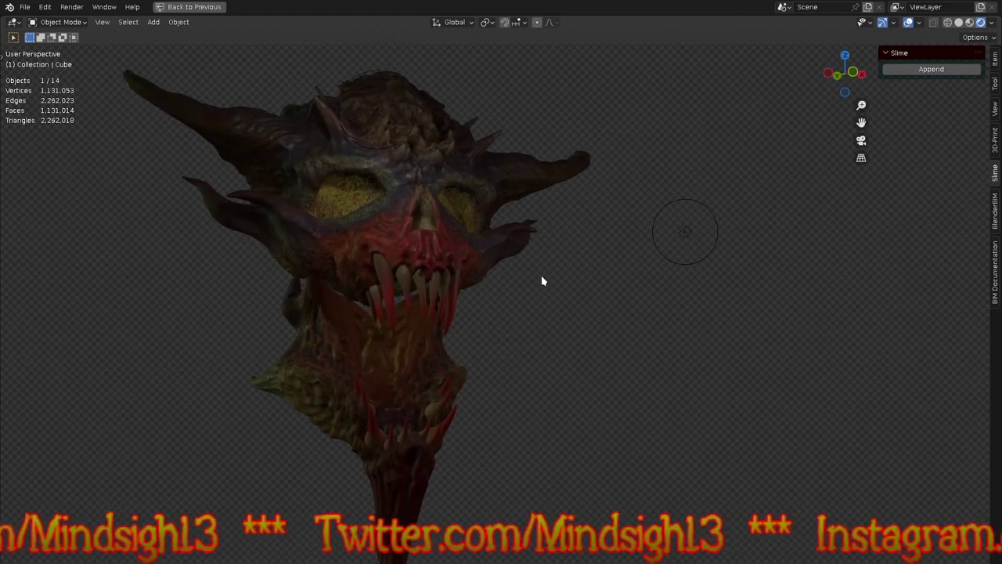
left_click(958, 23)
middle_click_drag(744, 224, 718, 261)
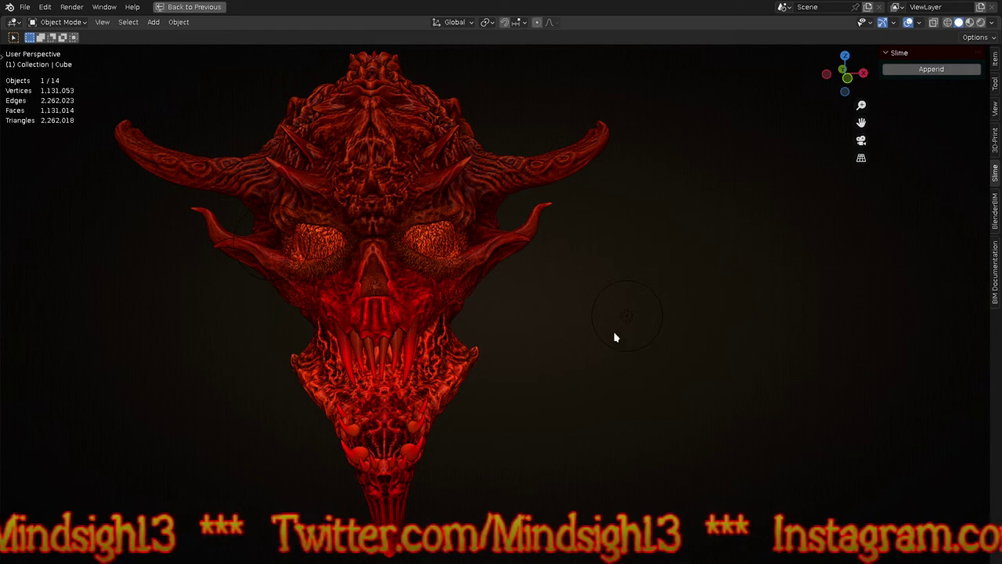
Step: Put the skull into Sculpt Mode and choose the Draw Sharp brush
key("ctrl+Tab")
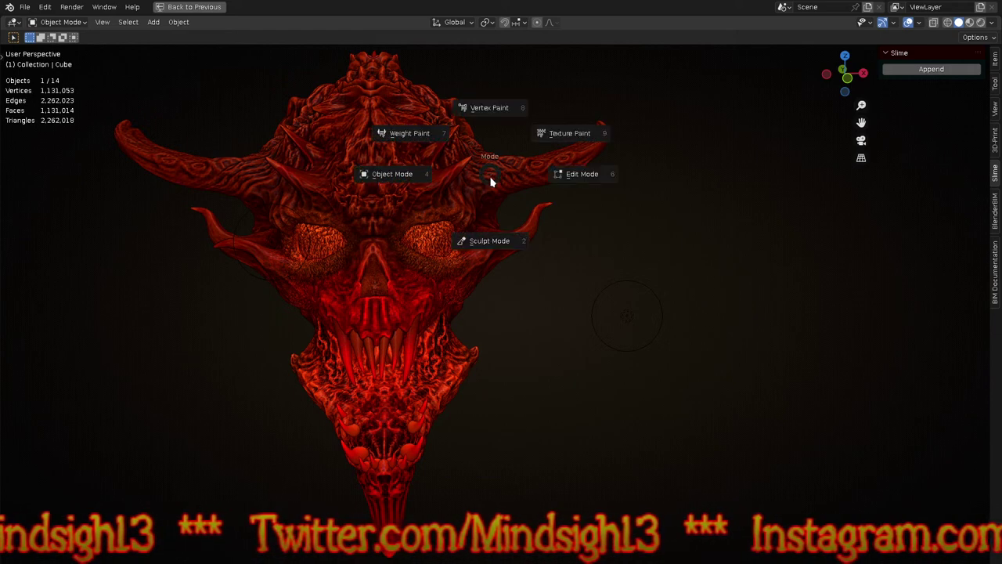
left_click(497, 252)
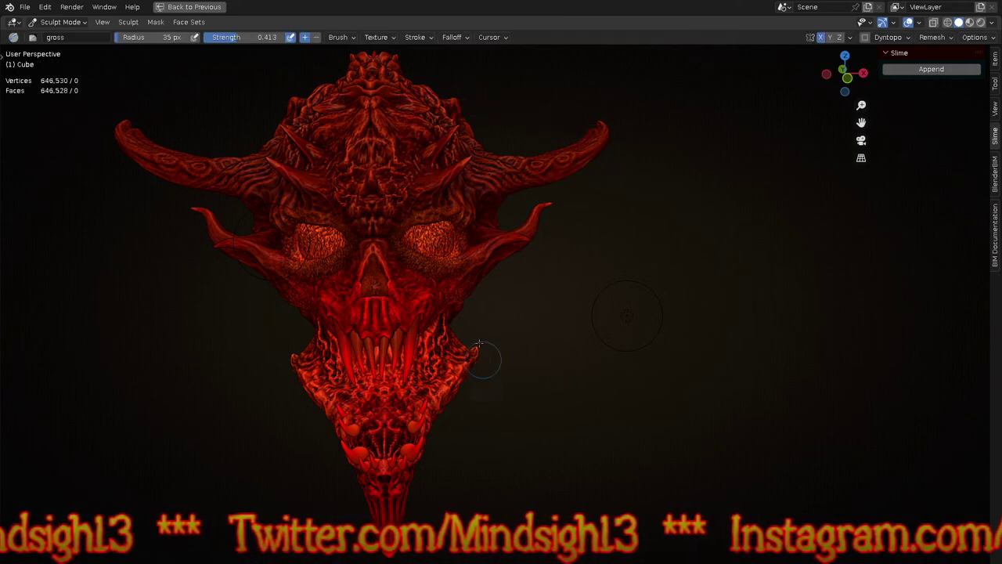
key("shift+space")
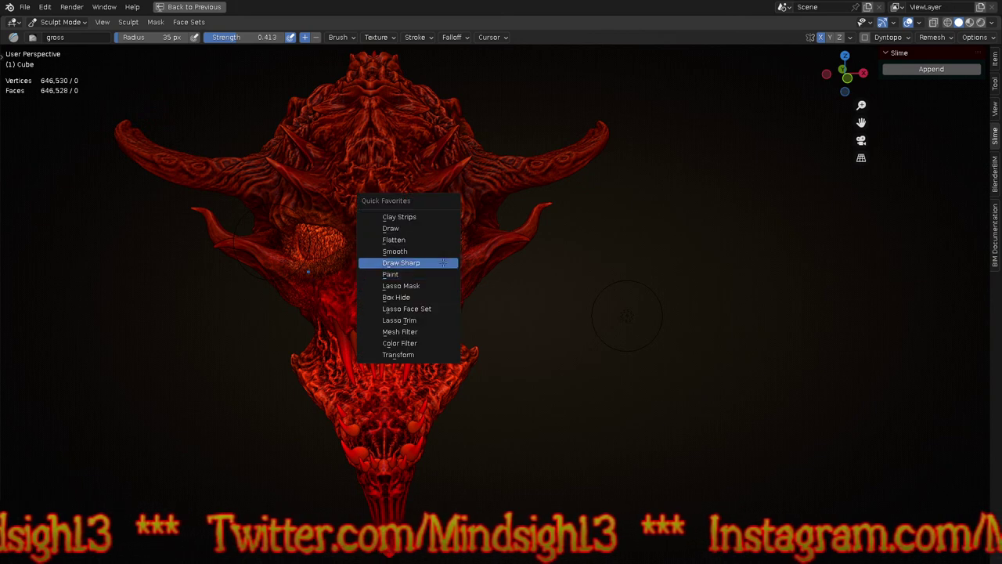
left_click(442, 262)
middle_click_drag(475, 217, 506, 271)
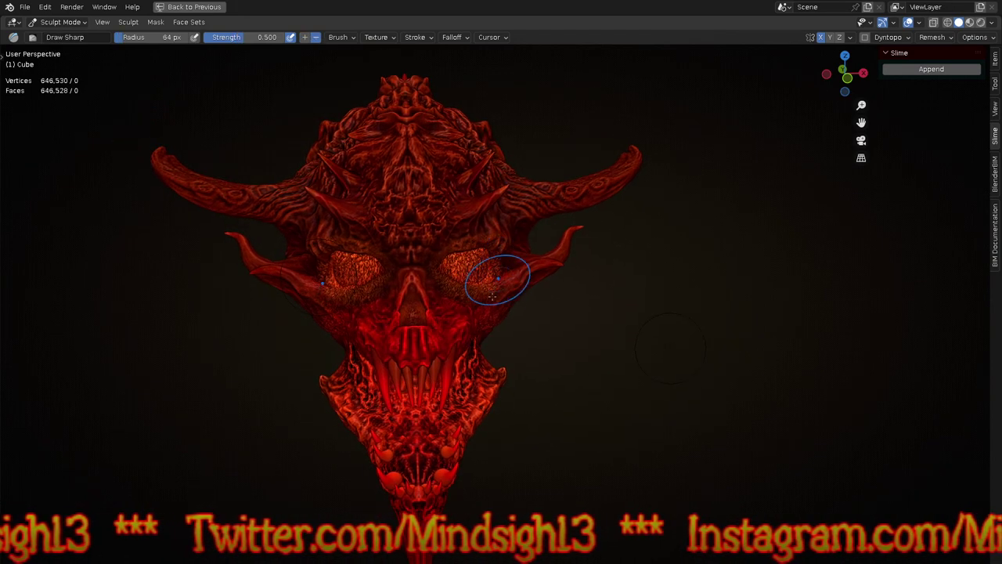
middle_click_drag(481, 341, 459, 331, "shift")
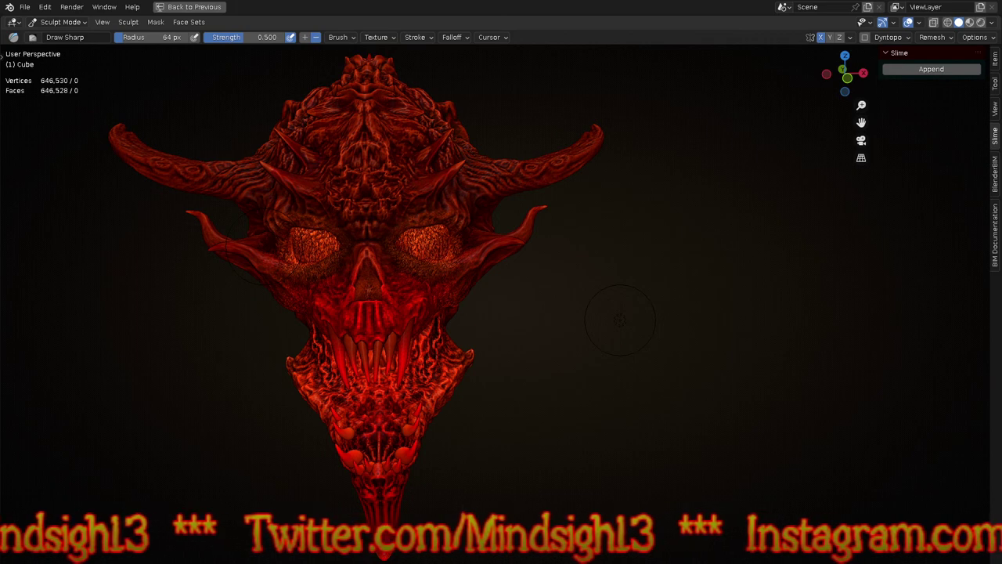
Step: Replace the red MatCap in the viewport shading with the glossy skin-toned one with warm orange edges
mouse_move(528, 430)
middle_mouse_down()
mouse_move(594, 389)
mouse_move(566, 415)
middle_mouse_up()
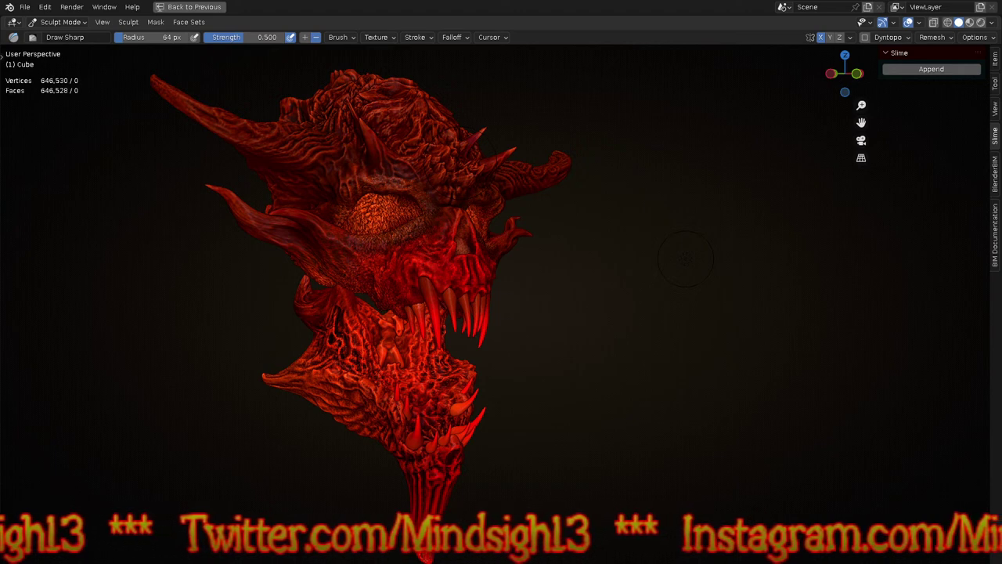
mouse_move(496, 462)
middle_mouse_down()
mouse_move(584, 466)
mouse_move(577, 454)
mouse_move(600, 397)
mouse_move(589, 415)
middle_mouse_up()
scroll(478, 258, "up", 4)
mouse_move(587, 258)
middle_mouse_down()
mouse_move(587, 337)
mouse_move(603, 242)
middle_mouse_up()
left_click(993, 22)
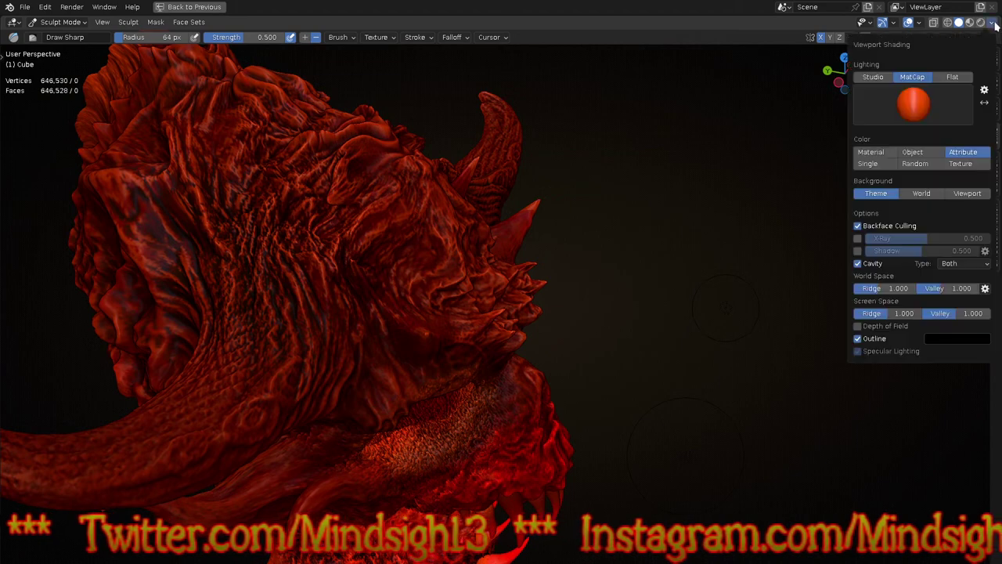
left_click(918, 102)
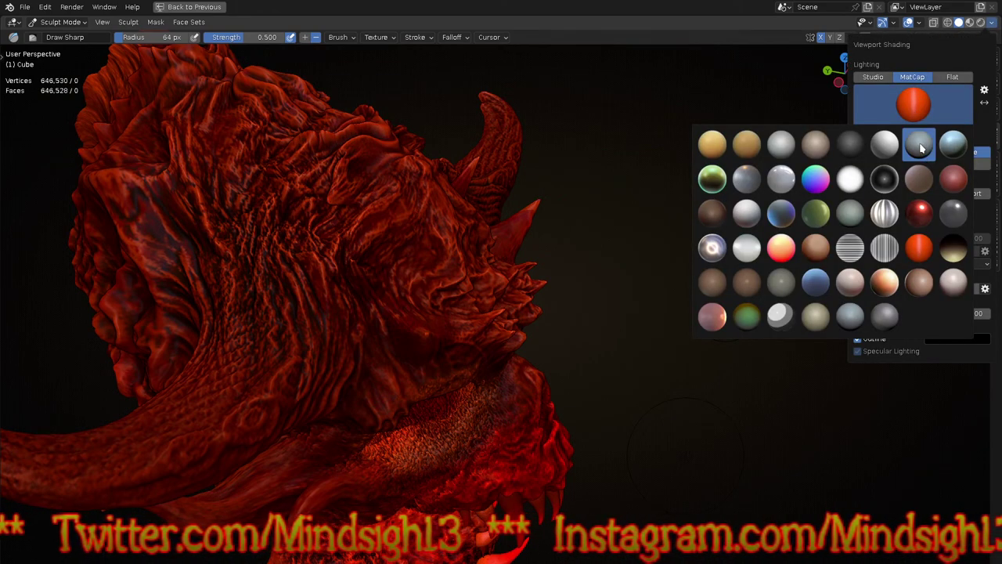
left_click(885, 283)
mouse_move(613, 187)
middle_mouse_down("ctrl")
mouse_move(613, 262)
mouse_move(650, 275)
mouse_move(504, 206)
middle_mouse_up("ctrl")
mouse_move(482, 356)
middle_mouse_down("ctrl")
mouse_move(482, 307)
mouse_move(509, 263)
mouse_move(584, 294)
mouse_move(578, 304)
mouse_move(447, 252)
mouse_move(447, 304)
middle_mouse_up("ctrl")
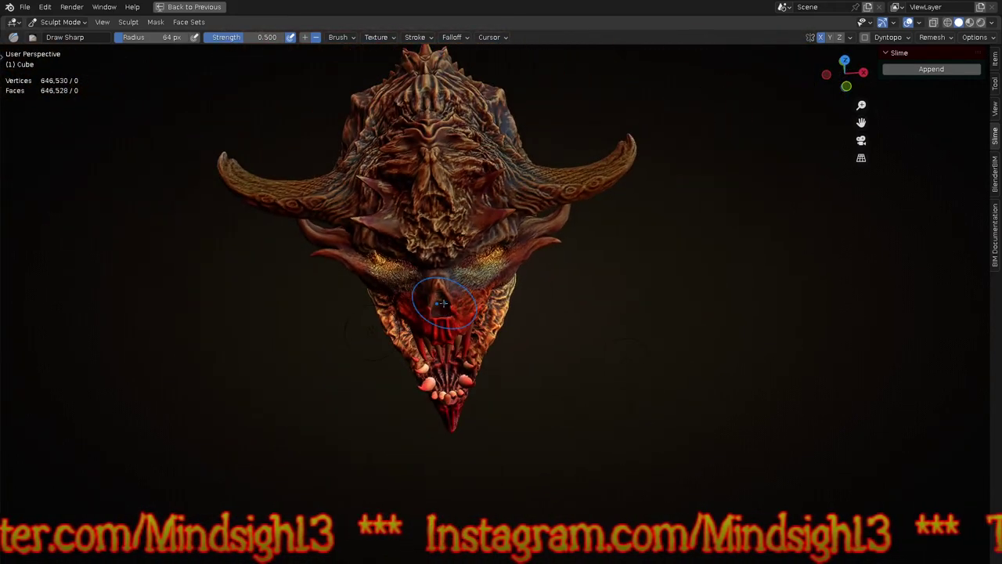
Step: Turn off Cavity auto-masking in the sculpt options
middle_click_drag(492, 238, 506, 286, "shift")
scroll(439, 173, "up", 5)
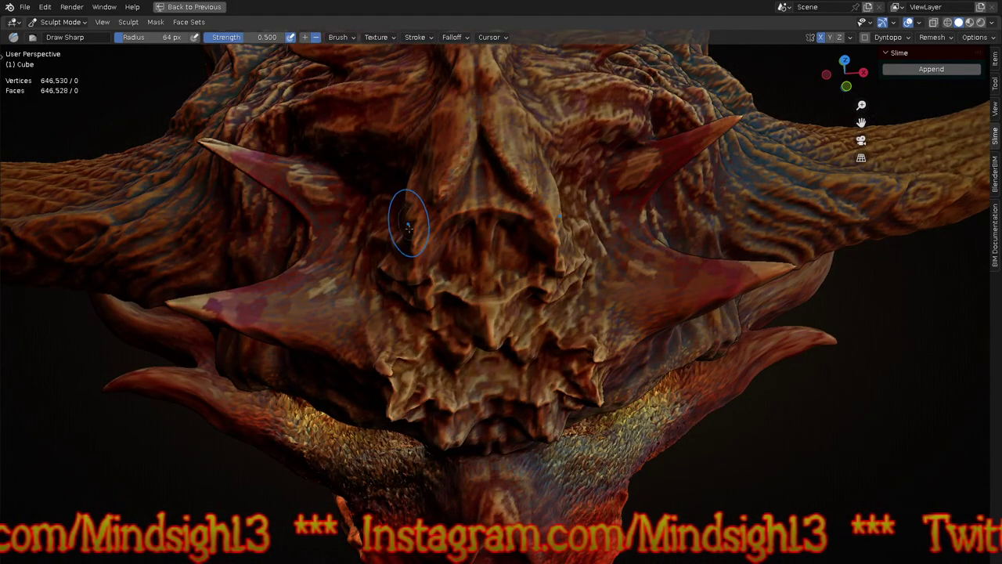
middle_click_drag(431, 360, 519, 305)
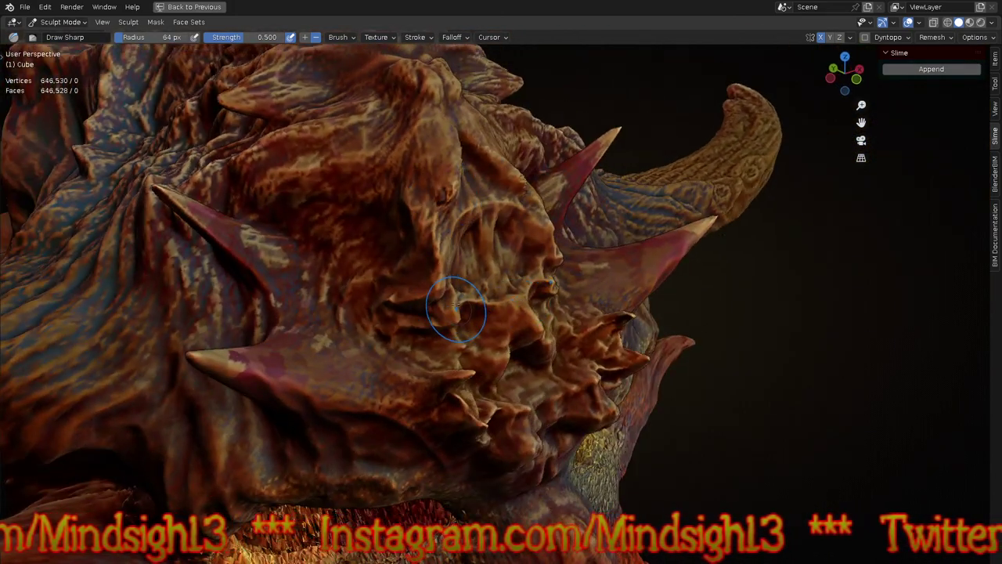
left_click(973, 36)
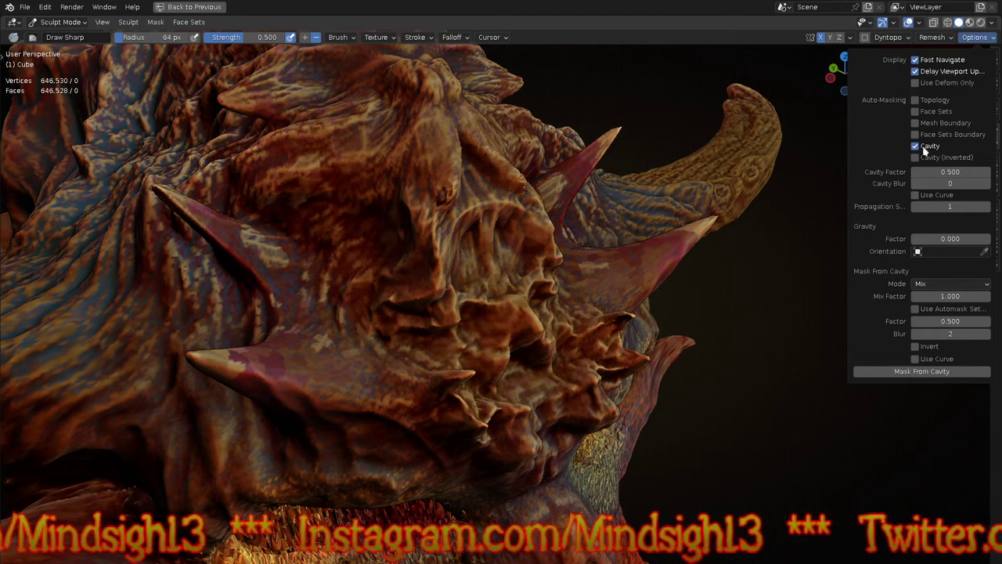
left_click(925, 151)
left_click(990, 40)
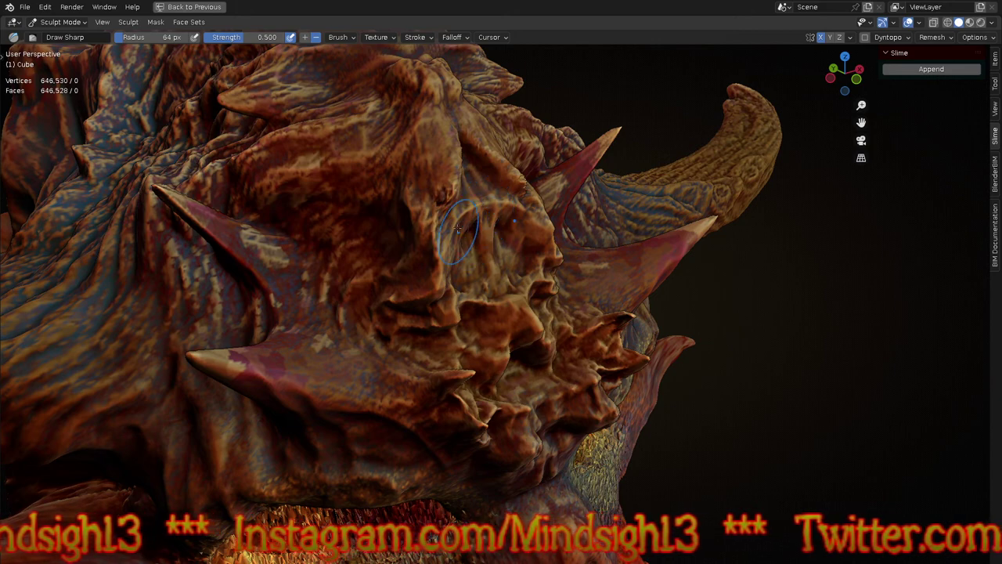
Step: Carve sharp creases into the small face relief on the creature's forehead with the Draw Sharp brush
mouse_move(475, 216)
left_mouse_down()
mouse_move(456, 239)
mouse_move(460, 276)
left_mouse_up()
middle_click_drag(521, 258, 474, 238)
mouse_move(472, 238)
left_mouse_down()
mouse_move(469, 282)
mouse_move(497, 244)
mouse_move(496, 307)
left_mouse_up()
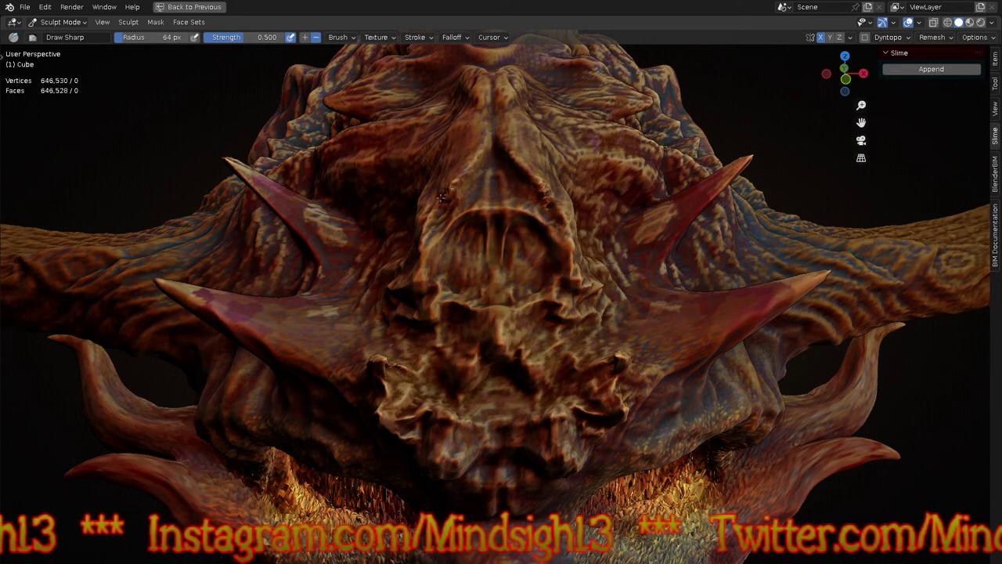
middle_click_drag(414, 308, 454, 180)
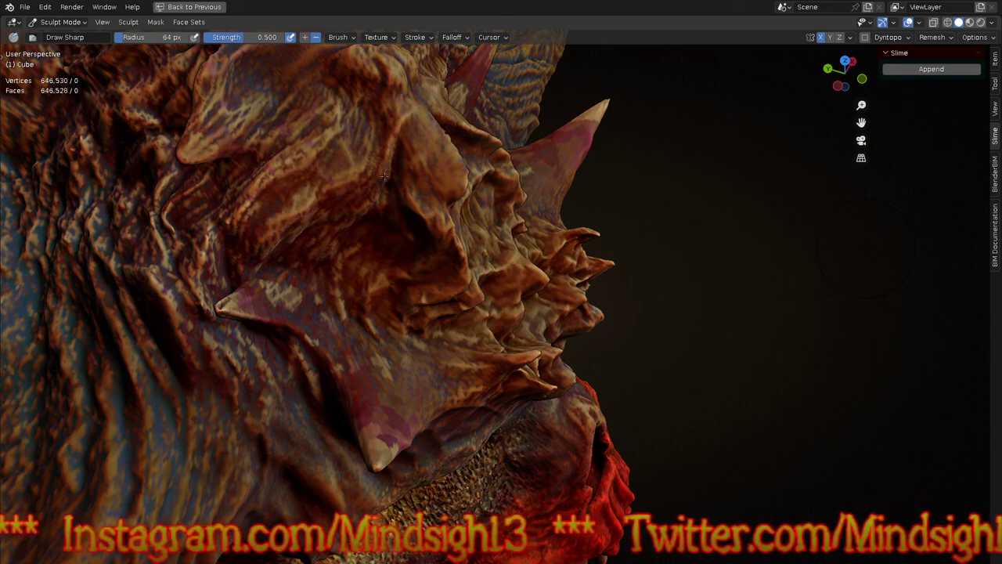
middle_click_drag(409, 224, 403, 190)
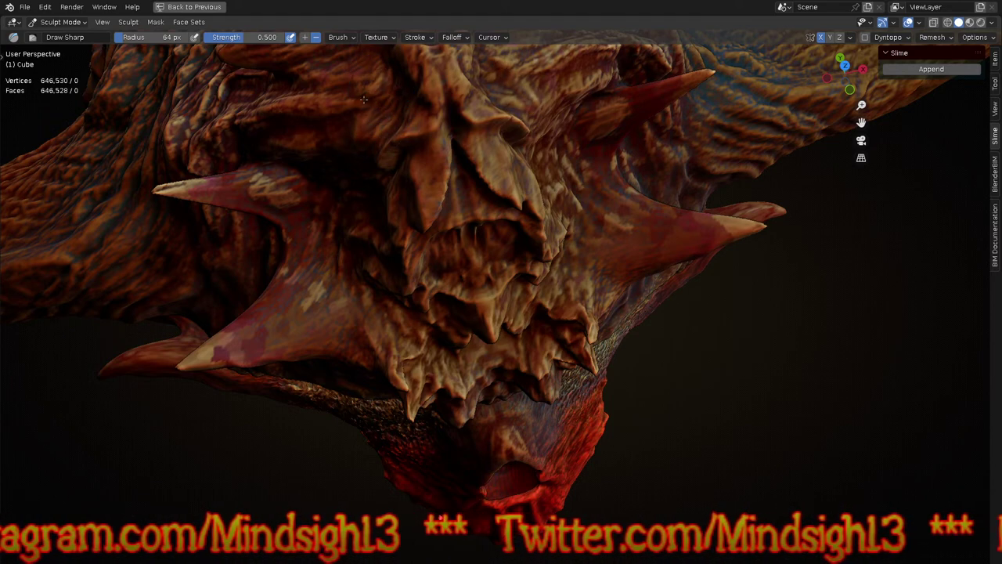
Step: Carve a sharp crease along the side of the nose bridge, beside the inner corner of the eye
scroll(452, 266, "down", 4)
middle_click_drag(443, 336, 552, 321)
scroll(552, 321, "up", 5)
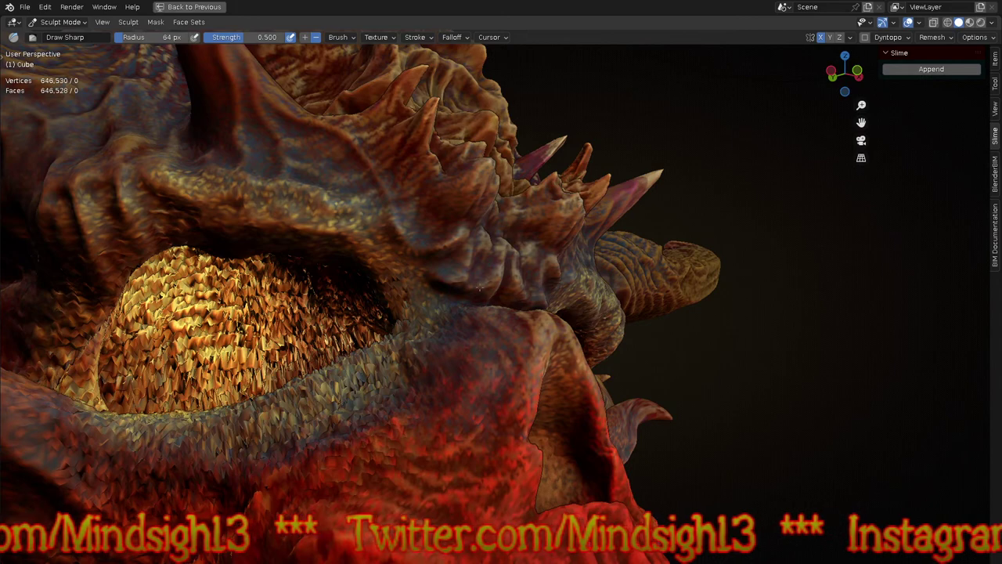
middle_click_drag(447, 336, 496, 310)
mouse_move(496, 310)
left_mouse_down()
mouse_move(526, 346)
mouse_move(521, 425)
mouse_move(541, 392)
mouse_move(520, 345)
left_mouse_up()
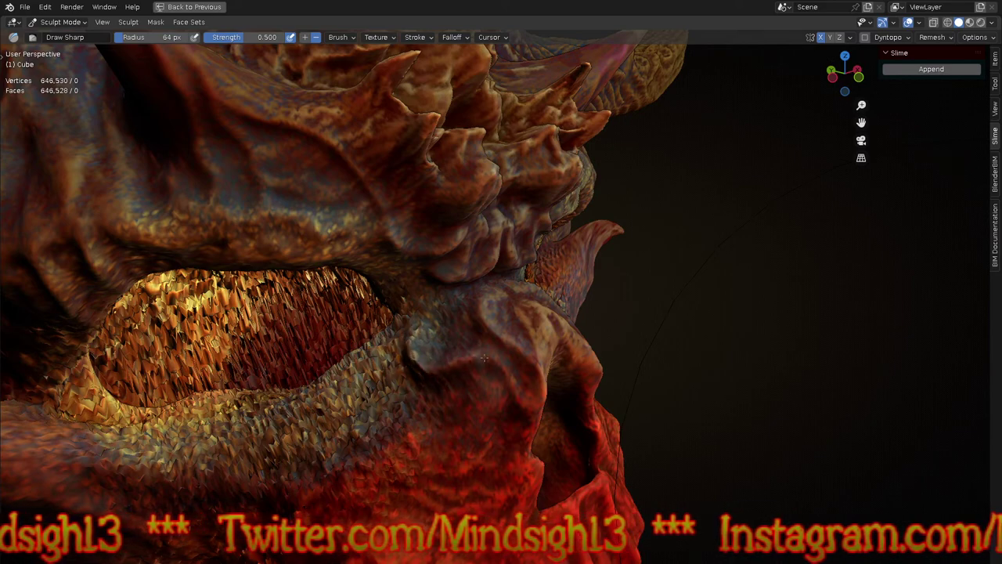
middle_click_drag(466, 355, 529, 426)
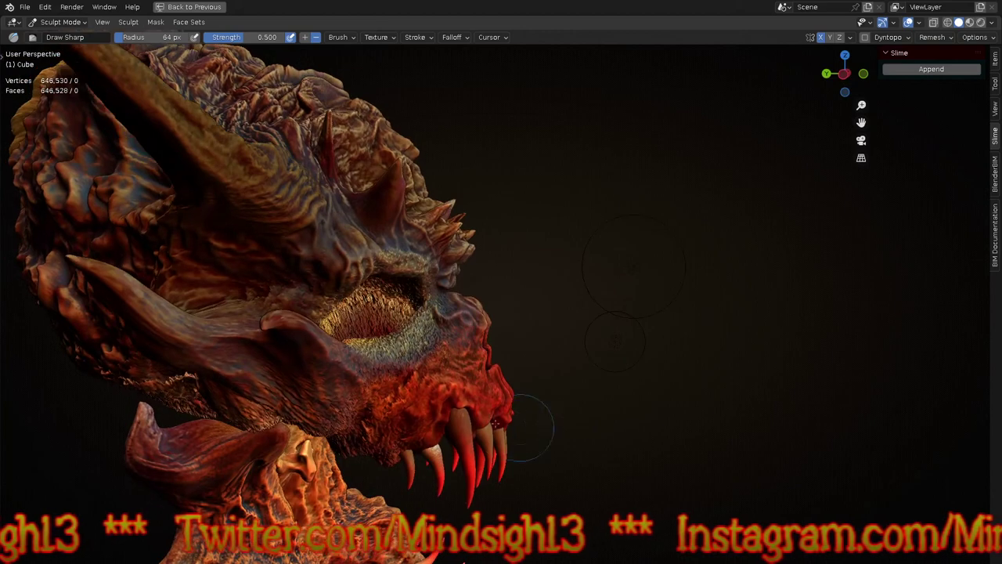
Step: Carve sharp wrinkles into the red upper lip above the front teeth
scroll(529, 427, "up", 5)
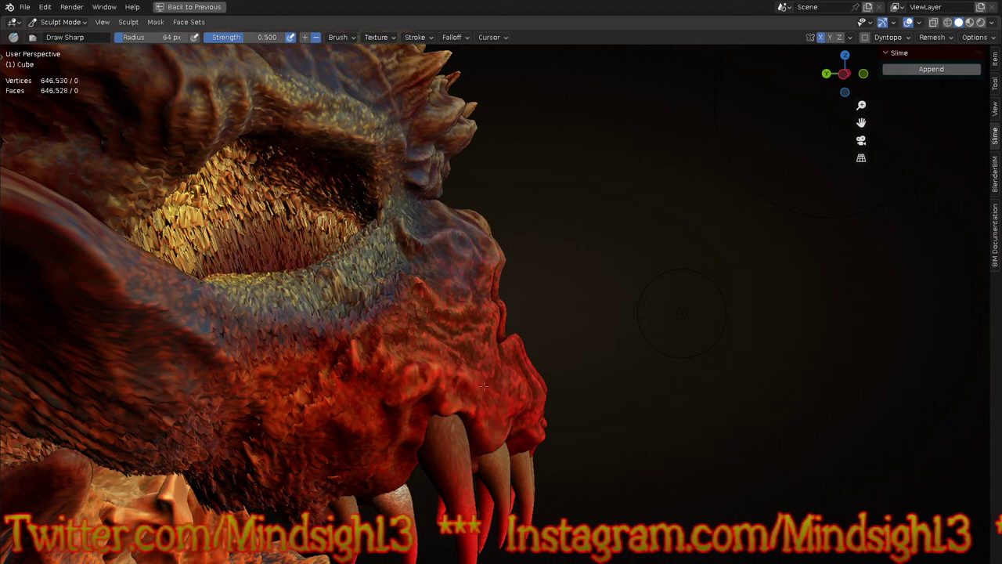
middle_click_drag(479, 354, 501, 357)
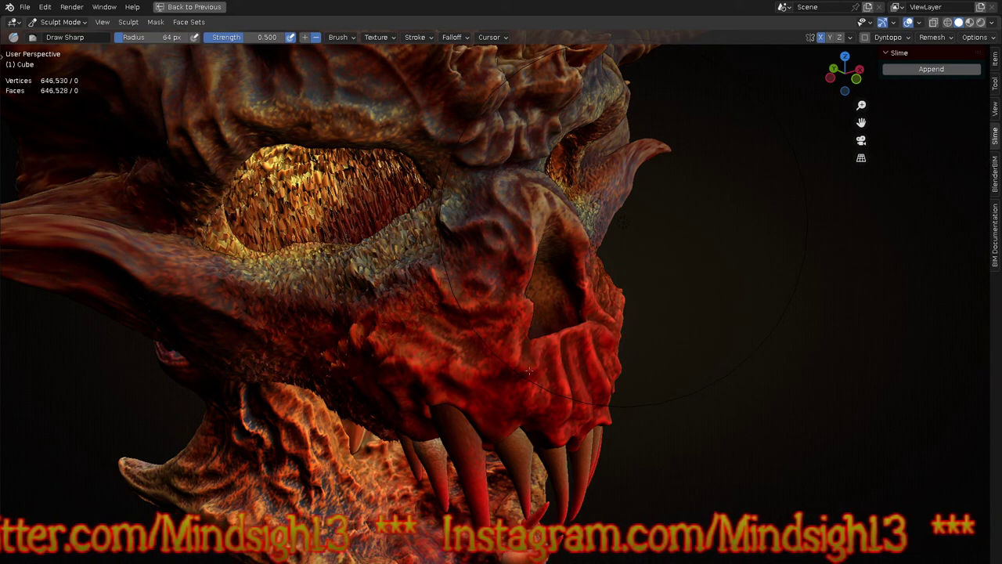
left_click_drag(535, 390, 559, 425)
mouse_move(516, 400)
left_mouse_down()
mouse_move(505, 373)
mouse_move(504, 399)
mouse_move(486, 417)
mouse_move(476, 376)
left_mouse_up()
left_click_drag(496, 432, 494, 435)
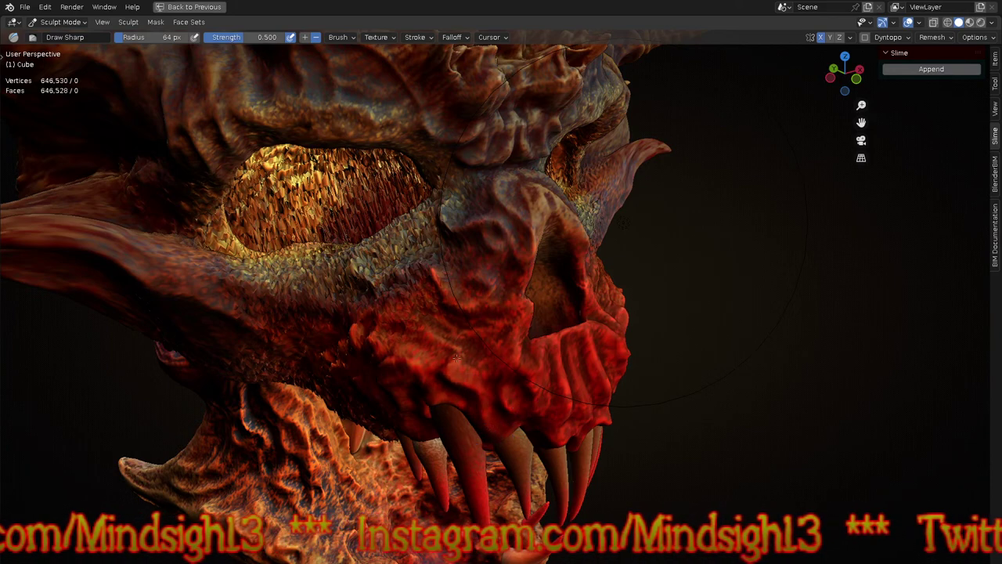
Step: Examine the jaw, cheek scales and horns from the side, and the whole head from the front and above
middle_click_drag(388, 268, 447, 351, "ctrl")
scroll(532, 249, "up", 5)
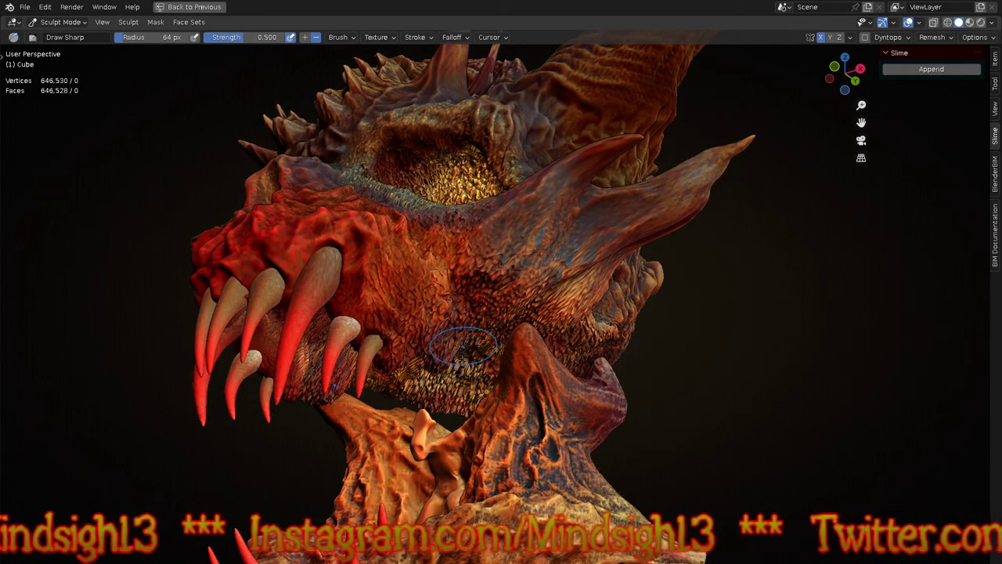
scroll(488, 286, "up", 3)
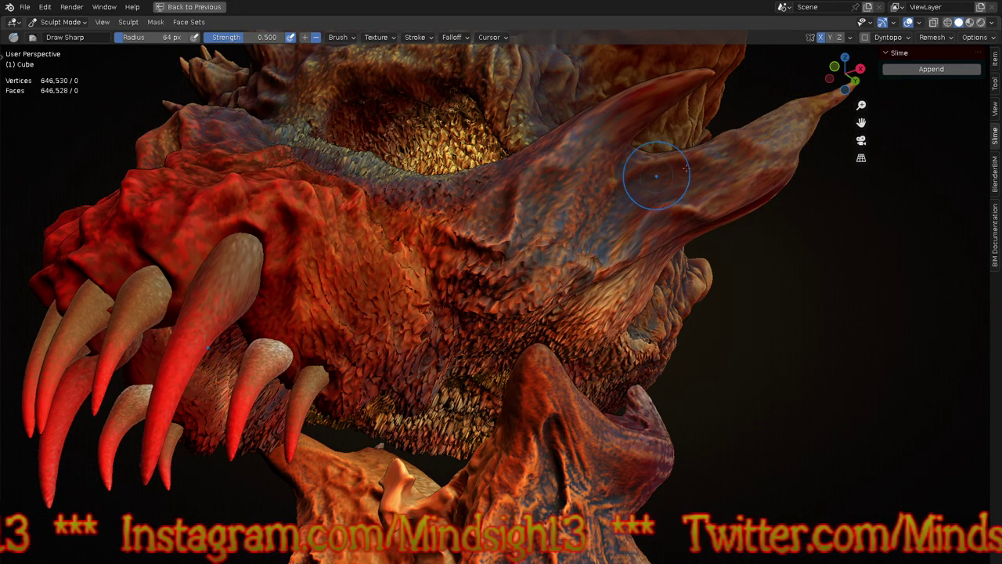
mouse_move(581, 178)
middle_mouse_down("ctrl")
mouse_move(581, 290)
mouse_move(581, 207)
middle_mouse_up("ctrl")
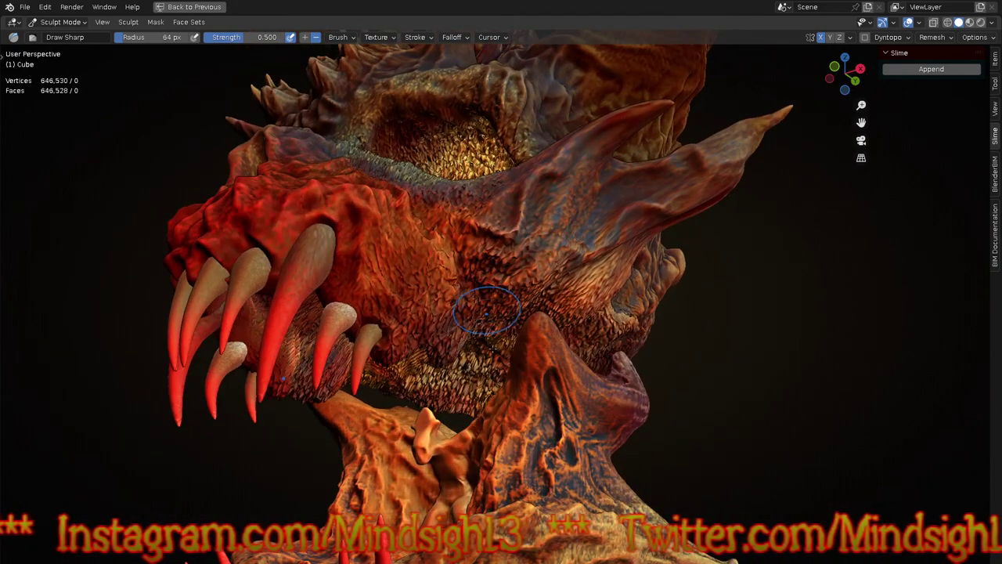
scroll(484, 312, "down", 6)
middle_click_drag(480, 346, 530, 398)
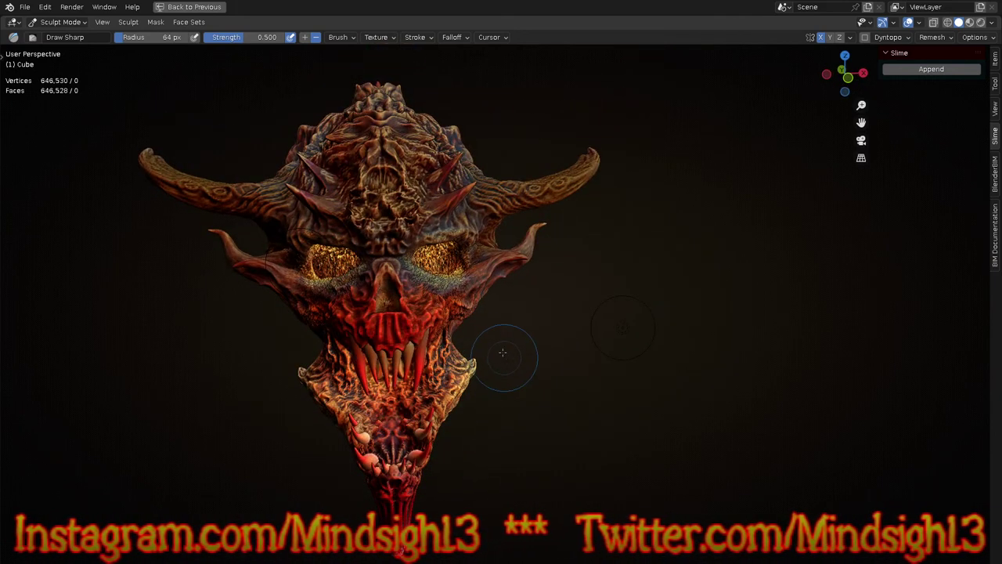
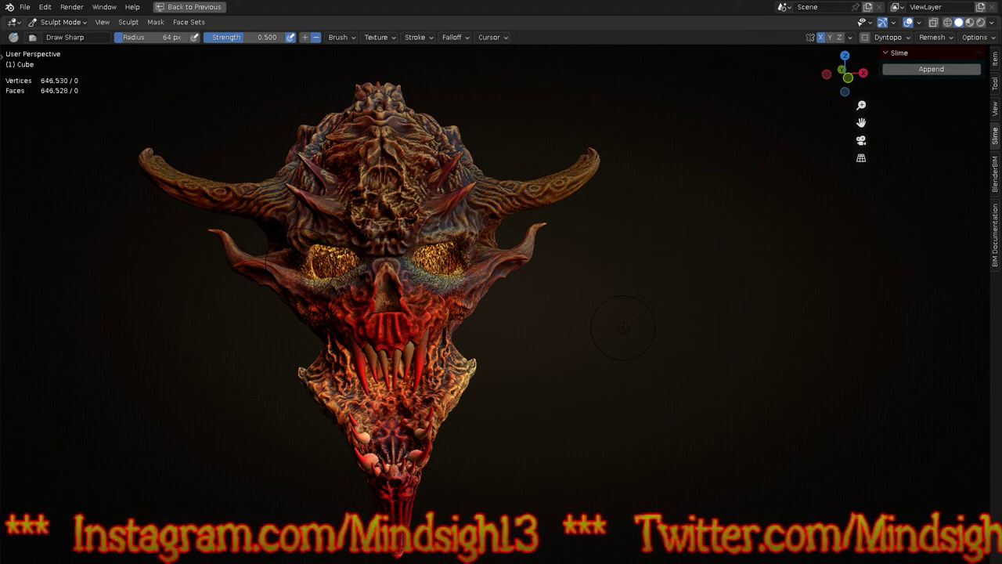
mouse_move(539, 408)
middle_mouse_down()
mouse_move(546, 380)
mouse_move(558, 392)
mouse_move(662, 359)
mouse_move(616, 411)
middle_mouse_up()
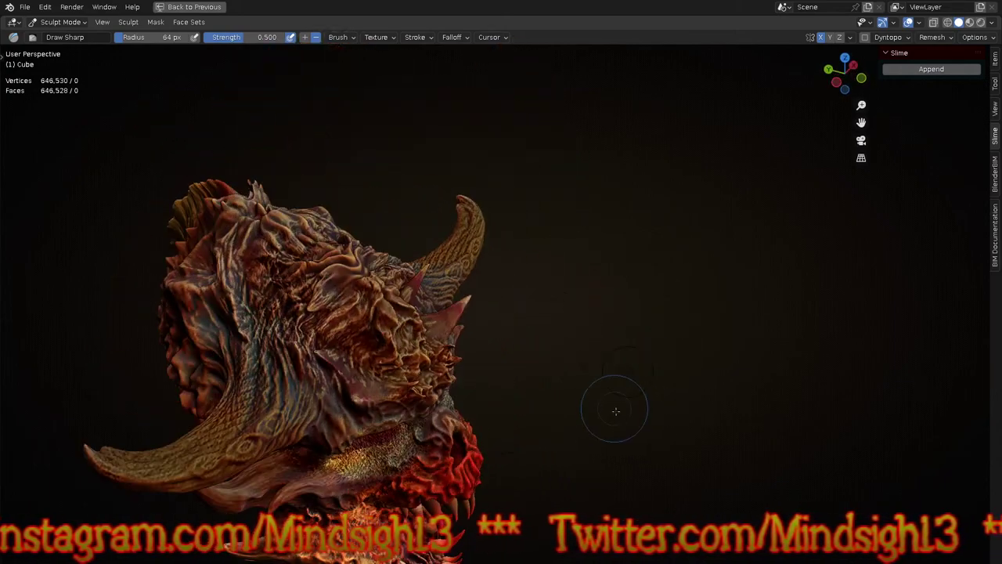
Step: Switch the viewport MatCap to the dark sphere with a pale yellow underside and check the head's front
left_click(991, 22)
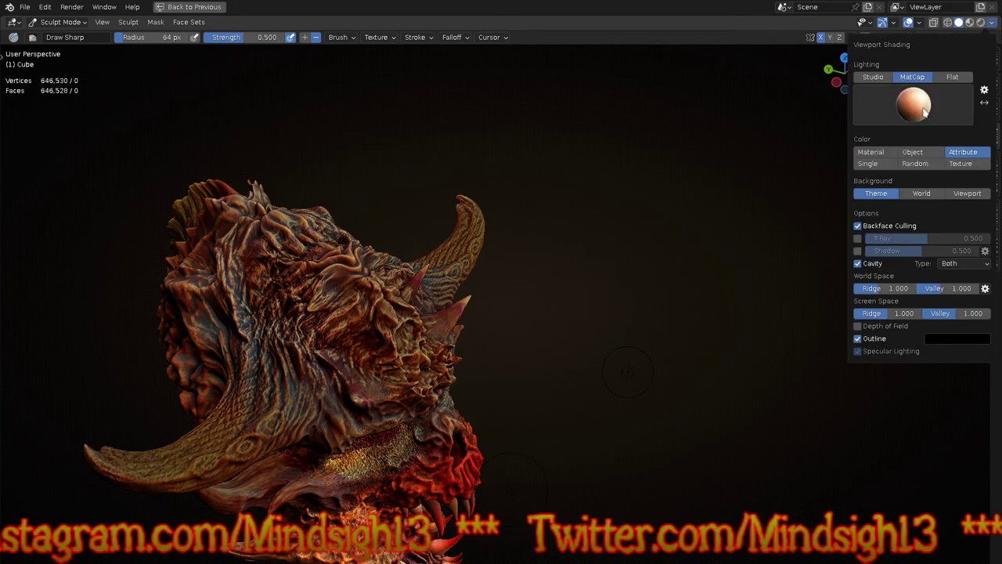
left_click(925, 112)
left_click(948, 247)
mouse_move(605, 434)
middle_mouse_down()
mouse_move(549, 425)
mouse_move(597, 366)
mouse_move(595, 313)
mouse_move(586, 395)
middle_mouse_up()
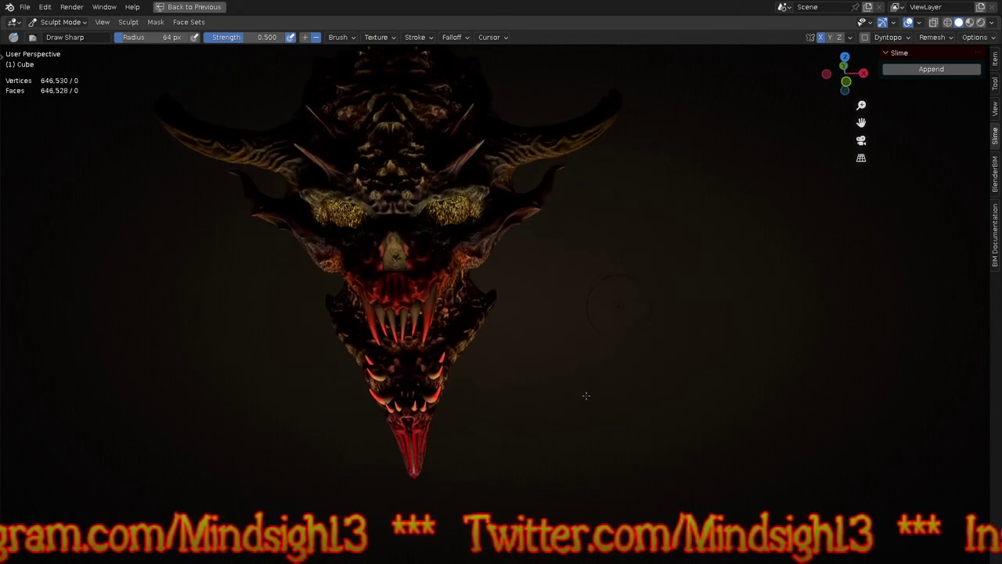
Step: Change the viewport MatCap to the glossy green sphere and review the head from several angles
left_click(992, 23)
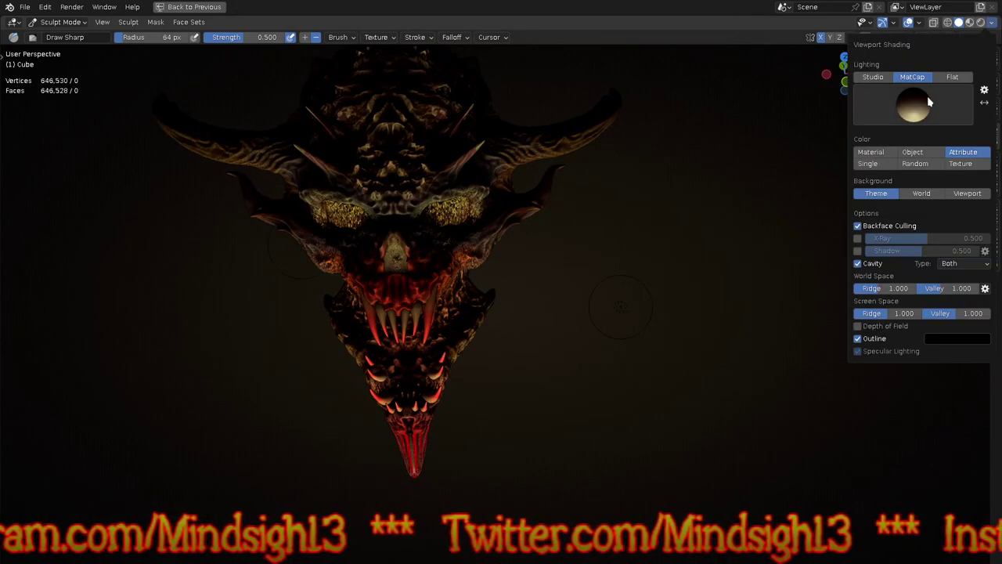
left_click(932, 107)
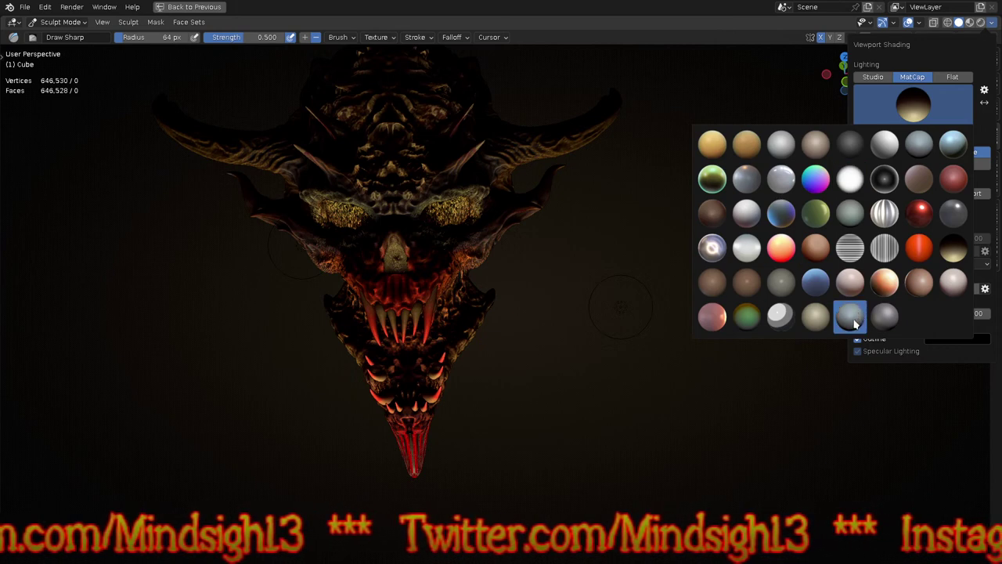
left_click(715, 178)
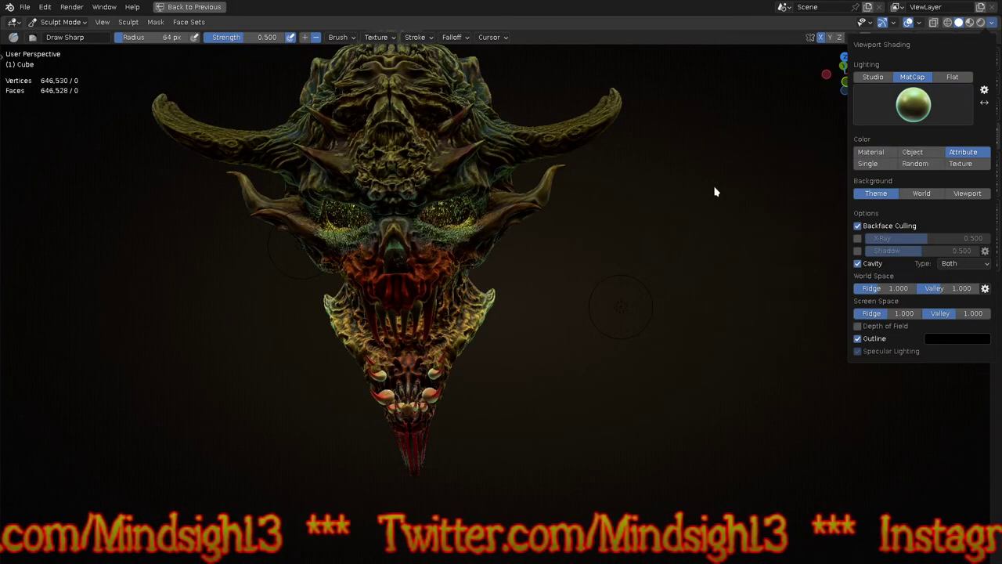
middle_click_drag(668, 262, 673, 337)
mouse_move(654, 390)
middle_mouse_down()
mouse_move(667, 327)
mouse_move(636, 337)
mouse_move(671, 345)
mouse_move(746, 437)
mouse_move(730, 228)
middle_mouse_up()
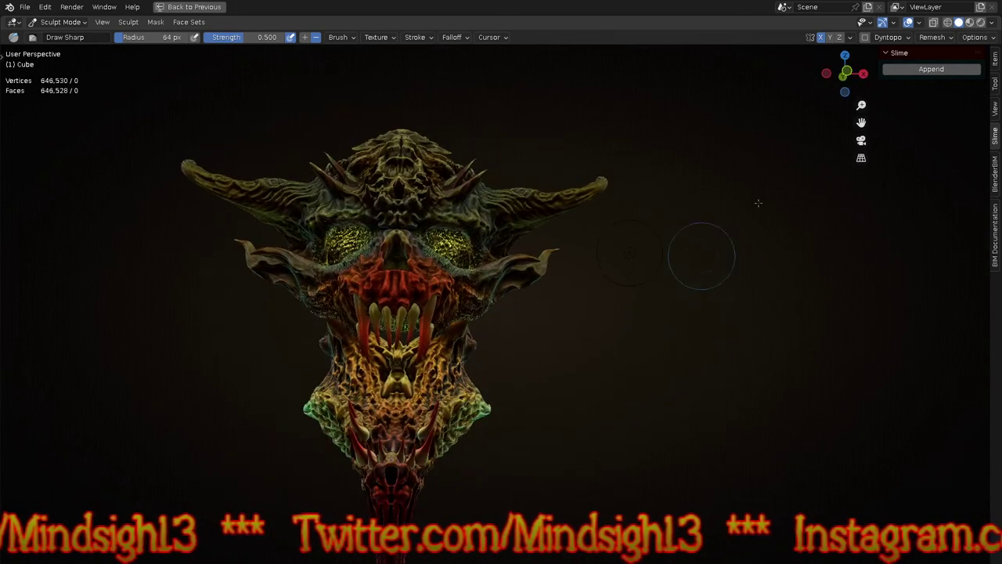
Step: Set the viewport MatCap to the orange-red sphere
left_click(991, 22)
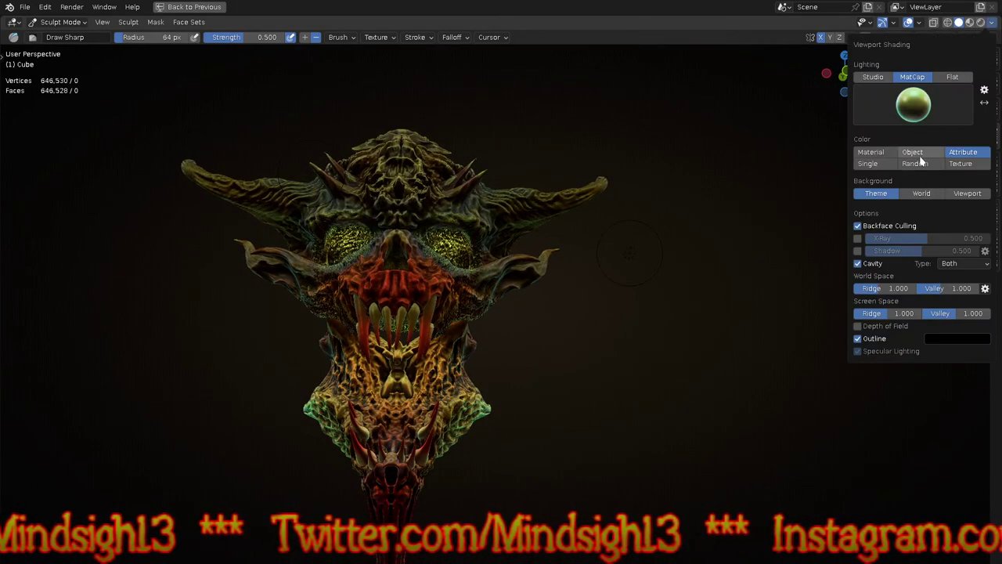
left_click(914, 104)
left_click(919, 242)
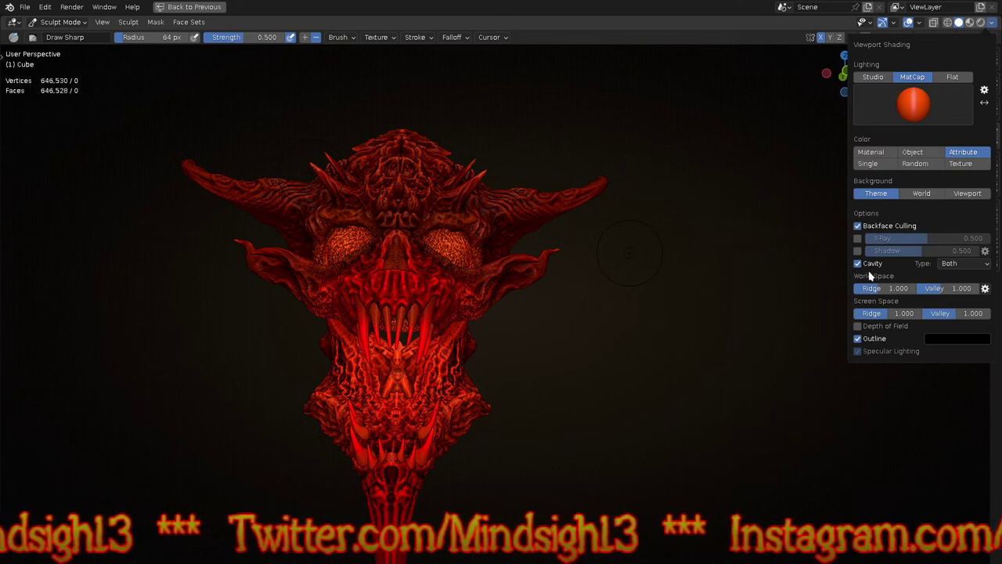
Step: Set the cavity shading's World Space Valley to 2.500 and Screen Space Valley to 0.924, and adjust both Ridge strengths
left_click_drag(932, 289, 999, 295)
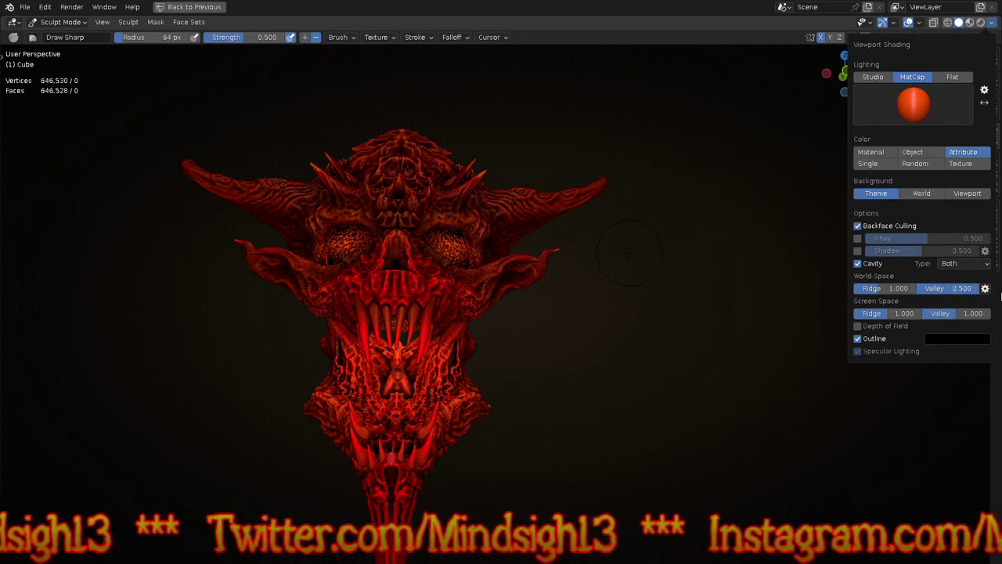
mouse_move(947, 314)
left_mouse_down()
mouse_move(979, 314)
mouse_move(950, 315)
left_mouse_up()
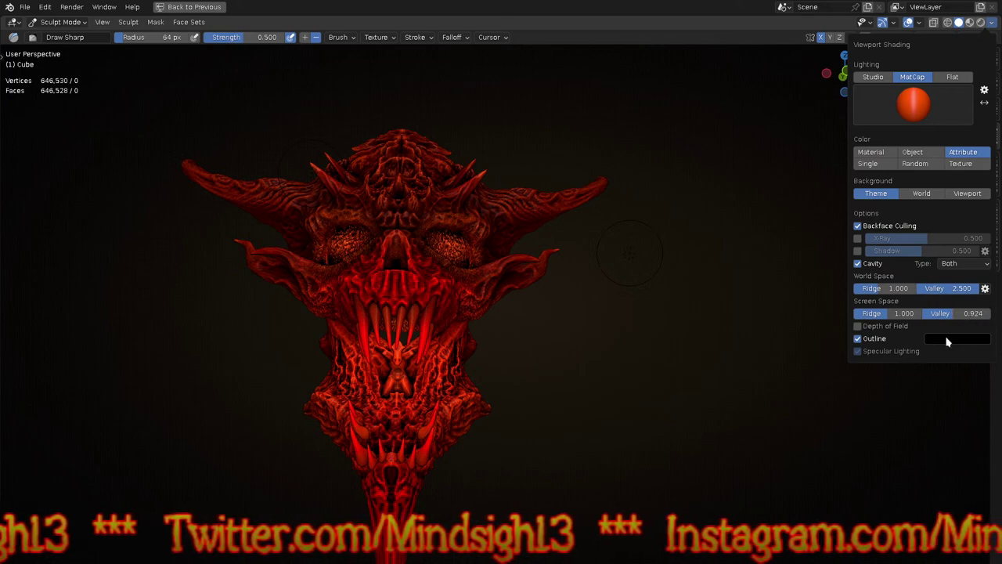
left_click_drag(880, 310, 937, 313)
left_click_drag(874, 288, 875, 287)
mouse_move(682, 358)
middle_mouse_down()
mouse_move(747, 294)
mouse_move(752, 303)
middle_mouse_up()
scroll(489, 346, "up", 5)
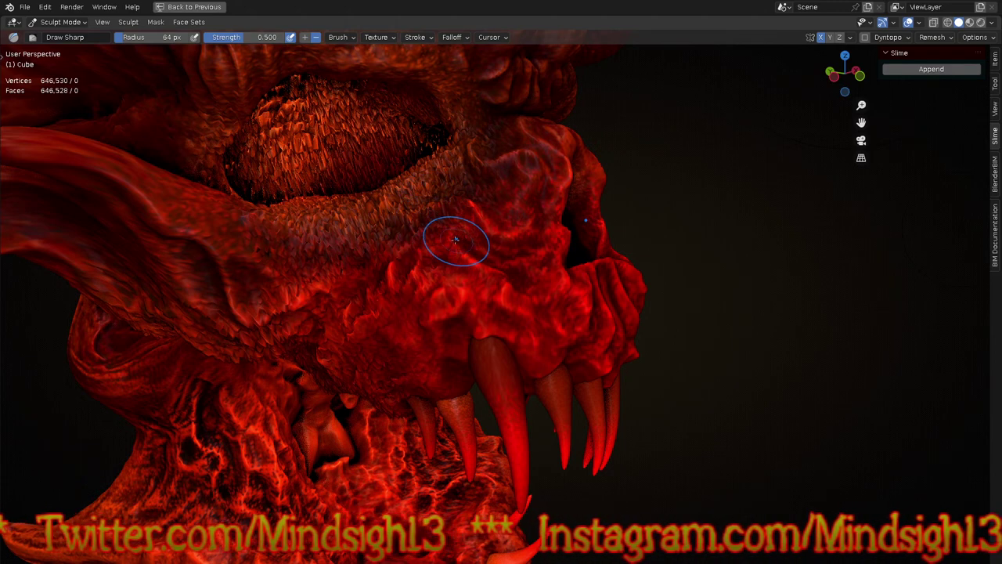
scroll(462, 249, "down", 6)
middle_click_drag(626, 368, 555, 357)
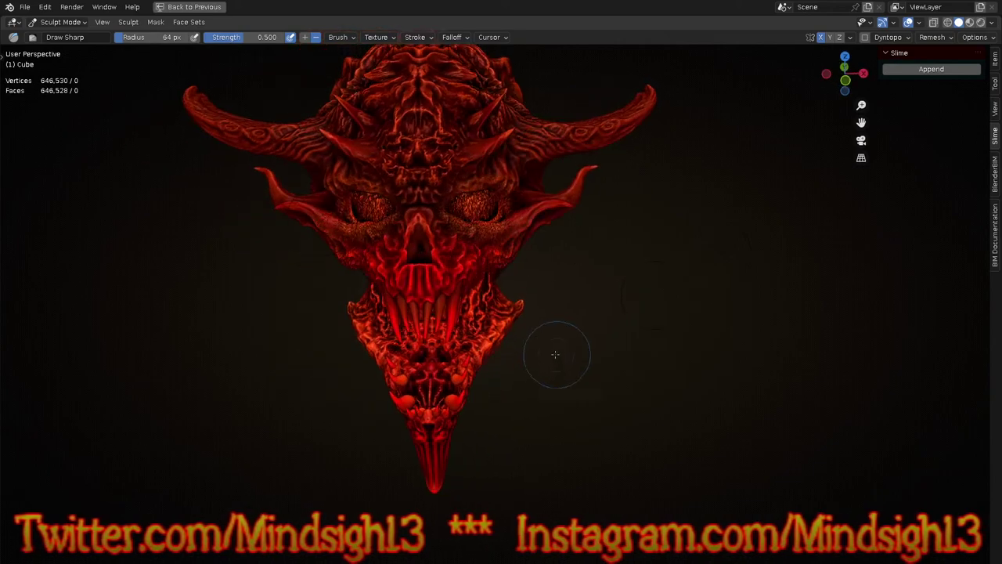
Step: Set the remesh voxel size to 0.007391 m and check it in the Remesh settings
key("r")
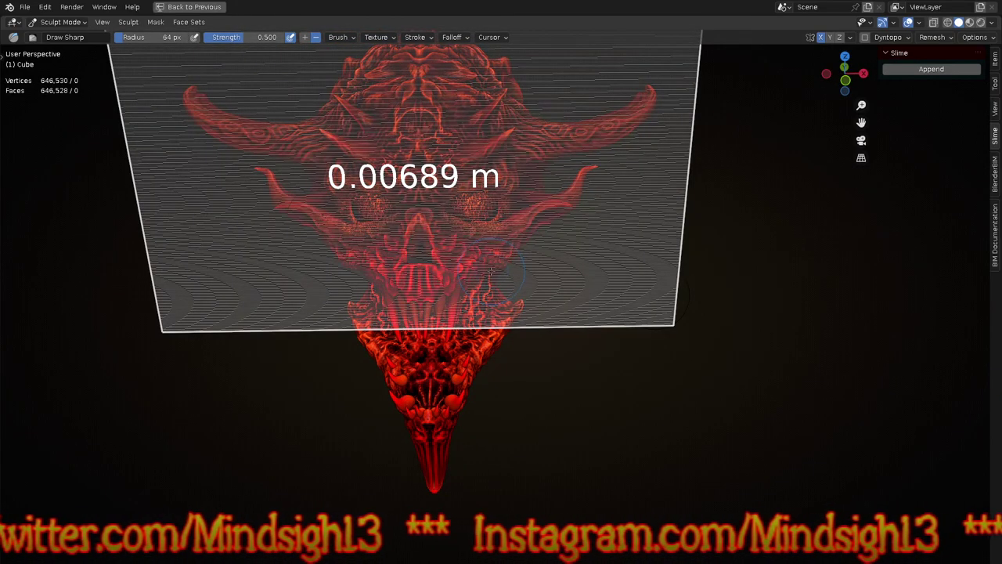
left_click(492, 280)
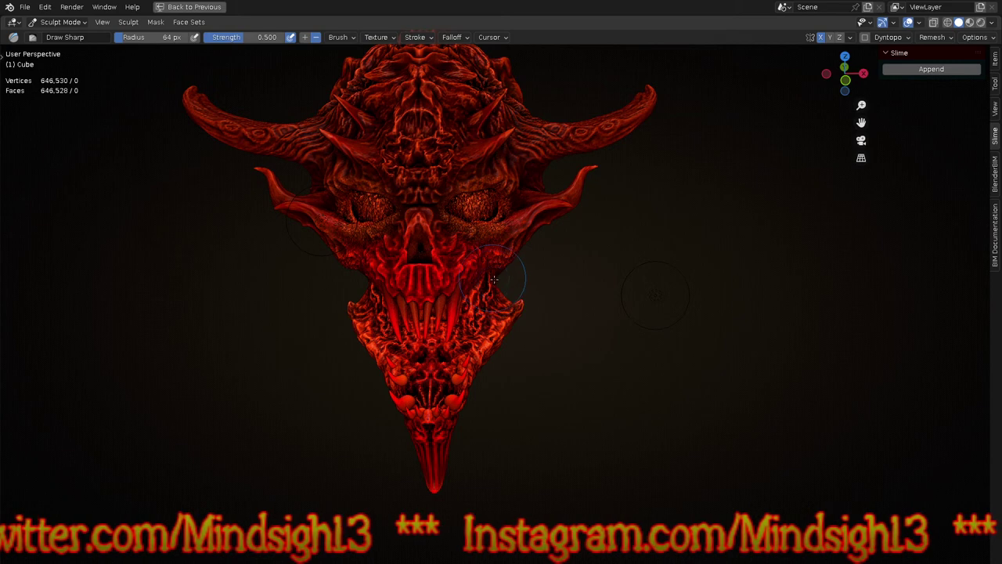
left_click(946, 39)
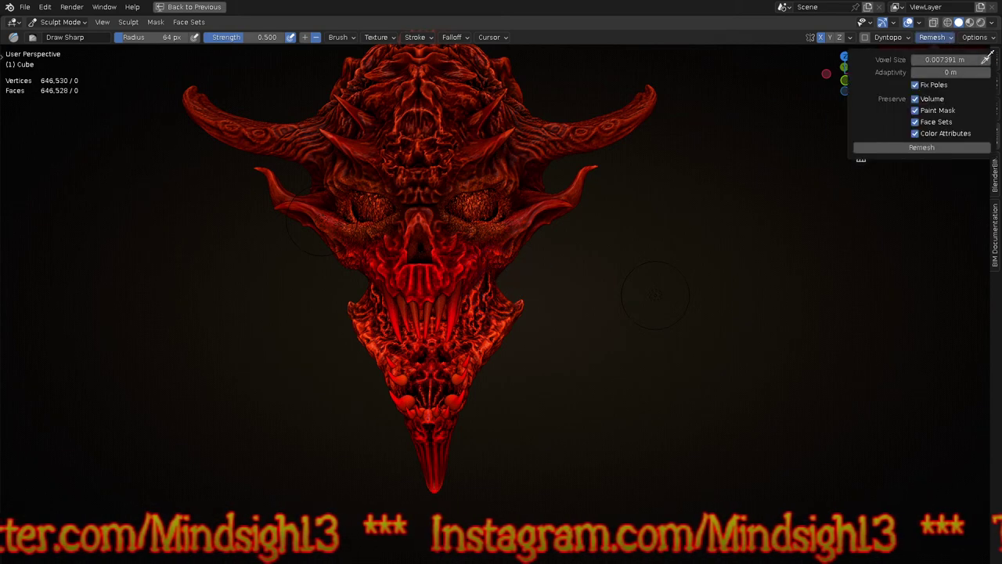
left_click(489, 231)
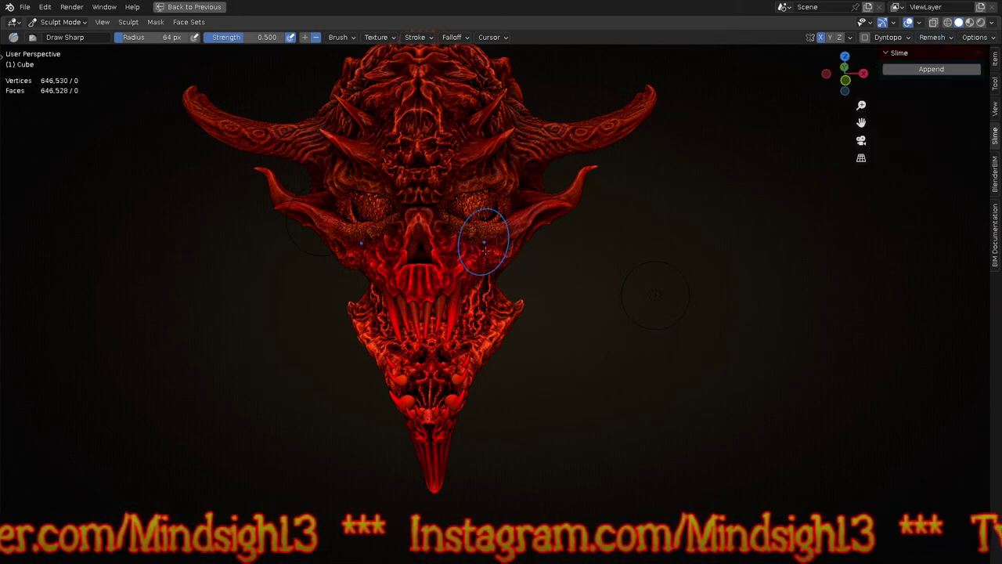
Step: Remesh the head with a voxel size of 0.01 m, keeping volume, paint mask, face sets and color attributes preserved
middle_click_drag(534, 263, 532, 302, "shift")
key("KP_1")
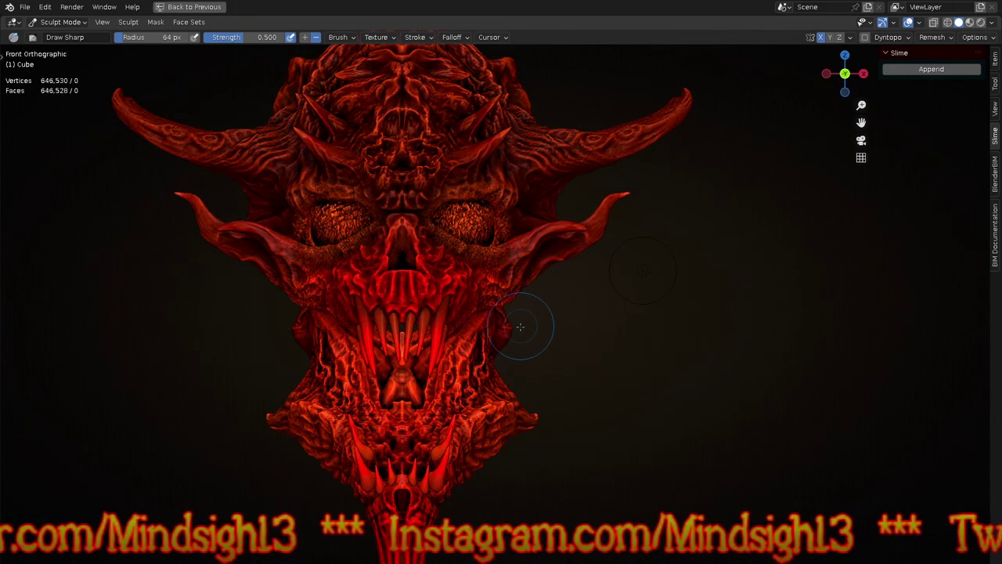
left_click(951, 38)
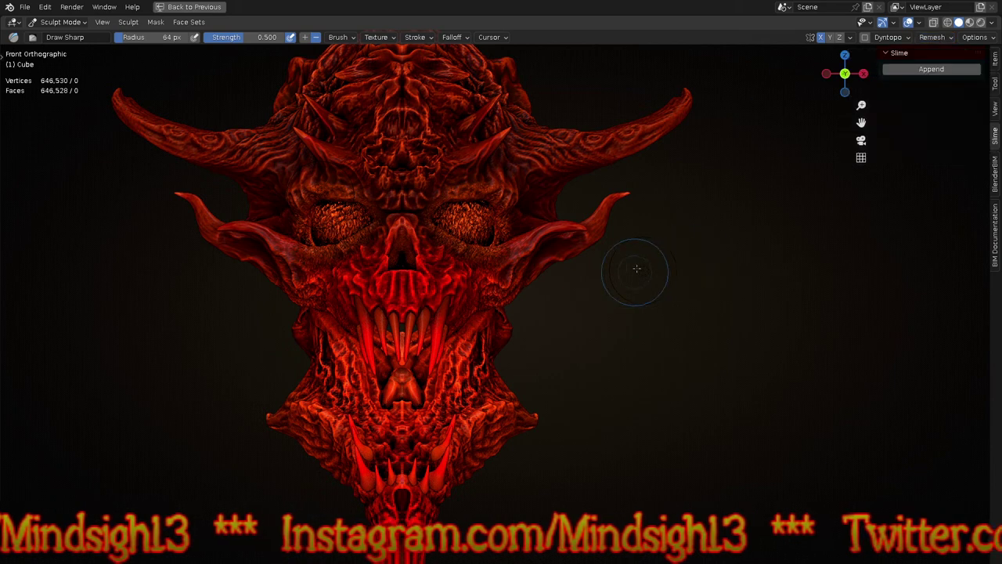
left_click(938, 37)
left_click(940, 60)
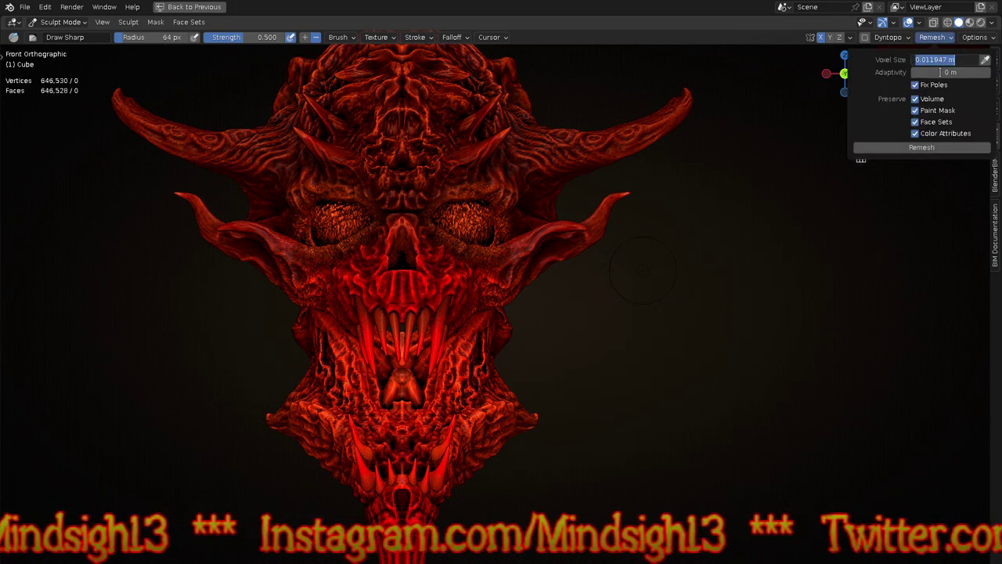
type(".01")
key("Return")
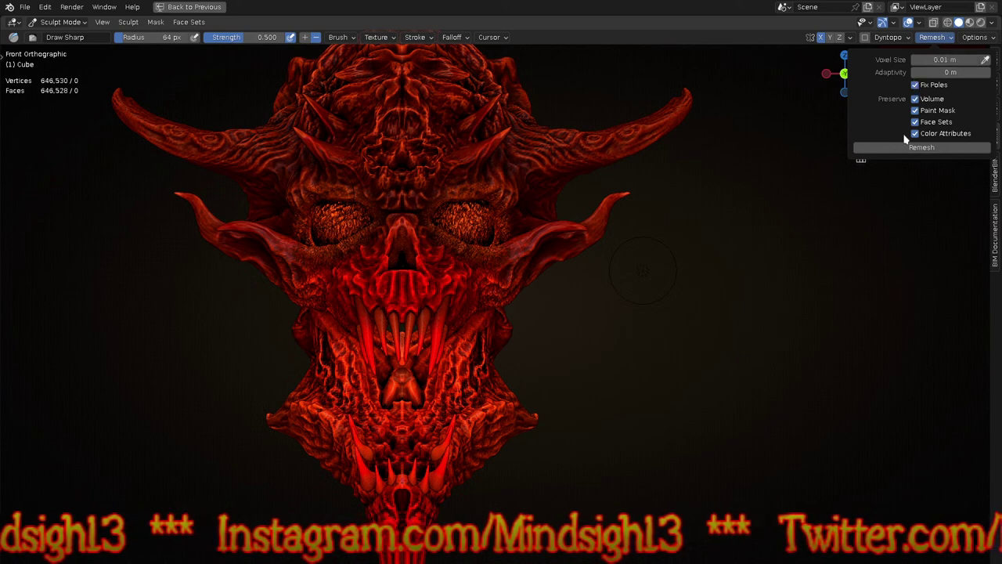
left_click(913, 149)
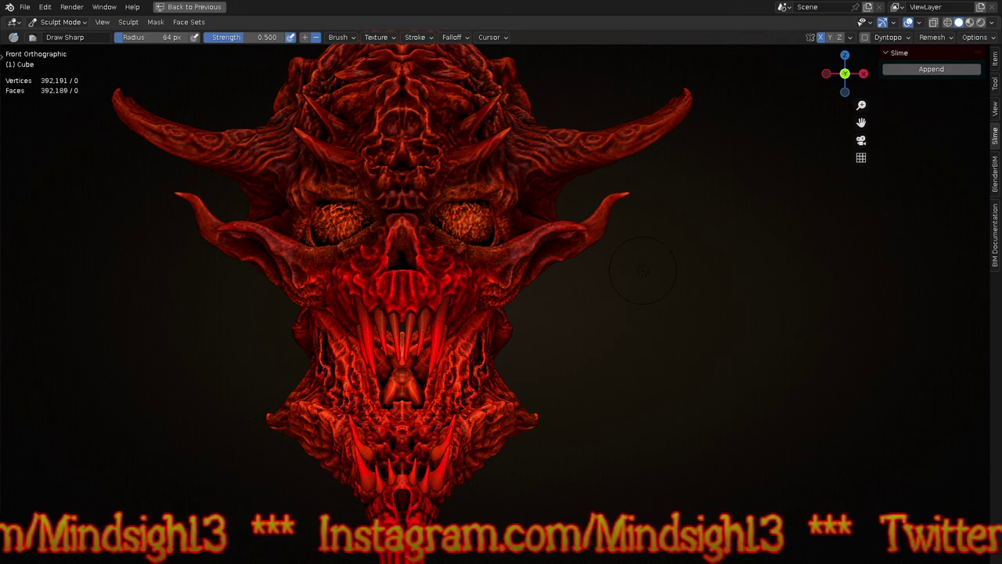
Step: Examine the remeshed head's surface detail up close around the eye, cheek, fangs and jaw
mouse_move(592, 414)
middle_mouse_down()
mouse_move(629, 363)
mouse_move(494, 321)
middle_mouse_up()
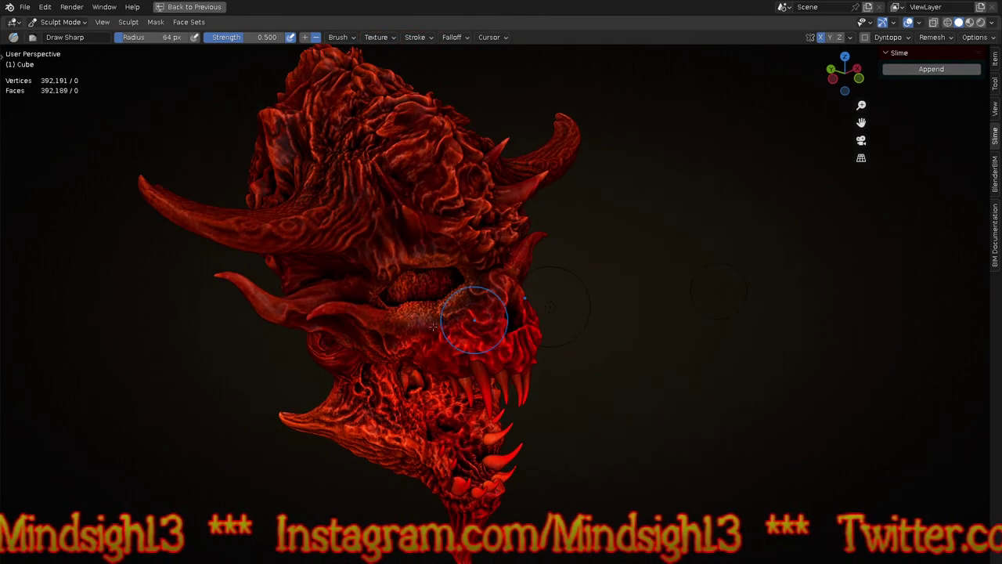
scroll(412, 252, "up", 5)
scroll(412, 252, "up", 3)
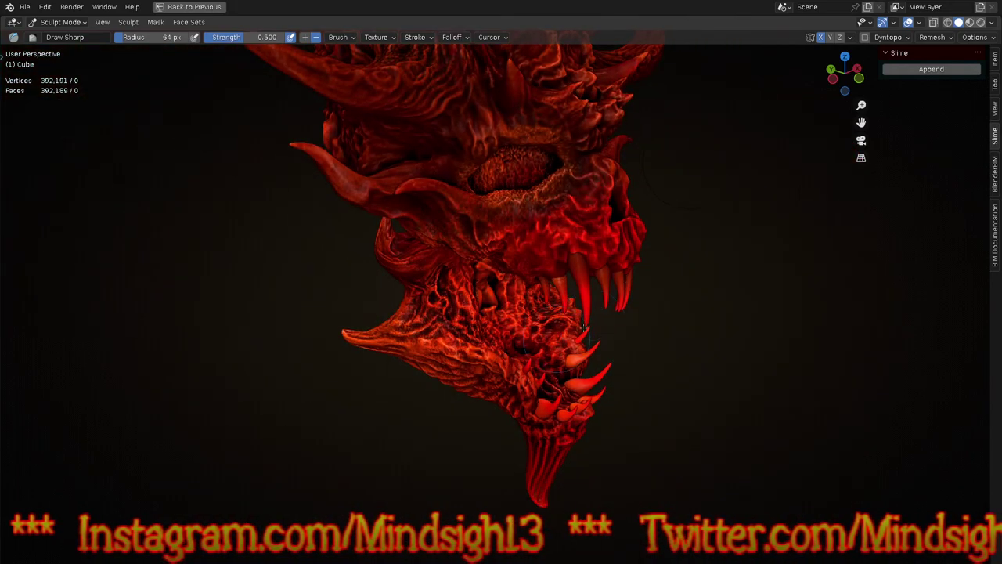
middle_click_drag(584, 328, 491, 294)
middle_click_drag(580, 258, 444, 312, "shift")
mouse_move(565, 306)
middle_mouse_down()
mouse_move(510, 290)
mouse_move(546, 191)
mouse_move(612, 207)
middle_mouse_up()
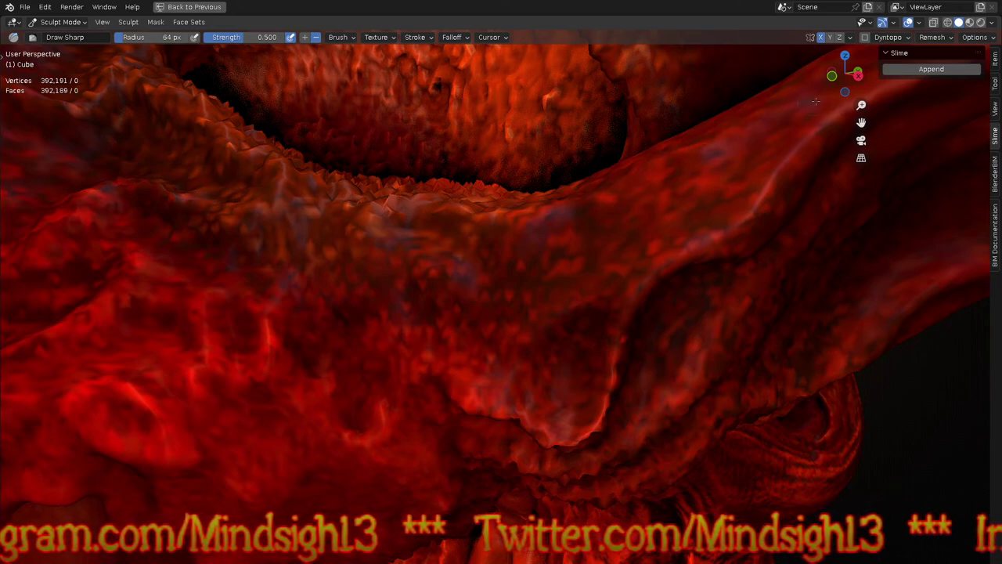
scroll(519, 255, "down", 8)
mouse_move(647, 291)
middle_mouse_down()
mouse_move(614, 300)
mouse_move(607, 340)
mouse_move(570, 289)
mouse_move(532, 291)
mouse_move(529, 200)
middle_mouse_up()
mouse_move(511, 171)
left_mouse_down()
mouse_move(510, 148)
mouse_move(508, 175)
left_mouse_up()
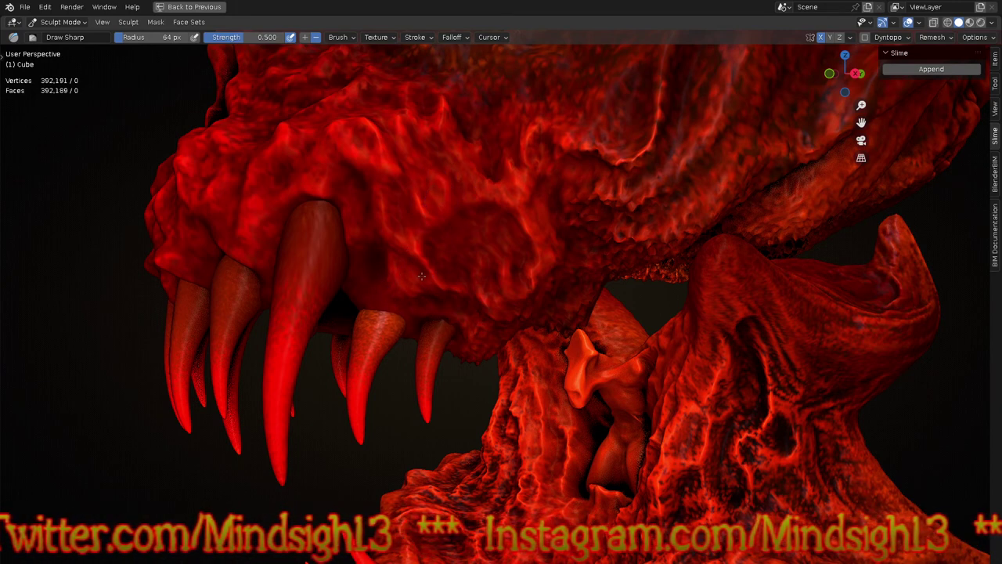
scroll(470, 202, "down", 7)
middle_click_drag(485, 341, 577, 377, "shift")
mouse_move(537, 347)
middle_mouse_down()
mouse_move(586, 331)
mouse_move(582, 297)
mouse_move(564, 339)
middle_mouse_up()
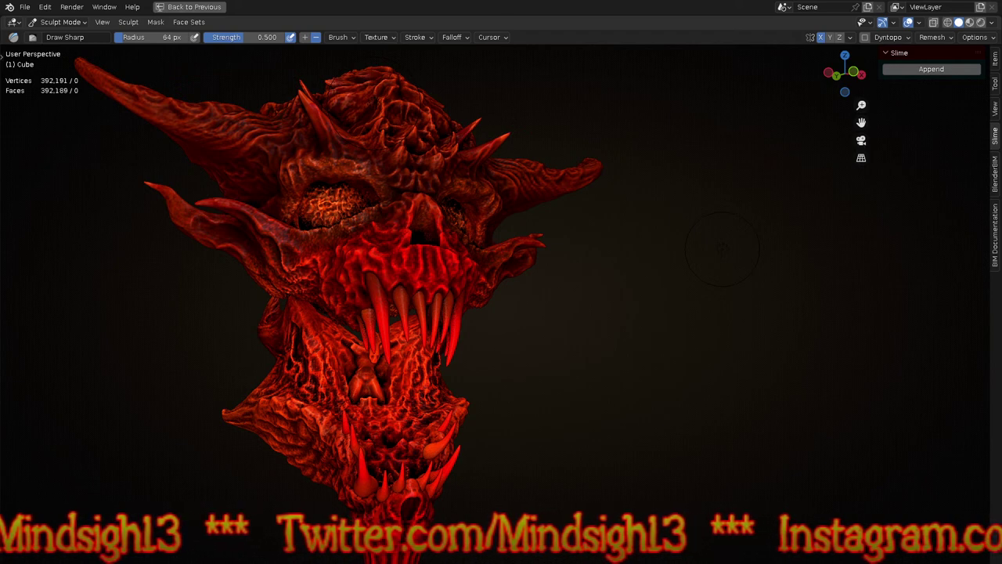
mouse_move(626, 376)
middle_mouse_down()
mouse_move(649, 369)
mouse_move(607, 377)
mouse_move(620, 376)
middle_mouse_up()
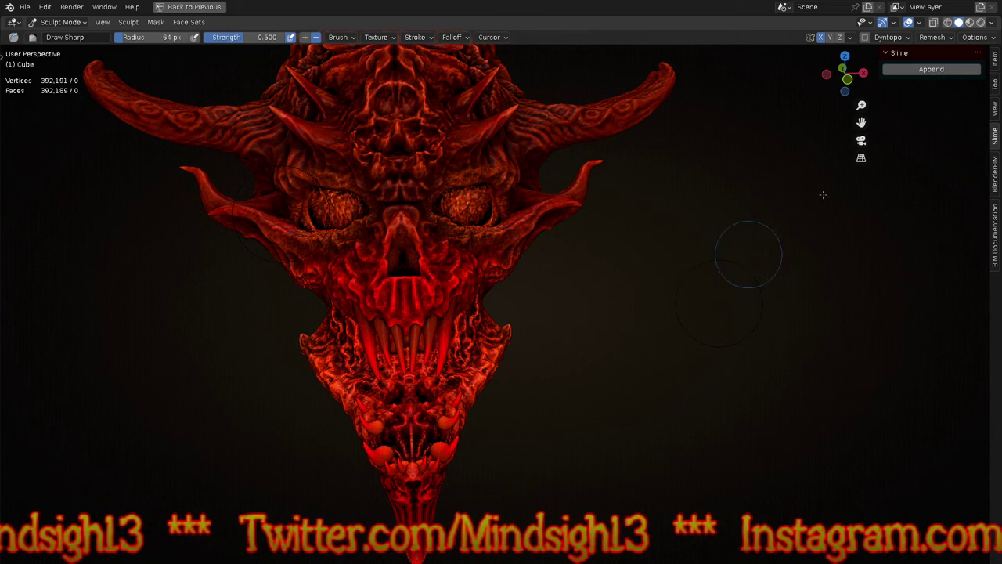
Step: Set the viewport MatCap to the smooth blue-grey sphere and check the painted colors from both sides
left_click(991, 23)
left_click(916, 109)
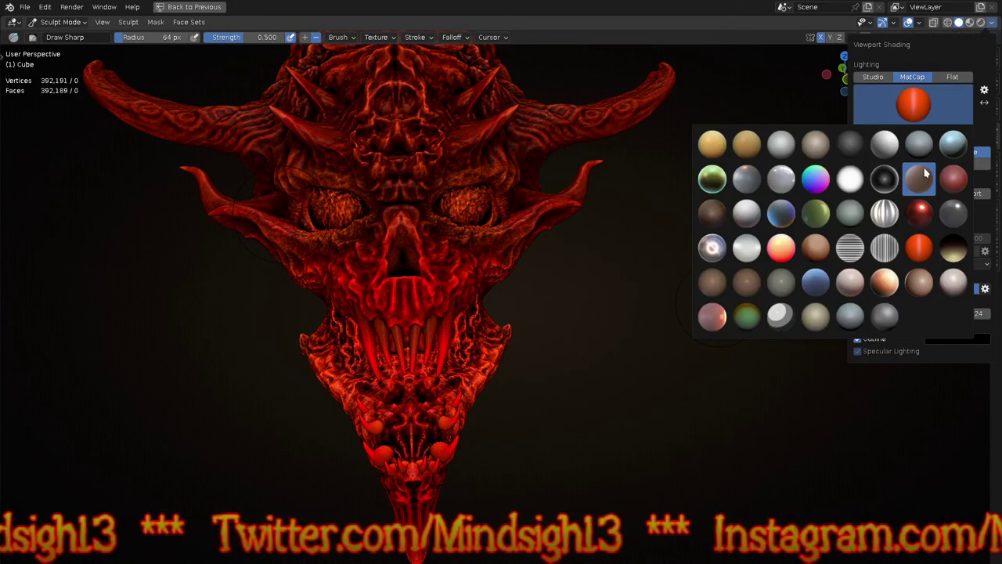
left_click(923, 144)
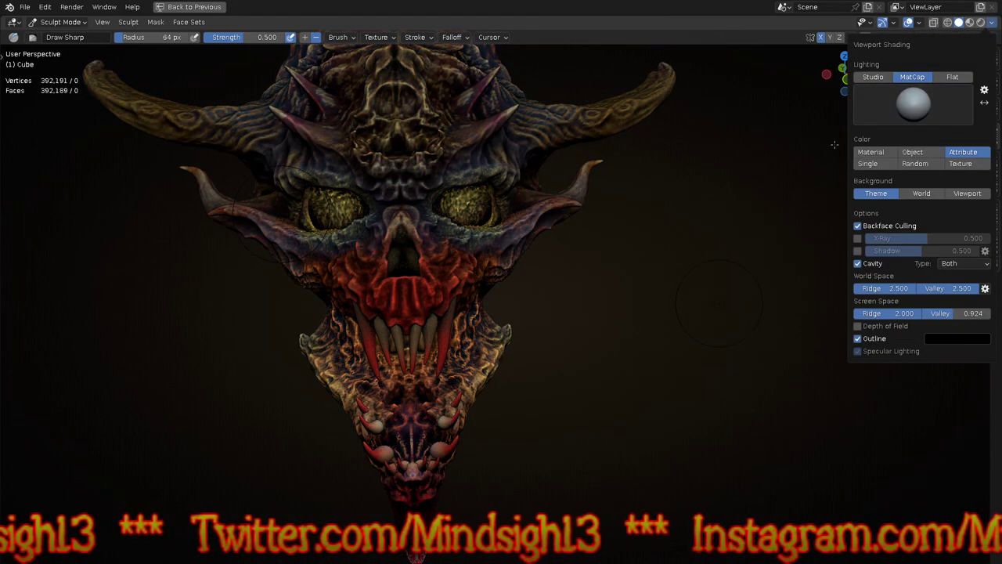
middle_click_drag(658, 424, 701, 376)
middle_click_drag(658, 422, 684, 432)
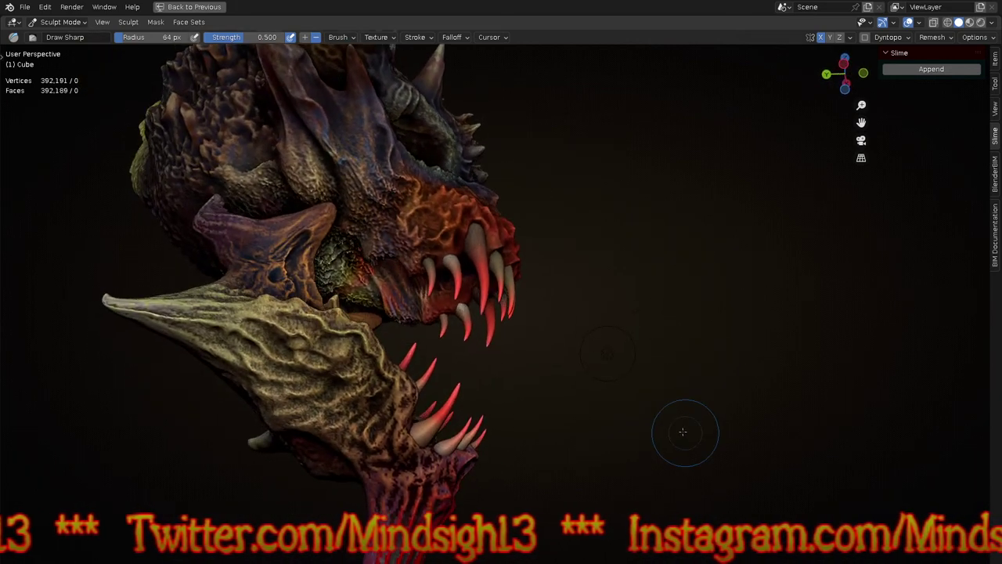
mouse_move(675, 339)
middle_mouse_down()
mouse_move(705, 358)
mouse_move(522, 347)
middle_mouse_up()
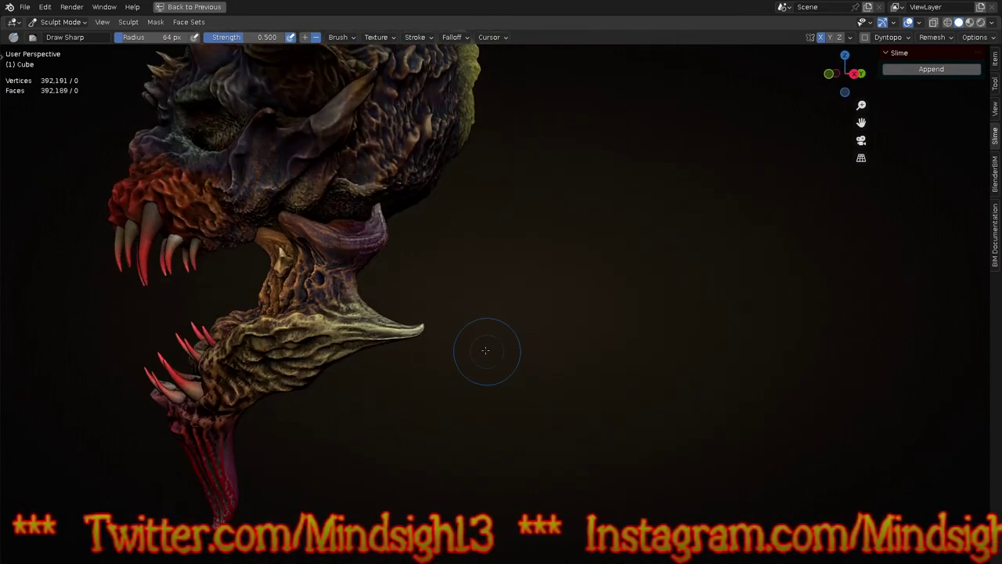
Step: Switch sculpting to the lower jaw and carve creases into its side below the rear spike with Draw Sharp
key("KP_3")
middle_click_drag(381, 382, 442, 382, "shift")
scroll(443, 382, "up", 4)
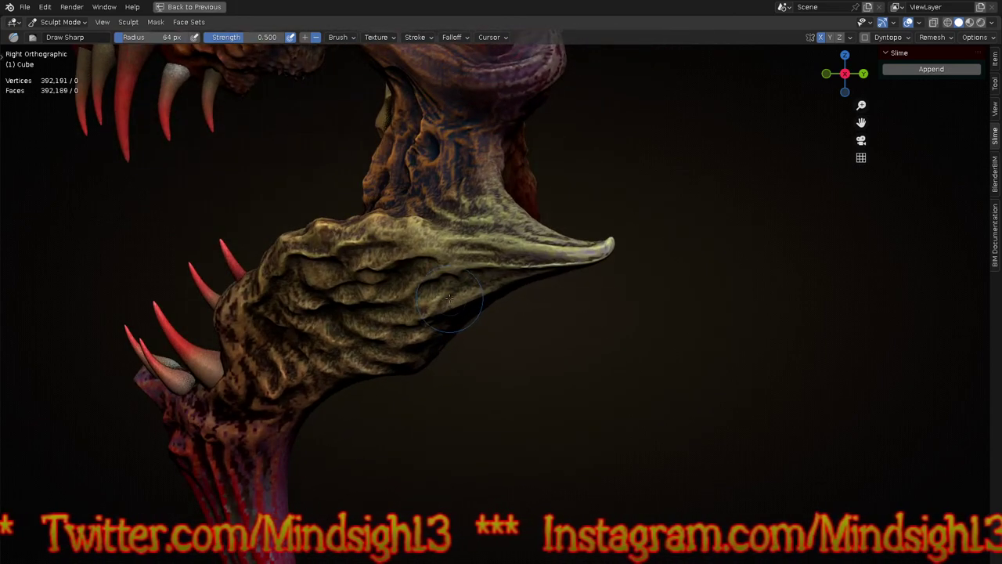
key("alt+q")
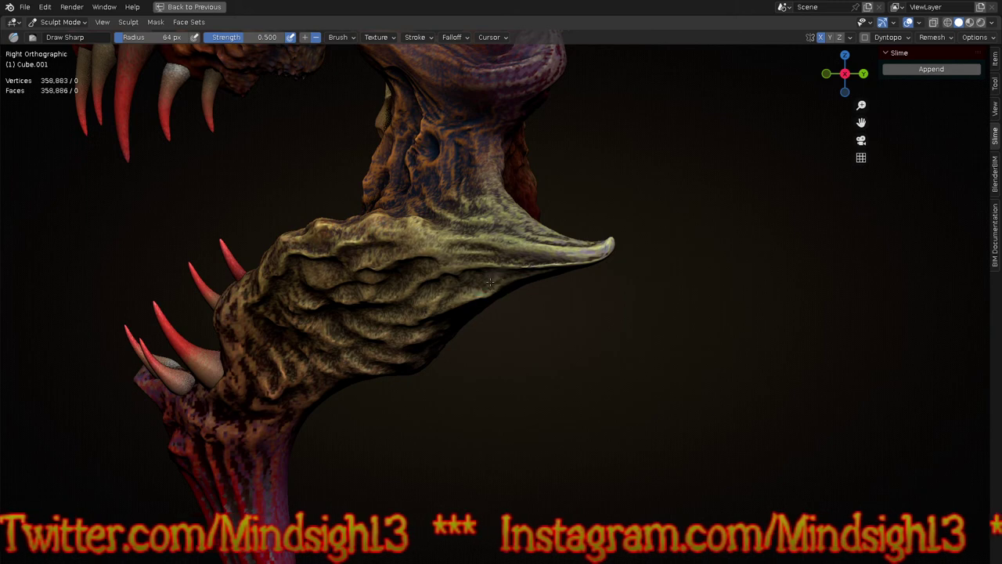
middle_click_drag(485, 340, 426, 302)
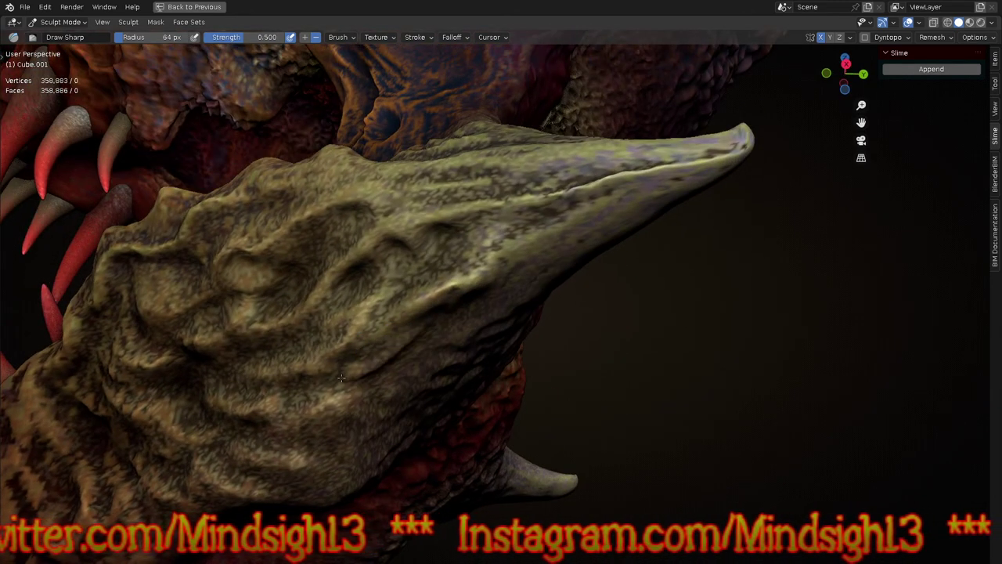
mouse_move(427, 288)
middle_mouse_down()
mouse_move(482, 320)
mouse_move(461, 327)
middle_mouse_up()
middle_click_drag(337, 313, 568, 290, "shift")
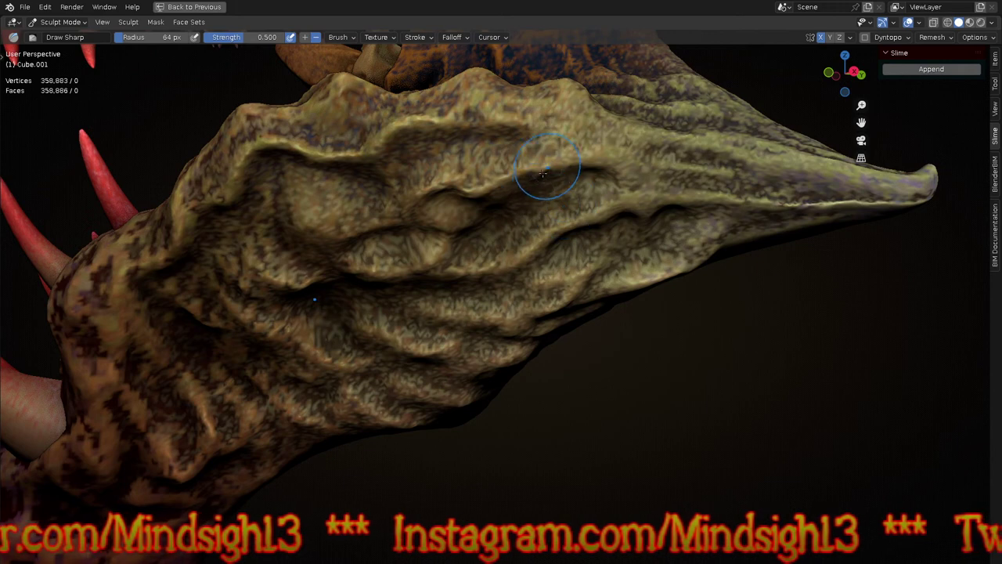
mouse_move(521, 182)
middle_mouse_down()
mouse_move(541, 234)
mouse_move(532, 294)
middle_mouse_up()
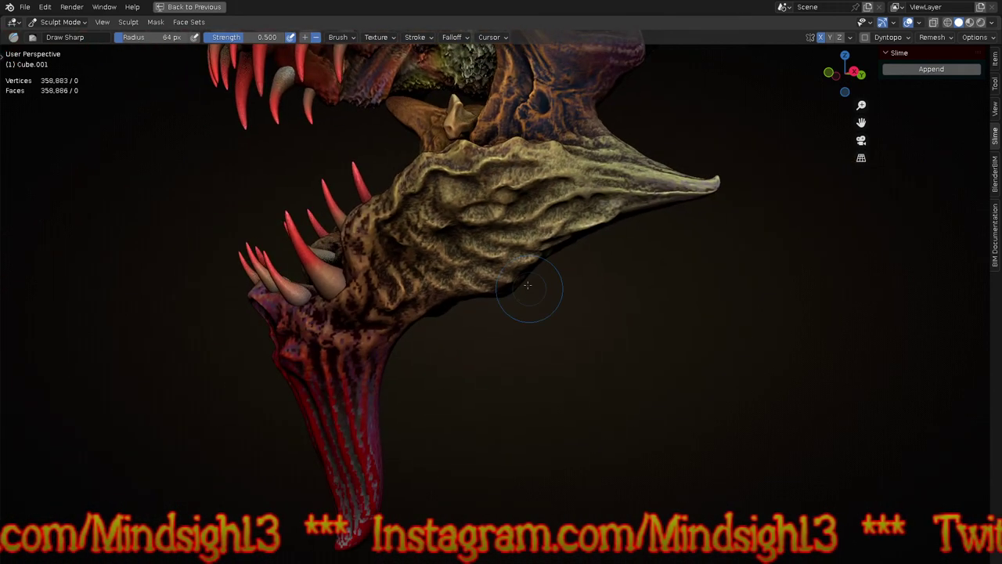
middle_click_drag(518, 235, 502, 272, "shift")
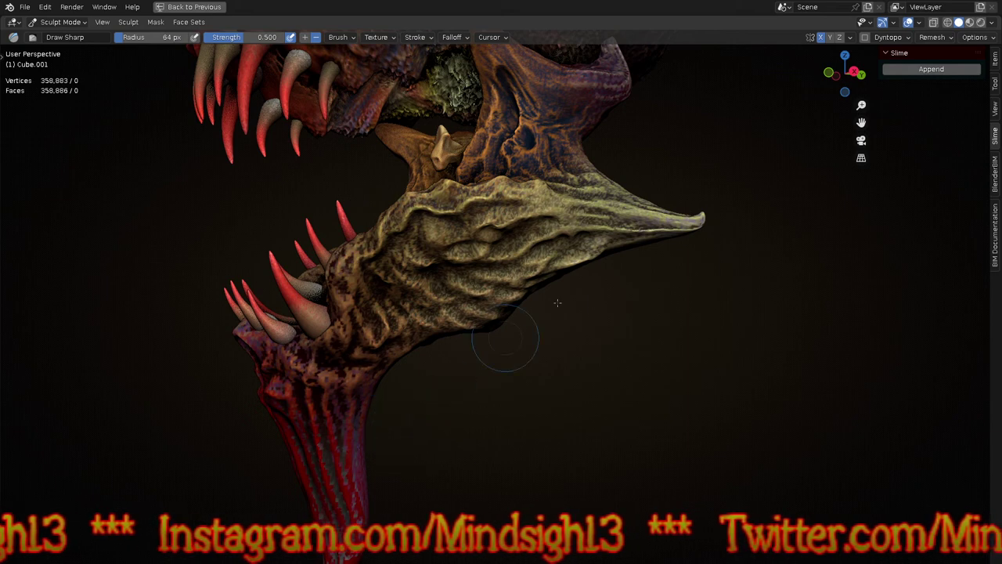
middle_click_drag(591, 310, 591, 161)
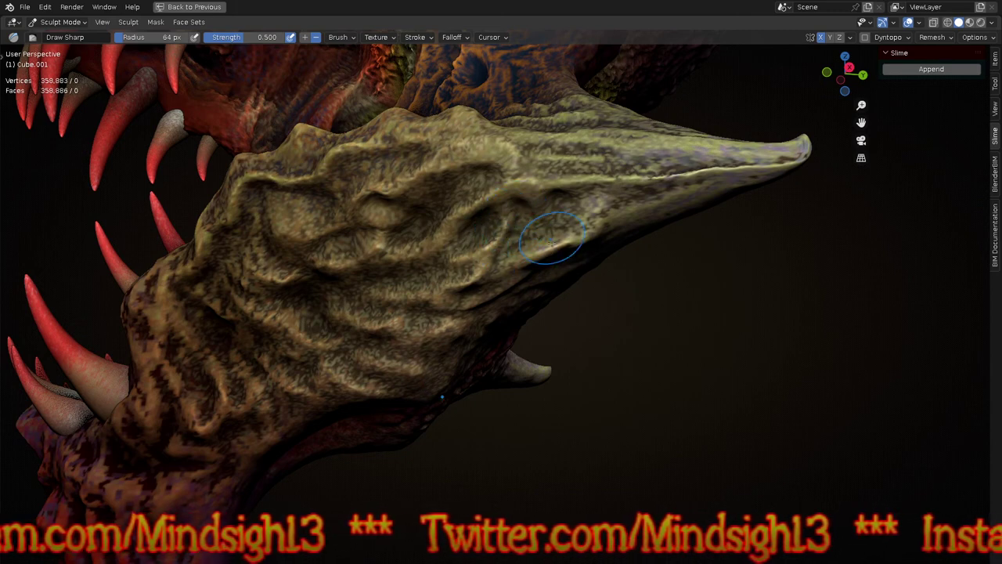
left_click_drag(599, 209, 491, 282)
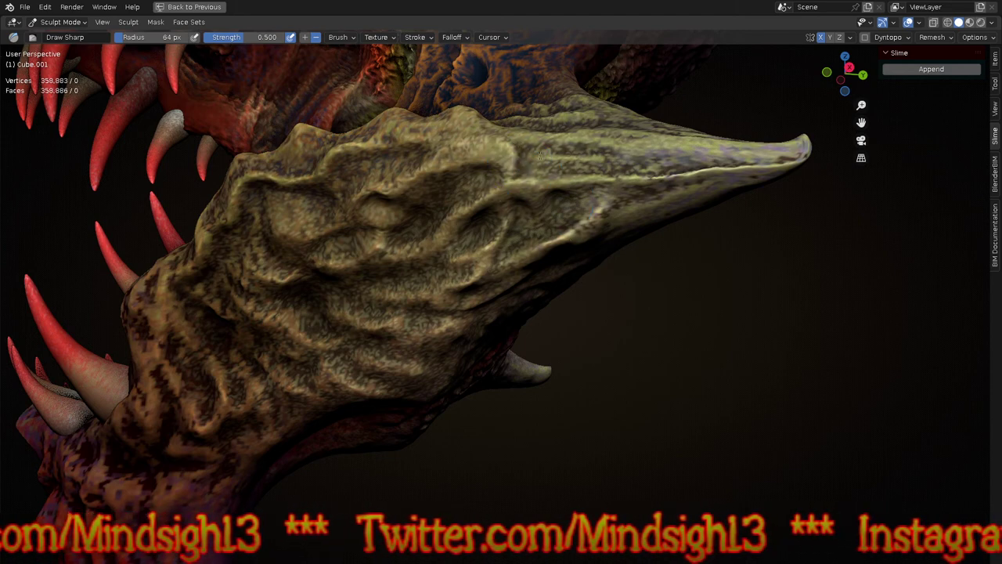
Step: Sharpen the folds and ridges along the lower jaw's upper edge and side with Draw Sharp
scroll(537, 337, "down", 4)
middle_click_drag(537, 337, 592, 373)
middle_click_drag(523, 302, 530, 163, "ctrl")
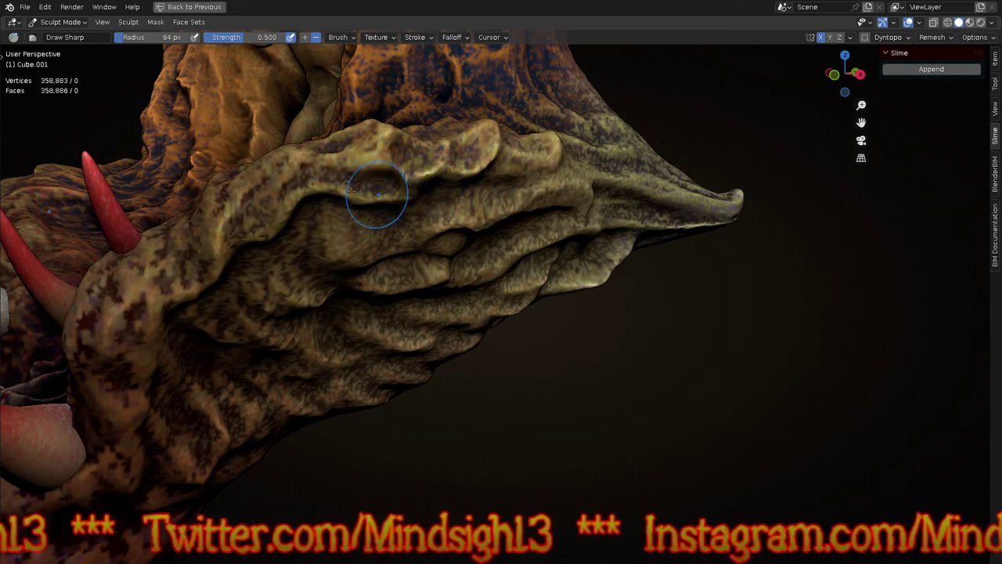
middle_click_drag(397, 157, 568, 337)
scroll(315, 242, "up", 5)
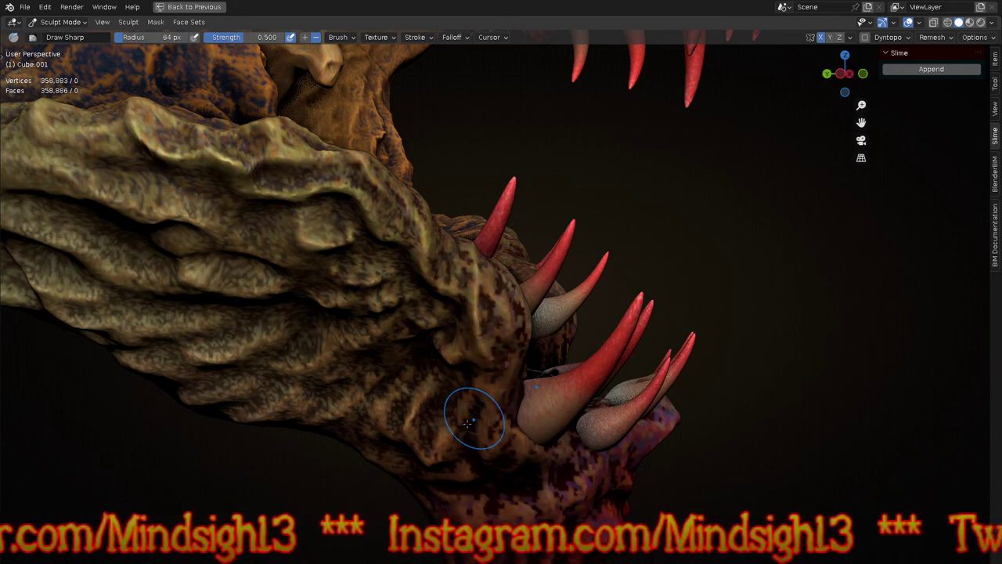
Step: Reshape the underside of the lower jaw using the Grab brush with a 195 px radius
scroll(468, 423, "down", 6)
mouse_move(615, 398)
middle_mouse_down()
mouse_move(522, 317)
mouse_move(511, 274)
mouse_move(494, 402)
mouse_move(507, 350)
mouse_move(621, 421)
mouse_move(590, 313)
mouse_move(460, 350)
middle_mouse_up()
key("g")
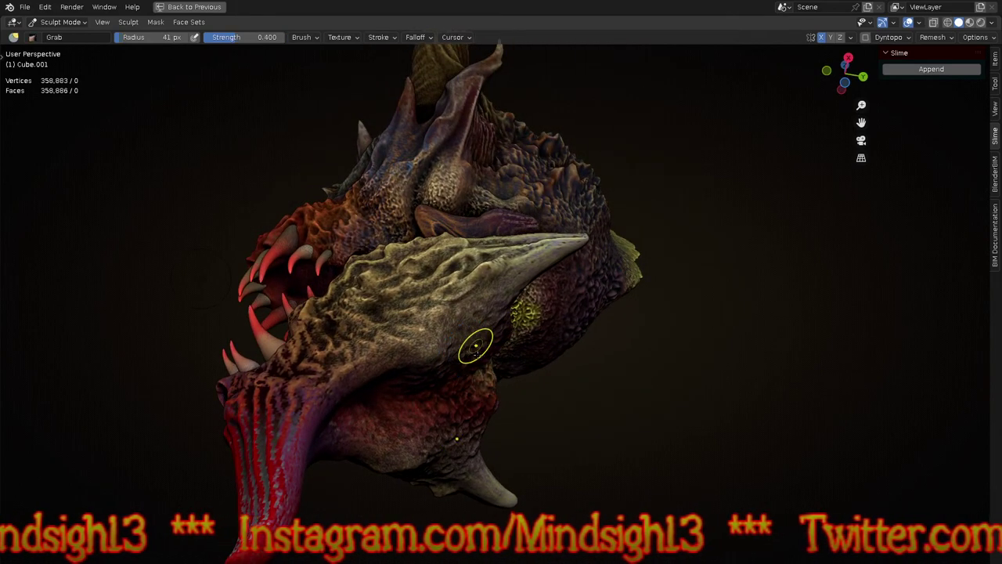
key("f")
left_click(474, 358)
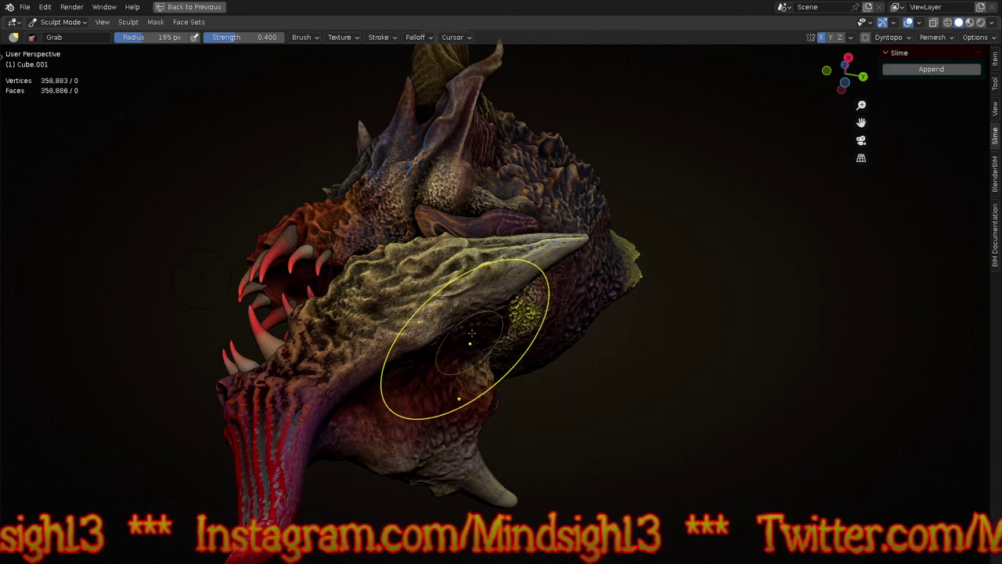
Step: Examine the lower jaw's shape from the sides, rear and front against the rest of the head
mouse_move(436, 376)
middle_mouse_down()
mouse_move(564, 363)
mouse_move(635, 413)
middle_mouse_up()
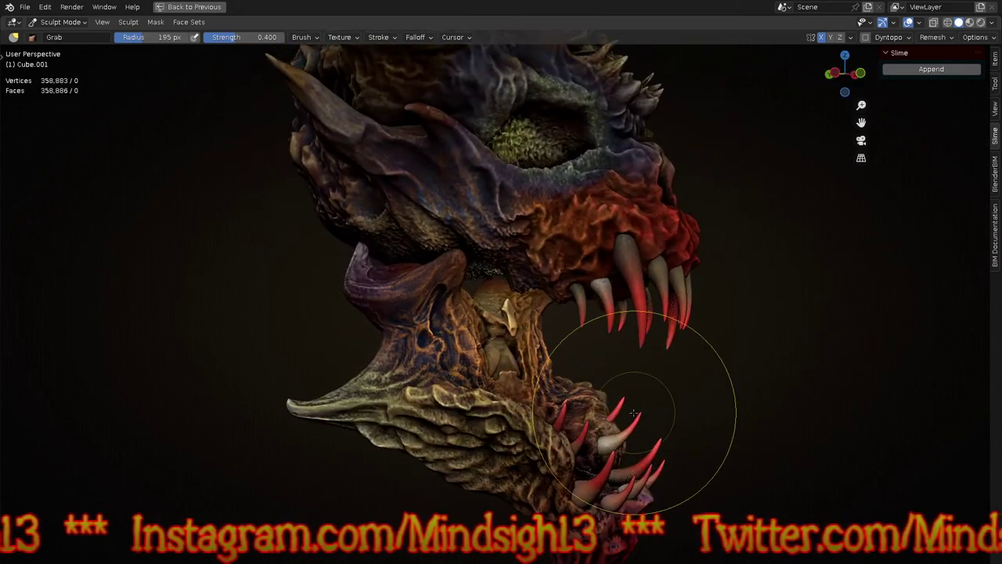
middle_click_drag(635, 412, 482, 409)
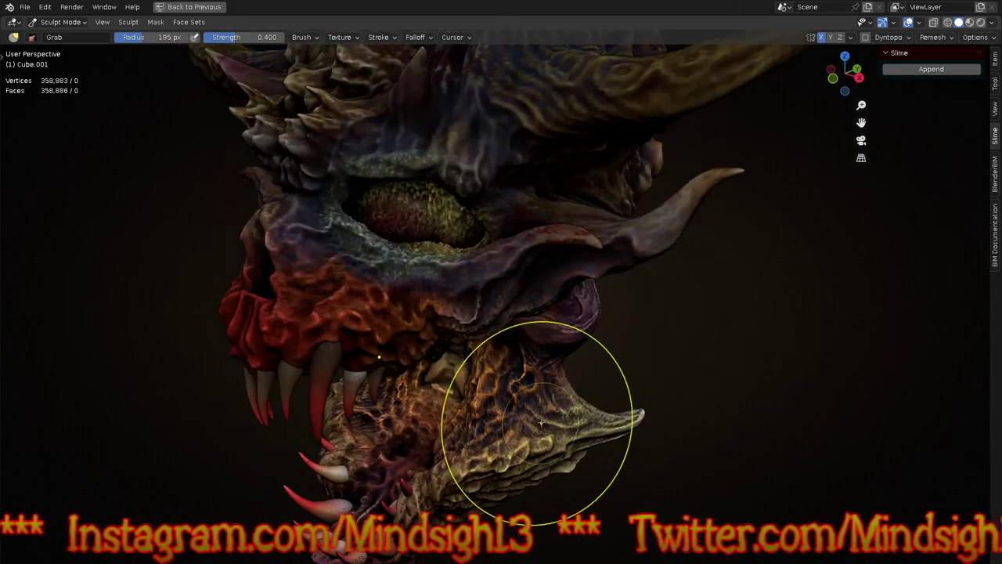
mouse_move(542, 423)
middle_mouse_down()
mouse_move(514, 374)
mouse_move(420, 362)
mouse_move(451, 311)
mouse_move(431, 348)
middle_mouse_up()
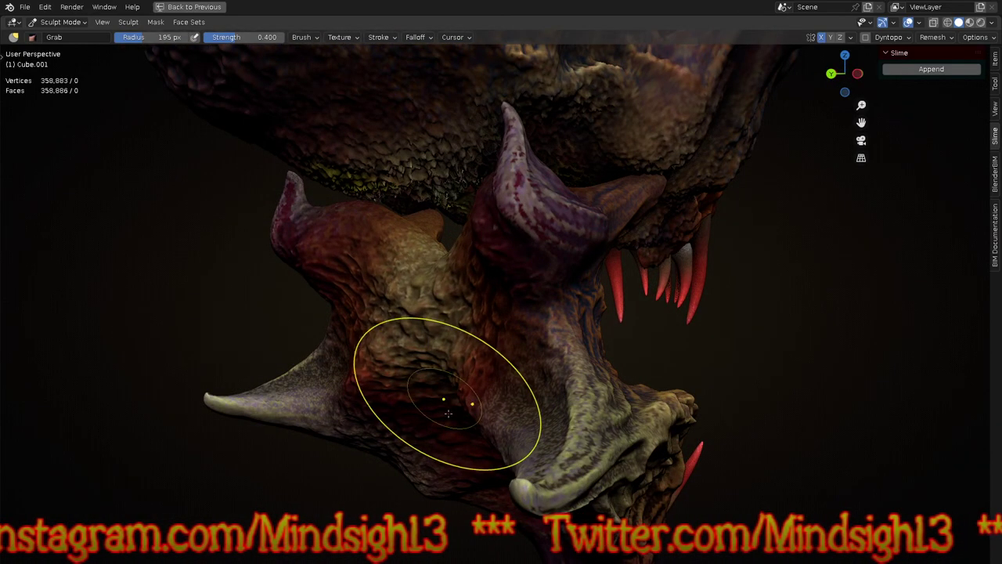
mouse_move(419, 380)
middle_mouse_down()
mouse_move(760, 347)
mouse_move(492, 244)
mouse_move(532, 274)
mouse_move(493, 302)
mouse_move(611, 329)
middle_mouse_up()
middle_click_drag(538, 336, 537, 337)
middle_click_drag(520, 302, 478, 415)
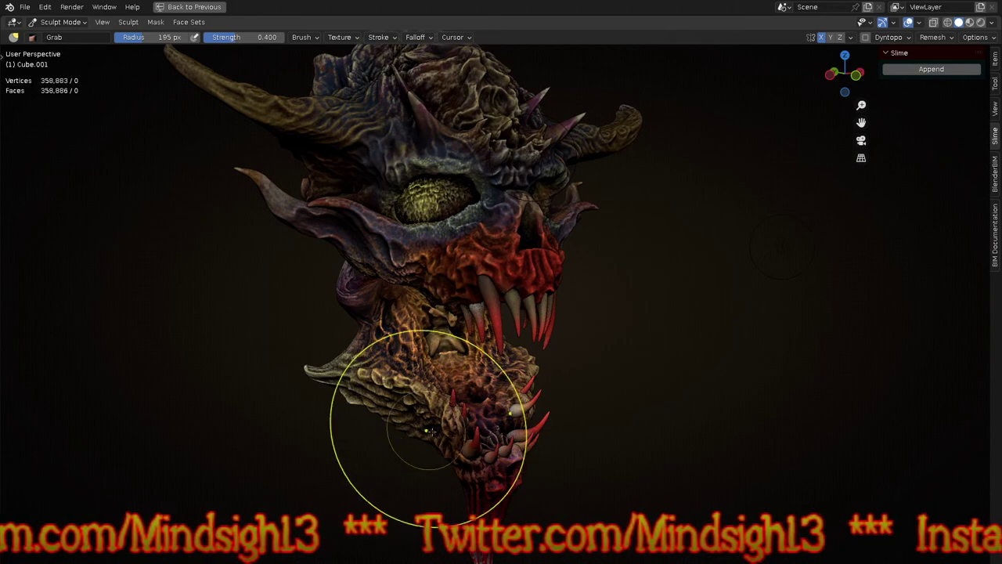
middle_click_drag(402, 436, 416, 436)
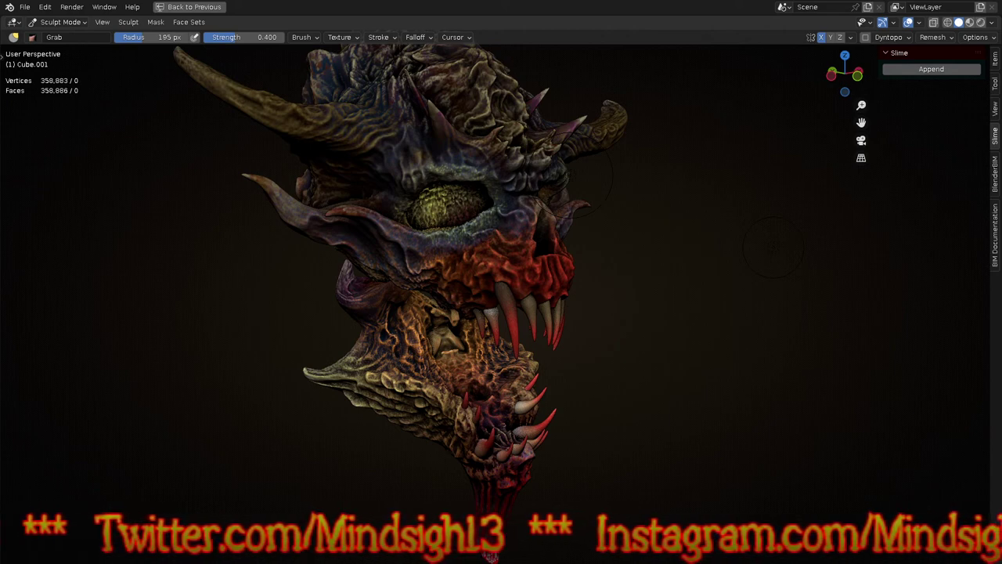
mouse_move(698, 352)
middle_mouse_down()
mouse_move(649, 342)
mouse_move(648, 276)
mouse_move(529, 339)
mouse_move(651, 422)
mouse_move(759, 341)
mouse_move(641, 351)
middle_mouse_up()
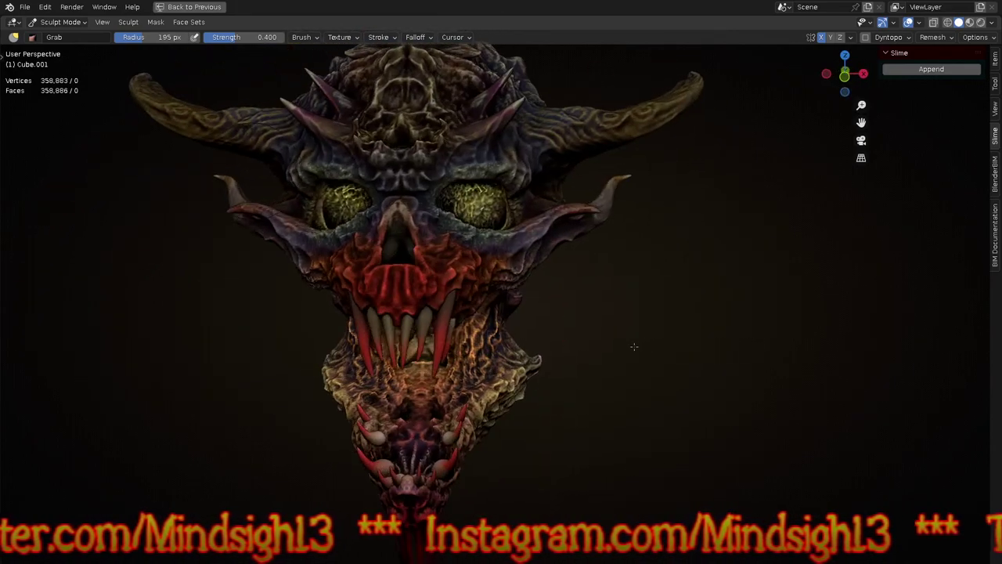
mouse_move(634, 298)
middle_mouse_down()
mouse_move(635, 379)
mouse_move(628, 348)
mouse_move(523, 378)
mouse_move(527, 392)
mouse_move(586, 345)
middle_mouse_up()
Step: Switch sculpting to the skull and reshape its forehead, crown and back in side view using Grab with a 343 px radius
key("KP_3")
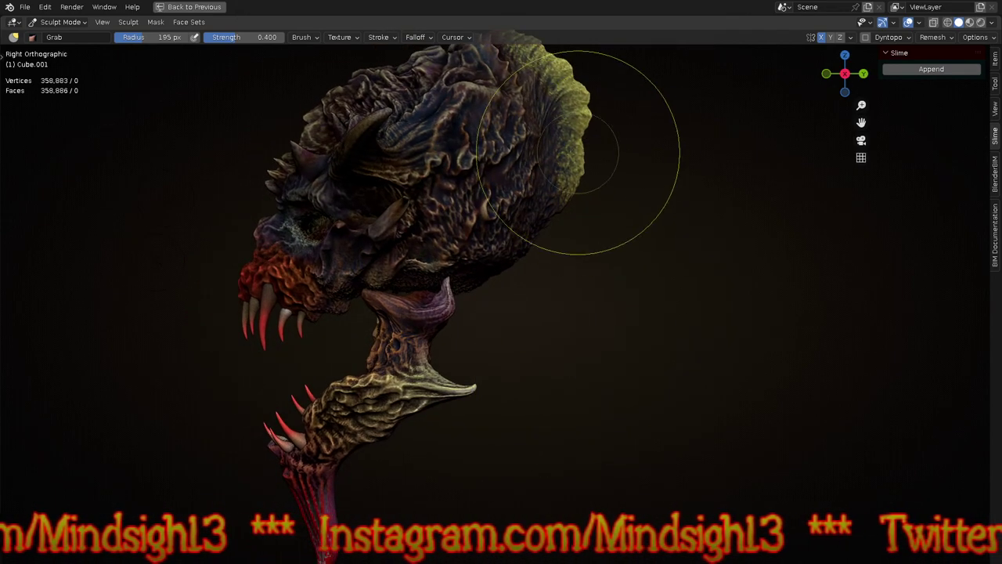
key("alt+q")
middle_click_drag(587, 216, 558, 318, "shift")
key("f")
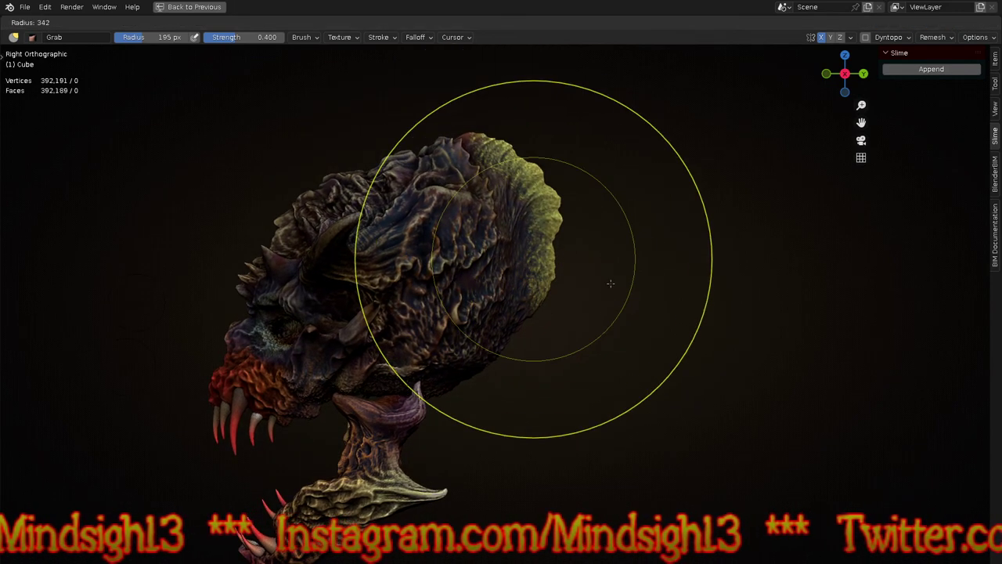
left_click(444, 174)
left_click_drag(280, 199, 226, 214)
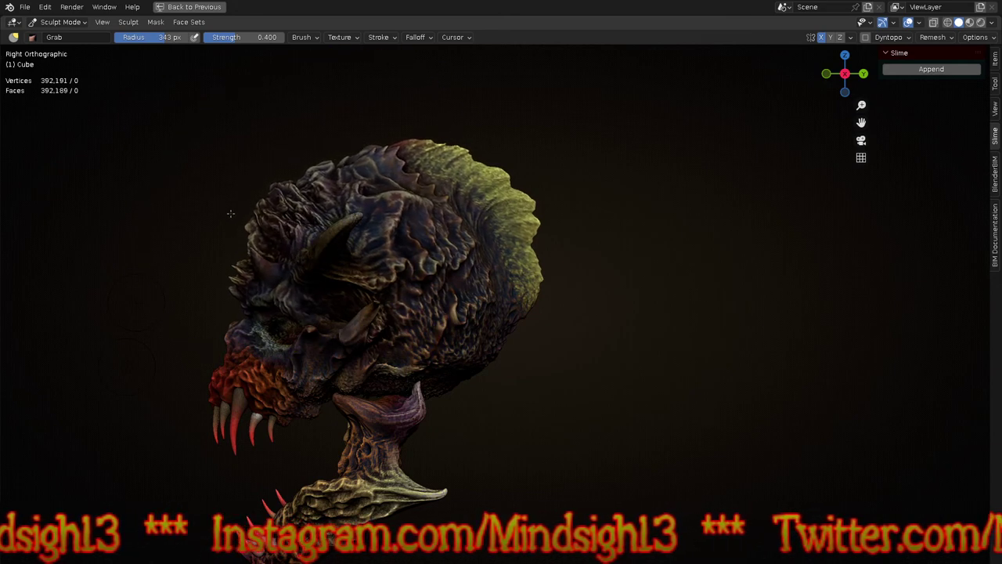
left_click_drag(436, 164, 380, 161)
left_click_drag(511, 278, 494, 282)
left_click_drag(483, 323, 473, 328)
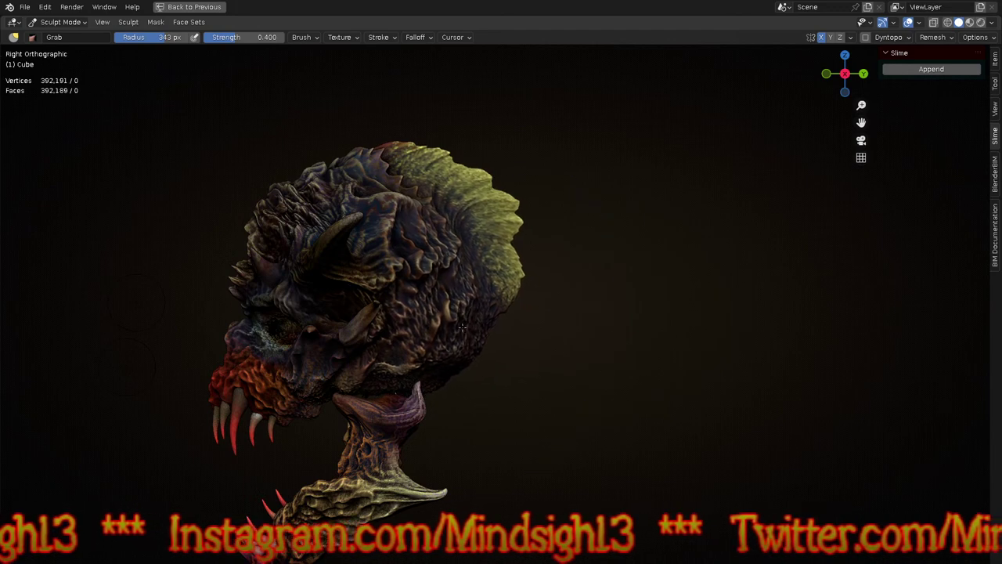
Step: Switch sculpting to the lower jaw and reshape its side and upper edge with the Grab brush
middle_click_drag(469, 367, 515, 255, "shift")
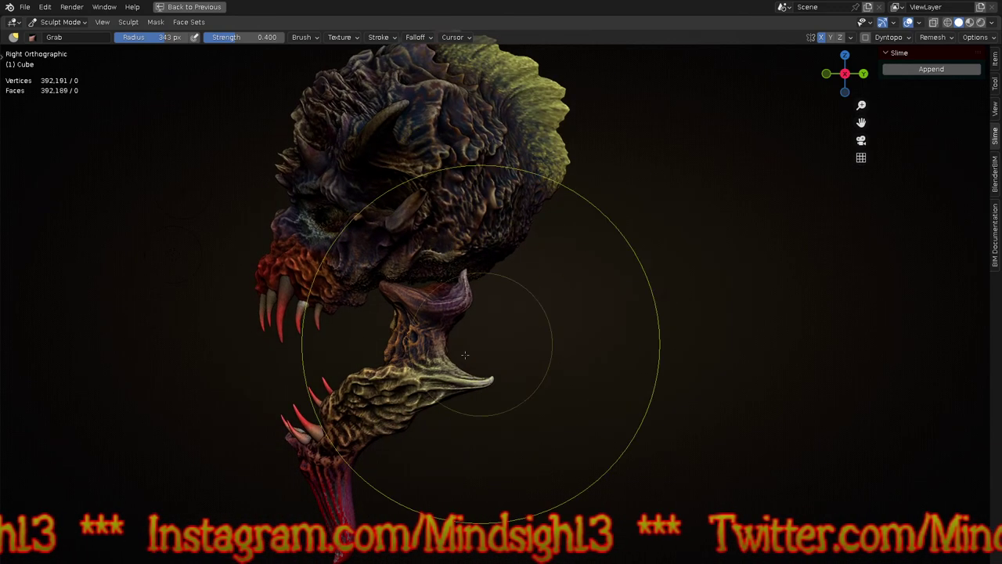
key("alt+q")
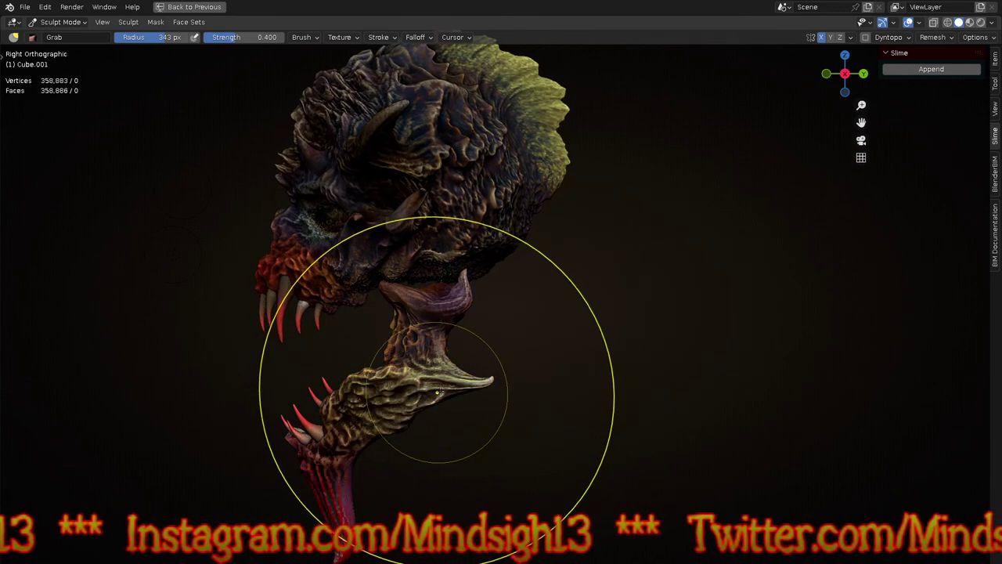
mouse_move(470, 390)
left_mouse_down()
mouse_move(458, 296)
mouse_move(491, 216)
left_mouse_up()
scroll(487, 337, "up", 5)
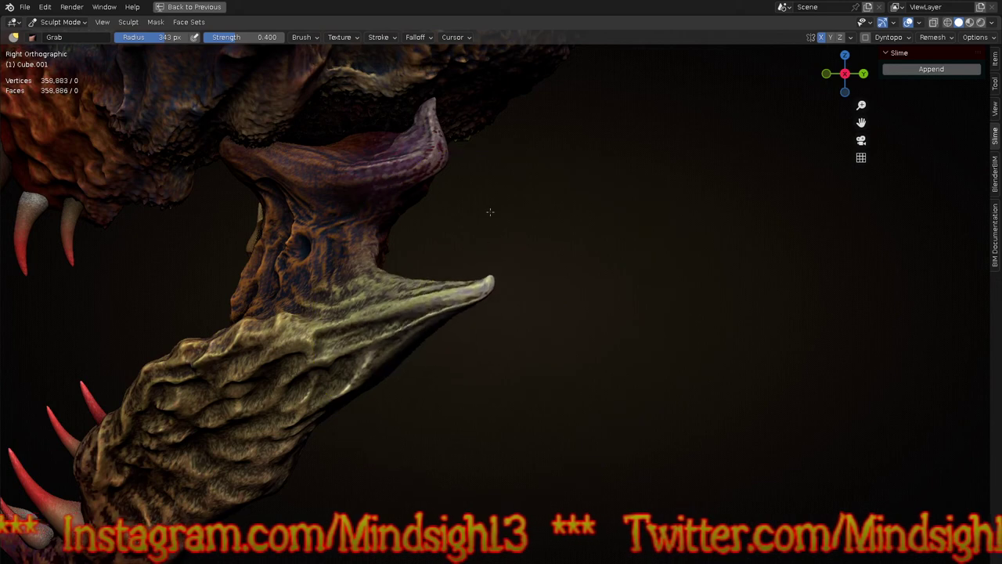
left_click_drag(311, 353, 297, 280)
mouse_move(210, 328)
left_mouse_down()
mouse_move(227, 313)
mouse_move(219, 342)
left_mouse_up()
mouse_move(222, 338)
middle_mouse_down("shift")
mouse_move(363, 278)
mouse_move(396, 241)
middle_mouse_up("shift")
middle_click_drag(328, 291, 330, 248, "ctrl")
left_click_drag(329, 248, 281, 205)
mouse_move(273, 308)
left_mouse_down()
mouse_move(245, 306)
mouse_move(221, 366)
mouse_move(226, 336)
left_mouse_up()
Step: Reshape the lower jaw from the rear spike down to the chin, filling out its underside with the Grab brush
middle_click_drag(357, 301, 370, 250, "shift")
left_click_drag(592, 283, 548, 257)
left_click_drag(575, 257, 552, 242)
left_click_drag(647, 212, 631, 195)
left_click_drag(519, 351, 477, 346)
left_click_drag(495, 293, 543, 330)
middle_click_drag(476, 242, 426, 272, "ctrl")
left_click_drag(426, 272, 476, 278)
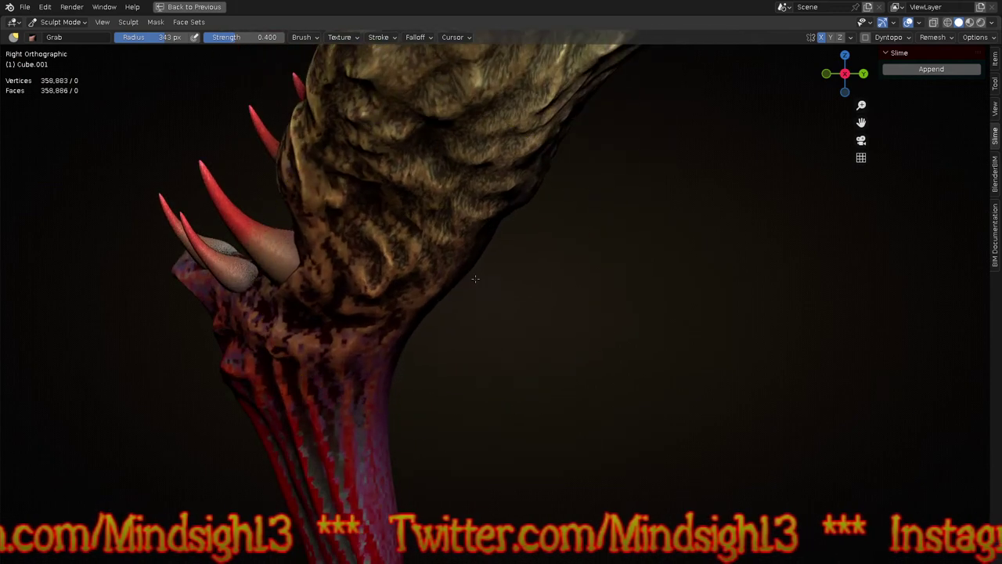
left_click_drag(527, 228, 558, 179)
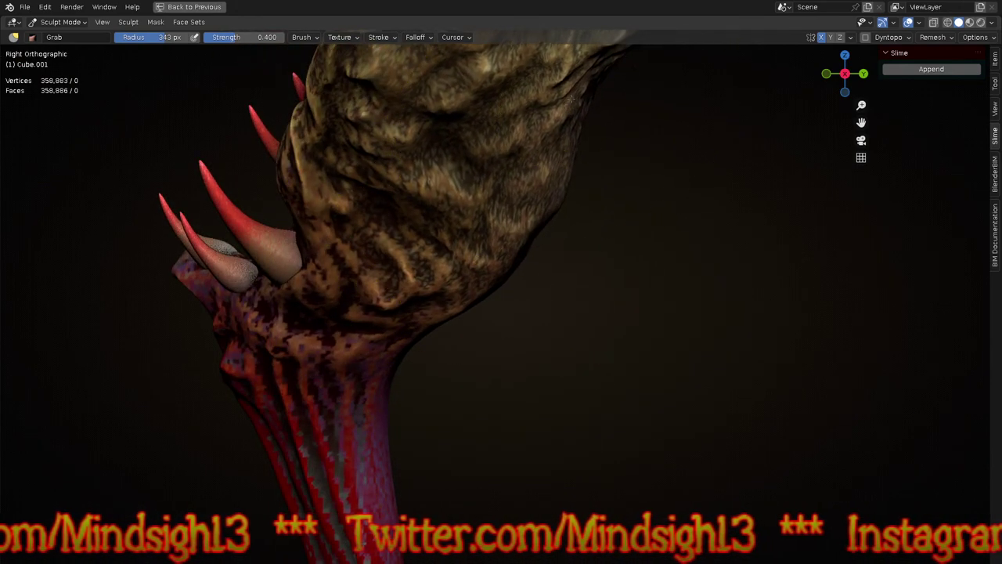
scroll(429, 381, "down", 5)
middle_click_drag(491, 296, 465, 459, "shift")
mouse_move(575, 304)
middle_mouse_down("shift")
mouse_move(568, 387)
mouse_move(584, 395)
mouse_move(692, 368)
middle_mouse_up("shift")
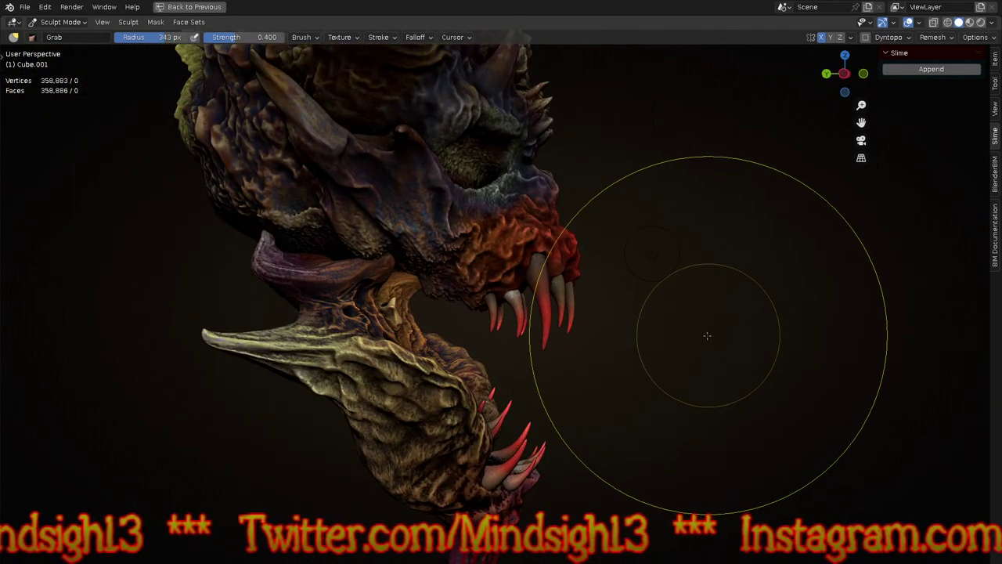
Step: Flatten and shorten the purple spike at the top rear of the lower jaw in left side view with Grab
key("ctrl+KP_3")
middle_click_drag(331, 251, 336, 174, "ctrl")
mouse_move(336, 220)
left_mouse_down()
mouse_move(134, 315)
mouse_move(112, 304)
left_mouse_up()
left_click_drag(254, 283, 254, 283)
left_click_drag(437, 329, 459, 275)
left_click_drag(459, 309, 454, 253)
left_click_drag(446, 293, 447, 267)
left_click_drag(276, 269, 301, 302)
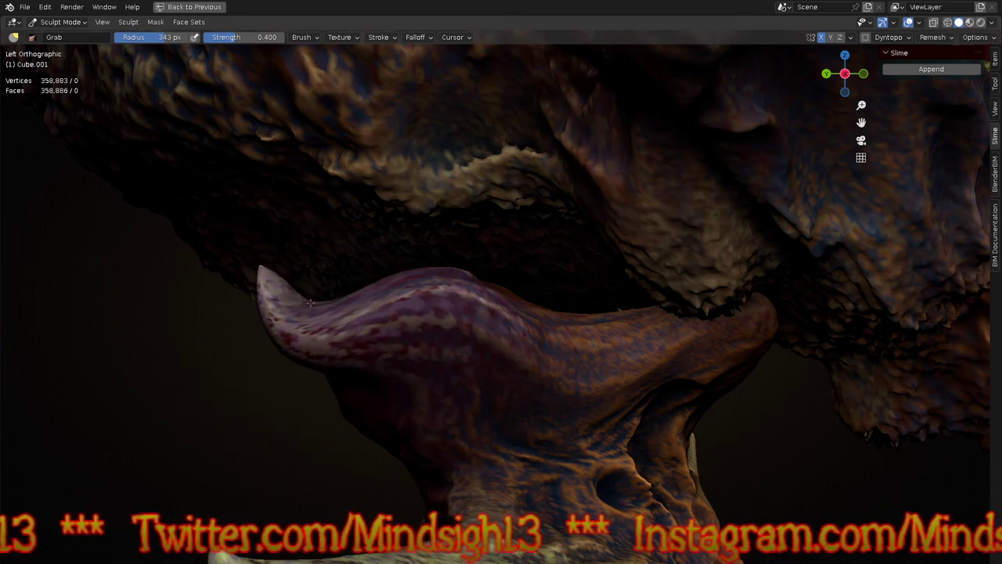
left_click_drag(321, 264, 332, 274)
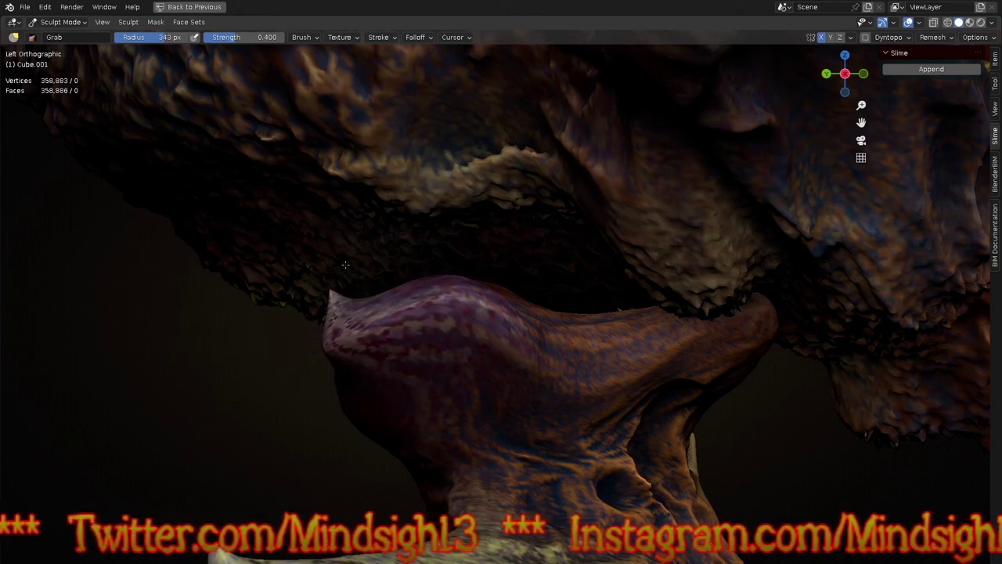
Step: Pull the lower jaw's blunted upper end inward under the skull from a rear angle, then check the whole head from the front
mouse_move(343, 345)
middle_mouse_down()
mouse_move(626, 293)
mouse_move(647, 274)
middle_mouse_up()
left_click_drag(645, 258, 470, 171)
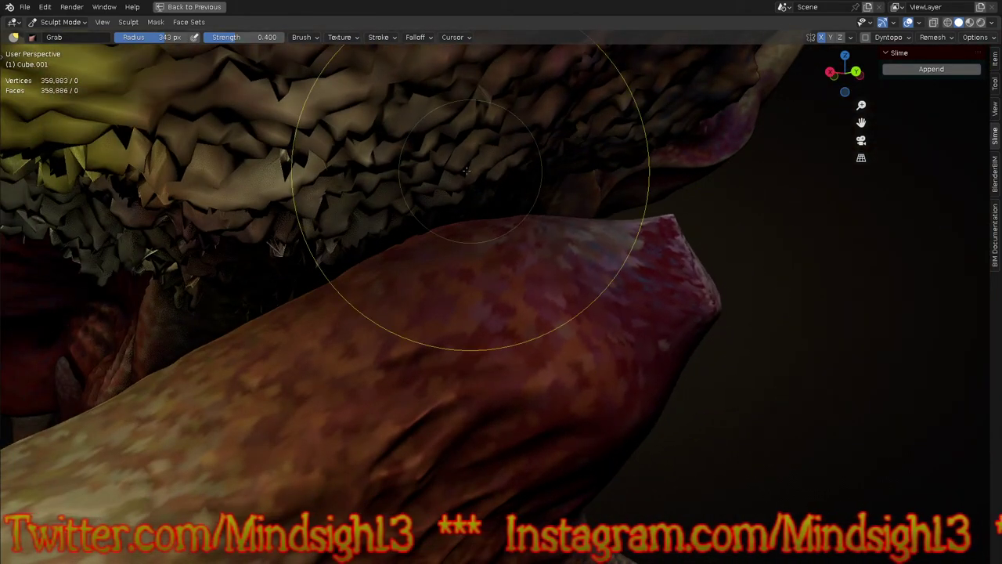
left_click_drag(658, 279, 513, 153)
mouse_move(643, 266)
left_mouse_down()
mouse_move(592, 228)
mouse_move(521, 200)
left_mouse_up()
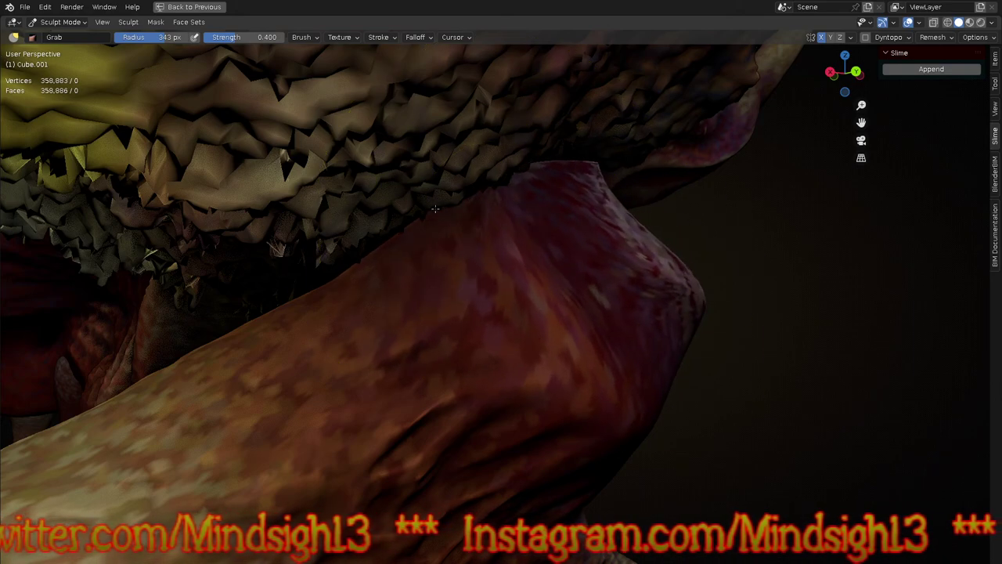
middle_click_drag(407, 250, 496, 434, "ctrl")
mouse_move(545, 257)
middle_mouse_down()
mouse_move(519, 329)
mouse_move(533, 313)
mouse_move(521, 299)
mouse_move(573, 358)
mouse_move(599, 321)
mouse_move(538, 392)
mouse_move(363, 382)
mouse_move(520, 376)
mouse_move(548, 326)
middle_mouse_up()
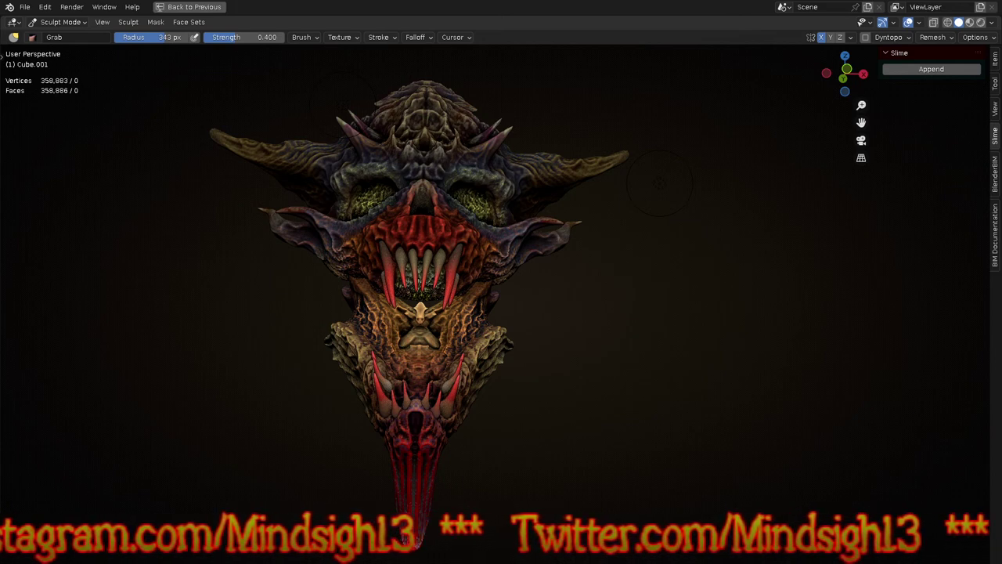
mouse_move(700, 373)
middle_mouse_down()
mouse_move(675, 362)
mouse_move(677, 373)
middle_mouse_up()
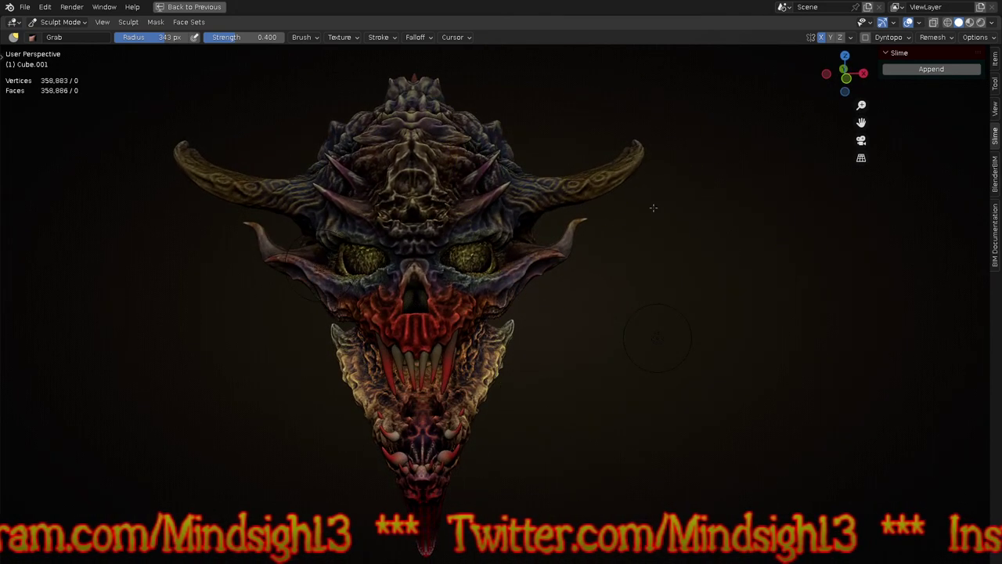
Step: Switch sculpting to the skull and try bending the large horns outward and downward with the Grab brush
key("alt+q")
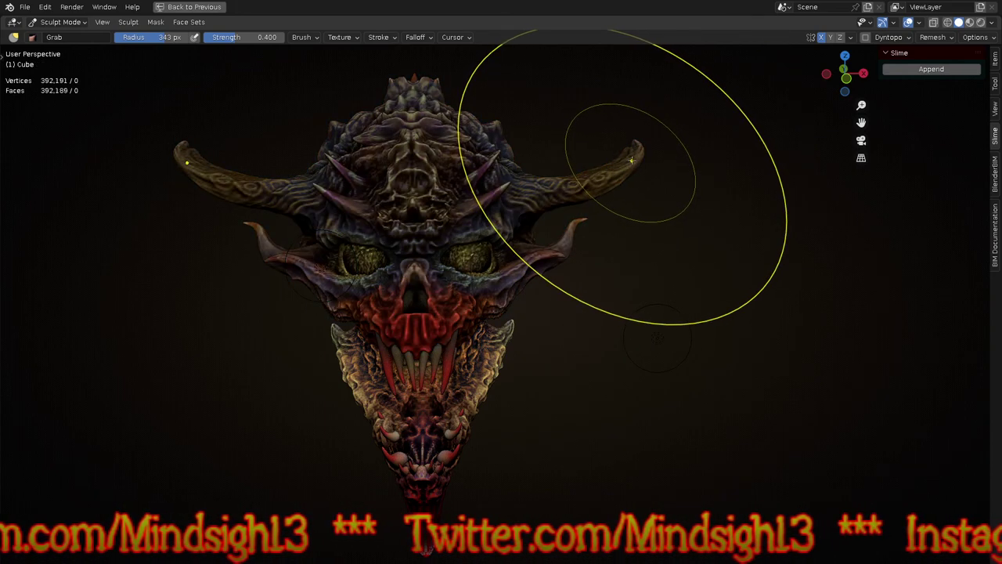
mouse_move(638, 167)
left_mouse_down()
mouse_move(720, 282)
mouse_move(732, 318)
left_mouse_up()
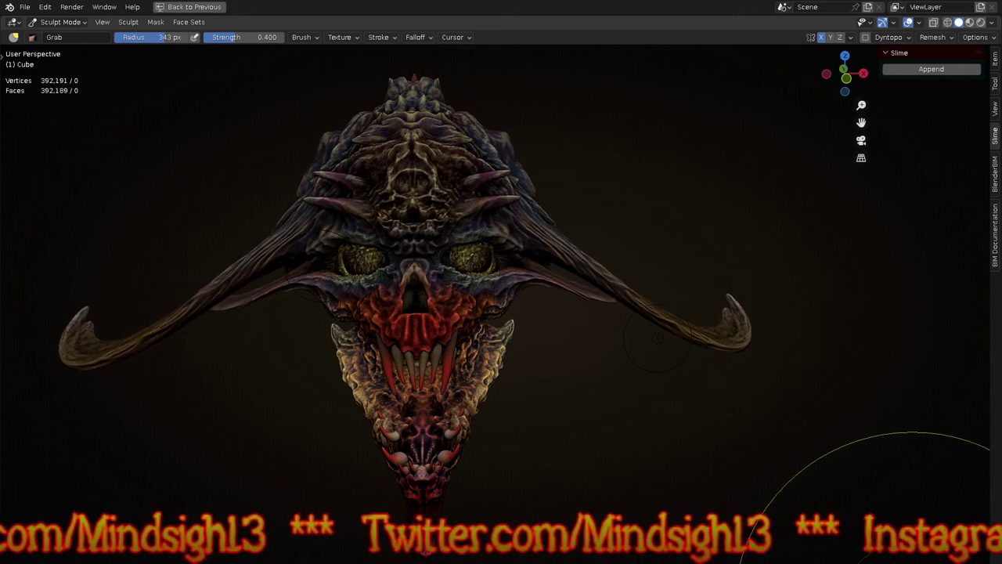
mouse_move(634, 262)
left_mouse_down()
mouse_move(602, 441)
mouse_move(618, 470)
mouse_move(631, 560)
left_mouse_up()
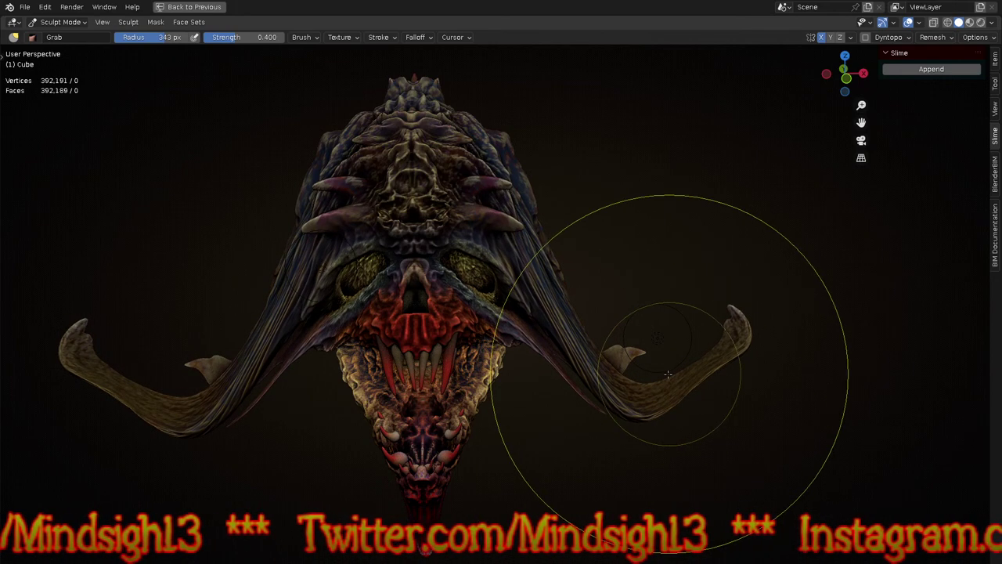
key("ctrl+z")
mouse_move(590, 339)
middle_mouse_down()
mouse_move(665, 354)
mouse_move(557, 255)
mouse_move(606, 363)
mouse_move(620, 221)
mouse_move(548, 207)
mouse_move(477, 228)
mouse_move(459, 251)
mouse_move(470, 238)
mouse_move(463, 230)
mouse_move(532, 358)
middle_mouse_up()
scroll(674, 352, "down", 5)
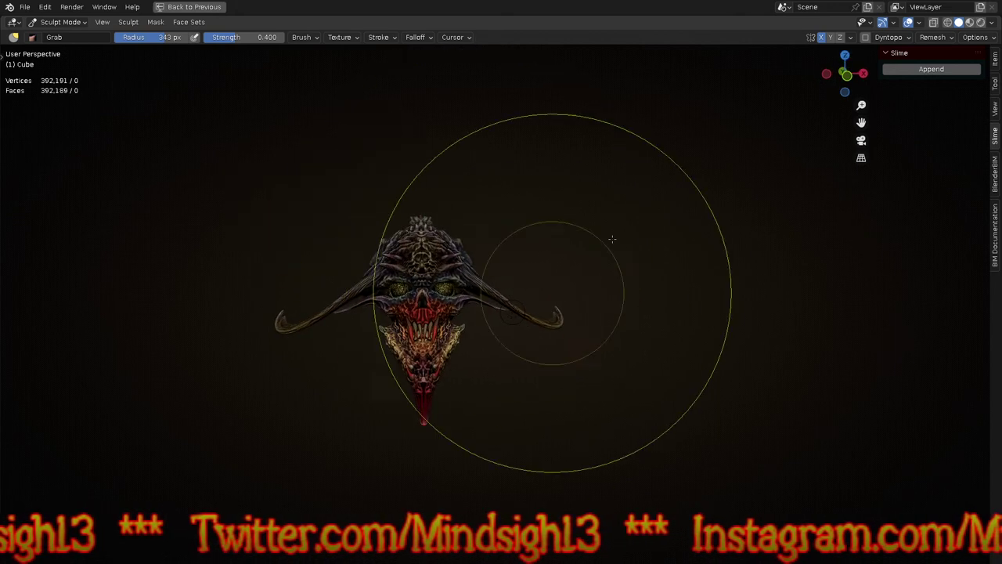
Step: Set the viewport shading to a red matcap and frame the whole head in front view
left_click(995, 23)
left_click(911, 105)
left_click(919, 249)
middle_click_drag(443, 304, 456, 216, "ctrl")
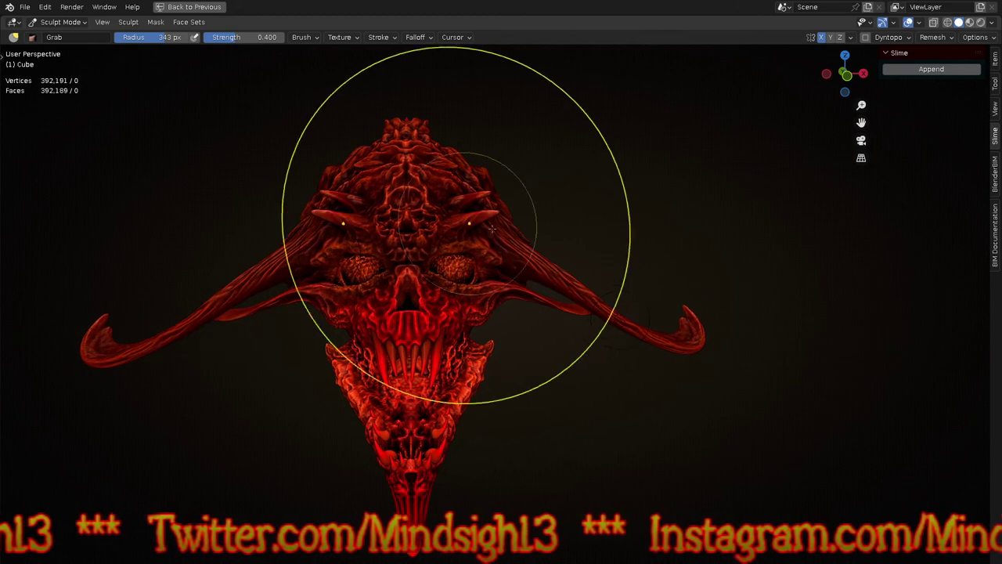
key("KP_1")
middle_click_drag(486, 270, 490, 289, "ctrl")
middle_click_drag(517, 374, 503, 341, "shift")
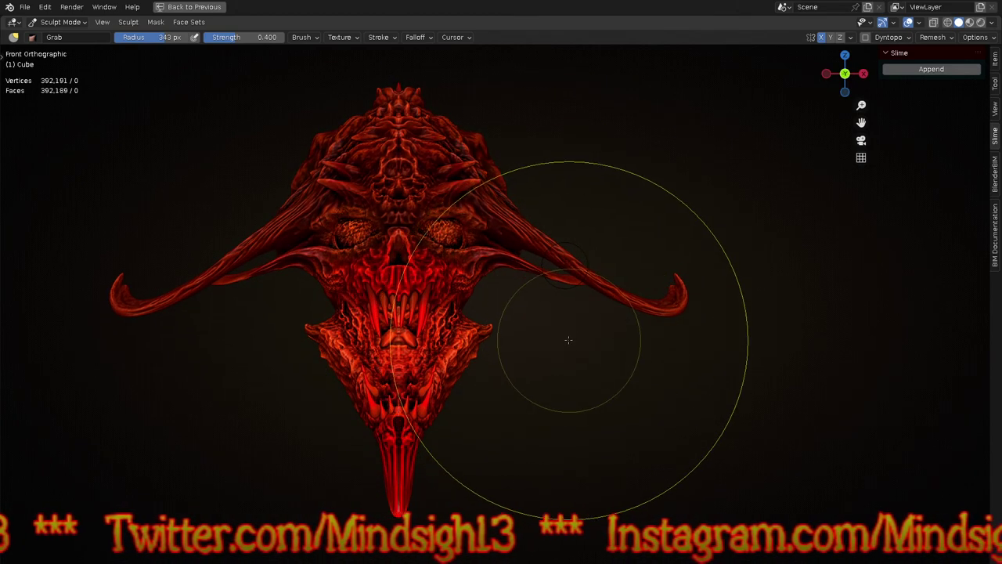
Step: Undo the remaining downward pull on the large horns
key("ctrl+z")
left_click_drag(570, 181, 561, 183)
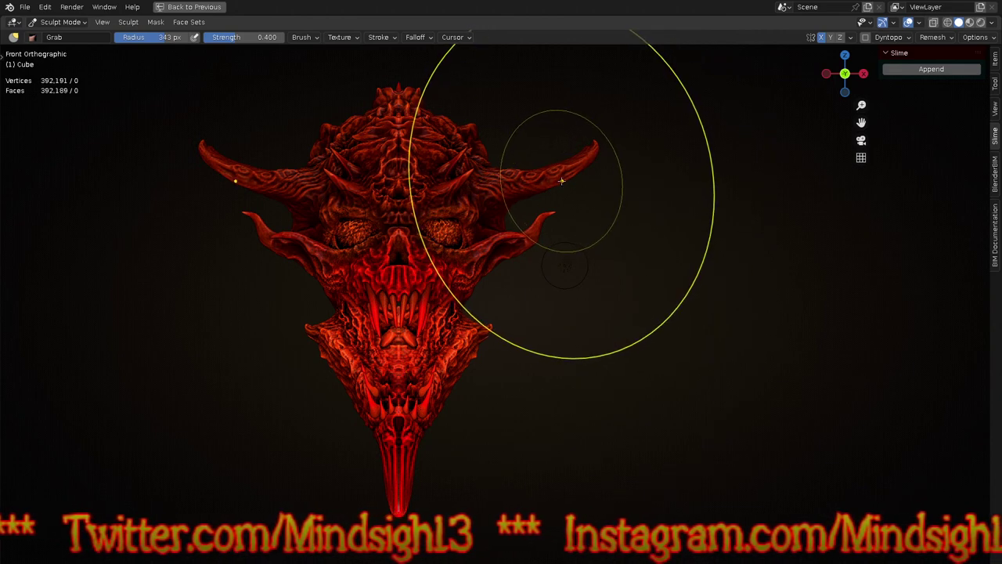
left_click_drag(561, 183, 561, 183)
Step: Mask the skull's face below the brow with Lasso Mask
key("q")
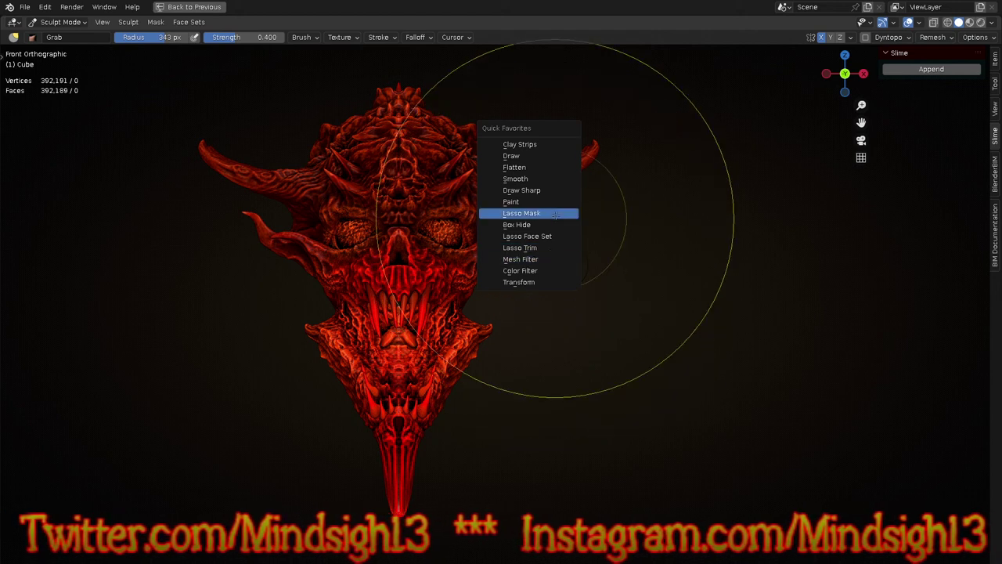
left_click(553, 214)
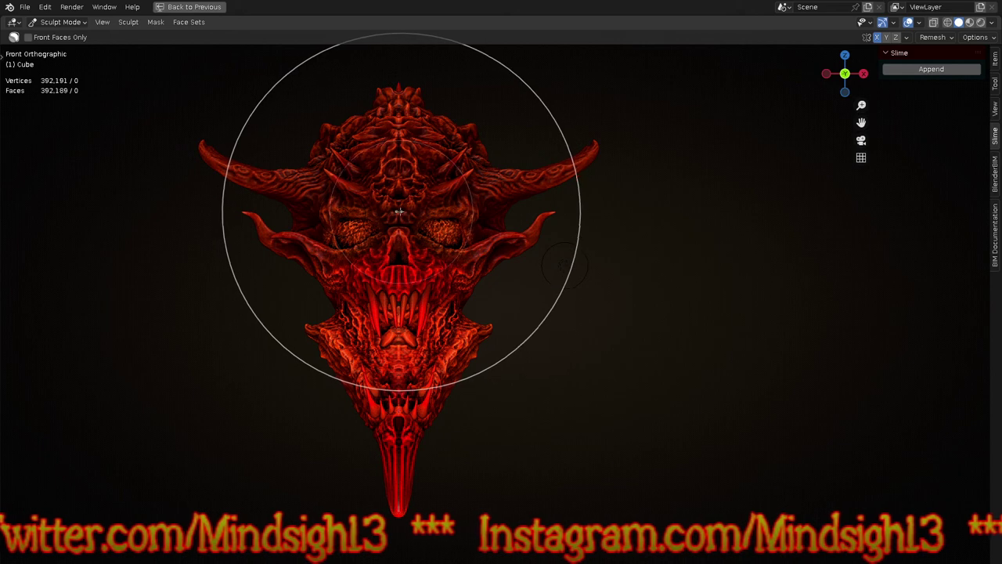
mouse_move(398, 211)
left_mouse_down()
mouse_move(558, 210)
mouse_move(626, 284)
mouse_move(329, 462)
mouse_move(215, 470)
mouse_move(236, 412)
left_mouse_up()
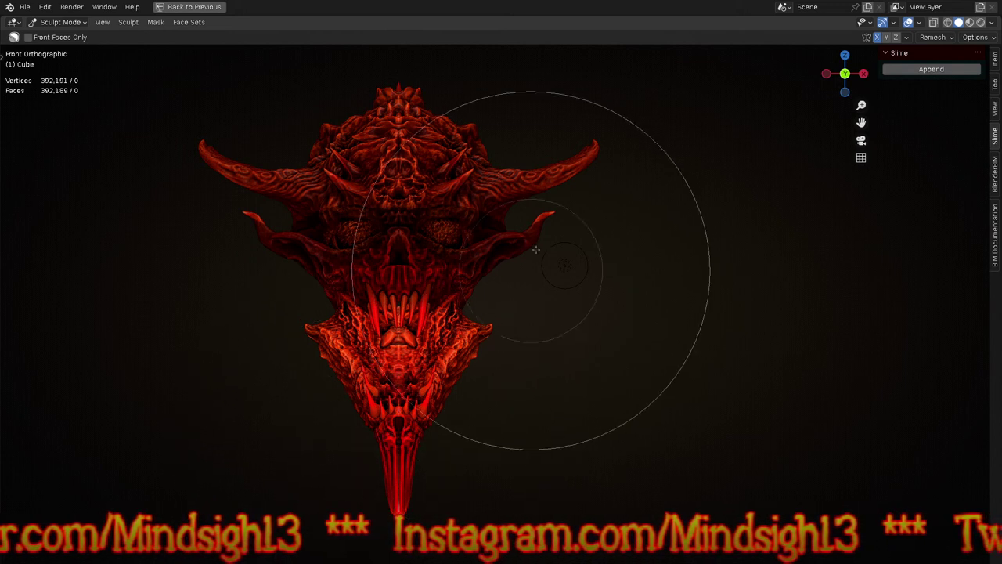
mouse_move(561, 202)
left_mouse_down()
mouse_move(496, 212)
mouse_move(481, 230)
mouse_move(459, 380)
mouse_move(728, 336)
mouse_move(693, 389)
left_mouse_up()
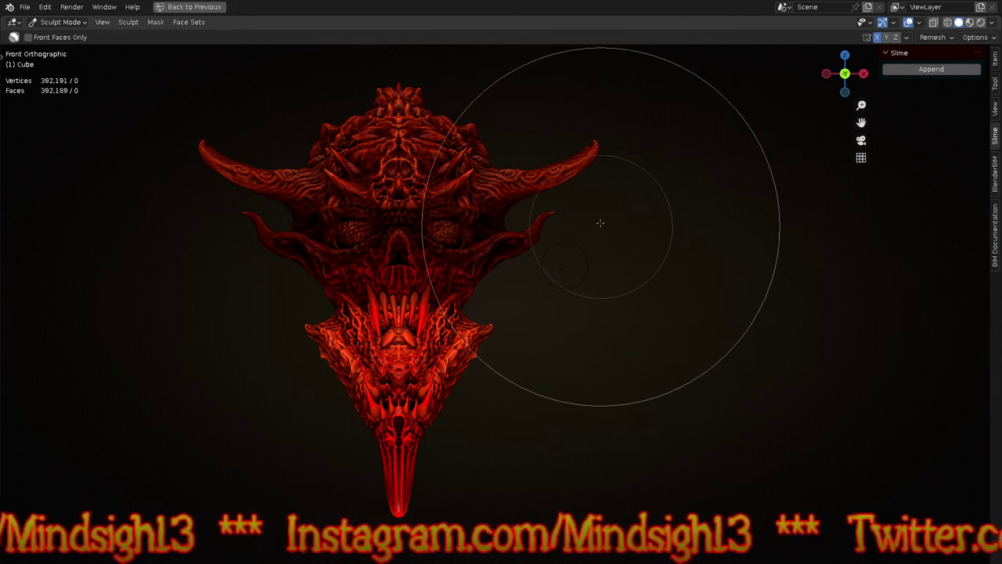
Step: Try to pull the large horns upward with the Grab brush and check them from an angle
key("g")
mouse_move(587, 125)
left_mouse_down()
mouse_move(611, 196)
mouse_move(640, 219)
mouse_move(613, 47)
left_mouse_up()
mouse_move(569, 146)
left_mouse_down()
mouse_move(552, 133)
mouse_move(531, 6)
left_mouse_up()
mouse_move(522, 263)
middle_mouse_down()
mouse_move(614, 313)
mouse_move(609, 324)
mouse_move(682, 321)
mouse_move(613, 327)
mouse_move(582, 304)
middle_mouse_up()
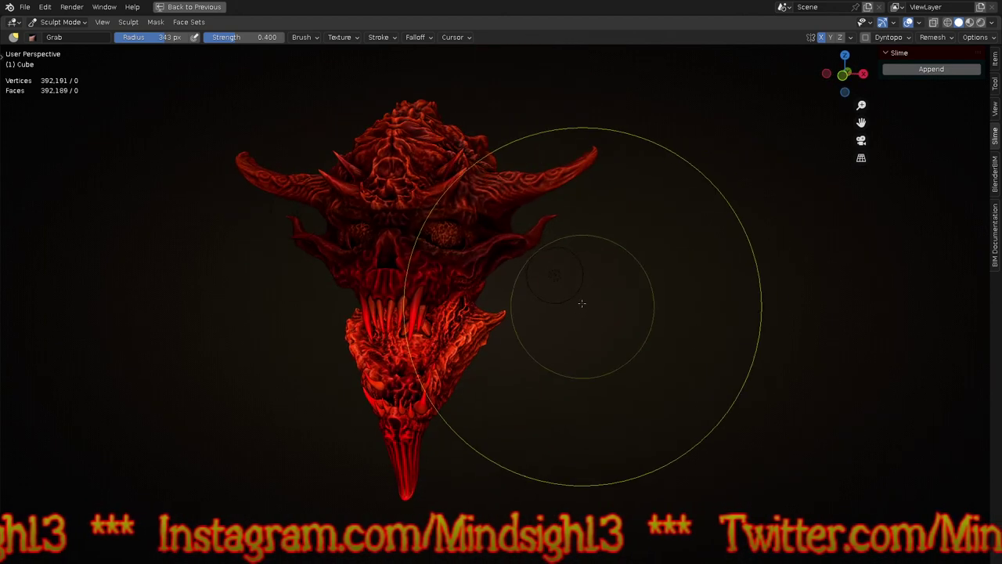
key("KP_1")
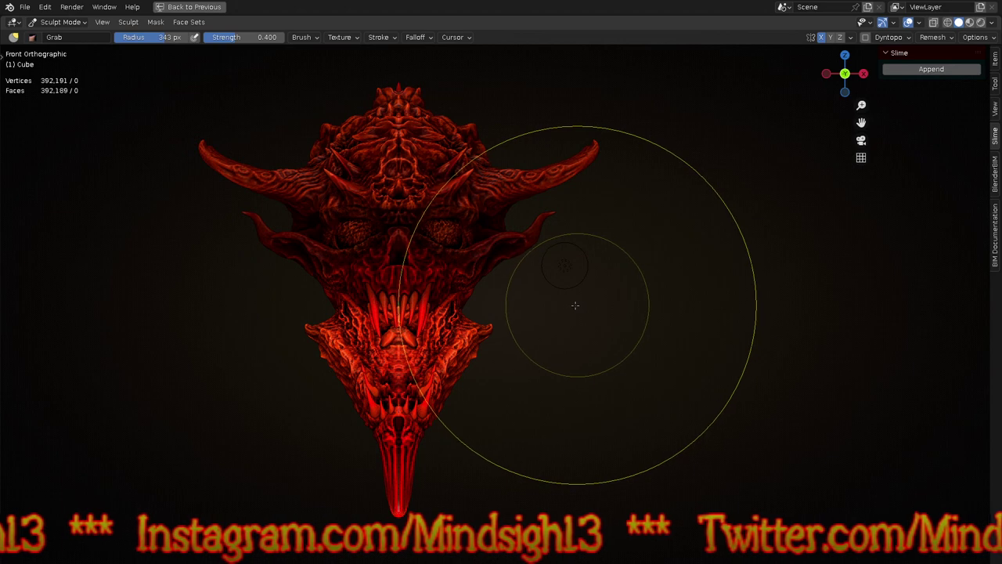
Step: Add the large upper horns to the mask with Lasso Mask
key("q")
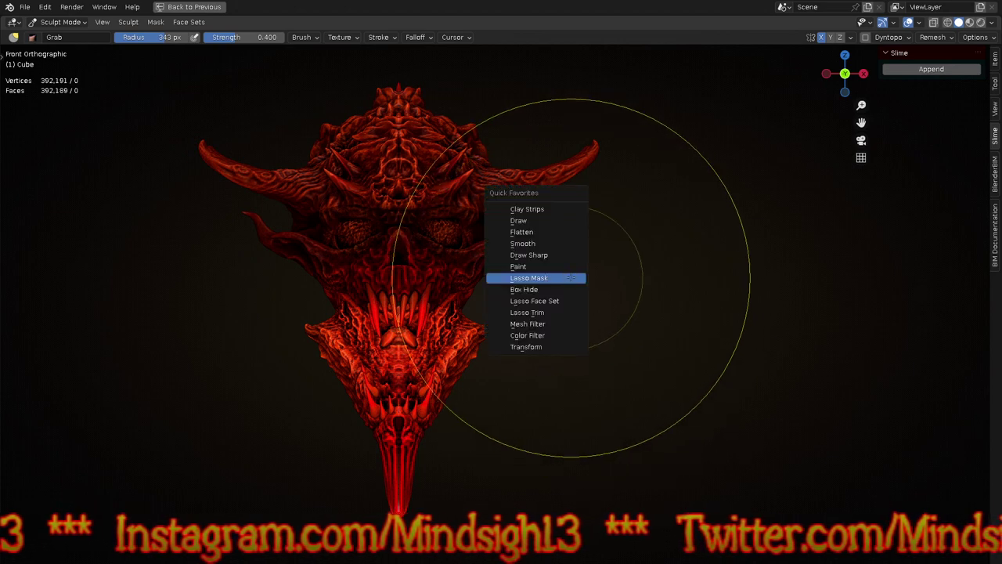
left_click(571, 278)
mouse_move(475, 166)
left_mouse_down()
mouse_move(484, 200)
mouse_move(541, 210)
mouse_move(606, 182)
mouse_move(617, 129)
mouse_move(575, 133)
left_mouse_up()
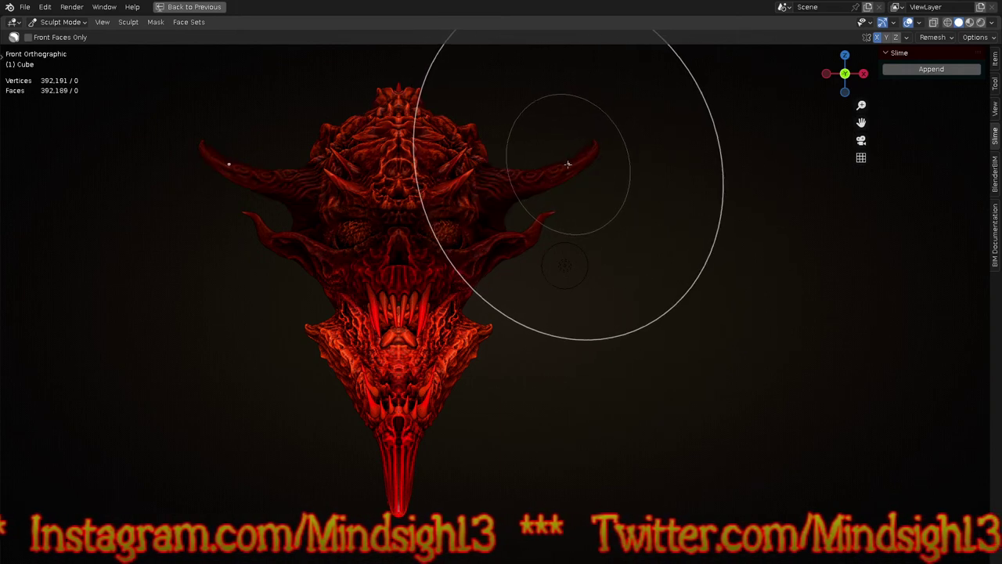
Step: Clear the mask, lasso the large upper horn, invert the mask so the horn stays editable, and smooth the mask edge
key("alt+m")
middle_click_drag(579, 177, 596, 132, "ctrl")
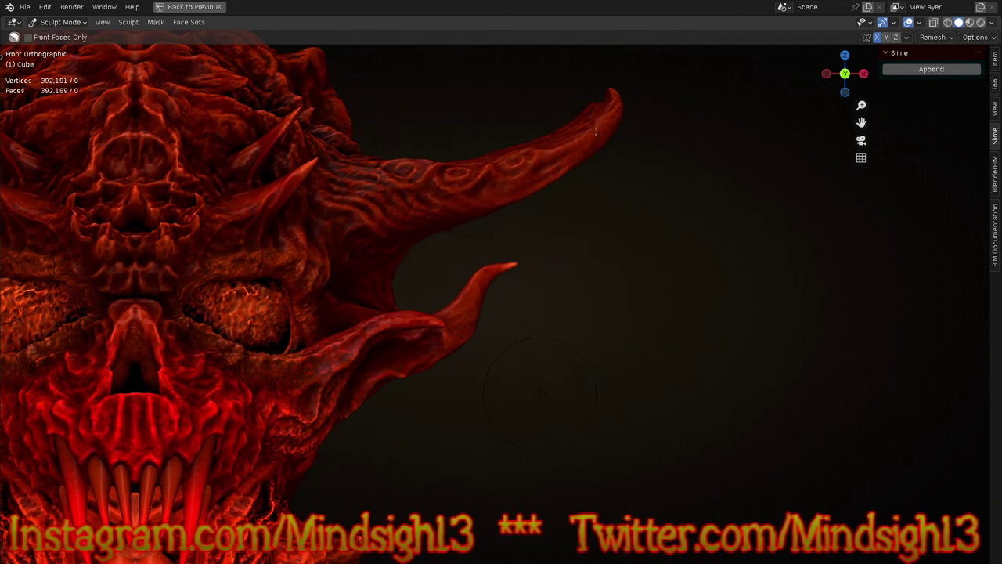
mouse_move(416, 117)
left_mouse_down("ctrl+shift")
mouse_move(375, 135)
mouse_move(342, 192)
mouse_move(384, 269)
mouse_move(450, 269)
mouse_move(626, 200)
mouse_move(638, 117)
left_mouse_up("ctrl+shift")
key("ctrl+i")
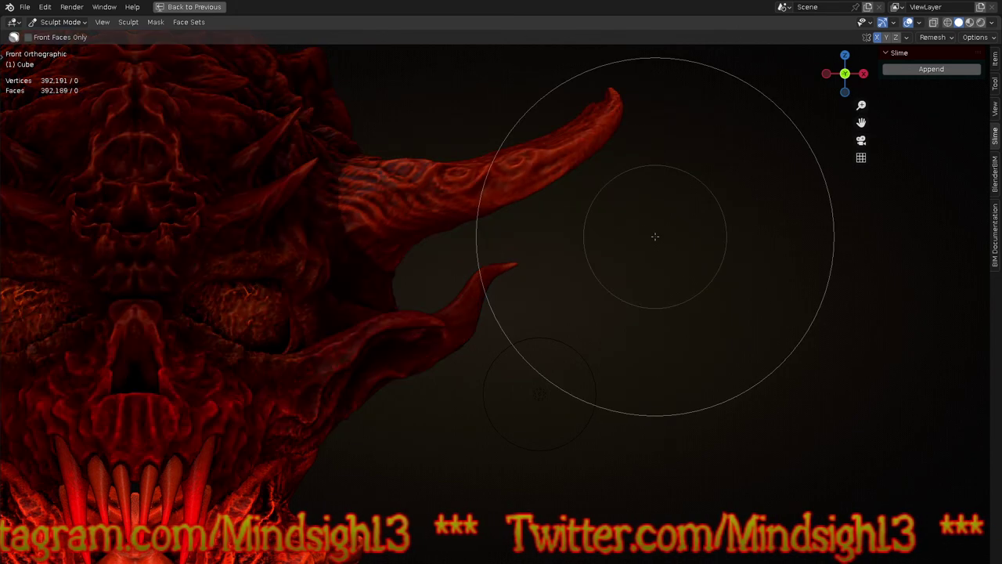
key("alt+a")
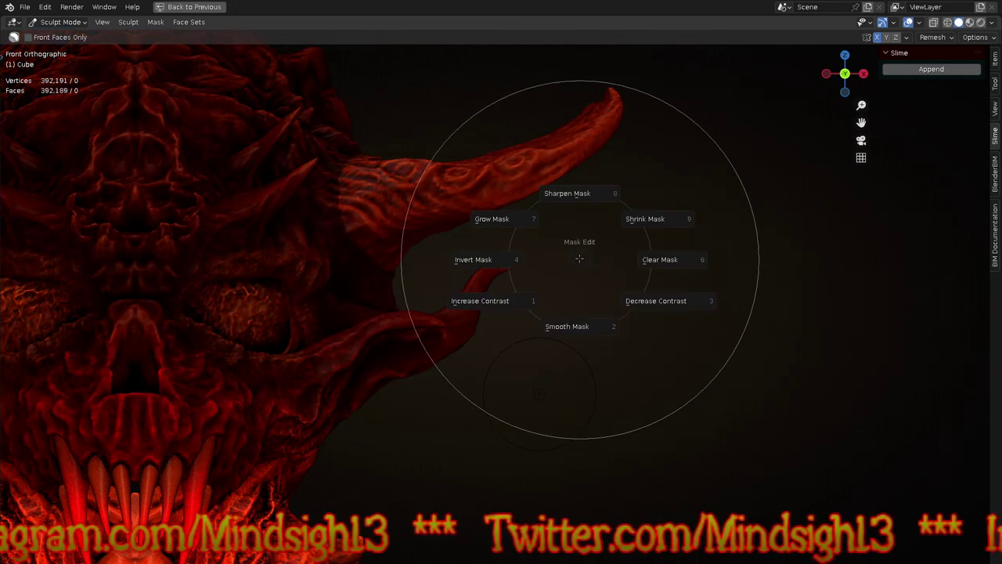
left_click(577, 329)
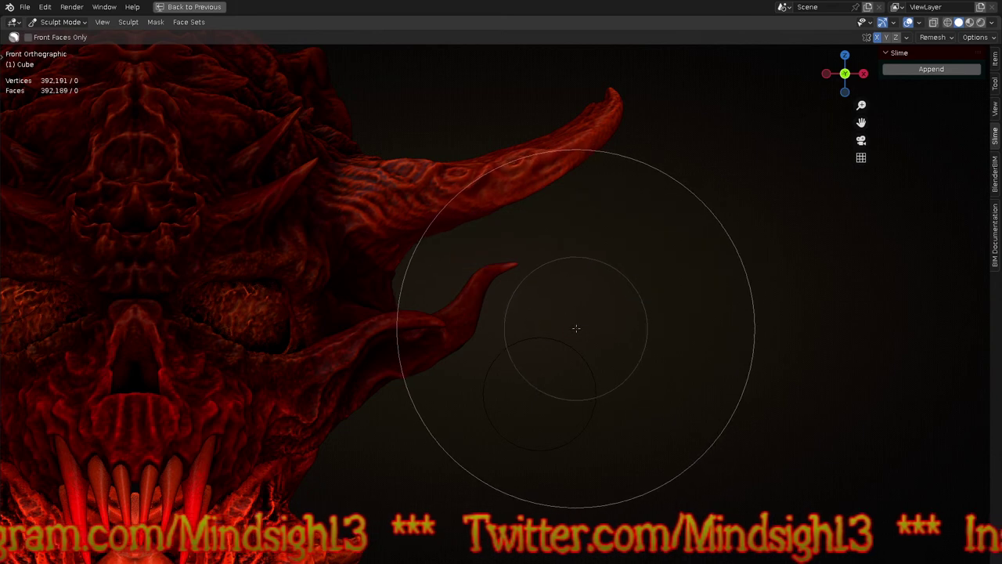
Step: Switch to the Grab brush, set its radius to 257 px and pull the tips of the large horns upward in front view
left_click(571, 408)
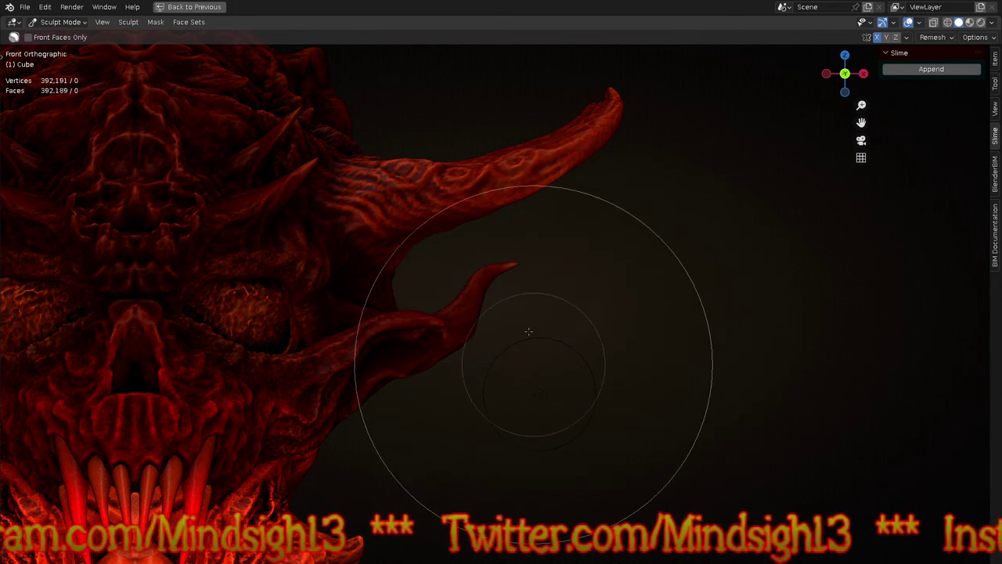
scroll(529, 331, "down", 6)
scroll(523, 371, "up", 2)
key("g")
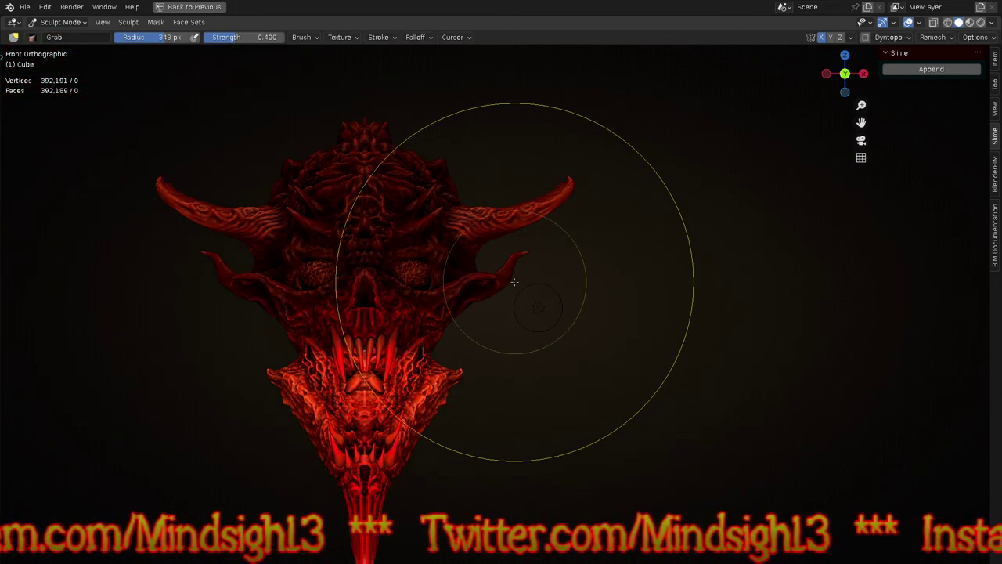
key("f")
left_click(510, 302)
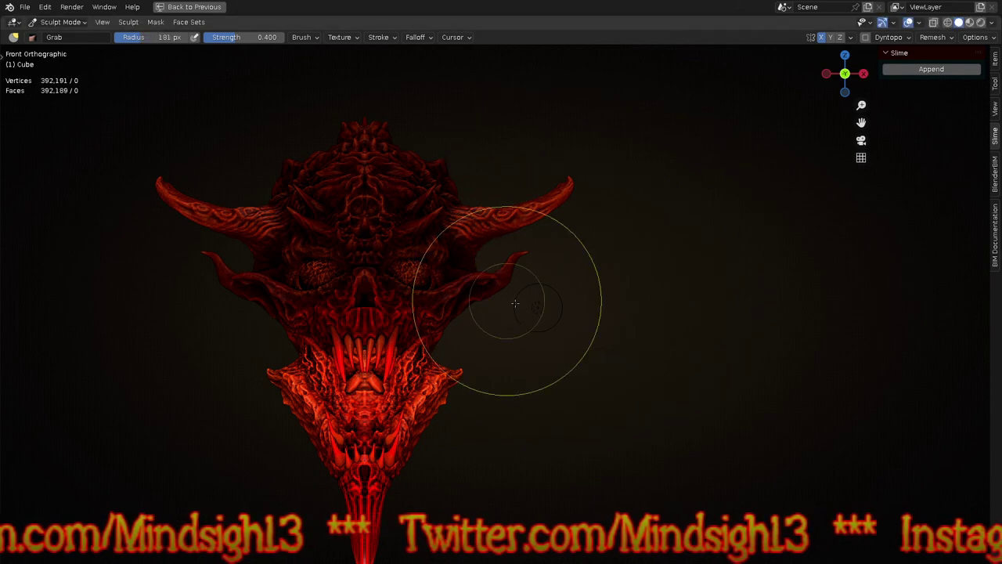
middle_click_drag(561, 258, 579, 214)
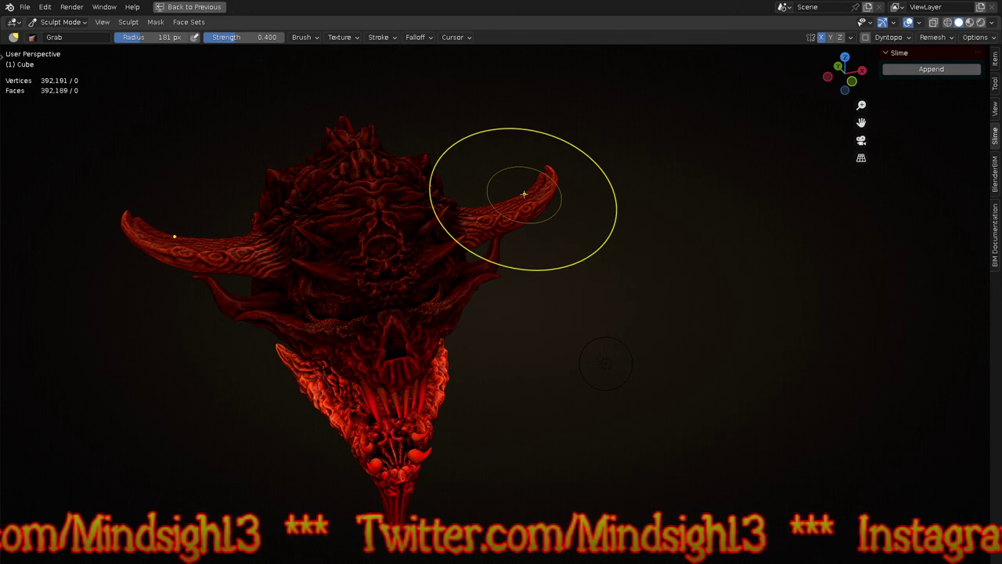
key("KP_1")
key("f")
left_click(560, 212)
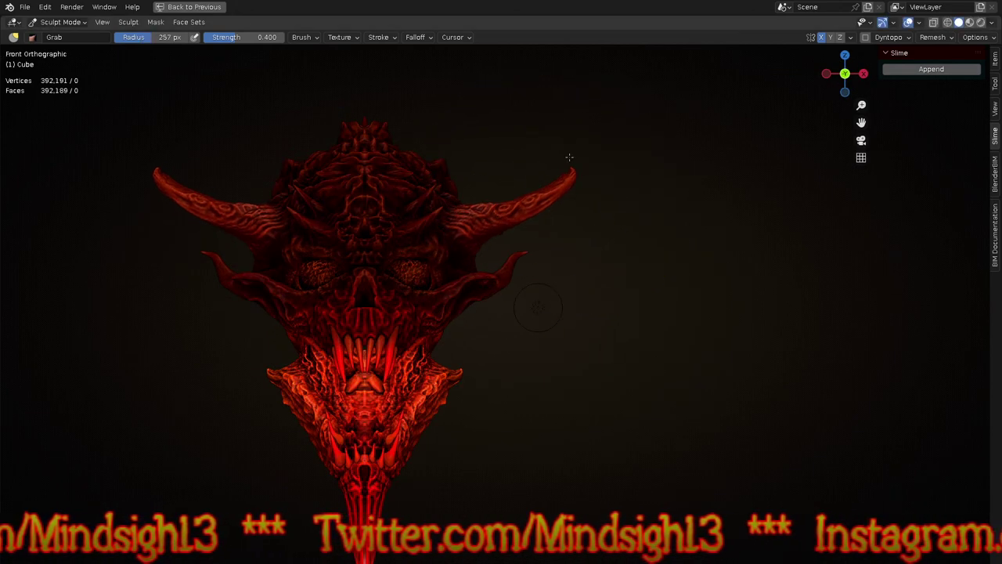
Step: Try lengthening the large horns outward and pulling their tips backward from the top view with Grab
scroll(532, 197, "down", 4)
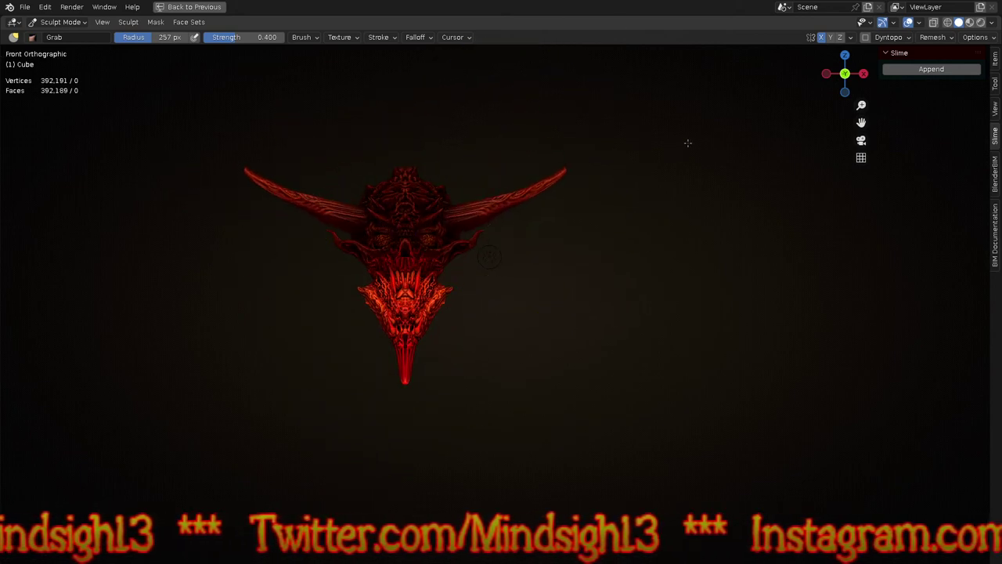
middle_click_drag(683, 148, 723, 317)
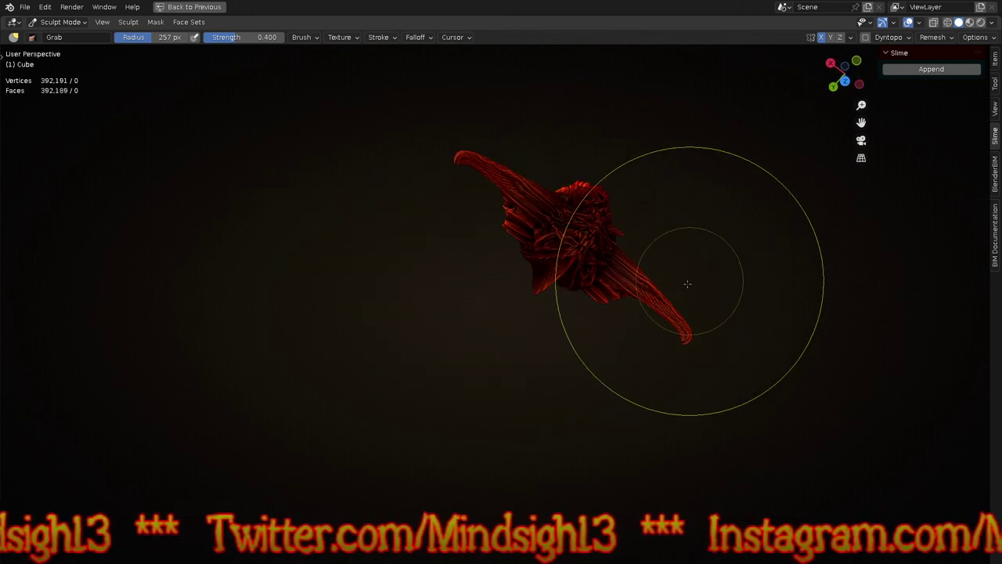
key("KP_7")
middle_click_drag(557, 212, 553, 309, "shift")
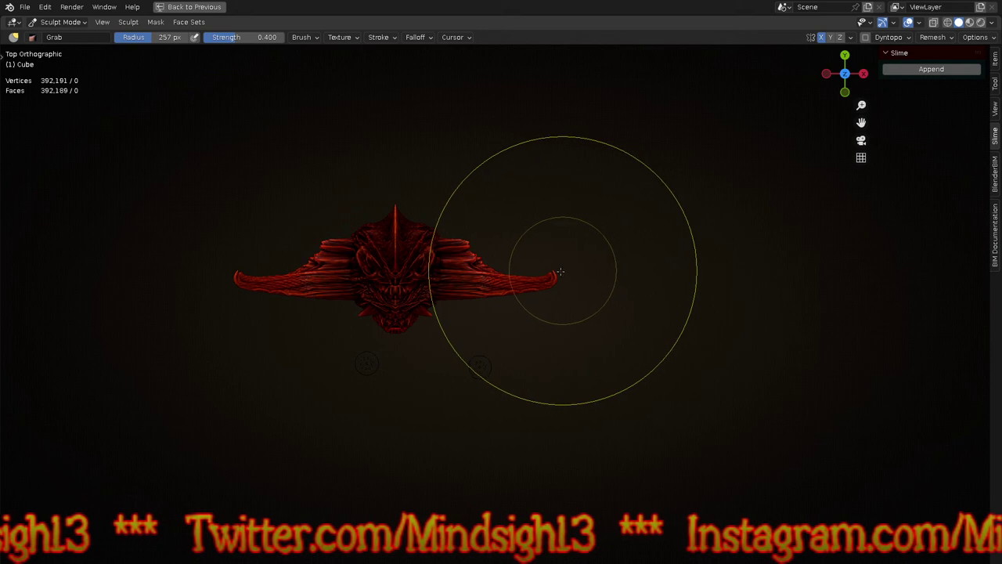
left_click_drag(555, 278, 568, 189)
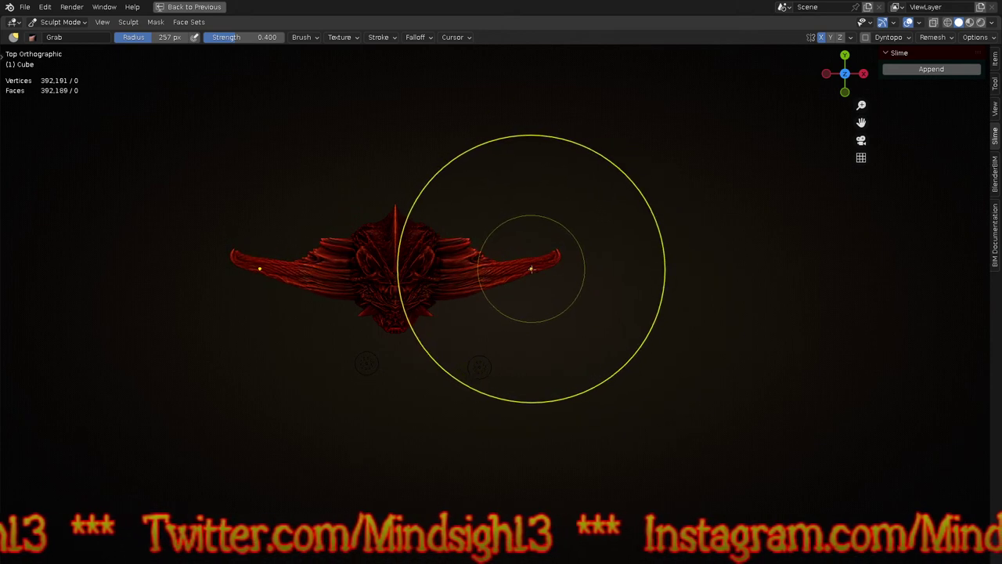
Step: Raise the Grab strength to 0.748 and try sweeping the large horns far backward
key("shift+f")
left_click(564, 282)
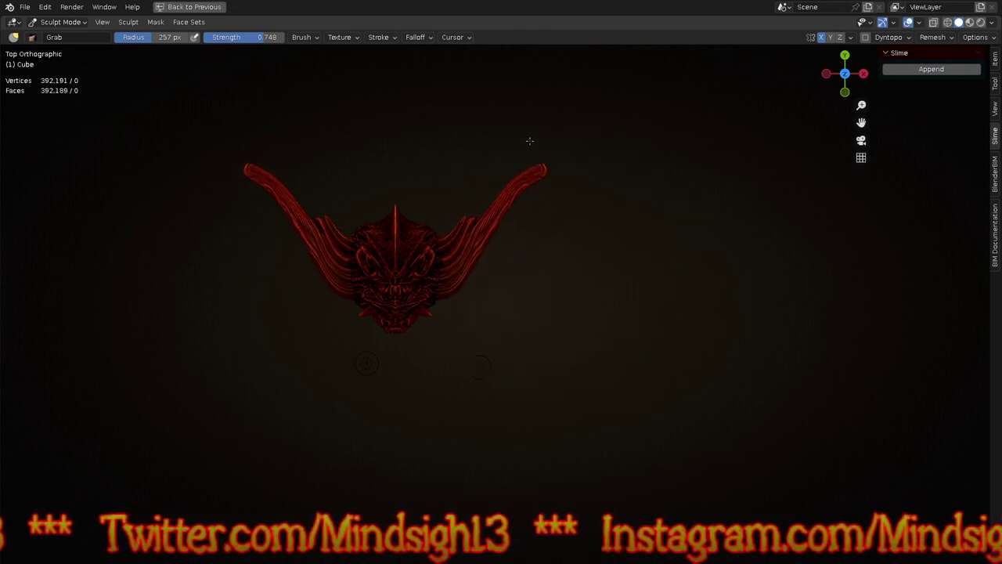
mouse_move(535, 363)
middle_mouse_down()
mouse_move(604, 246)
mouse_move(601, 190)
mouse_move(548, 242)
mouse_move(522, 240)
mouse_move(522, 224)
mouse_move(577, 242)
mouse_move(581, 181)
mouse_move(588, 242)
middle_mouse_up()
scroll(557, 211, "up", 4)
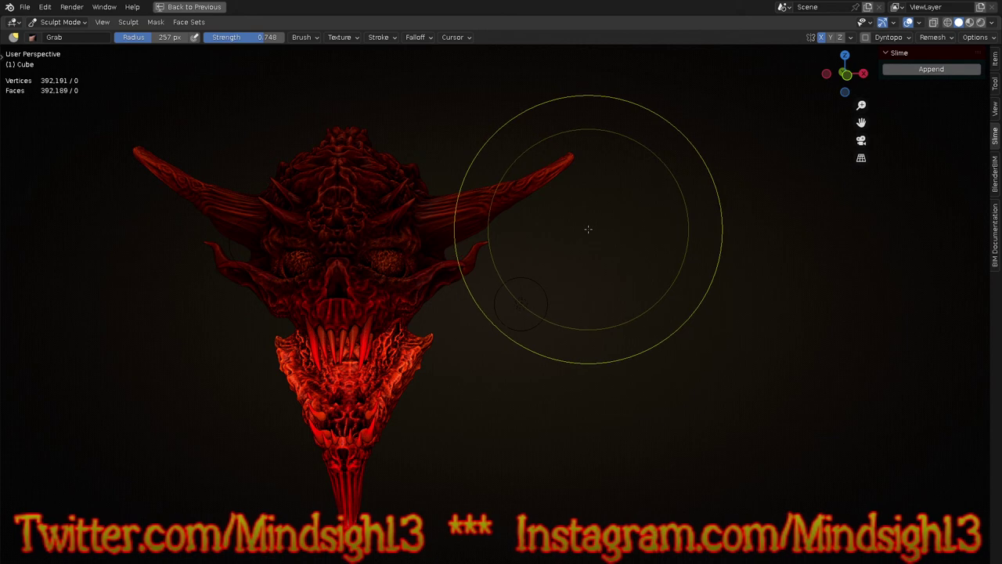
key("KP_1")
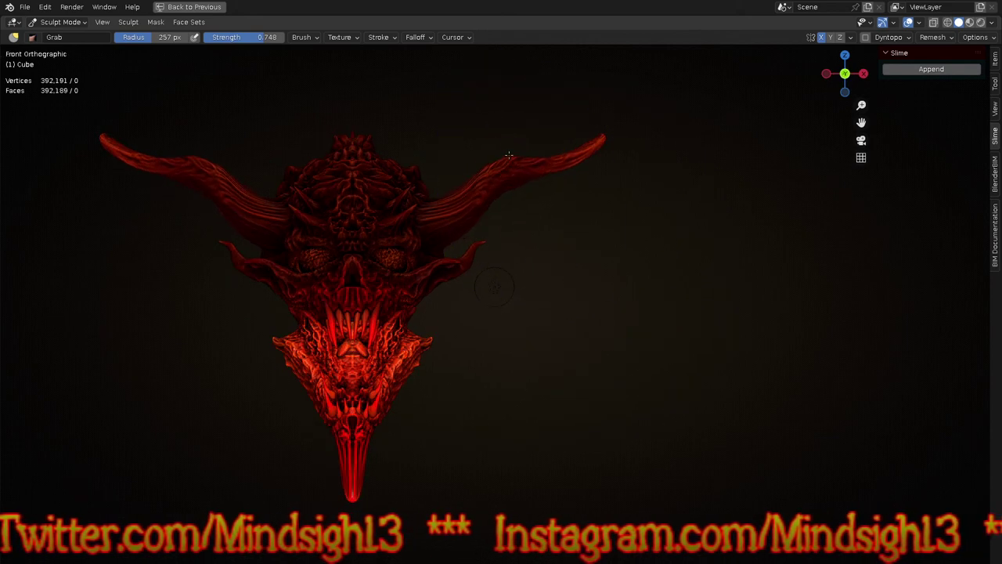
Step: Try bending the outer halves of the large horns in front view, and undo the recent horn reshaping back to the short horns
mouse_move(508, 151)
left_mouse_down()
mouse_move(531, 176)
mouse_move(587, 152)
mouse_move(593, 164)
left_mouse_up()
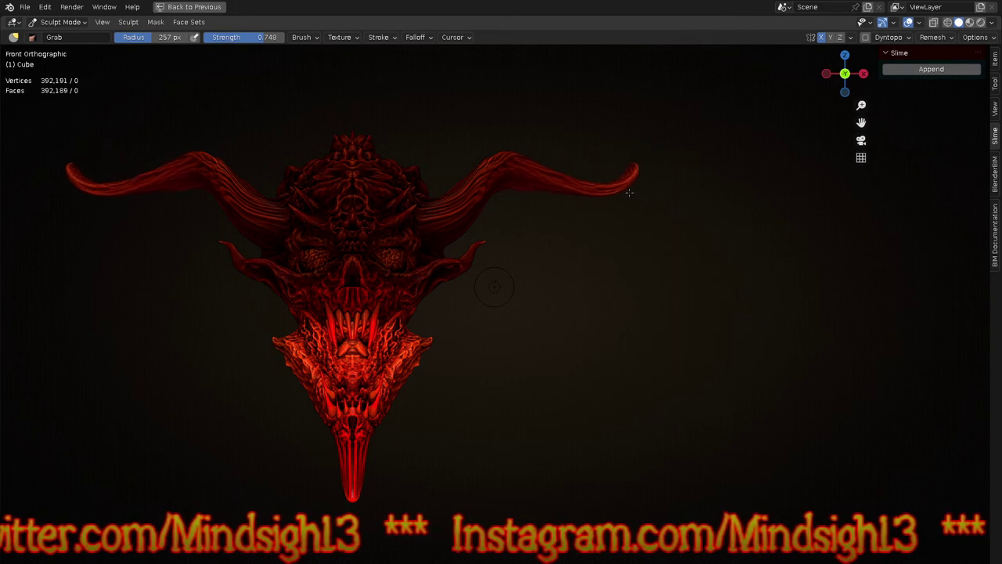
mouse_move(628, 232)
left_mouse_down()
mouse_move(570, 83)
mouse_move(501, 35)
mouse_move(577, 134)
left_mouse_up()
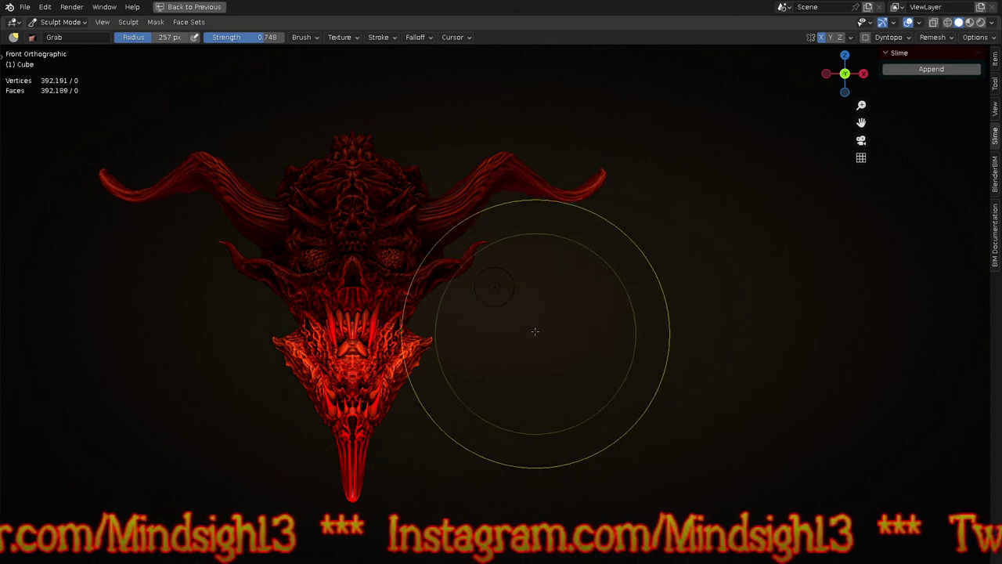
key("ctrl+z")
key("ctrl+z")
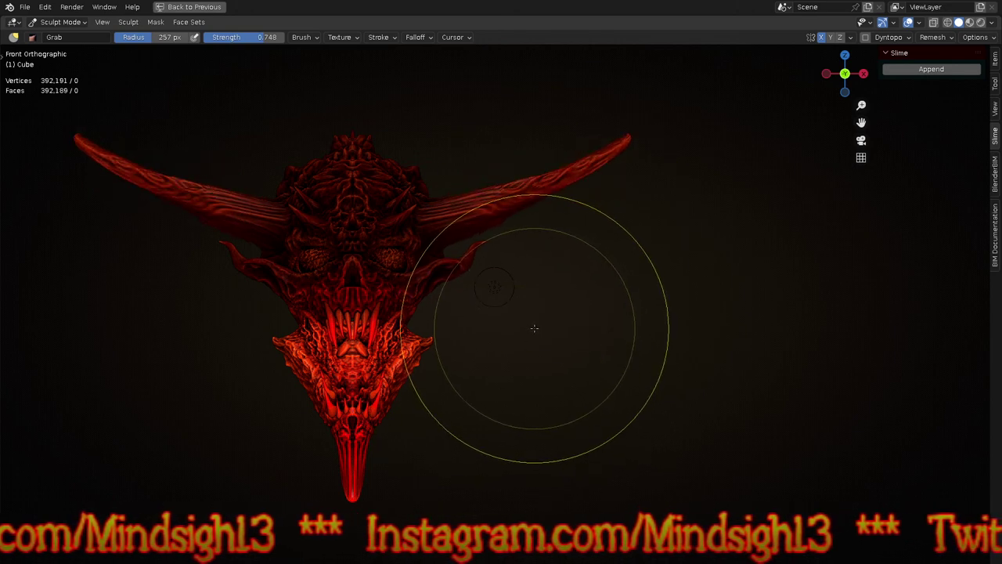
key("ctrl+shift+z")
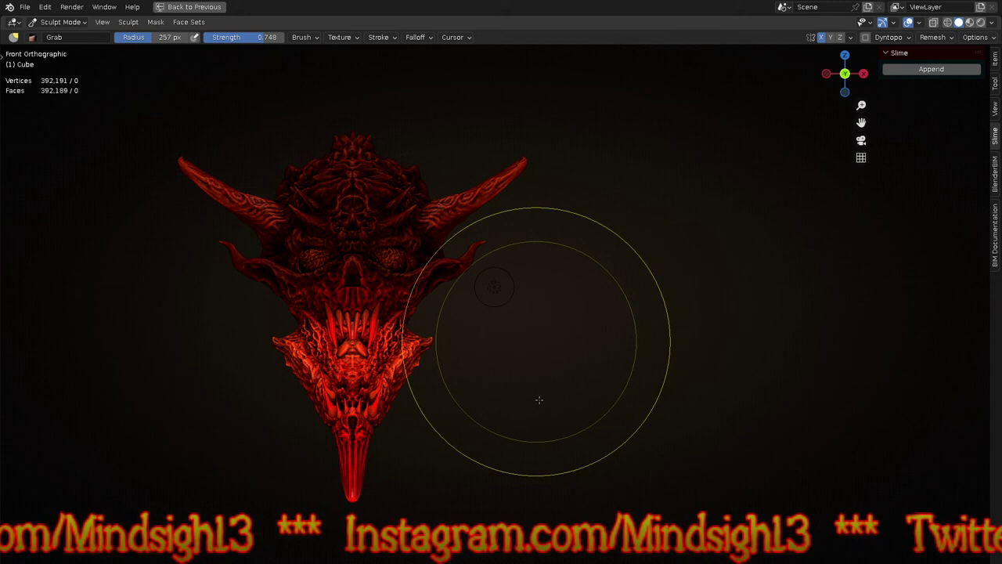
Step: Grab the middle of the large horns downward and outward so they run sideways with their tips curling up
mouse_move(482, 188)
left_mouse_down()
mouse_move(476, 151)
mouse_move(498, 206)
left_mouse_up()
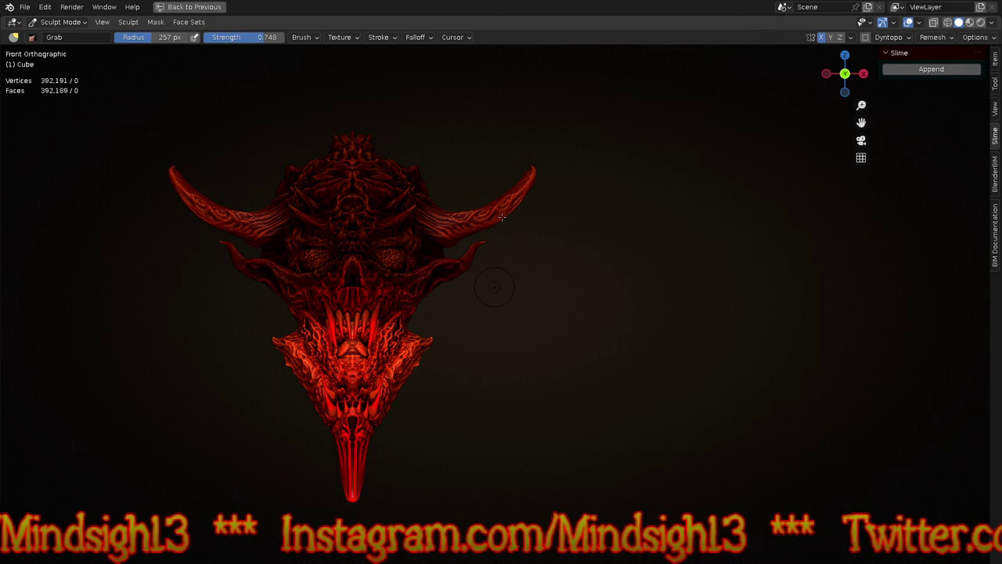
scroll(494, 200, "up", 5)
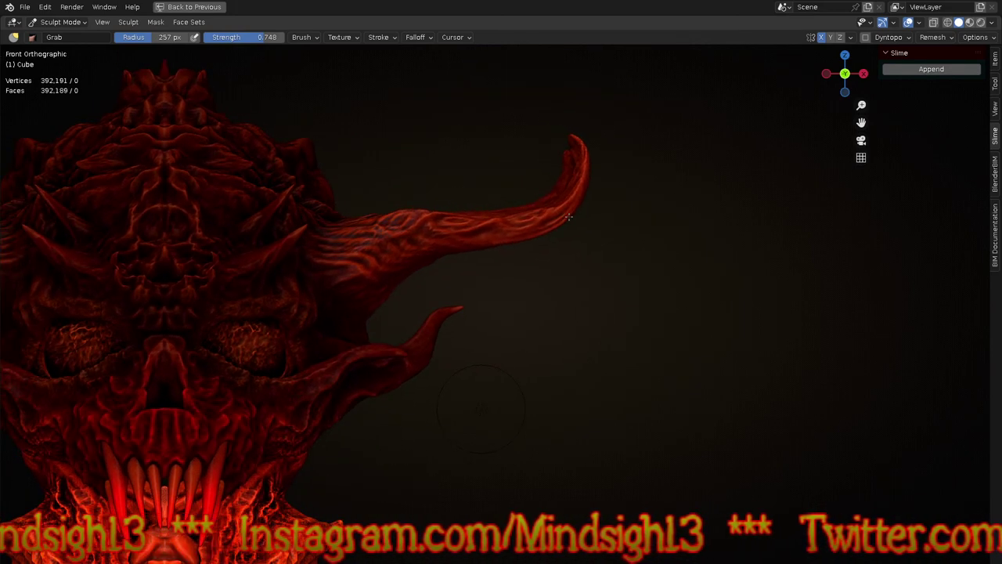
mouse_move(578, 215)
left_mouse_down()
mouse_move(560, 265)
mouse_move(468, 261)
left_mouse_up()
scroll(458, 329, "down", 6)
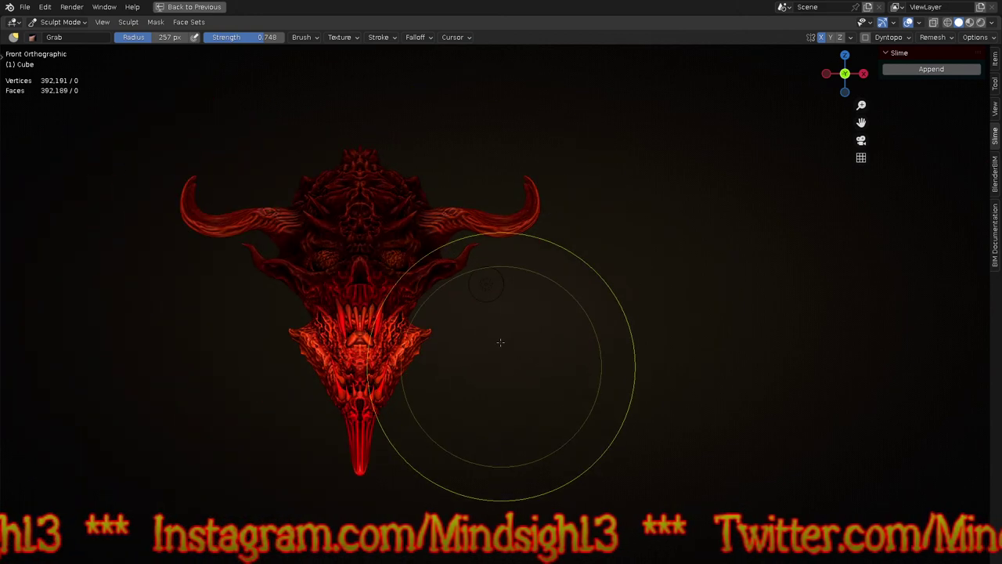
Step: Sweep the large horns backward with the Grab brush from above and check them from the front
middle_click_drag(500, 342, 566, 458)
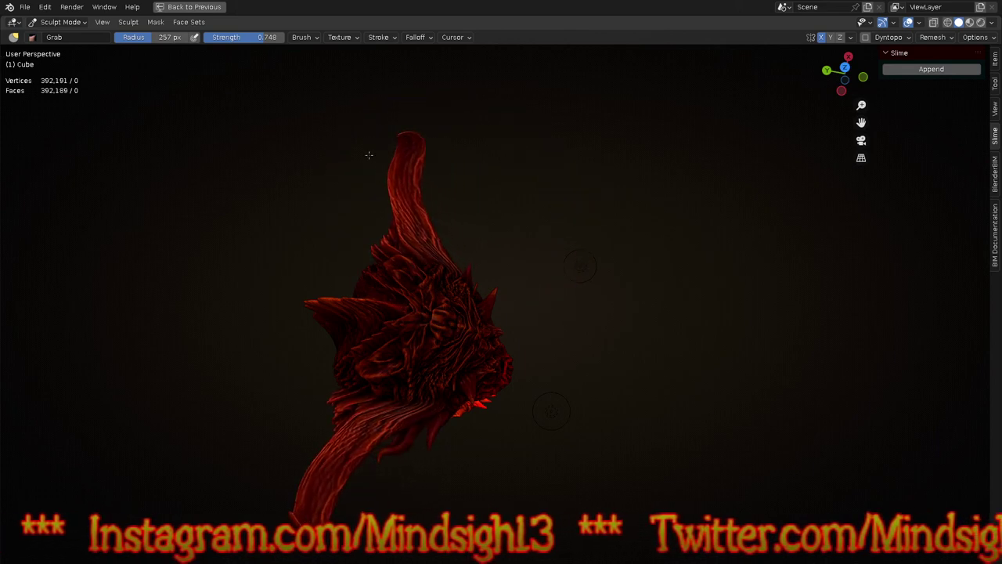
mouse_move(577, 449)
middle_mouse_down()
mouse_move(438, 318)
mouse_move(439, 295)
mouse_move(502, 320)
middle_mouse_up()
middle_click_drag(510, 296, 506, 342)
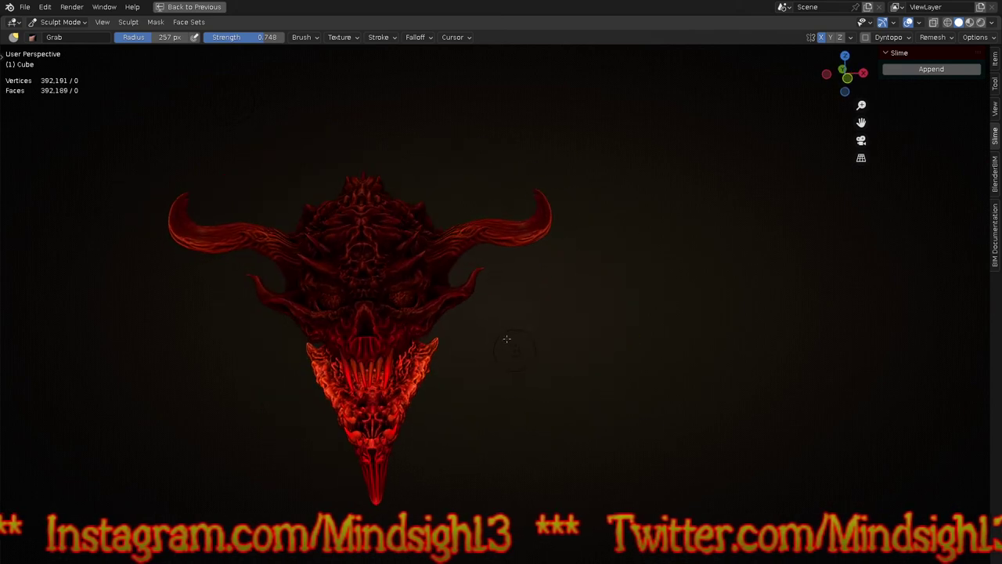
Step: Clear the mask and inspect the reshaped head and horns from the side and the front
scroll(488, 192, "up", 5)
mouse_move(488, 192)
middle_mouse_down()
mouse_move(512, 243)
mouse_move(551, 253)
mouse_move(532, 217)
middle_mouse_up()
middle_click_drag(535, 271, 543, 246)
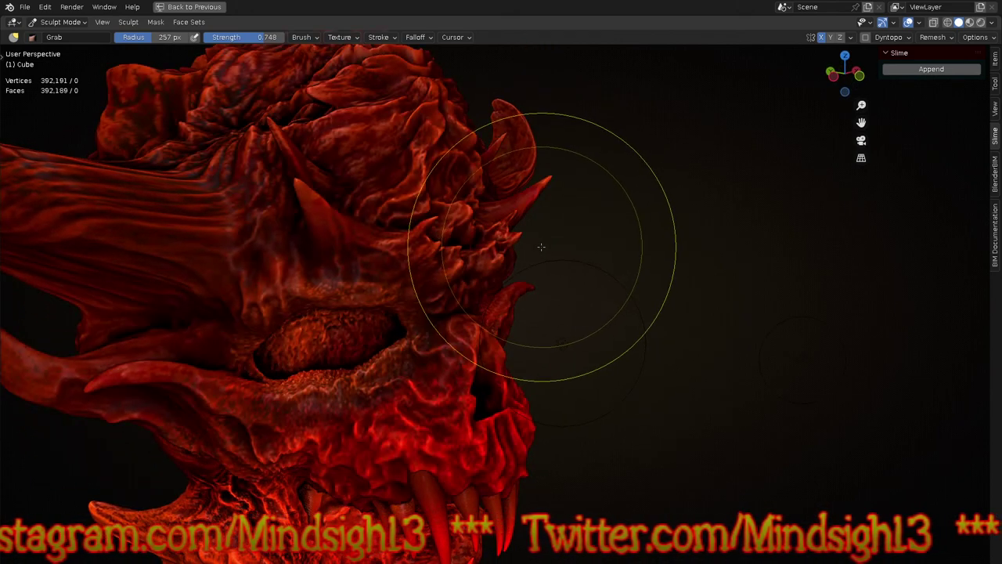
scroll(526, 264, "down", 3)
mouse_move(589, 273)
middle_mouse_down()
mouse_move(587, 226)
mouse_move(557, 165)
mouse_move(544, 273)
middle_mouse_up()
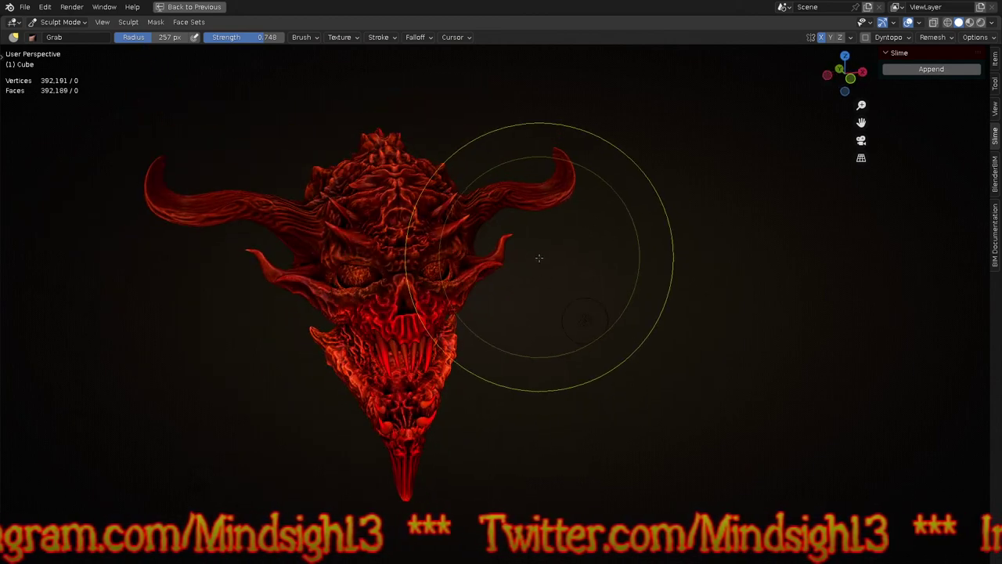
Step: Switch to the Draw Sharp brush and inspect the crown and horn bases from above and the front
key("q")
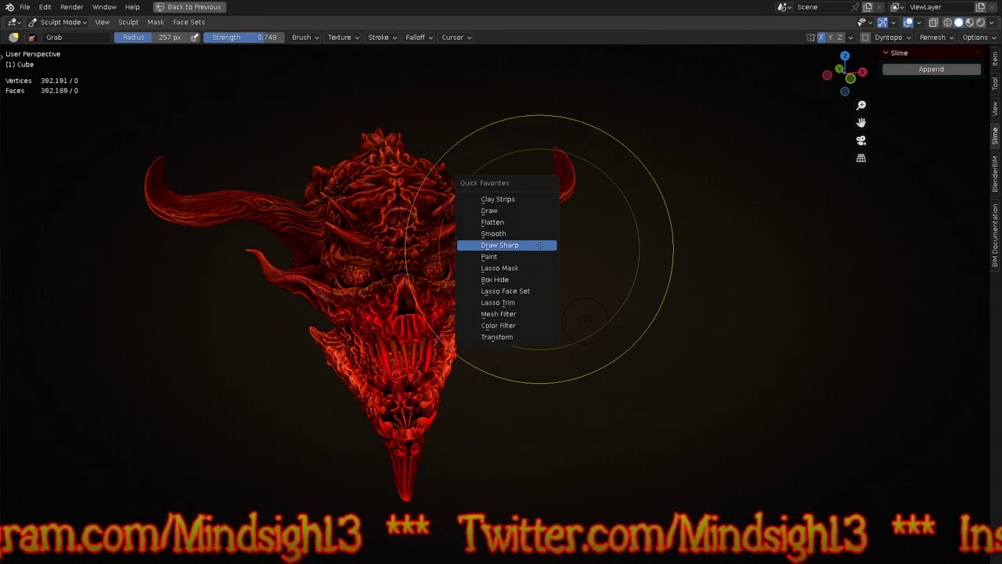
left_click(539, 245)
scroll(545, 196, "up", 2)
scroll(546, 192, "up", 4)
mouse_move(548, 165)
middle_mouse_down()
mouse_move(510, 206)
mouse_move(570, 321)
middle_mouse_up()
mouse_move(530, 266)
middle_mouse_down("ctrl")
mouse_move(465, 179)
mouse_move(477, 105)
middle_mouse_up("ctrl")
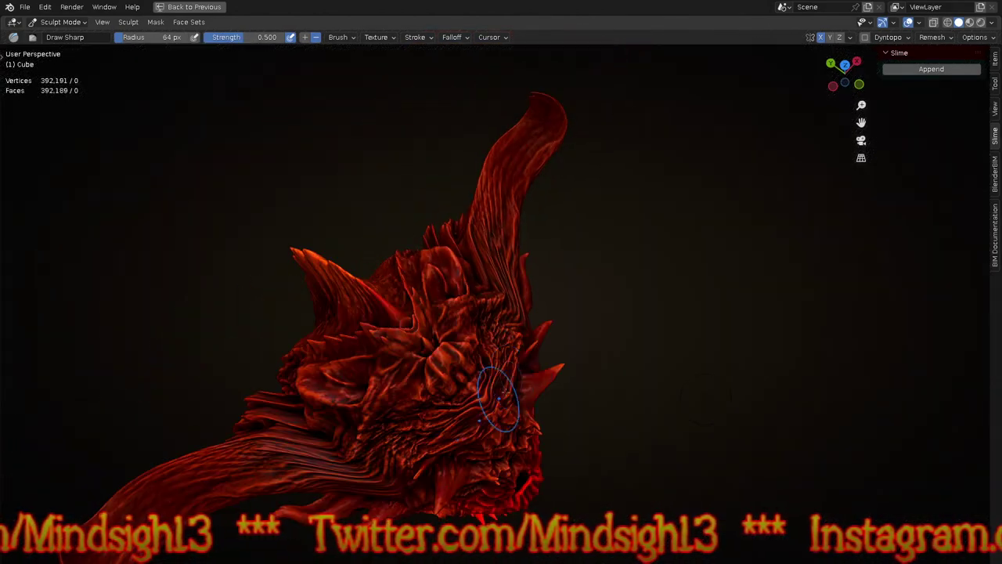
middle_click_drag(496, 344, 493, 266)
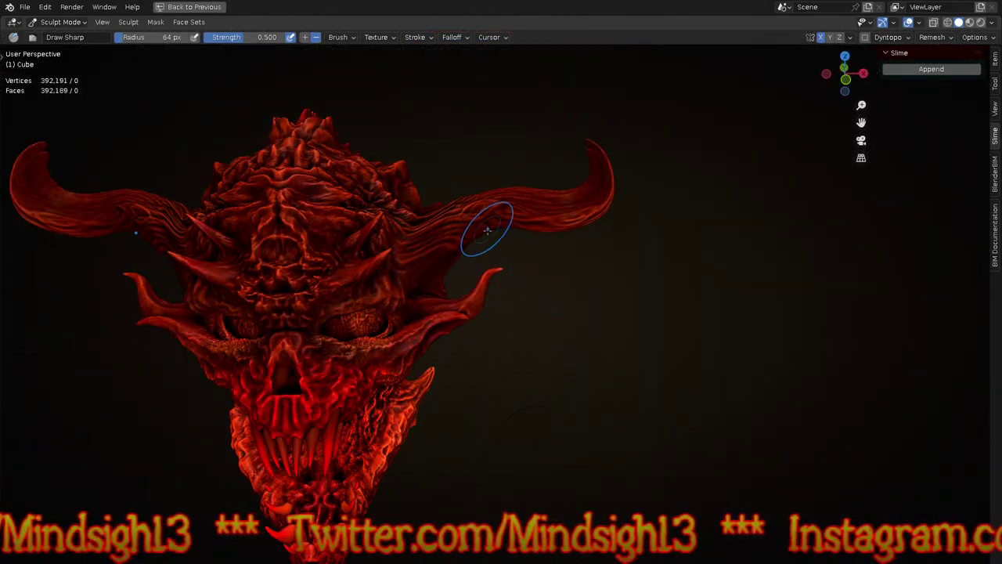
Step: Remesh the head with a voxel size of 0.009 m
key("KP_1")
middle_click_drag(526, 312, 566, 269, "shift")
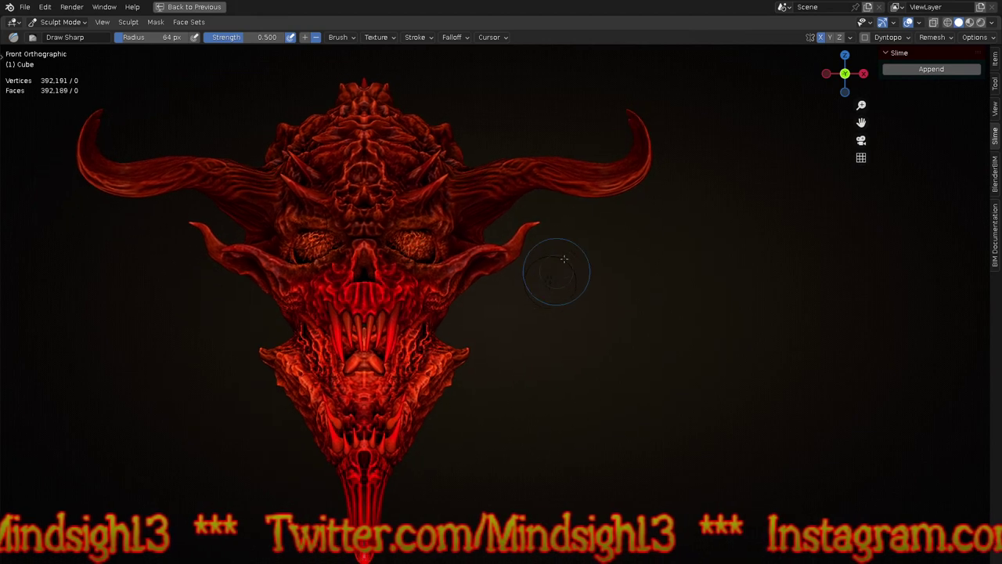
left_click(939, 37)
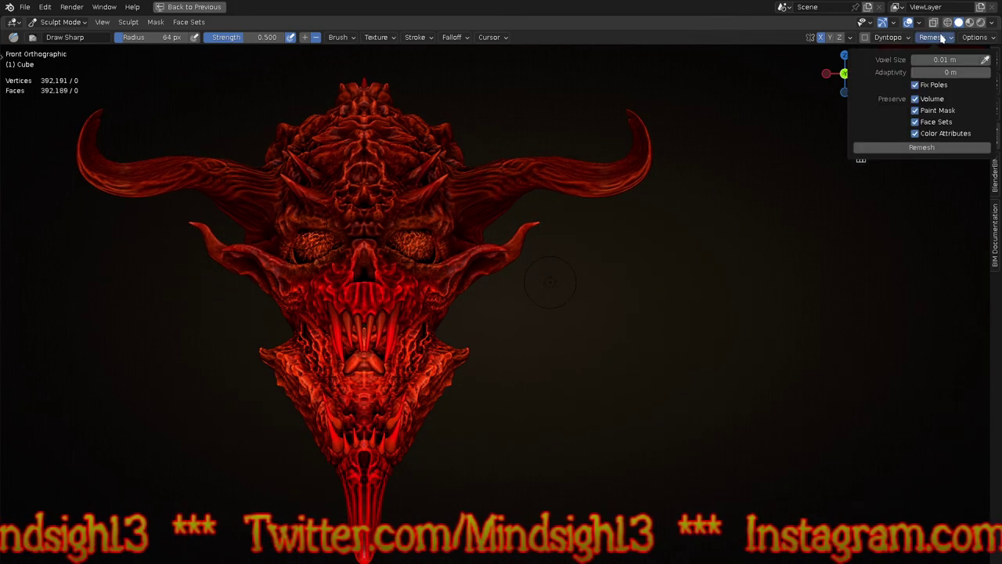
left_click(915, 61)
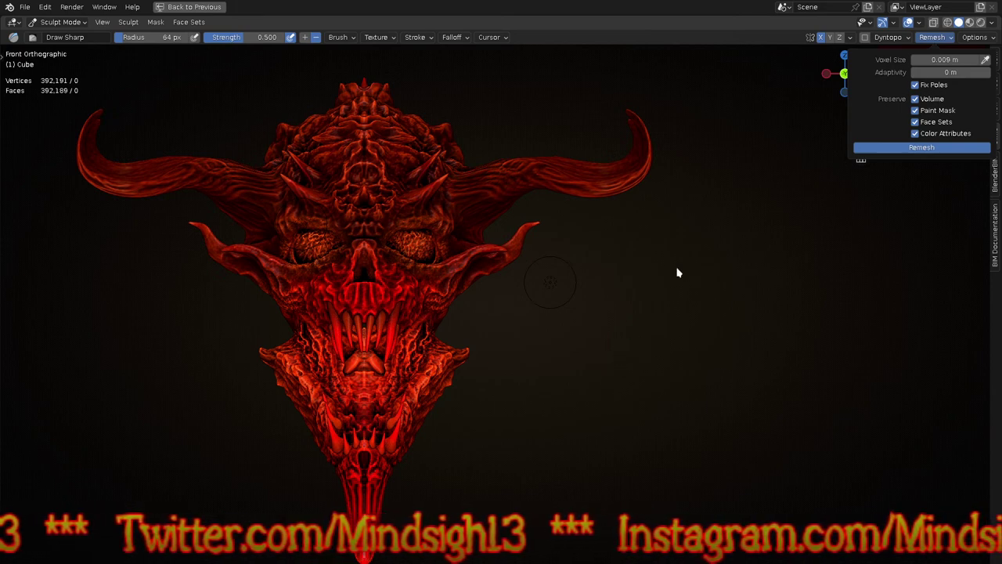
Step: Set the viewport shading background to a custom black and change the outline color to a bluish purple
left_click(993, 22)
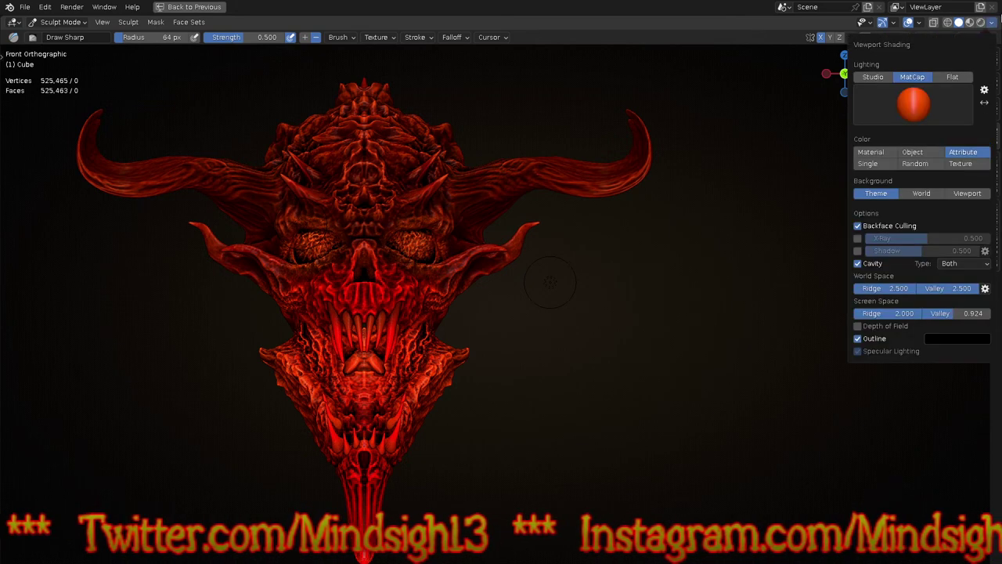
left_click(968, 193)
left_click(963, 206)
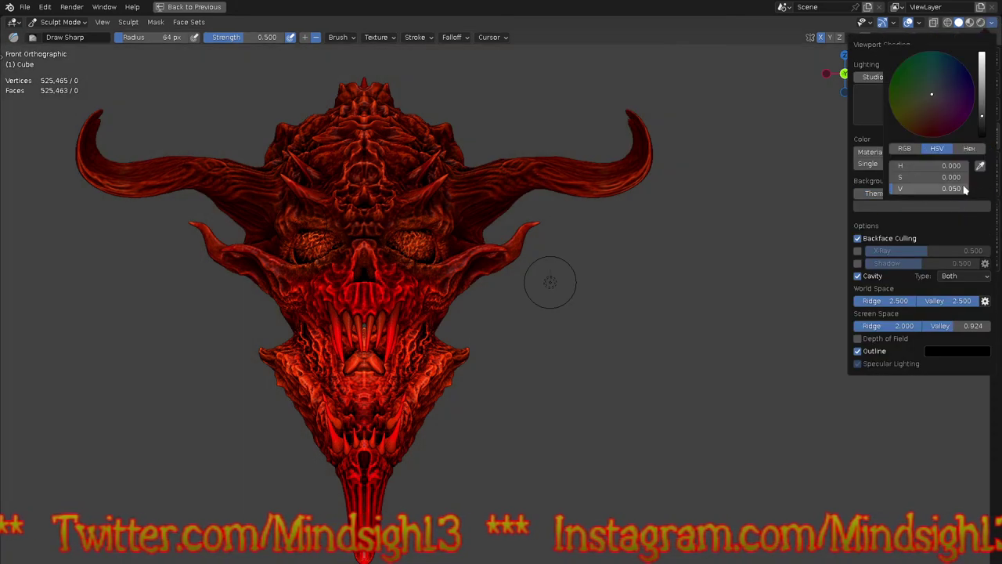
left_click_drag(986, 129, 980, 149)
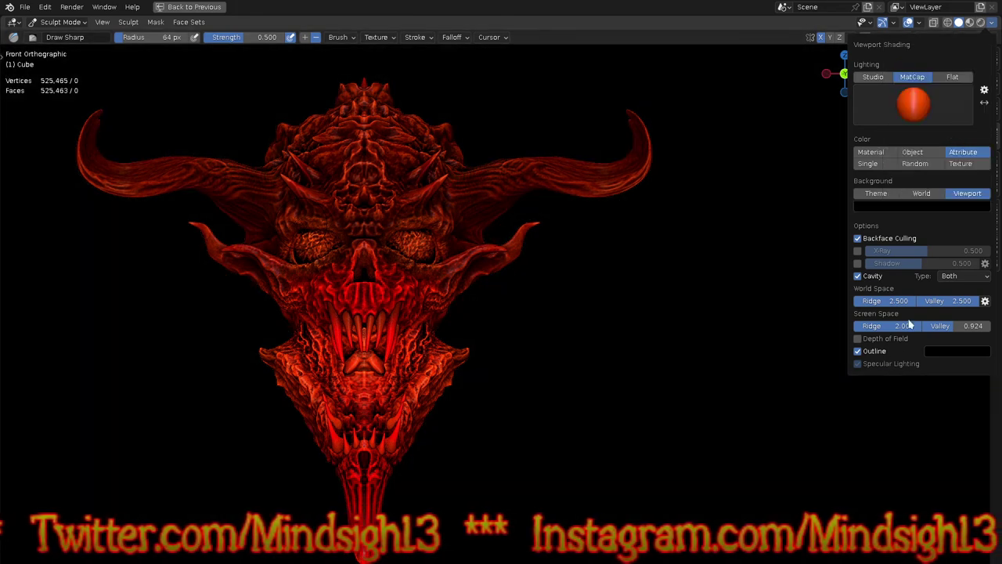
left_click(942, 354)
left_click_drag(982, 270, 986, 245)
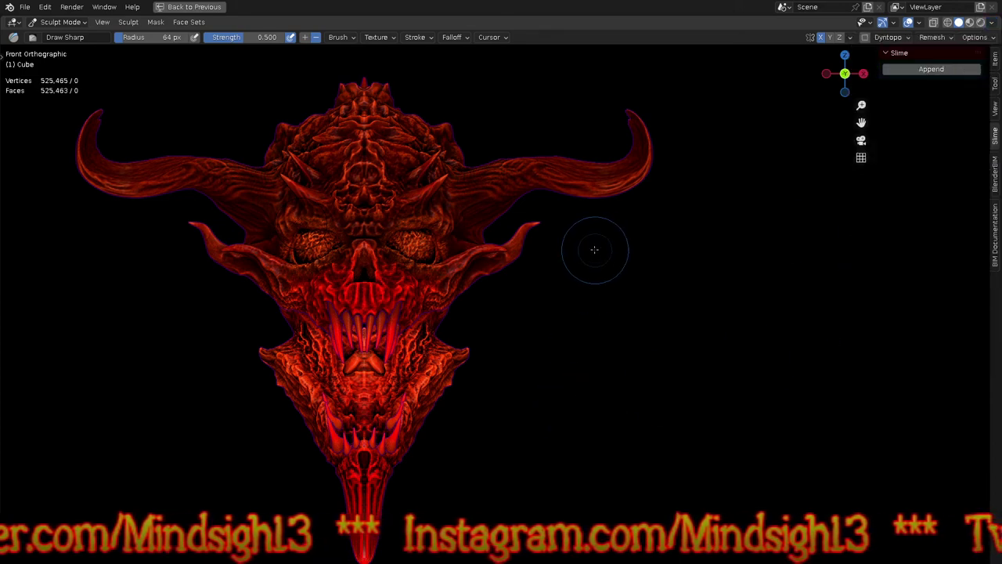
Step: Try the Material and Attribute viewport colors together with a dull red clay matcap on the head
mouse_move(580, 219)
middle_mouse_down()
mouse_move(637, 268)
mouse_move(635, 287)
middle_mouse_up()
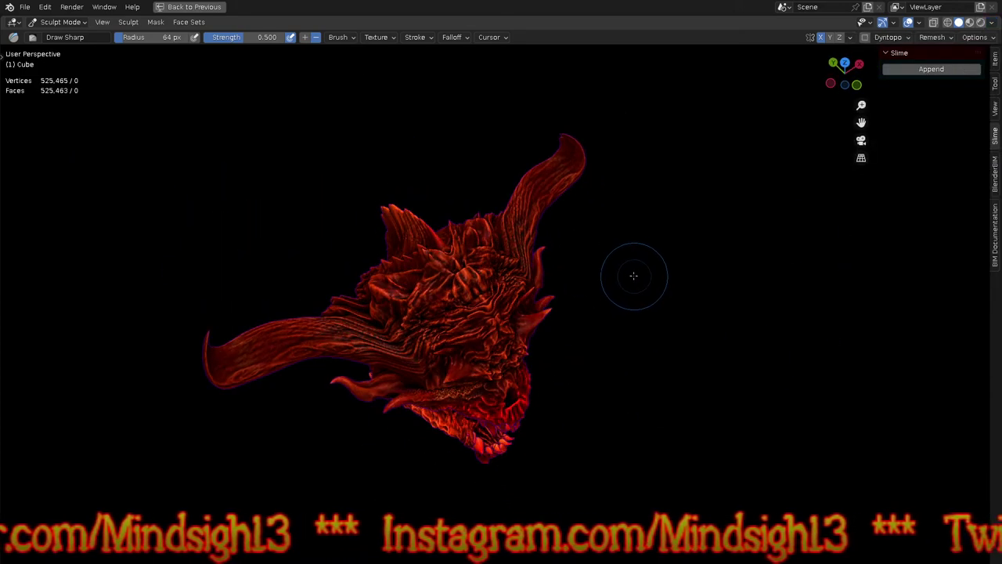
scroll(540, 235, "up", 8)
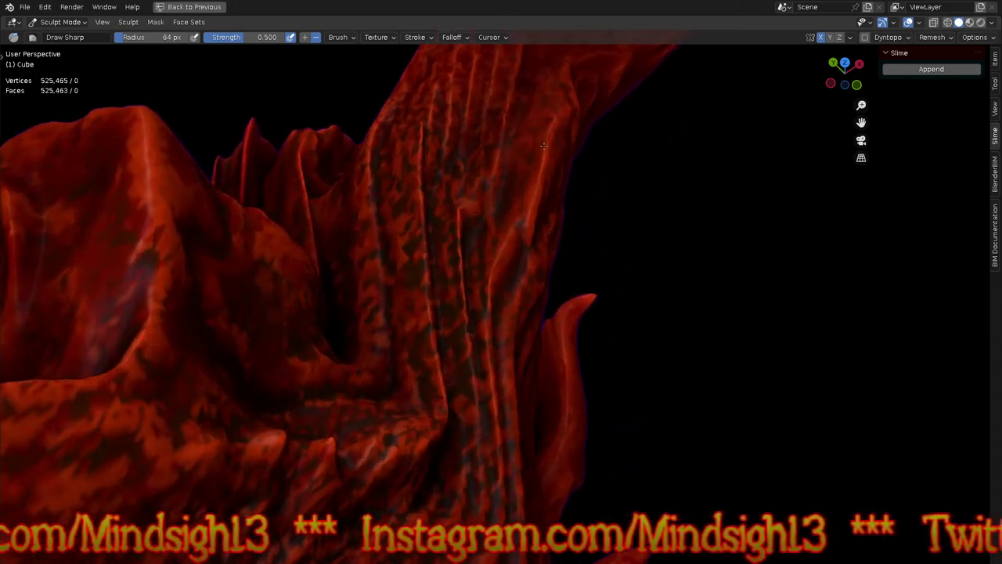
mouse_move(542, 158)
middle_mouse_down()
mouse_move(556, 211)
mouse_move(537, 329)
middle_mouse_up()
scroll(521, 291, "up", 2)
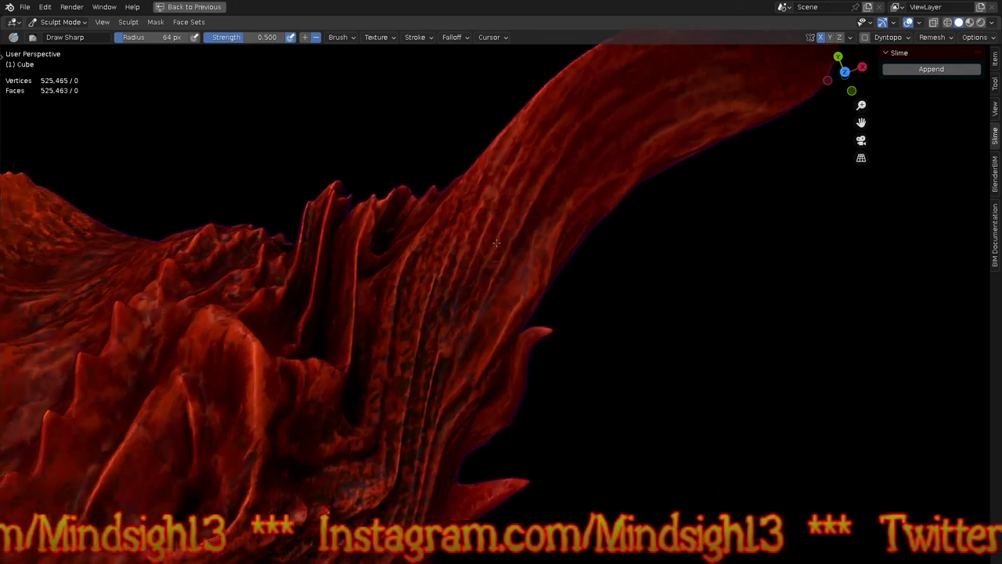
left_click(992, 22)
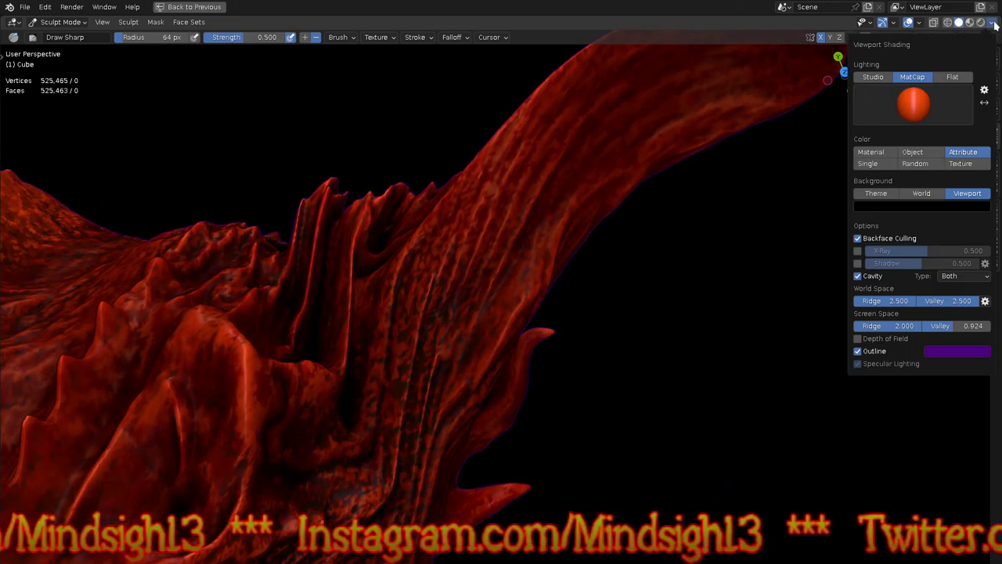
left_click(877, 152)
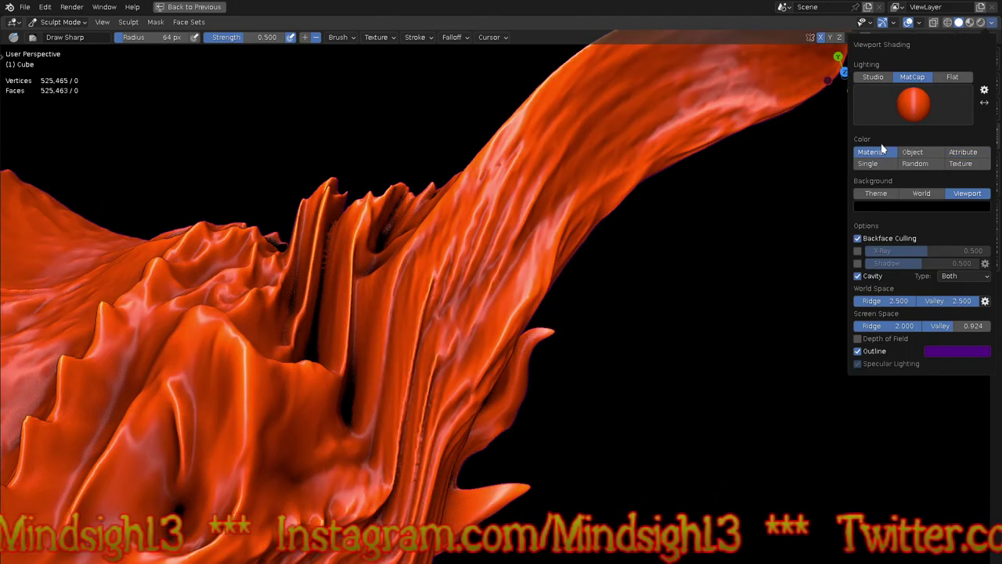
left_click(965, 152)
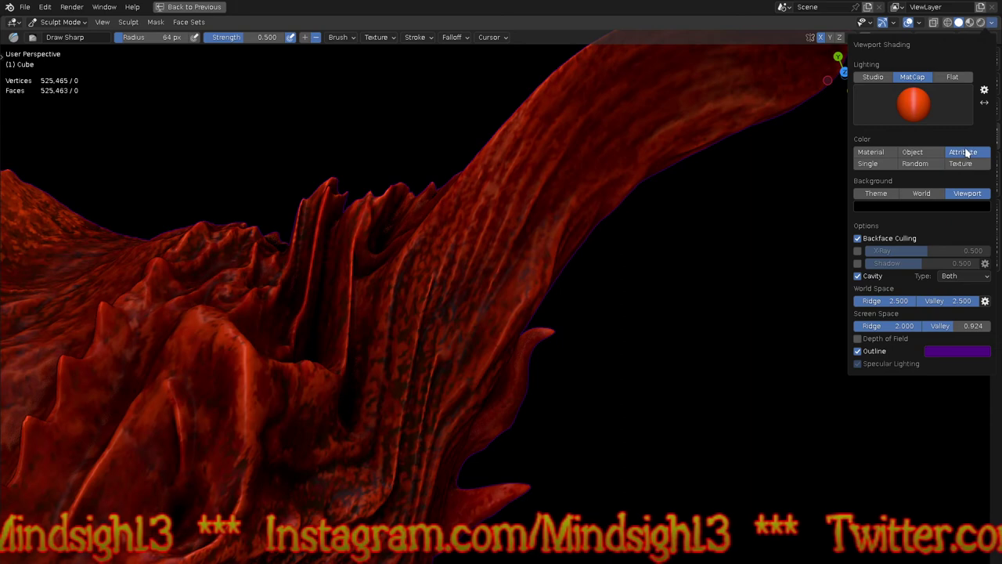
left_click(914, 103)
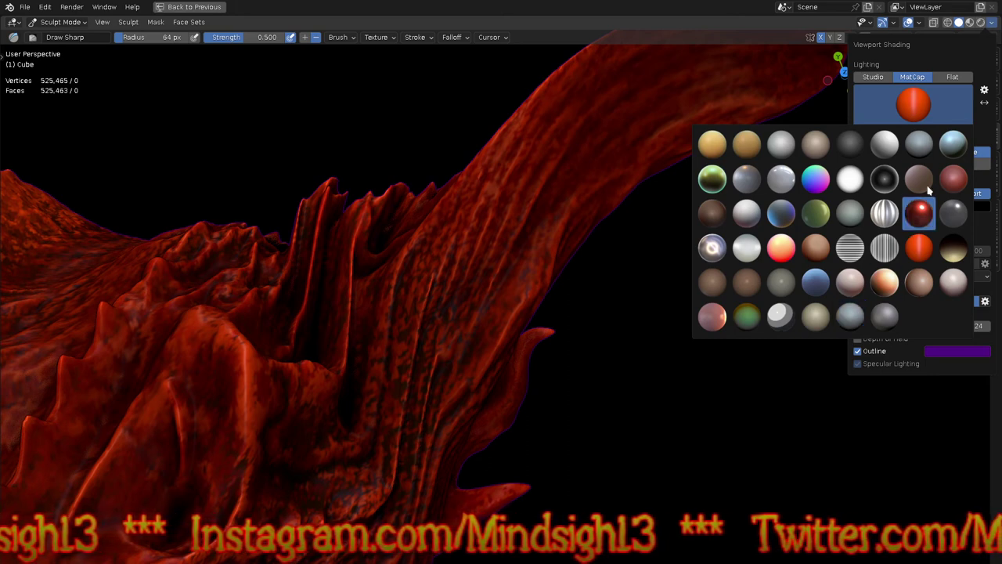
left_click(954, 182)
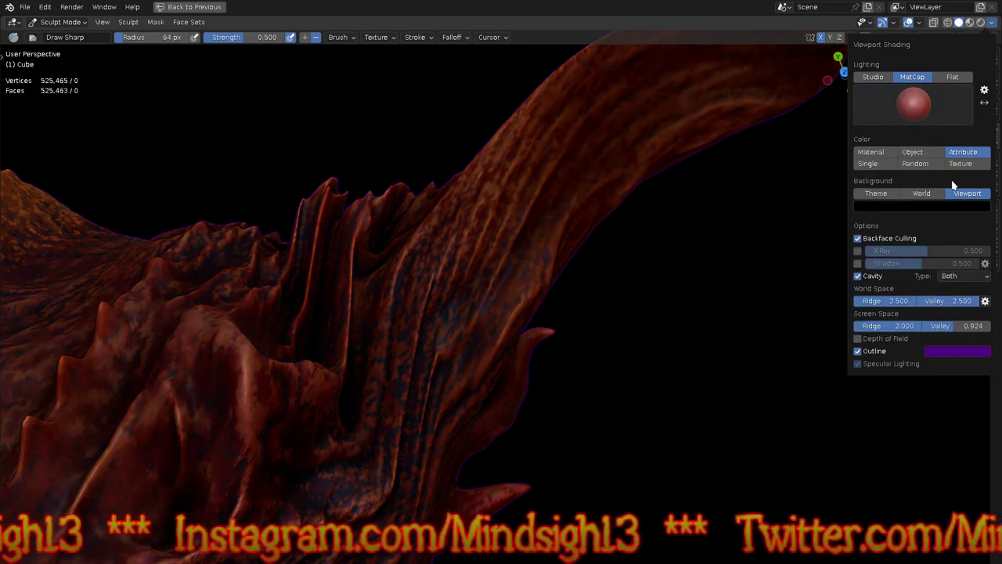
left_click(871, 151)
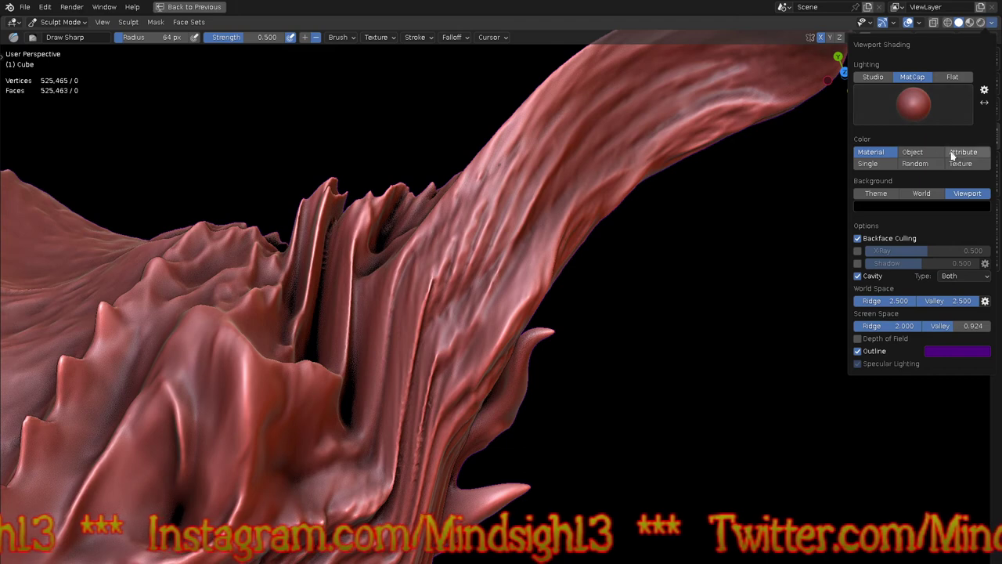
Step: Set the viewport matcap to the plain dark gray sphere and the color mode to Single with a dark red
left_click(928, 116)
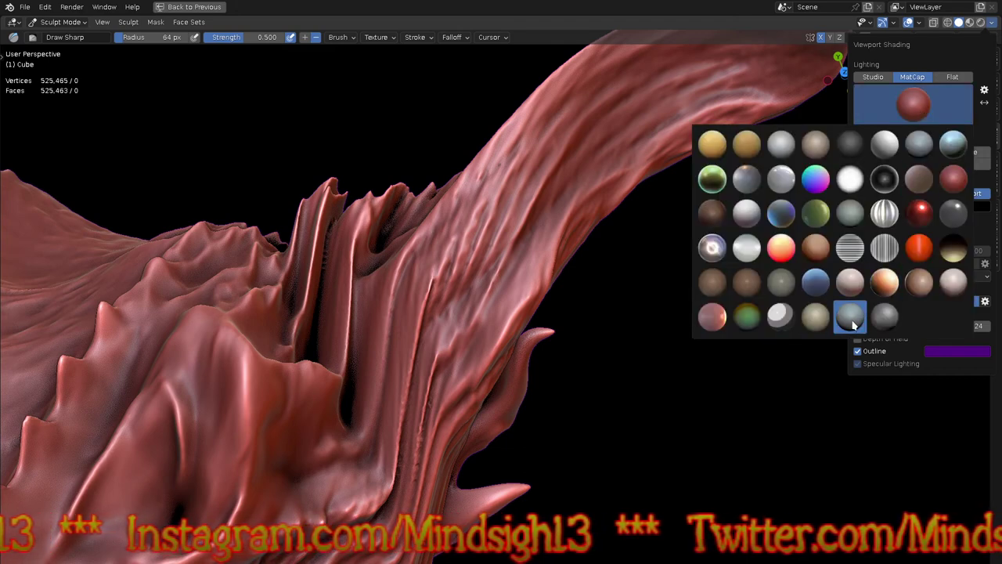
left_click(886, 320)
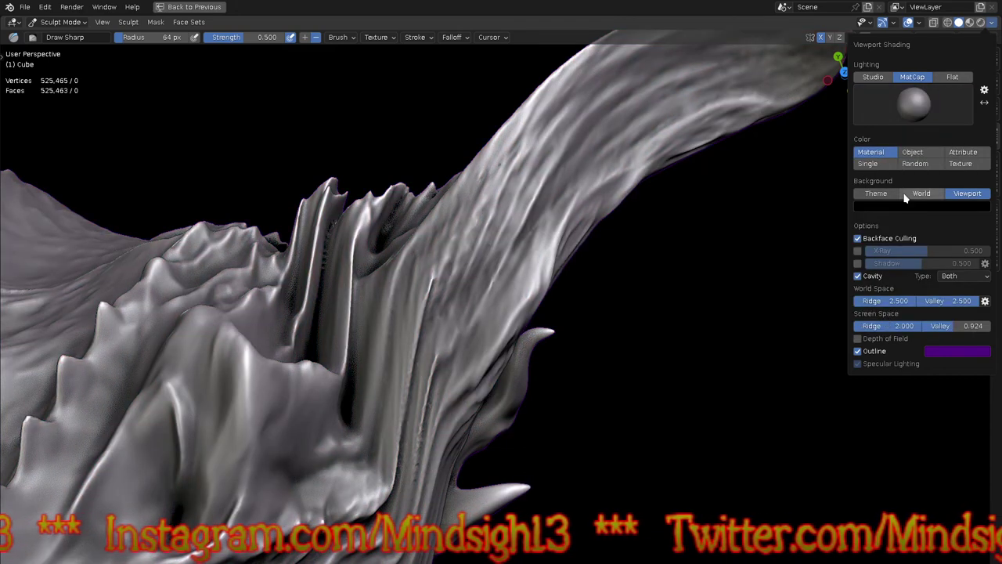
left_click(881, 164)
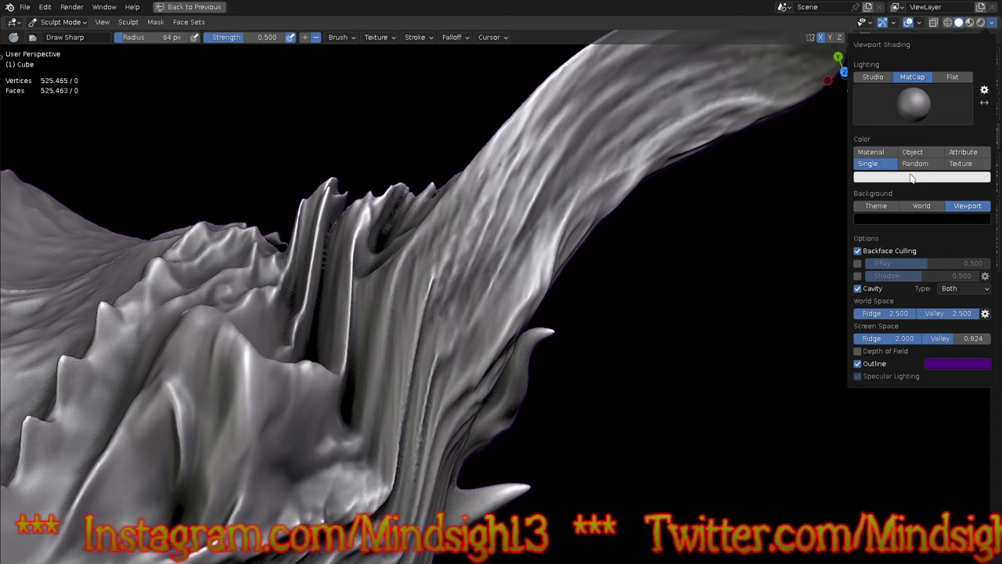
left_click(911, 178)
left_click_drag(932, 95, 926, 104)
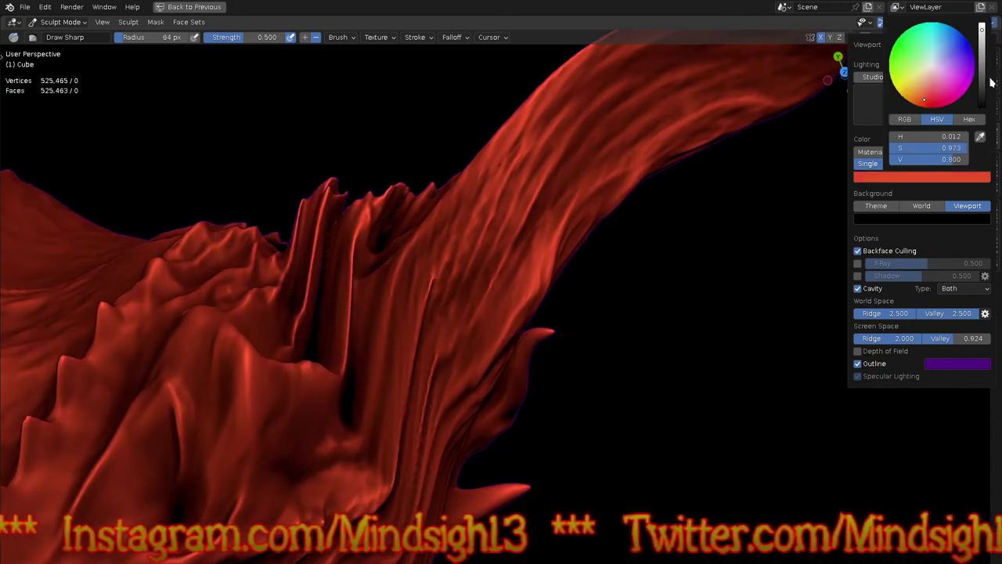
left_click_drag(992, 82, 985, 67)
Step: Sculpt curved ridges with Draw Sharp on the front of the horn base above the eye
mouse_move(640, 241)
middle_mouse_down("ctrl")
mouse_move(619, 299)
mouse_move(620, 350)
mouse_move(655, 209)
mouse_move(656, 223)
middle_mouse_up("ctrl")
middle_click_drag(645, 358, 617, 323)
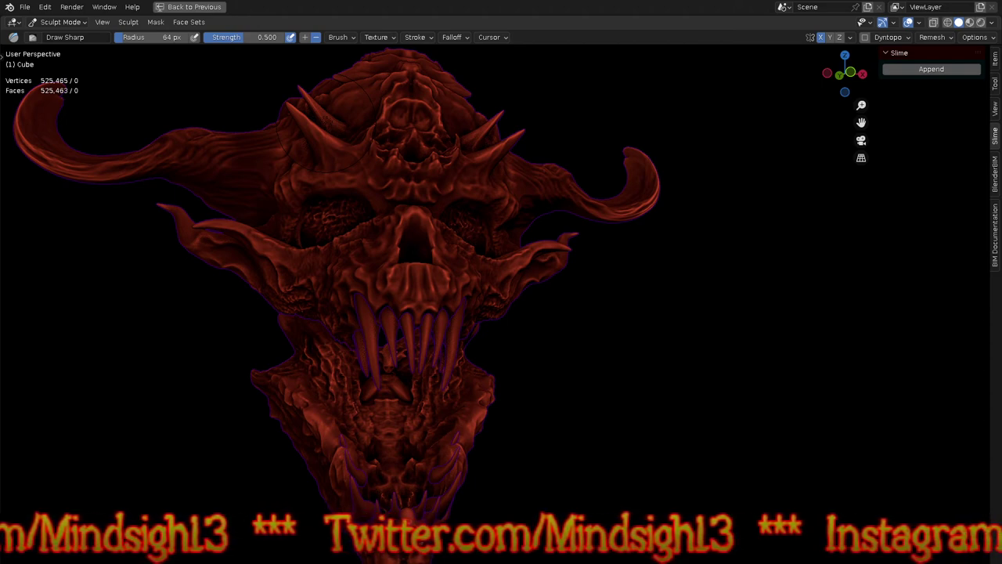
mouse_move(615, 356)
middle_mouse_down()
mouse_move(564, 337)
mouse_move(619, 354)
mouse_move(572, 185)
mouse_move(577, 162)
mouse_move(587, 224)
middle_mouse_up()
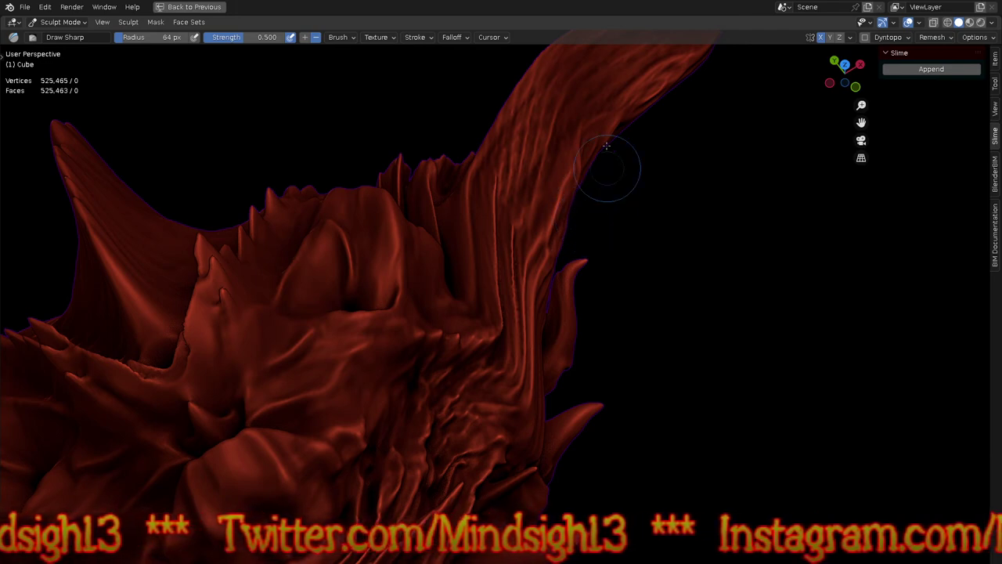
mouse_move(616, 205)
middle_mouse_down()
mouse_move(629, 165)
mouse_move(521, 292)
middle_mouse_up()
scroll(521, 291, "up", 2)
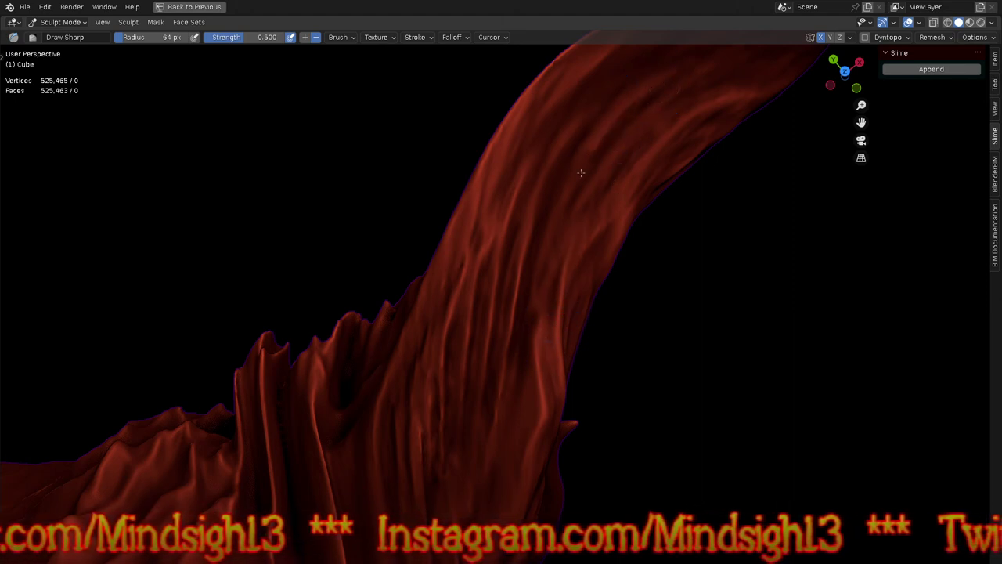
mouse_move(575, 228)
middle_mouse_down()
mouse_move(548, 409)
mouse_move(587, 353)
mouse_move(548, 301)
mouse_move(455, 274)
middle_mouse_up()
scroll(455, 273, "up", 5)
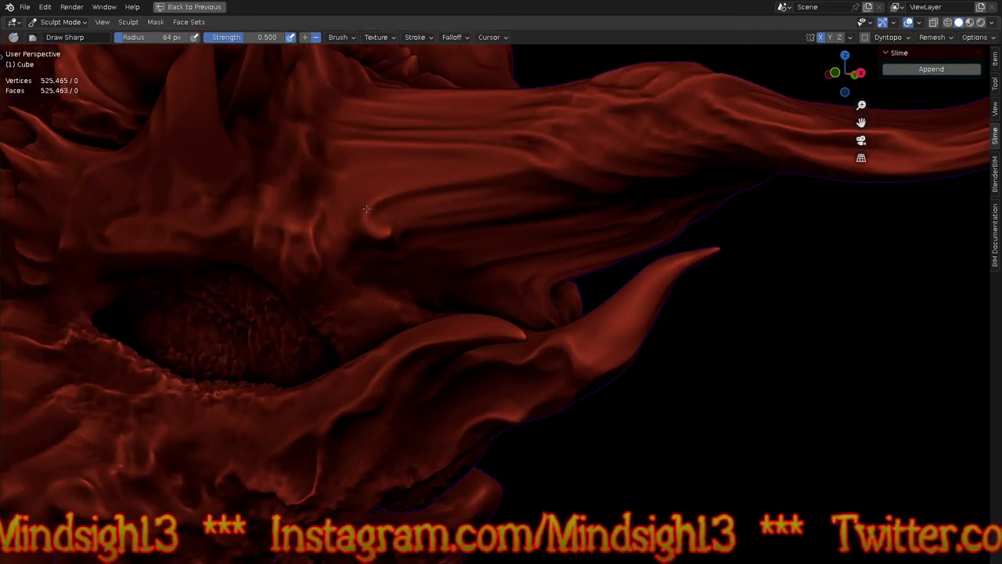
mouse_move(411, 185)
left_mouse_down()
mouse_move(473, 192)
mouse_move(539, 165)
left_mouse_up()
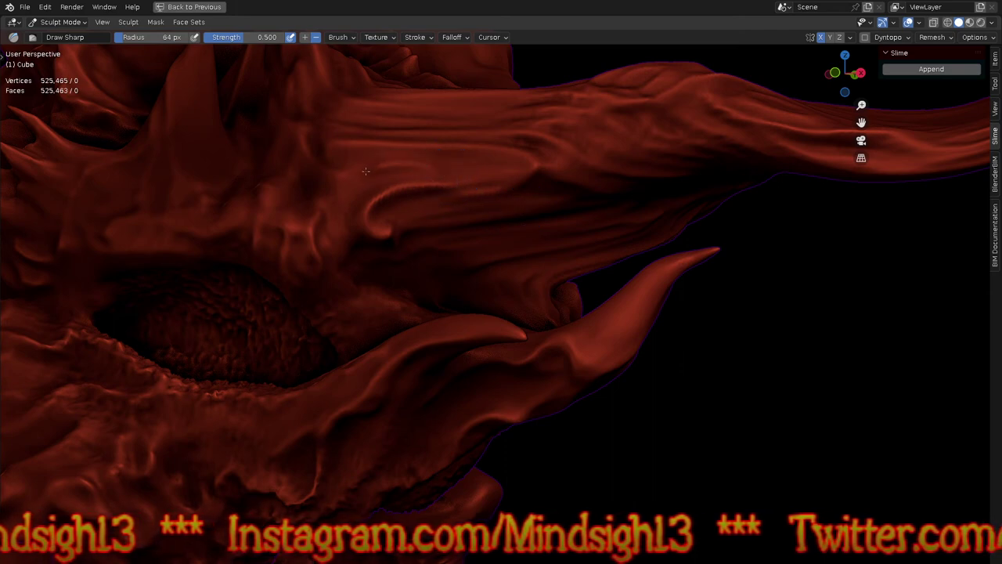
left_click_drag(311, 184, 311, 200)
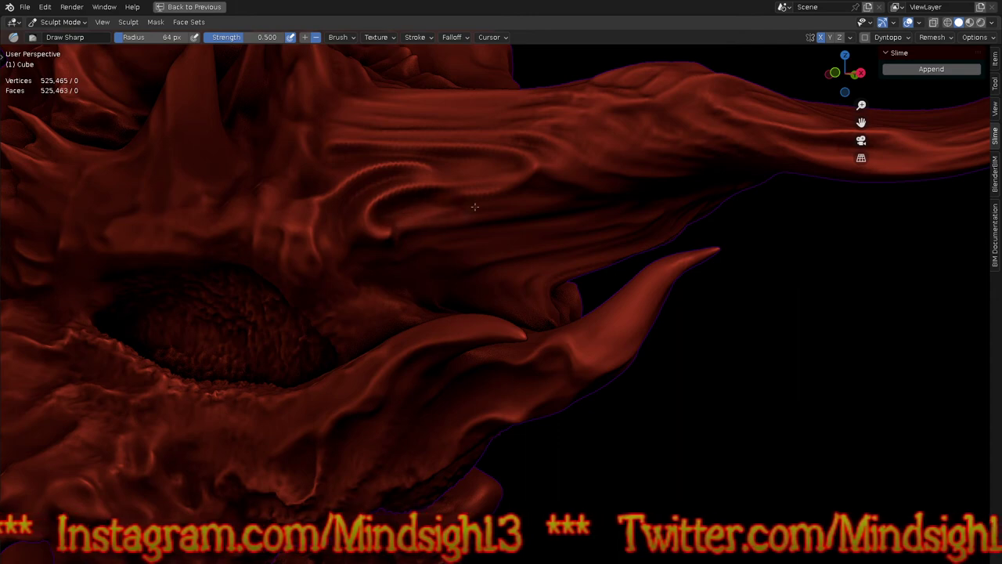
Step: Sculpt a sharp ridge with Draw Sharp along the rear underside of the large horn, undoing the unwanted stroke
scroll(452, 240, "down", 5)
middle_click_drag(448, 291, 507, 341)
middle_click_drag(524, 238, 437, 180)
middle_click_drag(620, 358, 498, 156)
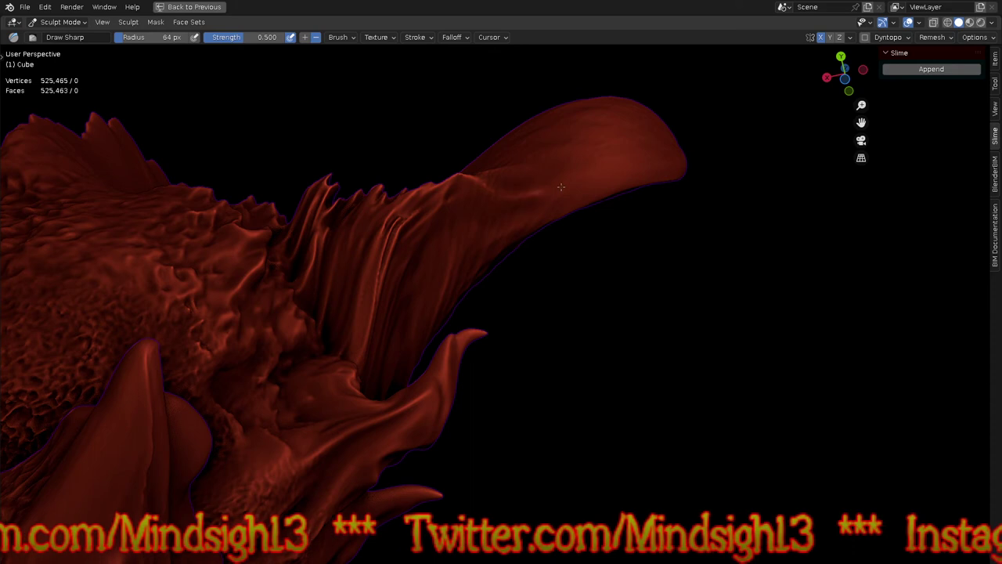
left_click_drag(552, 188, 683, 160)
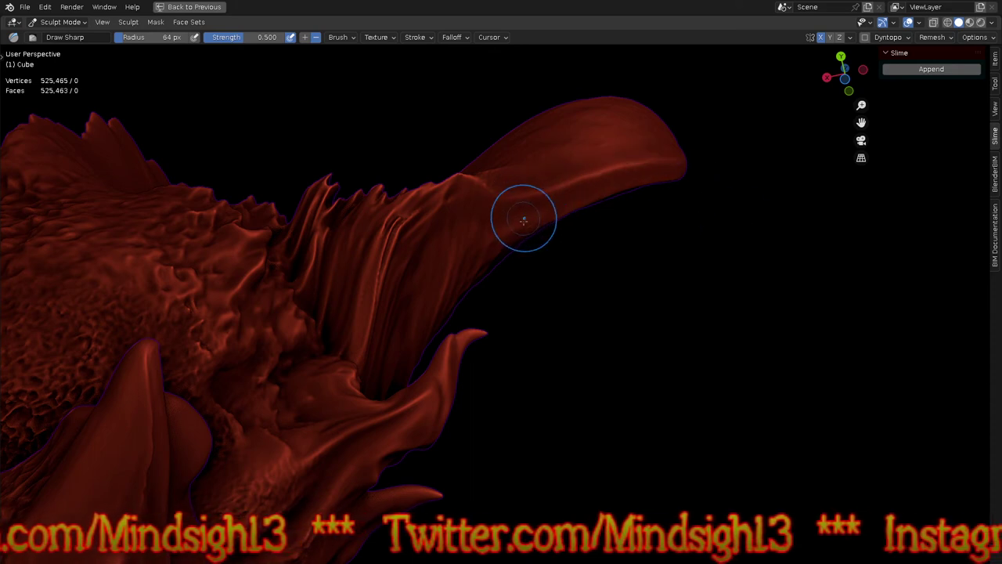
left_click_drag(479, 174, 693, 169)
key("ctrl+z")
left_click_drag(487, 186, 485, 187)
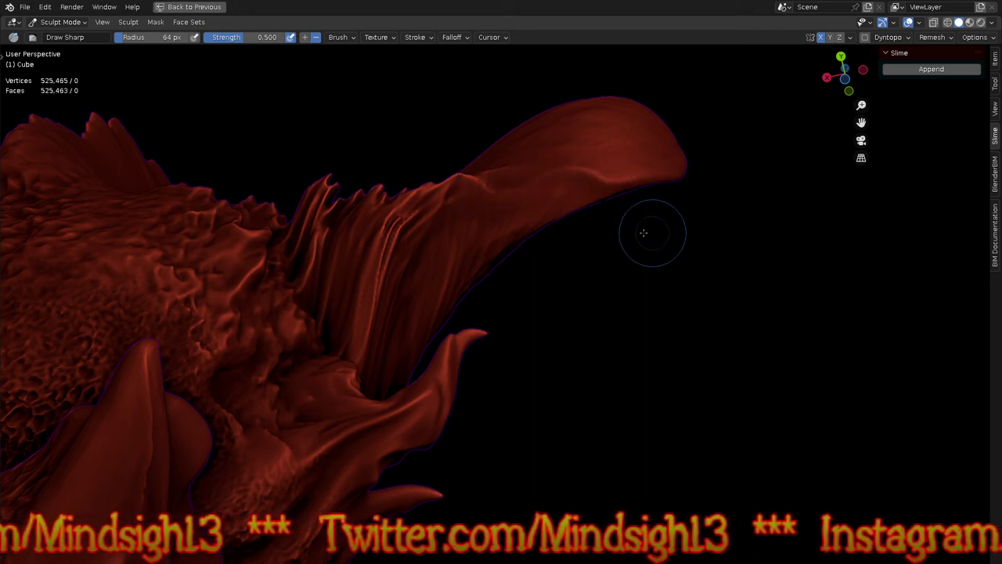
left_click_drag(541, 191, 562, 181)
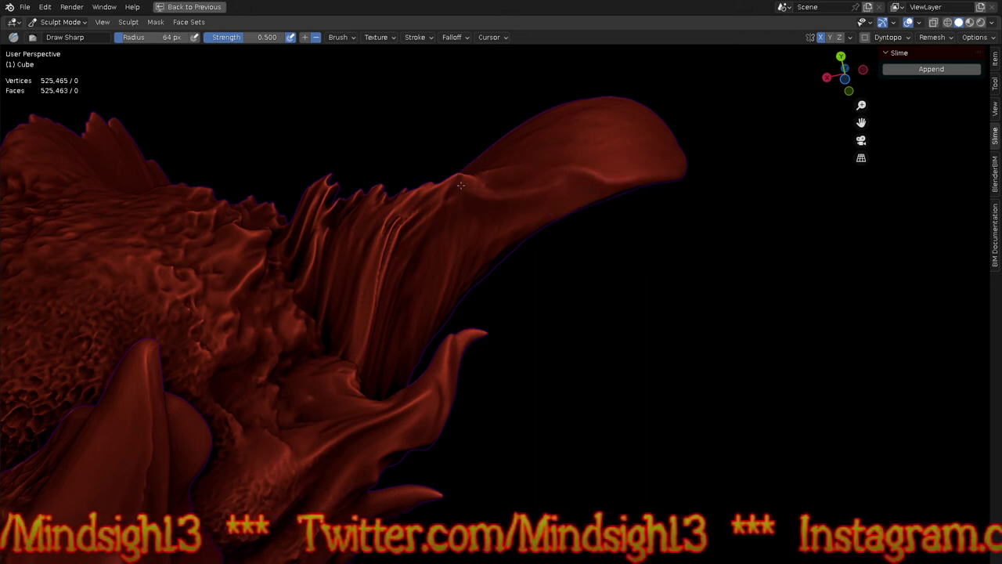
Step: Undo the last Draw Sharp stroke at the rear horn bend and sculpt grooves along the horn's back toward its tip
mouse_move(447, 269)
middle_mouse_down()
mouse_move(470, 313)
mouse_move(517, 354)
mouse_move(443, 342)
mouse_move(448, 333)
middle_mouse_up()
left_click_drag(463, 179, 460, 181)
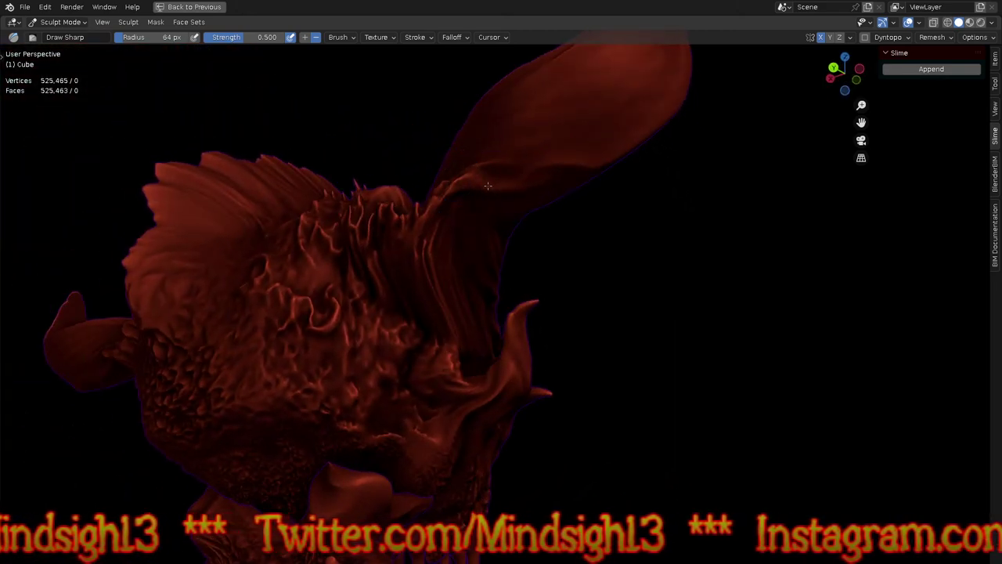
key("ctrl+z")
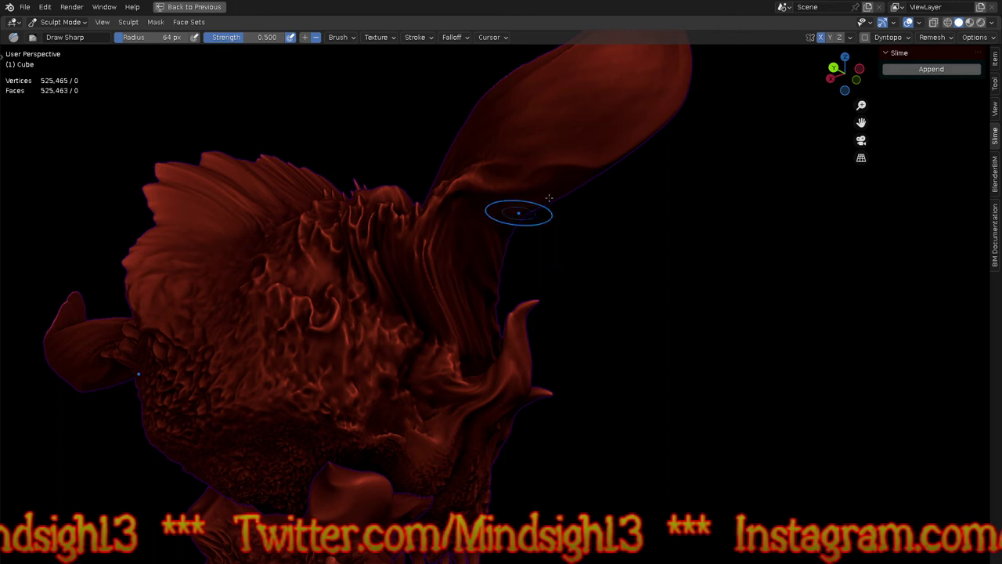
left_click_drag(505, 147, 493, 155)
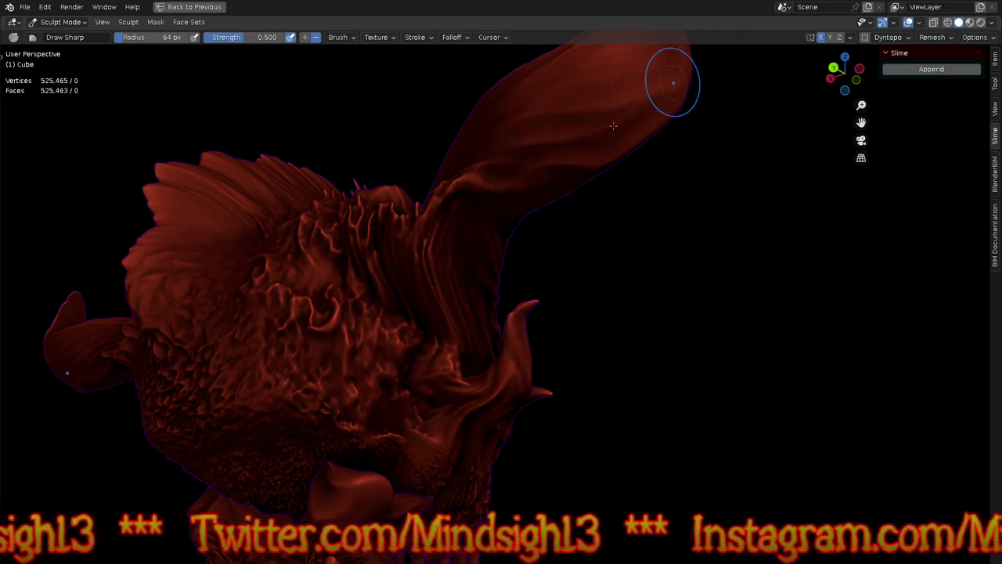
mouse_move(630, 184)
middle_mouse_down()
mouse_move(615, 273)
mouse_move(667, 269)
mouse_move(634, 313)
mouse_move(607, 275)
middle_mouse_up()
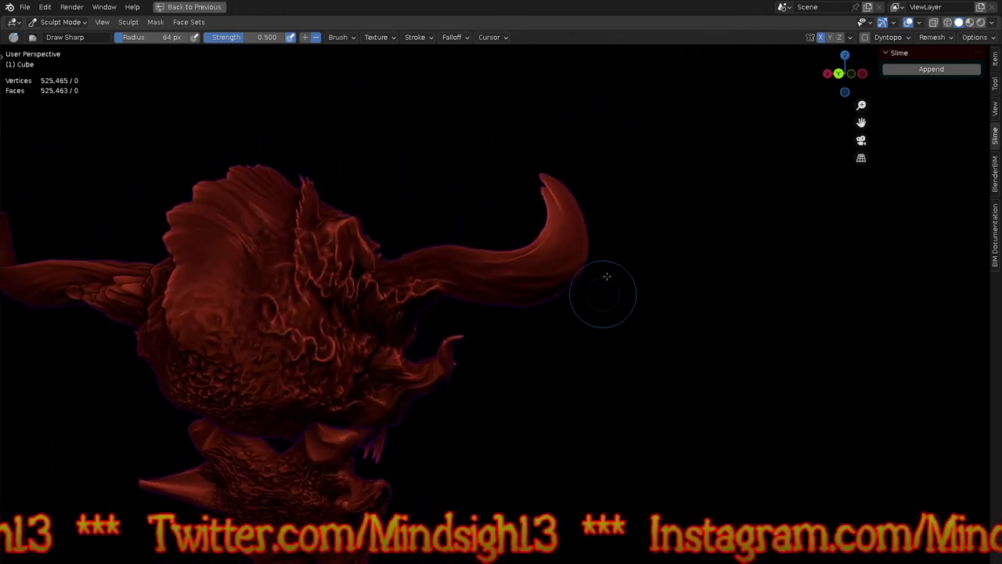
scroll(607, 276, "up", 3)
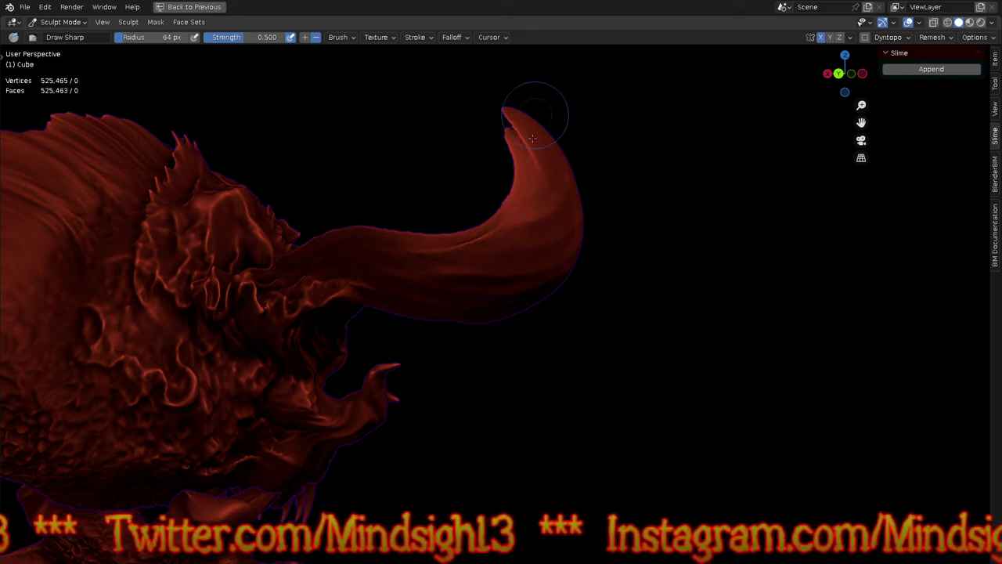
Step: Pull the large horn's tip upward into a single sharper point using the Grab brush with a 101 px radius
scroll(532, 181, "down", 5)
mouse_move(510, 405)
middle_mouse_down()
mouse_move(616, 410)
mouse_move(661, 291)
mouse_move(657, 264)
mouse_move(512, 321)
mouse_move(737, 365)
mouse_move(553, 336)
mouse_move(543, 339)
mouse_move(537, 391)
mouse_move(571, 360)
middle_mouse_up()
mouse_move(619, 307)
middle_mouse_down()
mouse_move(656, 220)
mouse_move(586, 224)
mouse_move(577, 291)
mouse_move(581, 250)
mouse_move(592, 384)
mouse_move(649, 336)
mouse_move(662, 293)
mouse_move(626, 340)
mouse_move(621, 284)
middle_mouse_up()
key("g")
key("f")
left_click(454, 228)
key("f")
left_click(544, 219)
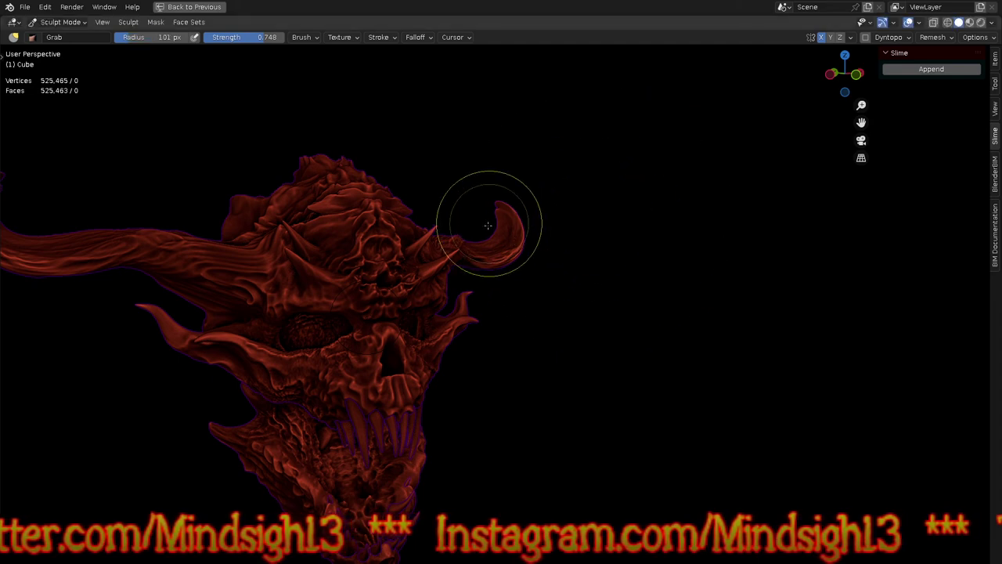
mouse_move(608, 251)
middle_mouse_down()
mouse_move(389, 233)
mouse_move(494, 216)
middle_mouse_up()
scroll(494, 216, "up", 2)
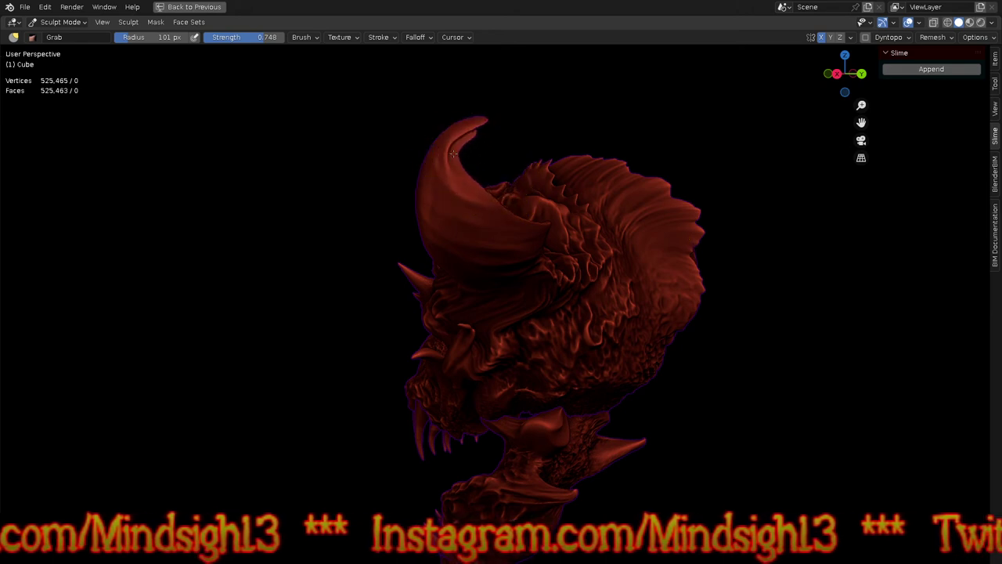
left_click_drag(483, 126, 473, 100)
left_click_drag(442, 141, 441, 137)
left_click_drag(473, 103, 475, 101)
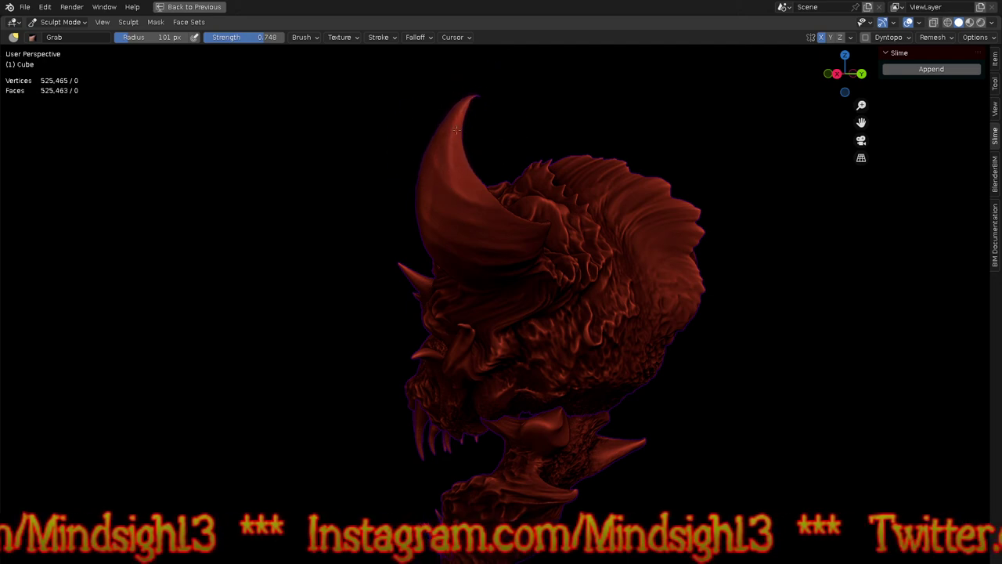
Step: Thicken the large horn's outer bend and tip from the front and rear using the Inflate/Deflate brush with an 82 px radius
mouse_move(412, 199)
middle_mouse_down()
mouse_move(599, 242)
mouse_move(671, 196)
mouse_move(650, 208)
mouse_move(559, 212)
middle_mouse_up()
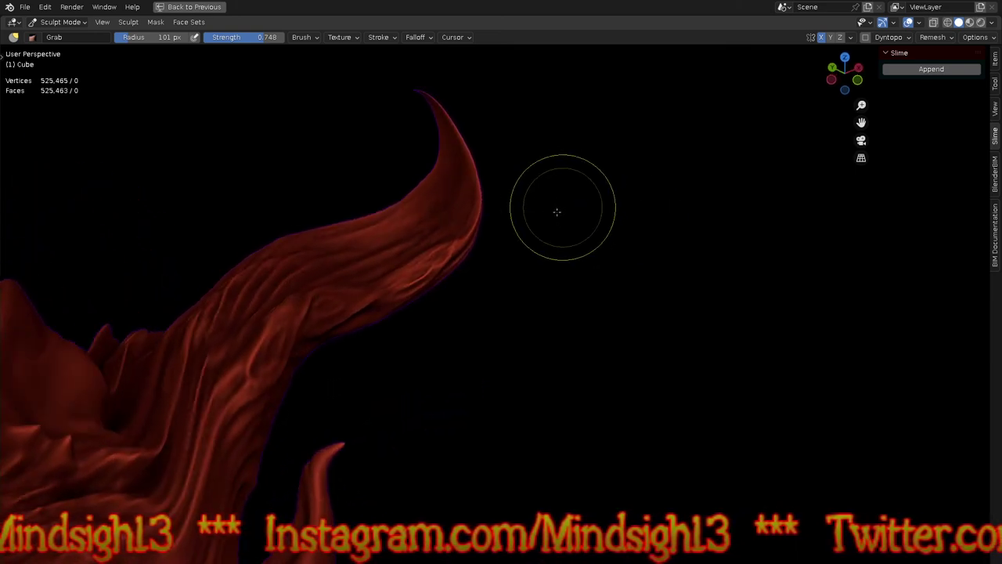
key("i")
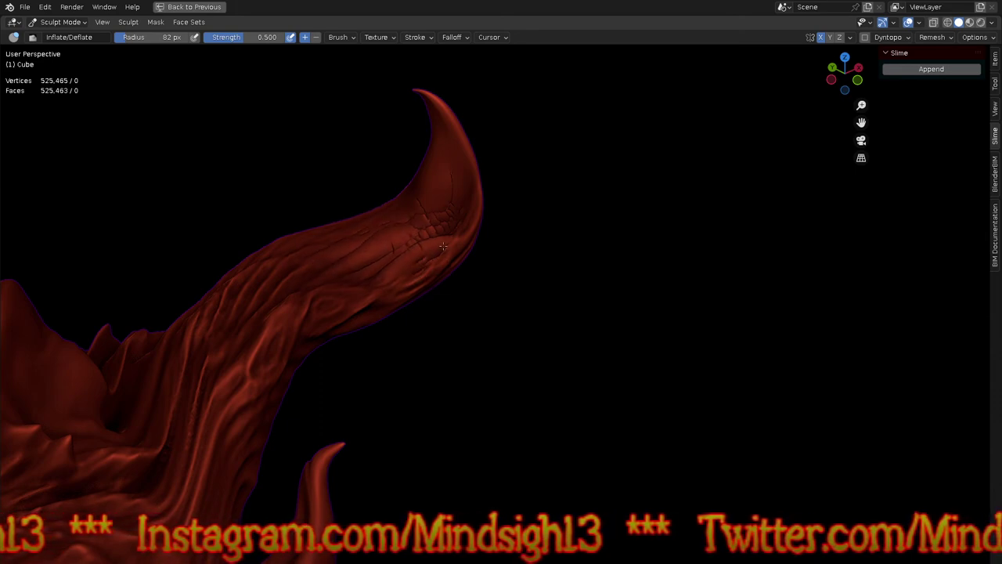
middle_click_drag(643, 273, 370, 219)
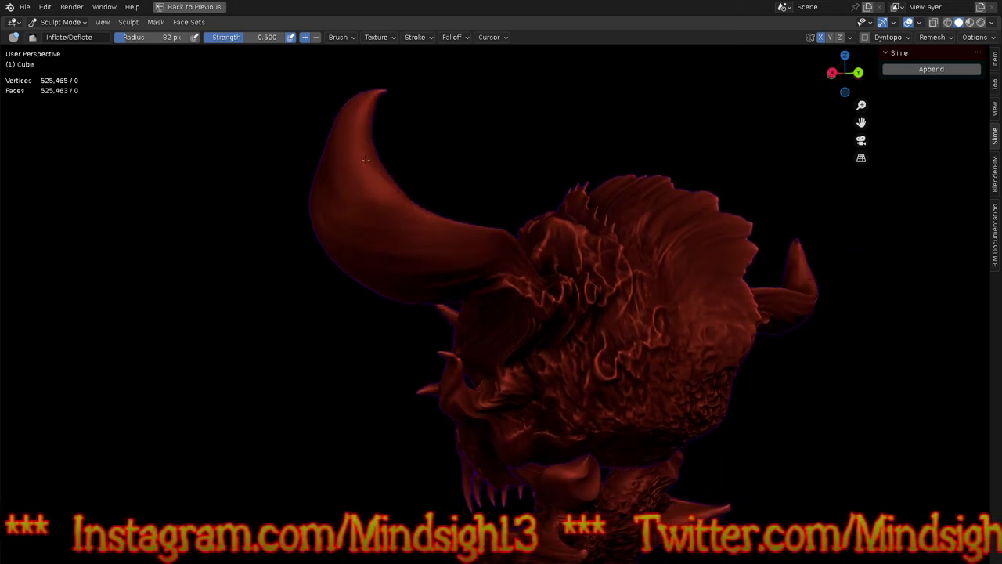
scroll(498, 171, "up", 4)
middle_click_drag(498, 171, 403, 205)
middle_click_drag(368, 241, 410, 145)
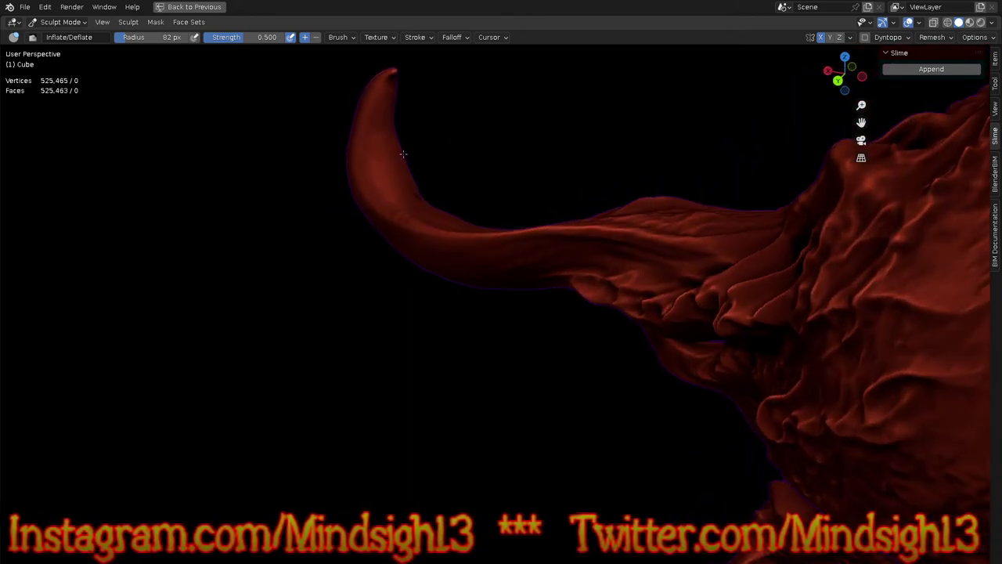
Step: Switch to the Grab brush in the front view and set its radius to 199 px and its strength to 0.470
mouse_move(422, 298)
middle_mouse_down()
mouse_move(711, 263)
mouse_move(633, 268)
mouse_move(624, 311)
mouse_move(627, 235)
middle_mouse_up()
scroll(624, 311, "down", 6)
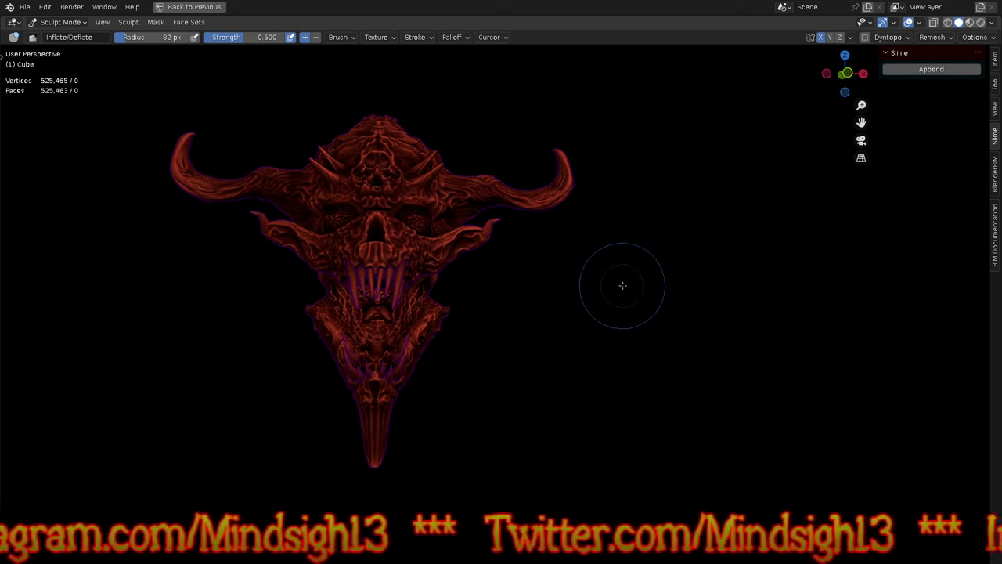
key("KP_1")
scroll(534, 223, "up", 4)
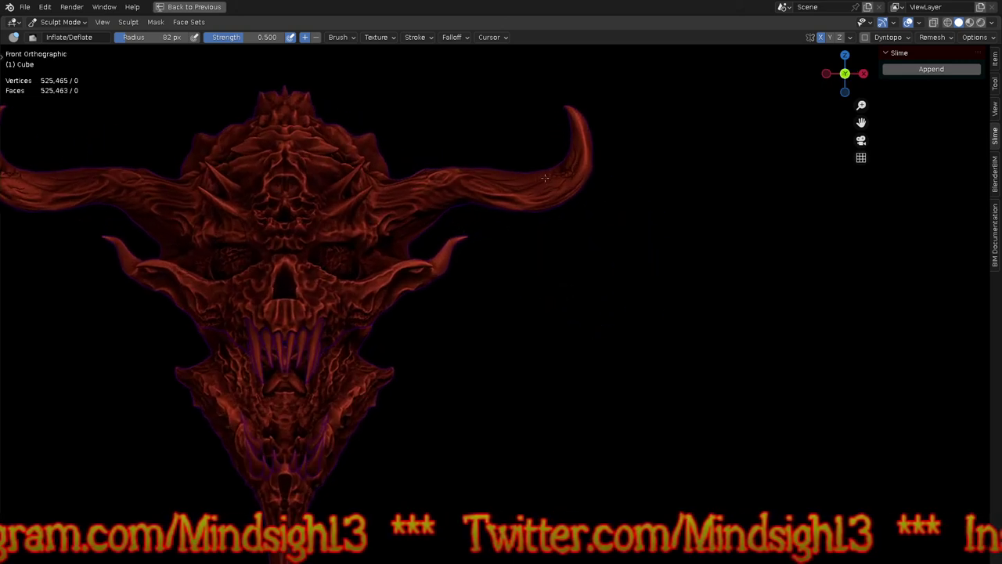
key("g")
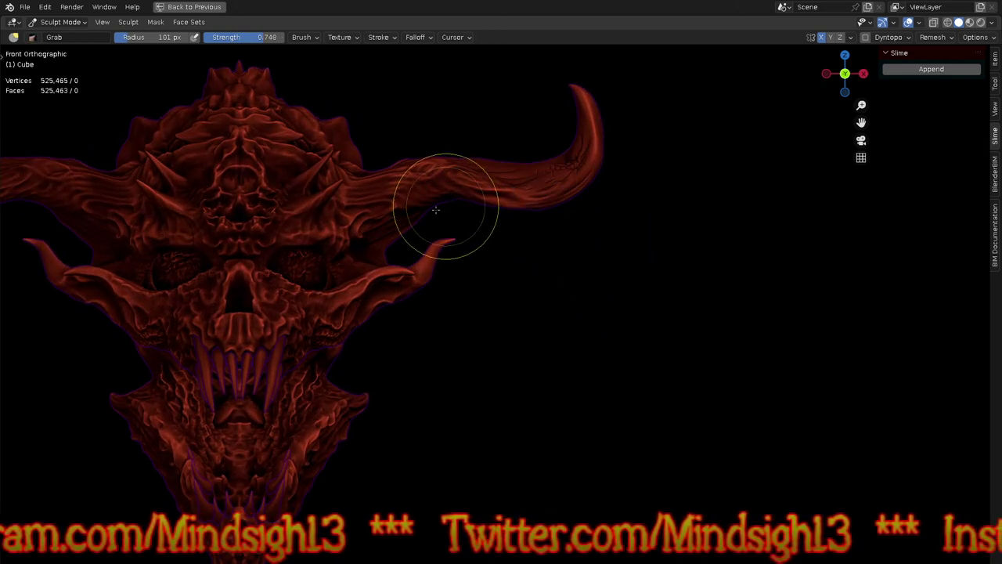
key("f")
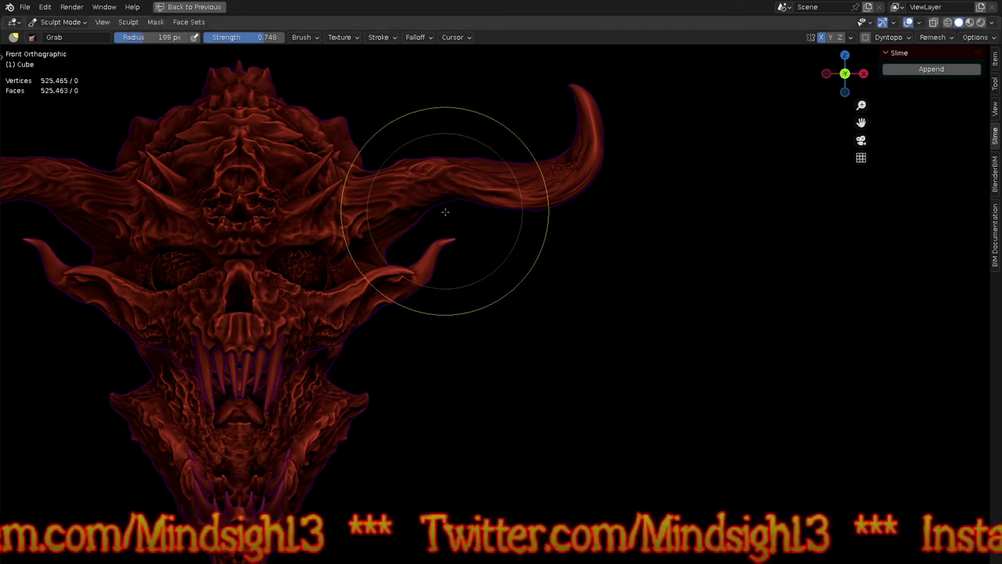
key("shift+f")
left_click(435, 211)
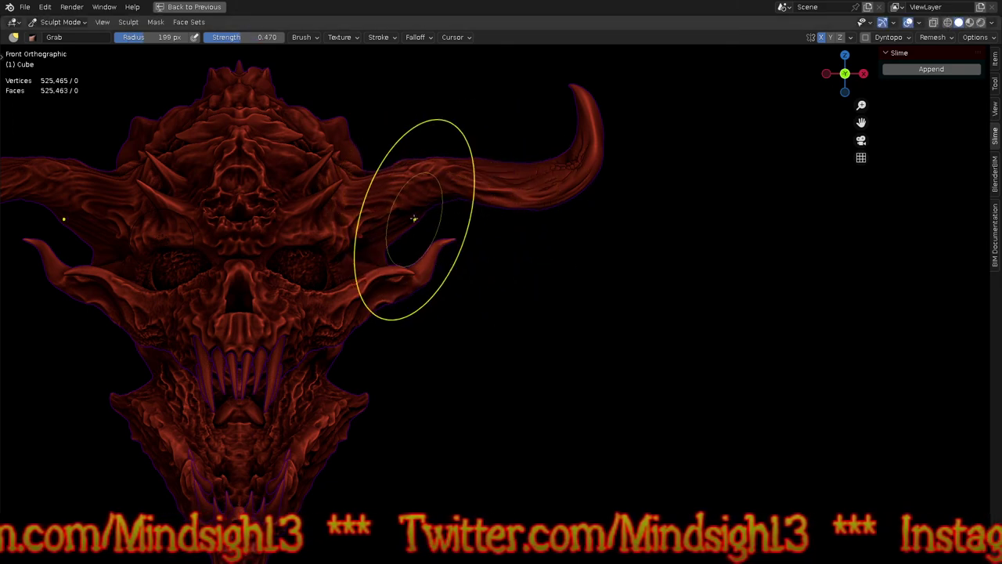
left_click_drag(443, 196, 469, 291)
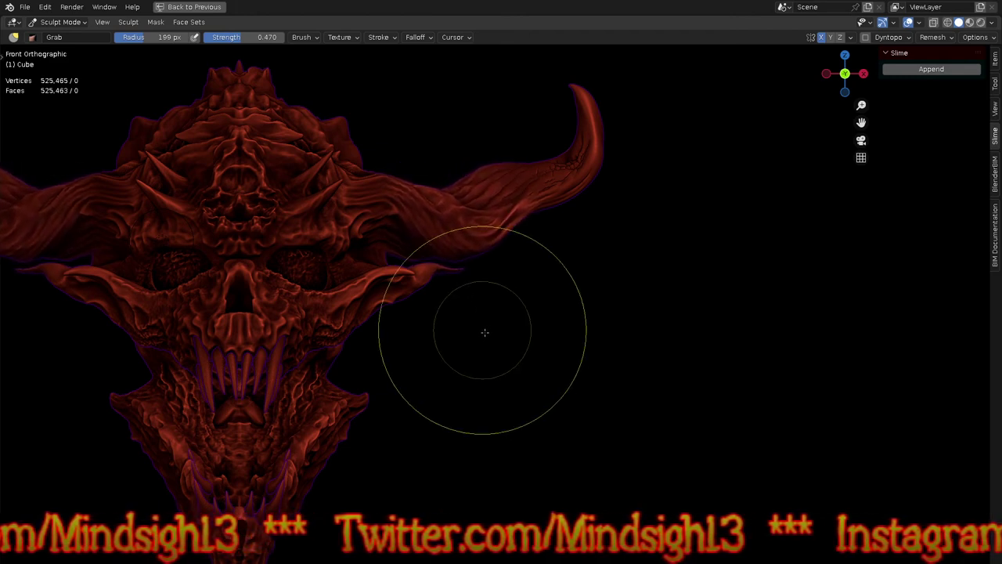
scroll(540, 329, "down", 3)
mouse_move(527, 225)
left_mouse_down()
mouse_move(557, 311)
mouse_move(521, 175)
mouse_move(436, 81)
mouse_move(371, 70)
mouse_move(321, 44)
left_mouse_up()
key("ctrl+z")
key("ctrl+z")
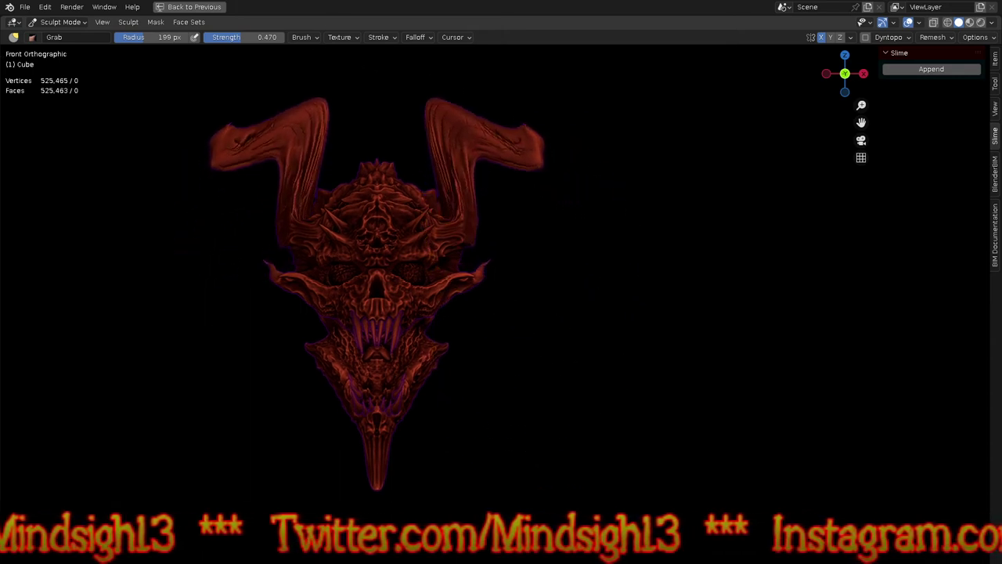
key("ctrl+z")
key("ctrl+z")
key("ctrl+z")
key("ctrl+z")
key("ctrl+z")
key("ctrl+z")
key("ctrl+z")
key("ctrl+z")
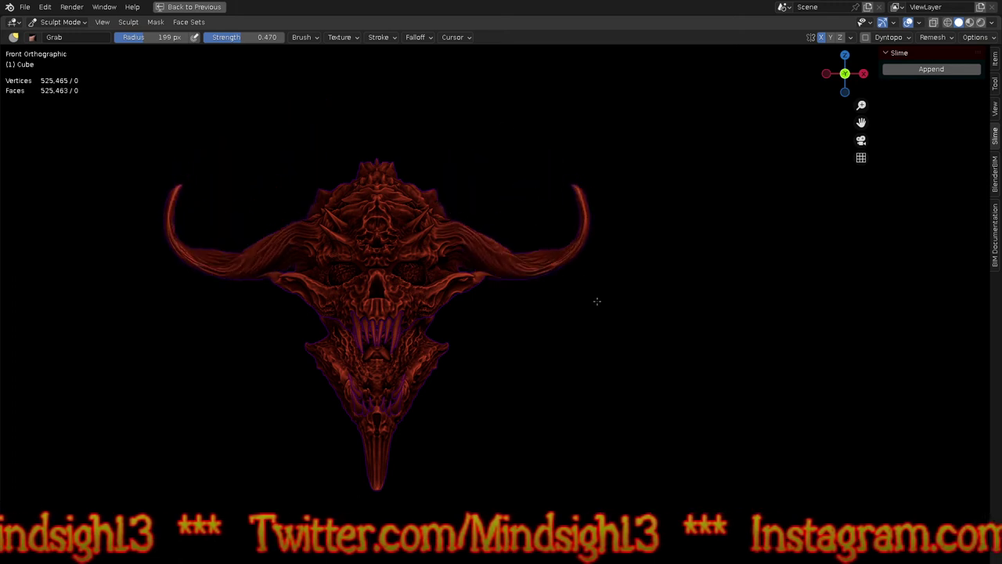
key("ctrl+z")
key("ctrl+z")
key("ctrl+z")
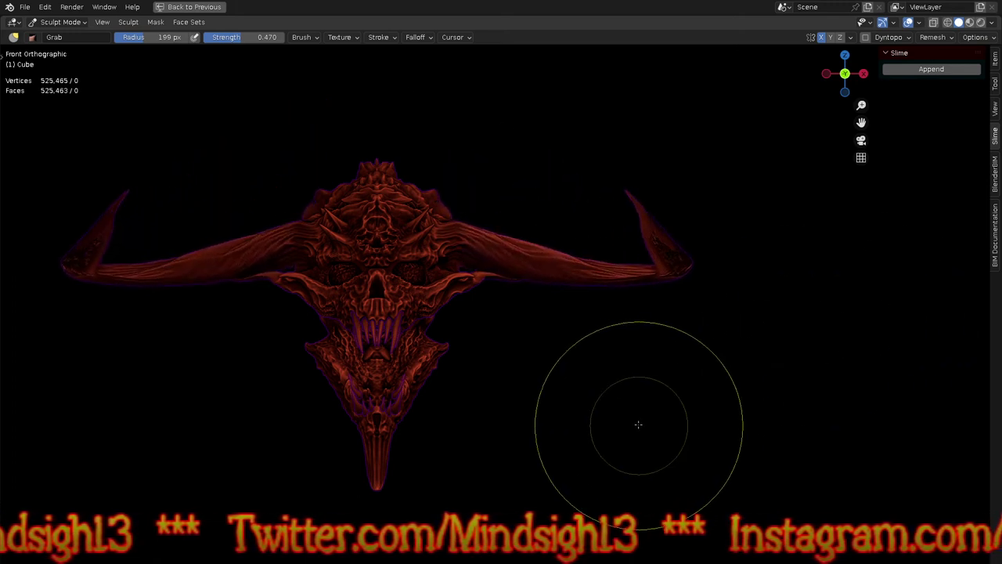
key("ctrl+shift+z")
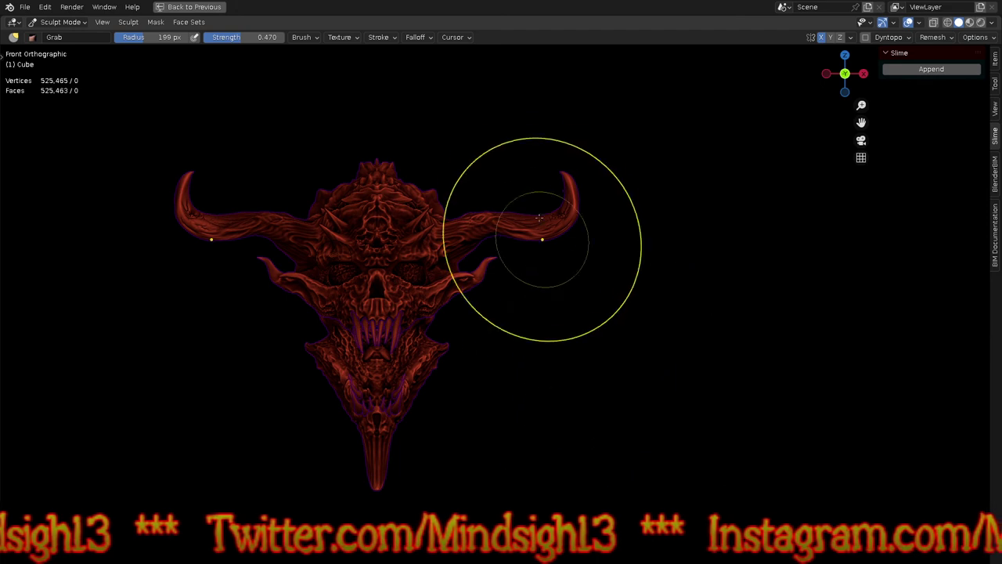
scroll(547, 219, "up", 3)
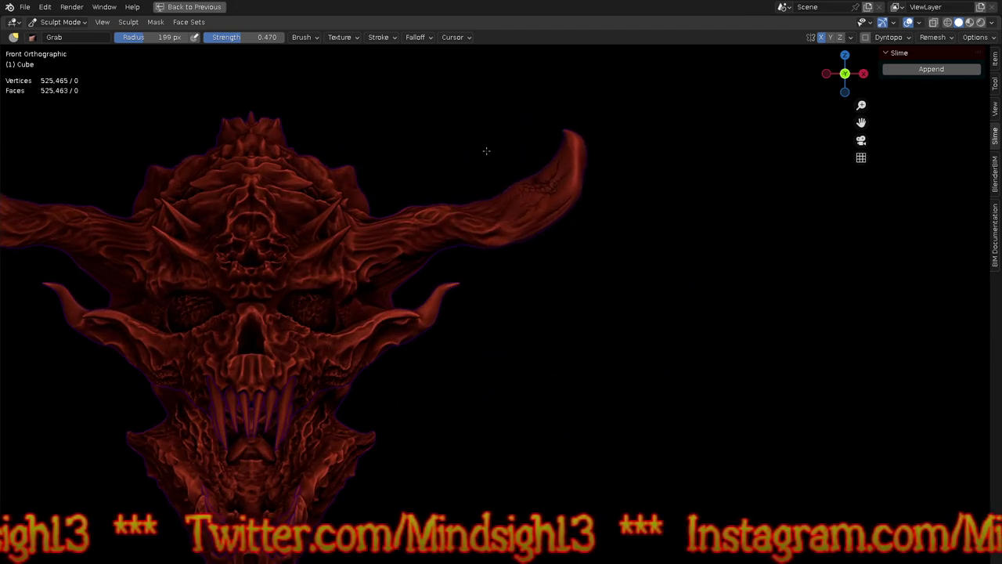
left_click_drag(479, 97, 321, 61)
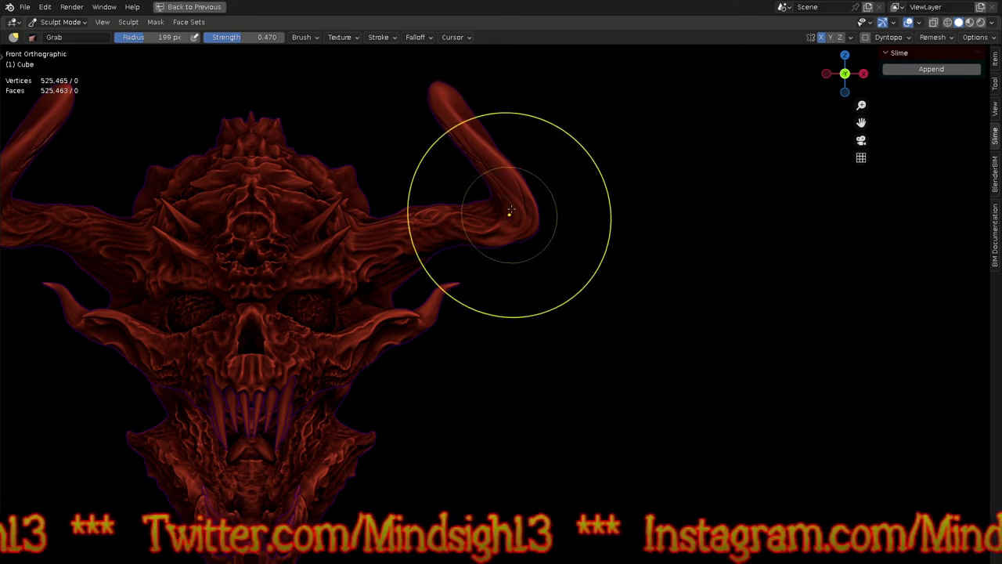
key("ctrl+z")
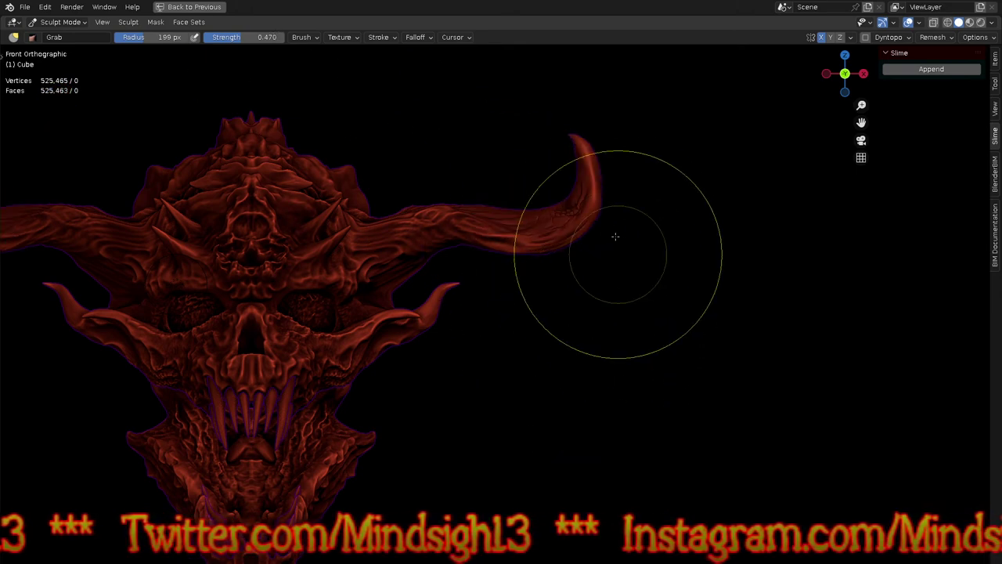
Step: Reshape the large horns' sweep from above by pulling the outer shaft toward the rear of the head with Grab
mouse_move(682, 275)
middle_mouse_down()
mouse_move(609, 421)
mouse_move(698, 416)
mouse_move(715, 459)
mouse_move(716, 391)
mouse_move(765, 425)
mouse_move(759, 406)
middle_mouse_up()
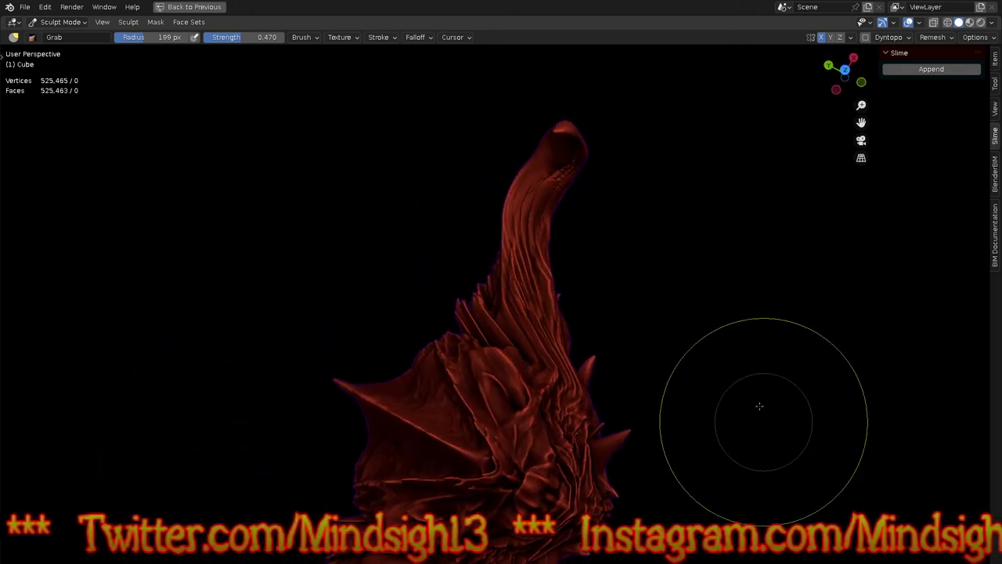
mouse_move(539, 190)
left_mouse_down()
mouse_move(535, 176)
mouse_move(469, 138)
left_mouse_up()
mouse_move(523, 205)
left_mouse_down()
mouse_move(493, 141)
mouse_move(514, 146)
left_mouse_up()
mouse_move(476, 270)
middle_mouse_down()
mouse_move(642, 224)
mouse_move(342, 269)
mouse_move(337, 258)
middle_mouse_up()
Step: Thicken the rear and underside of the large horns with the Inflate/Deflate brush at an 82 px radius
key("i")
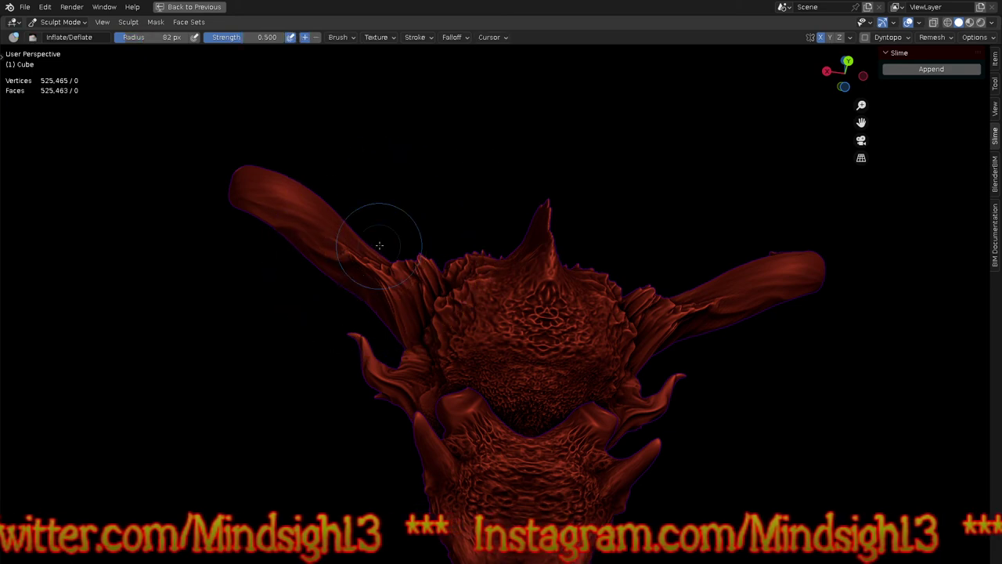
left_click_drag(360, 253, 362, 254)
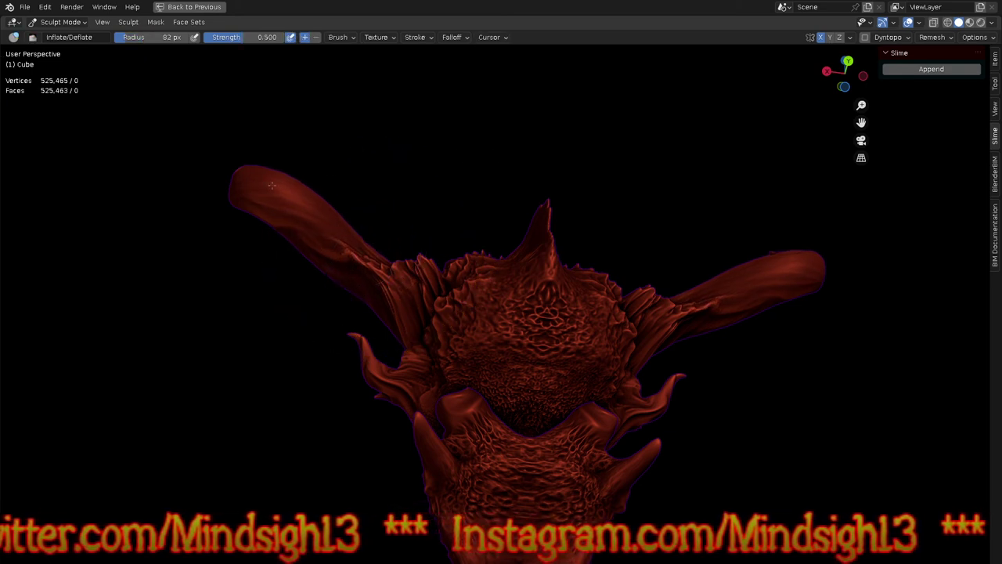
middle_click_drag(437, 159, 376, 213)
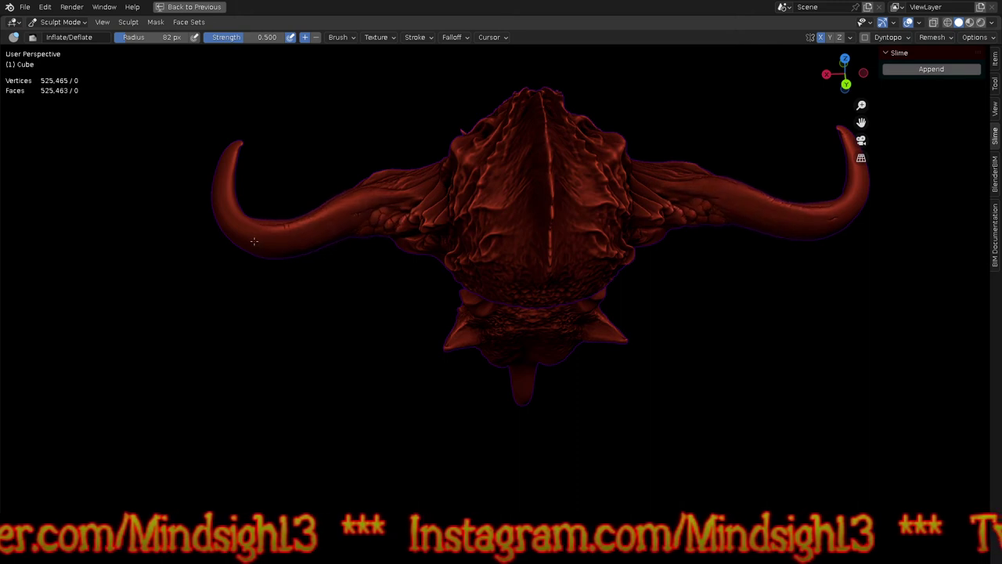
mouse_move(458, 258)
middle_mouse_down()
mouse_move(385, 398)
mouse_move(452, 398)
mouse_move(458, 338)
middle_mouse_up()
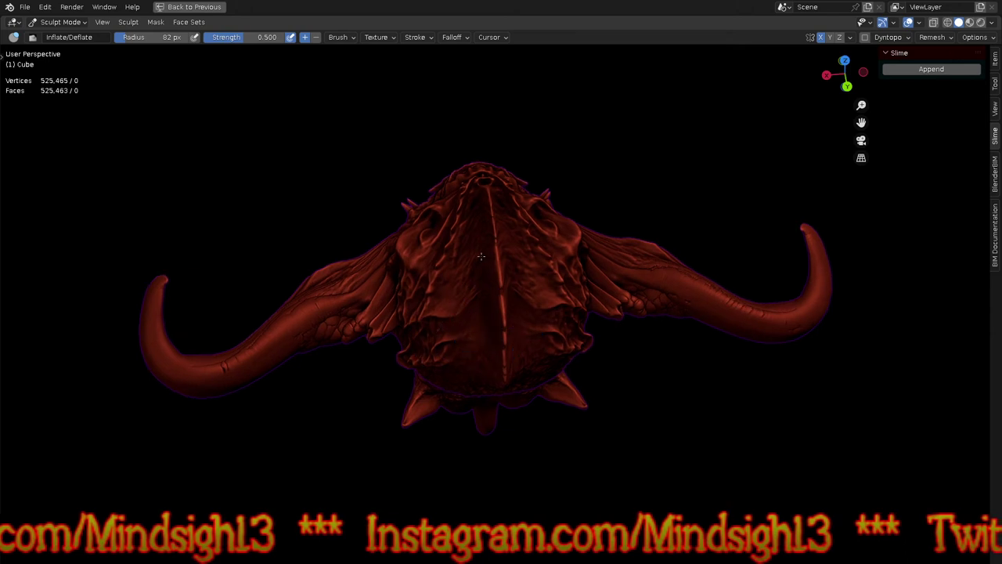
scroll(458, 338, "up", 5)
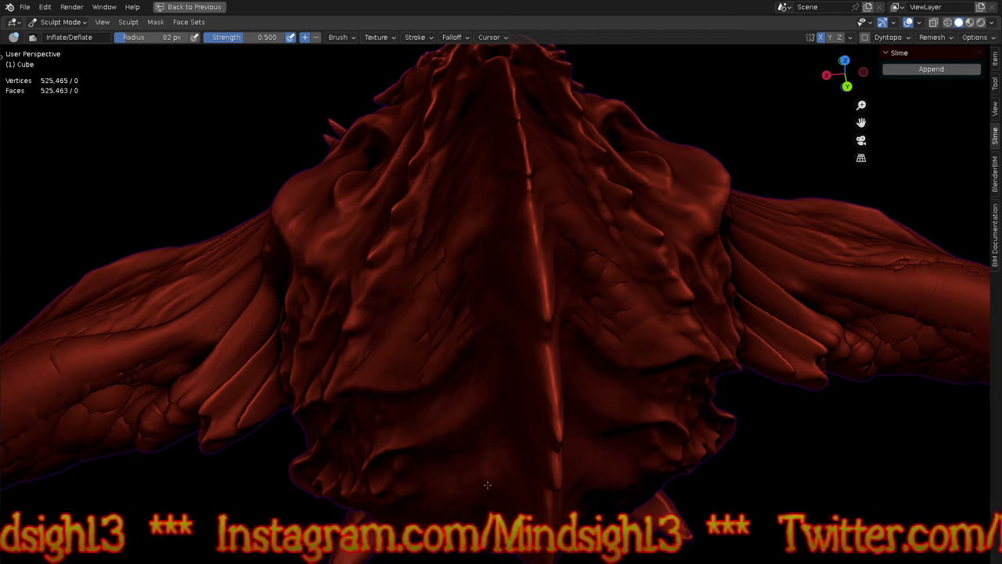
Step: Color the viewport display by Attribute and change the MatCap to the bright red-orange sphere
scroll(495, 426, "down", 5)
mouse_move(495, 427)
middle_mouse_down()
mouse_move(611, 352)
mouse_move(678, 392)
mouse_move(759, 340)
mouse_move(728, 376)
mouse_move(687, 269)
middle_mouse_up()
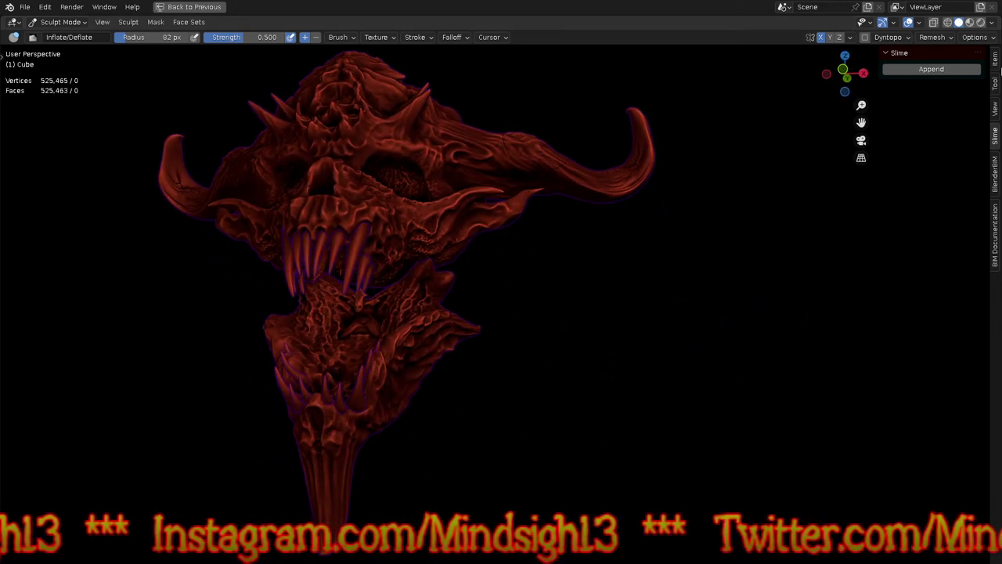
left_click(993, 23)
left_click(968, 152)
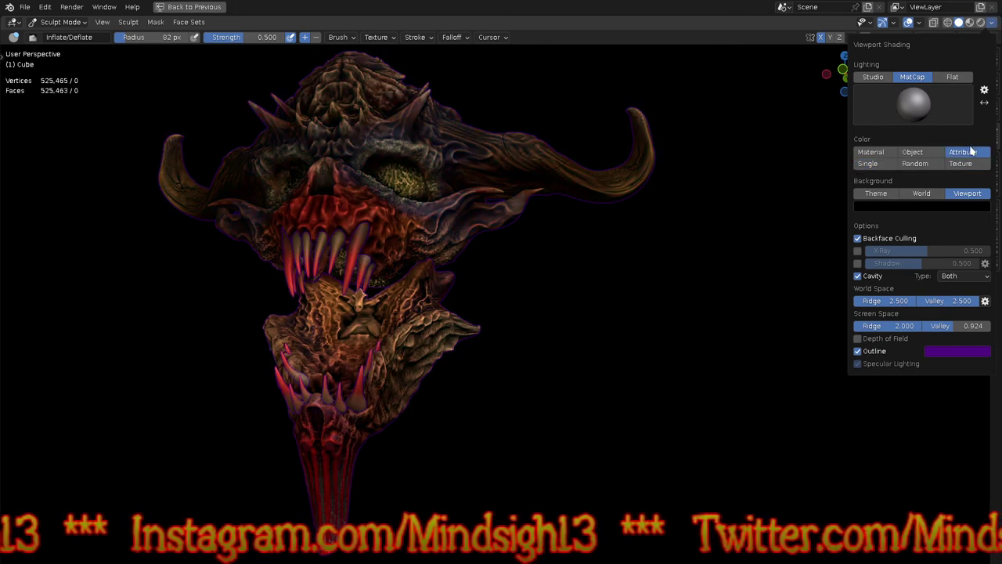
left_click(917, 98)
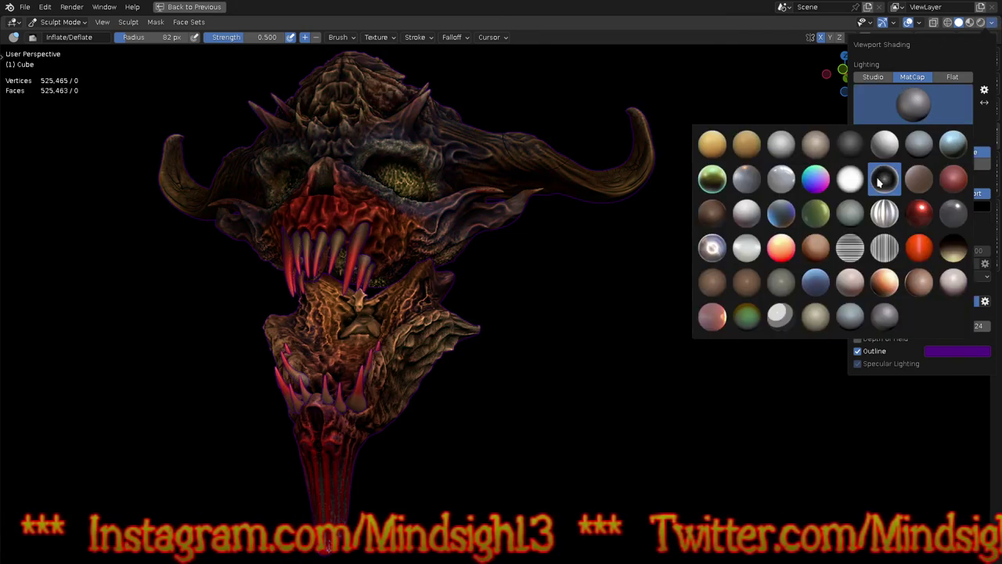
left_click(919, 249)
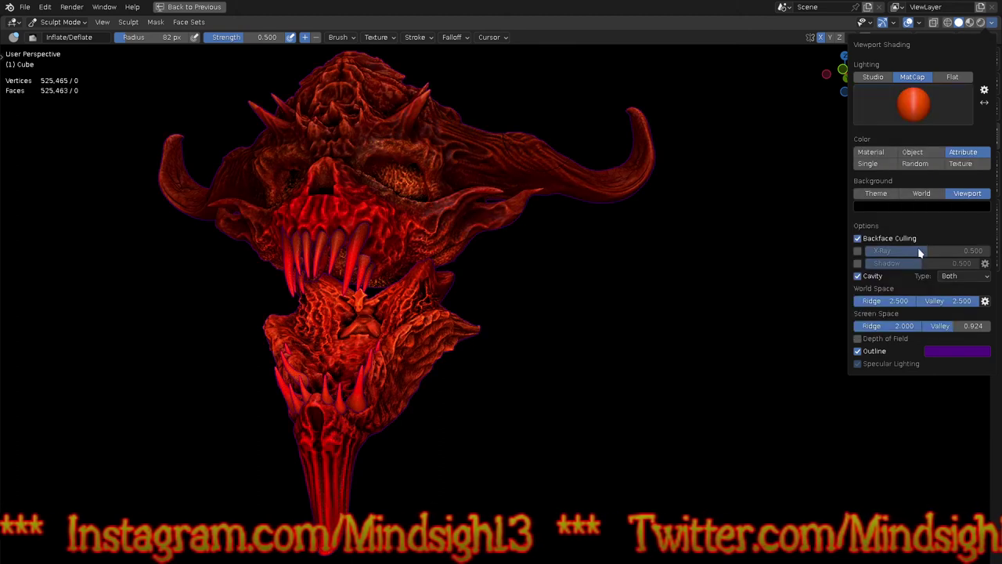
Step: Examine the recolored demon head from the front and from several surrounding angles
key("KP_1")
middle_click_drag(613, 325, 618, 331)
middle_click_drag(631, 375, 606, 350, "shift")
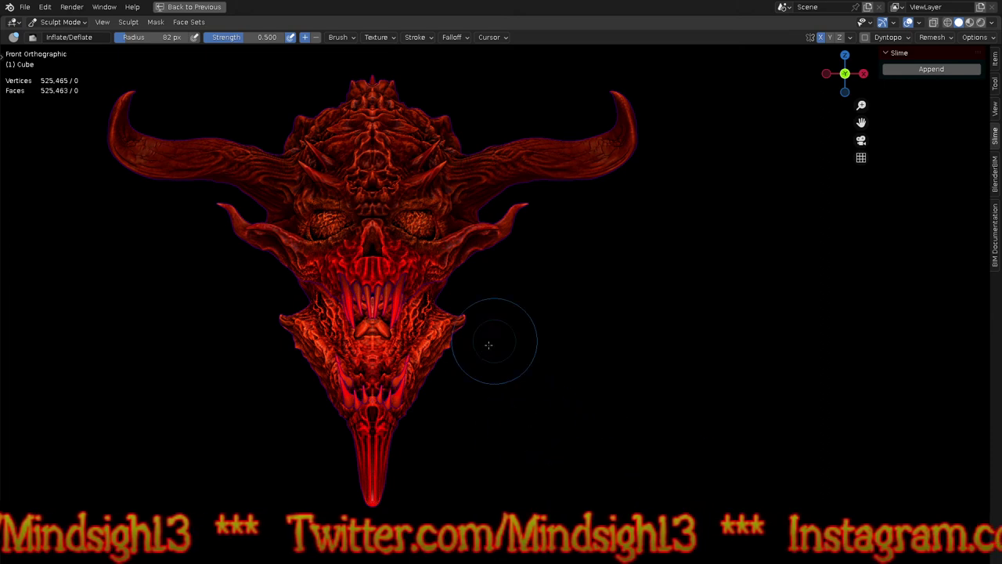
middle_click_drag(510, 427, 541, 403)
mouse_move(548, 345)
middle_mouse_down()
mouse_move(564, 385)
mouse_move(586, 363)
mouse_move(577, 421)
mouse_move(505, 324)
mouse_move(521, 279)
mouse_move(593, 342)
mouse_move(599, 360)
mouse_move(564, 420)
mouse_move(514, 264)
middle_mouse_up()
scroll(511, 336, "down", 2)
middle_click_drag(510, 336, 504, 235)
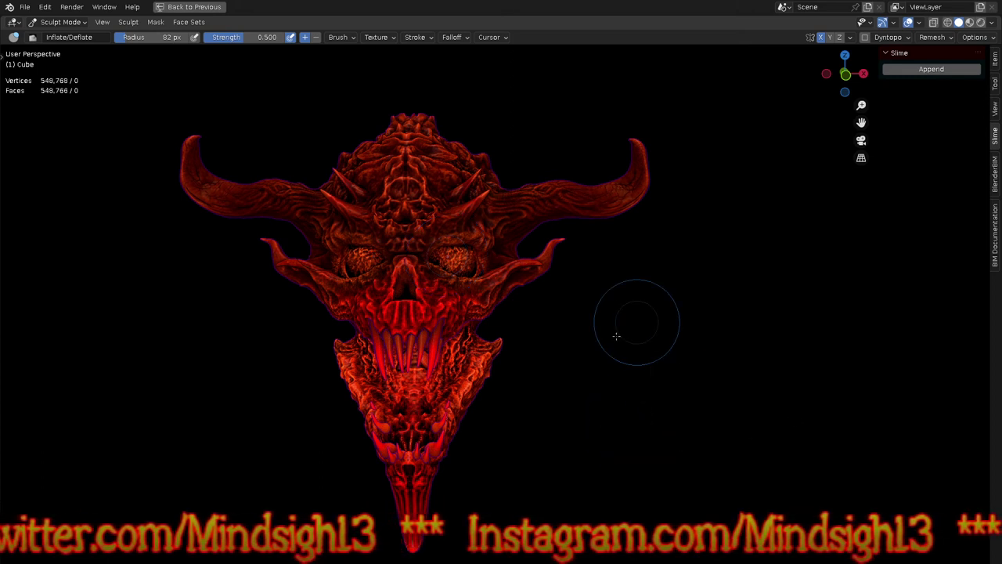
Step: Pull the large horn's base upward above the brow using the Grab brush with a 199 px radius
mouse_move(559, 358)
middle_mouse_down()
mouse_move(649, 370)
mouse_move(633, 408)
mouse_move(584, 403)
mouse_move(566, 333)
mouse_move(589, 274)
middle_mouse_up()
middle_click_drag(559, 177, 526, 95, "ctrl")
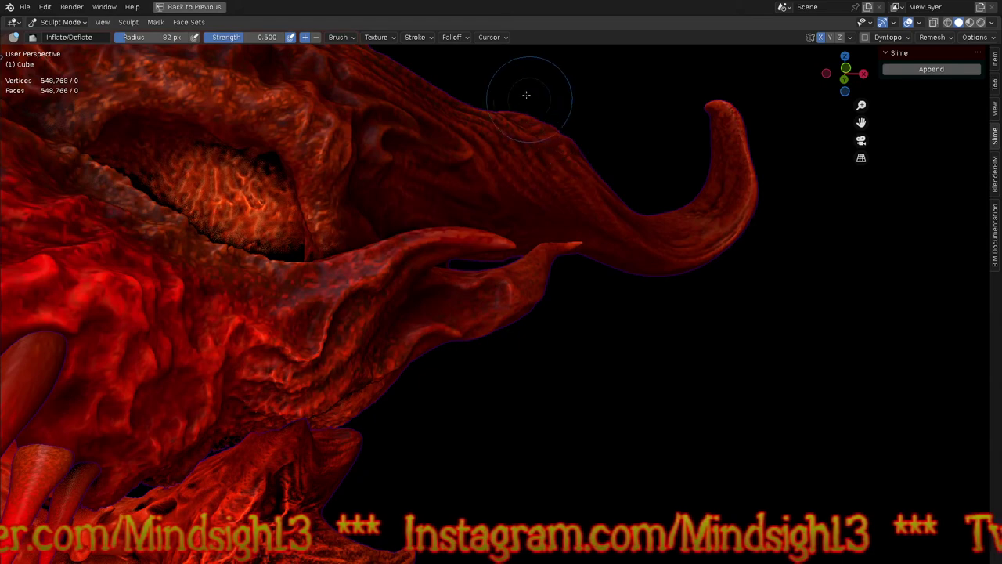
key("g")
left_click_drag(495, 58, 496, 43)
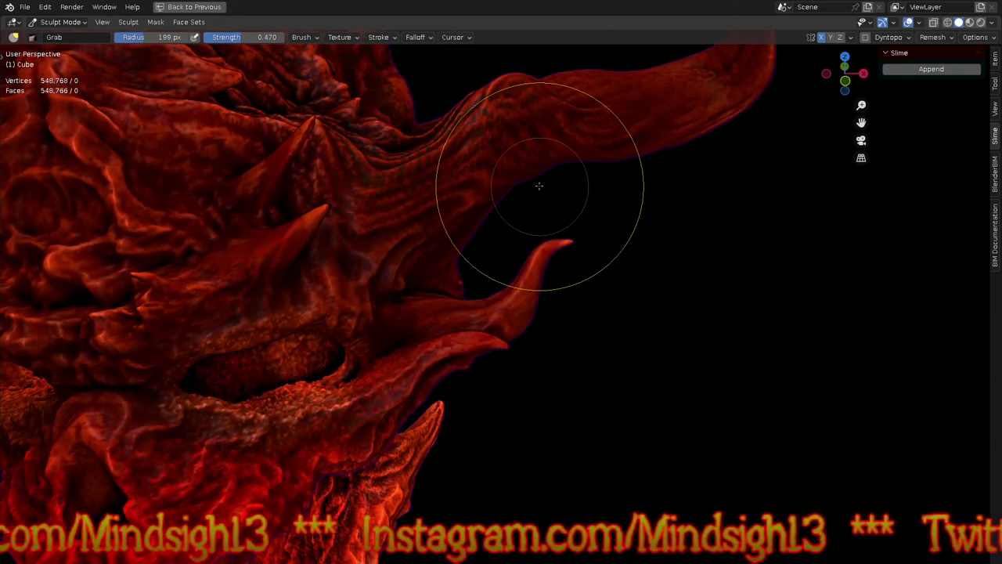
left_click_drag(537, 186, 537, 139)
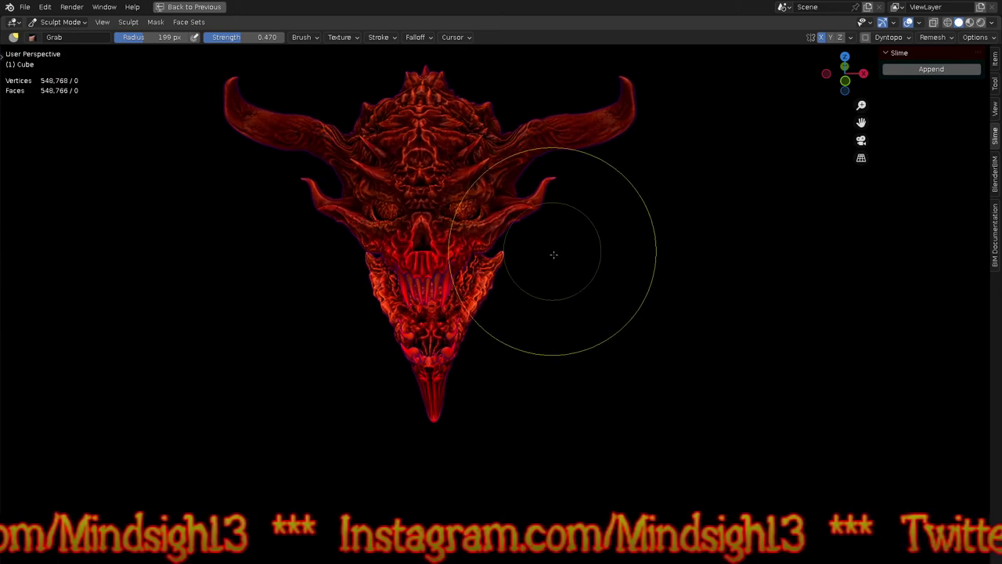
Step: Raise humps along the upper edge of the large horn's base and shaft with Grab in the front view
key("KP_1")
scroll(541, 129, "up", 6)
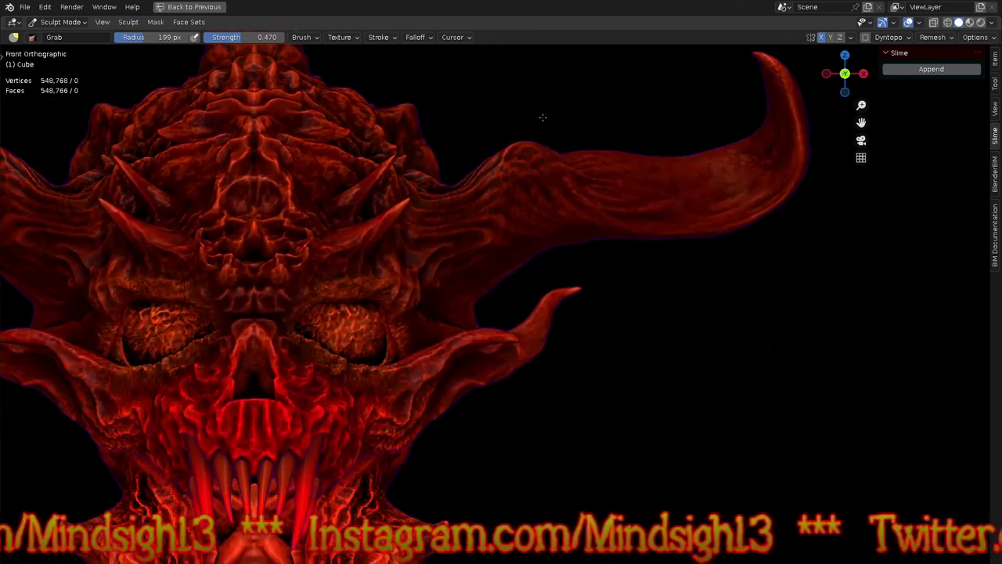
middle_click_drag(543, 118, 539, 129, "ctrl")
left_click_drag(526, 141, 535, 105)
left_click_drag(475, 177, 457, 155)
left_click_drag(463, 166, 464, 157)
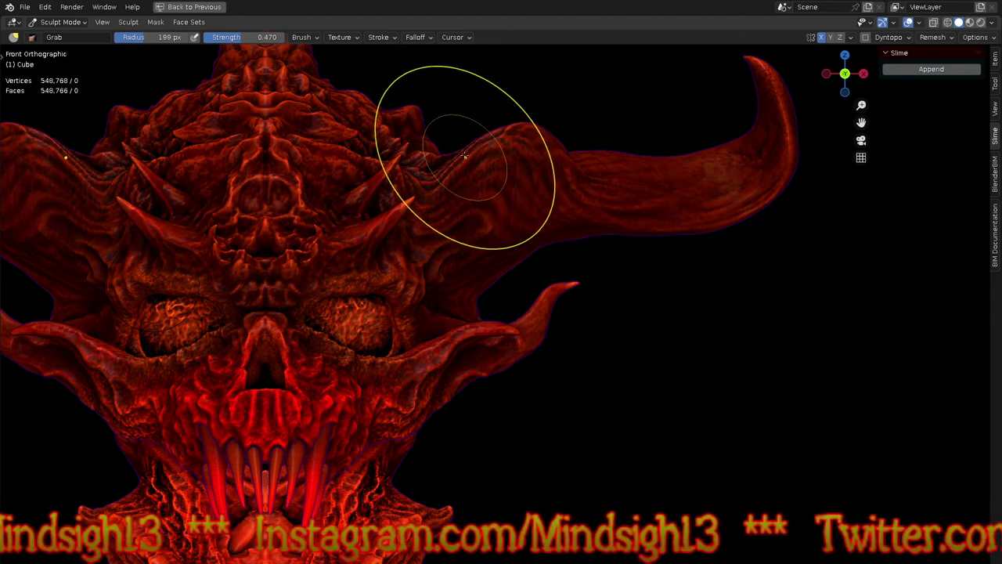
left_click_drag(581, 191, 572, 176)
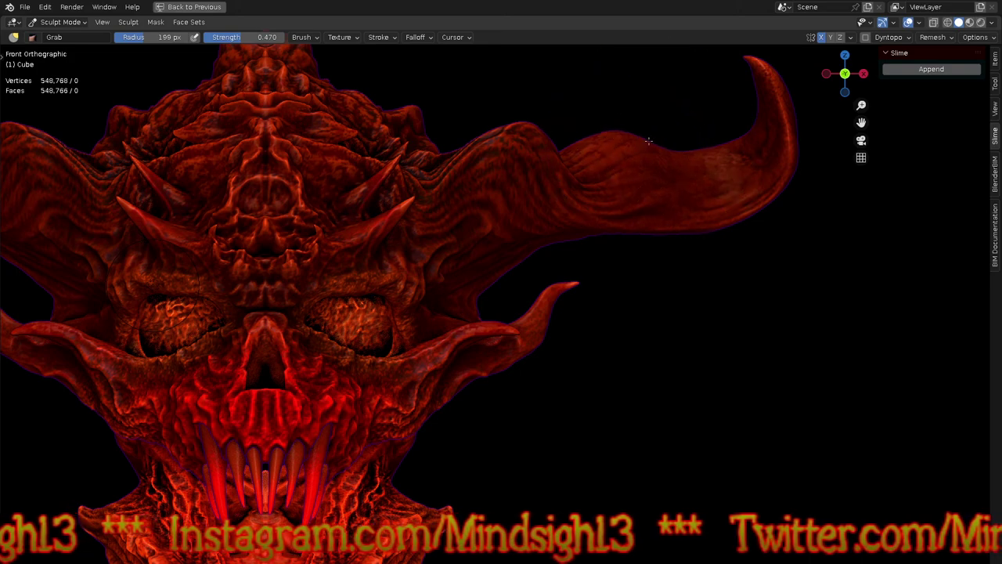
Step: Push a twisting fold into the middle of the large horn's shaft with Grab, reducing the brush radius to 104 px
scroll(546, 179, "down", 4)
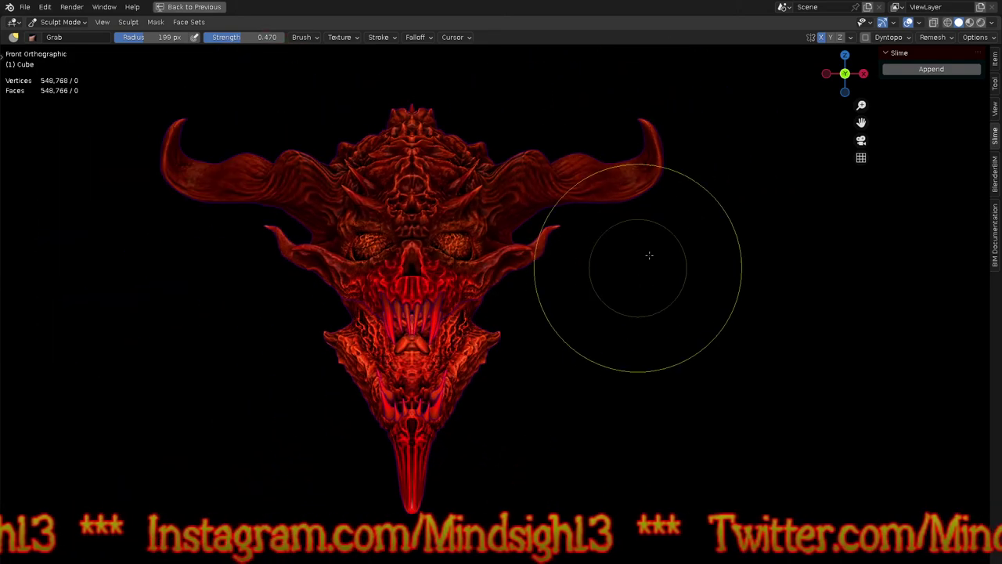
scroll(605, 212, "up", 6)
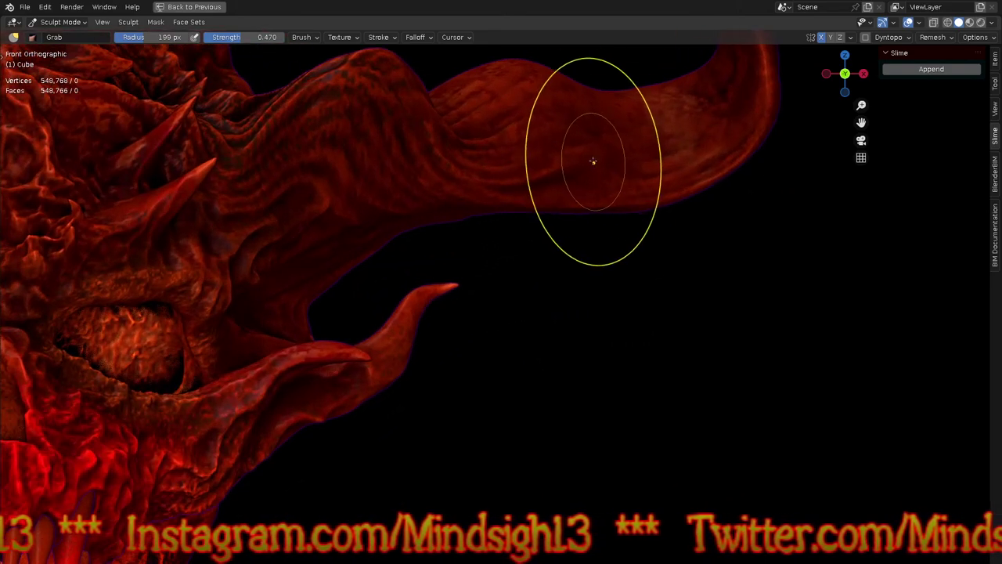
mouse_move(616, 133)
left_mouse_down()
mouse_move(627, 125)
mouse_move(615, 155)
mouse_move(607, 132)
mouse_move(593, 154)
left_mouse_up()
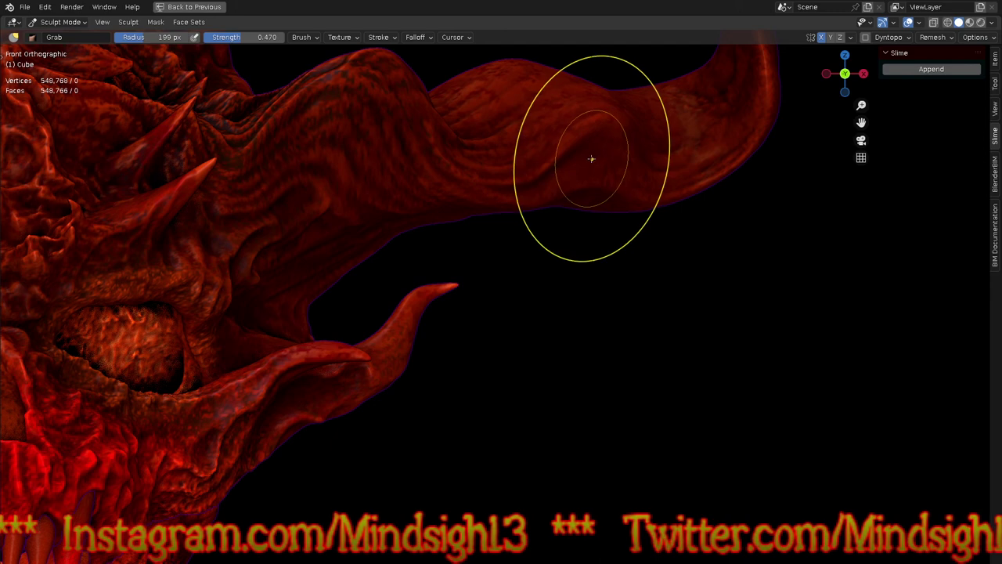
key("f")
left_click(585, 188)
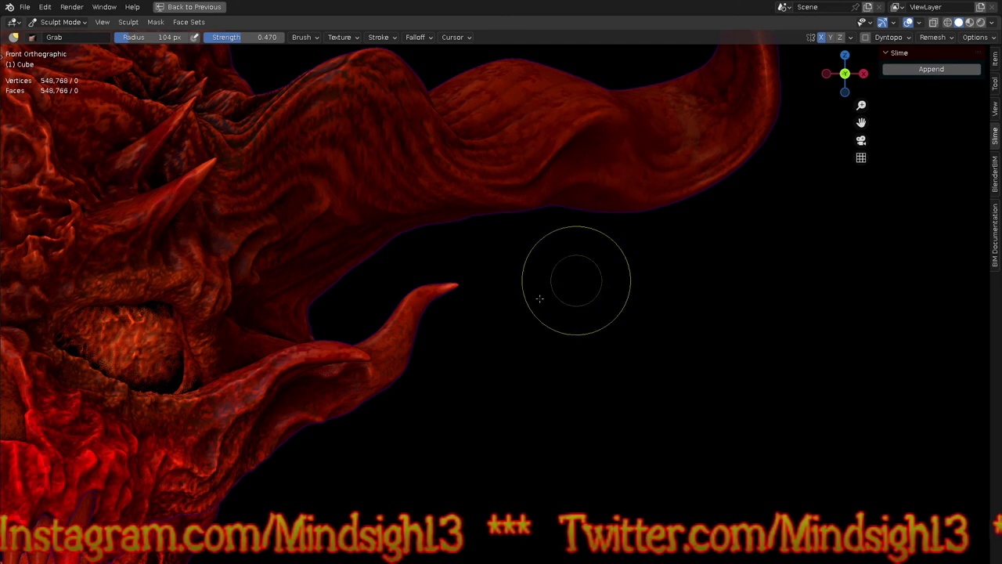
Step: Reshape the hump at the large horn's base above the brow using Grab with a 187 px radius
scroll(553, 308, "down", 6)
mouse_move(565, 342)
middle_mouse_down("shift")
mouse_move(582, 338)
mouse_move(575, 357)
middle_mouse_up("shift")
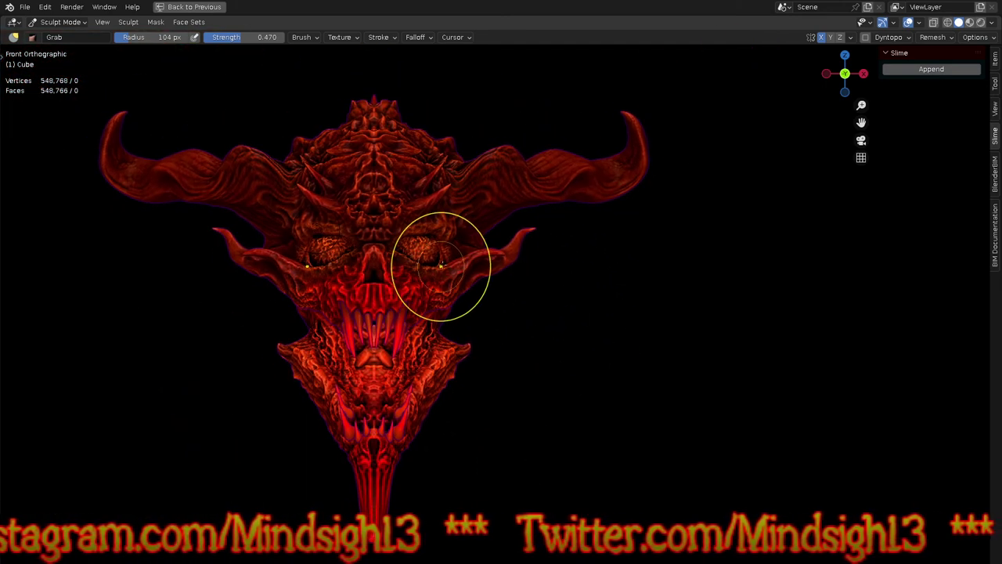
scroll(493, 194, "up", 4)
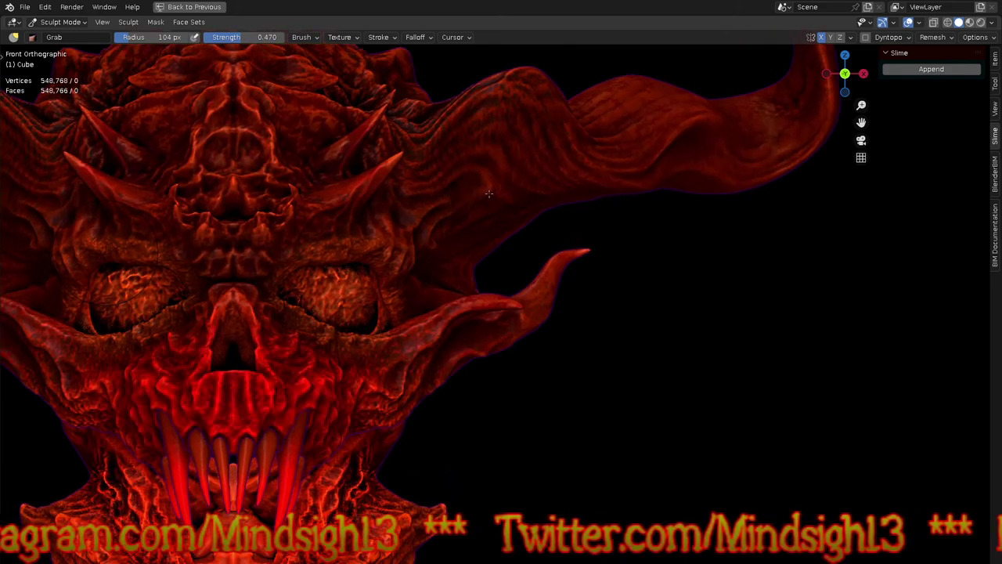
middle_click_drag(510, 191, 532, 130)
key("f")
left_click(538, 134)
mouse_move(513, 118)
left_mouse_down()
mouse_move(555, 139)
mouse_move(519, 146)
left_mouse_up()
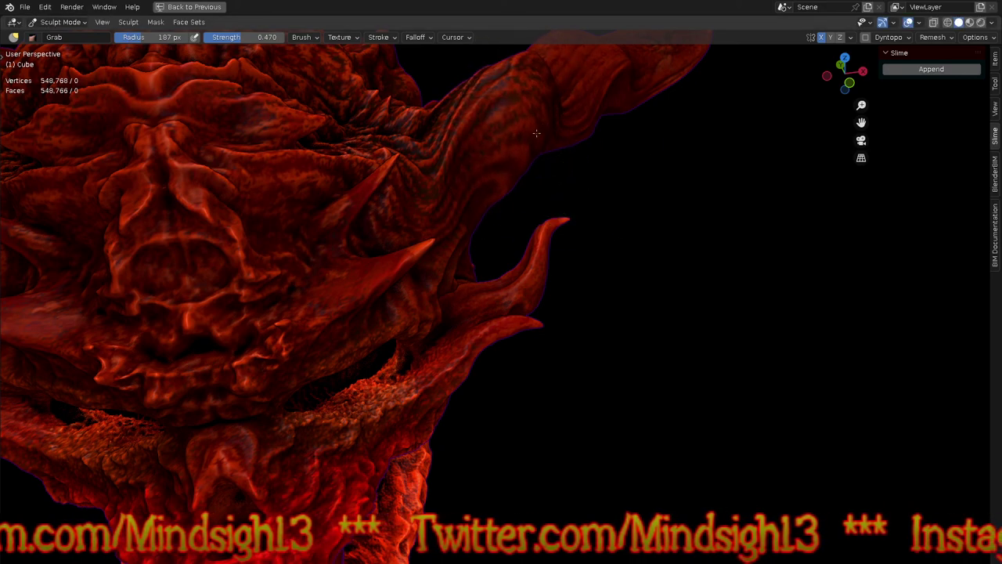
Step: Nudge the large horn's base where it meets the skull with Grab, working from the side and underside
middle_click_drag(620, 239, 497, 201)
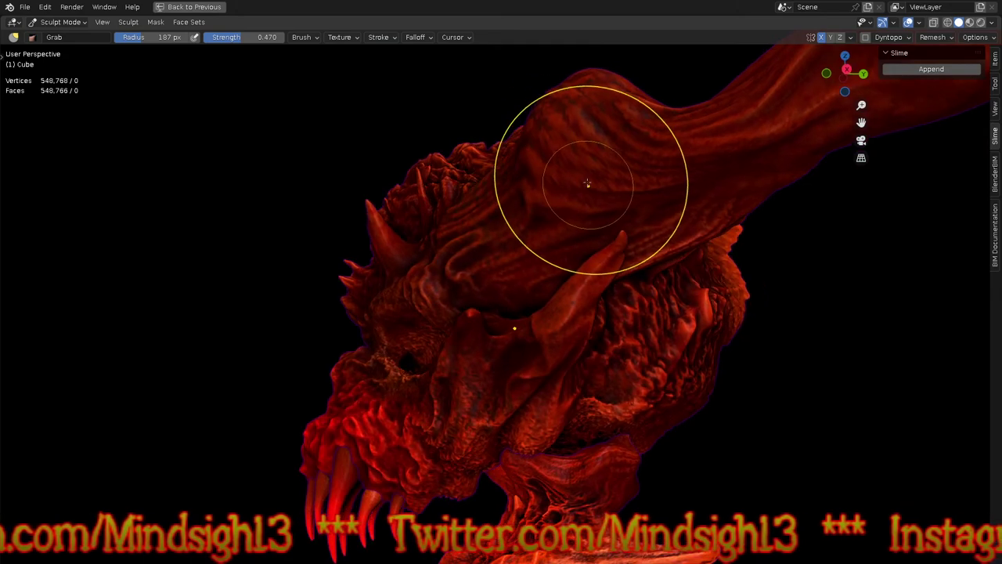
mouse_move(604, 212)
middle_mouse_down()
mouse_move(653, 129)
mouse_move(647, 121)
middle_mouse_up()
middle_click_drag(707, 183, 445, 334, "shift")
left_click_drag(555, 213, 562, 219)
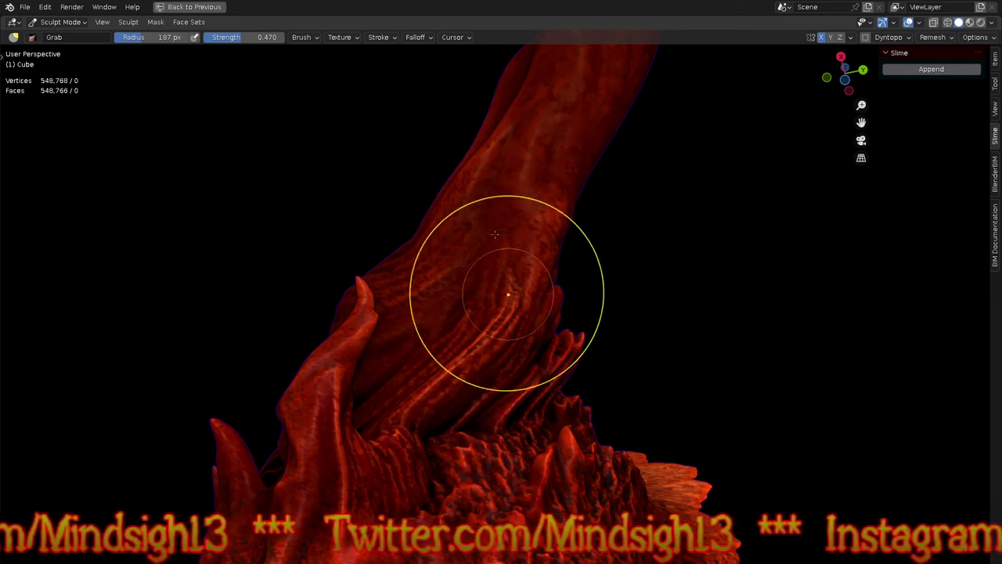
Step: Pull the rear edge of the skull crest backward with the Grab brush while viewing the head from above
scroll(495, 234, "down", 5)
mouse_move(495, 258)
middle_mouse_down()
mouse_move(490, 349)
mouse_move(575, 349)
mouse_move(631, 393)
mouse_move(654, 480)
mouse_move(577, 358)
middle_mouse_up()
mouse_move(430, 213)
left_mouse_down()
mouse_move(442, 155)
mouse_move(443, 166)
left_mouse_up()
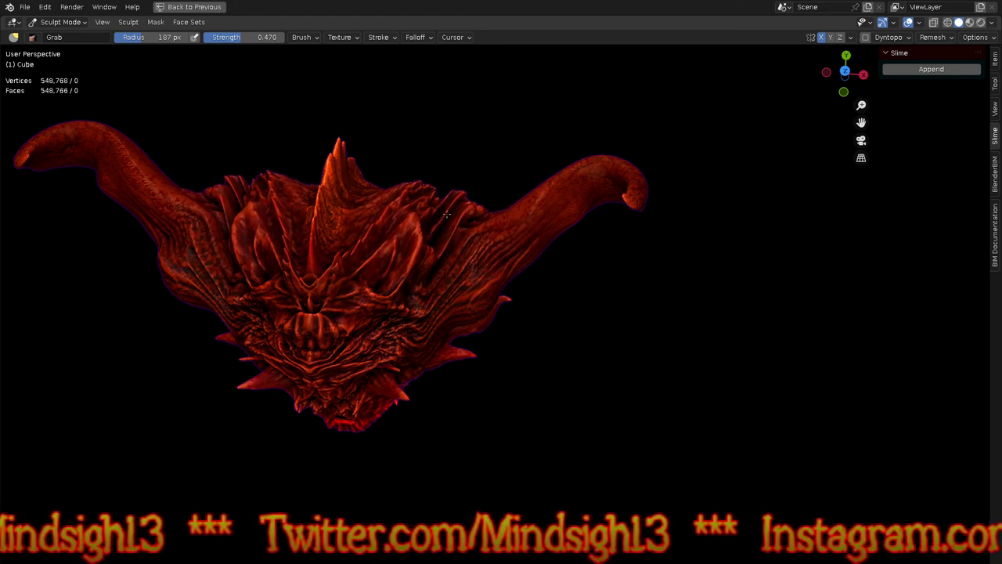
mouse_move(357, 176)
left_mouse_down()
mouse_move(376, 152)
mouse_move(384, 112)
mouse_move(381, 136)
mouse_move(343, 152)
mouse_move(350, 163)
left_mouse_up()
Step: Extend the crease below the small spike on the side of the skull using Draw Sharp at 64 px radius and 0.500 strength
mouse_move(391, 288)
middle_mouse_down()
mouse_move(672, 170)
mouse_move(678, 146)
mouse_move(627, 170)
mouse_move(582, 149)
mouse_move(566, 153)
middle_mouse_up()
middle_click_drag(561, 284, 433, 292, "ctrl")
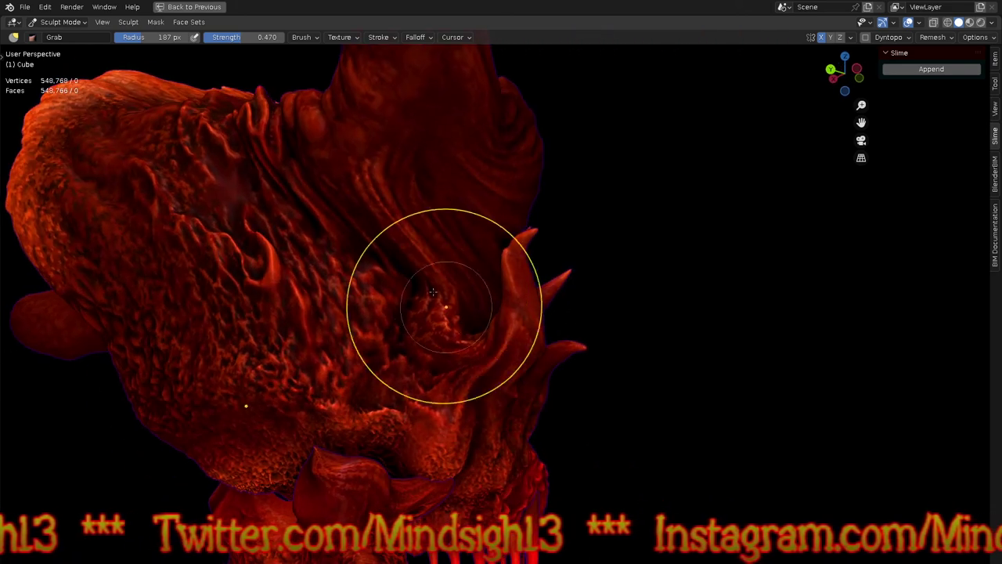
key("shift+space")
left_click(369, 277)
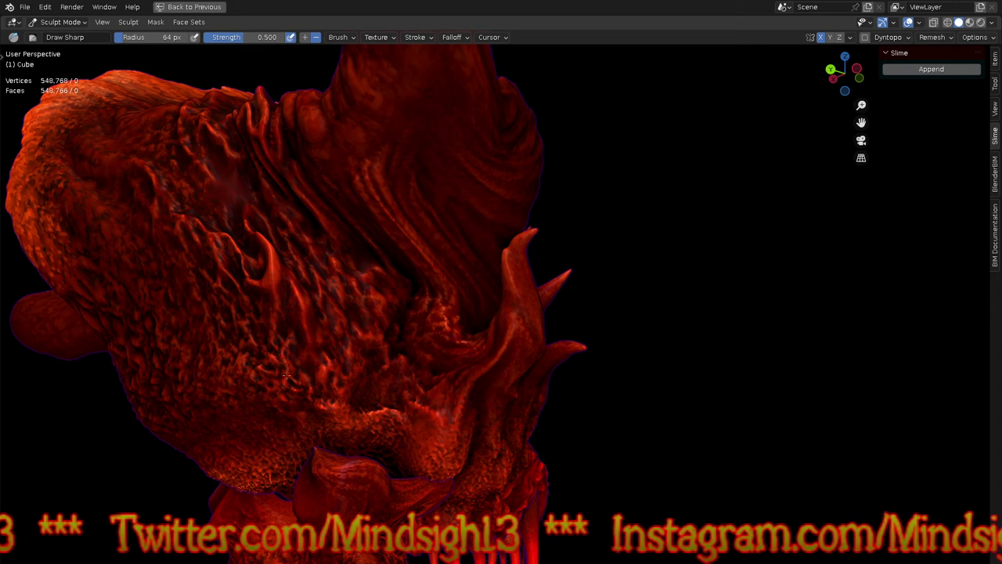
scroll(284, 402, "up", 5)
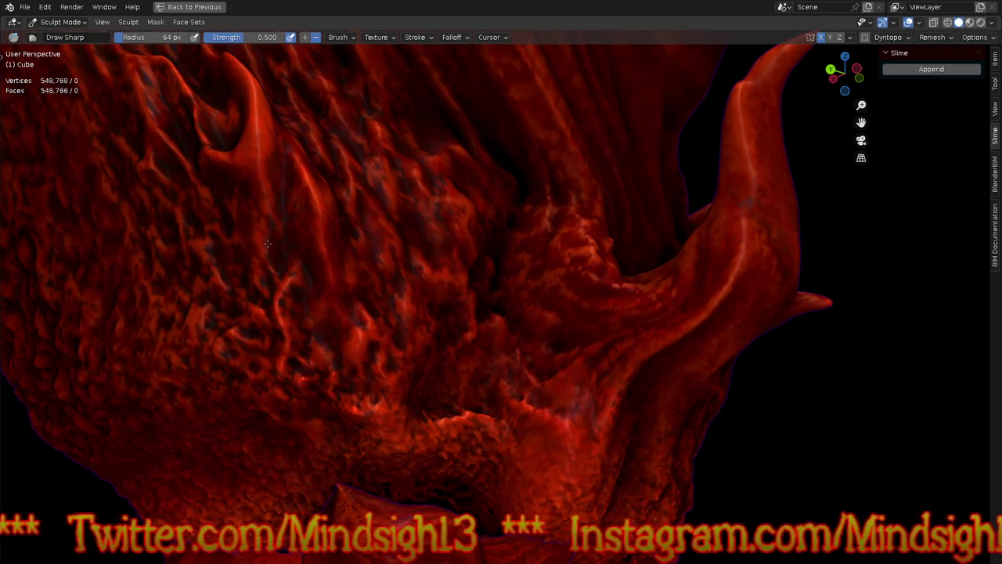
left_click_drag(264, 226, 262, 169)
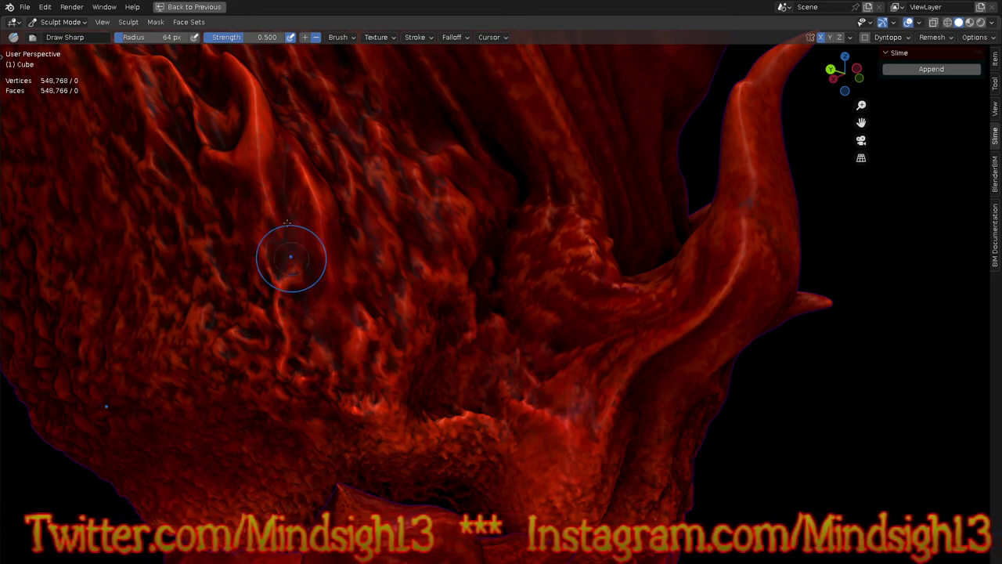
Step: Examine the head from the side, front and below, including the teeth, jaw hinge and cheek detail
middle_click_drag(360, 228, 154, 138, "ctrl")
mouse_move(453, 345)
middle_mouse_down()
mouse_move(440, 378)
mouse_move(420, 348)
middle_mouse_up()
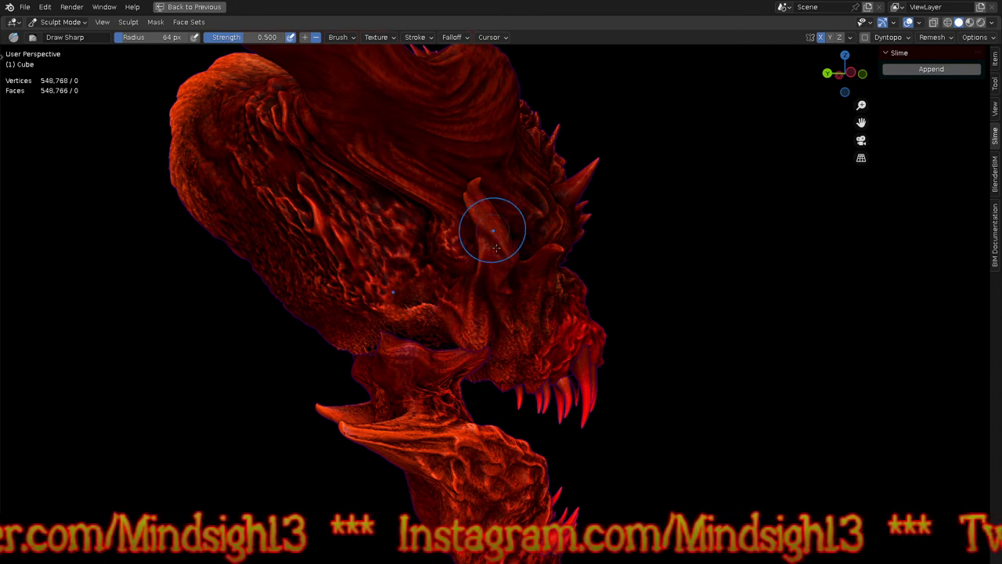
mouse_move(537, 350)
middle_mouse_down()
mouse_move(566, 365)
mouse_move(553, 347)
mouse_move(480, 328)
middle_mouse_up()
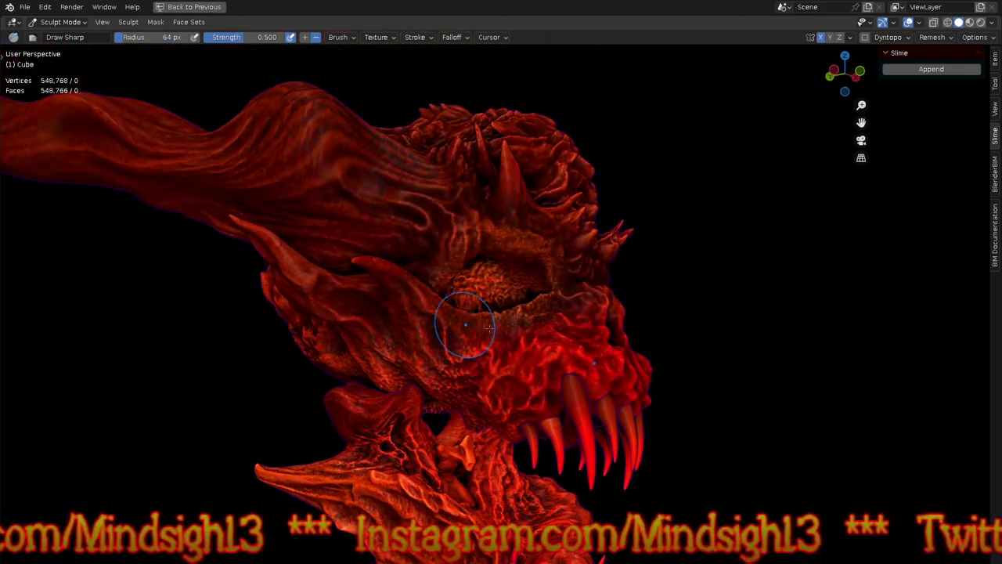
mouse_move(530, 246)
middle_mouse_down()
mouse_move(683, 251)
mouse_move(646, 336)
mouse_move(539, 345)
mouse_move(559, 358)
mouse_move(560, 326)
mouse_move(501, 340)
mouse_move(516, 383)
middle_mouse_up()
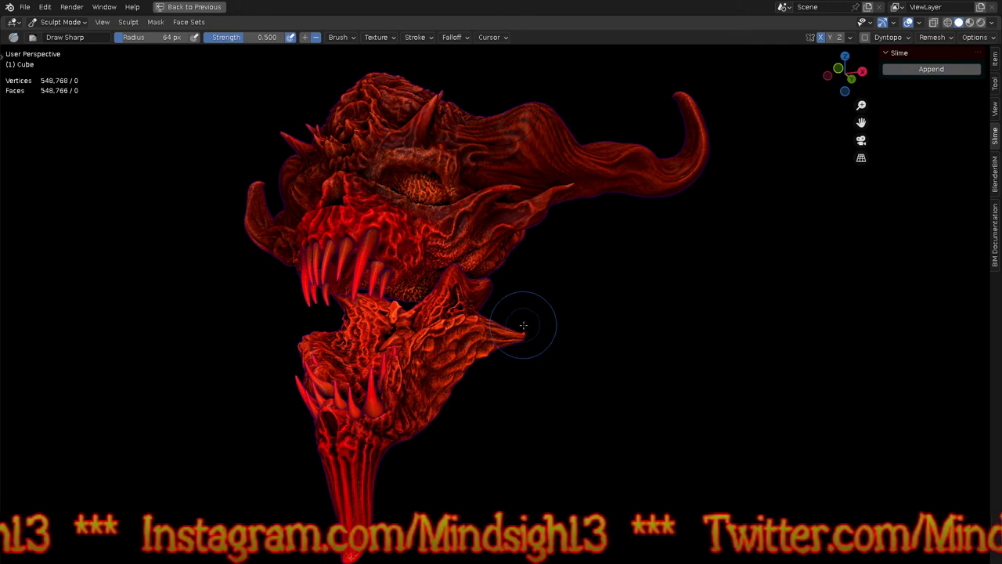
middle_click_drag(547, 350, 578, 367)
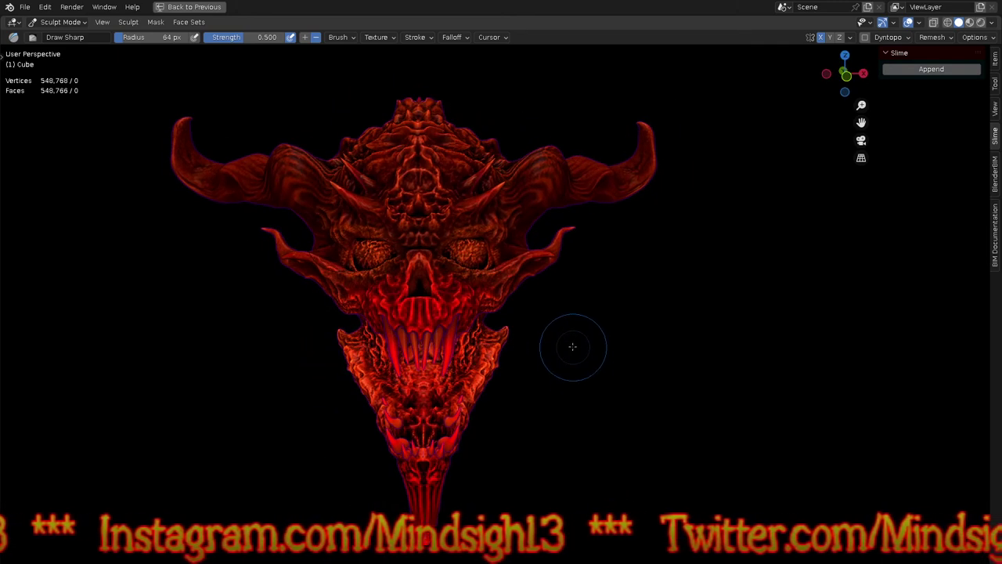
mouse_move(568, 345)
middle_mouse_down()
mouse_move(578, 377)
mouse_move(557, 375)
middle_mouse_up()
middle_click_drag(500, 330, 555, 274, "ctrl")
mouse_move(555, 281)
middle_mouse_down()
mouse_move(519, 293)
mouse_move(488, 197)
middle_mouse_up()
middle_click_drag(489, 241, 446, 229)
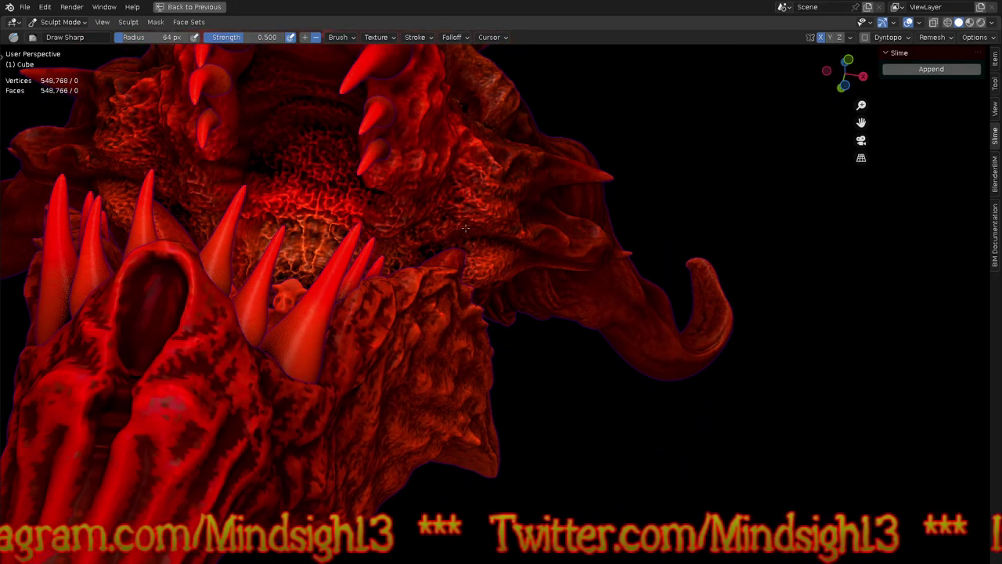
middle_click_drag(539, 259, 448, 246)
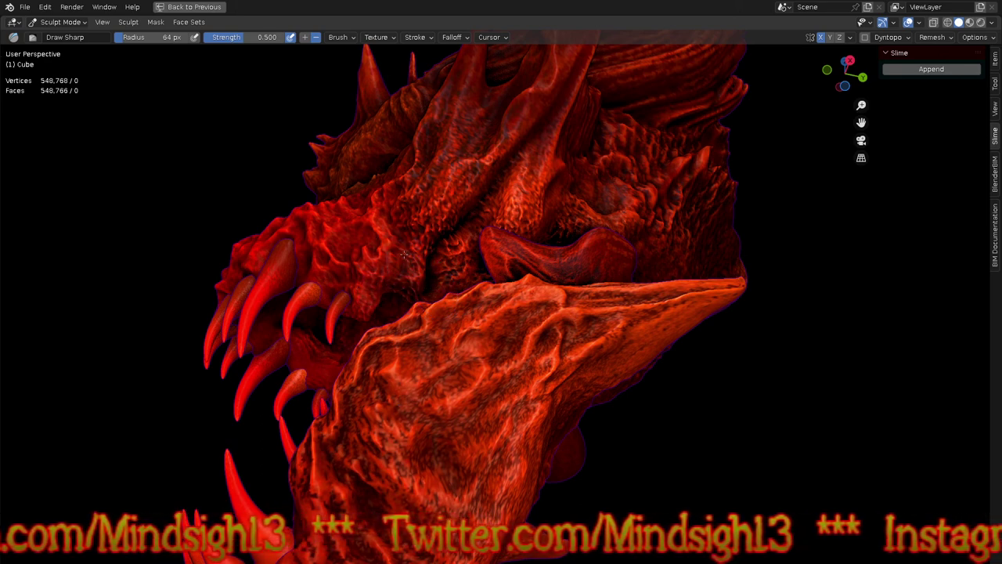
scroll(405, 255, "up", 6)
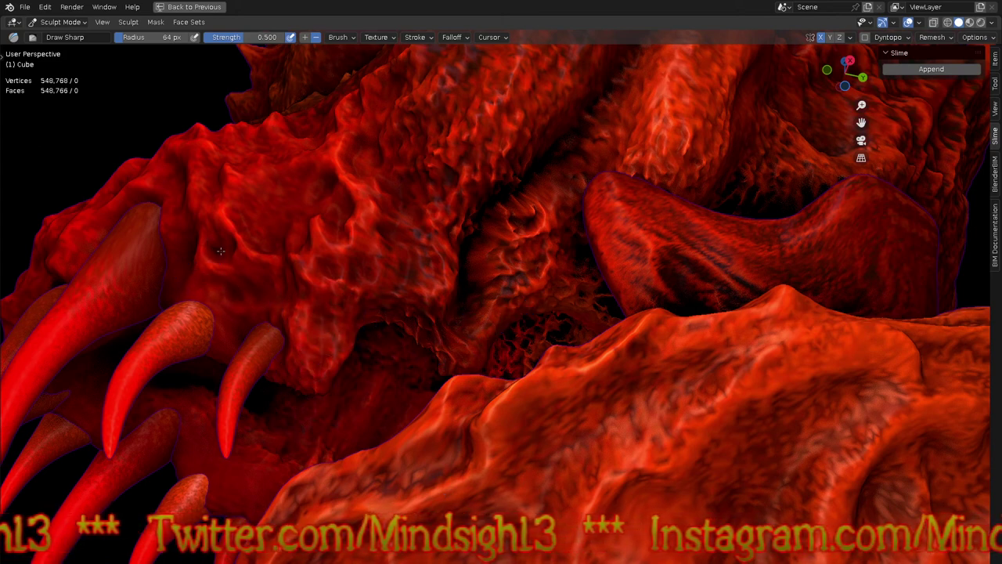
scroll(313, 257, "down", 6)
middle_click_drag(313, 257, 539, 364)
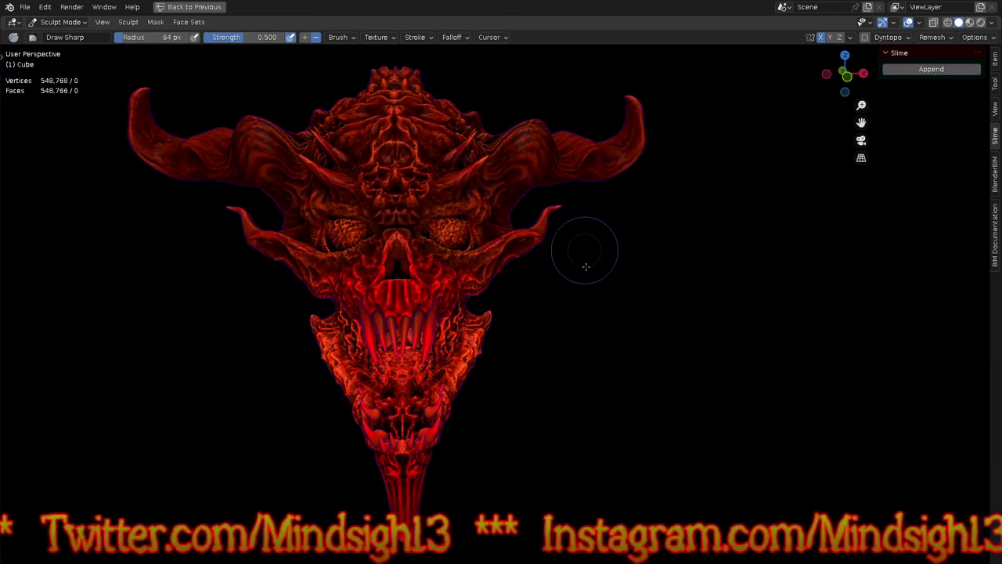
Step: Try pulling the hump on the large horn's base up into a pointed spike using Grab with a 98 px radius
middle_click_drag(584, 255, 611, 277, "shift")
scroll(584, 179, "up", 5)
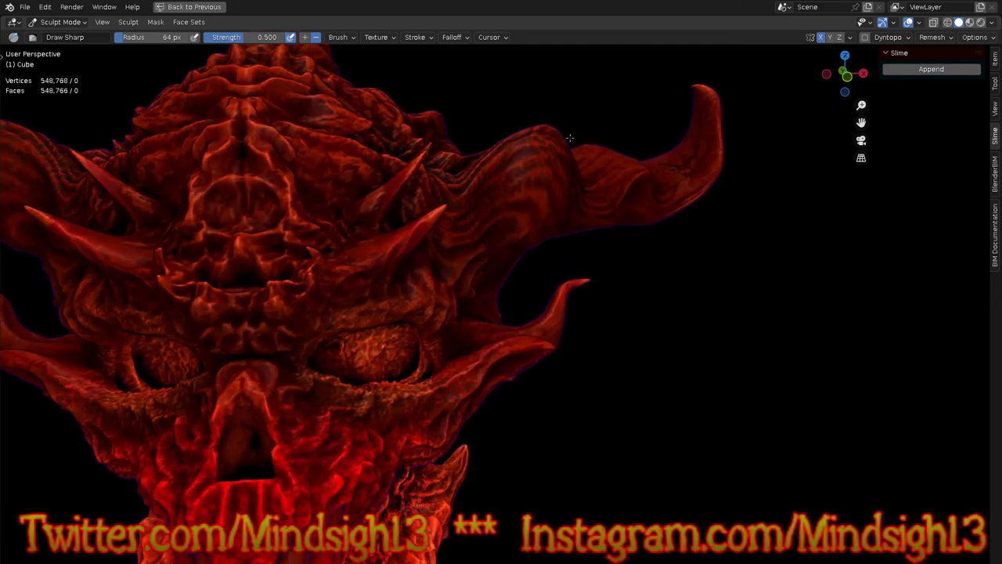
key("g")
key("f")
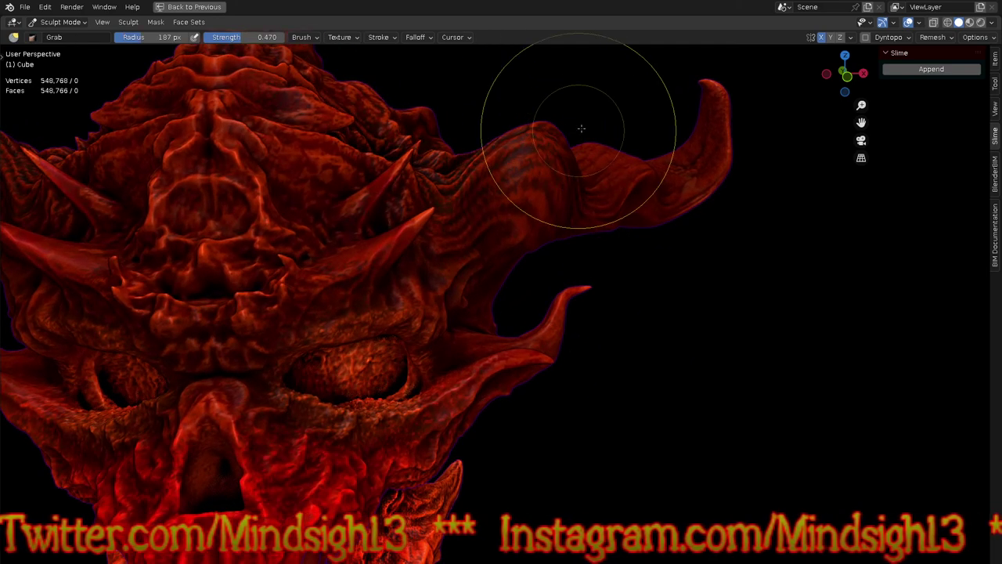
left_click(548, 121)
mouse_move(548, 121)
left_mouse_down()
mouse_move(544, 112)
mouse_move(580, 79)
left_mouse_up()
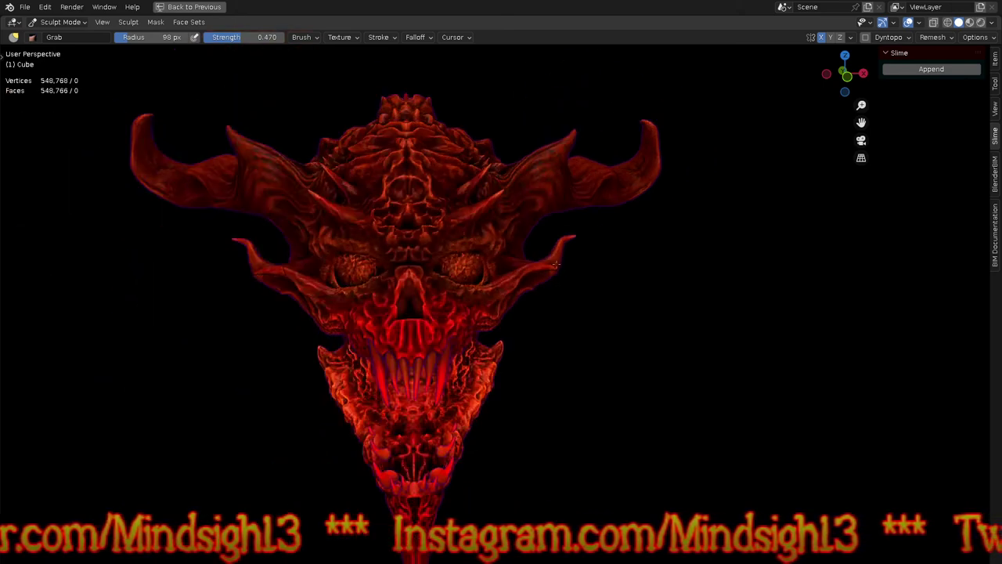
scroll(580, 278, "down", 3)
mouse_move(611, 293)
middle_mouse_down("shift")
mouse_move(569, 322)
mouse_move(565, 369)
mouse_move(562, 324)
mouse_move(462, 365)
mouse_move(593, 381)
mouse_move(593, 363)
middle_mouse_up("shift")
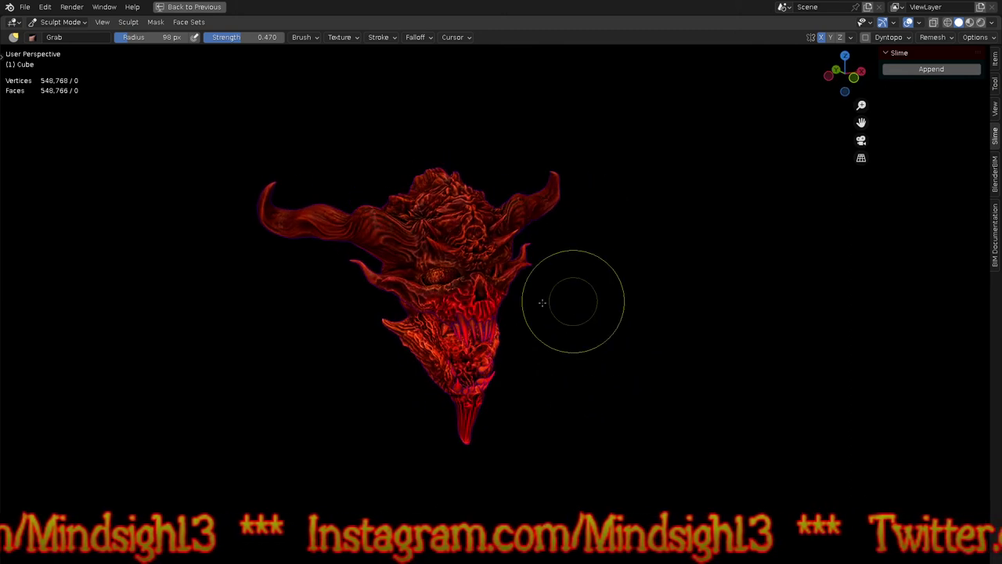
Step: Sharpen the ridge along the brow horn above the eye with the Draw Sharp brush at 64 px radius
scroll(559, 299, "up", 5)
scroll(497, 208, "up", 2)
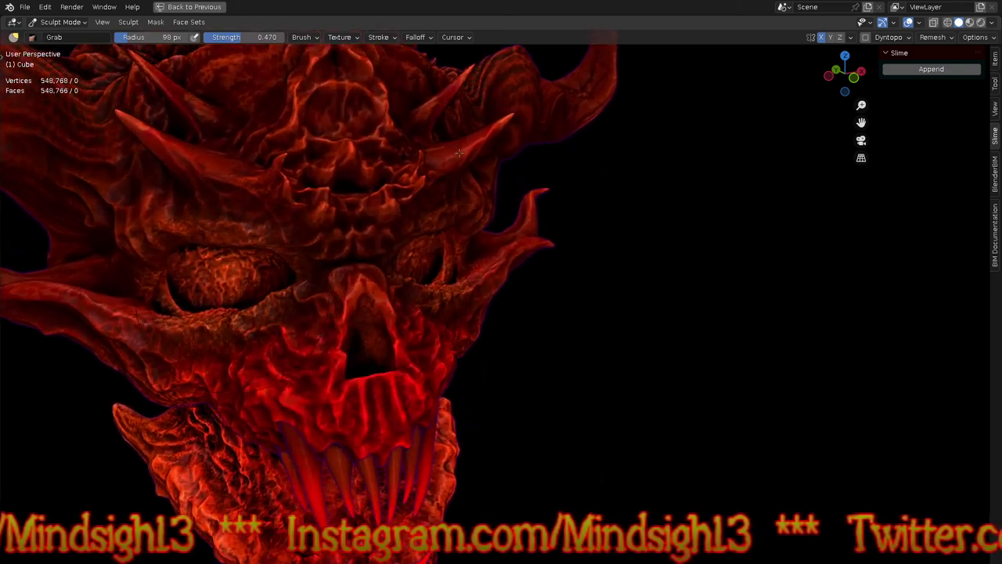
scroll(459, 153, "up", 3)
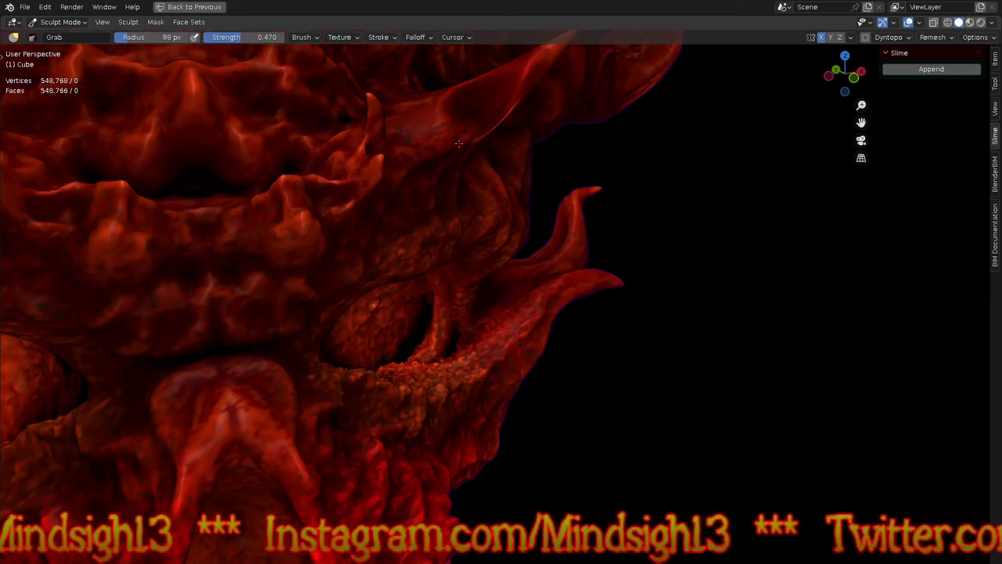
key("q")
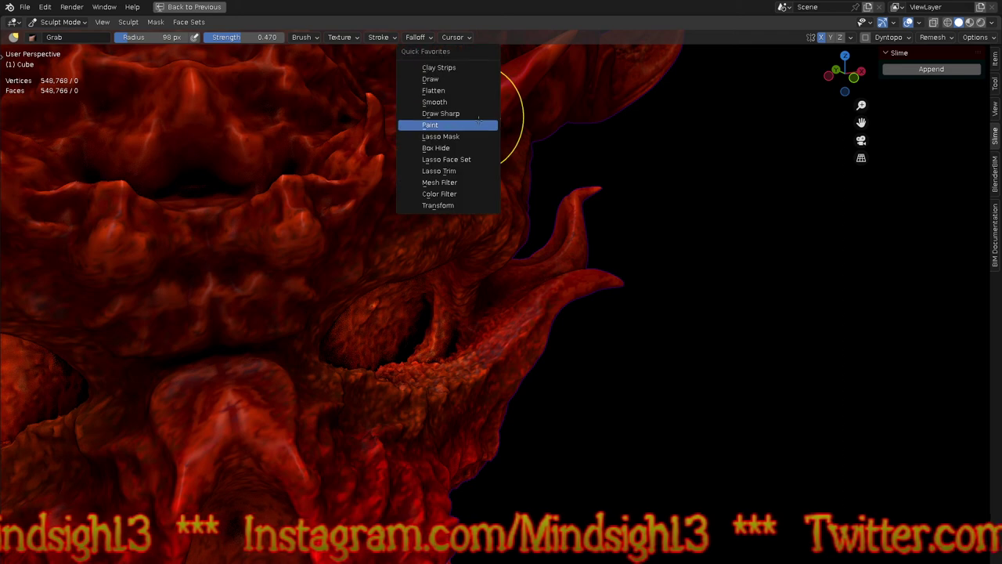
left_click(475, 113)
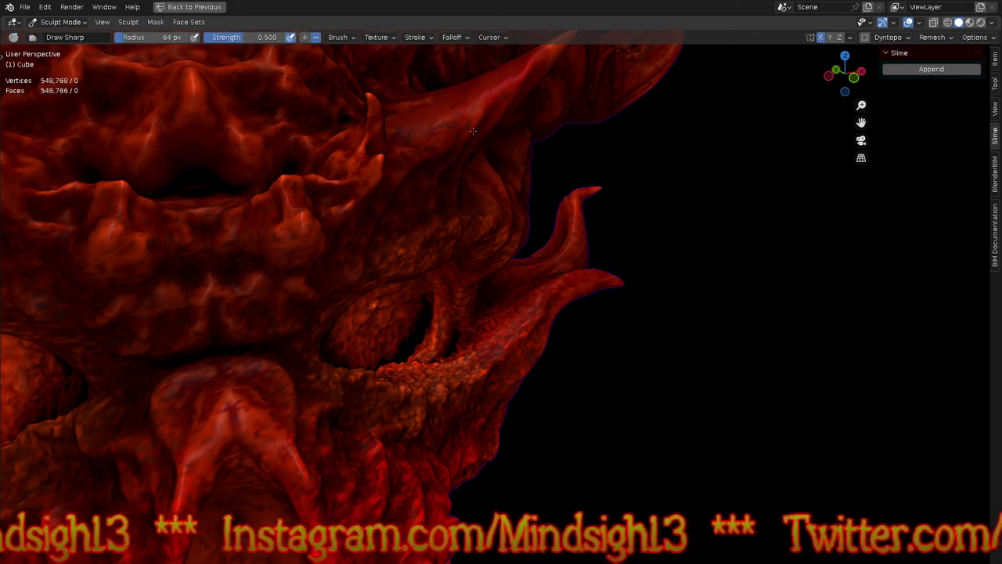
left_click_drag(497, 100, 518, 67)
Step: Examine the eye socket and brow up close, and check the whole demon head from the front
middle_click_drag(575, 158, 493, 123)
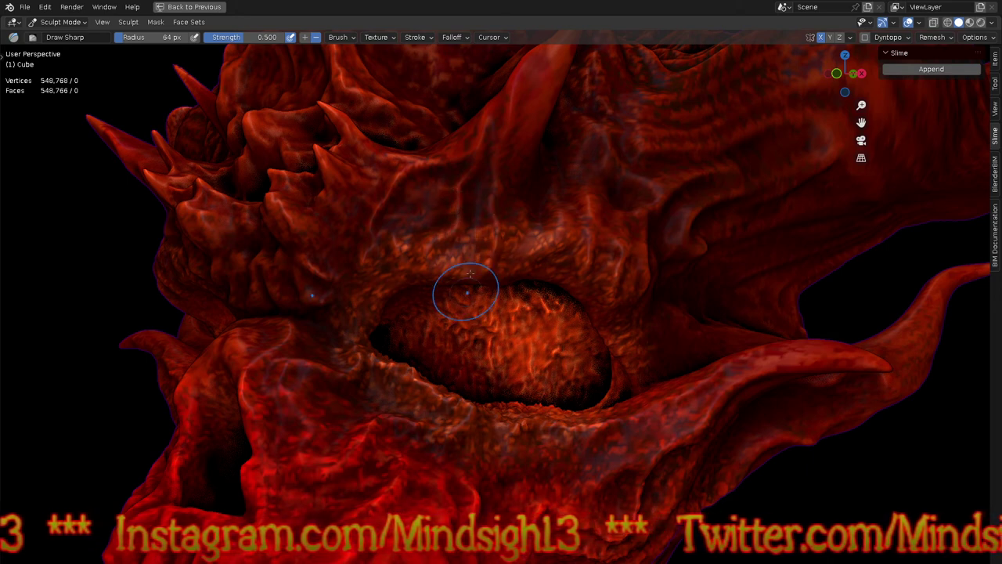
middle_click_drag(468, 302, 462, 288)
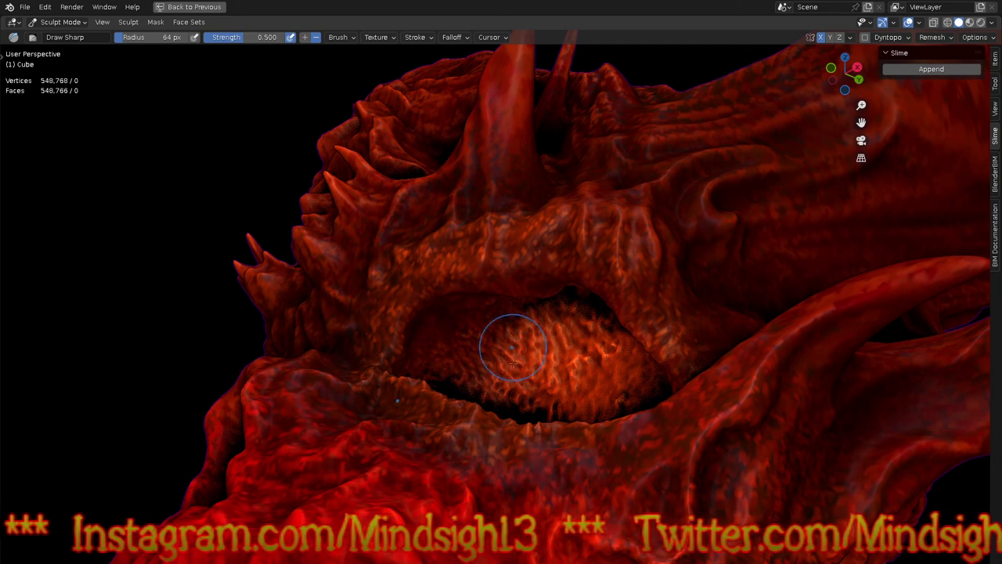
middle_click_drag(517, 352, 542, 279)
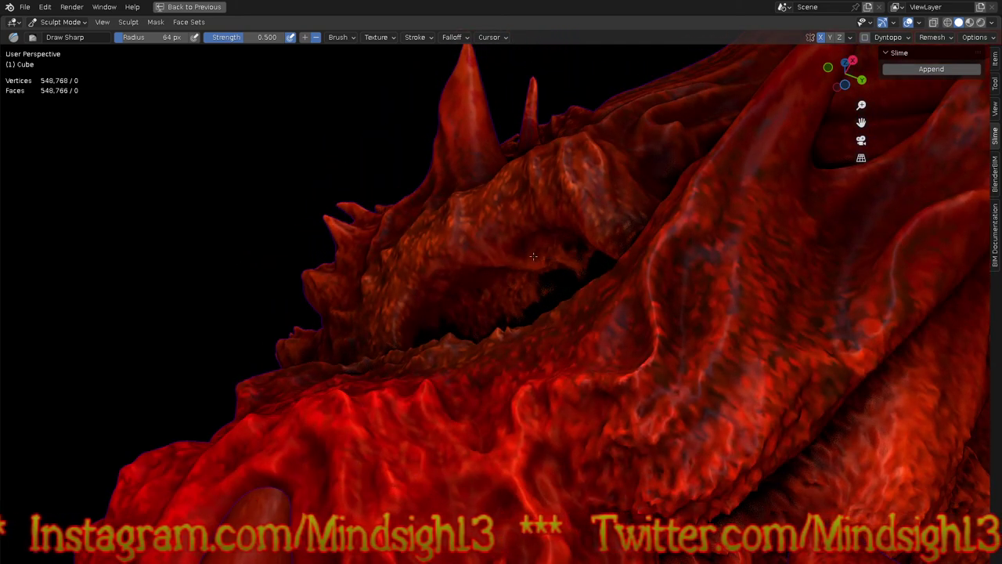
mouse_move(488, 325)
middle_mouse_down()
mouse_move(538, 314)
mouse_move(592, 365)
mouse_move(600, 358)
mouse_move(513, 332)
mouse_move(564, 365)
mouse_move(533, 327)
mouse_move(497, 347)
mouse_move(504, 321)
mouse_move(497, 329)
mouse_move(517, 347)
mouse_move(502, 288)
middle_mouse_up()
scroll(489, 352, "down", 2)
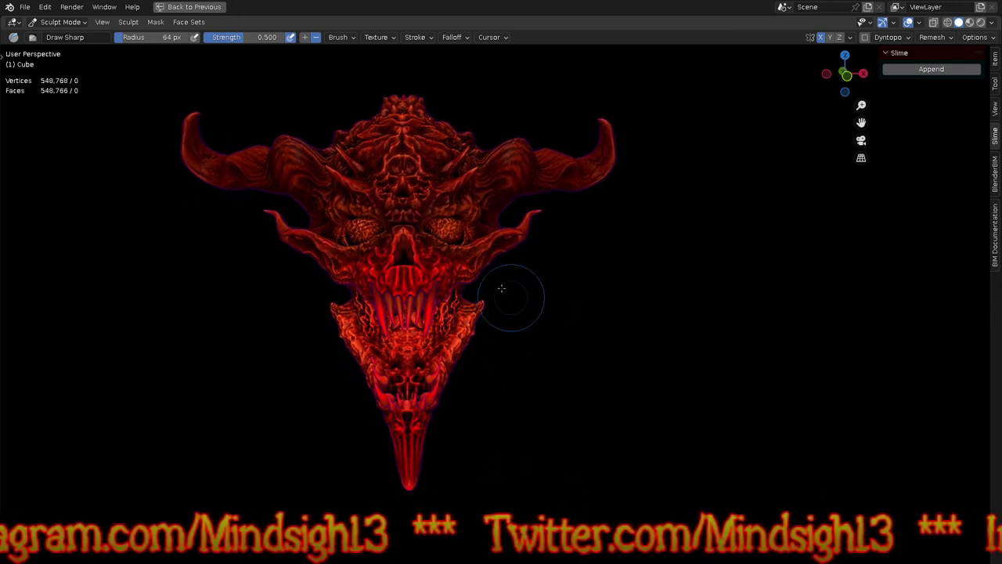
middle_click_drag(507, 402, 510, 392)
scroll(451, 327, "up", 2)
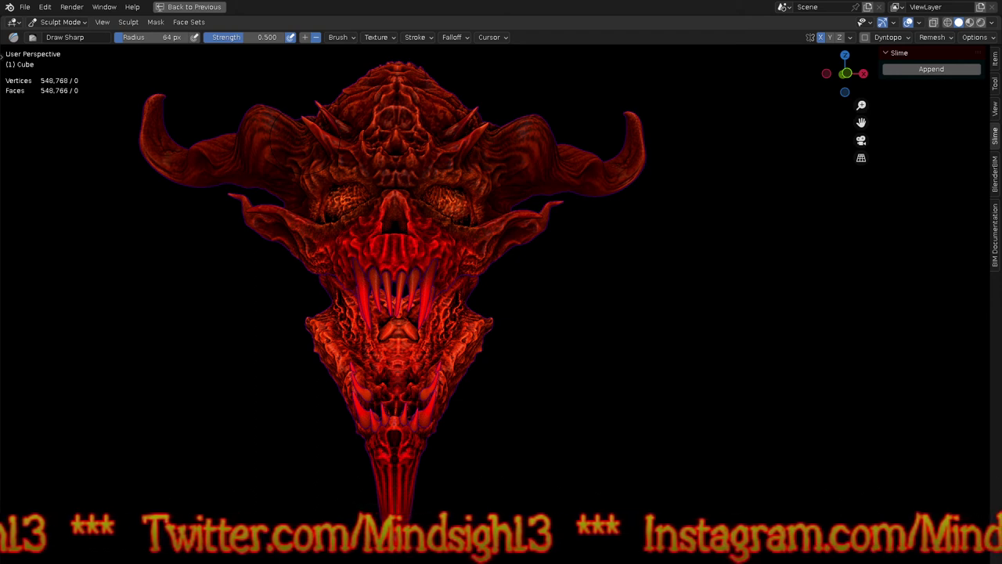
Step: Show the demon head in Material Preview shading with Scene Lights enabled and the blue-sky, grassy-field environment as the HDRI
left_click(970, 22)
mouse_move(635, 222)
middle_mouse_down()
mouse_move(634, 250)
mouse_move(639, 188)
mouse_move(643, 197)
middle_mouse_up()
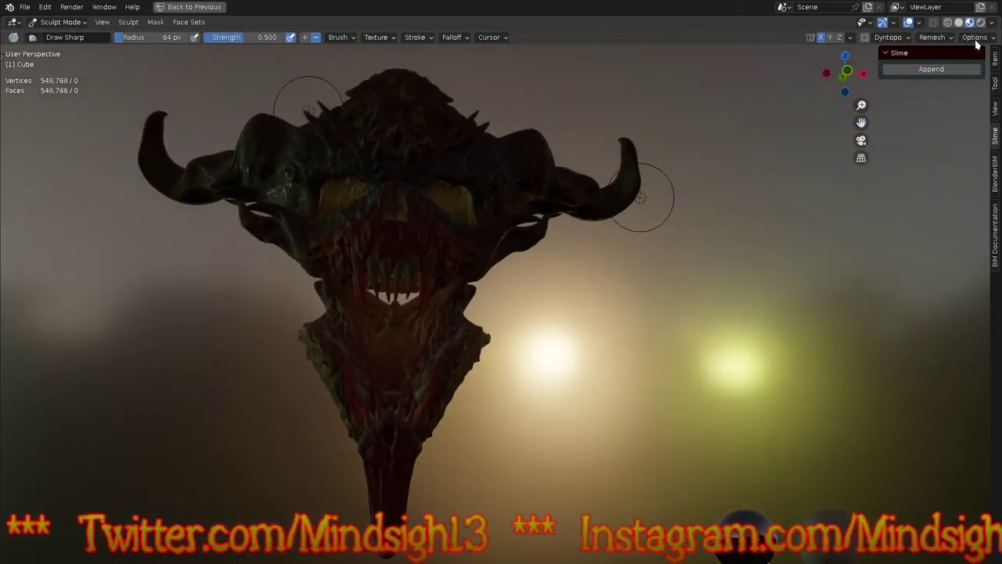
left_click(994, 22)
left_click(859, 78)
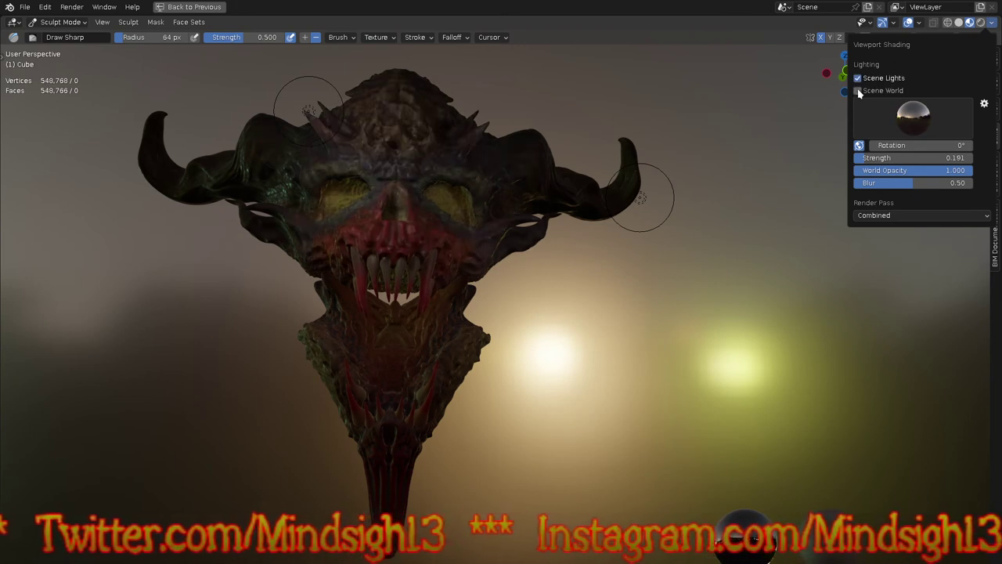
left_click(899, 130)
left_click(918, 160)
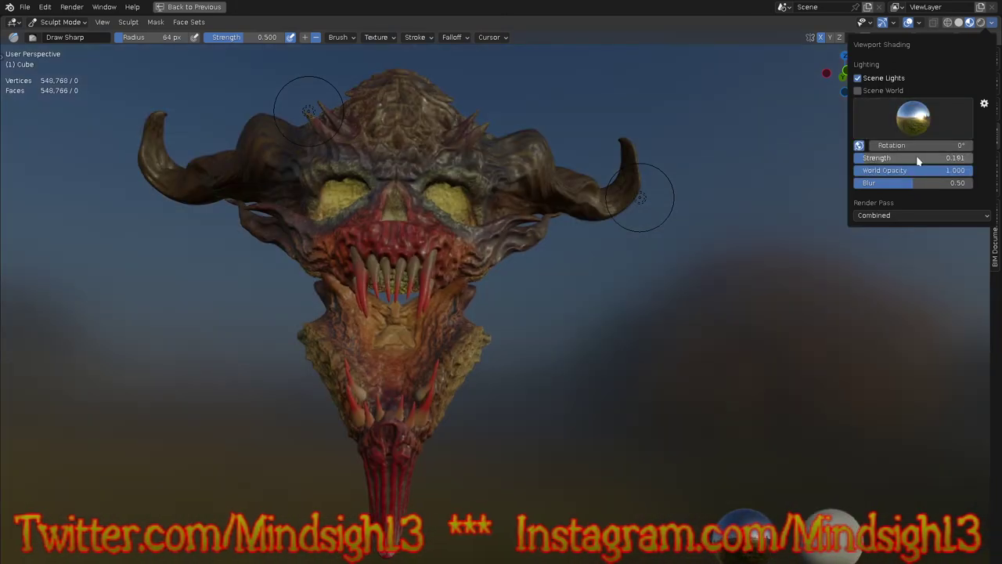
Step: Set the preview environment's World Opacity to 0, Blur to 1.00 and Strength to 0.087
left_click_drag(914, 170, 759, 186)
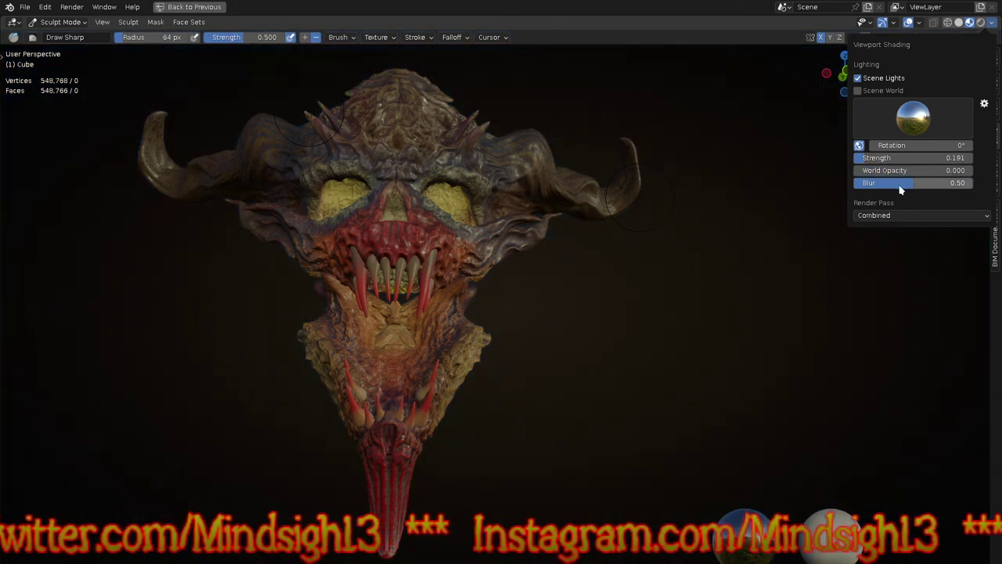
left_click_drag(900, 186, 978, 184)
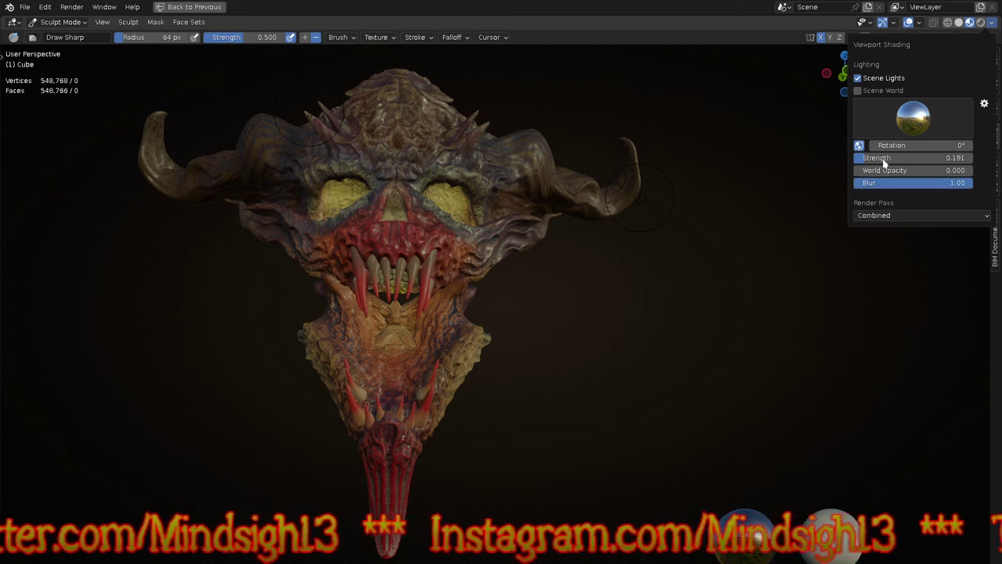
mouse_move(880, 161)
left_mouse_down()
mouse_move(951, 160)
mouse_move(860, 162)
left_mouse_up()
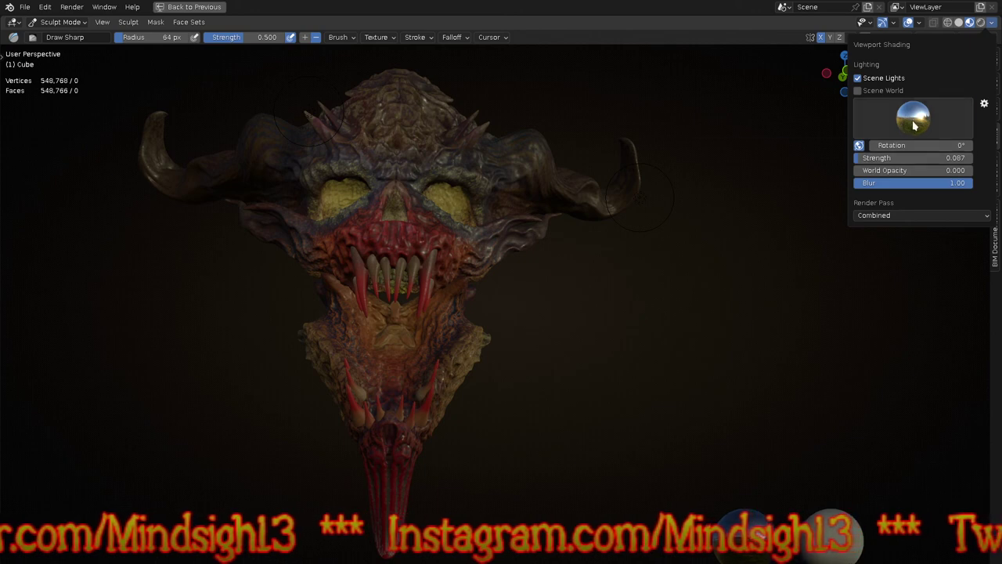
Step: Change the preview environment to the leafy green forest HDRI and check the head from the front
left_click(911, 119)
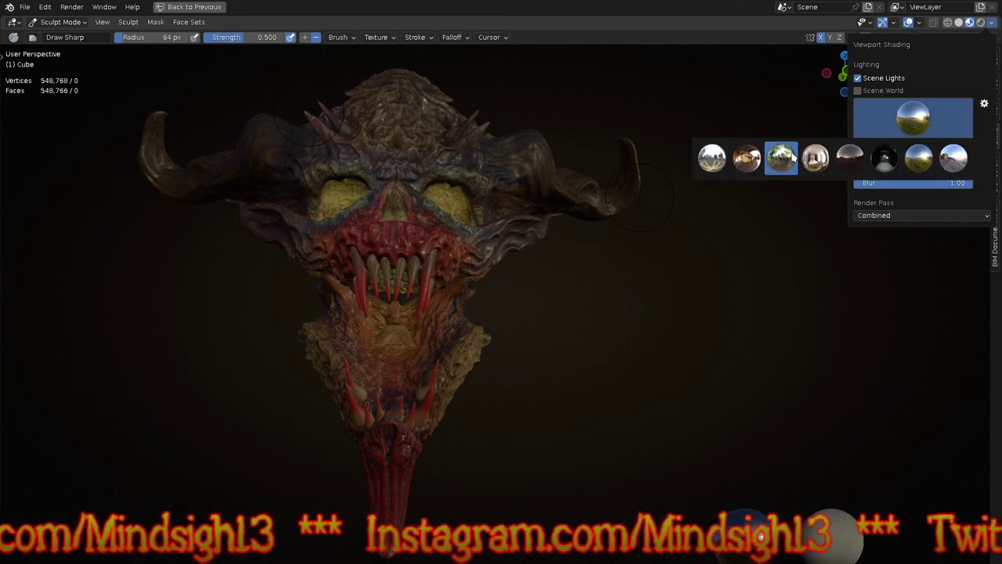
left_click(781, 158)
middle_click_drag(704, 307, 716, 264)
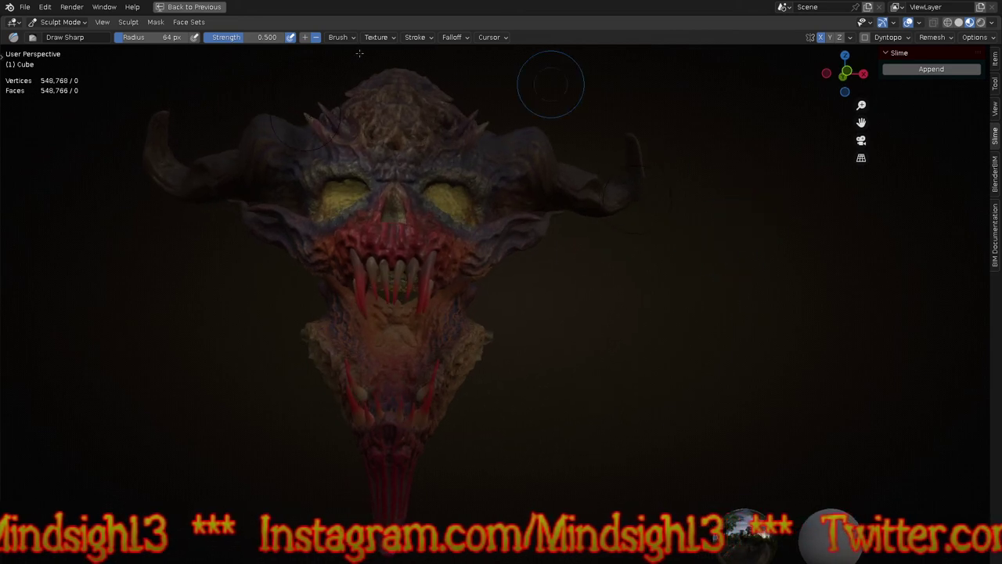
Step: Restore the full Shading layout and set the Noise Texture node's Roughness to 0.109 and Distortion to 1.400
left_click(208, 8)
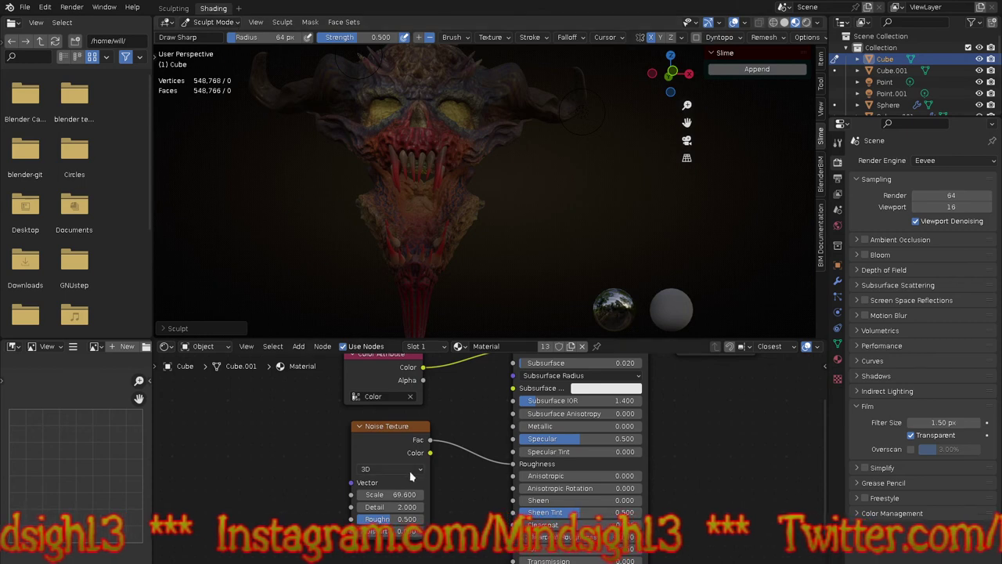
middle_click_drag(444, 478, 451, 449)
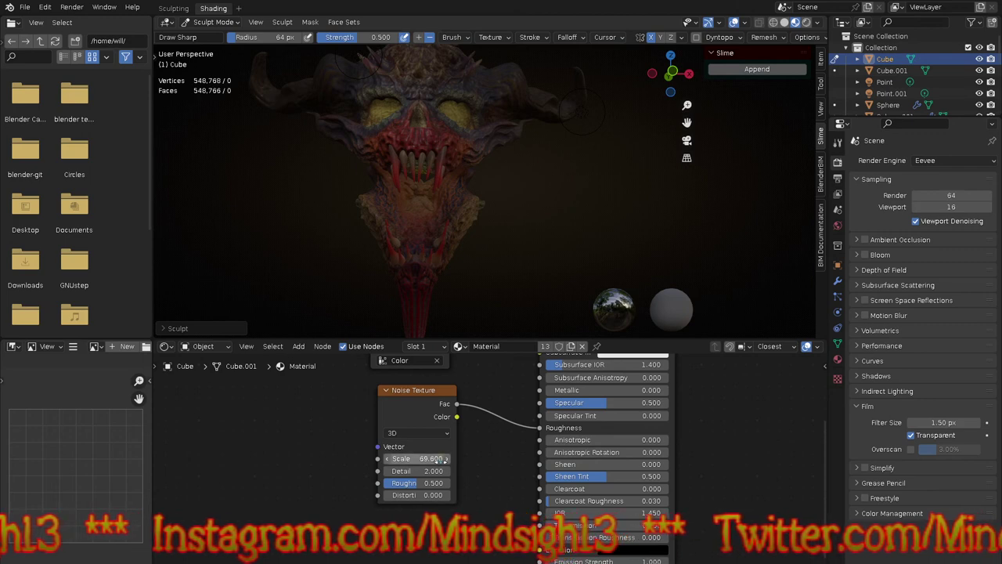
mouse_move(418, 483)
left_mouse_down()
mouse_move(395, 483)
mouse_move(411, 495)
left_mouse_up()
middle_click_drag(417, 544, 426, 458)
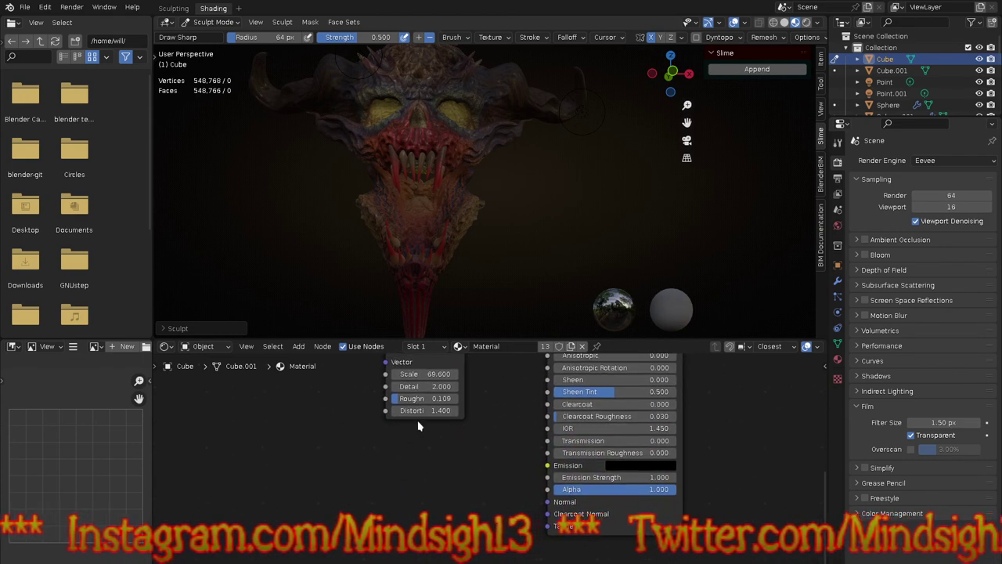
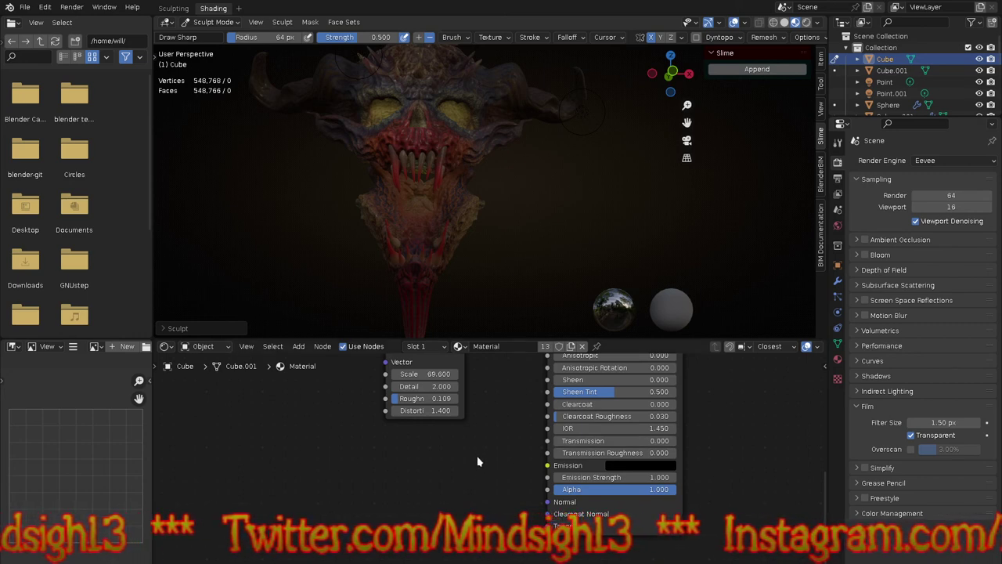
Step: Move the Color Attribute node away from the shader and insert a MixRGB node into its link to Base Color
middle_click_drag(478, 470, 578, 465)
left_click_drag(501, 427, 285, 399)
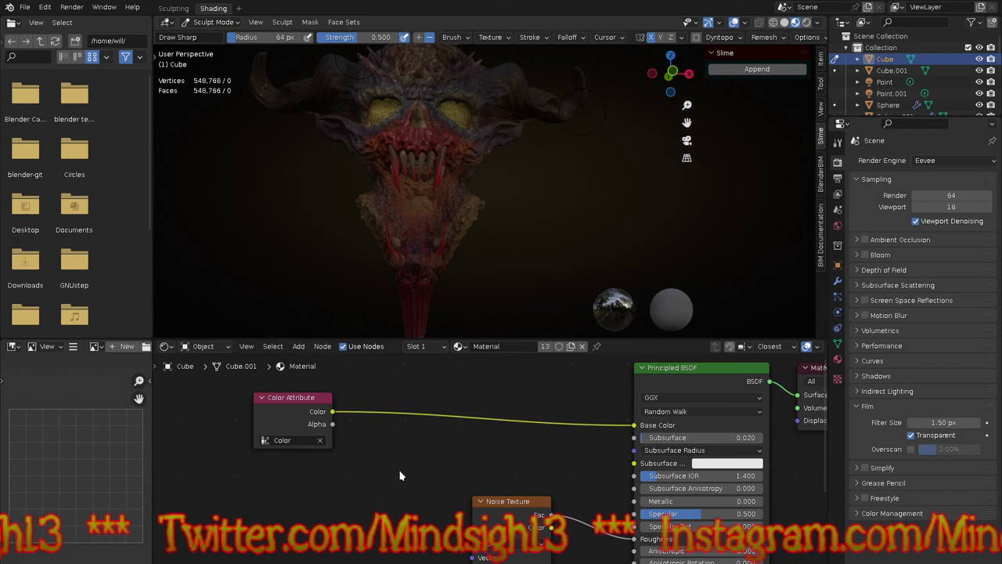
key("shift+a")
mouse_move(411, 523)
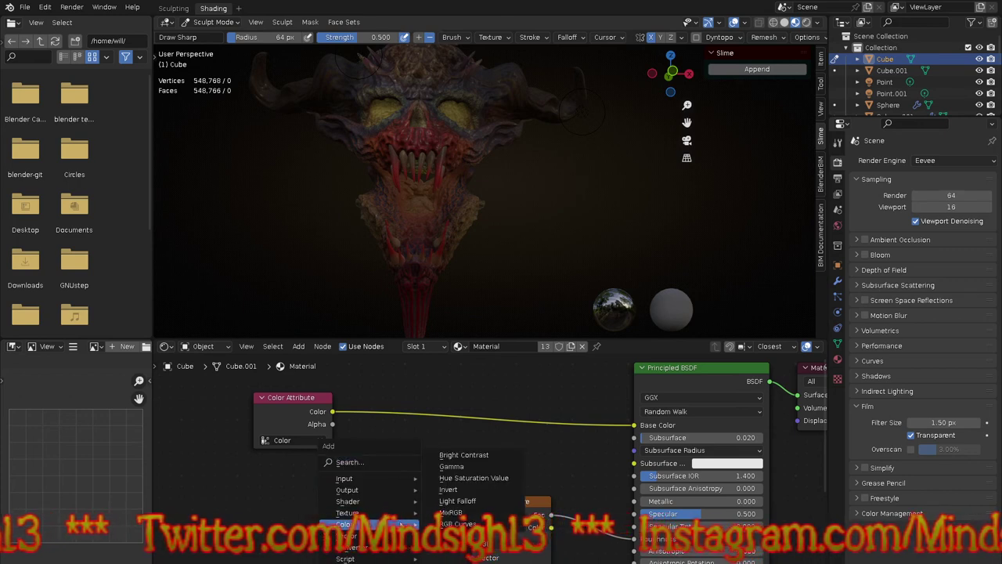
left_click(450, 512)
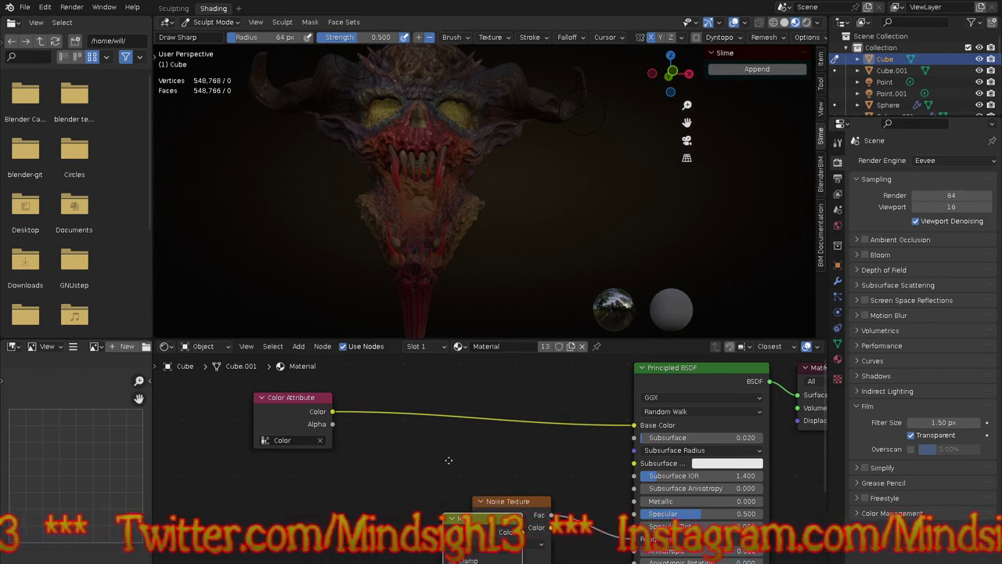
left_click(470, 396)
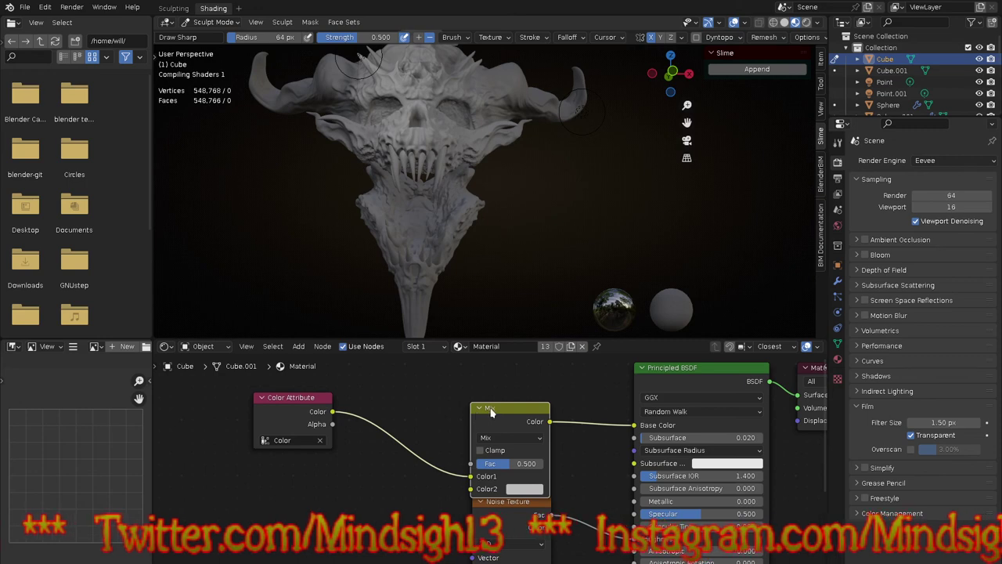
Step: Set the Mix node's blend mode to Multiply and check the effect on the face and teeth
mouse_move(509, 276)
middle_mouse_down()
mouse_move(548, 227)
mouse_move(483, 180)
middle_mouse_up()
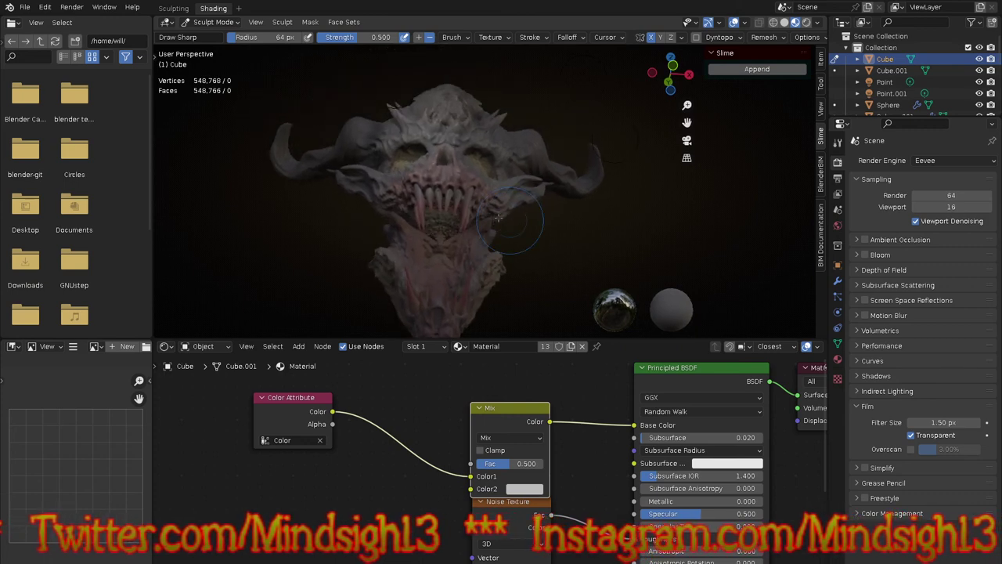
scroll(479, 145, "up", 4)
mouse_move(479, 147)
middle_mouse_down()
mouse_move(474, 185)
mouse_move(487, 177)
middle_mouse_up()
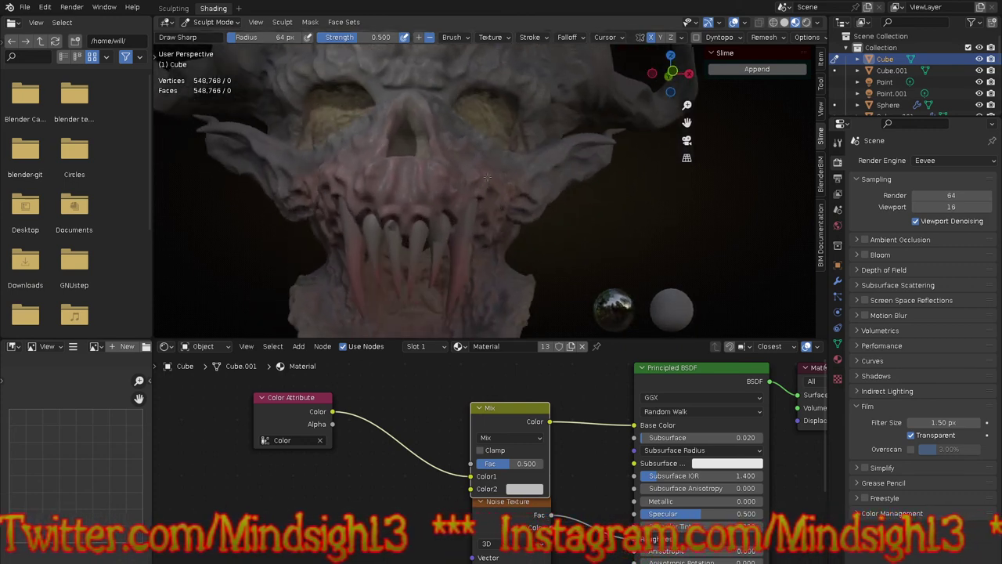
left_click(525, 437)
left_click(523, 396)
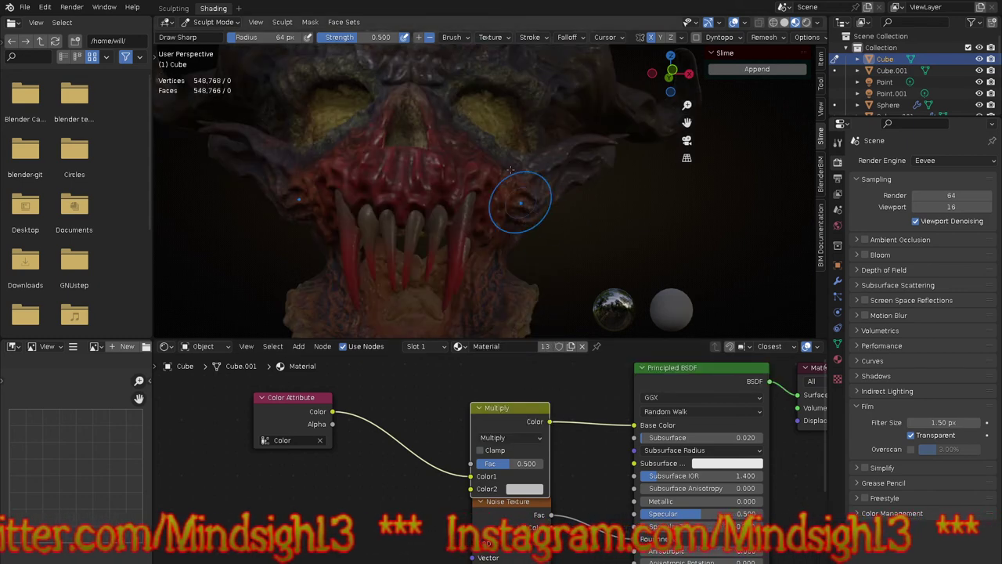
scroll(519, 199, "down", 2)
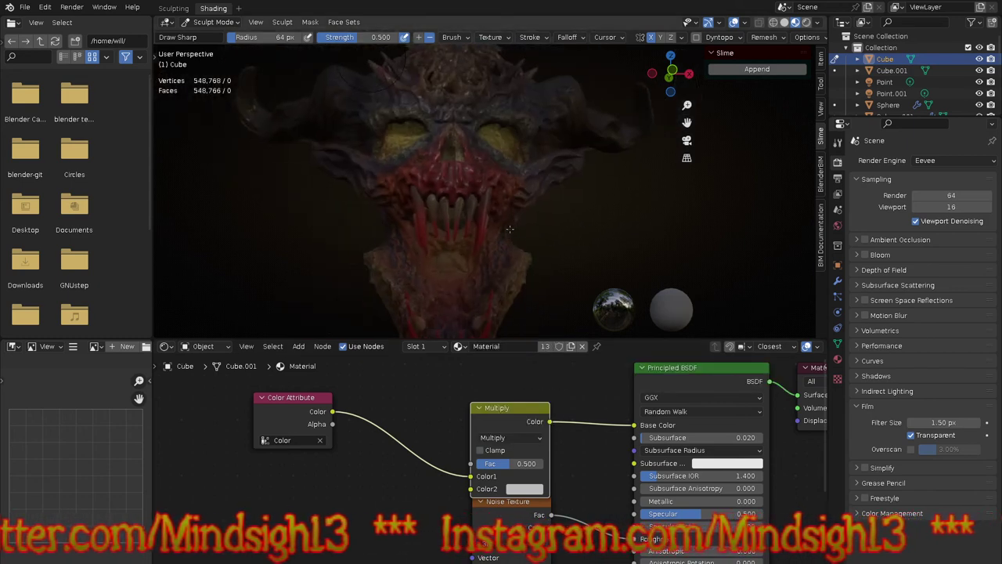
Step: Set the Multiply node's Color2 to a dark, fully saturated red and its factor to 0.801
left_click(517, 490)
left_click_drag(554, 385, 549, 415)
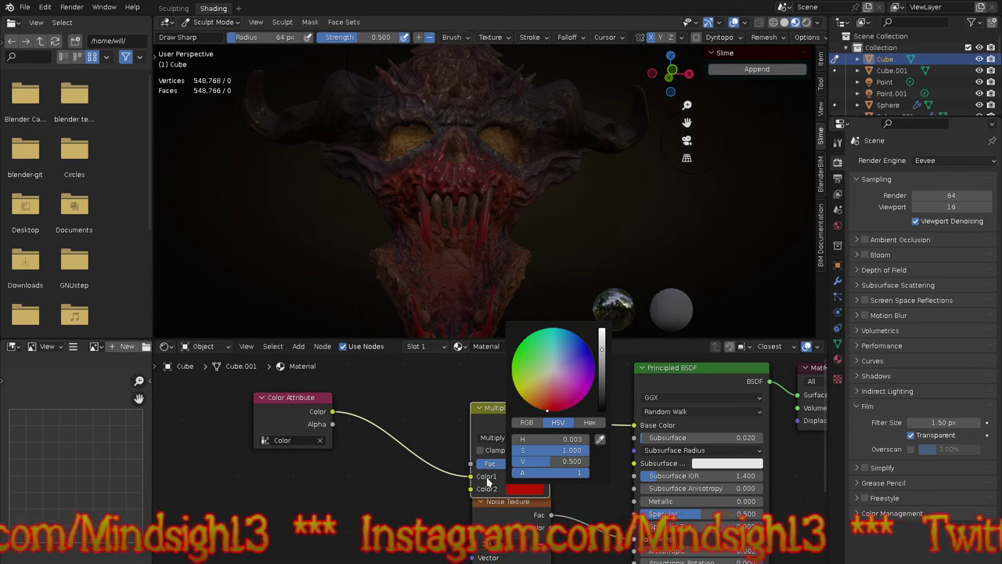
left_click(603, 374)
left_click_drag(603, 375, 605, 376)
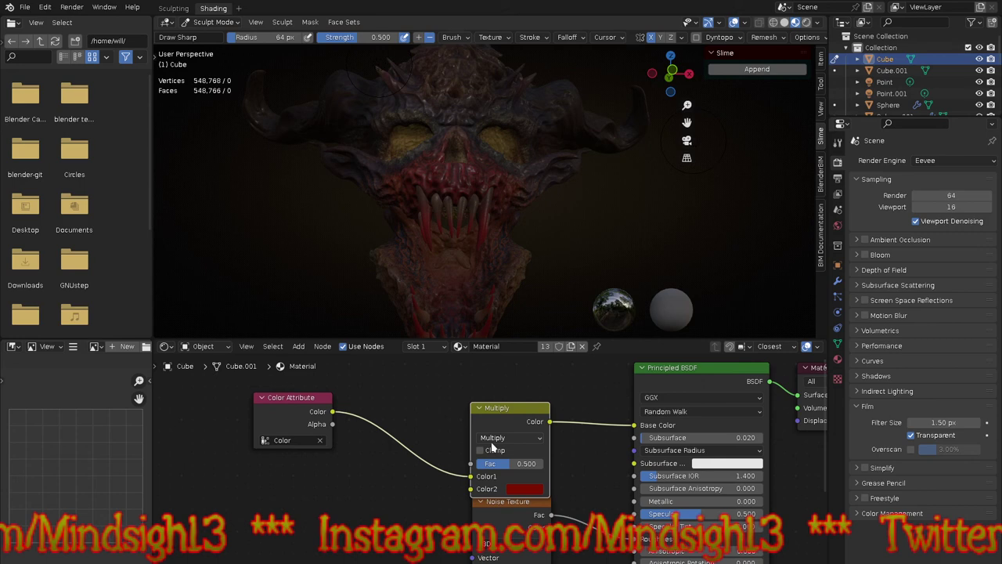
left_click_drag(523, 468, 539, 466)
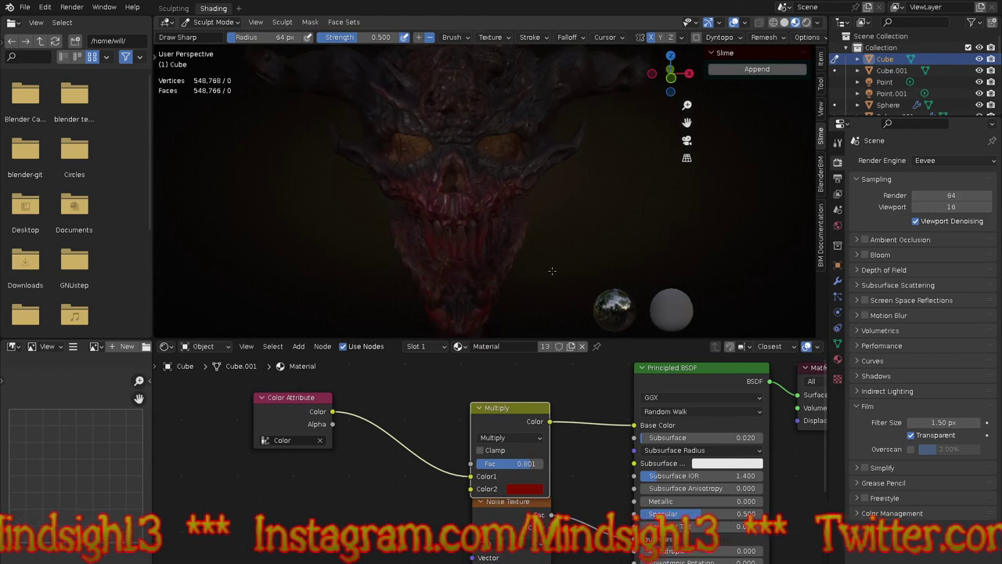
Step: Switch the viewport to Rendered shading and check the tinted head from an angle and the front
middle_click_drag(550, 253, 559, 246)
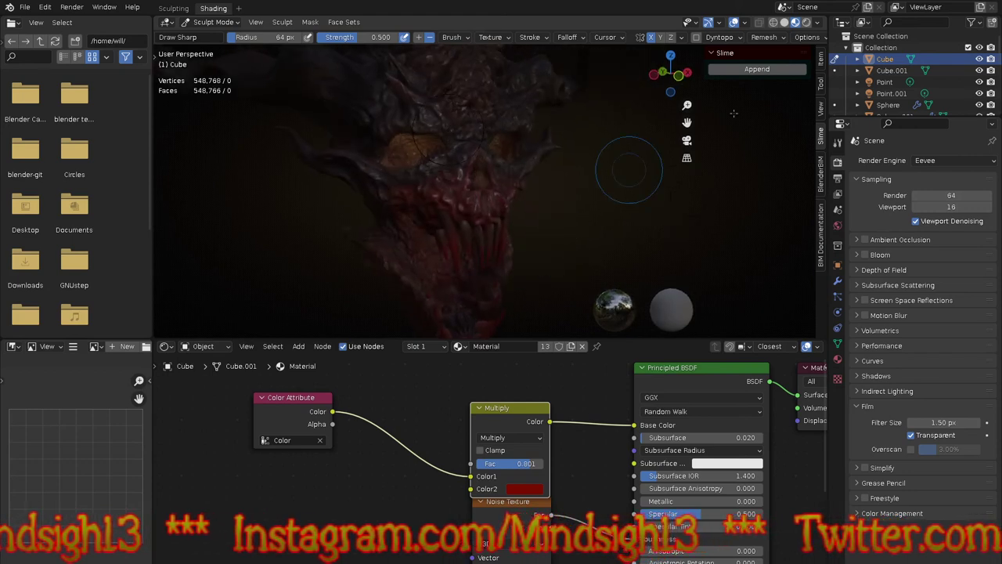
left_click(807, 22)
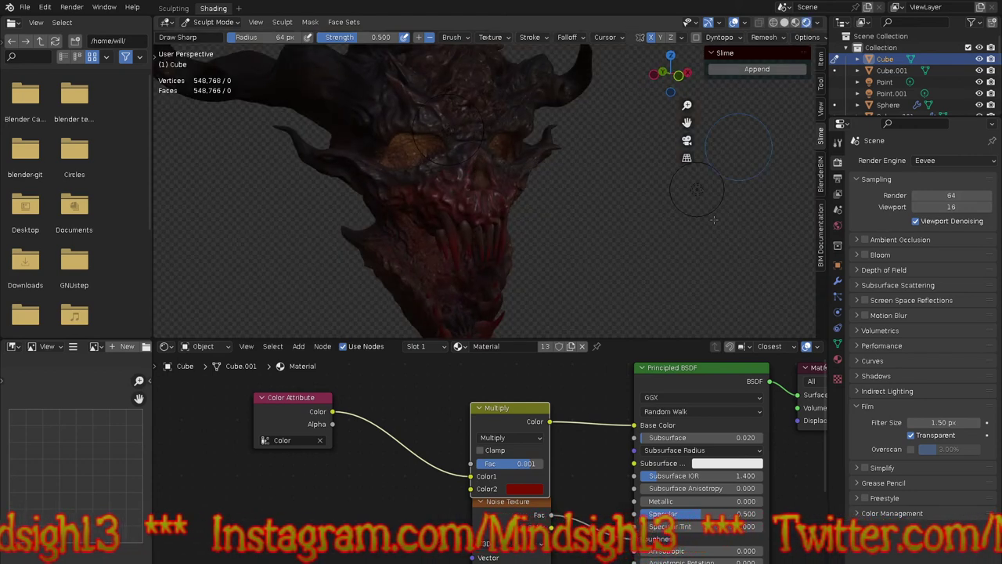
mouse_move(655, 209)
middle_mouse_down()
mouse_move(631, 180)
mouse_move(391, 125)
mouse_move(364, 138)
mouse_move(644, 252)
mouse_move(664, 220)
middle_mouse_up()
Step: Set the Principled BSDF's Clearcoat to 1.000 and check the glossy highlights on the head
middle_click_drag(577, 455, 531, 471)
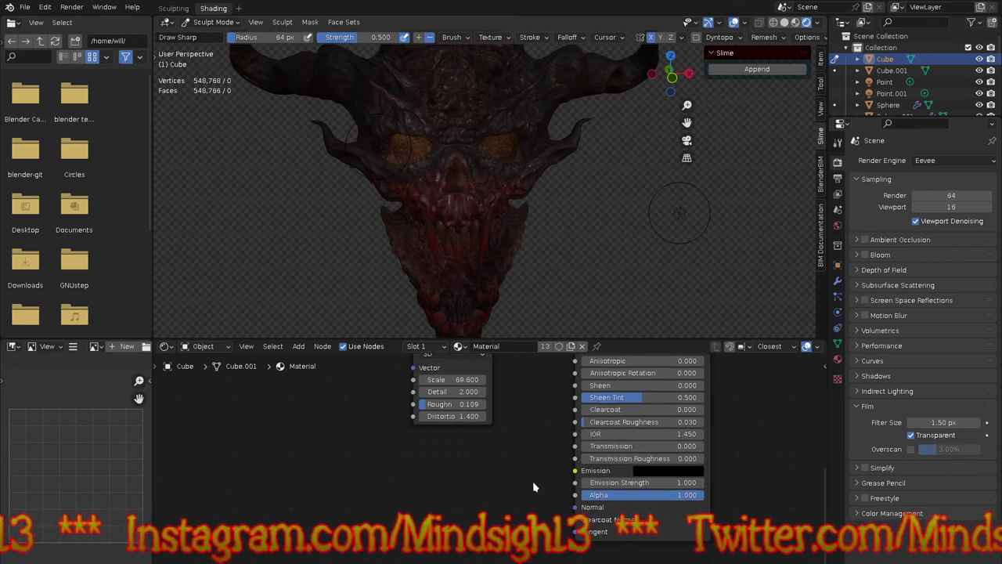
left_click_drag(627, 409, 753, 422)
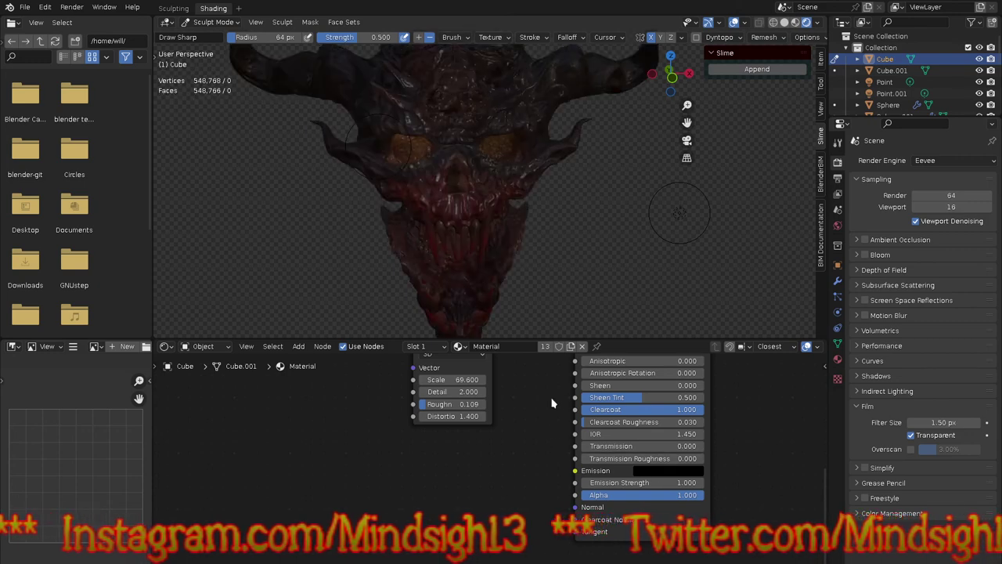
middle_click_drag(555, 252, 584, 297)
Step: Set the Principled BSDF's Subsurface Color to a dark crimson
middle_click_drag(551, 391, 532, 487)
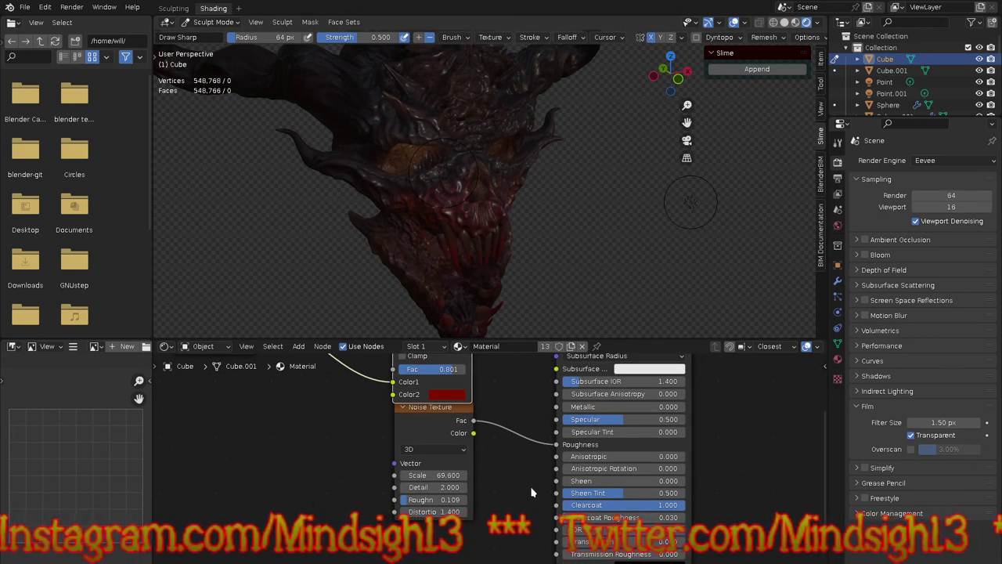
middle_click_drag(536, 405, 517, 481)
left_click(631, 443)
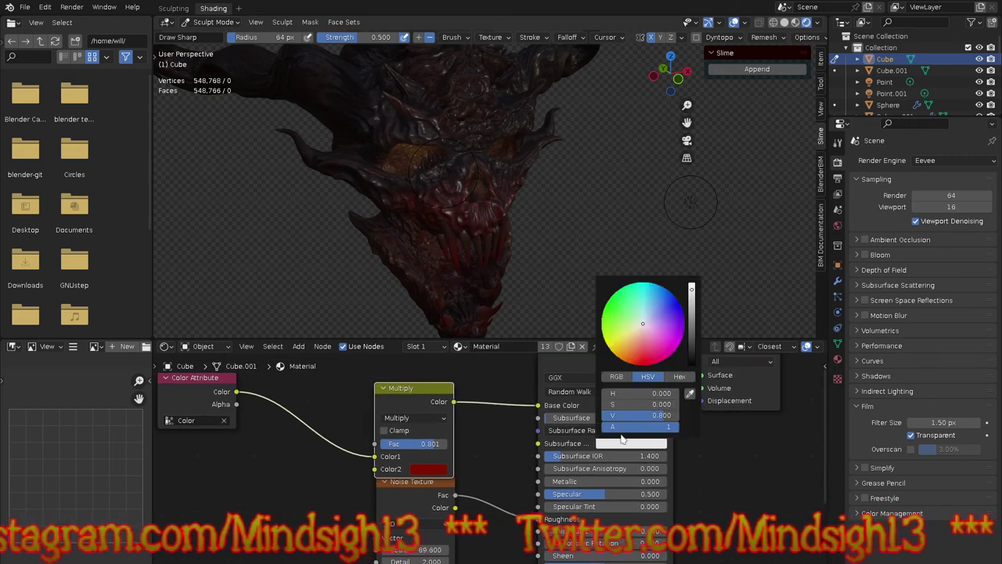
left_click(641, 348)
left_click_drag(640, 344, 639, 346)
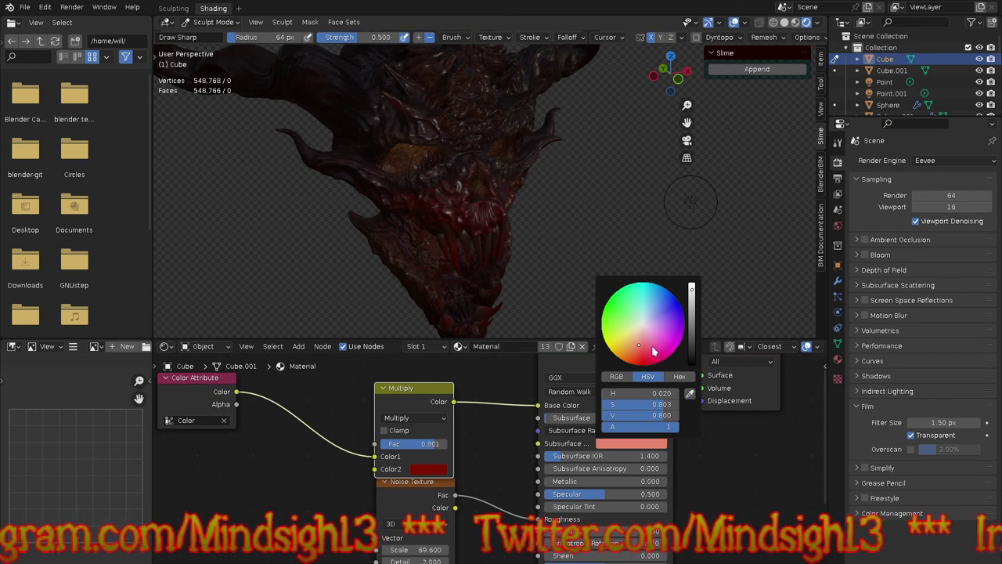
left_click(648, 354)
left_click_drag(648, 350, 651, 359)
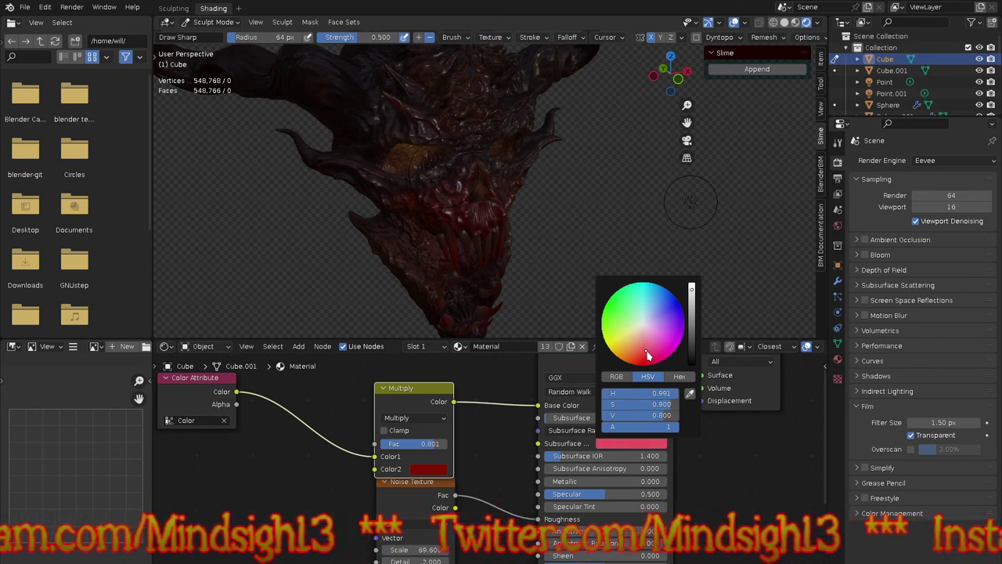
left_click(690, 329)
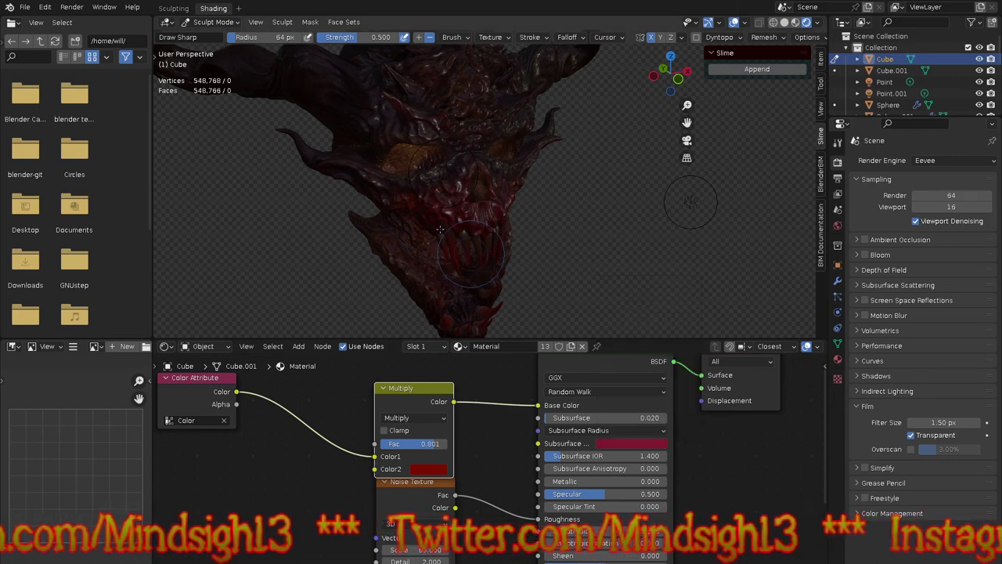
Step: Return to the Sculpting workspace, switch to Rendered shading and turn the head to face the front
left_click(175, 8)
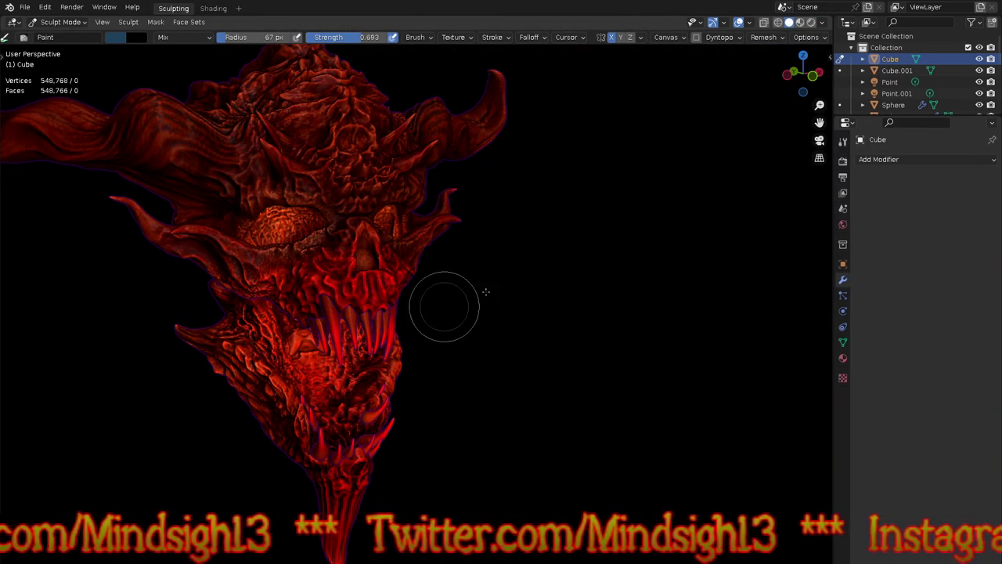
left_click(812, 22)
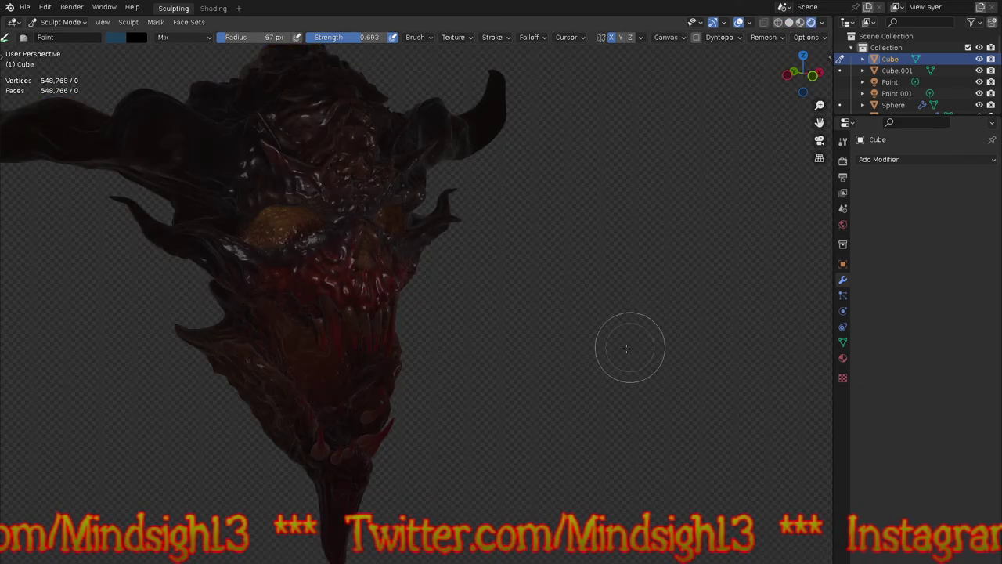
mouse_move(608, 362)
middle_mouse_down()
mouse_move(559, 332)
mouse_move(568, 332)
middle_mouse_up()
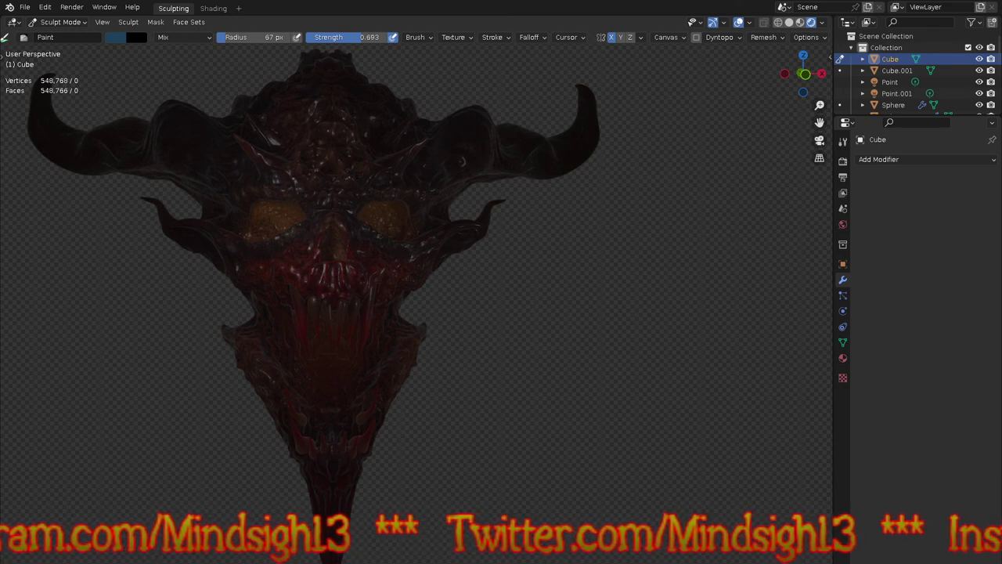
Step: Switch from Sculpt Mode to Object Mode and add a Sun light beside the head
mouse_move(623, 399)
middle_mouse_down()
mouse_move(564, 317)
mouse_move(363, 367)
mouse_move(653, 345)
mouse_move(624, 347)
middle_mouse_up()
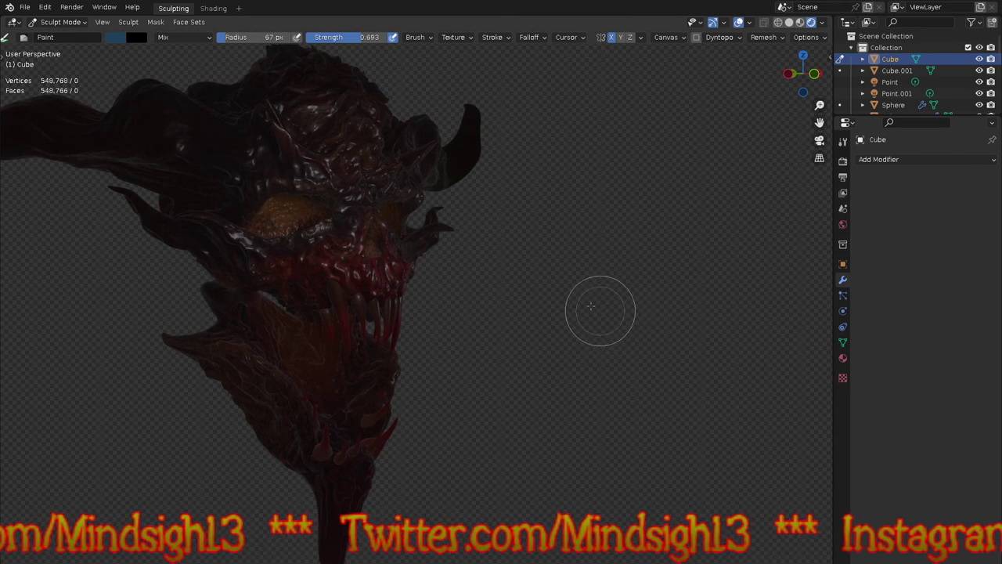
key("ctrl+Tab")
left_click(508, 309)
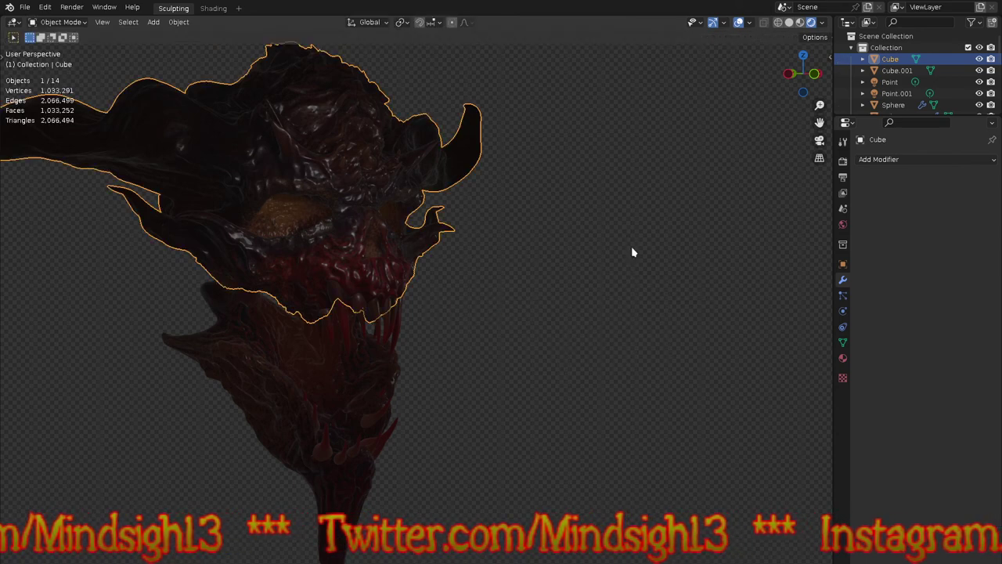
key("shift+a")
mouse_move(689, 159)
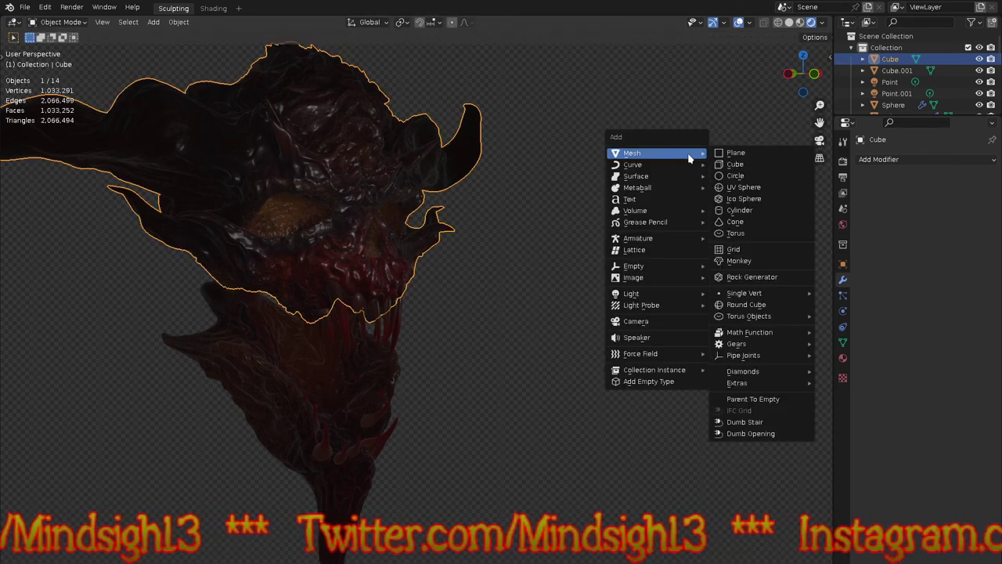
mouse_move(696, 297)
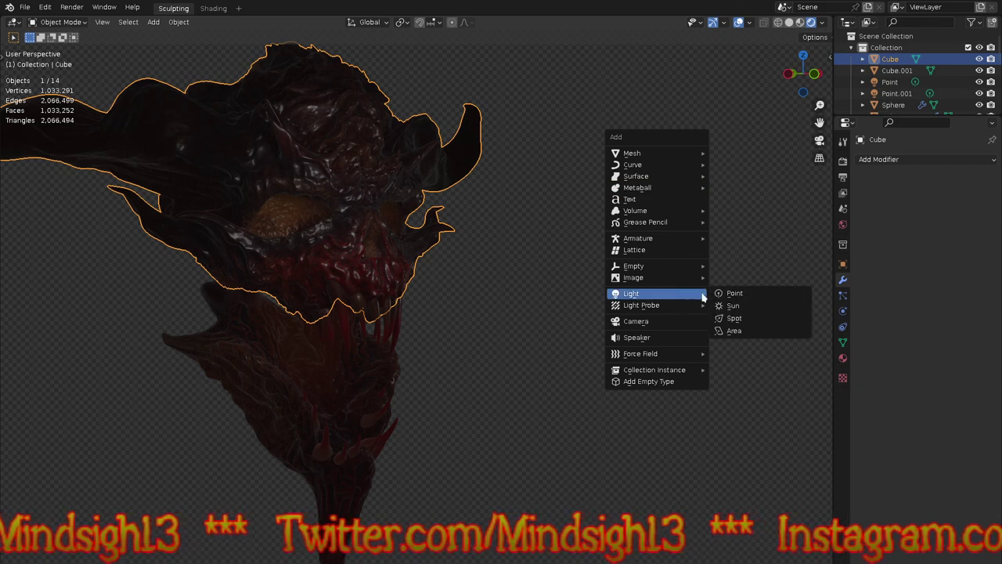
left_click(733, 306)
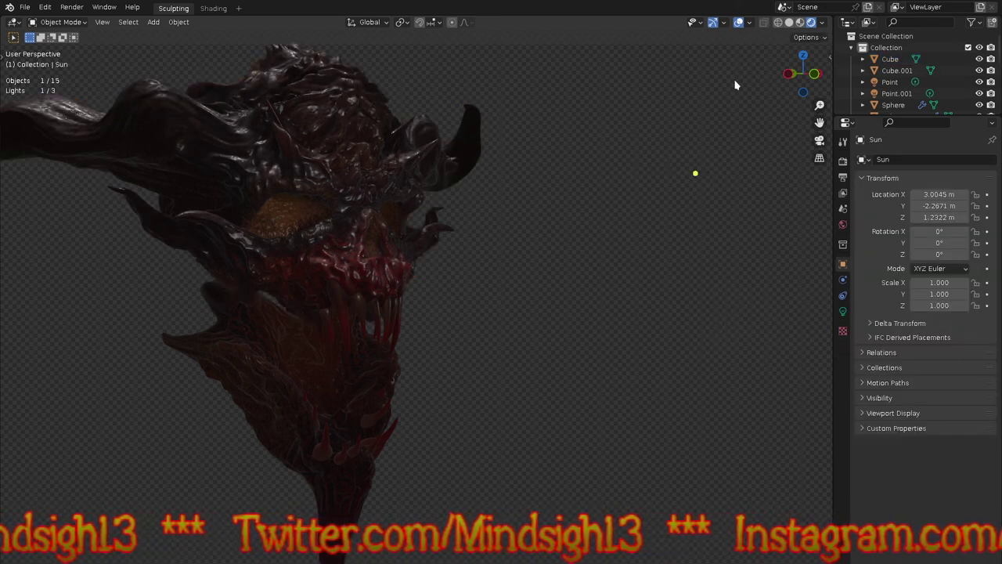
Step: Show the lights in the viewport overlays and rotate the Sun to about 20.9° X, 26° Y and -84° Z
left_click(750, 24)
left_click(685, 135)
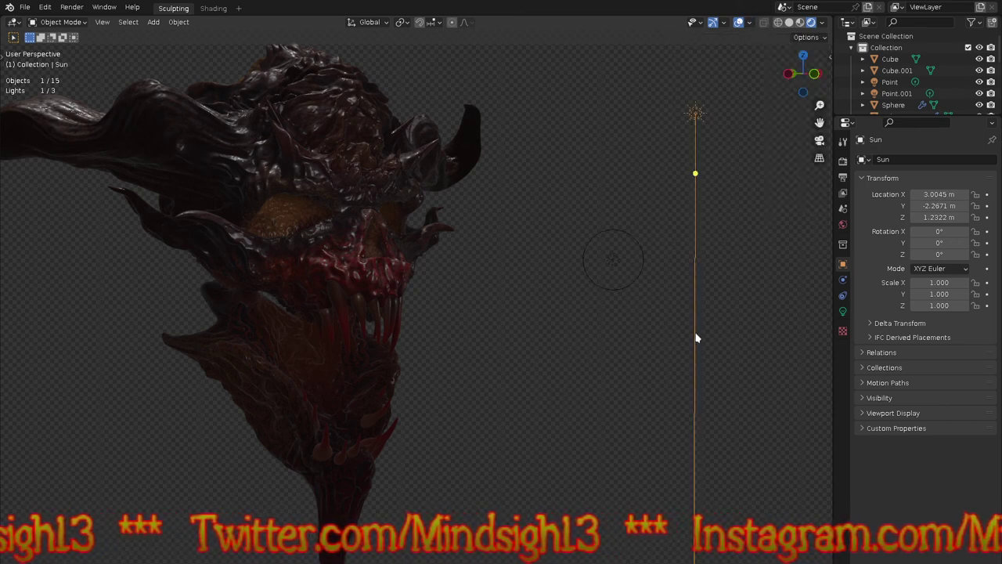
key("r")
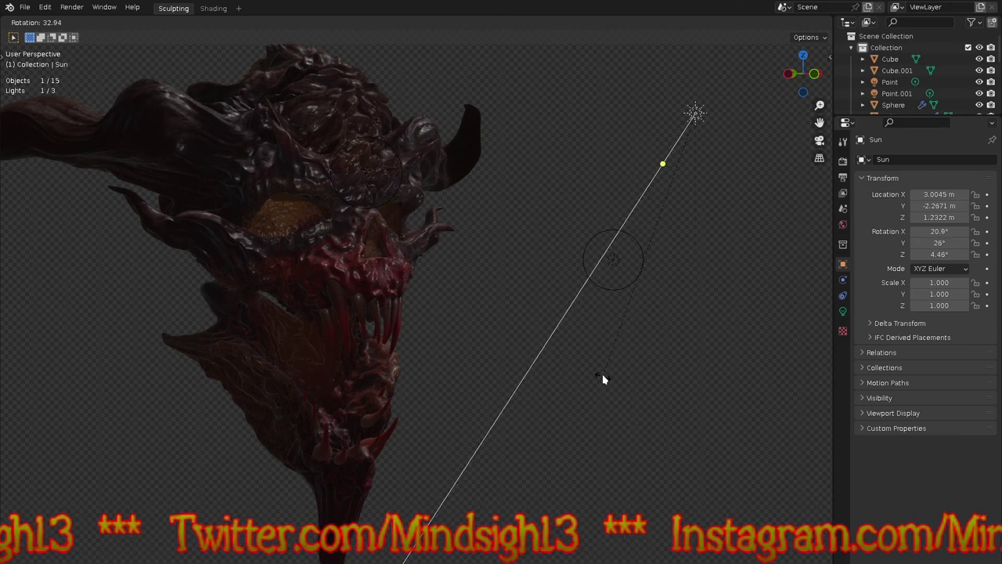
left_click(616, 383)
key("r")
key("z")
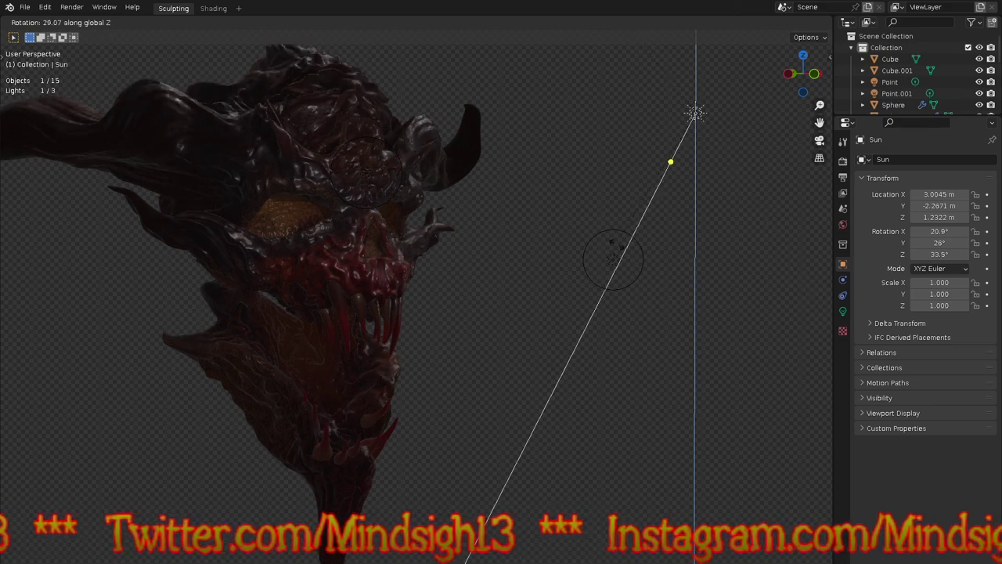
left_click(791, 123)
middle_click_drag(664, 273, 607, 271)
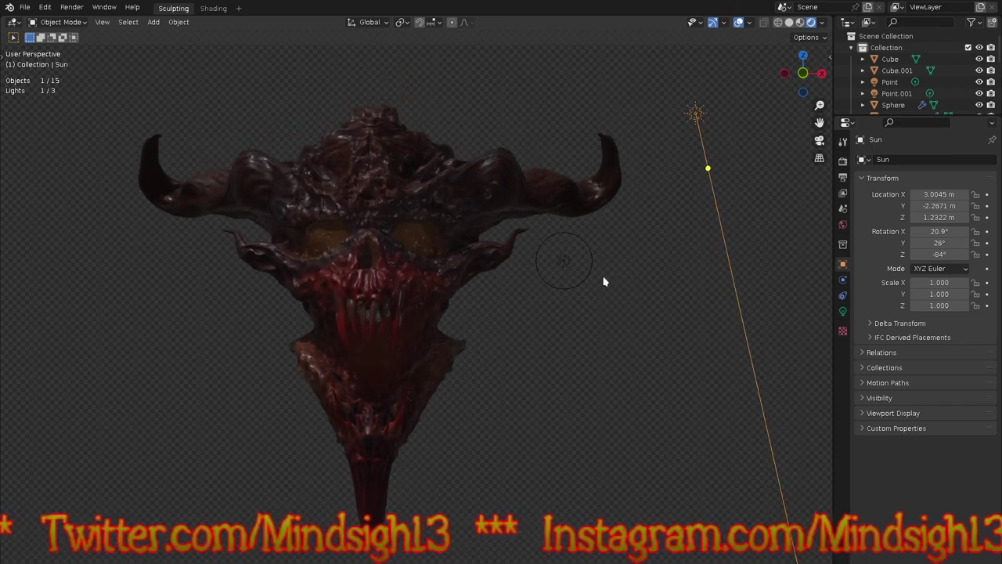
Step: In the right orthographic view, move the Sun up and forward so it sits above and in front of the head
key("KP_3")
middle_click_drag(389, 232, 443, 403, "ctrl")
middle_click_drag(557, 348, 477, 396, "shift")
key("g")
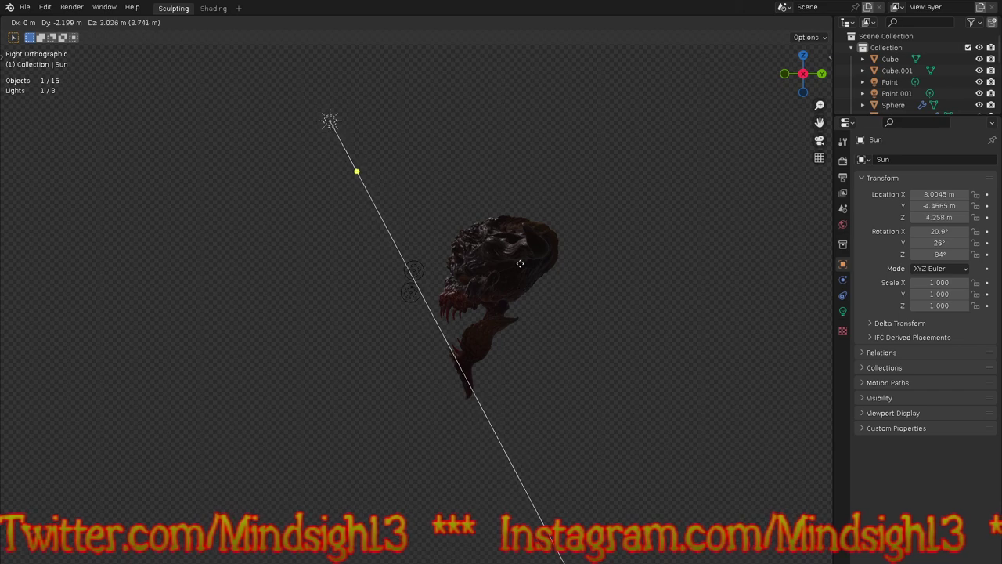
left_click(541, 258)
Step: Move the upper point light down in front of the lower jaw, to about Z -2.22 m, and check the lighting
left_click(418, 270)
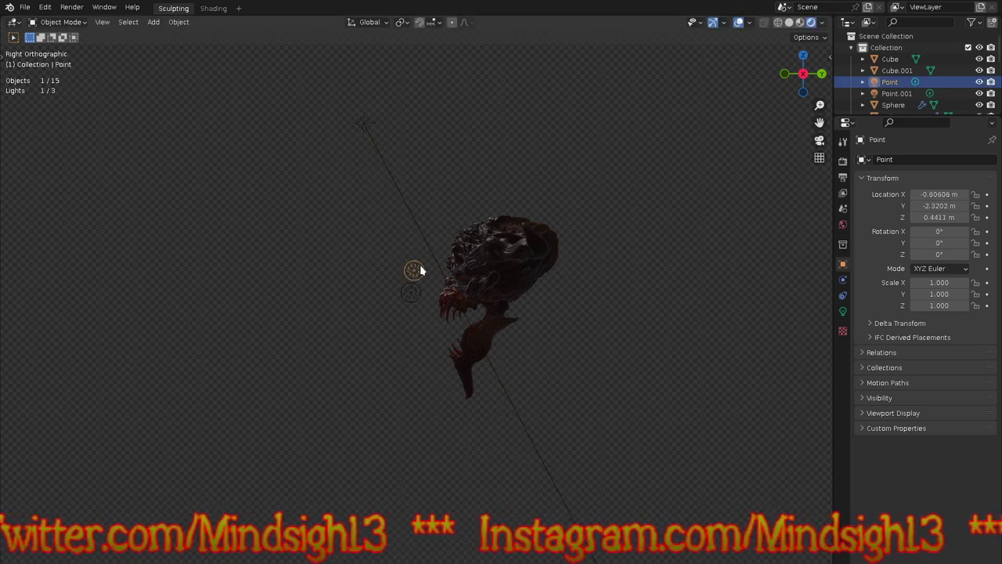
key("g")
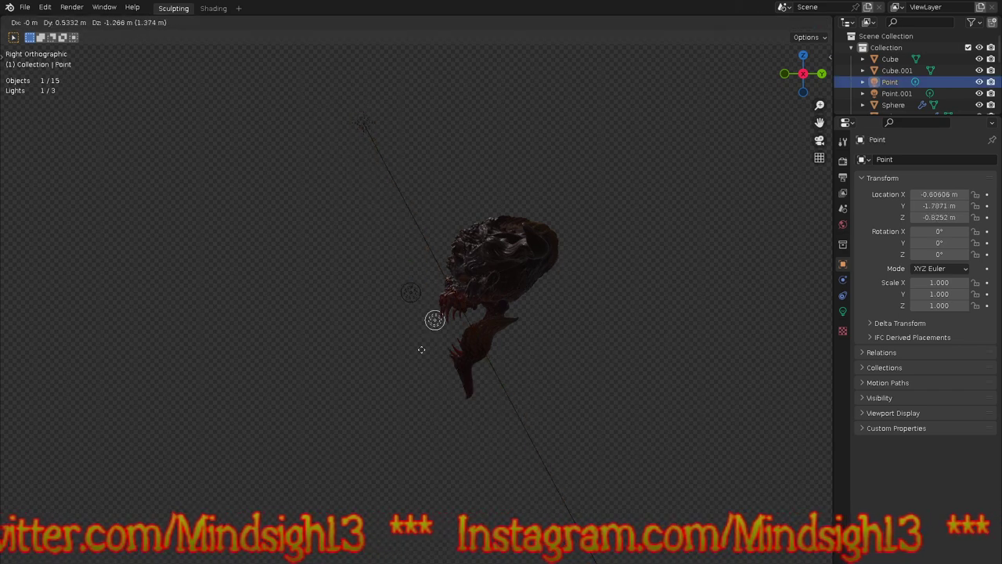
left_click(409, 388)
middle_click_drag(393, 331, 517, 353)
scroll(436, 312, "up", 5)
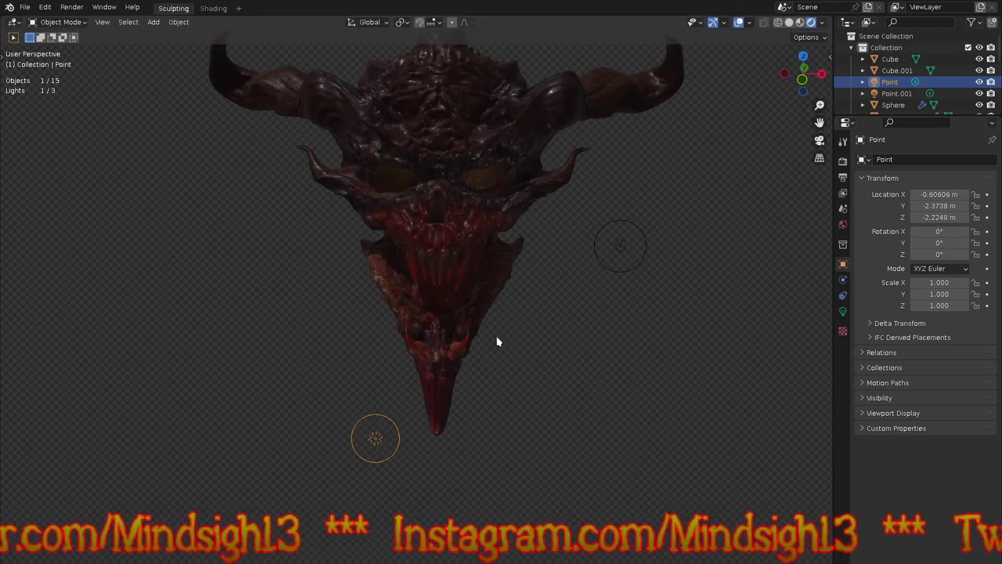
Step: Move the Point light into the eye socket at negative X, at about X -0.46, Y -1.05 and Z 0.25 m
key("KP_1")
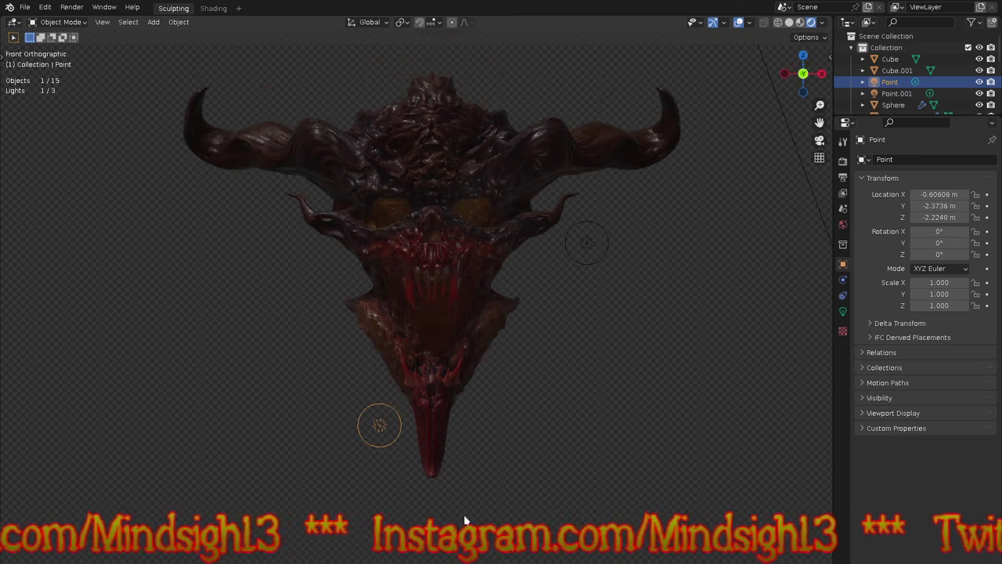
key("g")
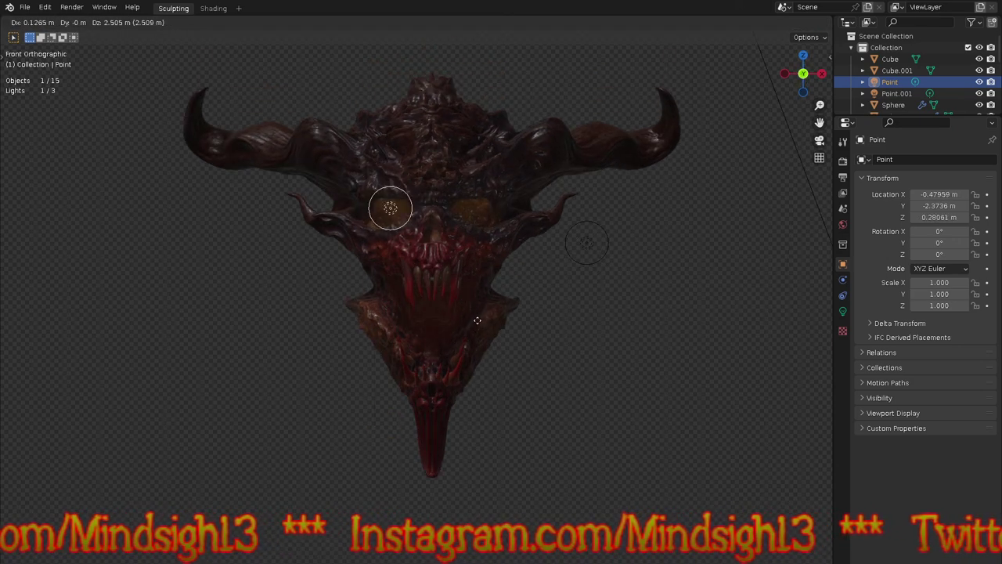
left_click(478, 321)
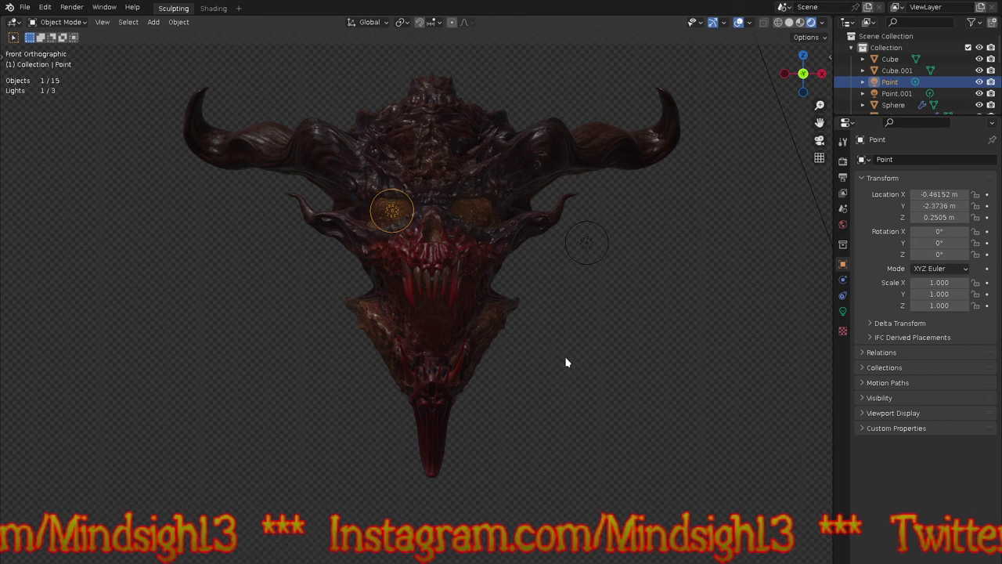
key("KP_3")
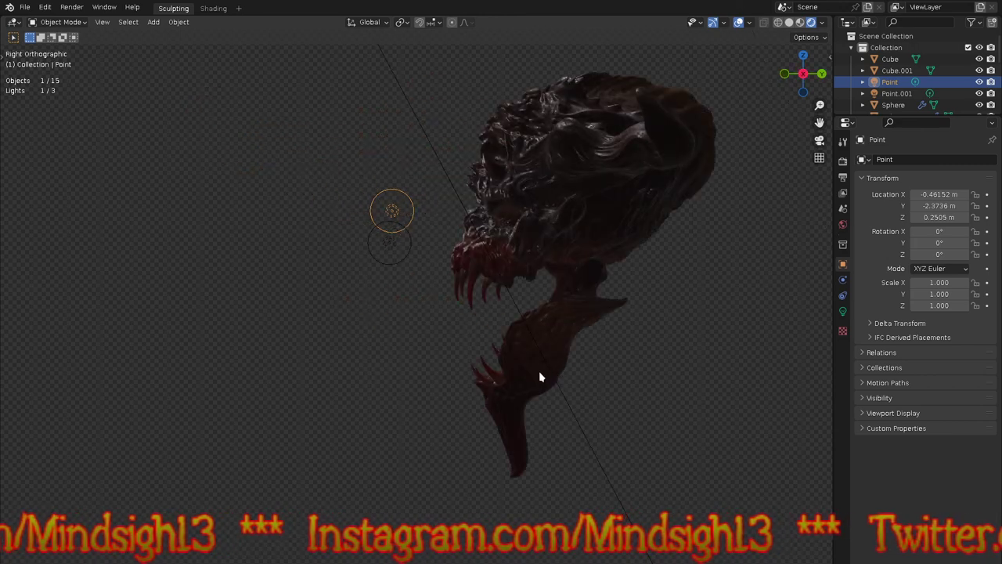
key("g")
key("y")
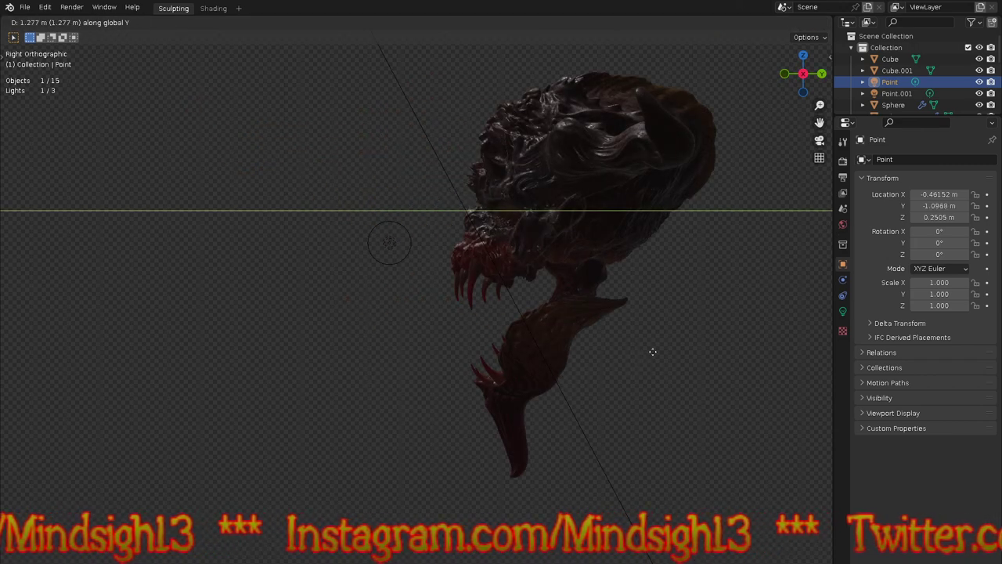
left_click(648, 349)
Step: Duplicate the eye light along the global X axis into the other eye socket, at about X 0.47 m
key("KP_1")
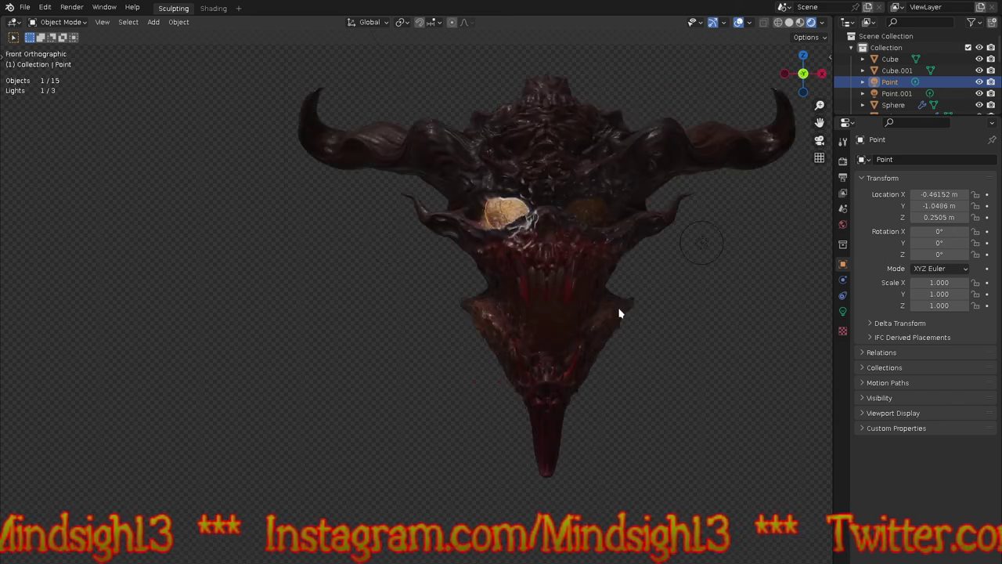
middle_click_drag(645, 347, 500, 342, "shift")
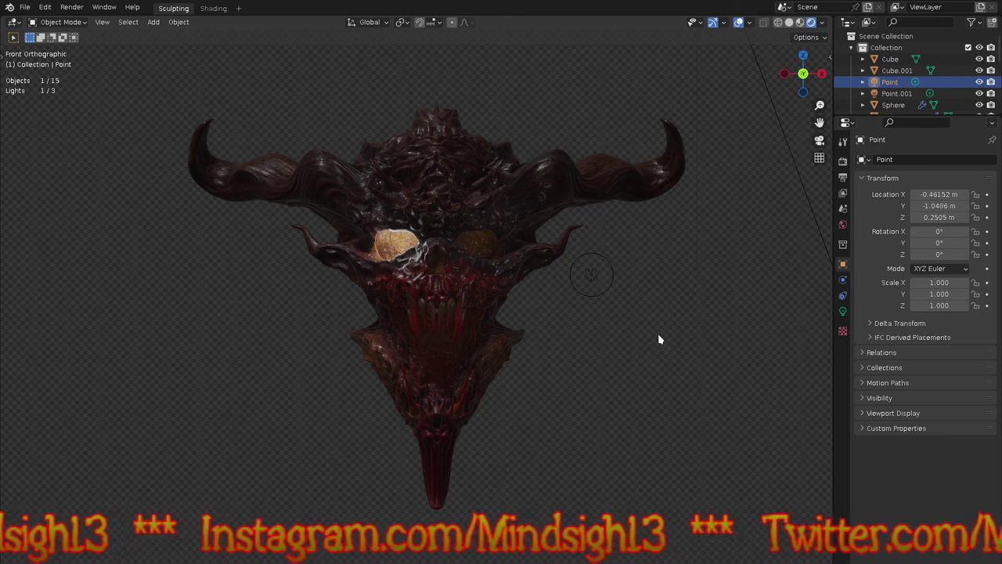
key("shift+d")
key("x")
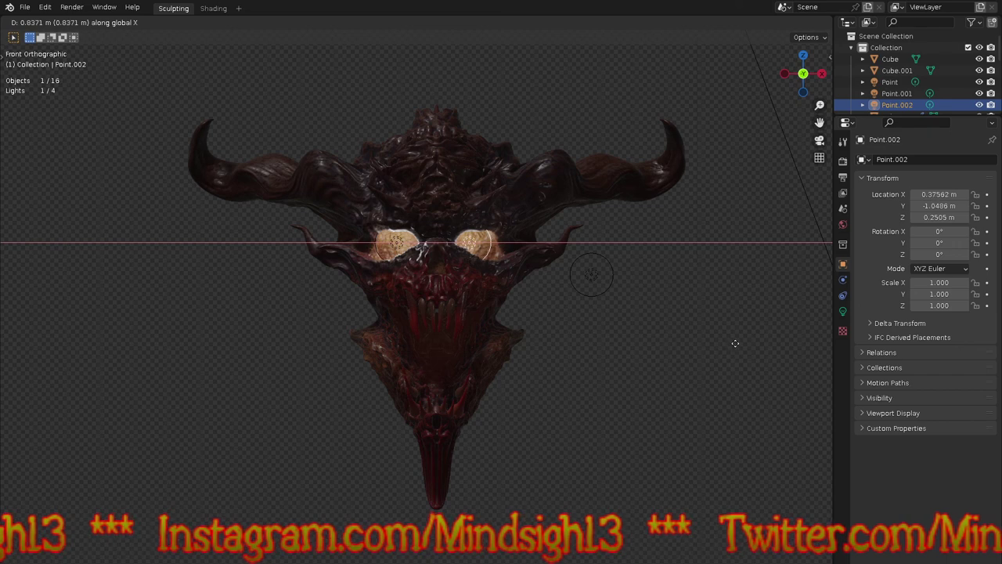
left_click(738, 340)
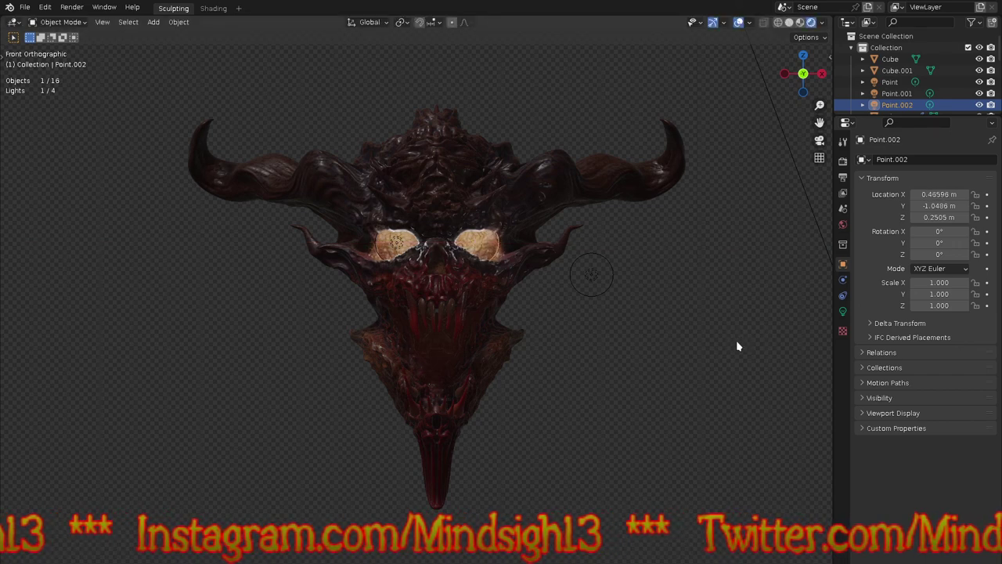
Step: Set the Point.002 eye light's color to orange and copy that color to the Point light in the other eye
left_click(600, 286)
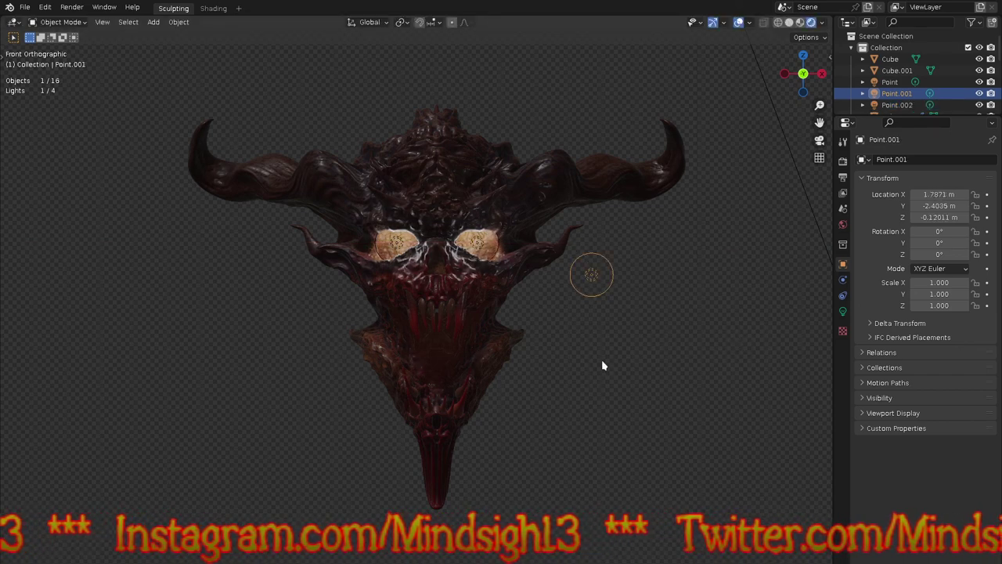
middle_click_drag(618, 360, 604, 373, "shift")
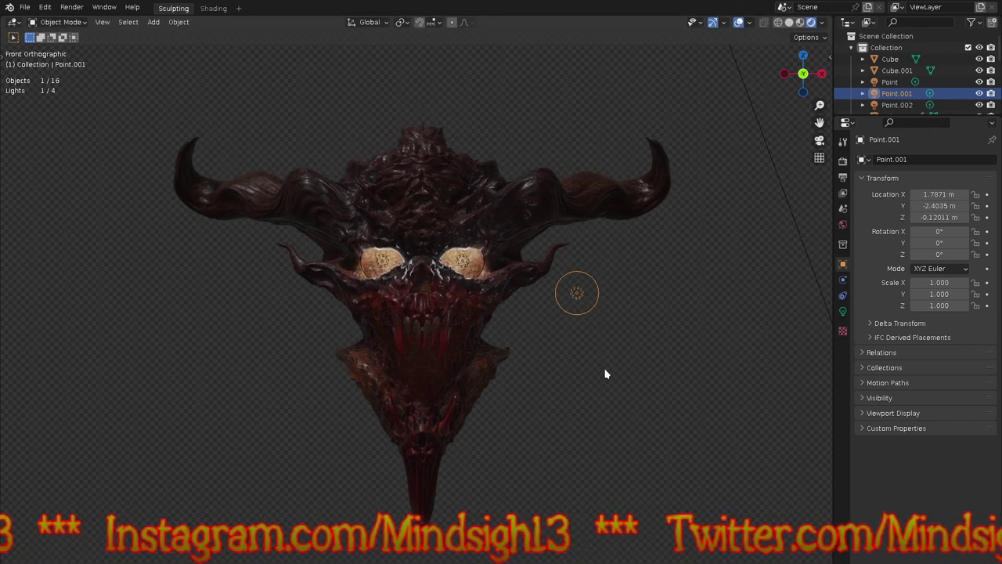
left_click(462, 266)
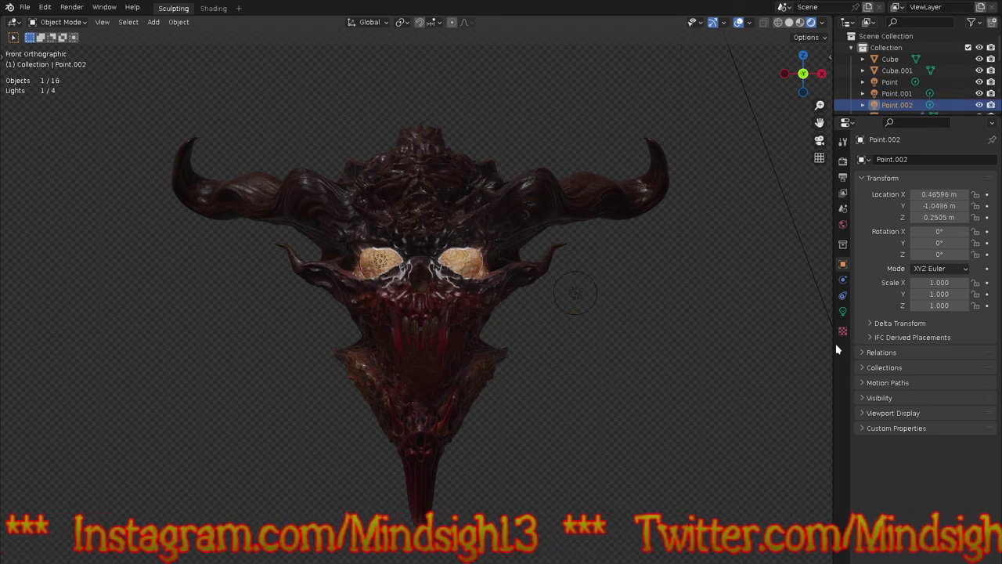
left_click(843, 312)
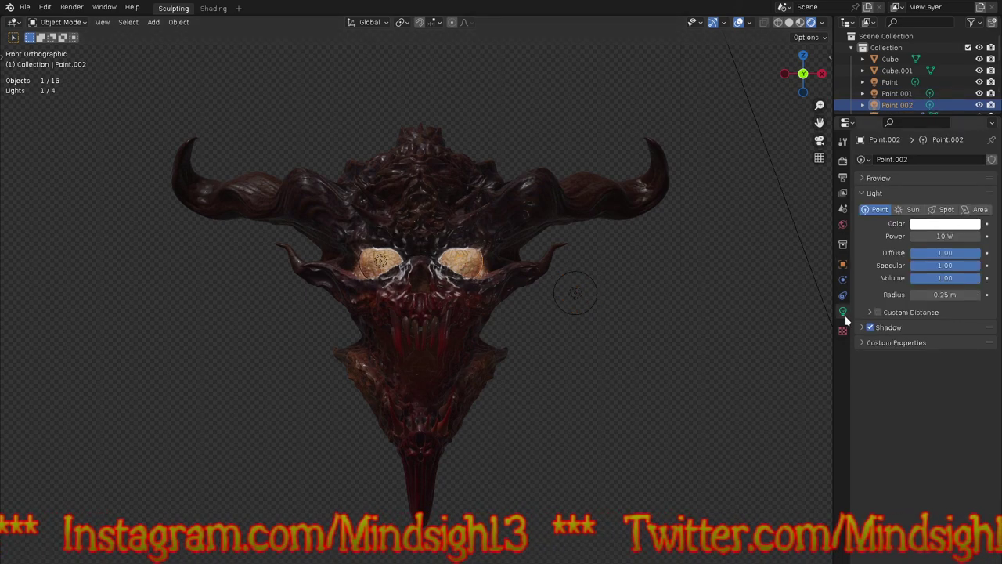
left_click(933, 224)
left_click(911, 143)
left_click_drag(910, 144, 910, 144)
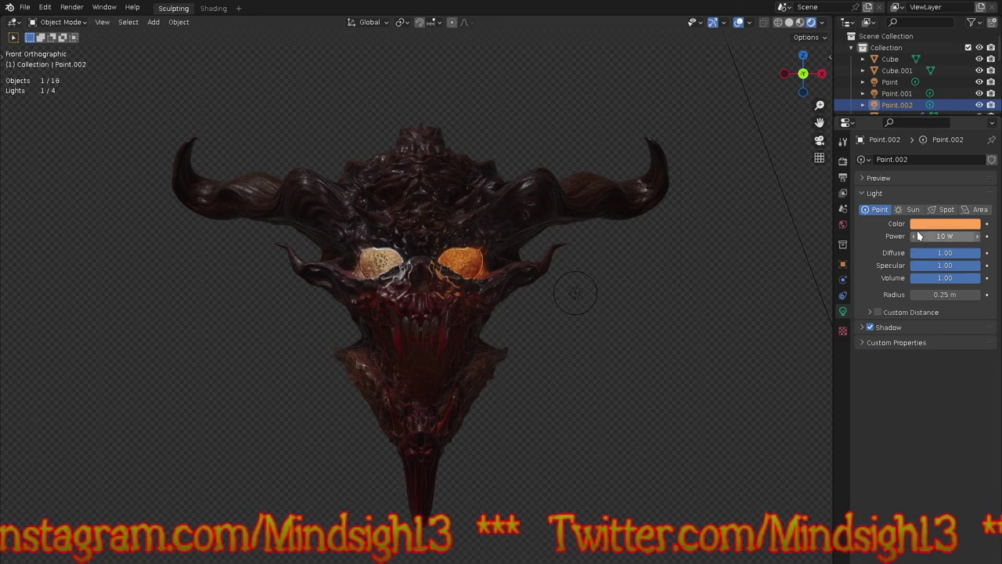
left_click(380, 265)
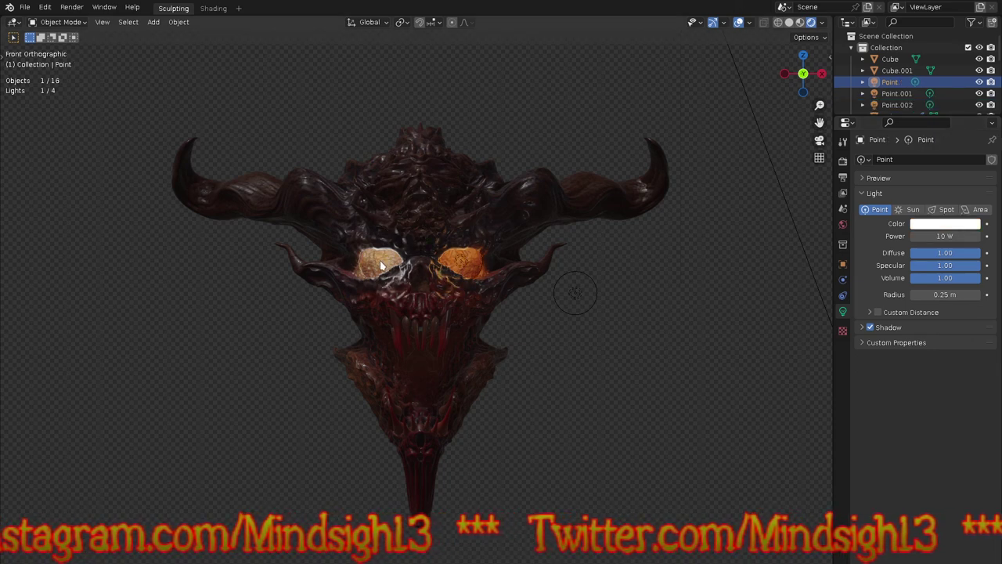
key("ctrl+v")
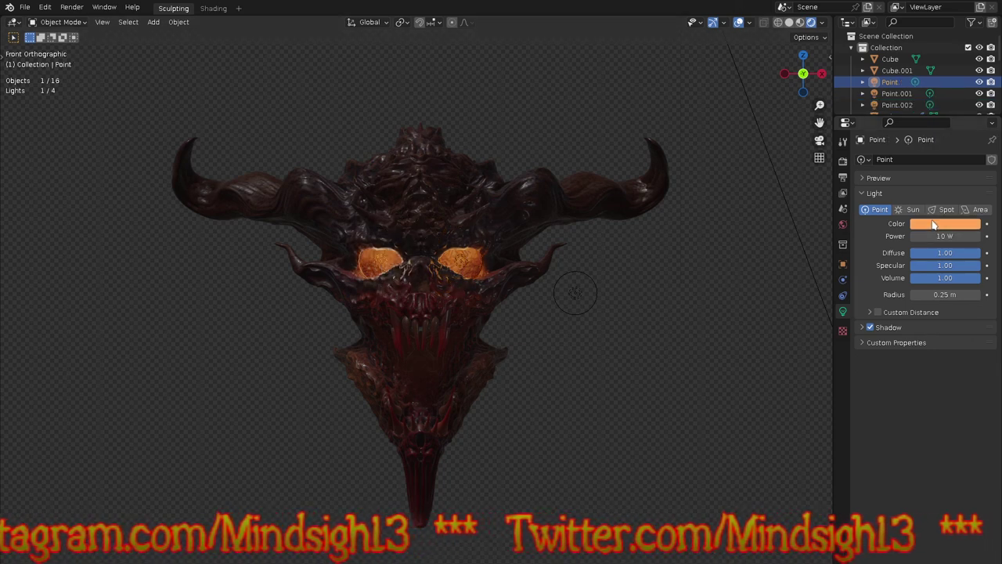
Step: Give the Point.001 light beside the head a cyan color and set its power to 100 W
left_click(578, 294)
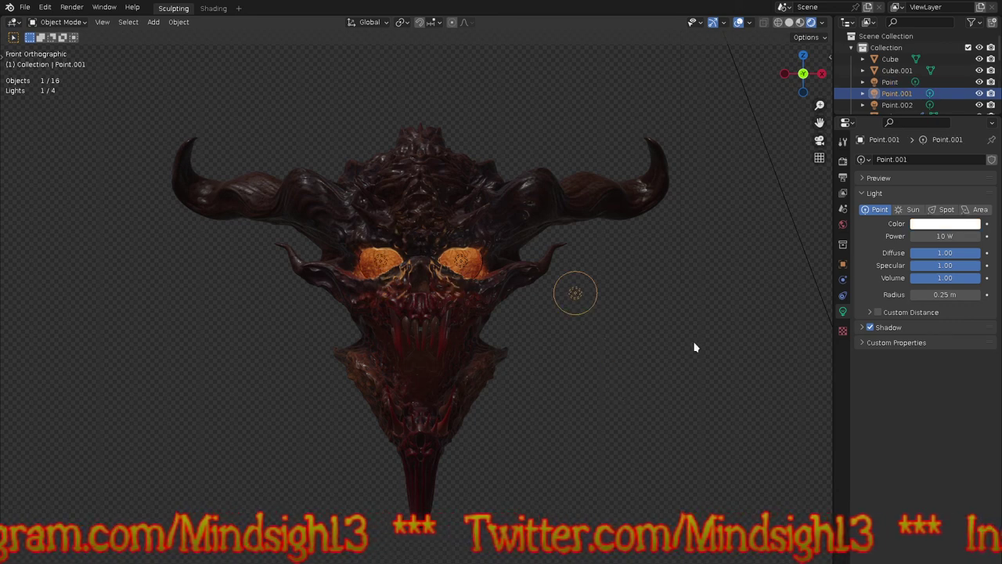
left_click(931, 227)
left_click_drag(931, 110, 934, 87)
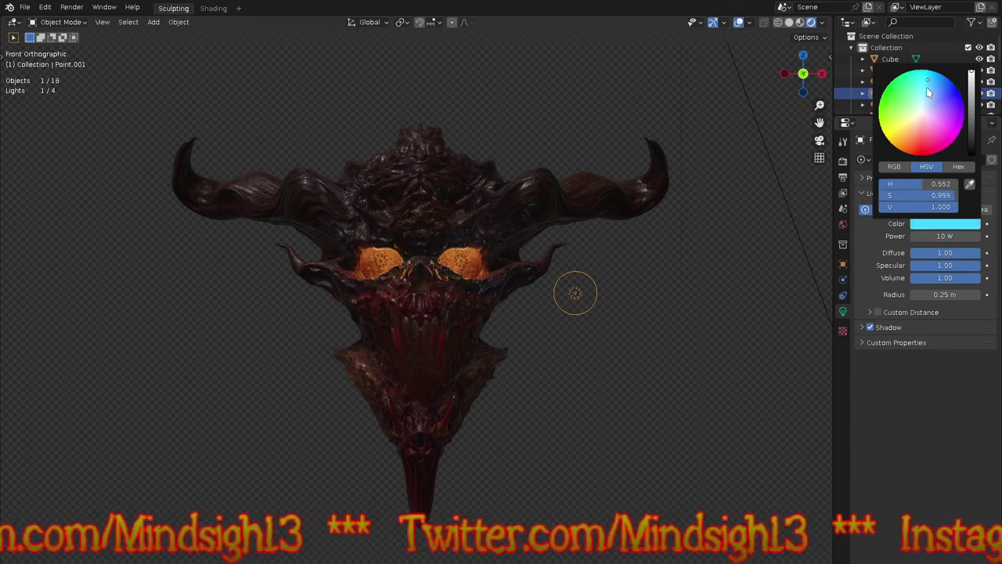
left_click(943, 236)
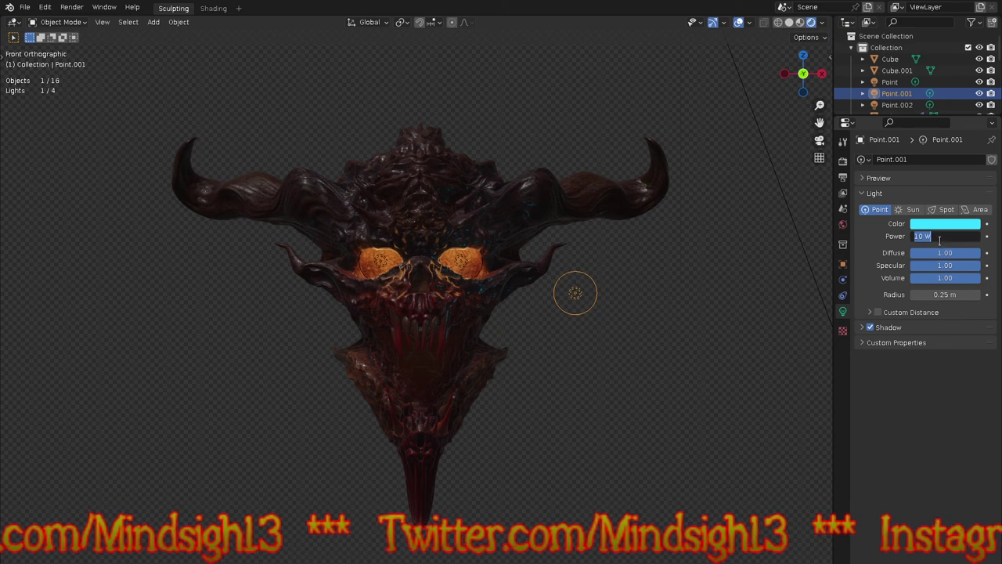
key("Return")
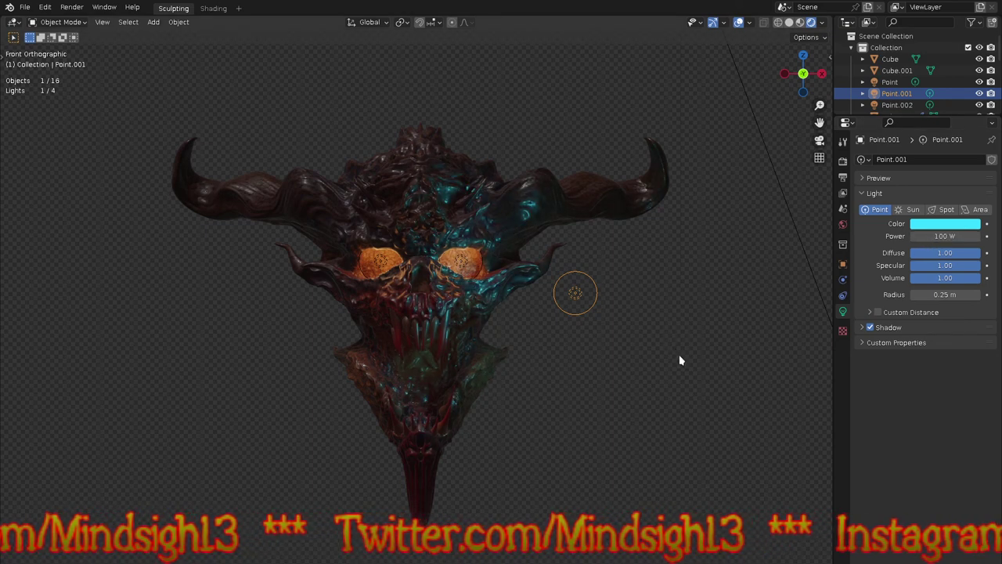
Step: Move the cyan point light to the centre of the face, in front of the nose
key("g")
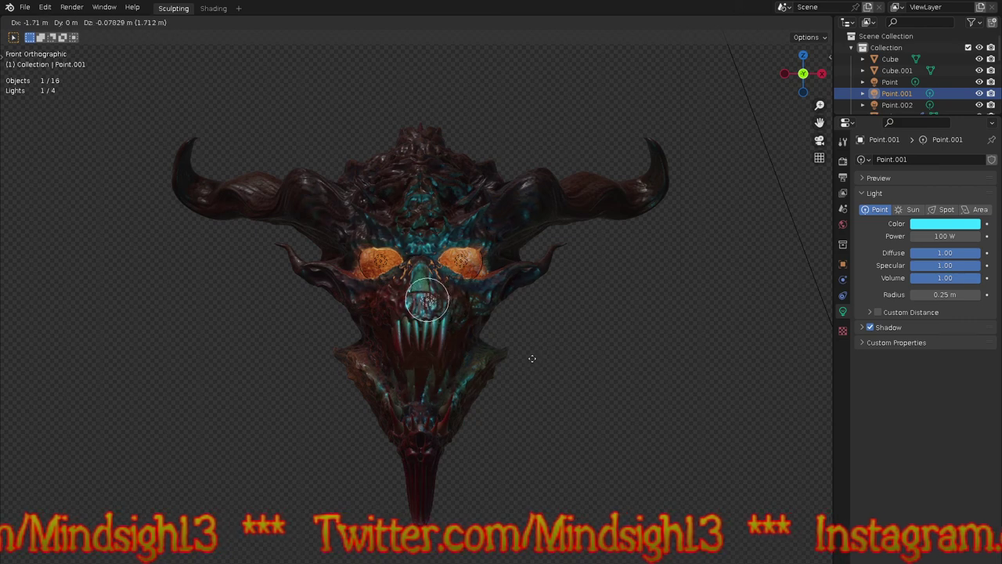
left_click(525, 359)
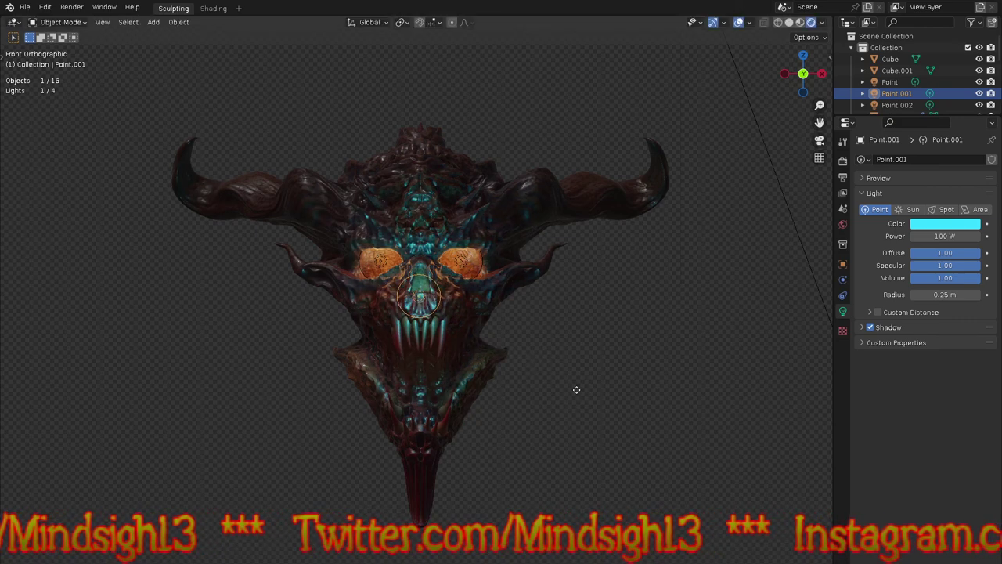
Step: Move the cyan Point.001 light out of the face and place it behind the back of the skull
key("g")
key("y")
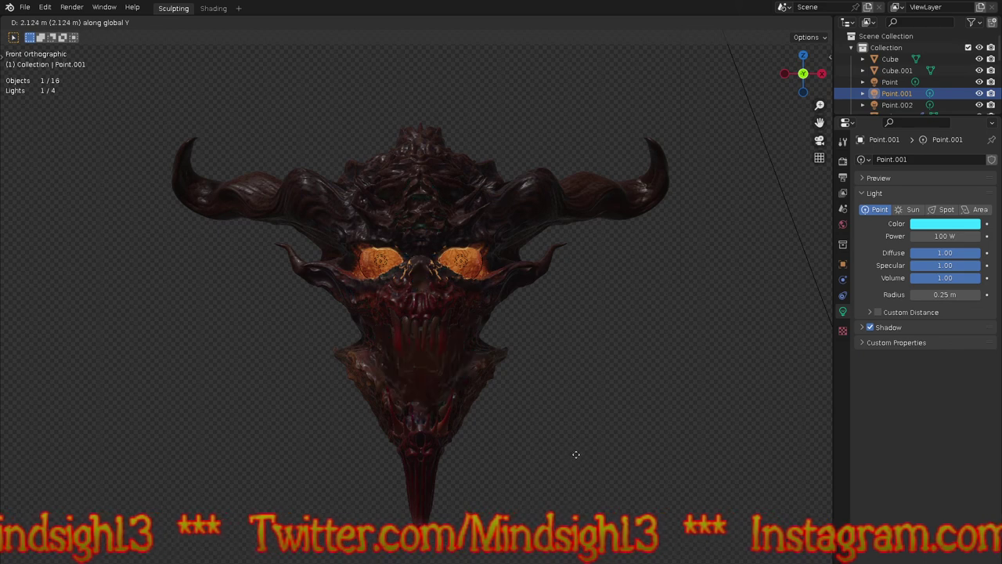
left_click(576, 455)
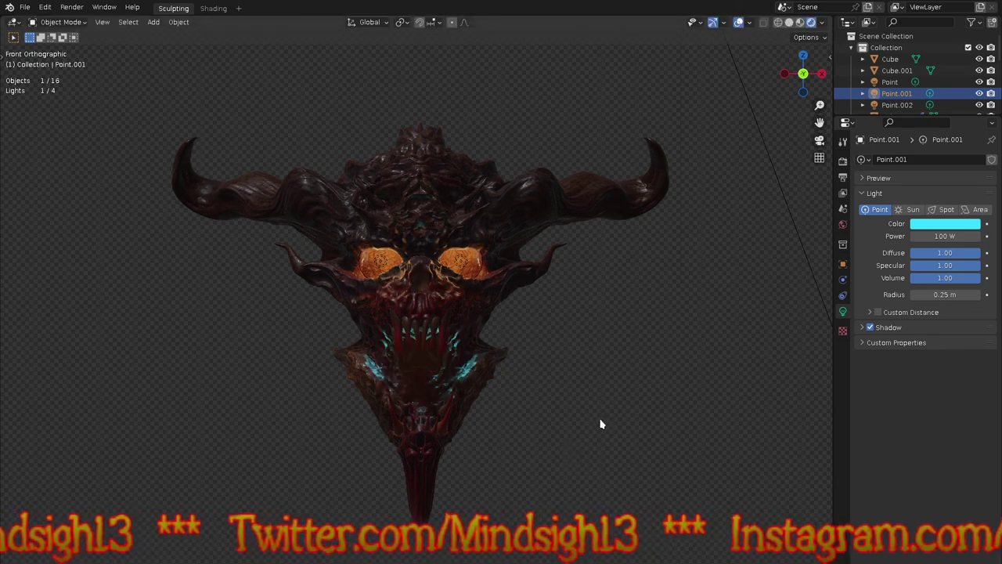
key("KP_3")
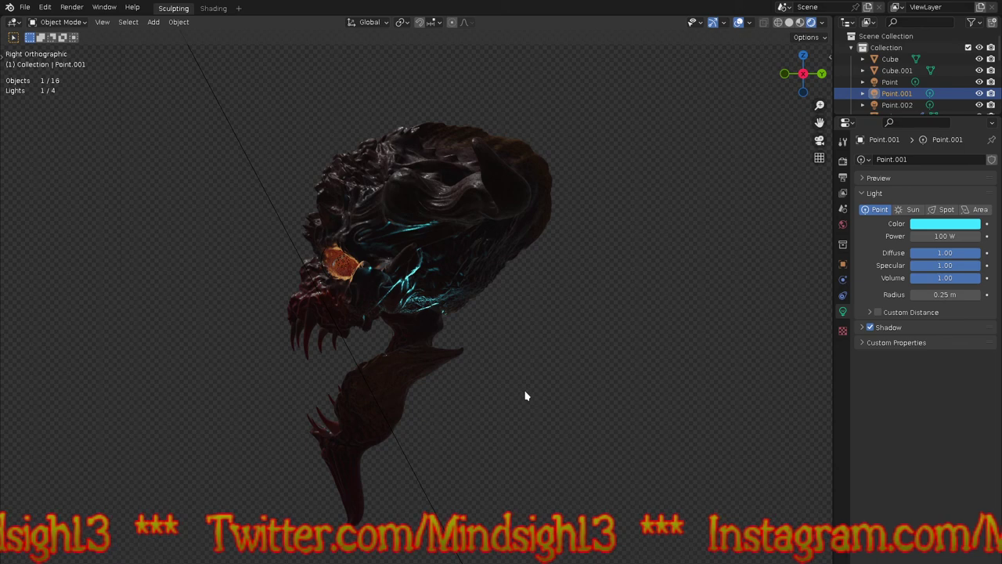
key("g")
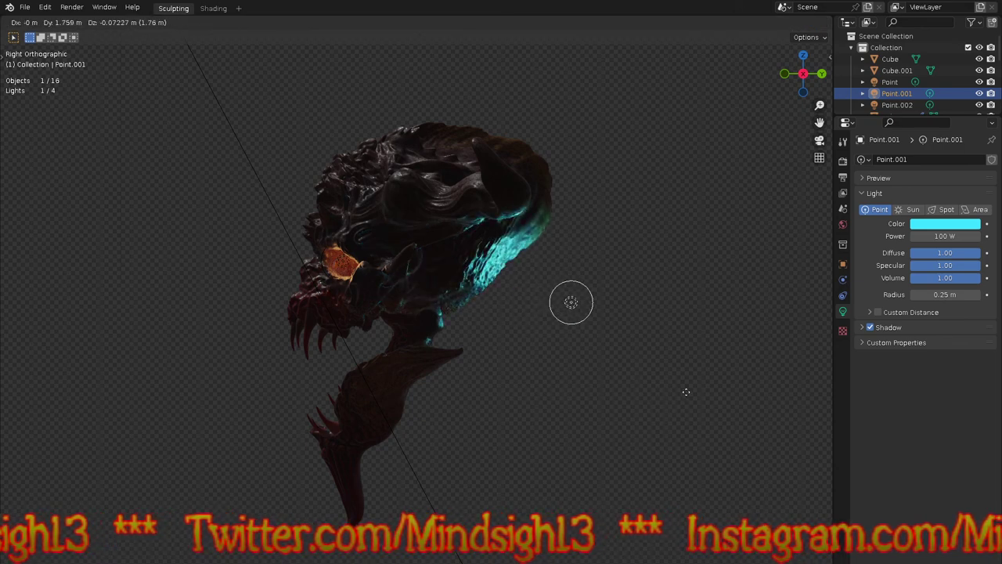
left_click(740, 382)
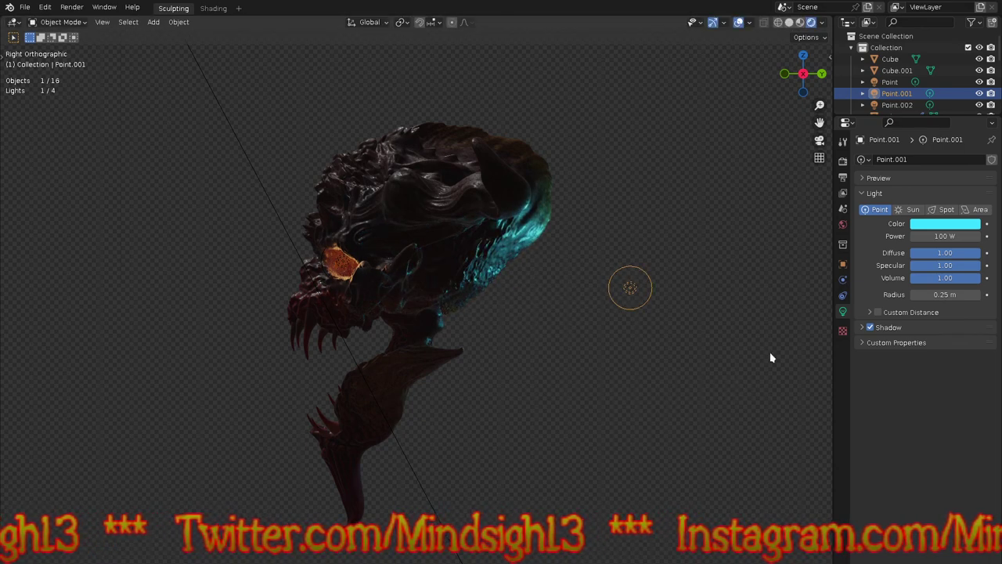
Step: Change the Point.001 light to a Spot and rotate it to face the back of the head
left_click(944, 216)
key("r")
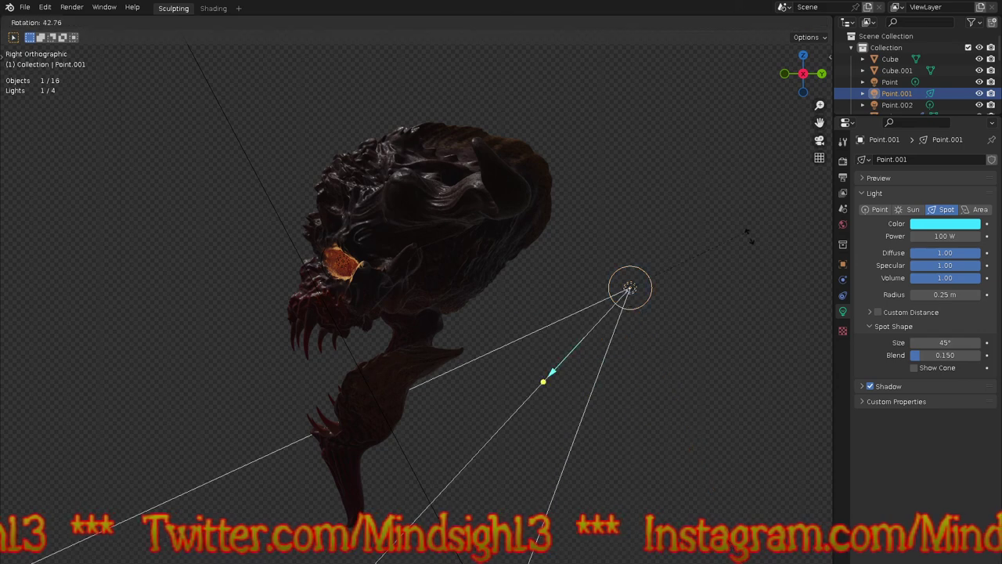
left_click(663, 359)
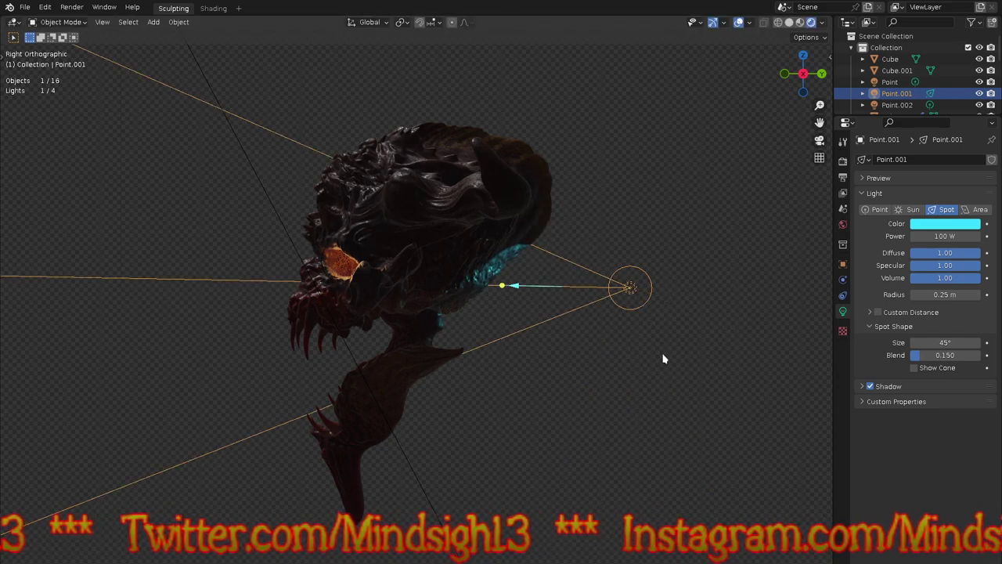
Step: Move the cyan spot light farther behind the head and aim its cone along the head's centre line, tilted slightly upward
scroll(522, 353, "down", 5)
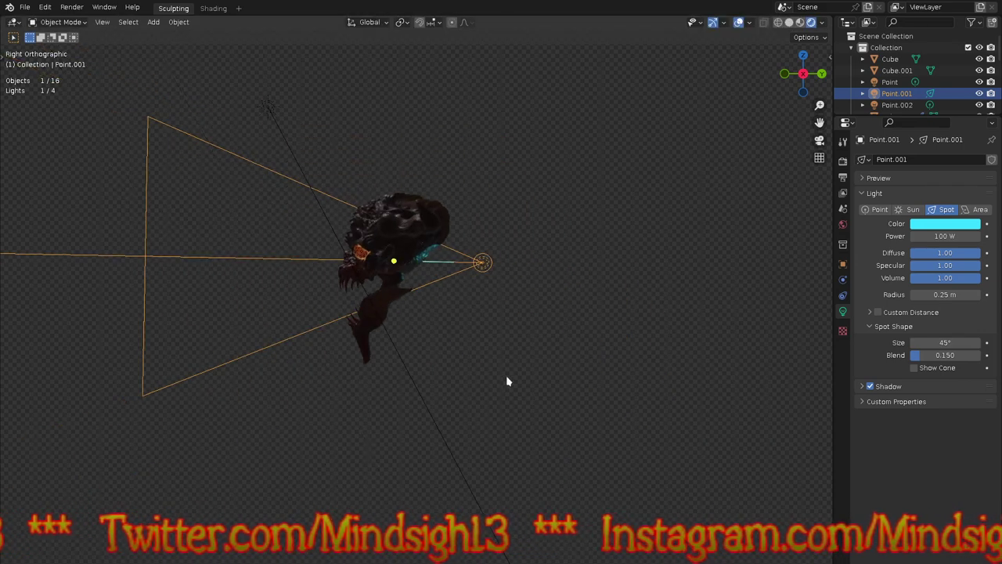
key("g")
left_click(605, 348)
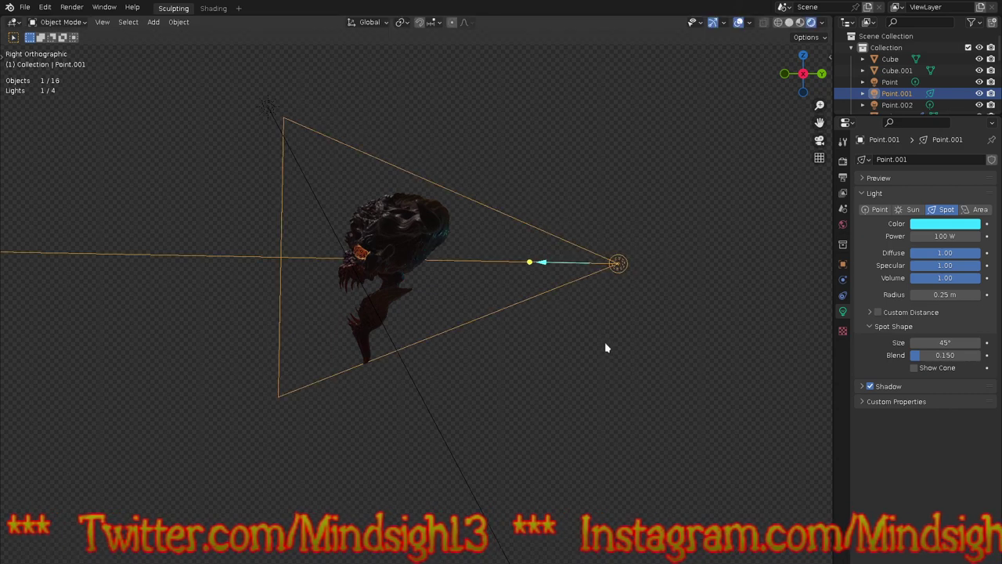
left_click_drag(530, 261, 433, 243)
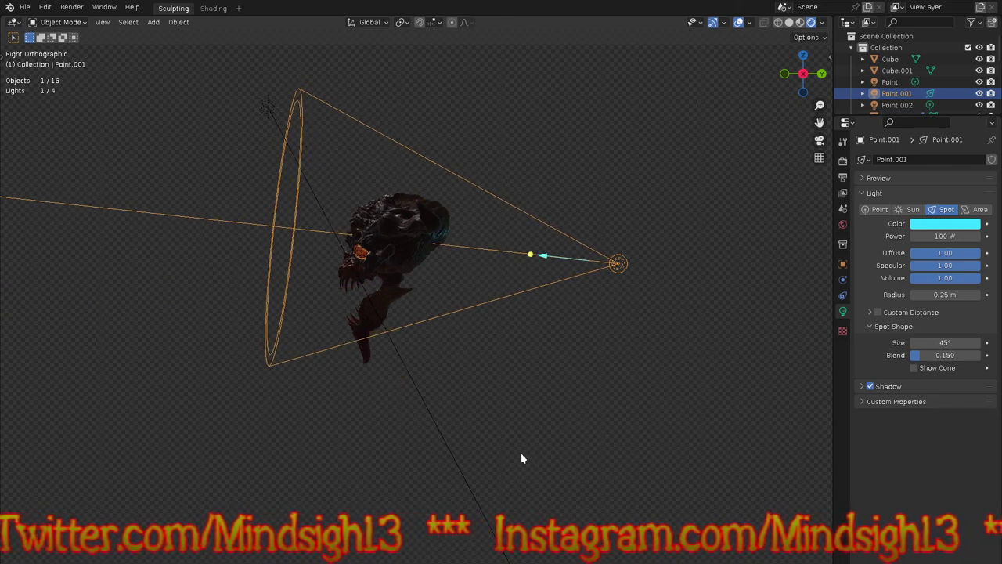
key("KP_7")
middle_click_drag(620, 379, 531, 269, "shift")
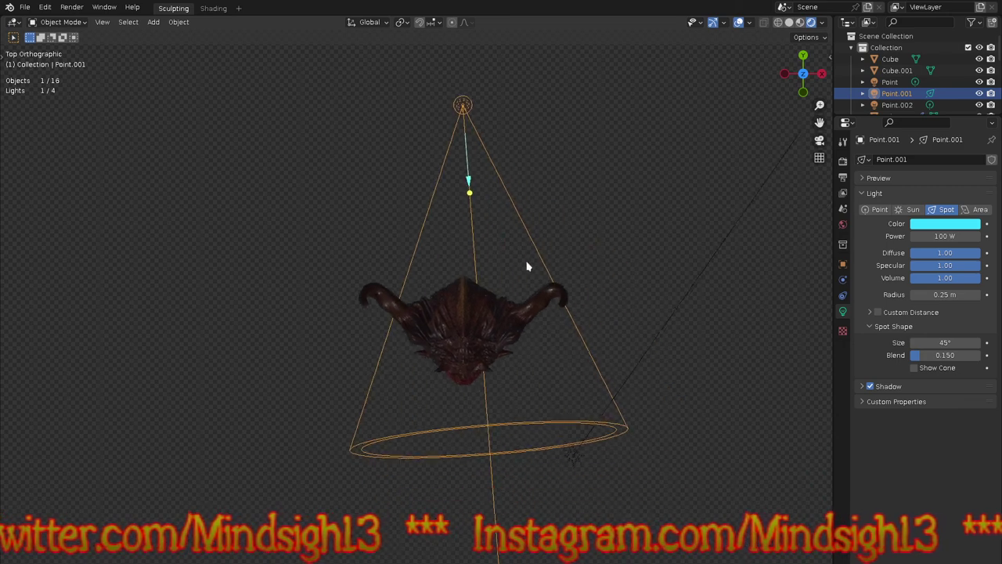
key("r")
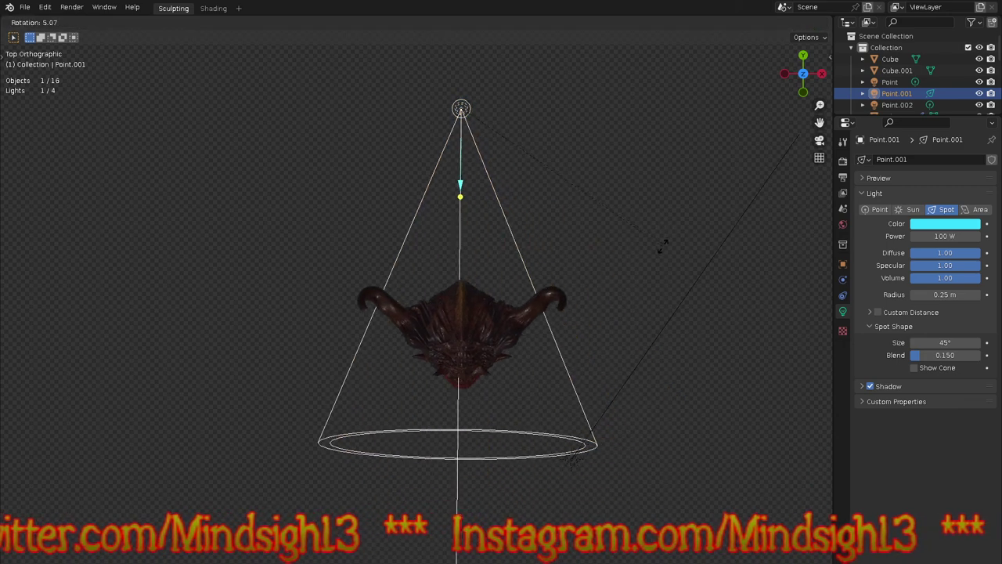
left_click(664, 246)
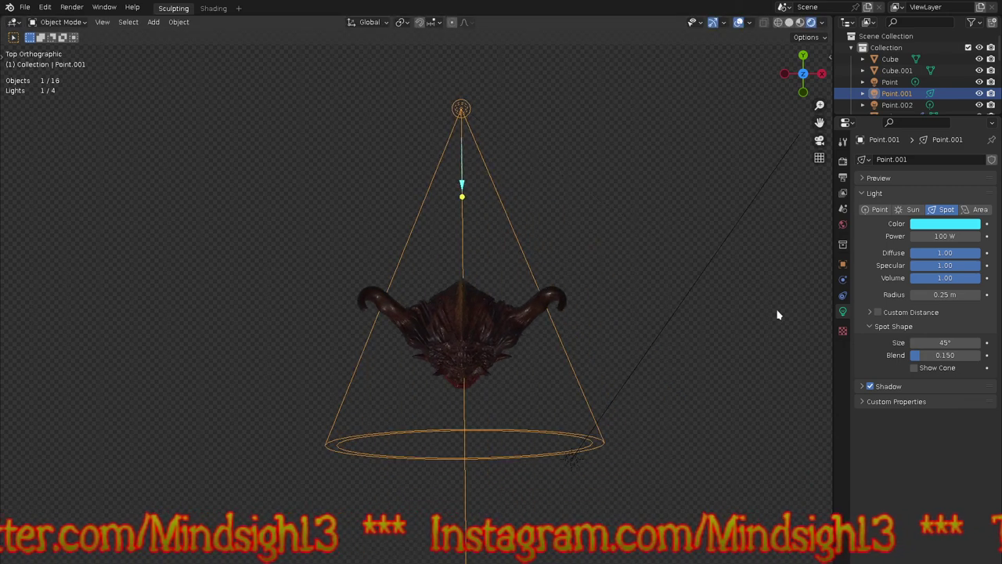
Step: Set the spot size to 120° and move the light about 2.6 m closer to the head along global Y
left_click_drag(940, 342, 959, 341)
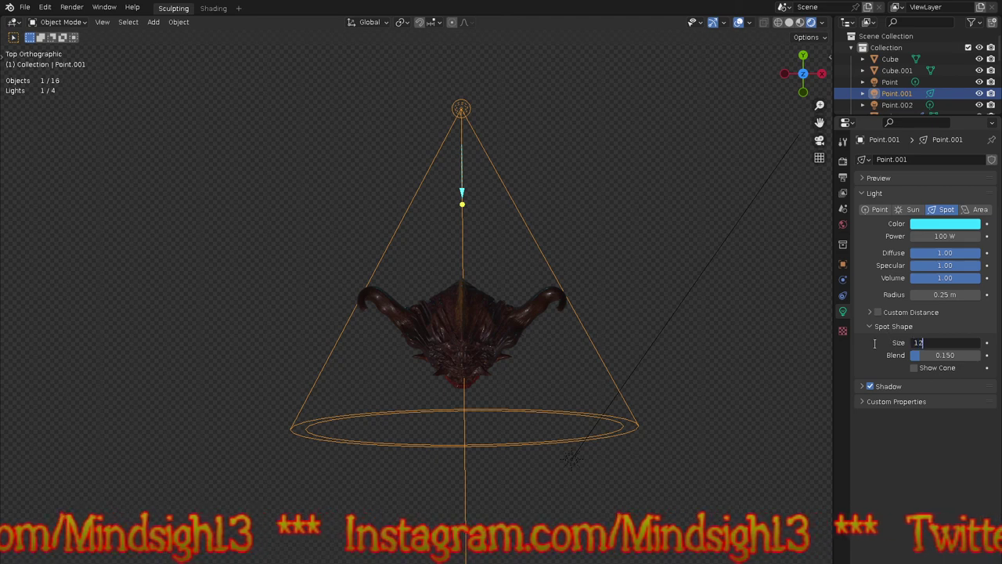
key("Return")
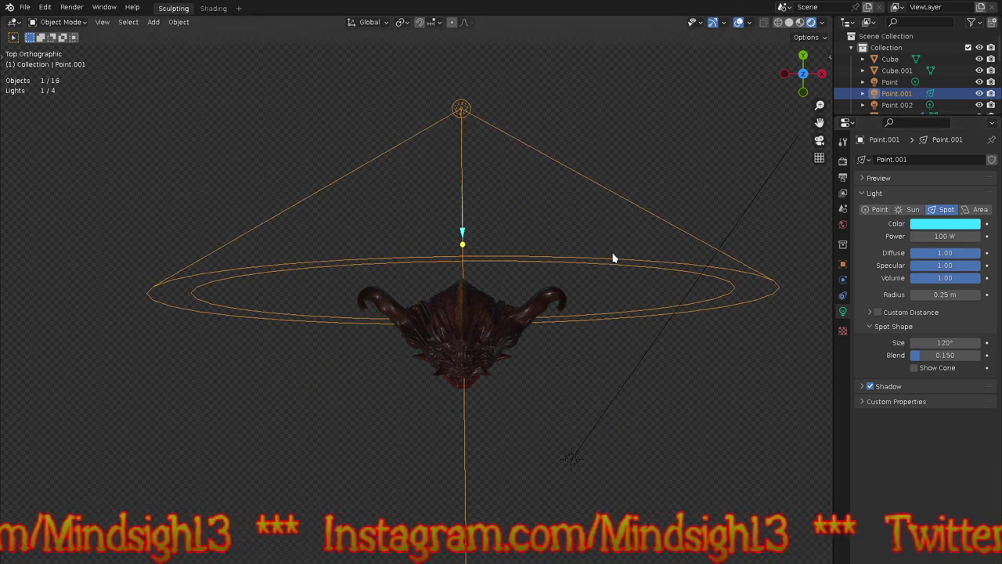
key("g")
key("y")
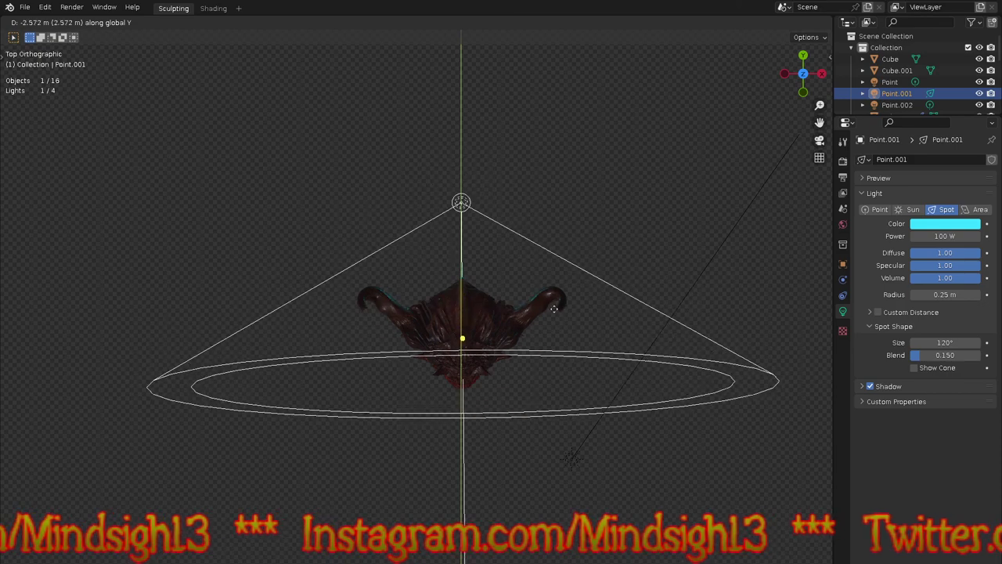
left_click(554, 312)
Step: Duplicate the orange Point.002 eye light and place the copy inside the open mouth, between the fangs and the lower jaw
key("KP_1")
left_click(470, 251)
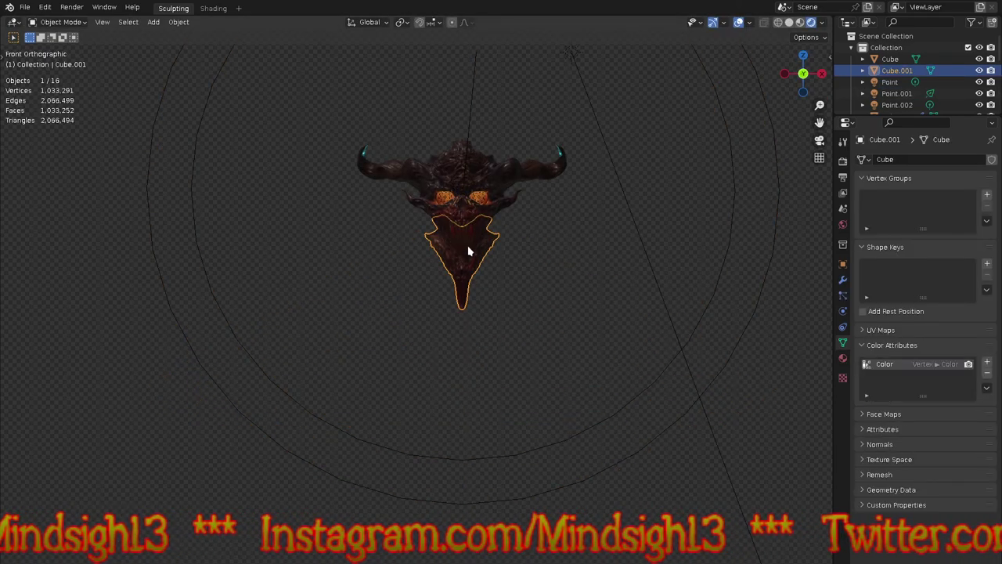
scroll(486, 141, "up", 6)
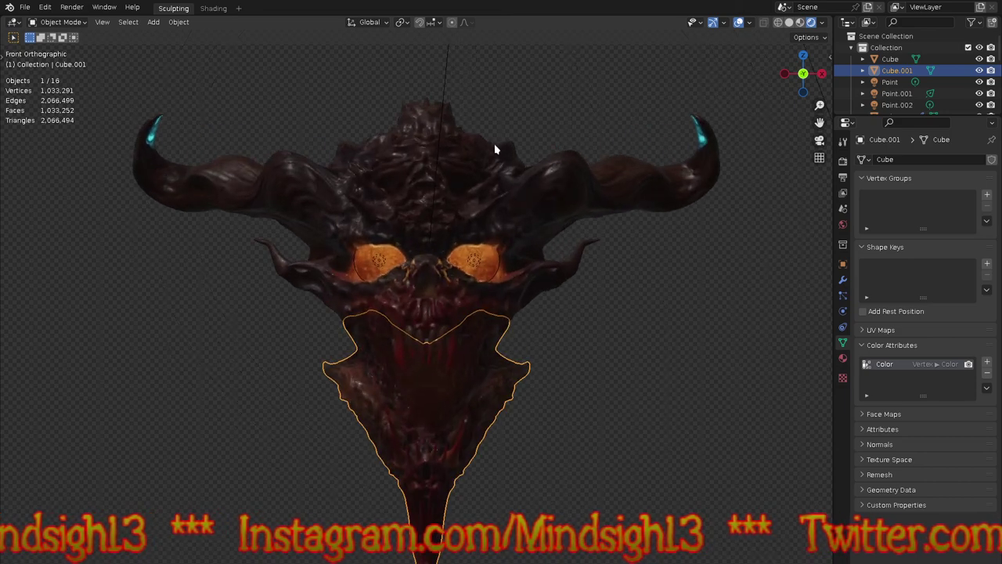
middle_click_drag(510, 299, 559, 284)
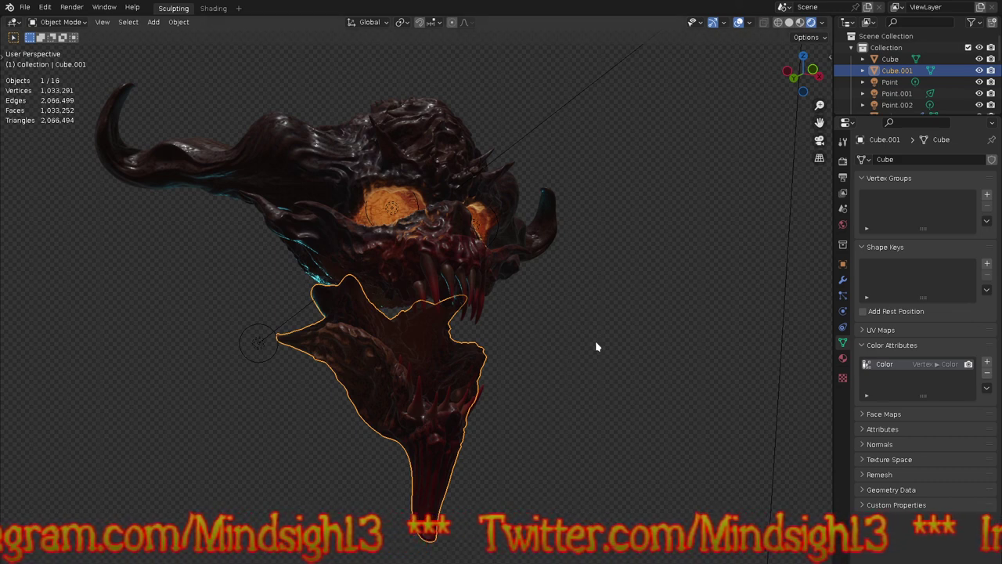
mouse_move(596, 324)
middle_mouse_down()
mouse_move(559, 352)
mouse_move(540, 338)
mouse_move(552, 343)
middle_mouse_up()
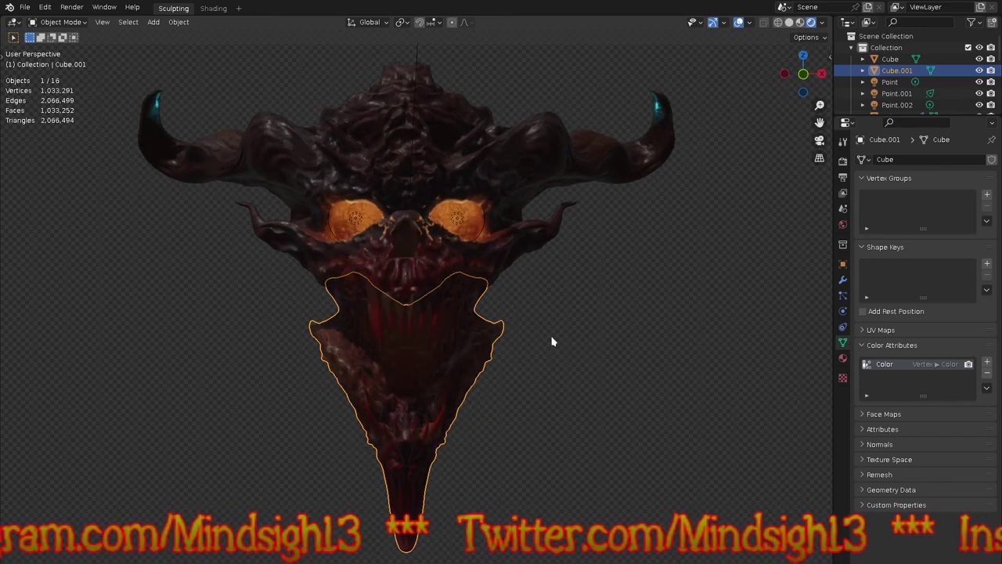
left_click(452, 216)
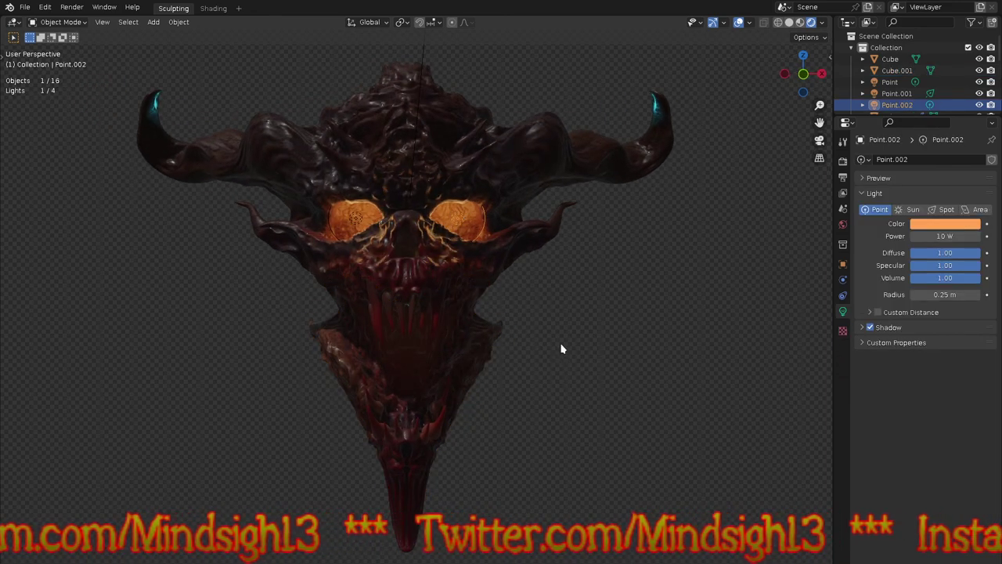
key("shift+d")
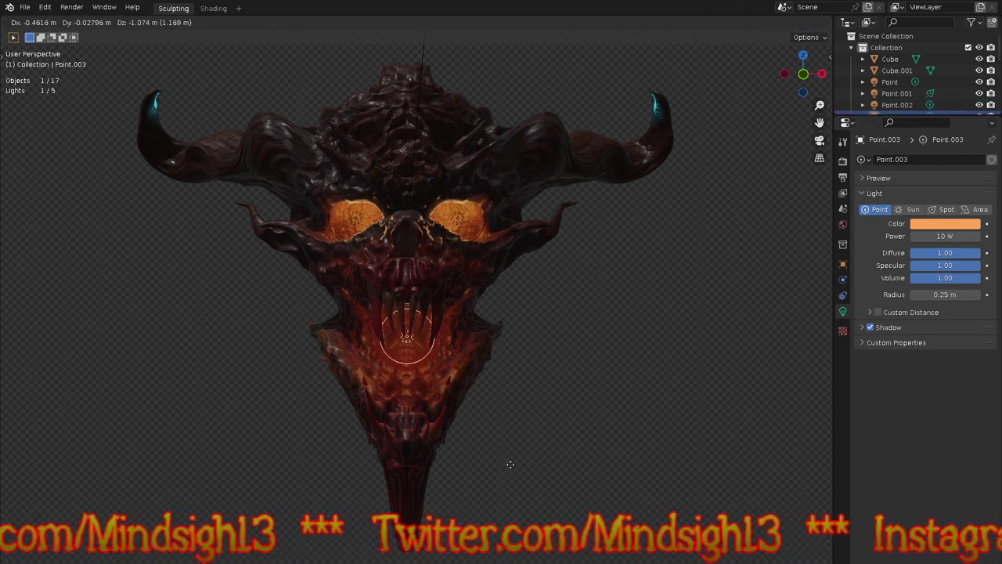
left_click(510, 464)
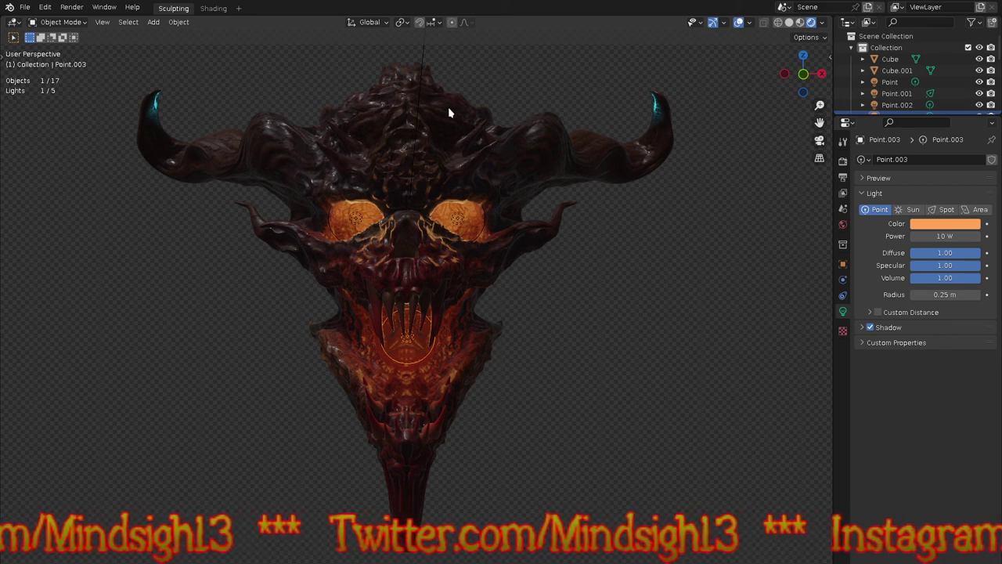
Step: Change the Sun light's color to a light green with hue 0.329, saturation 0.654 and value 1.000
left_click(425, 52)
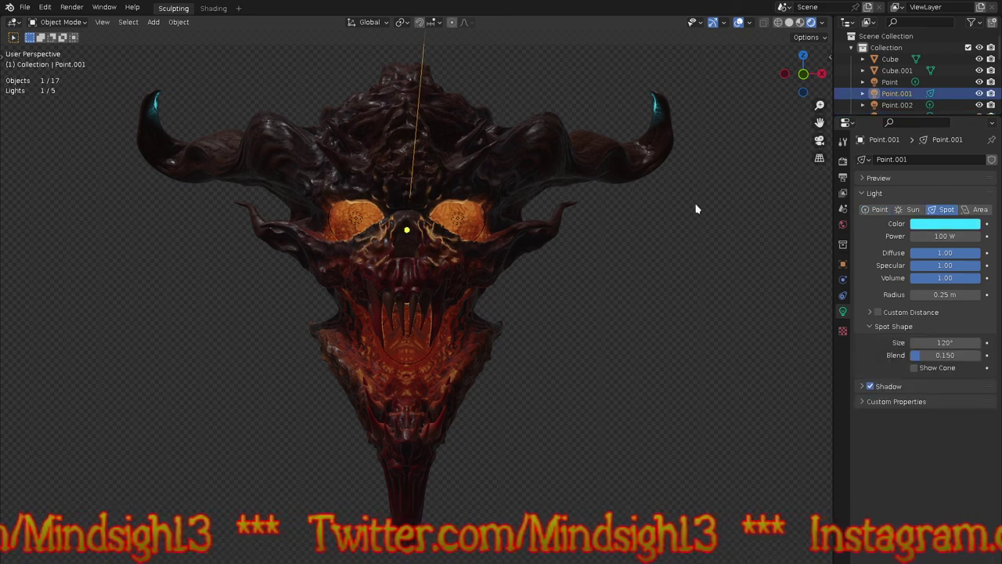
scroll(609, 433, "down", 5)
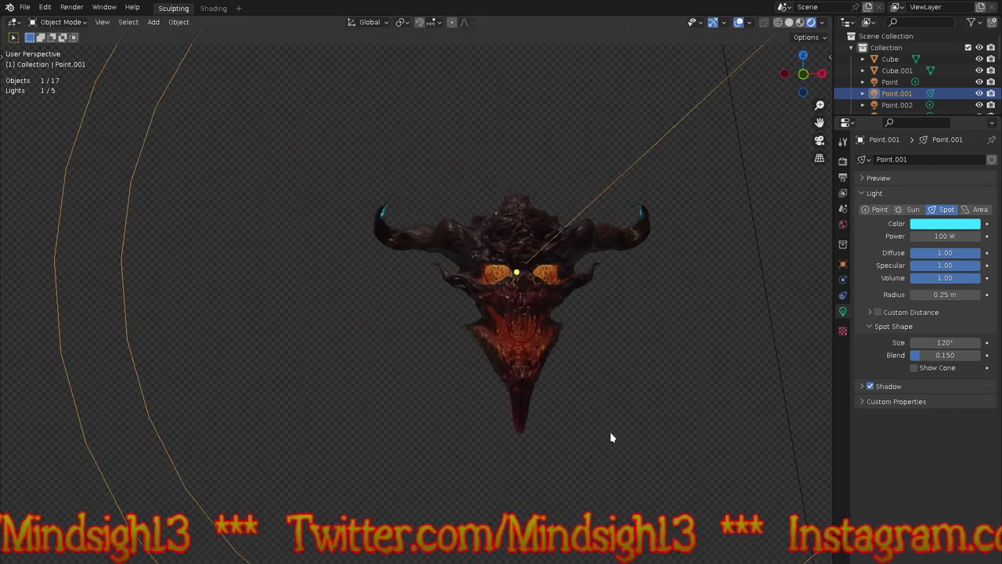
left_click(761, 279)
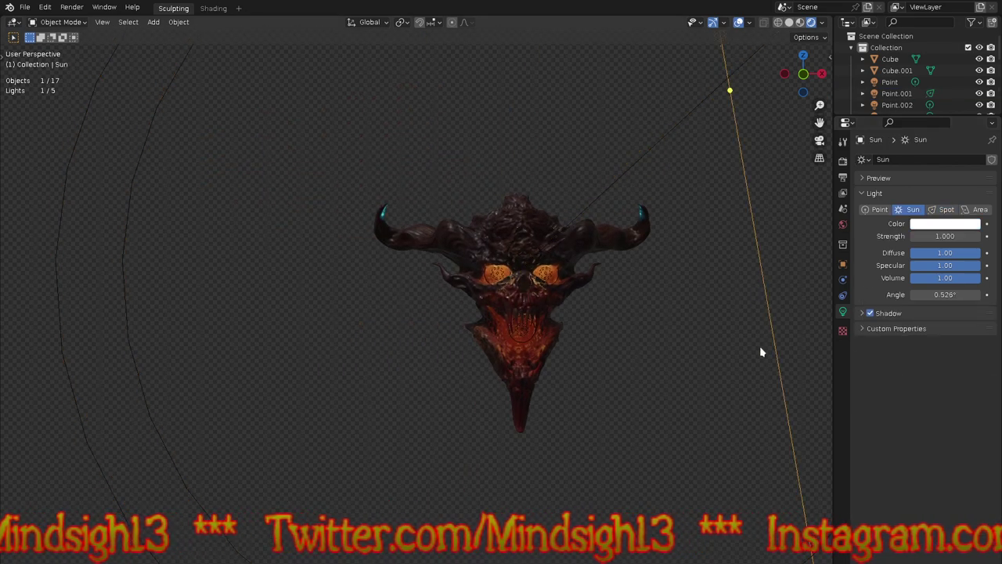
left_click(944, 225)
left_click_drag(916, 134, 907, 104)
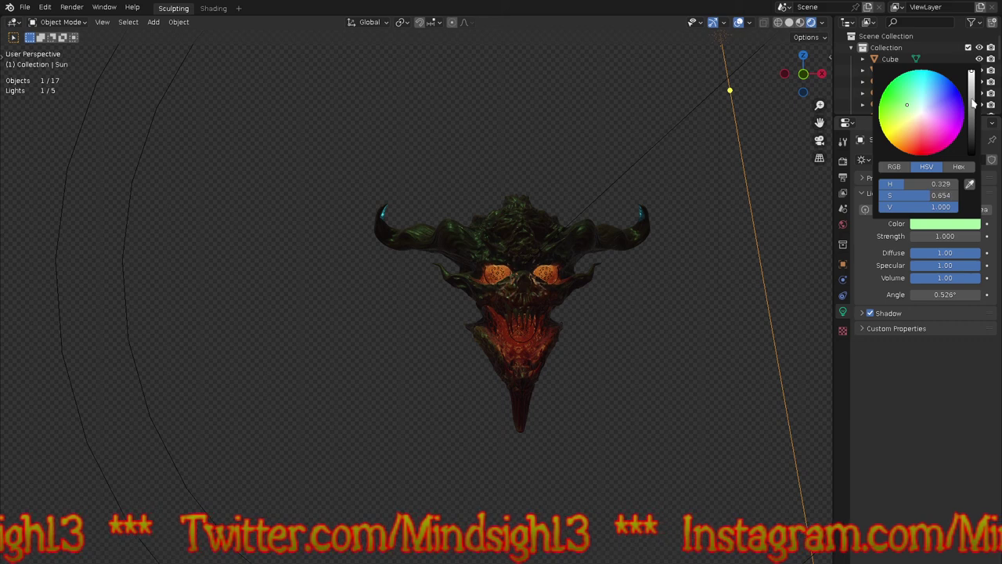
middle_click_drag(680, 299, 453, 338)
scroll(453, 338, "up", 6)
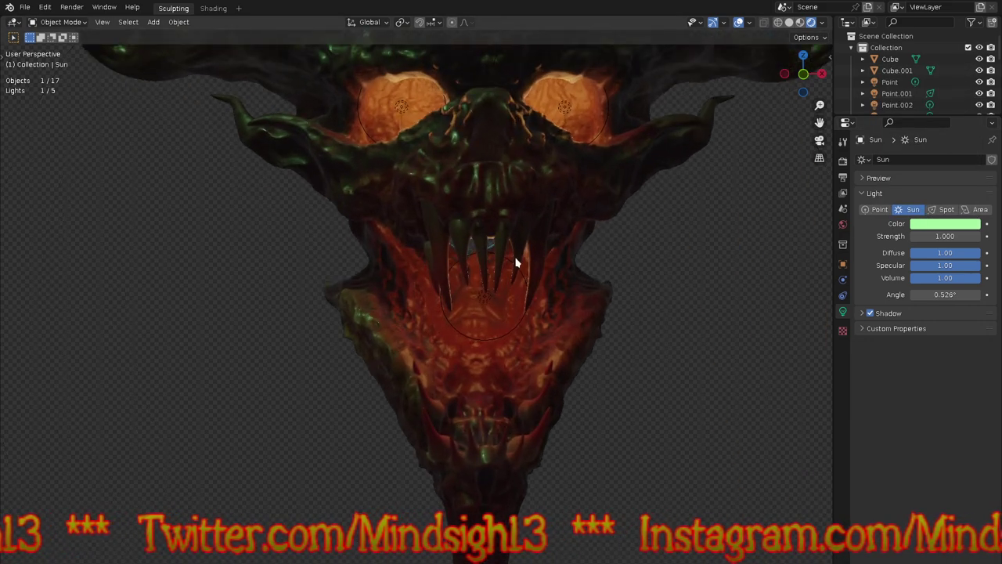
Step: Turn off Scene World in the rendered viewport shading and set the HDRI environment strength to 0.1
left_click(539, 197)
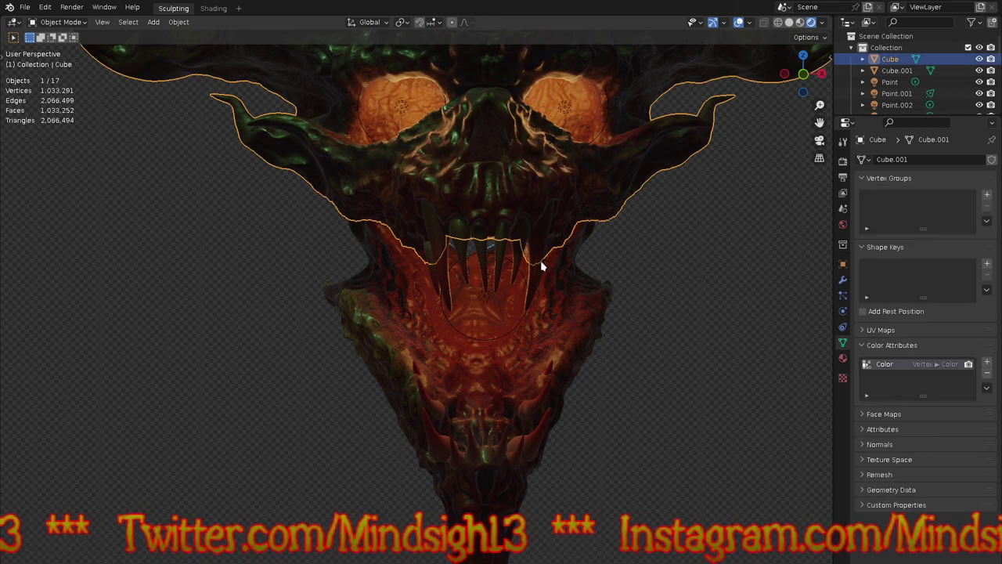
middle_click_drag(653, 347, 518, 404)
middle_click_drag(582, 273, 600, 224)
left_click(823, 23)
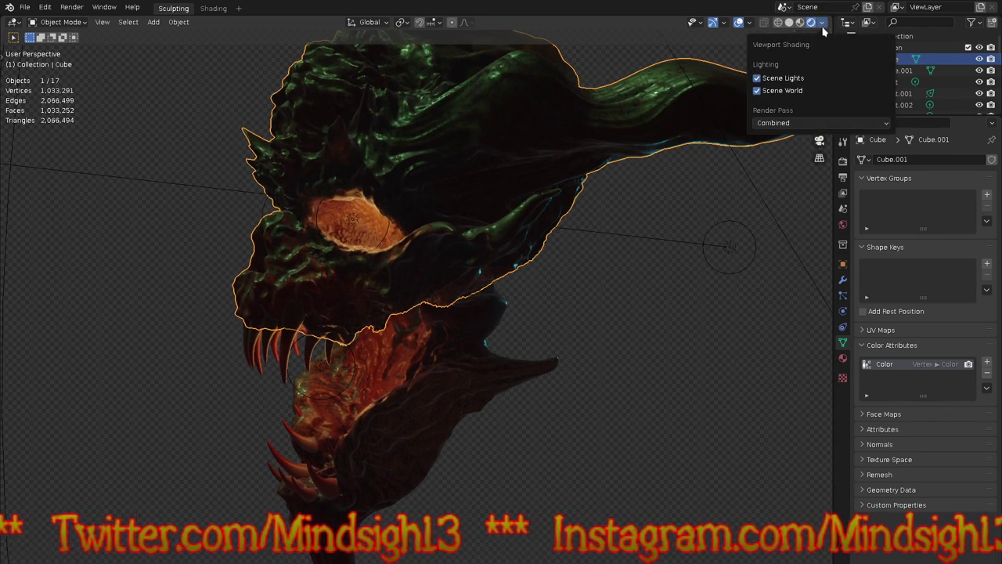
left_click(757, 91)
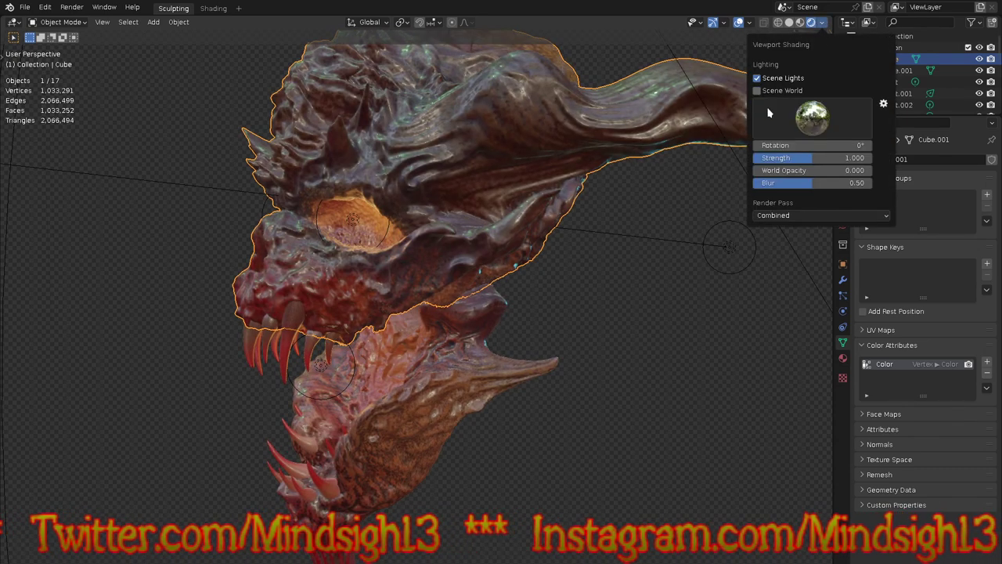
left_click(761, 159)
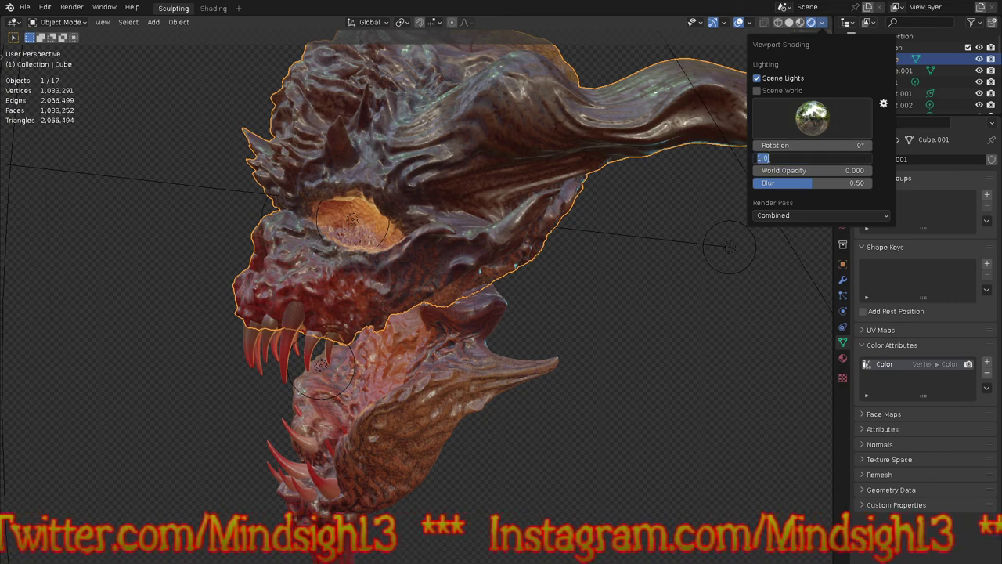
key("BackSpace")
type(".1")
key("Return")
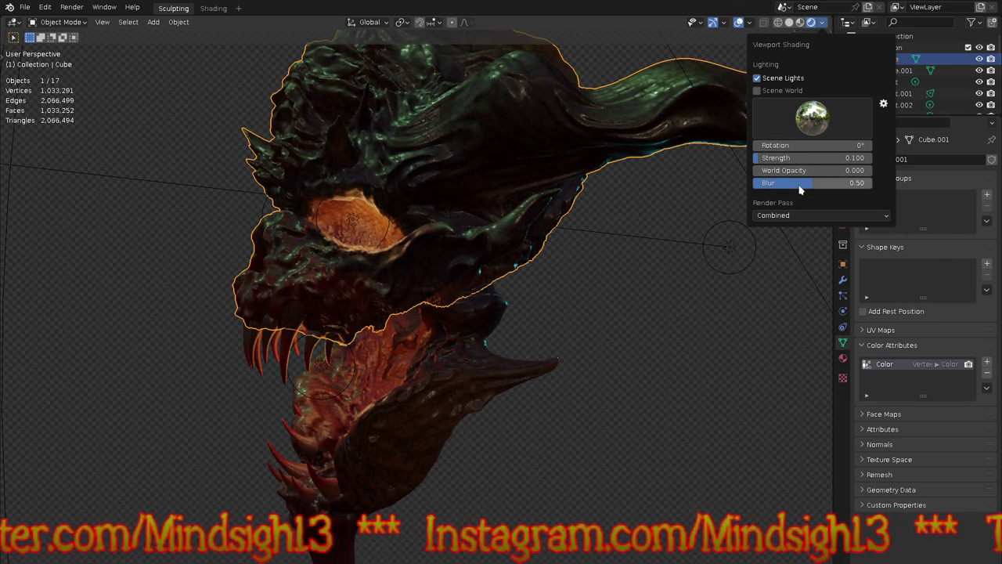
Step: Set the HDRI environment blur to 0 and switch to the nearly black HDRI with a small bright spot
left_click_drag(800, 188, 754, 184)
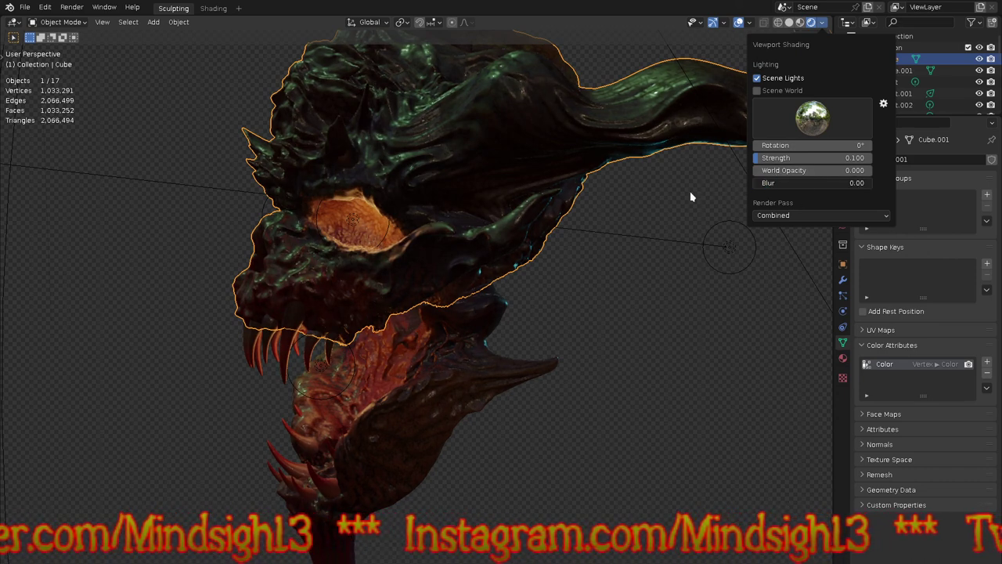
left_click(801, 119)
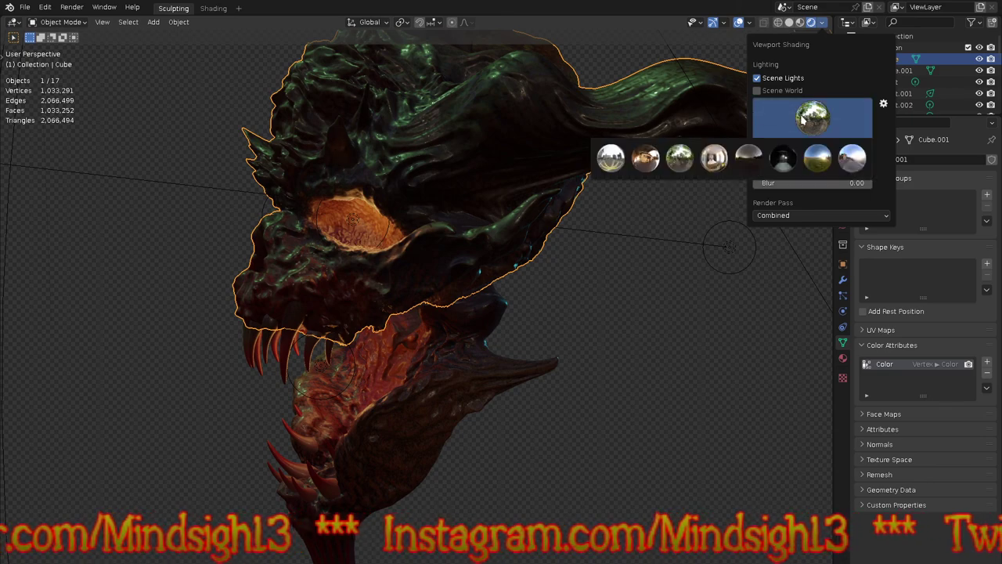
left_click(782, 163)
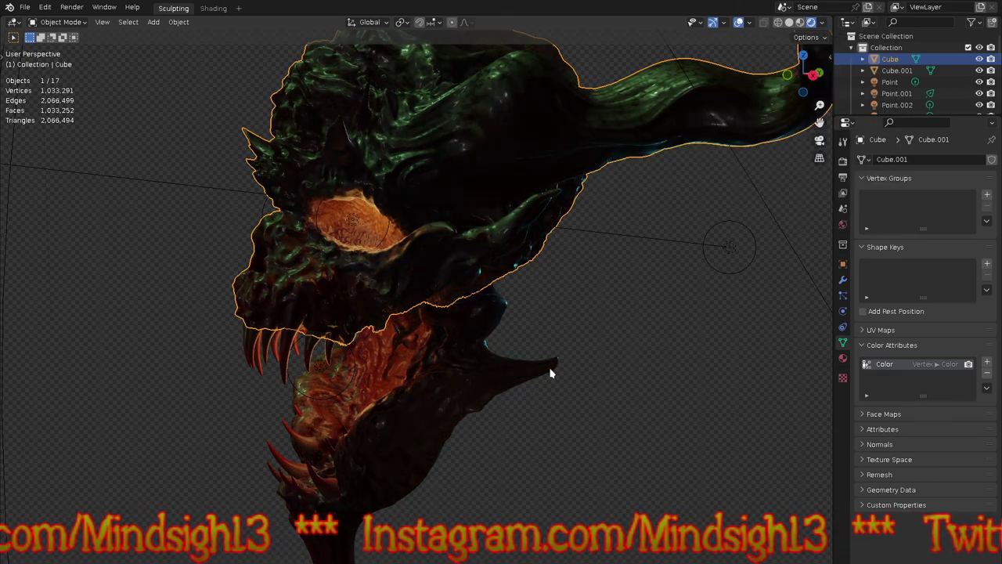
middle_click_drag(537, 349, 615, 342)
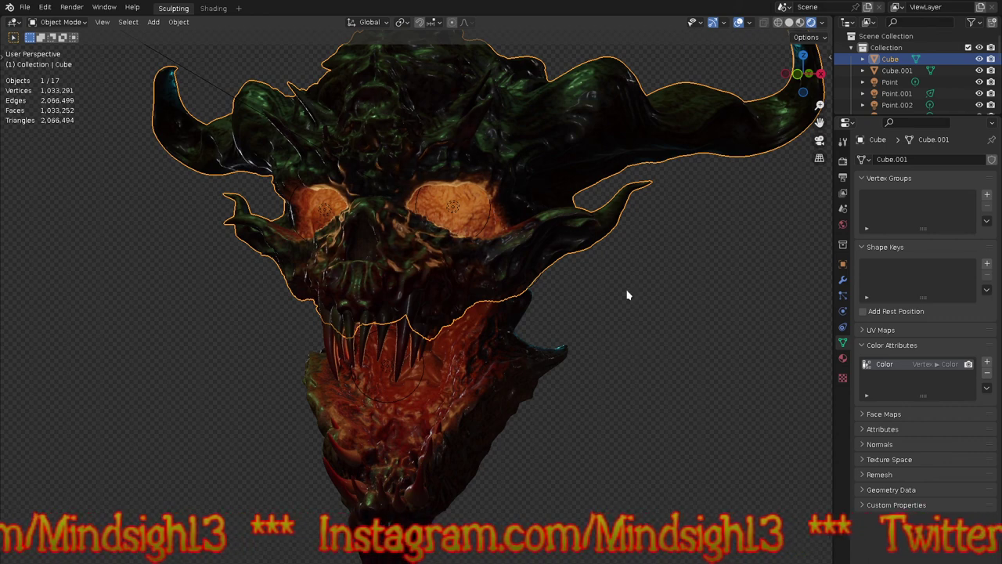
Step: Try the HDRI with a pale grey sky above dark ground as the environment lighting
left_click(821, 23)
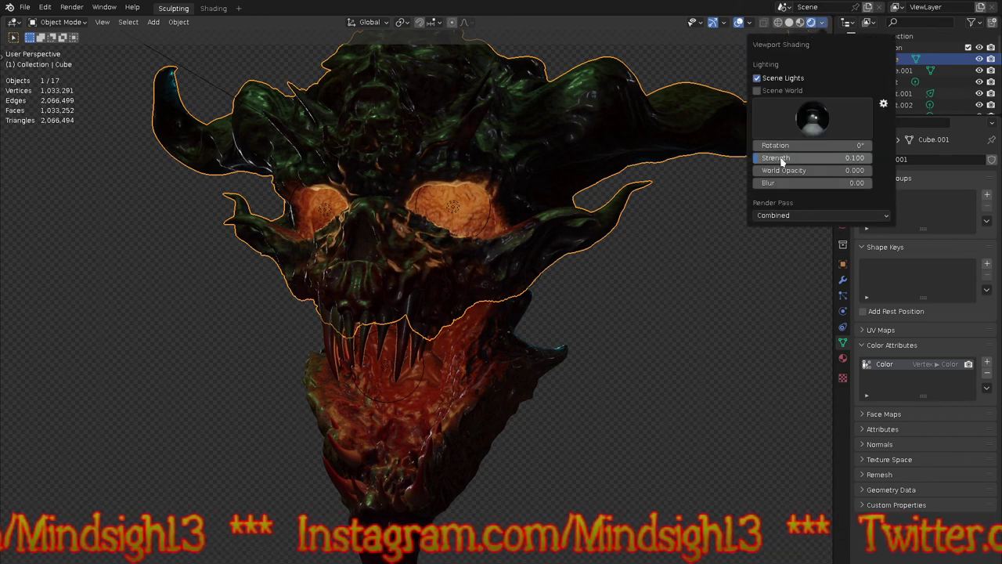
left_click(811, 122)
left_click(749, 162)
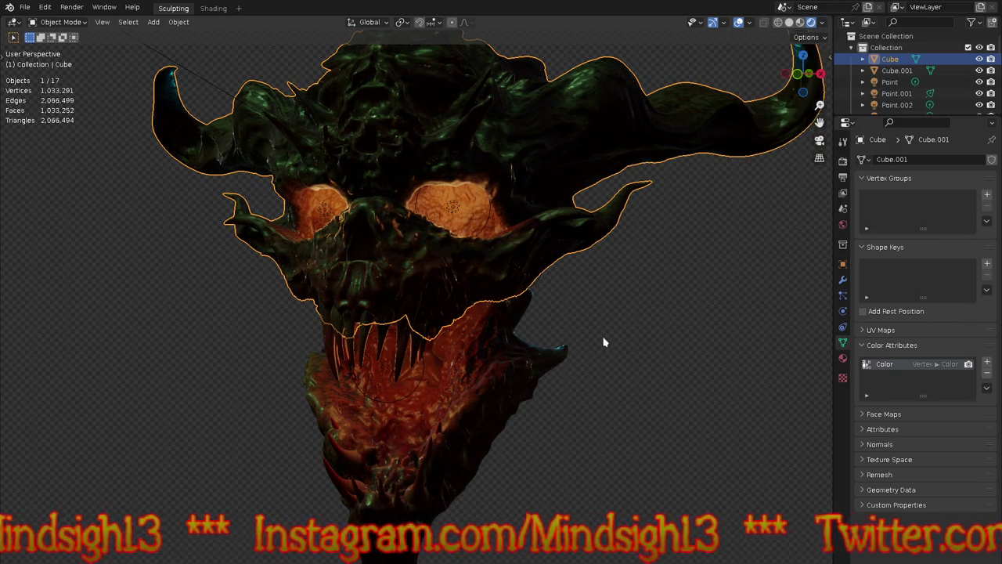
Step: Hide the viewport overlays and check the lit head from the front and at an angle
key("KP_1")
scroll(384, 306, "down", 3)
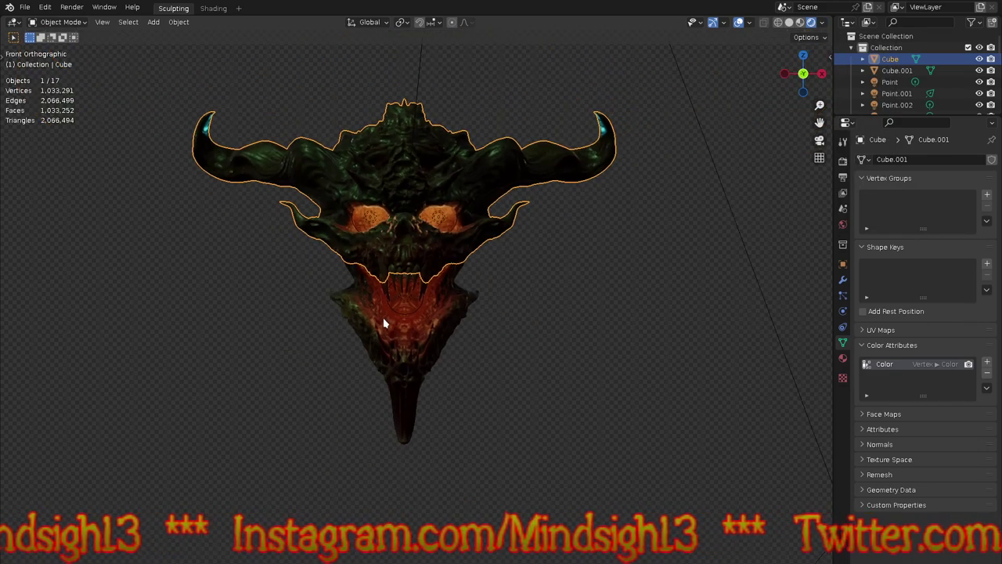
scroll(454, 274, "down", 1)
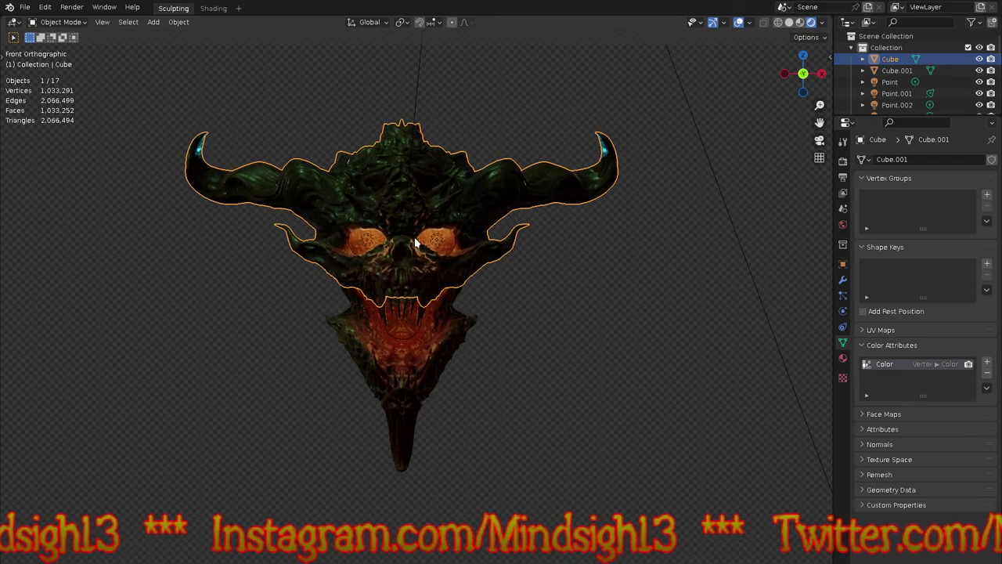
scroll(439, 243, "up", 2)
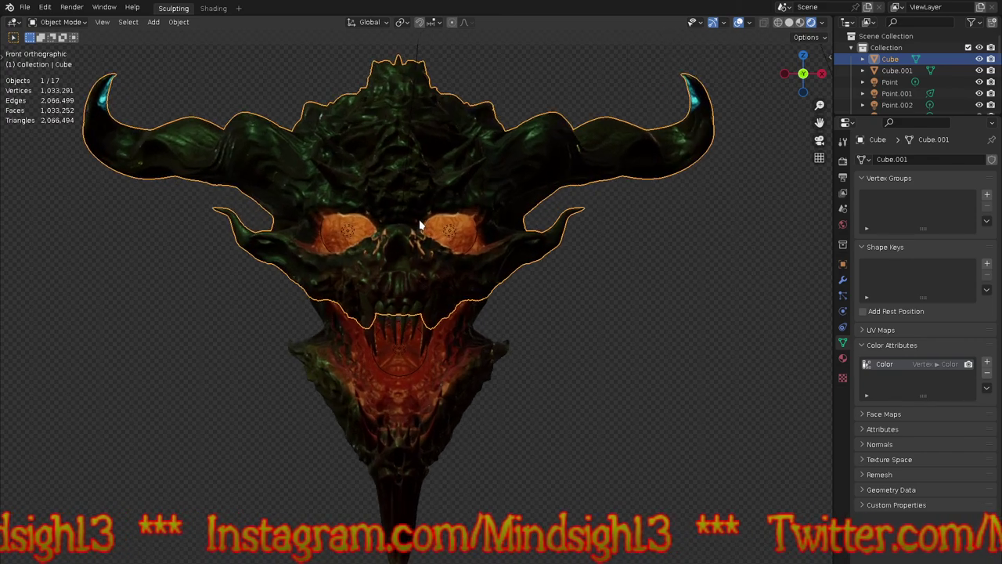
left_click(738, 22)
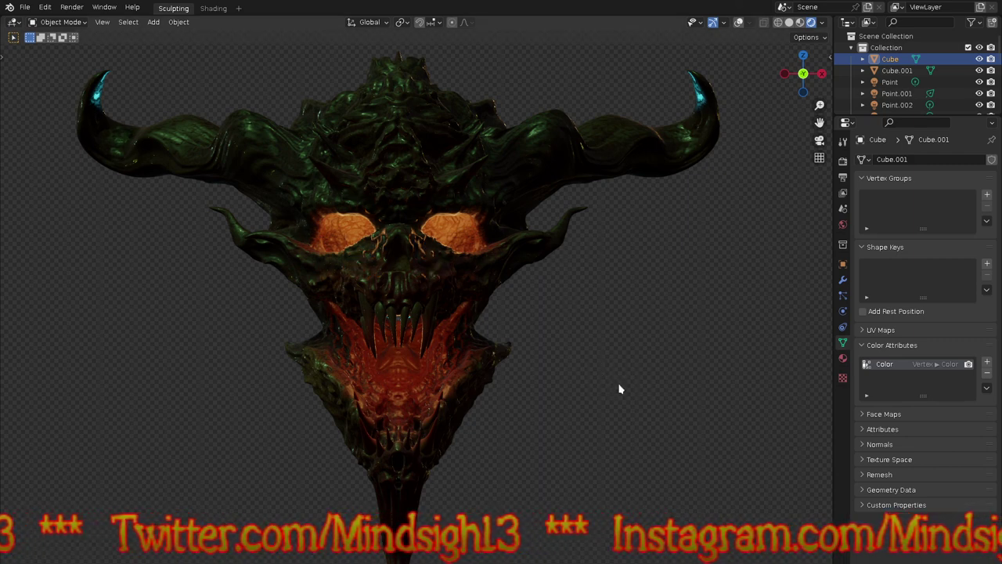
middle_click_drag(613, 342, 663, 241)
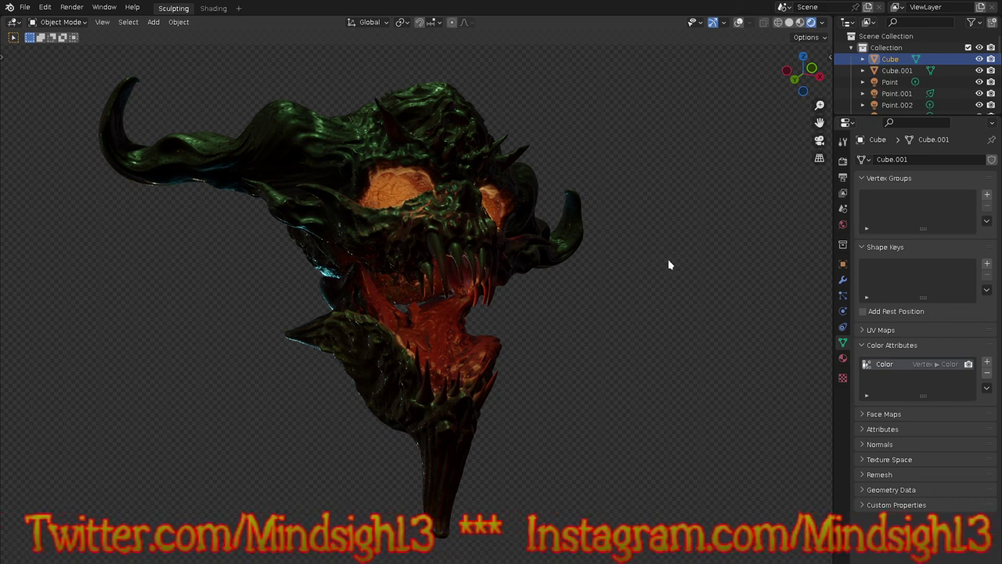
Step: Try the warm brown courtyard-like HDRI and the bright white-sky HDRI as environment lighting on the head
left_click(822, 21)
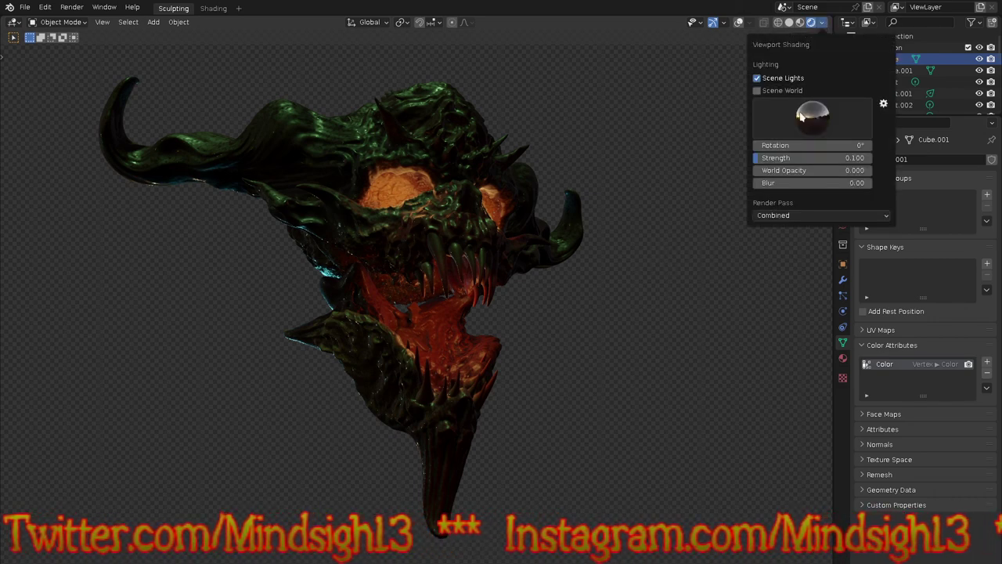
left_click(805, 119)
left_click(649, 156)
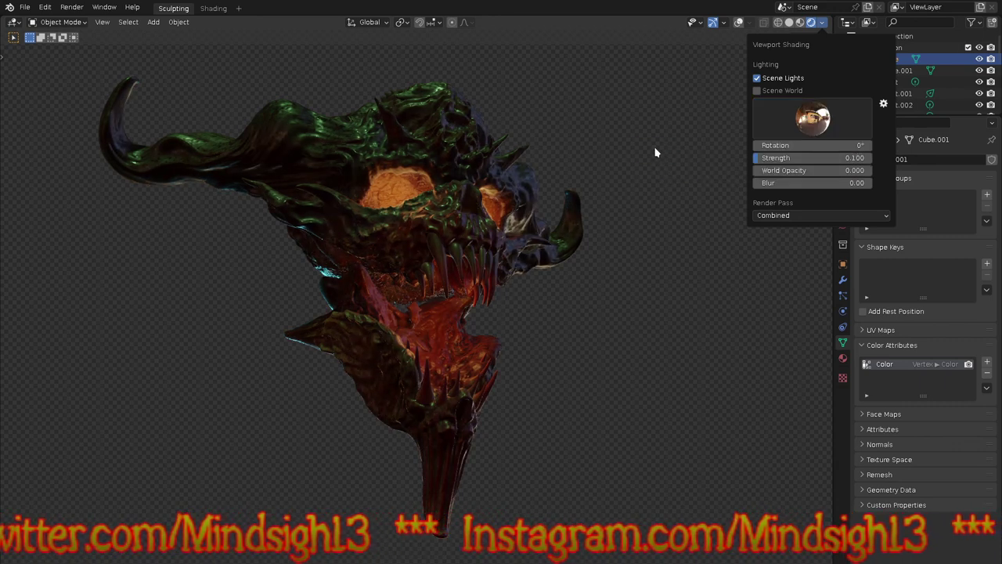
left_click(801, 118)
left_click(612, 162)
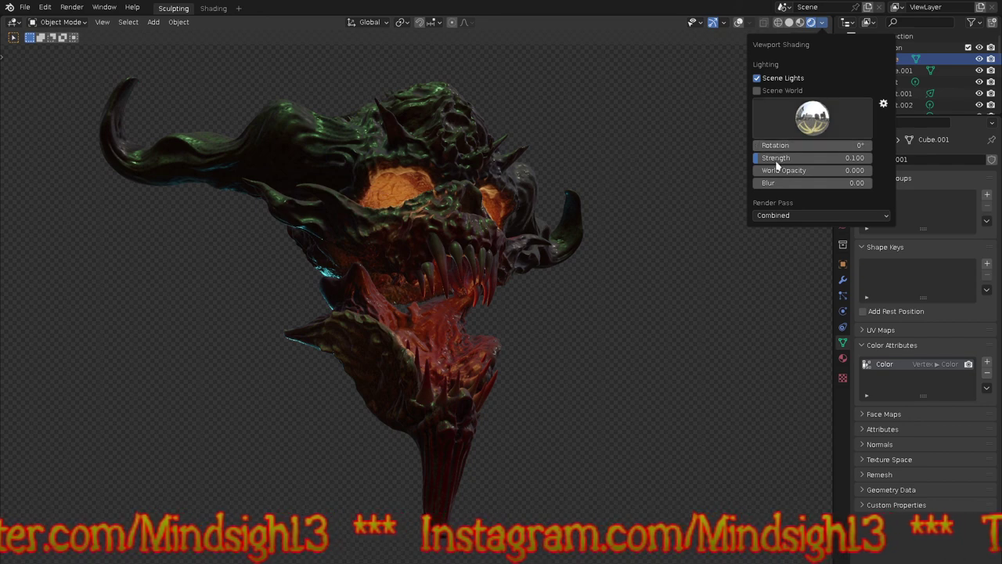
Step: Raise the environment strength to about 0.143 and choose the HDRI with a blue sky over a green field
mouse_move(775, 161)
left_mouse_down()
mouse_move(875, 163)
mouse_move(811, 163)
left_mouse_up()
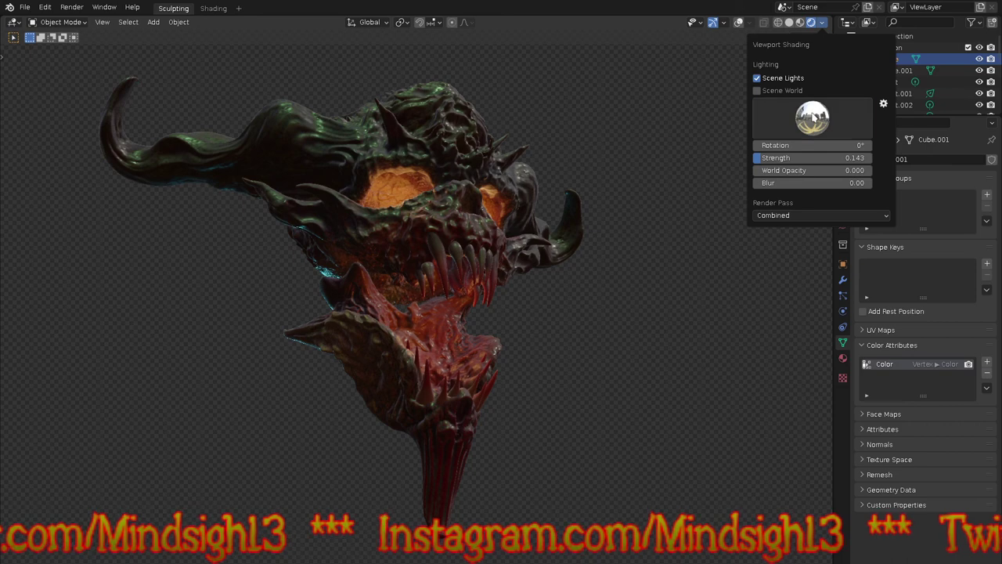
left_click(814, 117)
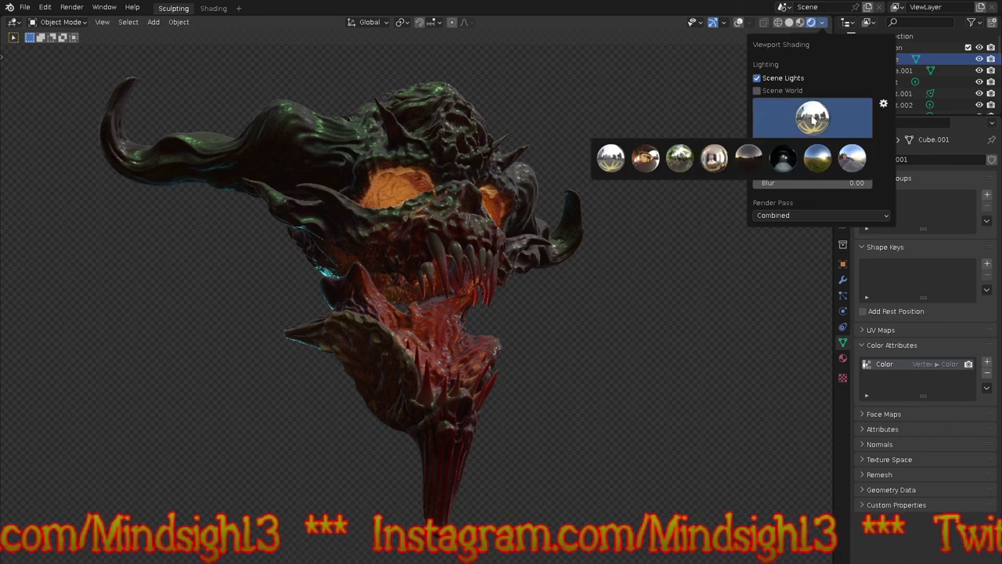
left_click(814, 161)
middle_click_drag(669, 302, 630, 349)
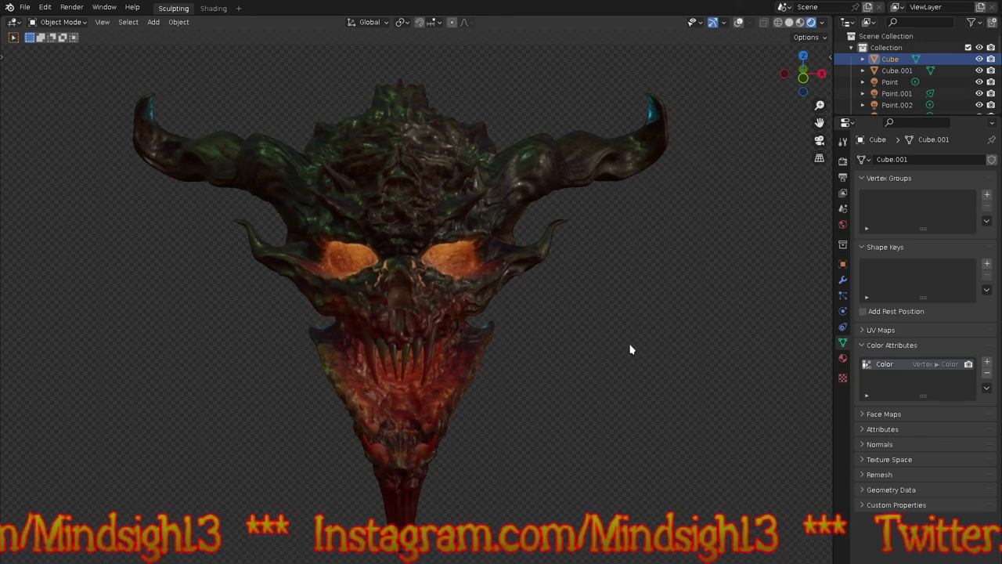
Step: Switch the viewport to Solid shading and inspect the red head from above, the front and below
left_click(789, 22)
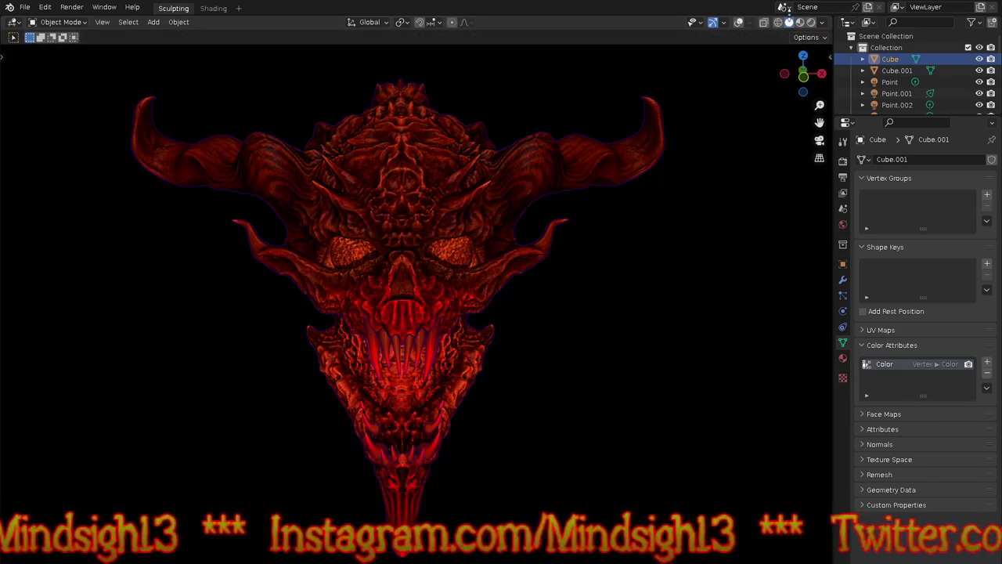
middle_click_drag(665, 346, 644, 263)
middle_click_drag(580, 219, 603, 279)
middle_click_drag(569, 337, 559, 332)
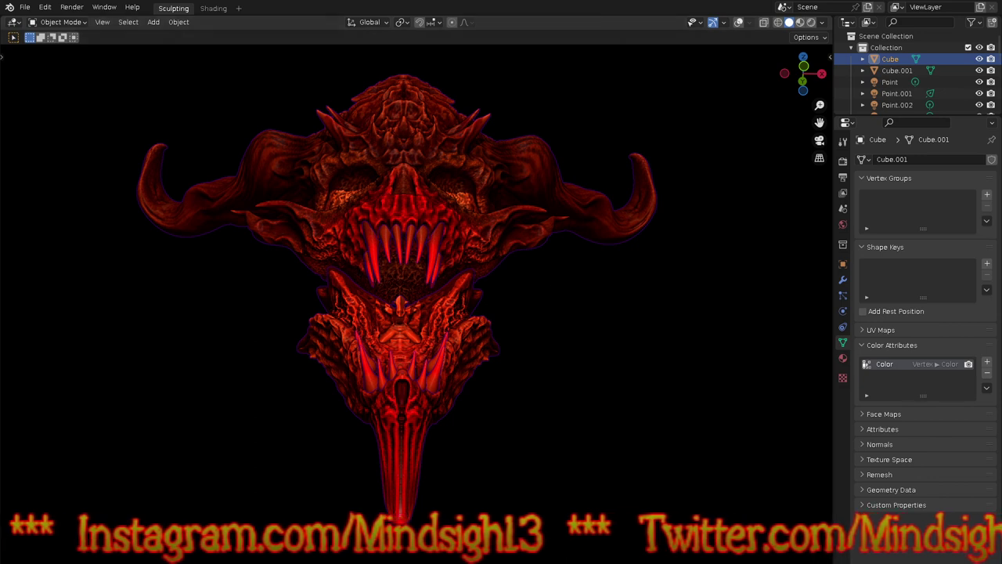